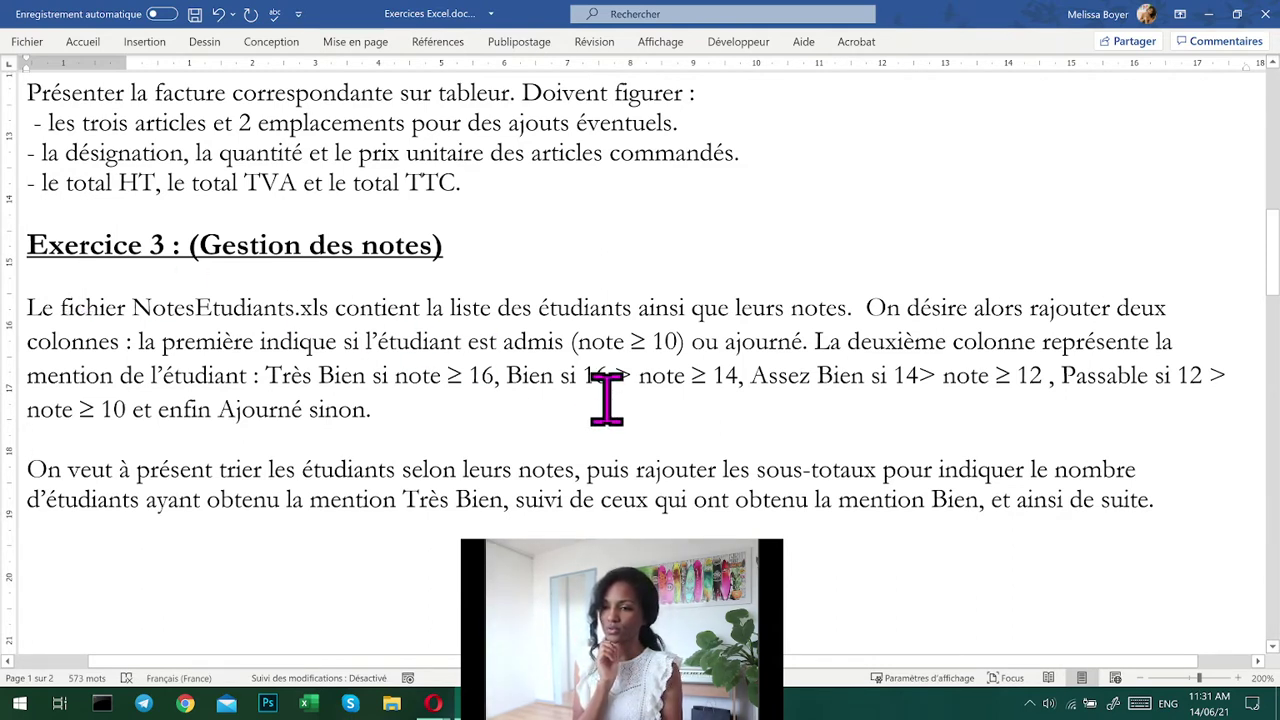
# - Examine the Exercice 3 instructions describing the criteria for the two added columns, admission and mention
pyautogui.moveTo(572, 341); pyautogui.dragTo(688, 328)
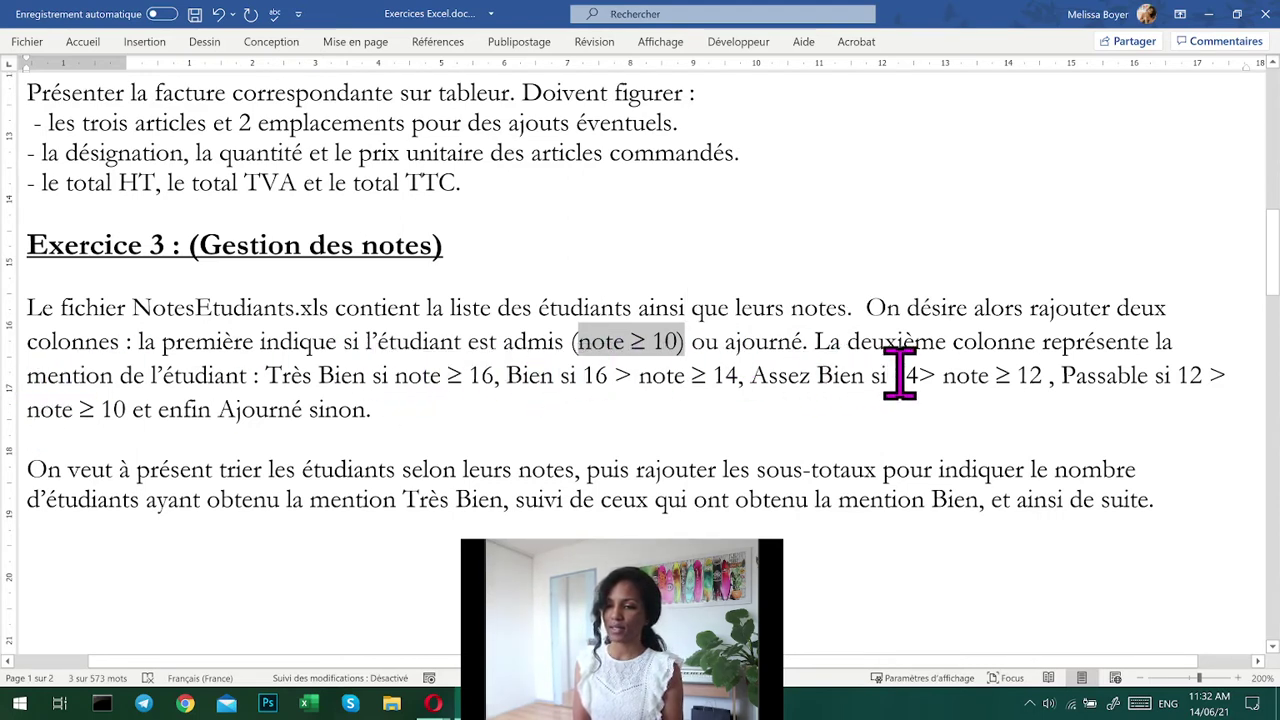
pyautogui.click(1117, 375)
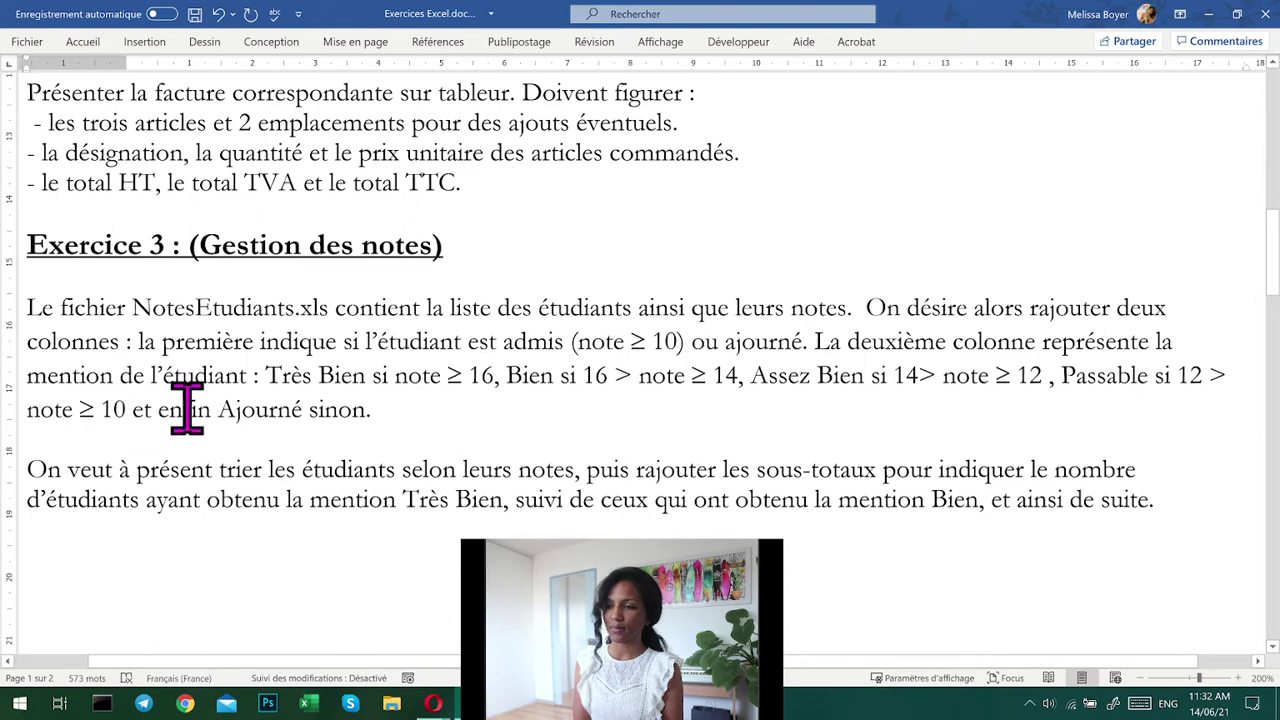
pyautogui.moveTo(188, 410); pyautogui.dragTo(370, 410)
pyautogui.moveTo(100, 410); pyautogui.dragTo(128, 405)
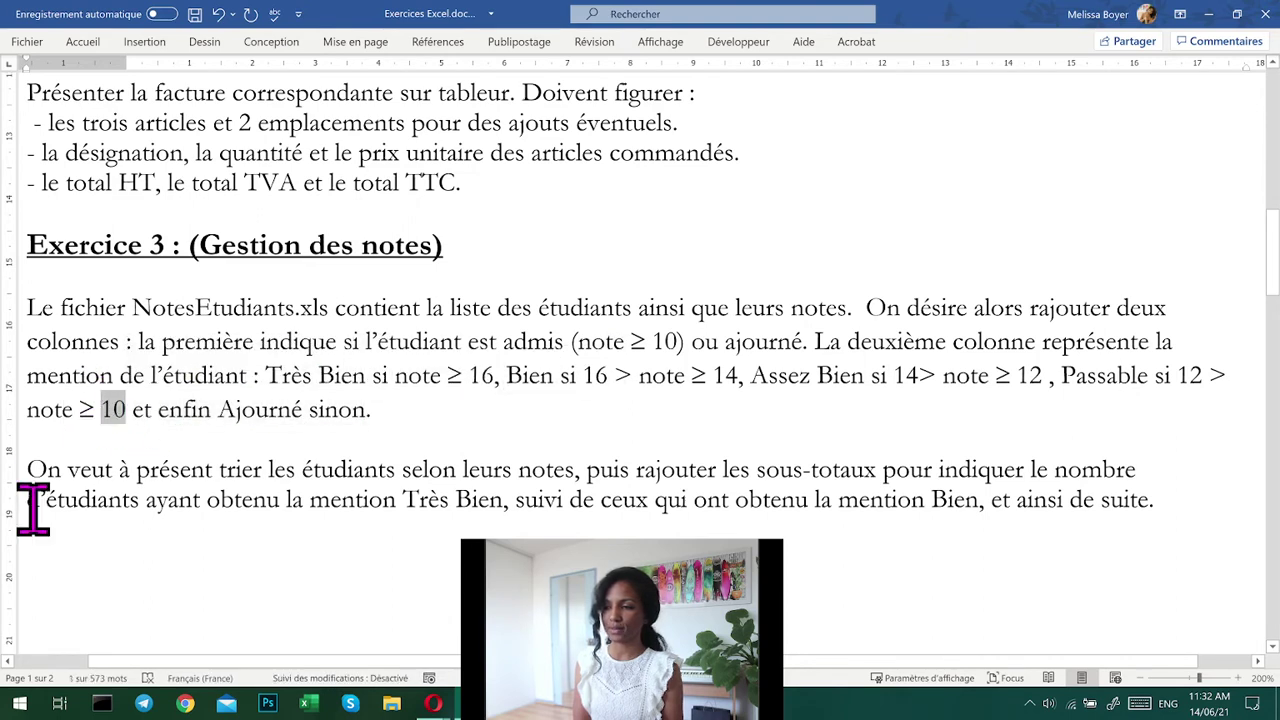
pyautogui.moveTo(28, 470); pyautogui.dragTo(945, 470)
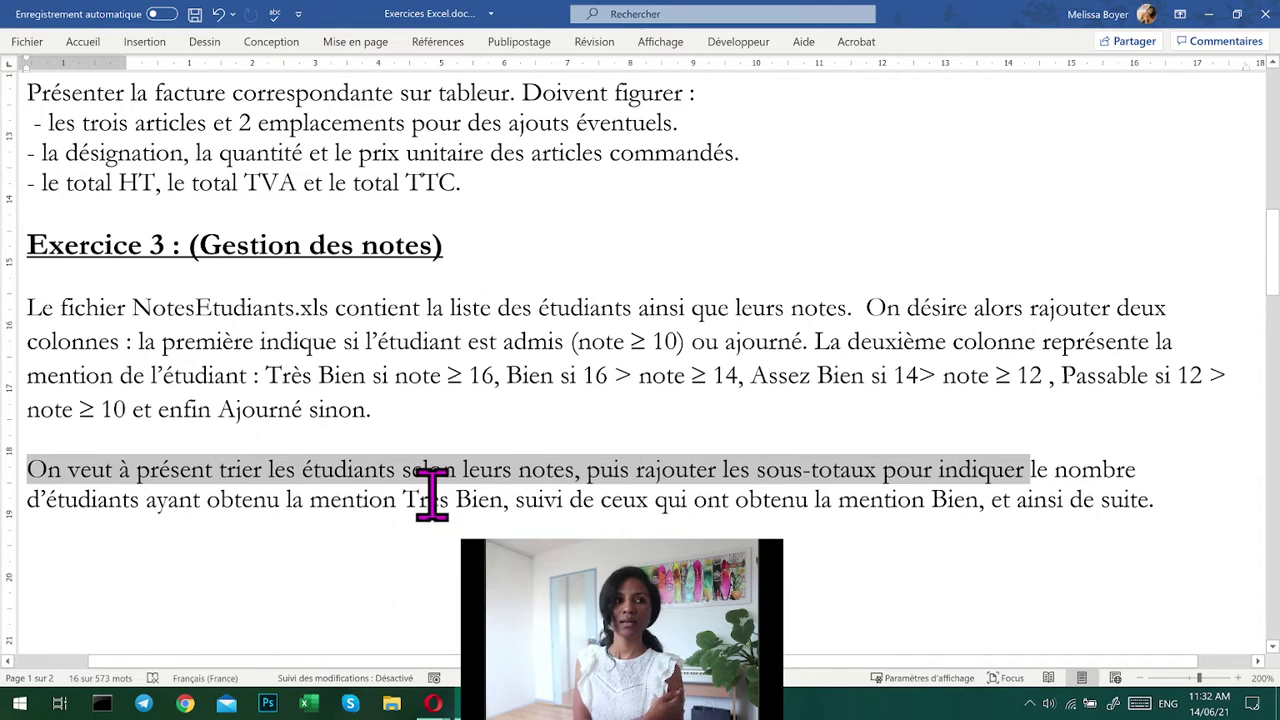
pyautogui.doubleClick(443, 418)
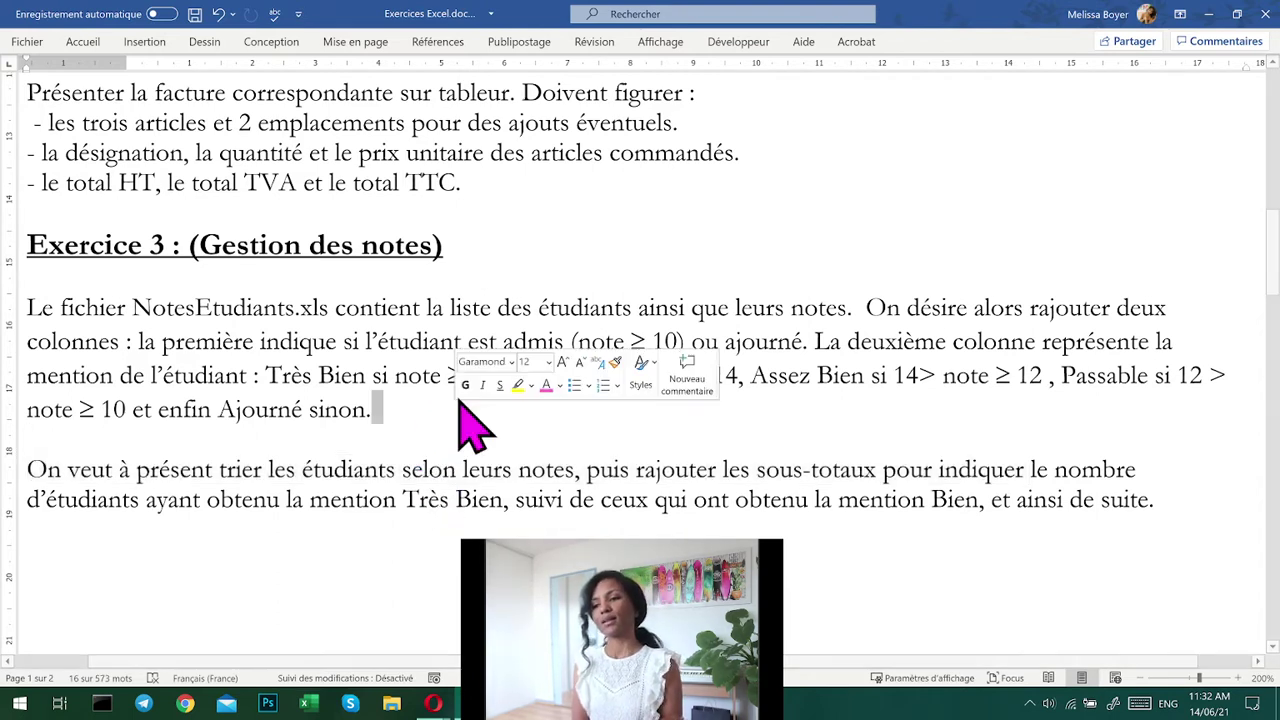
pyautogui.click(340, 376)
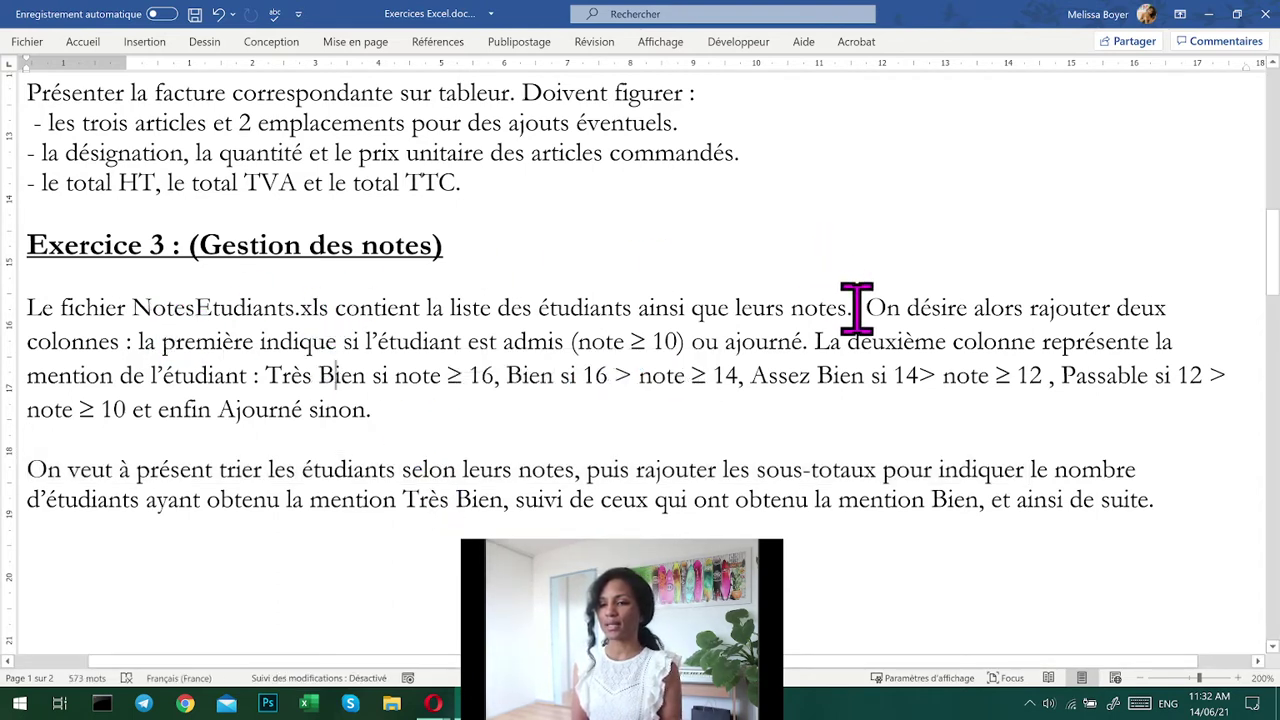
pyautogui.moveTo(857, 308); pyautogui.dragTo(886, 405)
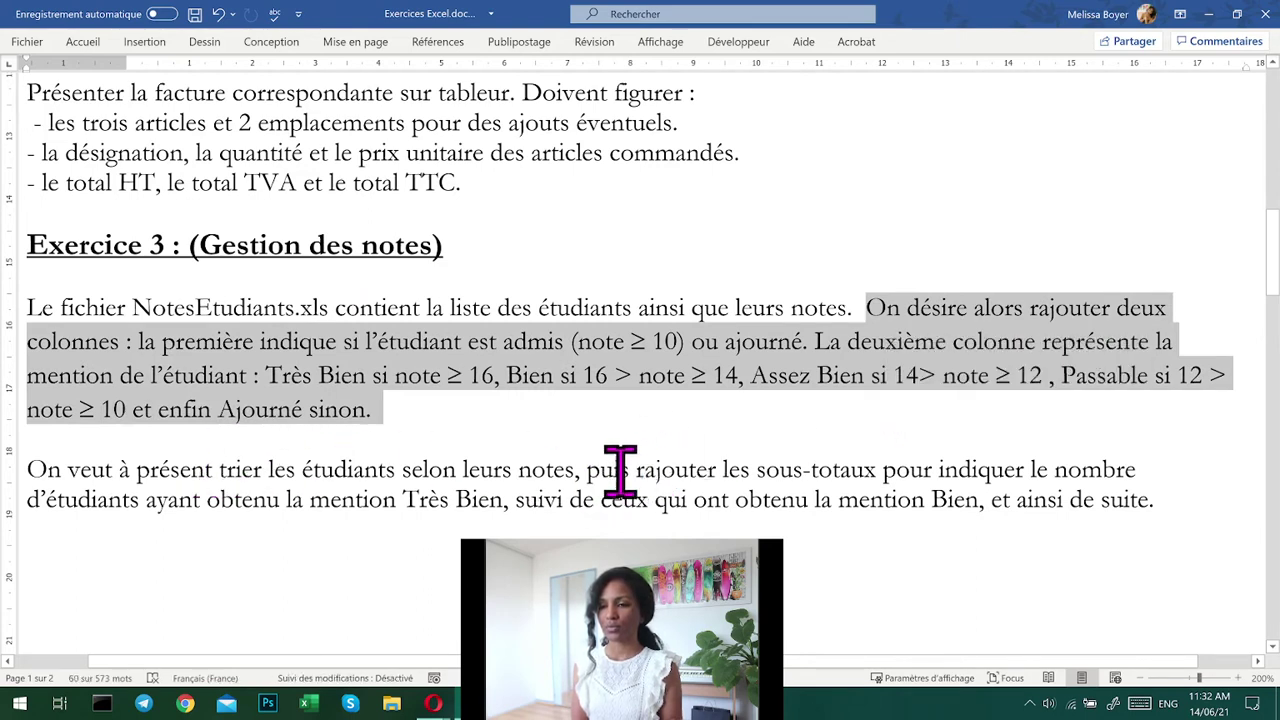
# - Examine the Exercice 3 instructions on sorting students by grade and adding subtotals for each mention
pyautogui.moveTo(603, 470); pyautogui.dragTo(1170, 470)
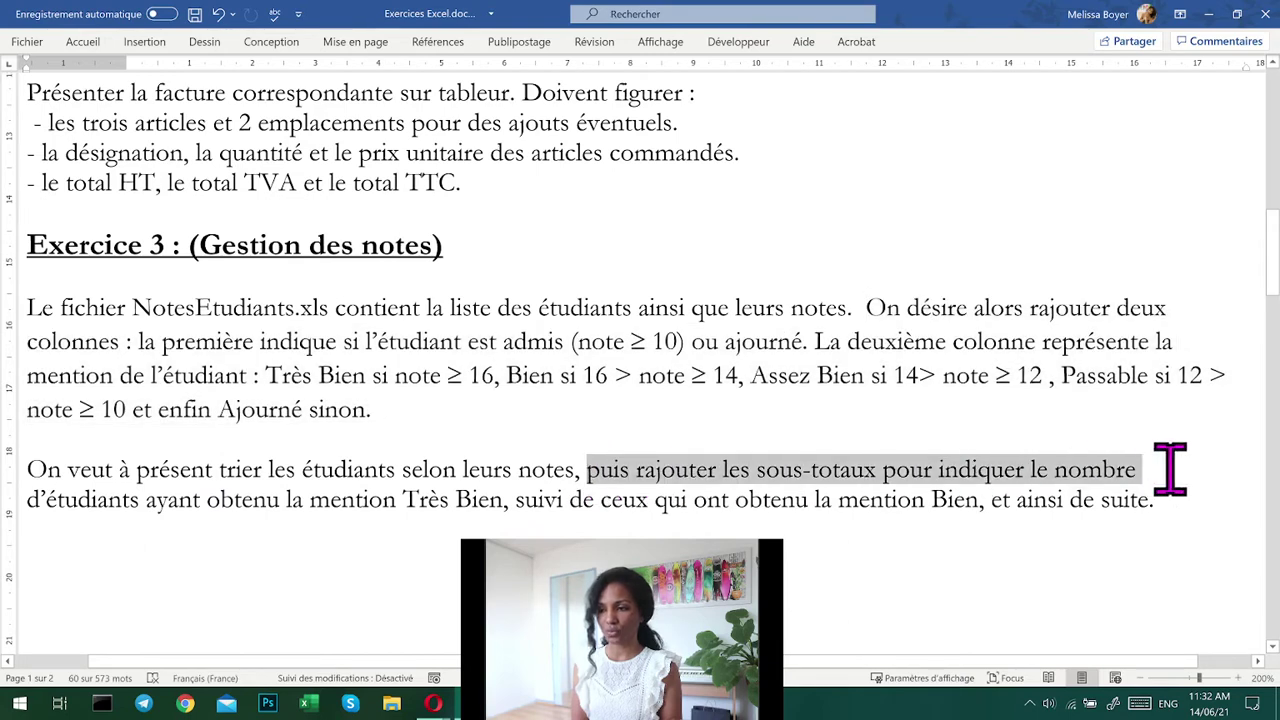
pyautogui.click(782, 500)
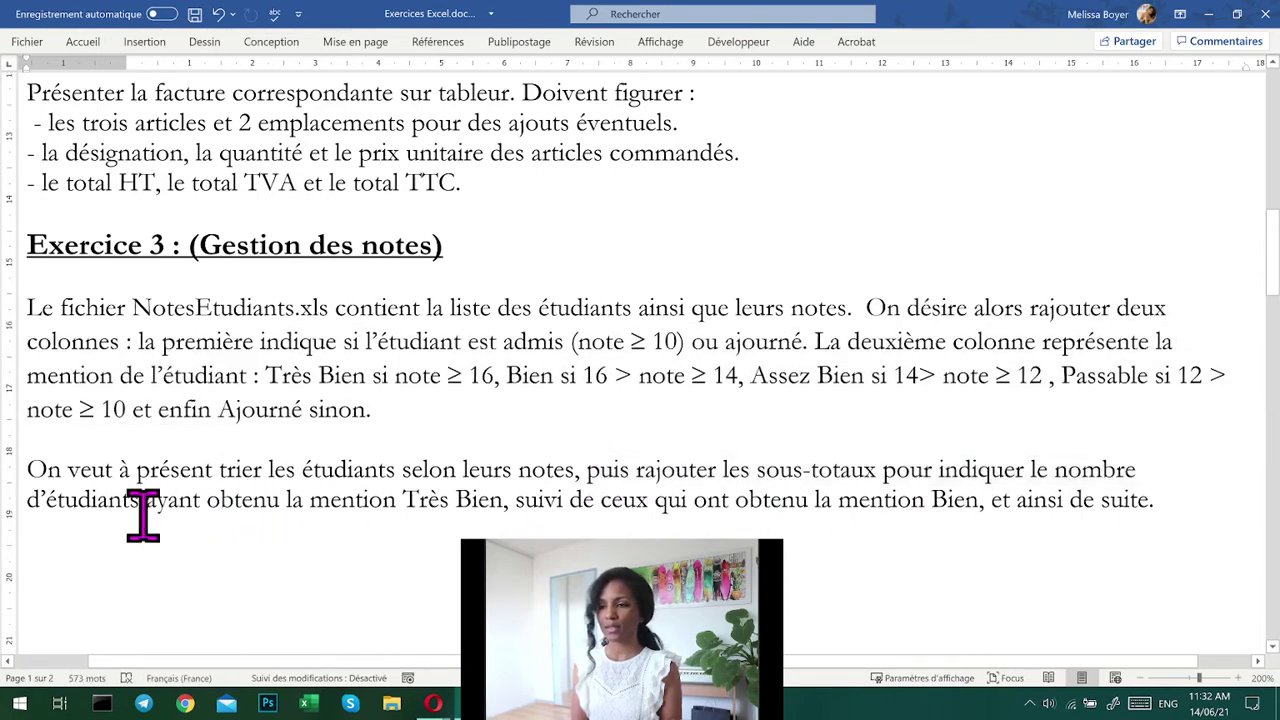
pyautogui.moveTo(143, 515); pyautogui.dragTo(789, 517)
pyautogui.click(789, 517)
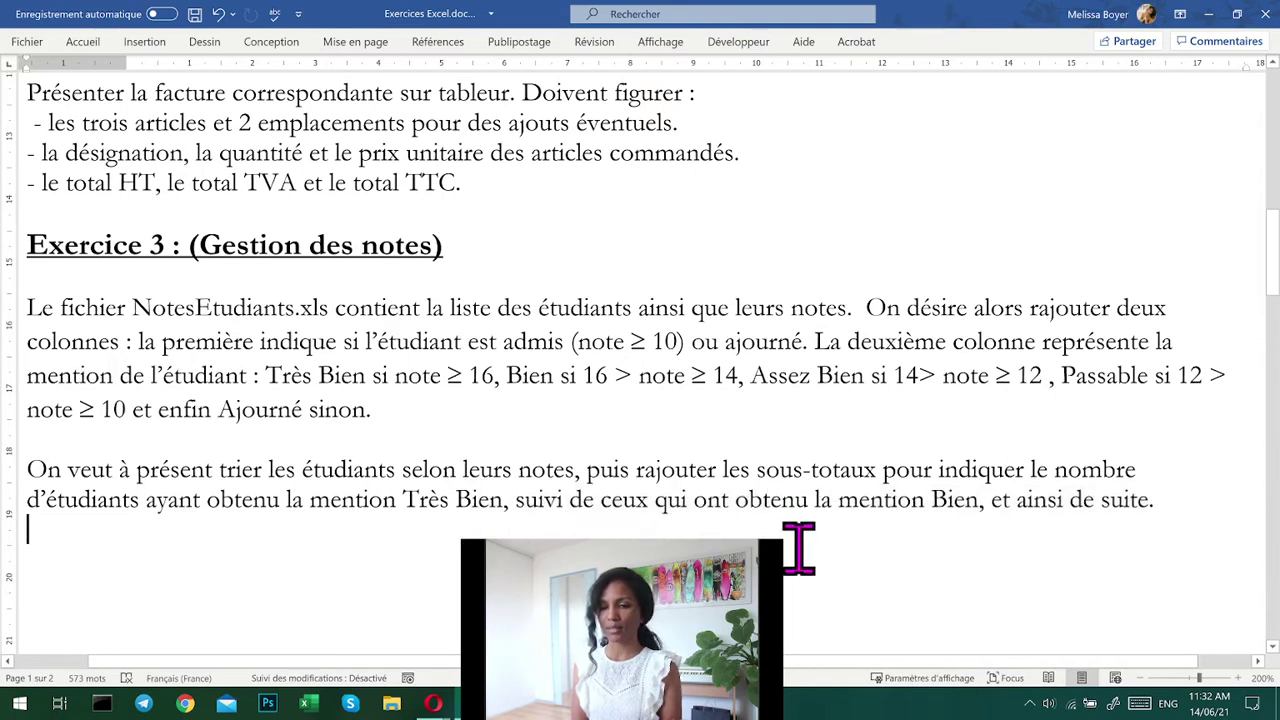
pyautogui.keyDown('shift'); pyautogui.click(118, 472); pyautogui.keyUp('shift')
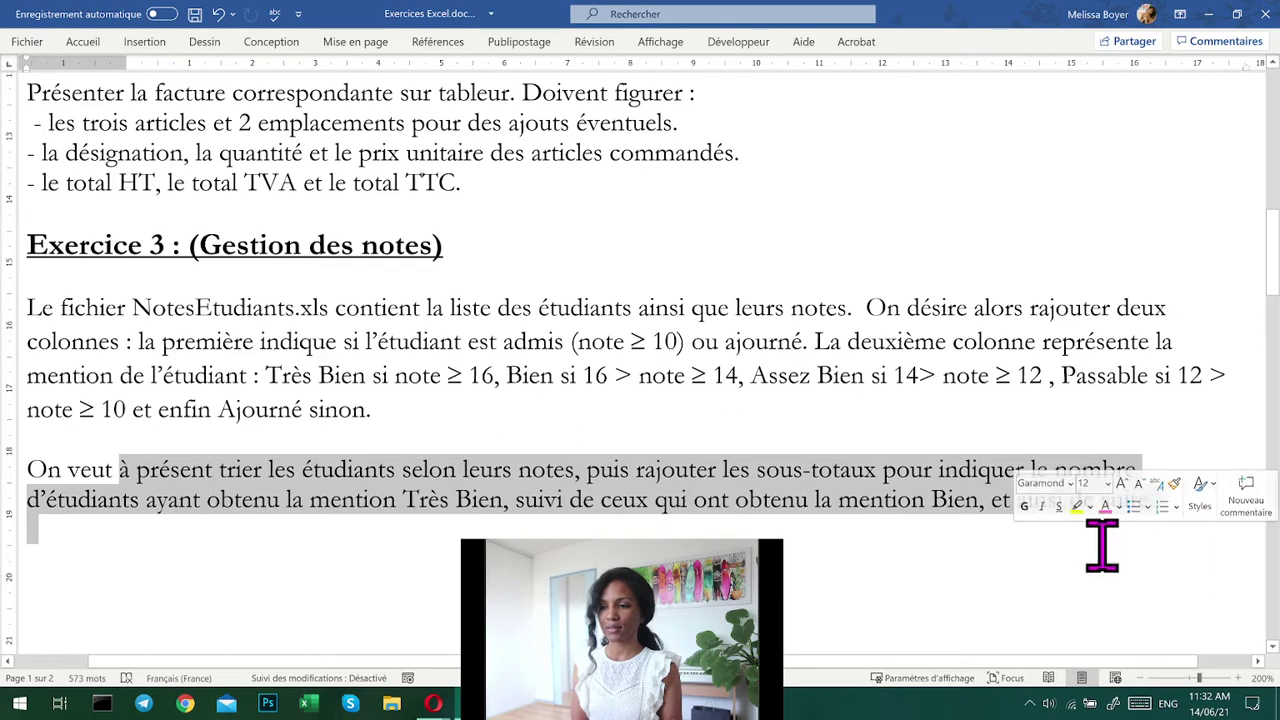
pyautogui.click(623, 455)
pyautogui.moveTo(578, 468); pyautogui.dragTo(1243, 508)
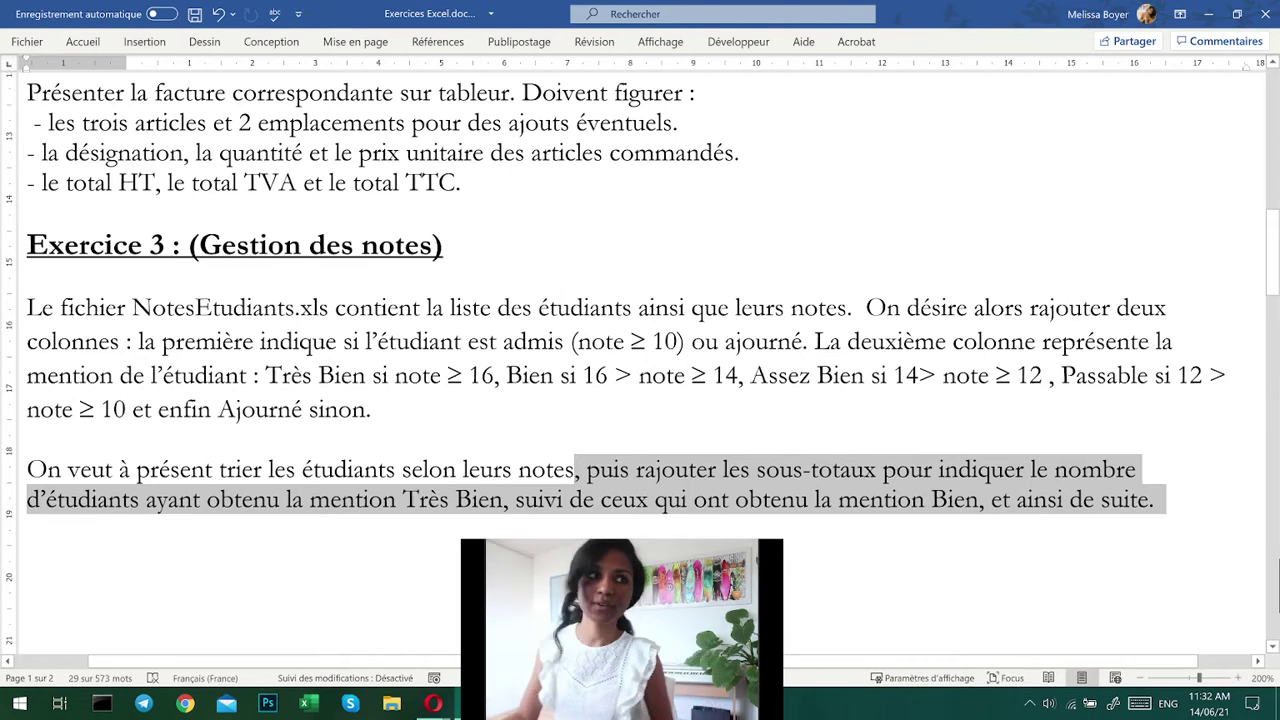
pyautogui.click(751, 375)
# - Switch to Excel and open the recent workbook Notes élèves.xlsx
pyautogui.click(310, 704)
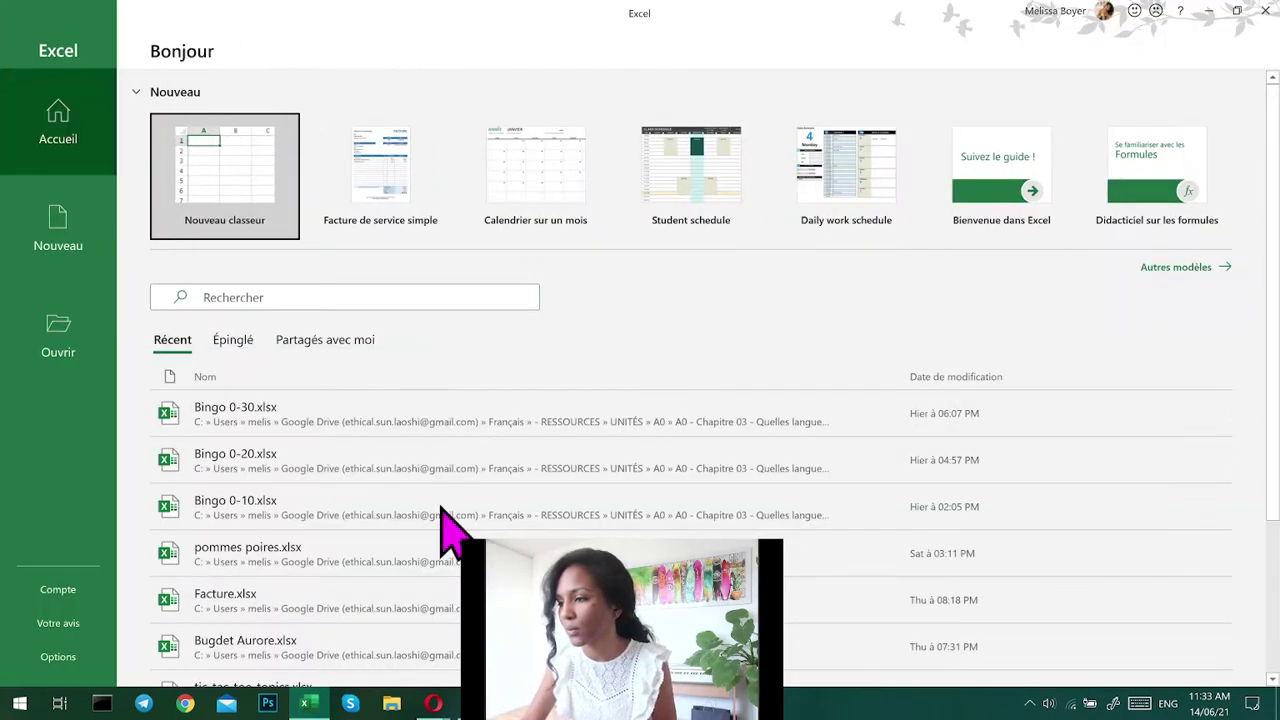
pyautogui.scroll(-1, 430, 560)
pyautogui.scroll(-1, 410, 565)
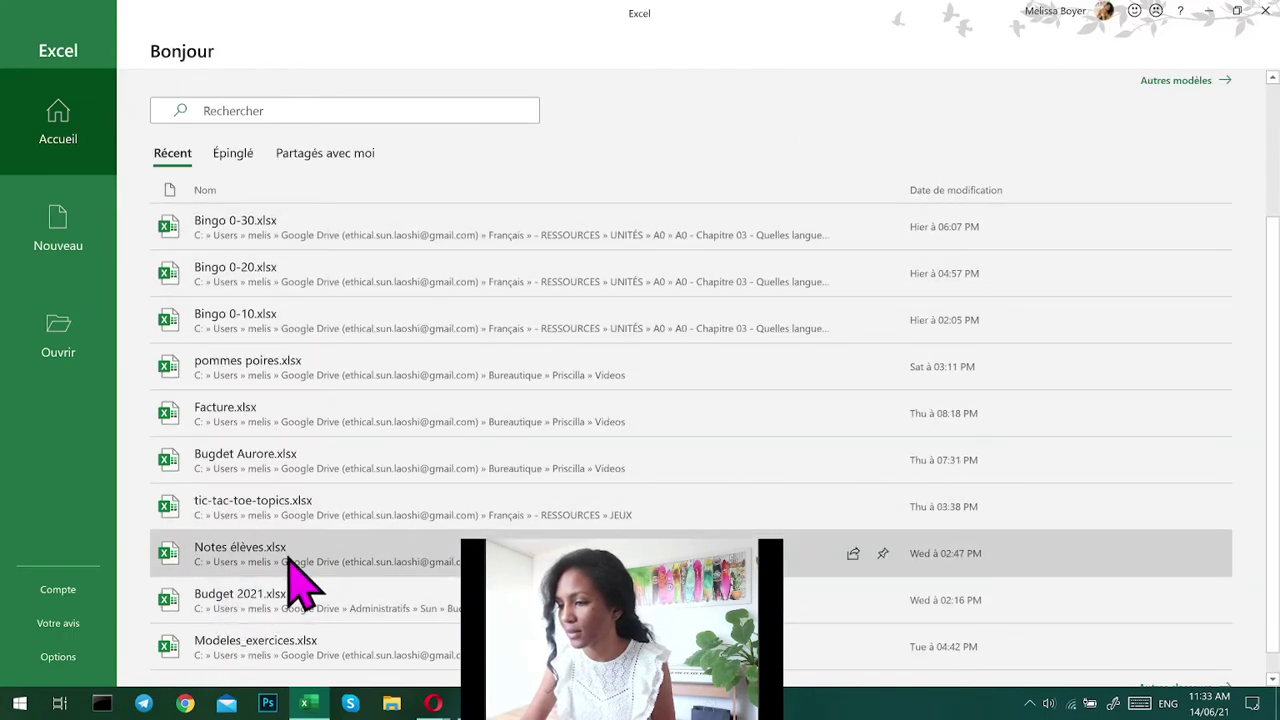
pyautogui.click(345, 558)
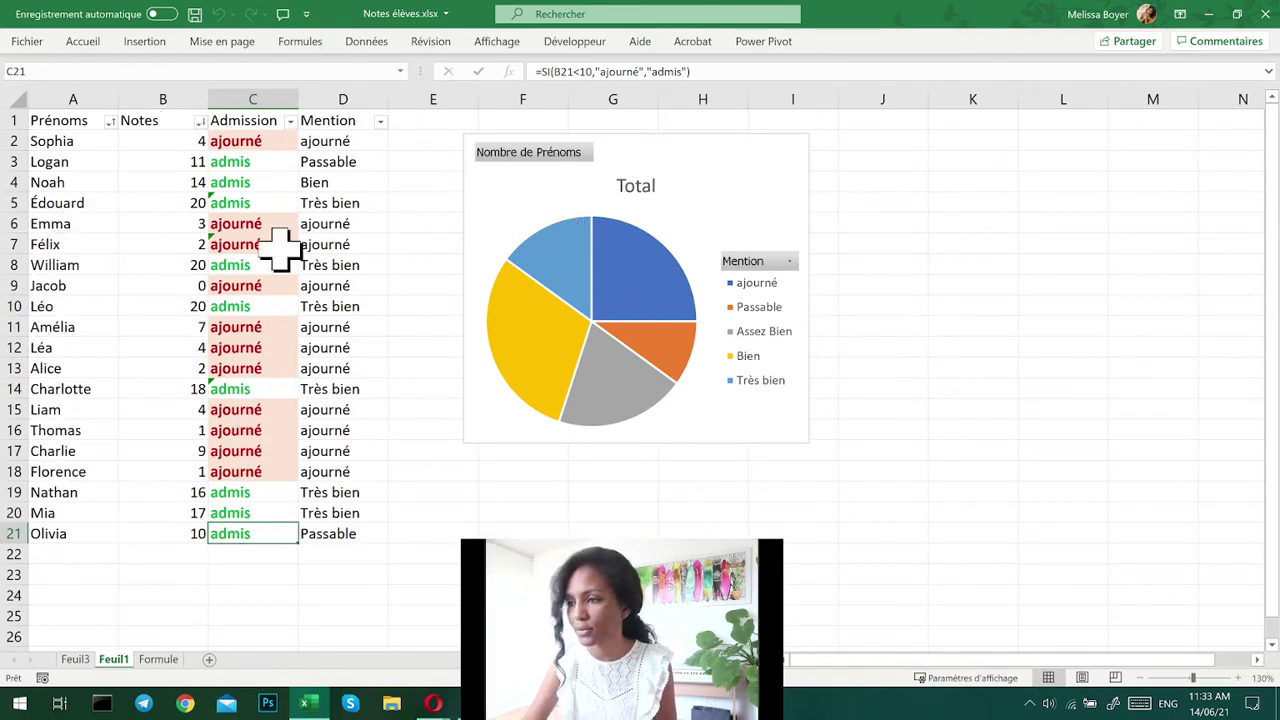
# - Inspect the grades formula on Feuil1 and the pivot table with its pie chart on Feuil3
pyautogui.click(160, 244)
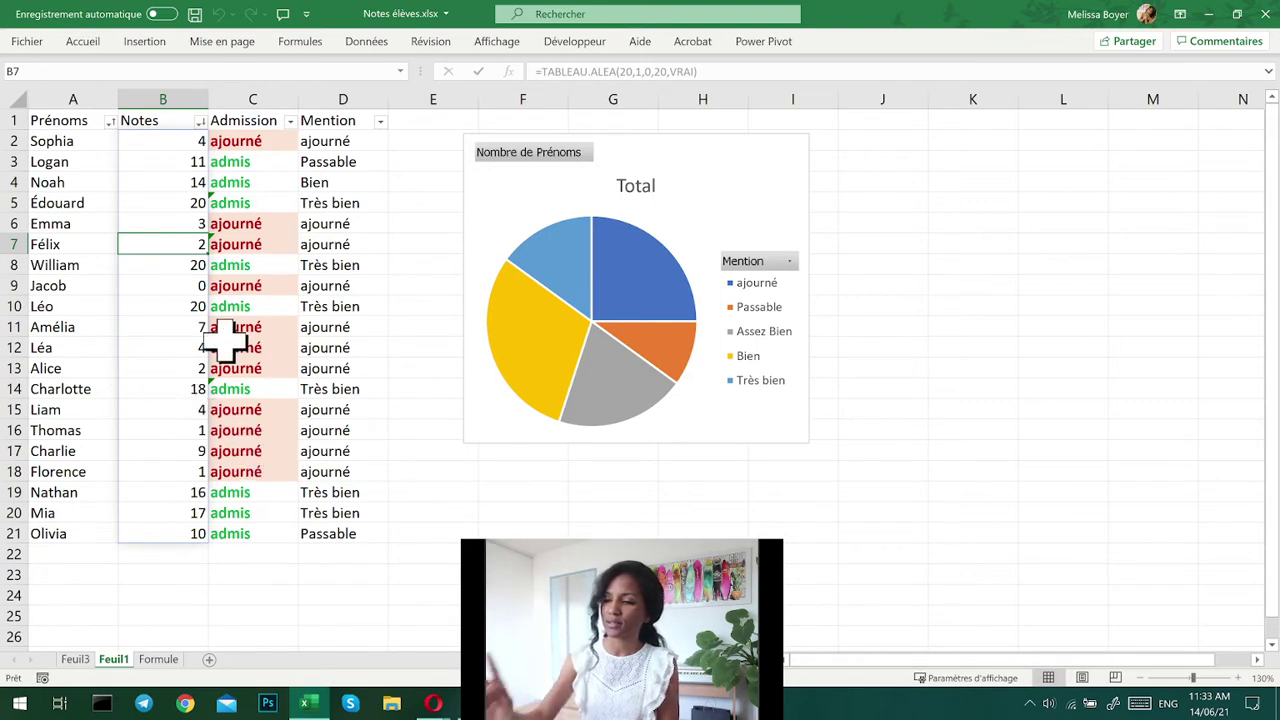
pyautogui.click(76, 660)
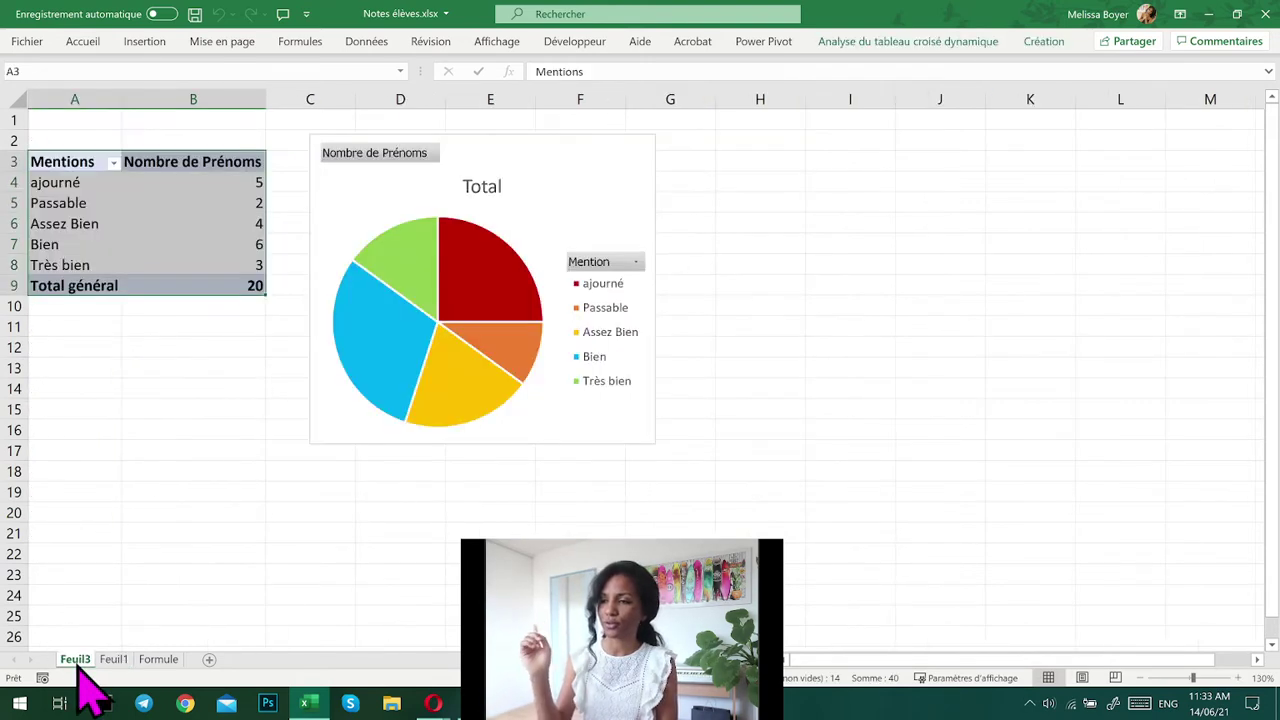
pyautogui.click(180, 491)
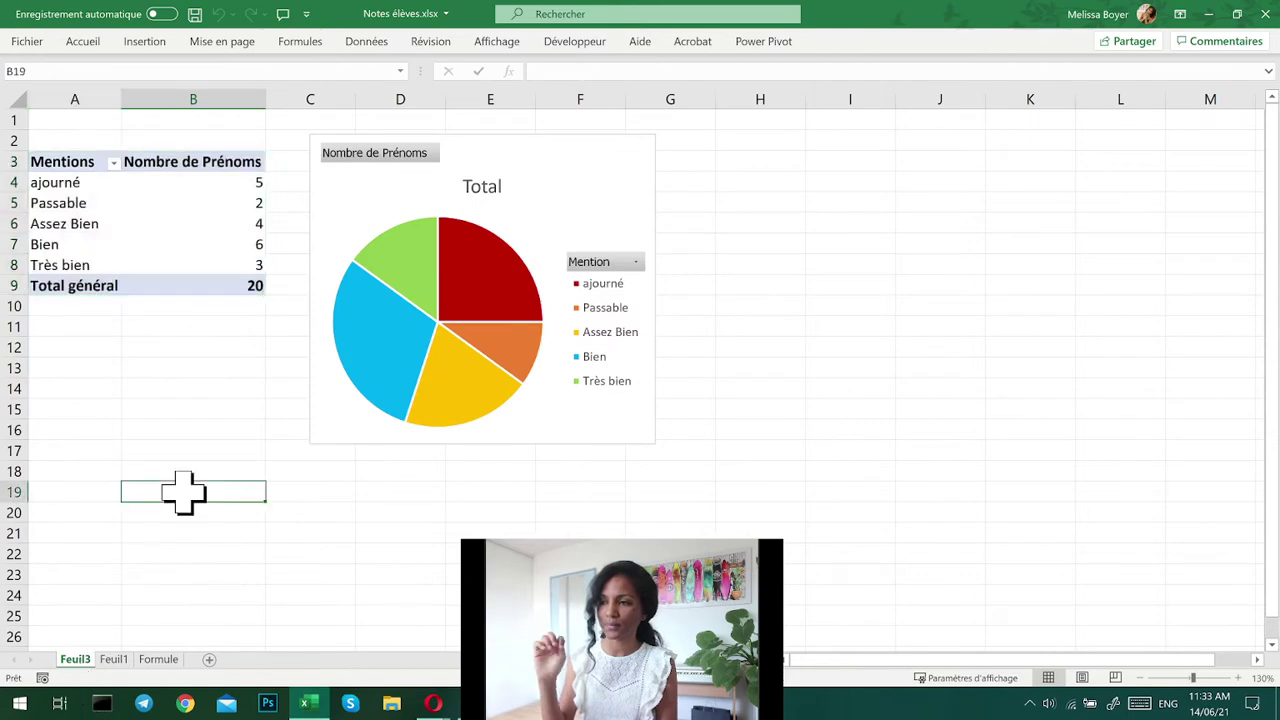
# - Recalculate the random grades in the Notes column on Feuil1
pyautogui.click(112, 662)
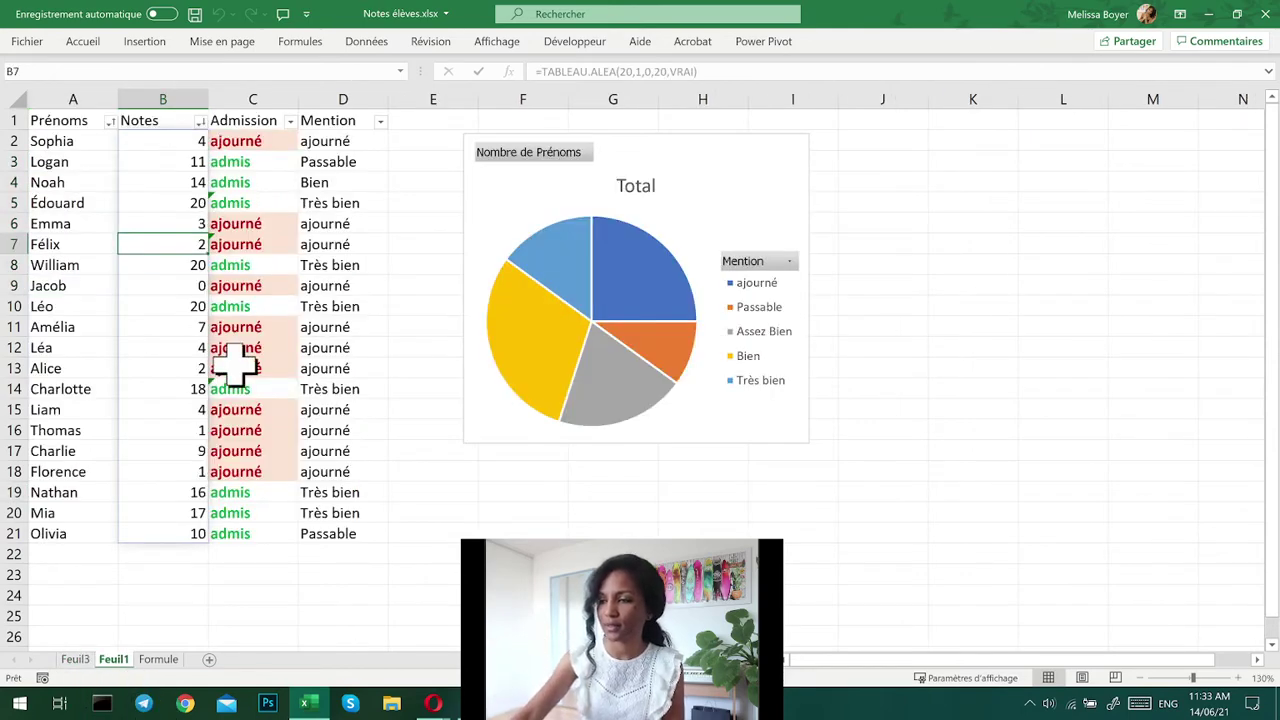
pyautogui.click(207, 309)
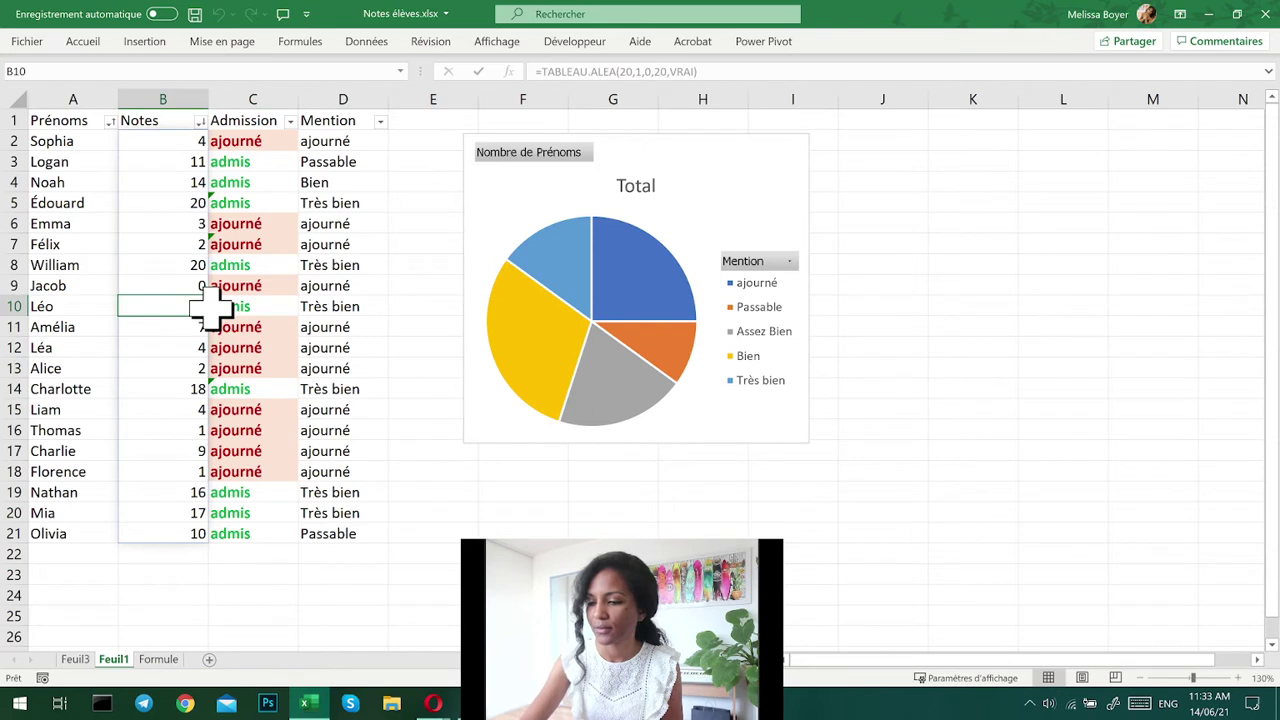
pyautogui.press('F9')
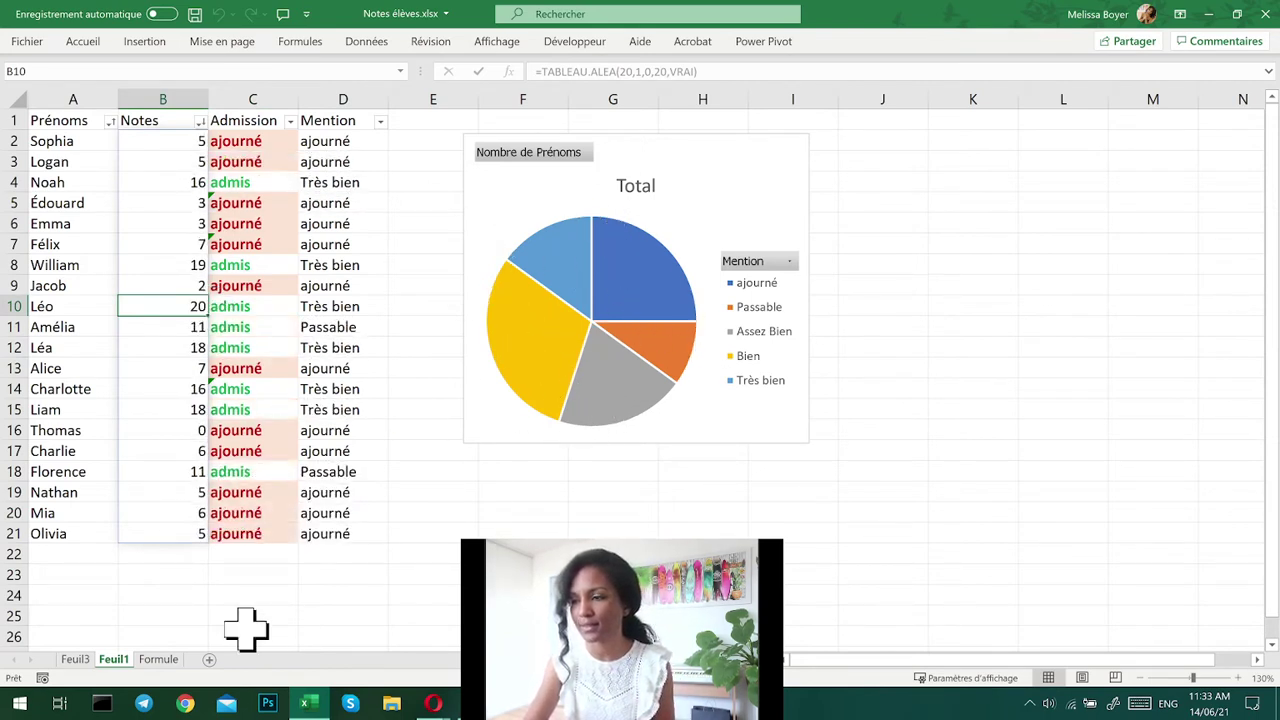
# - Refresh the Mentions pivot table on Feuil3 so its counts and pie chart follow the current grades
pyautogui.click(78, 661)
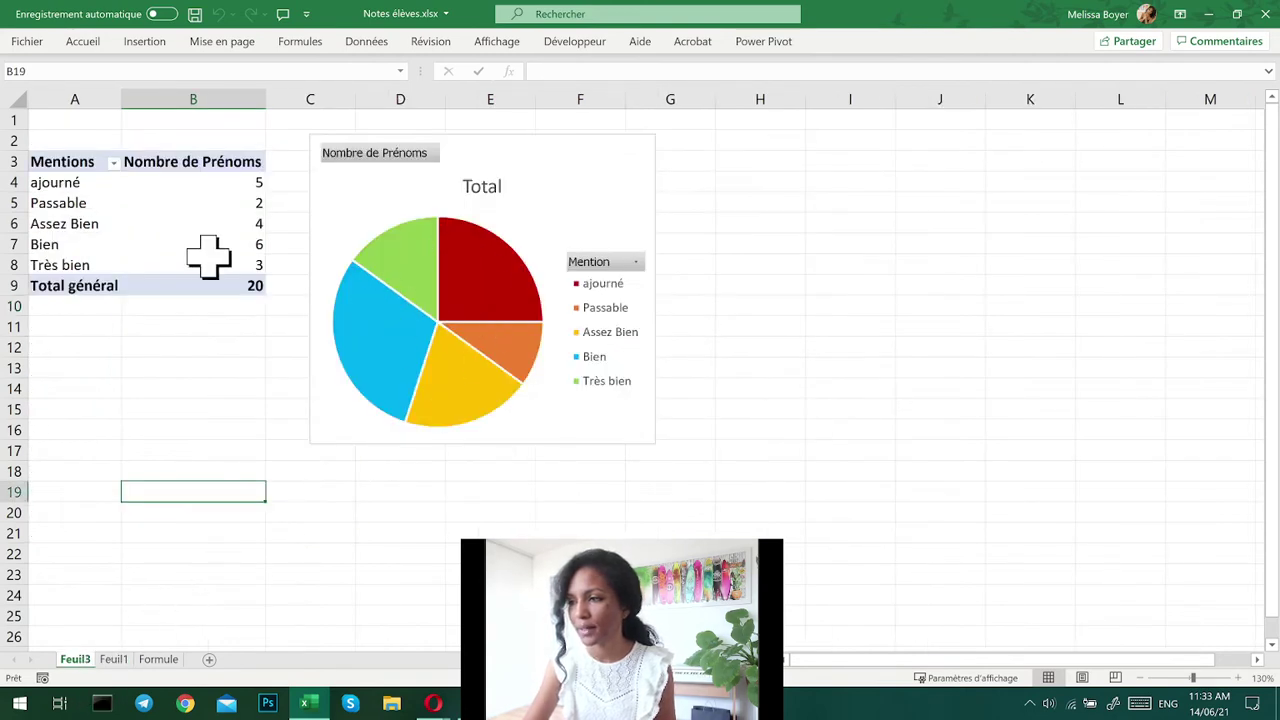
pyautogui.click(207, 330)
pyautogui.click(212, 224)
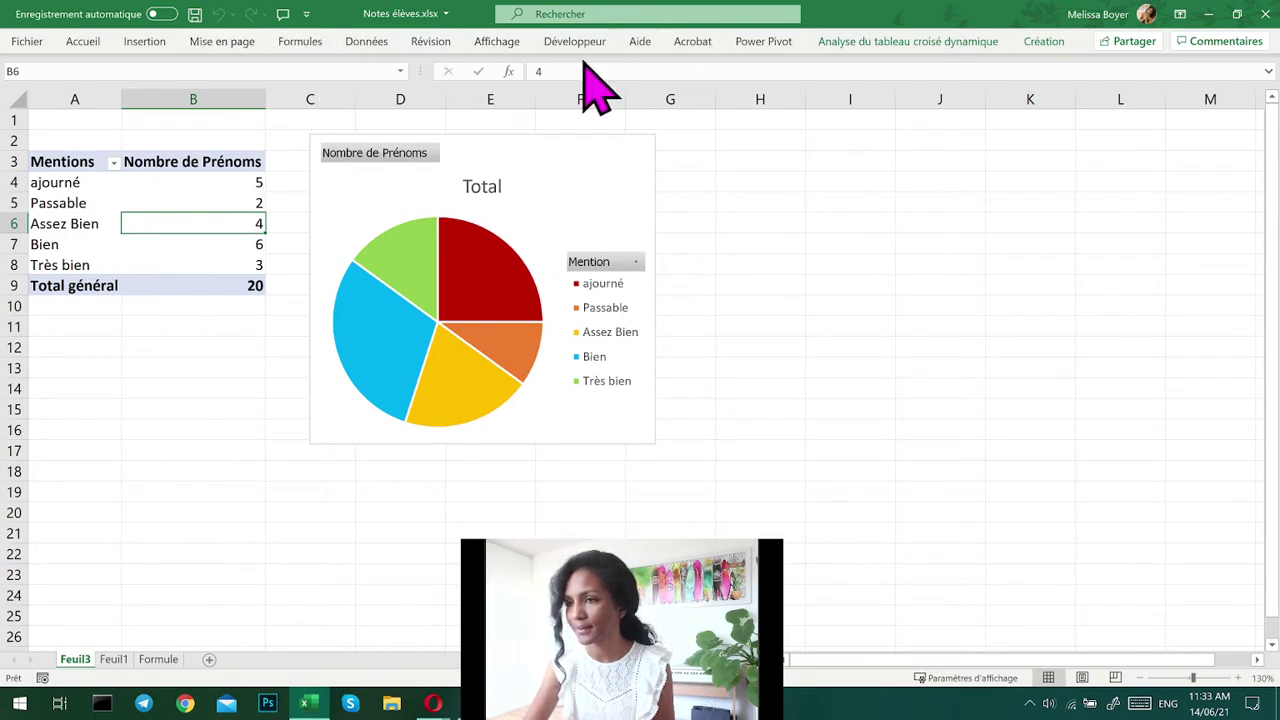
pyautogui.click(980, 48)
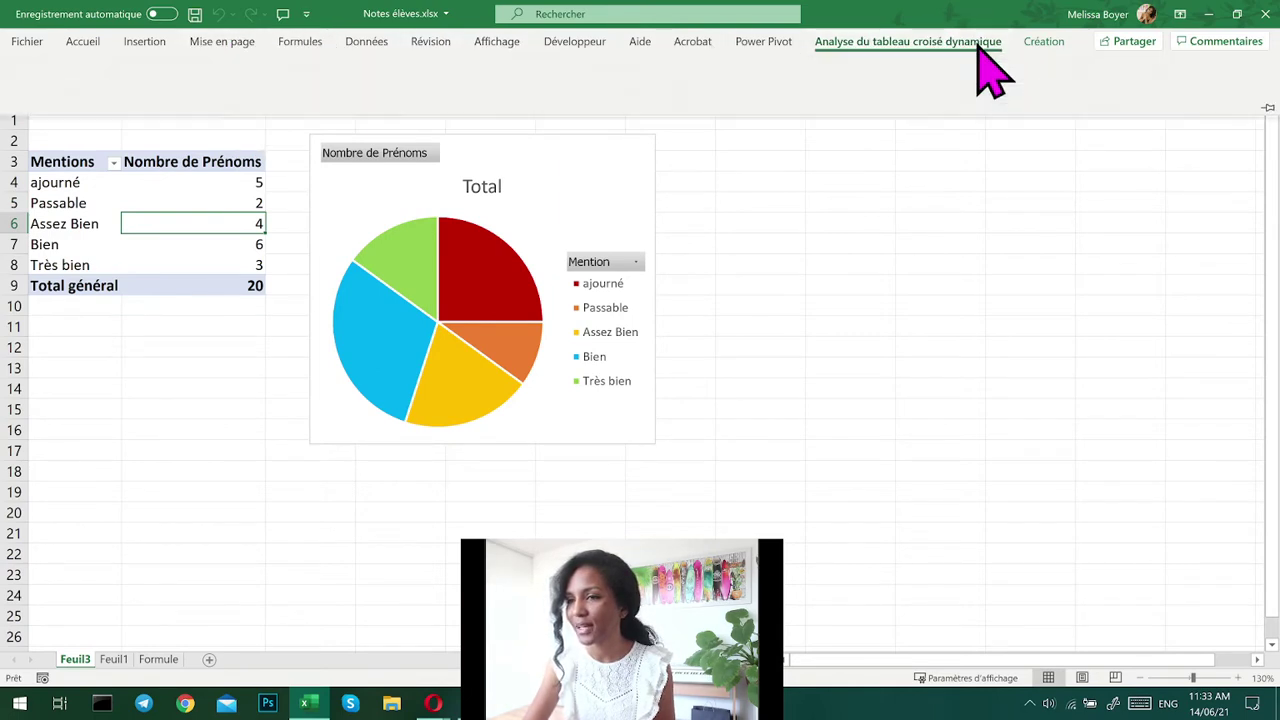
pyautogui.click(980, 48)
pyautogui.doubleClick(978, 46)
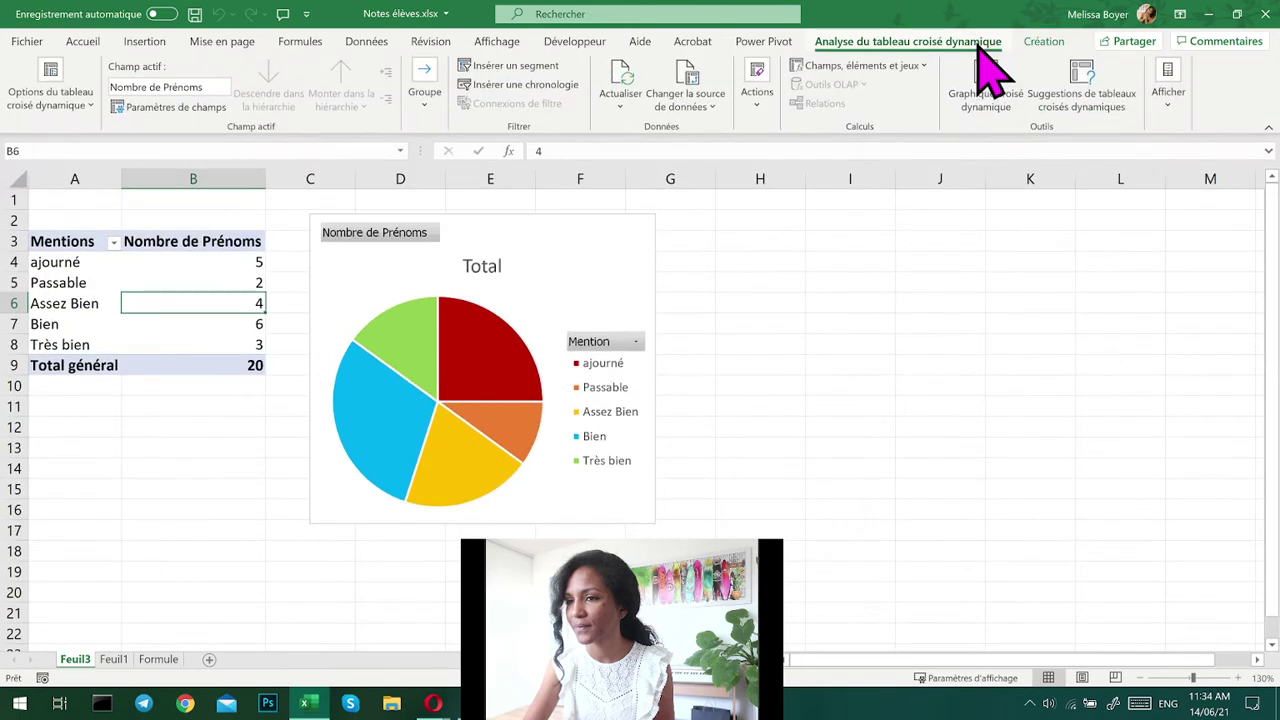
pyautogui.click(620, 85)
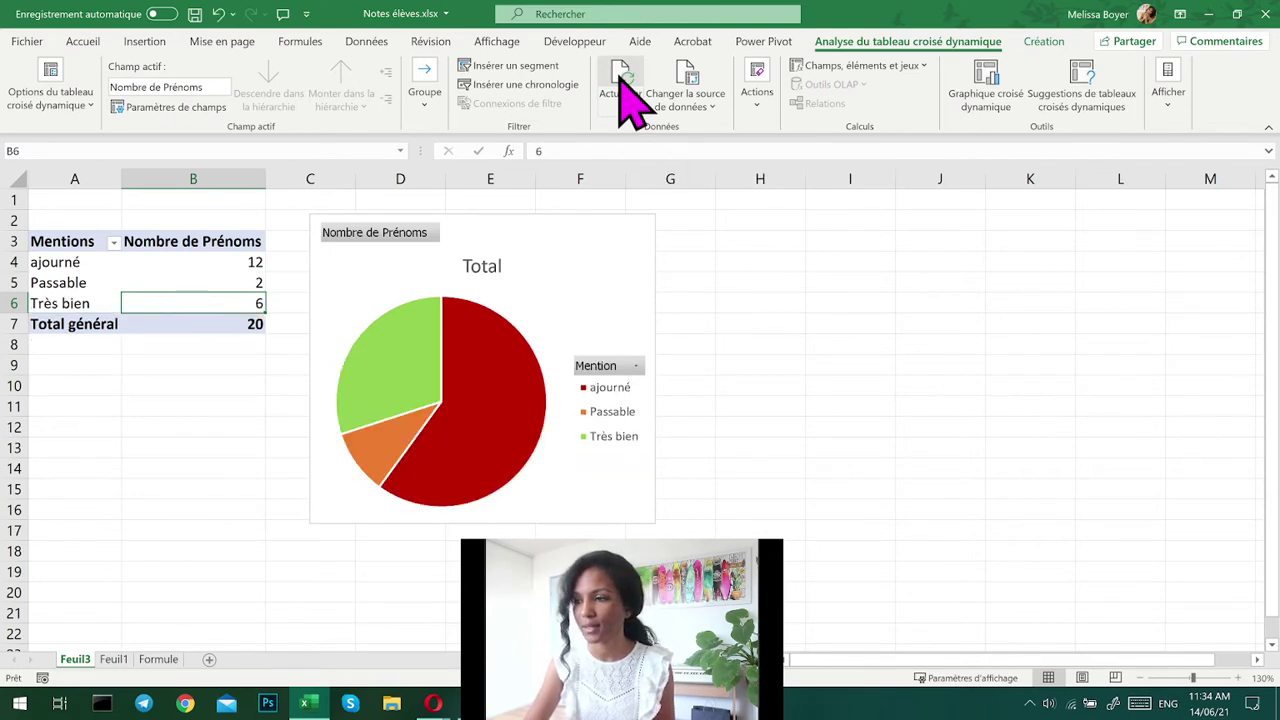
# - Refresh the same pivot table several more times to draw new grade distributions in the pie chart
pyautogui.click(620, 79)
pyautogui.click(623, 78)
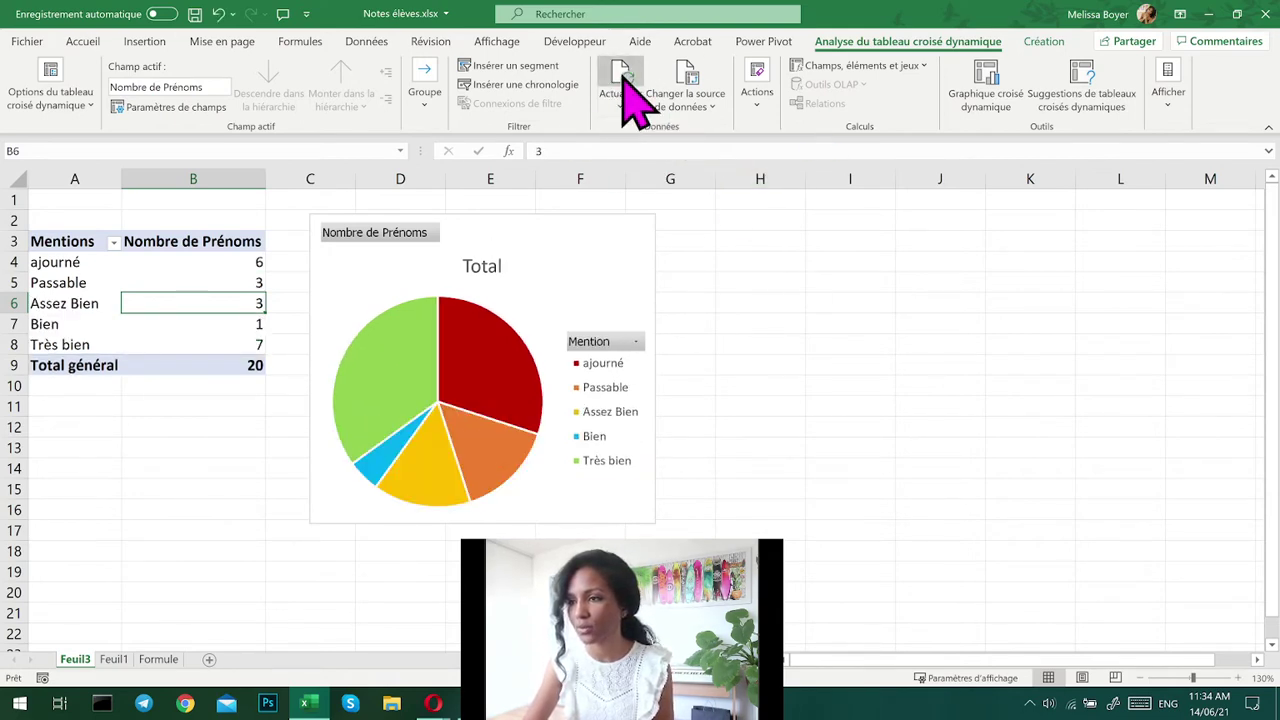
pyautogui.click(622, 100)
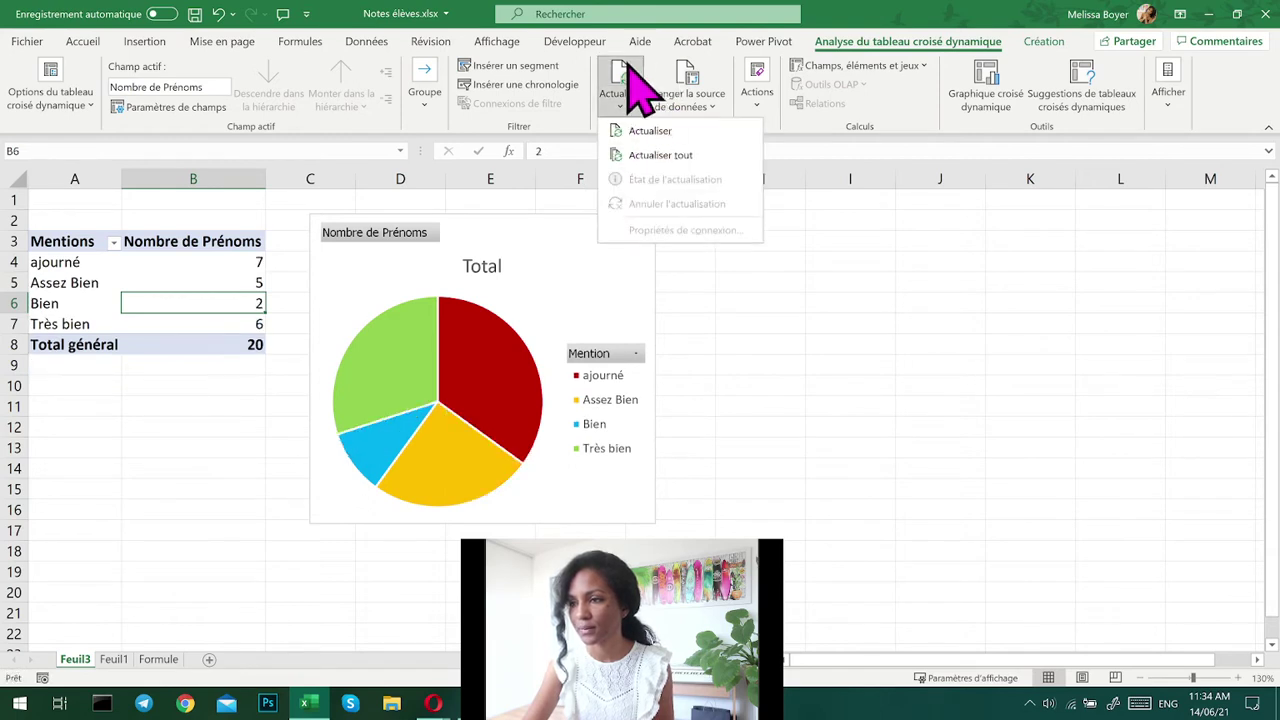
pyautogui.click(628, 68)
pyautogui.click(627, 70)
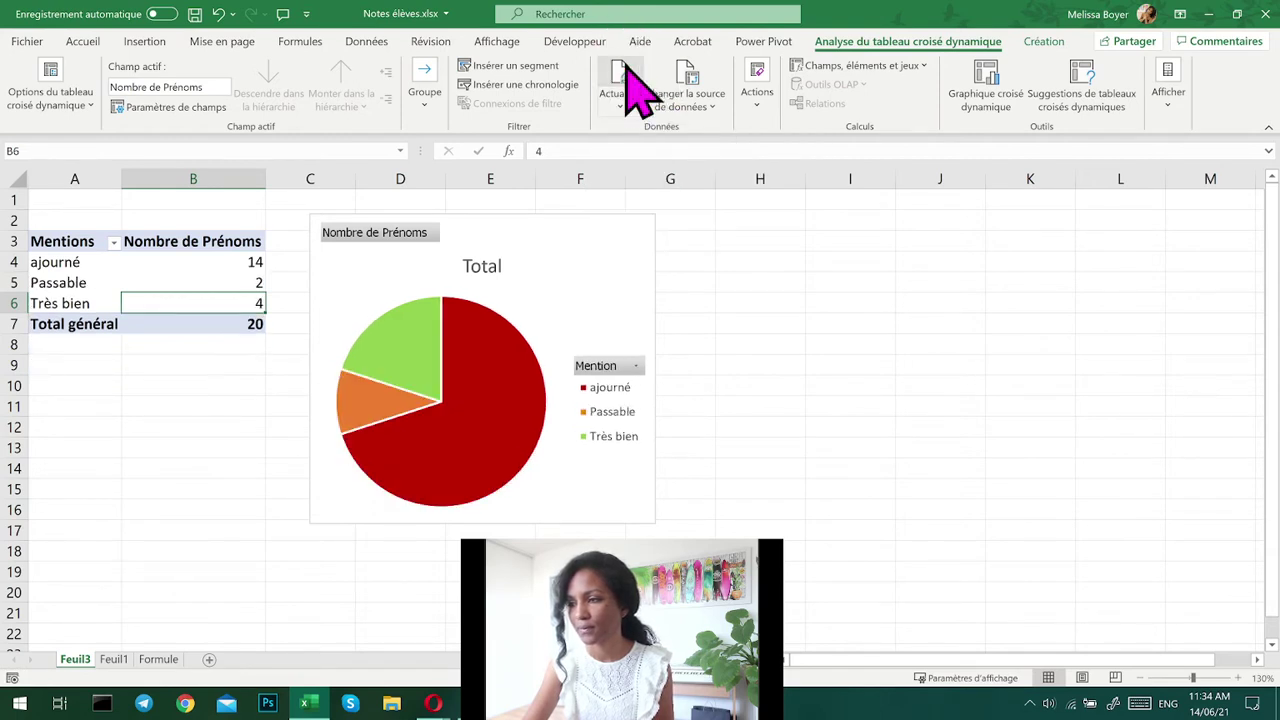
pyautogui.click(627, 70)
pyautogui.click(627, 70)
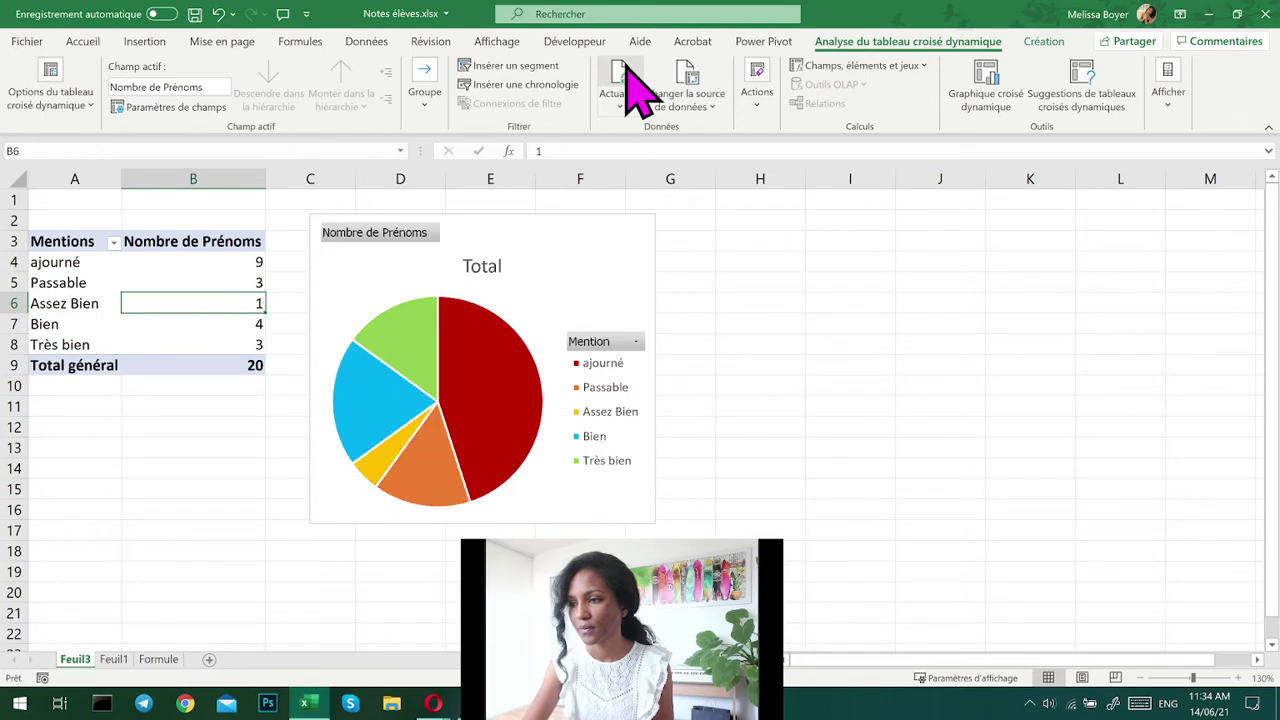
pyautogui.click(627, 70)
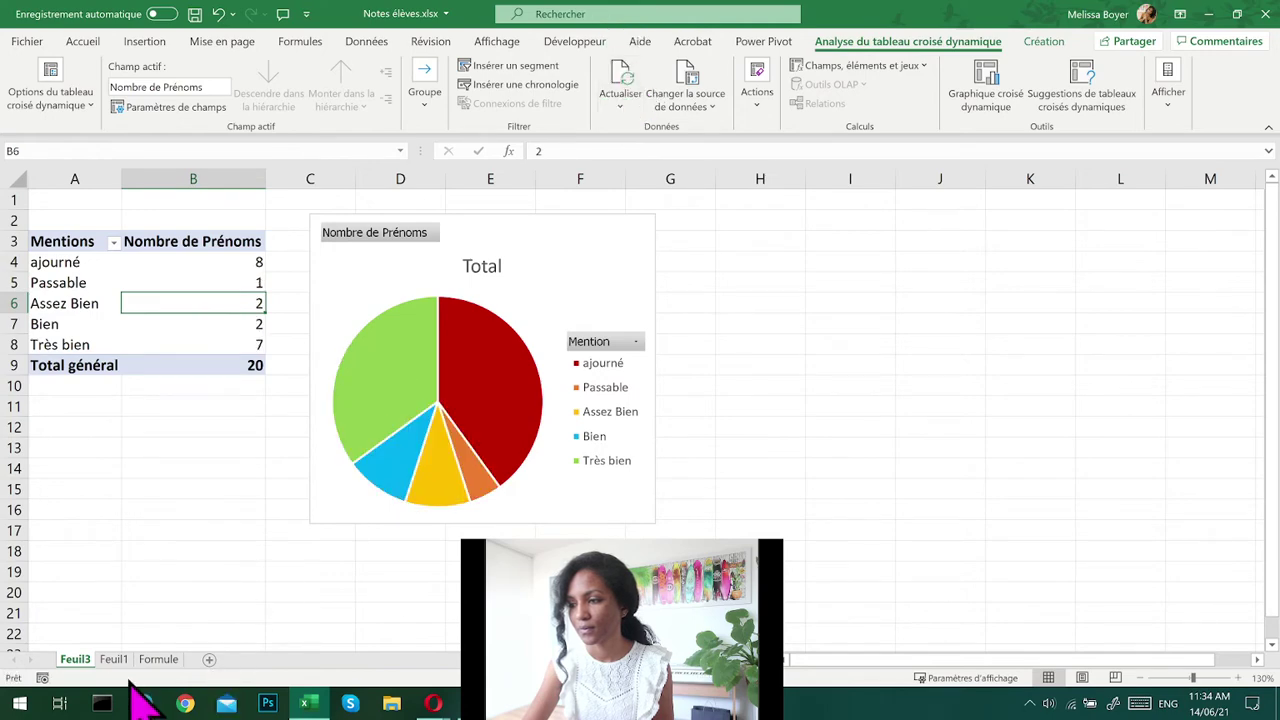
# - Delete the entire Total pie chart beside the student list on Feuil1
pyautogui.click(113, 660)
pyautogui.click(634, 337)
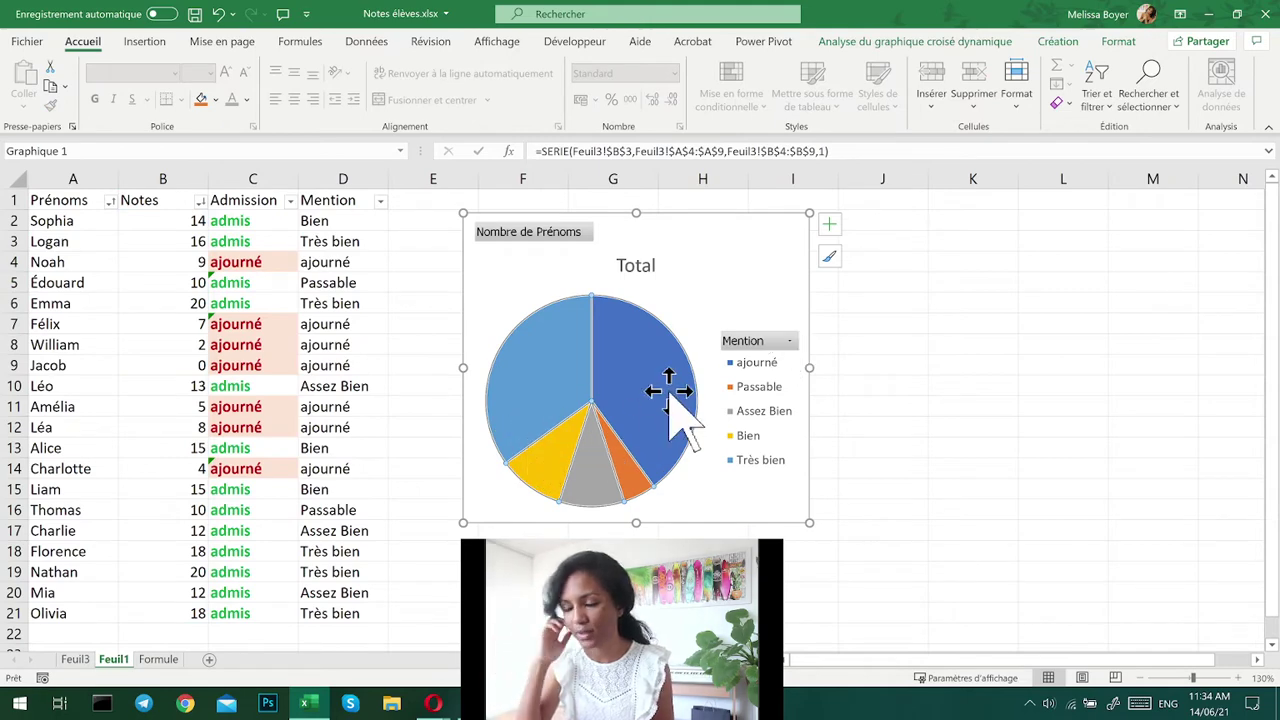
pyautogui.moveTo(665, 395)
pyautogui.press('Delete')
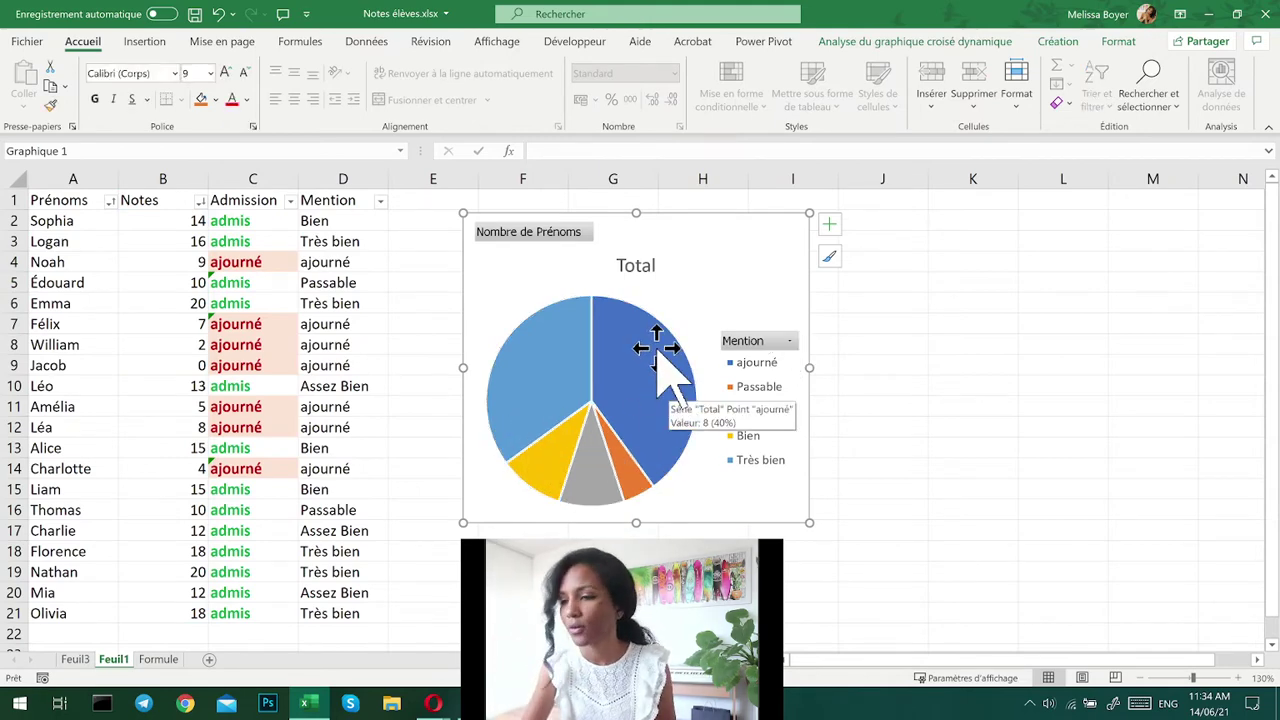
pyautogui.click(704, 240)
pyautogui.press('Delete')
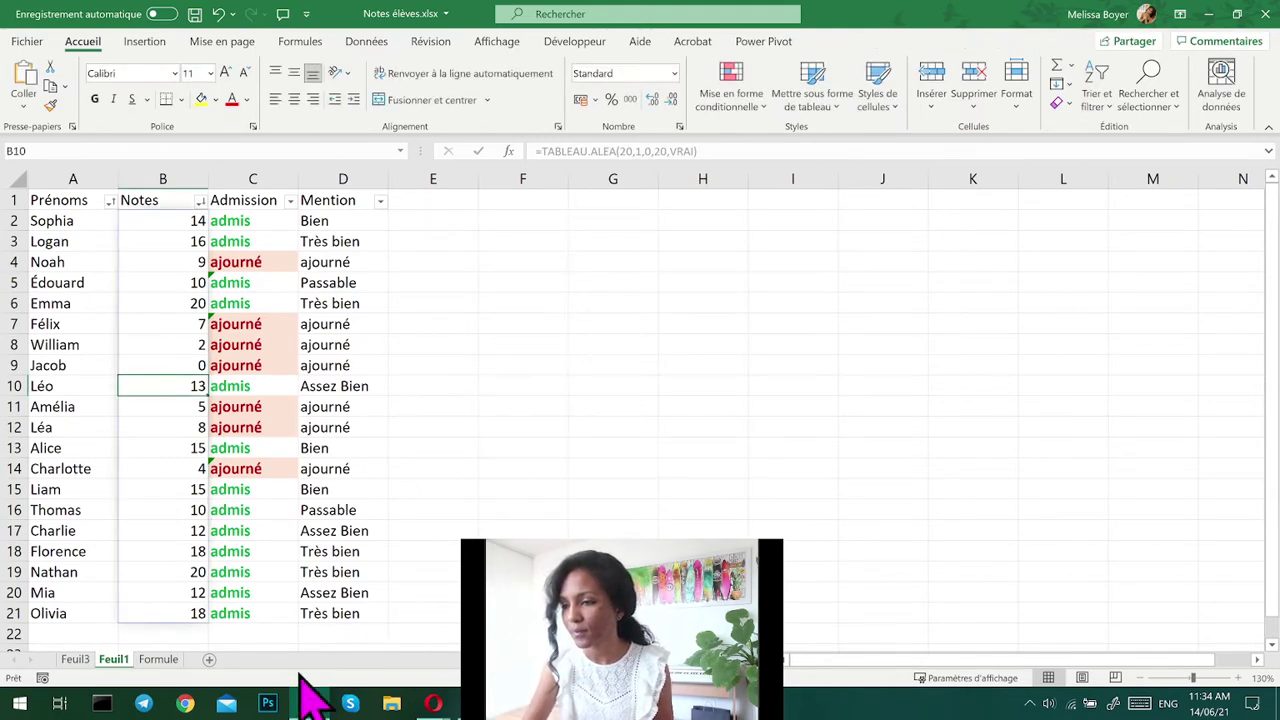
# - Copy the Total pie chart from Feuil3 and paste it beside the student list on Feuil1
pyautogui.click(84, 662)
pyautogui.click(548, 329)
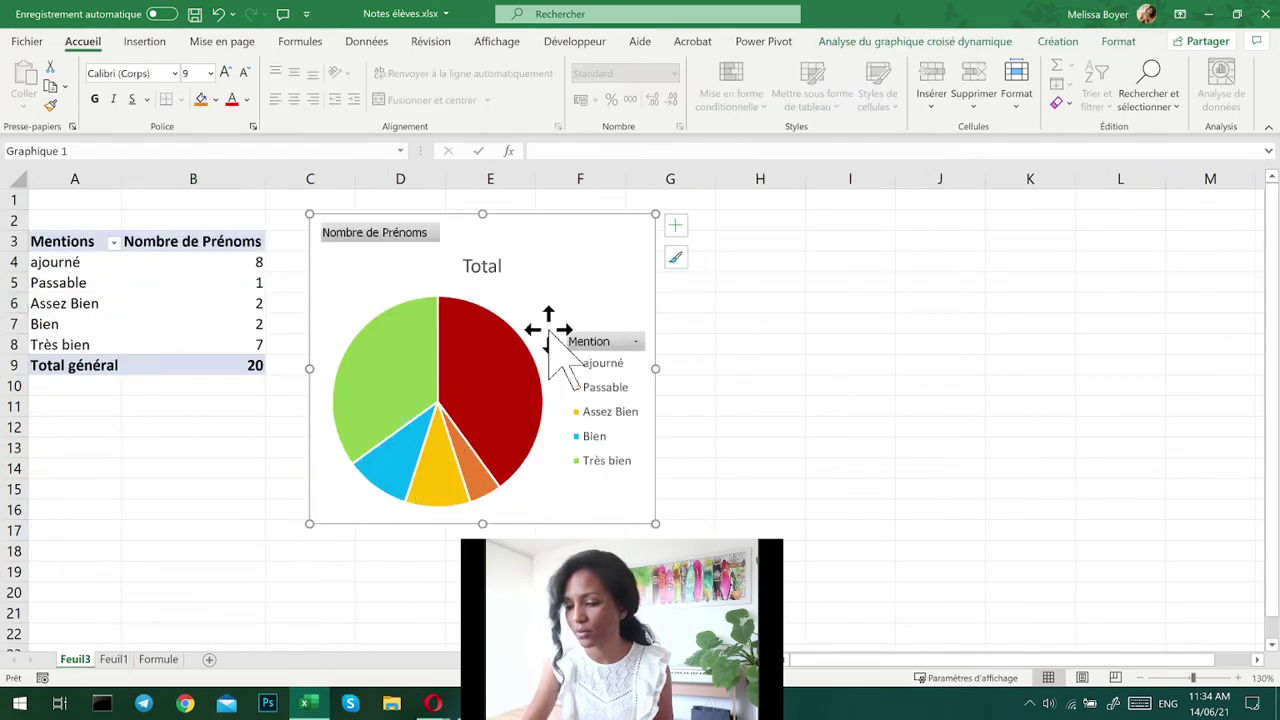
pyautogui.click(120, 660)
pyautogui.click(783, 289)
pyautogui.click(549, 351)
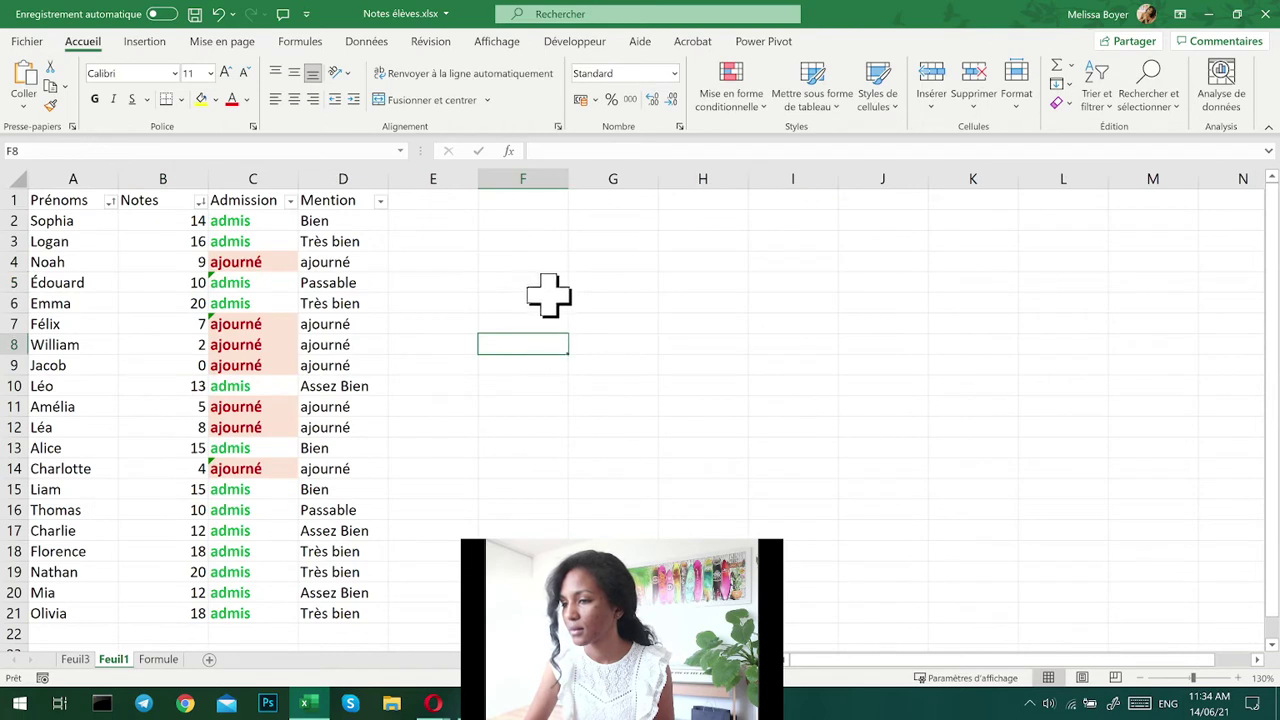
pyautogui.hotkey('ctrl', 'v')
pyautogui.moveTo(677, 363); pyautogui.dragTo(721, 245)
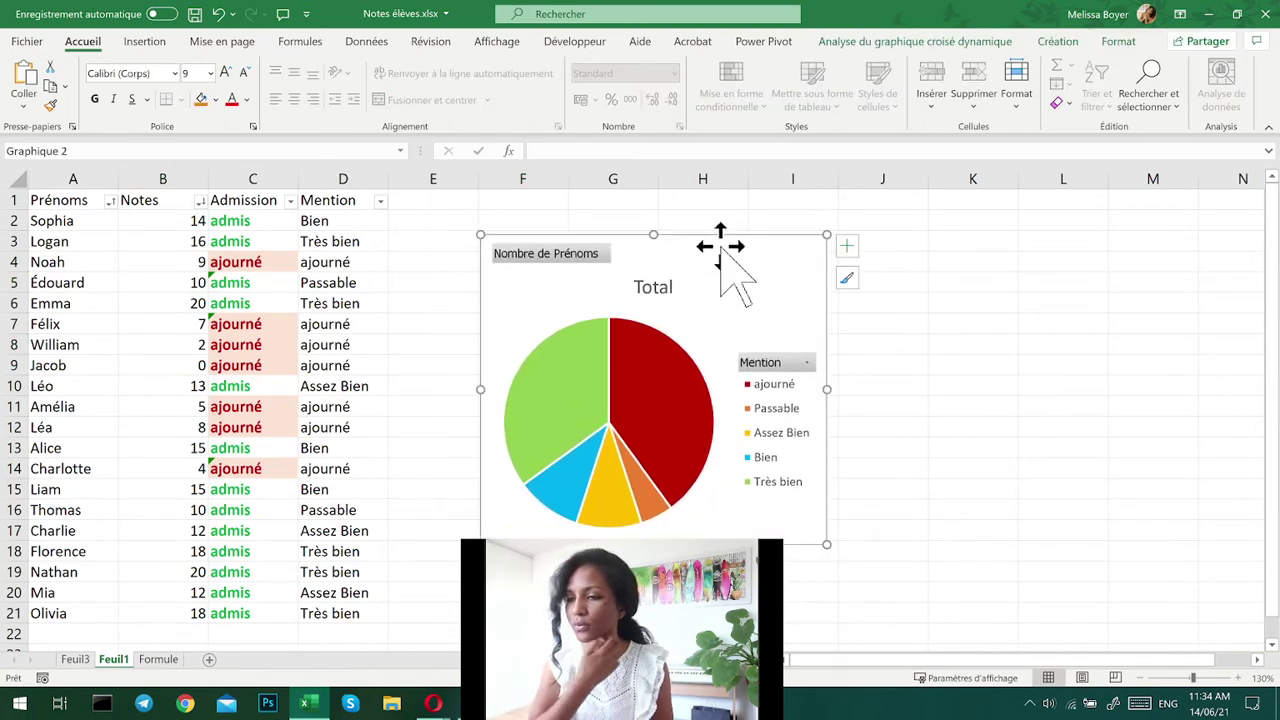
pyautogui.click(1045, 384)
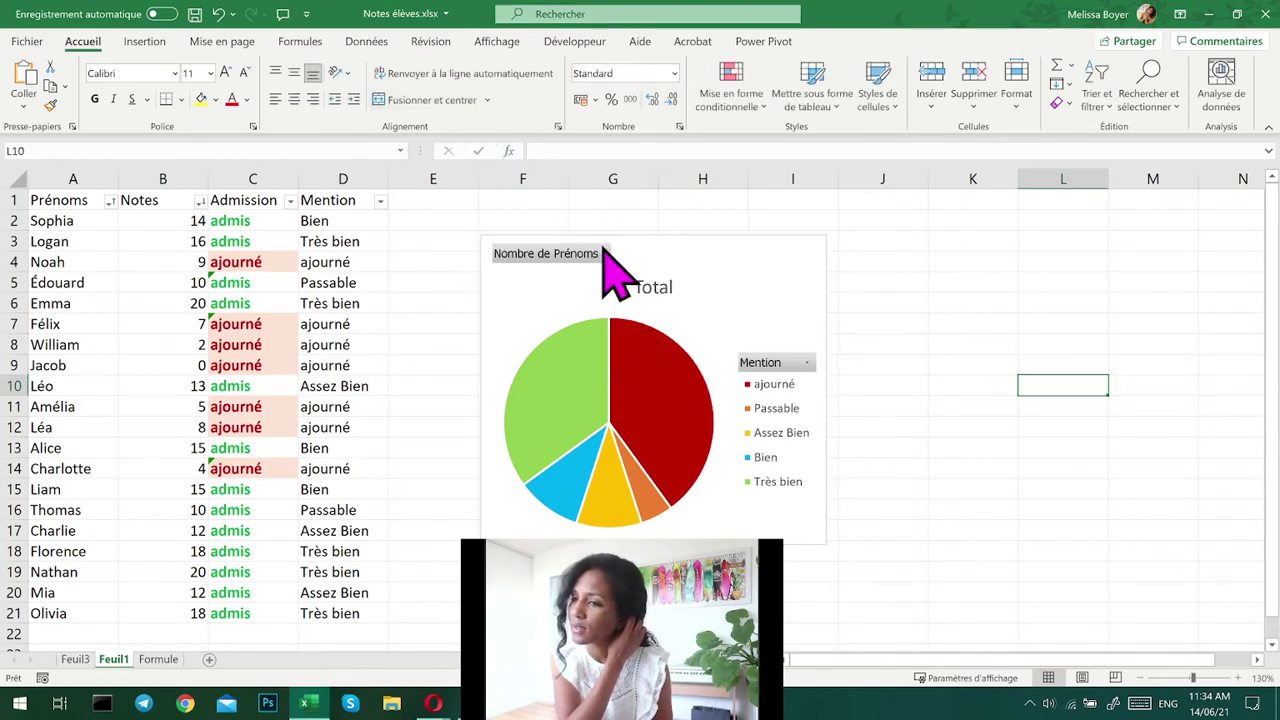
# - Refresh the pasted Total pie chart on Feuil1 repeatedly to draw new grade distributions
pyautogui.click(606, 312)
pyautogui.click(962, 41)
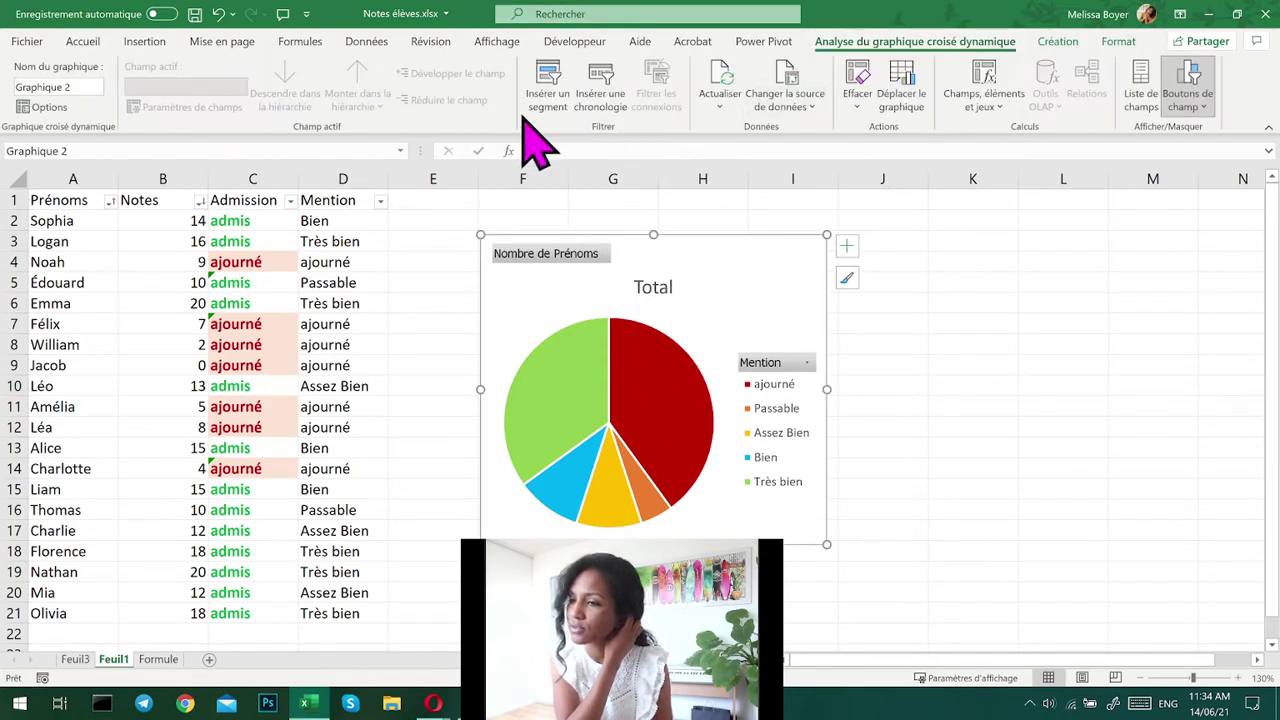
pyautogui.click(735, 75)
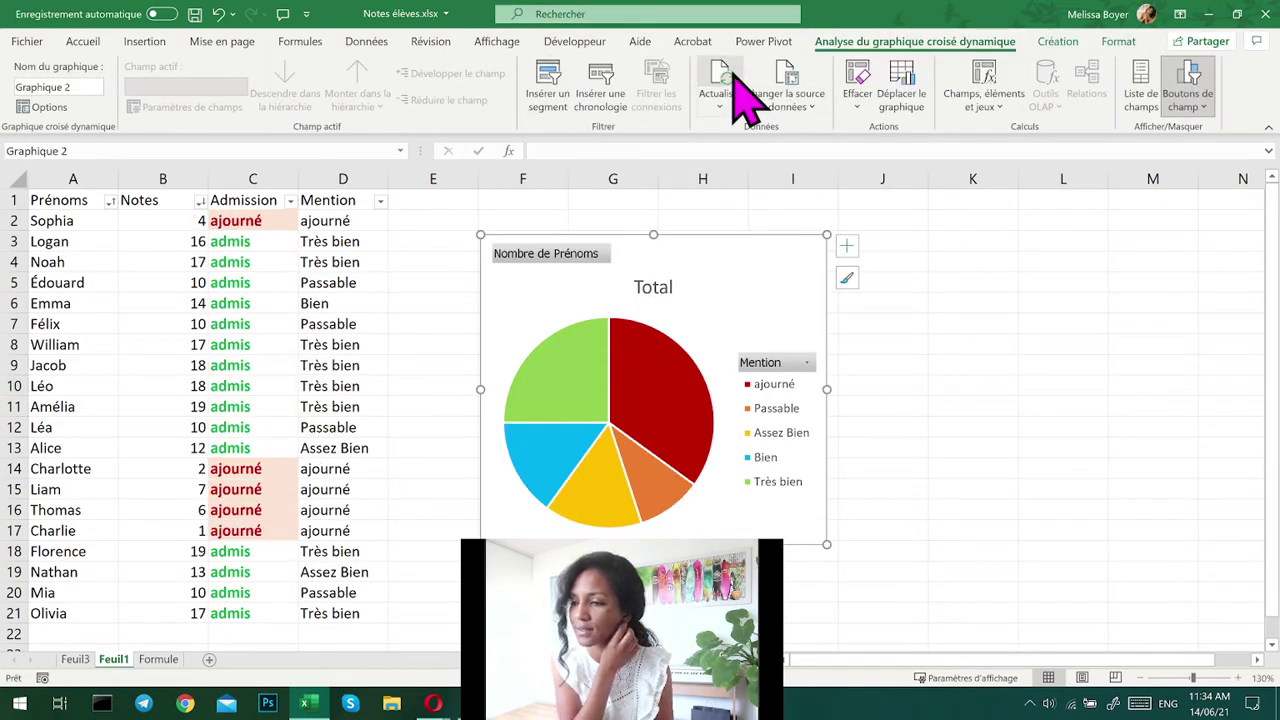
pyautogui.click(735, 75)
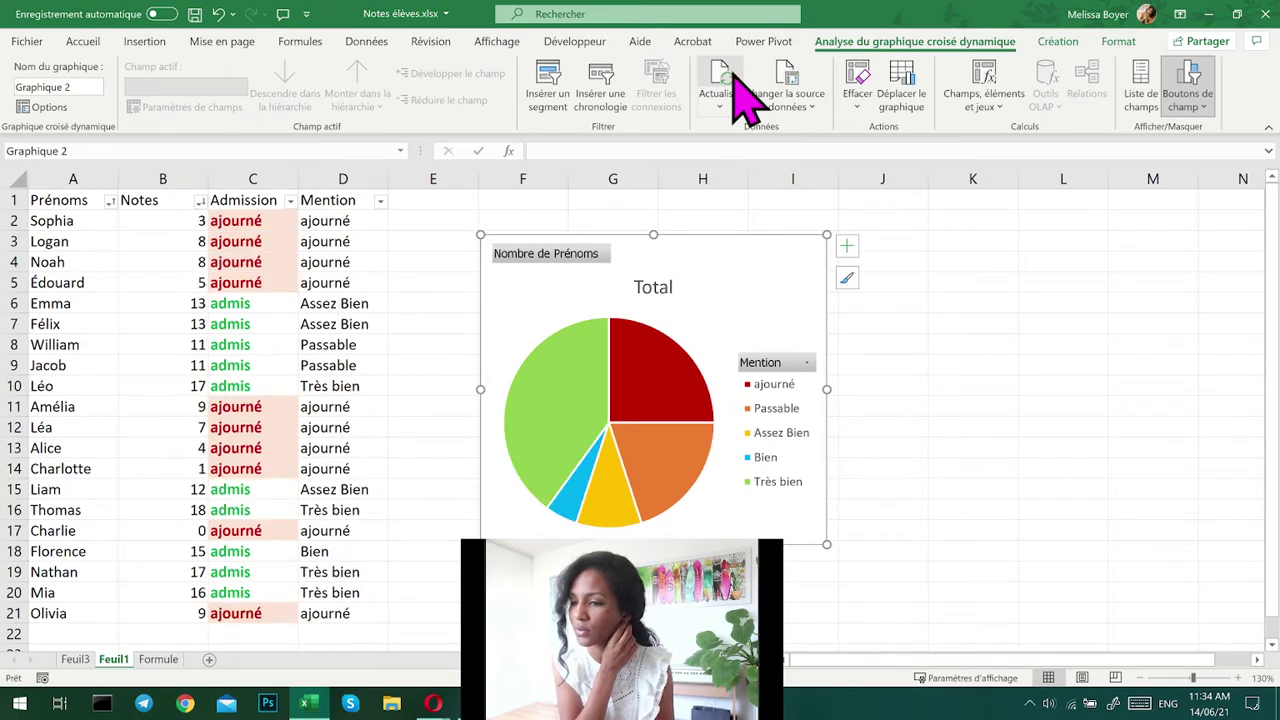
pyautogui.click(740, 95)
pyautogui.click(735, 78)
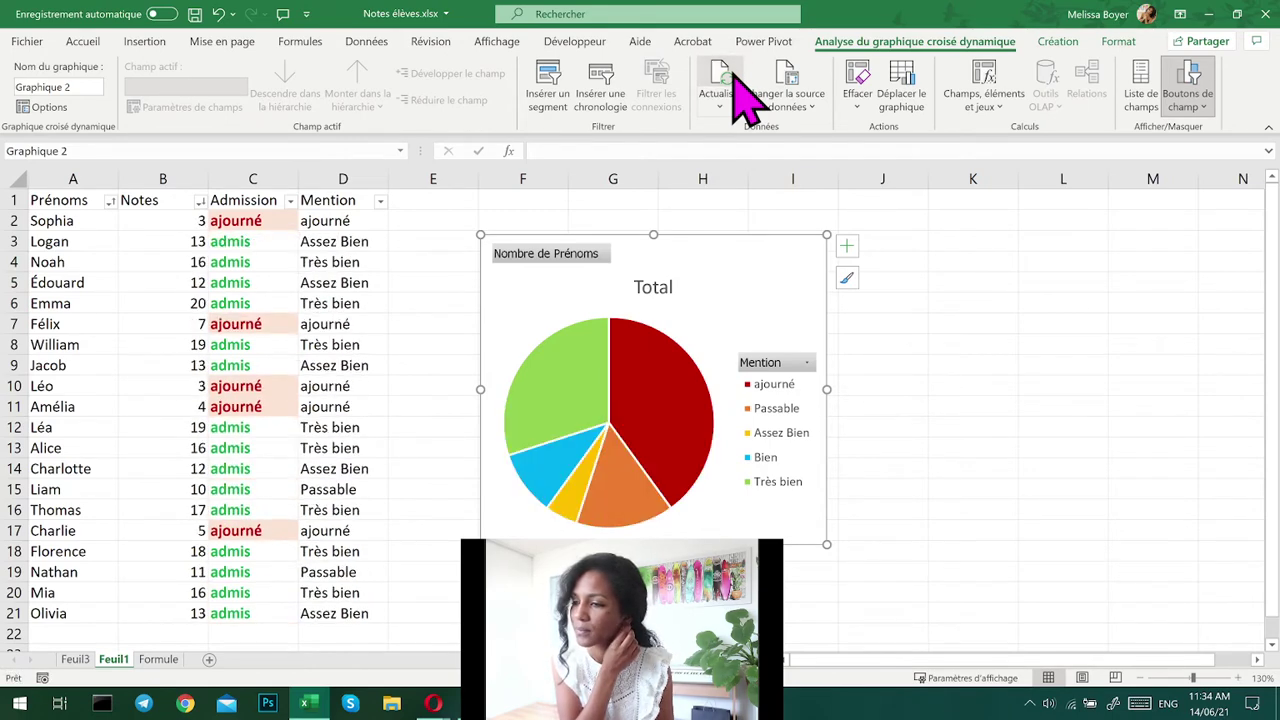
pyautogui.click(740, 95)
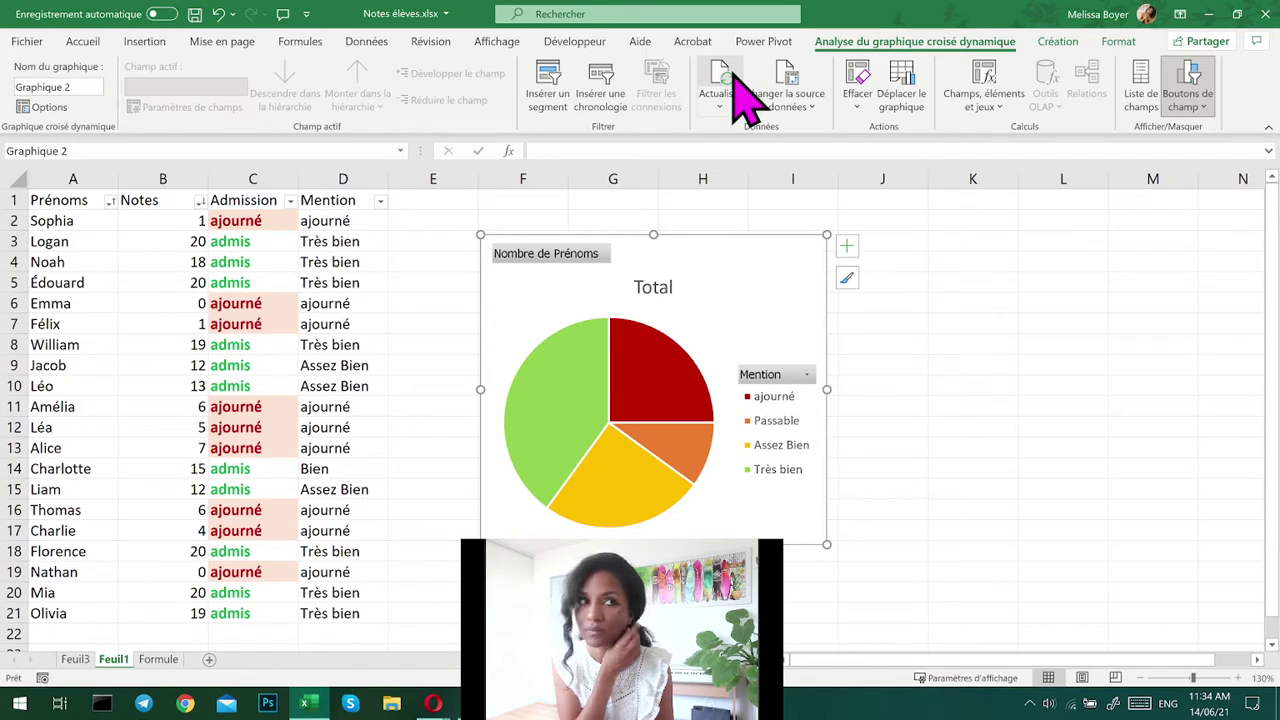
pyautogui.click(740, 90)
pyautogui.click(740, 90)
pyautogui.click(740, 90)
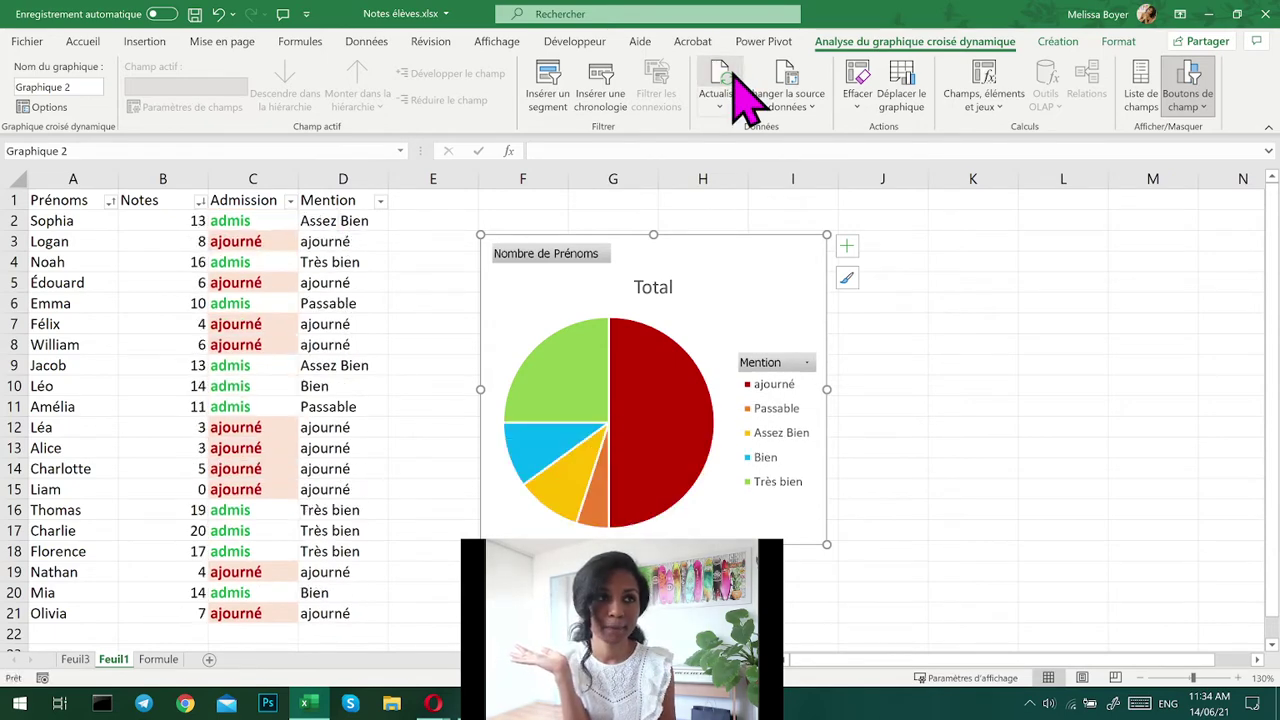
pyautogui.click(740, 92)
pyautogui.click(740, 90)
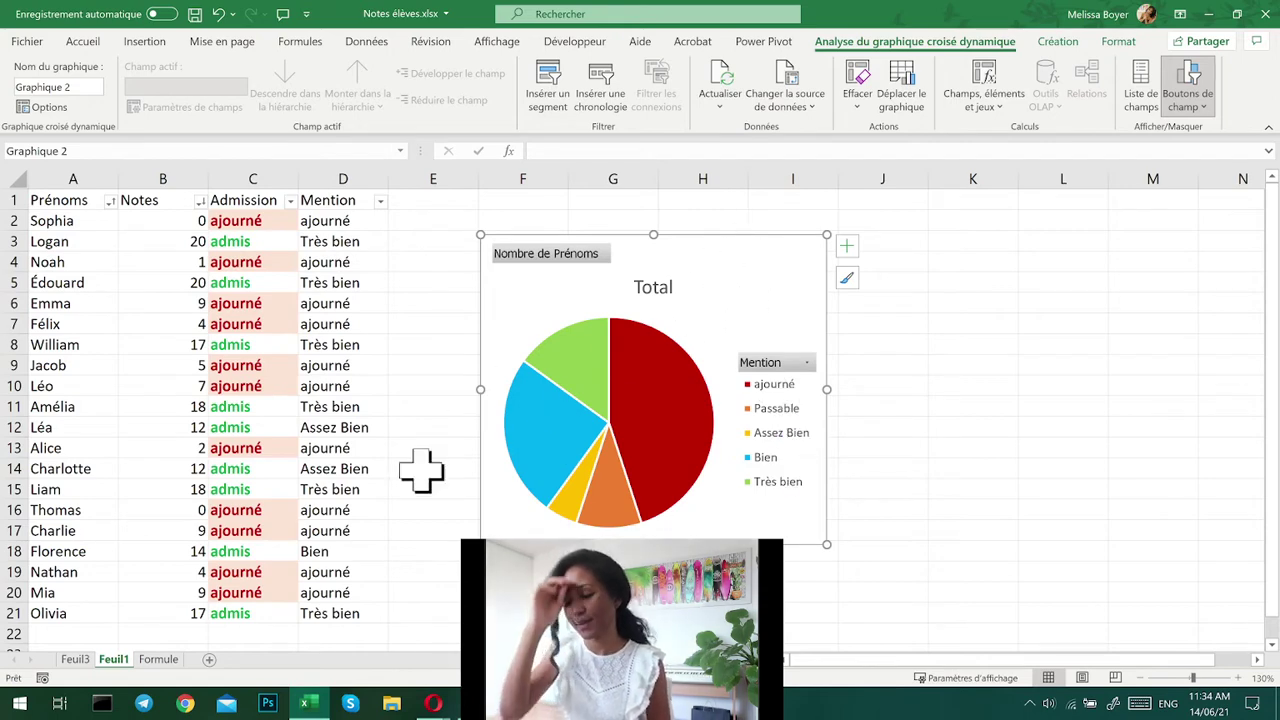
# - Examine the admission and mention formulas written on the Formule sheet
pyautogui.click(158, 659)
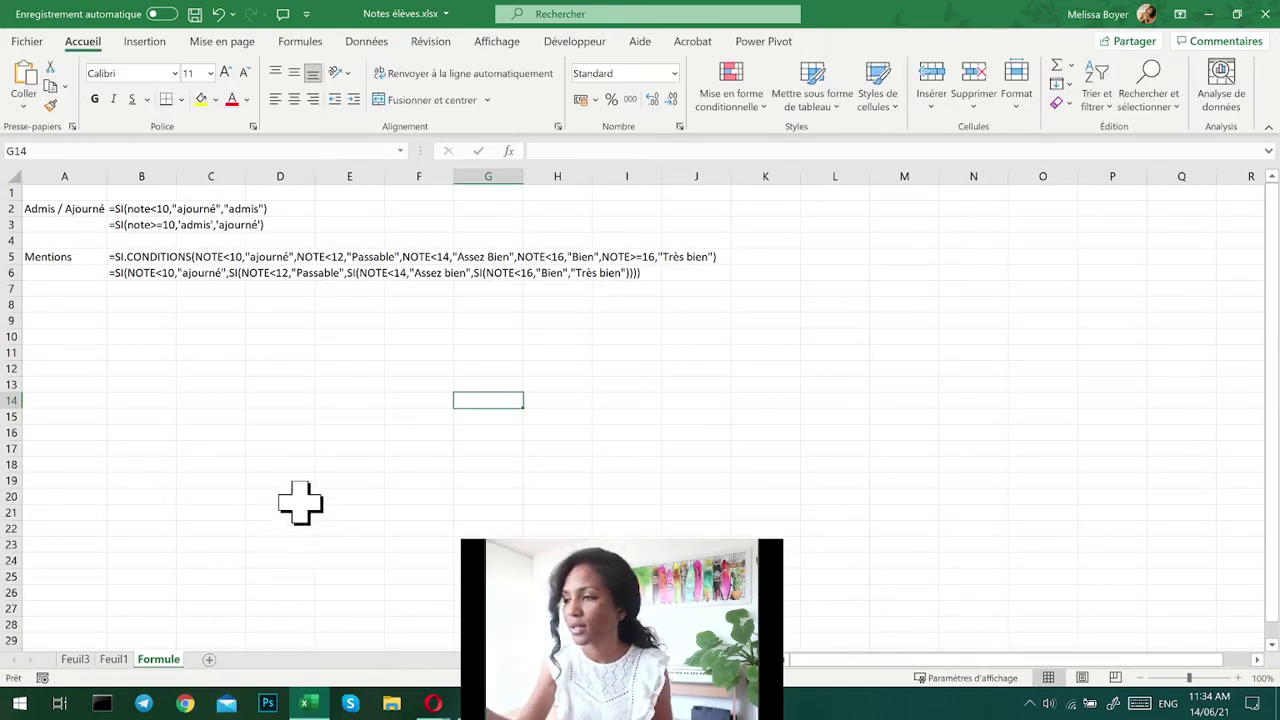
pyautogui.click(372, 402)
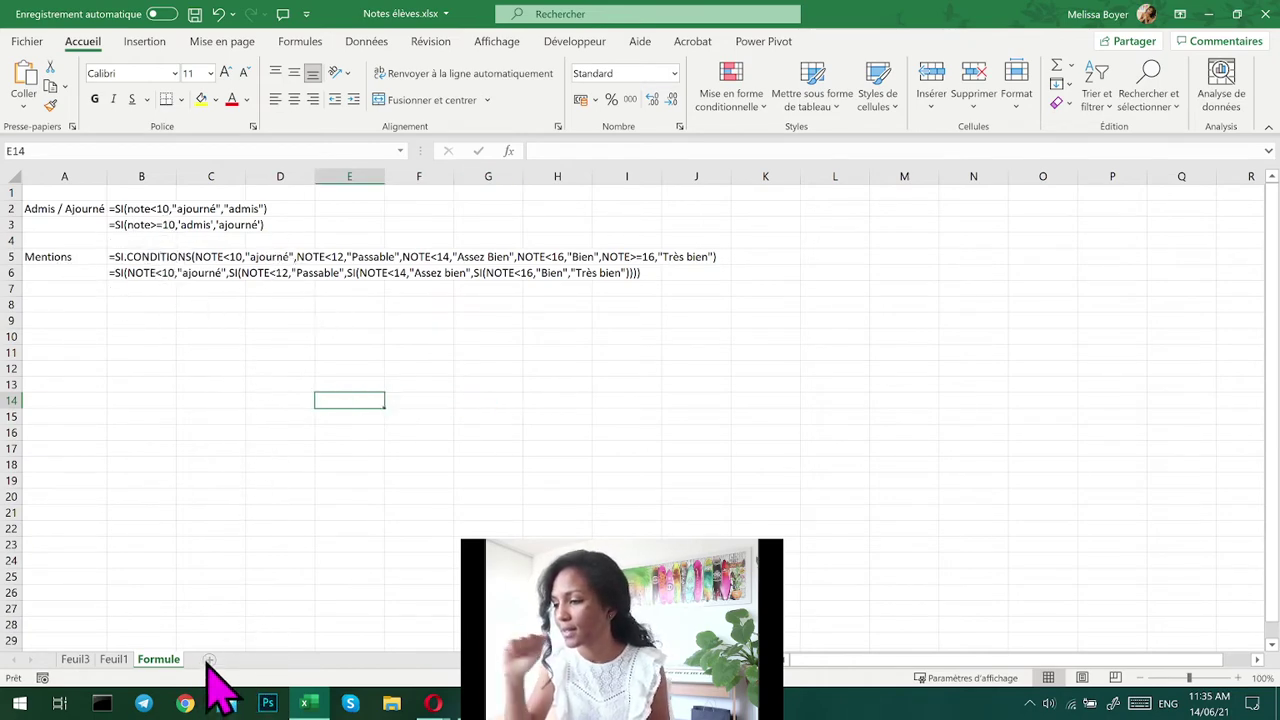
# - Create a copy of the Feuil1 sheet at the end of the Notes élèves.xlsx workbook
pyautogui.click(113, 660)
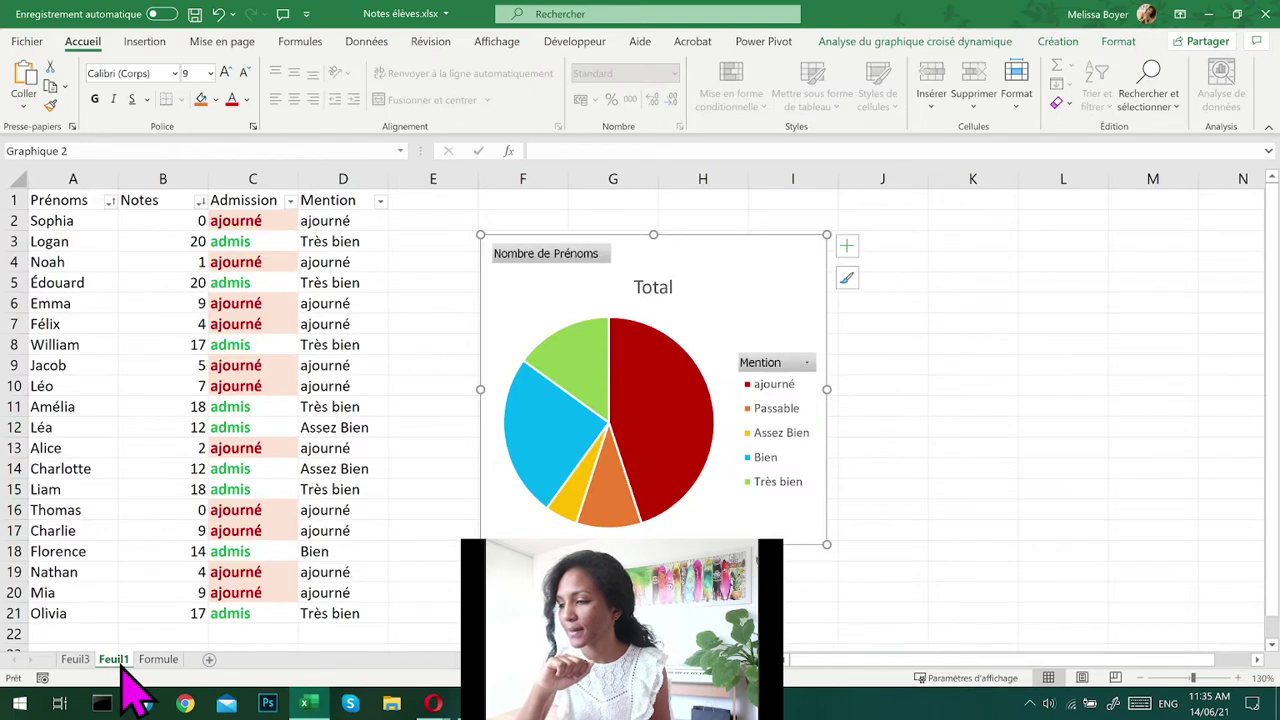
pyautogui.rightClick(120, 662)
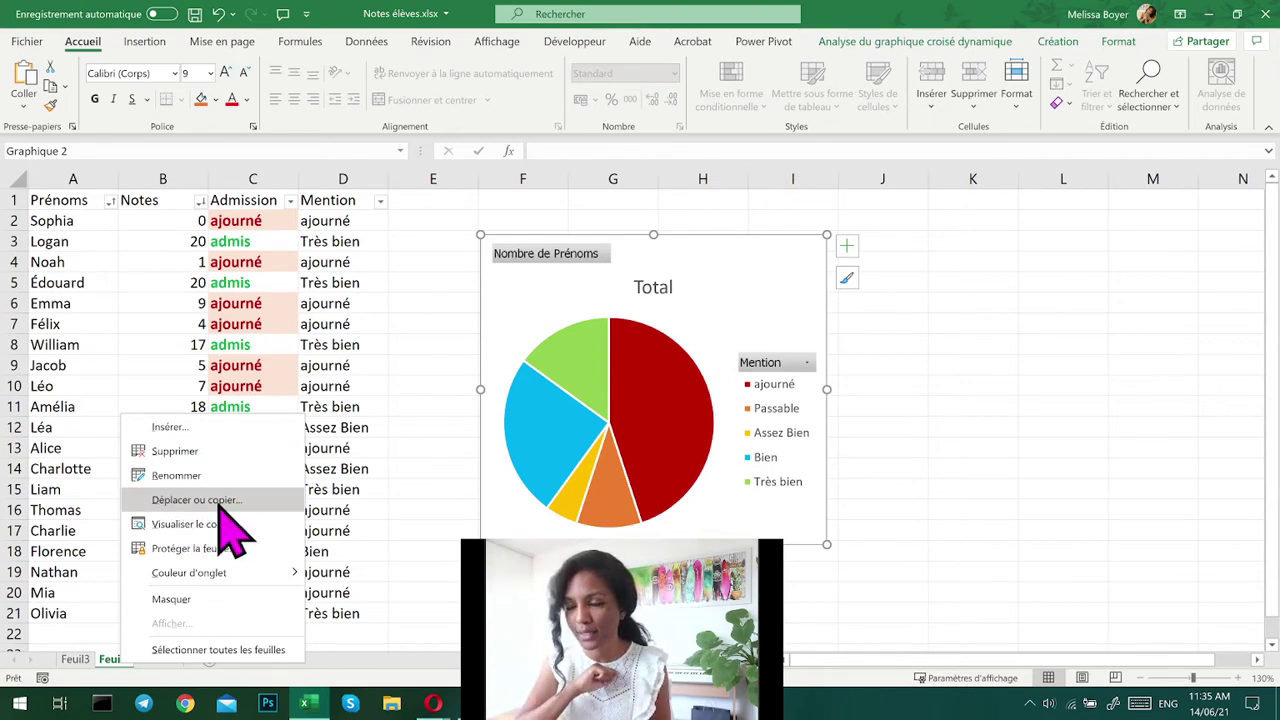
pyautogui.click(166, 501)
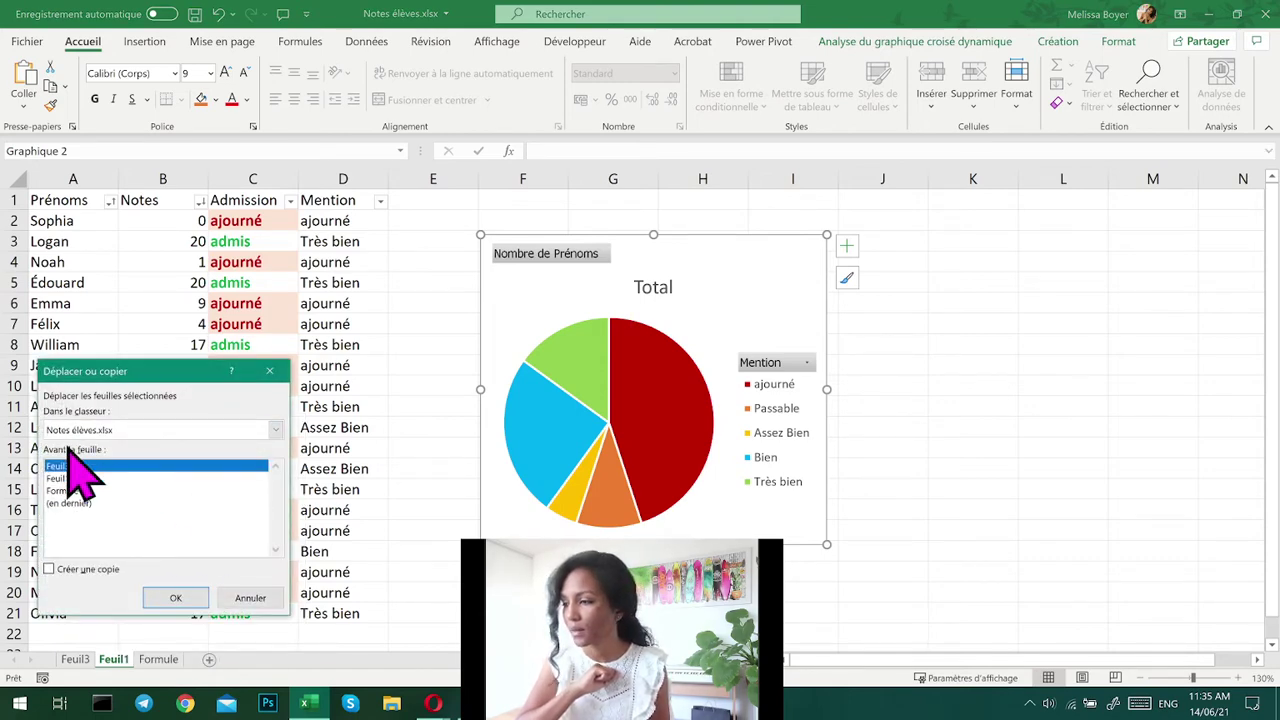
pyautogui.click(105, 430)
pyautogui.click(120, 445)
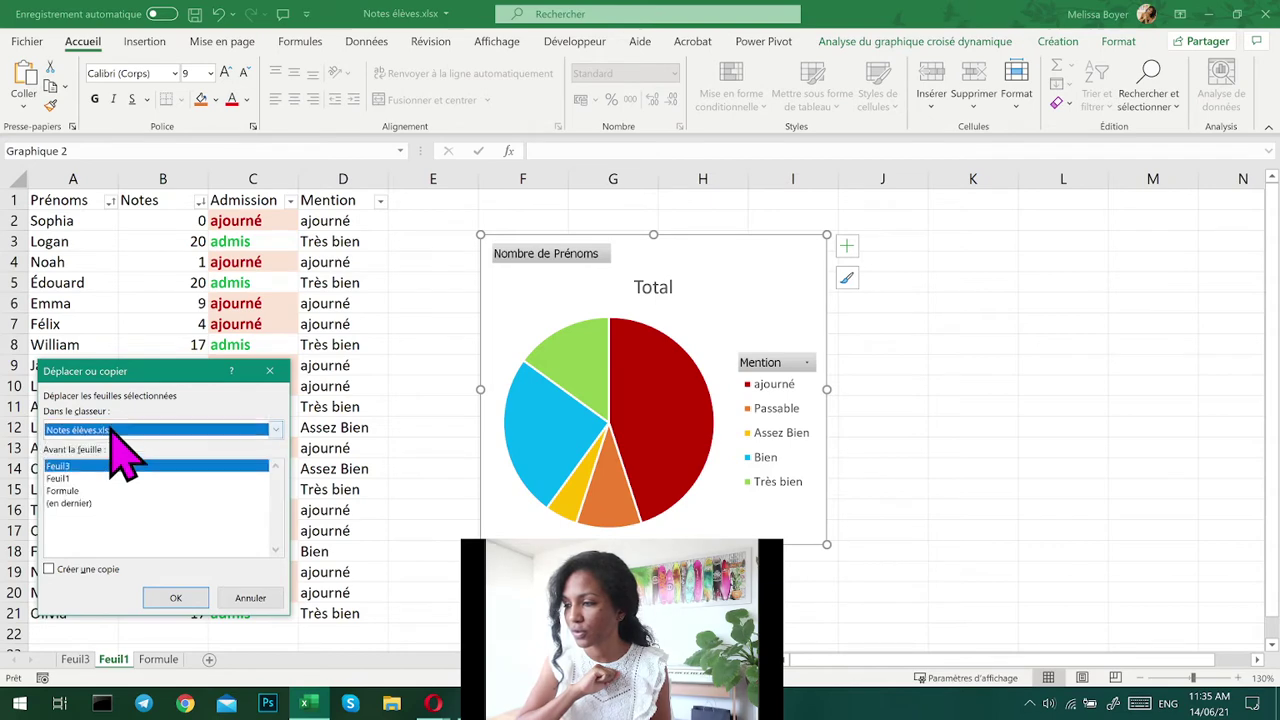
pyautogui.click(74, 503)
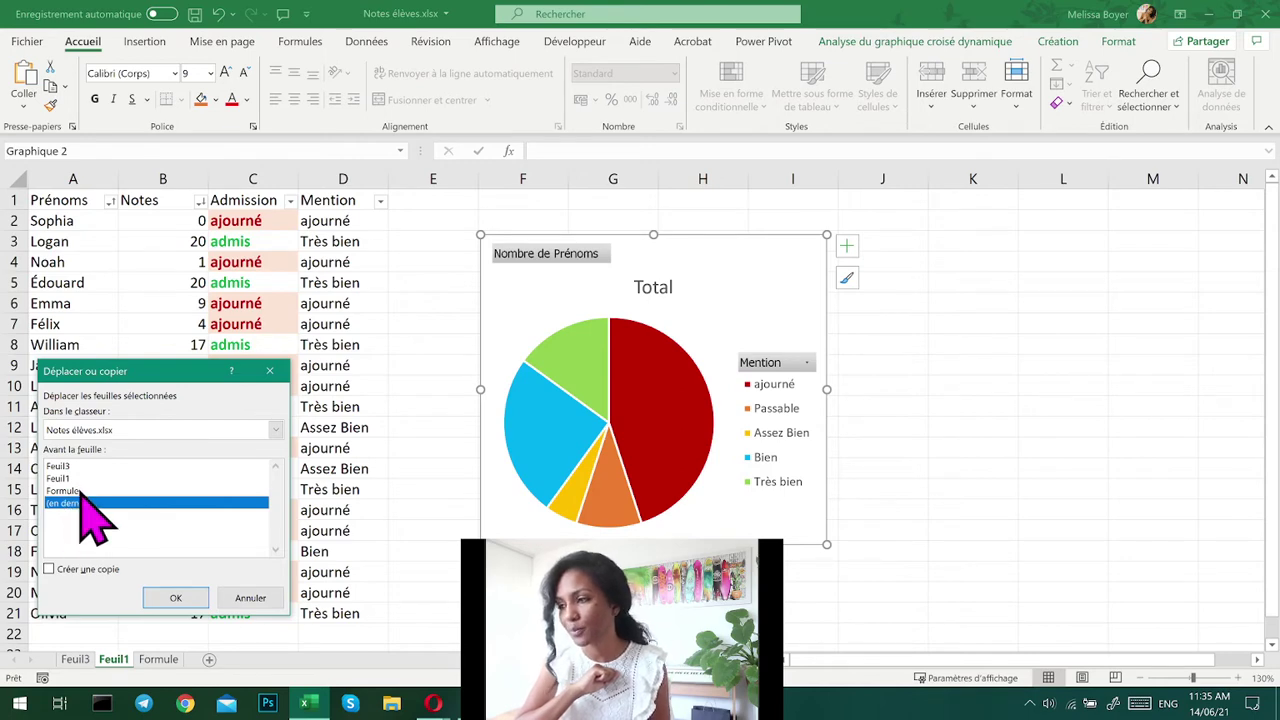
pyautogui.click(84, 491)
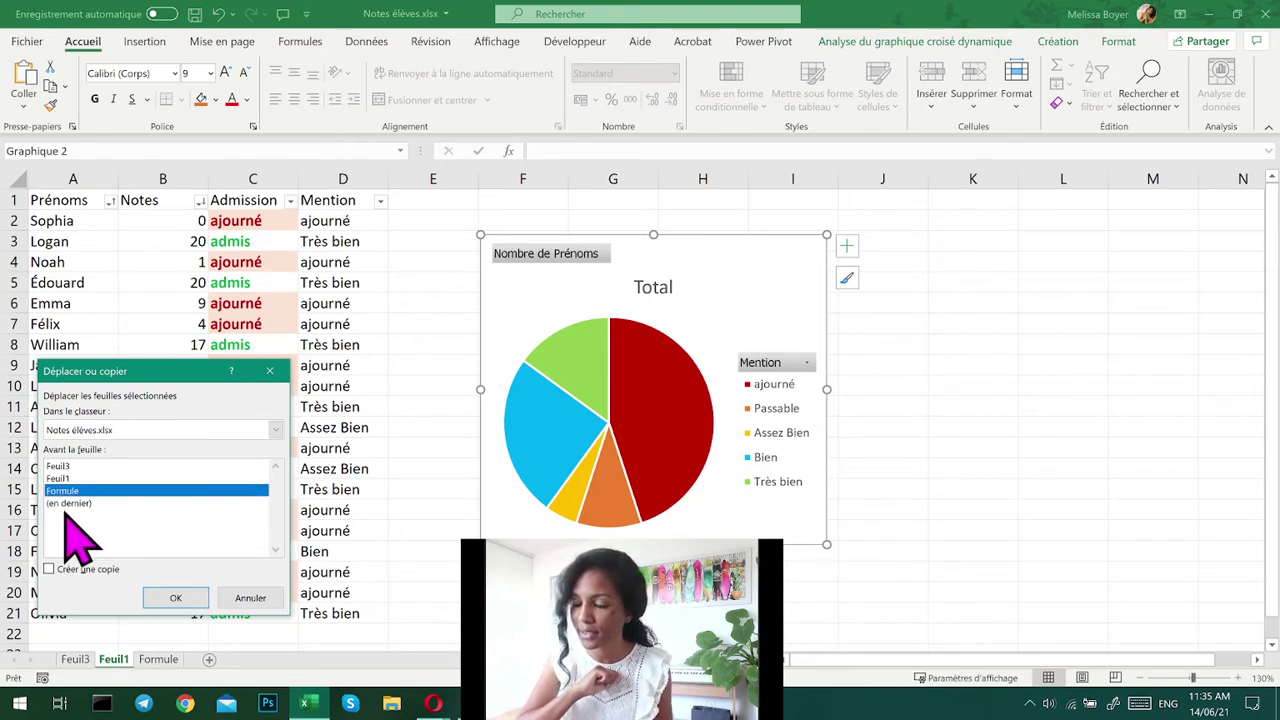
pyautogui.click(78, 504)
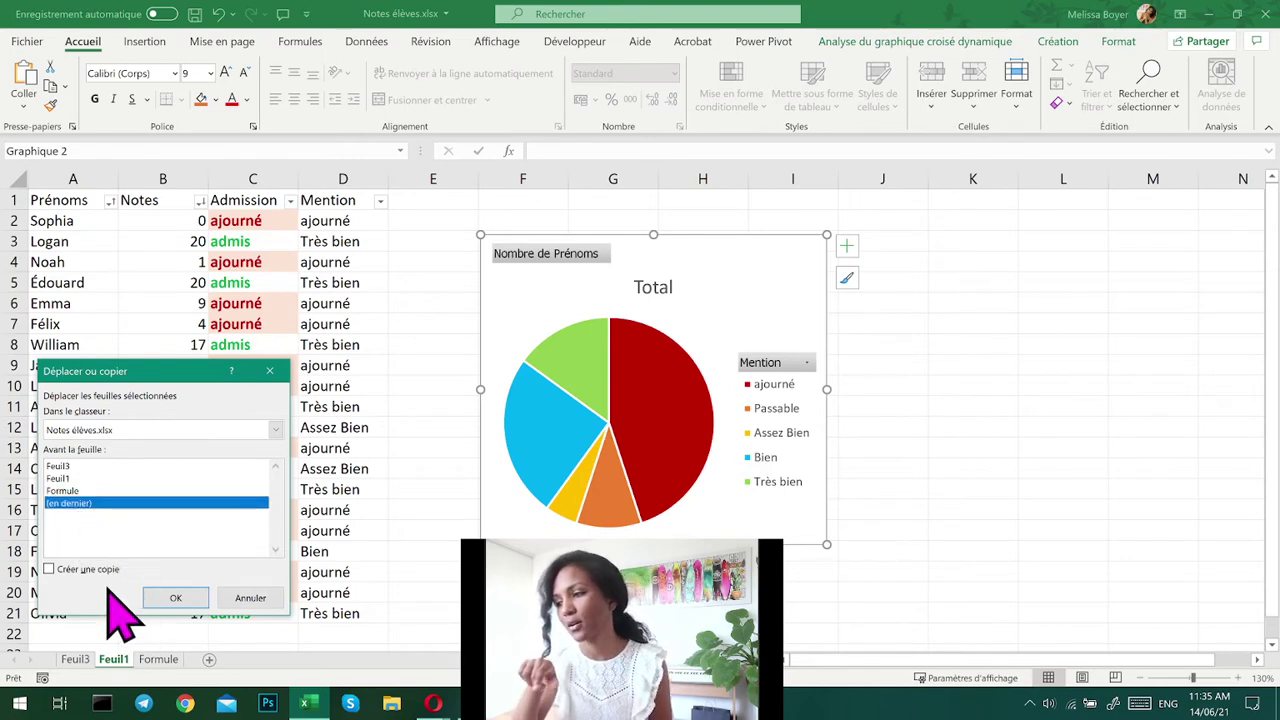
pyautogui.click(88, 569)
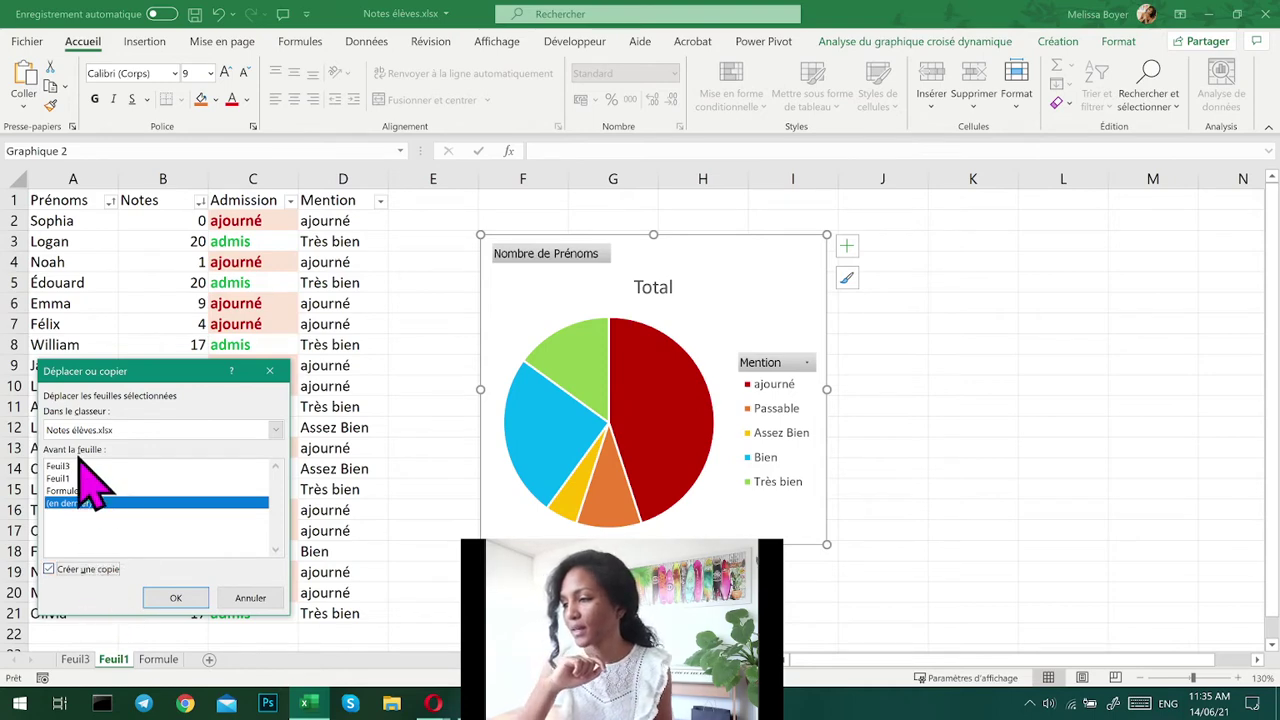
pyautogui.click(176, 598)
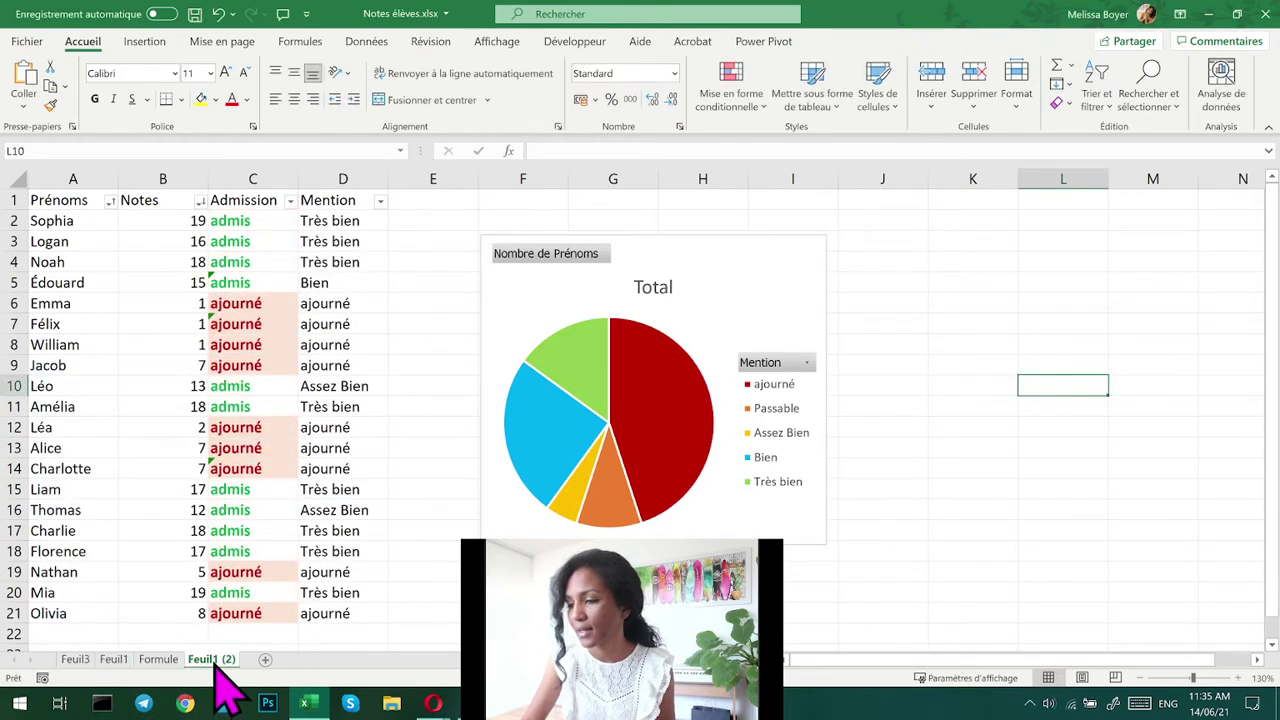
# - Rename the copied sheet Feuil1 (2) as Exercice
pyautogui.doubleClick(213, 659)
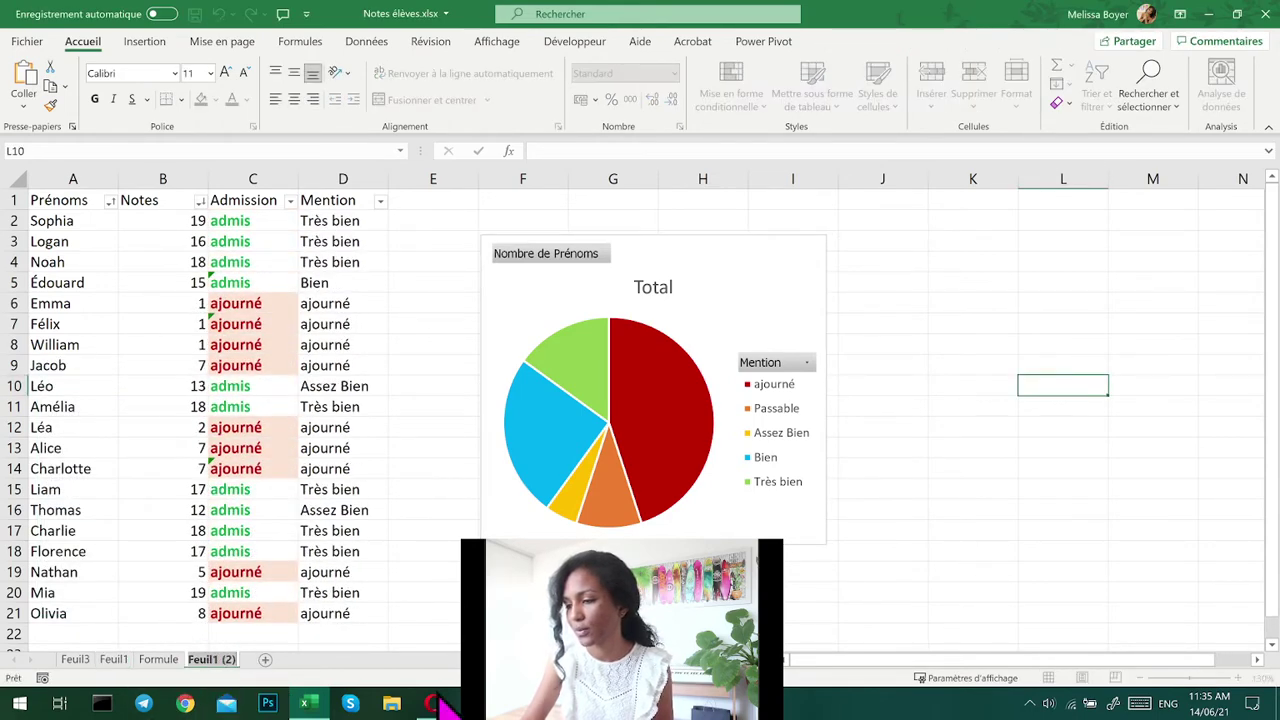
pyautogui.write('Exercice')
pyautogui.press('Return')
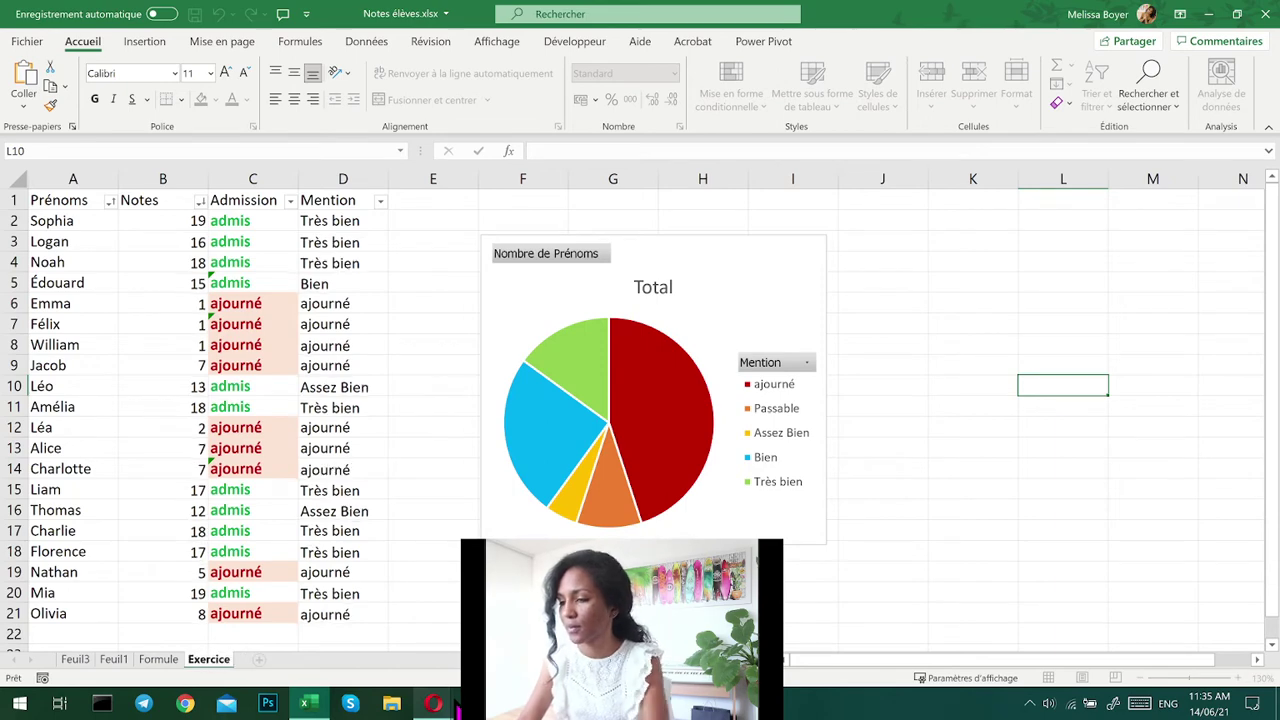
# - Delete the Total pie chart from the Exercice sheet
pyautogui.click(730, 338)
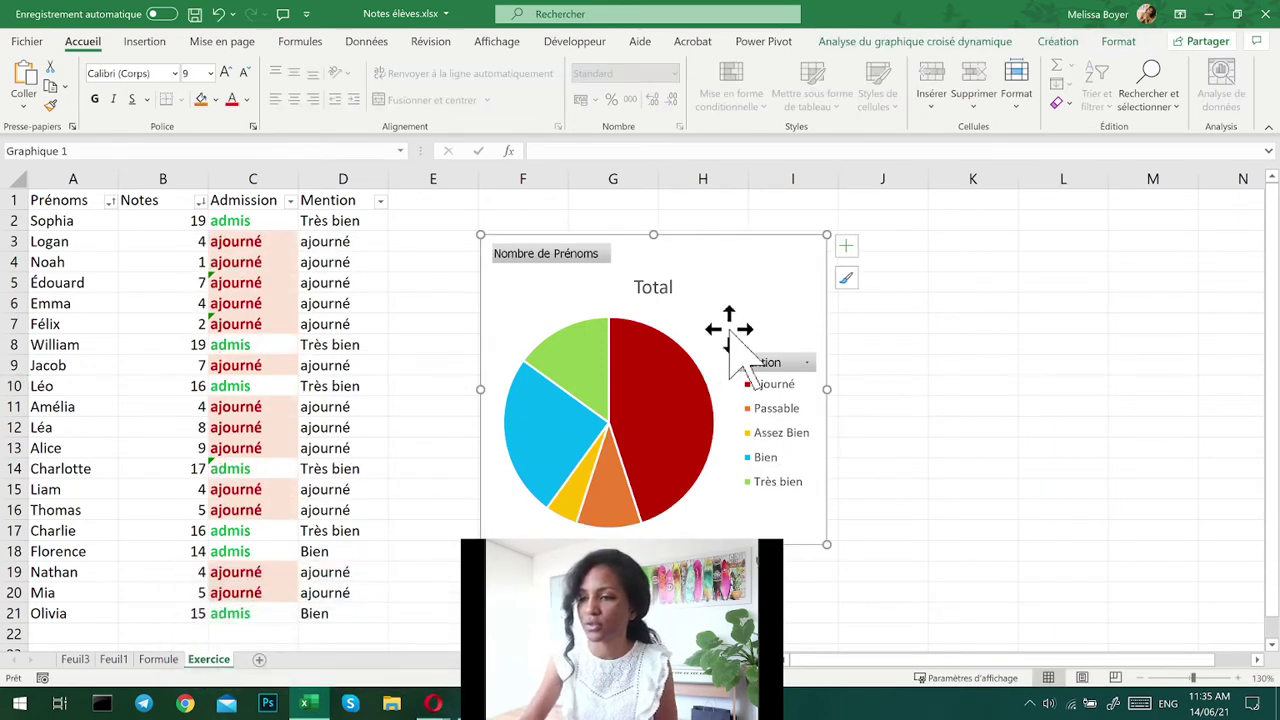
pyautogui.press('Delete')
pyautogui.click(296, 323)
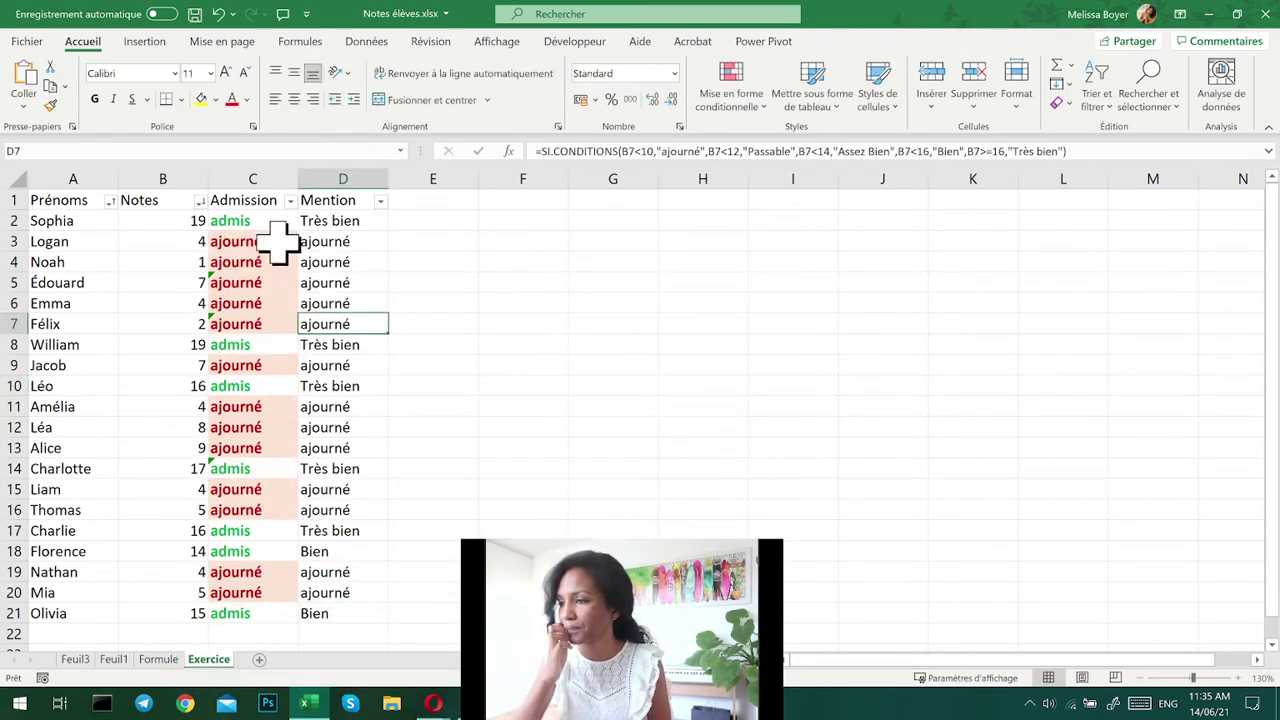
# - Clear all results below the Admission and Mention headings in columns C and D of the Exercice sheet
pyautogui.moveTo(251, 229); pyautogui.dragTo(371, 570)
pyautogui.press('Delete')
pyautogui.scroll(15, 420, 510)
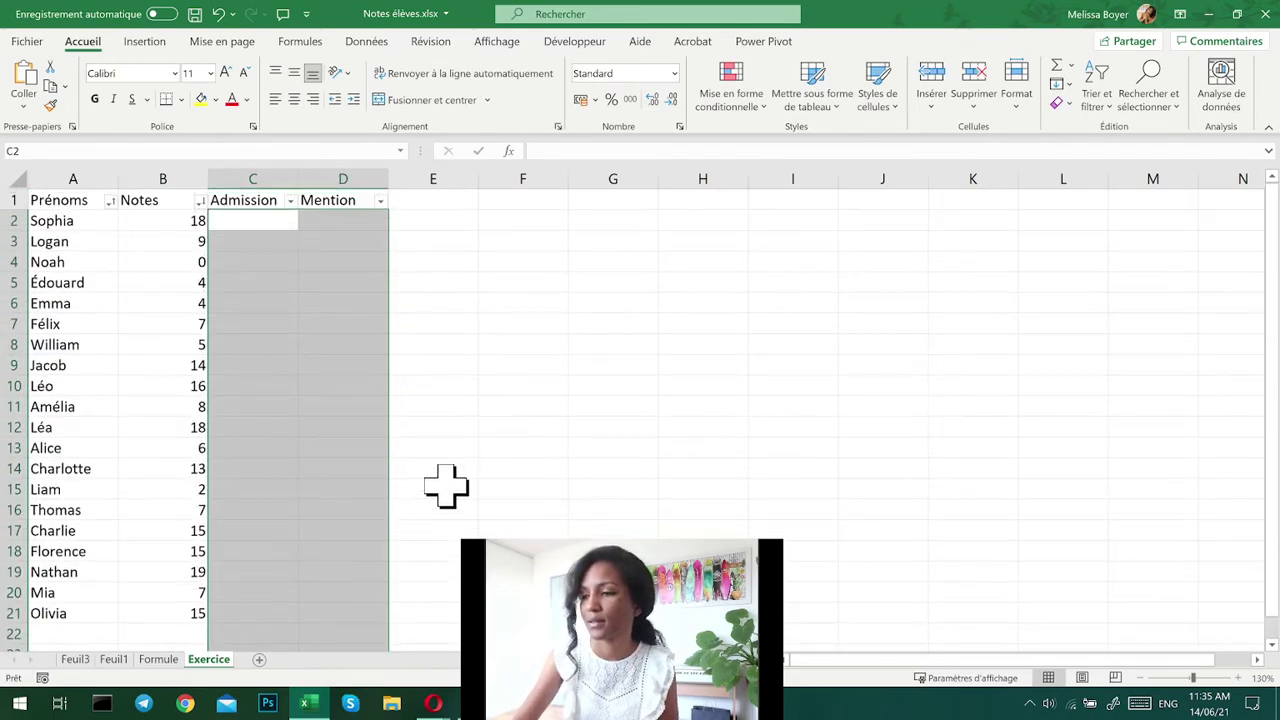
pyautogui.click(600, 427)
# - Clear the sort state of the student list A1:D21 and remove the filter from its header row
pyautogui.click(277, 200)
pyautogui.moveTo(90, 205); pyautogui.dragTo(380, 606)
pyautogui.click(1097, 100)
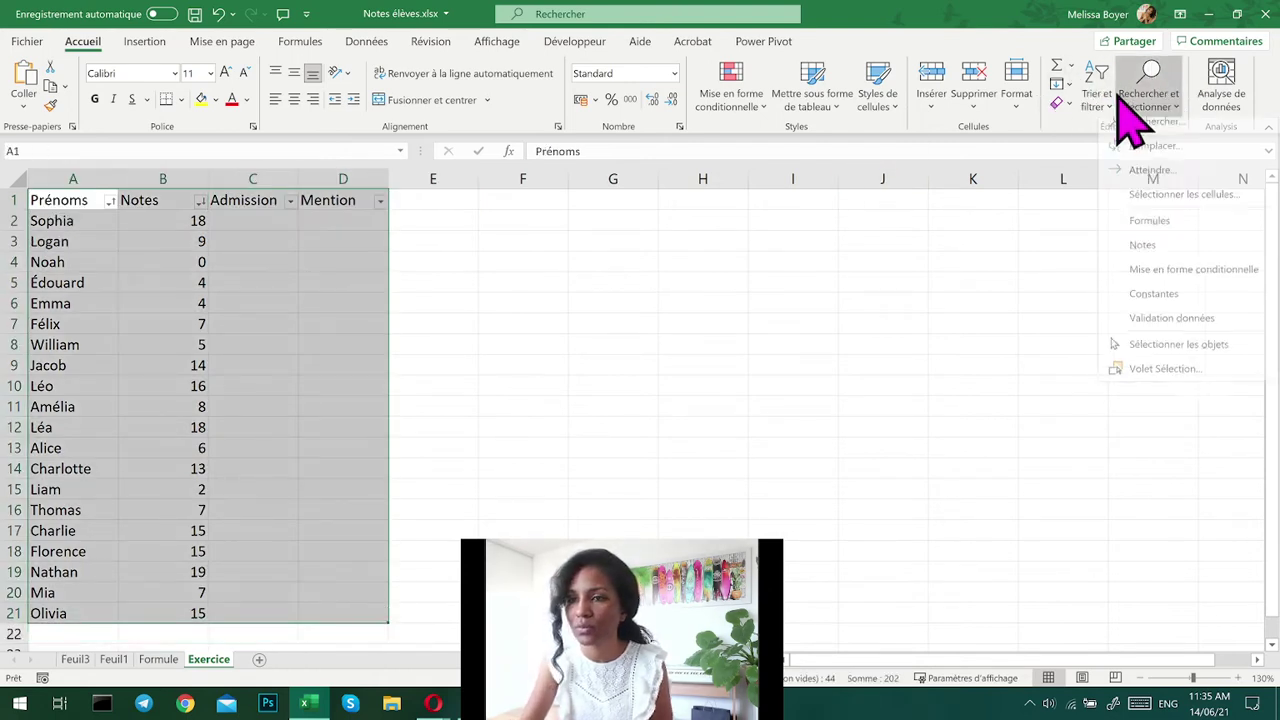
pyautogui.click(1125, 230)
pyautogui.click(671, 260)
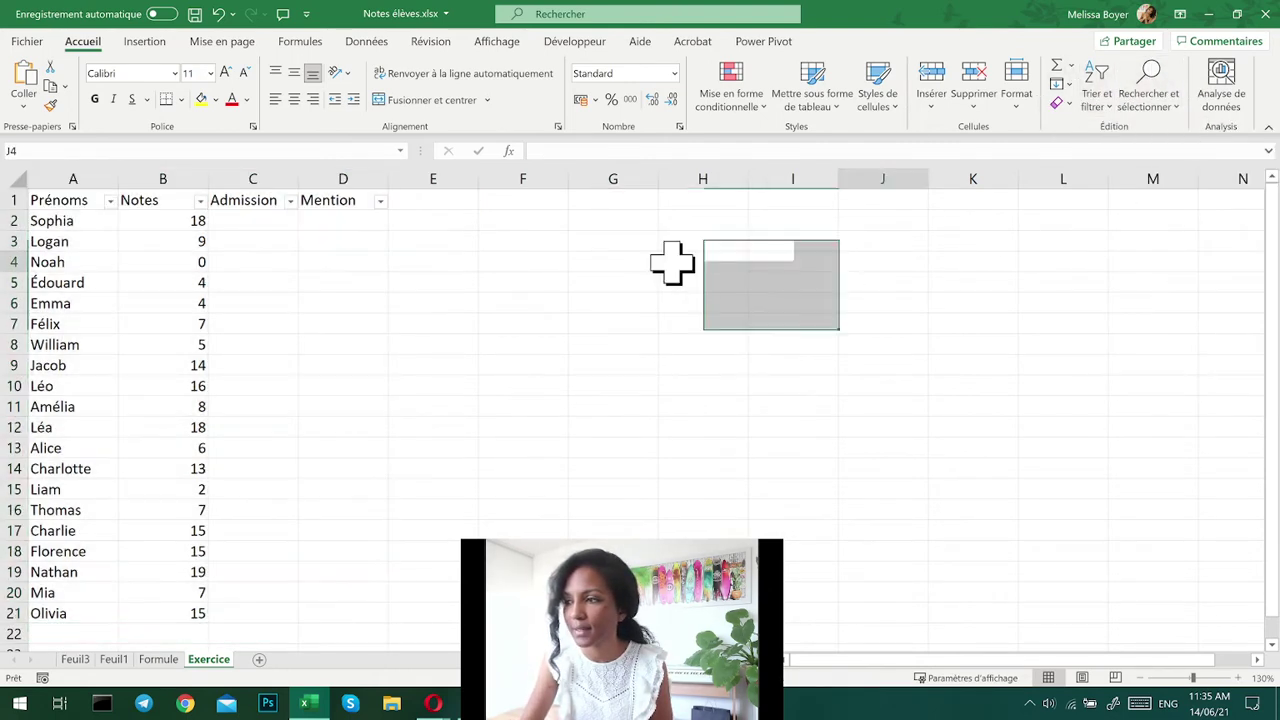
pyautogui.click(523, 261)
pyautogui.moveTo(90, 203); pyautogui.dragTo(309, 614)
pyautogui.click(1105, 95)
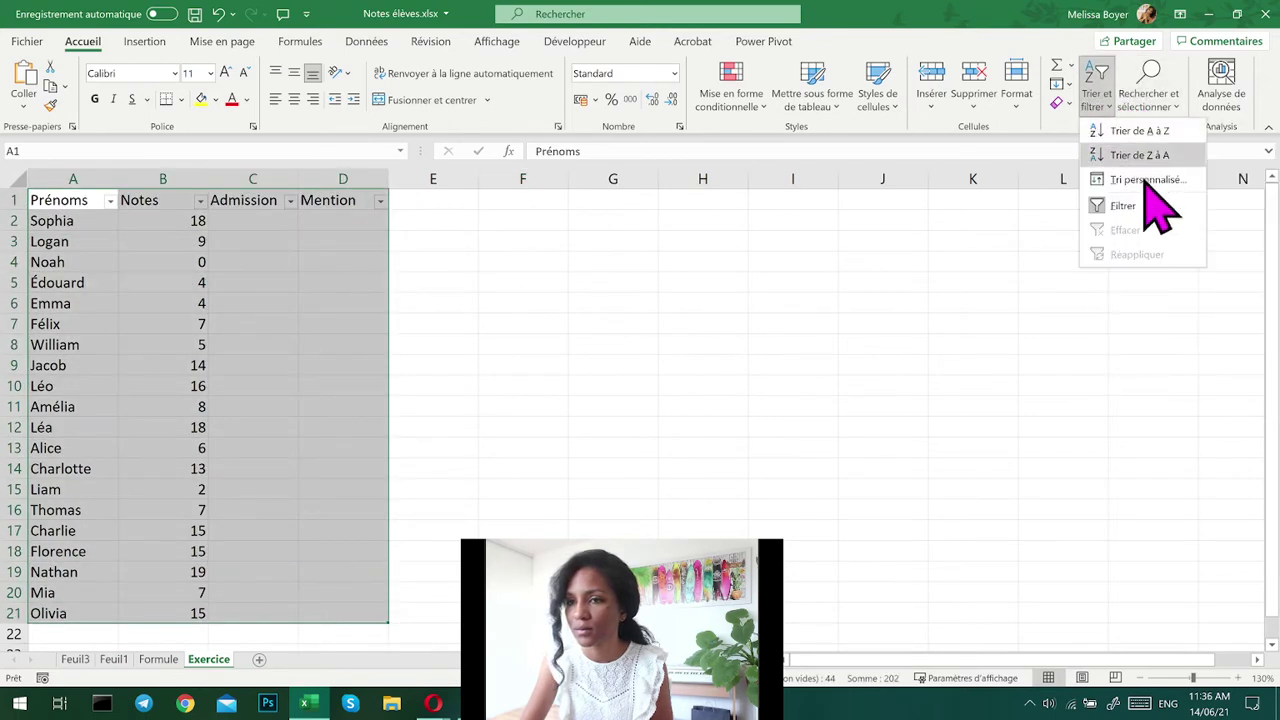
pyautogui.click(1136, 210)
# - Clear the Admission and Mention headings from row 1 of the Exercice sheet
pyautogui.moveTo(252, 200); pyautogui.dragTo(412, 208)
pyautogui.press('Delete')
pyautogui.rightClick(416, 205)
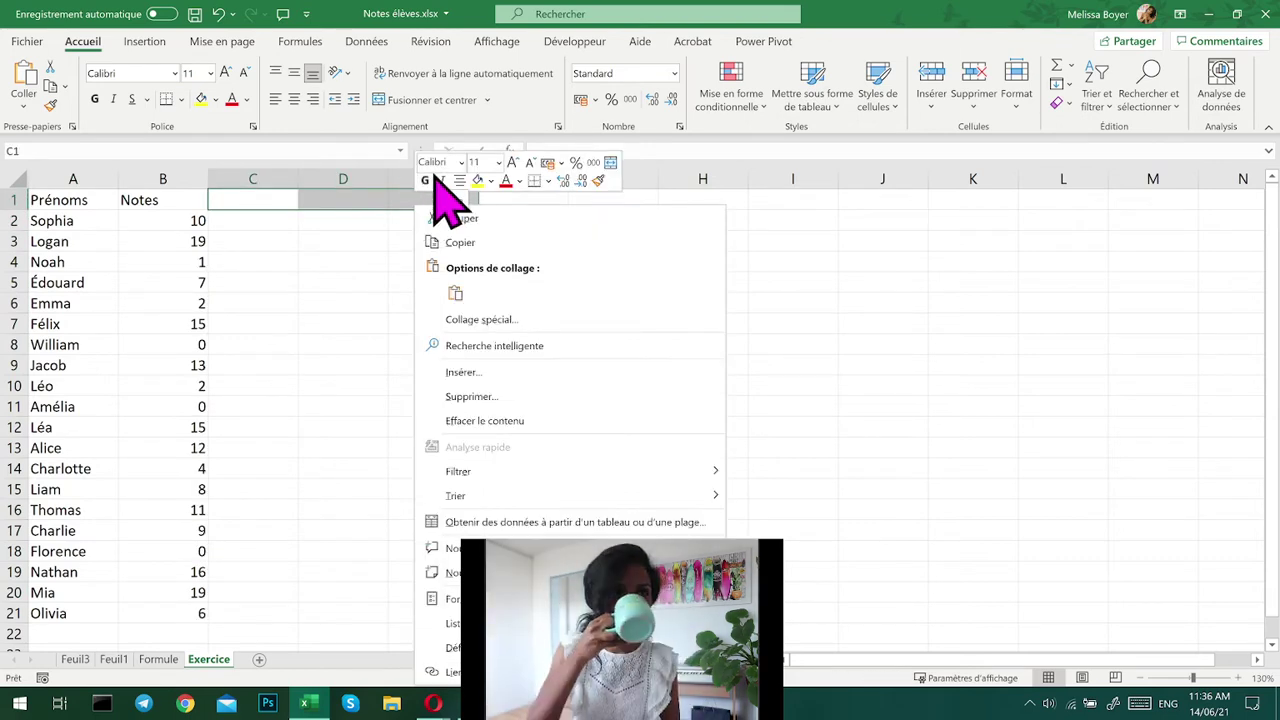
pyautogui.click(871, 291)
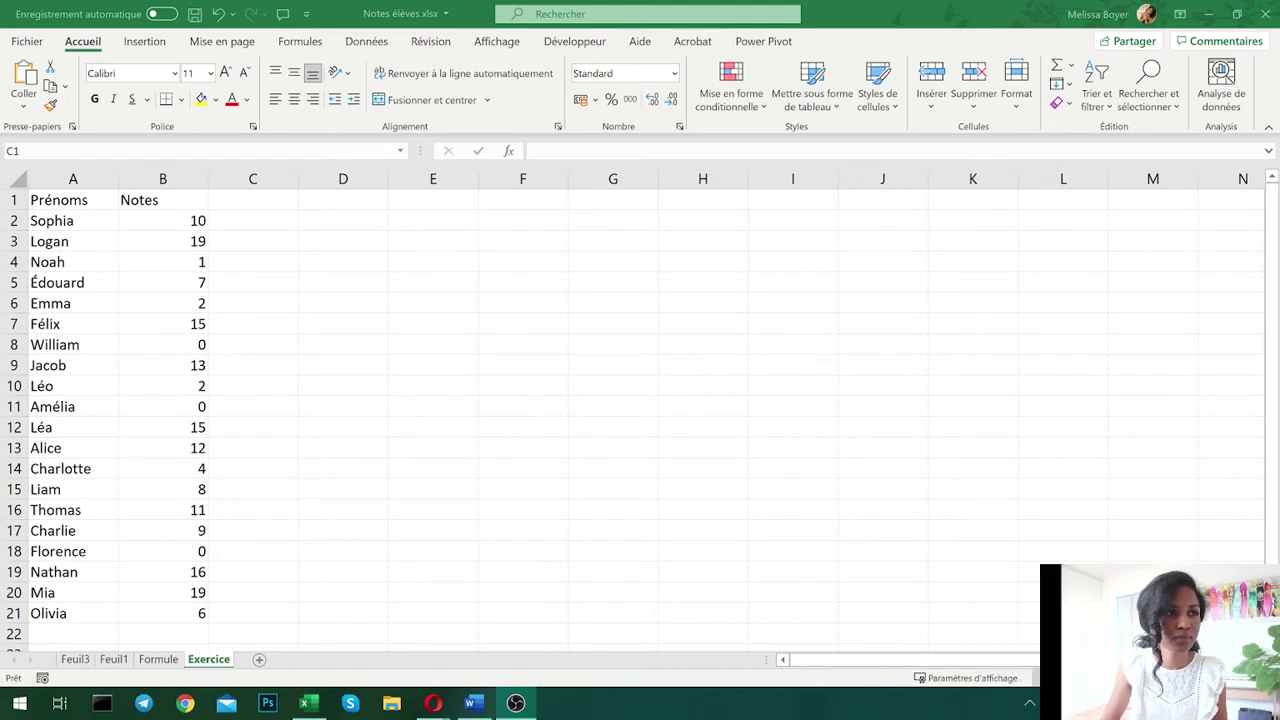
# - Inspect the random grade formula in cell B2 under Notes on the Exercice sheet
pyautogui.click(770, 263)
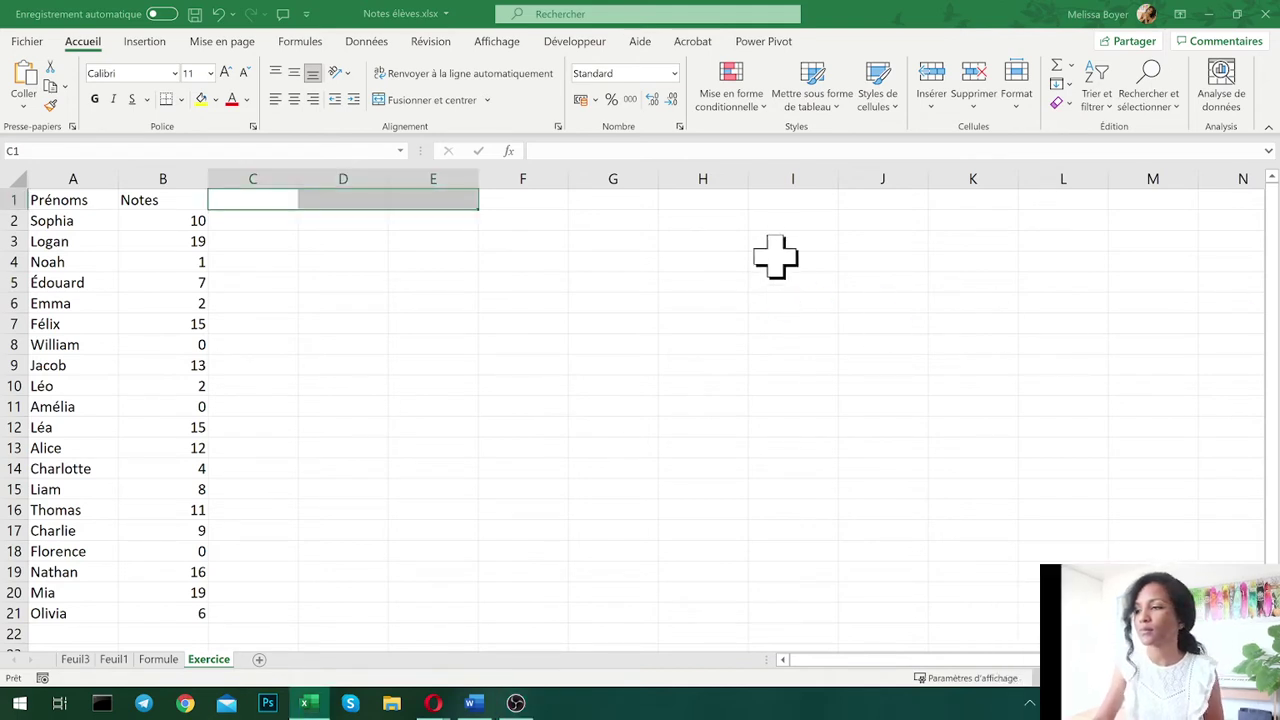
pyautogui.click(430, 345)
pyautogui.click(113, 222)
pyautogui.click(129, 229)
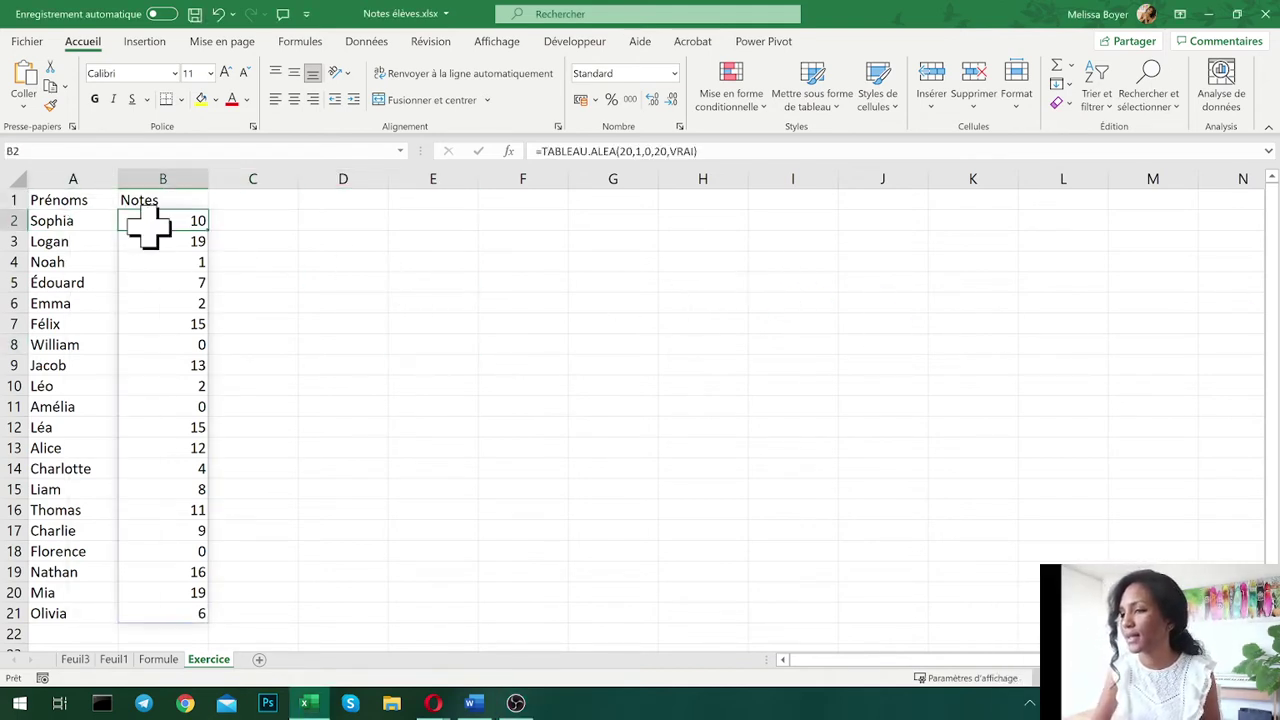
pyautogui.click(425, 344)
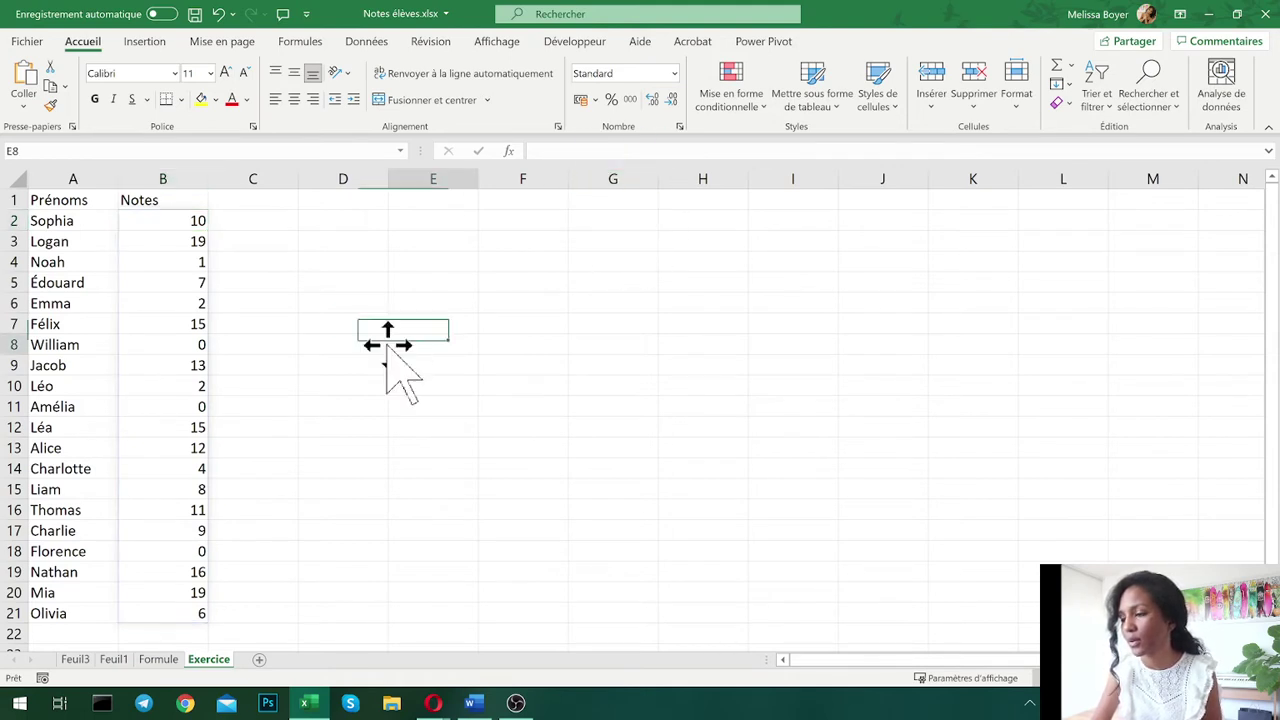
# - Enter the headings Admission in cell C1 and Mention in cell D1 of the Exercice sheet
pyautogui.click(278, 200)
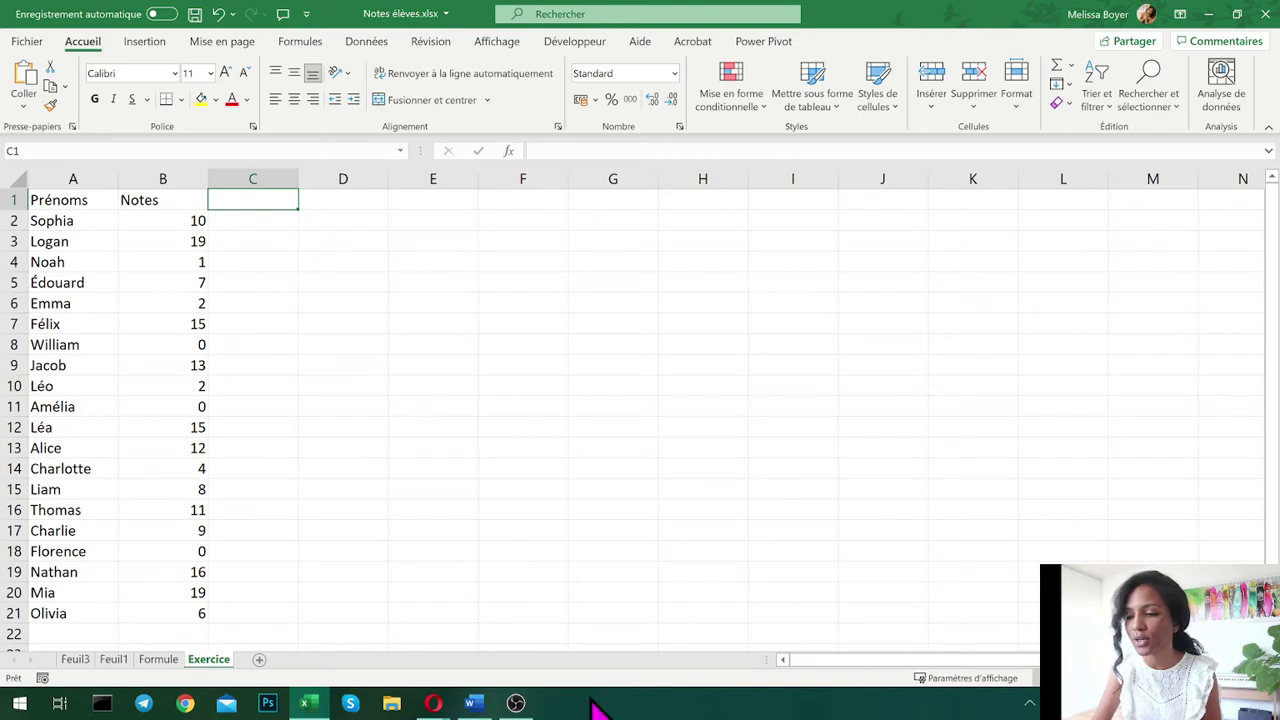
pyautogui.write('Ad')
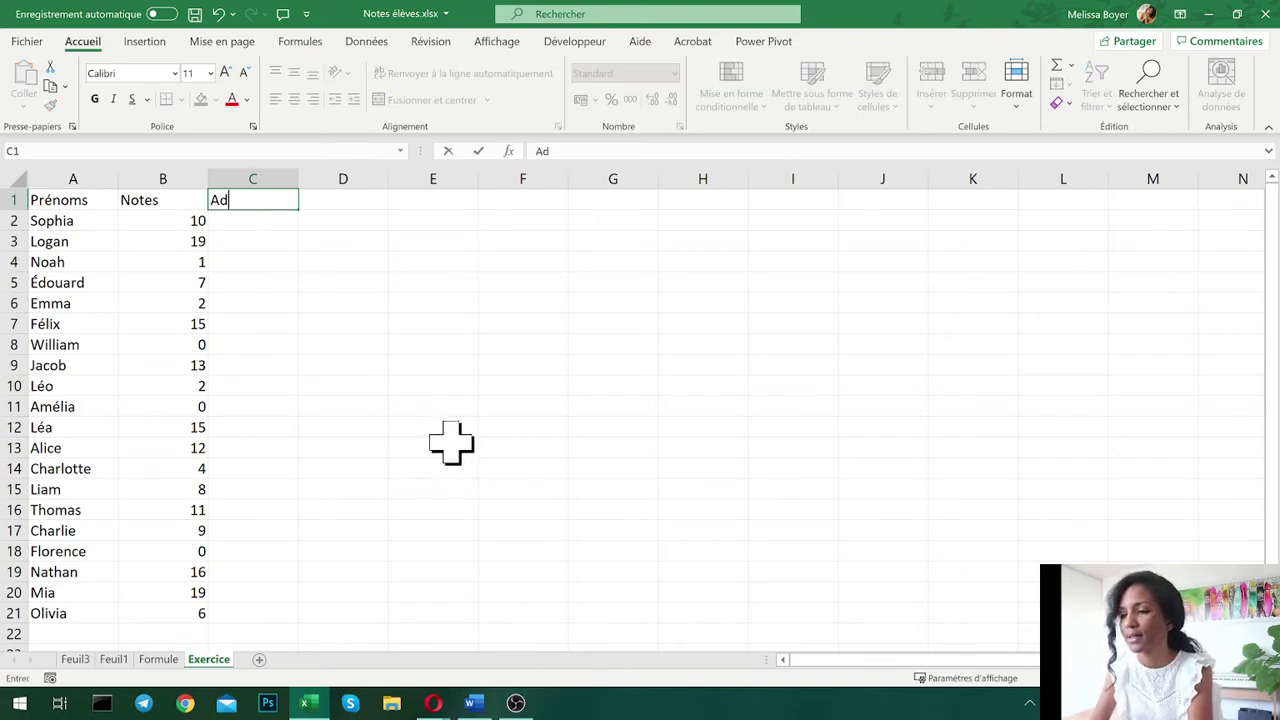
pyautogui.write('miss')
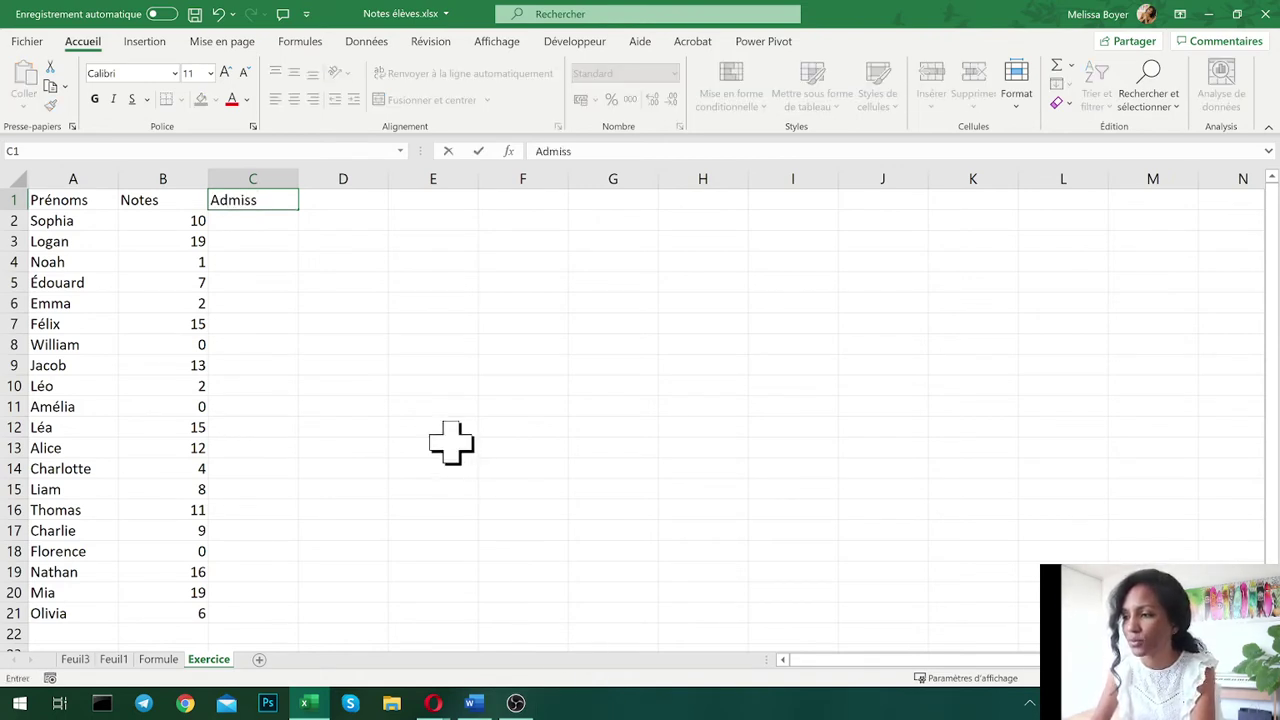
pyautogui.write('ion')
pyautogui.press('Tab')
pyautogui.write('M')
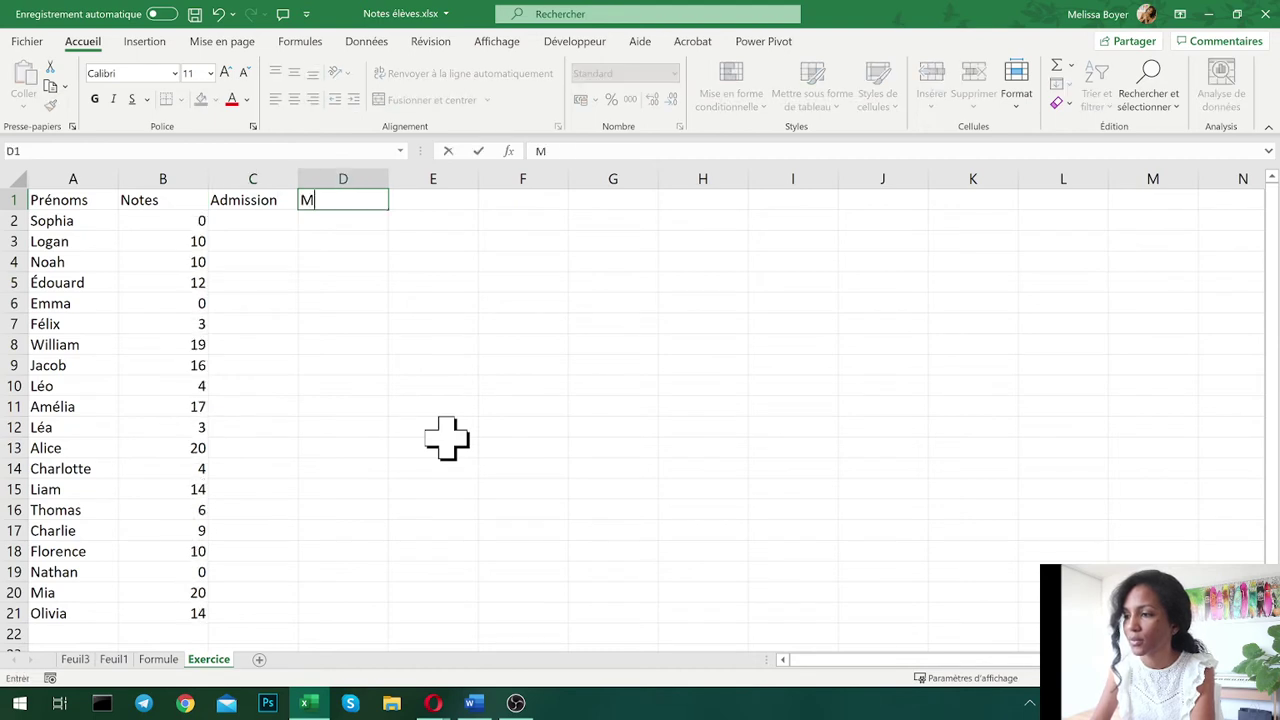
pyautogui.press('Return')
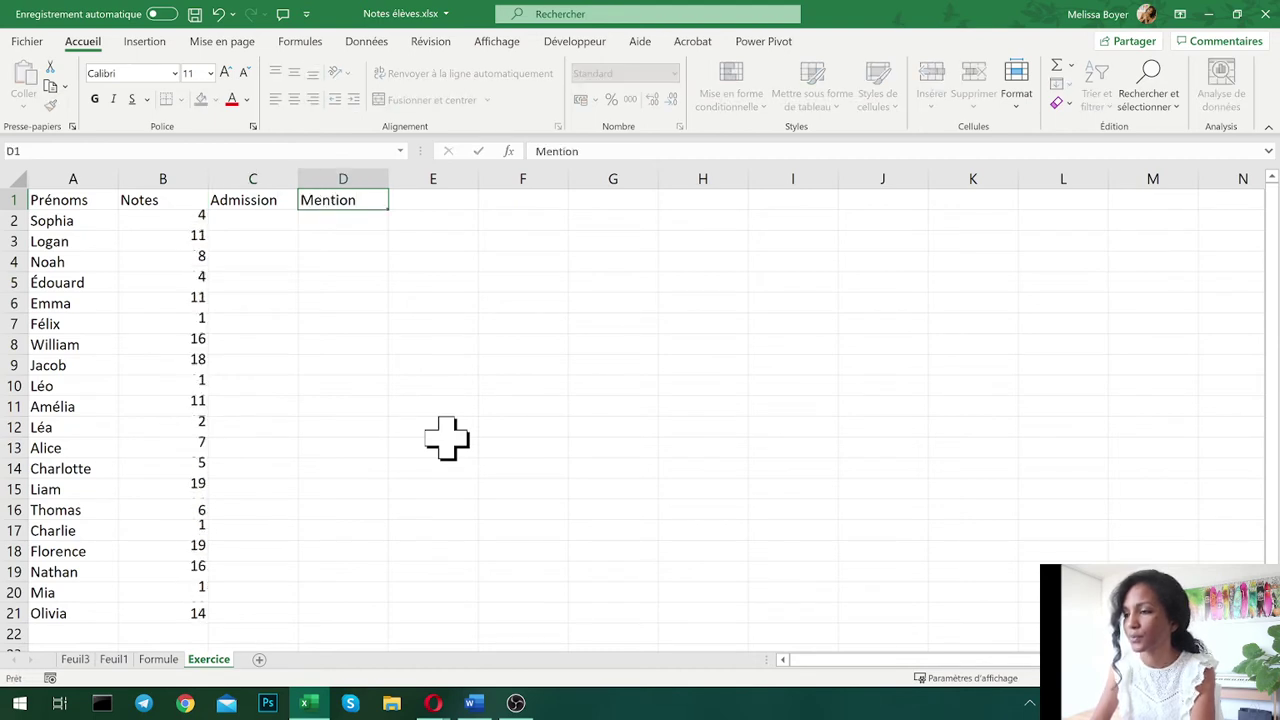
pyautogui.click(446, 437)
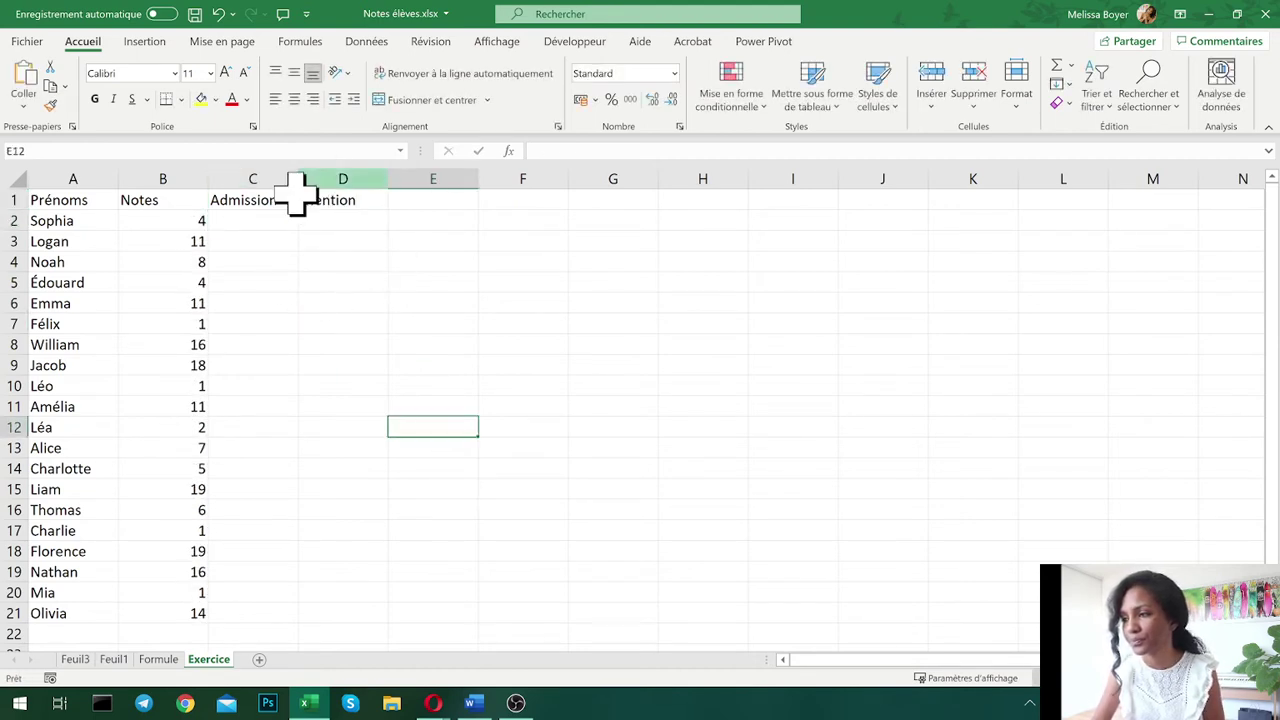
# - Copy the random grades in B2:B21 under Notes
pyautogui.click(242, 222)
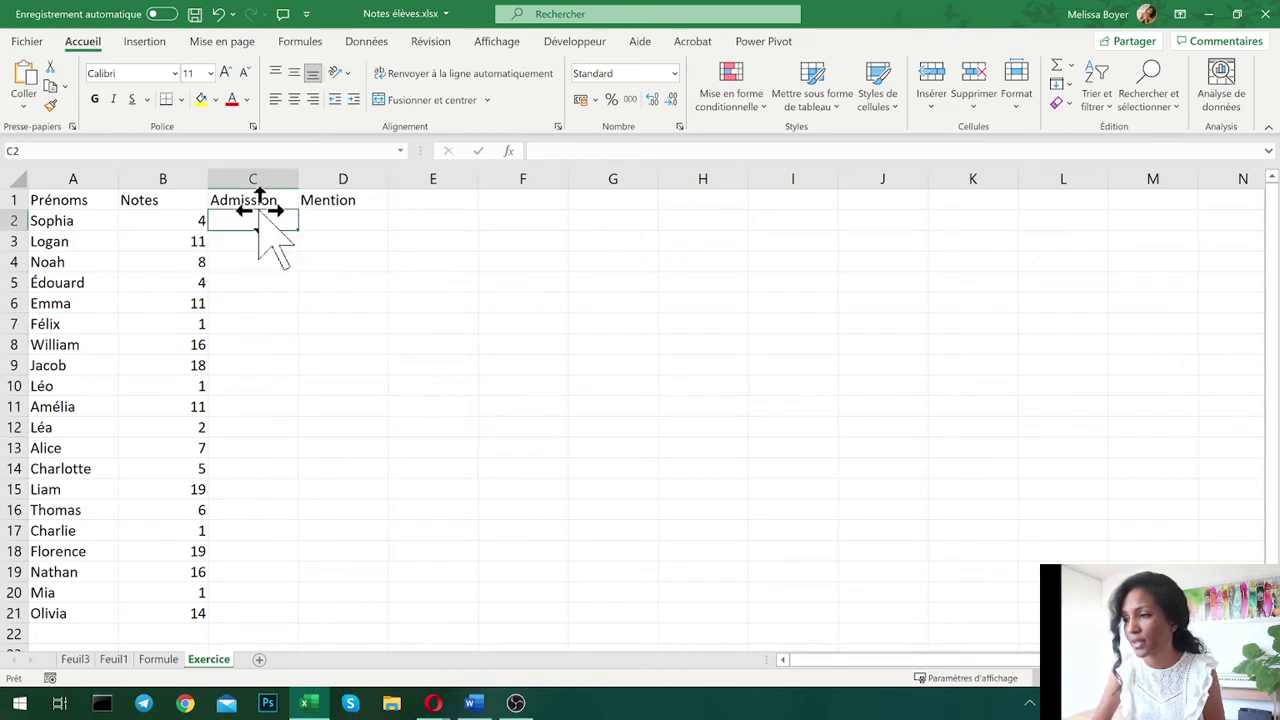
pyautogui.click(178, 222)
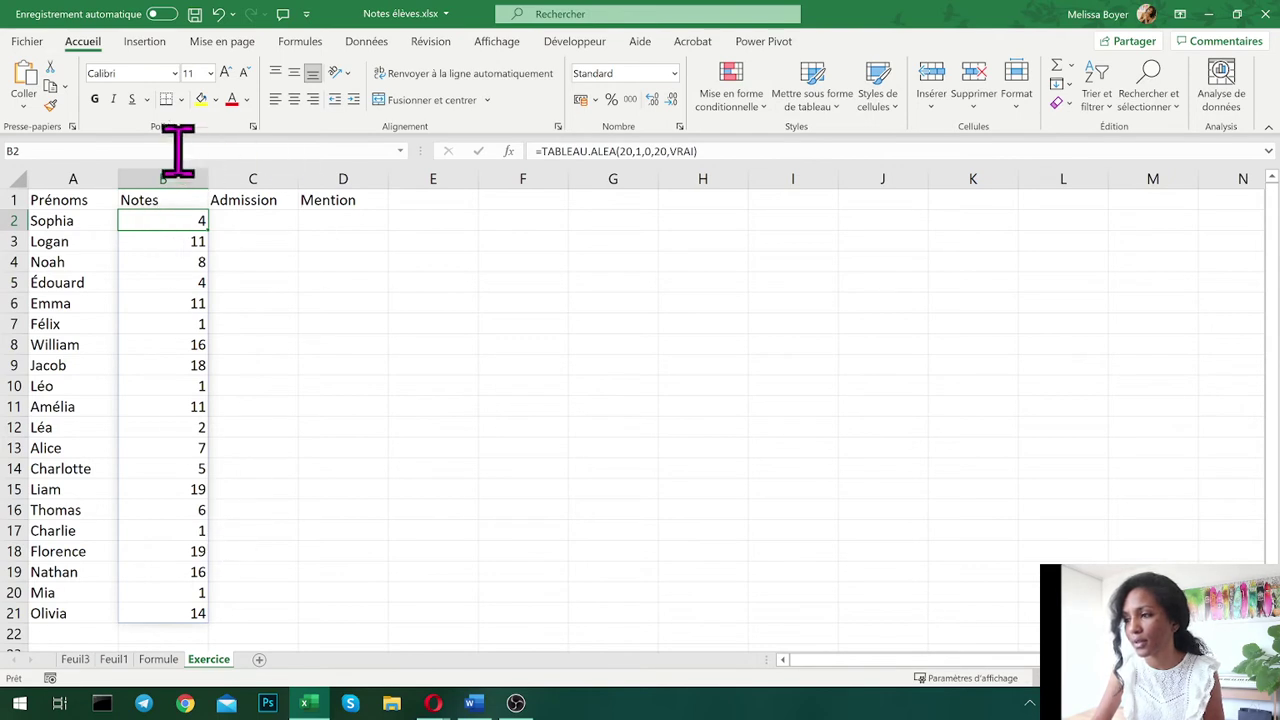
pyautogui.click(351, 283)
pyautogui.moveTo(163, 221); pyautogui.dragTo(177, 612)
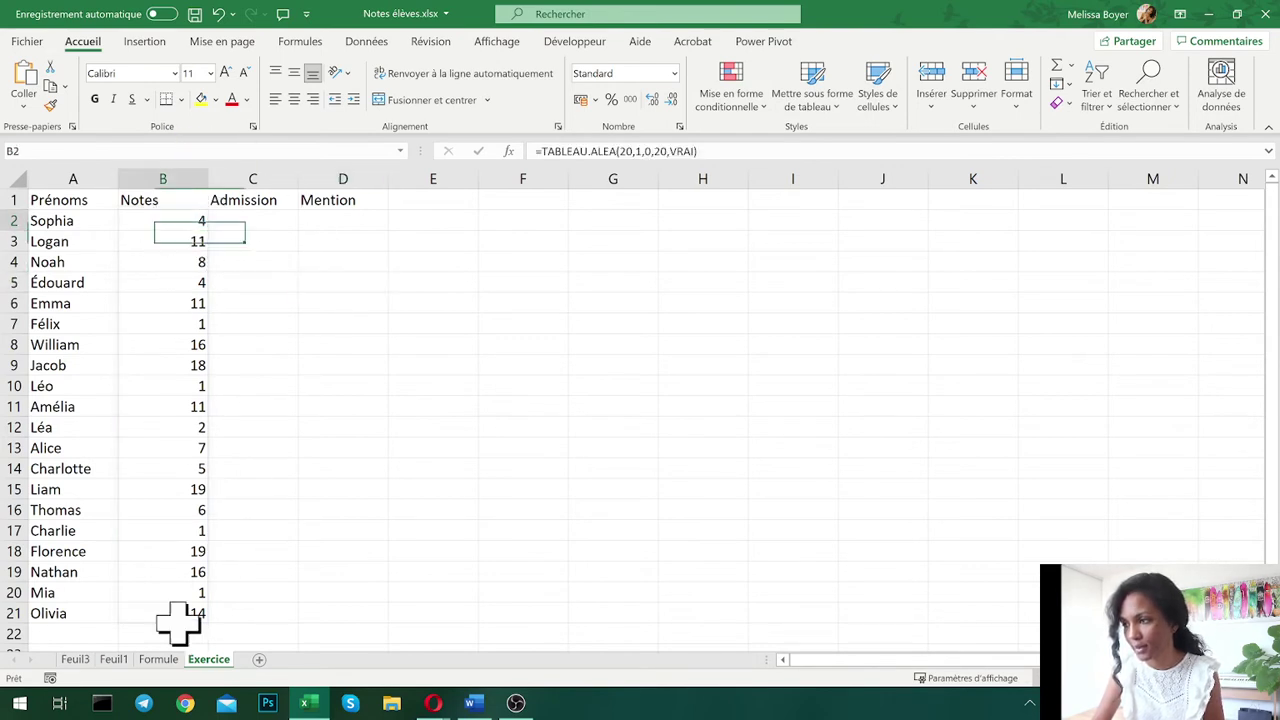
pyautogui.rightClick(177, 610)
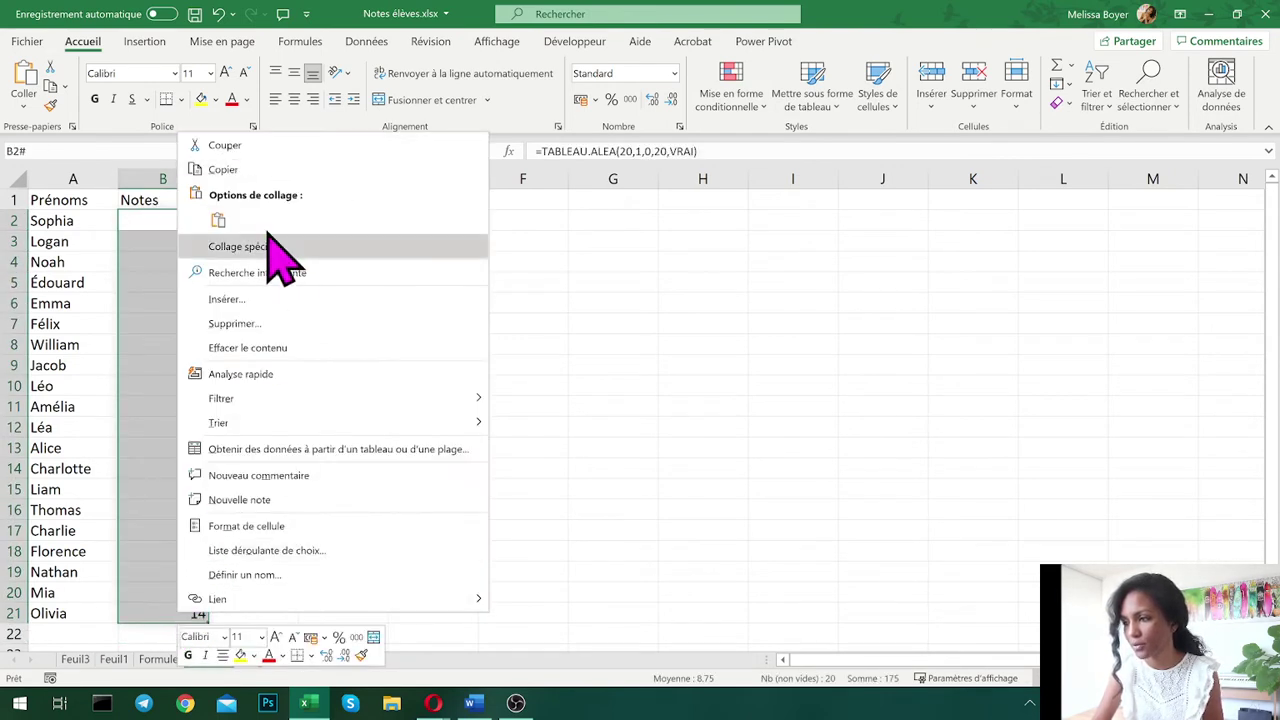
pyautogui.click(229, 170)
pyautogui.click(410, 303)
# - Paste the copied grades as values only into column E, starting at cell E2
pyautogui.click(457, 220)
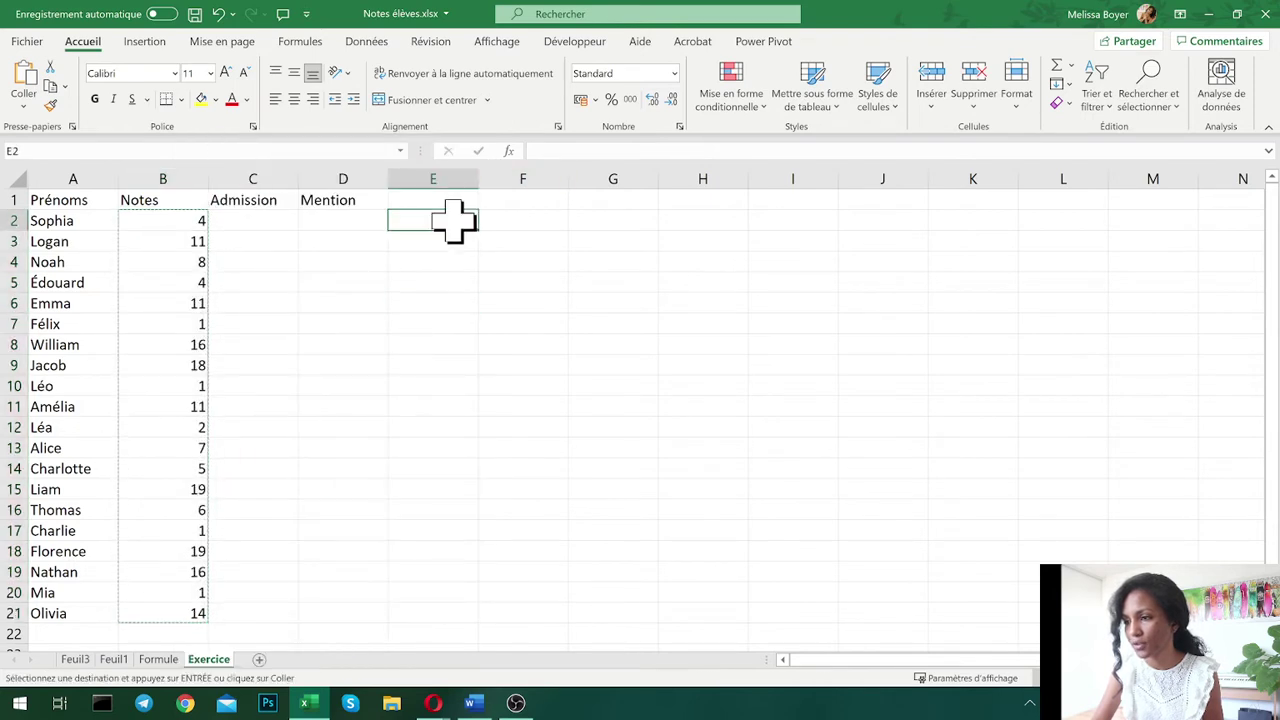
pyautogui.rightClick(458, 221)
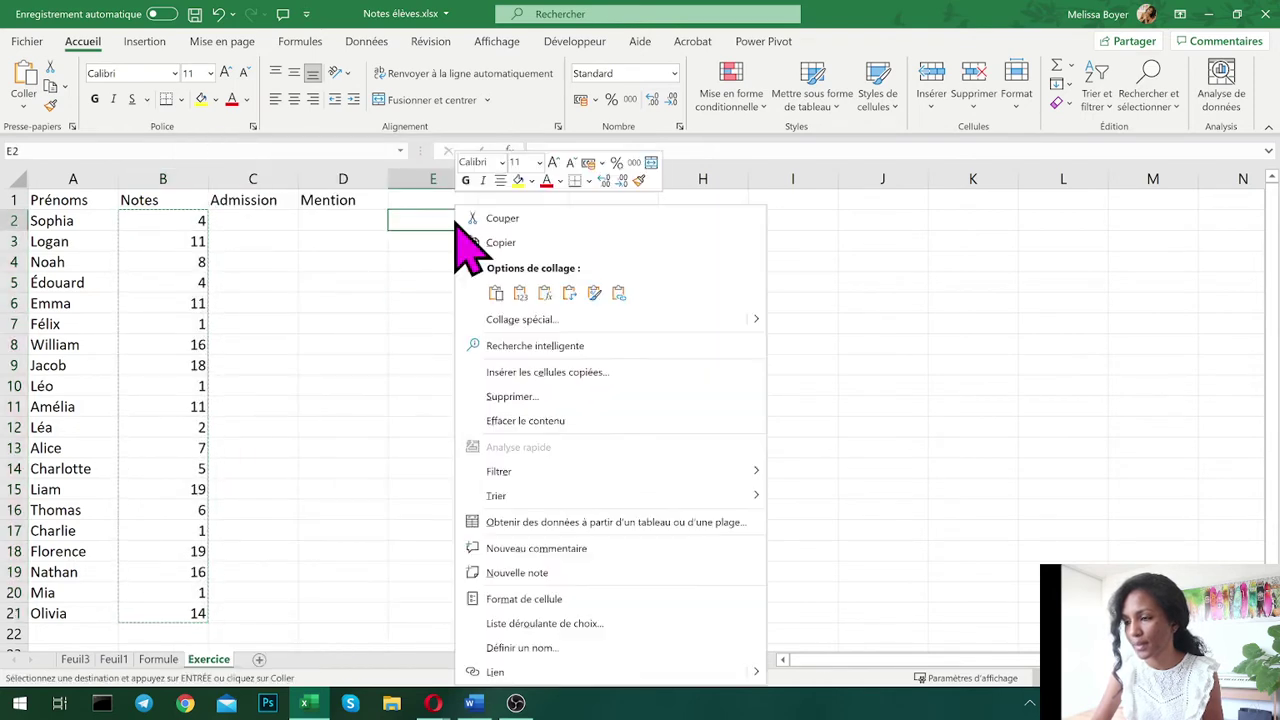
pyautogui.click(520, 292)
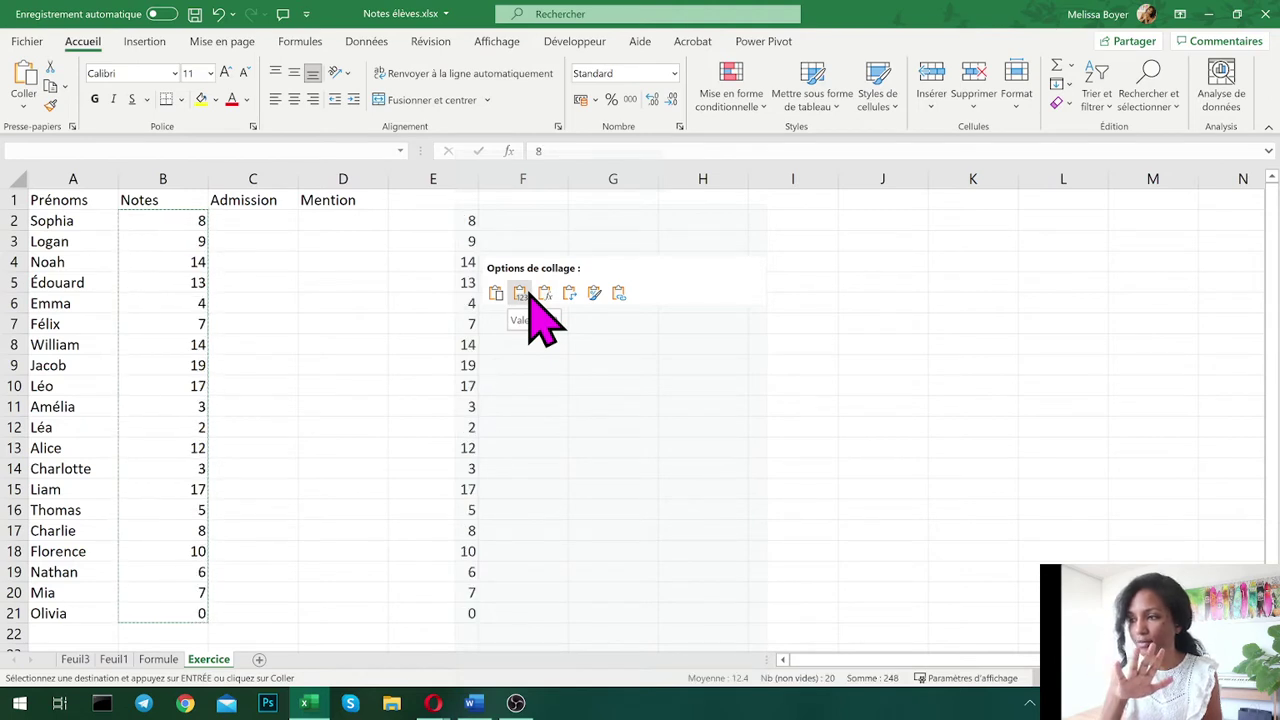
pyautogui.click(520, 294)
pyautogui.click(531, 340)
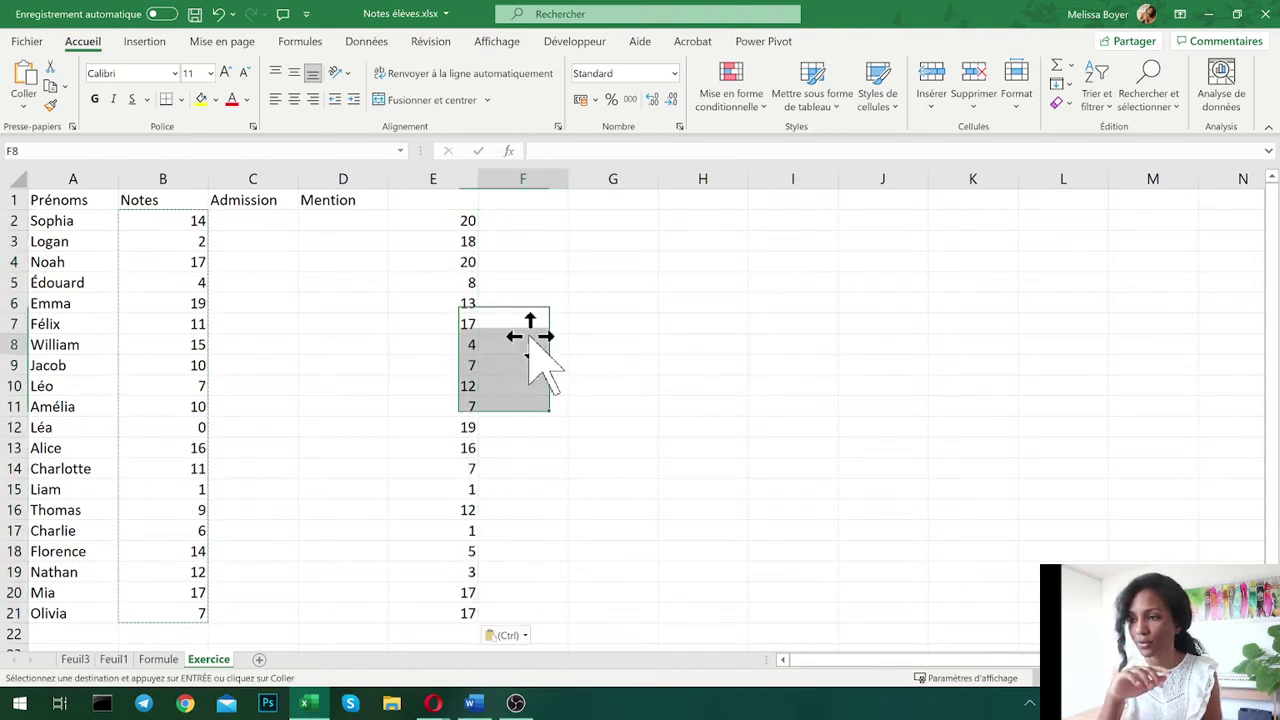
# - Examine several cells of the pasted grades in E2:E21 to see whether they hold fixed values or a formula
pyautogui.click(438, 238)
pyautogui.click(455, 220)
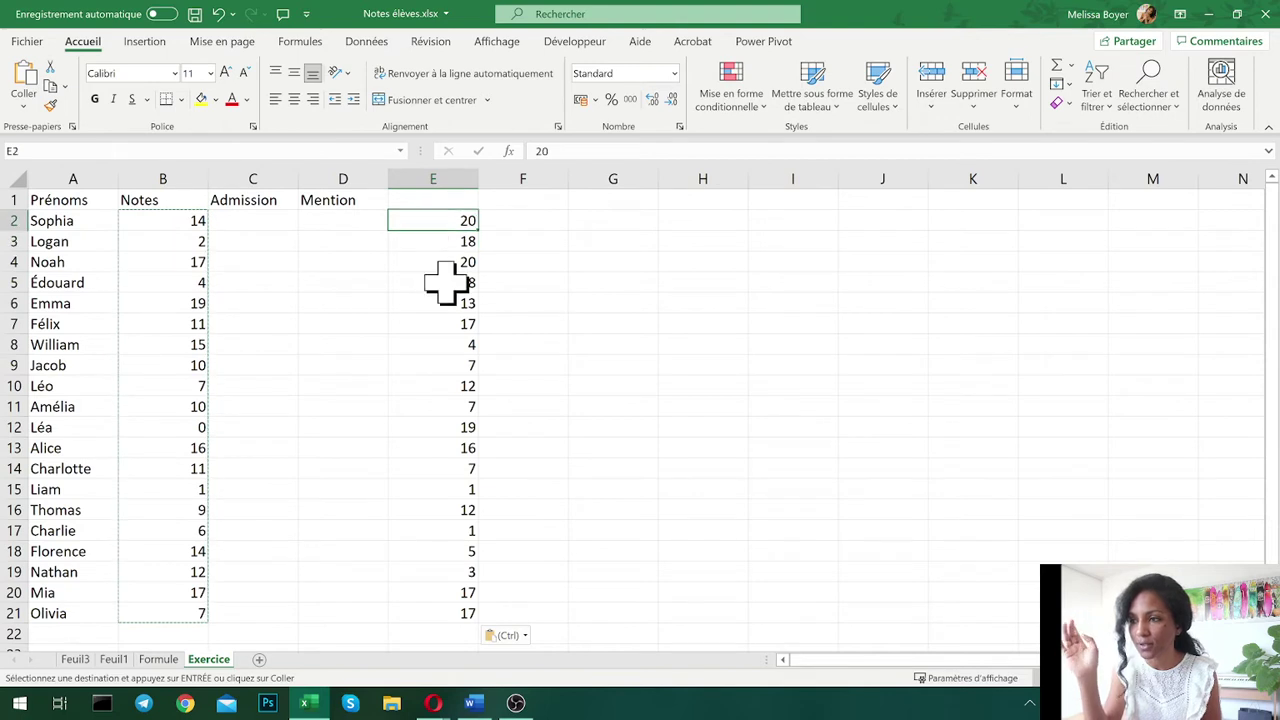
pyautogui.click(447, 344)
pyautogui.click(440, 406)
pyautogui.click(446, 512)
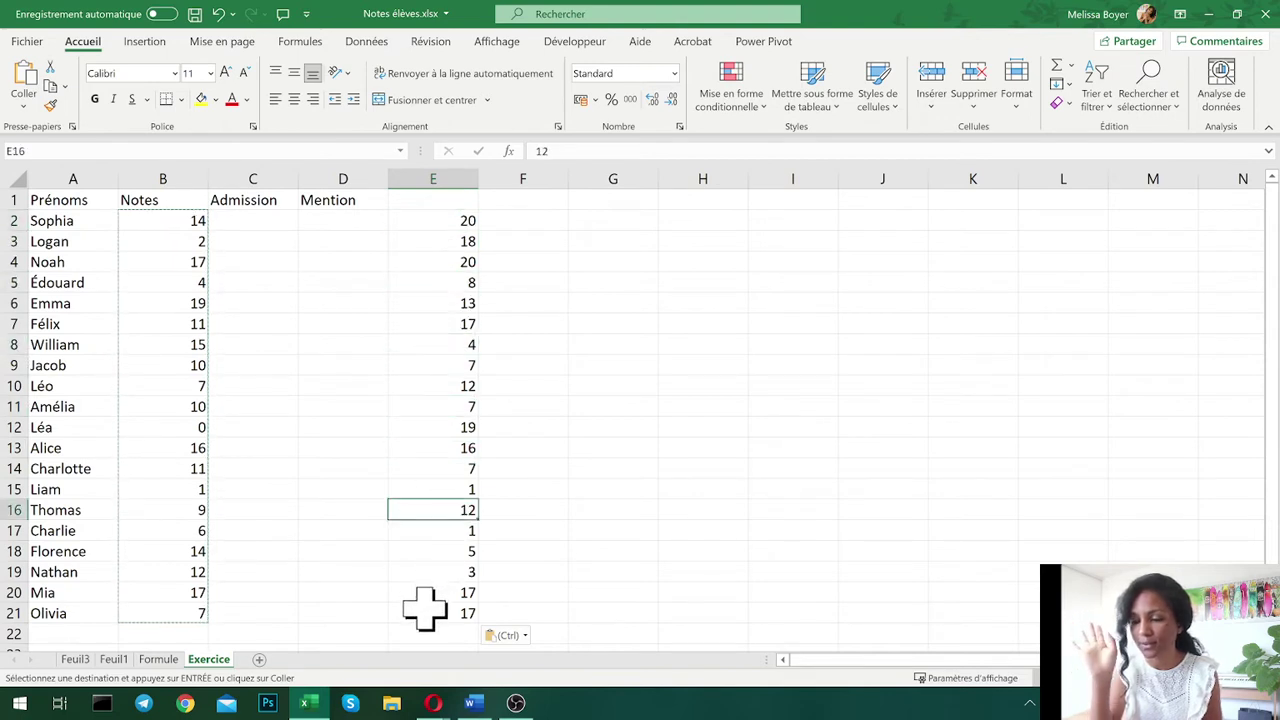
pyautogui.moveTo(425, 609)
pyautogui.mouseDown()
pyautogui.moveTo(417, 229)
pyautogui.moveTo(429, 610)
pyautogui.mouseUp()
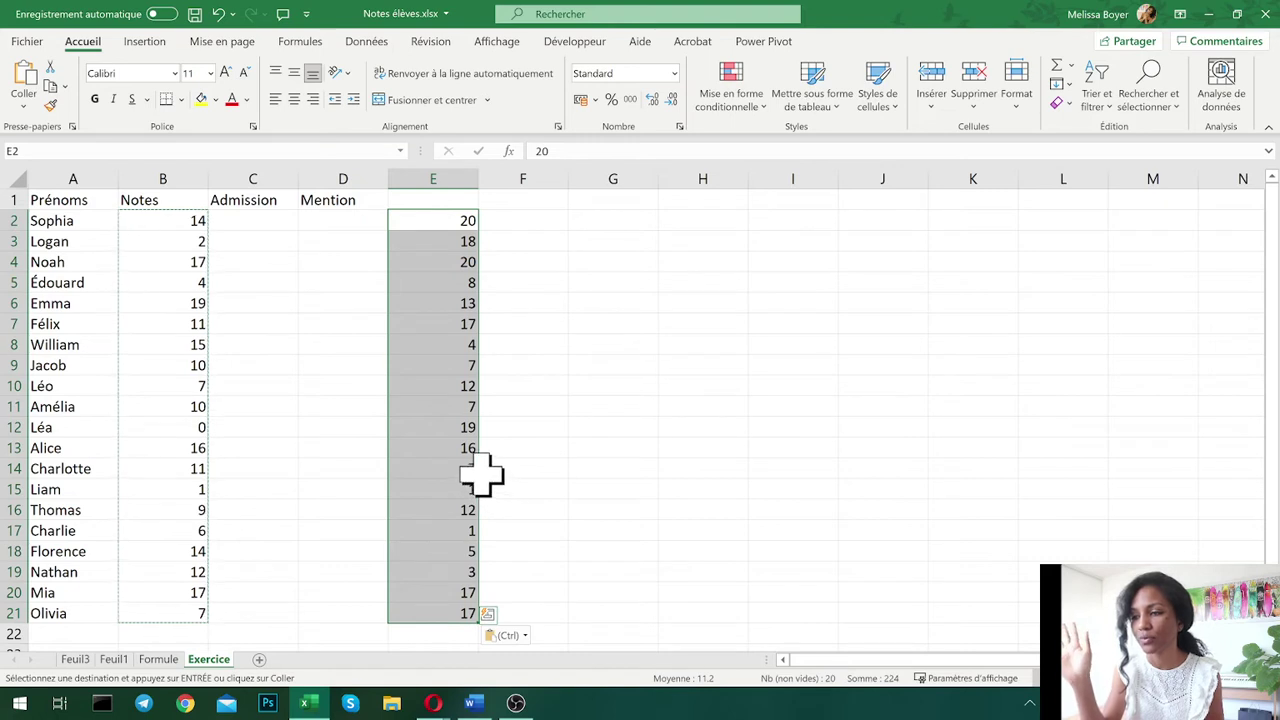
pyautogui.moveTo(481, 476); pyautogui.dragTo(531, 406)
pyautogui.click(531, 406)
# - Enter the test text "oger" in cell D3 to trigger a recalculation of the random grades, and clear it
pyautogui.click(357, 240)
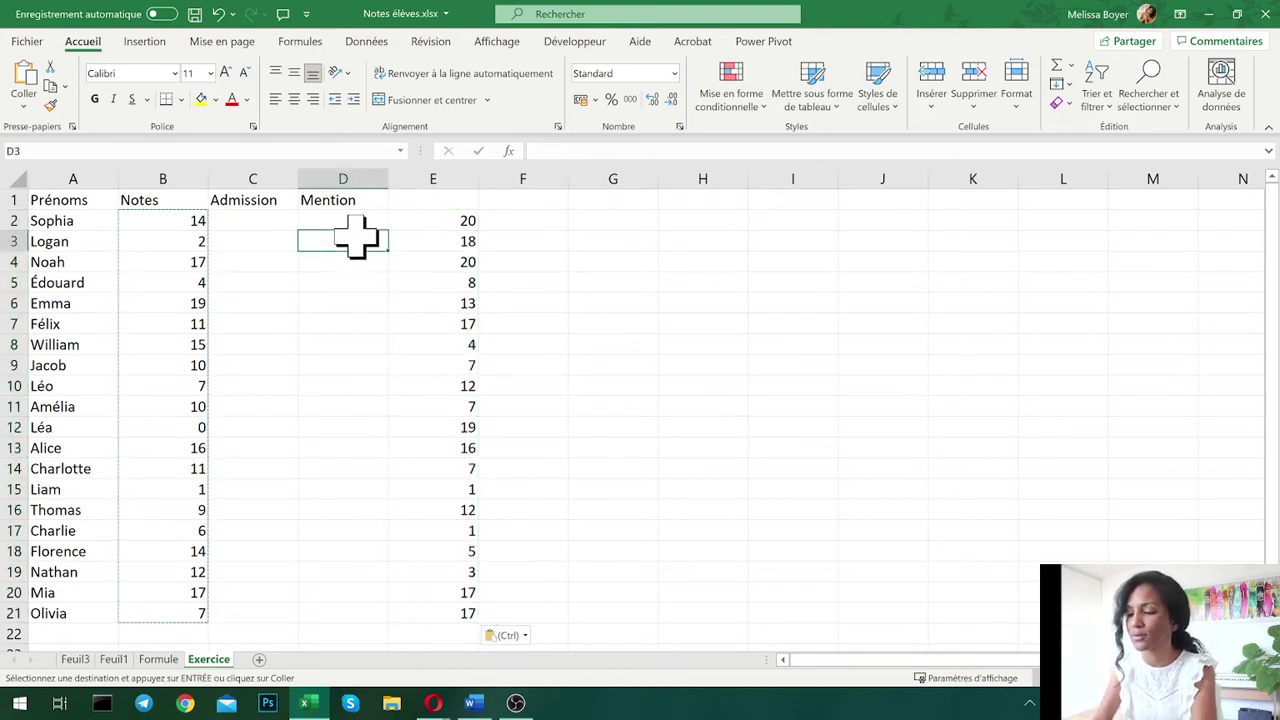
pyautogui.write('oger')
pyautogui.press('Return')
pyautogui.click(357, 240)
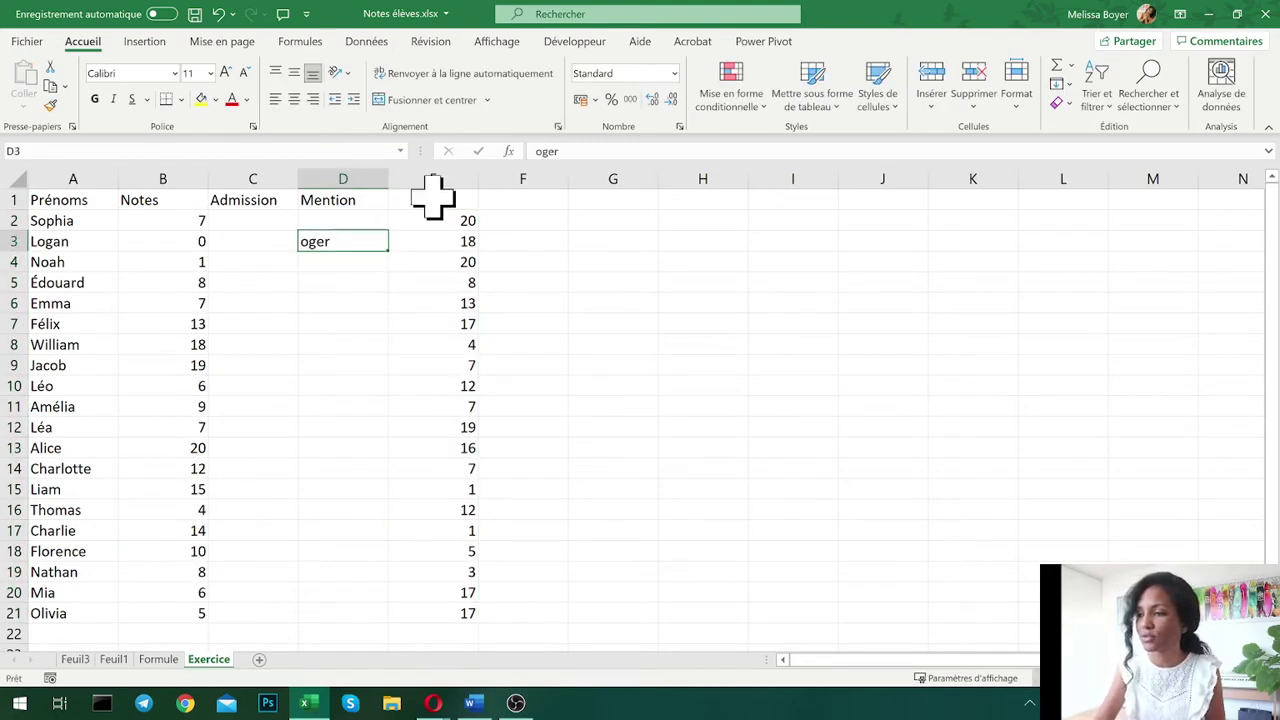
pyautogui.press('Delete')
pyautogui.click(516, 322)
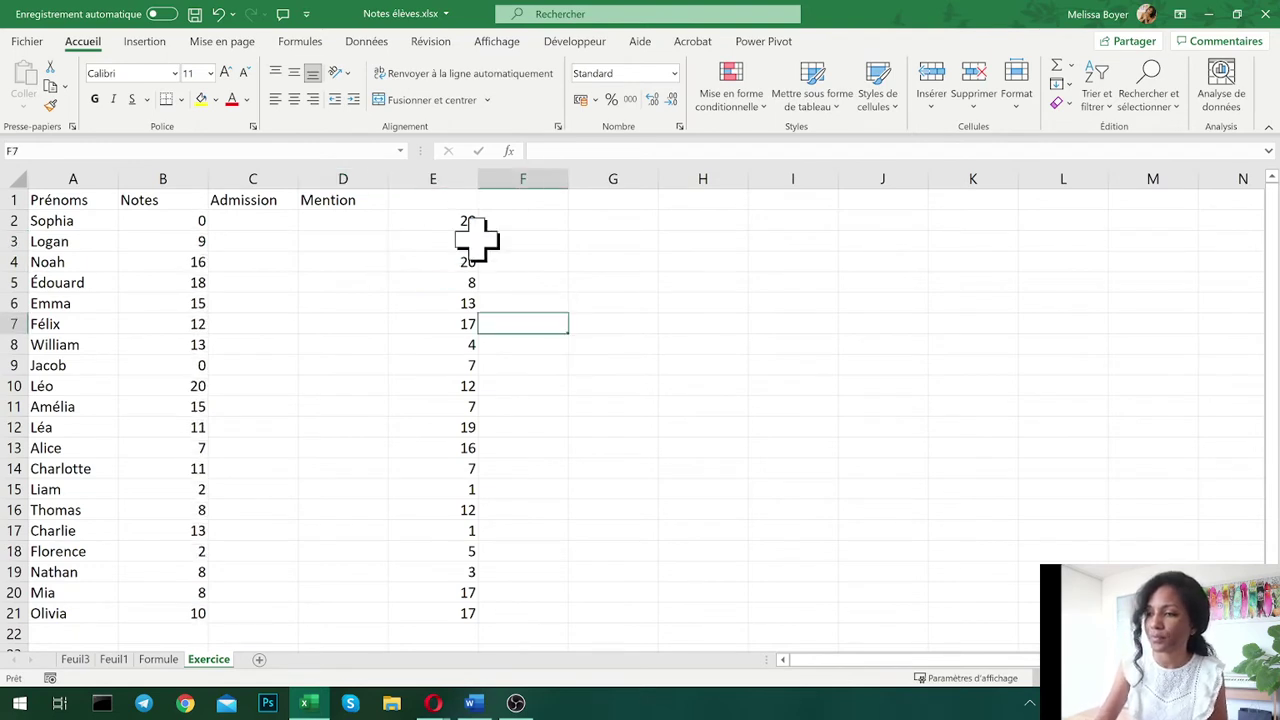
# - Try to move the fixed grades E2:E21 onto the Notes cells starting at B2, and decline replacing the existing data
pyautogui.moveTo(459, 221); pyautogui.dragTo(443, 605)
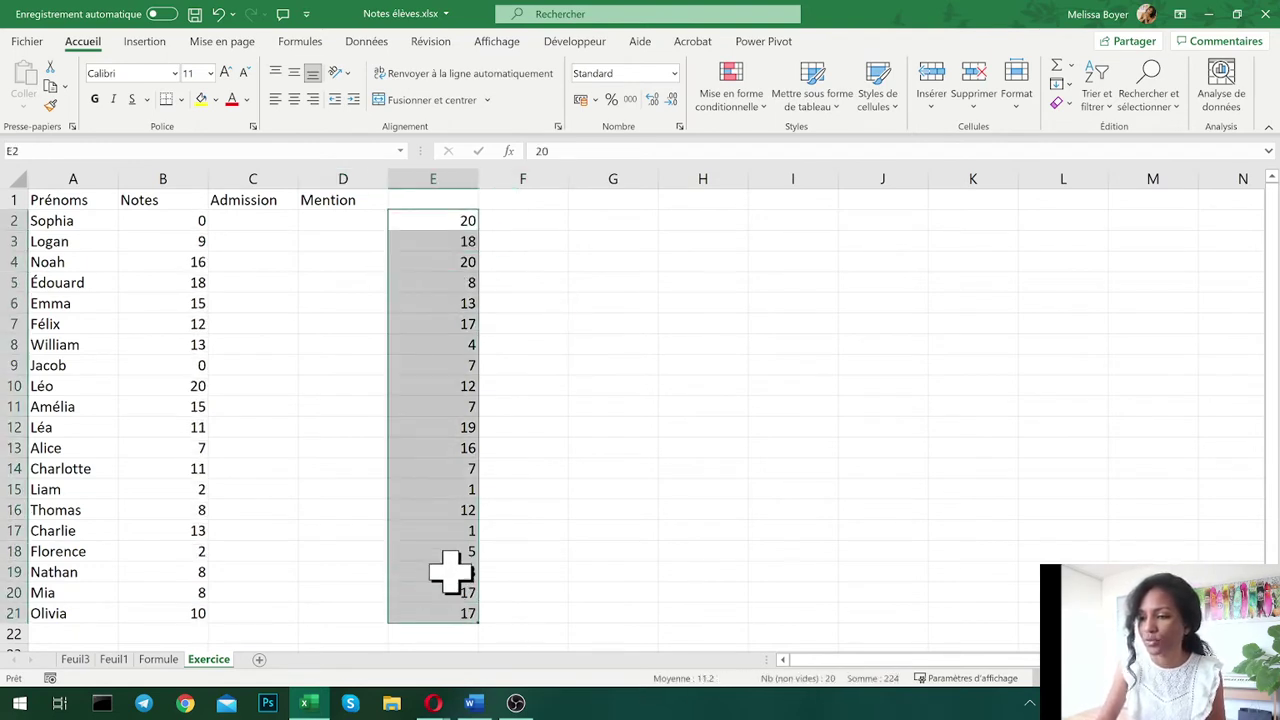
pyautogui.moveTo(455, 208); pyautogui.dragTo(158, 224)
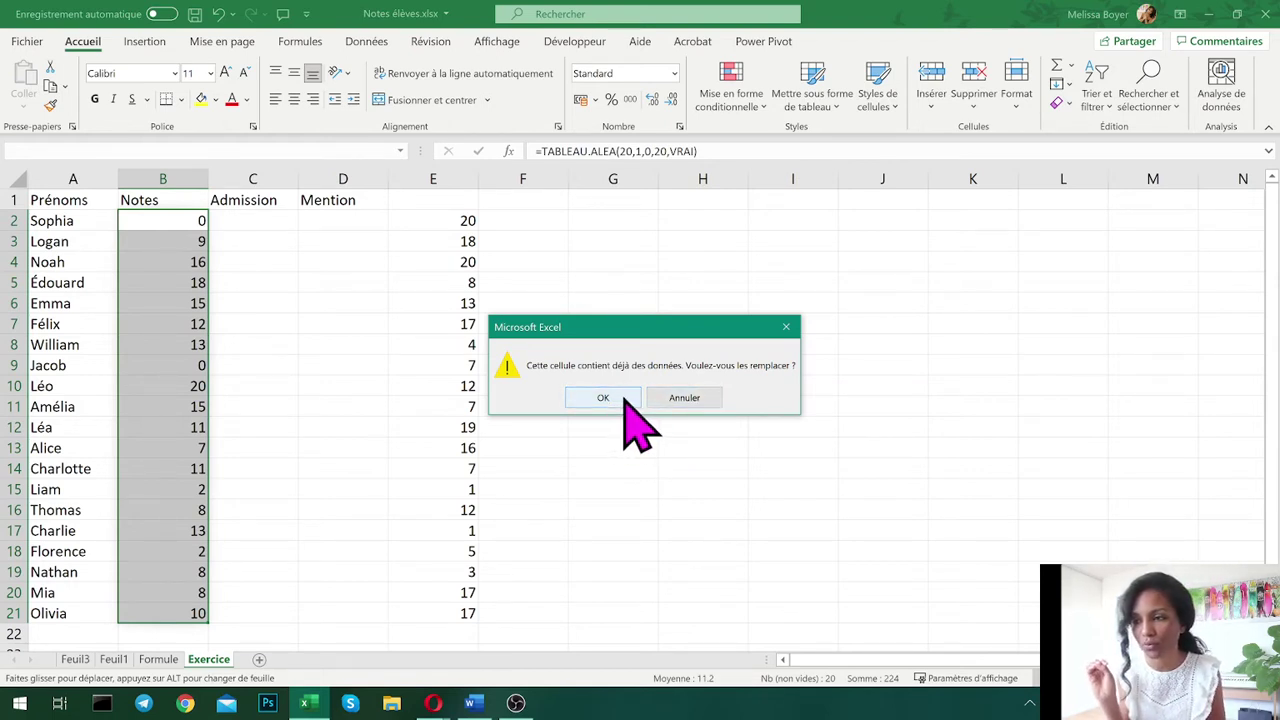
pyautogui.click(685, 398)
pyautogui.click(691, 390)
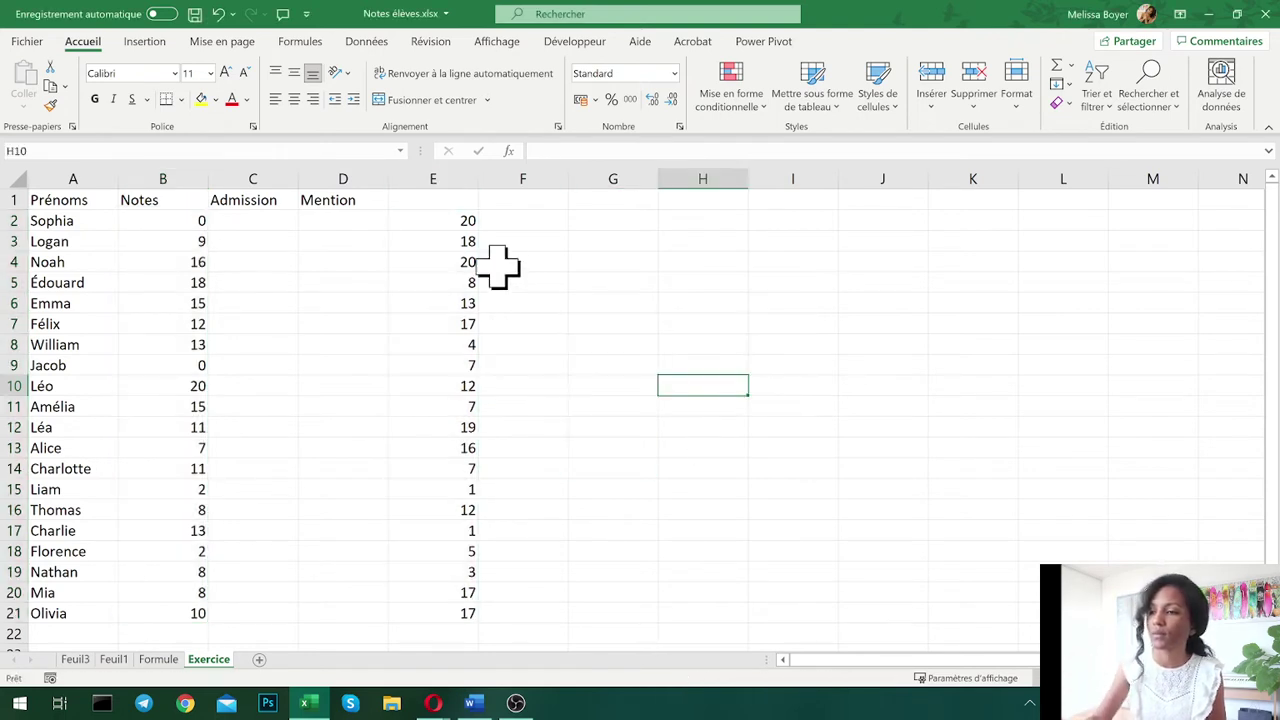
# - Clear the fixed grade values from column E, selecting E2:E22
pyautogui.click(468, 222)
pyautogui.moveTo(447, 508); pyautogui.dragTo(428, 628)
pyautogui.press('Delete')
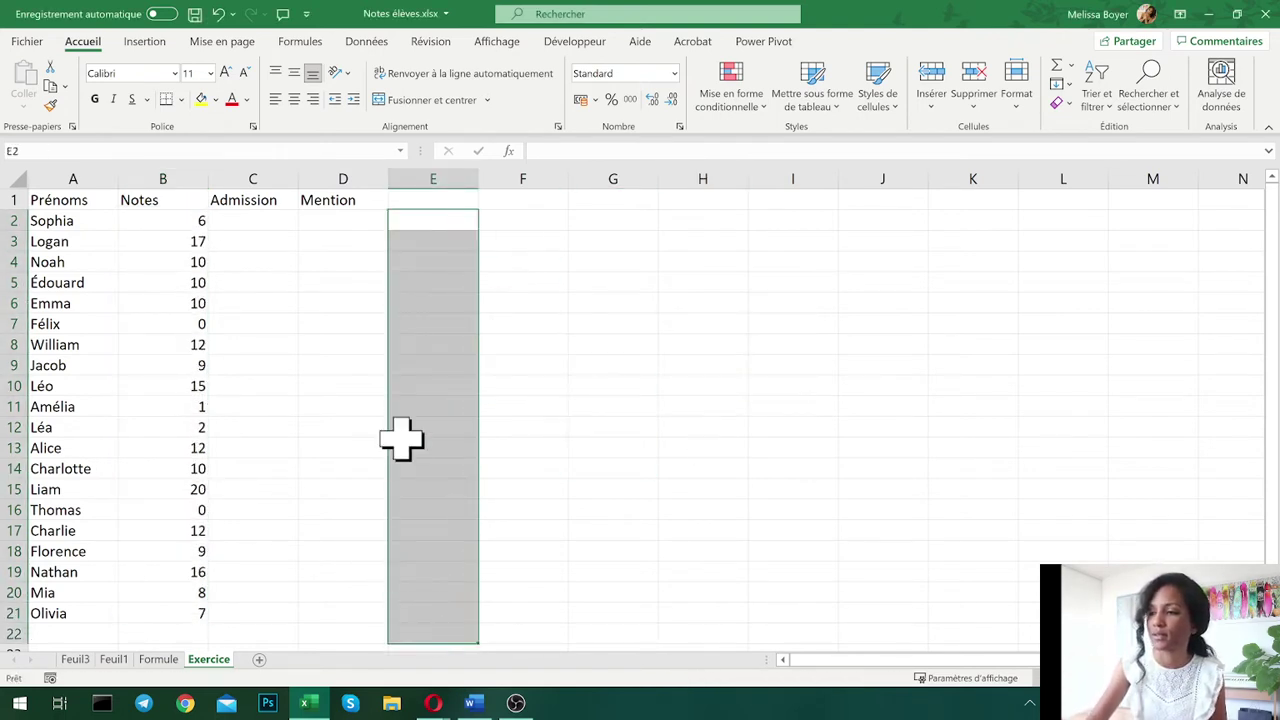
pyautogui.click(400, 440)
# - Begin a SI formula in cell C2 under Admission with the logical test B2<10
pyautogui.click(272, 225)
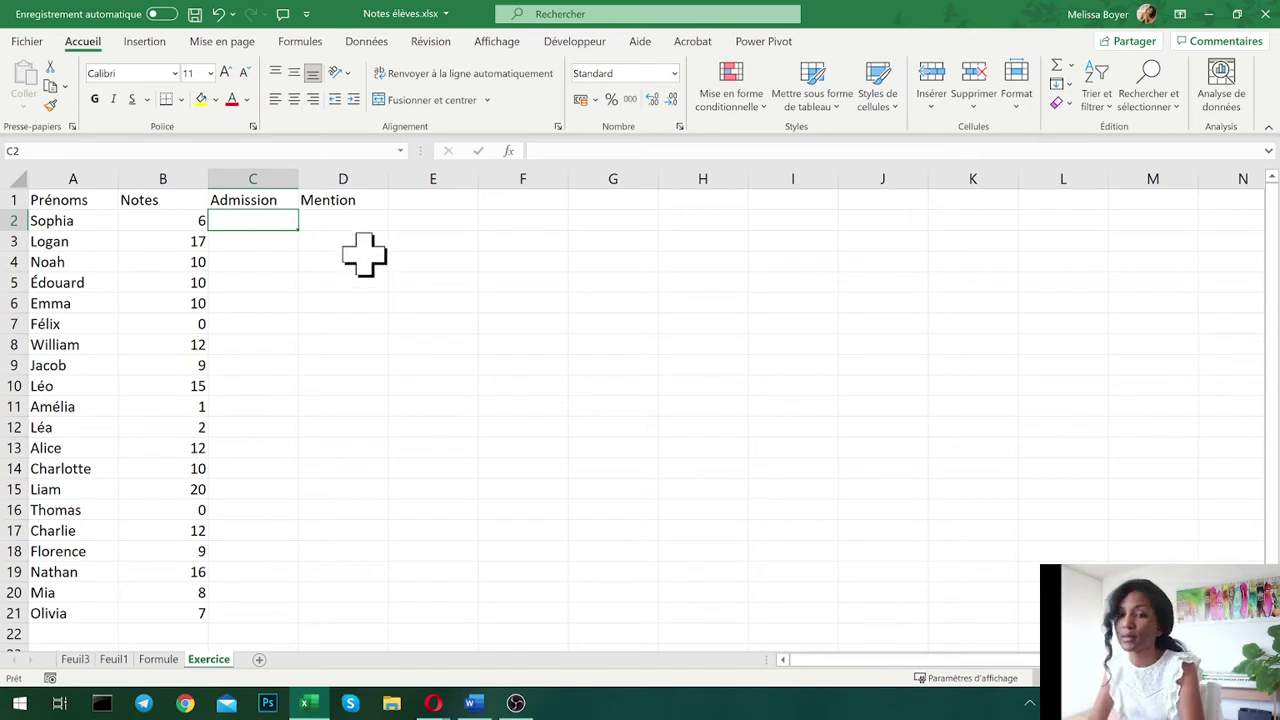
pyautogui.write('=s')
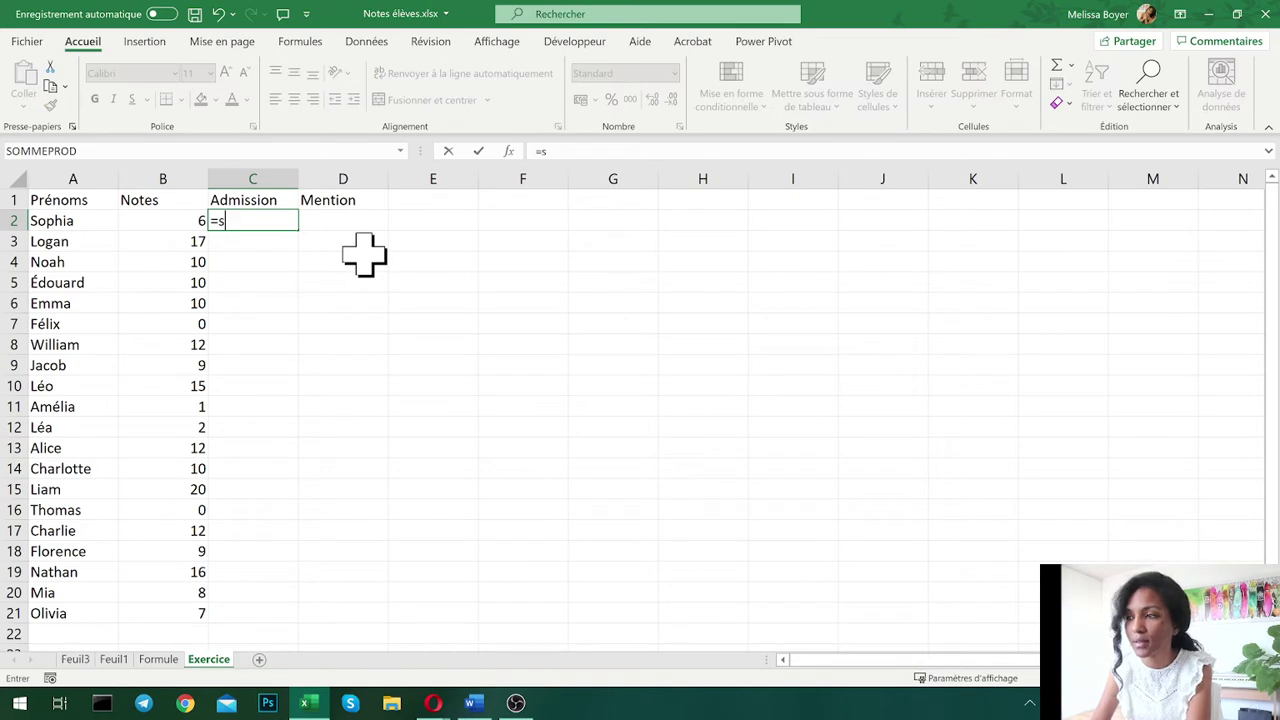
pyautogui.write('i')
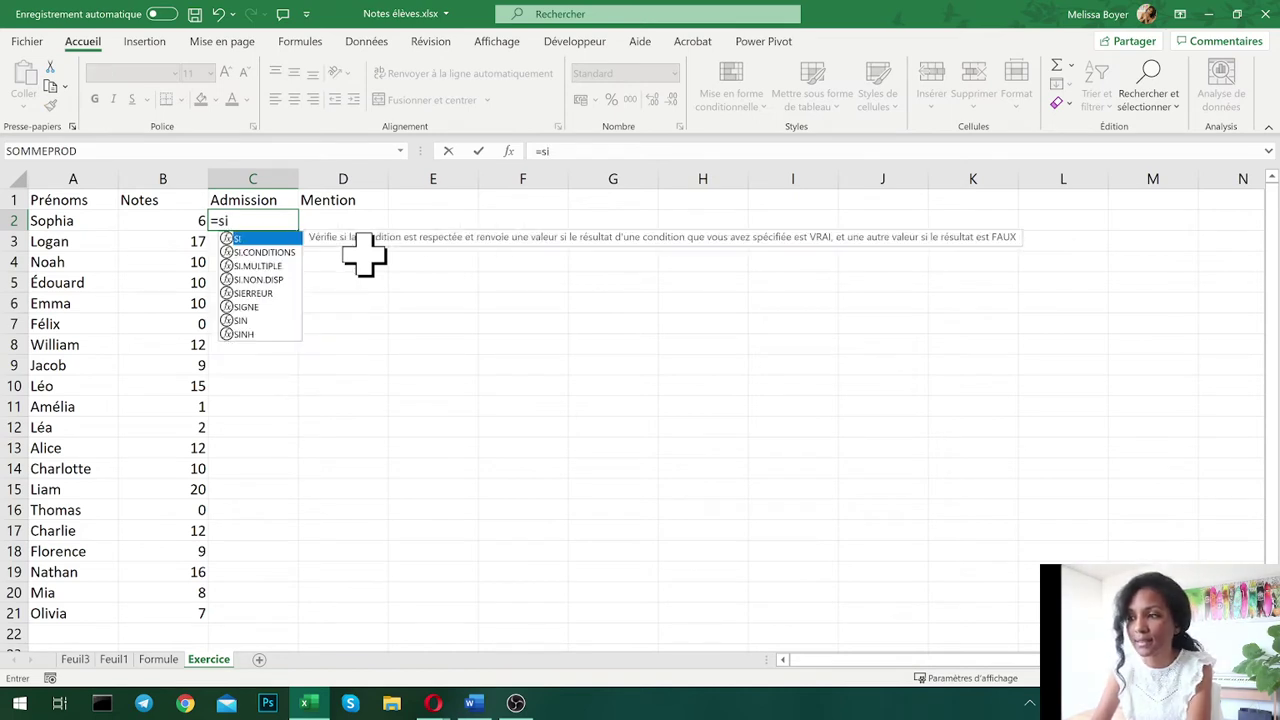
pyautogui.write('(')
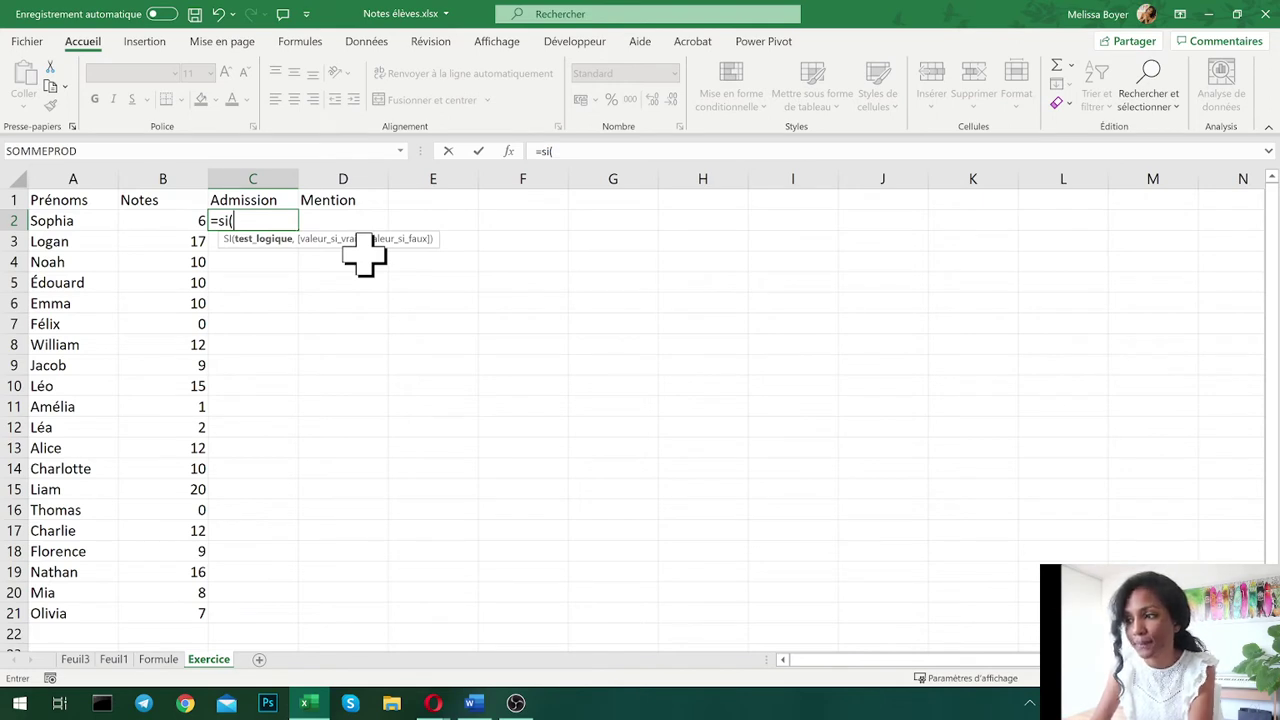
pyautogui.click(168, 218)
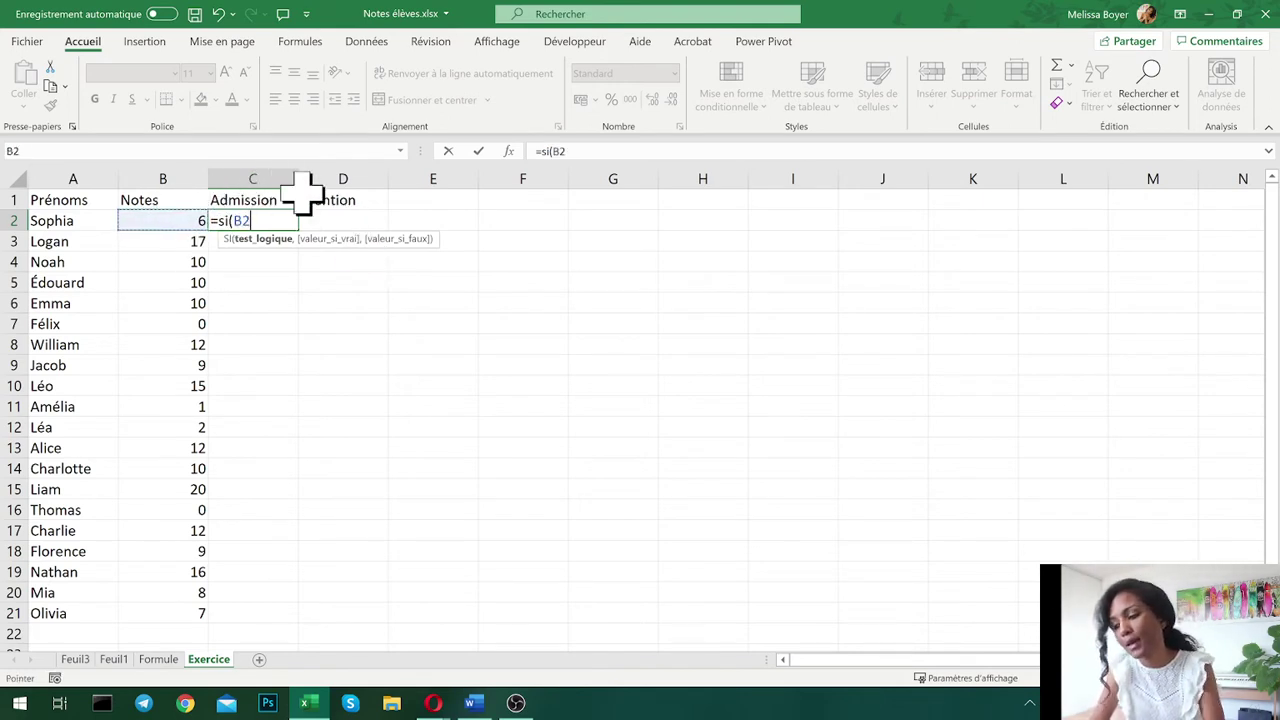
pyautogui.write('=<')
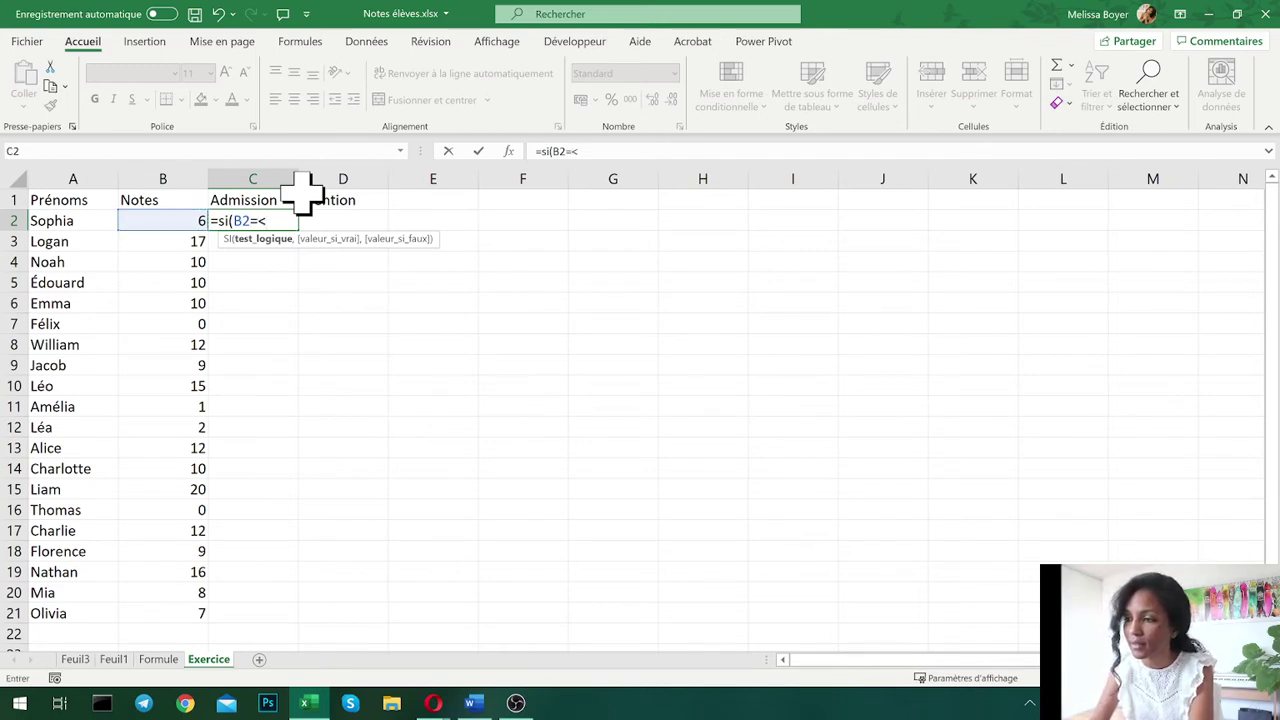
pyautogui.press('BackSpace')
pyautogui.press('BackSpace')
pyautogui.write('<=')
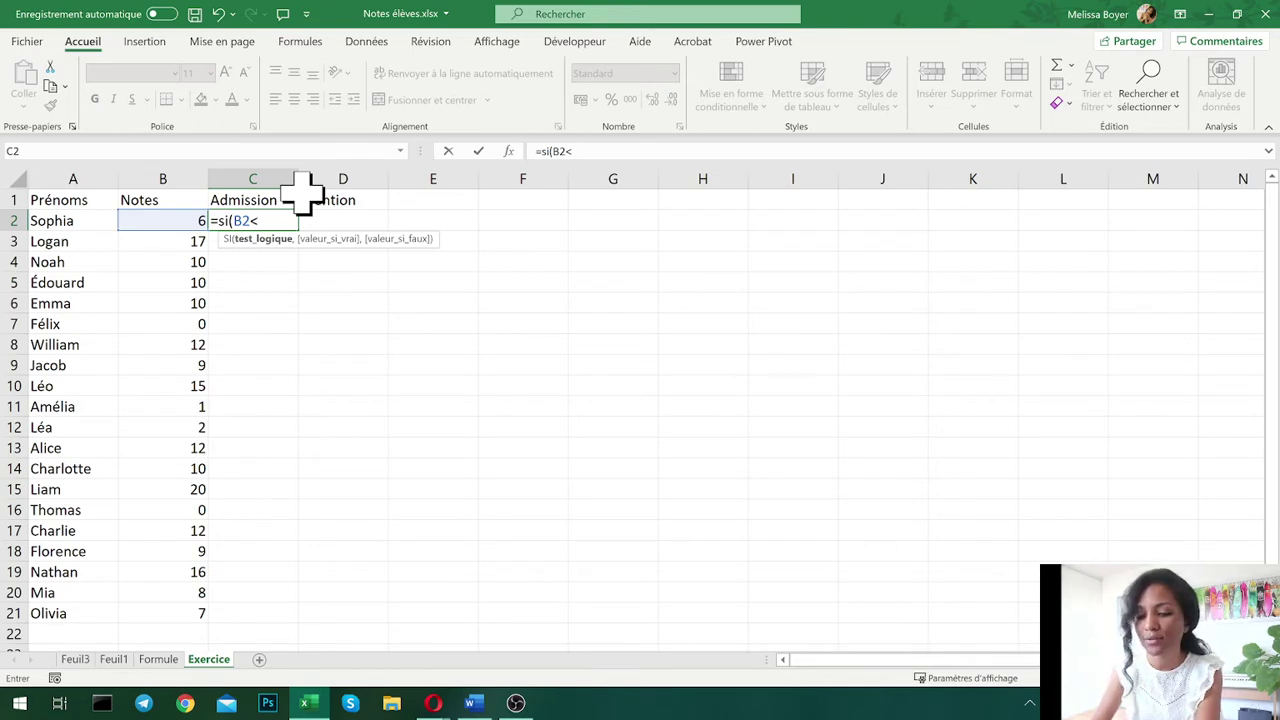
pyautogui.write('10')
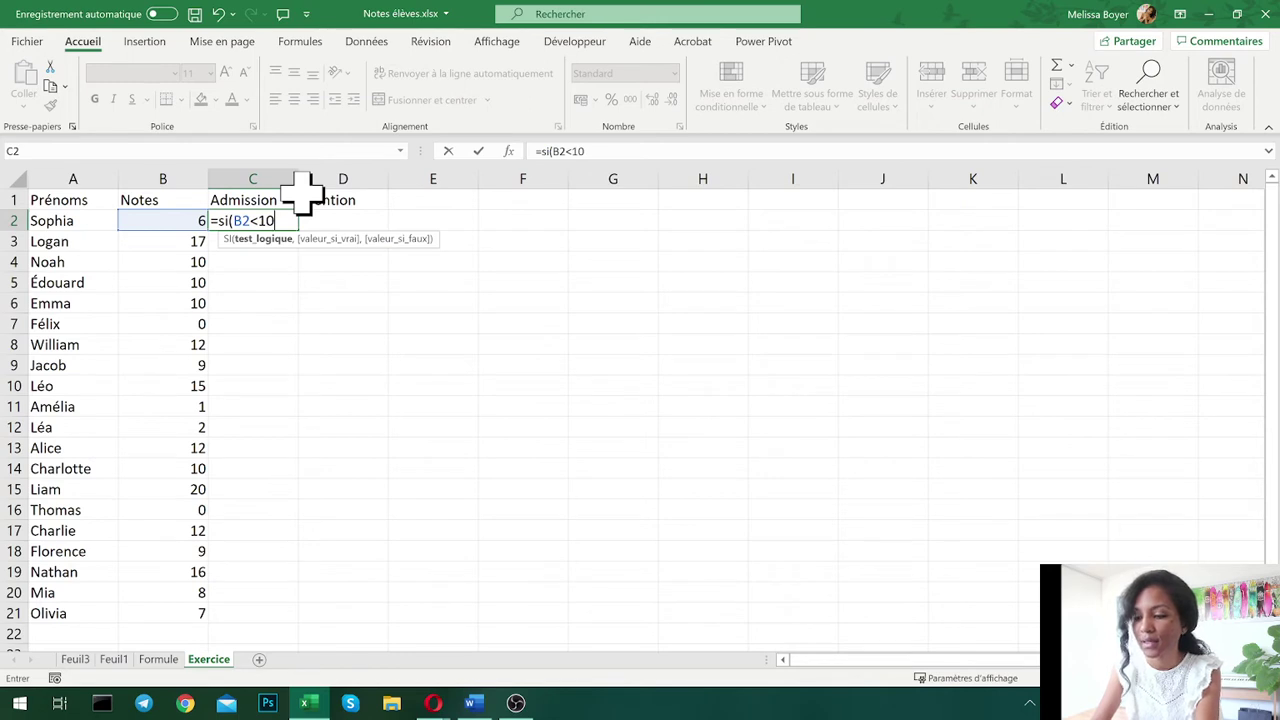
# - Complete the SI formula in C2 to return "Ajourné" when the test is true and "Admis" otherwise
pyautogui.write(',"')
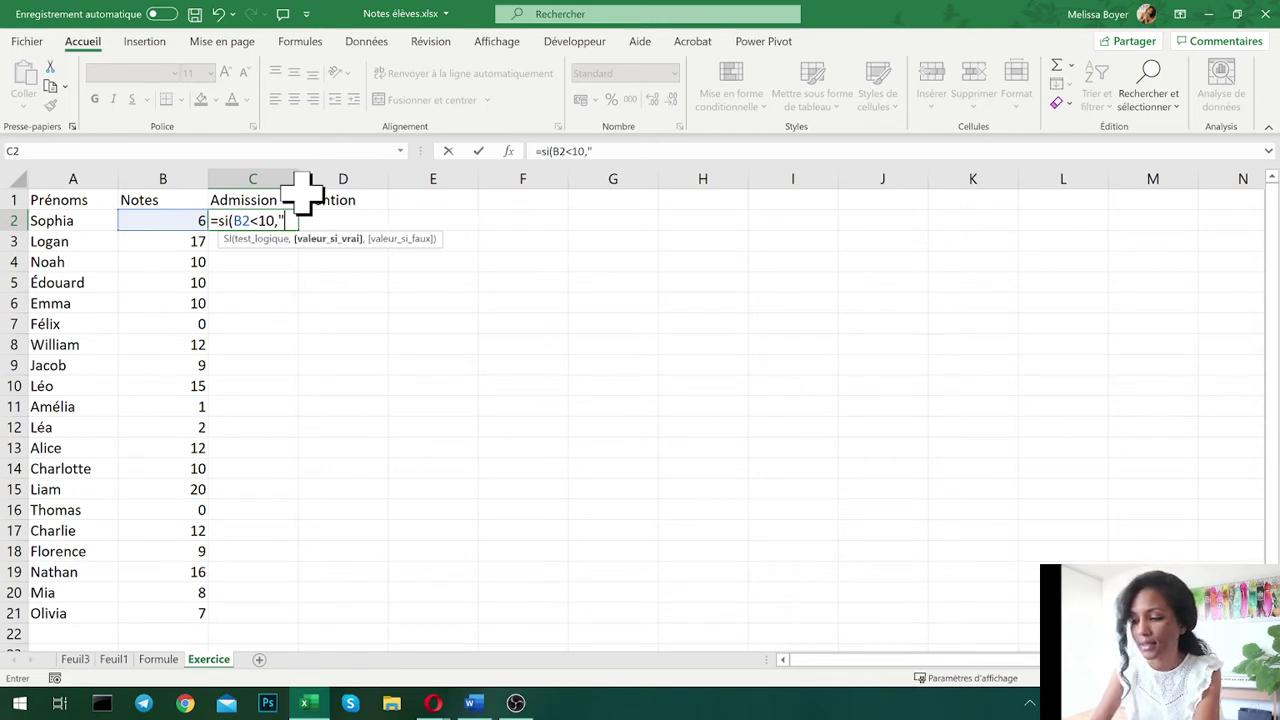
pyautogui.write('Ajou')
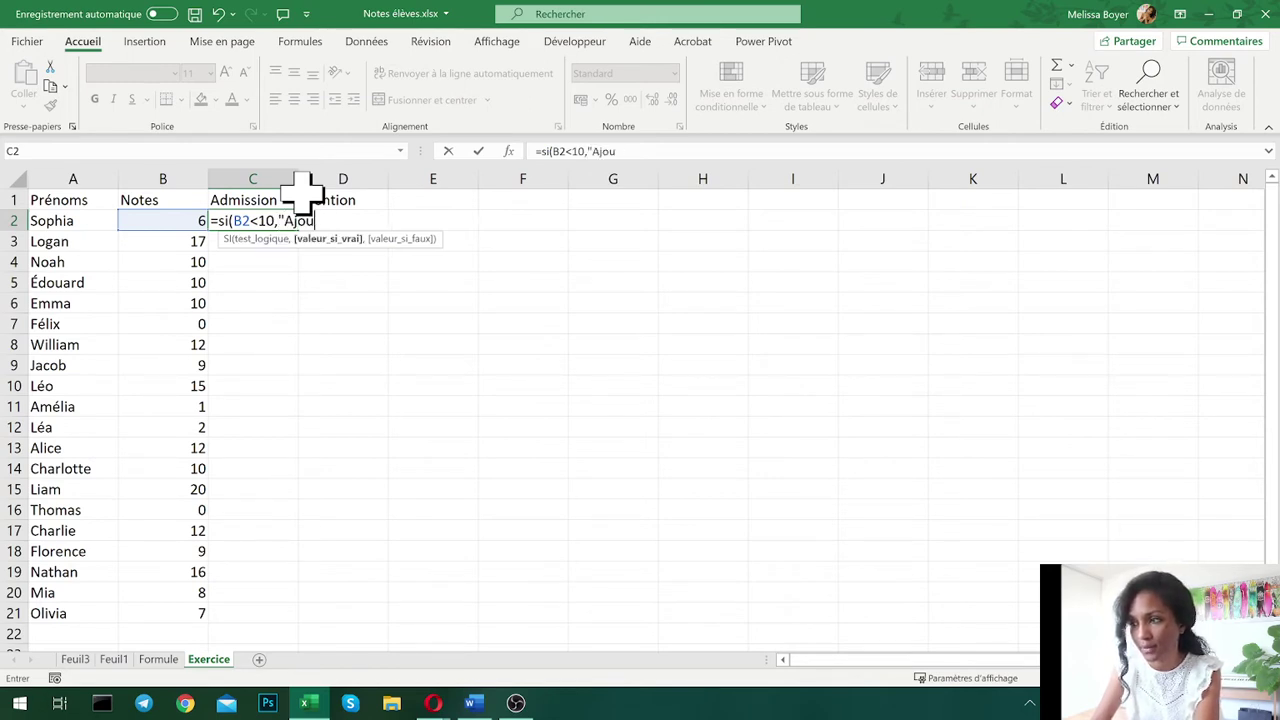
pyautogui.write('rné", "')
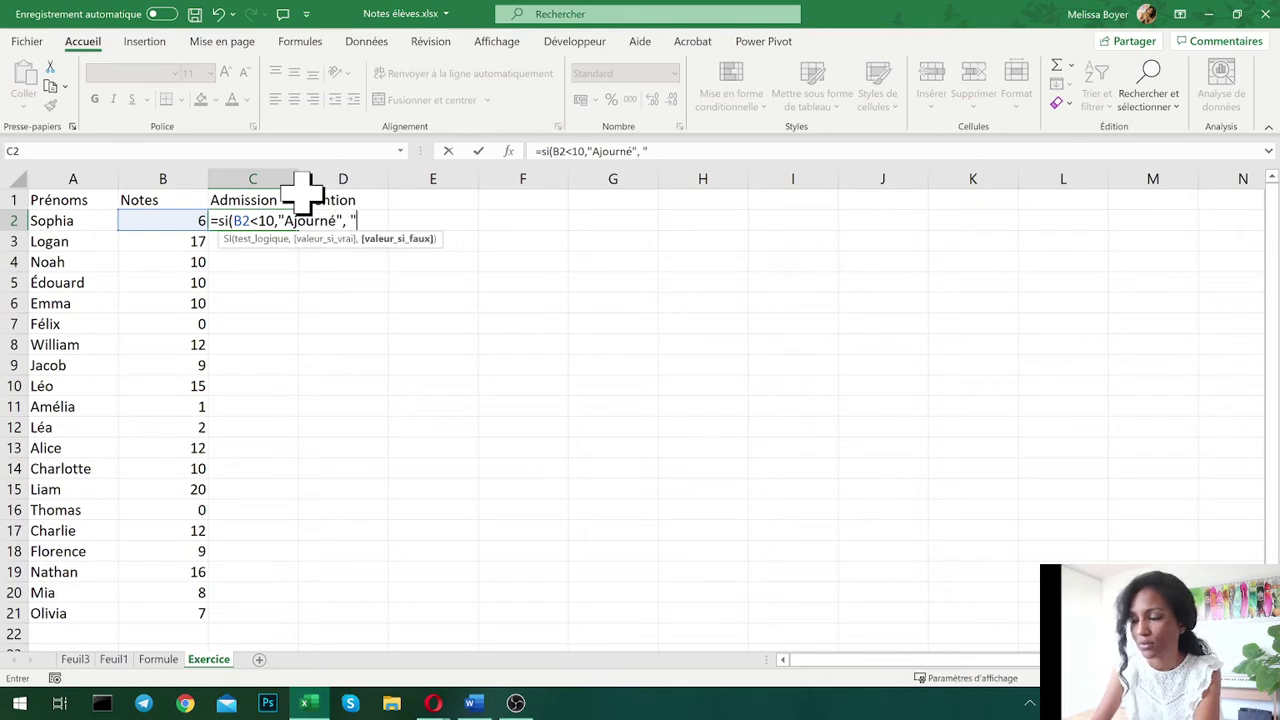
pyautogui.write('Admi')
pyautogui.press('BackSpace')
pyautogui.press('BackSpace')
pyautogui.press('BackSpace')
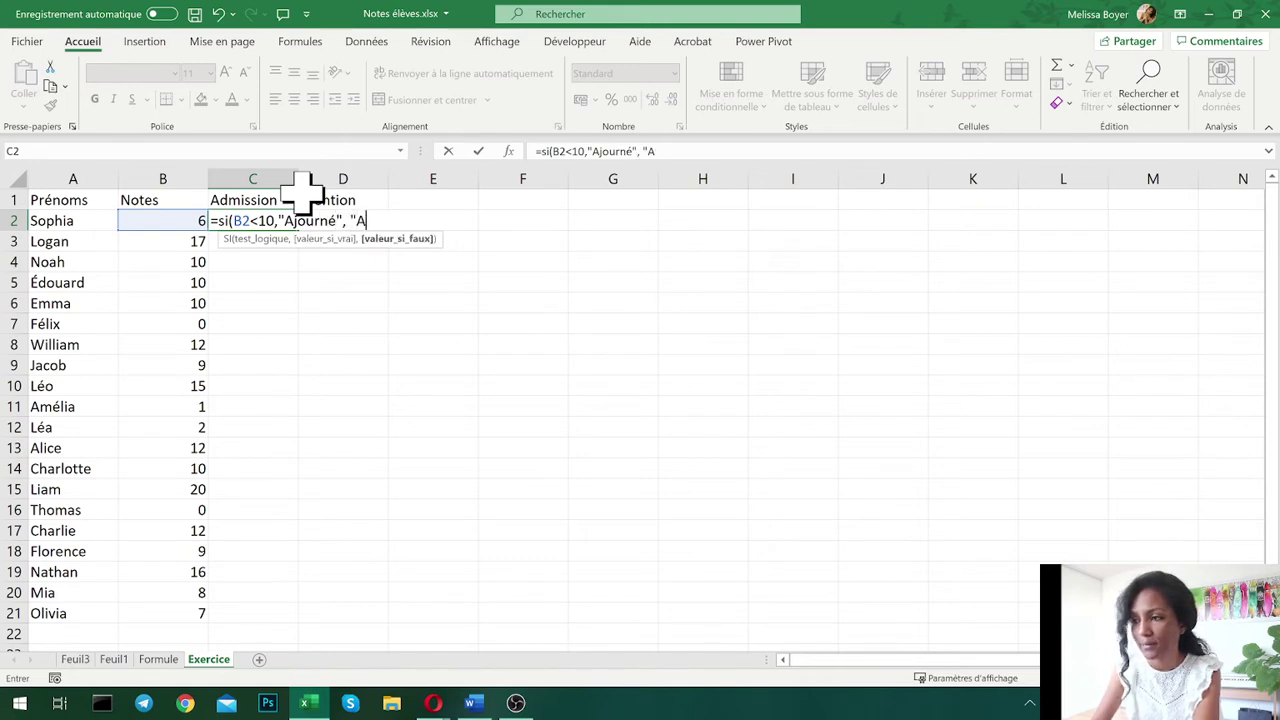
pyautogui.write('dmis")')
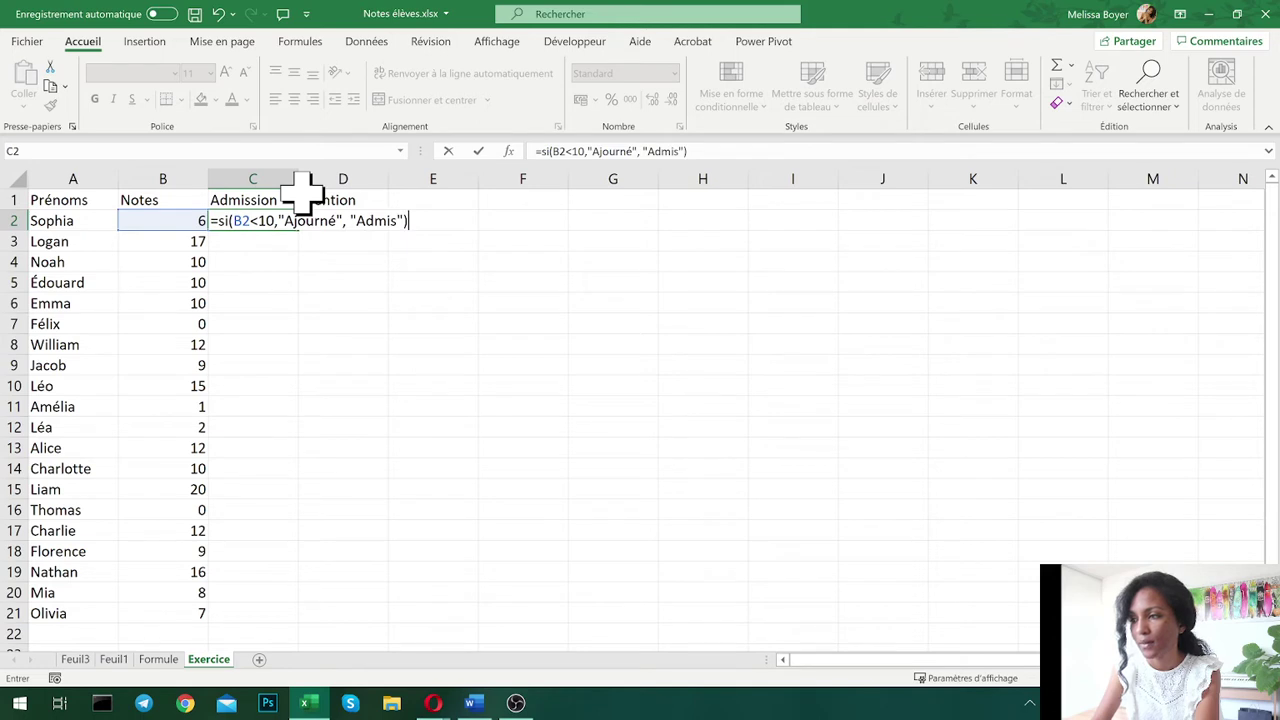
pyautogui.press('Return')
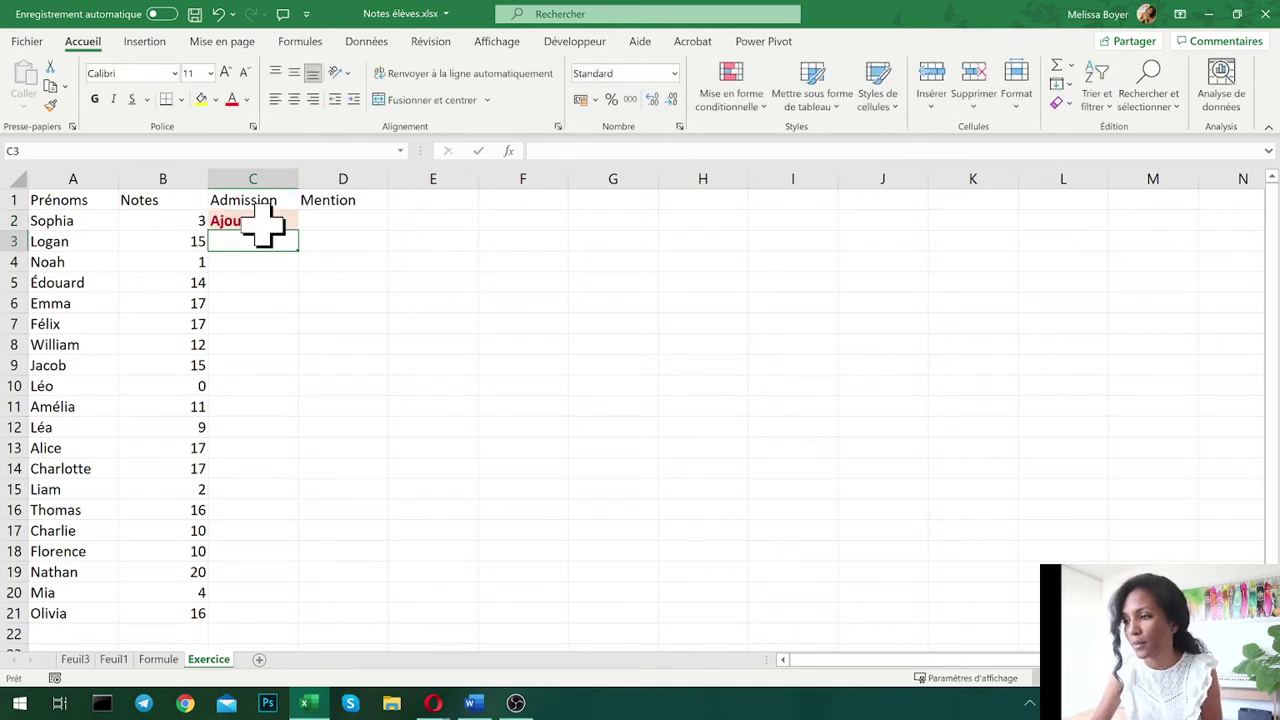
# - Copy the Admission formula from C2 down through C21
pyautogui.click(262, 224)
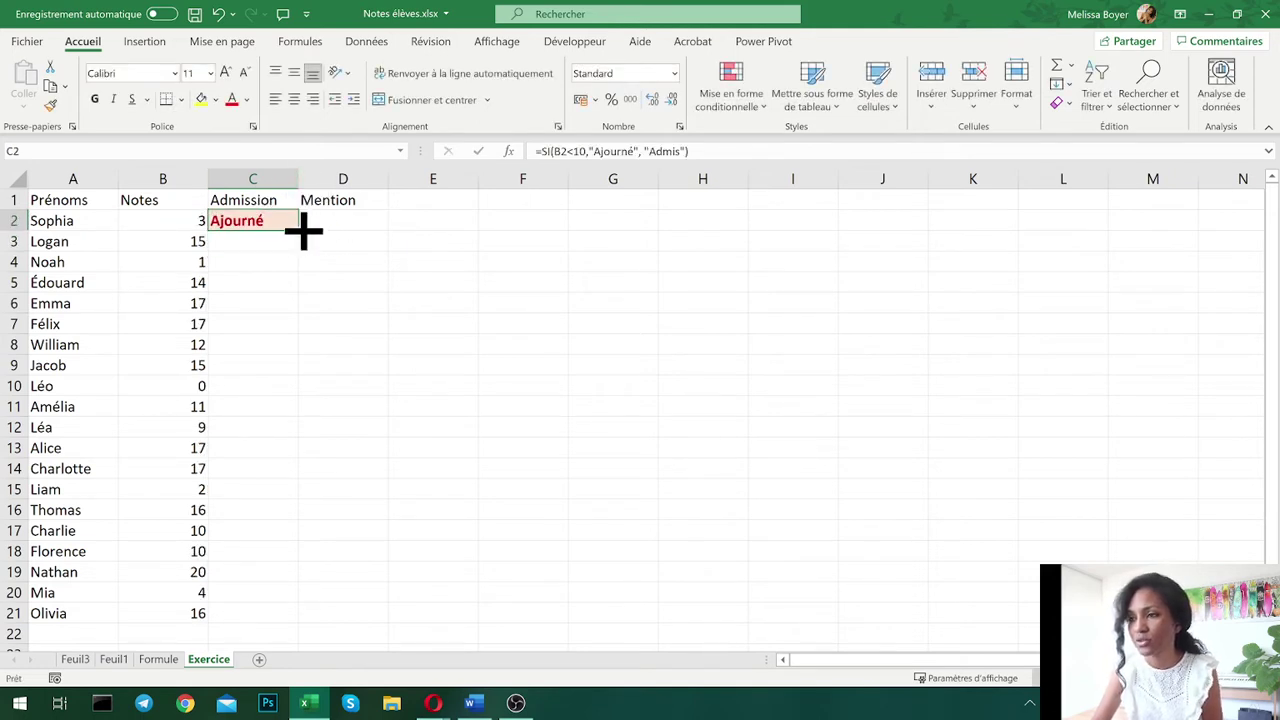
pyautogui.moveTo(303, 231); pyautogui.dragTo(294, 621)
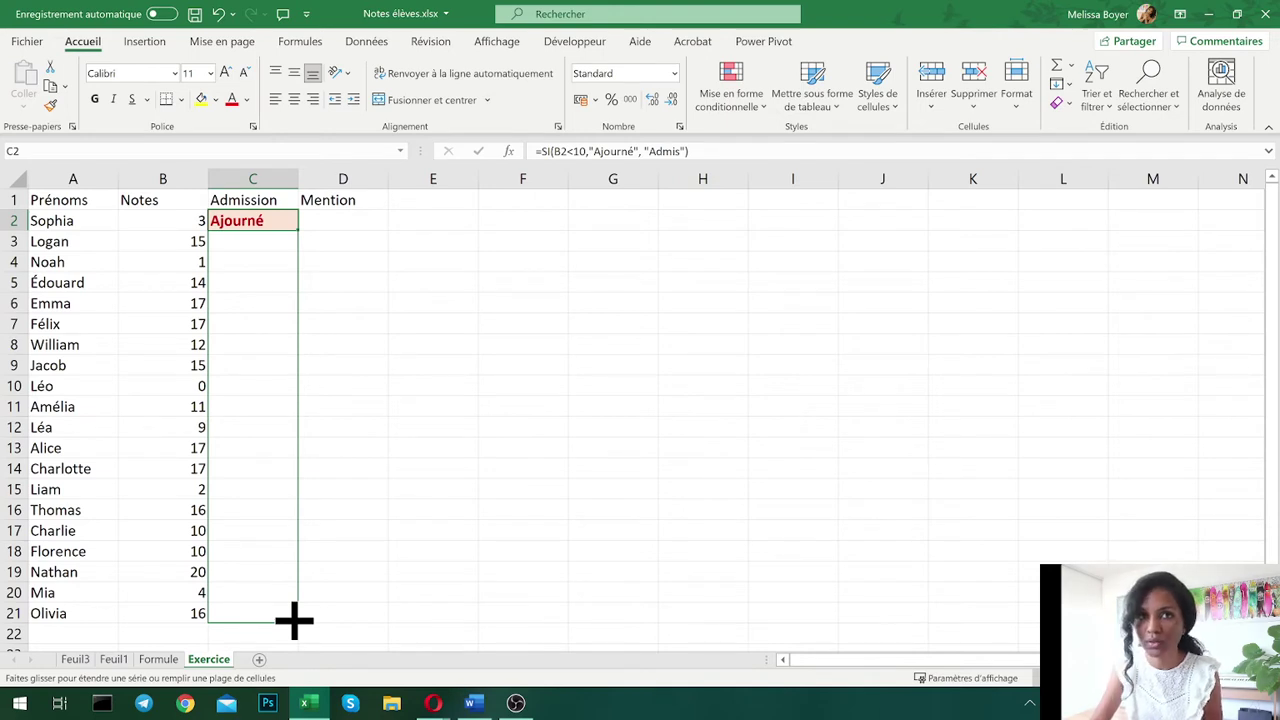
pyautogui.moveTo(294, 621); pyautogui.dragTo(294, 621)
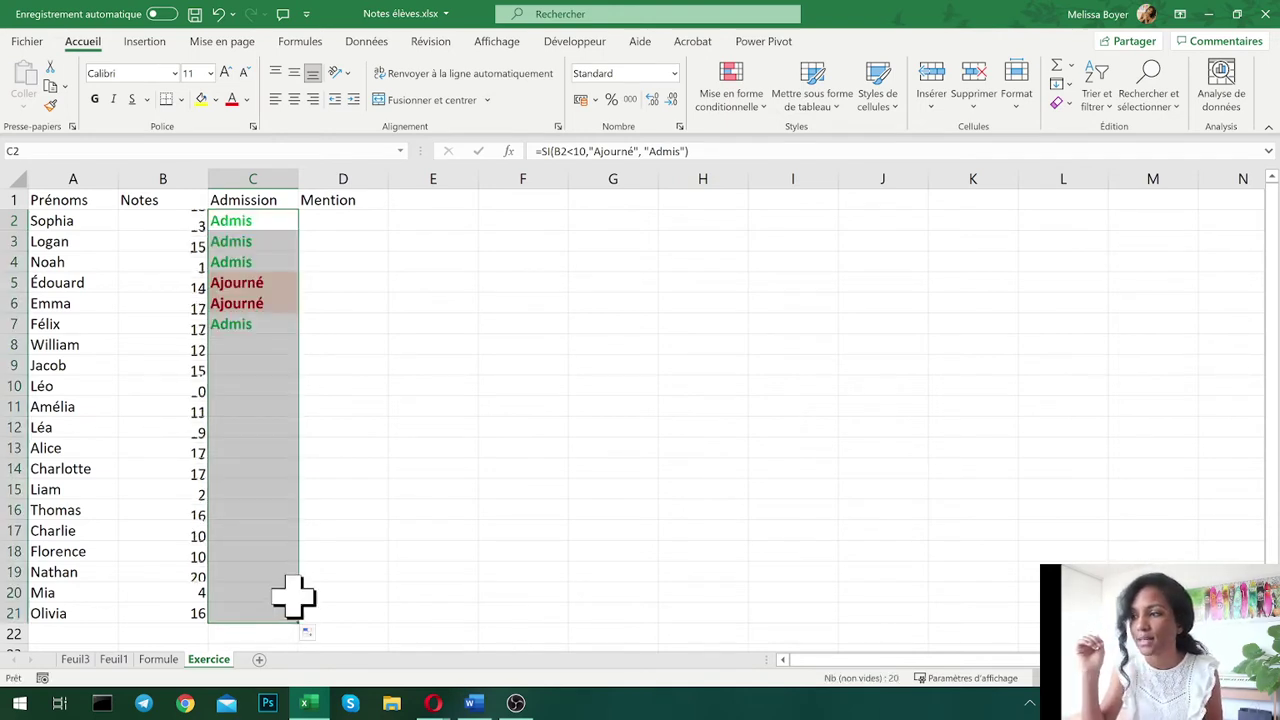
# - Check the copied SI formulas in several Admission cells between C3 and C9
pyautogui.click(257, 246)
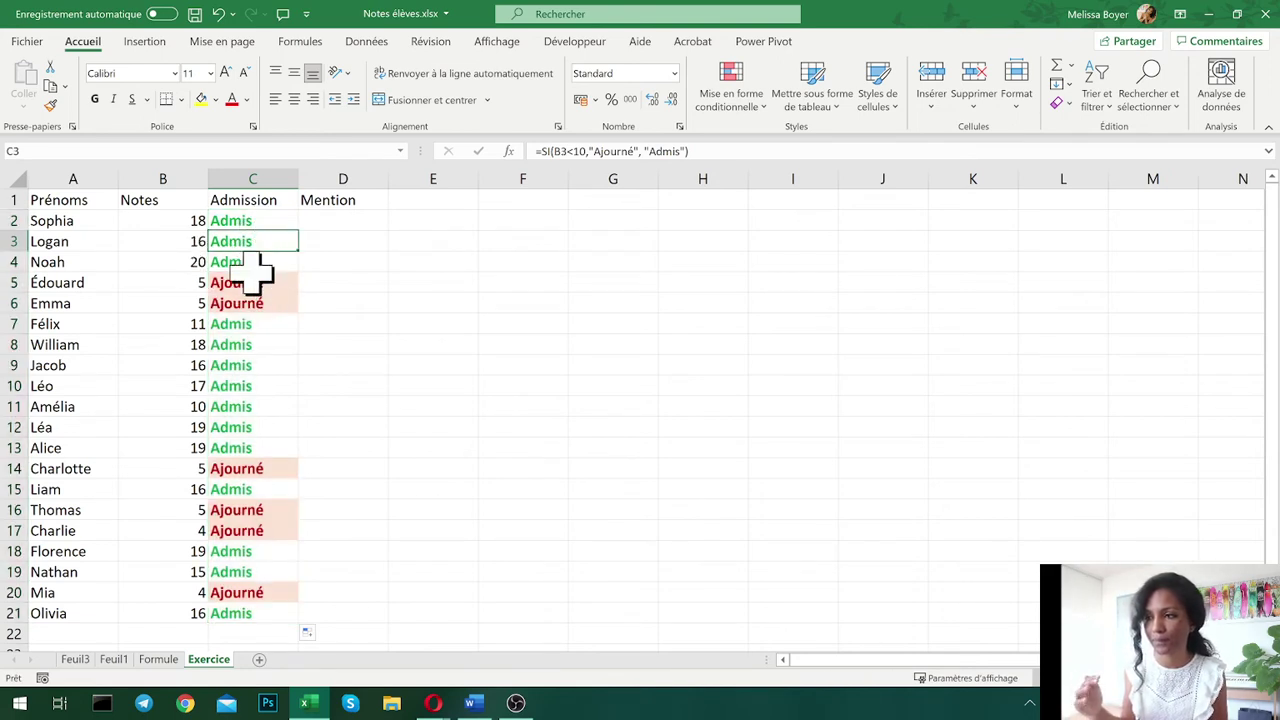
pyautogui.click(266, 282)
pyautogui.click(257, 322)
pyautogui.click(257, 343)
pyautogui.click(258, 364)
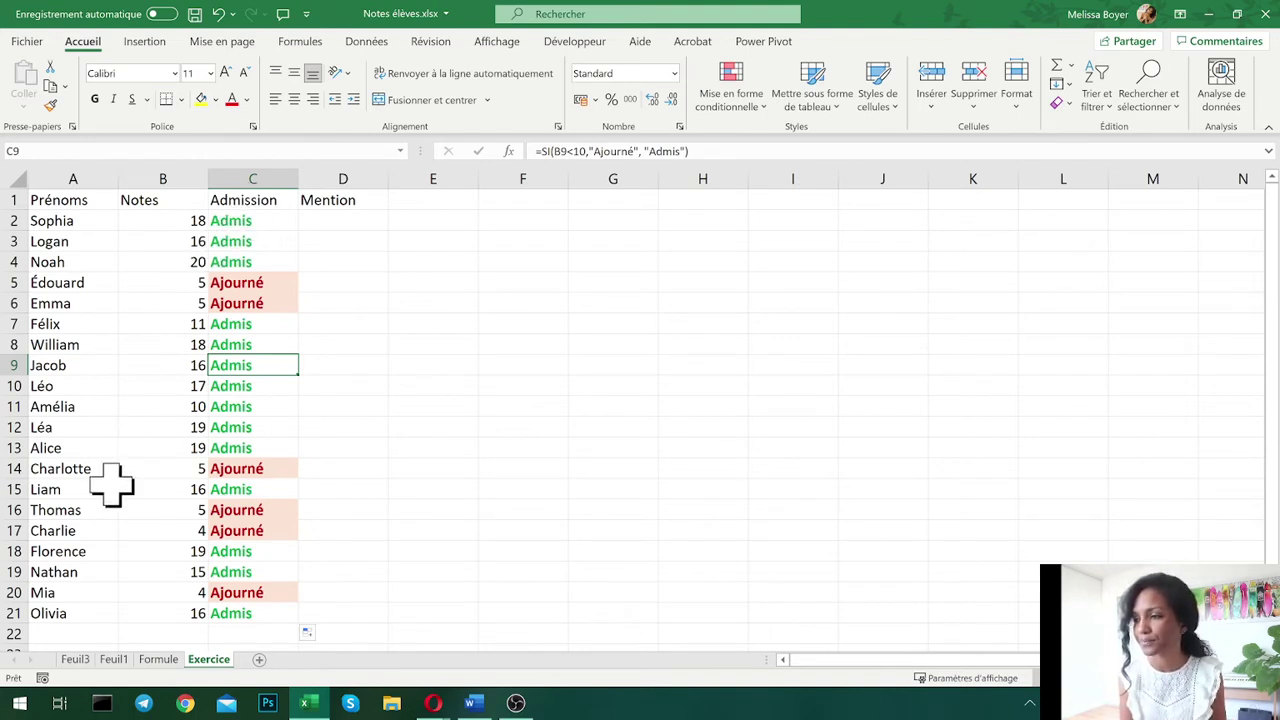
# - Review the Admis / Ajourné and Mentions reference formulas on the Formule sheet, comparing them with the Exercice sheet, and return to Exercice
pyautogui.click(160, 660)
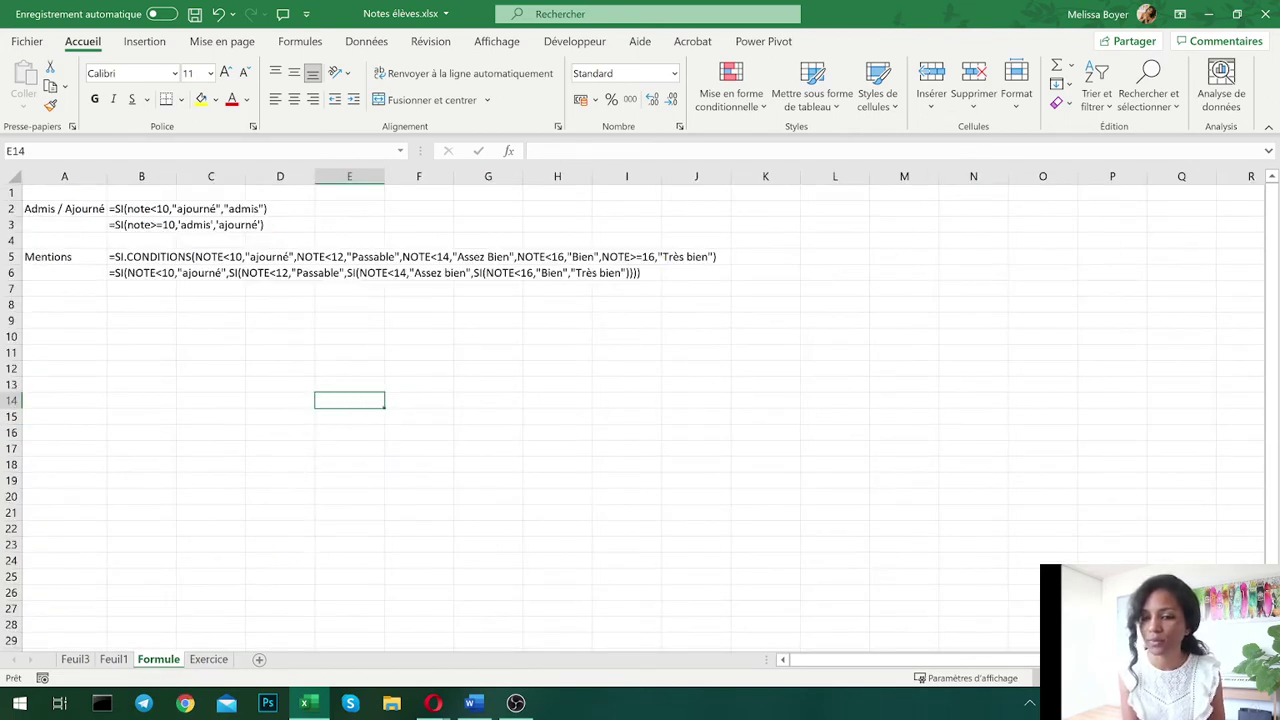
pyautogui.scroll(4, 640, 410)
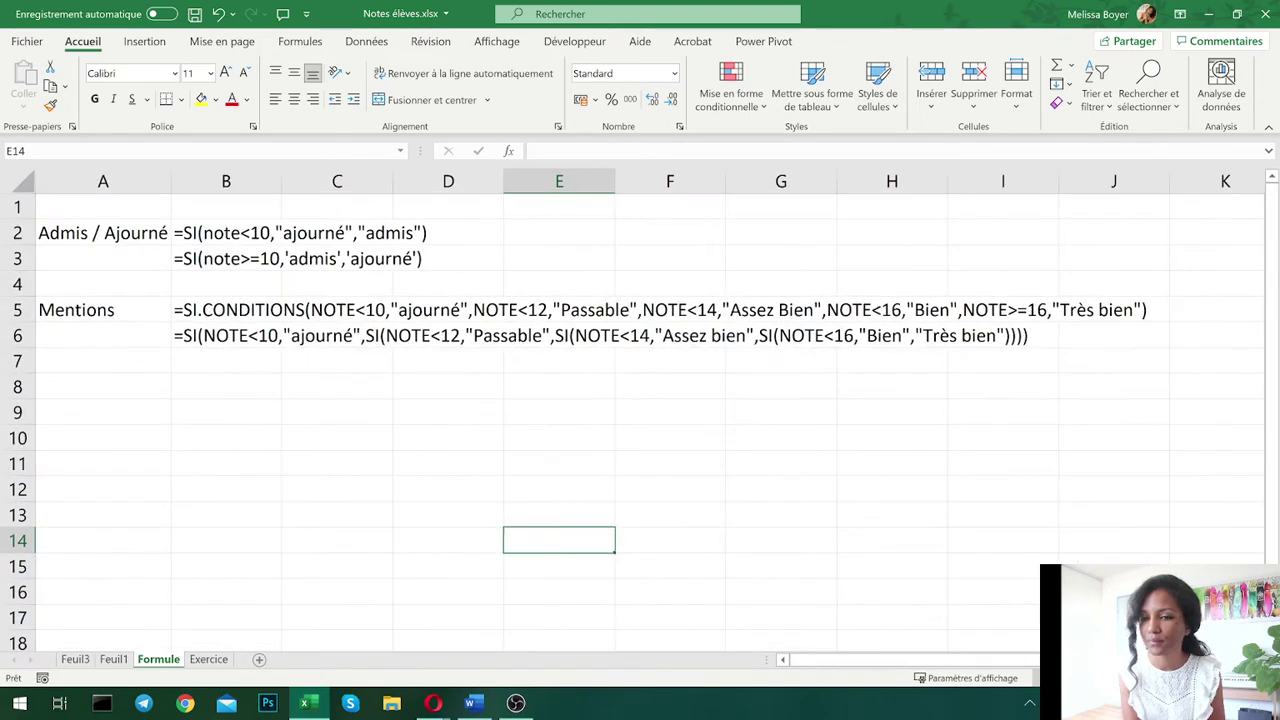
pyautogui.scroll(3, 1048, 176)
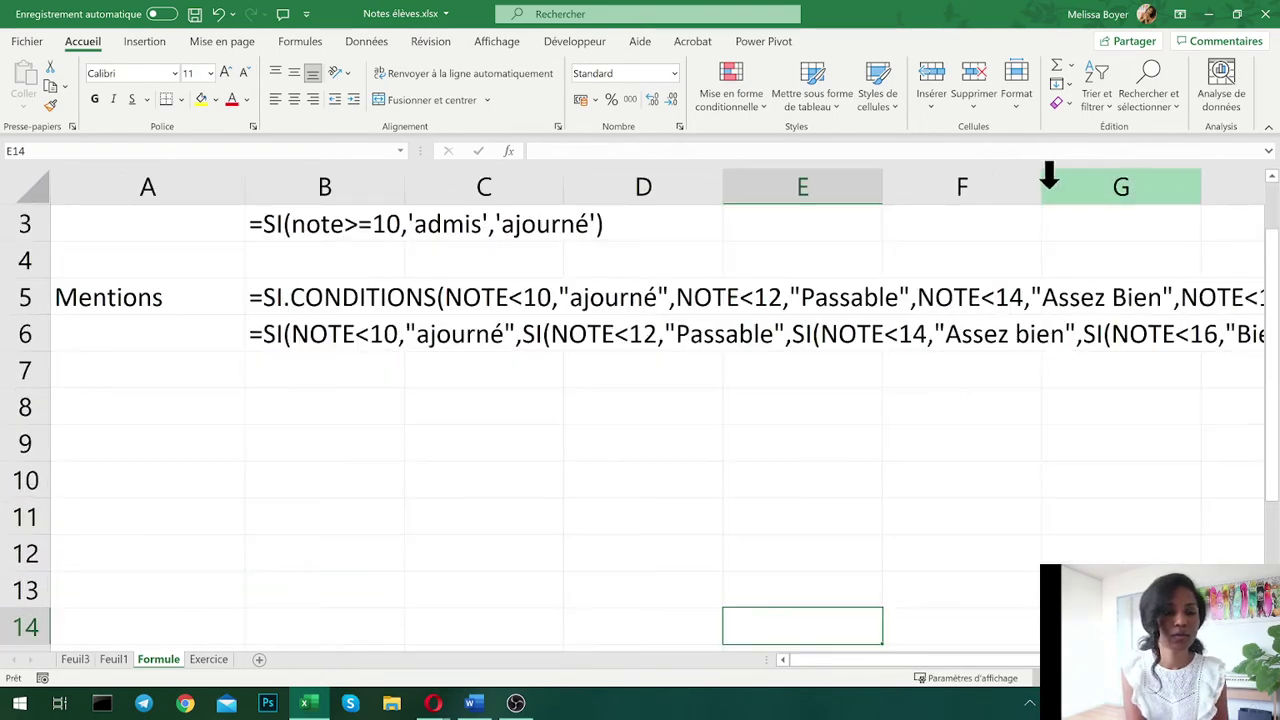
pyautogui.scroll(1, 840, 282)
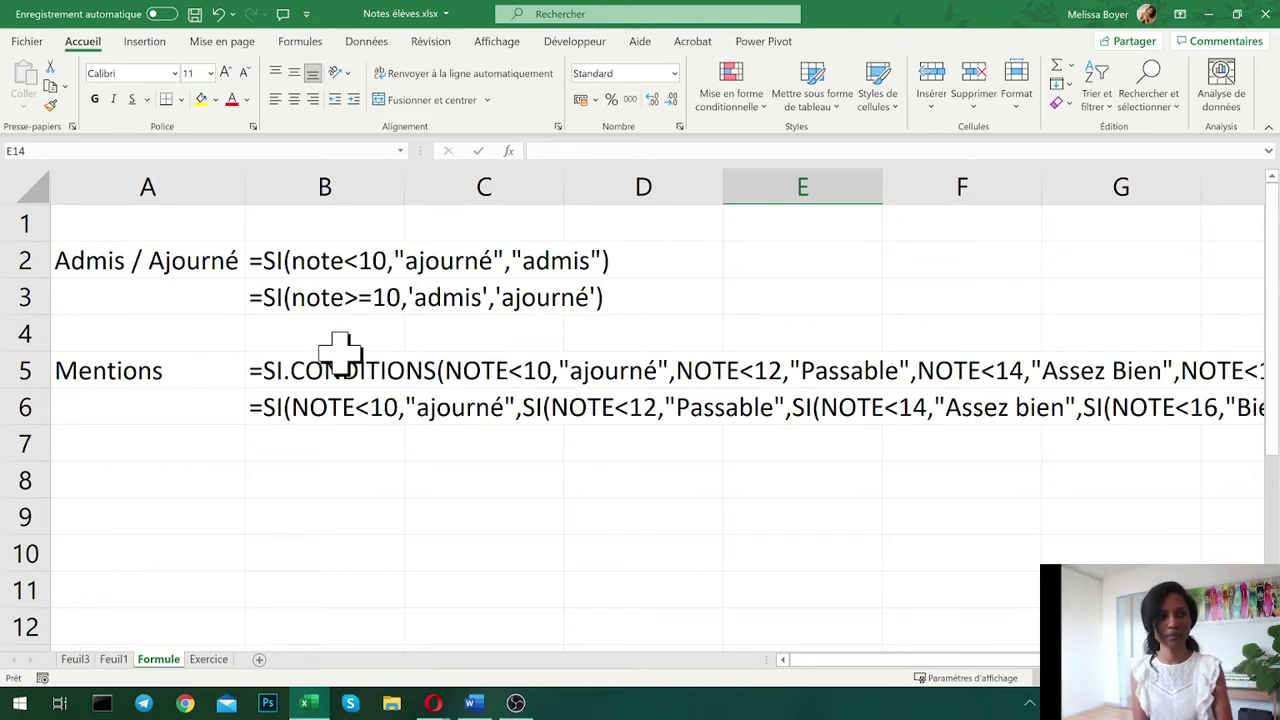
pyautogui.click(209, 660)
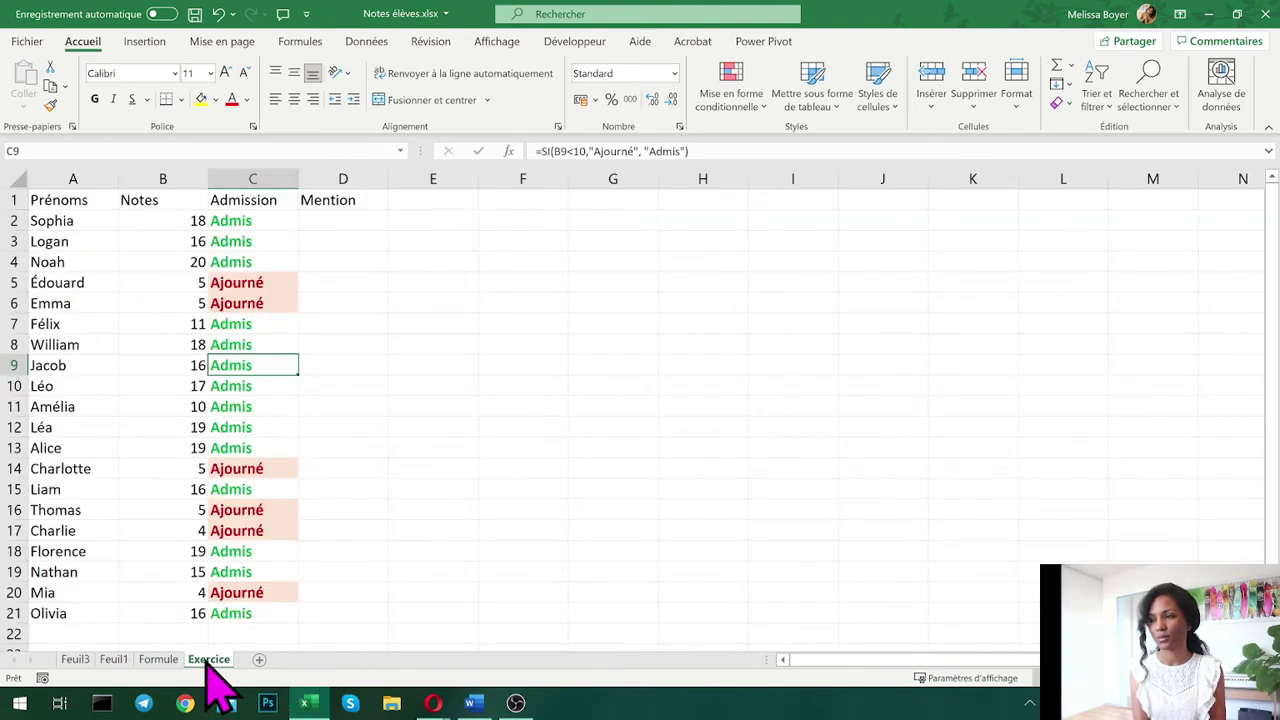
pyautogui.click(310, 571)
pyautogui.click(318, 448)
pyautogui.click(330, 373)
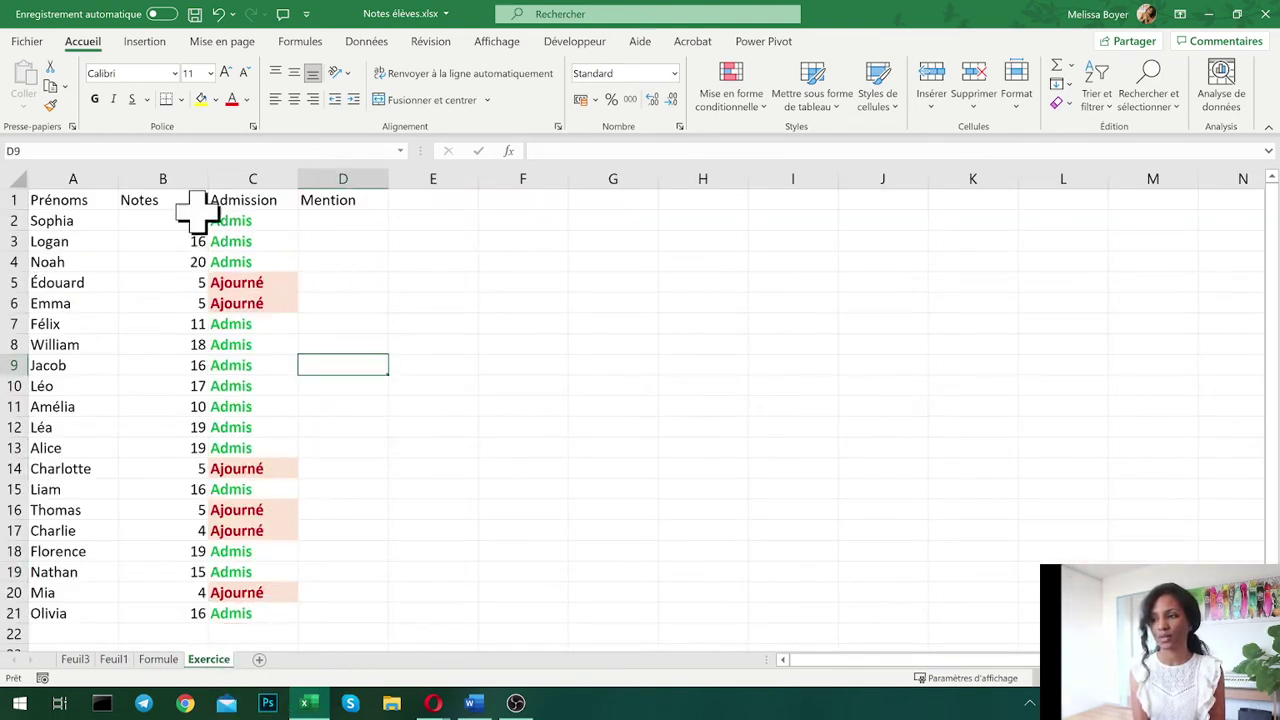
pyautogui.click(160, 662)
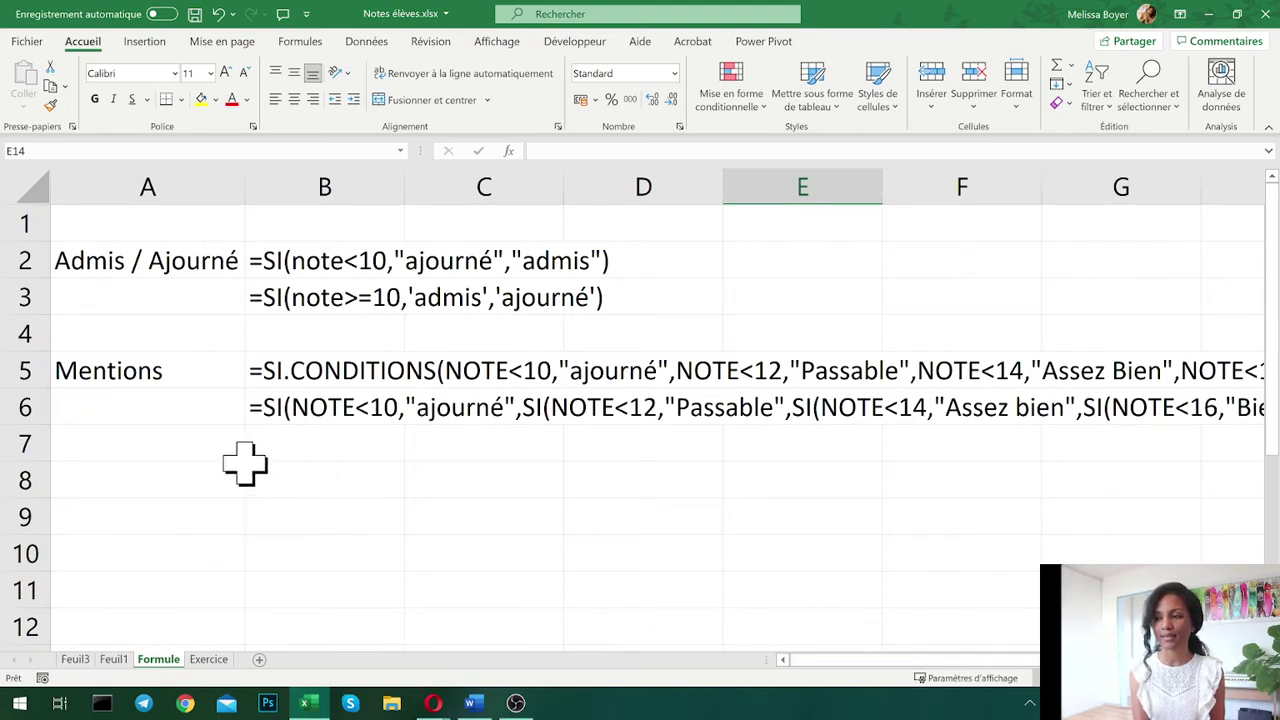
pyautogui.click(209, 660)
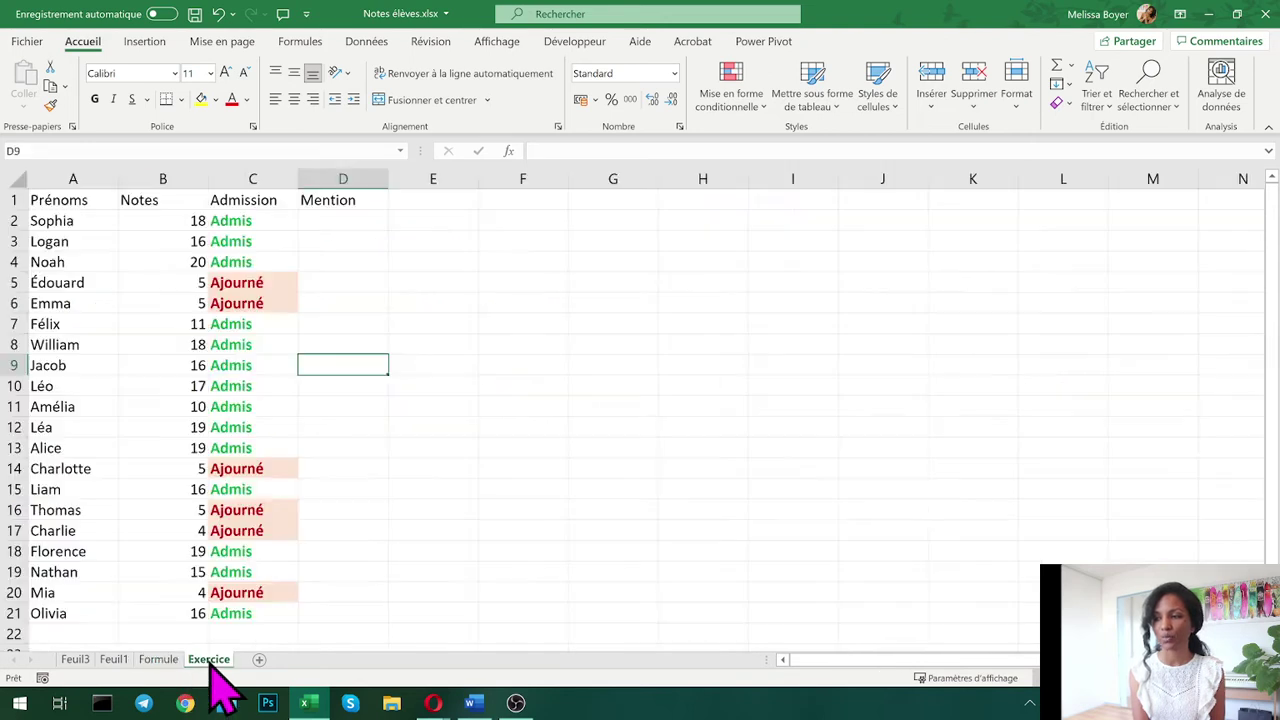
# - Begin a SI formula in D2 under Mention with the test B2>=16 and "Très bien" as the value if true
pyautogui.click(336, 222)
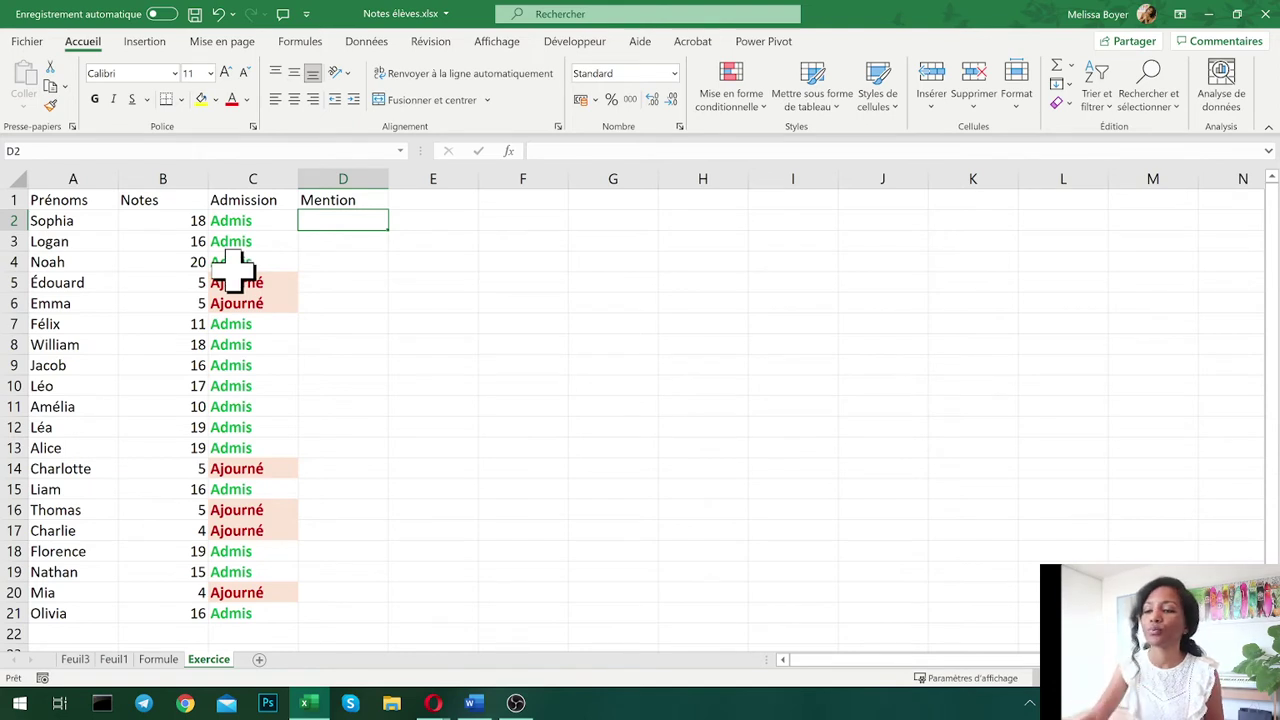
pyautogui.write('=')
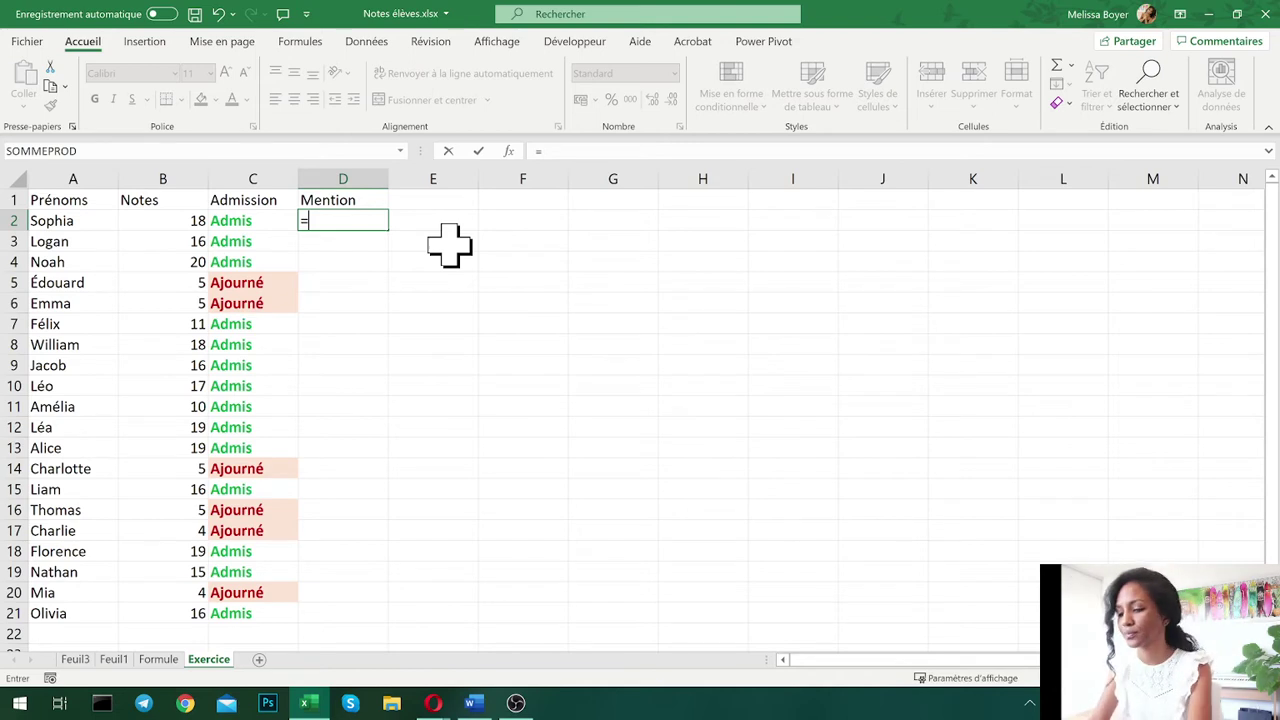
pyautogui.write('S')
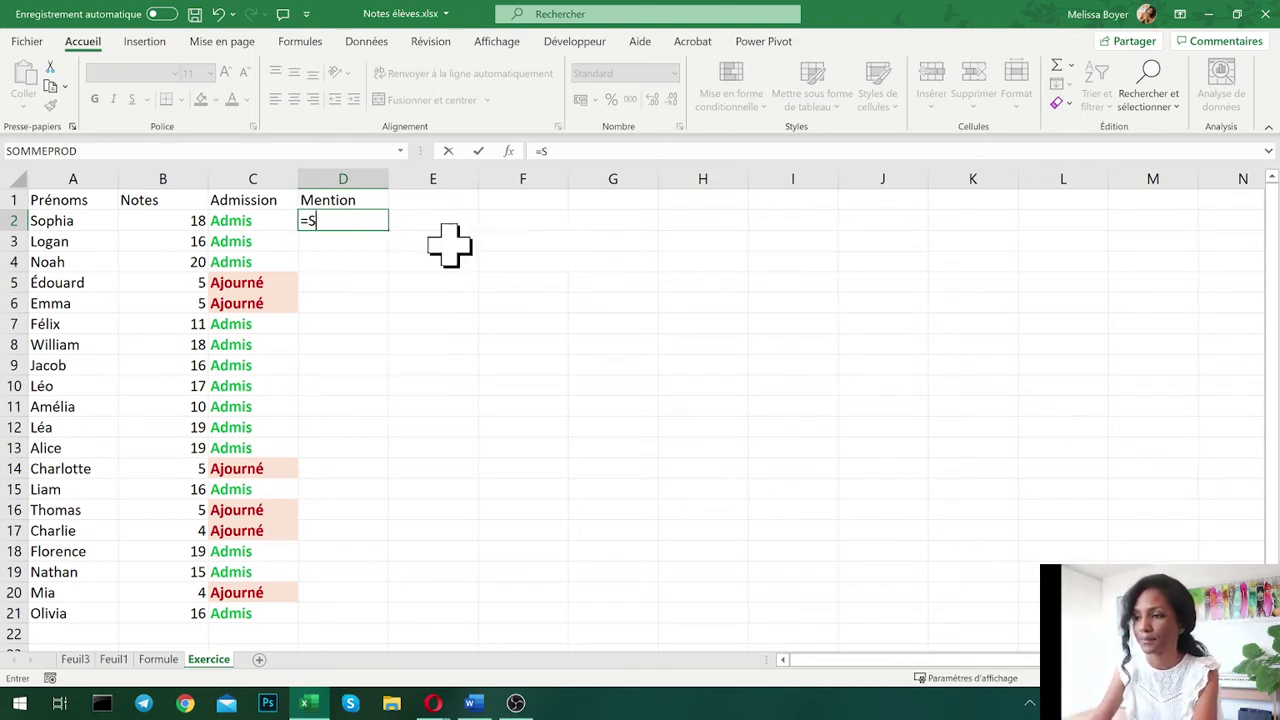
pyautogui.write('I(')
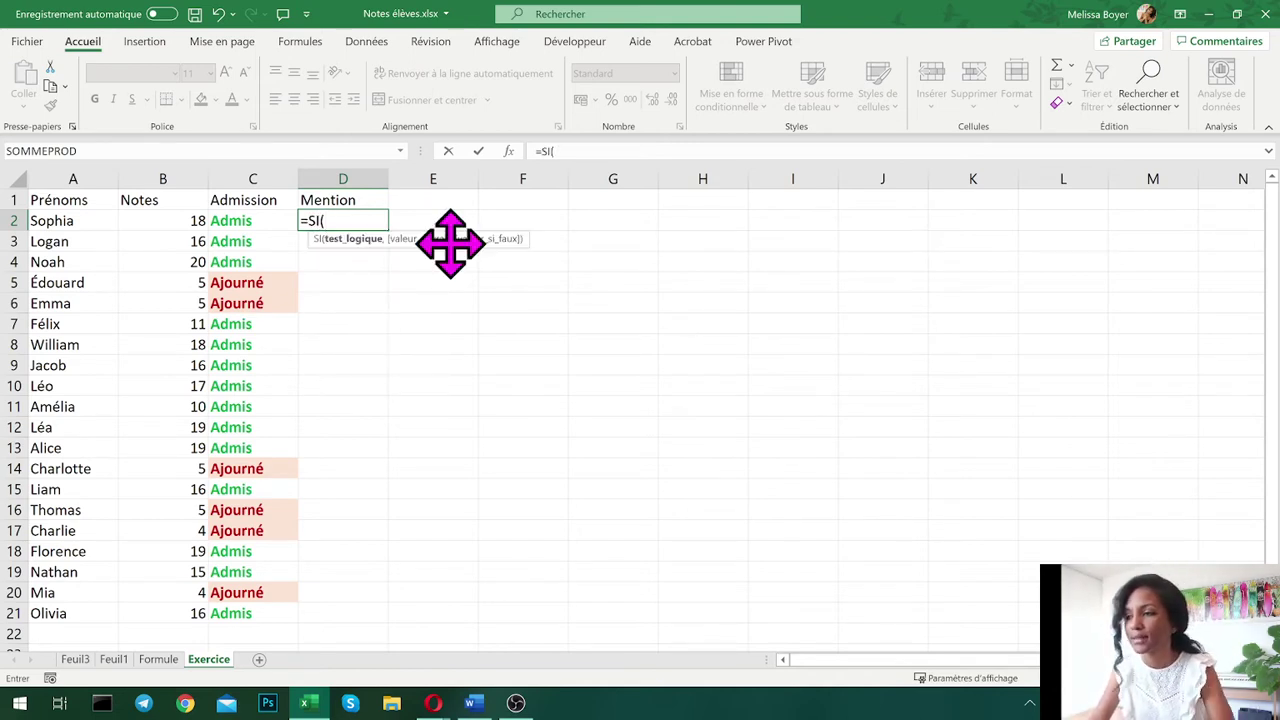
pyautogui.click(196, 226)
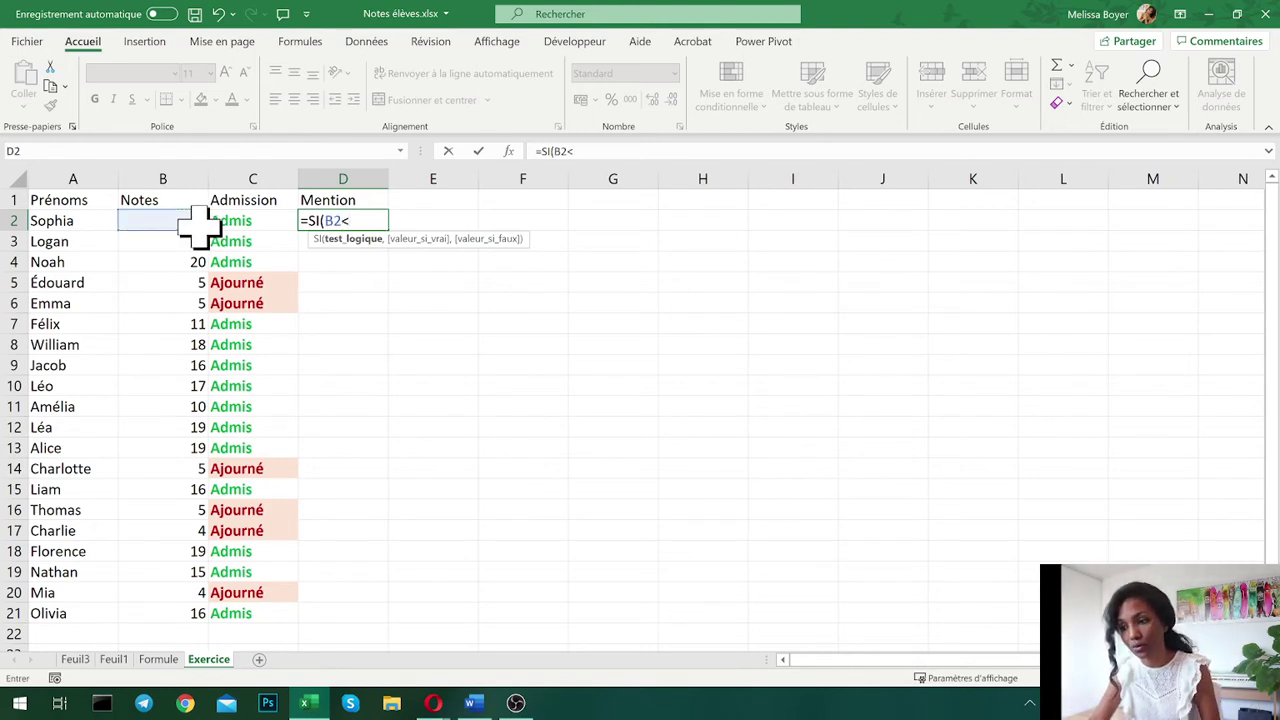
pyautogui.press('BackSpace')
pyautogui.write('>=16')
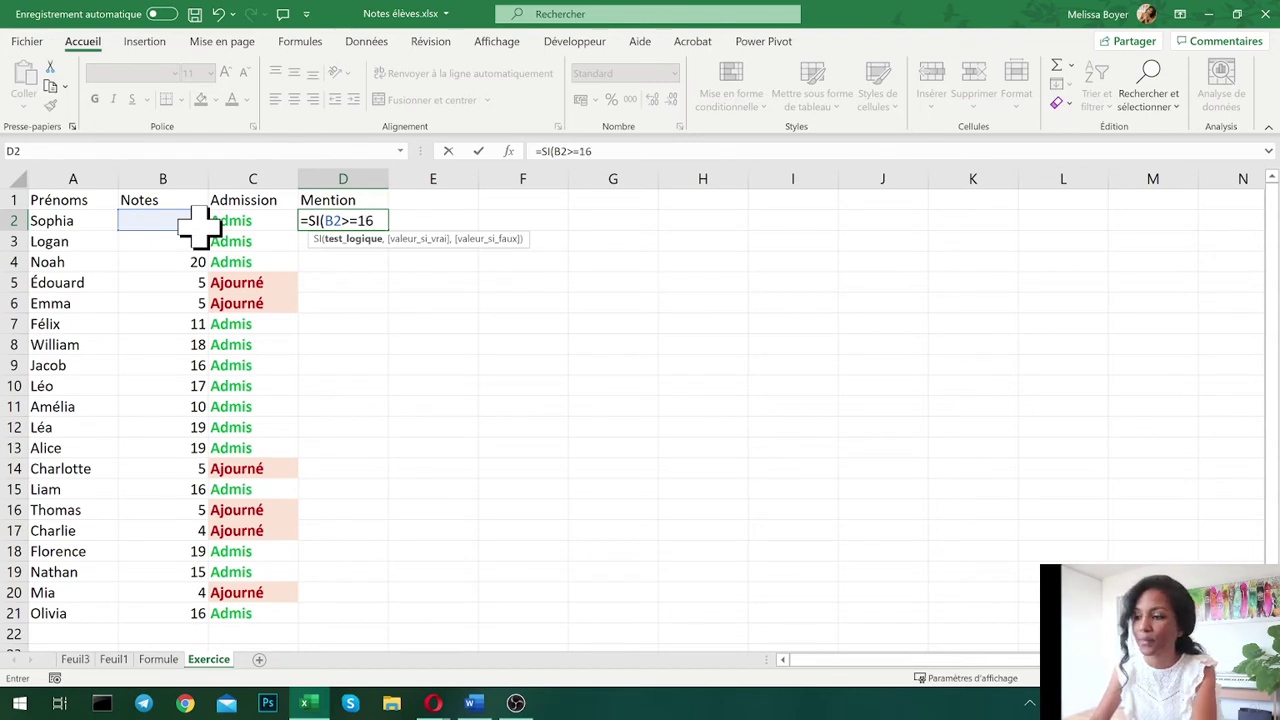
pyautogui.write('"')
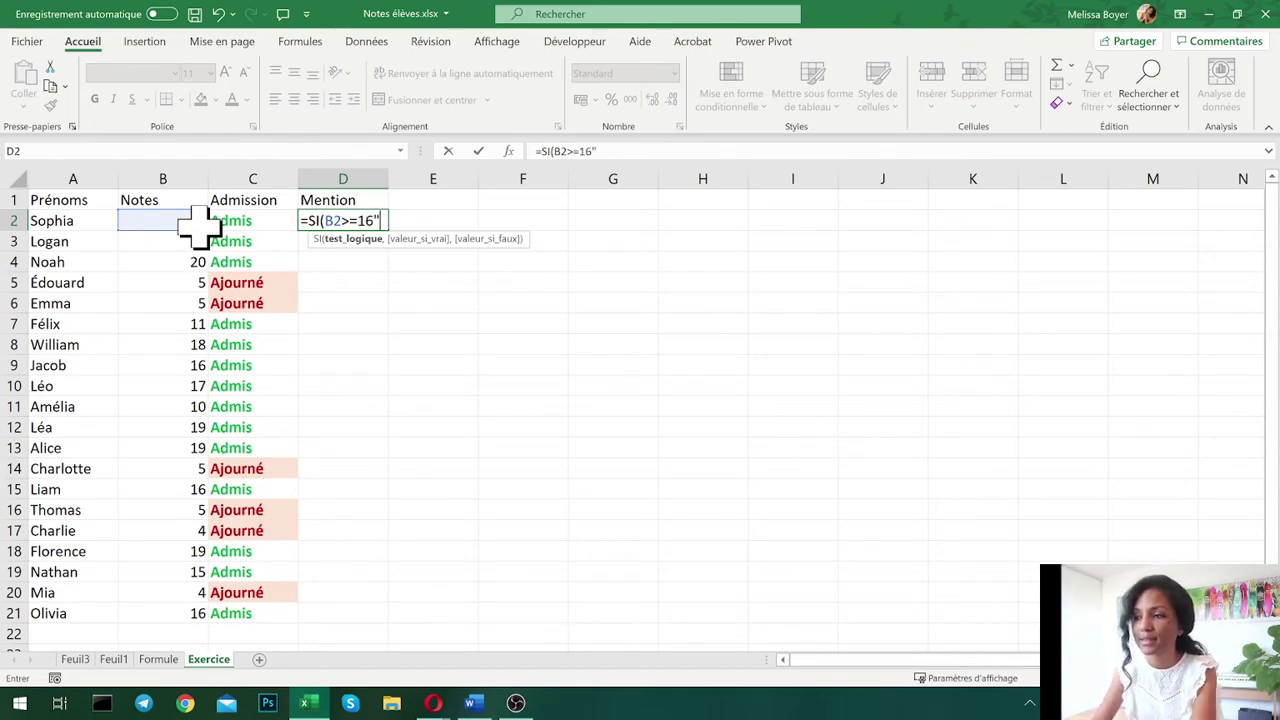
pyautogui.press('BackSpace')
pyautogui.write(',')
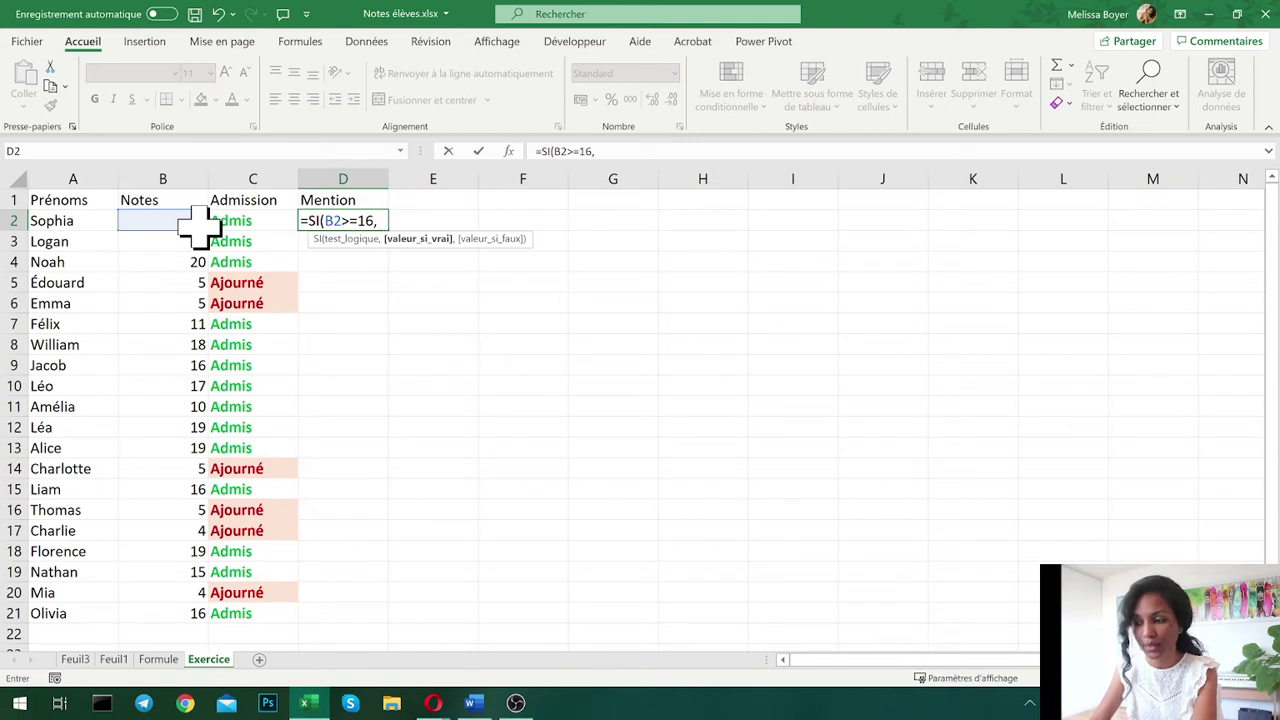
pyautogui.write('"Trè')
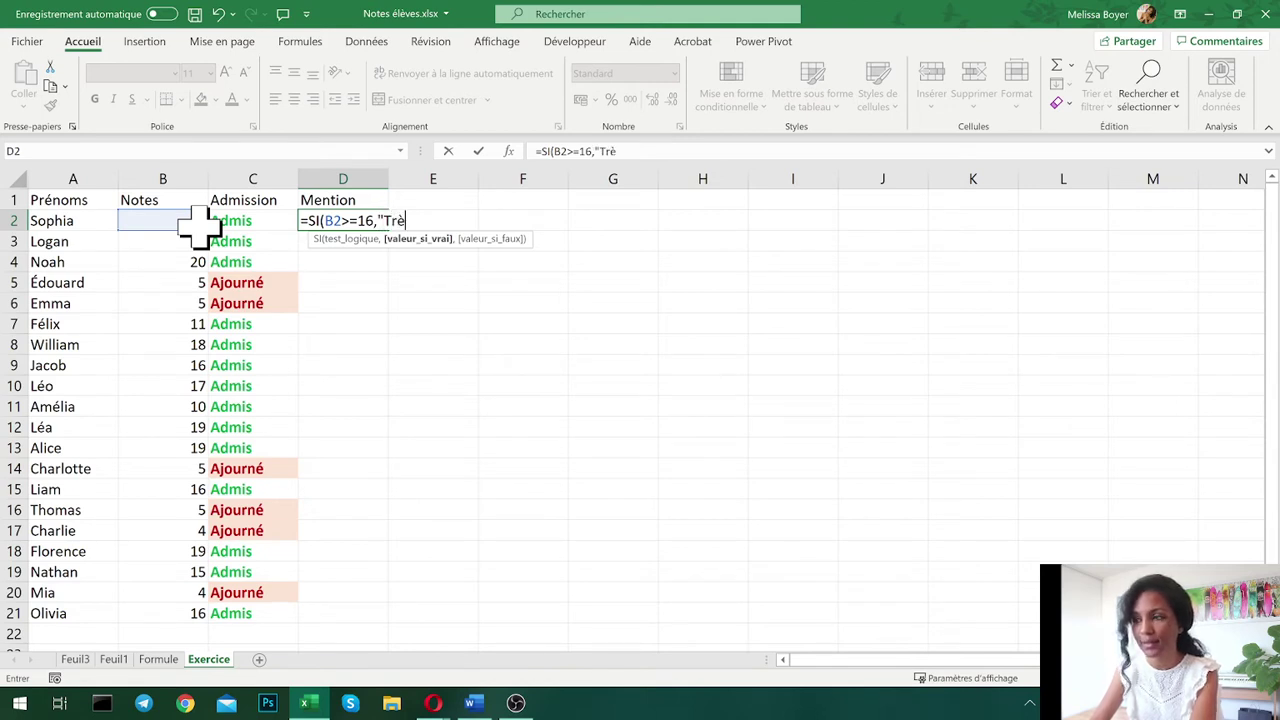
pyautogui.write('s bien",')
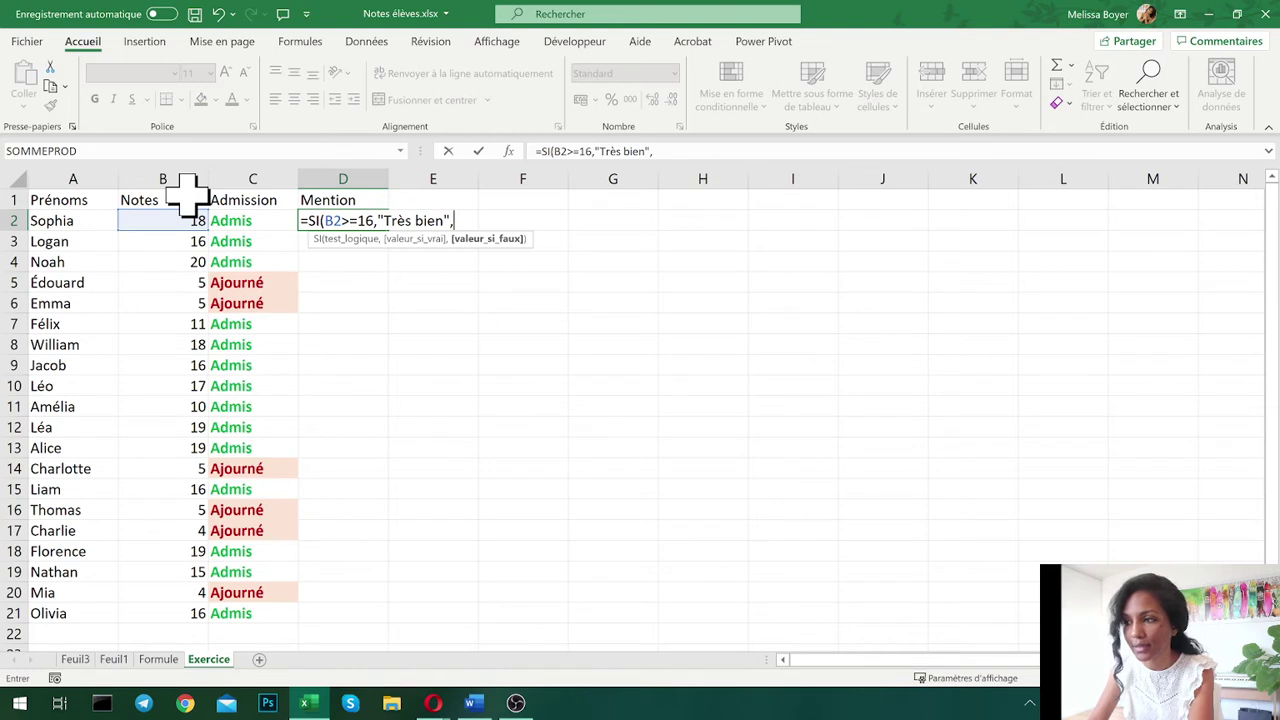
# - Nest a second SI in the D2 formula as the value if false, testing B2>=14 and giving "Bien" if true
pyautogui.write('Si')
pyautogui.press('BackSpace')
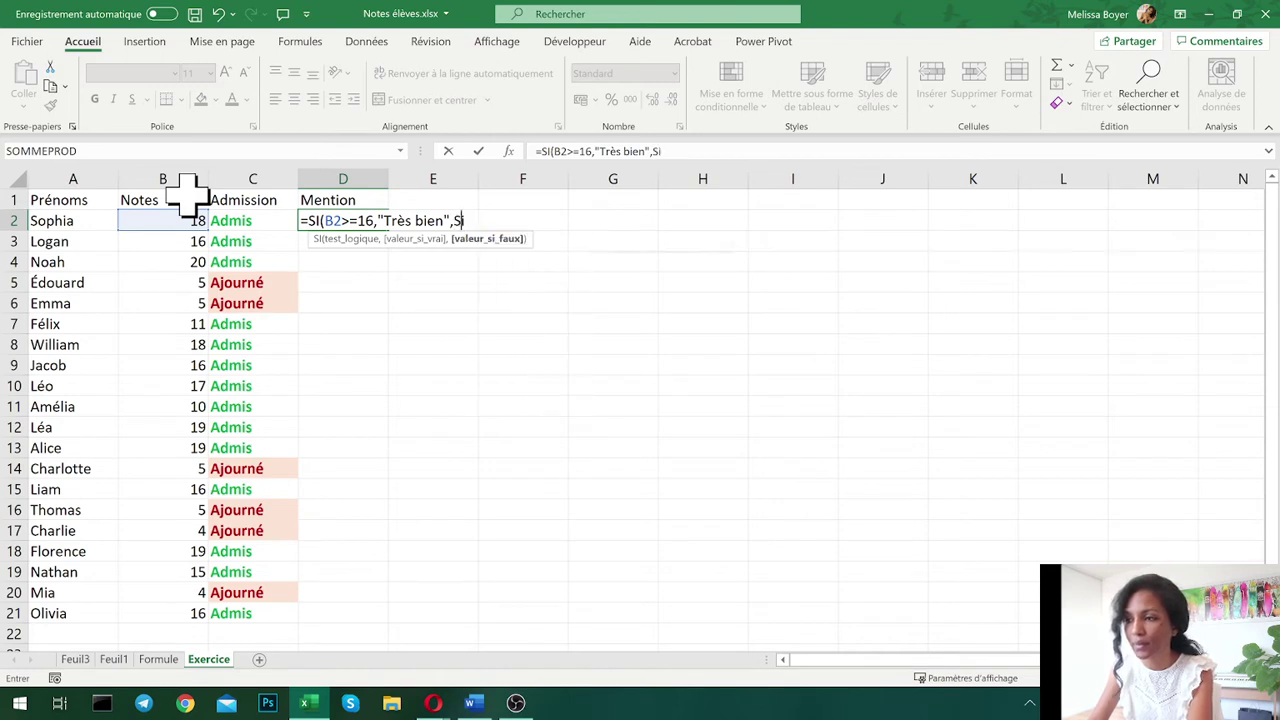
pyautogui.write('I')
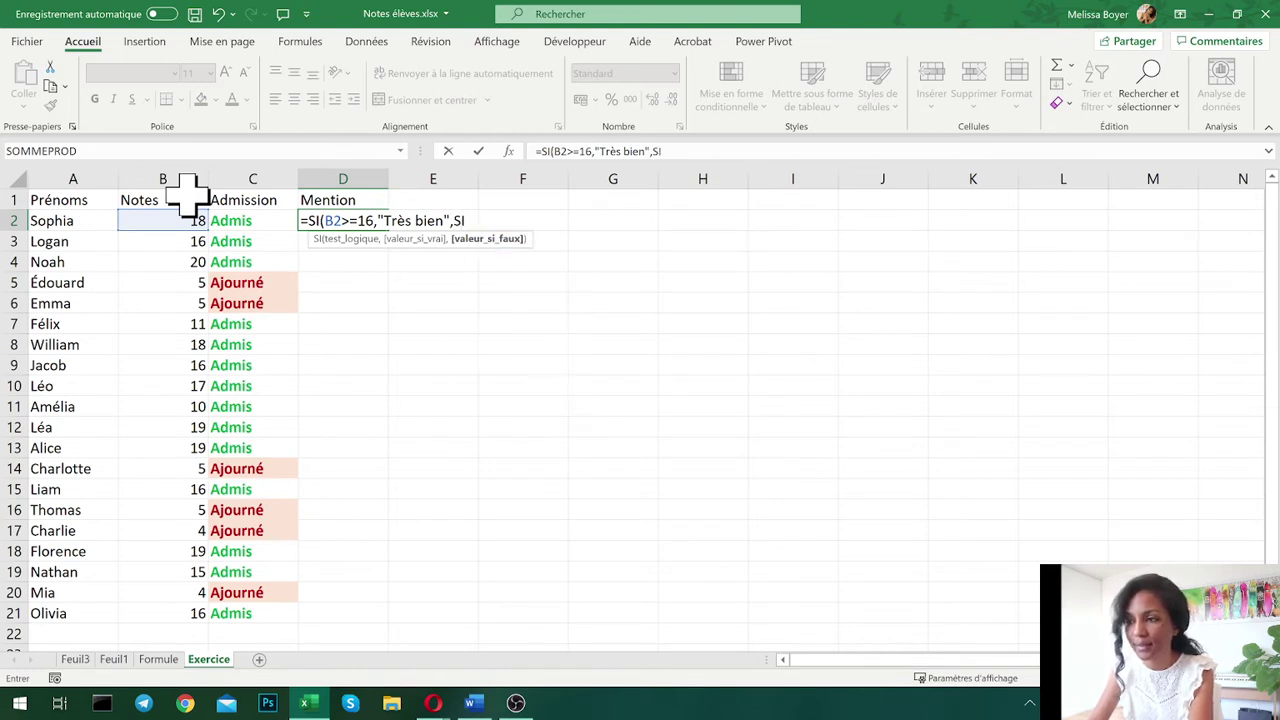
pyautogui.write('(')
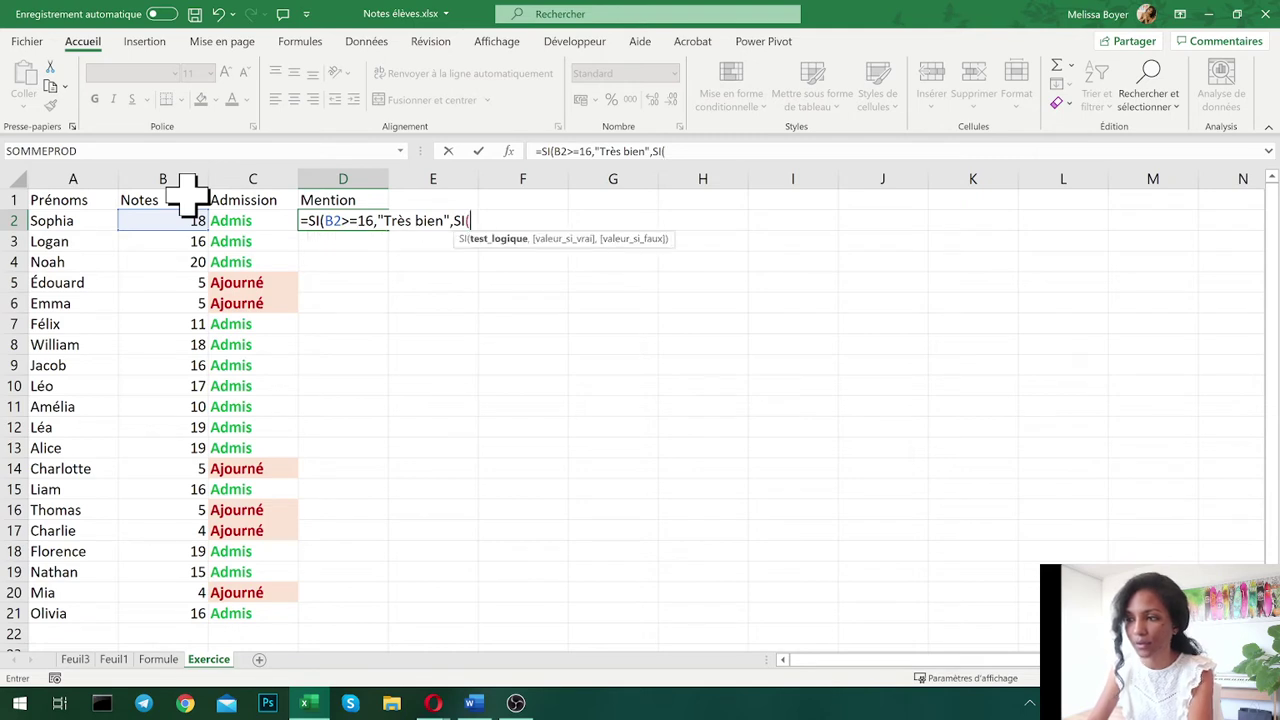
pyautogui.click(180, 219)
pyautogui.write('<')
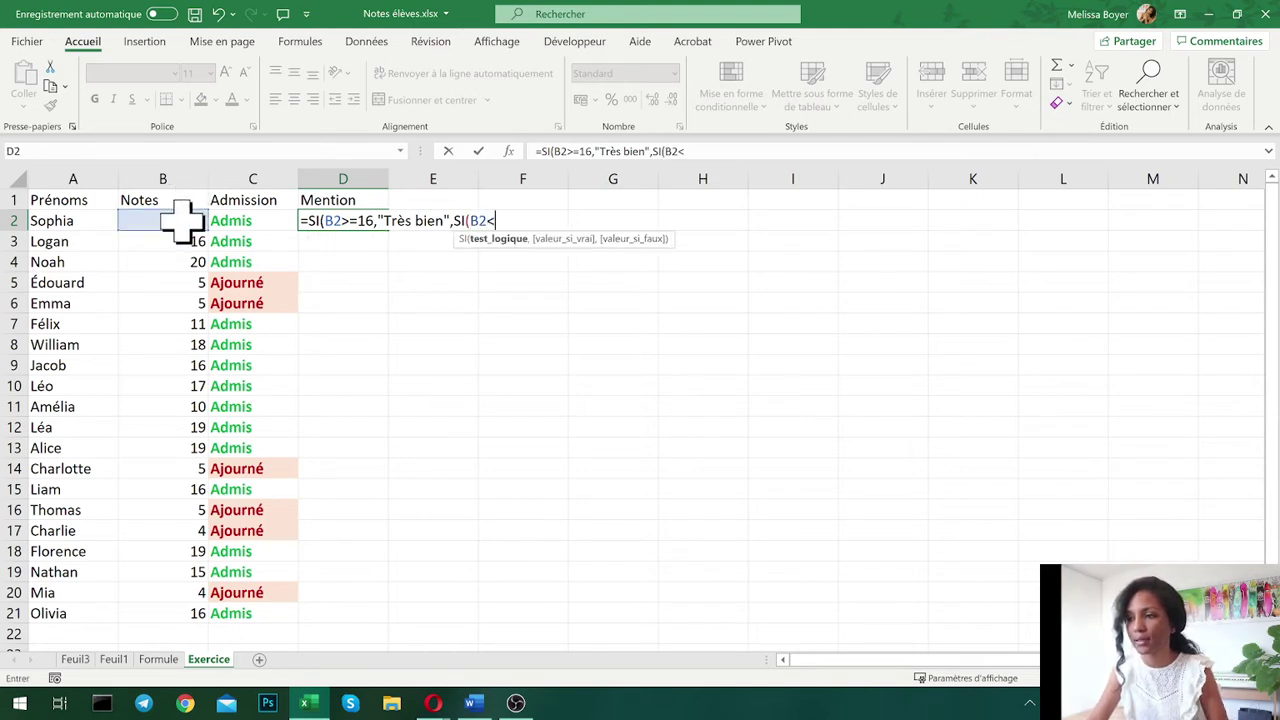
pyautogui.press('BackSpace')
pyautogui.write('>=')
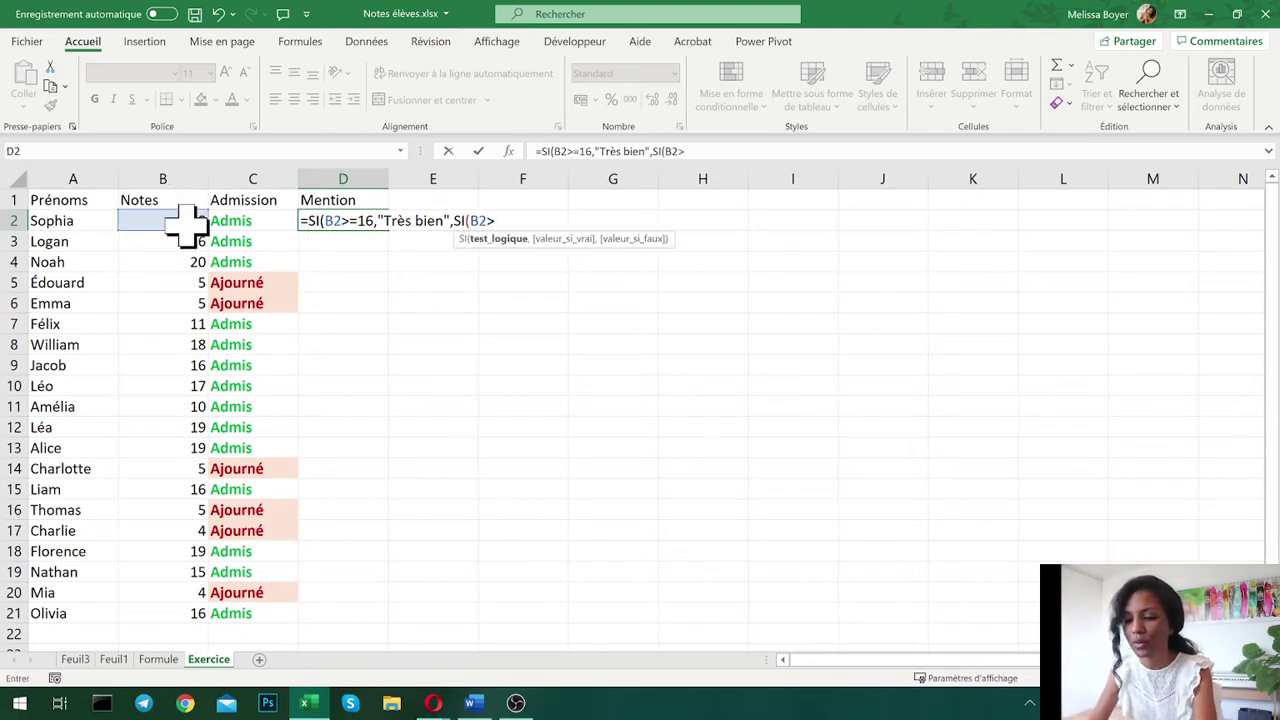
pyautogui.write('14,"')
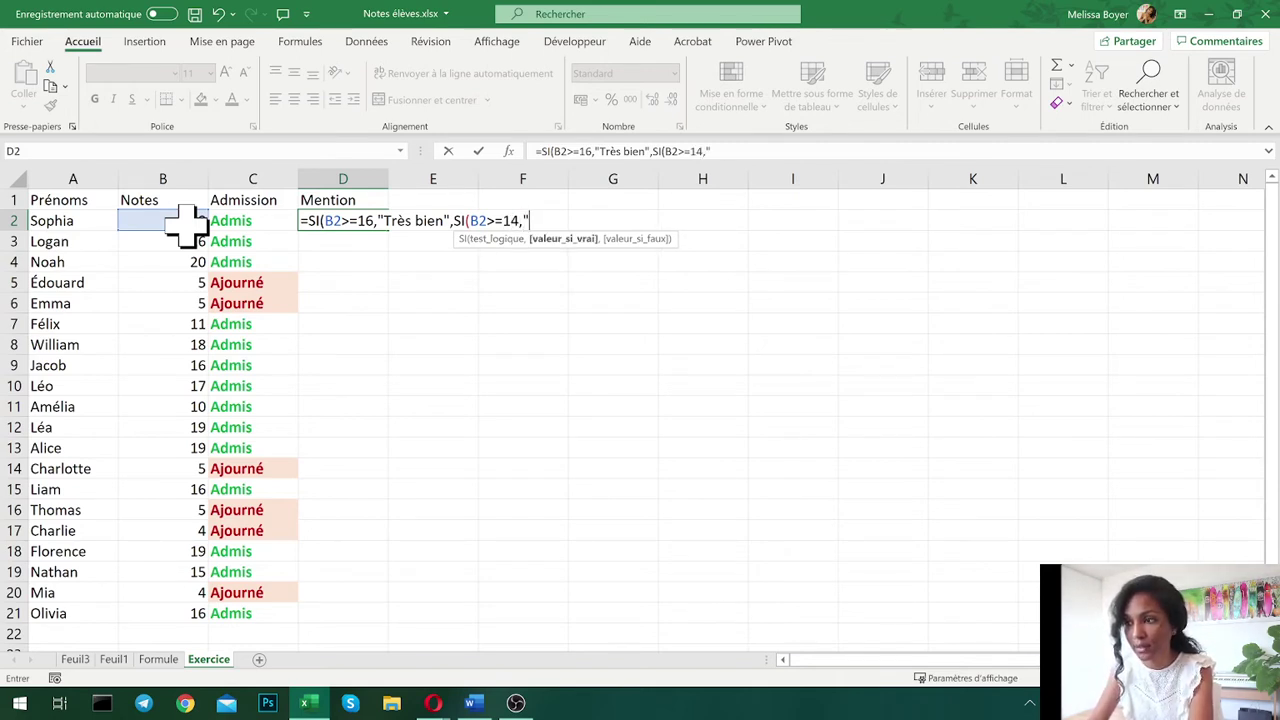
pyautogui.write('Bien"')
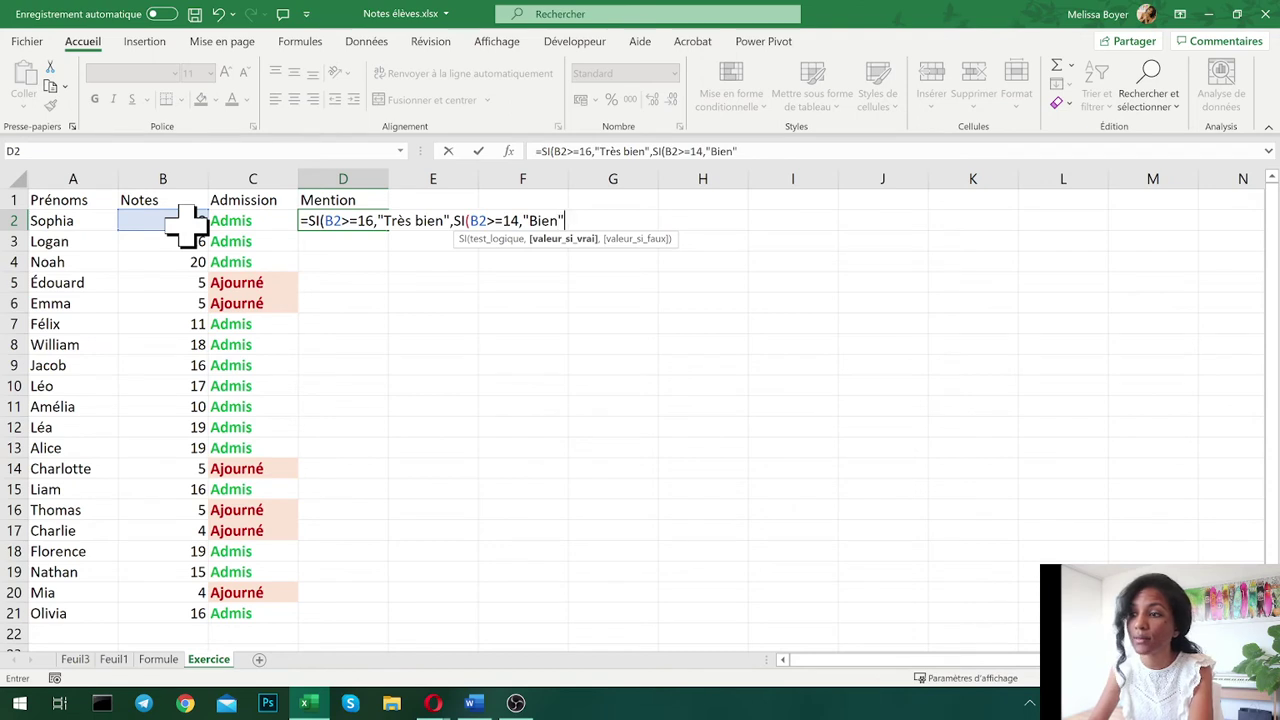
pyautogui.write(',')
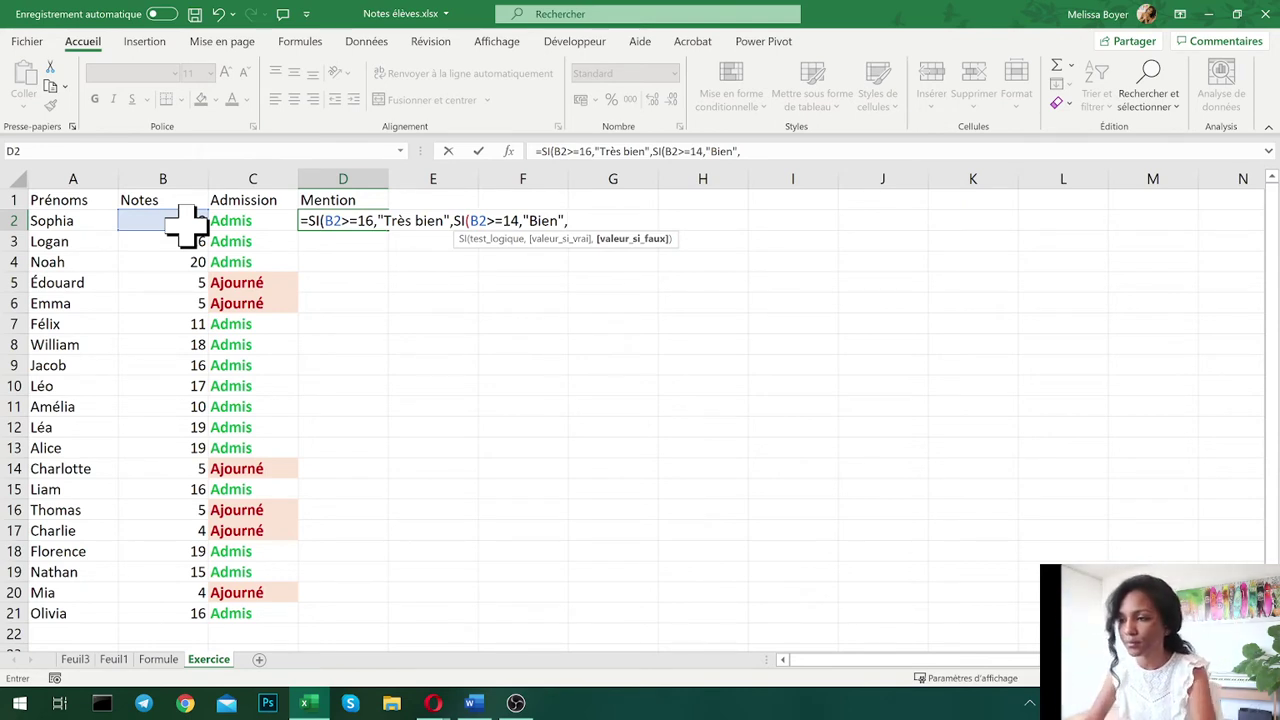
# - Nest a third SI in the D2 formula, testing B2>=12 and giving "Assez Bien" if true
pyautogui.click(187, 226)
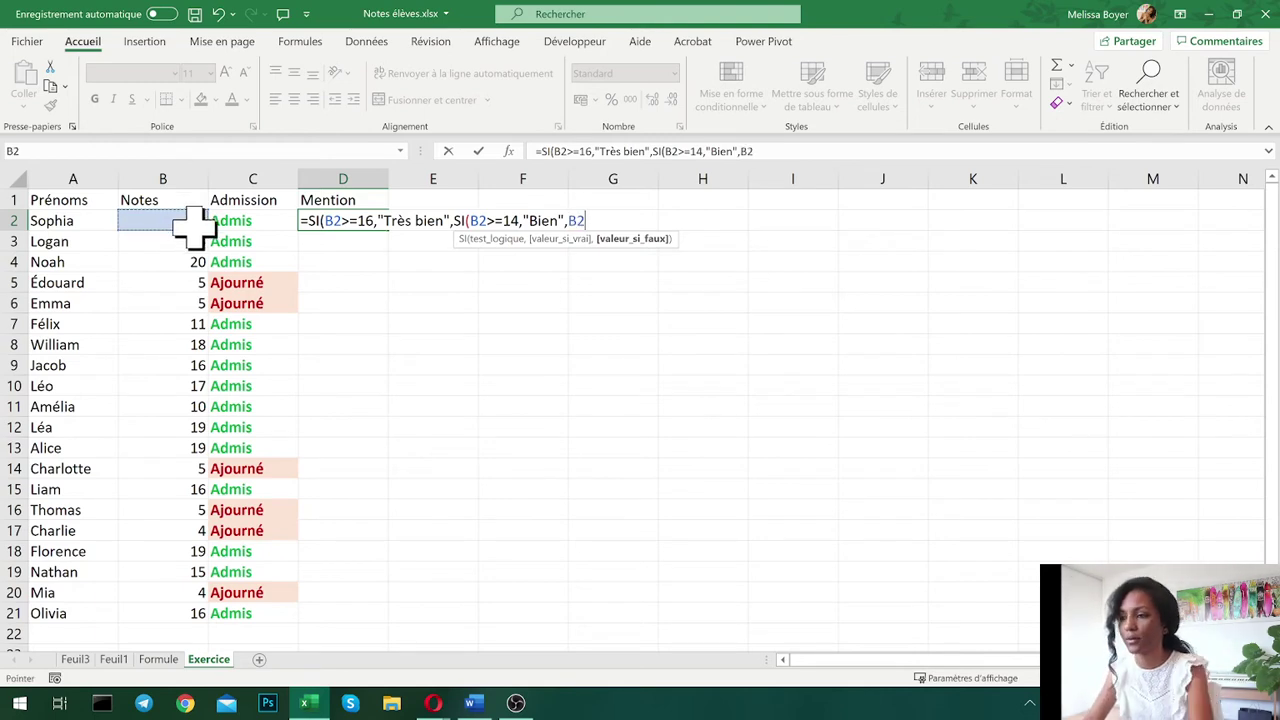
pyautogui.press('BackSpace')
pyautogui.press('BackSpace')
pyautogui.write('SI(')
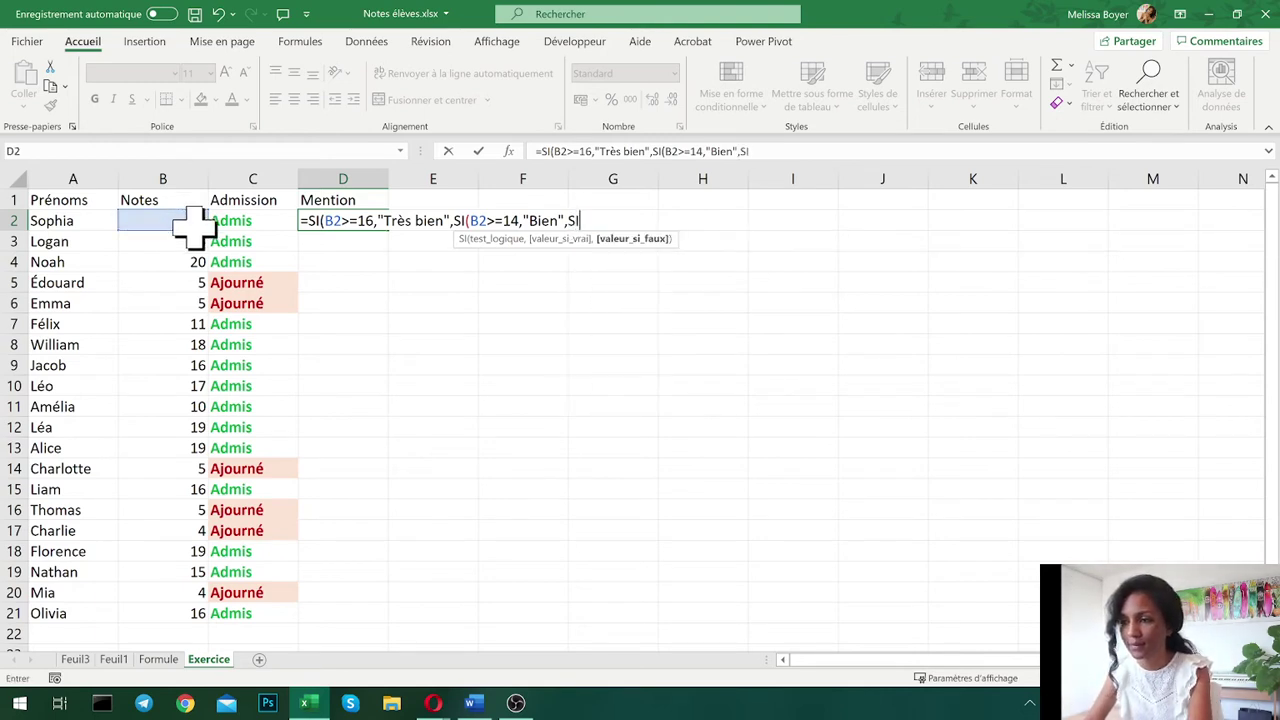
pyautogui.click(188, 222)
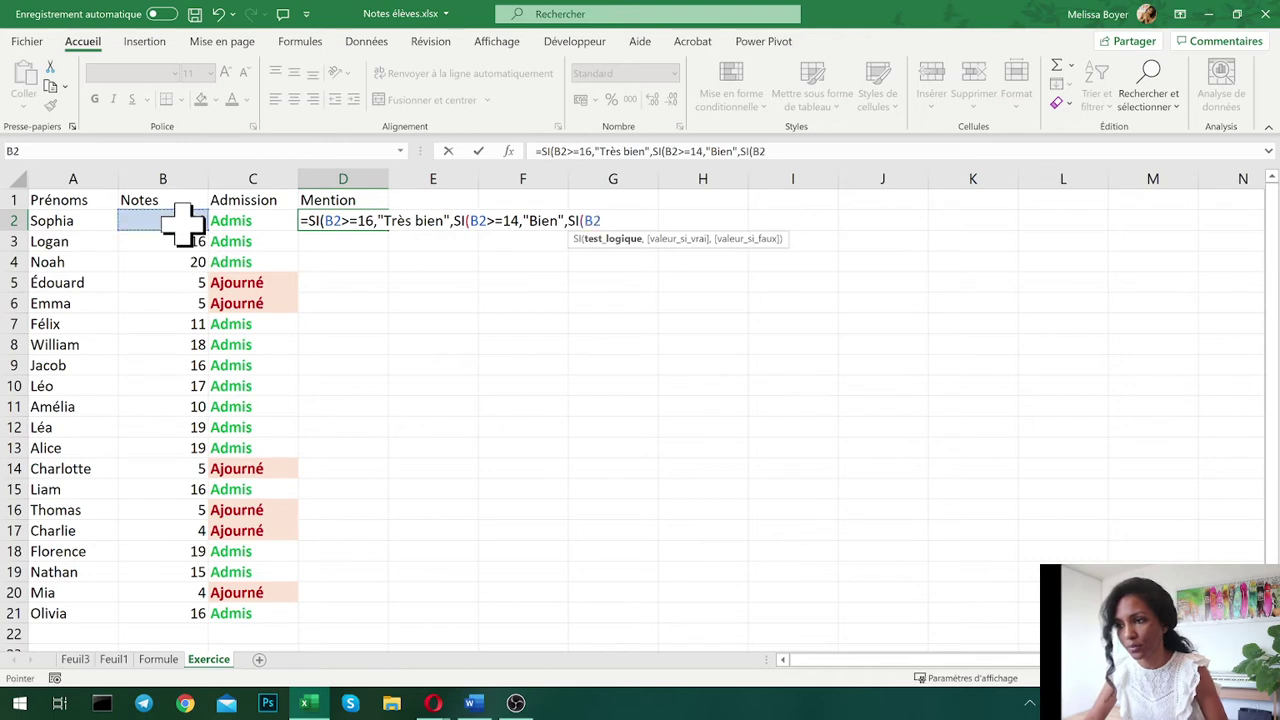
pyautogui.write('>')
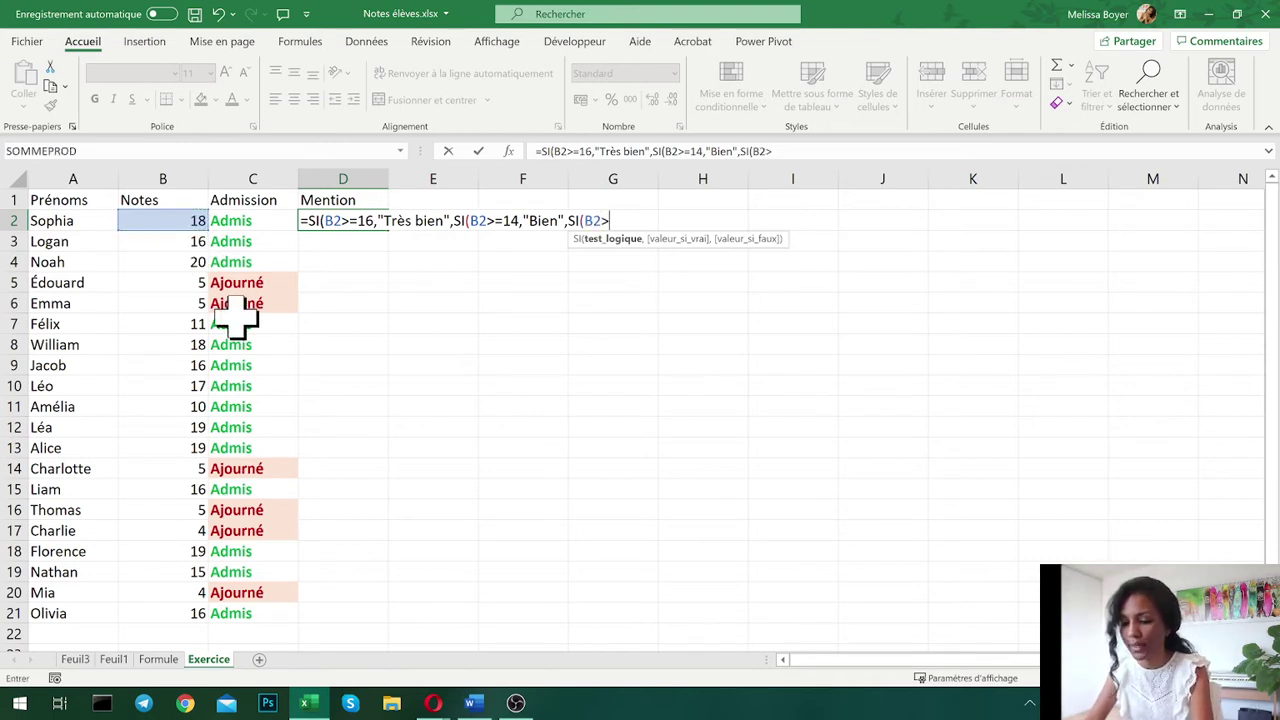
pyautogui.write('=12')
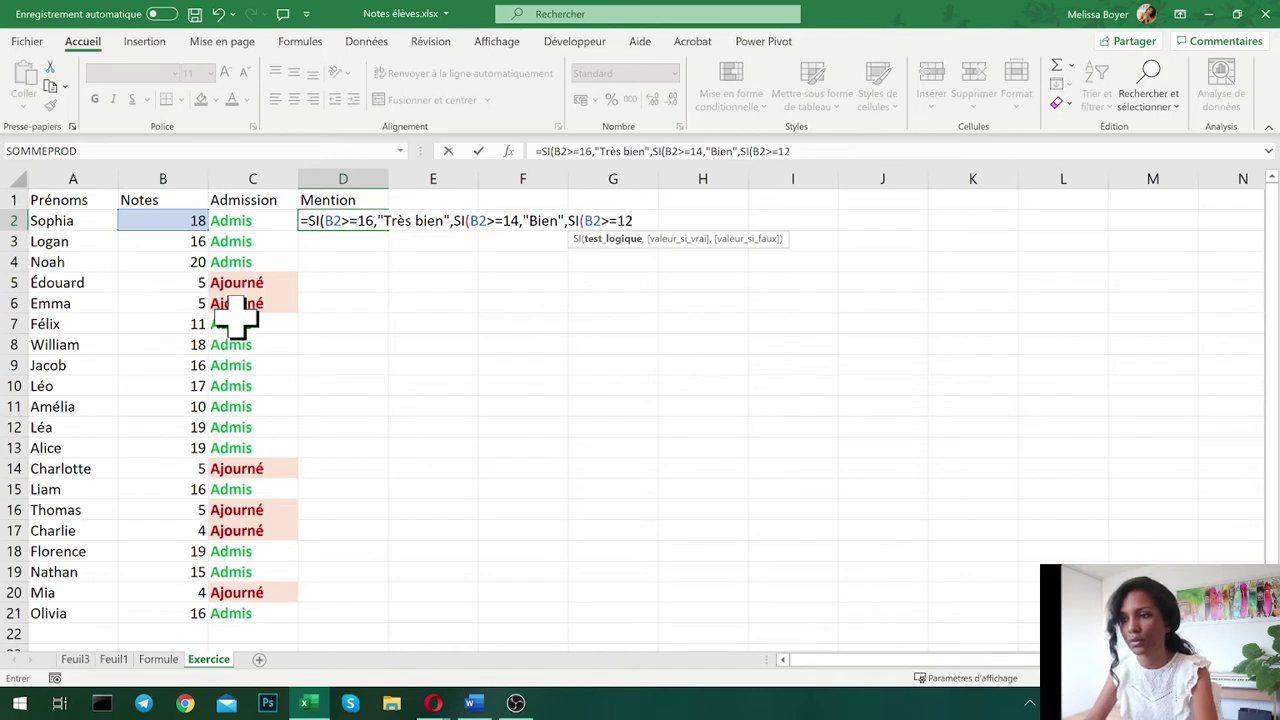
pyautogui.write(',"B')
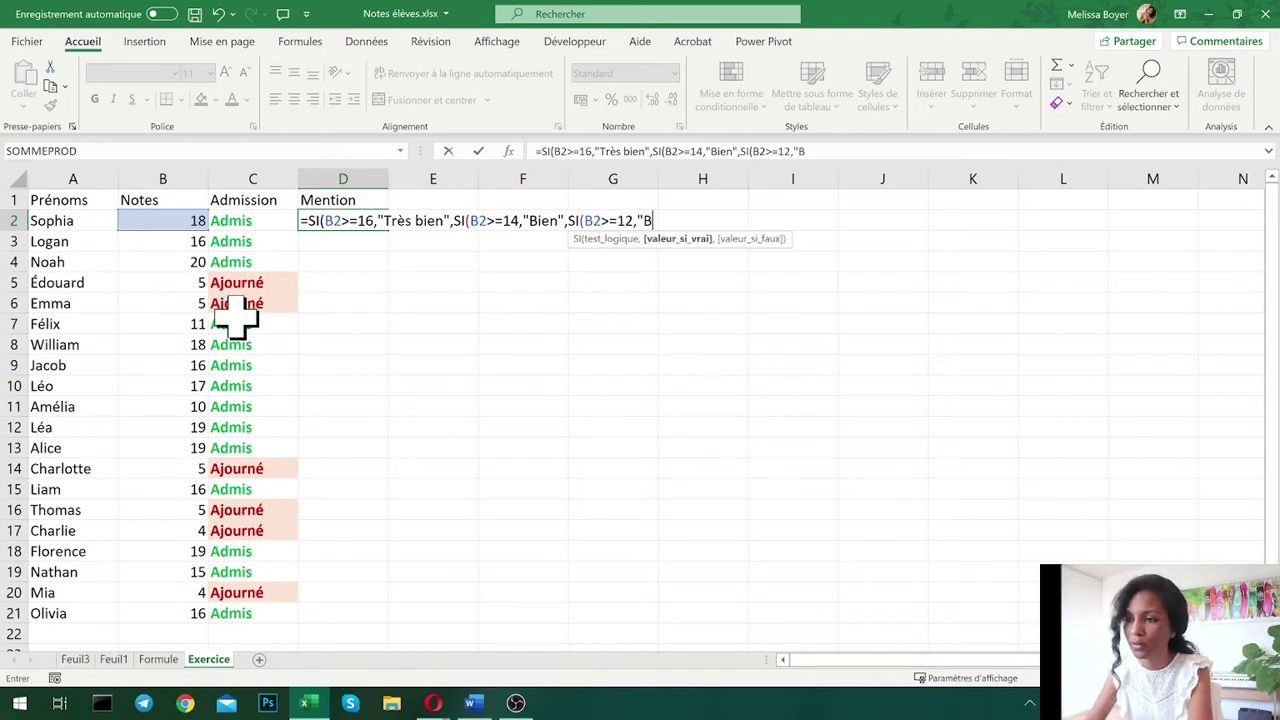
pyautogui.write('ien')
pyautogui.press('BackSpace')
pyautogui.press('BackSpace')
pyautogui.press('BackSpace')
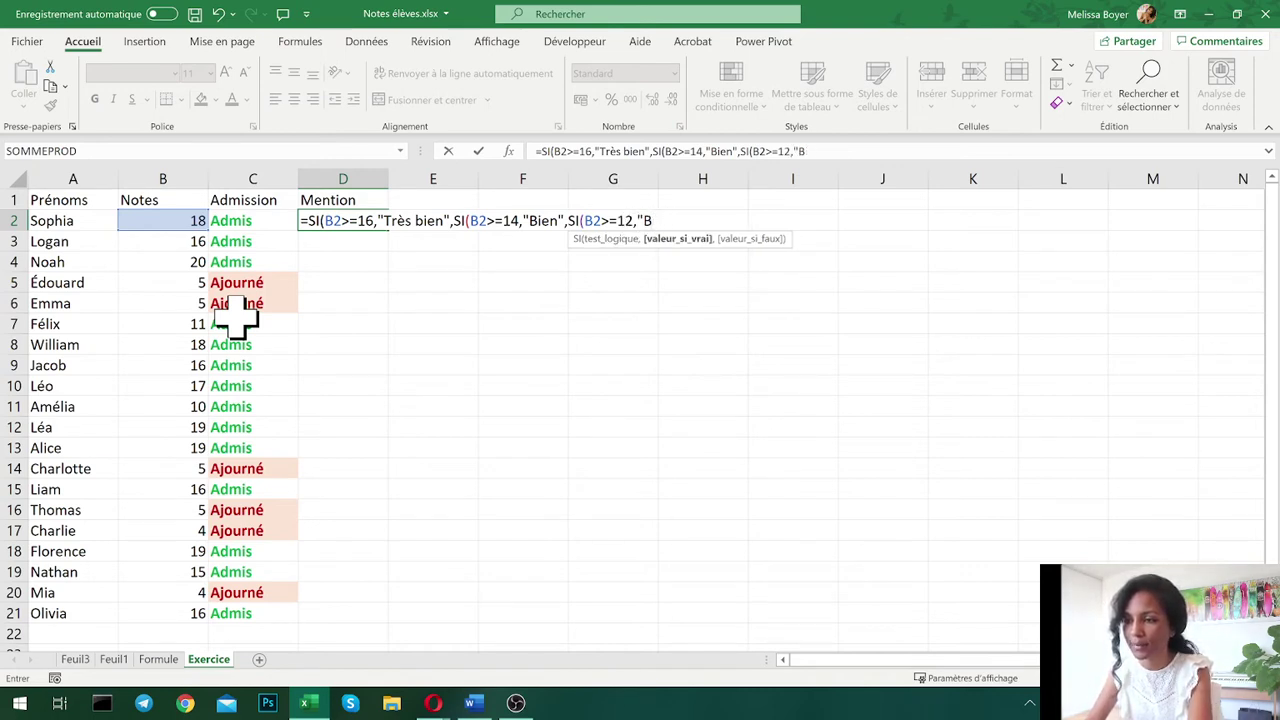
pyautogui.press('BackSpace')
pyautogui.write('Assez')
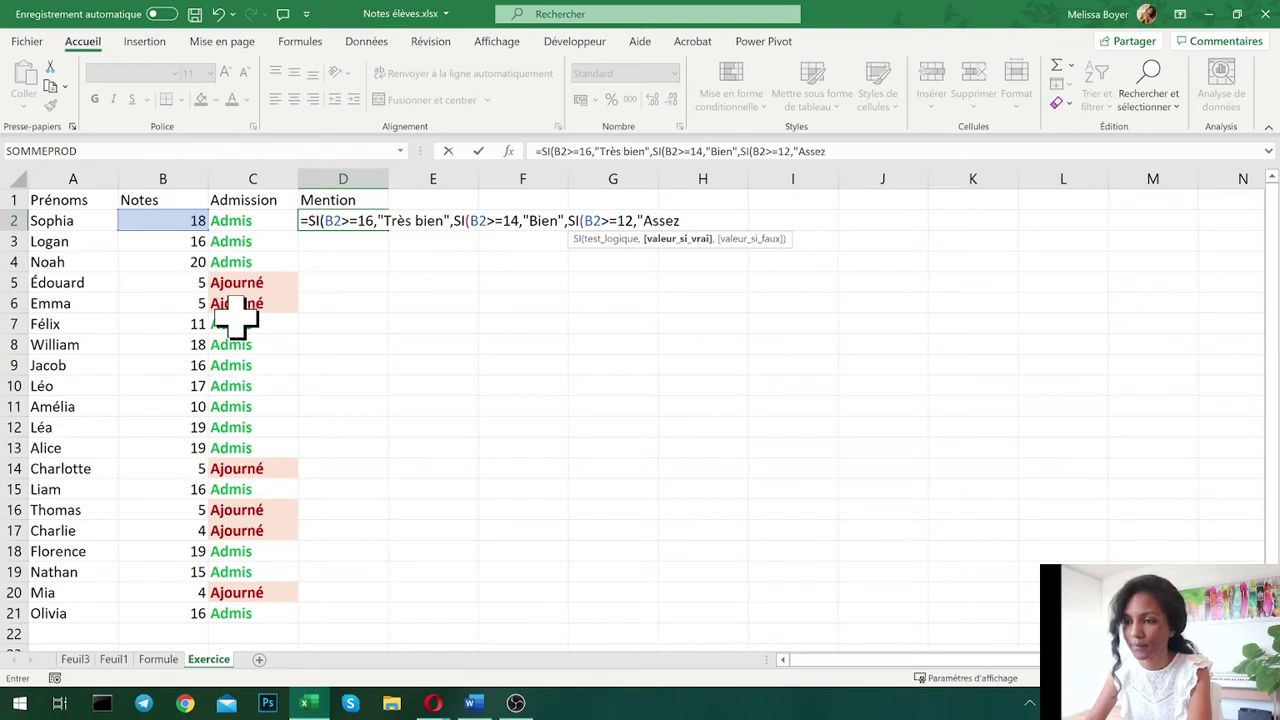
pyautogui.write(' Bien",')
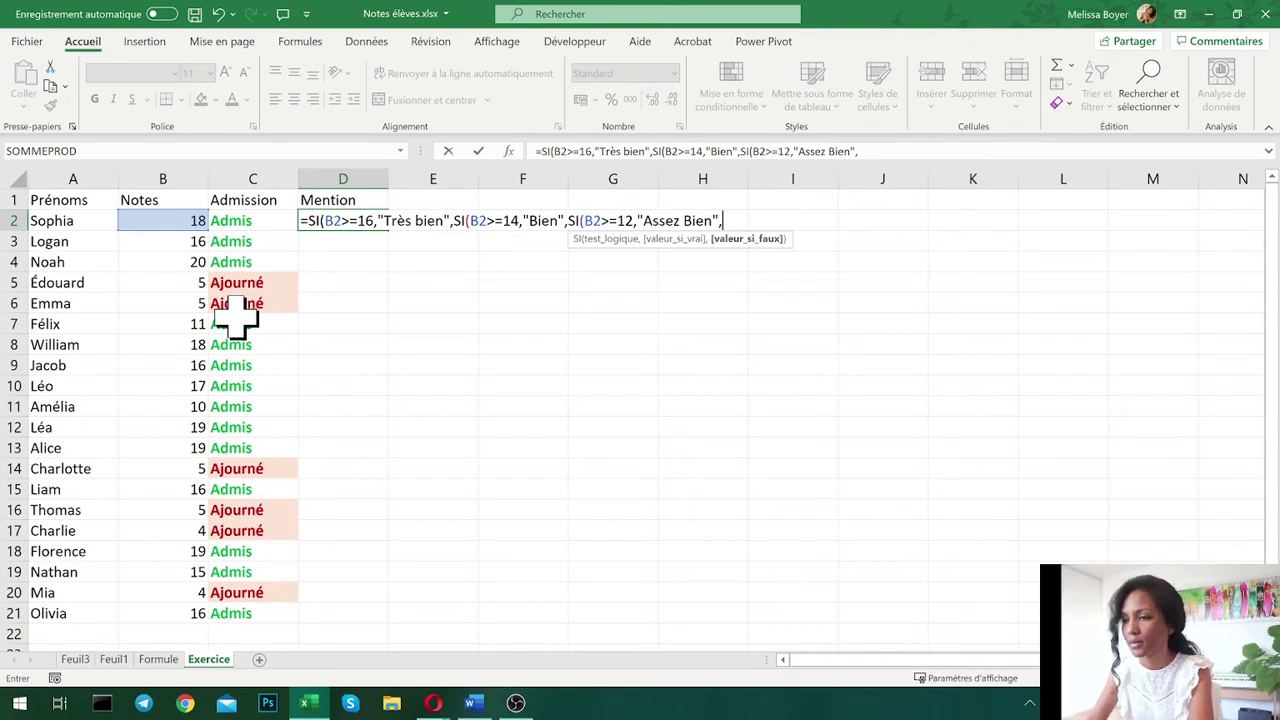
# - Nest a fourth, closed SI in the D2 formula, testing B2>=10 and giving "Passable" if true and "Ajourné" if false
pyautogui.write('SI(')
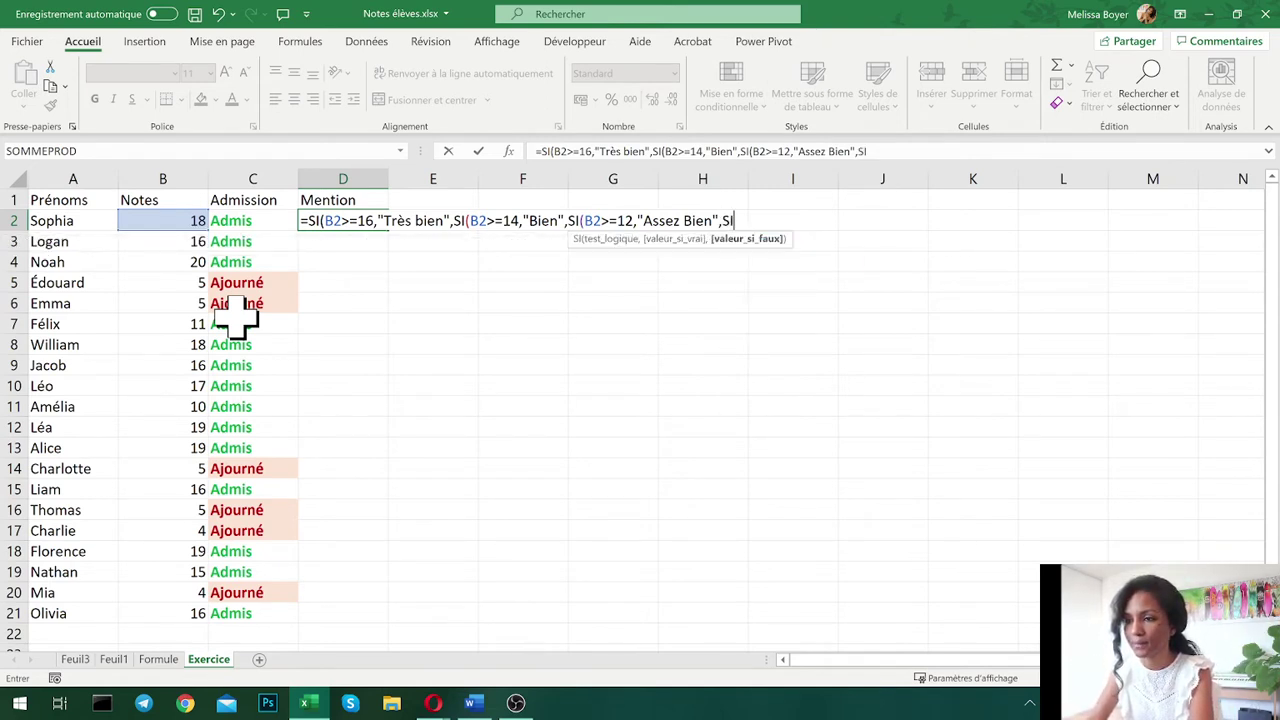
pyautogui.write('B2')
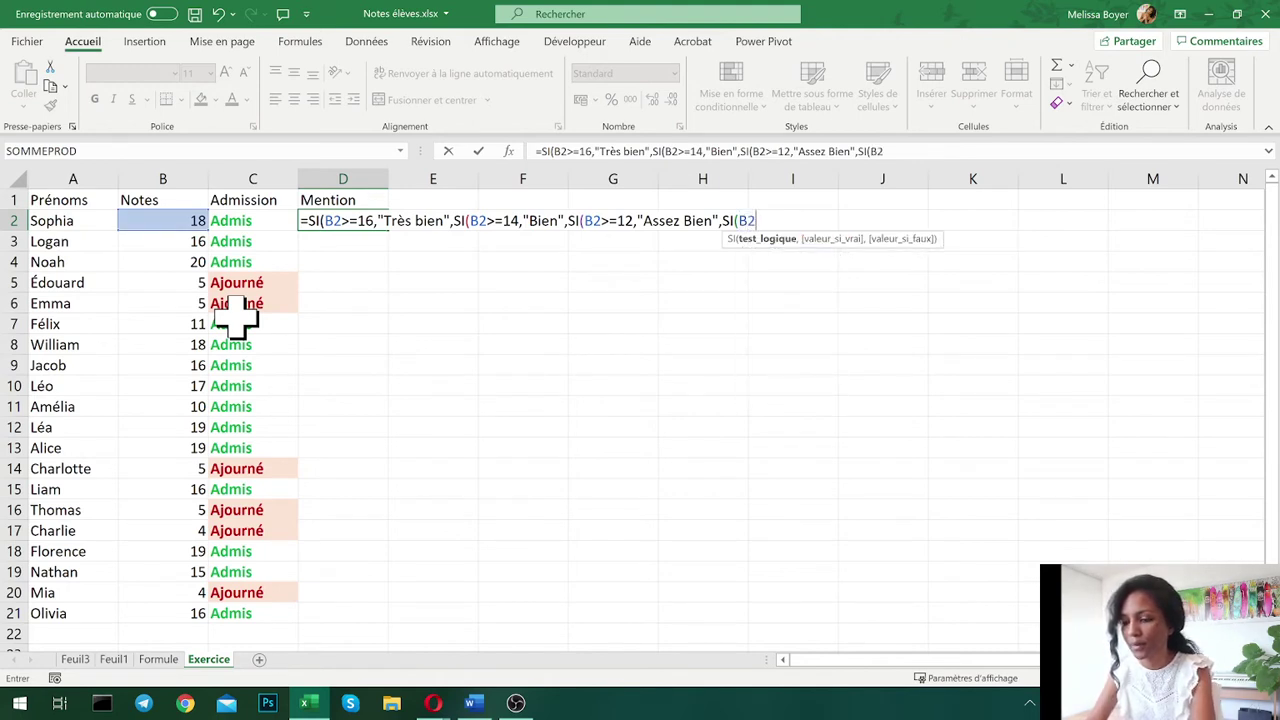
pyautogui.write('>')
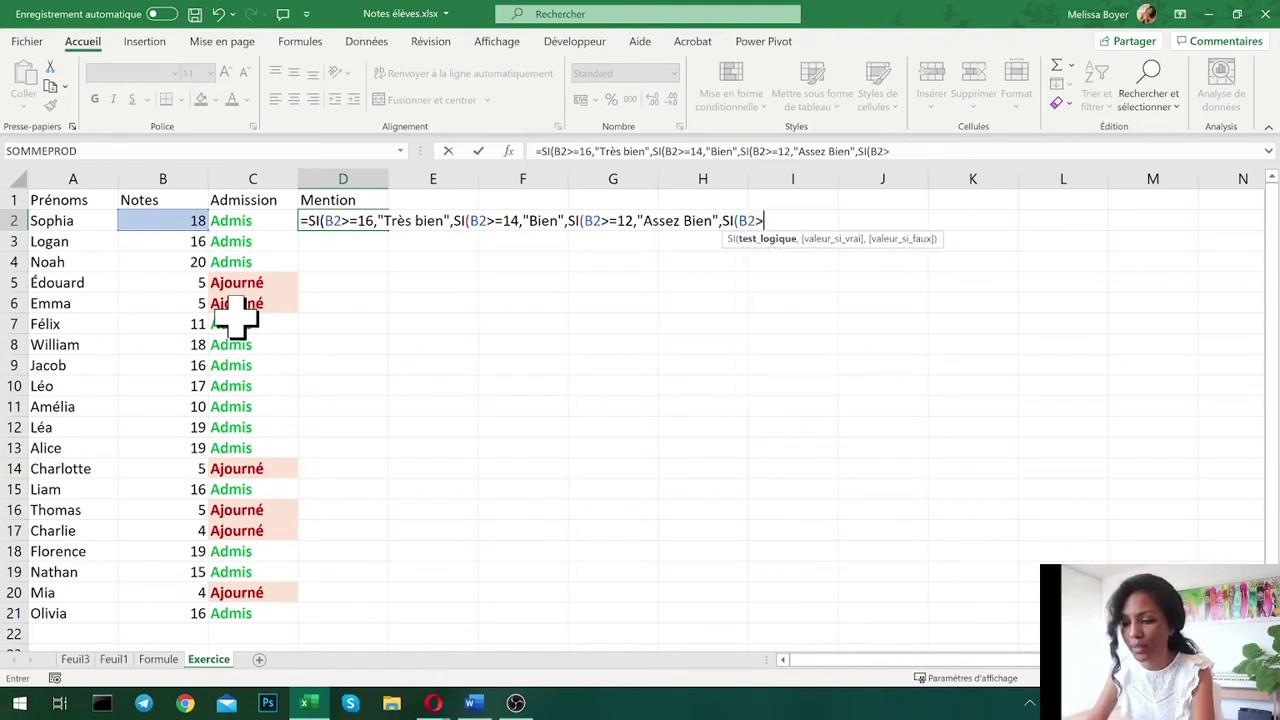
pyautogui.write('=10,')
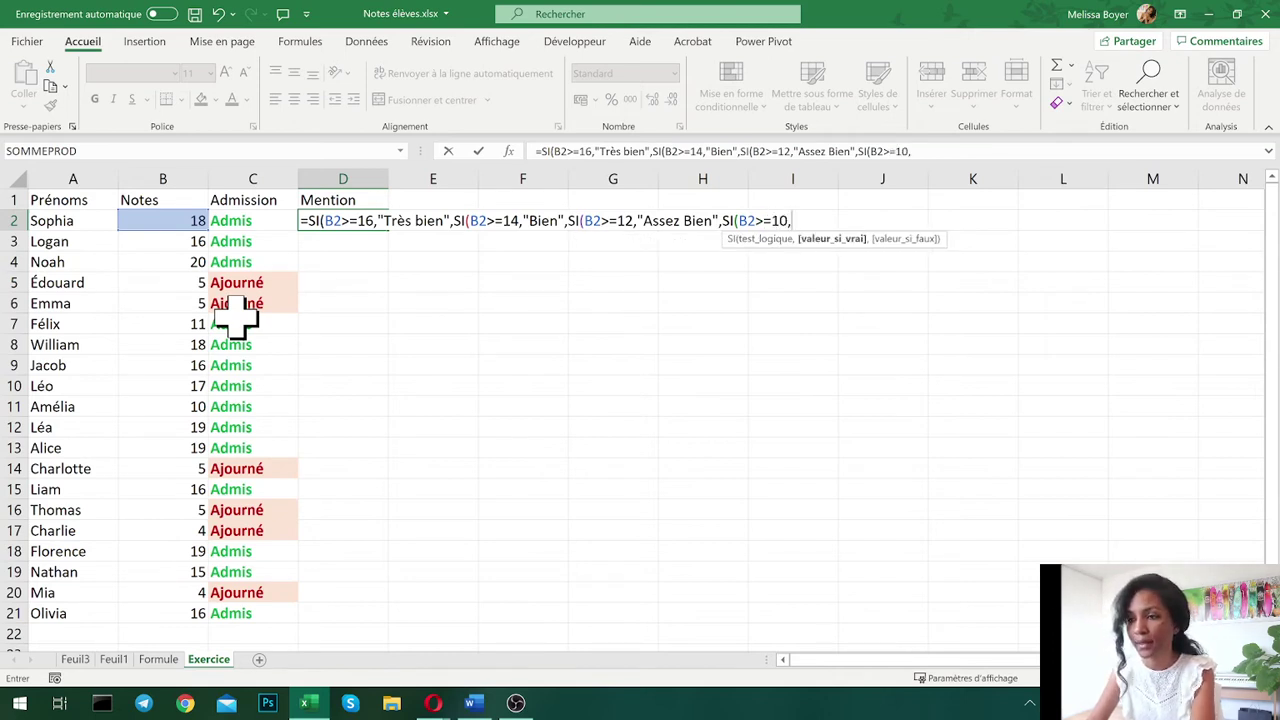
pyautogui.write('"P')
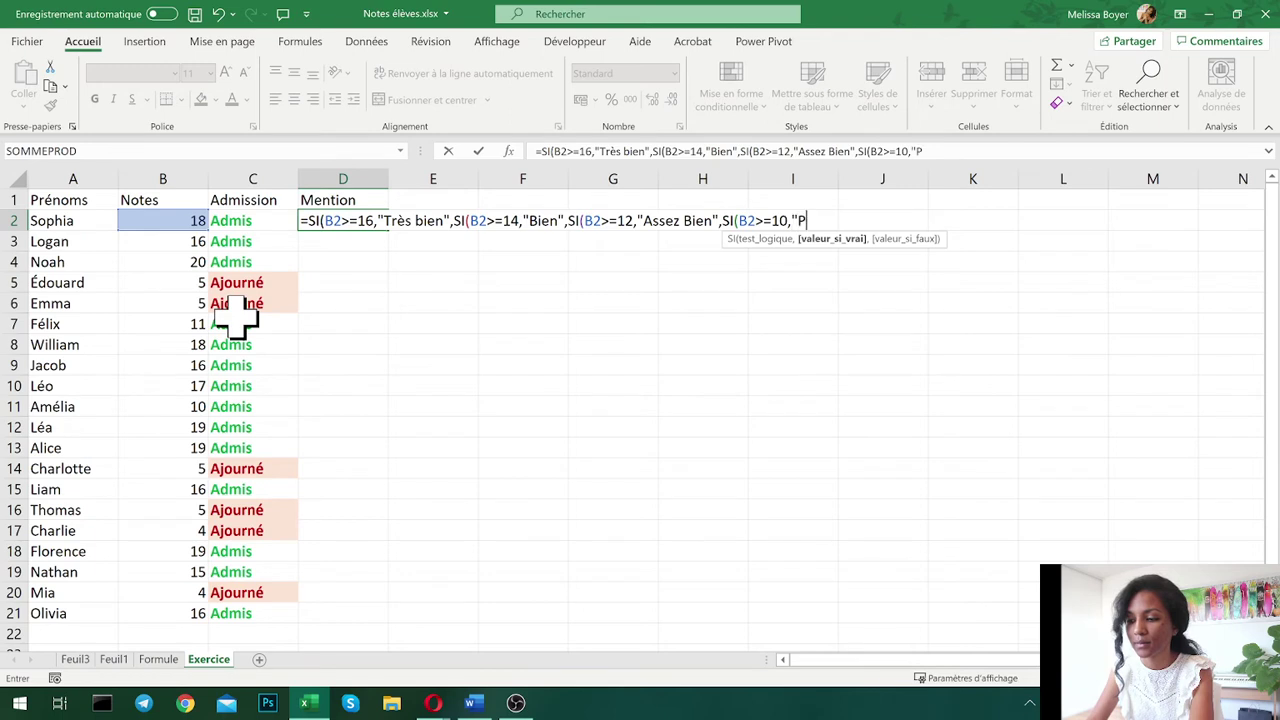
pyautogui.write('assable",')
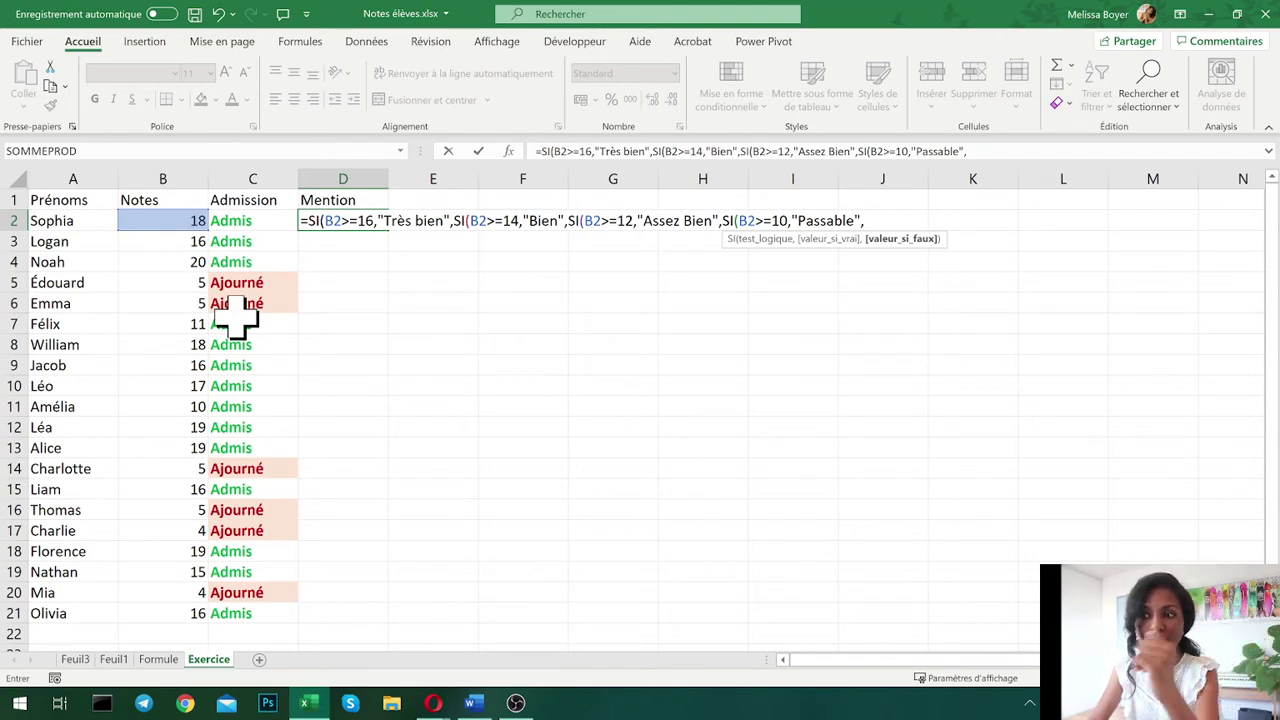
pyautogui.write('"')
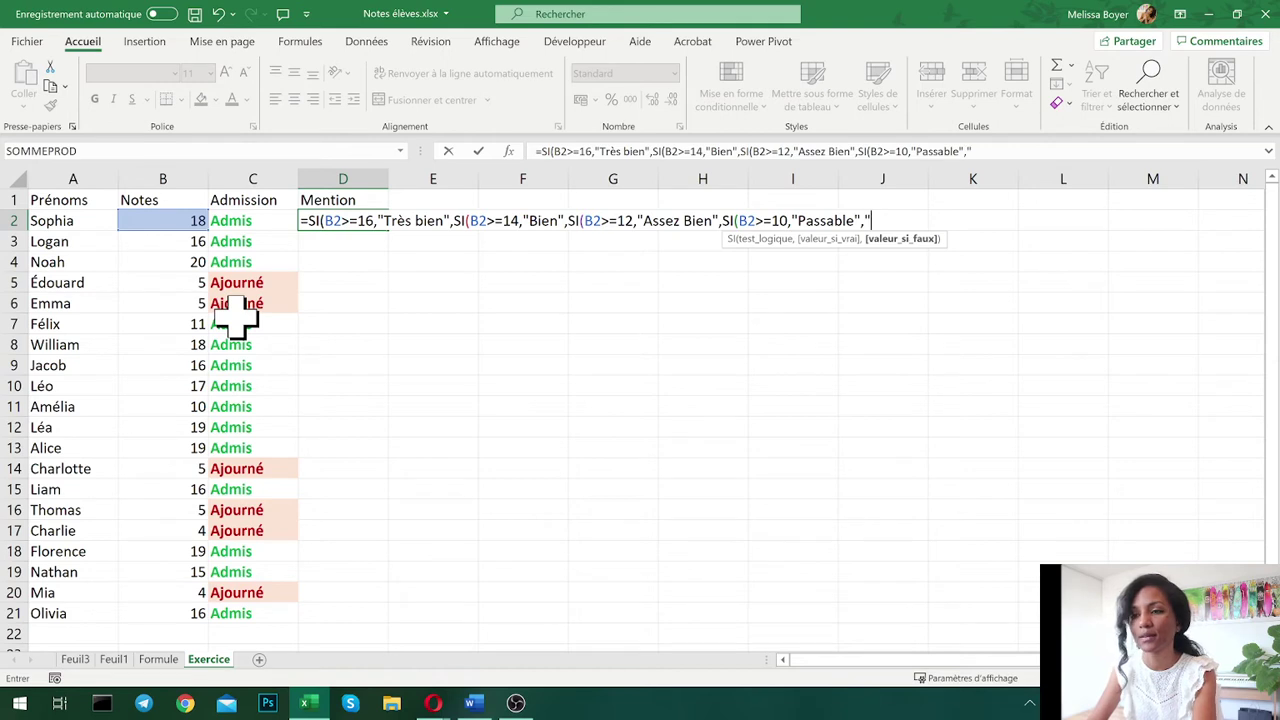
pyautogui.write('Ajour')
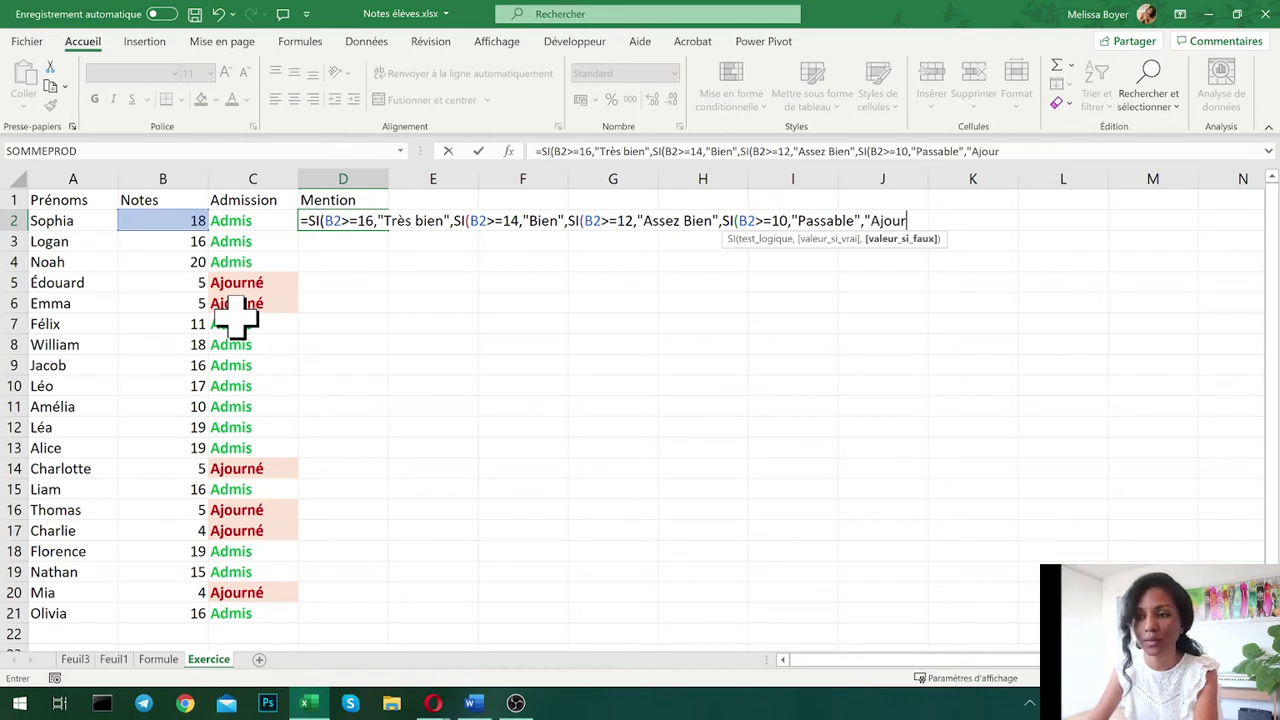
pyautogui.write('né"')
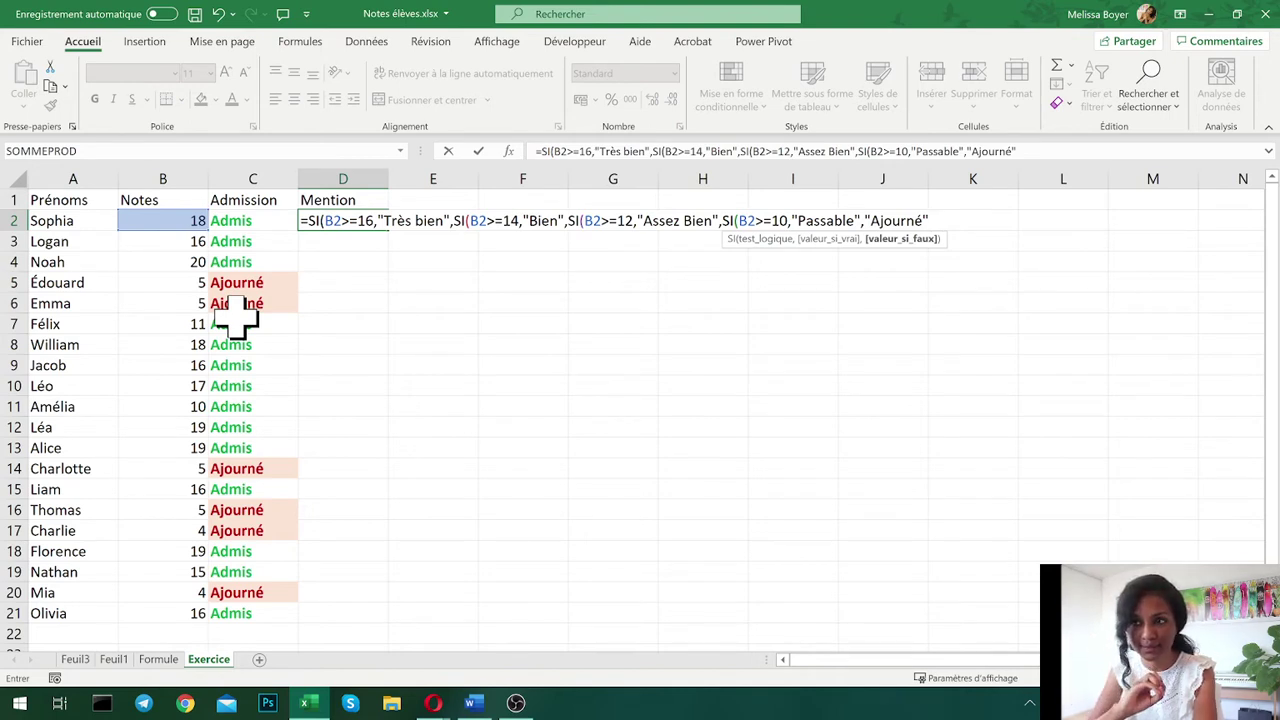
pyautogui.write(')')
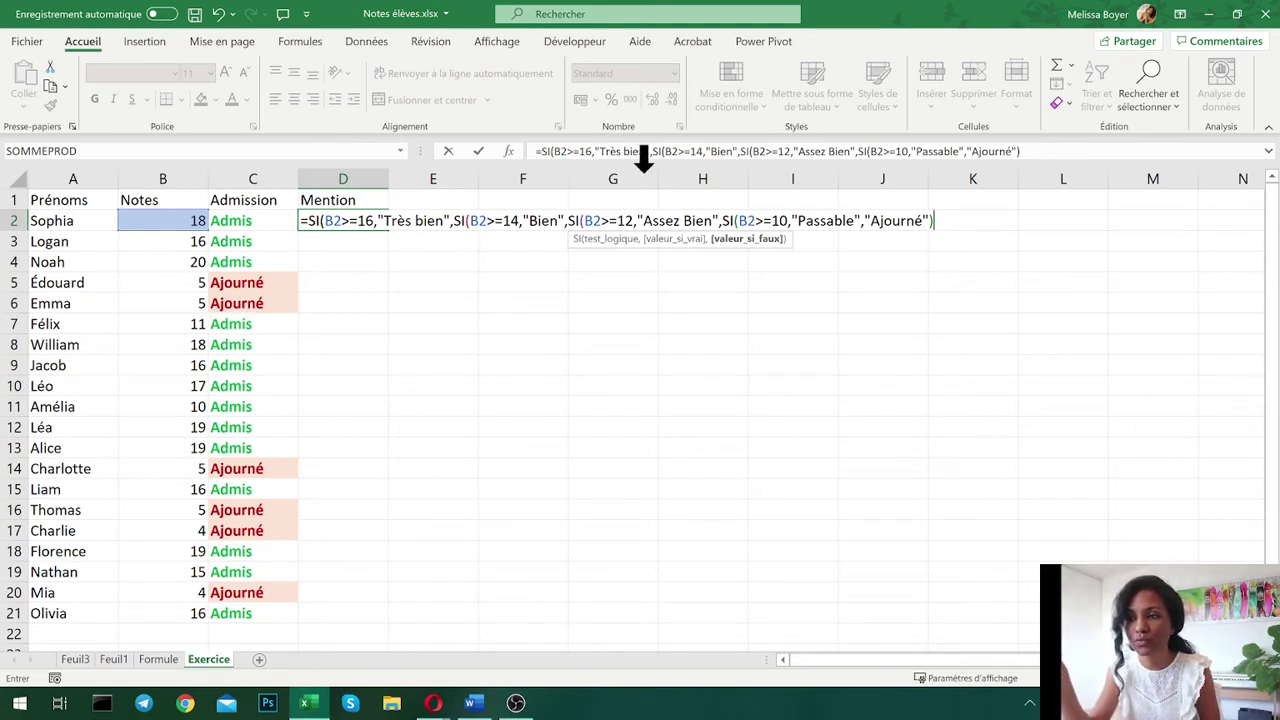
# - Add the three missing closing parentheses for the outer SI functions in the D2 formula and enter the formula
pyautogui.moveTo(722, 222); pyautogui.dragTo(750, 222)
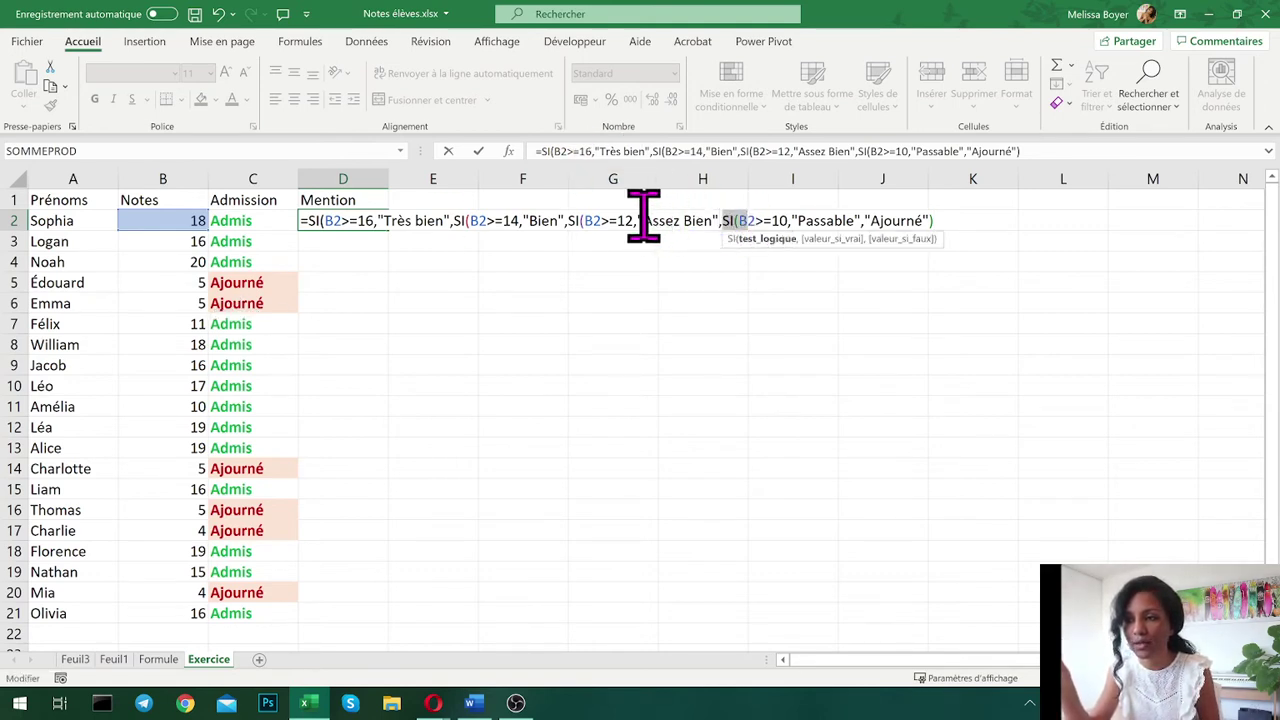
pyautogui.moveTo(643, 218); pyautogui.dragTo(884, 215)
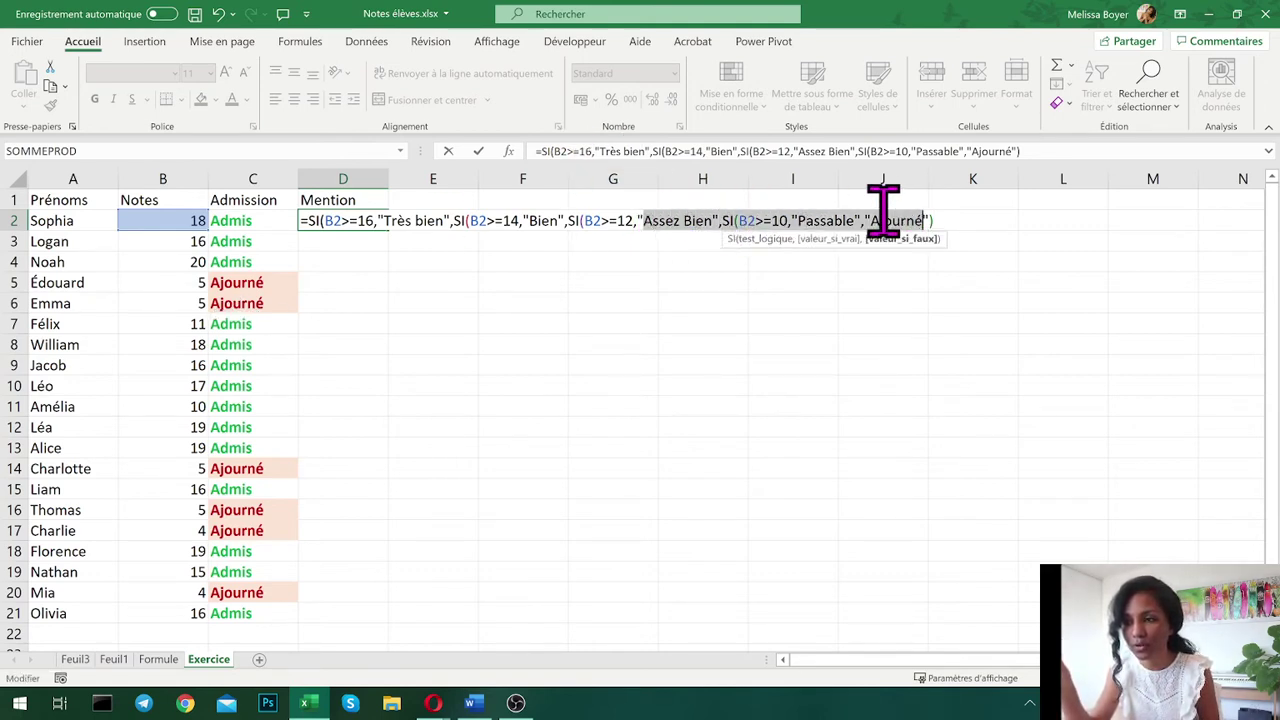
pyautogui.click(594, 217)
pyautogui.click(956, 217)
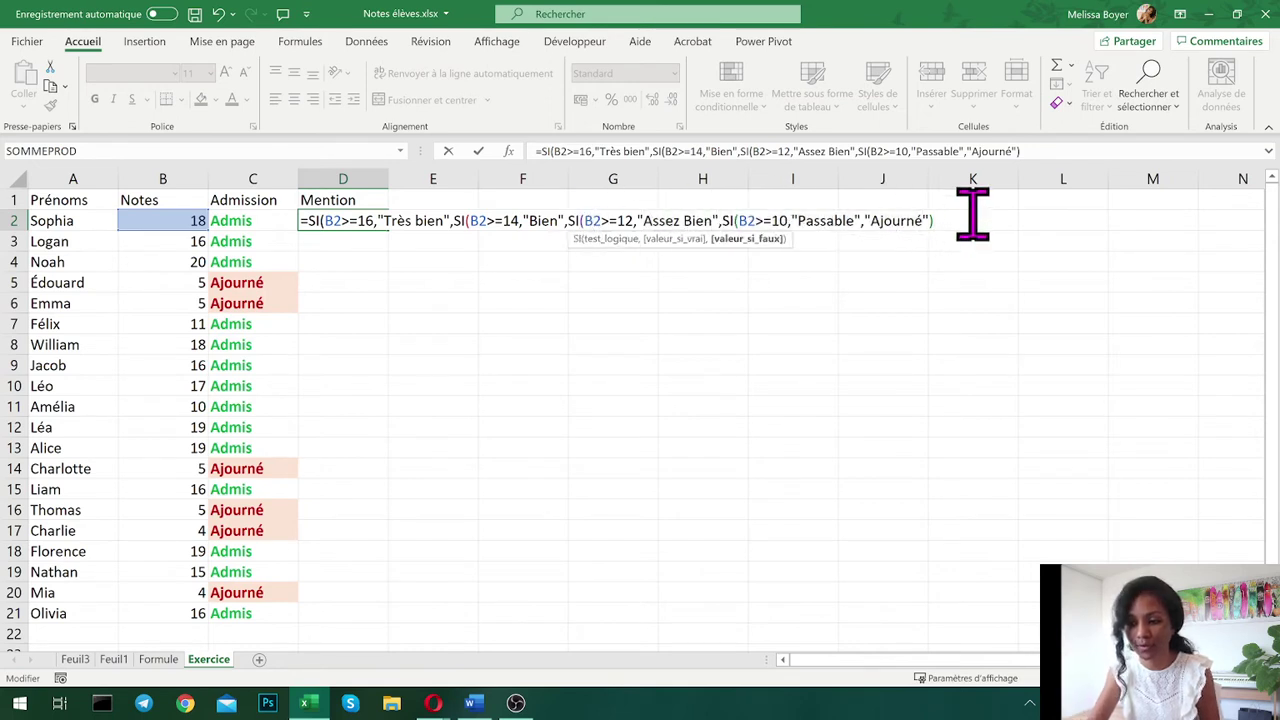
pyautogui.write(')')
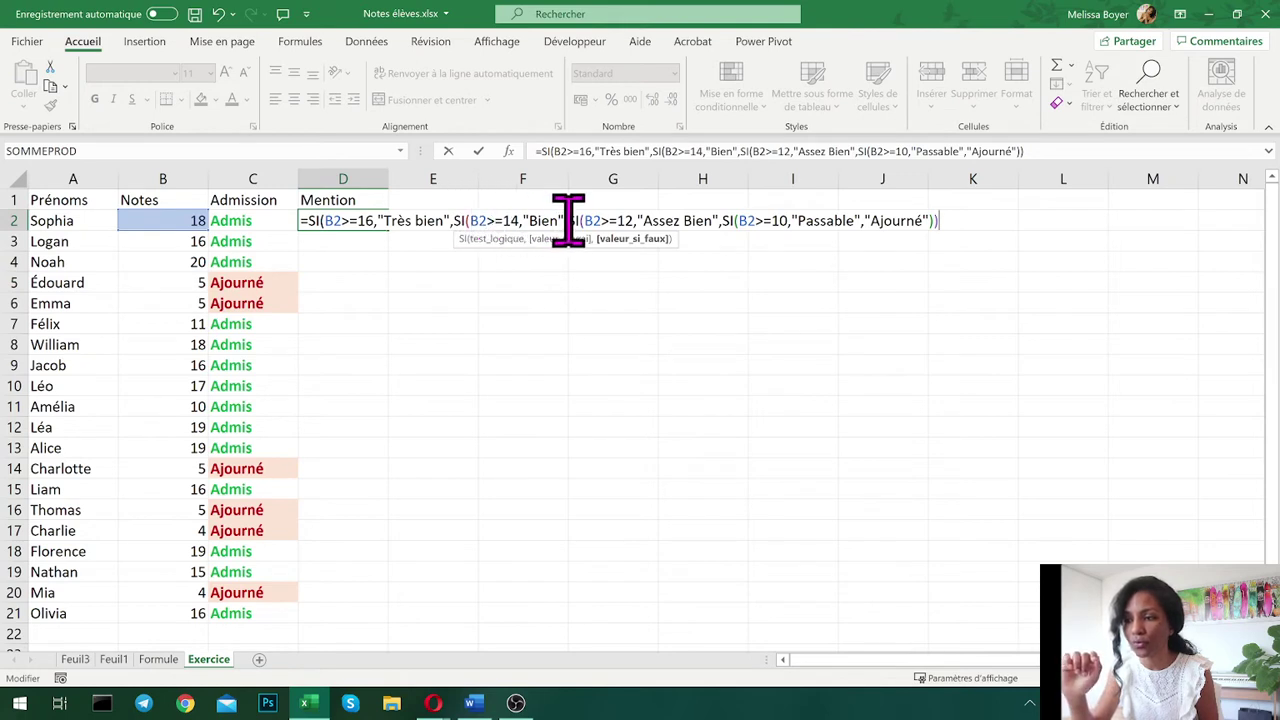
pyautogui.moveTo(568, 220); pyautogui.dragTo(940, 218)
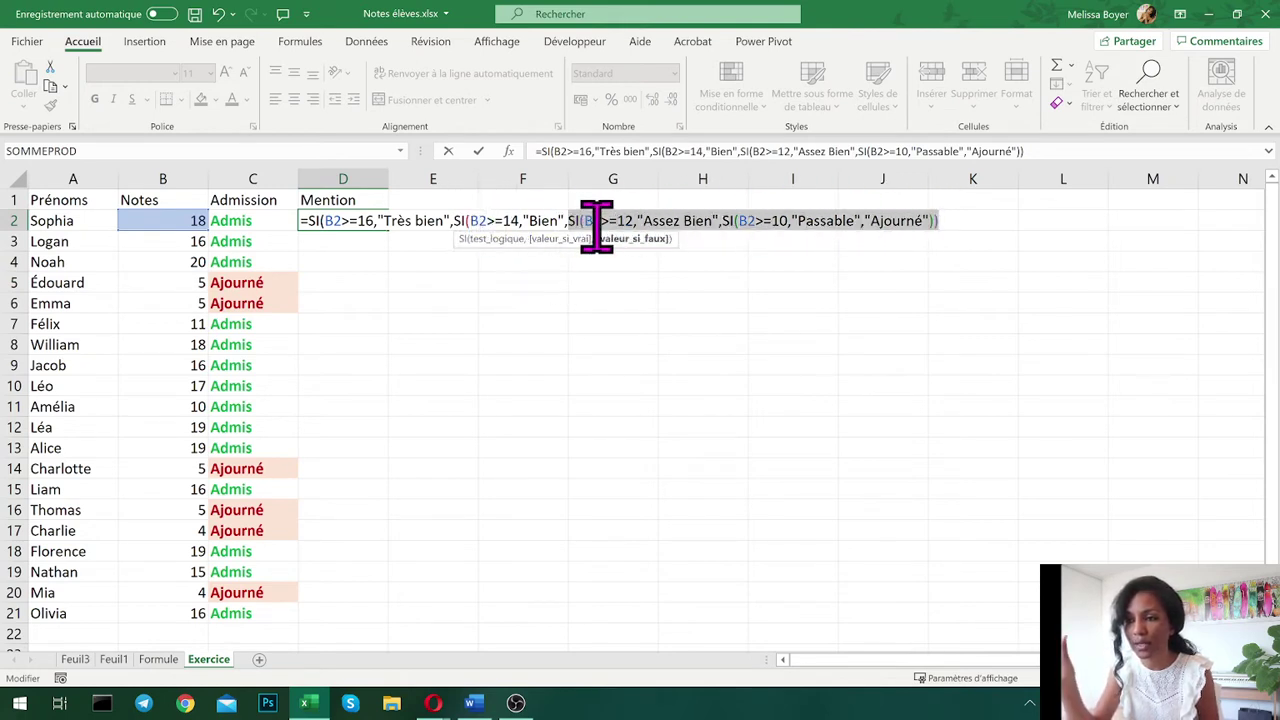
pyautogui.click(951, 217)
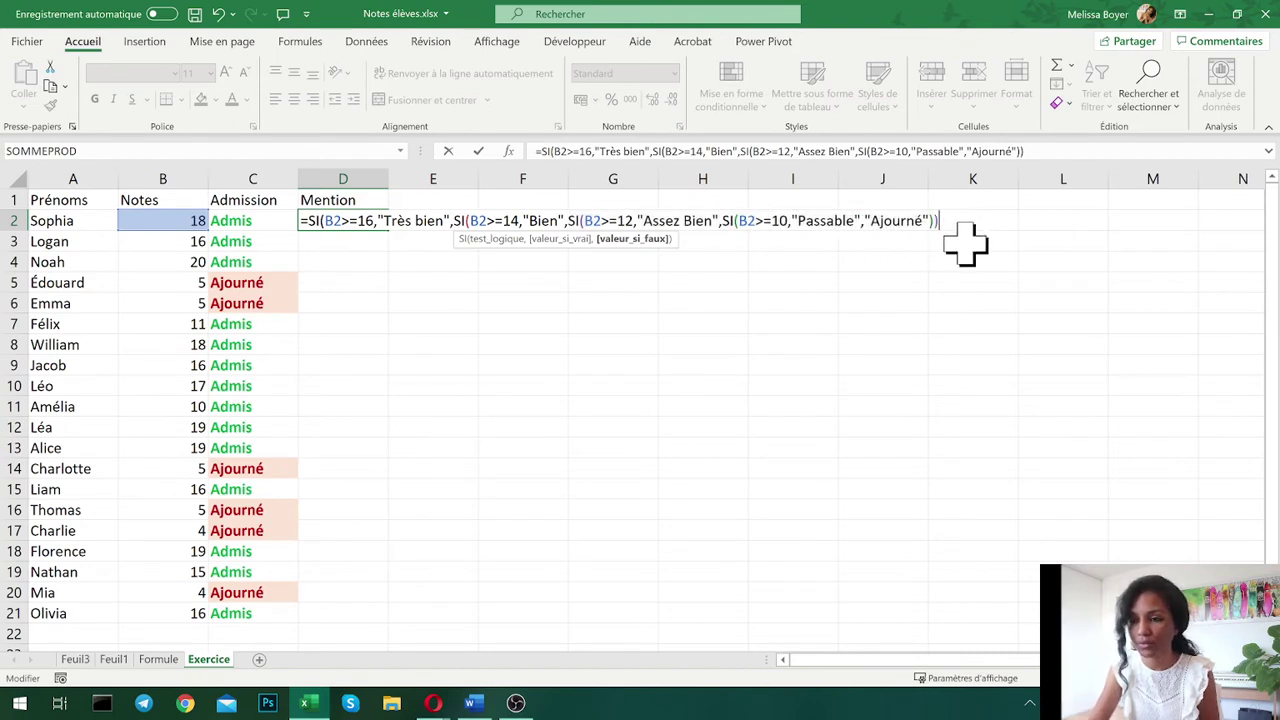
pyautogui.write(')')
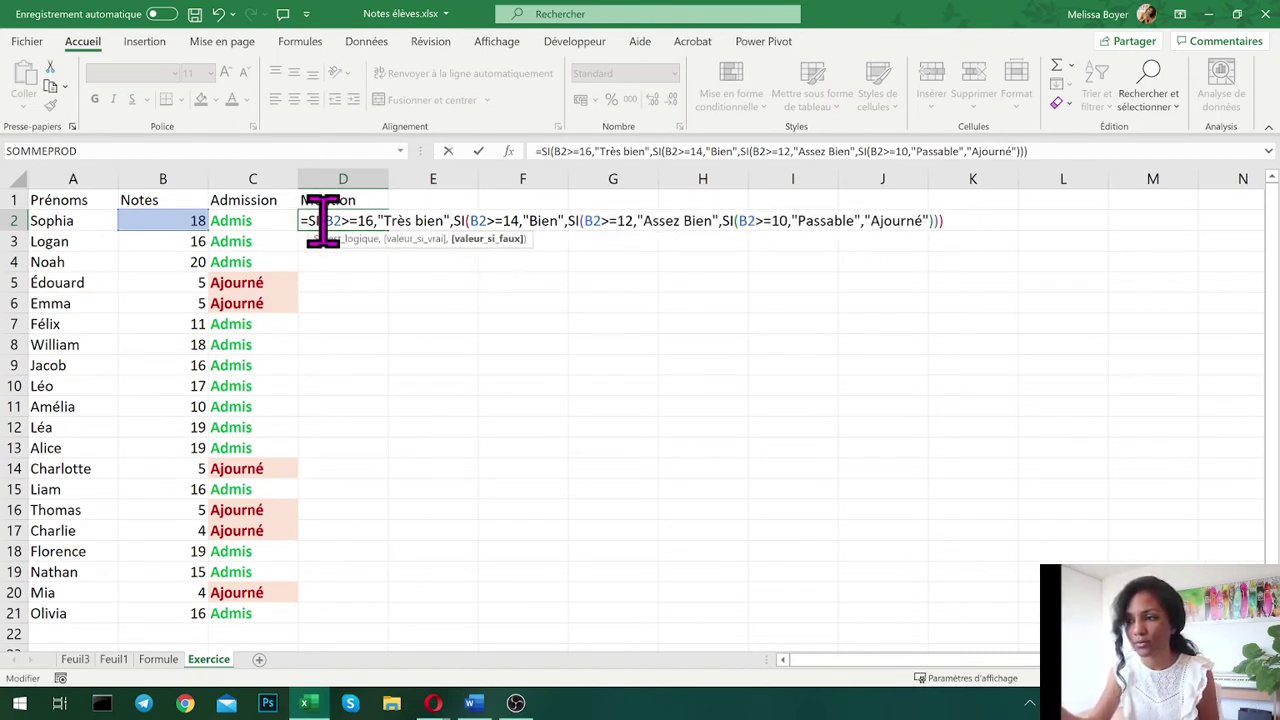
pyautogui.moveTo(450, 215); pyautogui.dragTo(1029, 217)
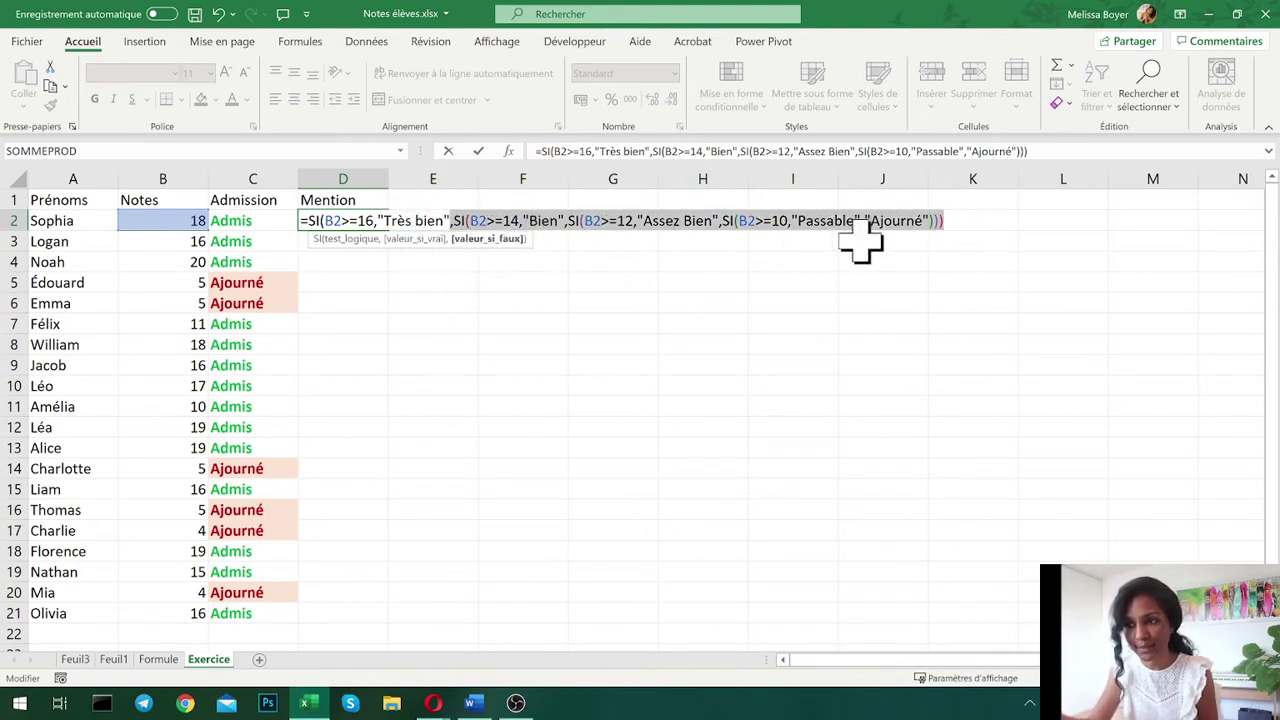
pyautogui.click(958, 220)
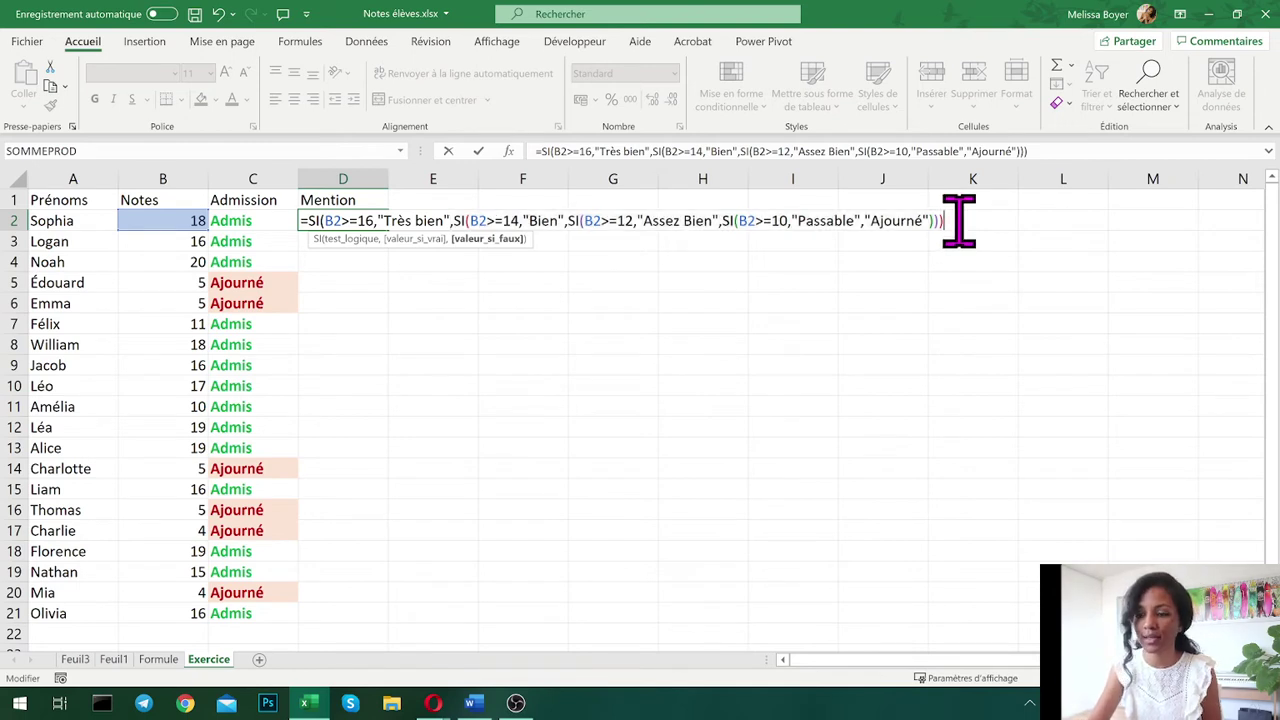
pyautogui.write(')')
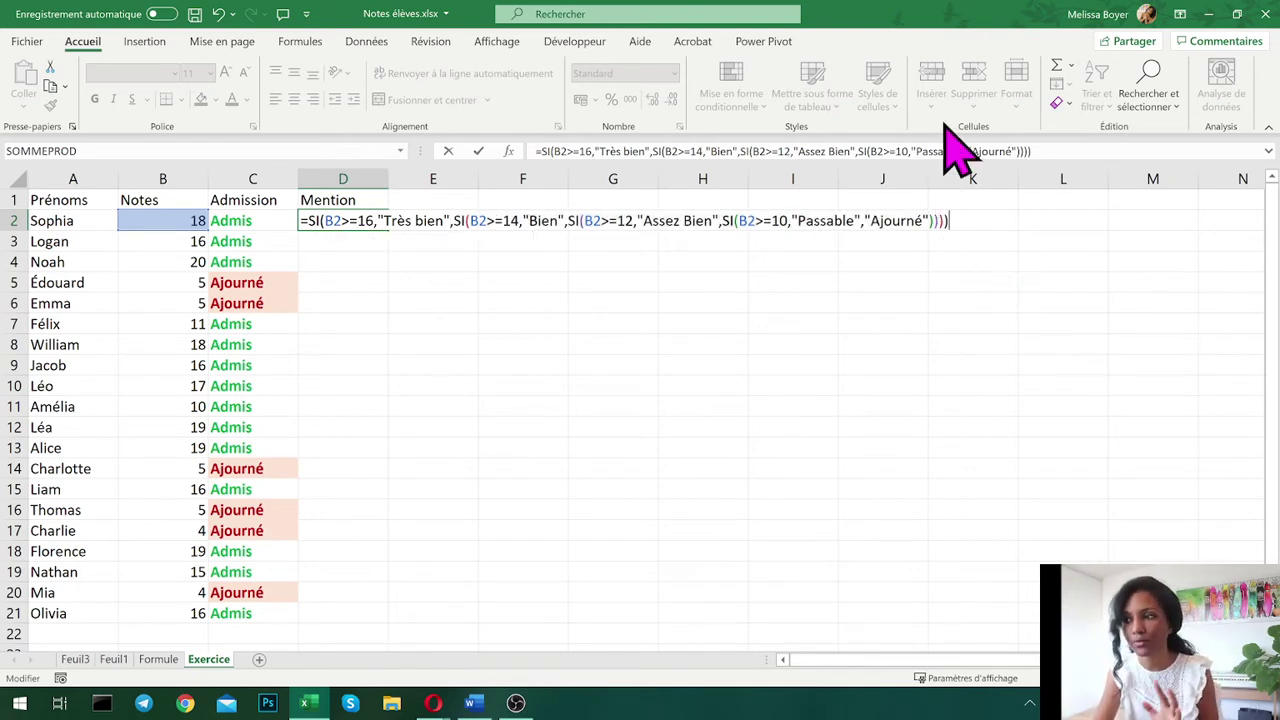
pyautogui.press('Return')
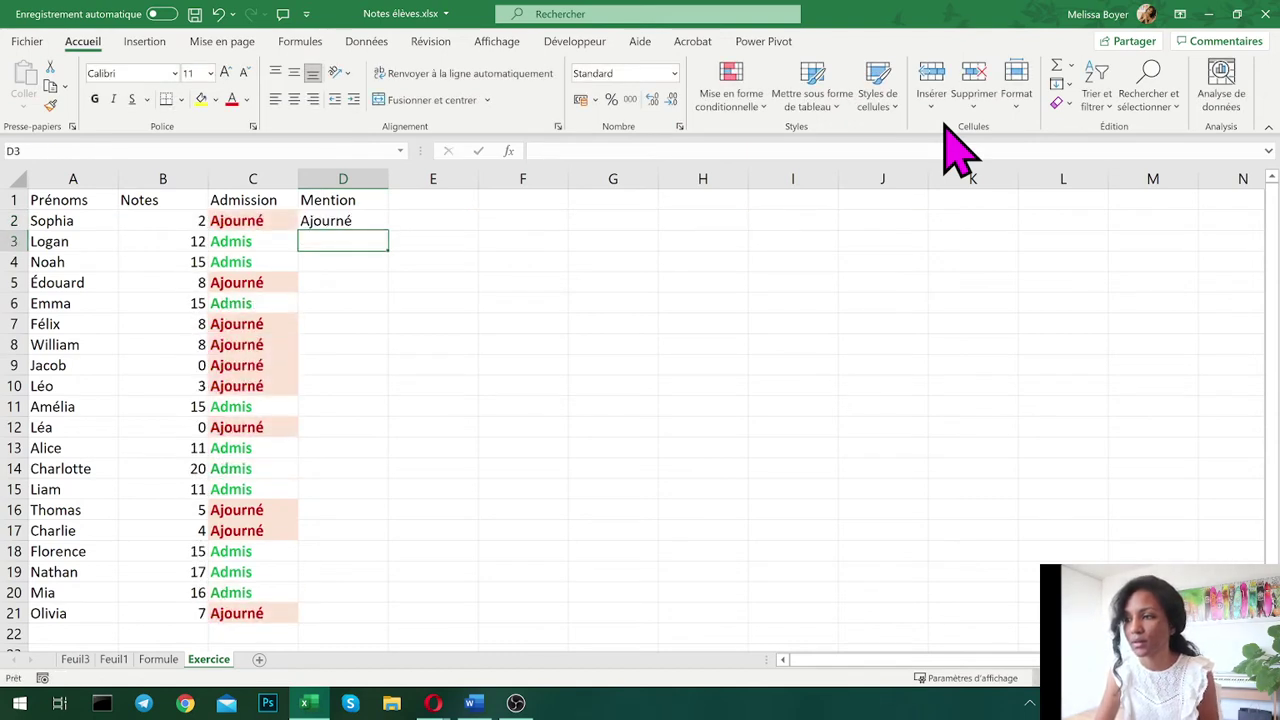
# - Fill the Mention formula from D2 down through D21 for all students
pyautogui.click(352, 221)
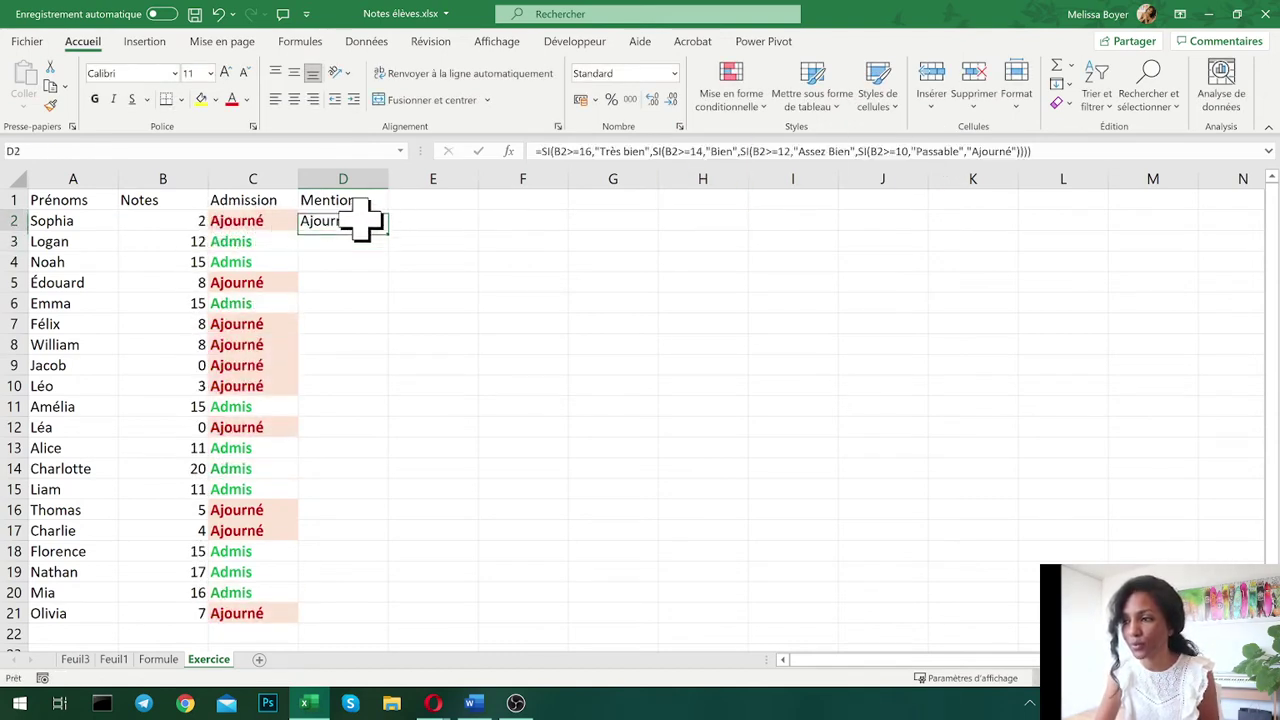
pyautogui.moveTo(391, 229); pyautogui.dragTo(375, 625)
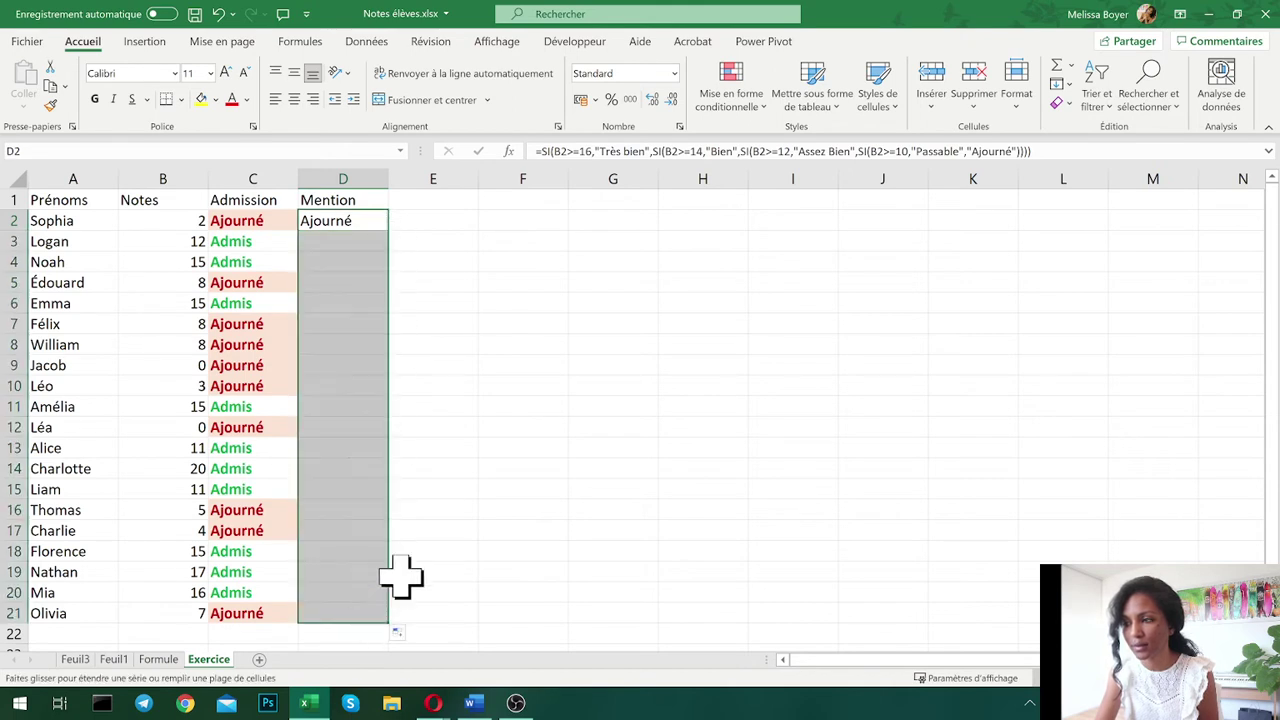
pyautogui.click(482, 508)
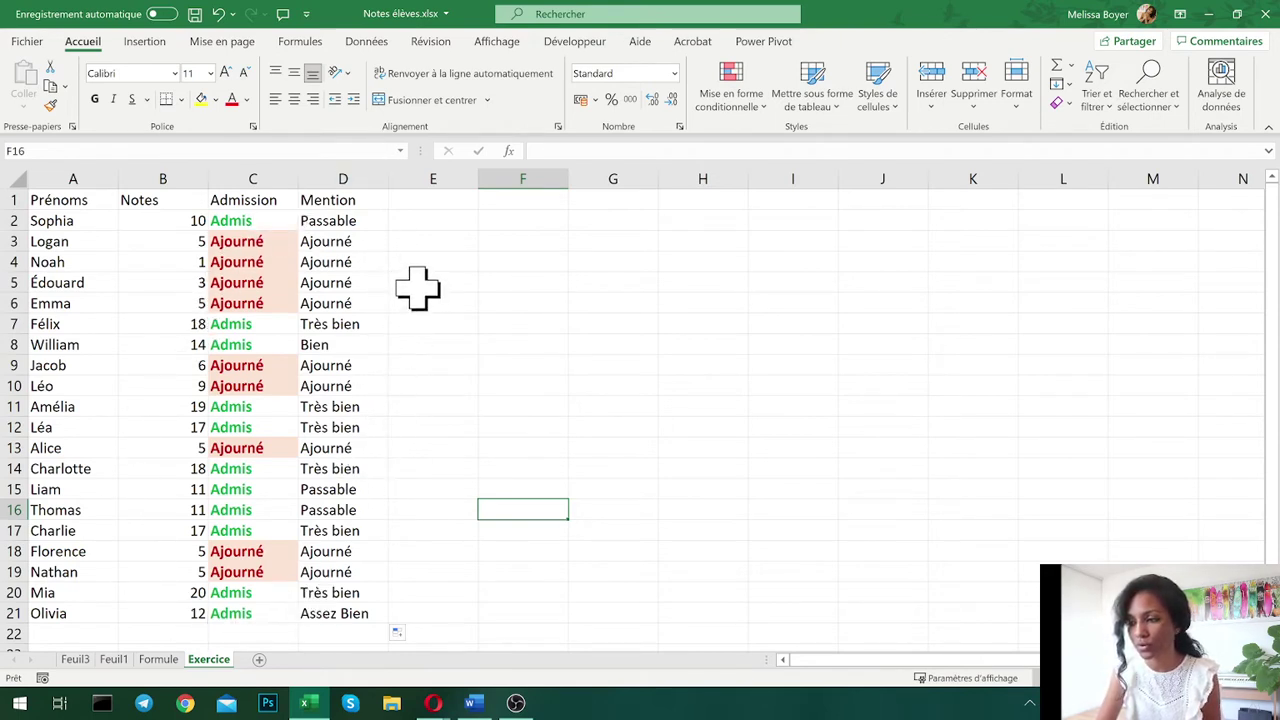
pyautogui.click(345, 219)
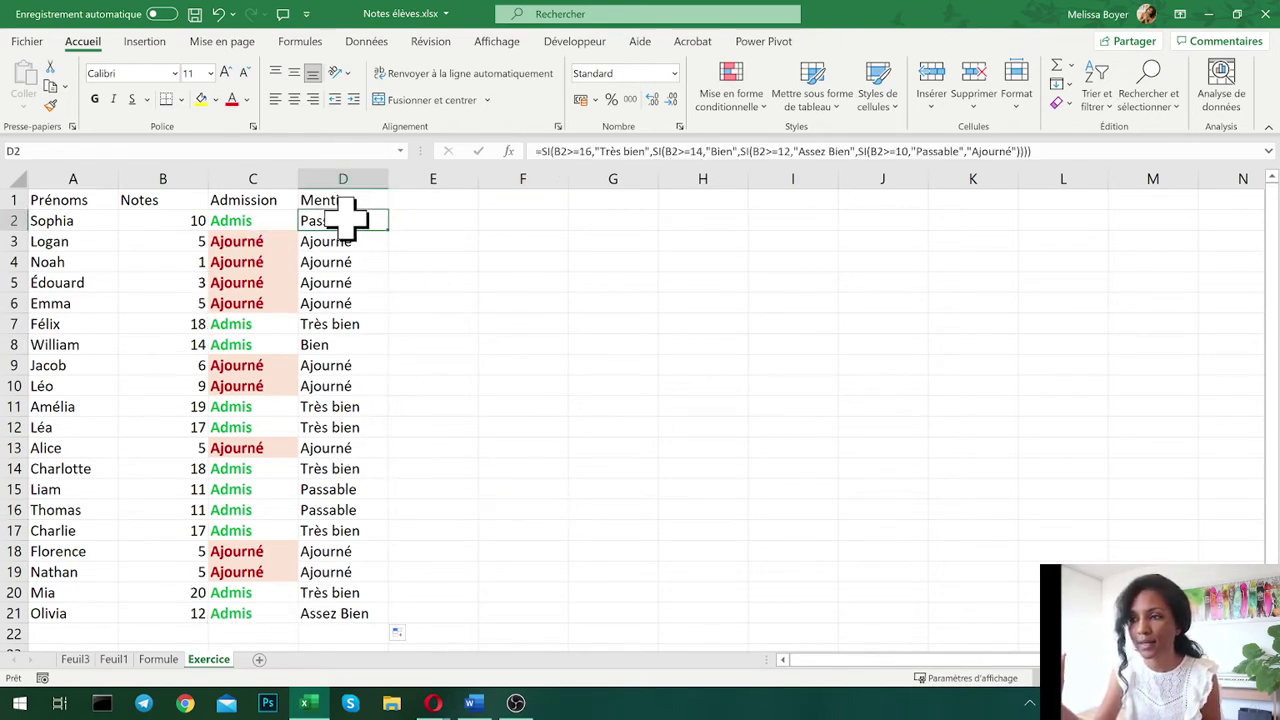
# - Begin an alternative SI formula in E2 with the test B2<10 and "Ajourné" as the value if true
pyautogui.click(427, 220)
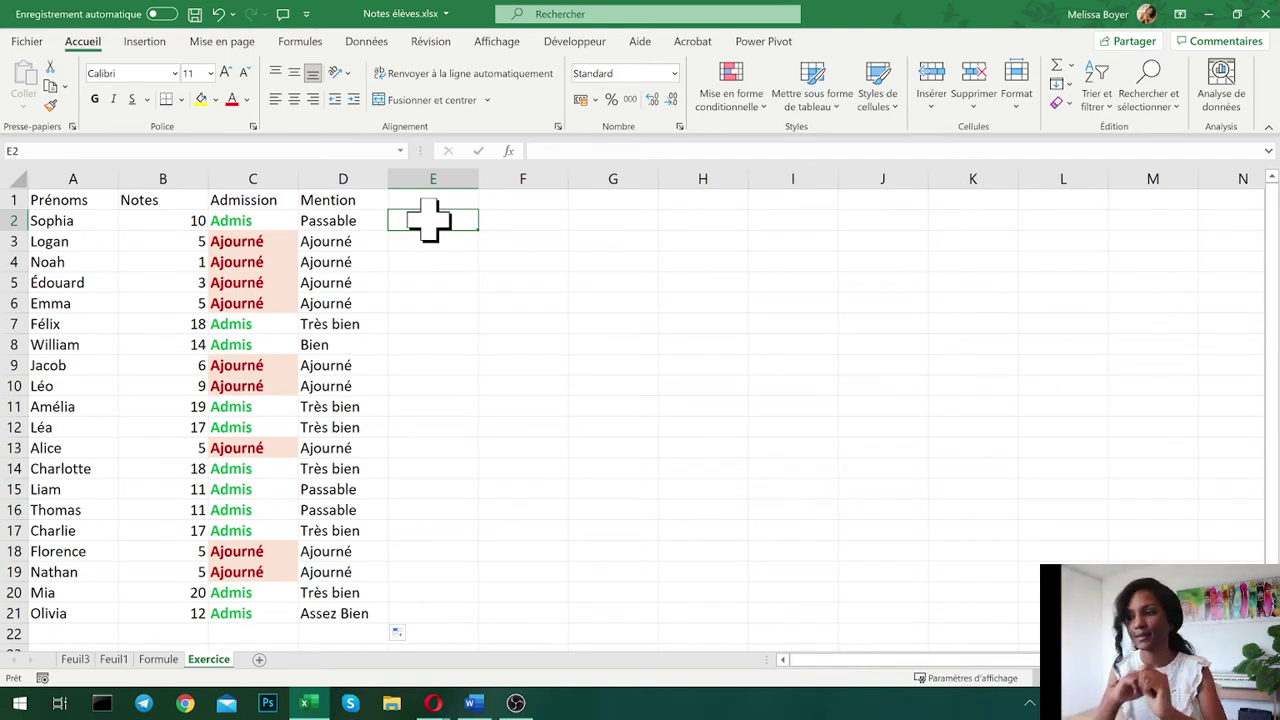
pyautogui.write('=')
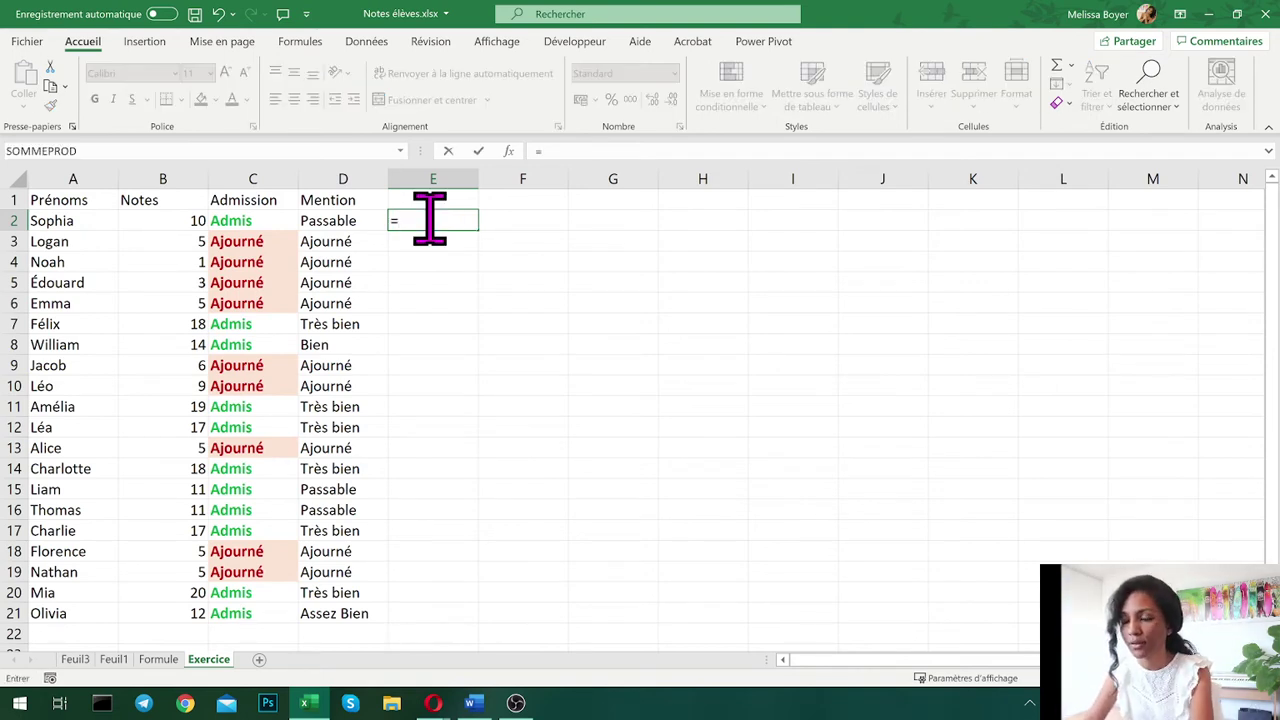
pyautogui.write('SI(')
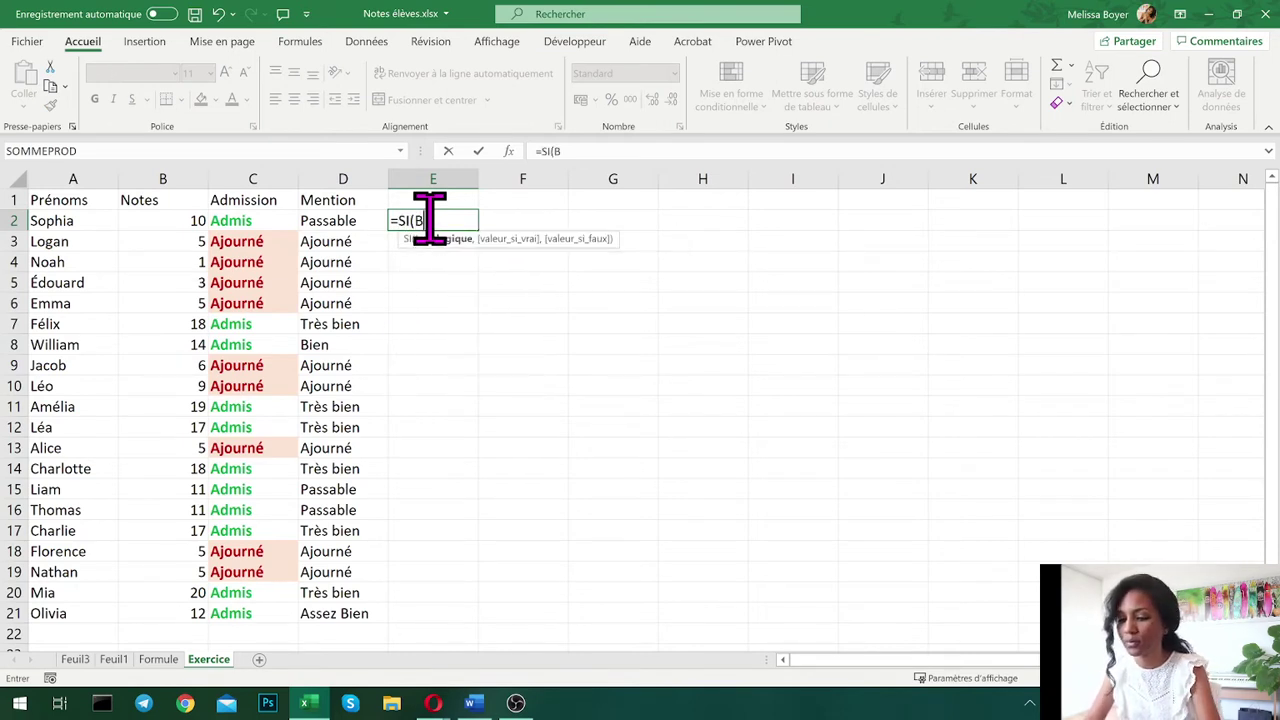
pyautogui.write('B2w')
pyautogui.press('BackSpace')
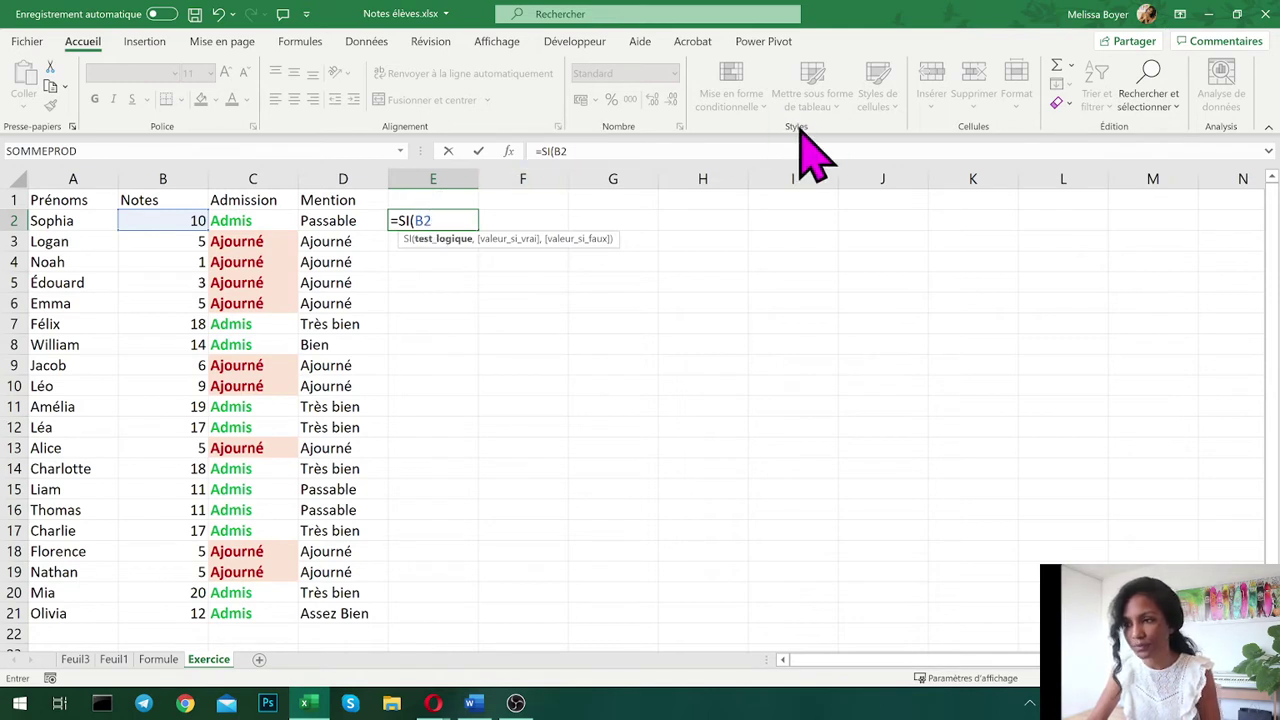
pyautogui.write('<')
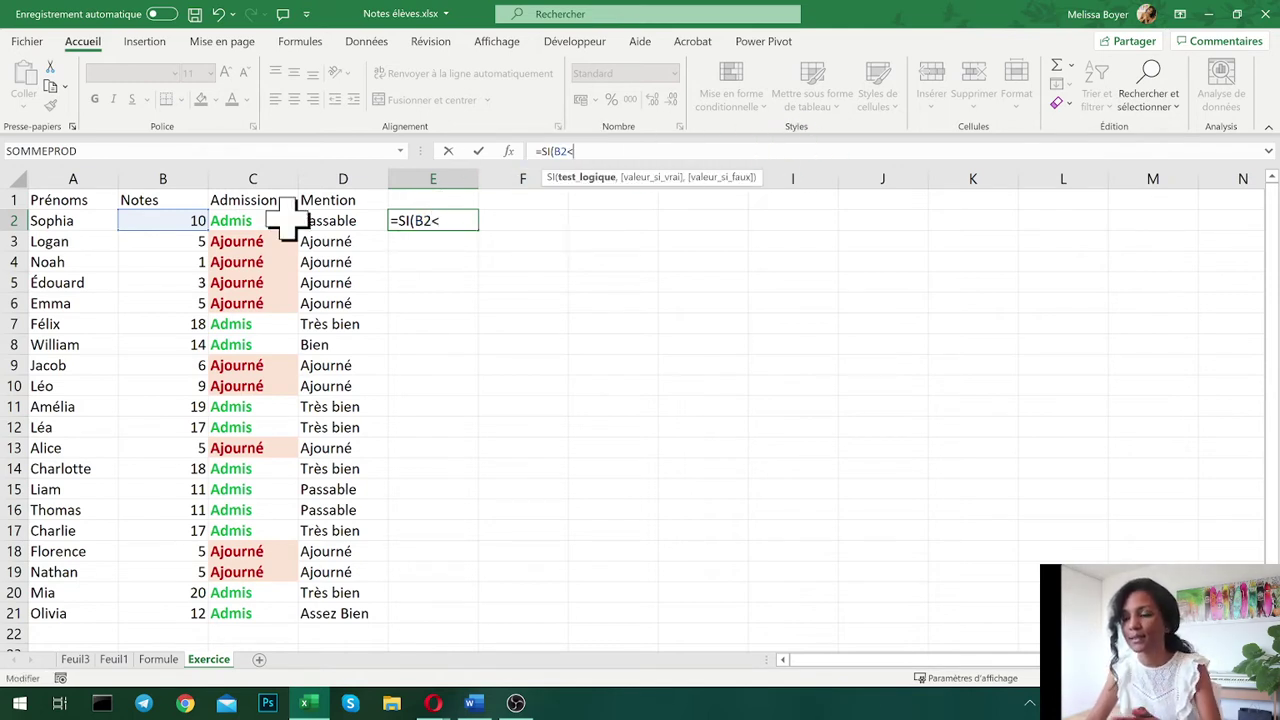
pyautogui.write('10')
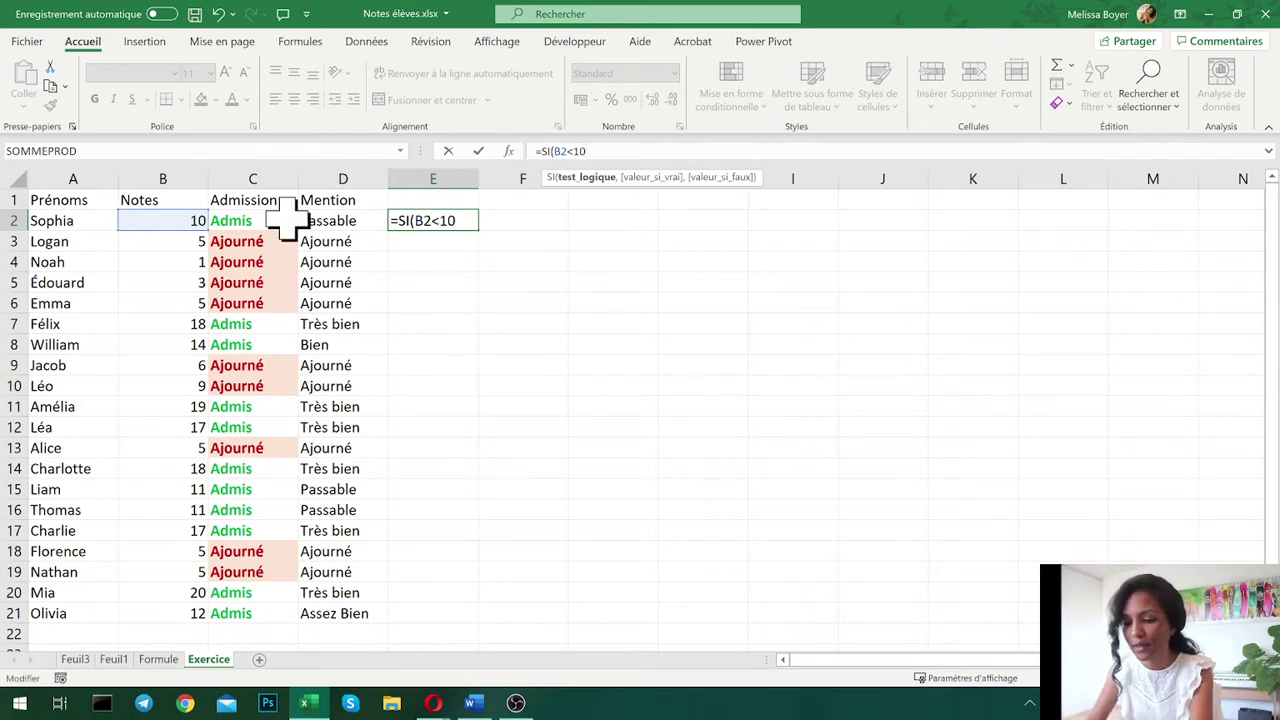
pyautogui.write(',"Ajour')
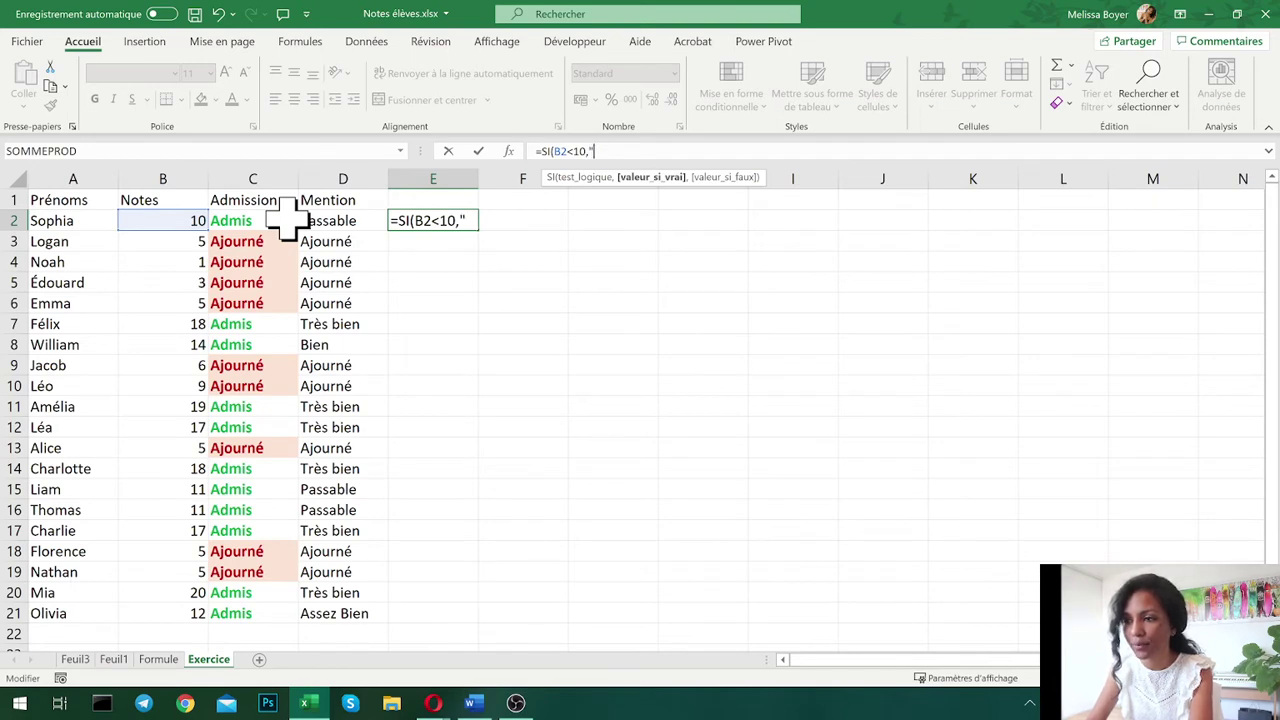
pyautogui.write('né"')
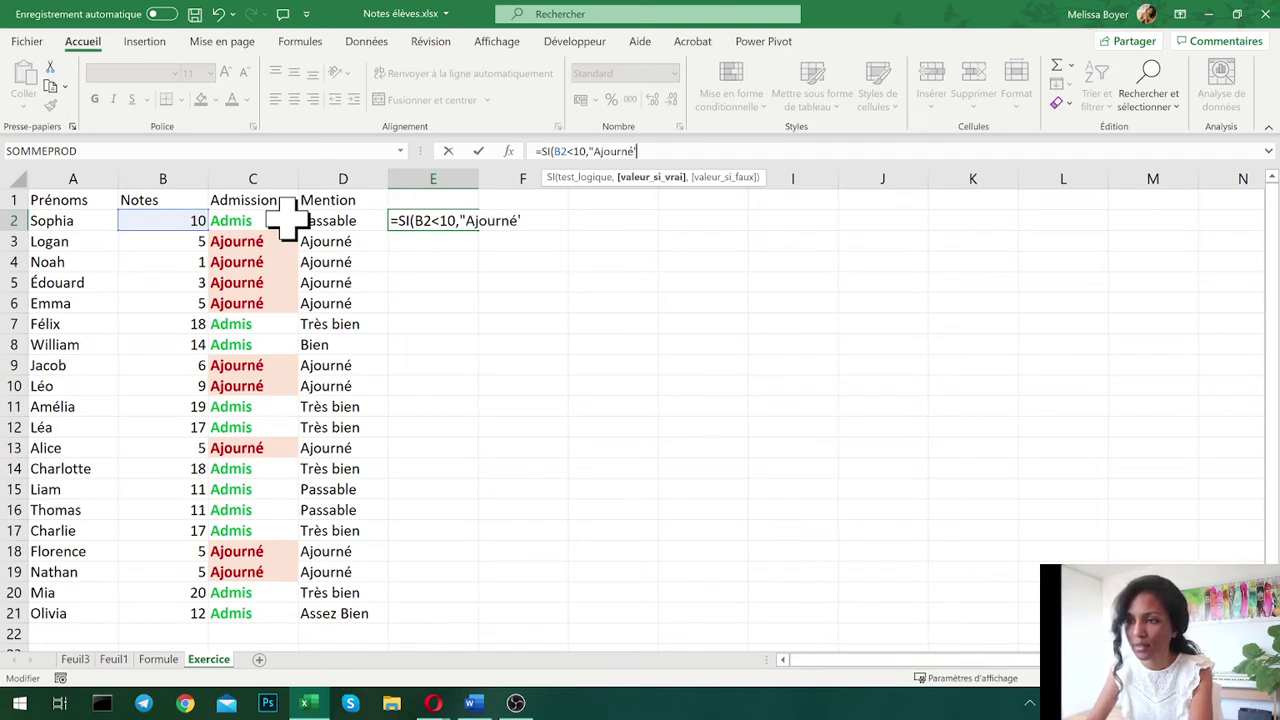
pyautogui.write(',')
pyautogui.press('BackSpace')
pyautogui.write('"')
pyautogui.press('BackSpace')
# - Nest a second SI in the E2 formula as the value if false, testing B2<12 and giving "Passable" if true
pyautogui.write(', "a')
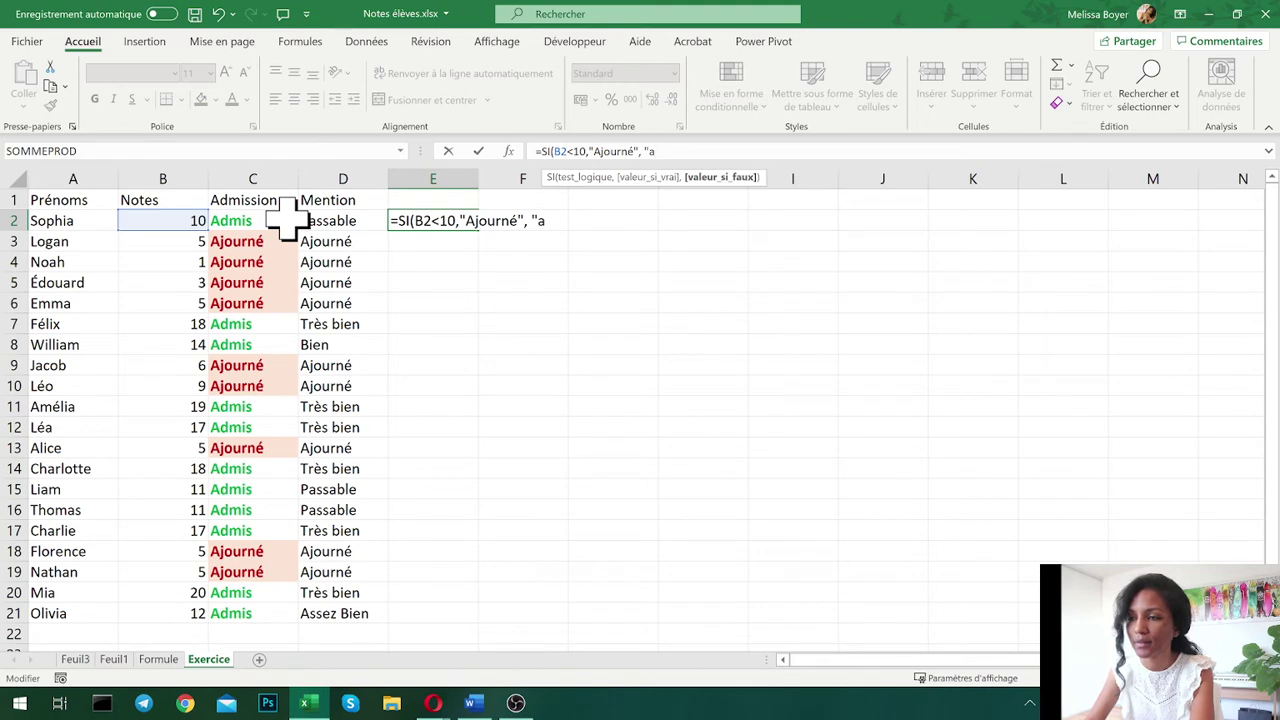
pyautogui.press('BackSpace')
pyautogui.write('A')
pyautogui.press('BackSpace')
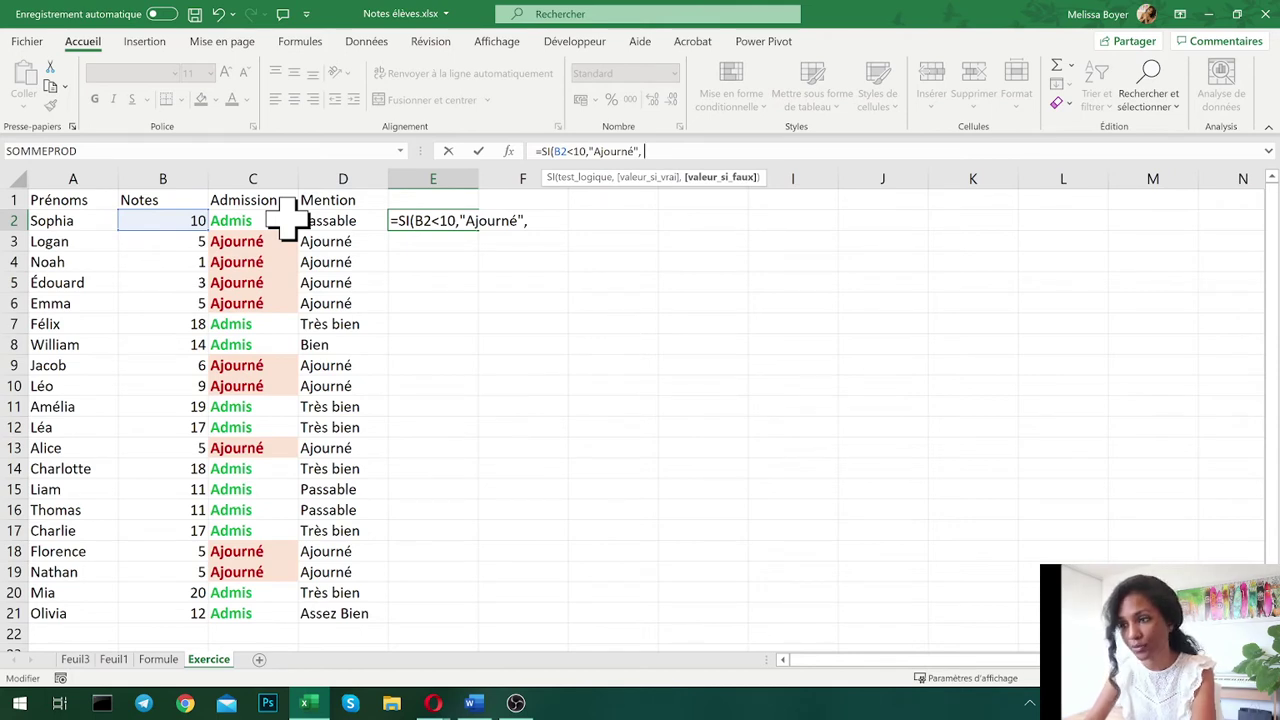
pyautogui.write('SI(')
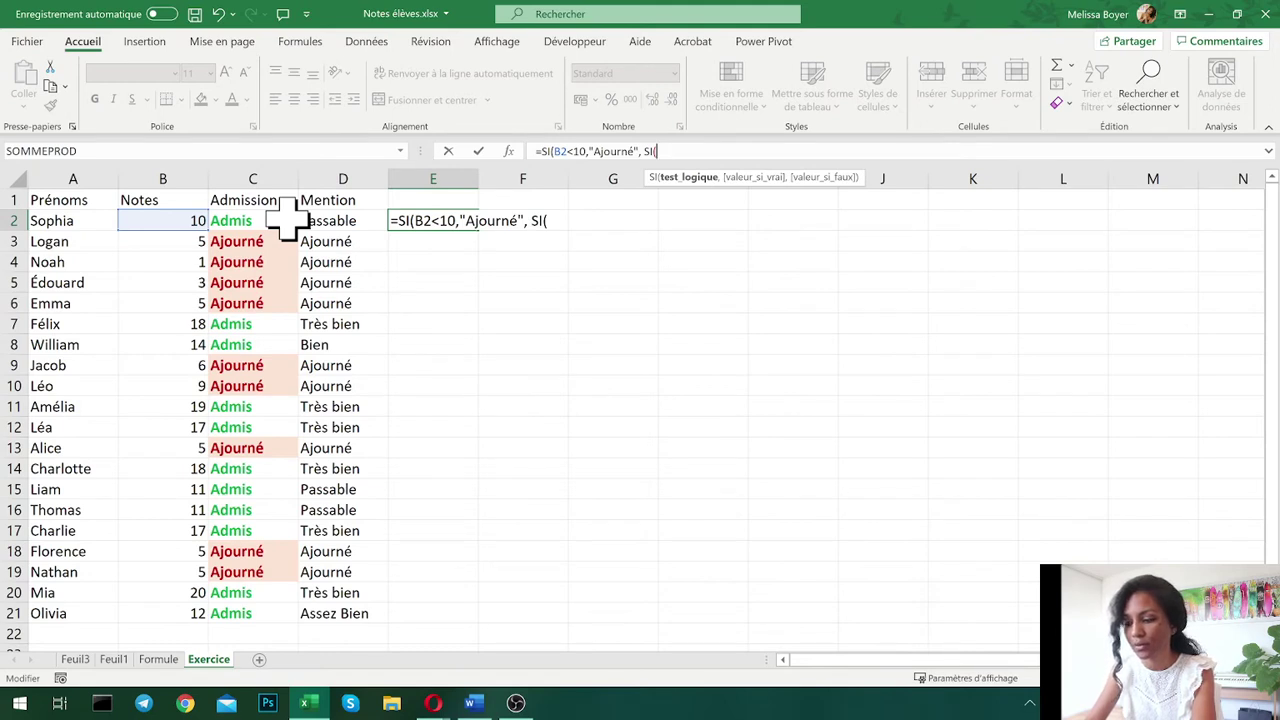
pyautogui.write('B2<')
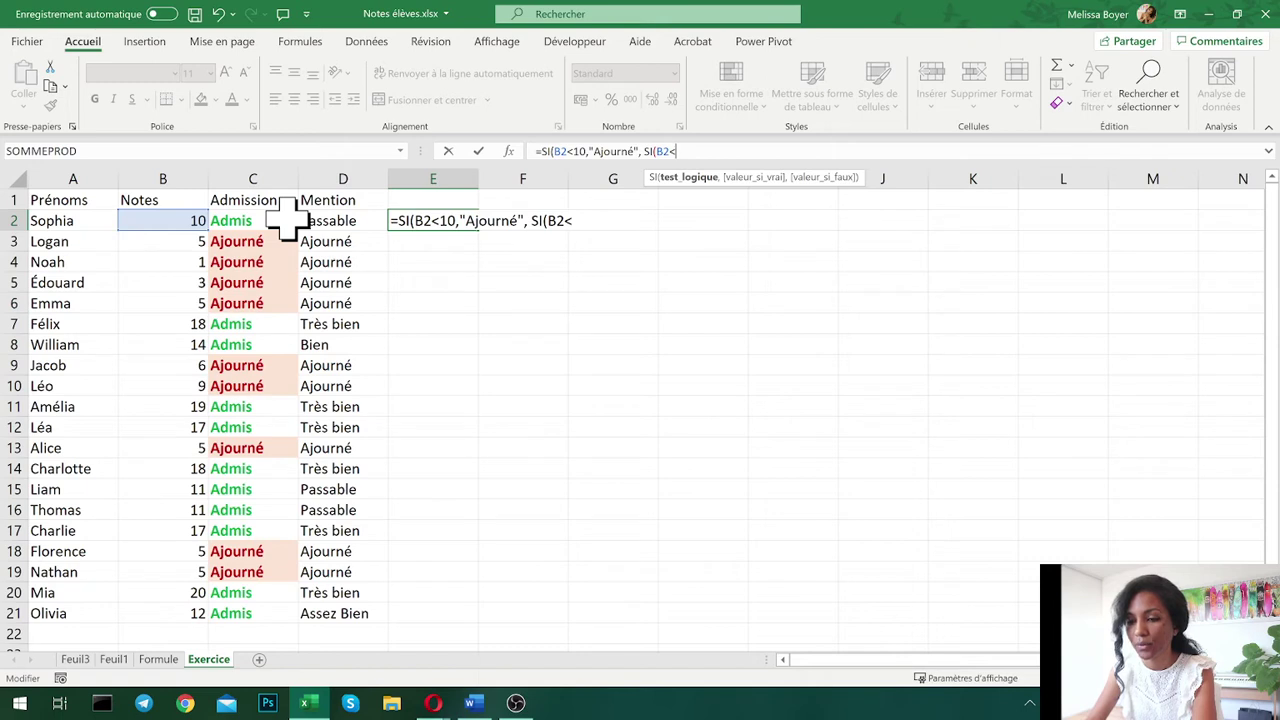
pyautogui.write('12')
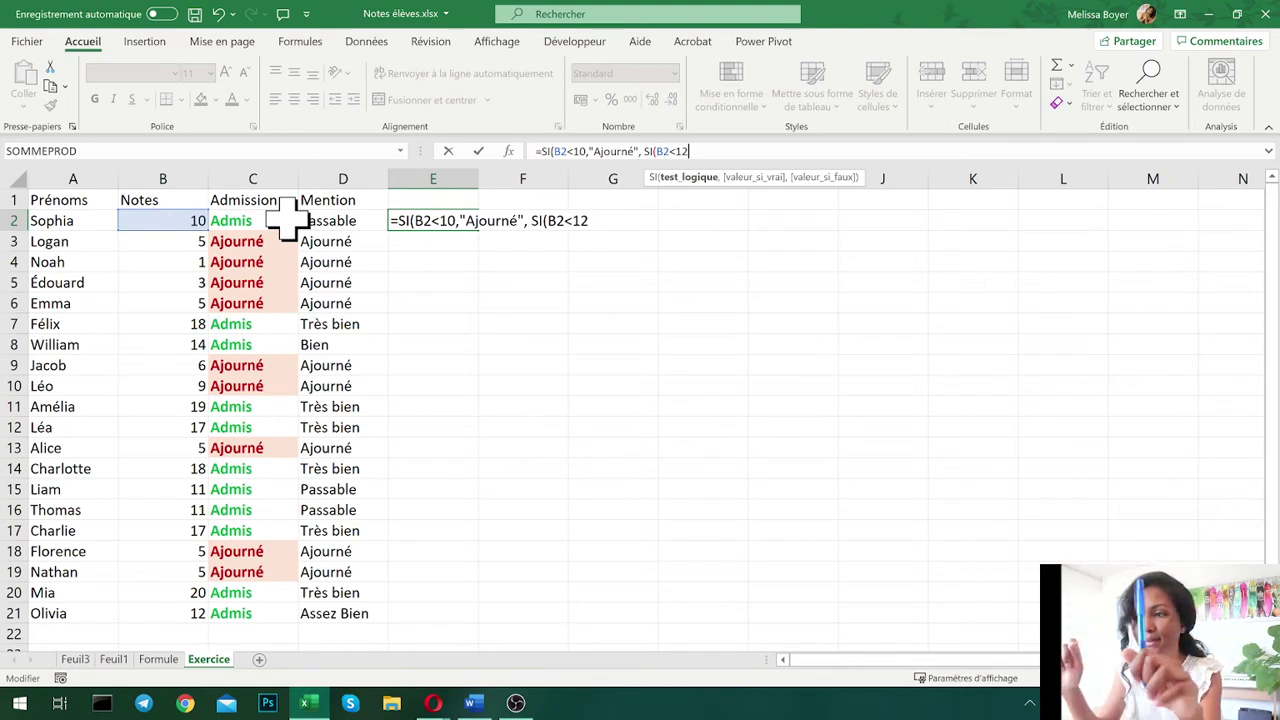
pyautogui.write(',"')
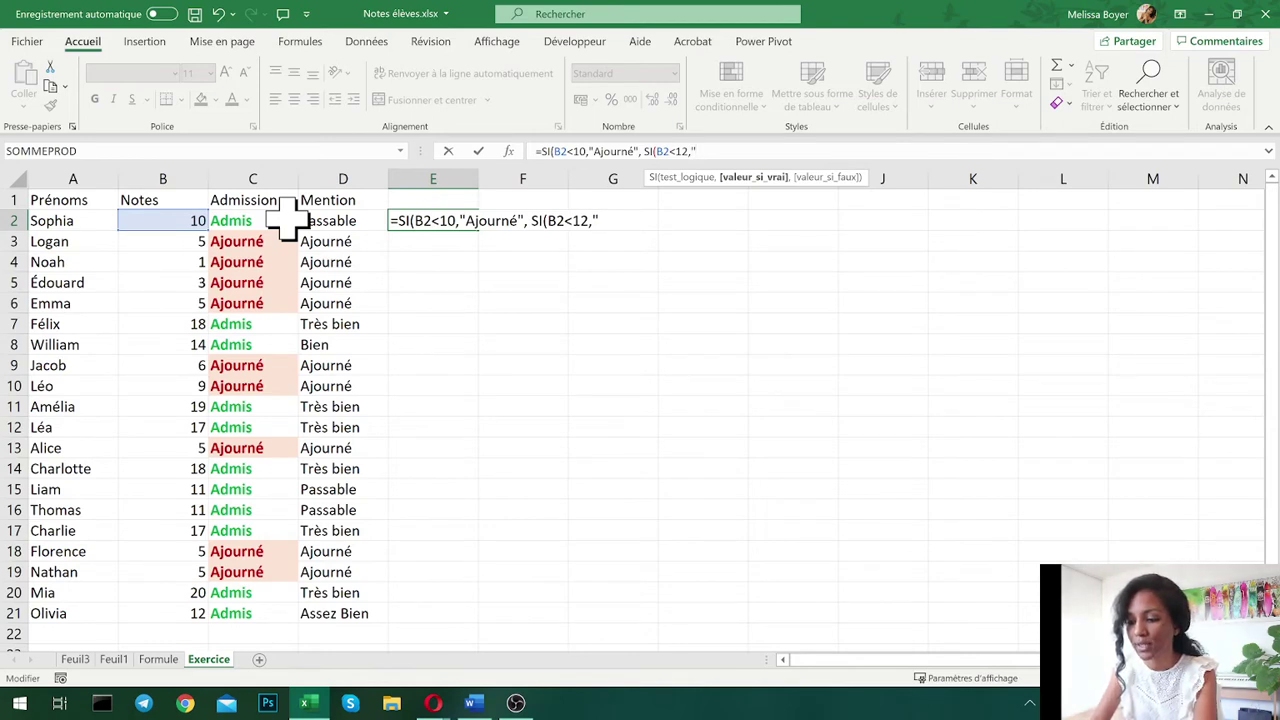
pyautogui.write('Passabe')
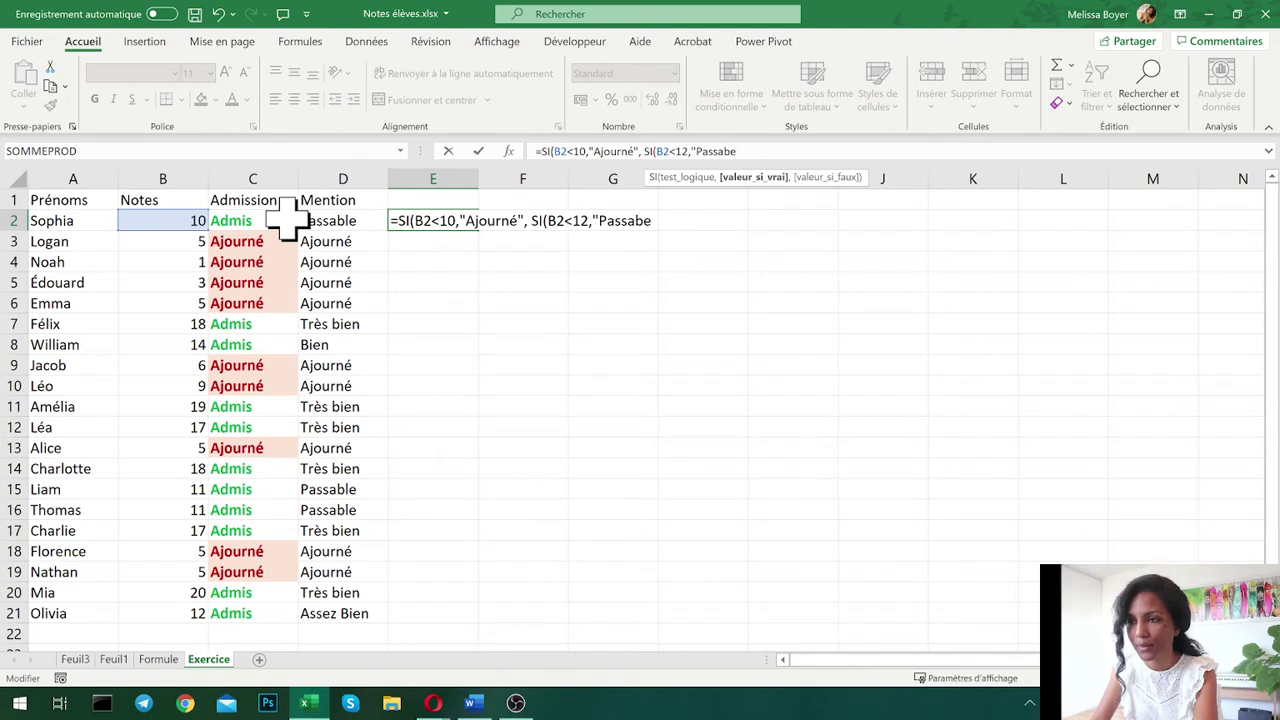
pyautogui.press('BackSpace')
pyautogui.write('le",')
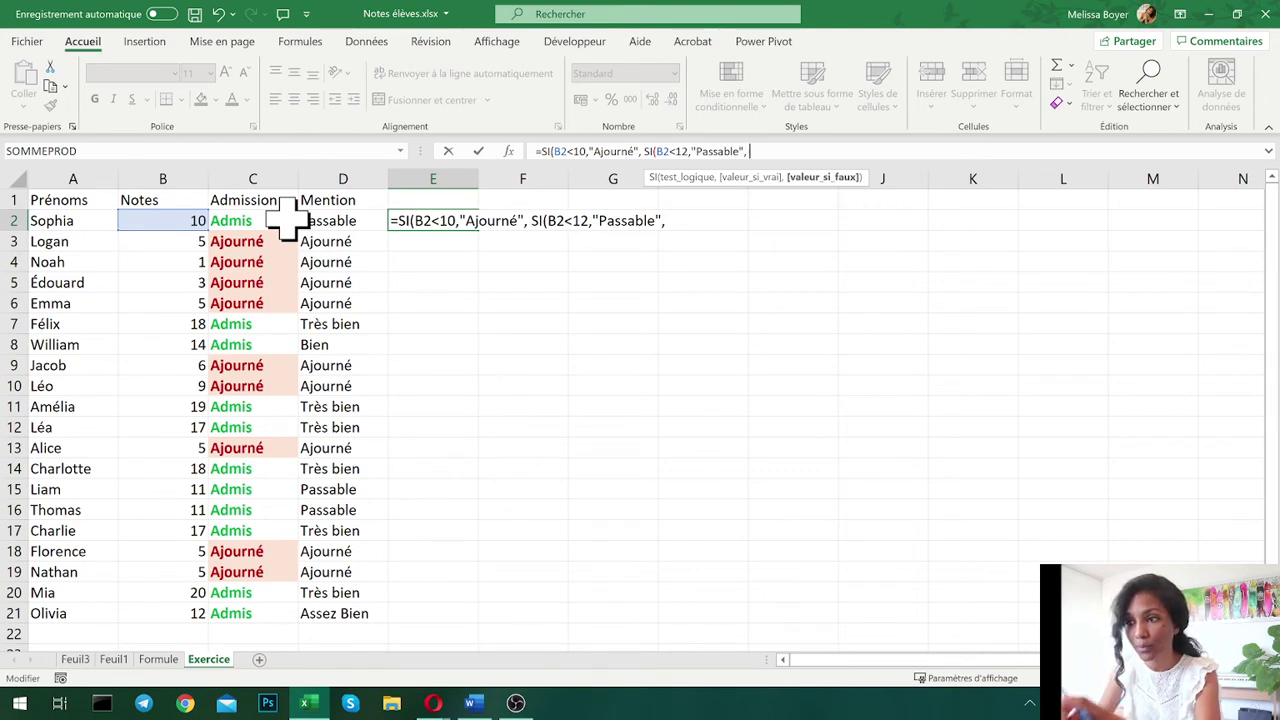
# - Nest a third SI in the E2 formula as the value if false, testing B2<14 and giving "Bien" if true
pyautogui.write('SI(')
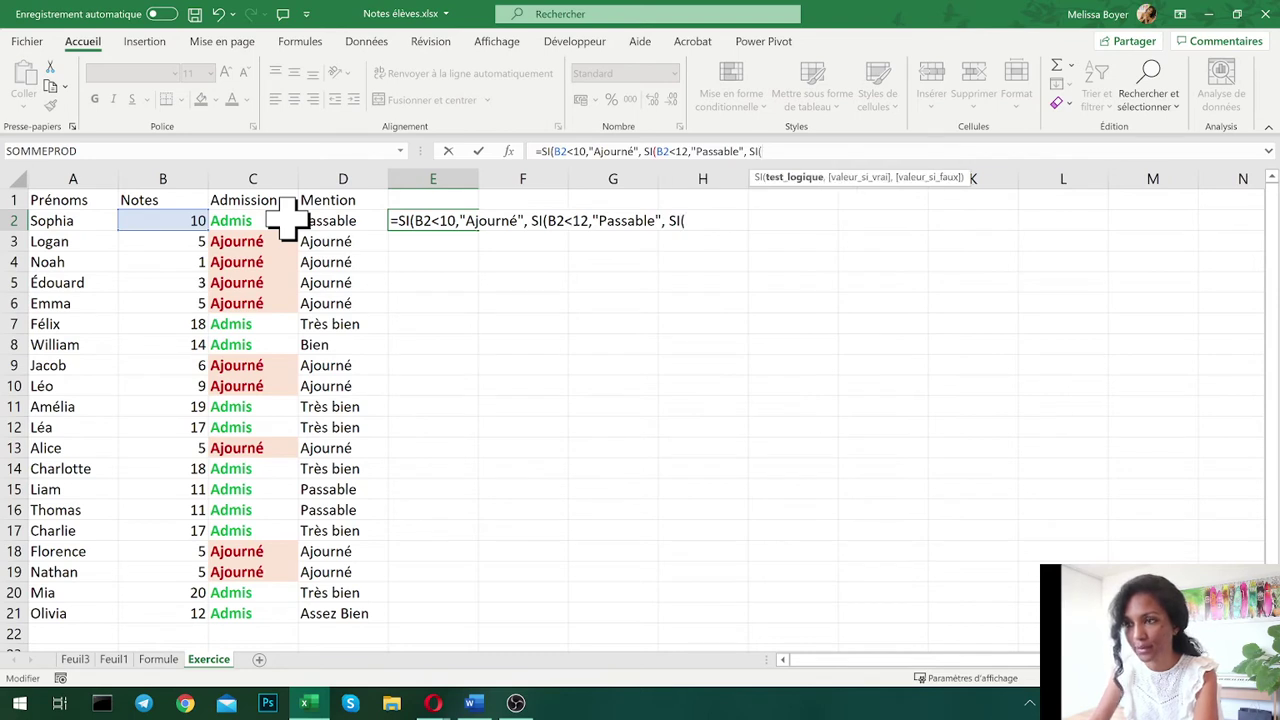
pyautogui.write('B2')
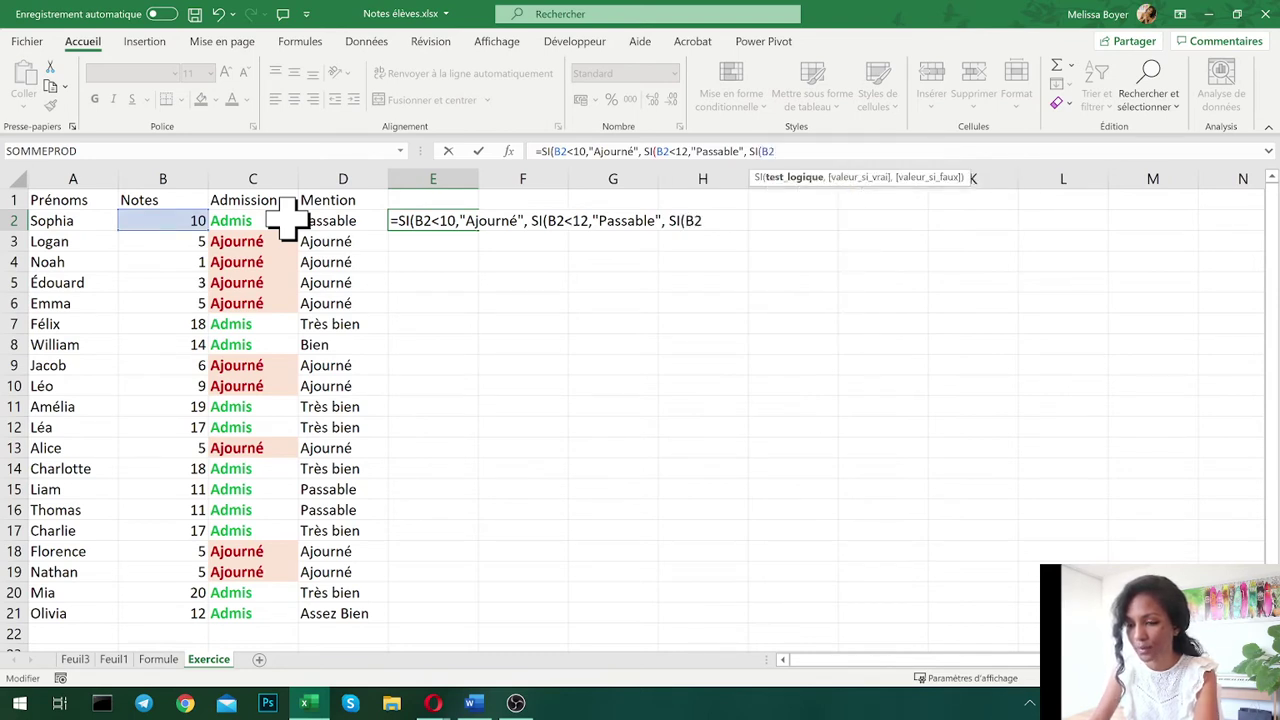
pyautogui.write('<')
pyautogui.write('14')
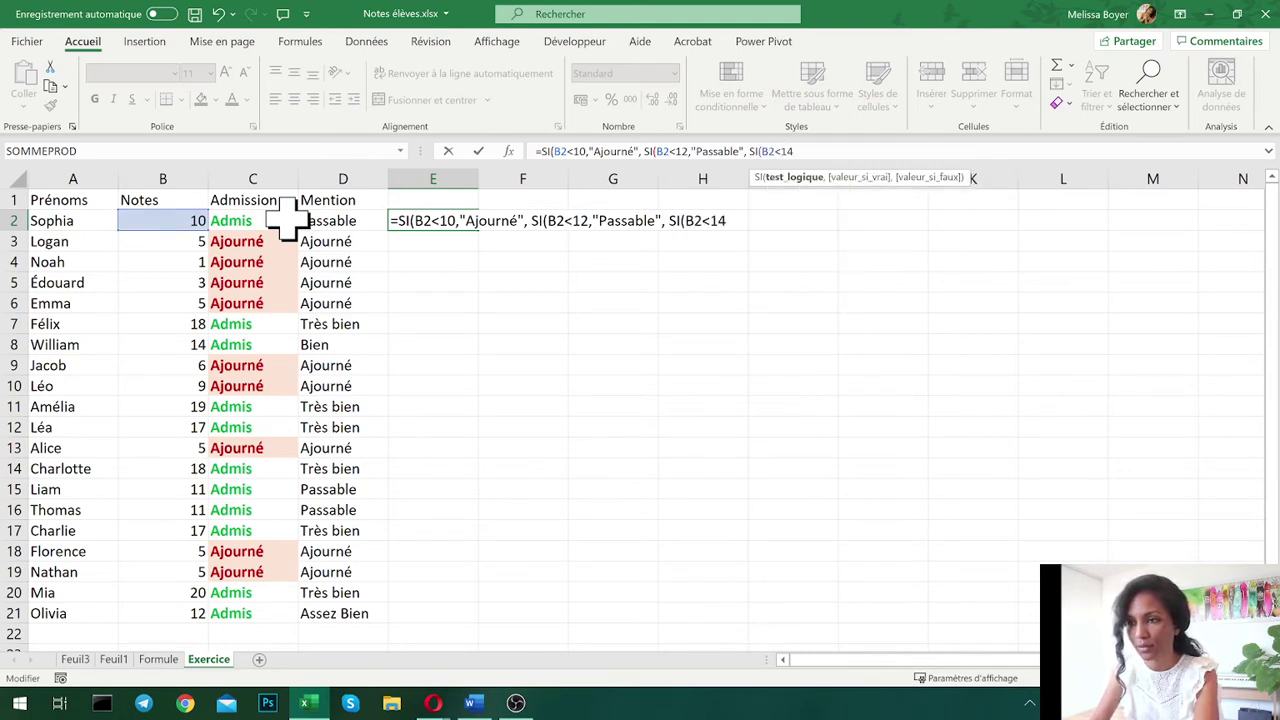
pyautogui.write(',"Bien')
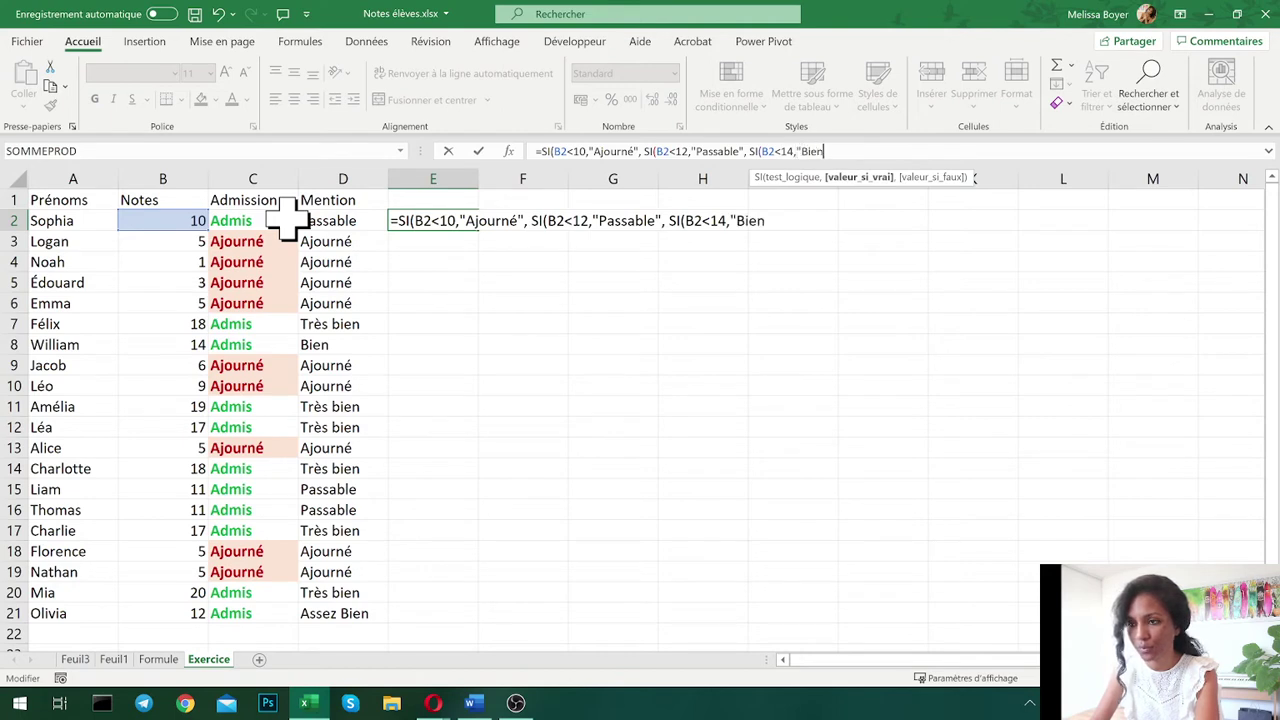
pyautogui.write('", ')
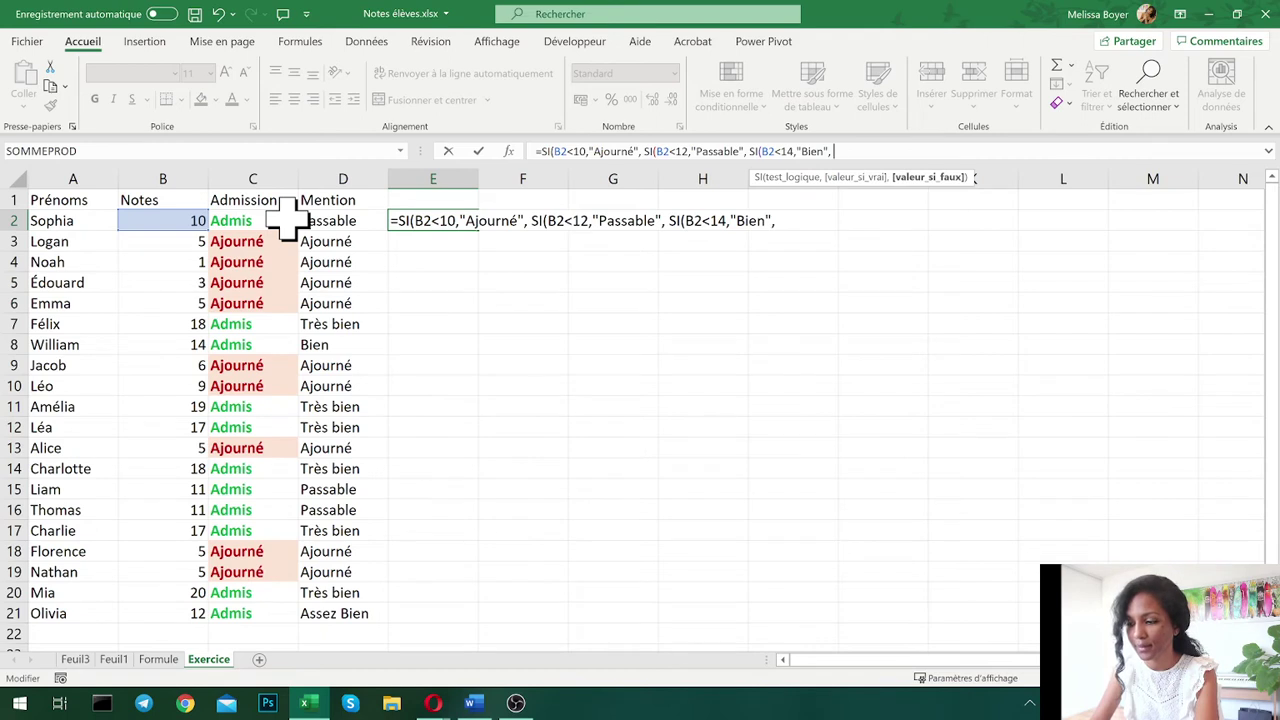
# - Nest a fourth SI in the E2 formula as the value if false, testing B2<16 and giving "Très bien" if true
pyautogui.write('SI')
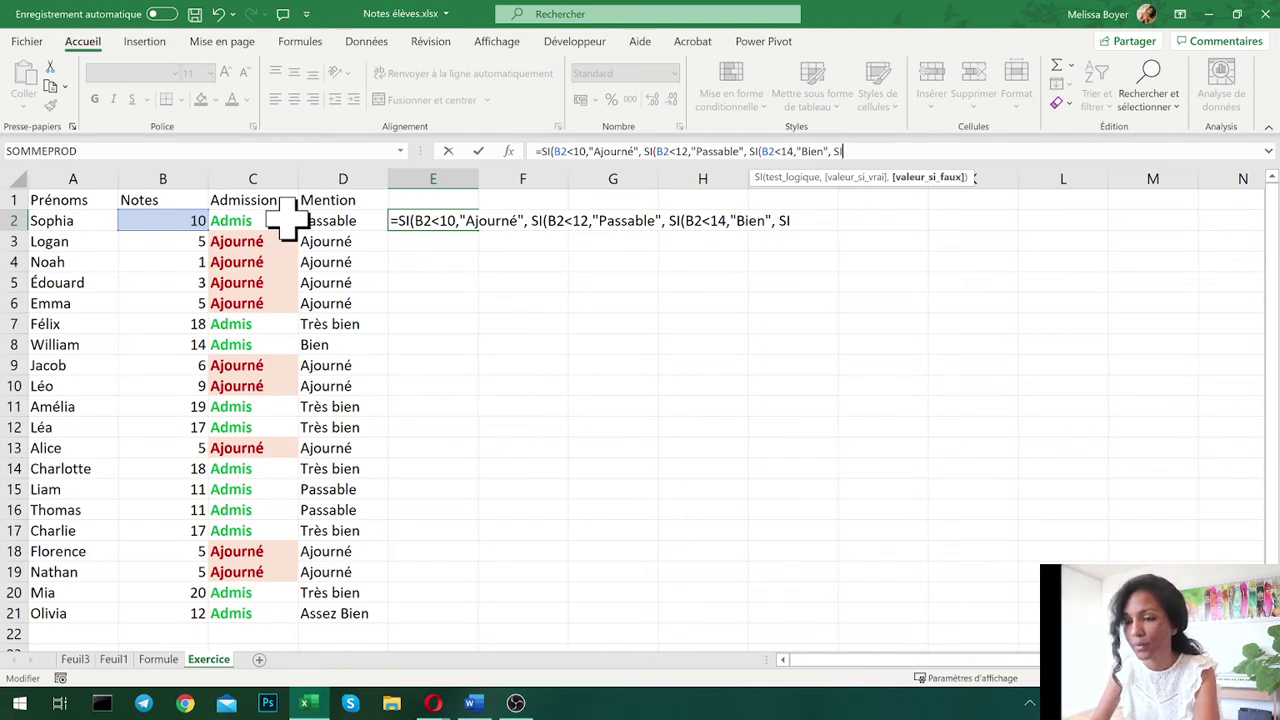
pyautogui.press('BackSpace')
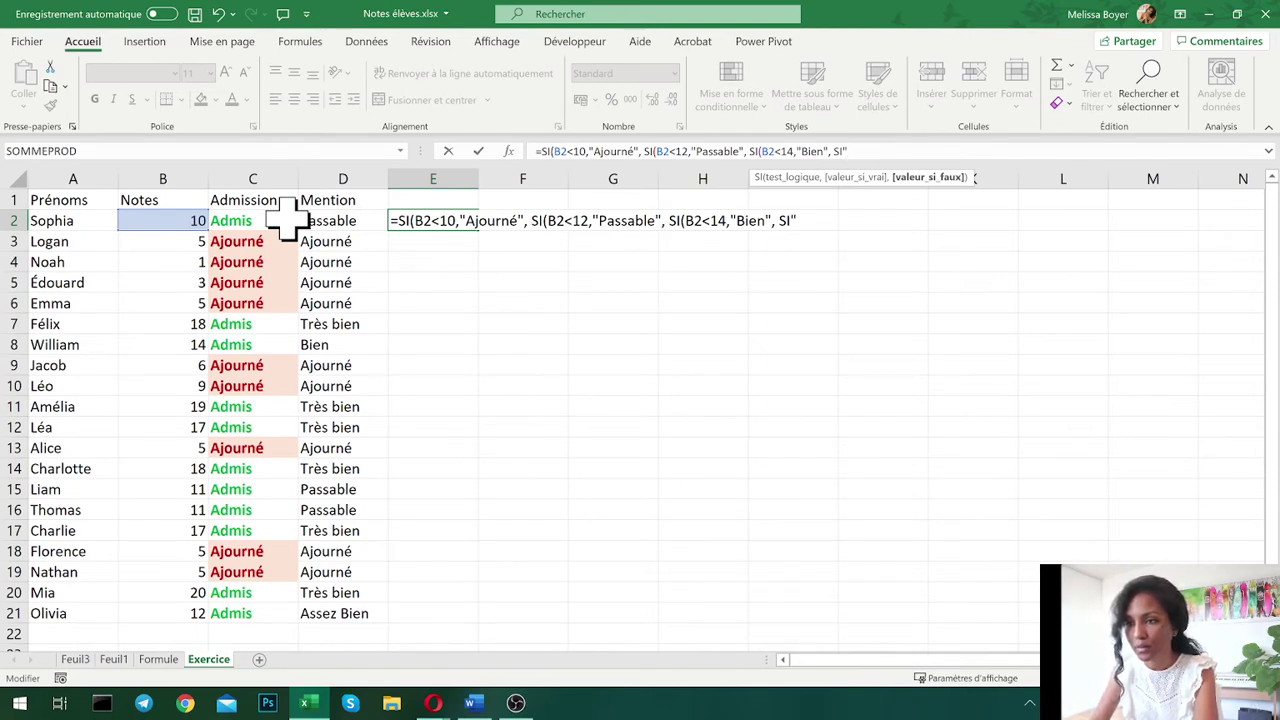
pyautogui.press('BackSpace')
pyautogui.write('(')
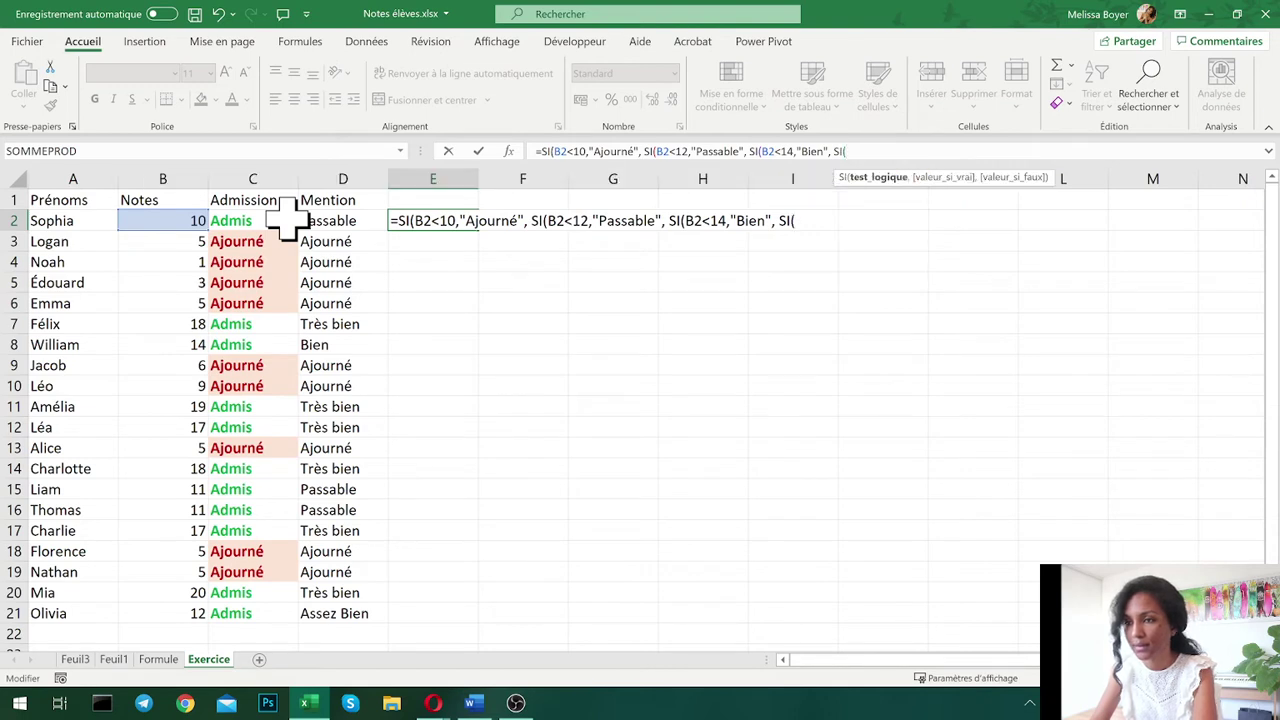
pyautogui.write('B2<')
pyautogui.press('BackSpace')
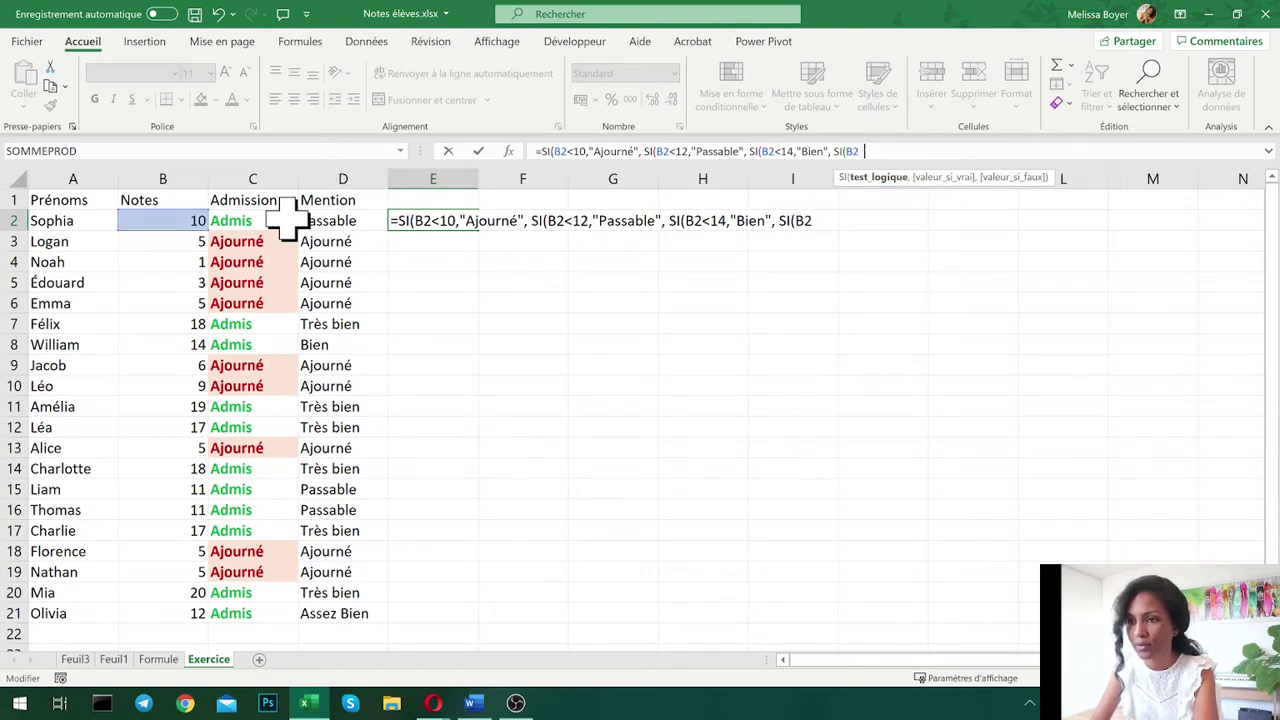
pyautogui.write('x')
pyautogui.press('BackSpace')
pyautogui.write('<')
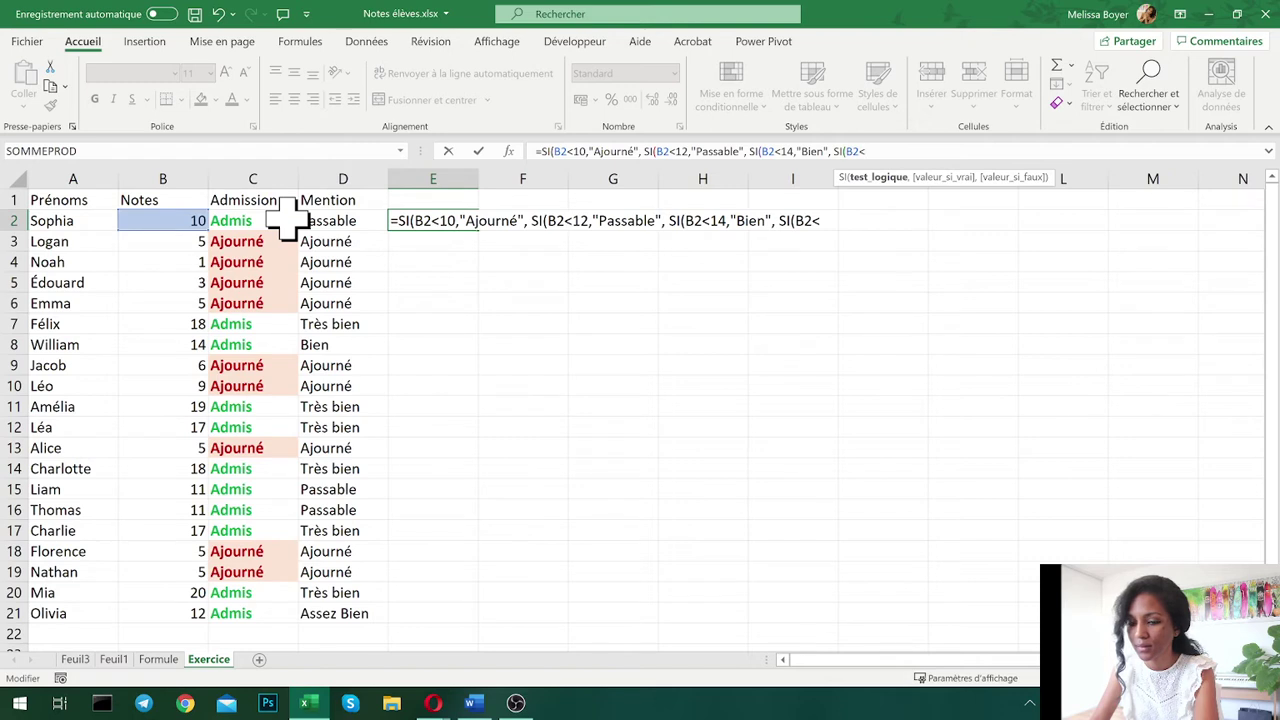
pyautogui.write('16,"')
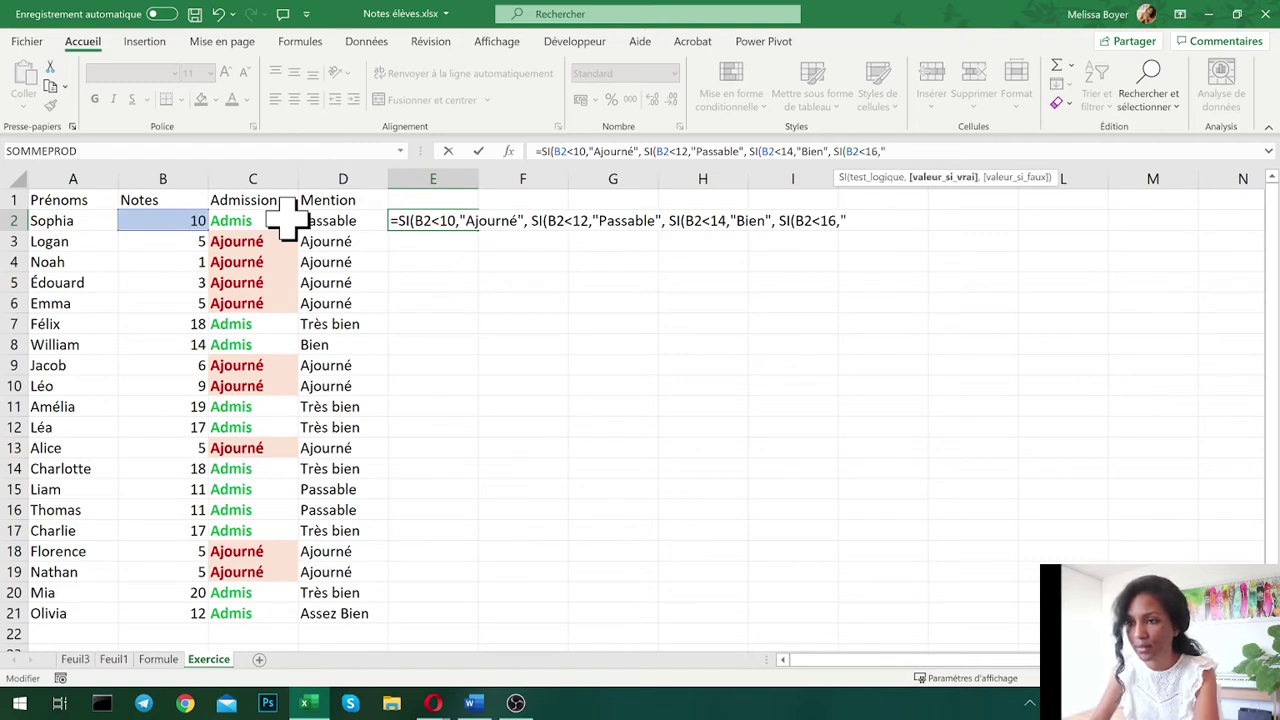
pyautogui.write('Très')
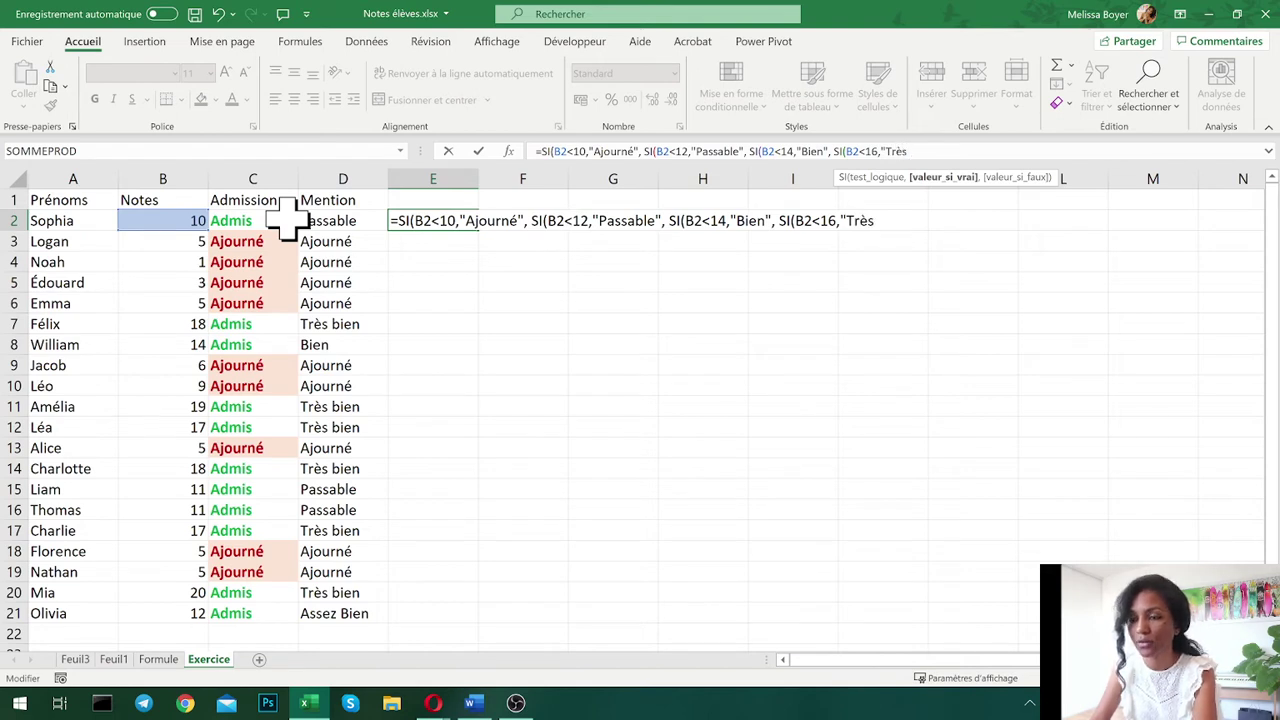
pyautogui.write(' bien",')
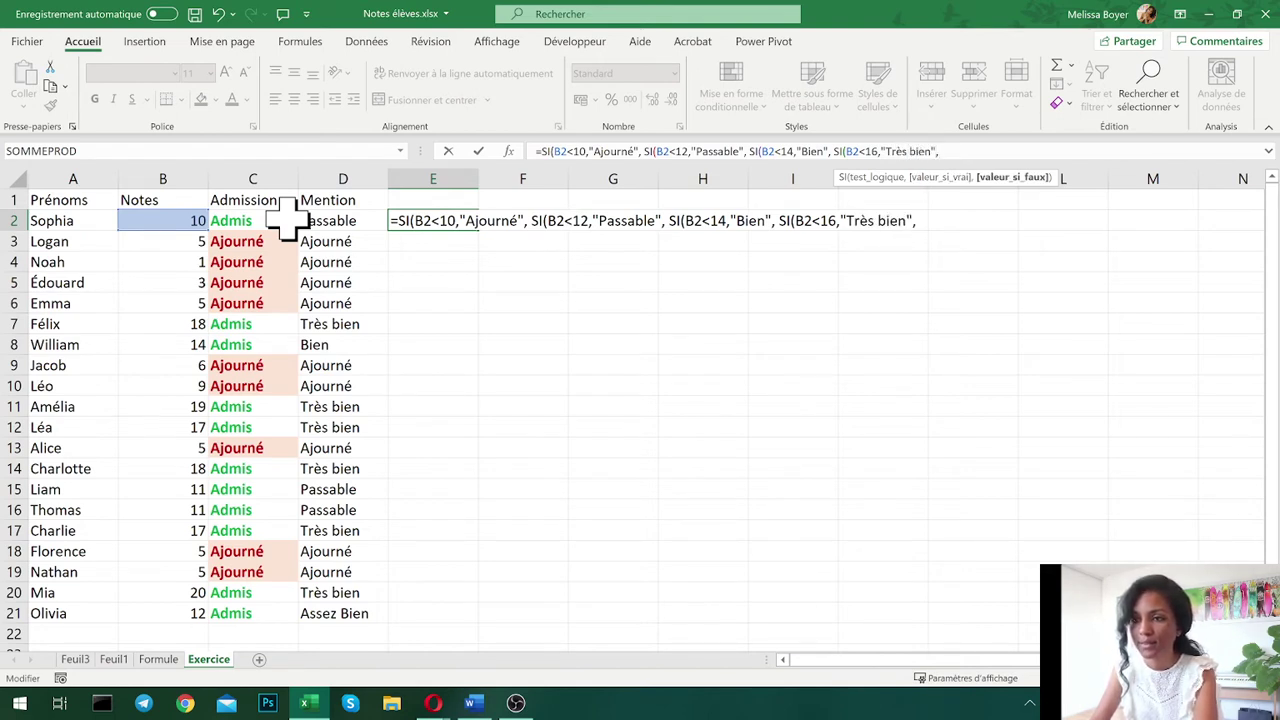
pyautogui.write('"')
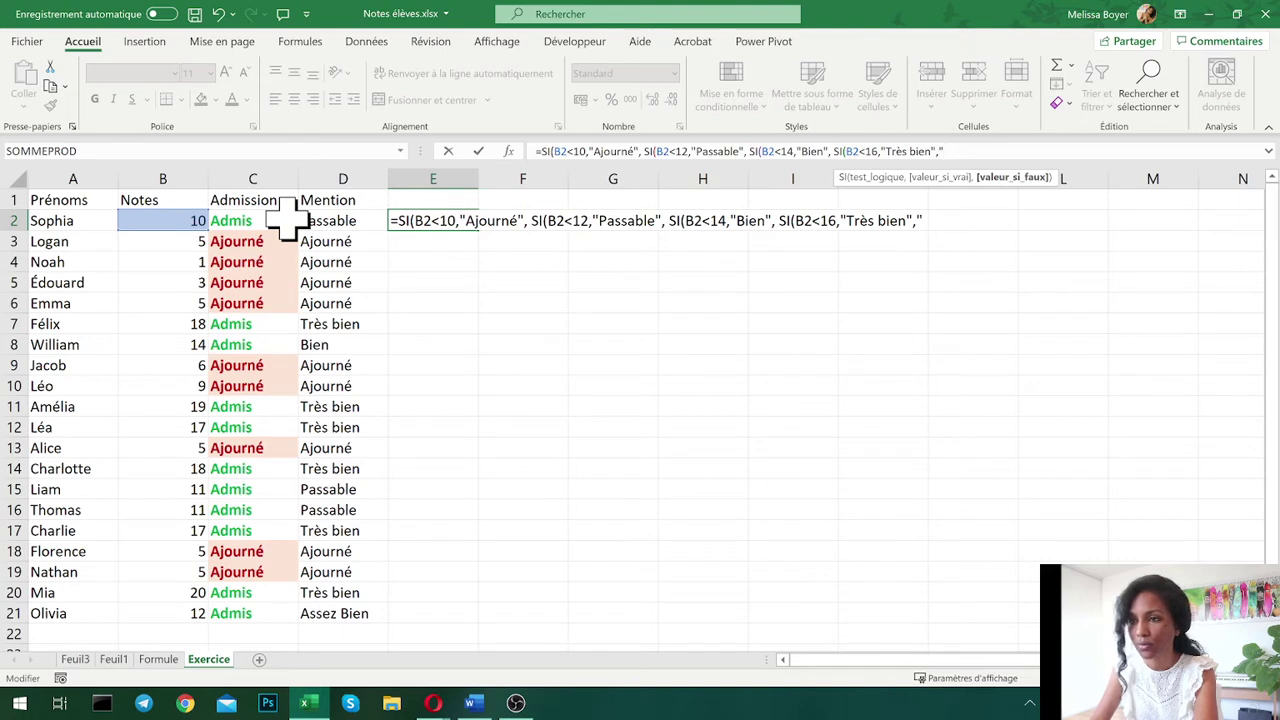
# - Correct the E2 formula's results to "Assez Bien" for the B2<14 test and " Bien" for the B2<16 test
pyautogui.click(801, 151)
pyautogui.write('Assez')
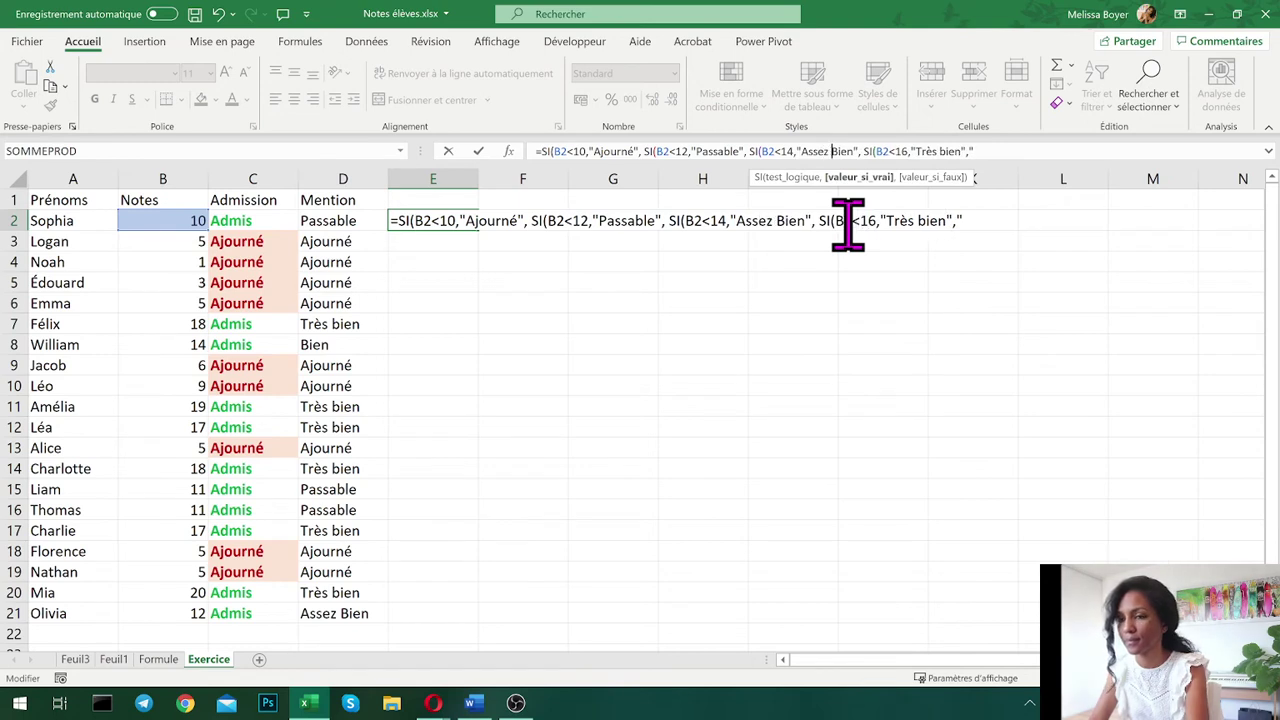
pyautogui.moveTo(912, 151); pyautogui.dragTo(951, 151)
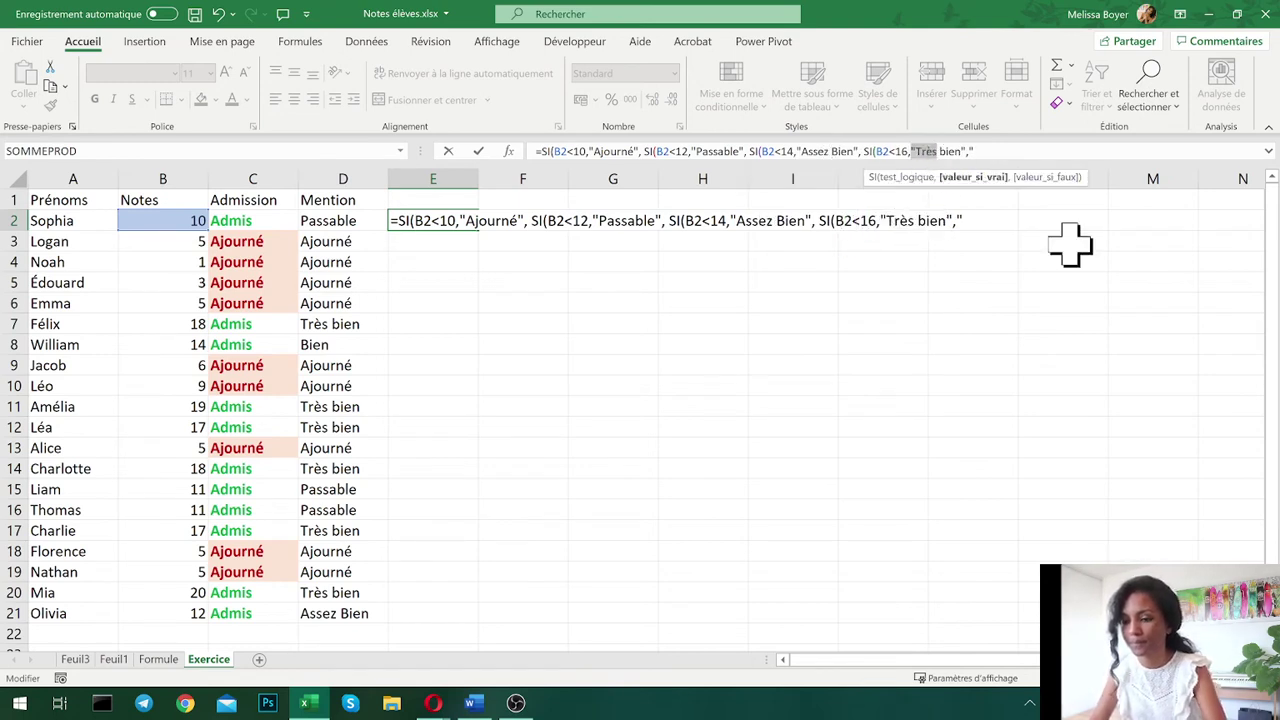
pyautogui.press('Delete')
pyautogui.write("'")
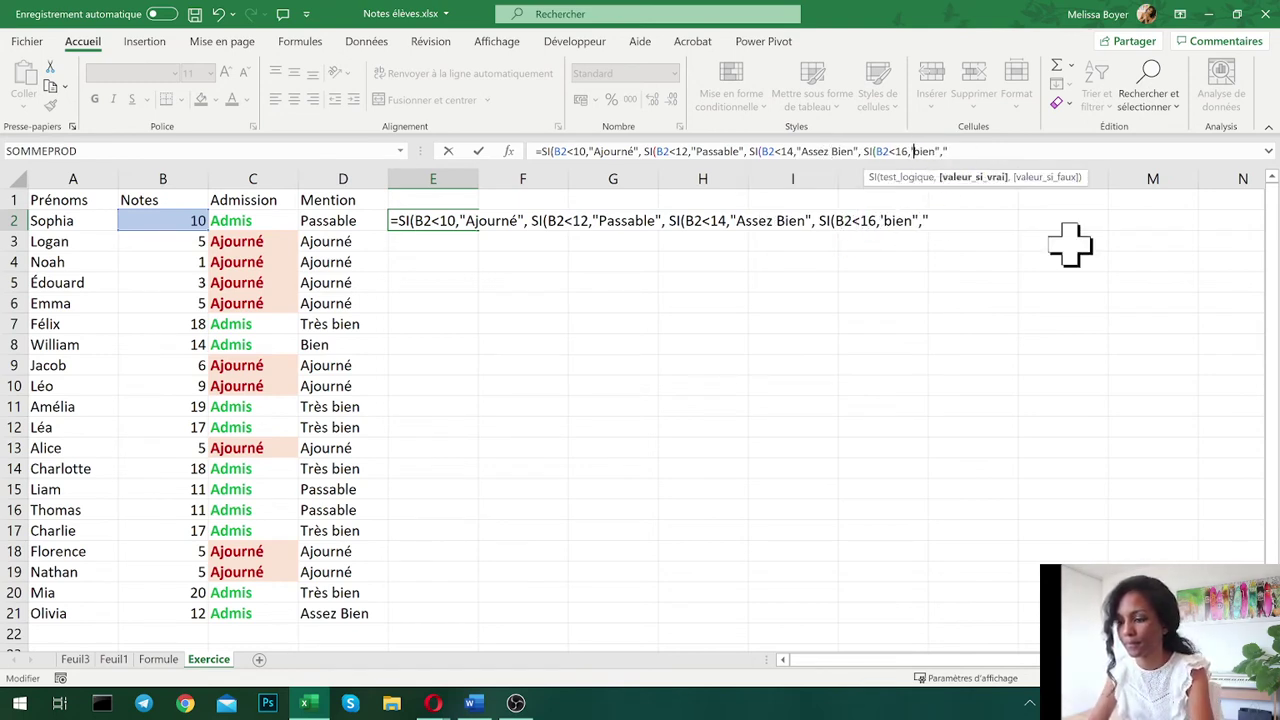
pyautogui.press('BackSpace')
pyautogui.write('" B')
pyautogui.press('Delete')
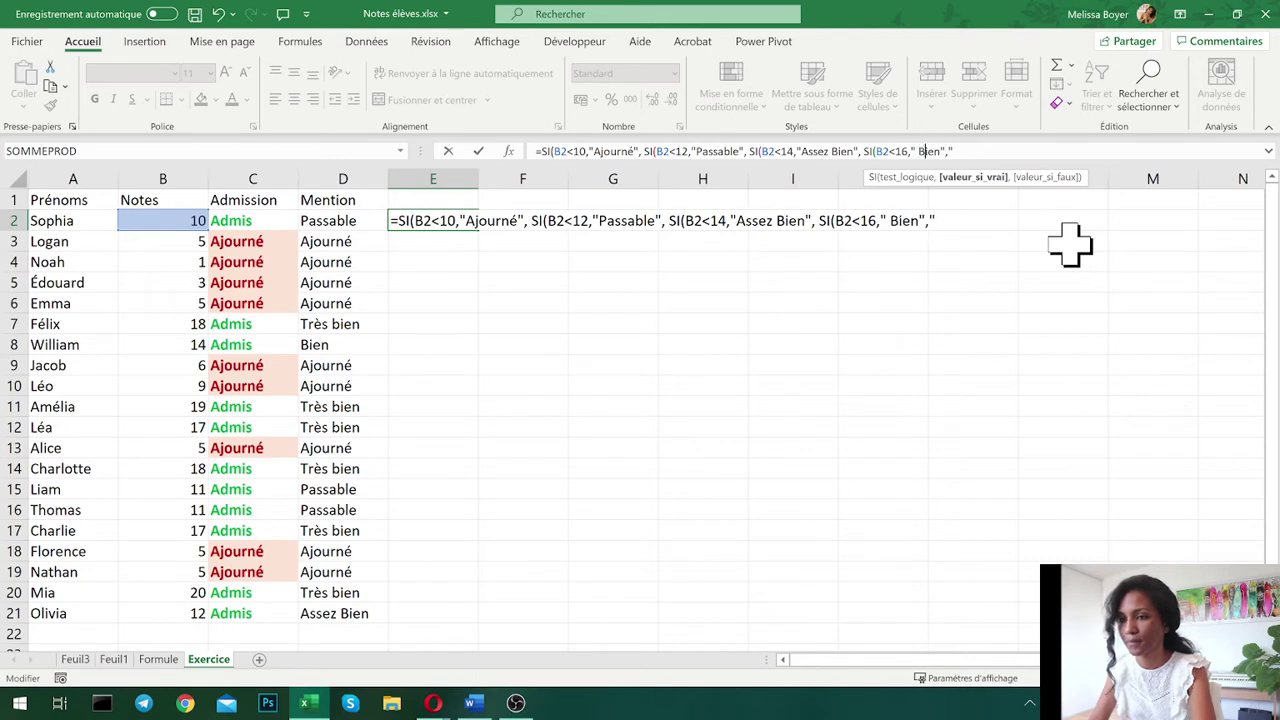
# - Finish the E2 formula with "Très Bien" as the last value if false, close all four SI functions and enter it
pyautogui.click(964, 151)
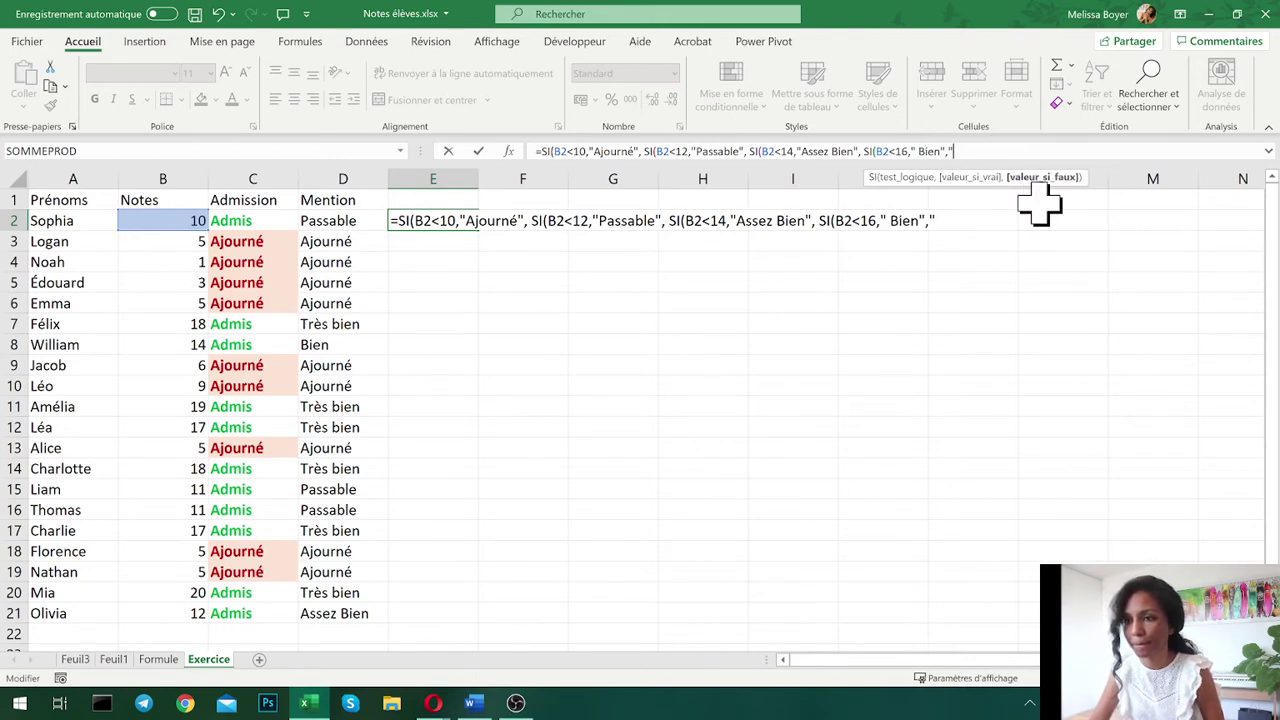
pyautogui.press('BackSpace')
pyautogui.write('S')
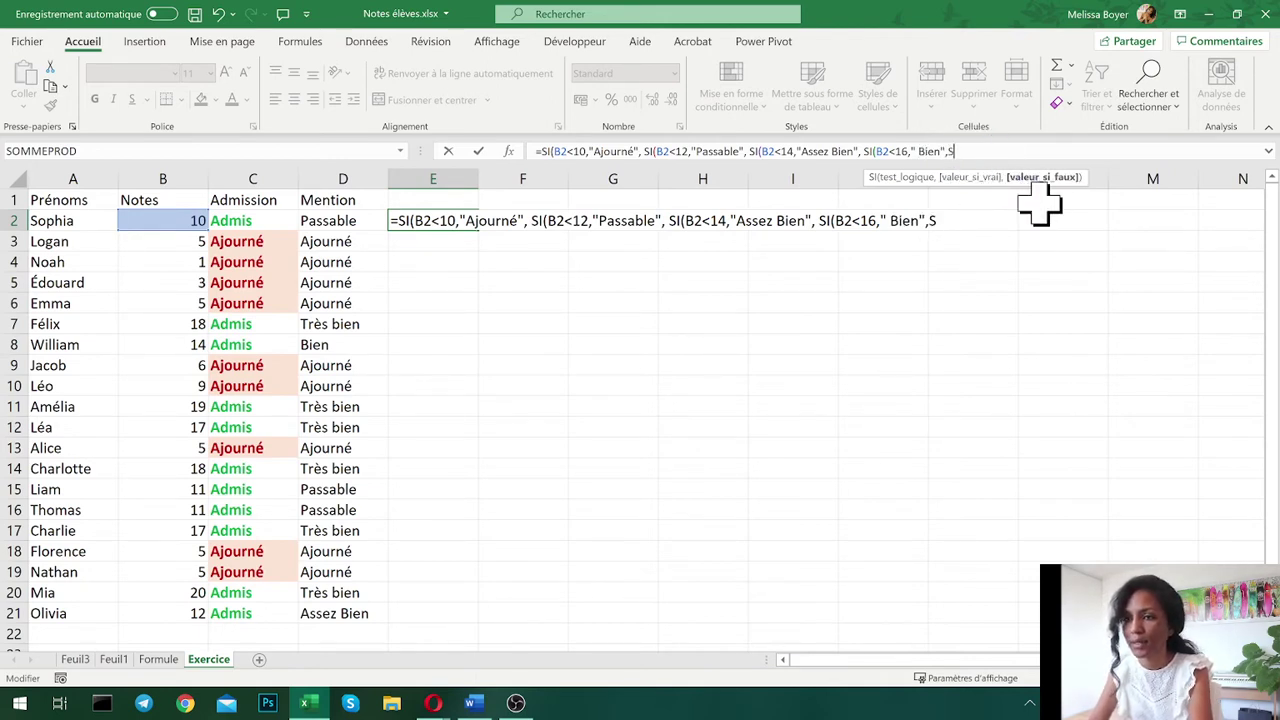
pyautogui.press('BackSpace')
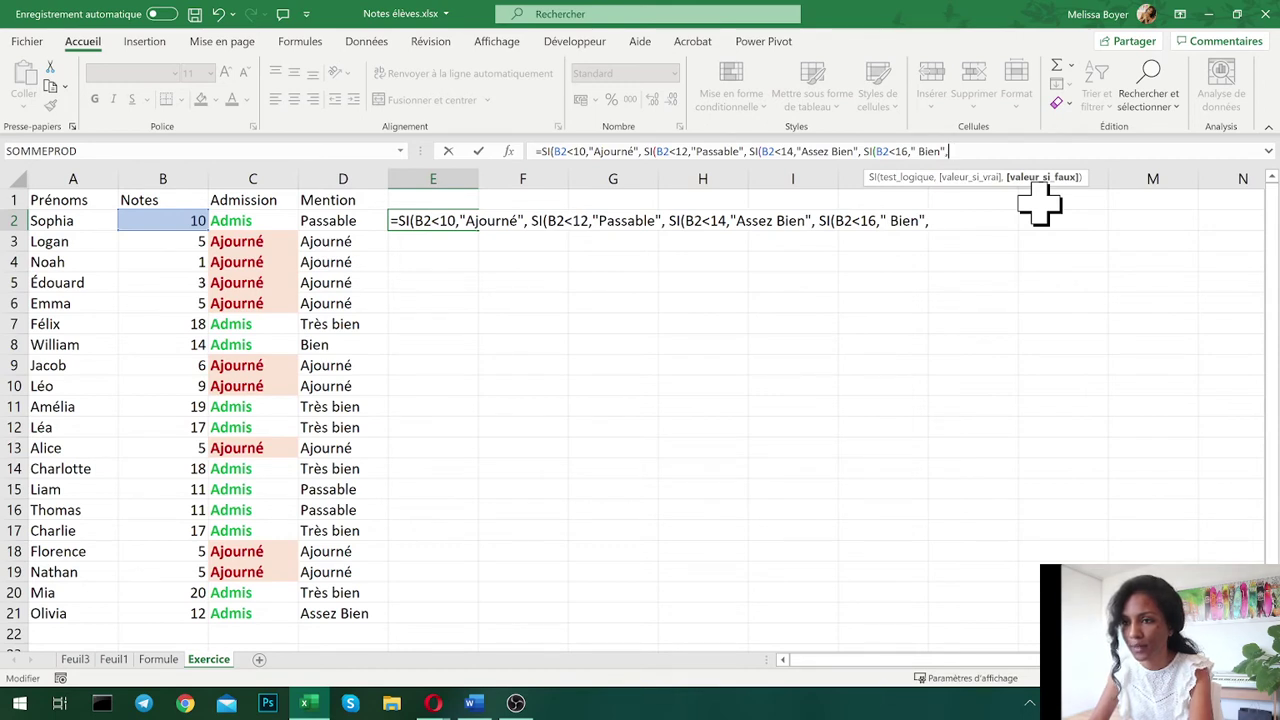
pyautogui.write('S')
pyautogui.press('BackSpace')
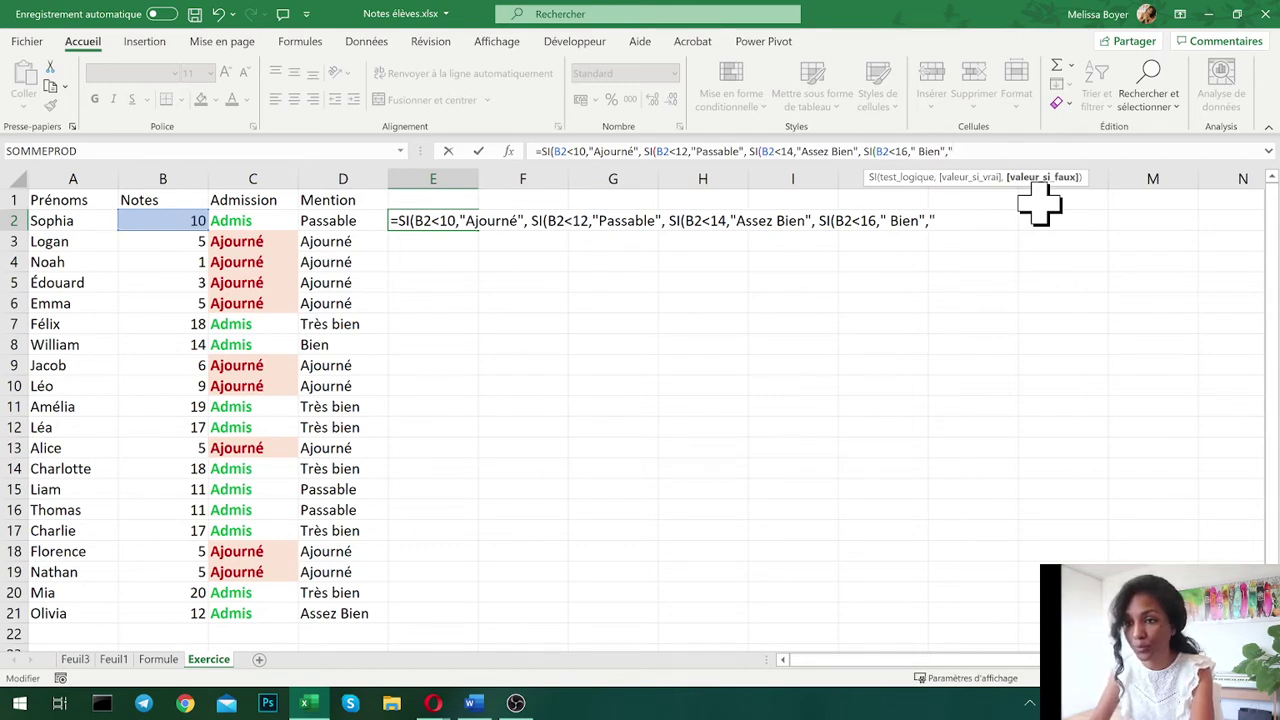
pyautogui.write('"Tr')
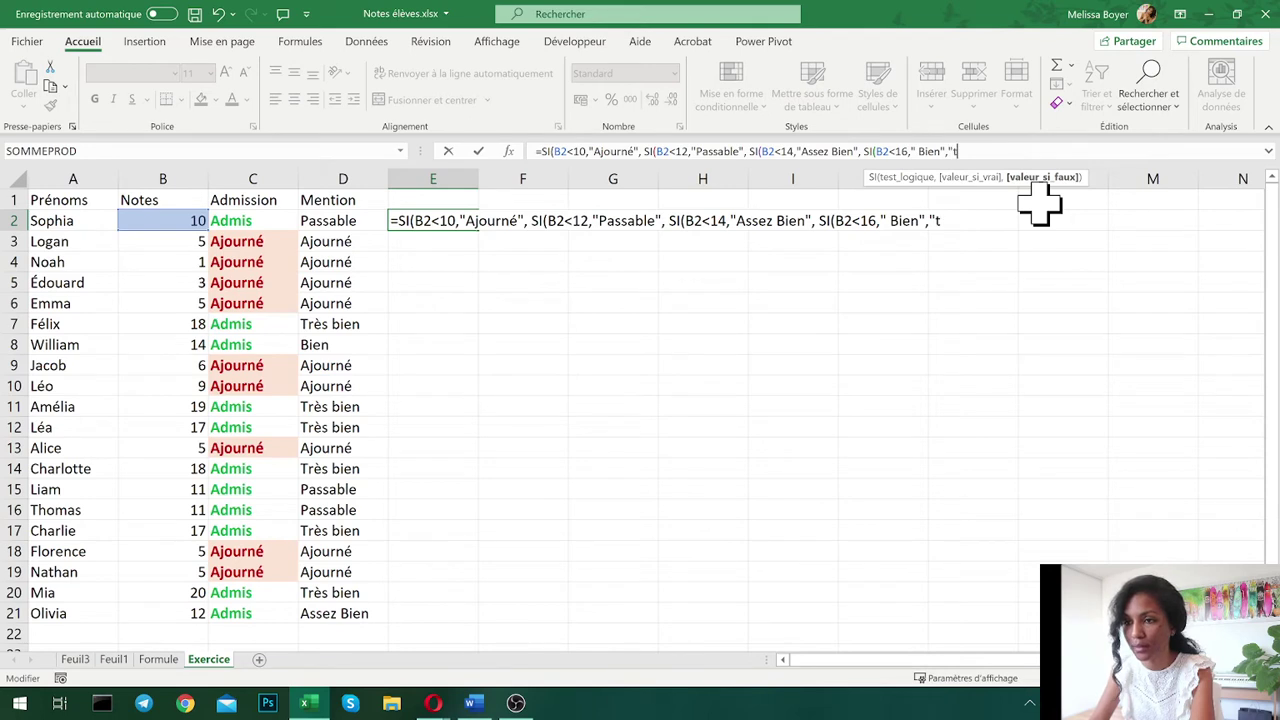
pyautogui.write('ès ')
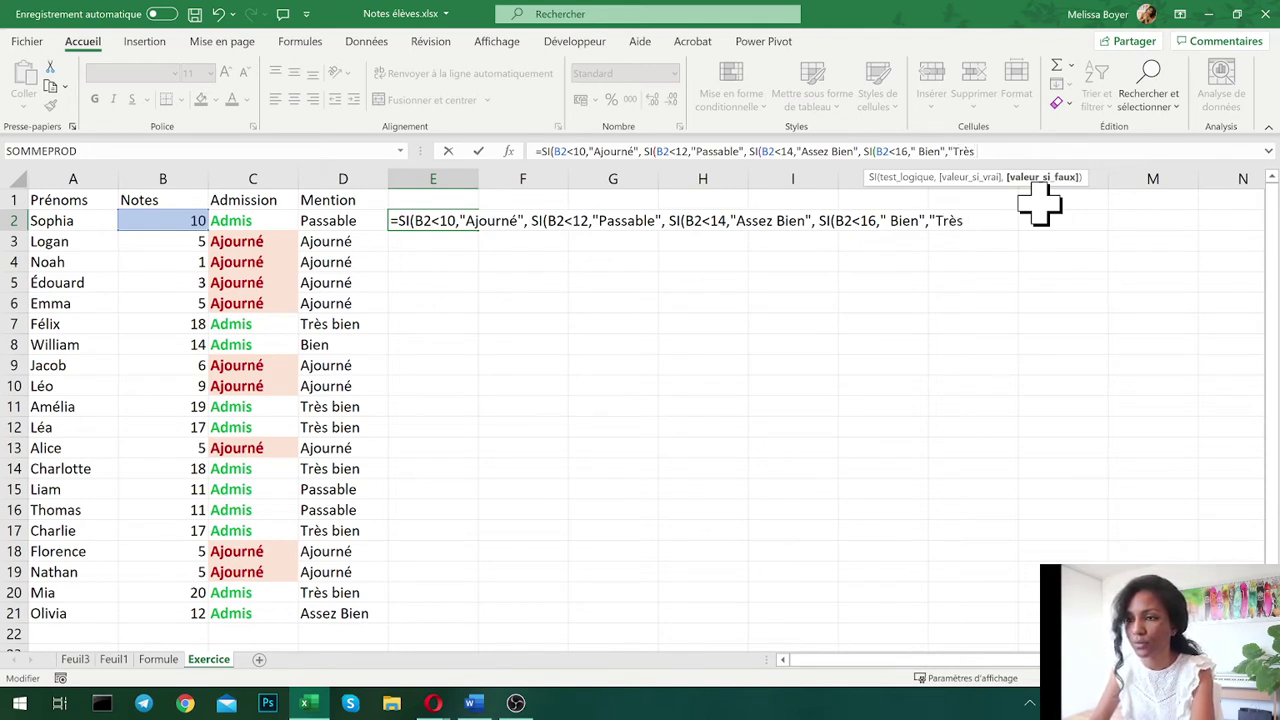
pyautogui.write('Bien"')
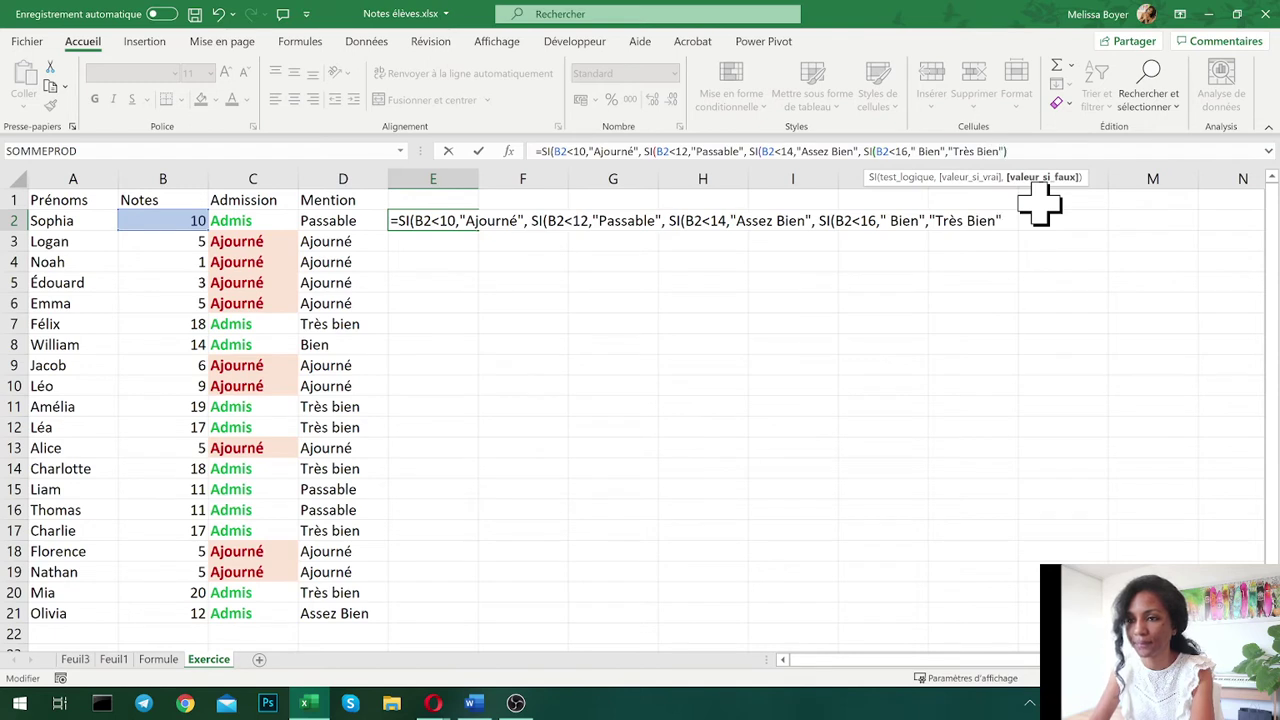
pyautogui.write(')))')
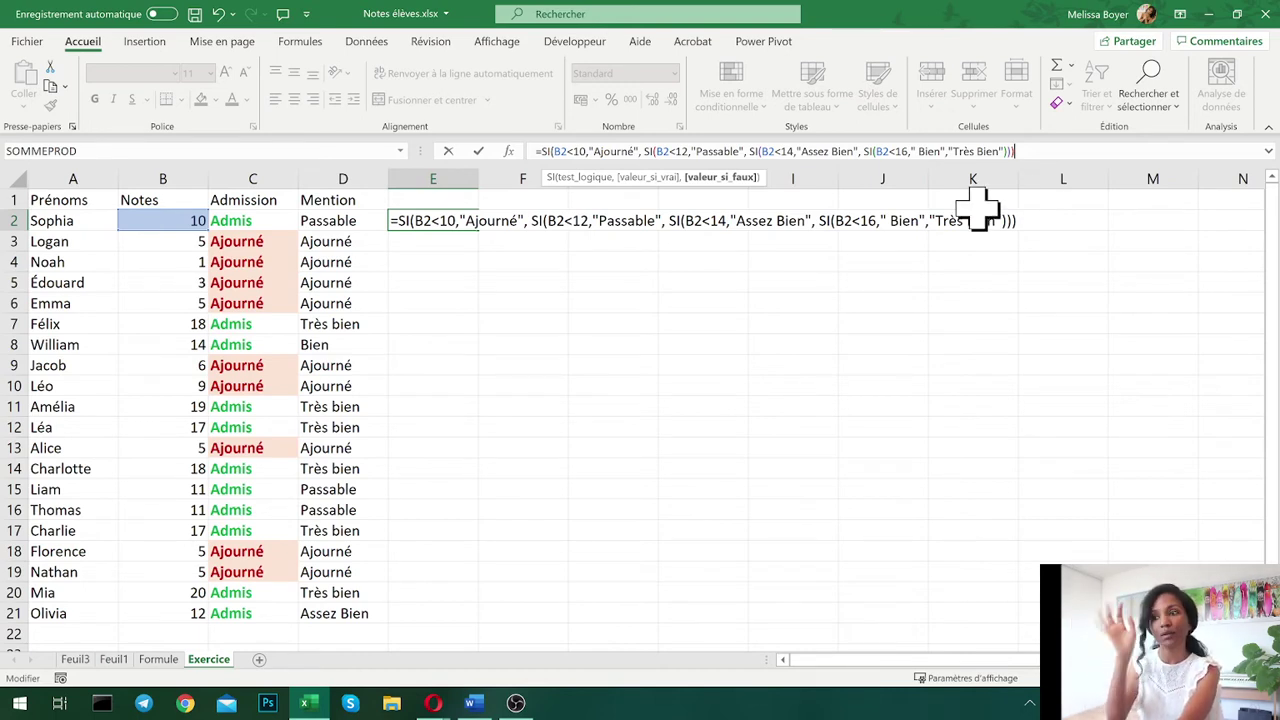
pyautogui.write(')')
pyautogui.press('Return')
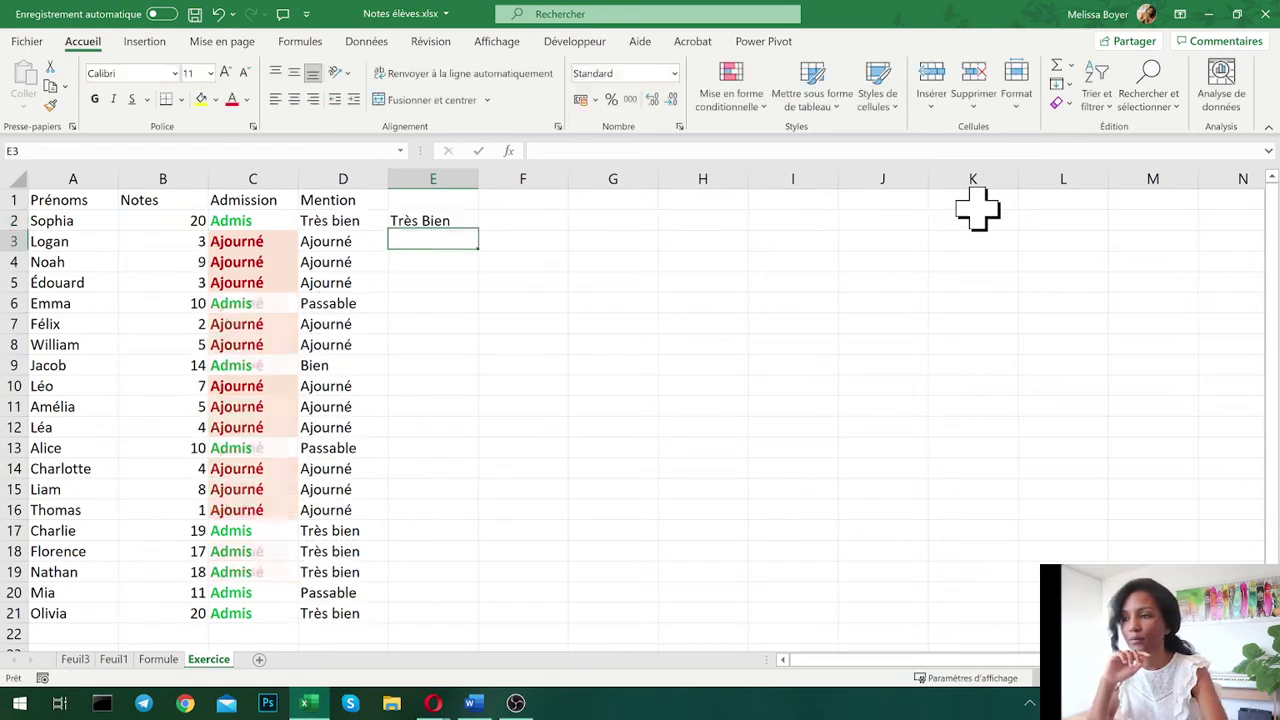
# - Fill the alternative Mention formula from E2 down through E21 for comparison with column D
pyautogui.click(429, 222)
pyautogui.moveTo(477, 231); pyautogui.dragTo(454, 615)
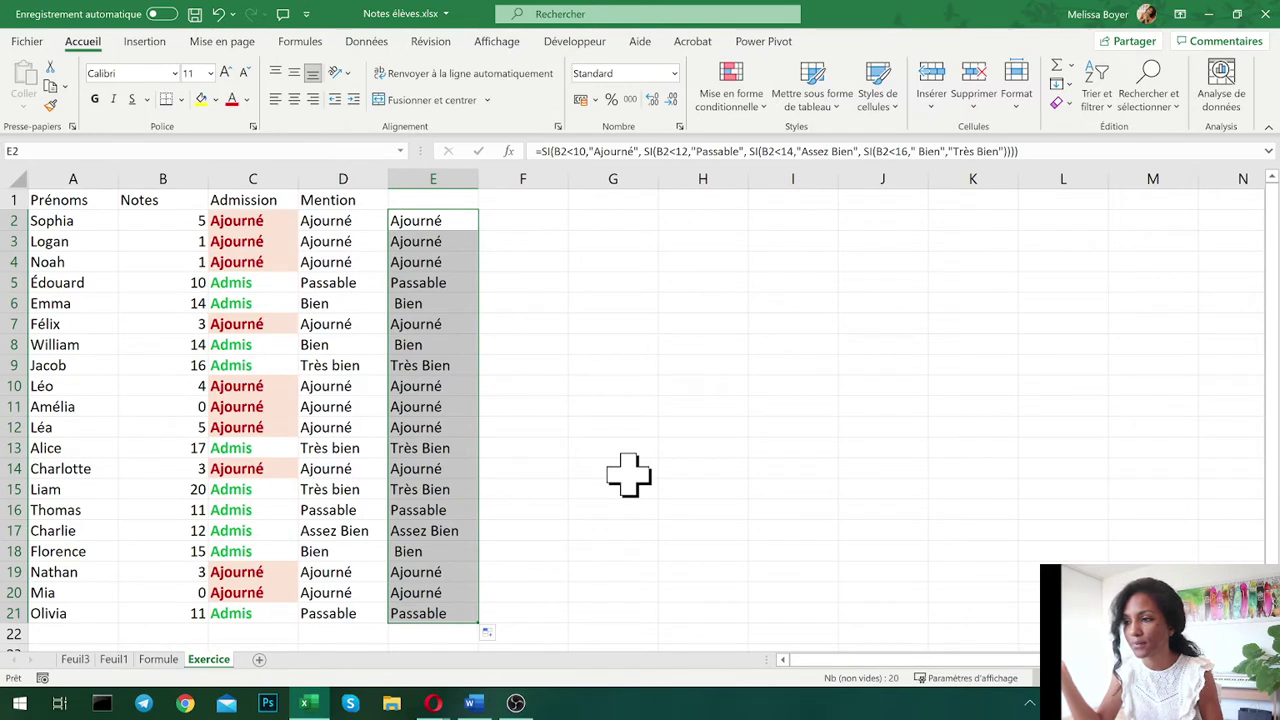
pyautogui.click(628, 475)
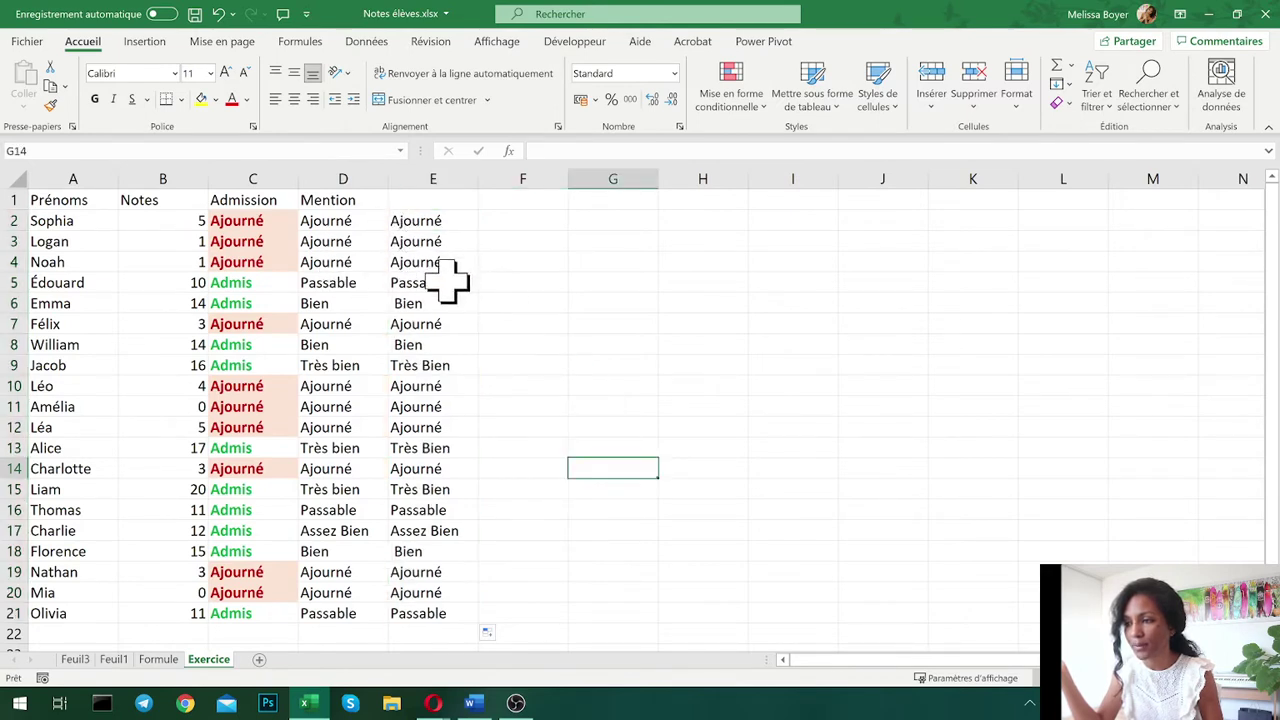
pyautogui.click(328, 264)
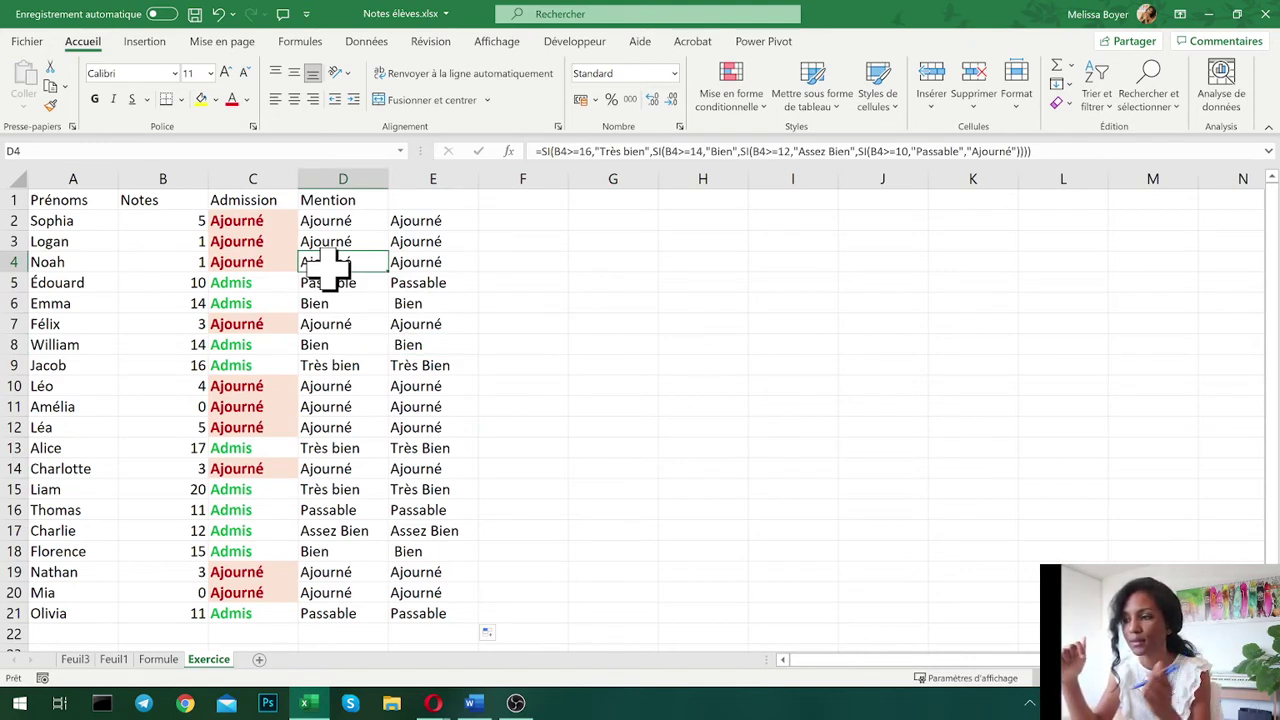
# - Clear the conditional formatting rules from the entire Exercice sheet
pyautogui.moveTo(262, 221); pyautogui.dragTo(231, 606)
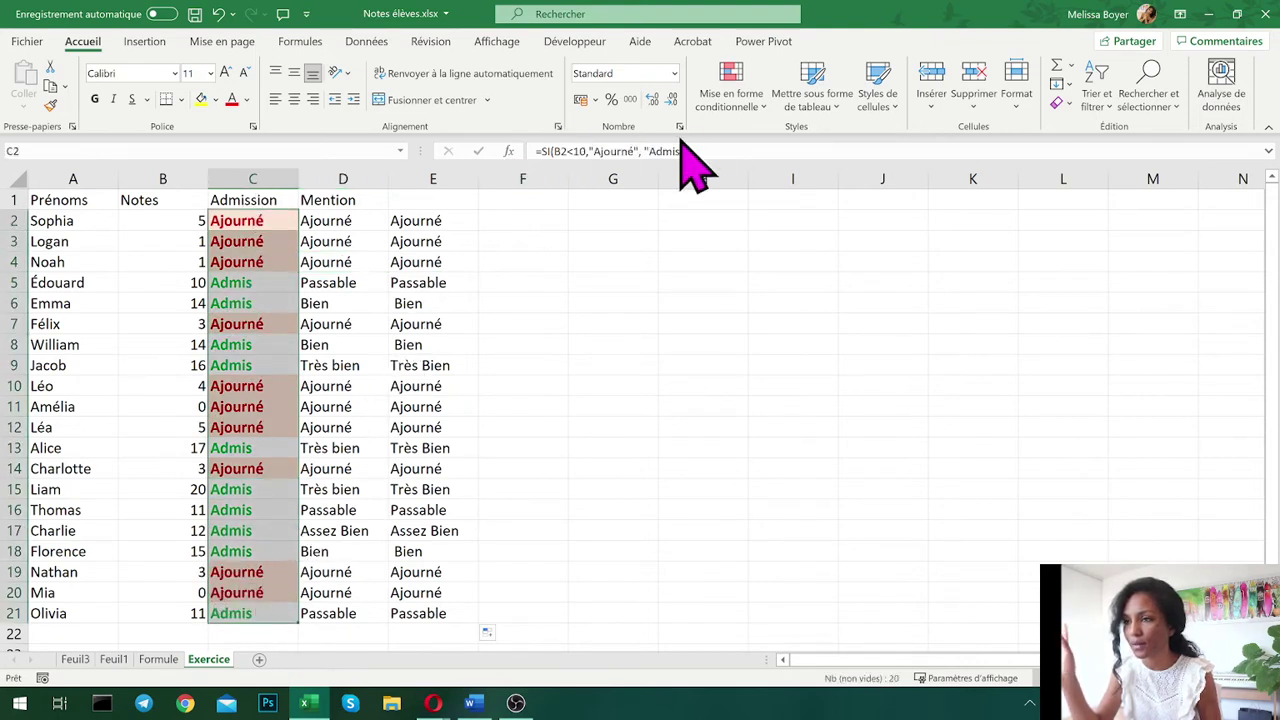
pyautogui.click(613, 344)
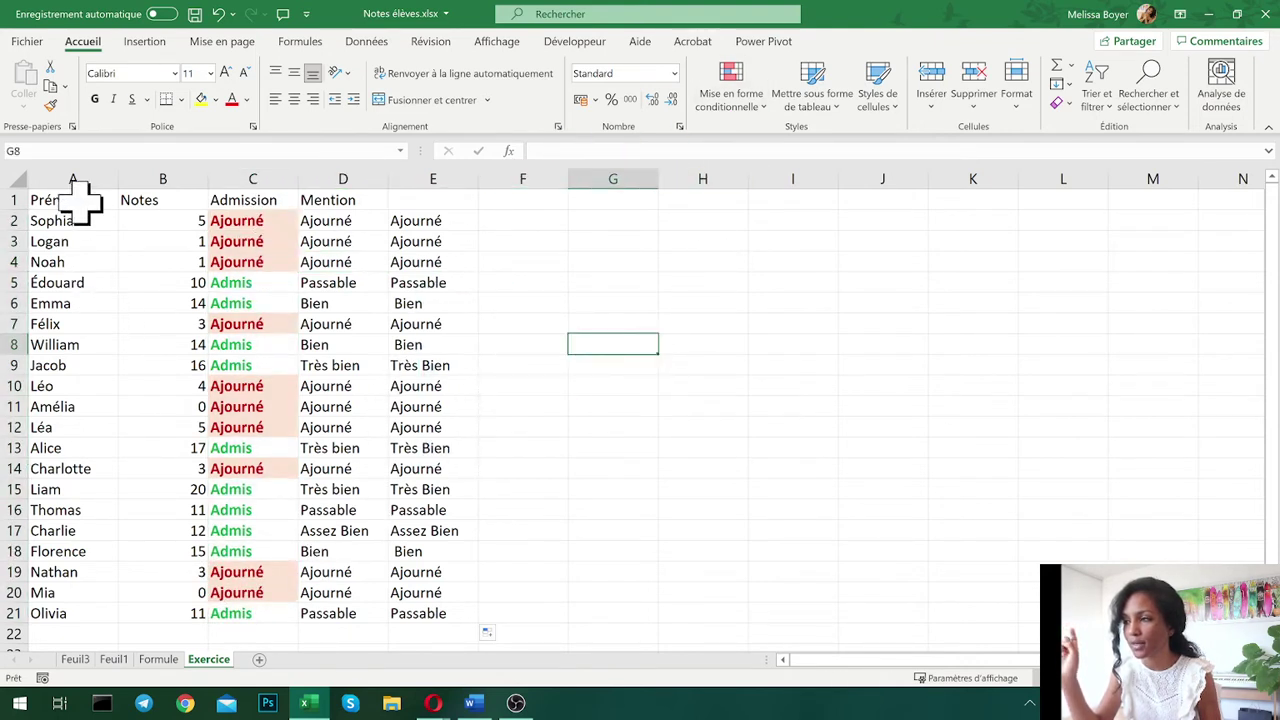
pyautogui.moveTo(85, 200); pyautogui.dragTo(808, 608)
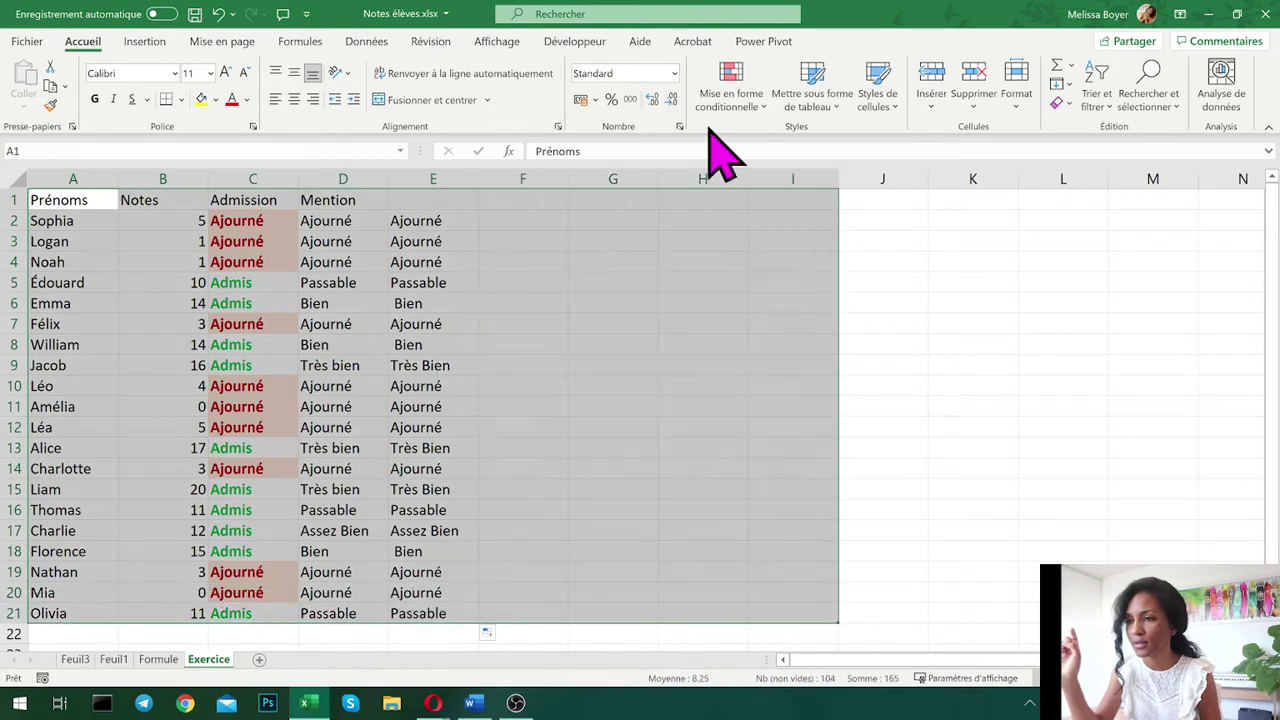
pyautogui.click(731, 95)
pyautogui.moveTo(877, 366)
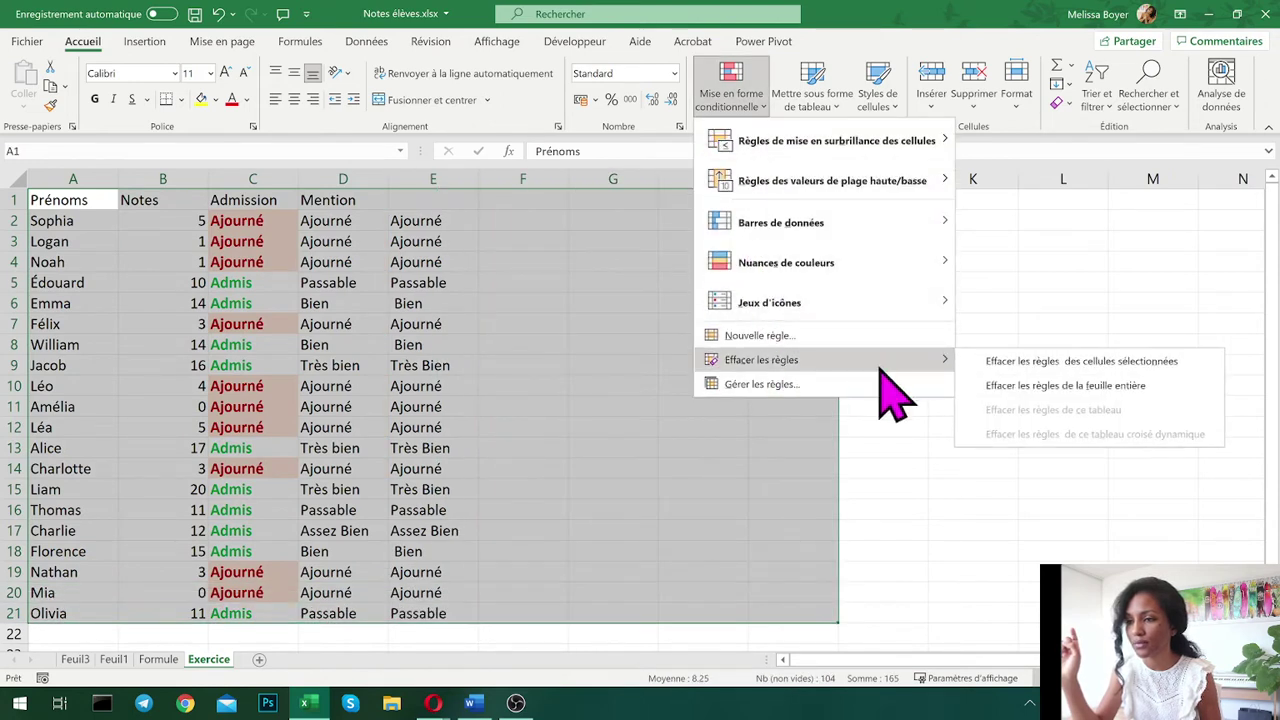
pyautogui.click(1040, 388)
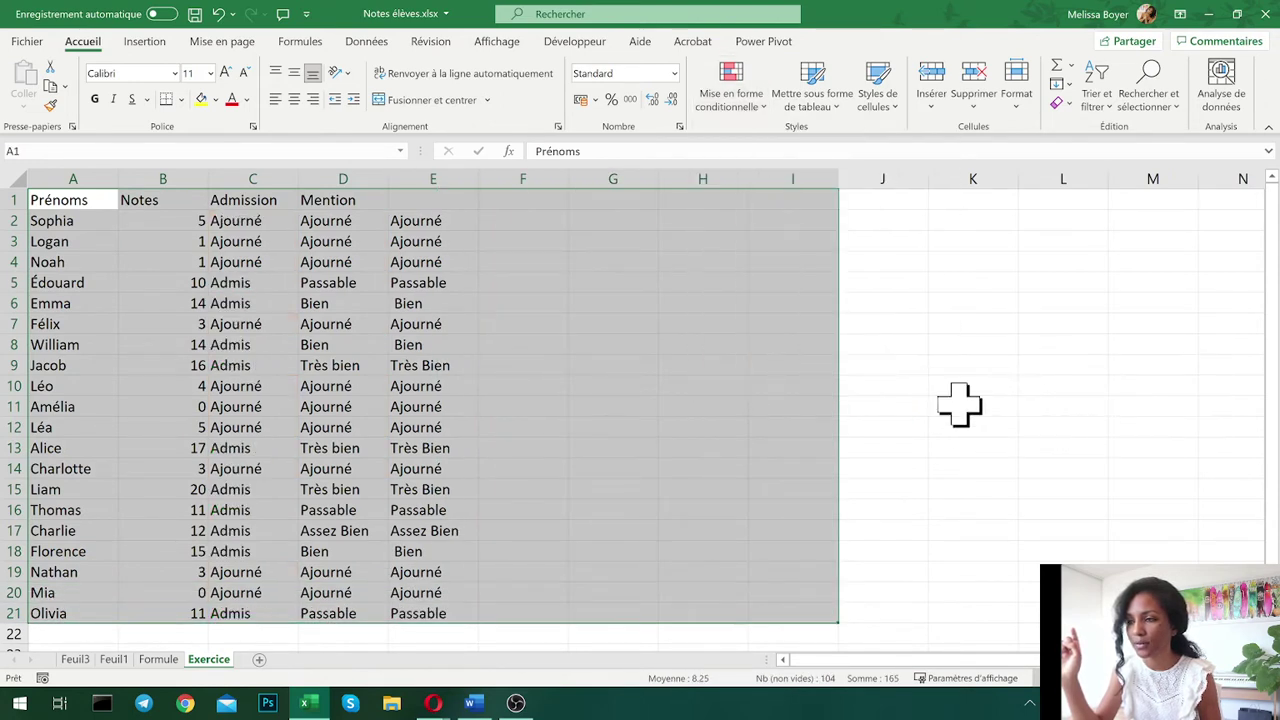
# - Compare the nested SI formulas in D2 and E2, and examine the >= operator in the D3 formula
pyautogui.click(960, 406)
pyautogui.click(697, 408)
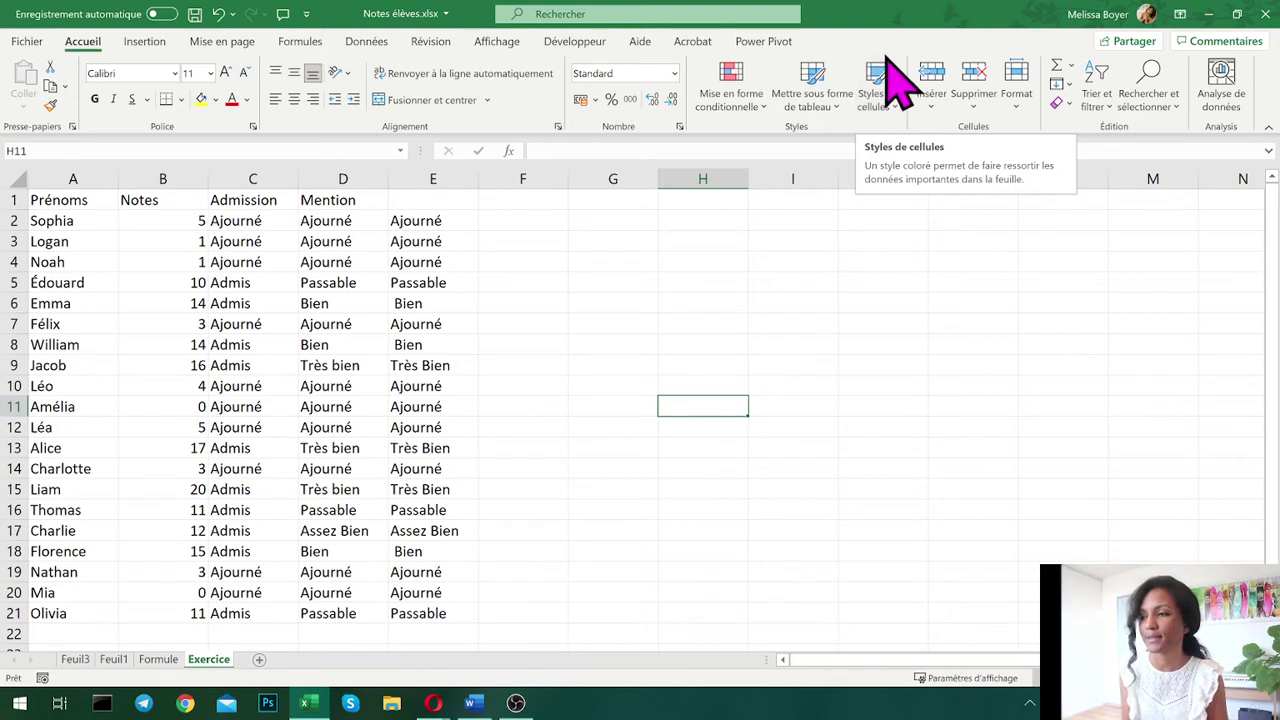
pyautogui.click(417, 221)
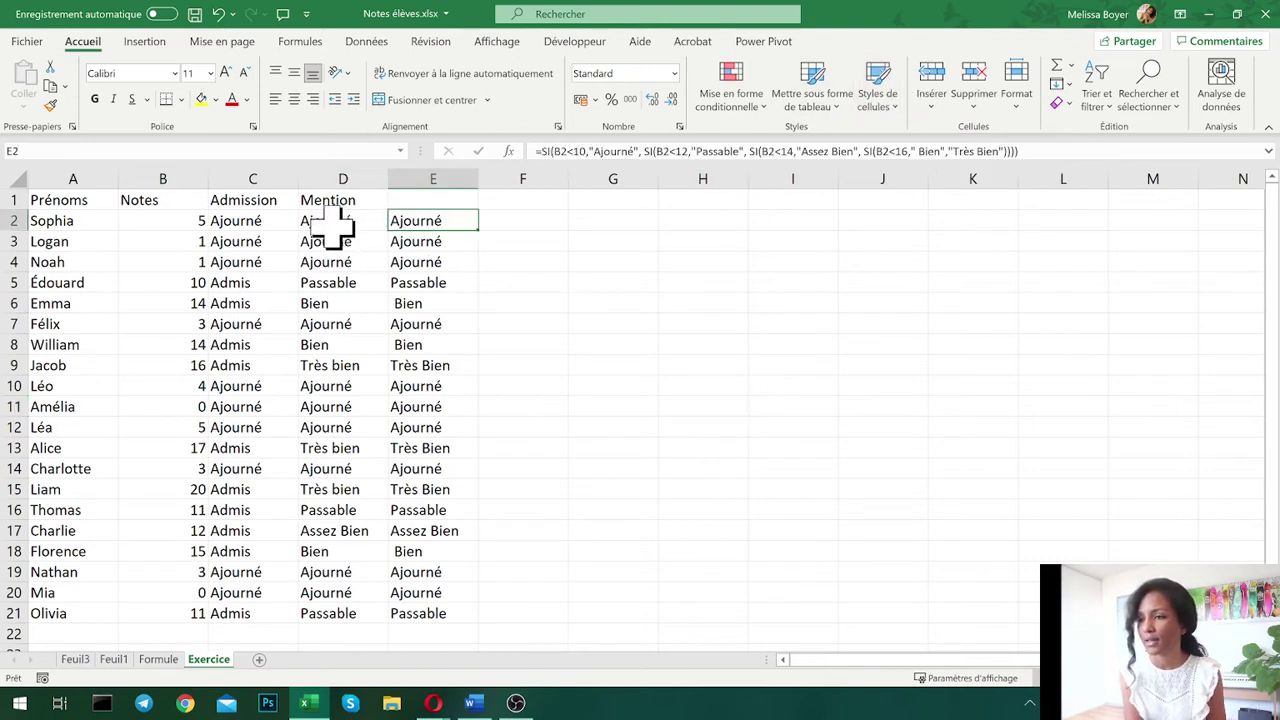
pyautogui.click(345, 225)
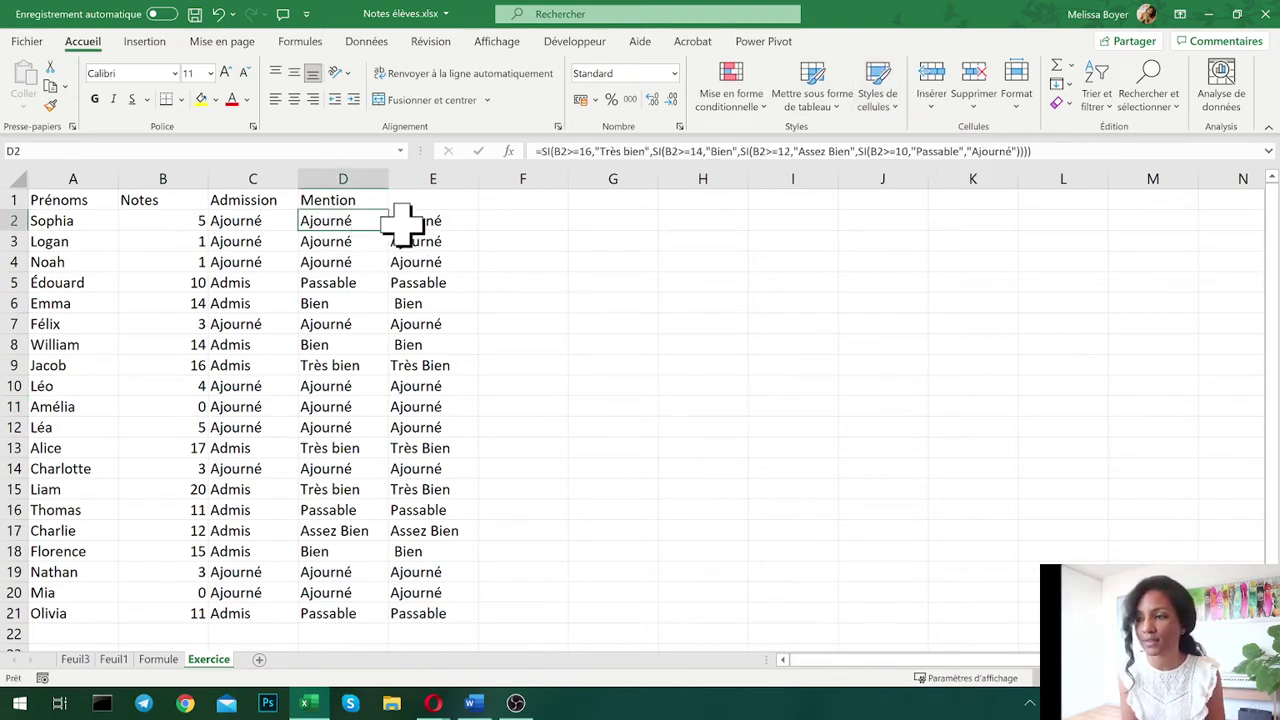
pyautogui.click(408, 222)
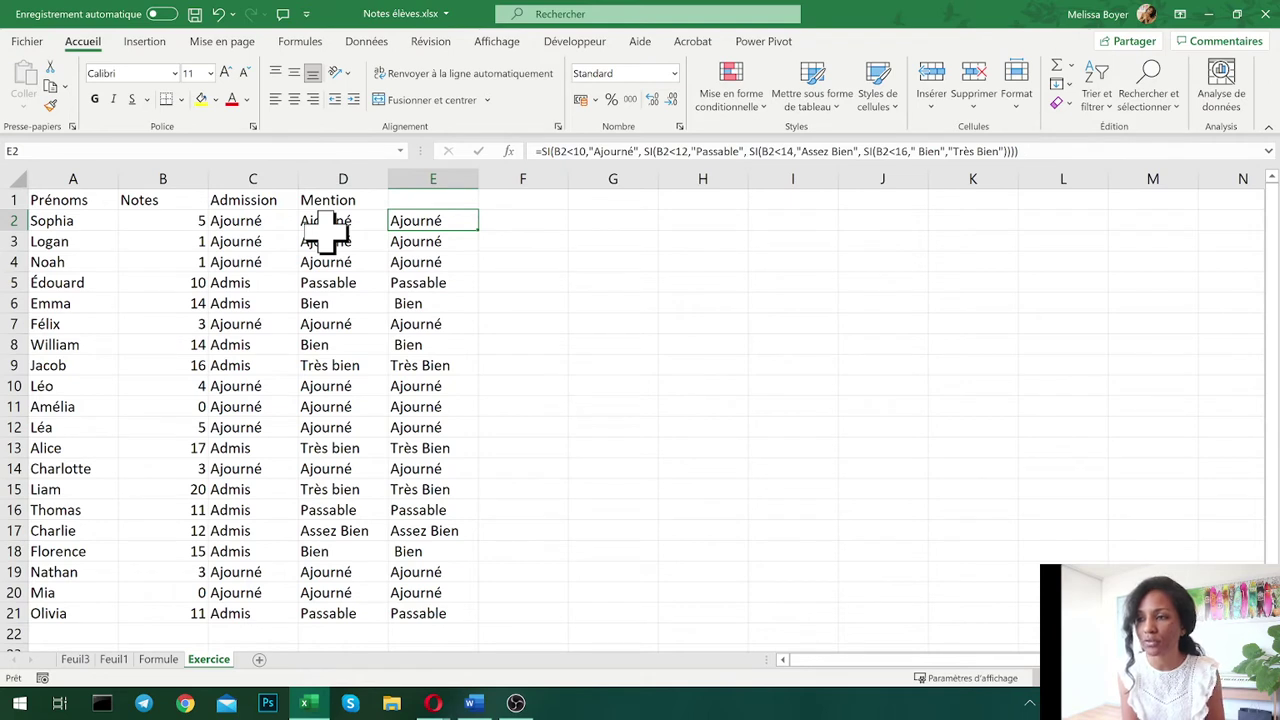
pyautogui.click(345, 222)
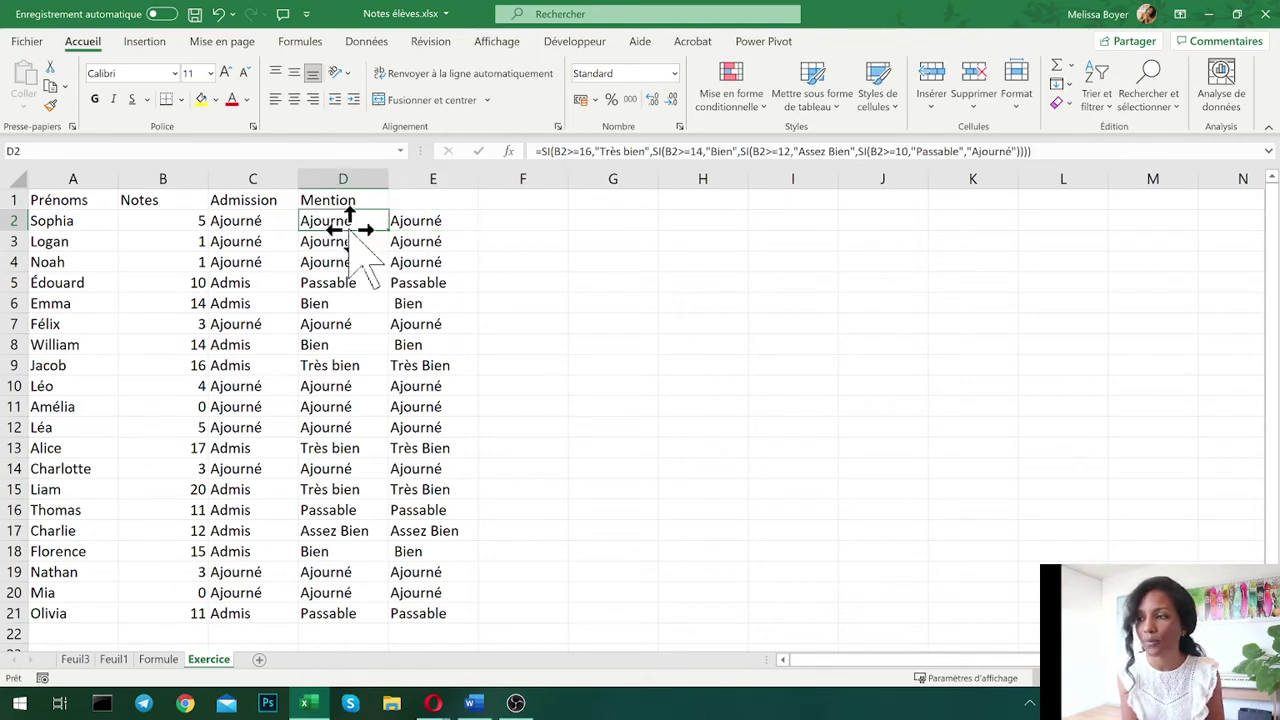
pyautogui.click(408, 218)
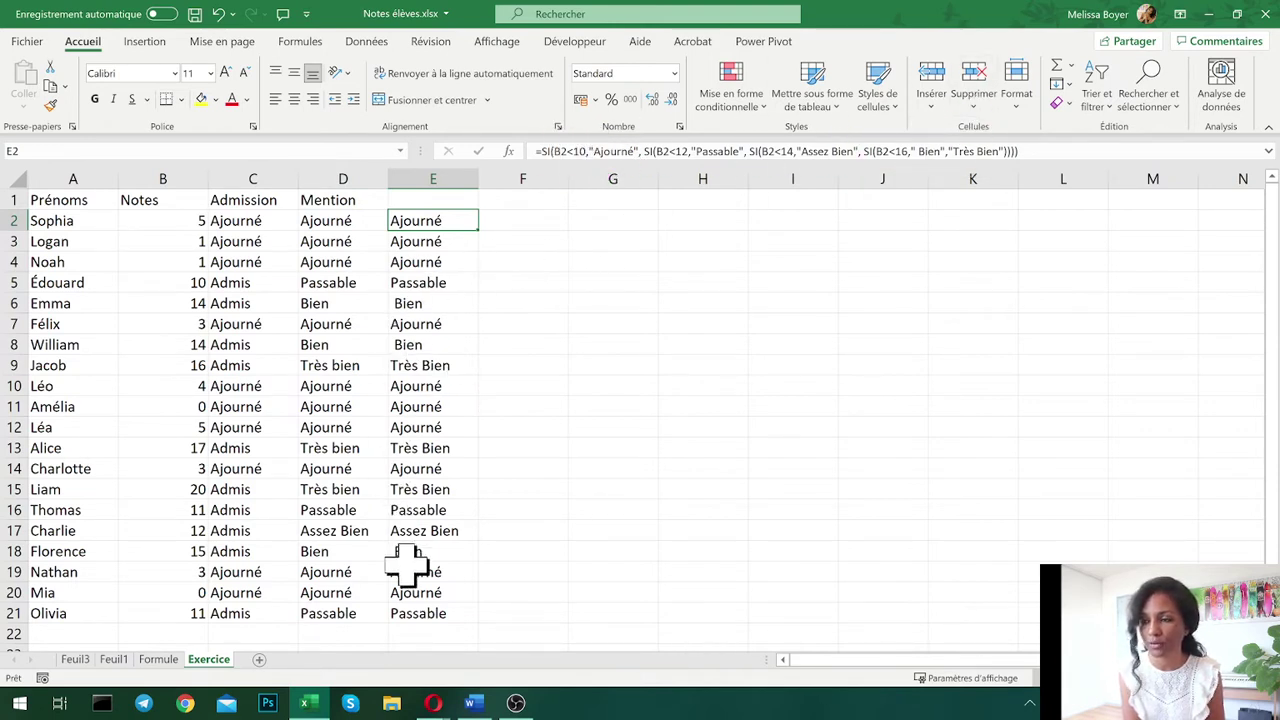
pyautogui.click(330, 240)
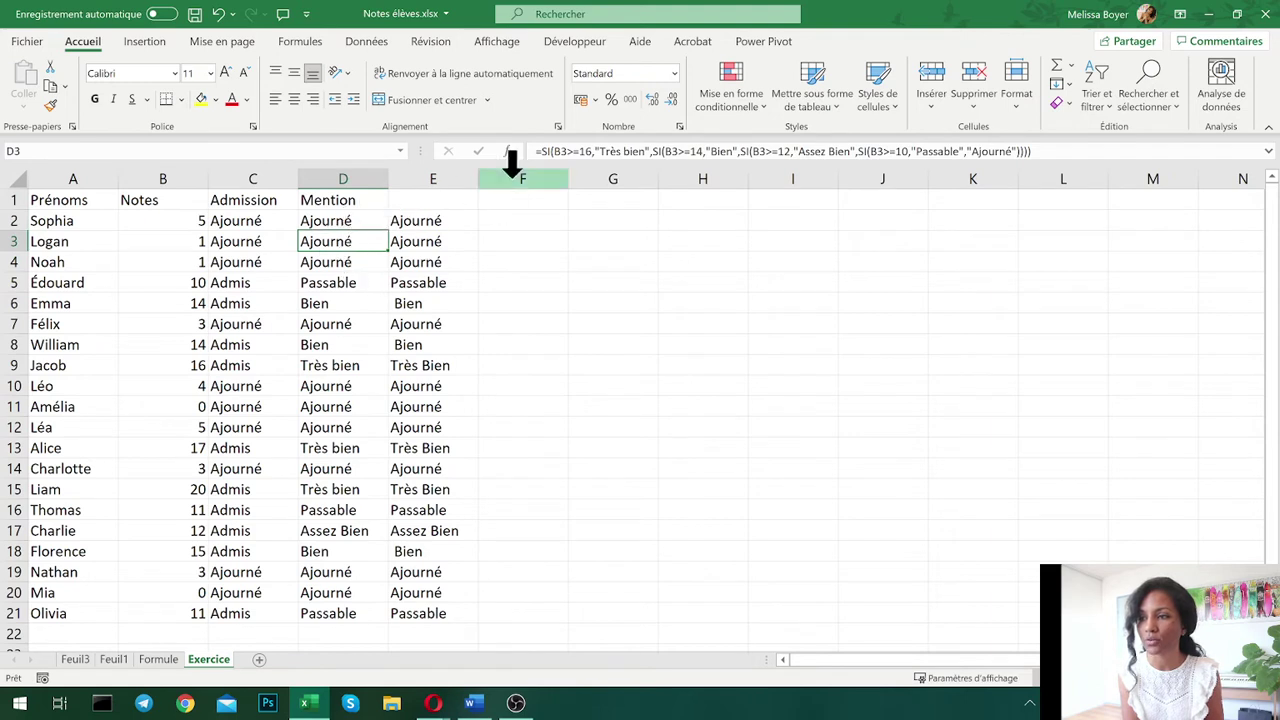
pyautogui.click(567, 150)
pyautogui.moveTo(579, 150); pyautogui.dragTo(567, 150)
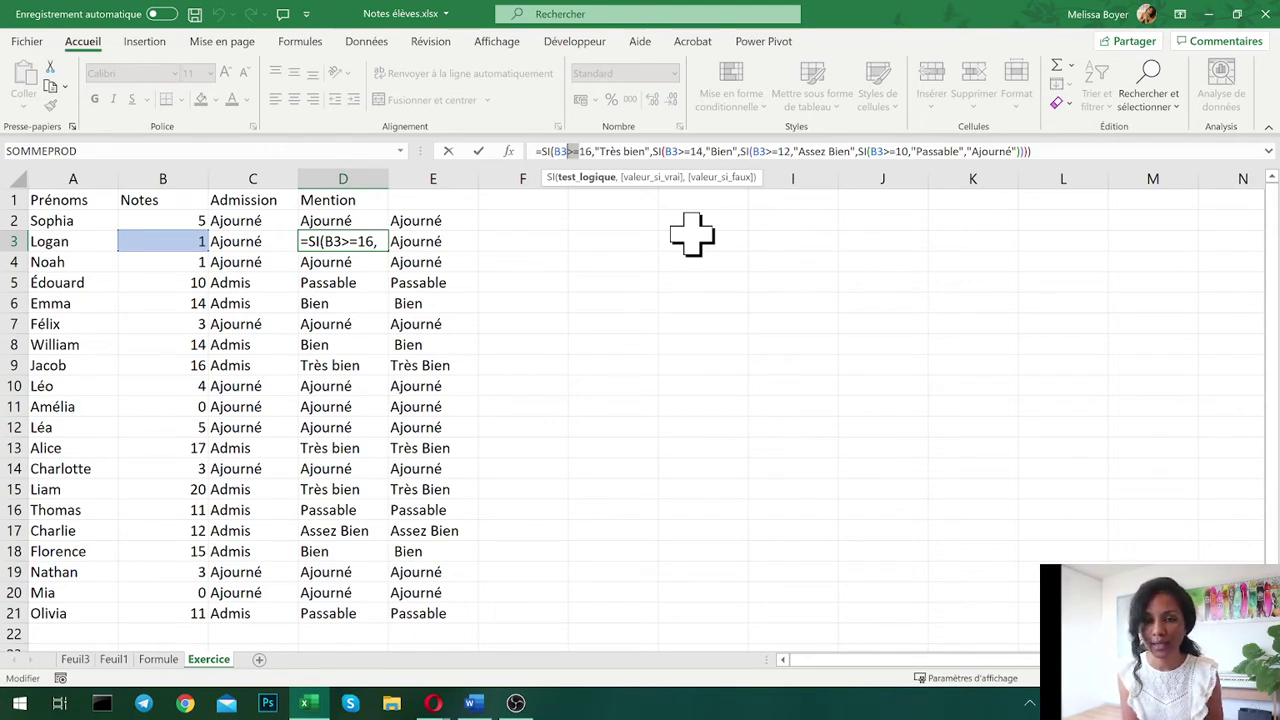
# - Enter the heading "Le contraire de" in cell H3
pyautogui.click(692, 236)
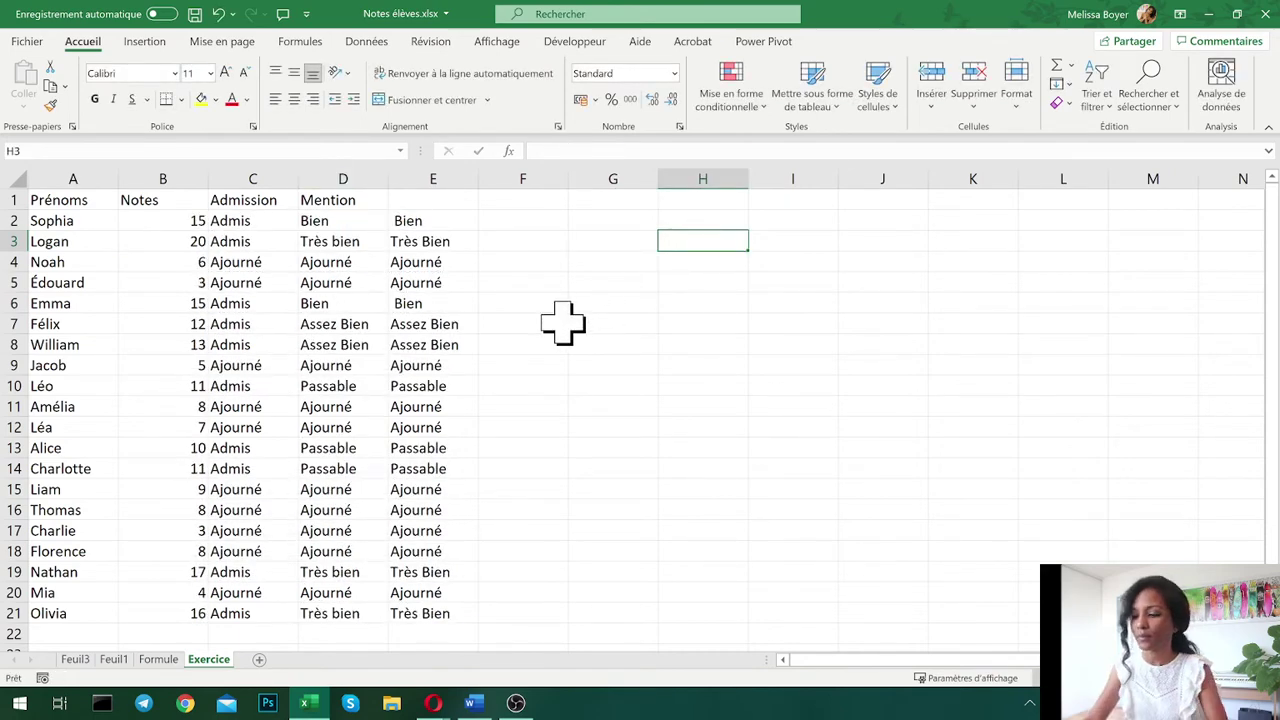
pyautogui.write('C')
pyautogui.press('BackSpace')
pyautogui.write('L')
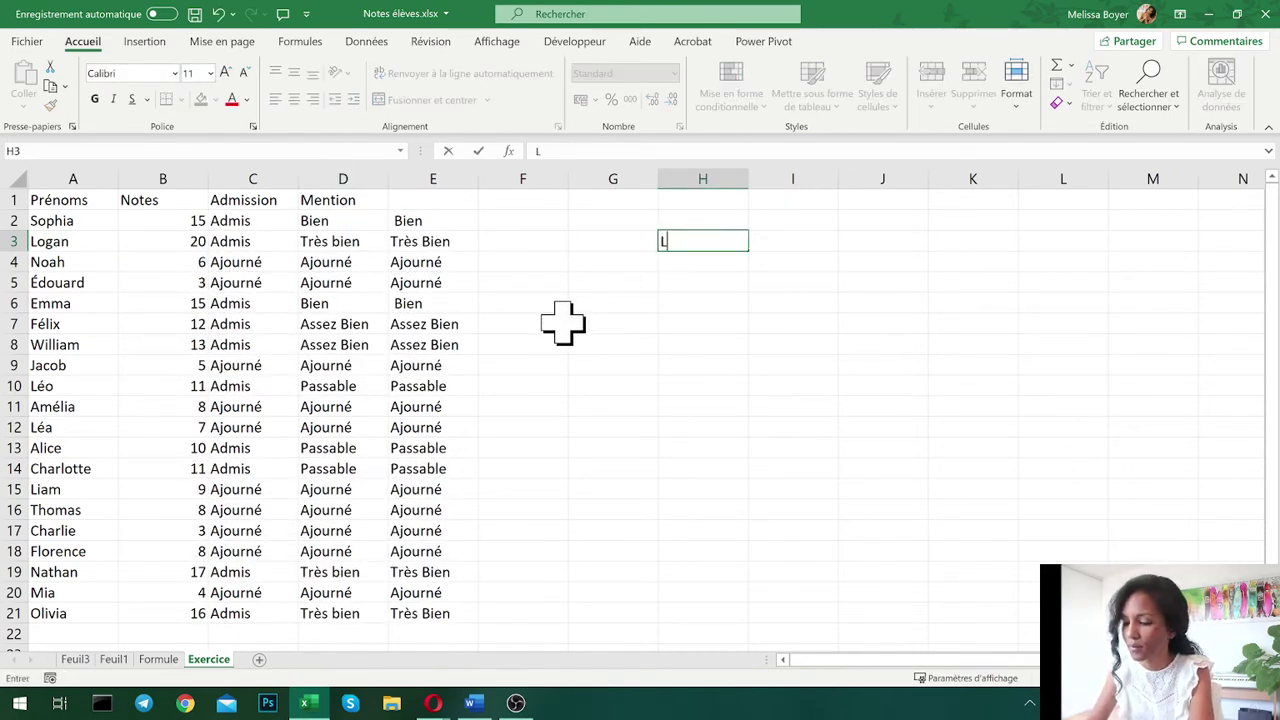
pyautogui.write('e contraire de')
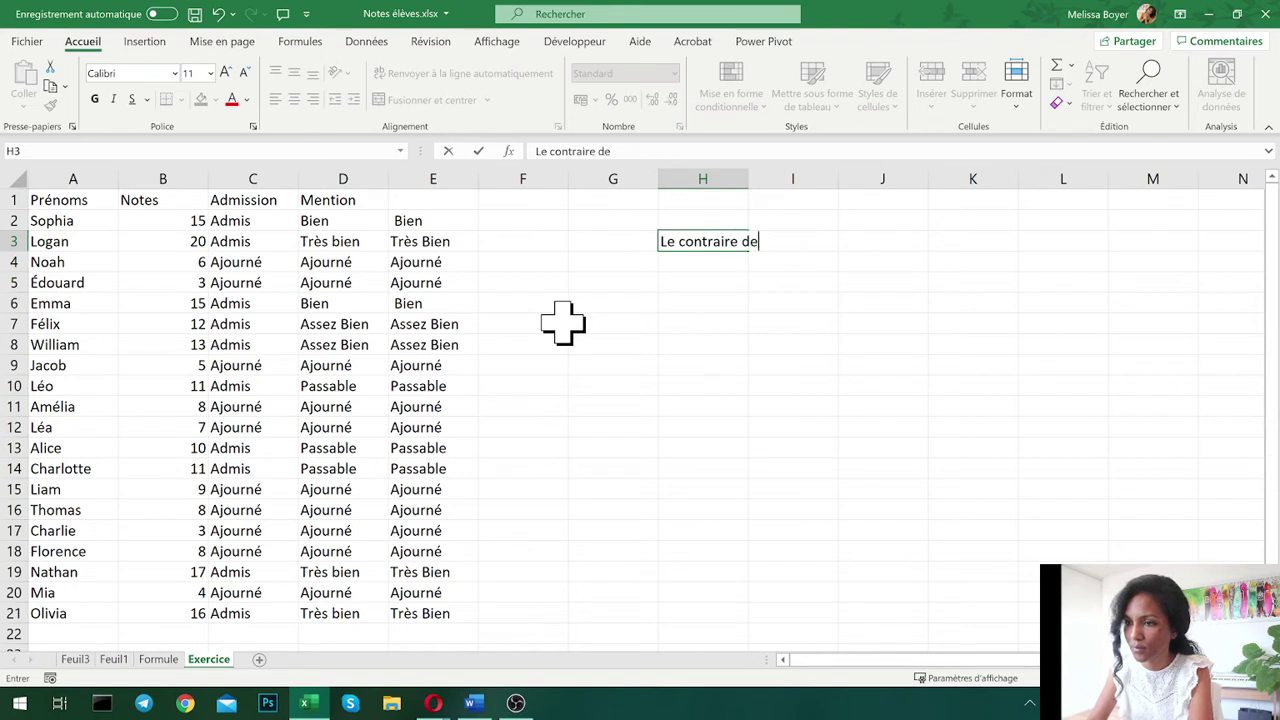
pyautogui.hotkey('ctrl', 'Return')
# - Enter the heading "Est" in cell I3 and autofit the width of column H
pyautogui.press('Right')
pyautogui.press('Right')
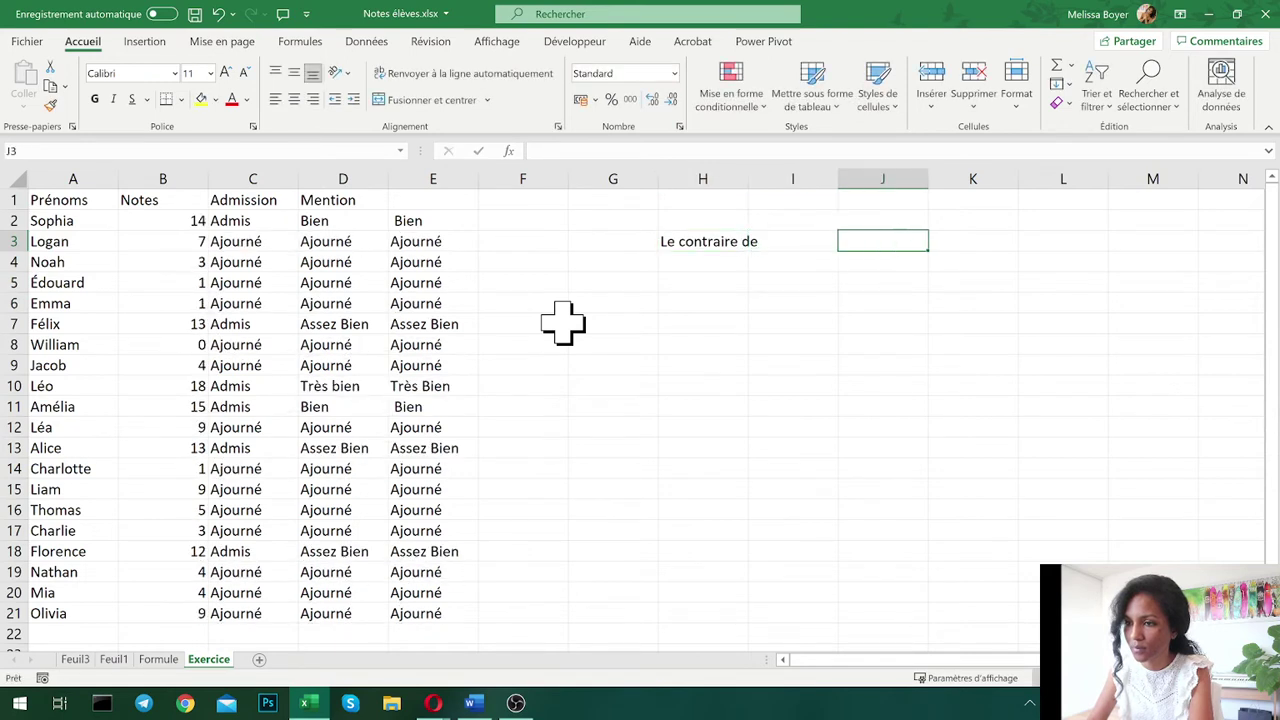
pyautogui.write('E')
pyautogui.press('BackSpace')
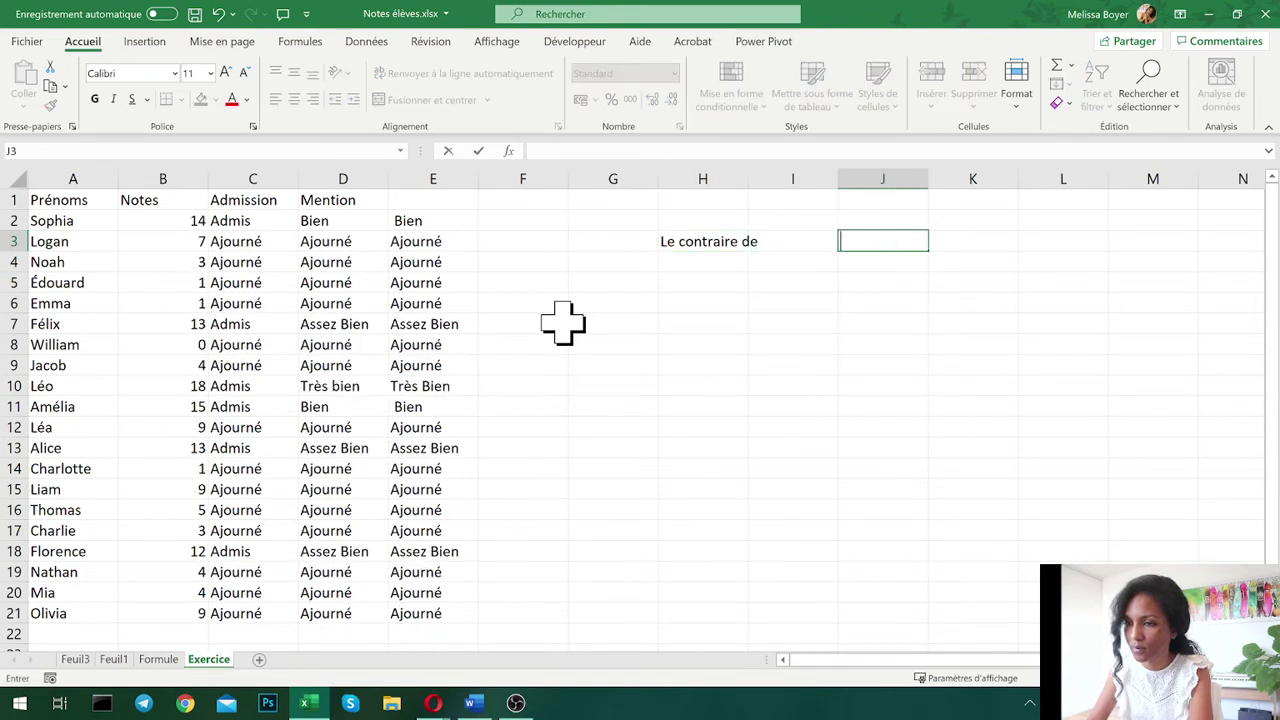
pyautogui.press('Left')
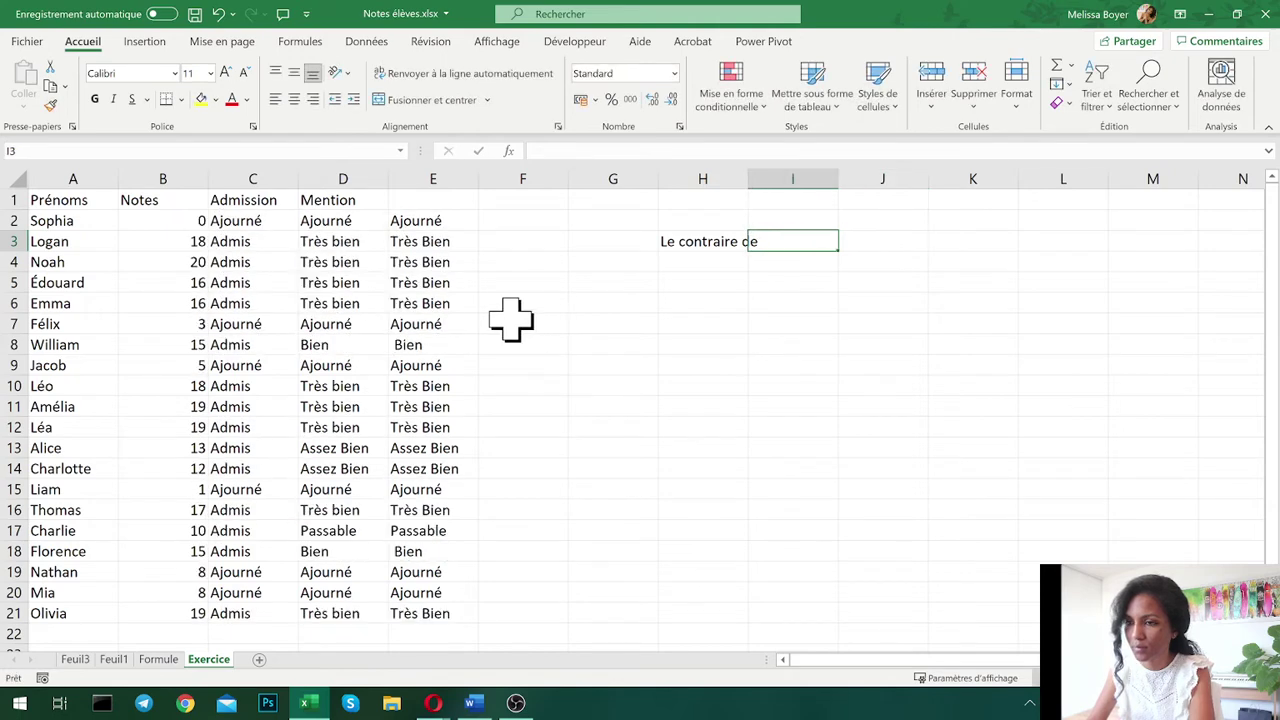
pyautogui.press('Left')
pyautogui.press('Right')
pyautogui.write('Est')
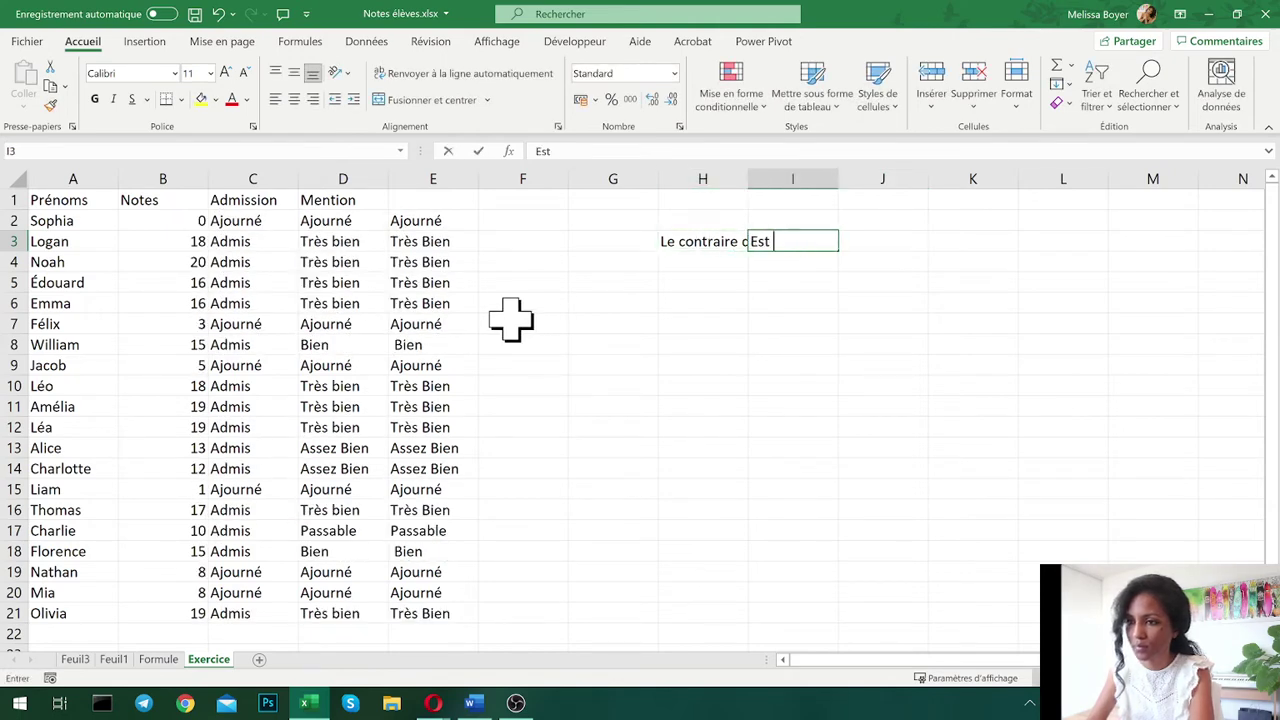
pyautogui.press('Return')
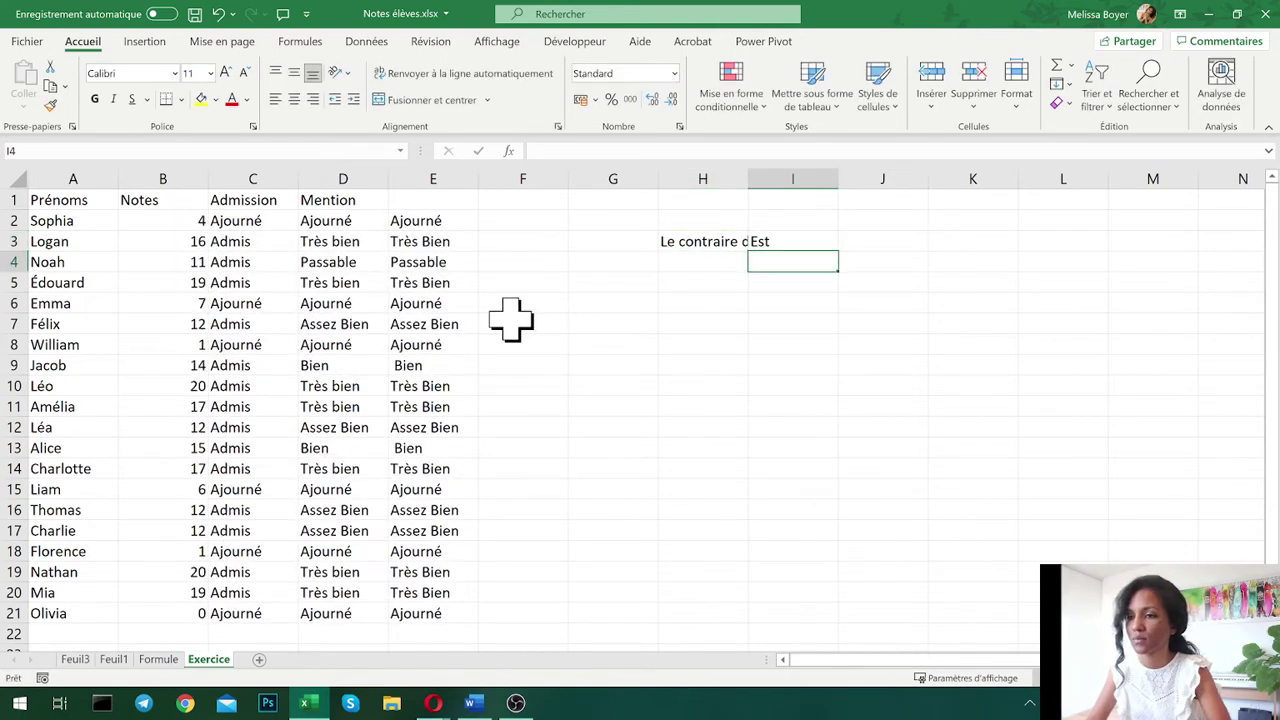
pyautogui.doubleClick(749, 180)
# - Enter the comparison "x < y" in H4 under the "Le contraire de" heading
pyautogui.click(715, 264)
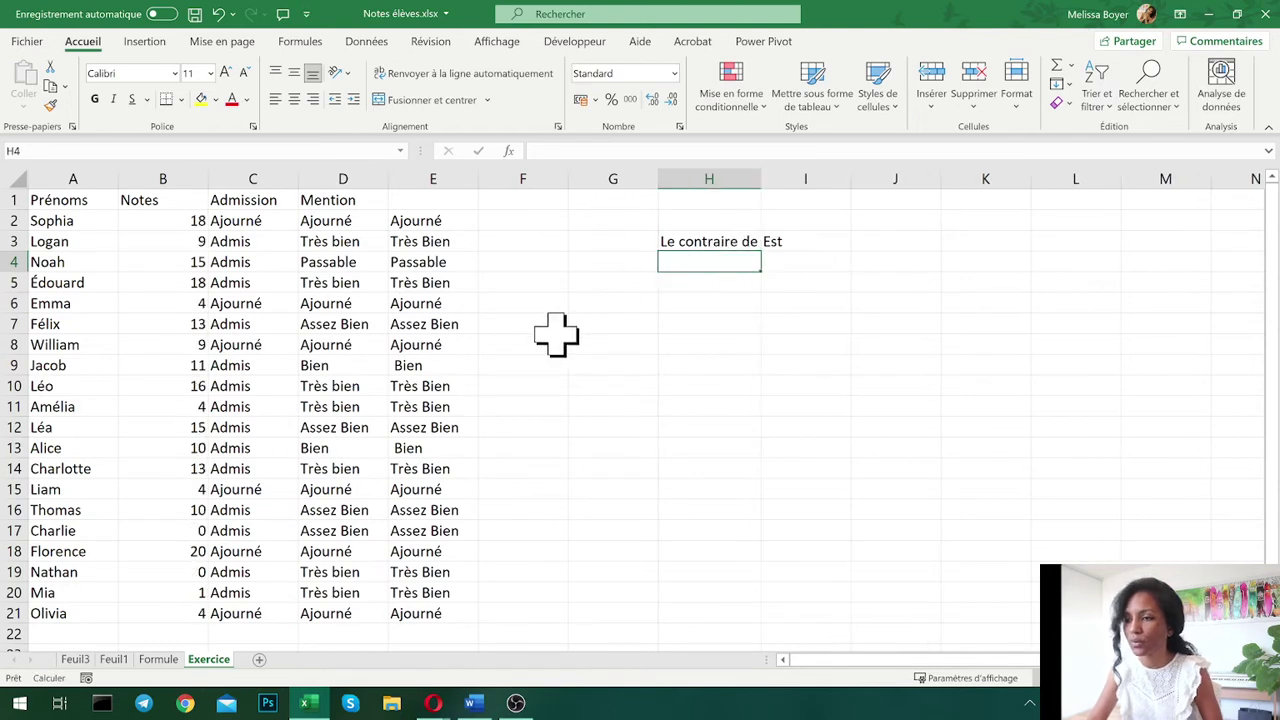
pyautogui.write('<')
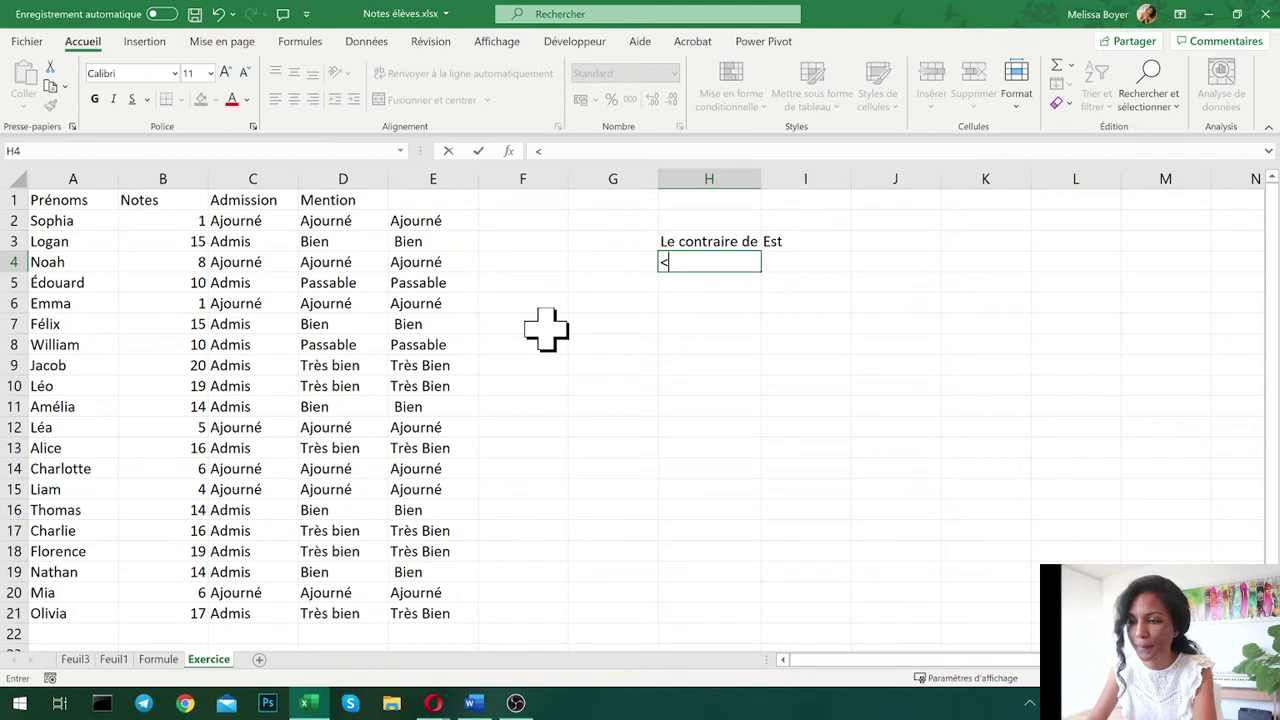
pyautogui.press('BackSpace')
pyautogui.write('x')
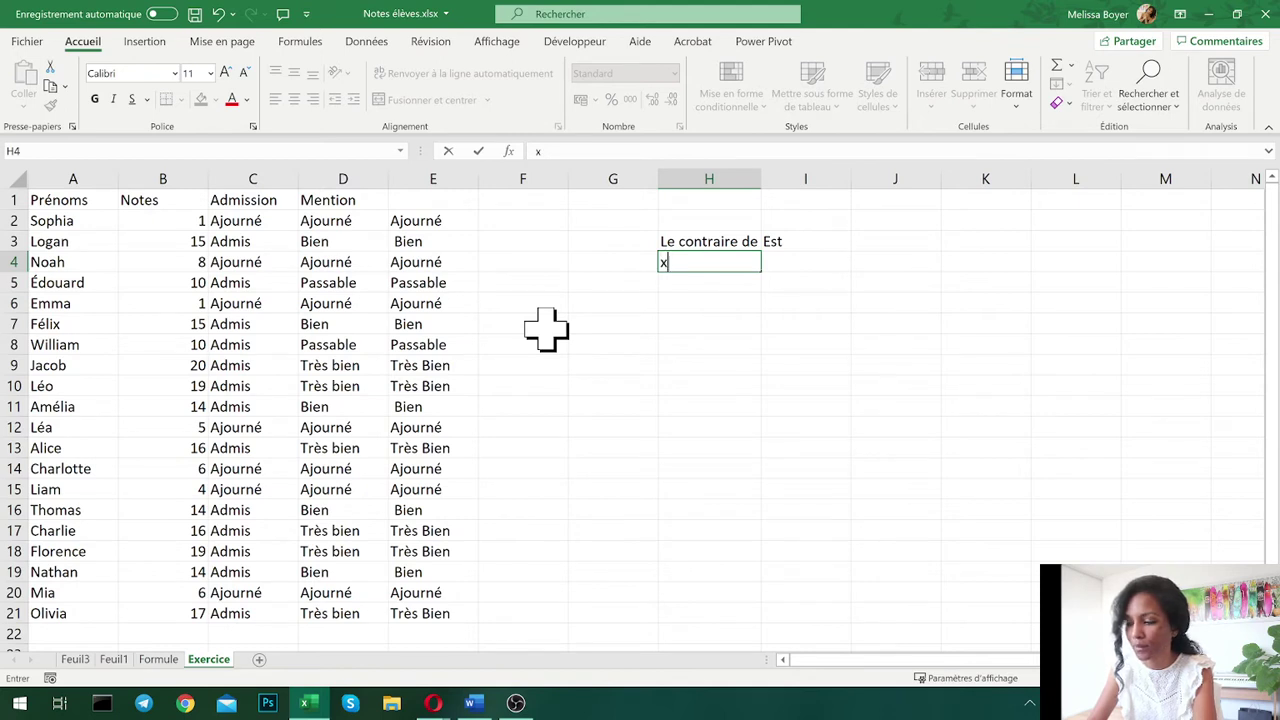
pyautogui.write(' < y')
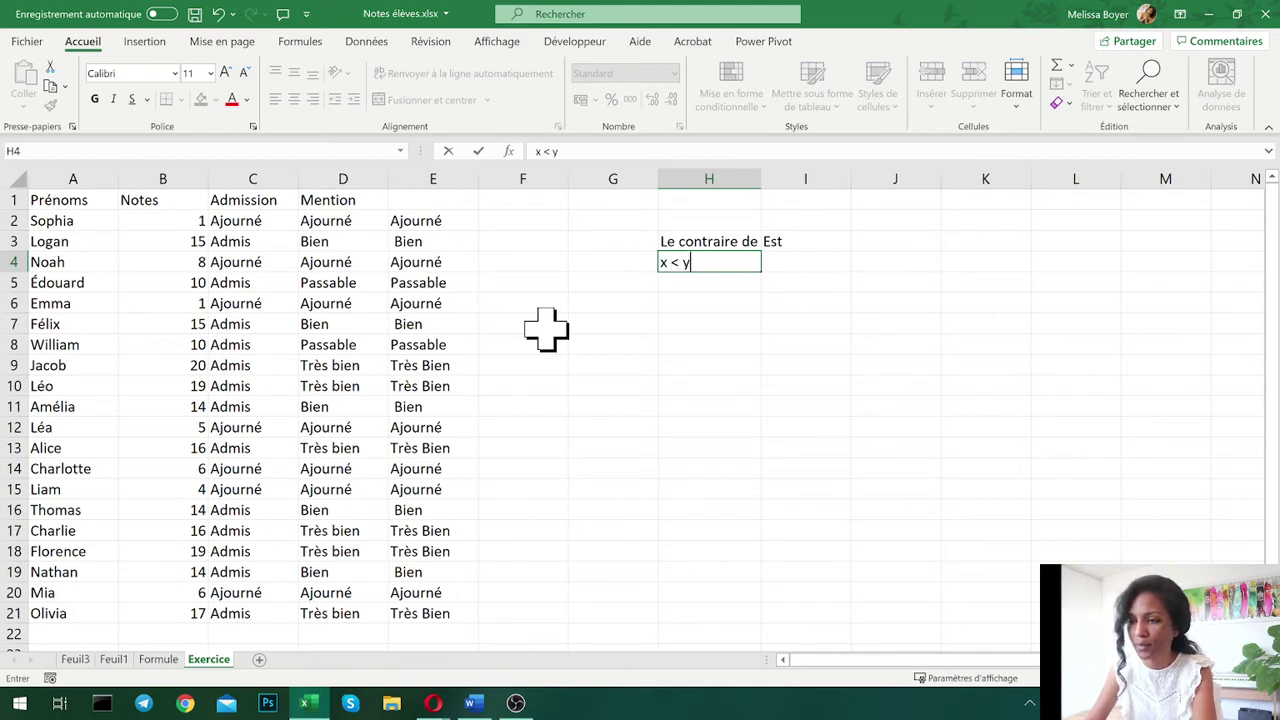
pyautogui.press('Tab')
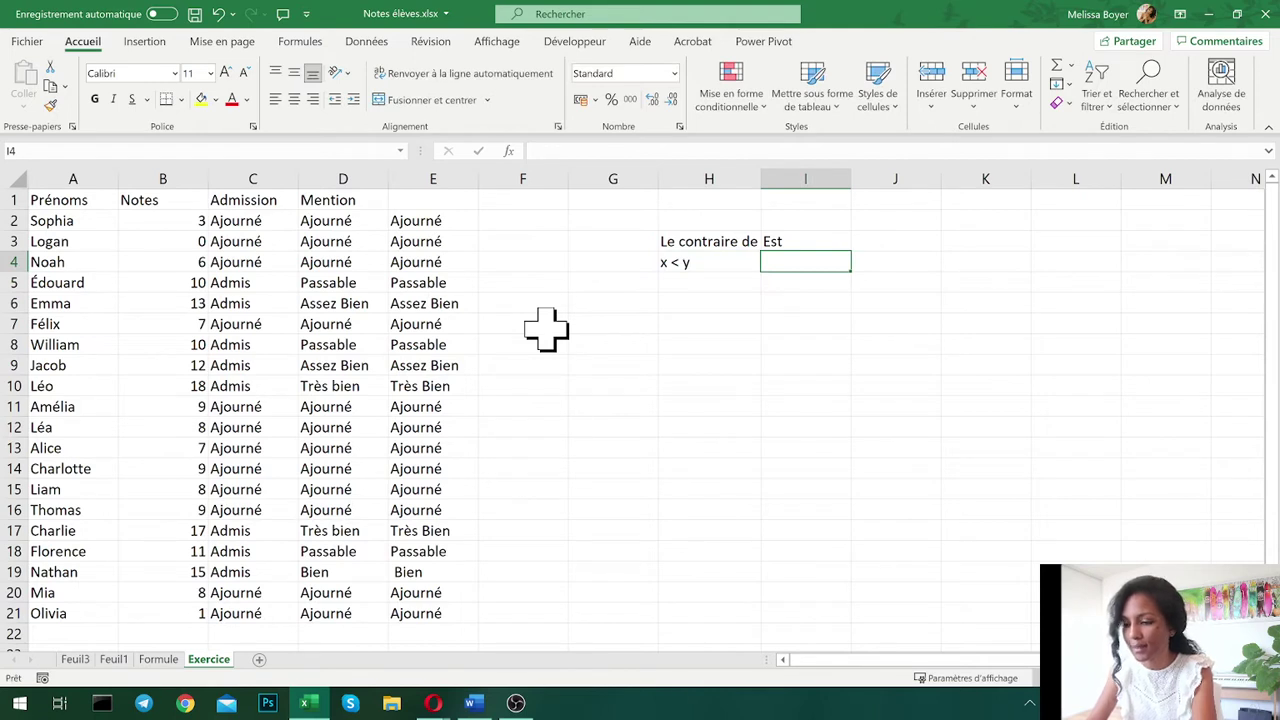
# - Enter the opposite comparison "x >= y" in I4 under the "Est" heading
pyautogui.write('<')
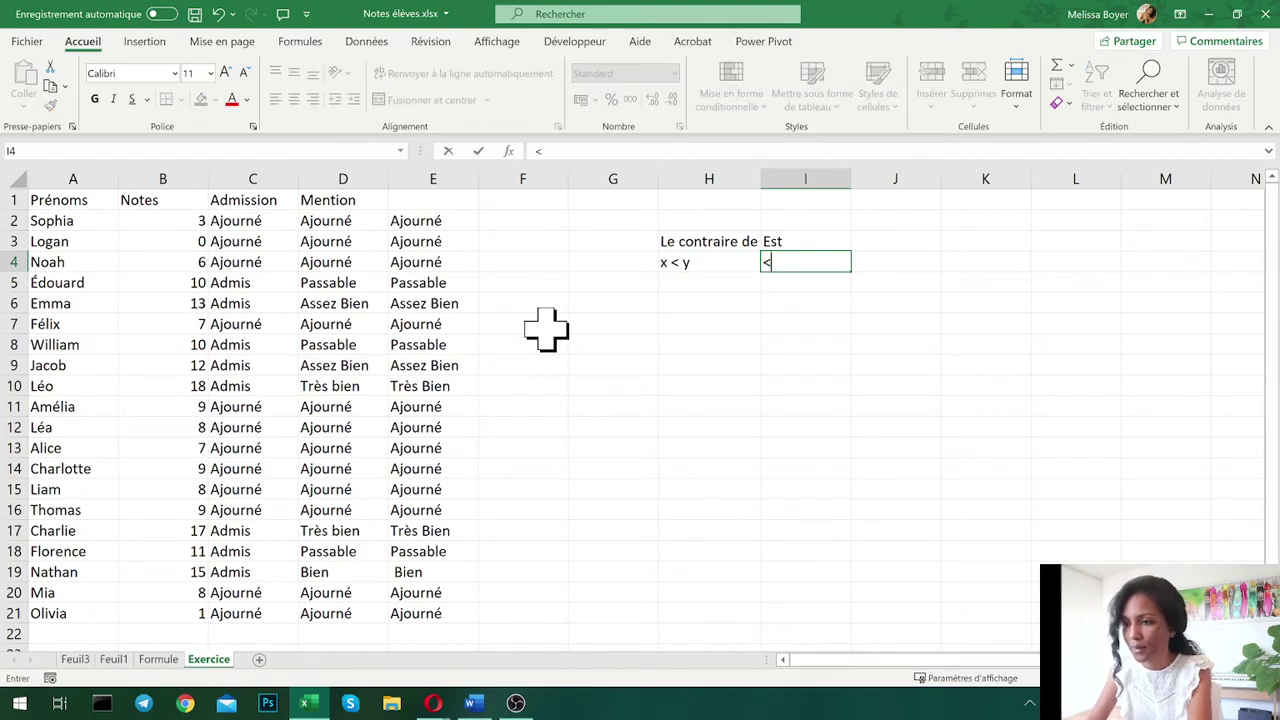
pyautogui.press('BackSpace')
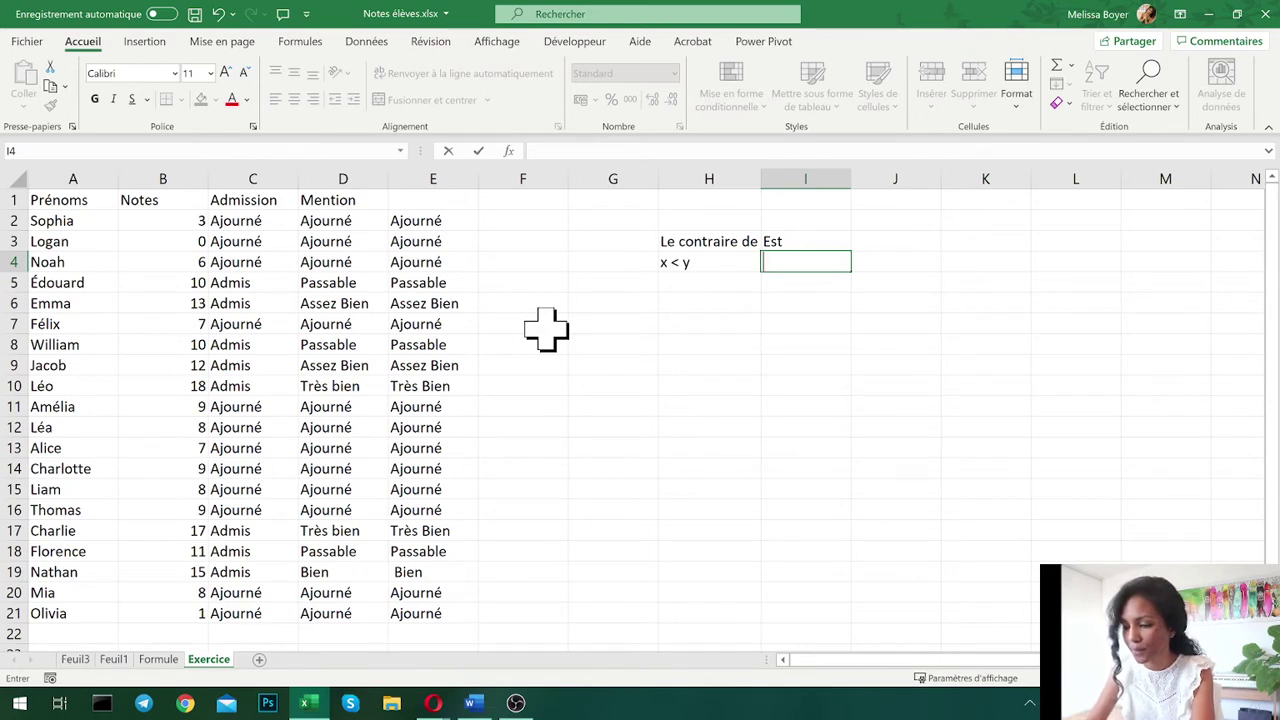
pyautogui.write('x')
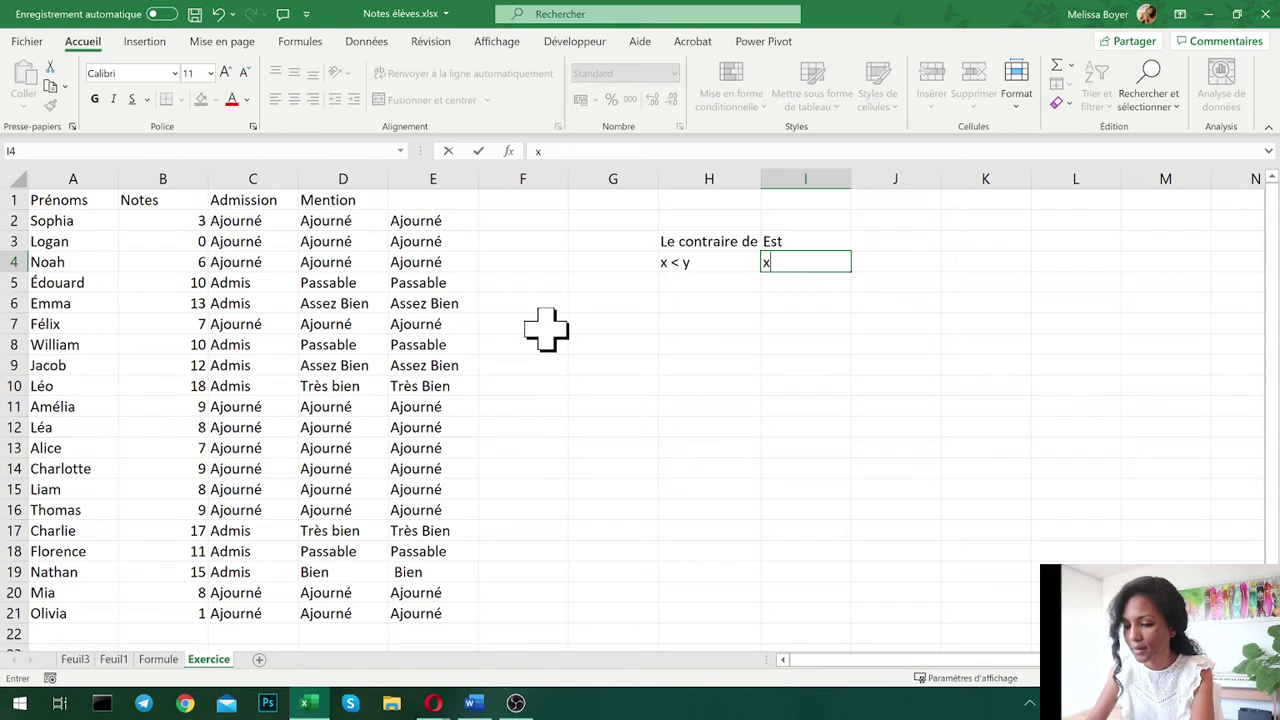
pyautogui.write('>')
pyautogui.press('BackSpace')
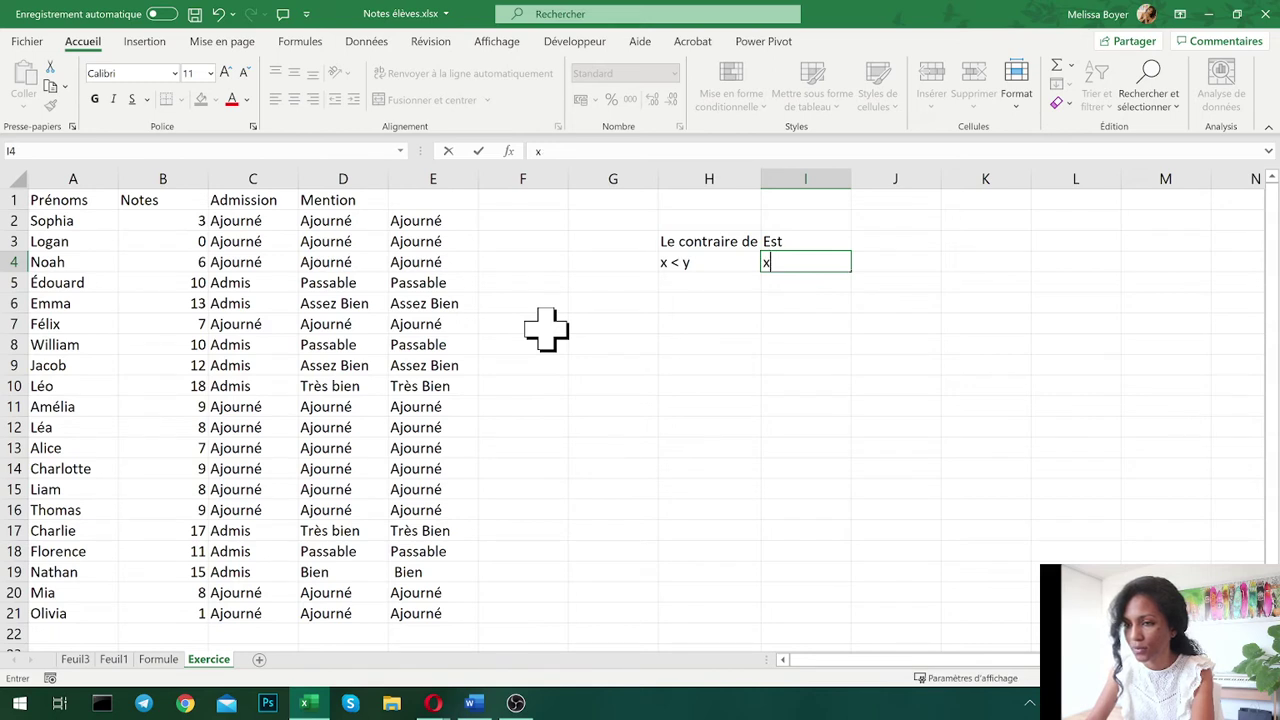
pyautogui.write('>=')
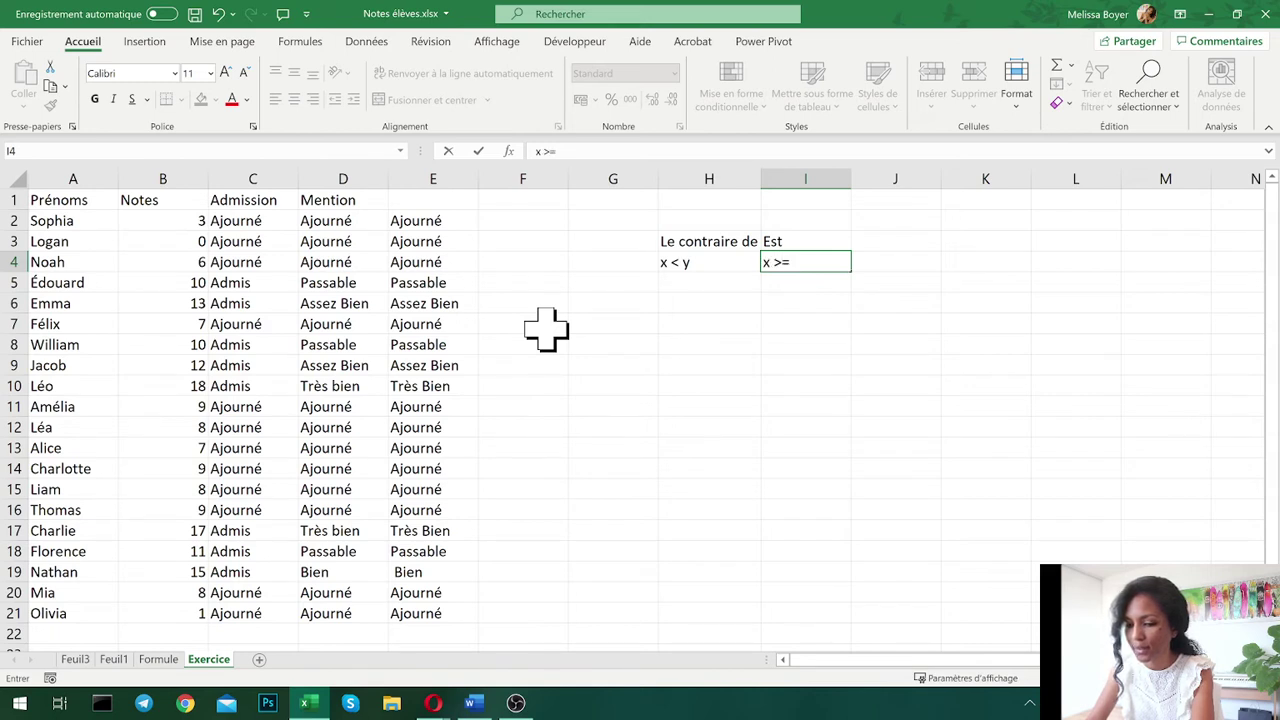
pyautogui.write(' y')
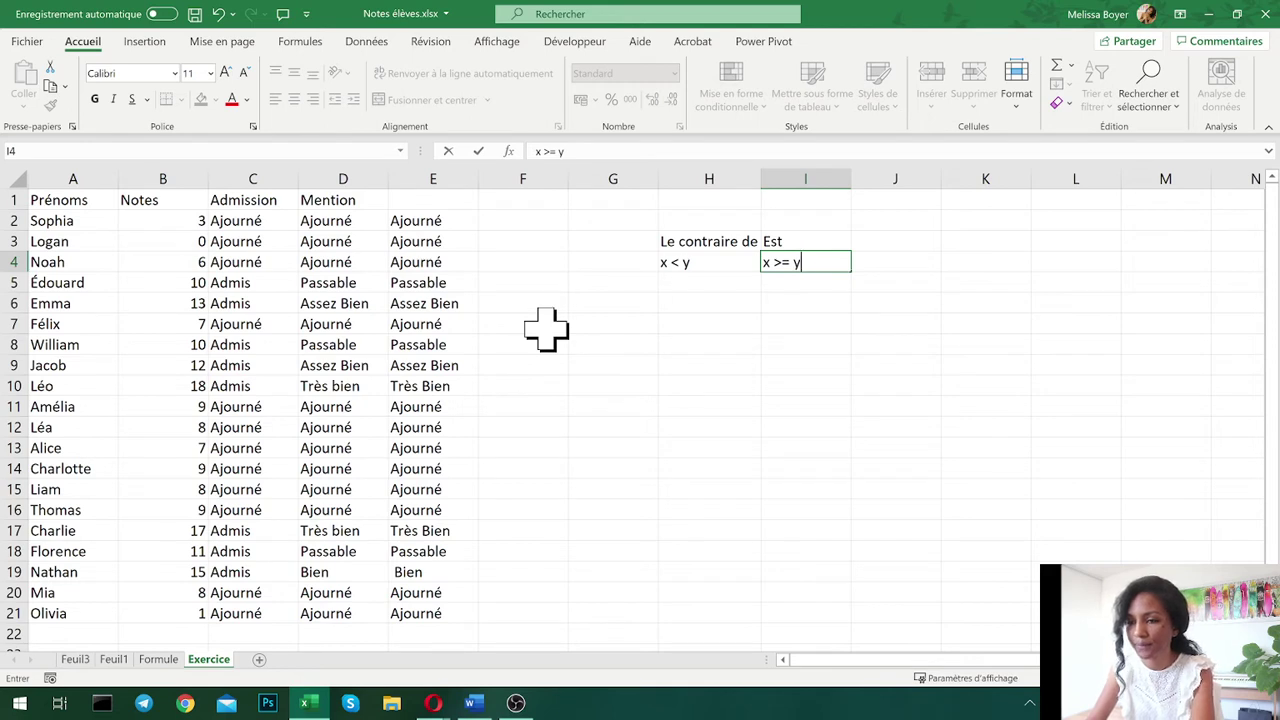
pyautogui.press('Return')
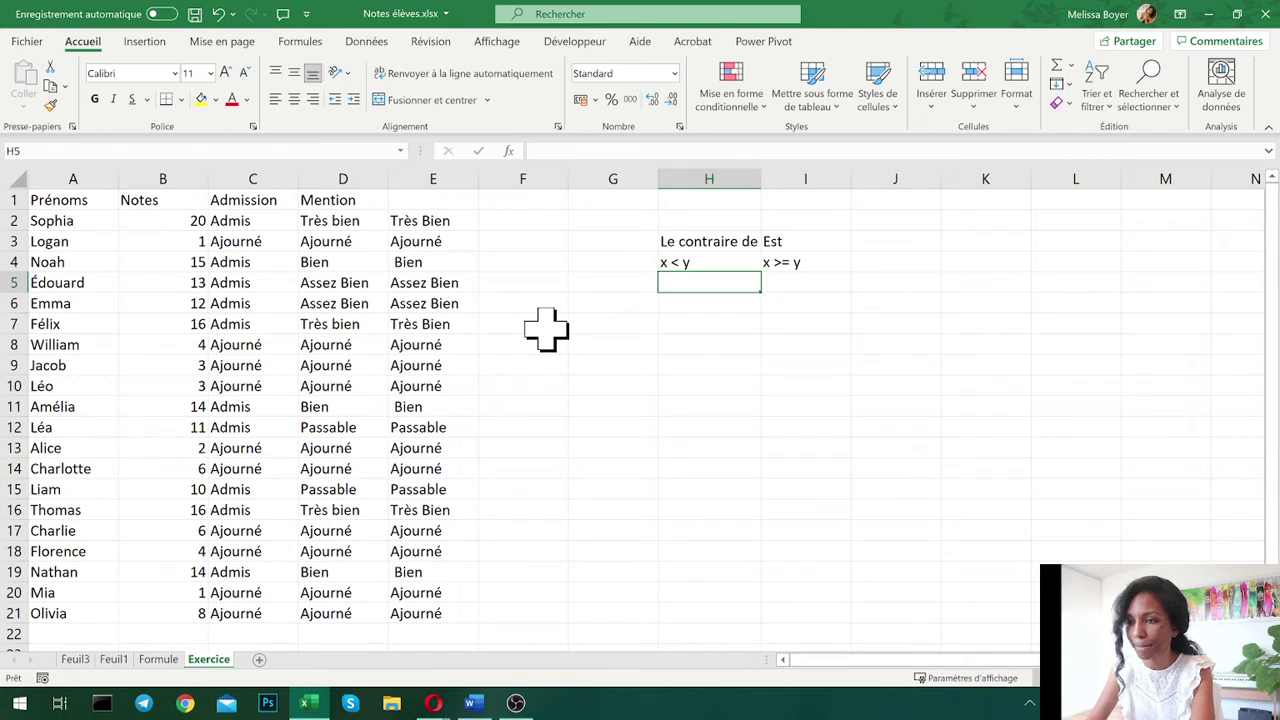
# - Enter the comparison "x > y" in H5 as the second row of the opposites table
pyautogui.write('x')
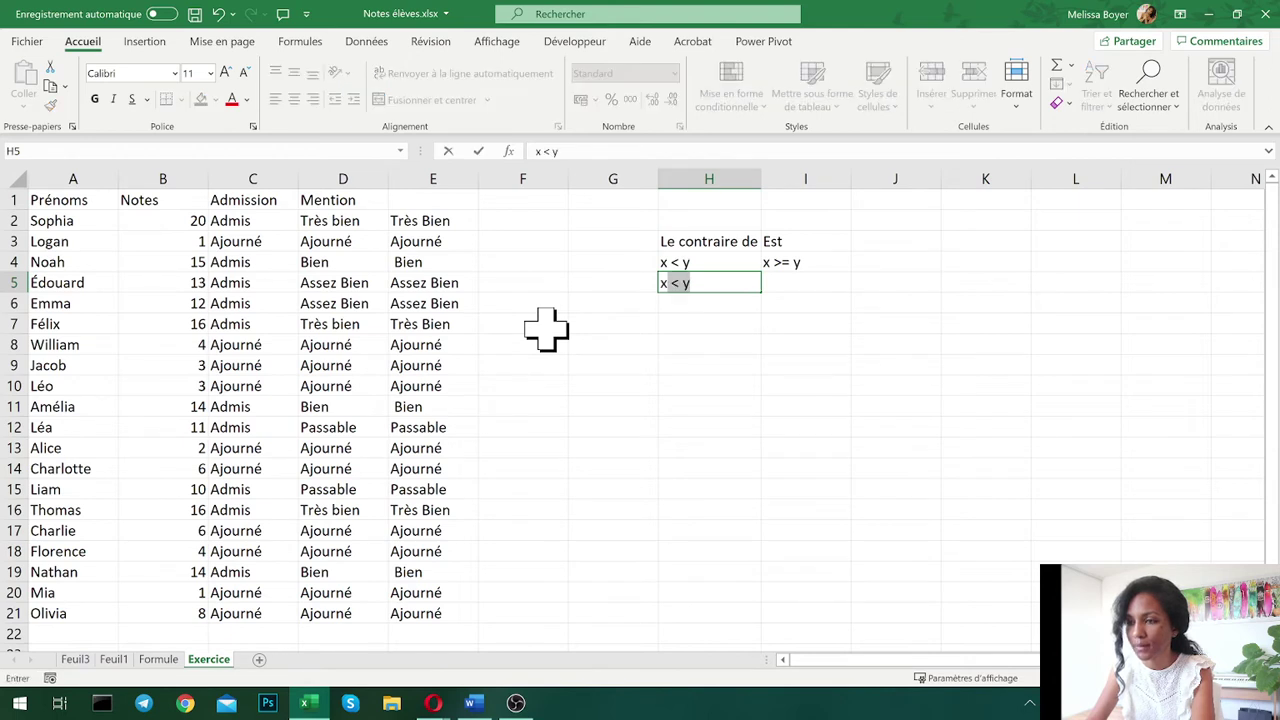
pyautogui.write(' <')
pyautogui.press('BackSpace')
pyautogui.press('BackSpace')
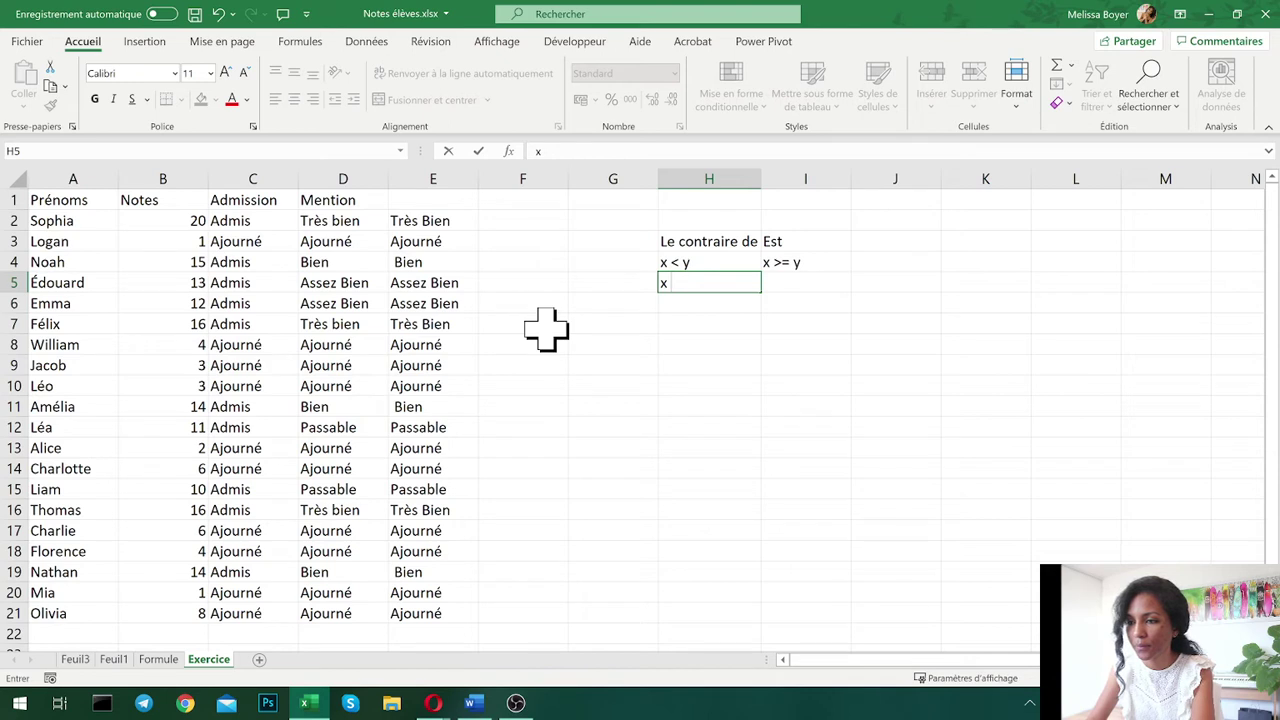
pyautogui.write('>')
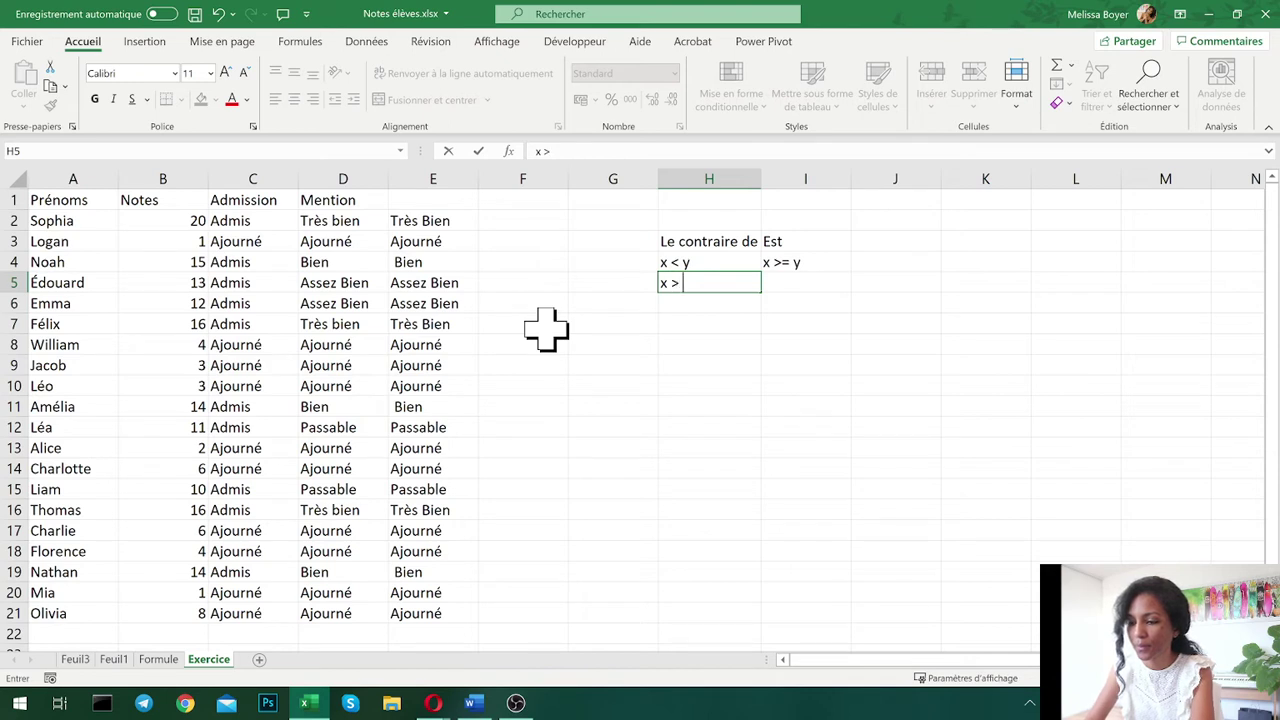
pyautogui.write(' y')
pyautogui.press('Tab')
# - Enter the opposite comparison "x <= y" in I5 under the "Est" heading
pyautogui.write('w')
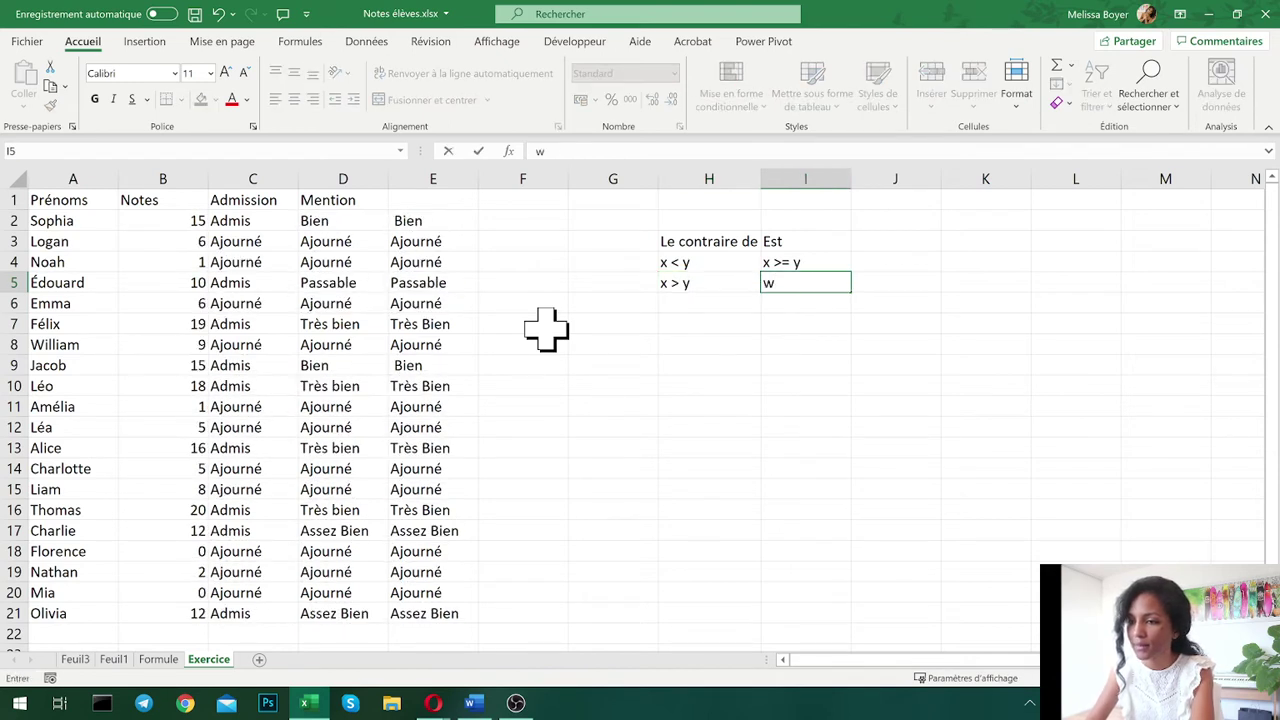
pyautogui.press('BackSpace')
pyautogui.write('x')
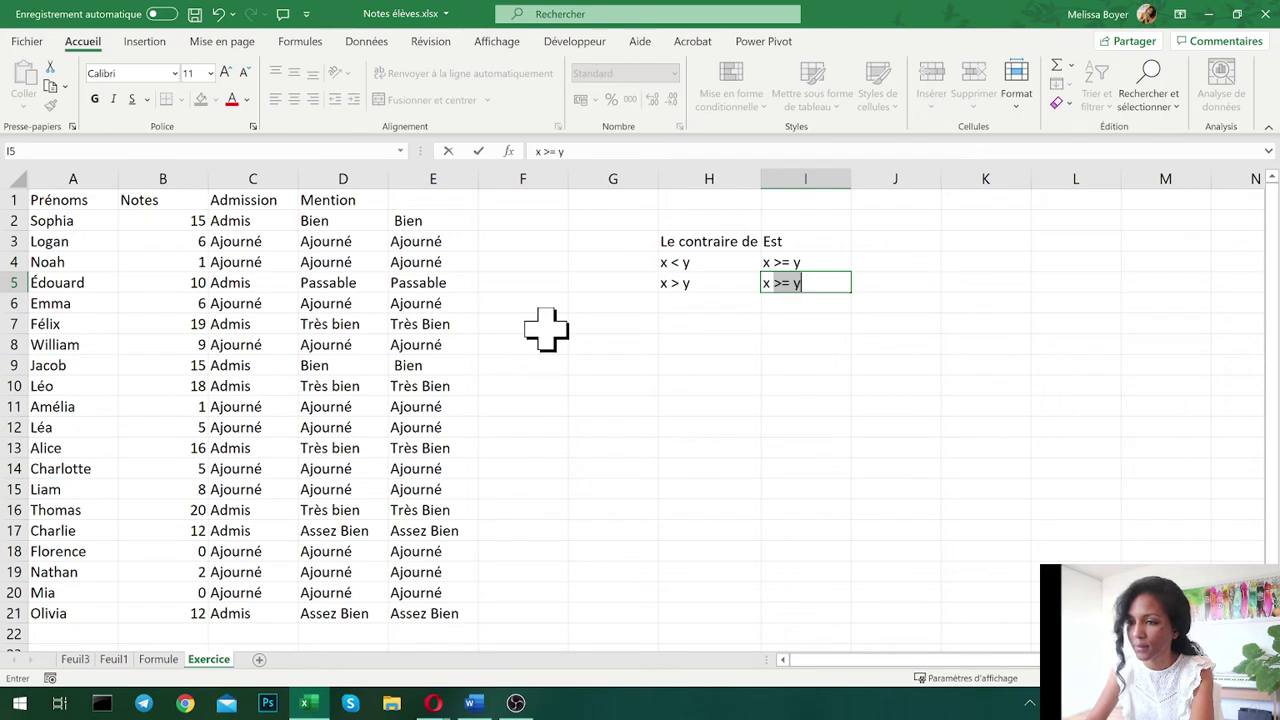
pyautogui.write(' <')
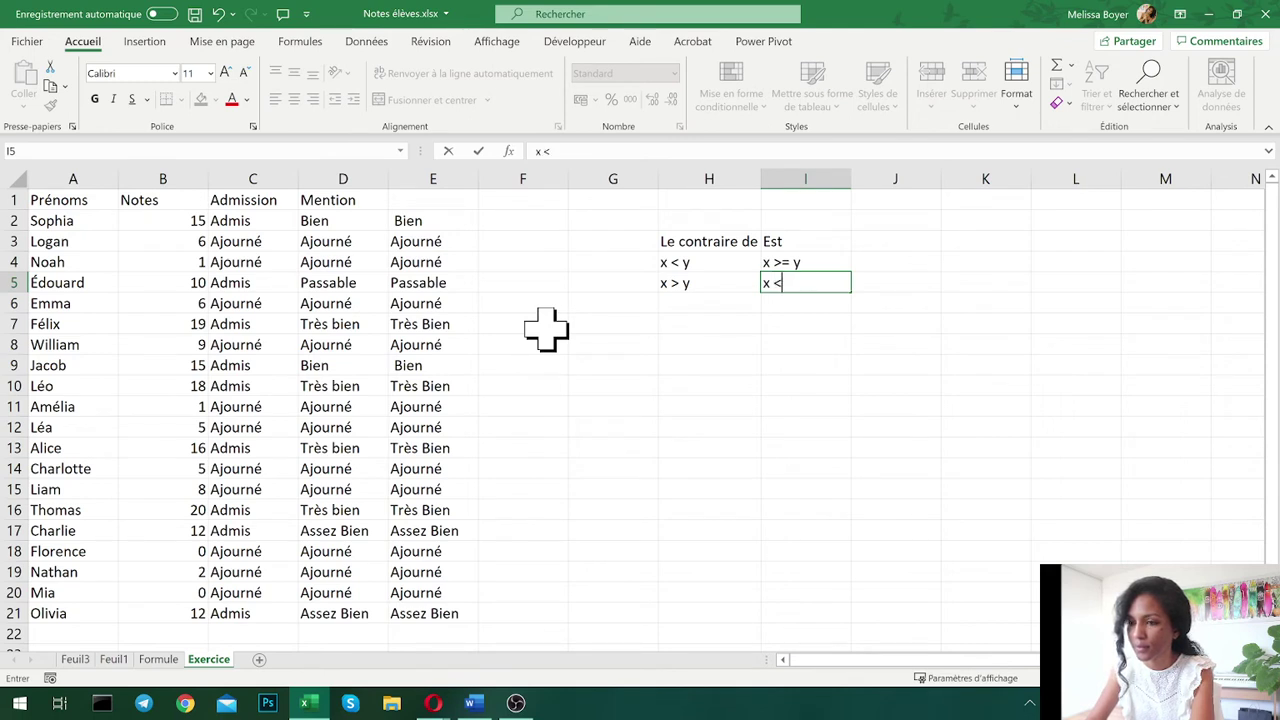
pyautogui.write('= y')
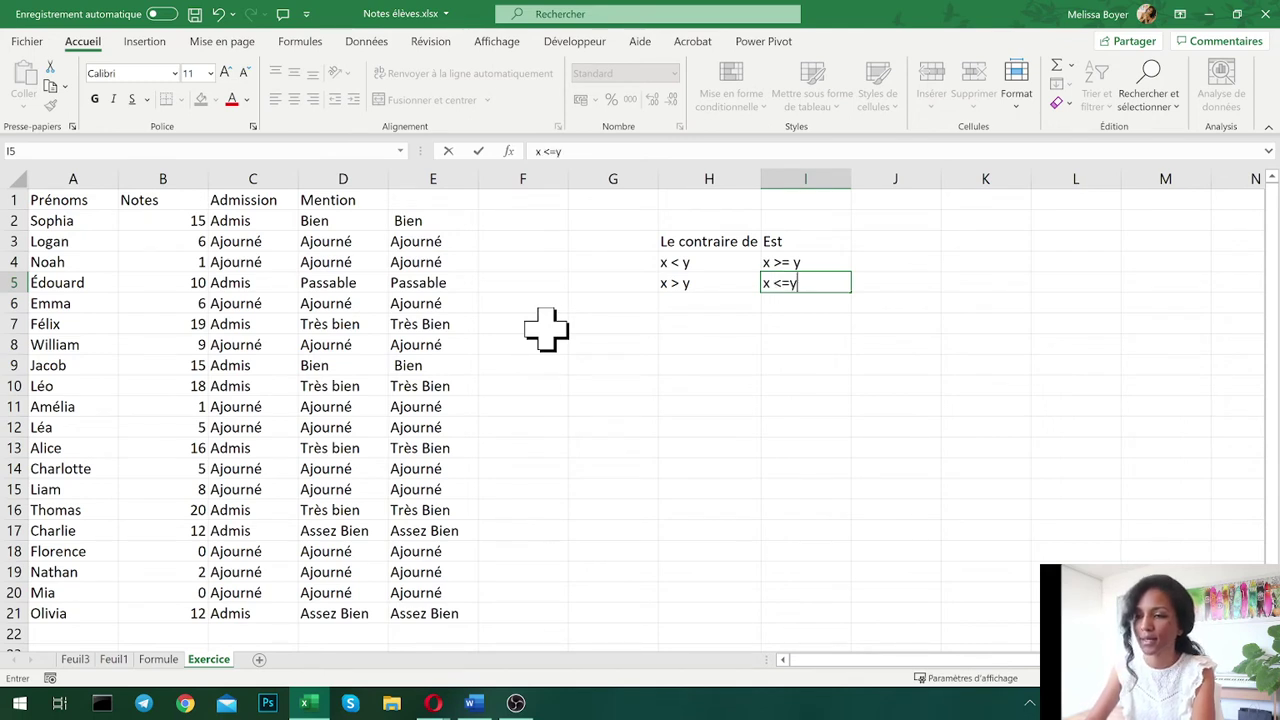
pyautogui.press('BackSpace')
pyautogui.write('y')
pyautogui.press('Return')
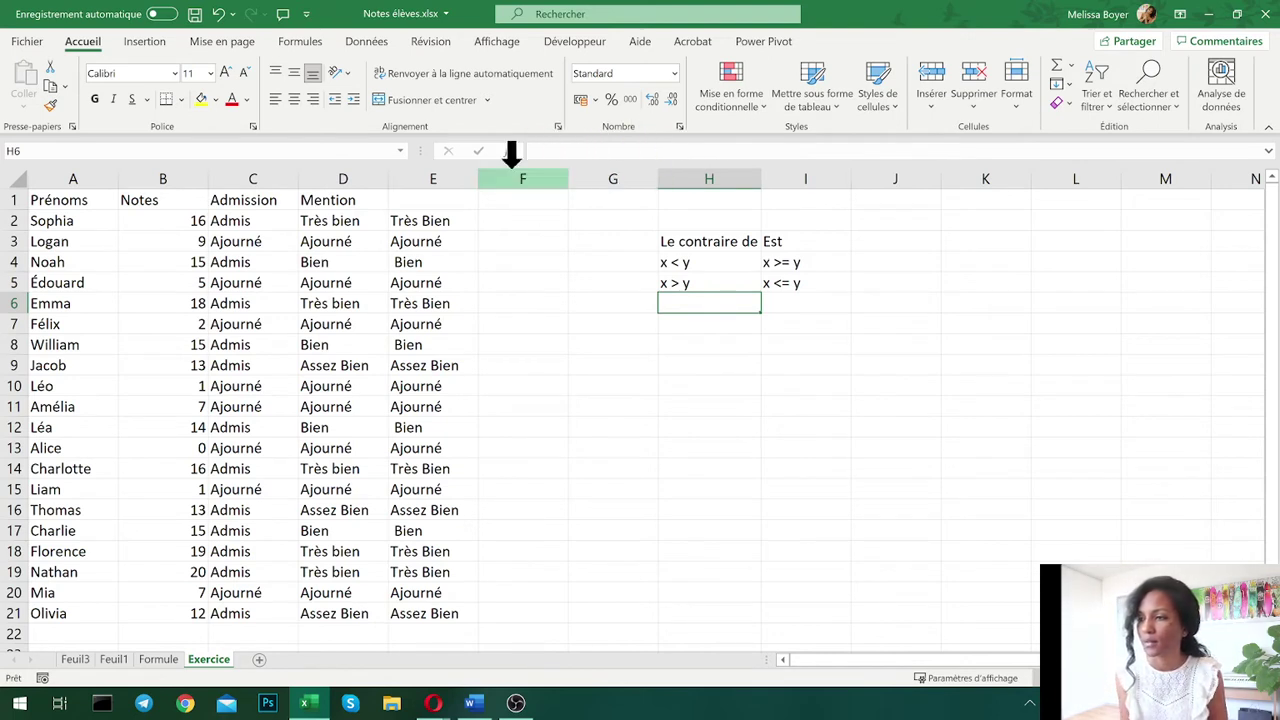
# - Check the nested formula in E2, and start an SI formula in F2 with the condition B2>=10
pyautogui.click(440, 221)
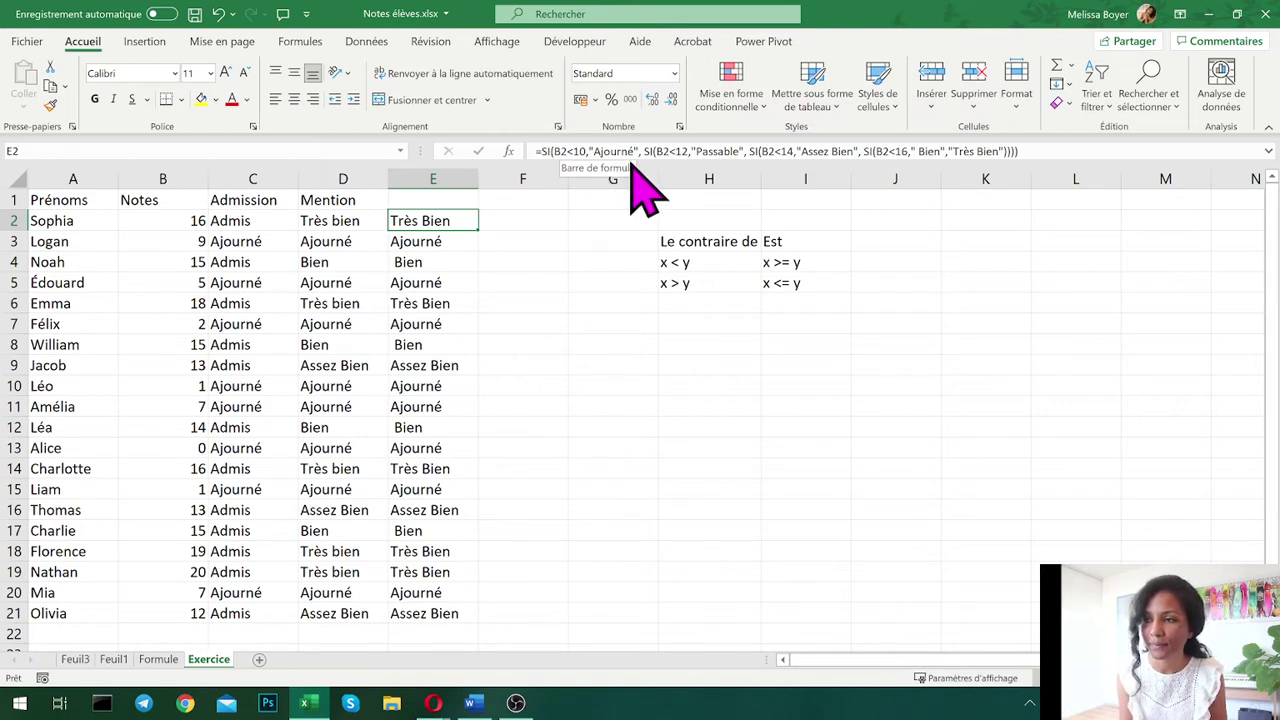
pyautogui.click(542, 225)
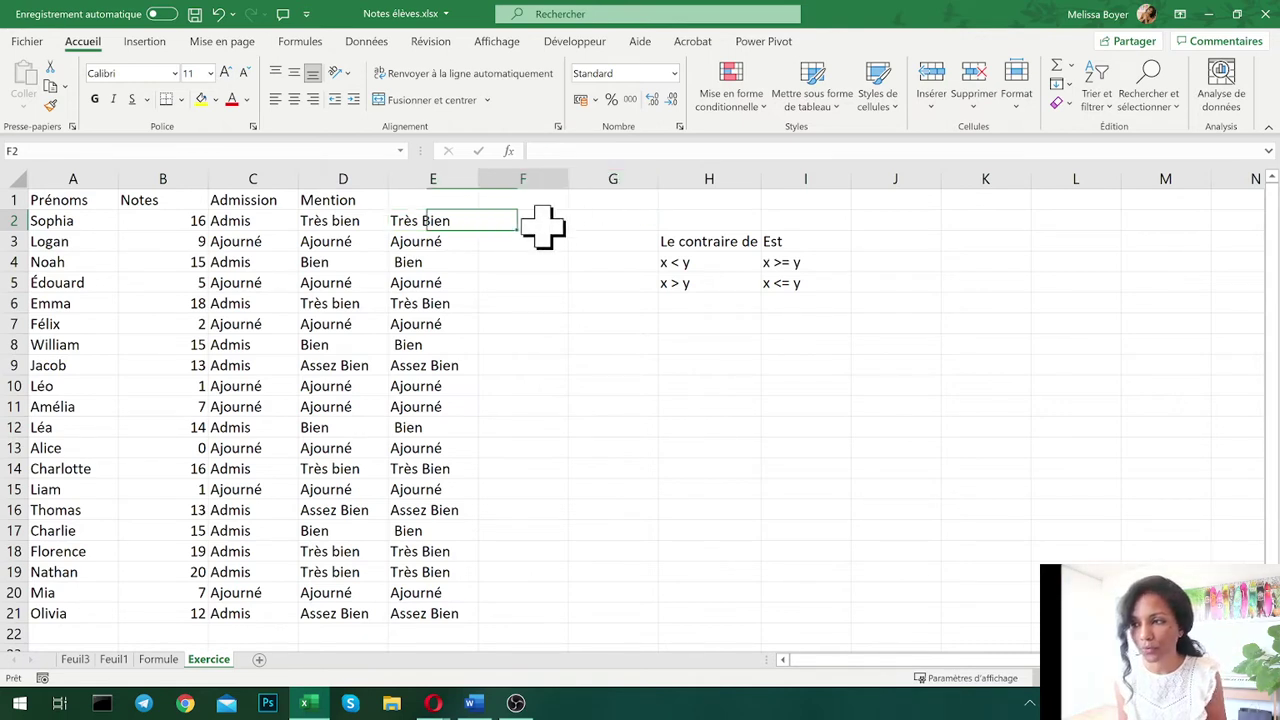
pyautogui.click(574, 155)
pyautogui.write('=')
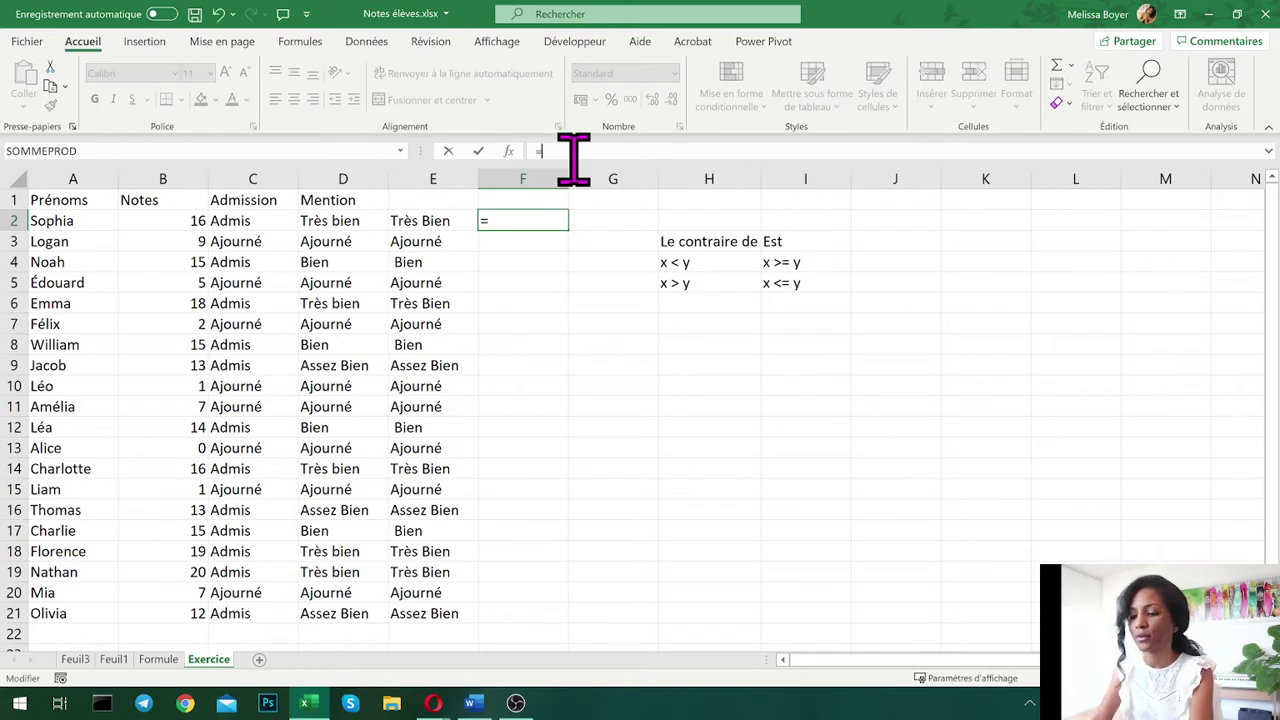
pyautogui.write('SI(')
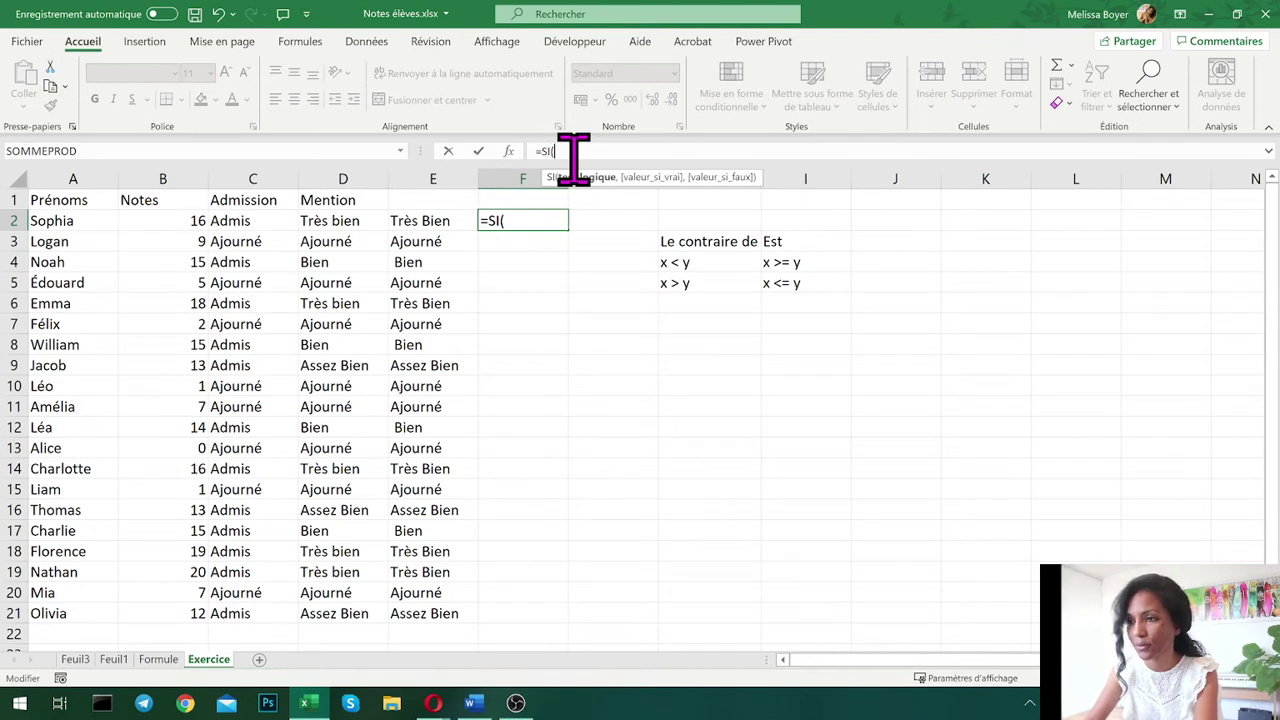
pyautogui.write('b2')
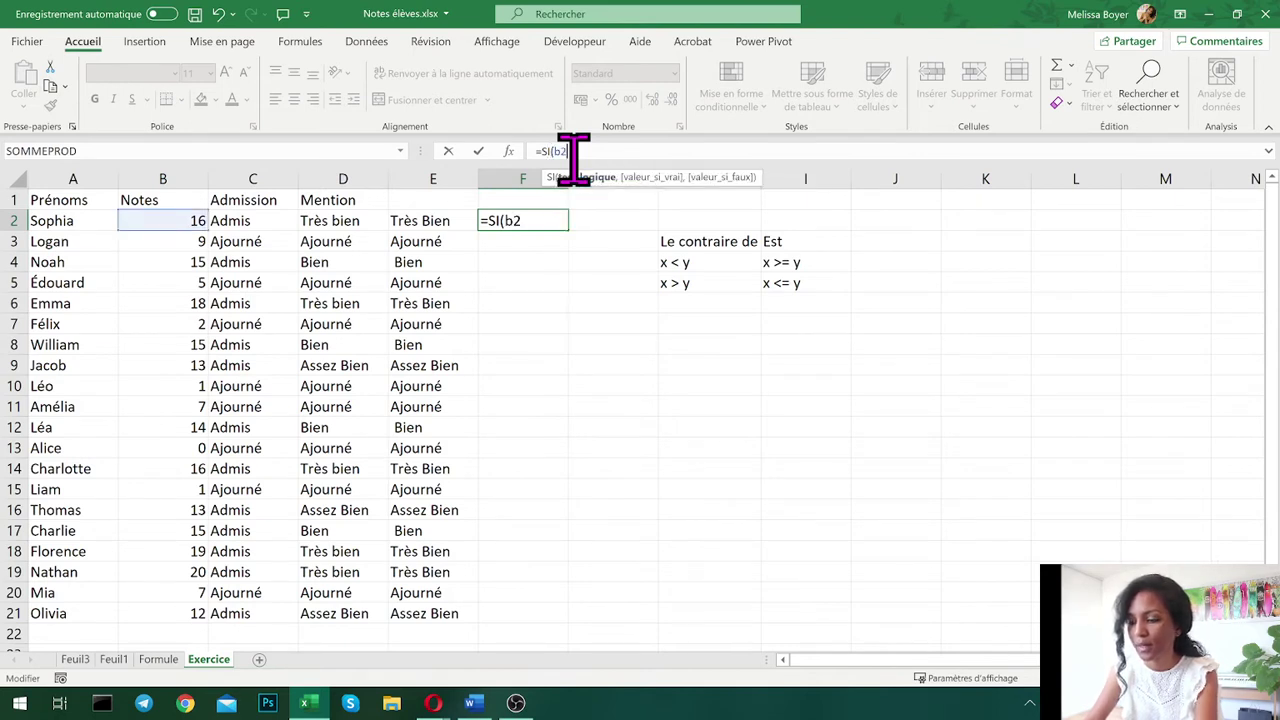
pyautogui.write('<')
pyautogui.press('BackSpace')
pyautogui.write('>')
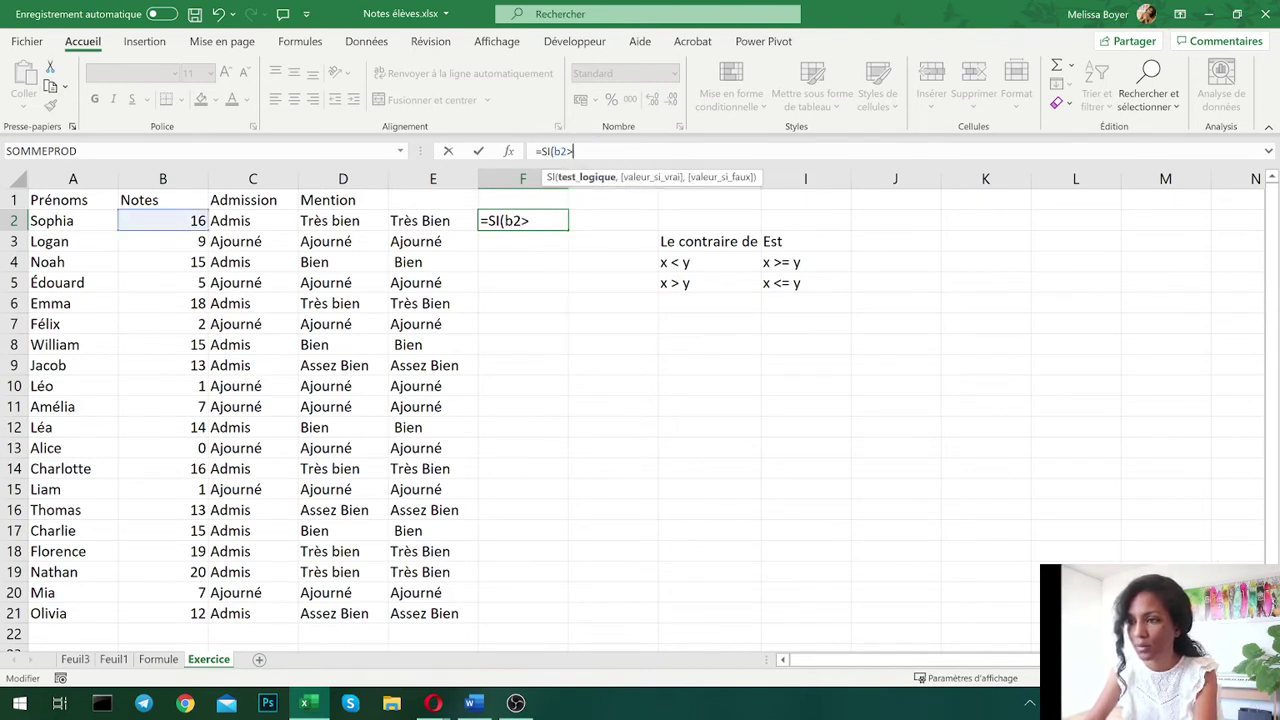
pyautogui.write('=0')
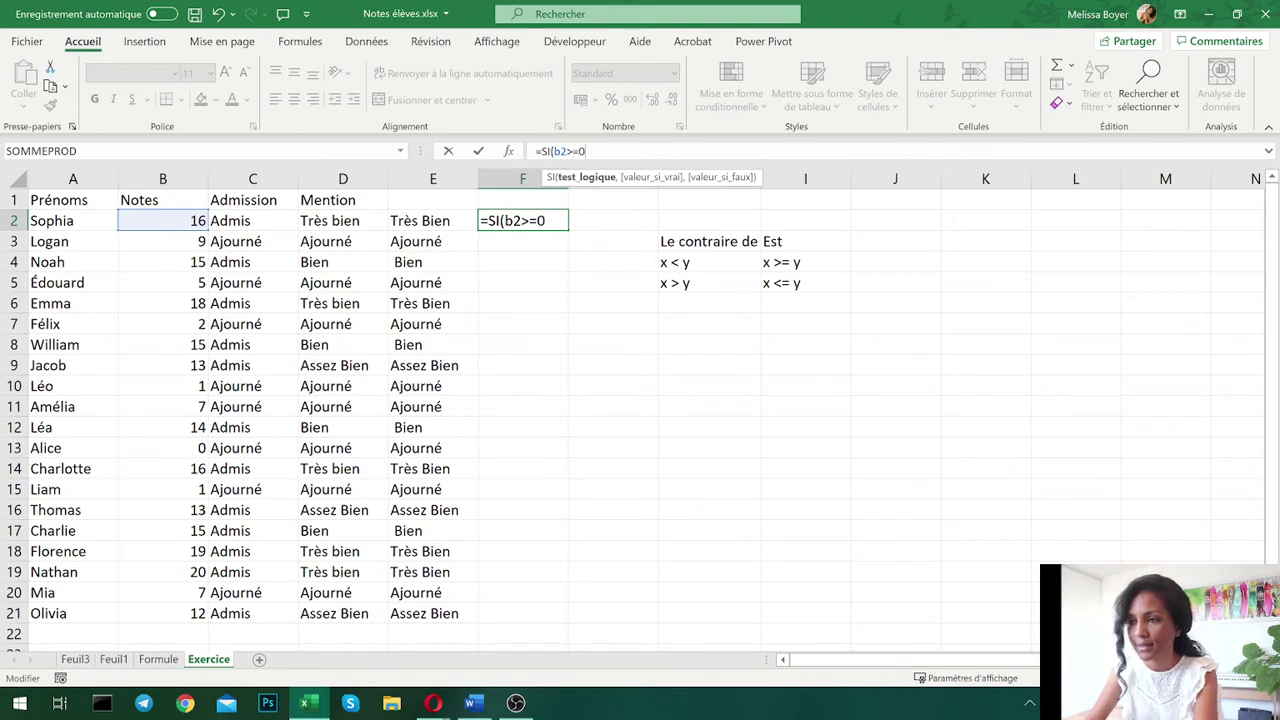
pyautogui.press('BackSpace')
pyautogui.write('10,')
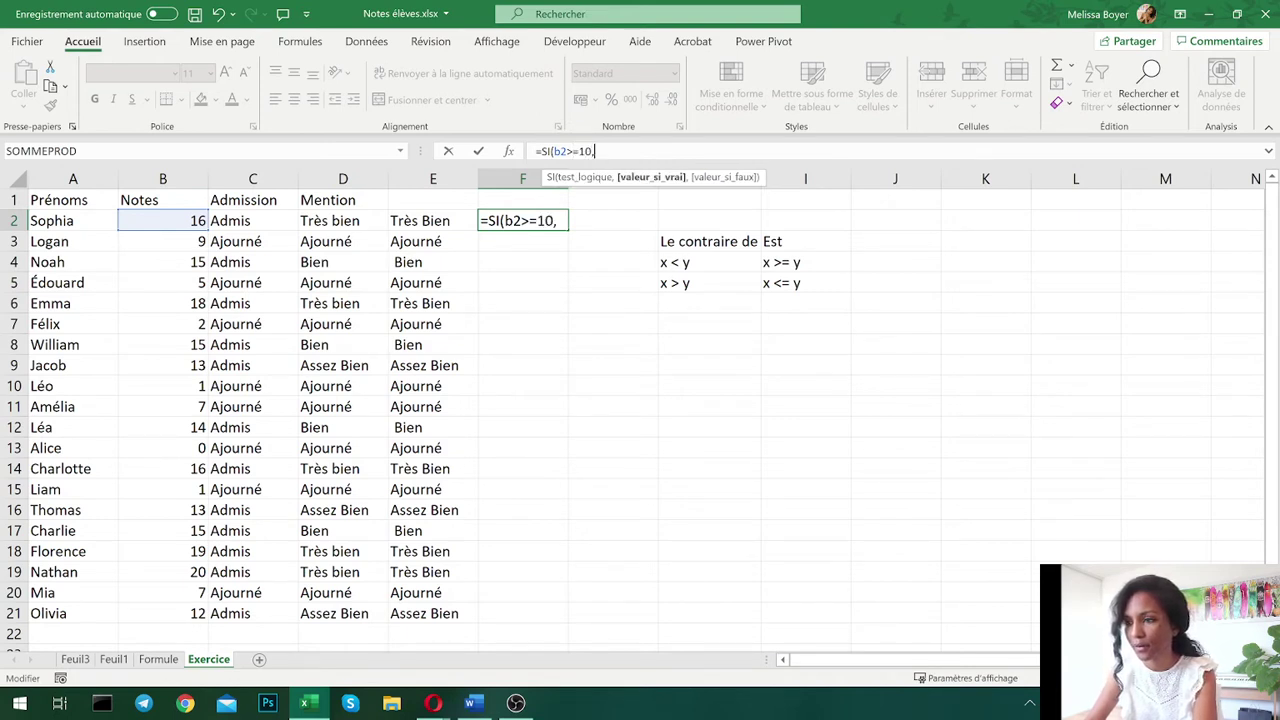
# - Give the SI formula in F2 the value "Passable" for when the condition is true
pyautogui.write('"Passage')
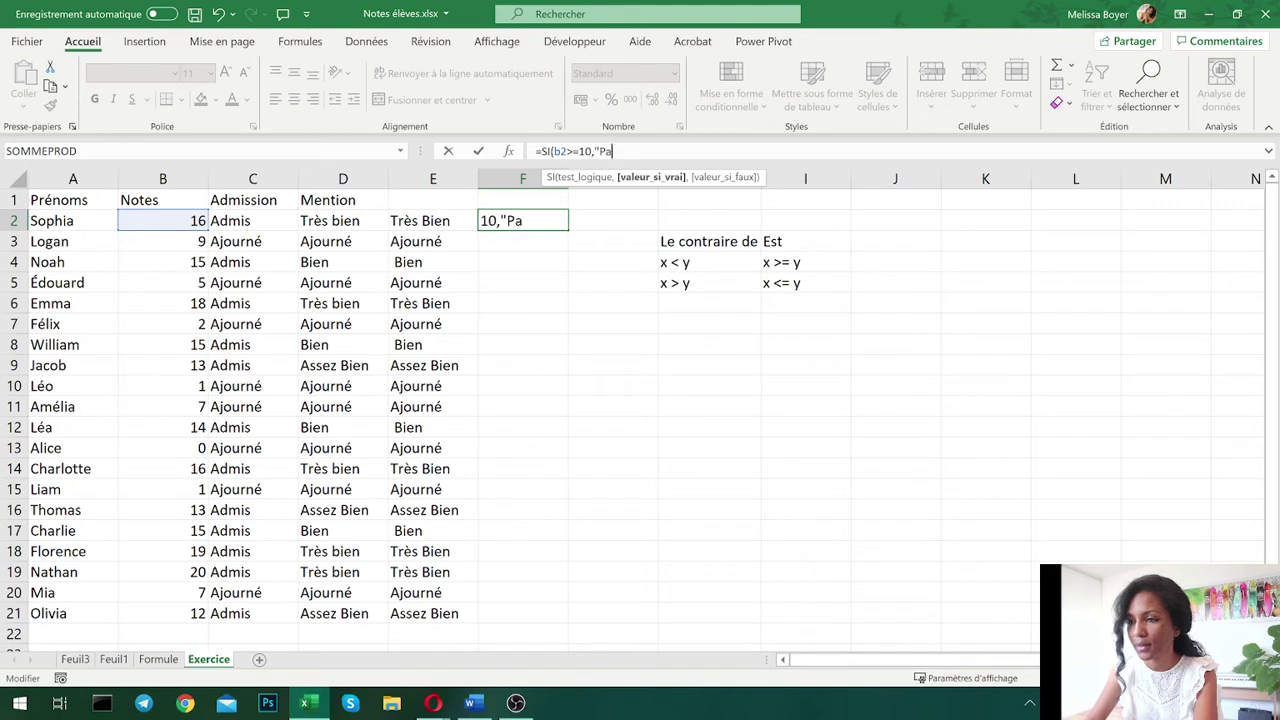
pyautogui.press('BackSpace')
pyautogui.press('BackSpace')
pyautogui.write('ble","')
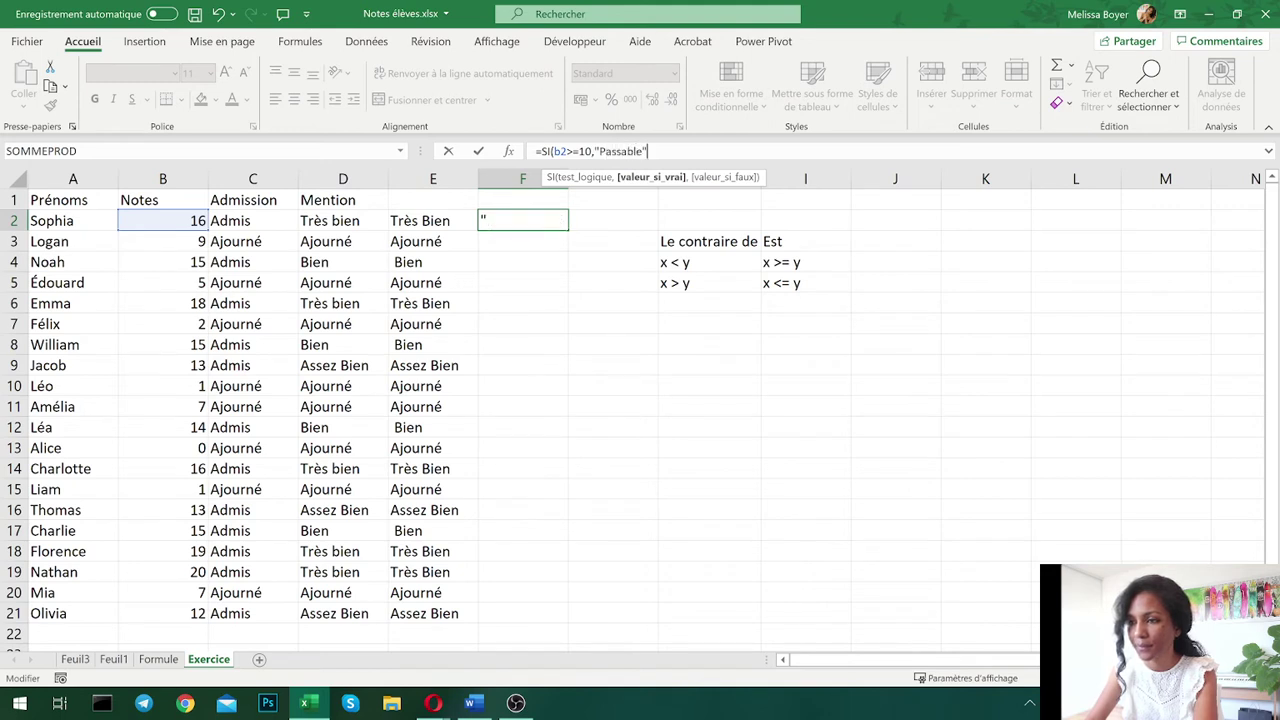
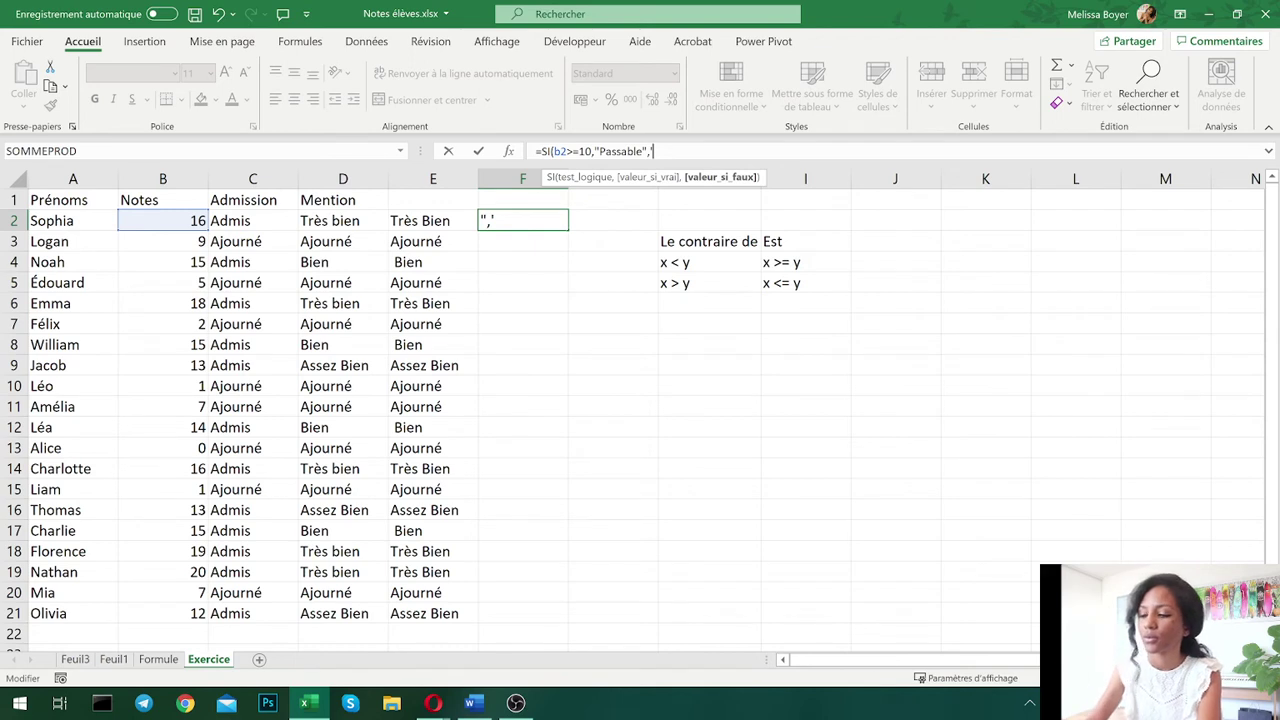
# - Set "Ajourné" as the value if false and close the first SI in the F2 formula
pyautogui.write('Ajourn')
pyautogui.press('BackSpace')
pyautogui.press('BackSpace')
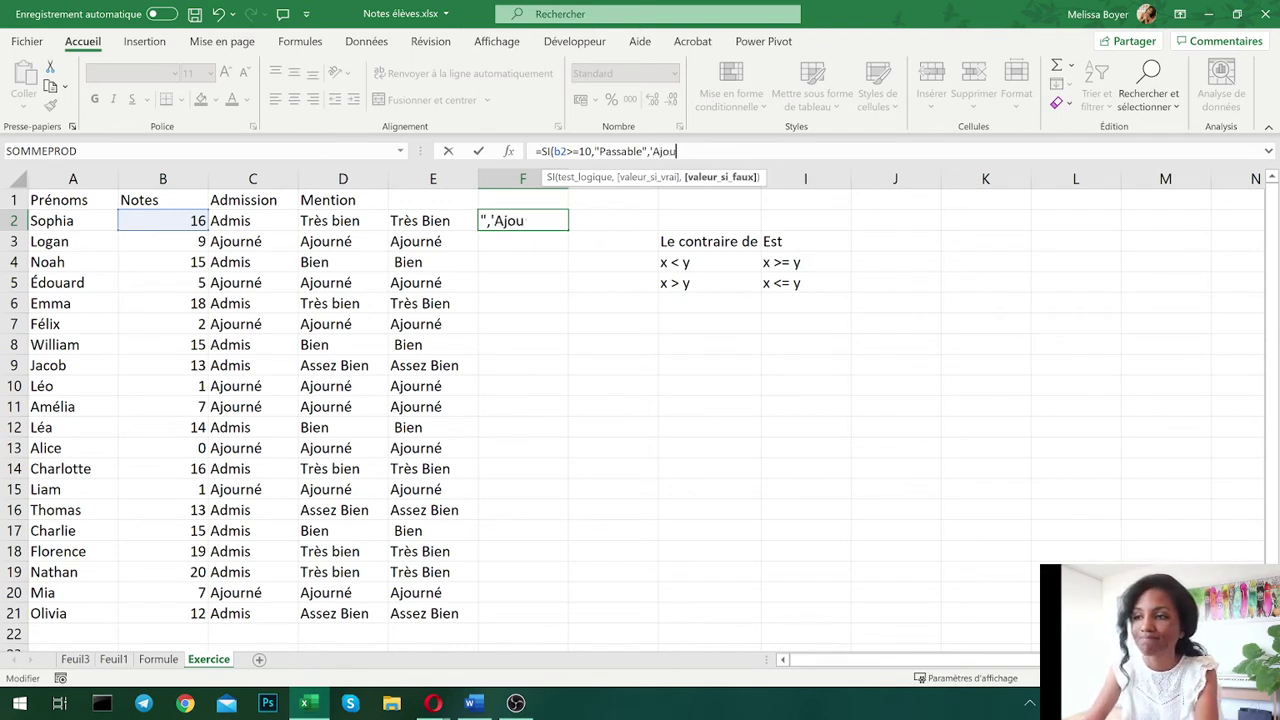
pyautogui.press('BackSpace')
pyautogui.press('BackSpace')
pyautogui.press('BackSpace')
pyautogui.press('BackSpace')
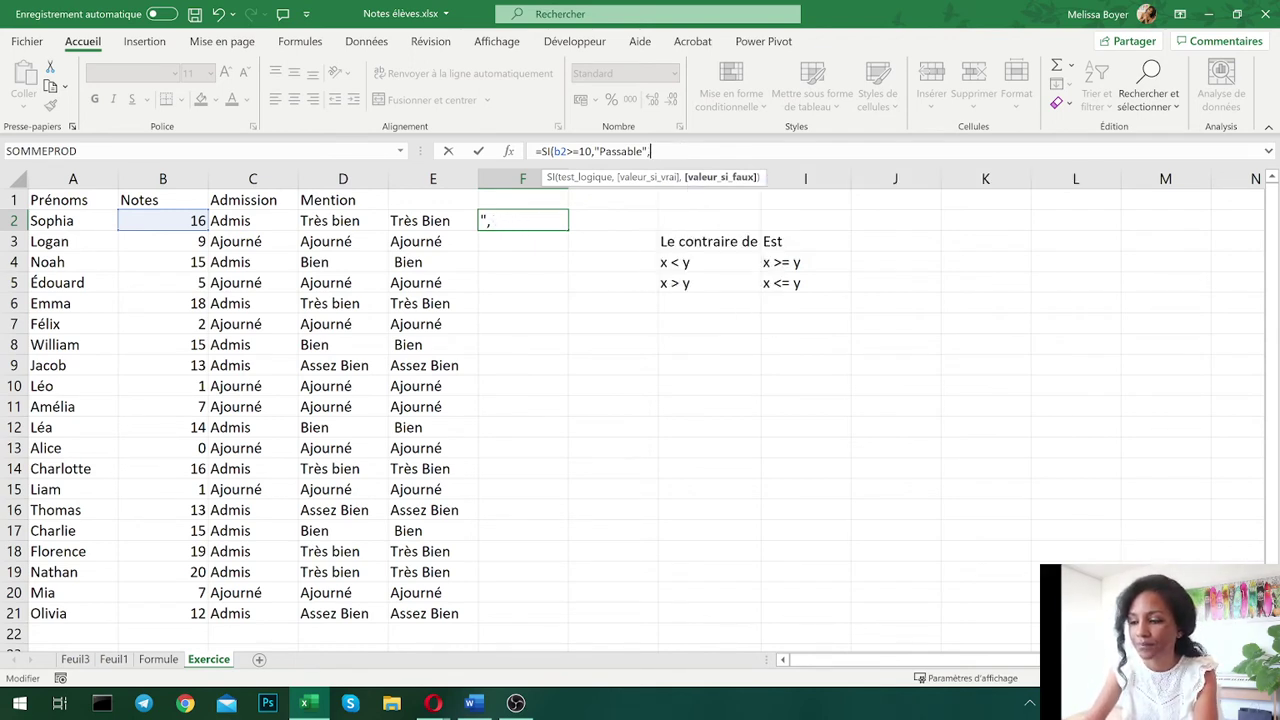
pyautogui.write('Ajour')
pyautogui.write('né"')
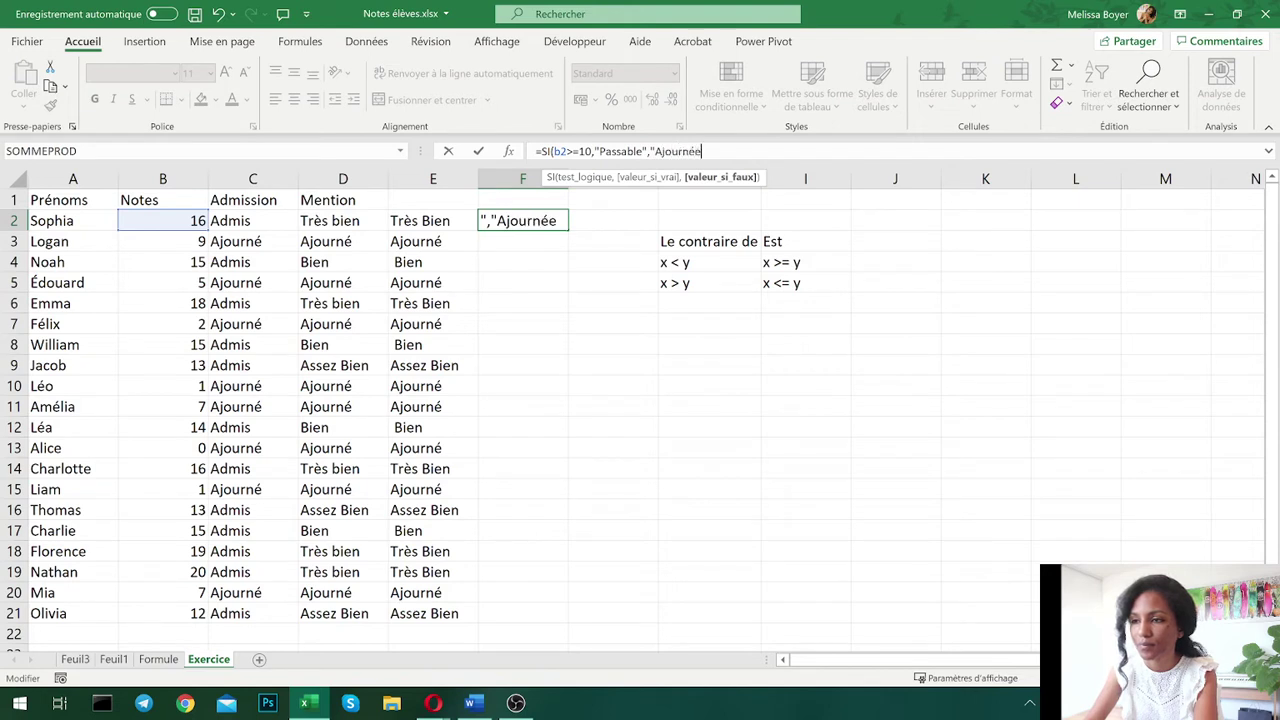
pyautogui.write(')')
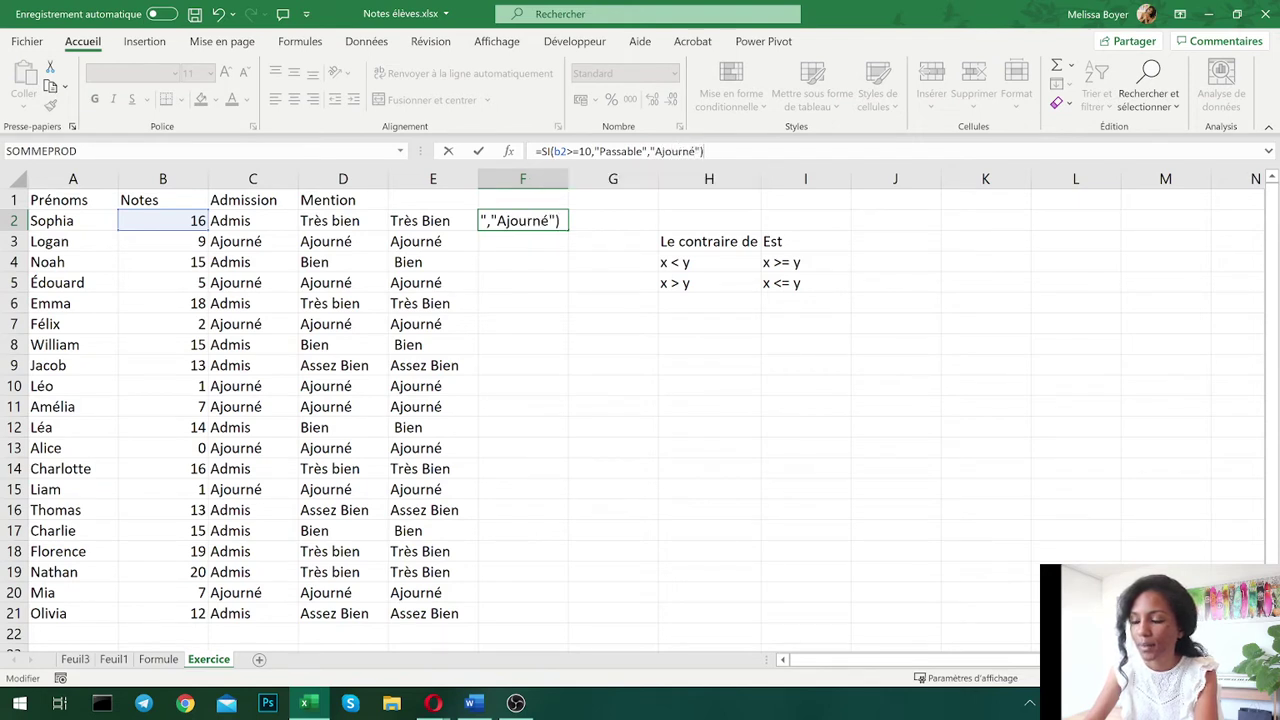
# - Append a second SI to the F2 formula with &, testing B2>=12 and returning "Assez Bien" if true
pyautogui.write('&SI(')
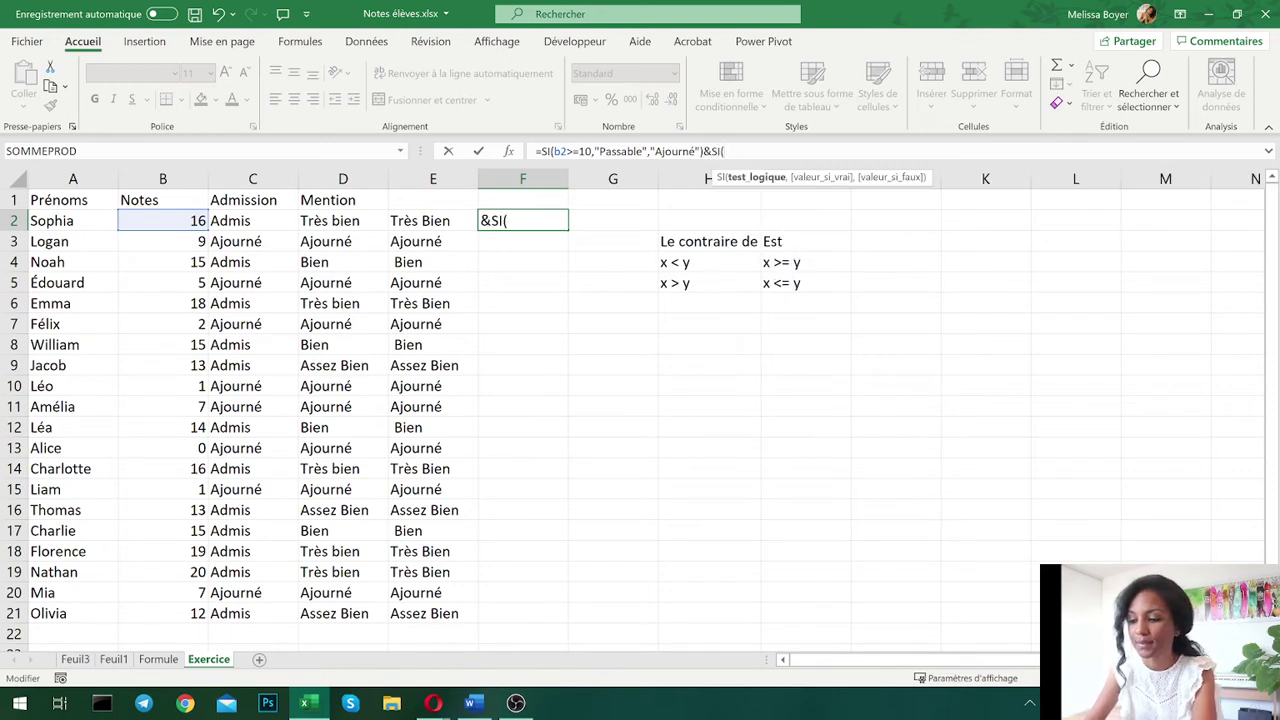
pyautogui.write('B2')
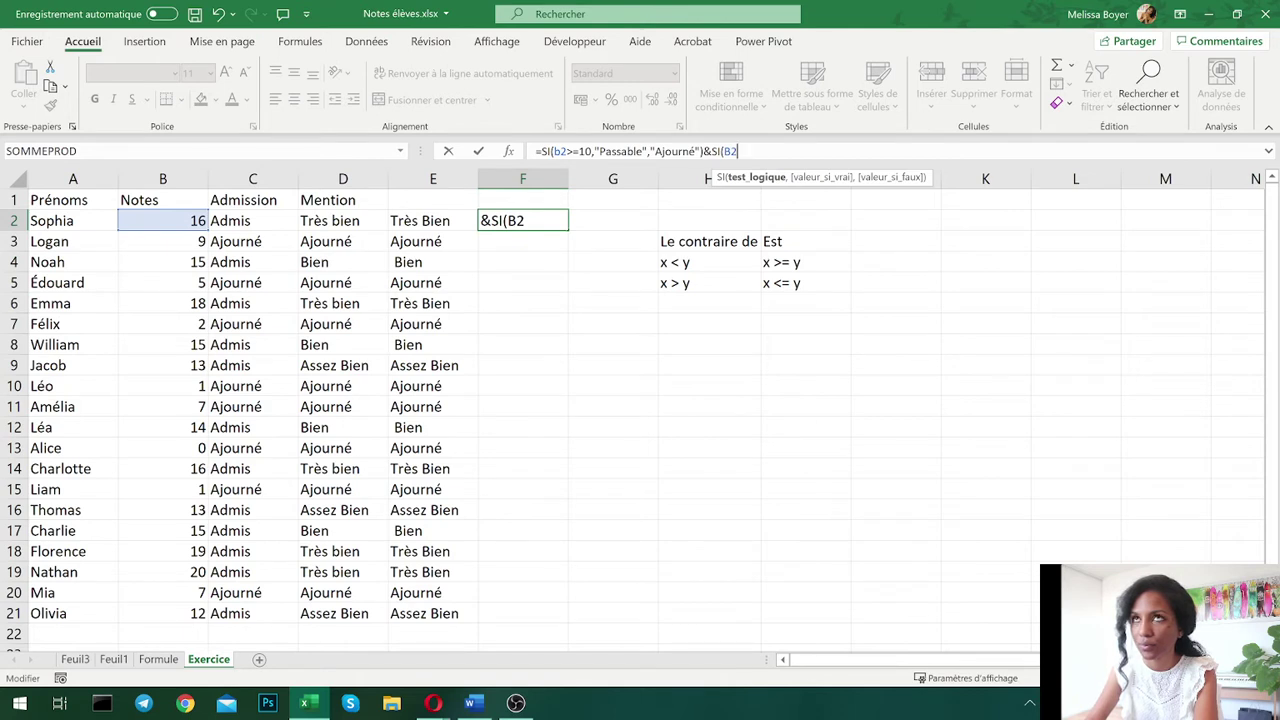
pyautogui.write('>')
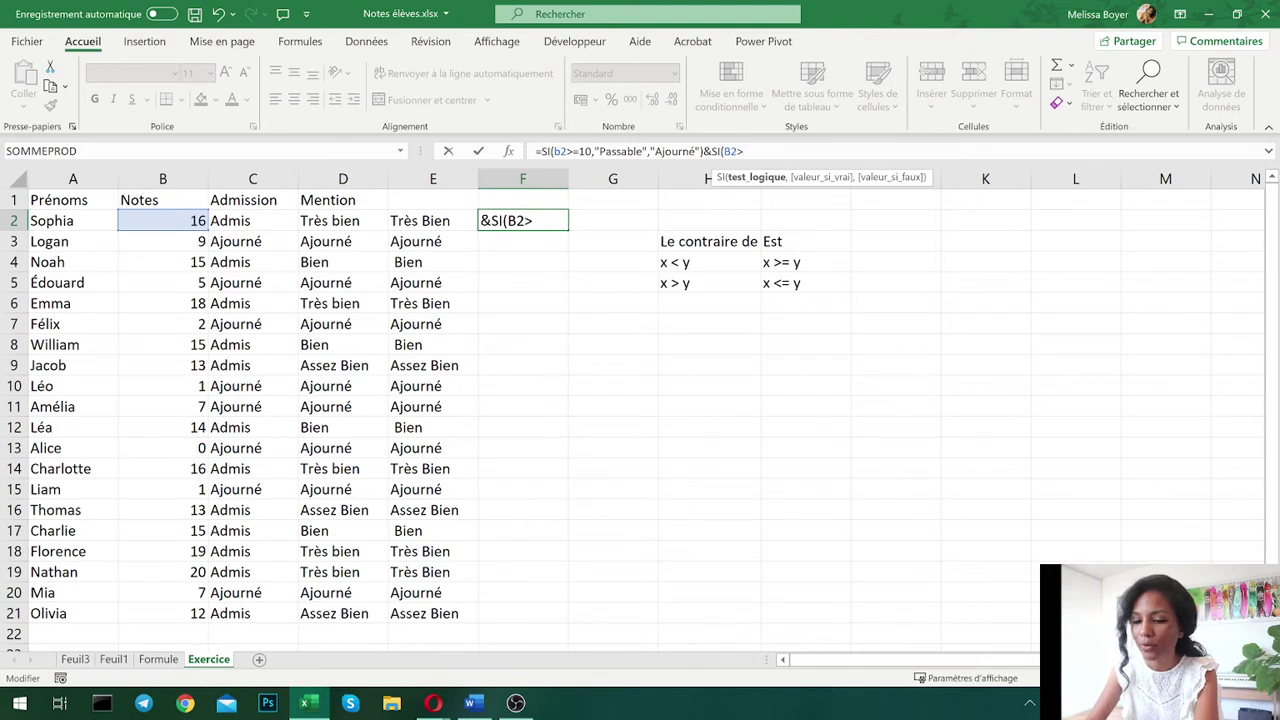
pyautogui.write('=12,"')
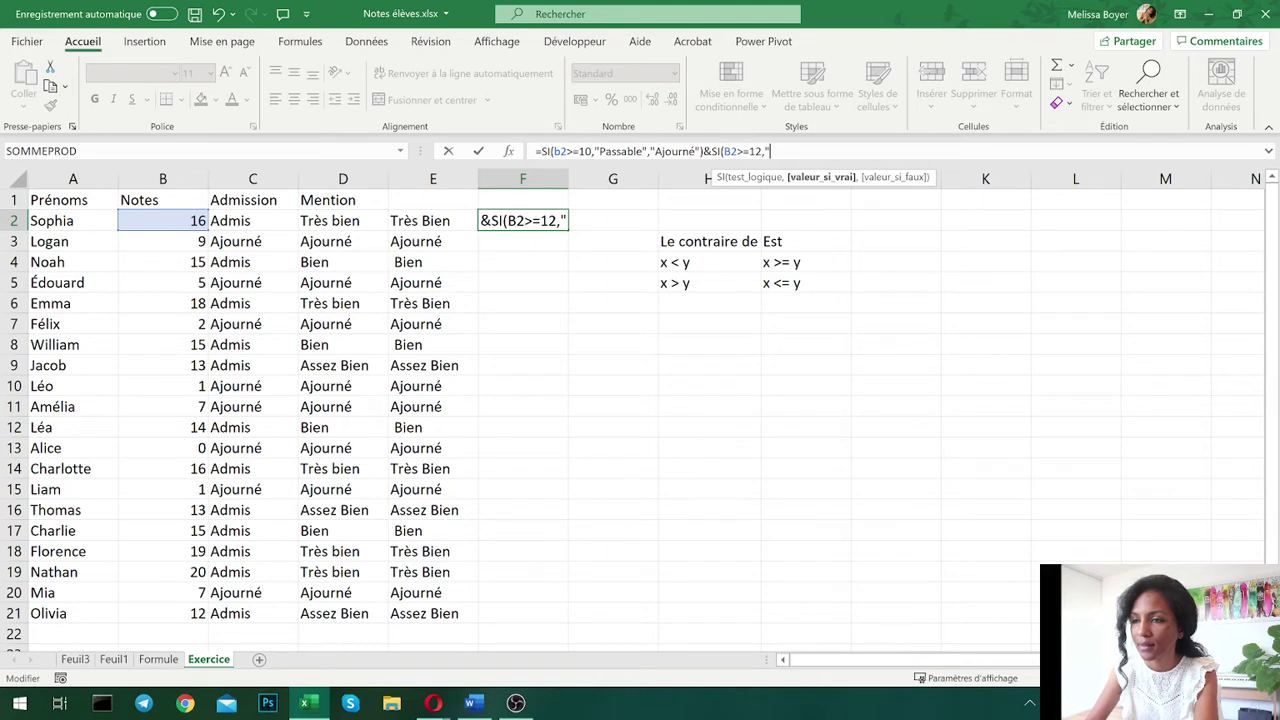
pyautogui.write('As')
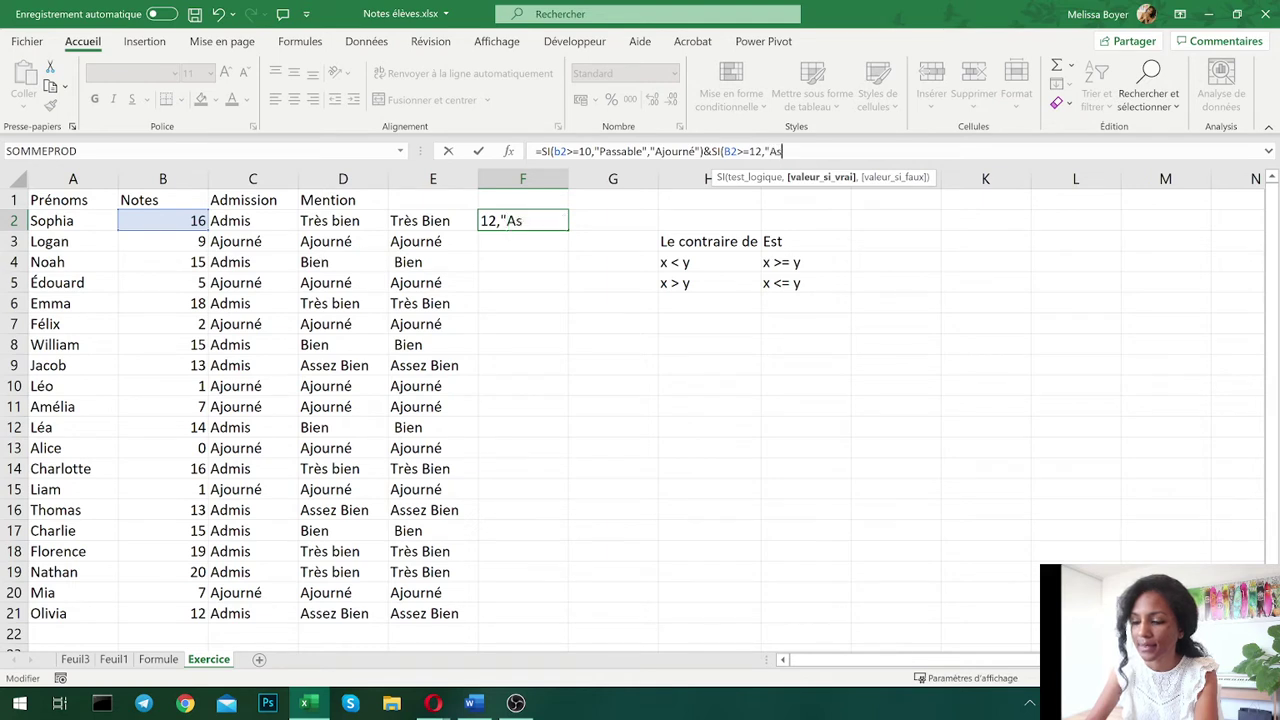
pyautogui.write('sez Bi')
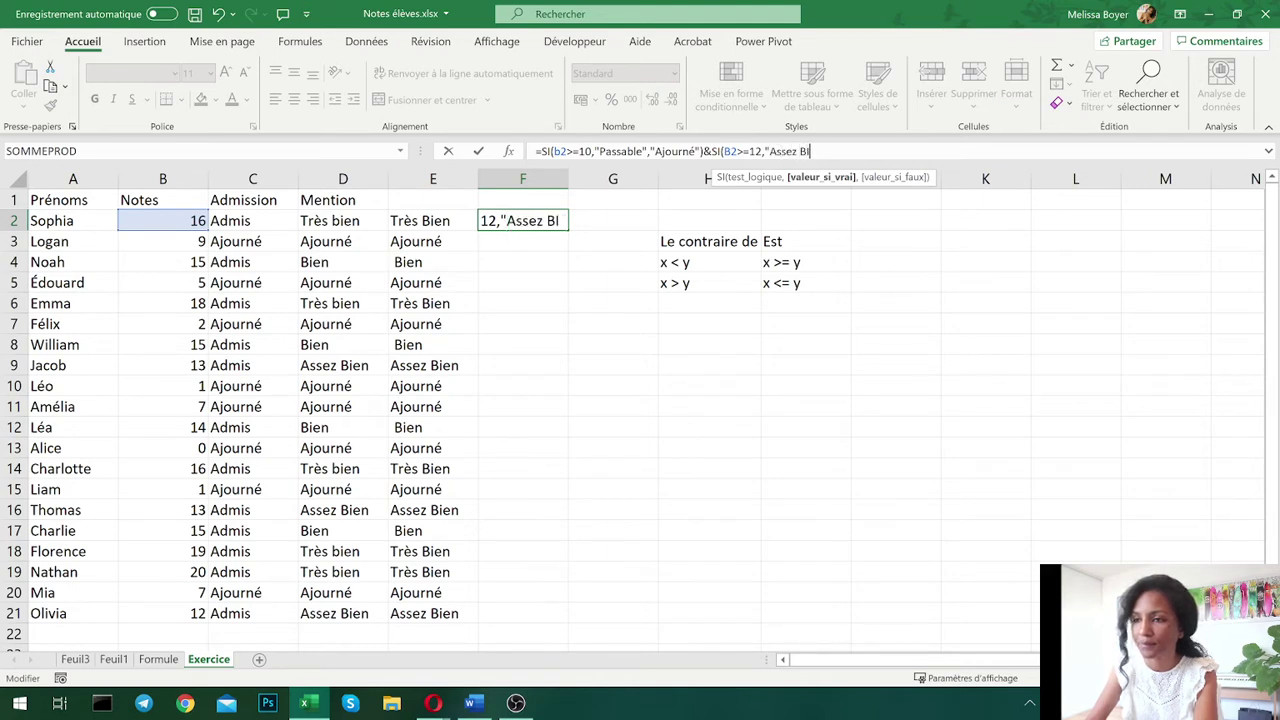
pyautogui.write('en",')
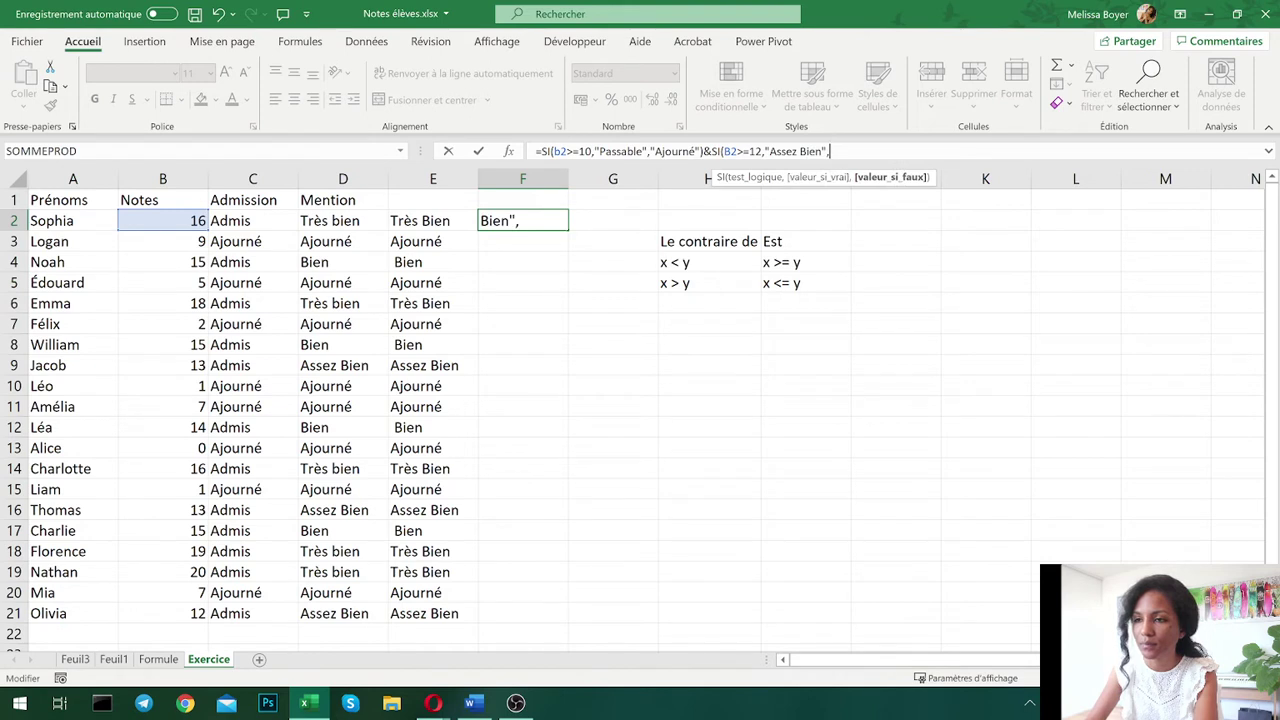
# - Set " FAUX" as the second SI's value if false and close its parenthesis
pyautogui.write('...')
pyautogui.press('BackSpace')
pyautogui.press('BackSpace')
pyautogui.press('BackSpace')
pyautogui.press('BackSpace')
pyautogui.write('" H')
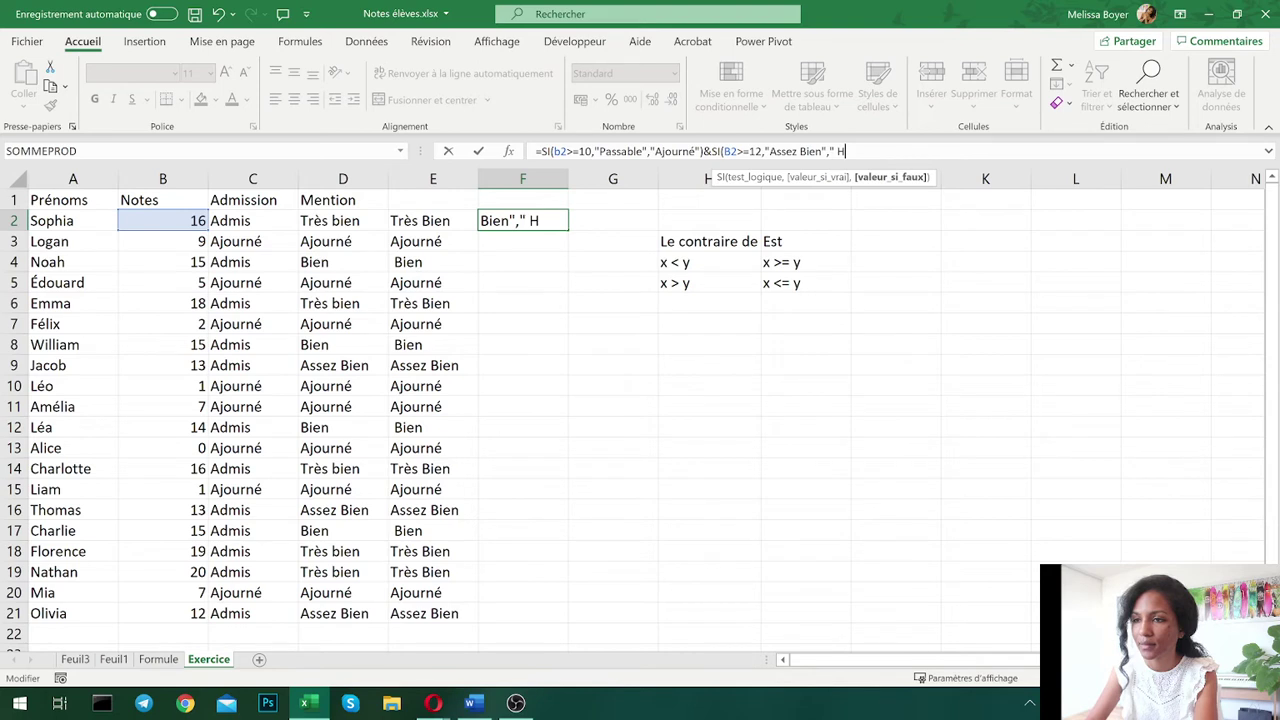
pyautogui.press('BackSpace')
pyautogui.write('FAUX")')
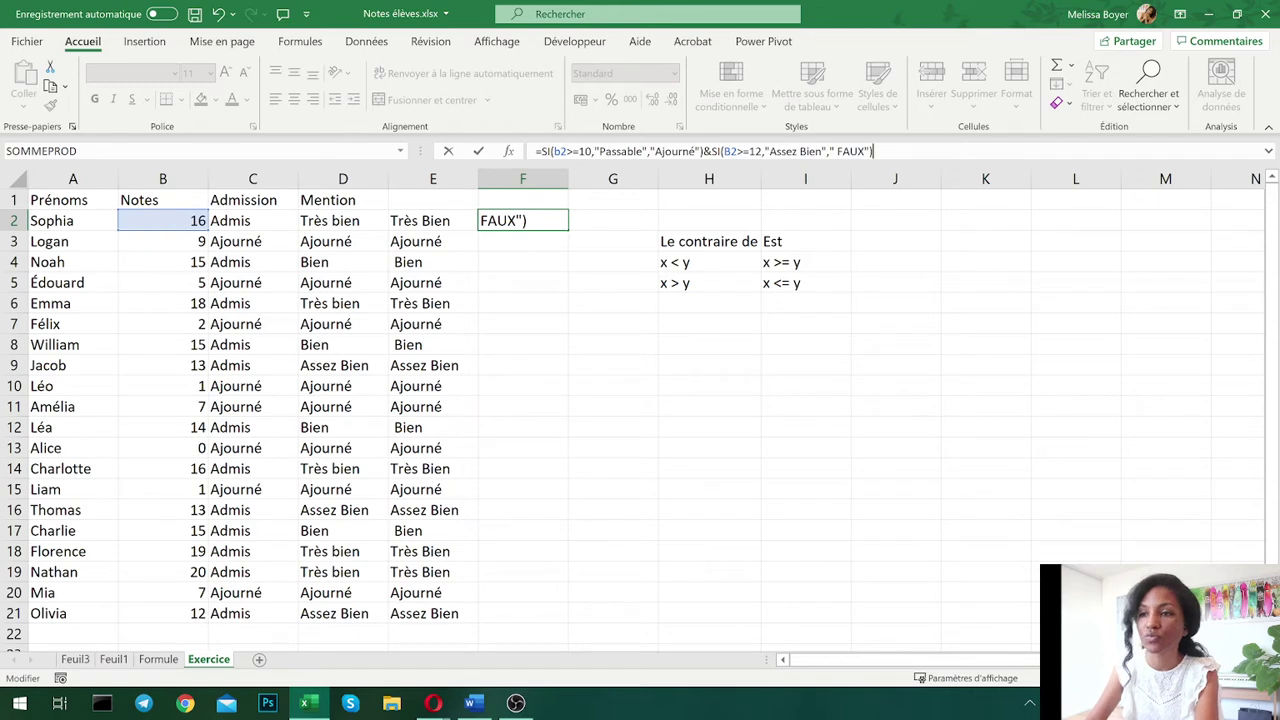
# - Replace FAUX with "test" as the second SI's false value and validate the formula in F2
pyautogui.press('Left')
pyautogui.press('Left')
pyautogui.press('Left')
pyautogui.press('BackSpace')
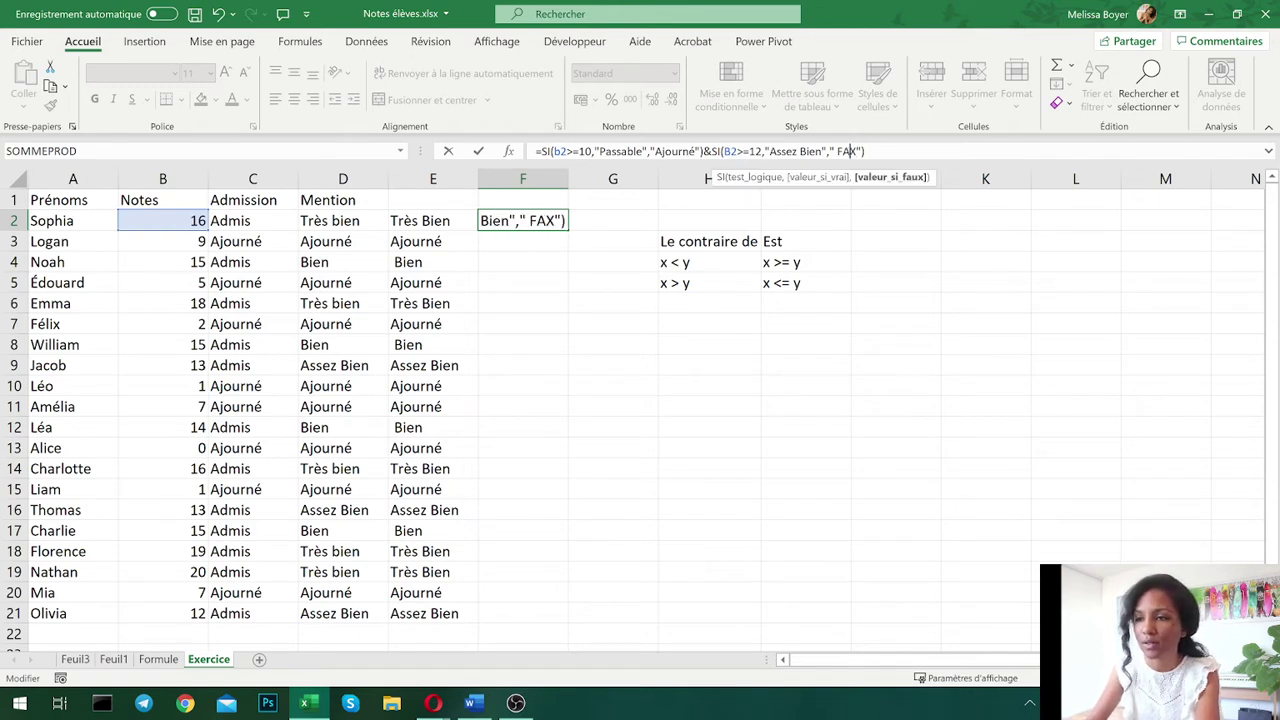
pyautogui.press('BackSpace')
pyautogui.press('BackSpace')
pyautogui.press('Delete')
pyautogui.write('test')
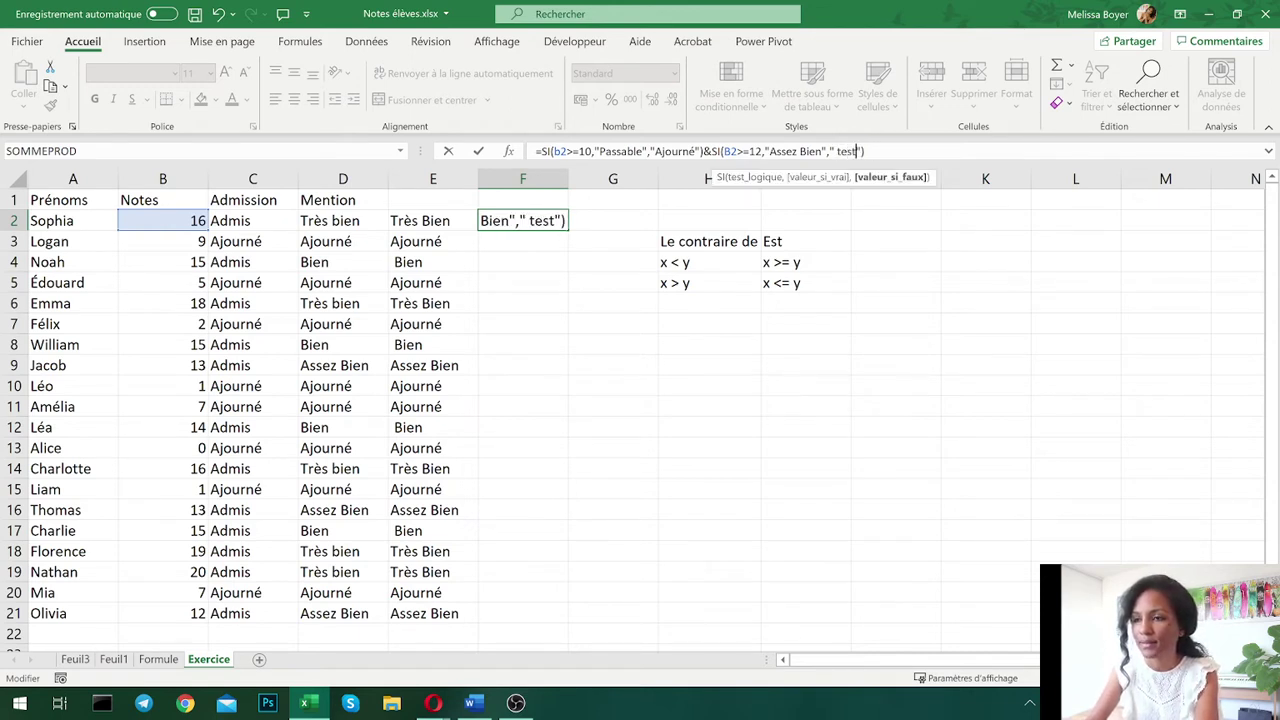
pyautogui.press('Return')
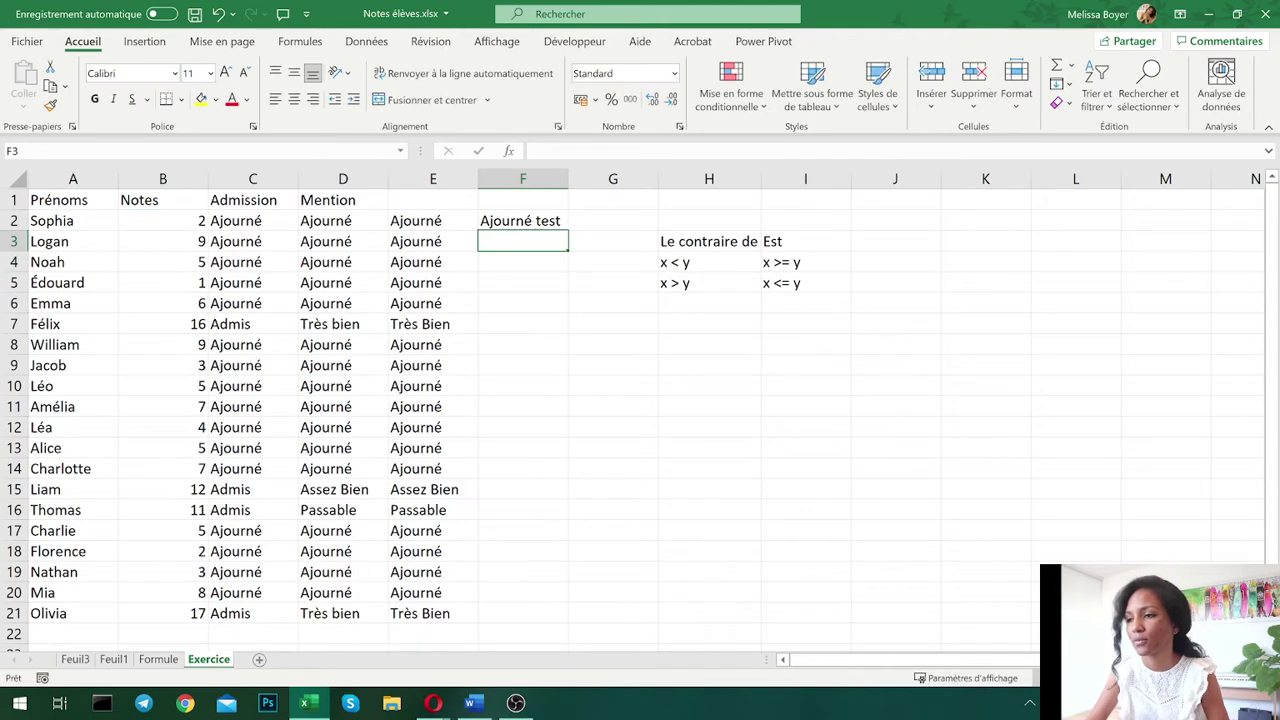
# - Fill the concatenated SI formula from F2 down to F21 and inspect the copied formula in F6
pyautogui.click(537, 226)
pyautogui.moveTo(569, 232); pyautogui.dragTo(555, 620)
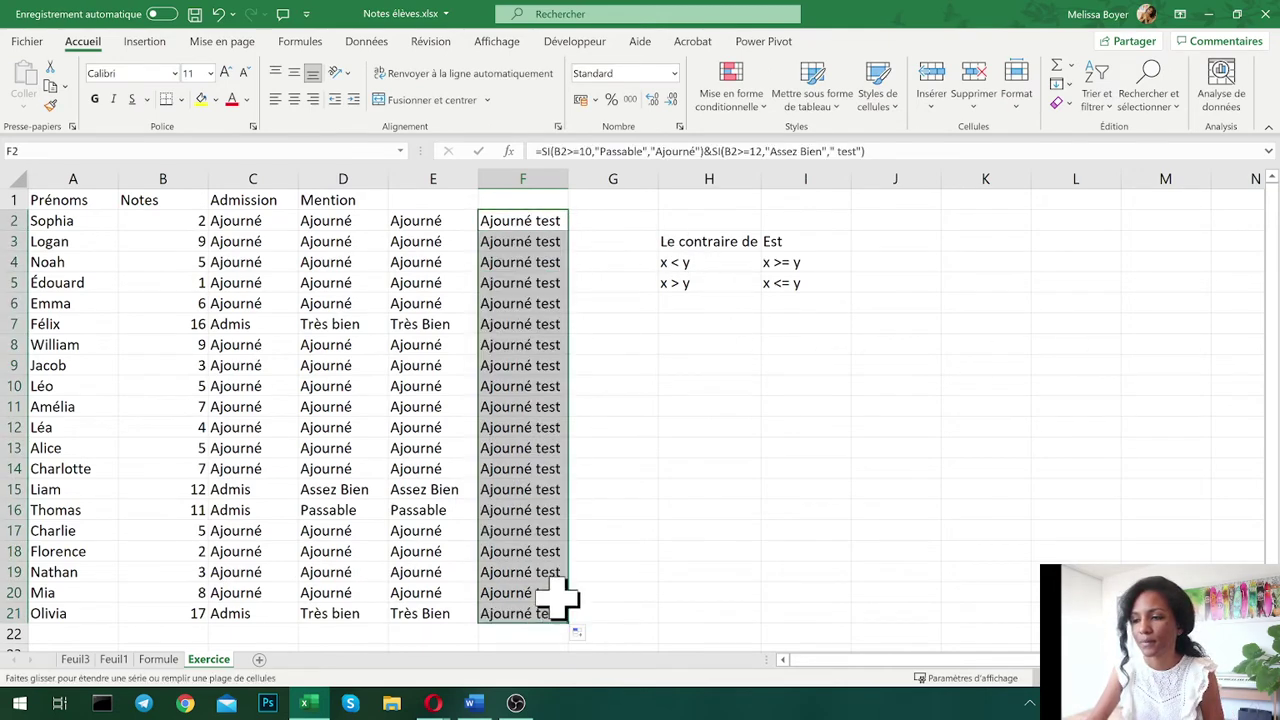
pyautogui.click(737, 487)
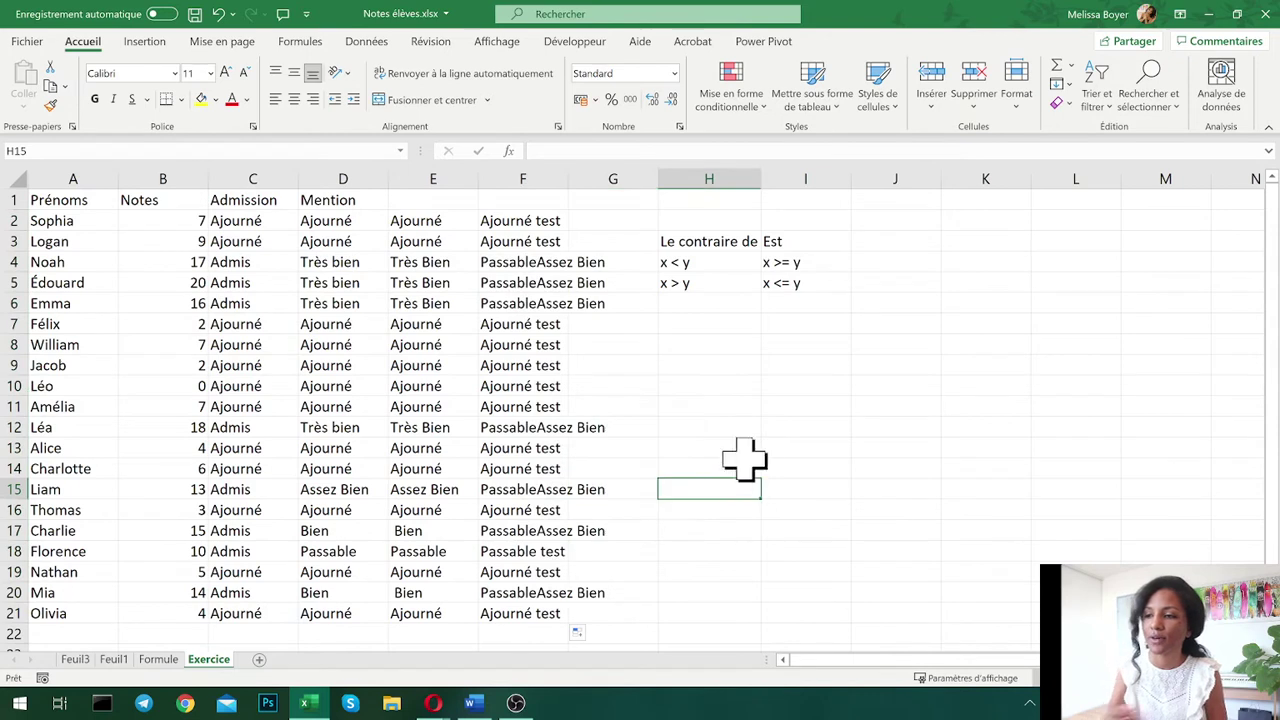
pyautogui.click(535, 298)
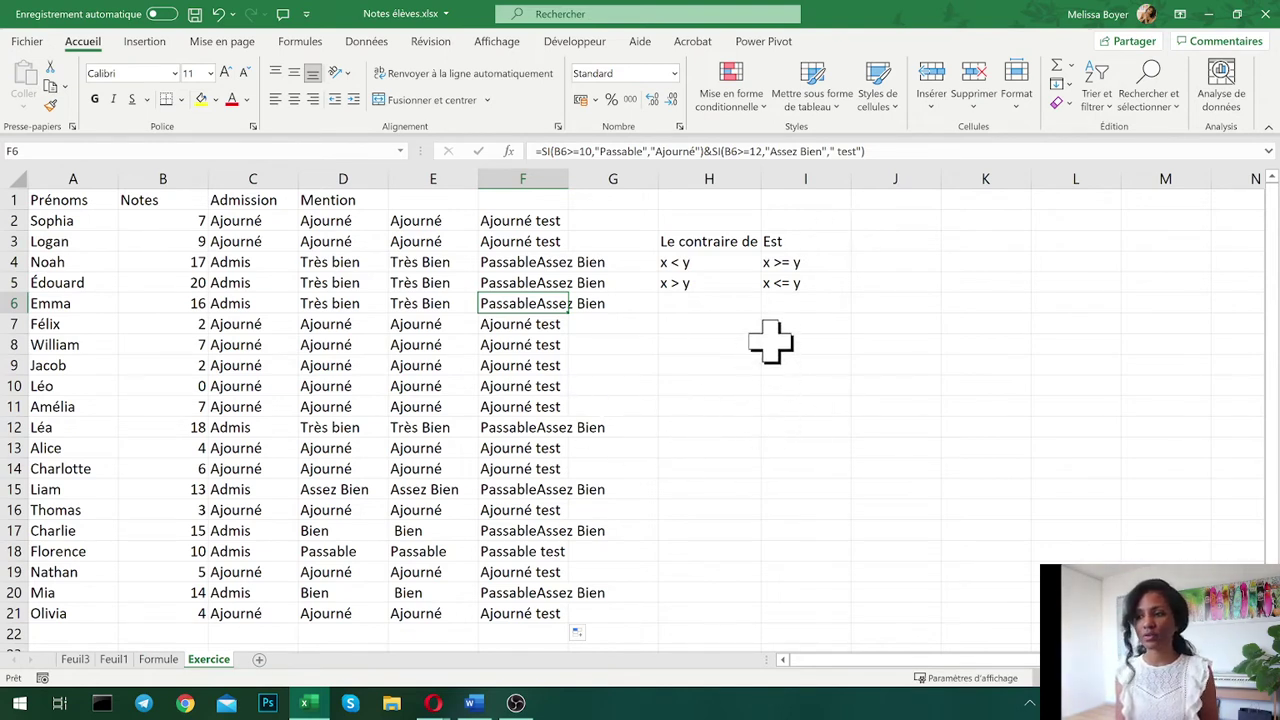
# - Examine the two SI functions and the & joining them in the F6 formula, leaving the formula unaltered
pyautogui.moveTo(537, 151); pyautogui.dragTo(723, 143)
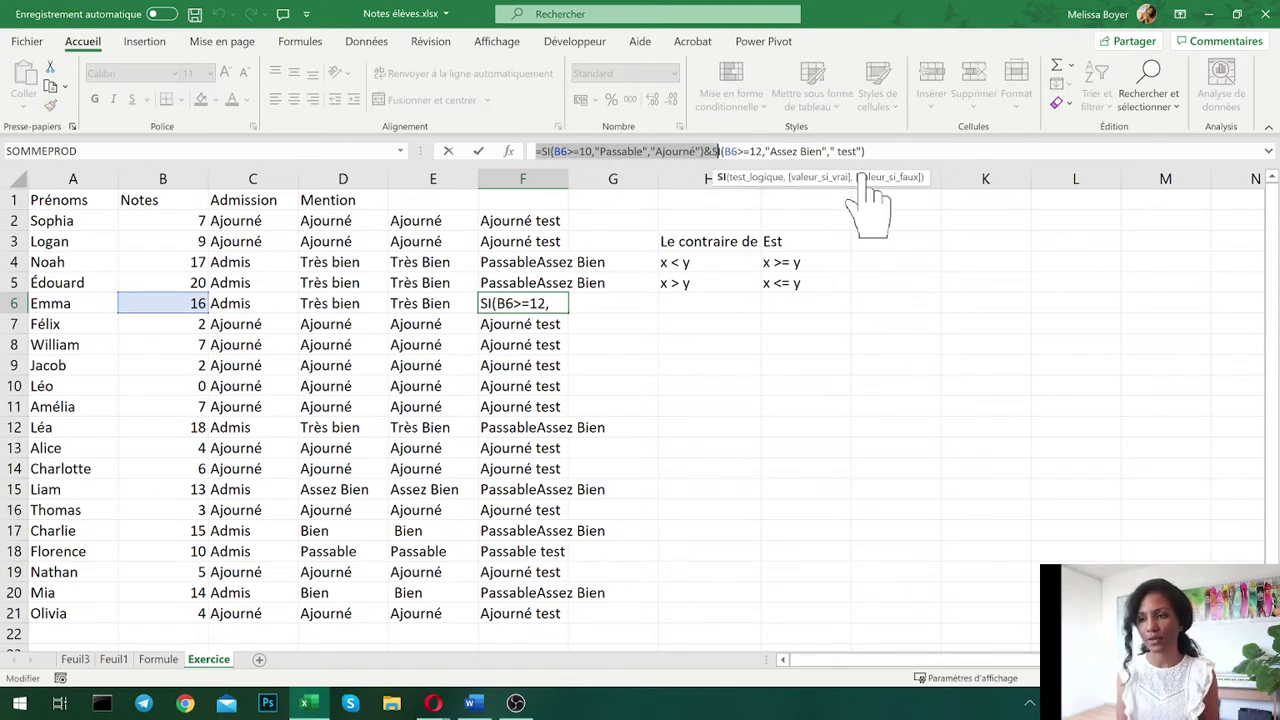
pyautogui.click(913, 146)
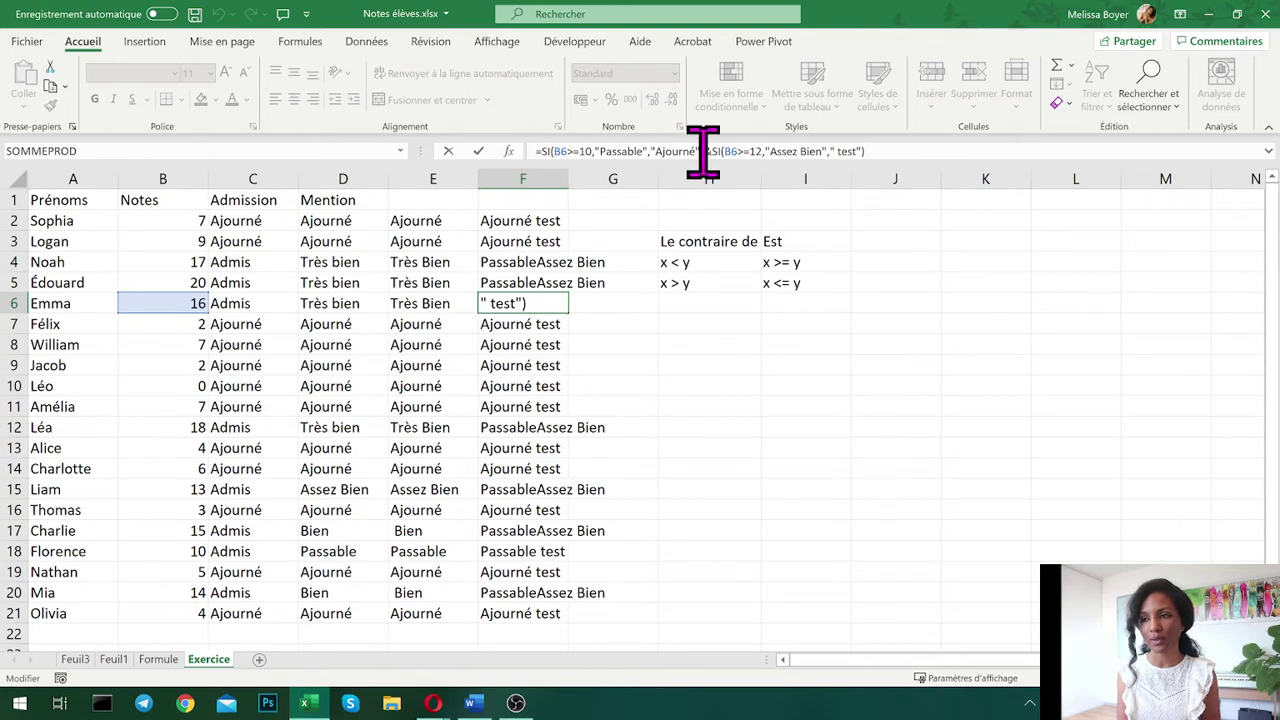
pyautogui.click(704, 148)
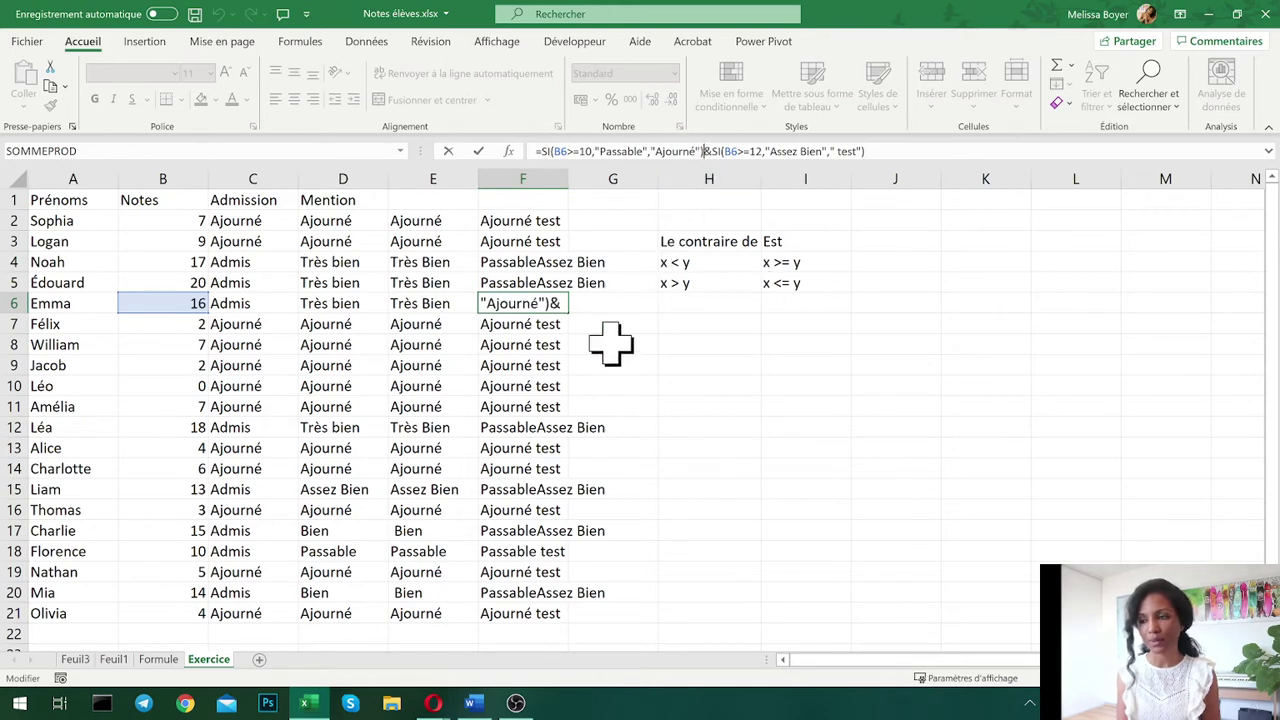
pyautogui.click(664, 323)
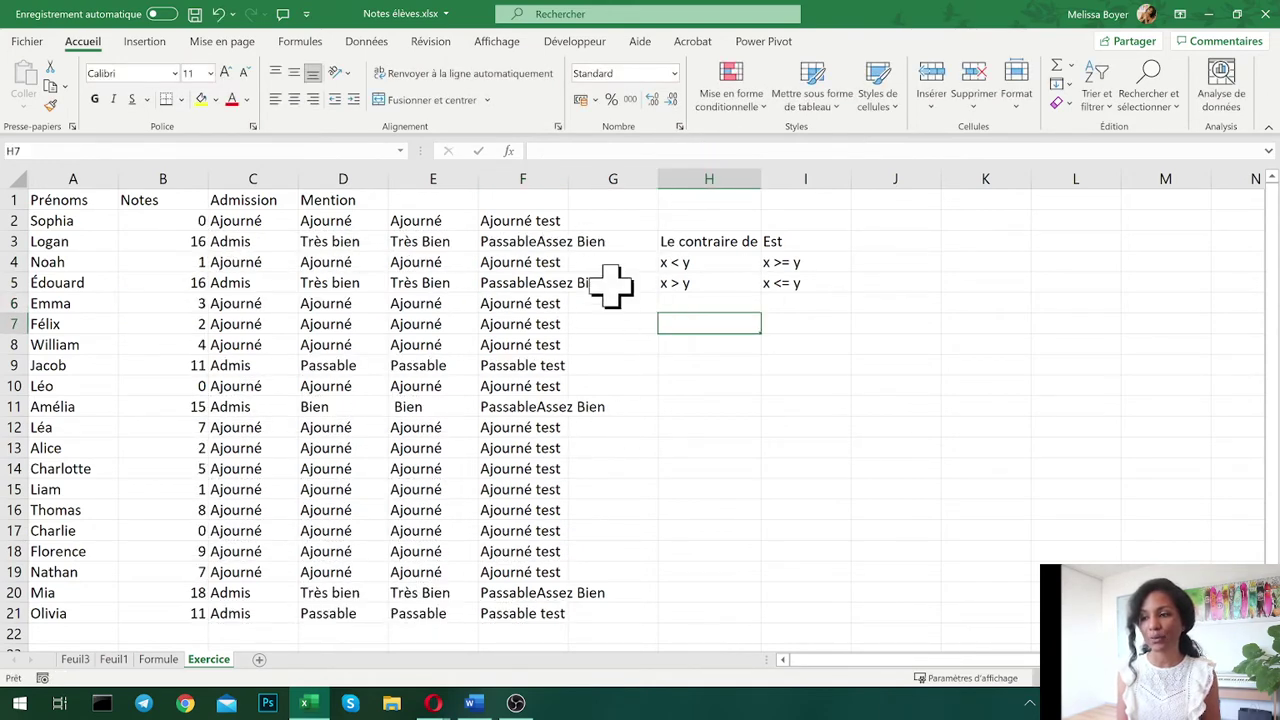
# - Insert a space before "Assez Bien" in the second SI of the F7 formula and validate the formula
pyautogui.click(523, 322)
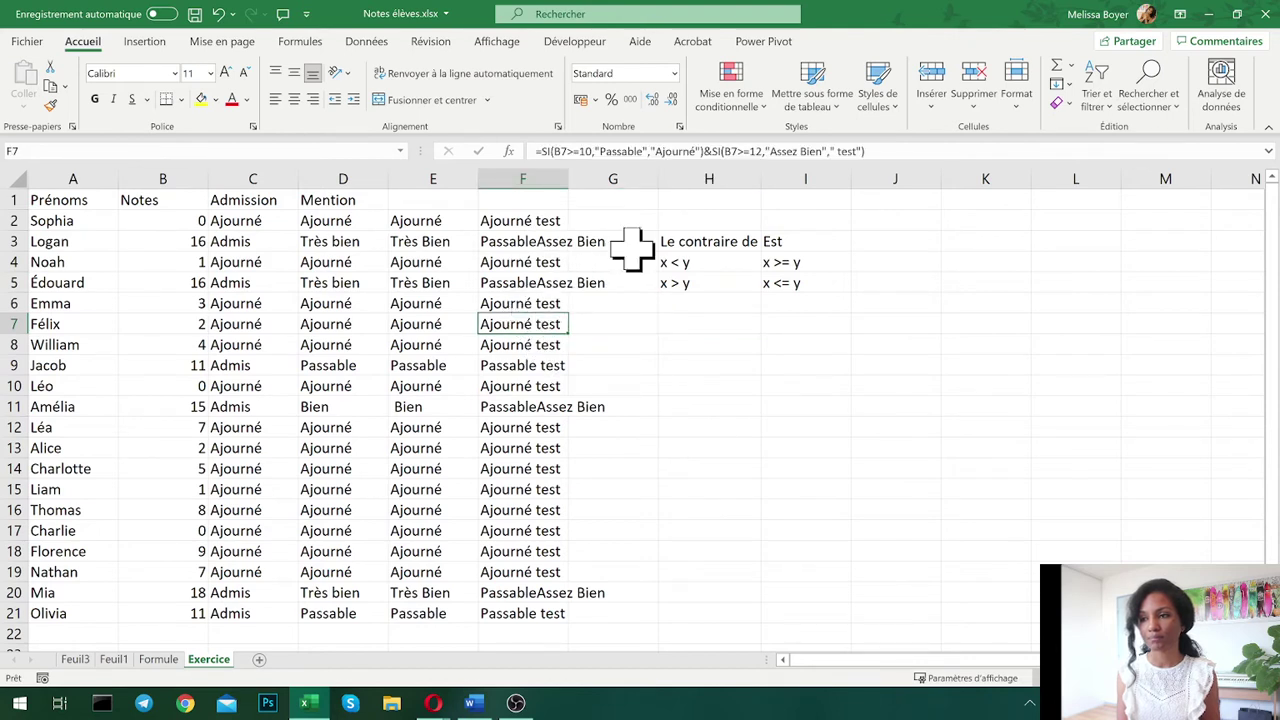
pyautogui.click(775, 151)
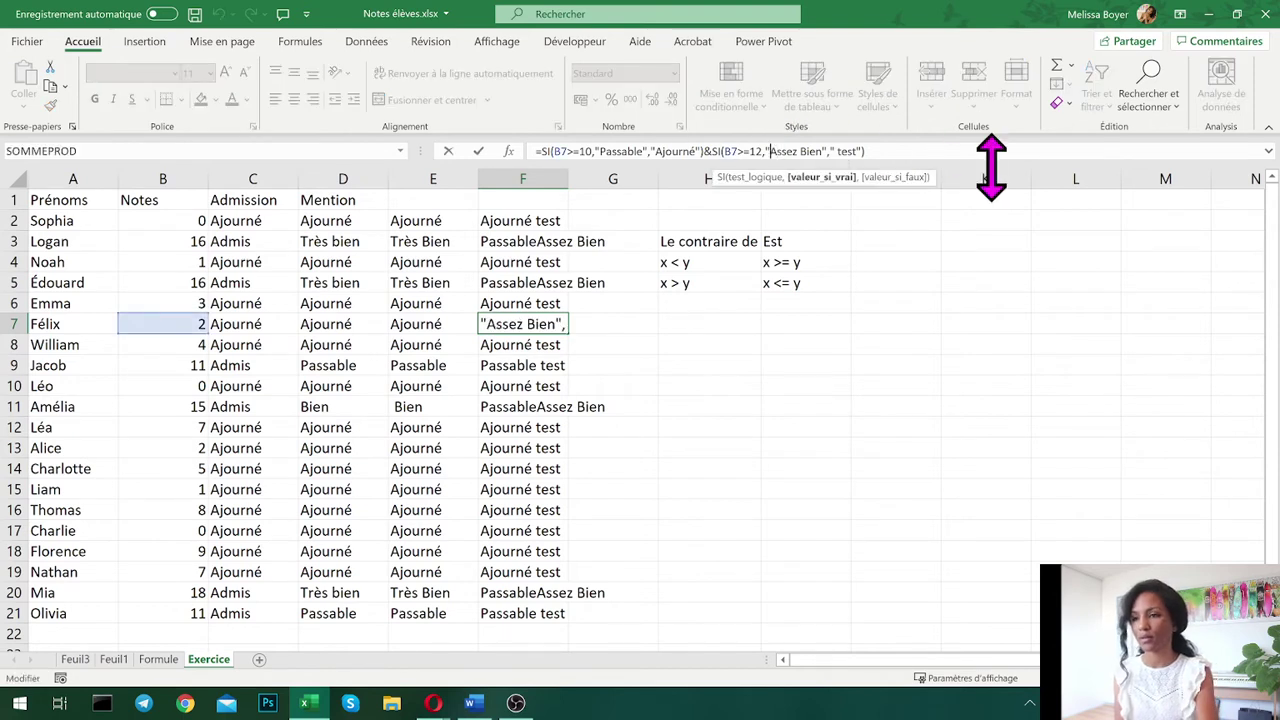
pyautogui.click(866, 340)
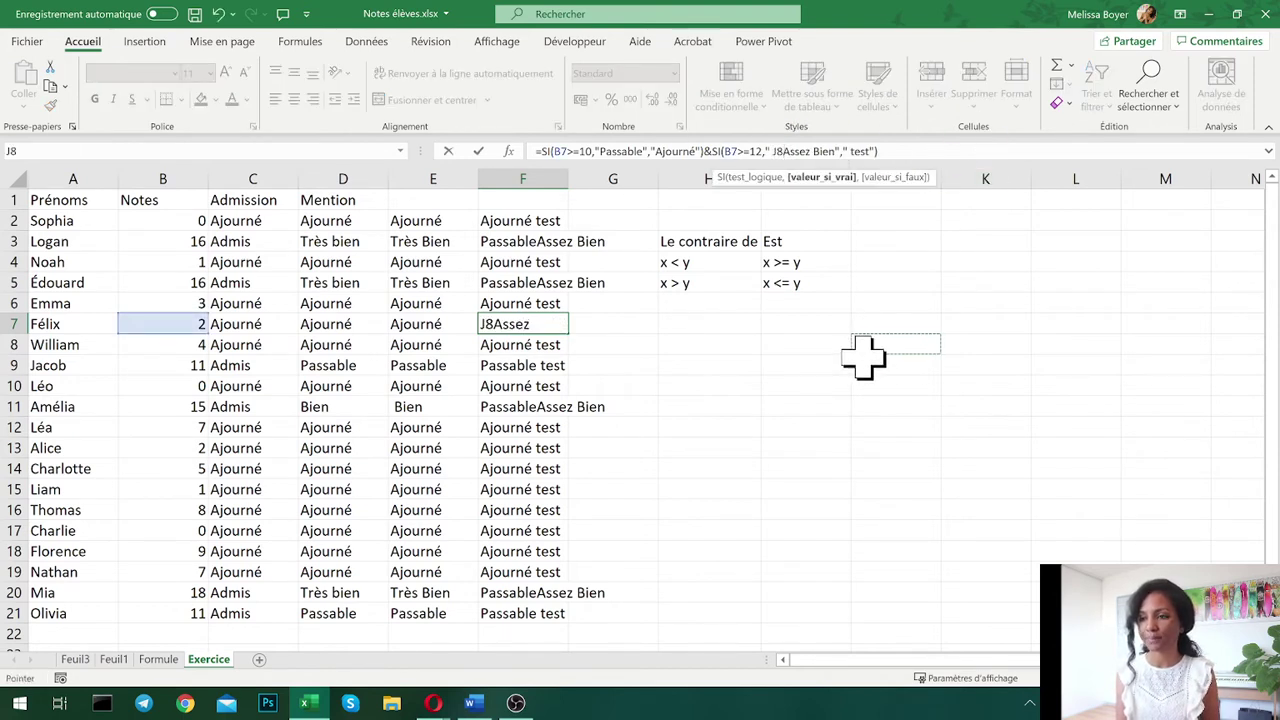
pyautogui.press('BackSpace')
pyautogui.press('BackSpace')
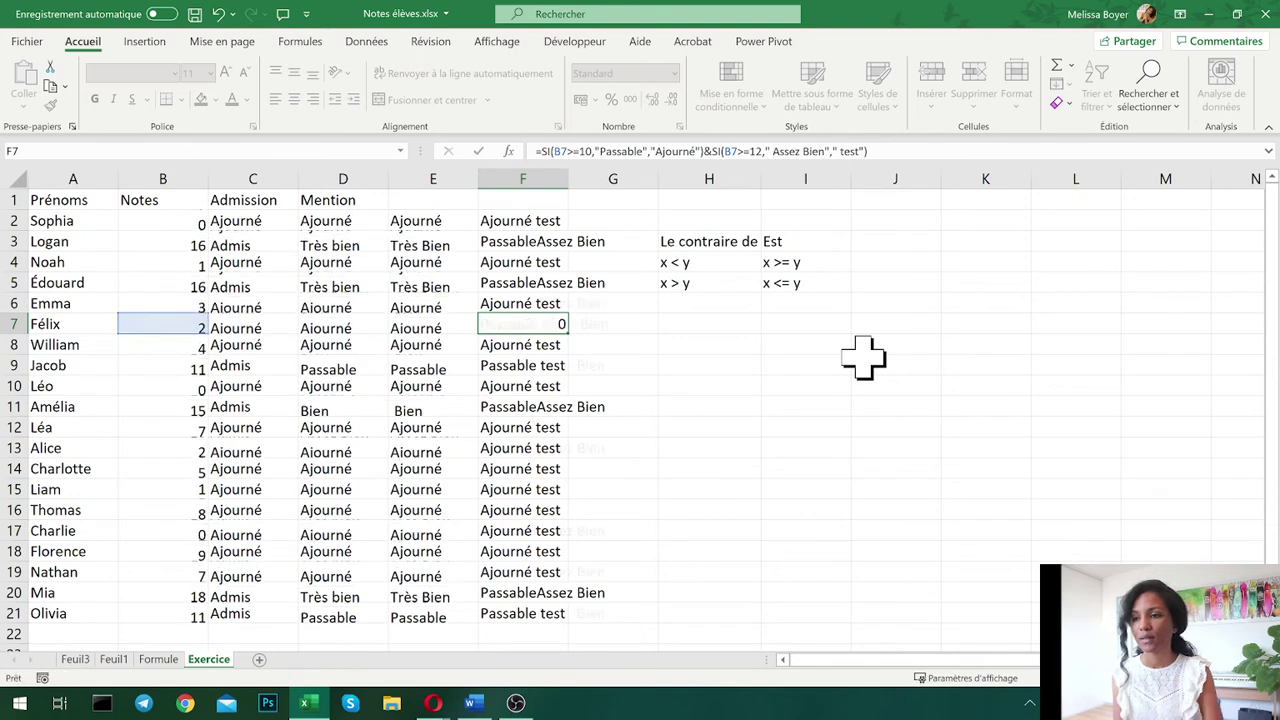
# - Commit the F7 formula =SI(B7>=10,"Passable","Ajourné")&SI(B7>=12," Assez Bien"," test") and fill it across F2:F21
pyautogui.press('Return')
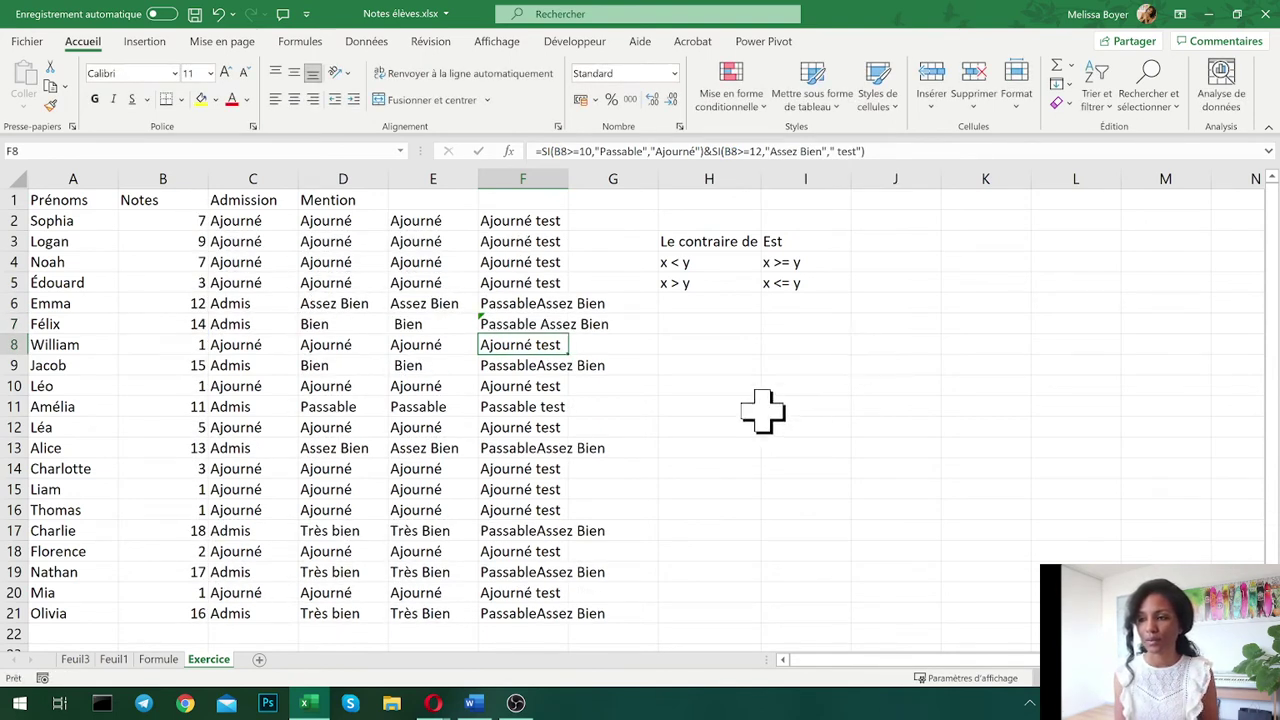
pyautogui.click(548, 325)
pyautogui.moveTo(569, 335); pyautogui.dragTo(556, 628)
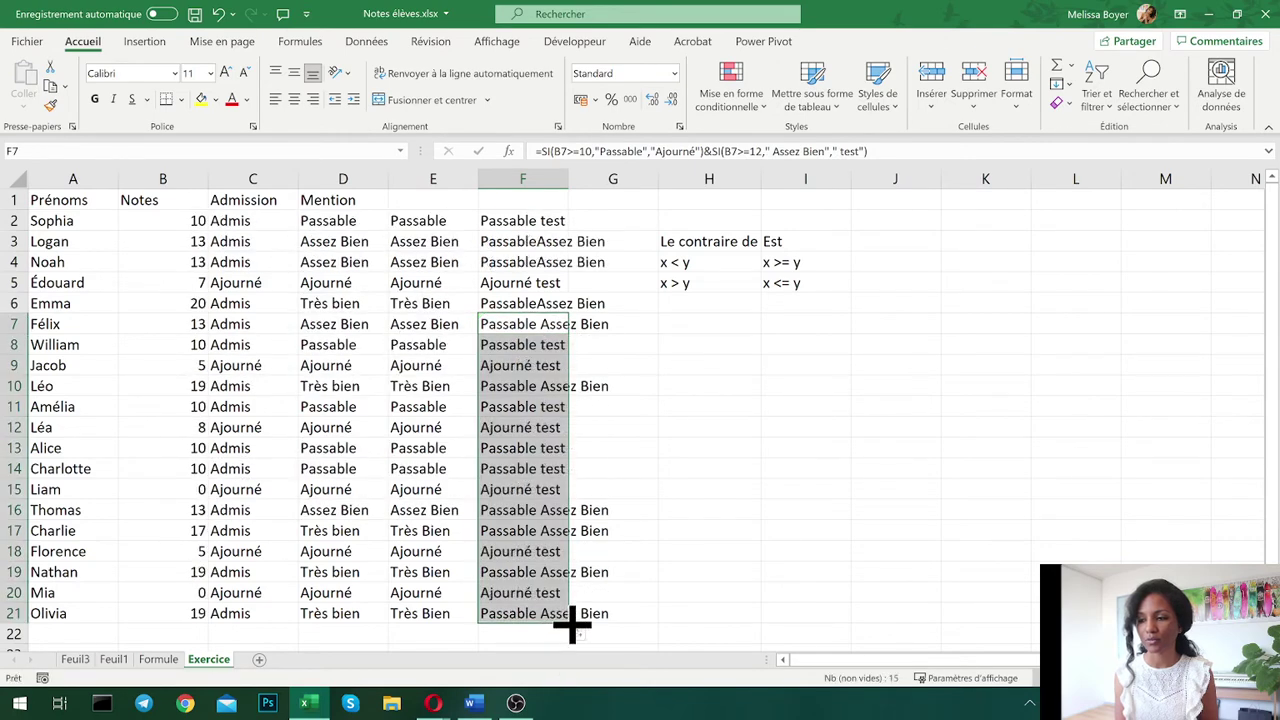
pyautogui.keyDown('shift'); pyautogui.click(536, 214); pyautogui.keyUp('shift')
pyautogui.hotkey('ctrl', 'd')
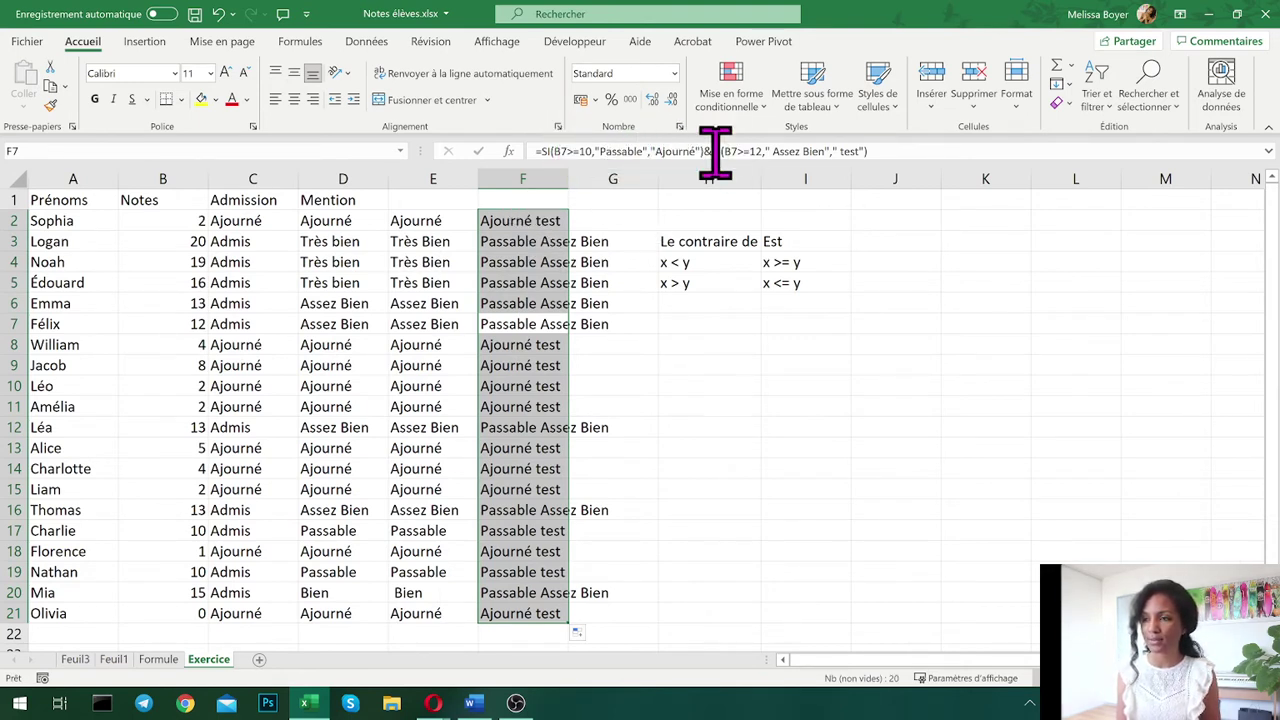
pyautogui.doubleClick(860, 151)
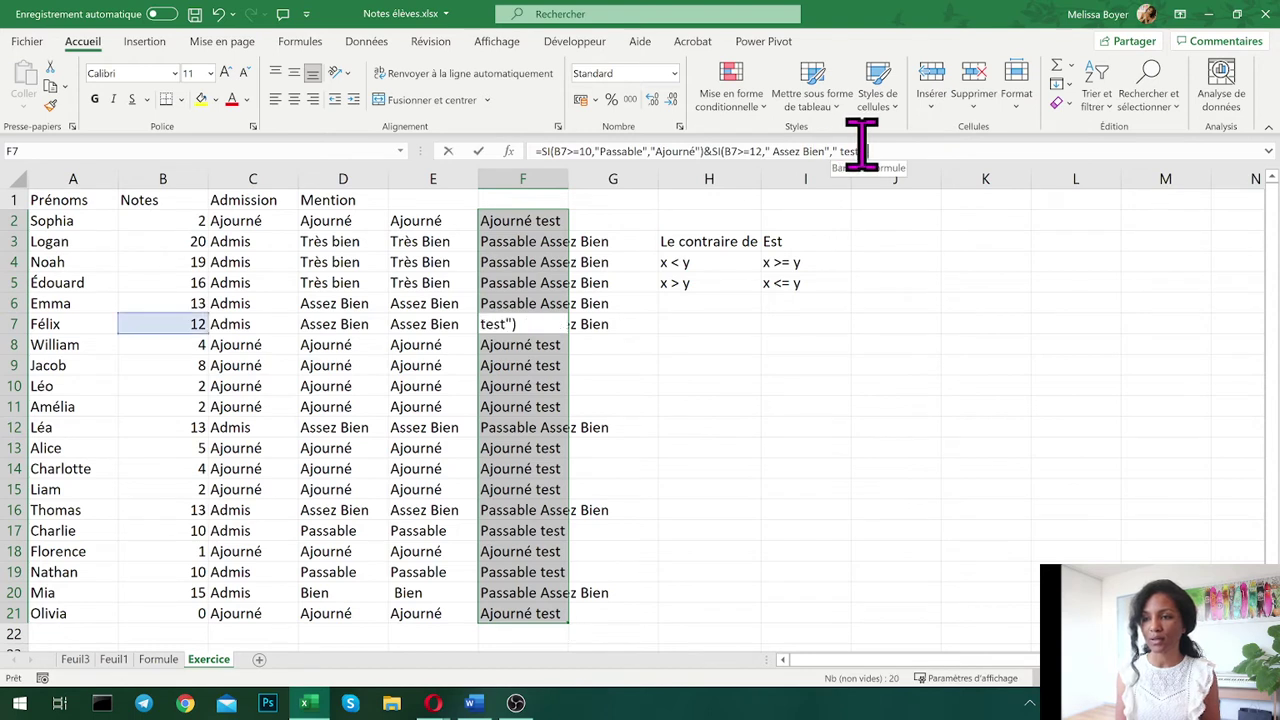
pyautogui.click(806, 365)
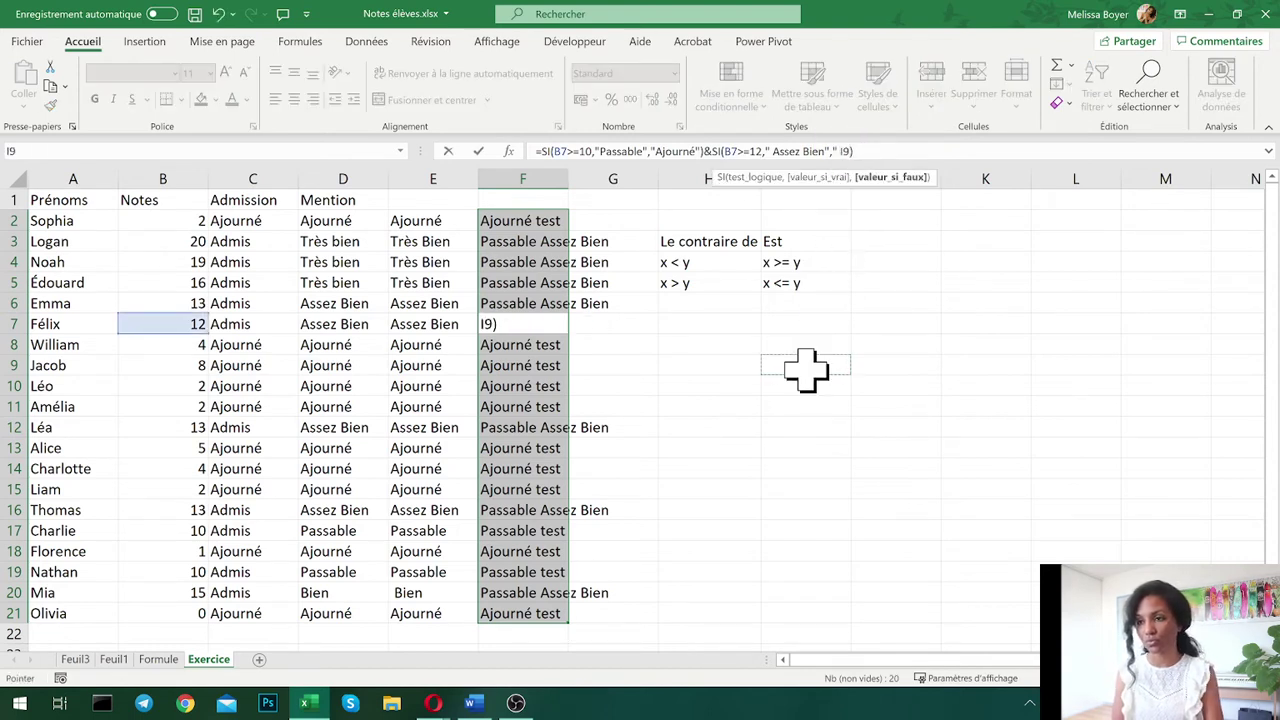
pyautogui.press('Escape')
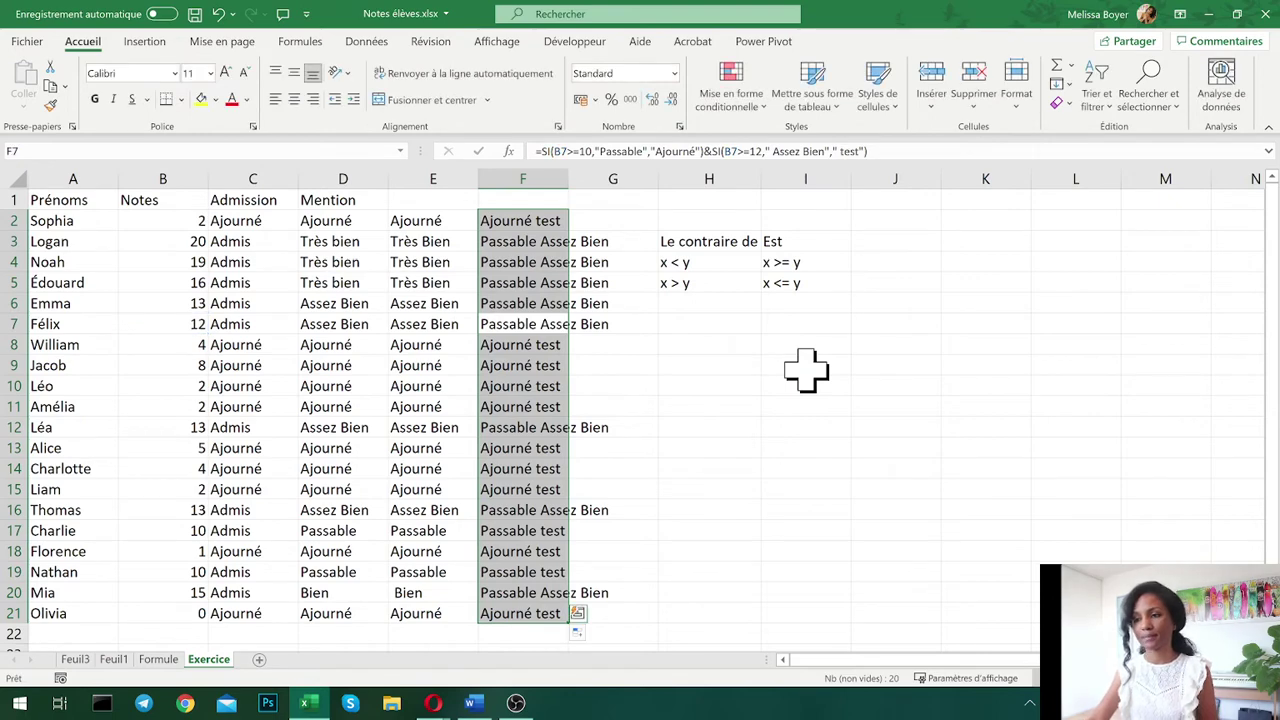
# - Rewrite the F7 formula as =OU(SI(B7>=10,"Passable","Ajourné"),SI(B7>=12," Assez Bien"," test"))
pyautogui.click(543, 151)
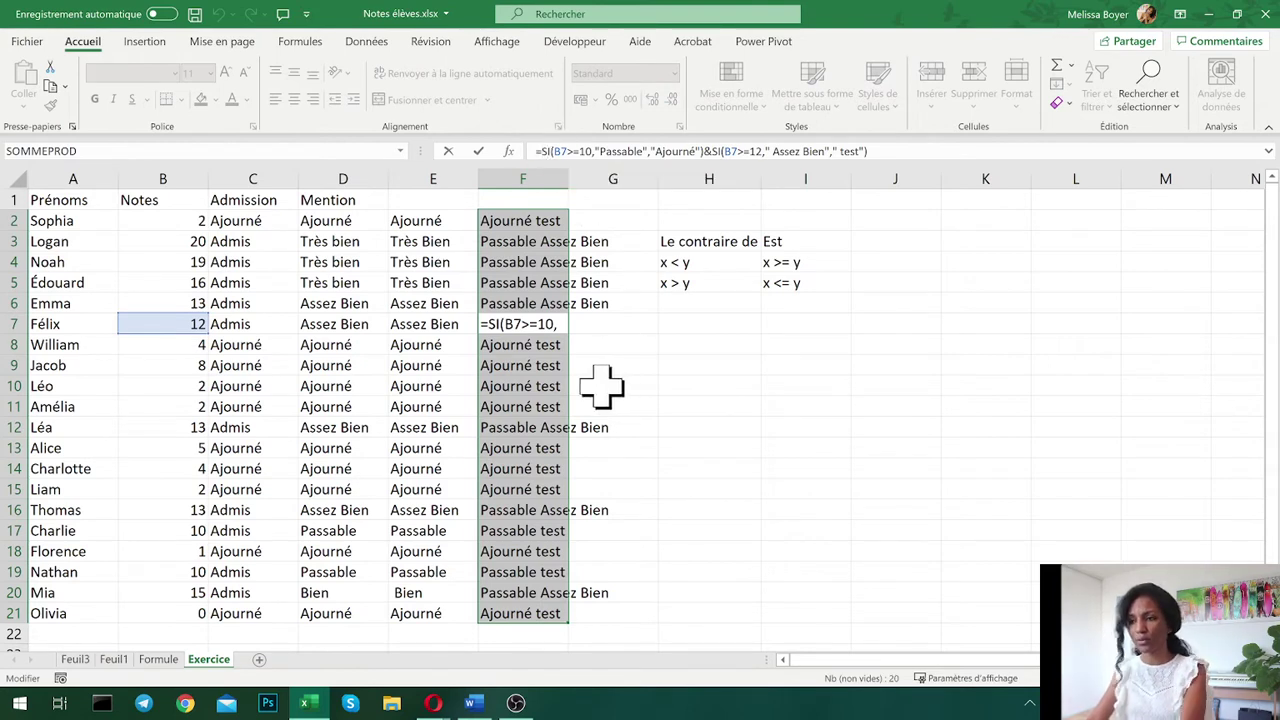
pyautogui.write('OU')
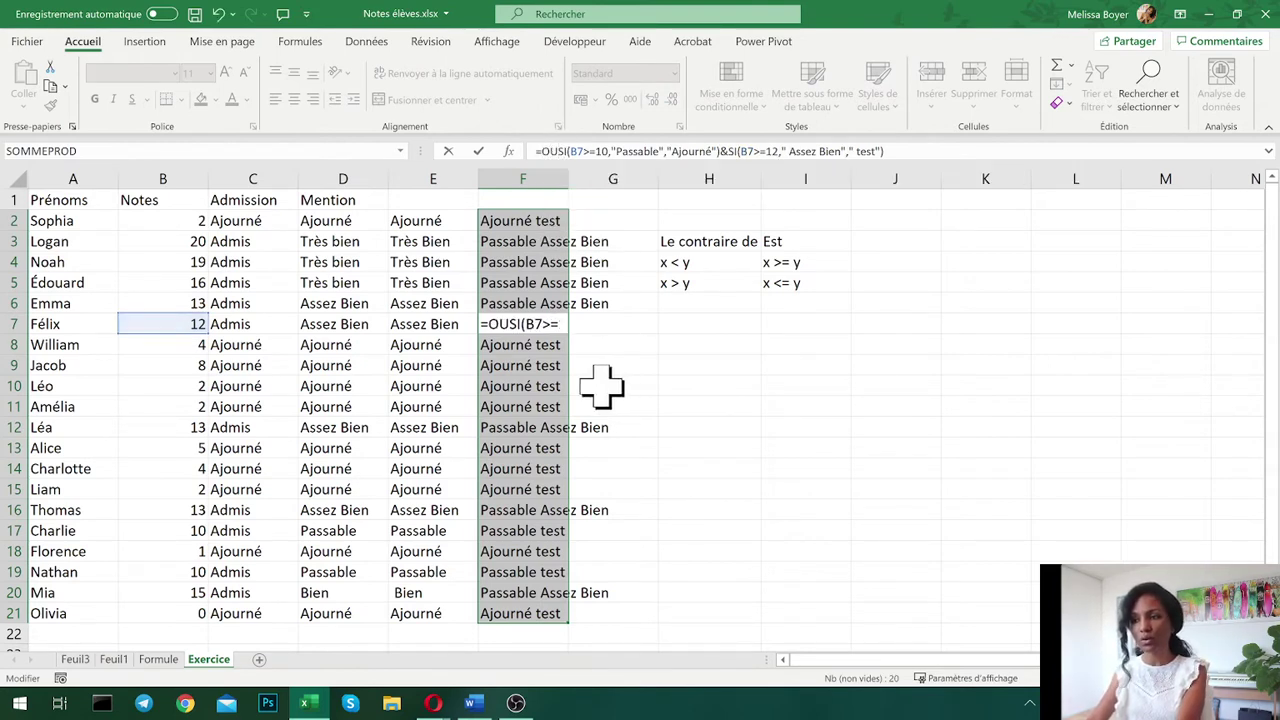
pyautogui.write('(')
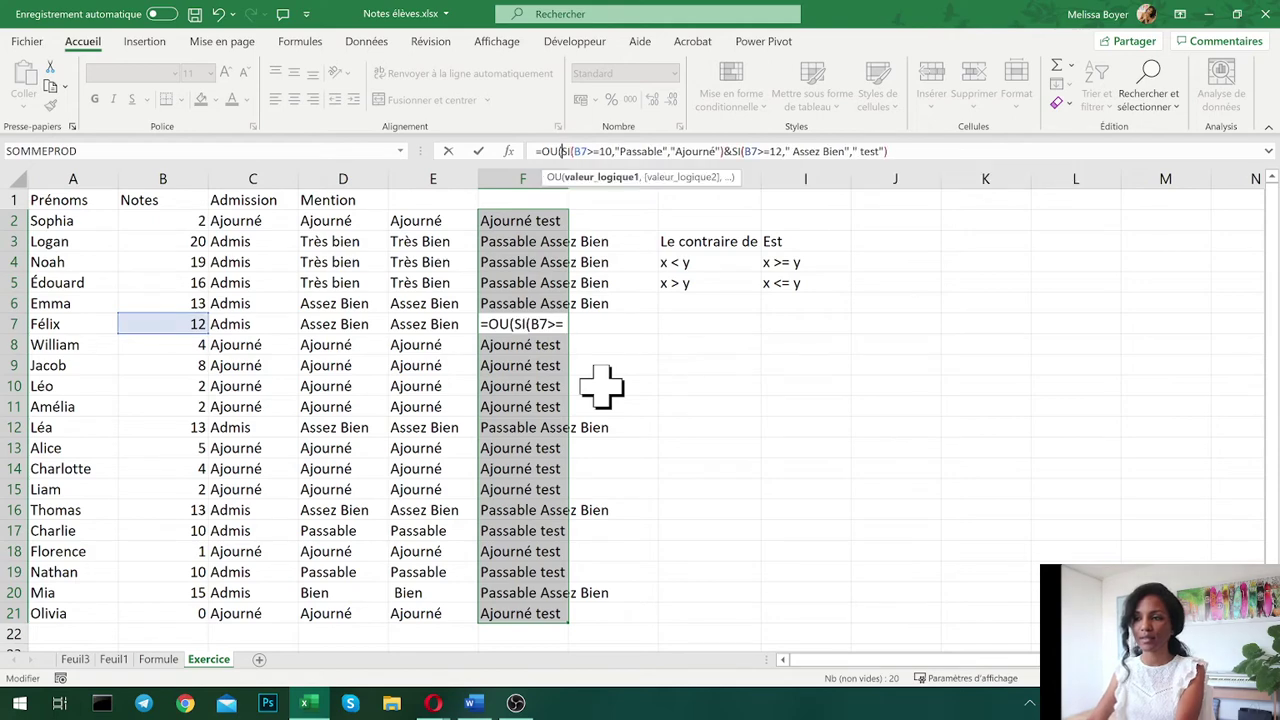
pyautogui.click(907, 150)
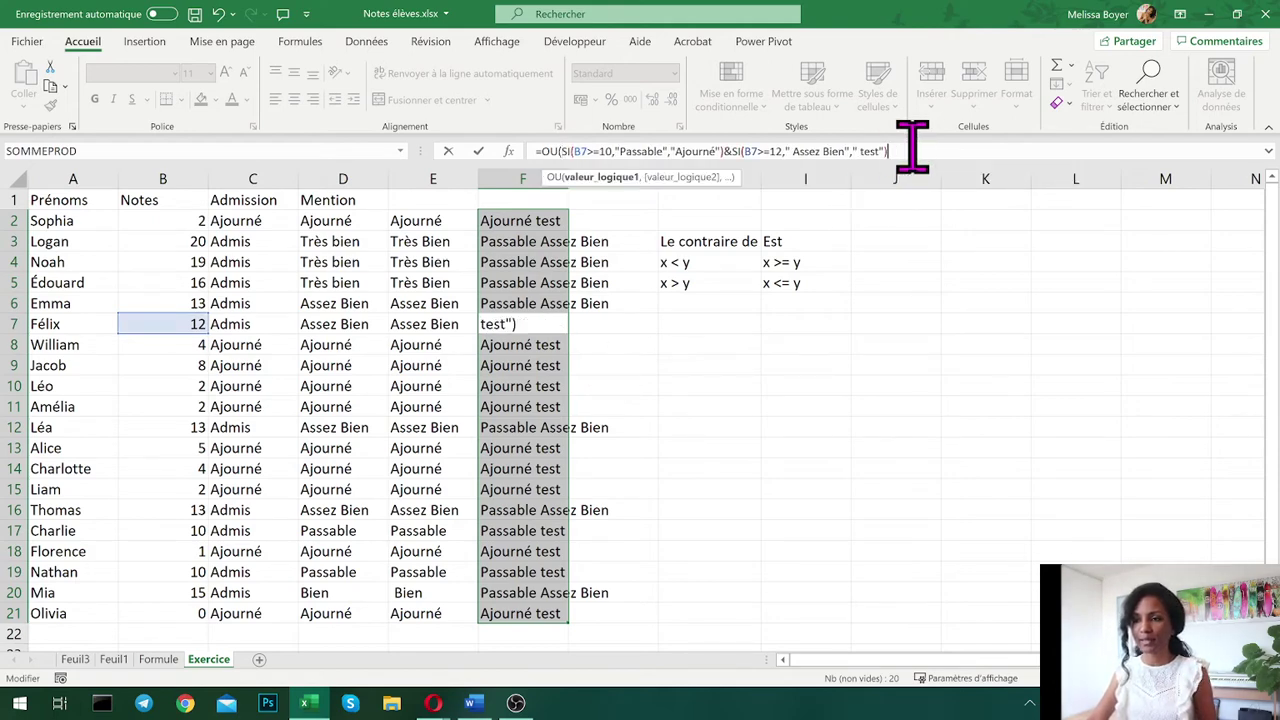
pyautogui.write(')')
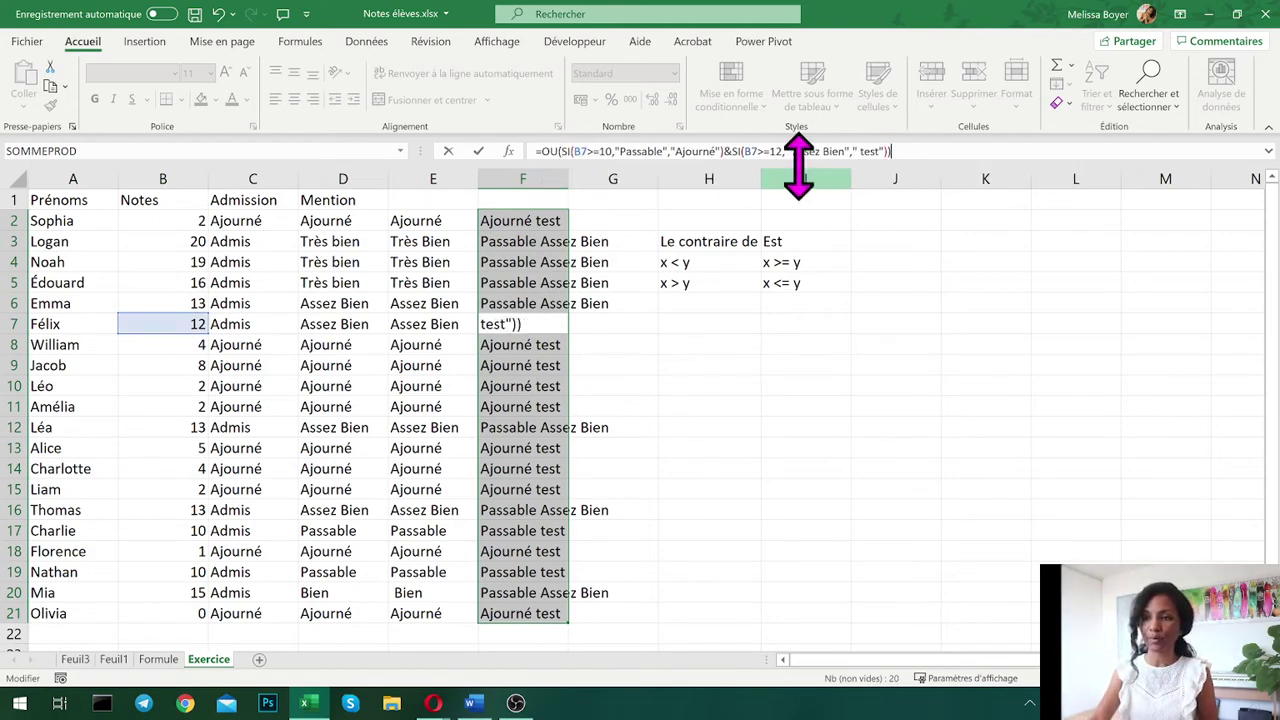
pyautogui.click(726, 148)
pyautogui.write(',')
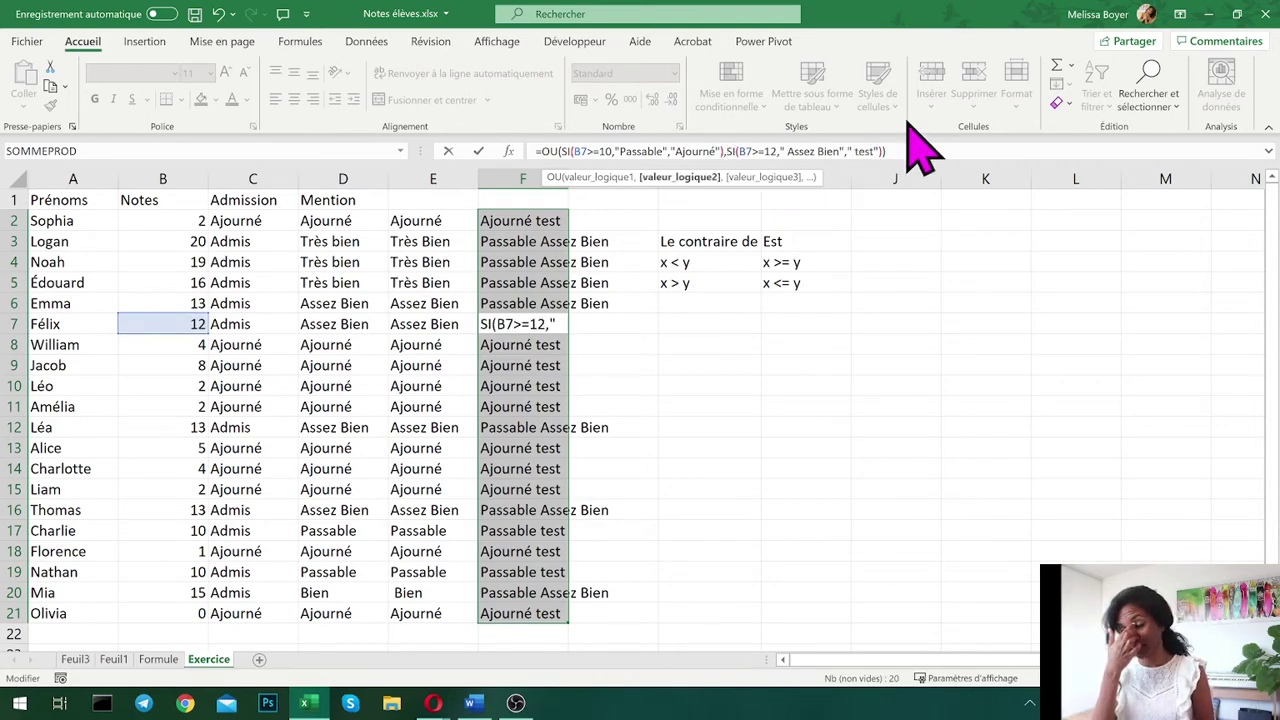
pyautogui.press('Return')
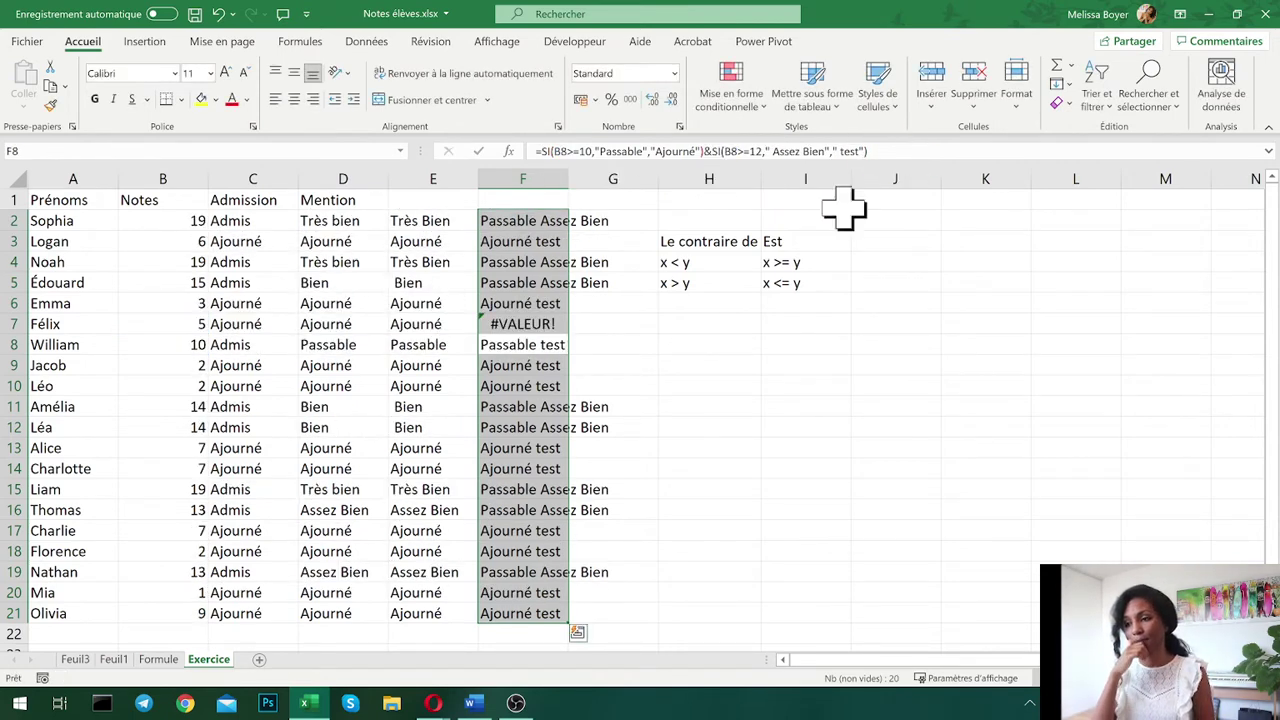
# - Examine the test, true-value and false-value arguments of the first SI inside F7's OU formula
pyautogui.click(550, 324)
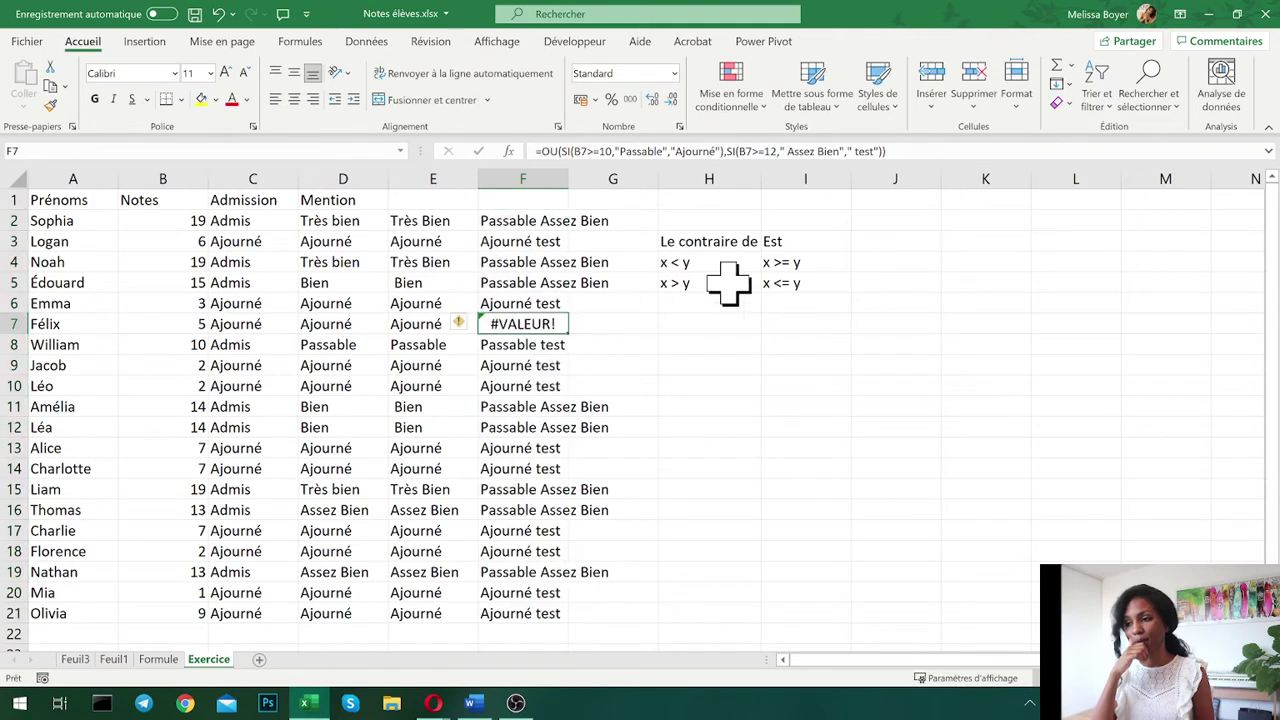
pyautogui.click(718, 152)
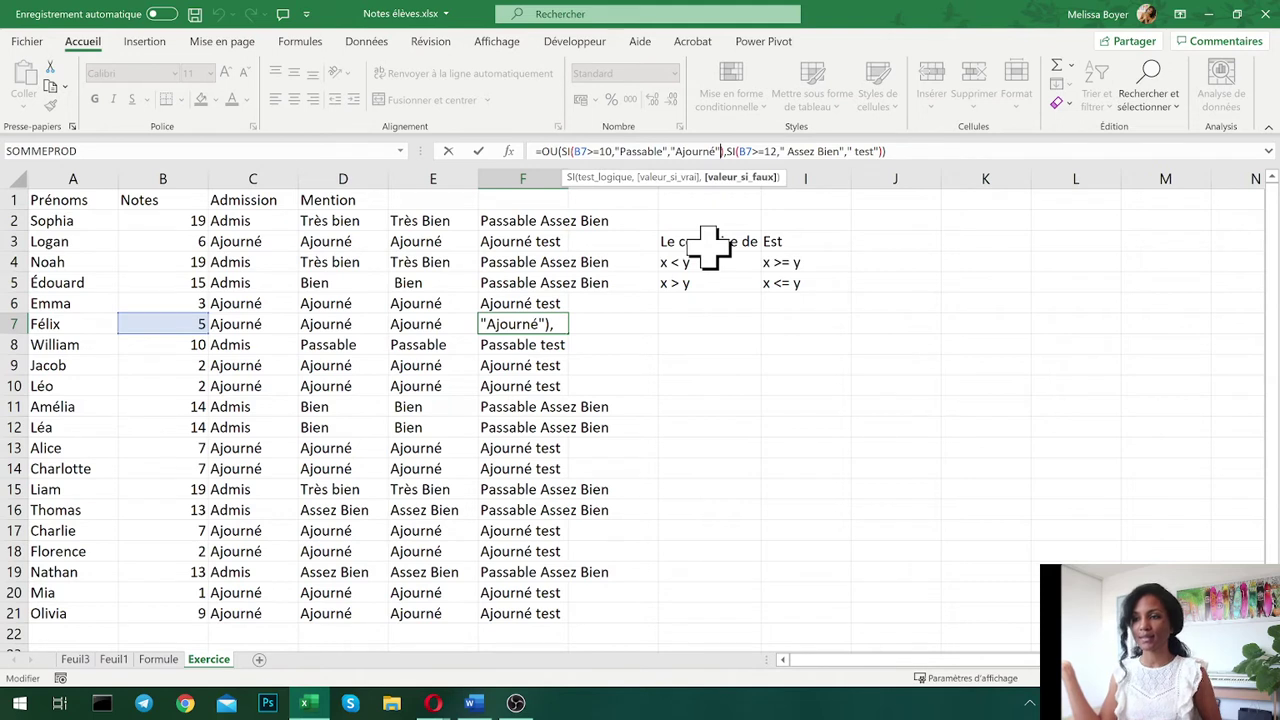
pyautogui.click(621, 151)
pyautogui.click(714, 151)
pyautogui.click(604, 151)
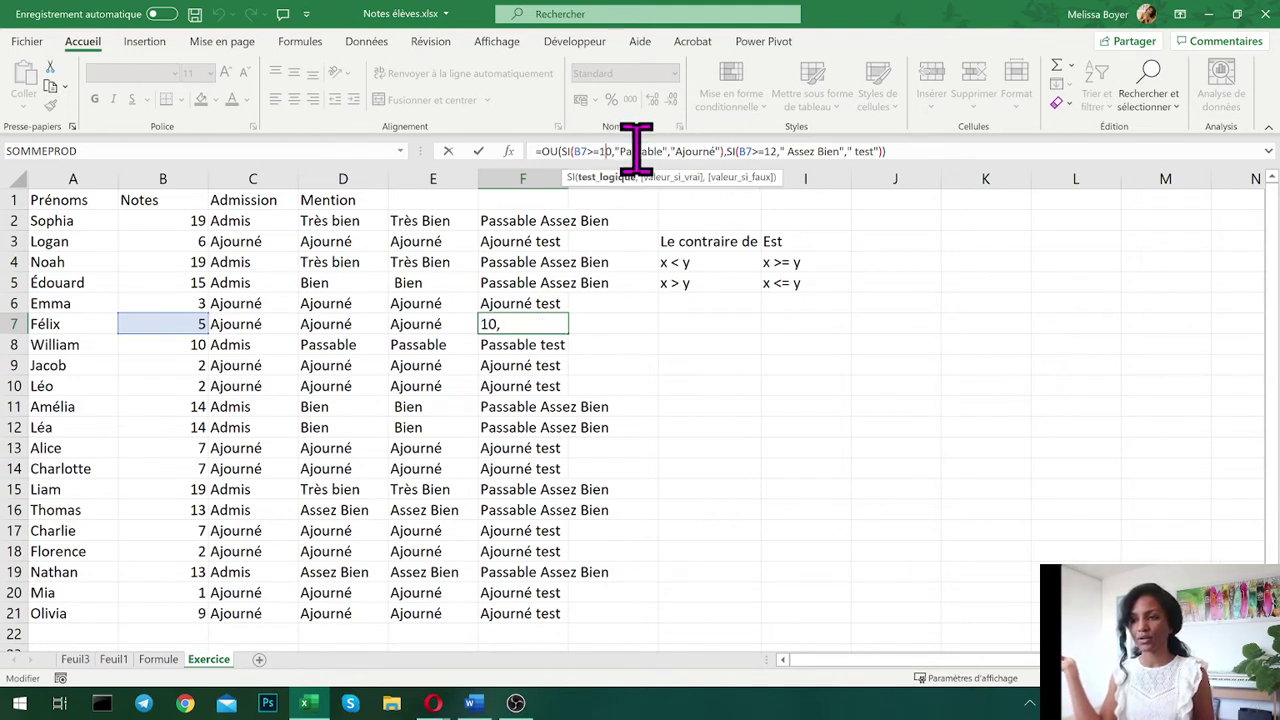
pyautogui.click(633, 151)
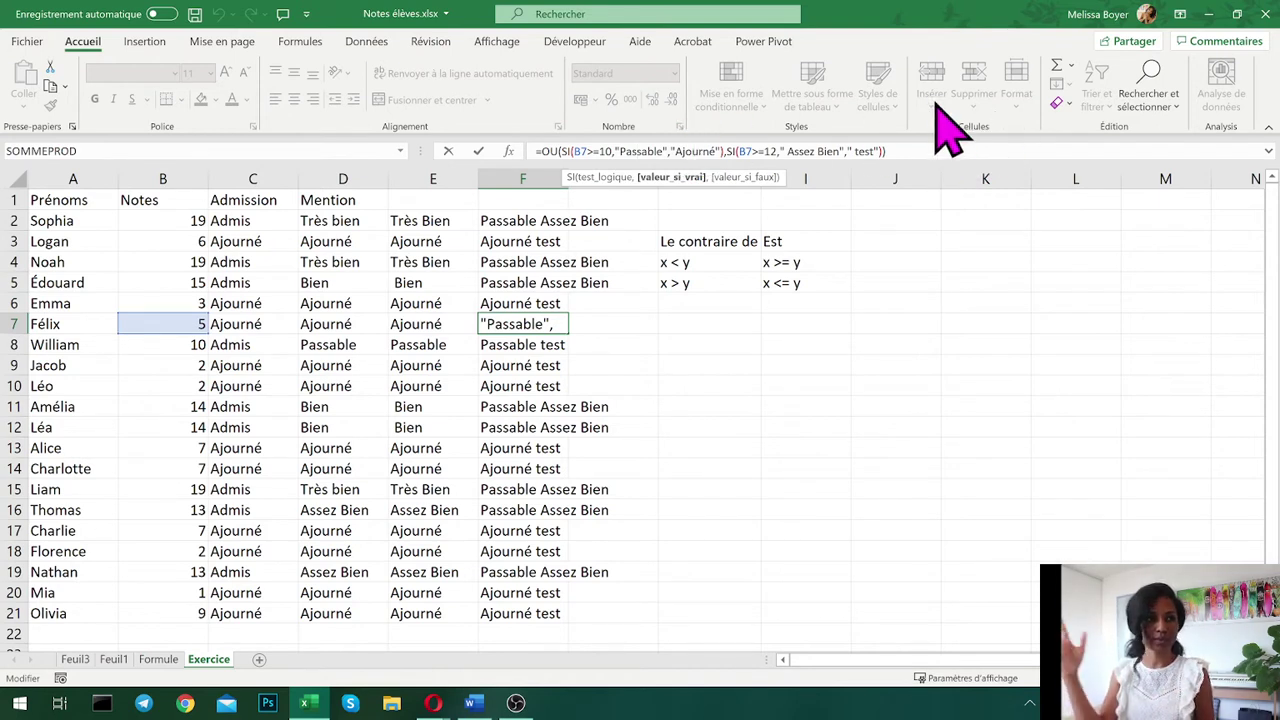
pyautogui.moveTo(890, 151); pyautogui.dragTo(789, 155)
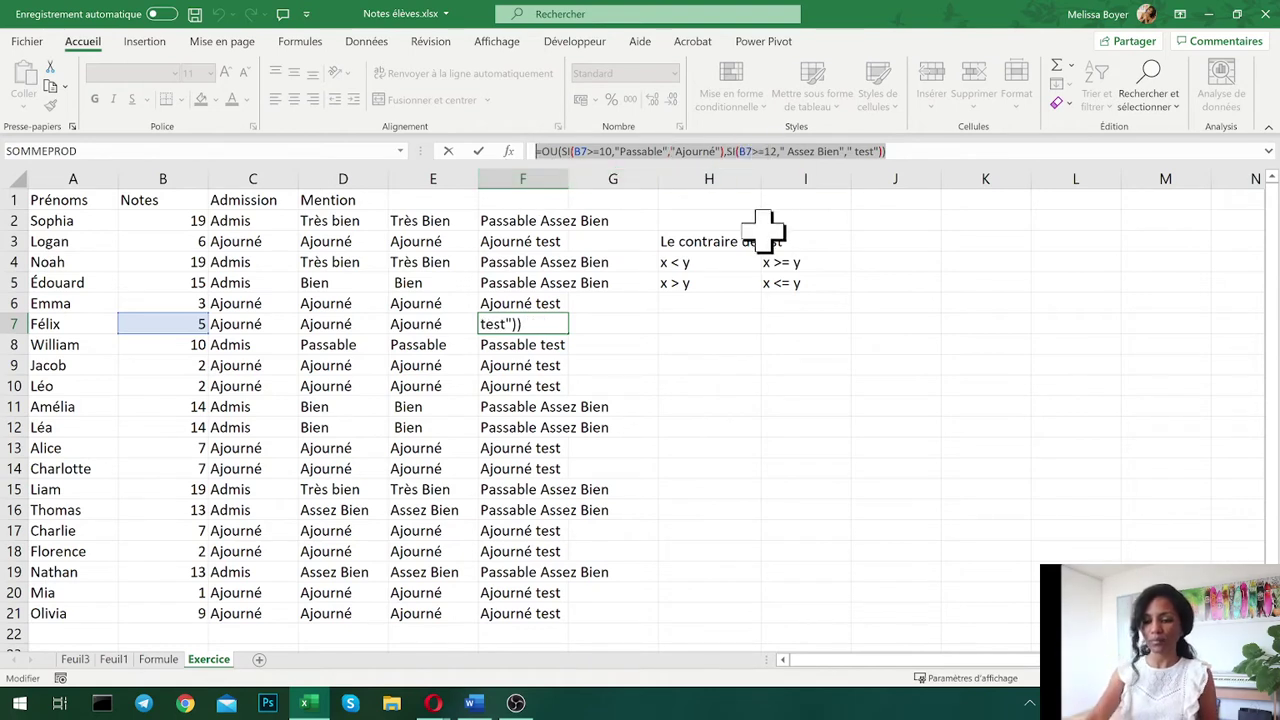
pyautogui.press('BackSpace')
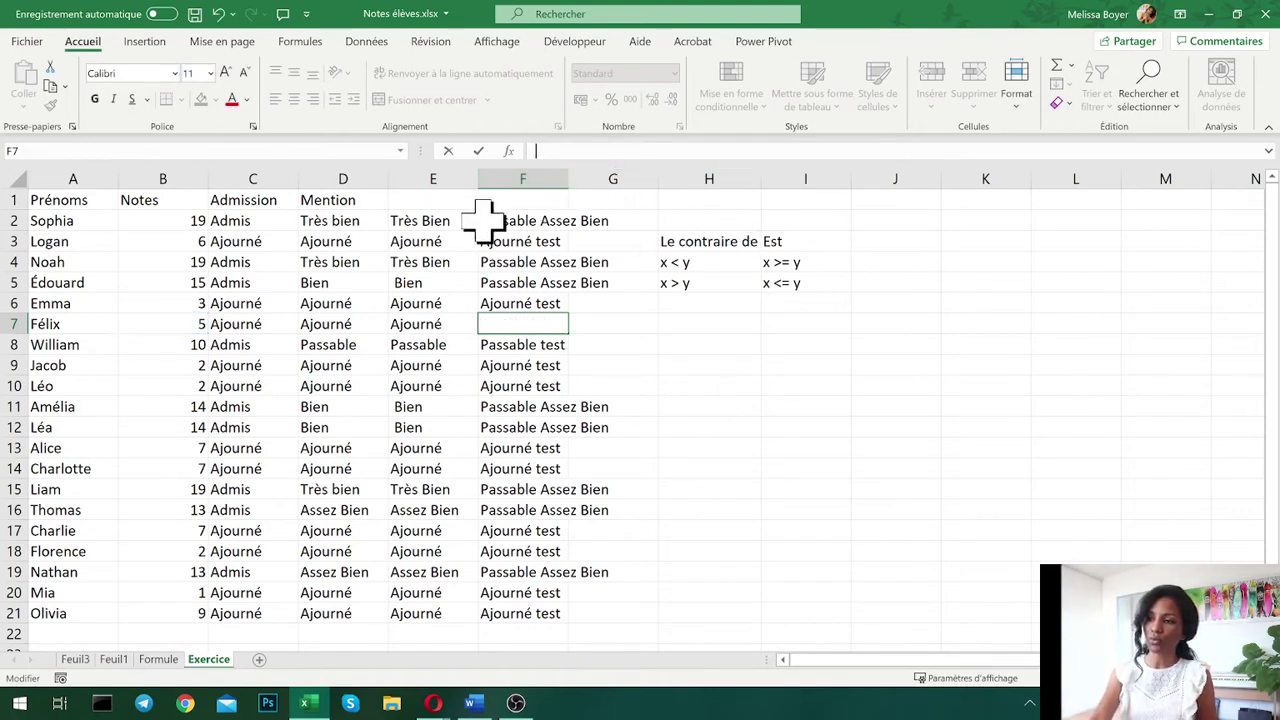
pyautogui.press('Escape')
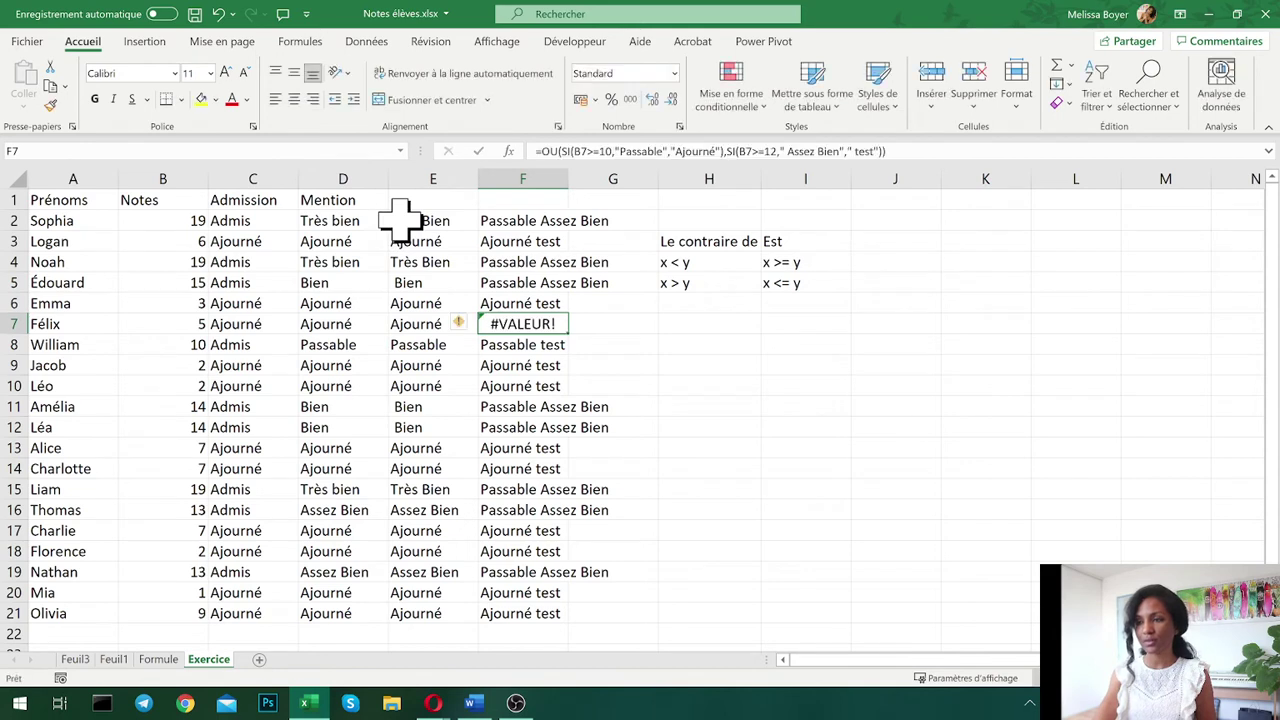
# - Review the nested SI formulas in D3 and E2, and check the mention thresholds of Exercice 3 in the Word document
pyautogui.click(316, 239)
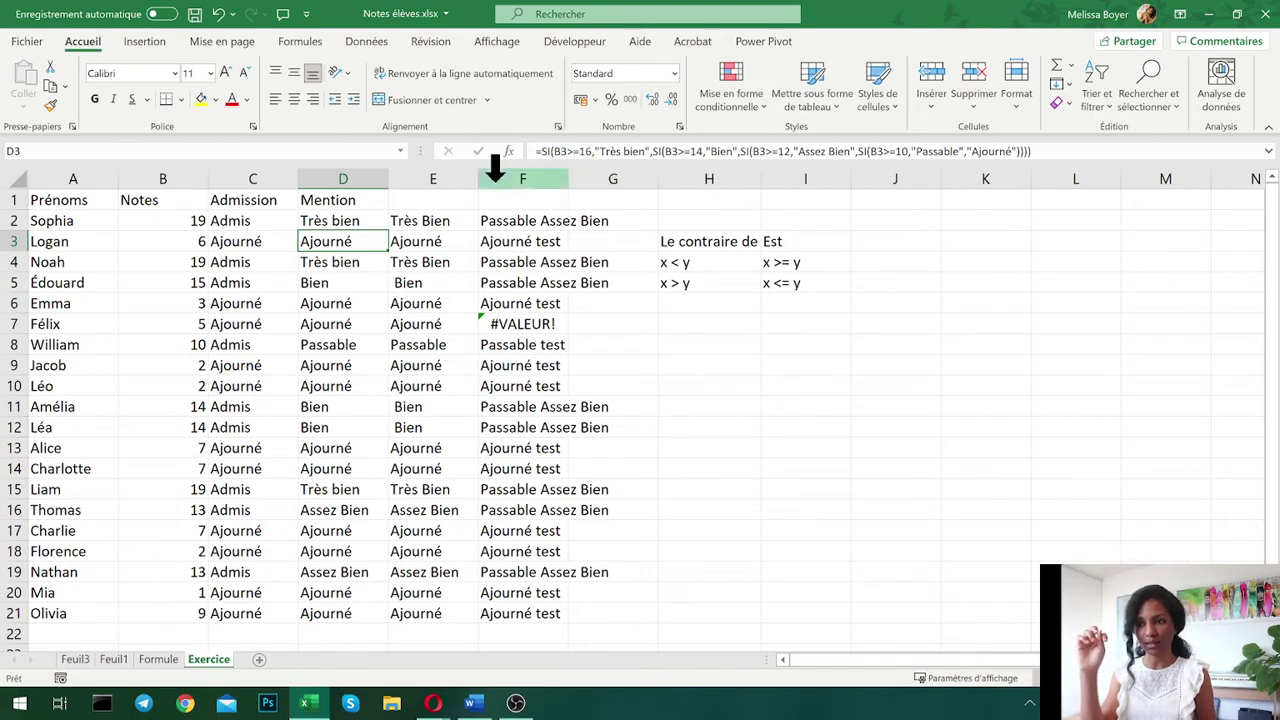
pyautogui.click(414, 217)
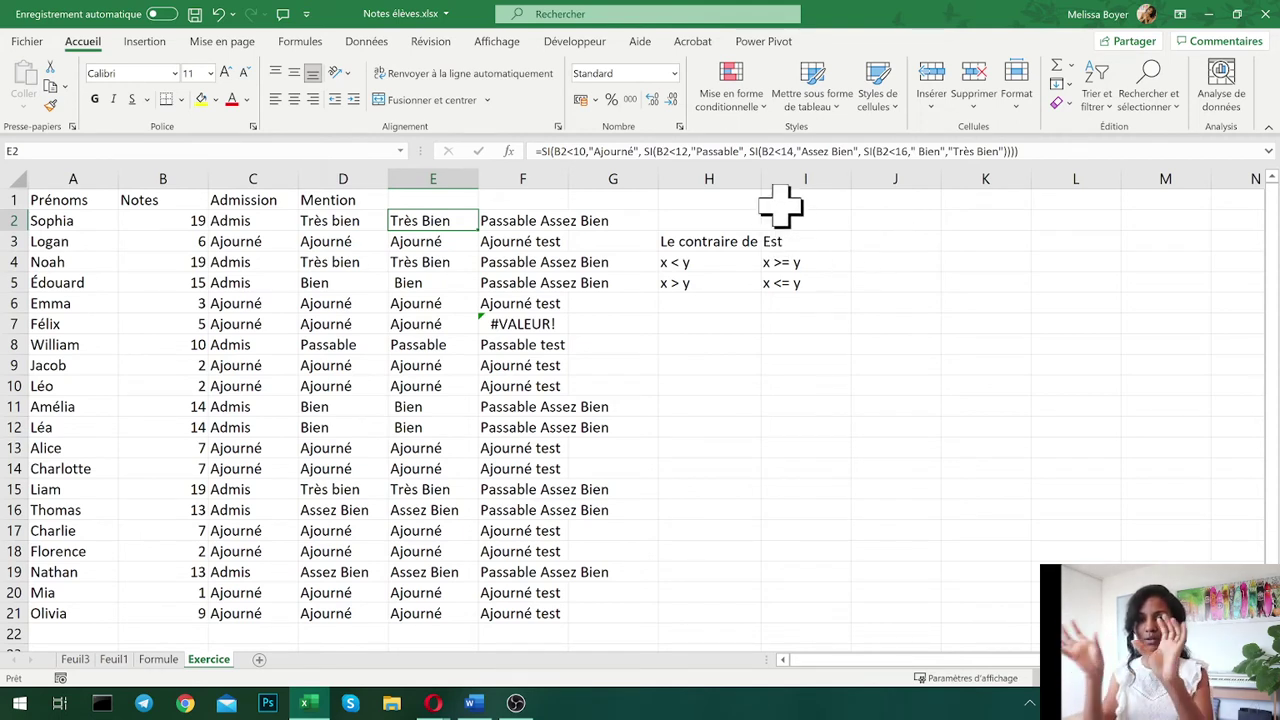
pyautogui.click(471, 703)
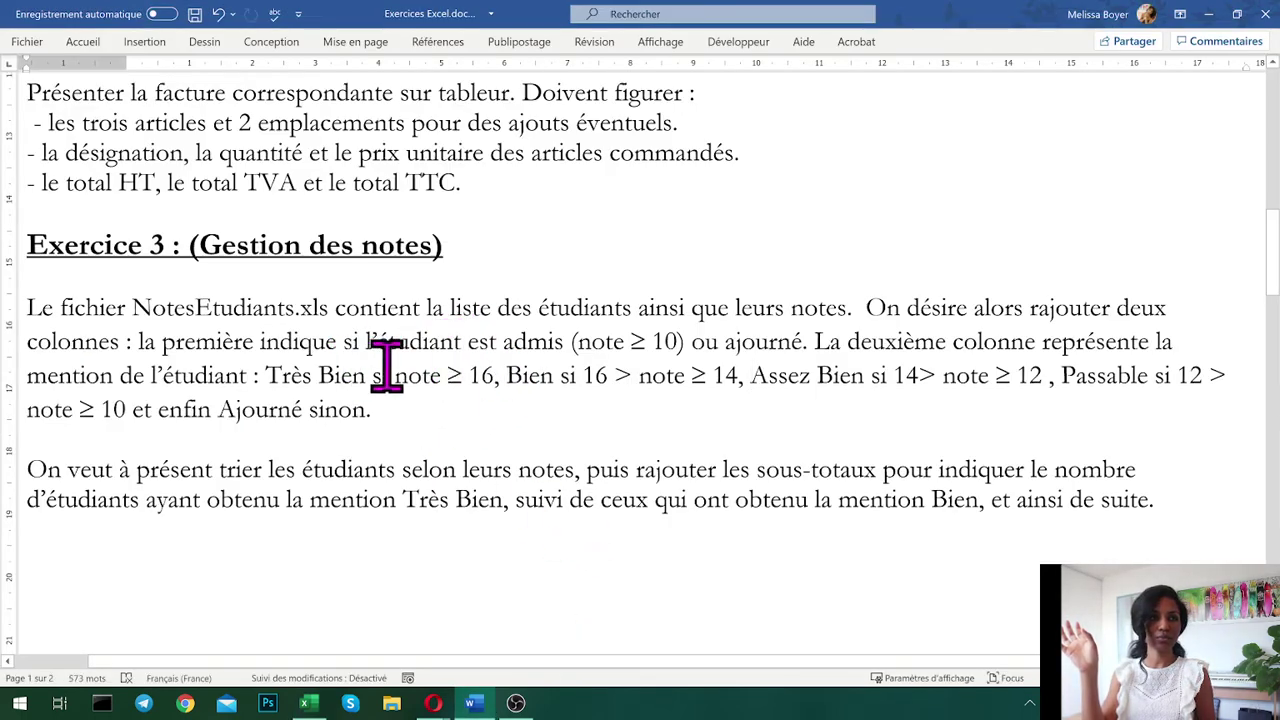
pyautogui.moveTo(380, 370); pyautogui.dragTo(1100, 378)
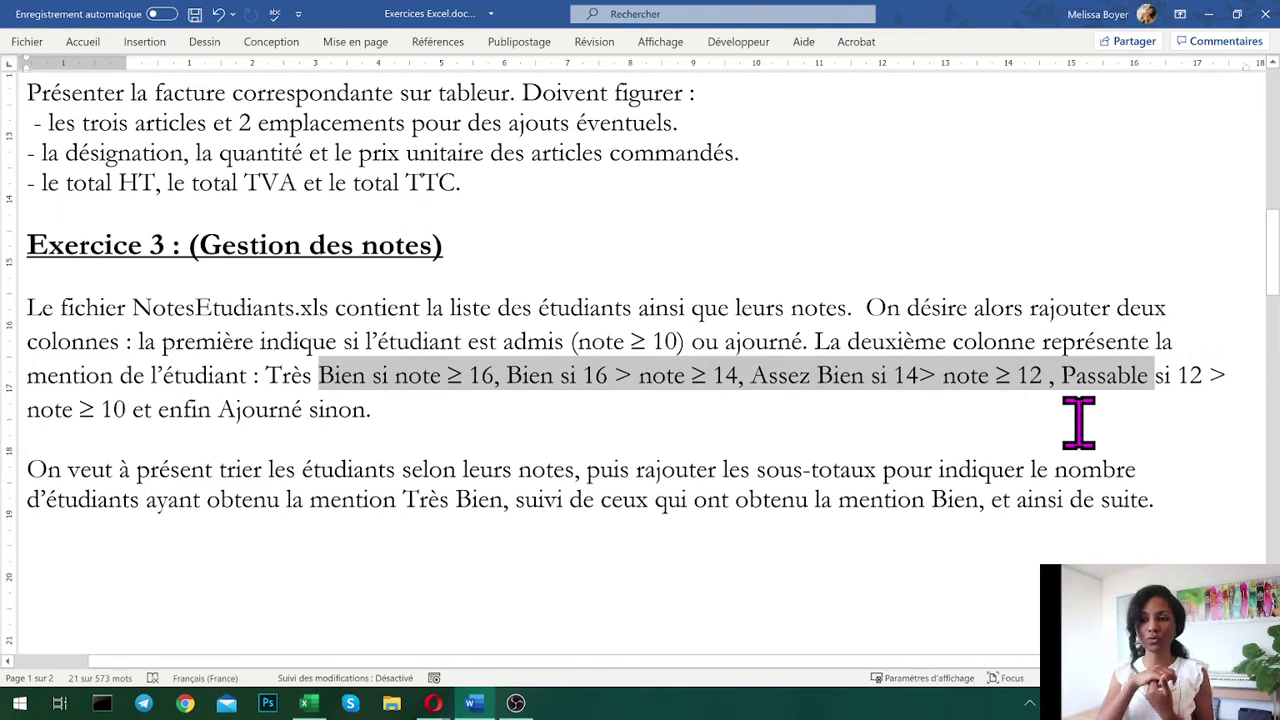
pyautogui.click(911, 375)
pyautogui.moveTo(893, 375); pyautogui.dragTo(955, 375)
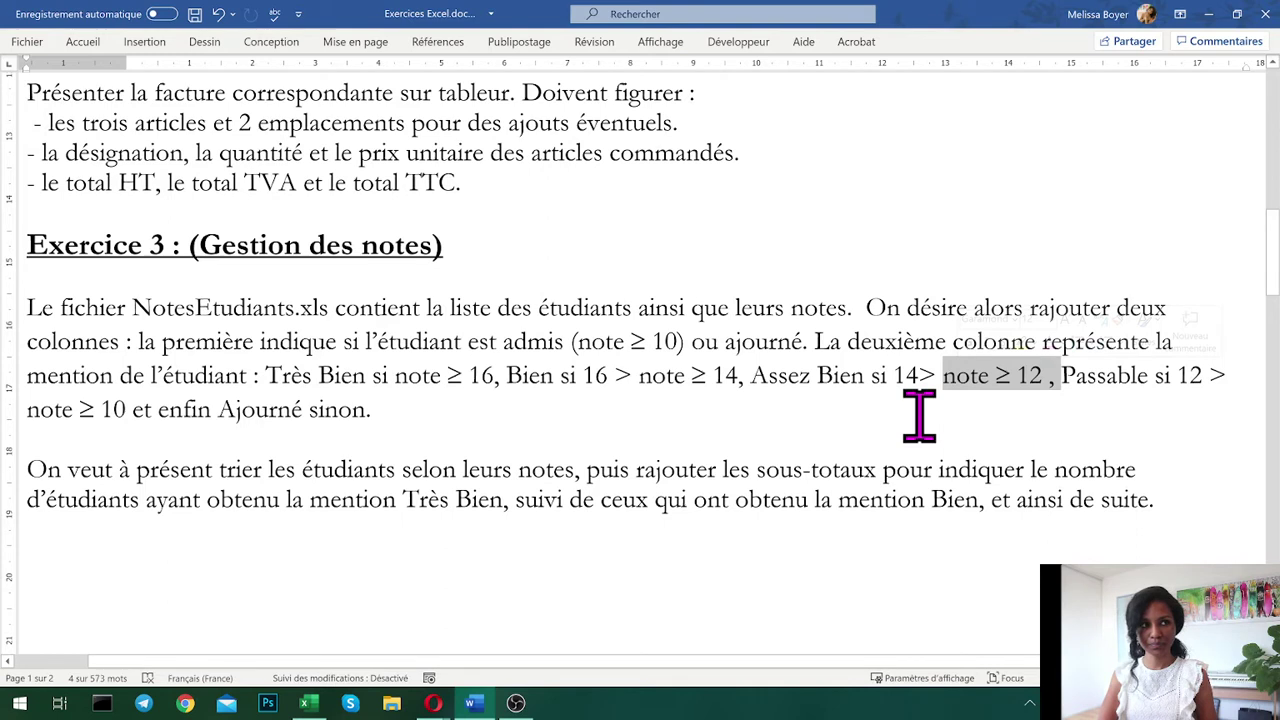
pyautogui.click(919, 413)
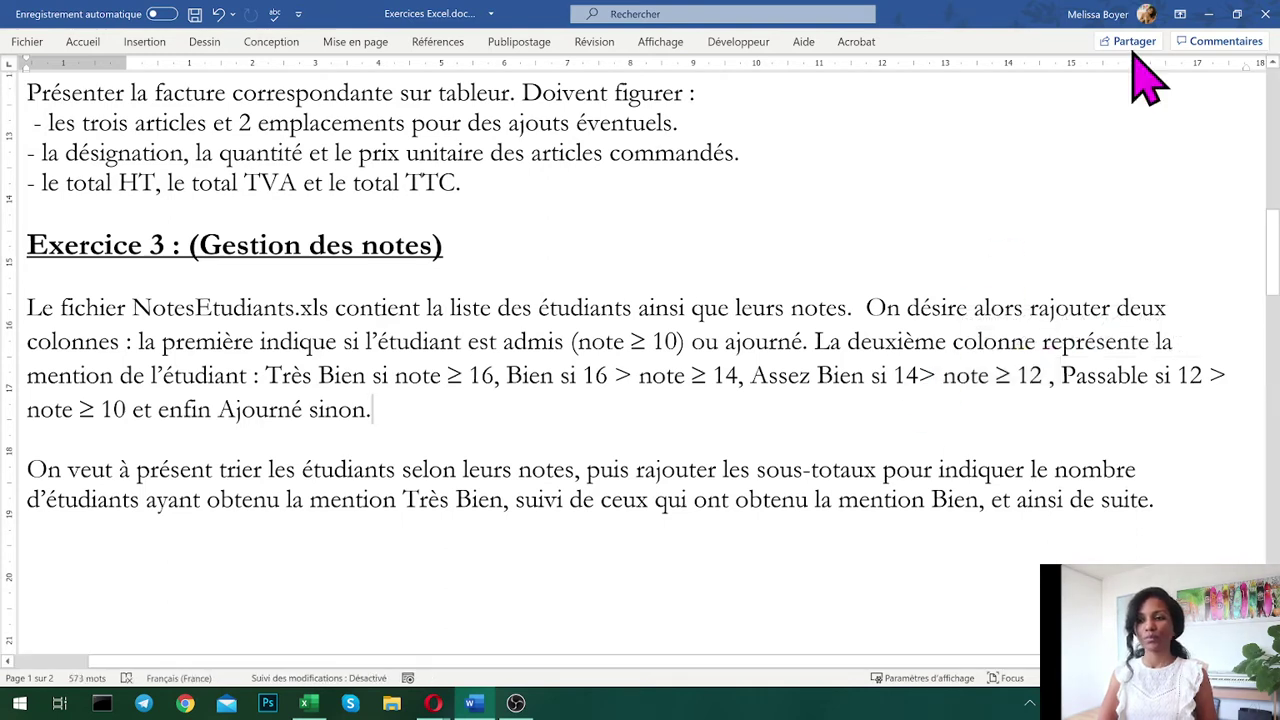
# - Return to the Excel workbook and clear all the test formulas from column F of the Exercice sheet
pyautogui.click(1208, 14)
pyautogui.click(565, 221)
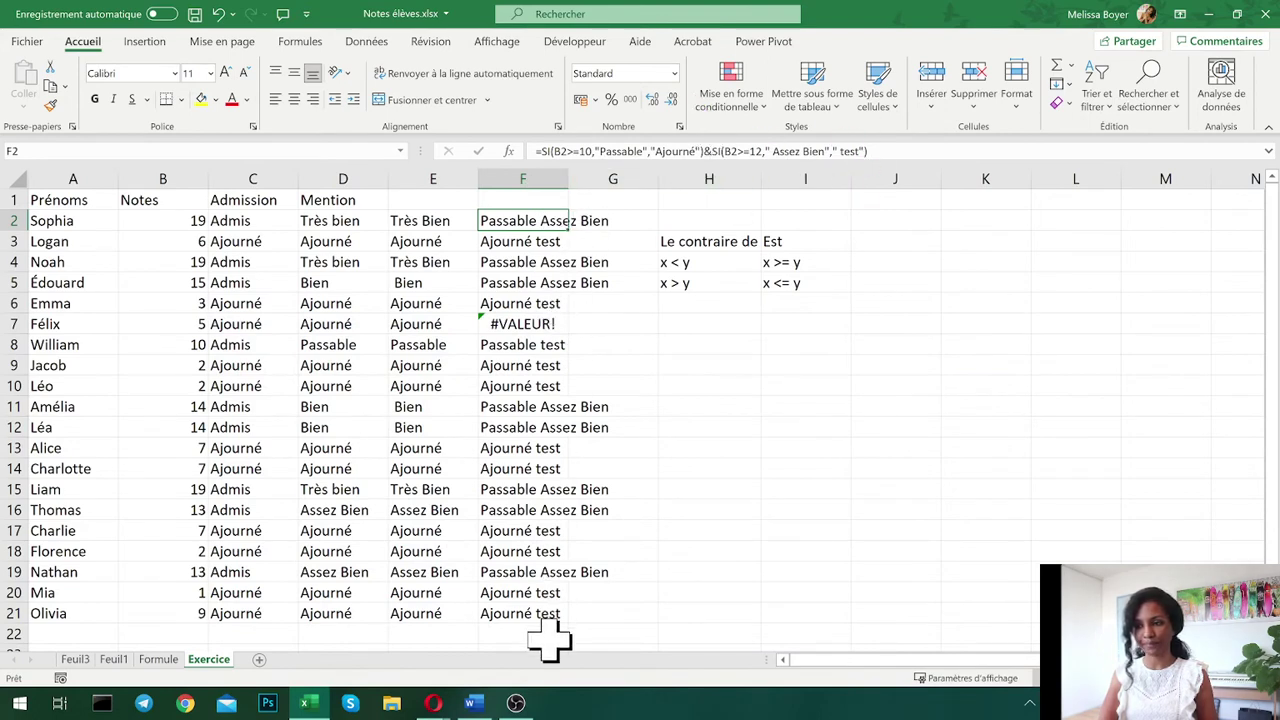
pyautogui.moveTo(543, 634); pyautogui.dragTo(543, 200)
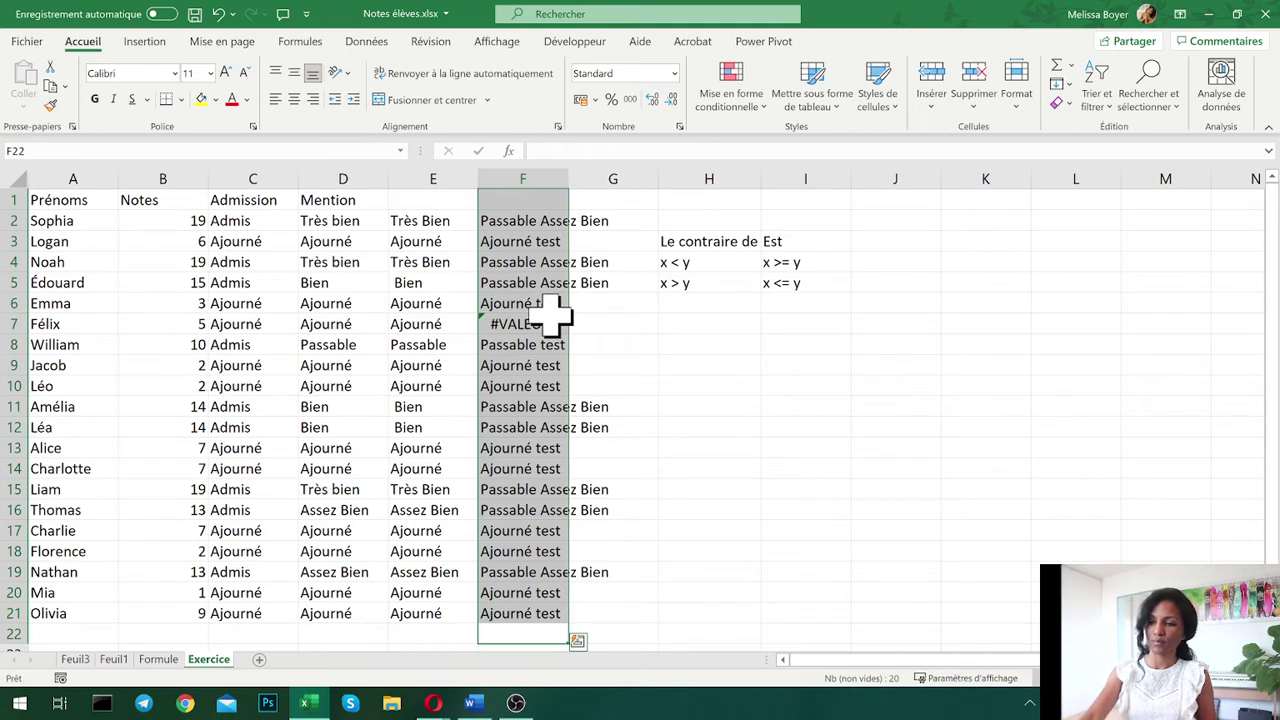
pyautogui.press('Delete')
pyautogui.click(605, 345)
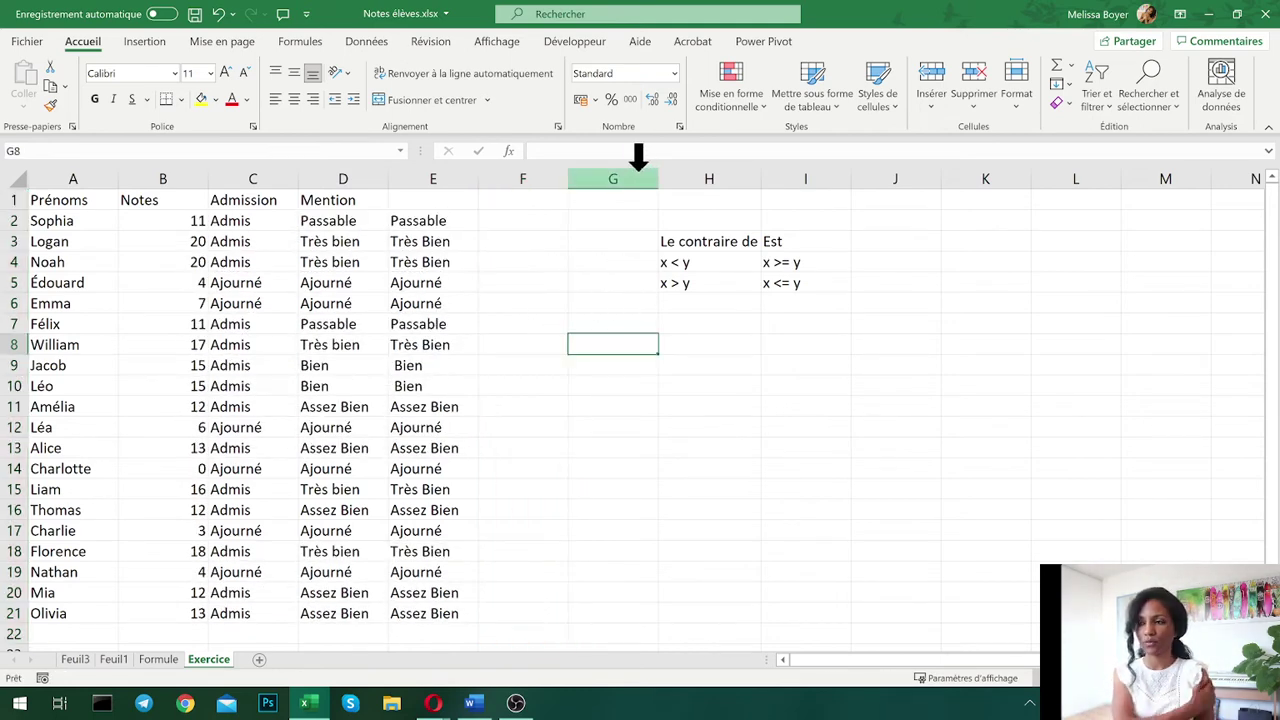
# - Move the range H1:J10 with the "Le contraire de / Est" table to A9 of the Formule sheet and return to Exercice
pyautogui.click(700, 203)
pyautogui.moveTo(754, 289); pyautogui.dragTo(876, 387)
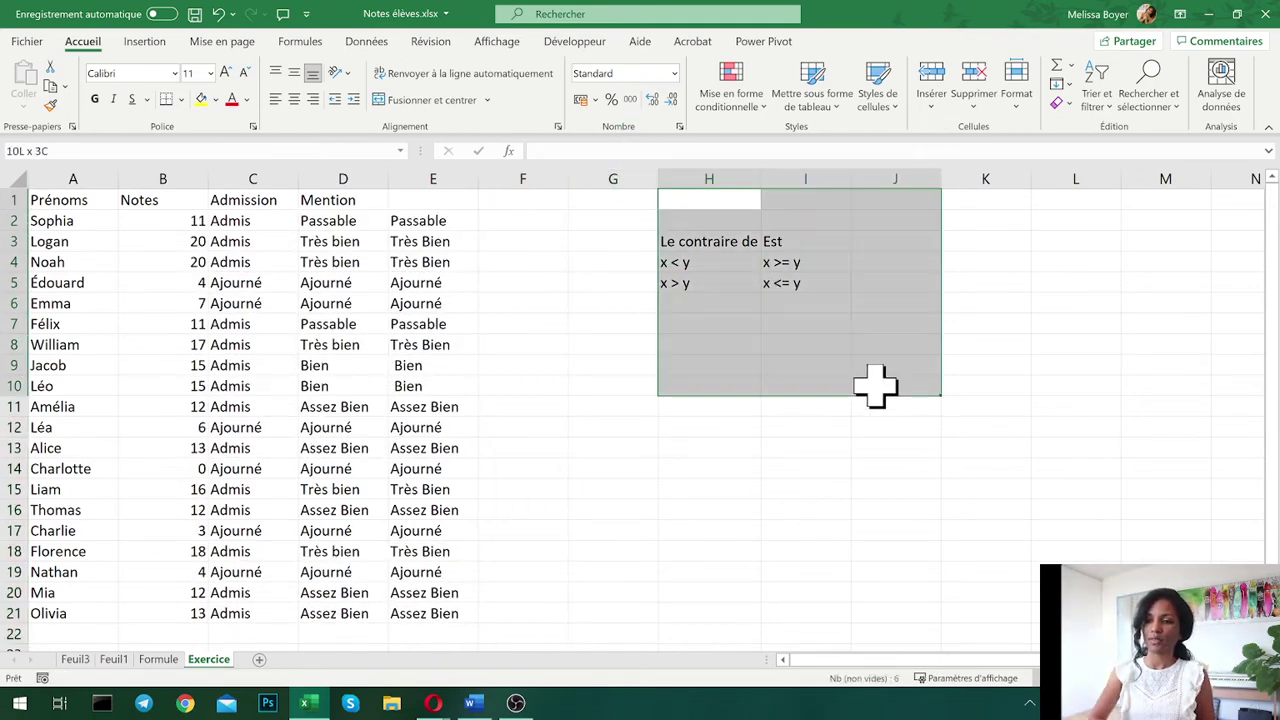
pyautogui.hotkey('ctrl', 'c')
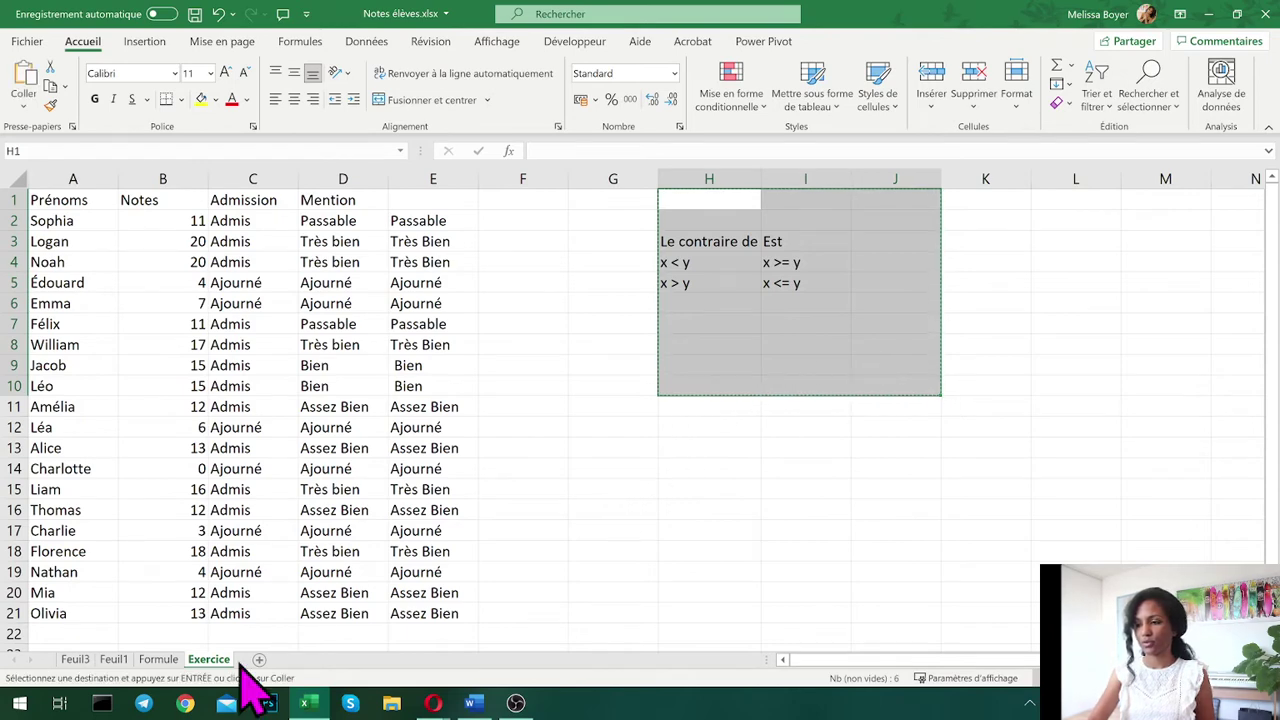
pyautogui.click(160, 660)
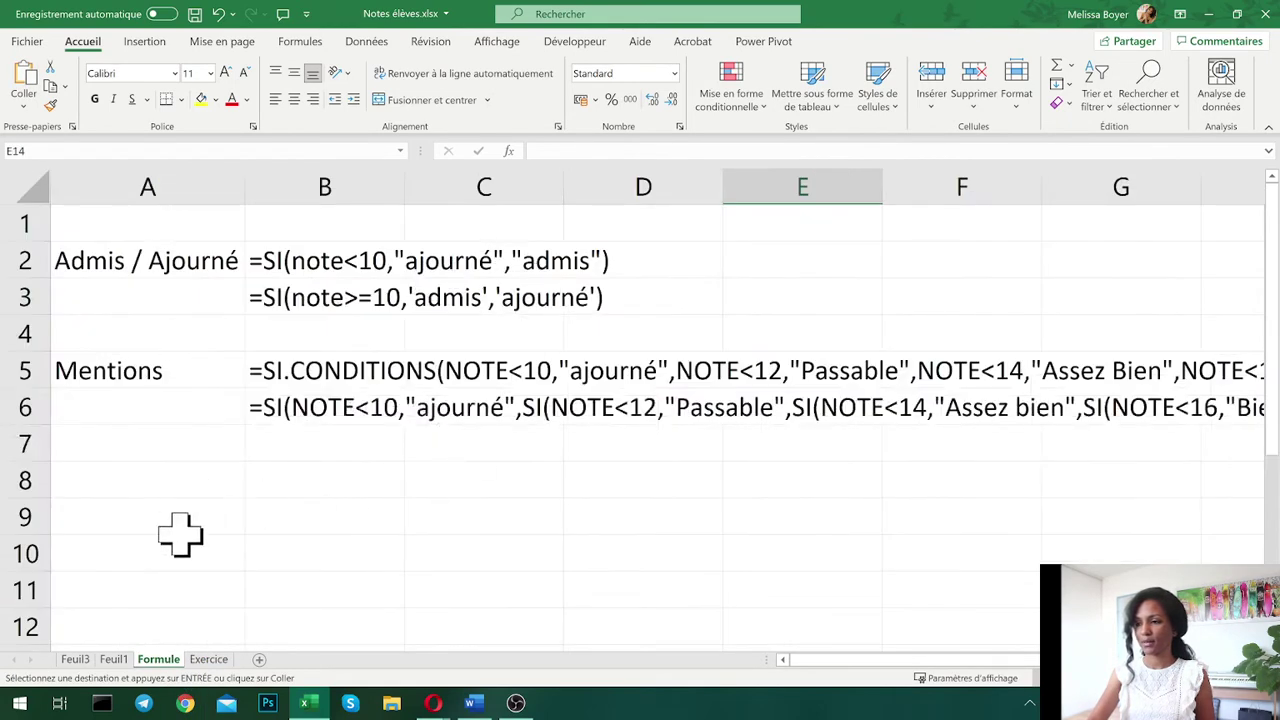
pyautogui.click(199, 520)
pyautogui.press('Return')
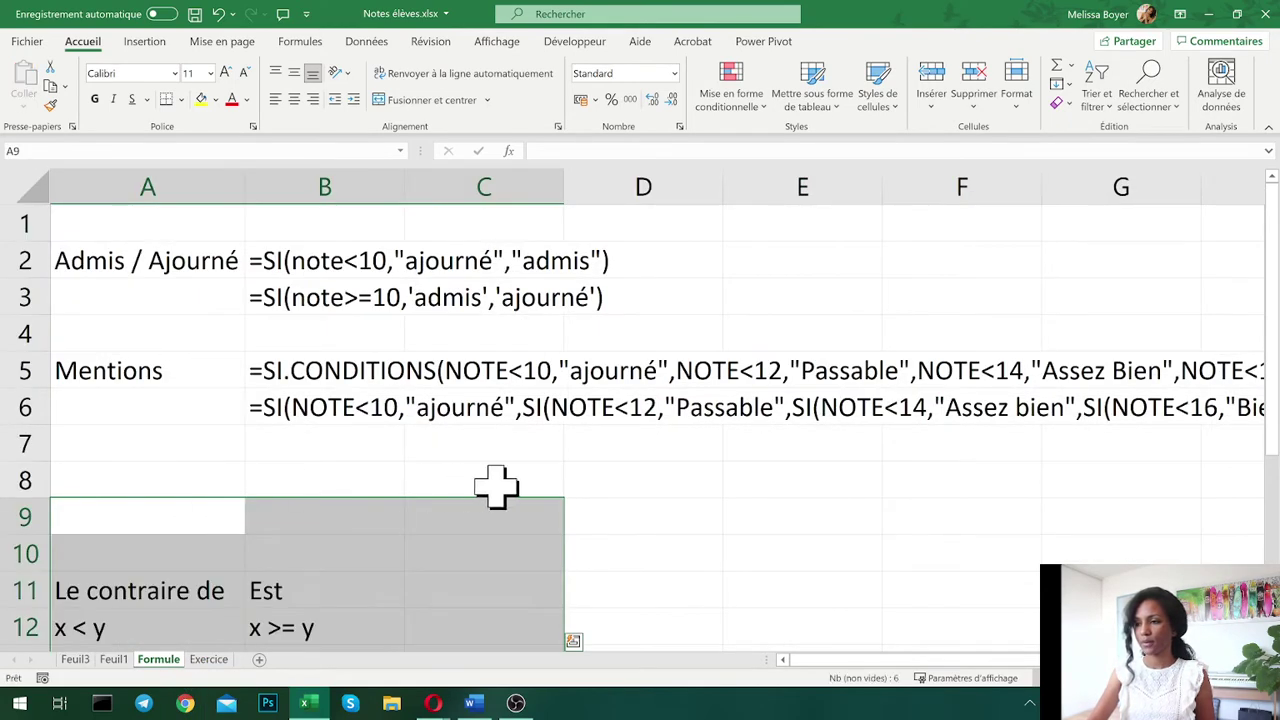
pyautogui.click(497, 484)
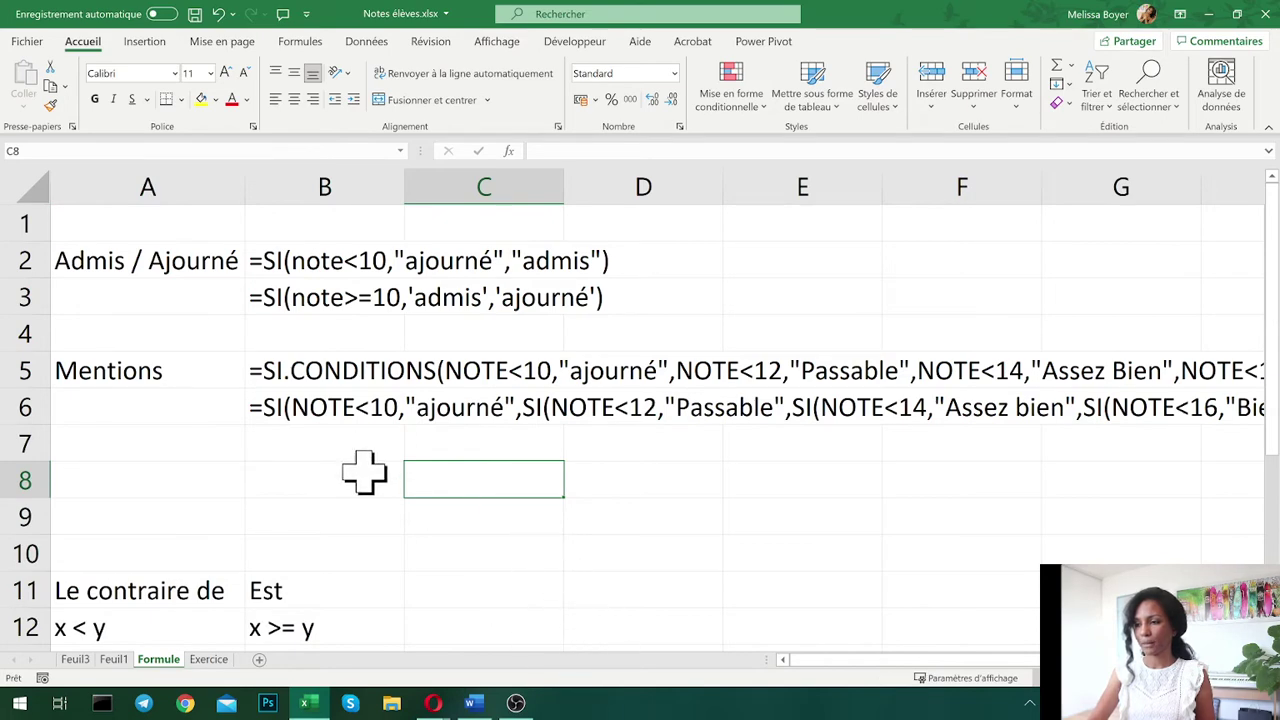
pyautogui.click(209, 660)
pyautogui.click(384, 262)
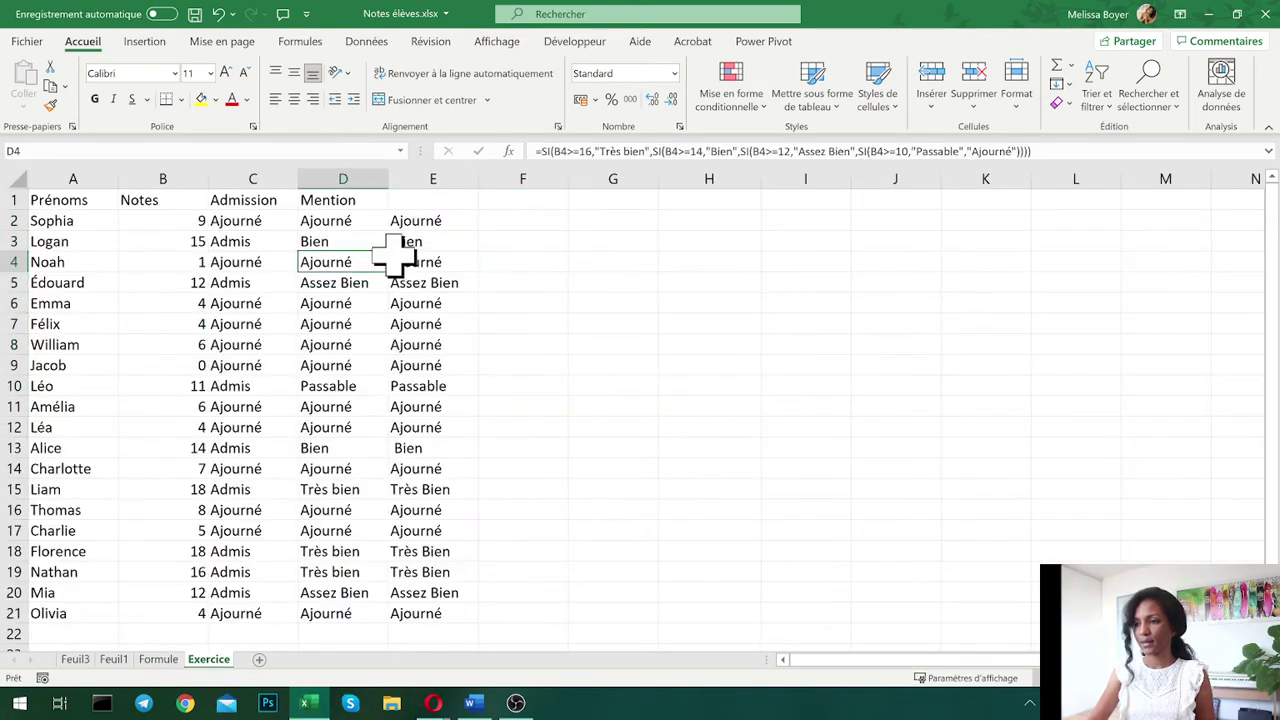
# - Copy E2's nested SI formula from the Exercice sheet and paste it as plain text into B7 of the Formule sheet
pyautogui.click(430, 220)
pyautogui.moveTo(1017, 151); pyautogui.dragTo(510, 180)
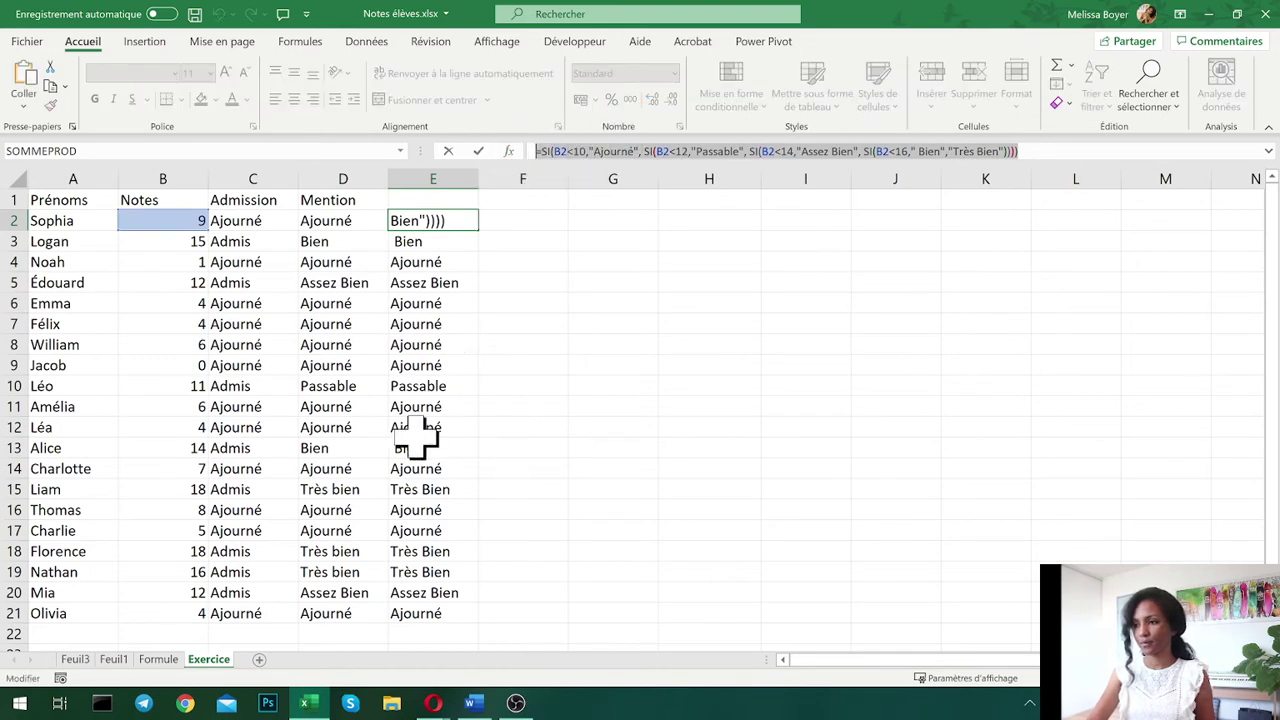
pyautogui.press('Escape')
pyautogui.click(165, 660)
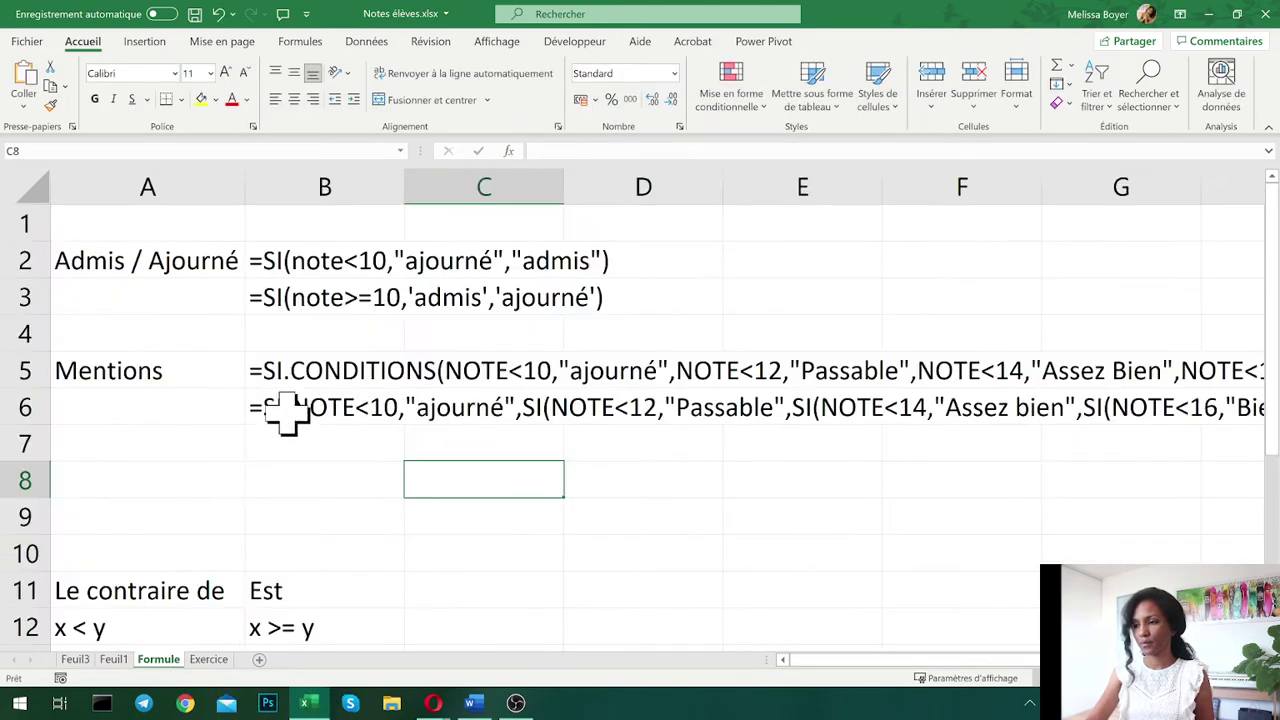
pyautogui.click(280, 410)
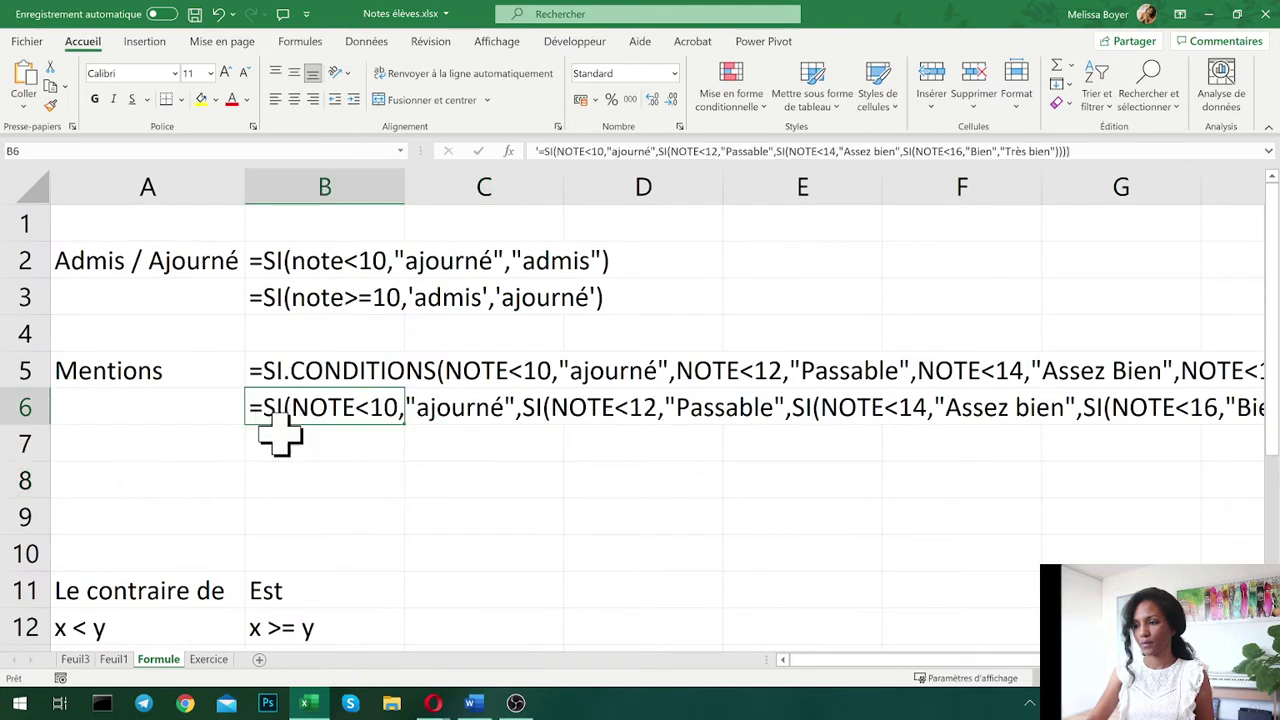
pyautogui.click(275, 448)
pyautogui.write('=')
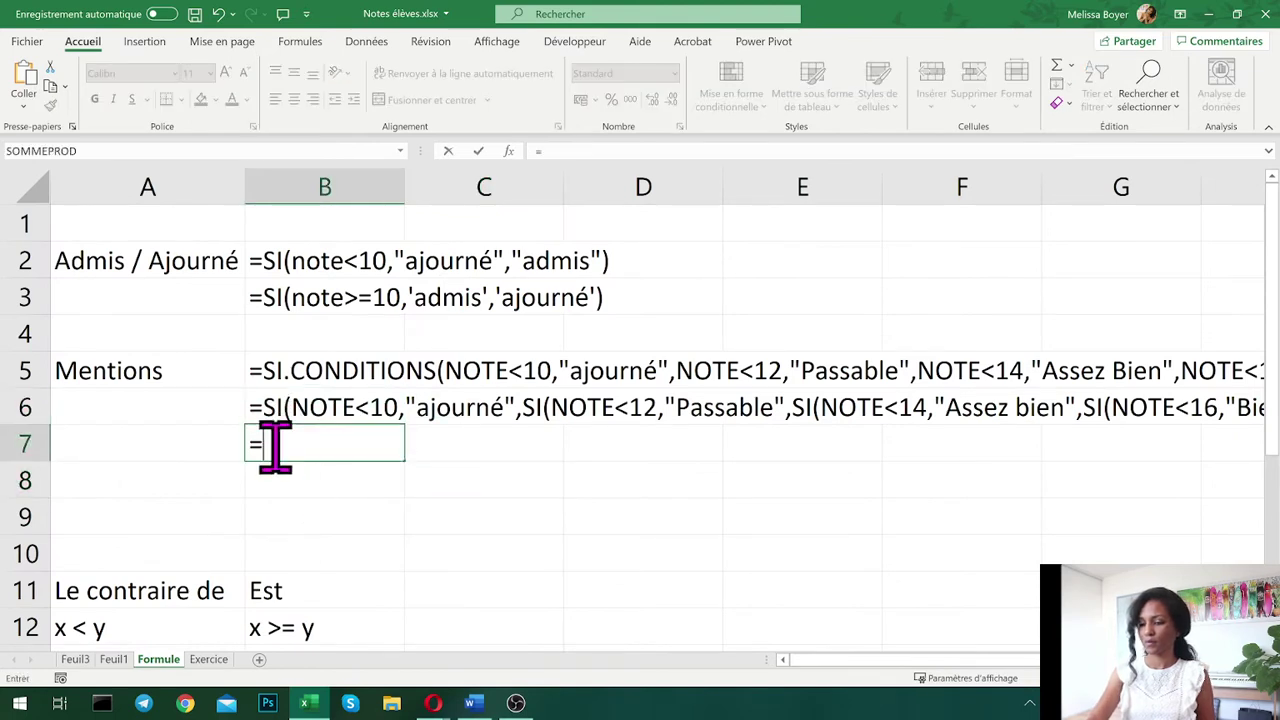
pyautogui.press('BackSpace')
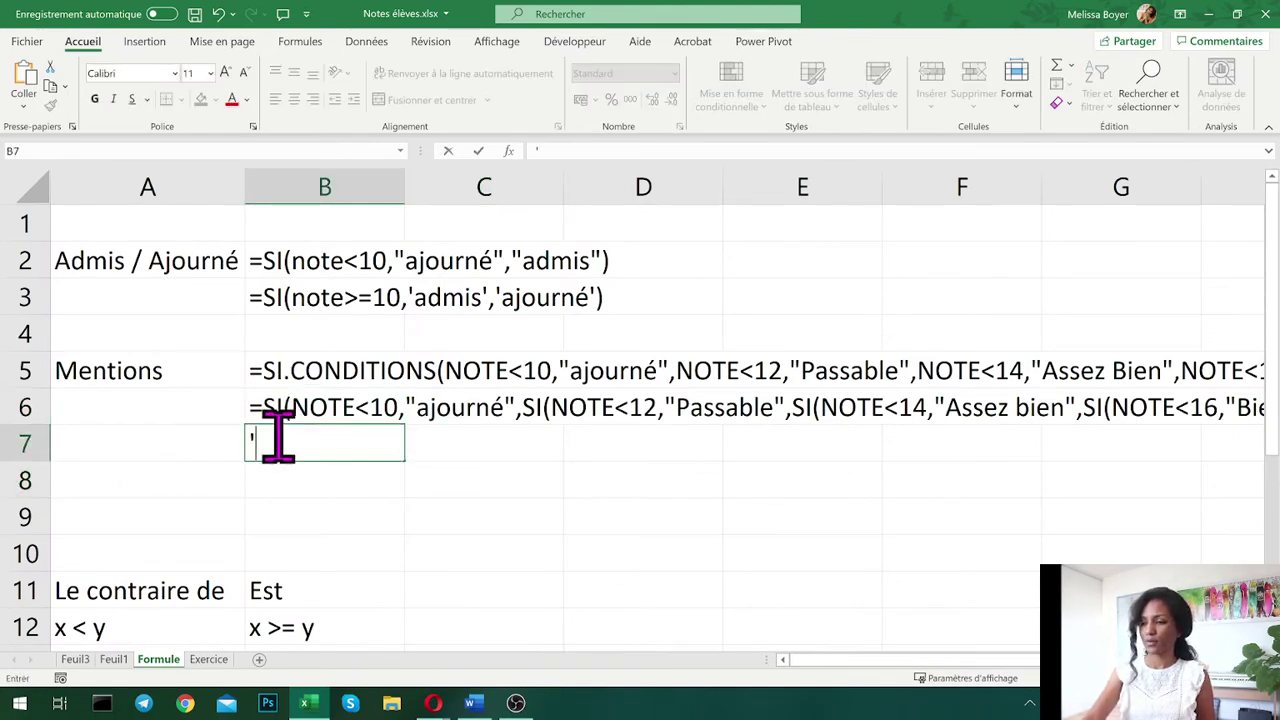
pyautogui.write("'")
pyautogui.hotkey('ctrl', 'v')
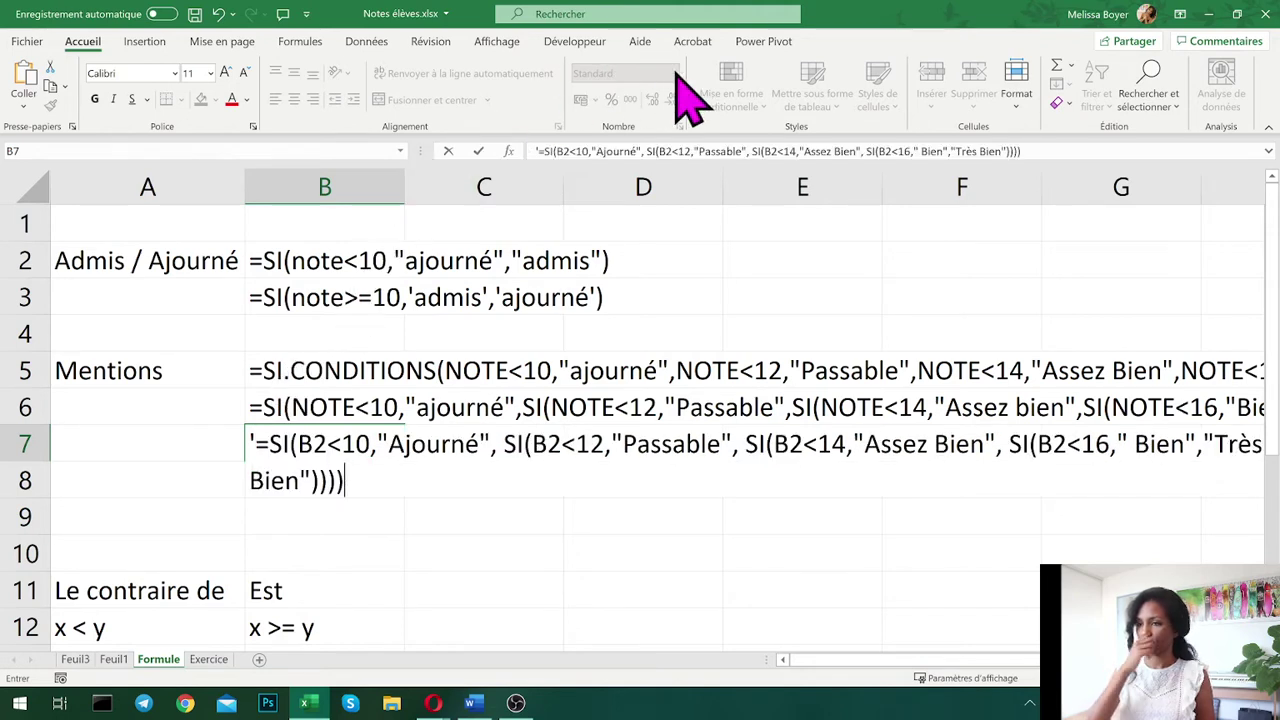
pyautogui.press('Return')
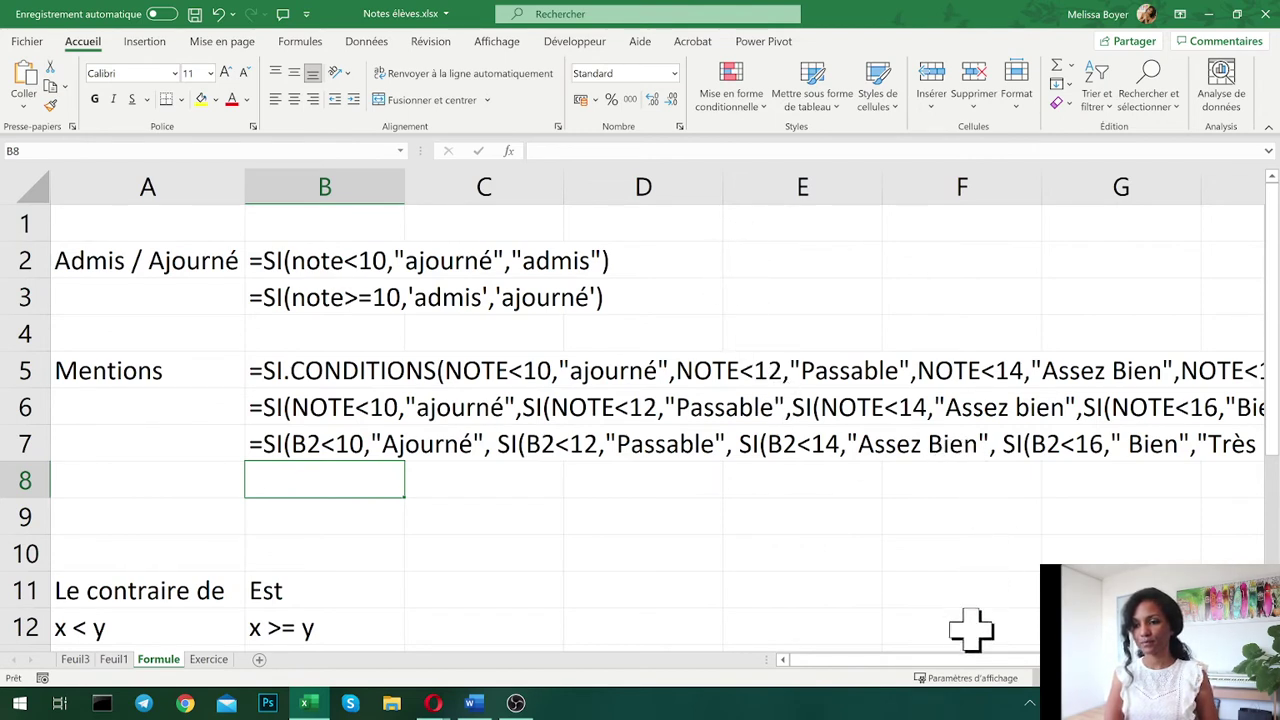
# - Replace B2 with NOTE throughout the copied "Ajourné"-first SI formula text in B7 using find and replace
pyautogui.moveTo(774, 662); pyautogui.dragTo(600, 652)
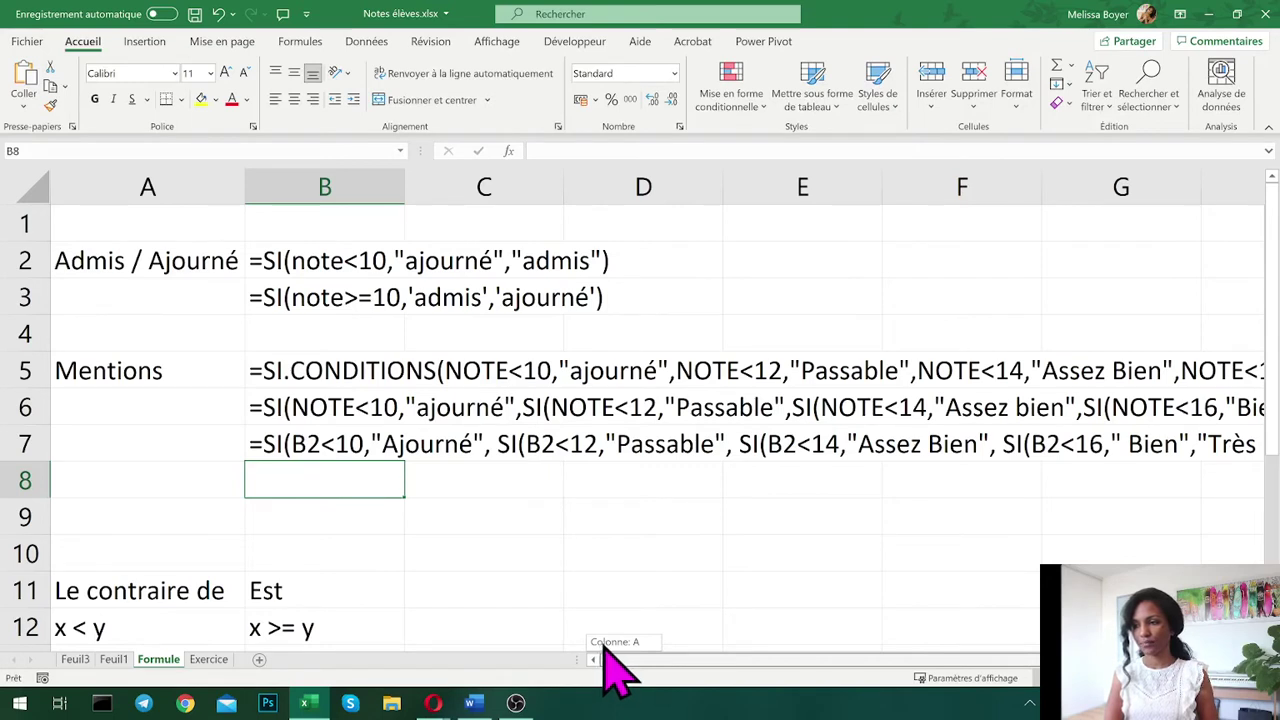
pyautogui.moveTo(602, 650); pyautogui.dragTo(604, 652)
pyautogui.click(330, 447)
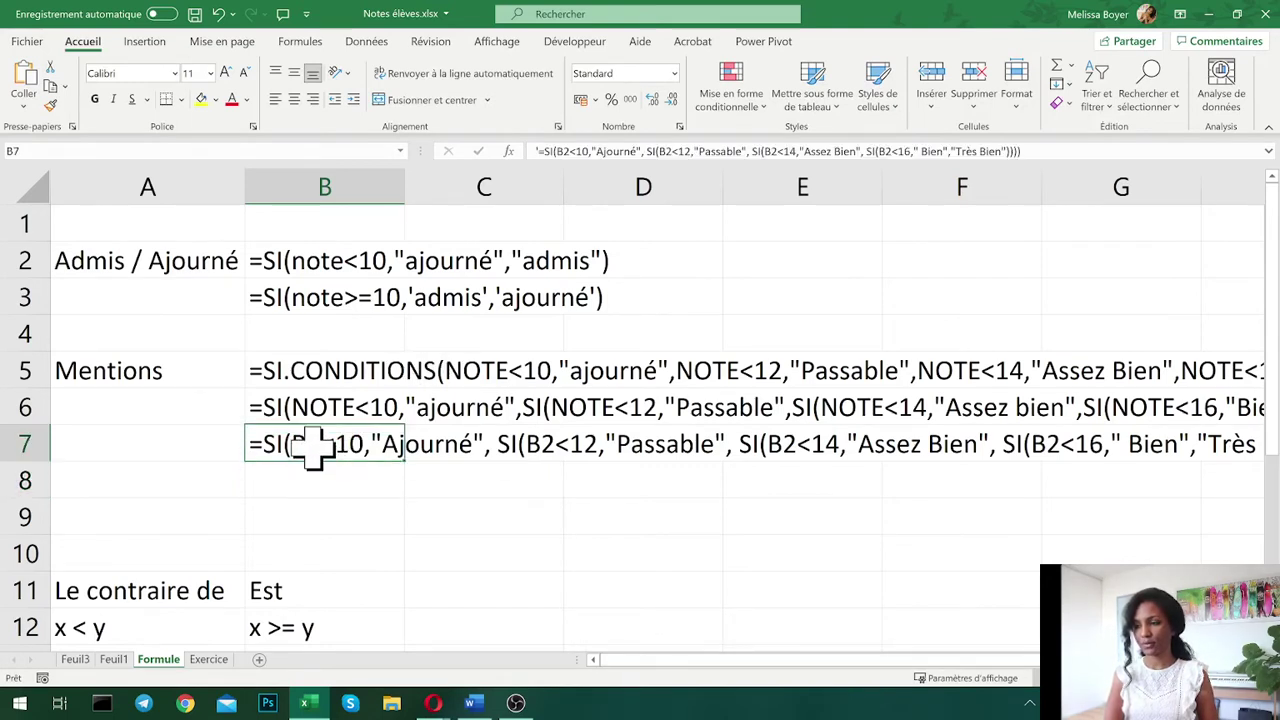
pyautogui.click(1150, 82)
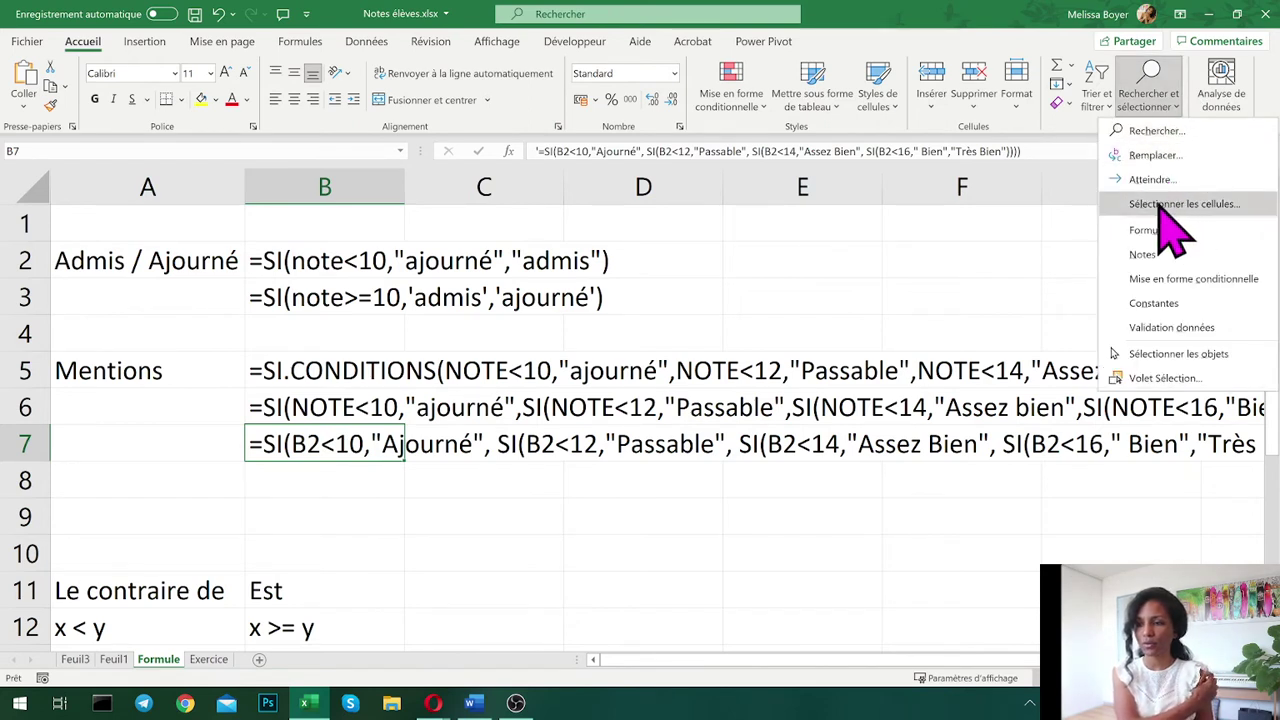
pyautogui.click(1198, 157)
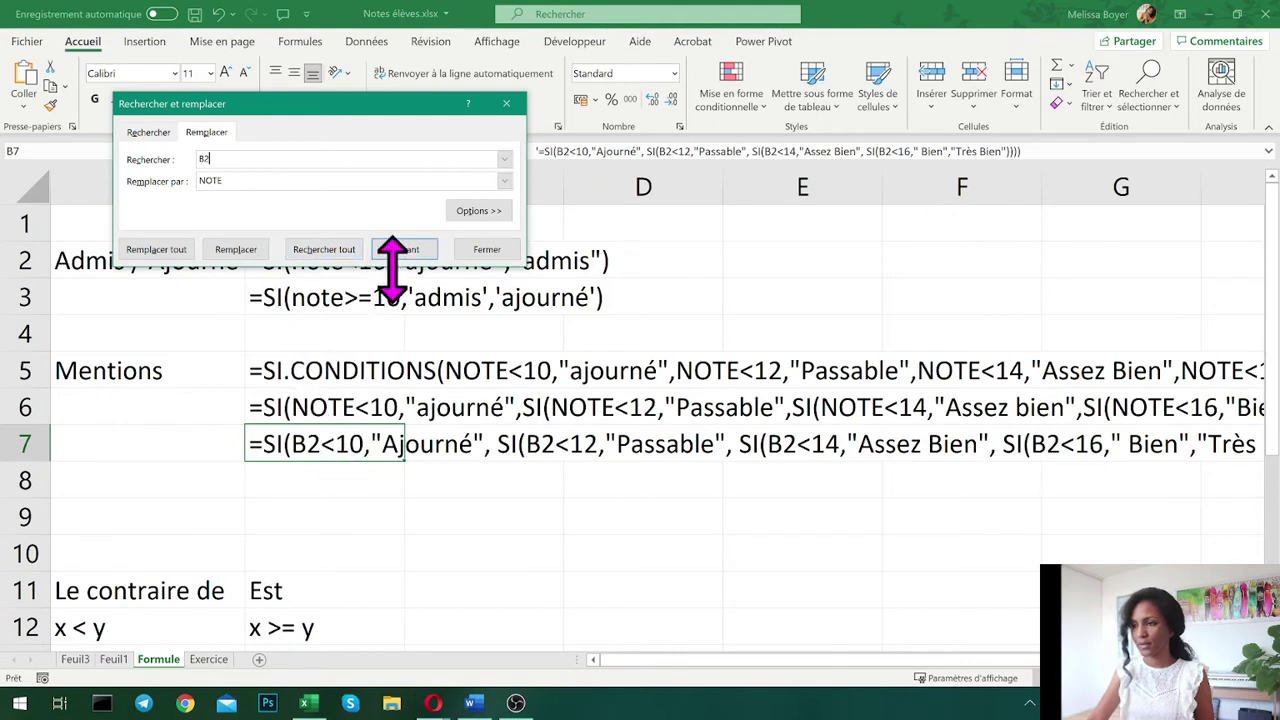
pyautogui.click(240, 250)
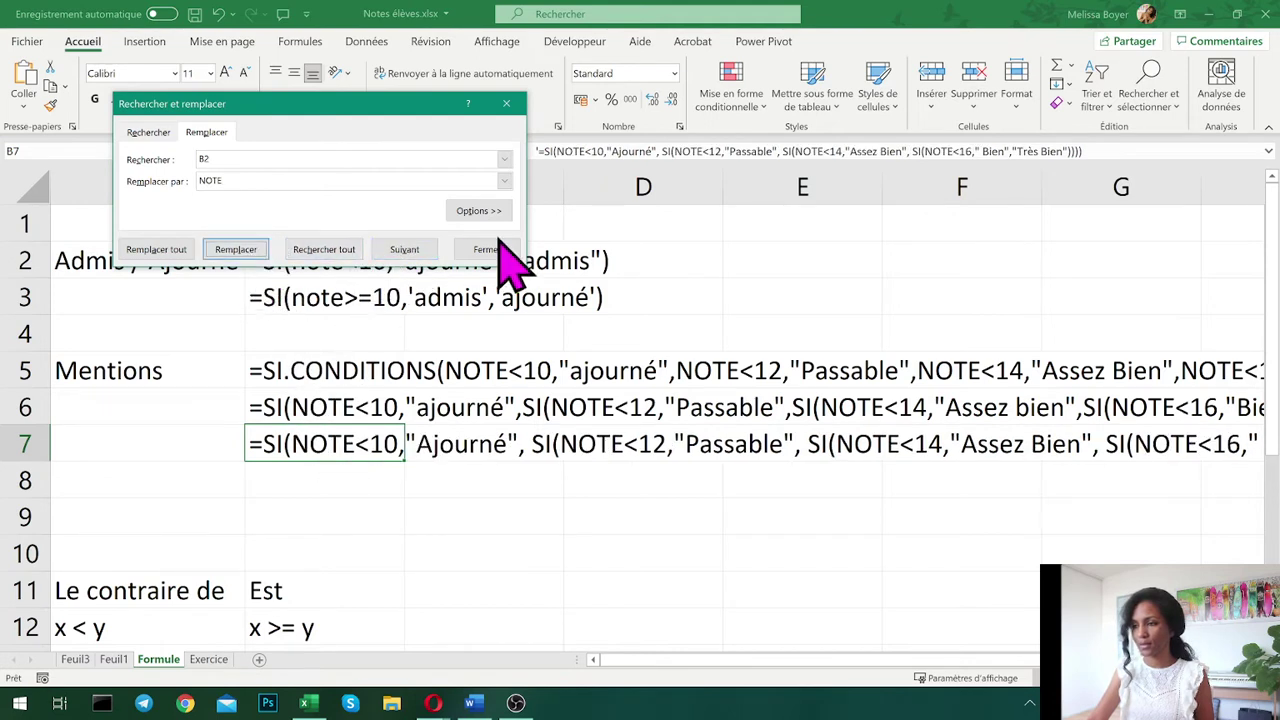
pyautogui.click(507, 104)
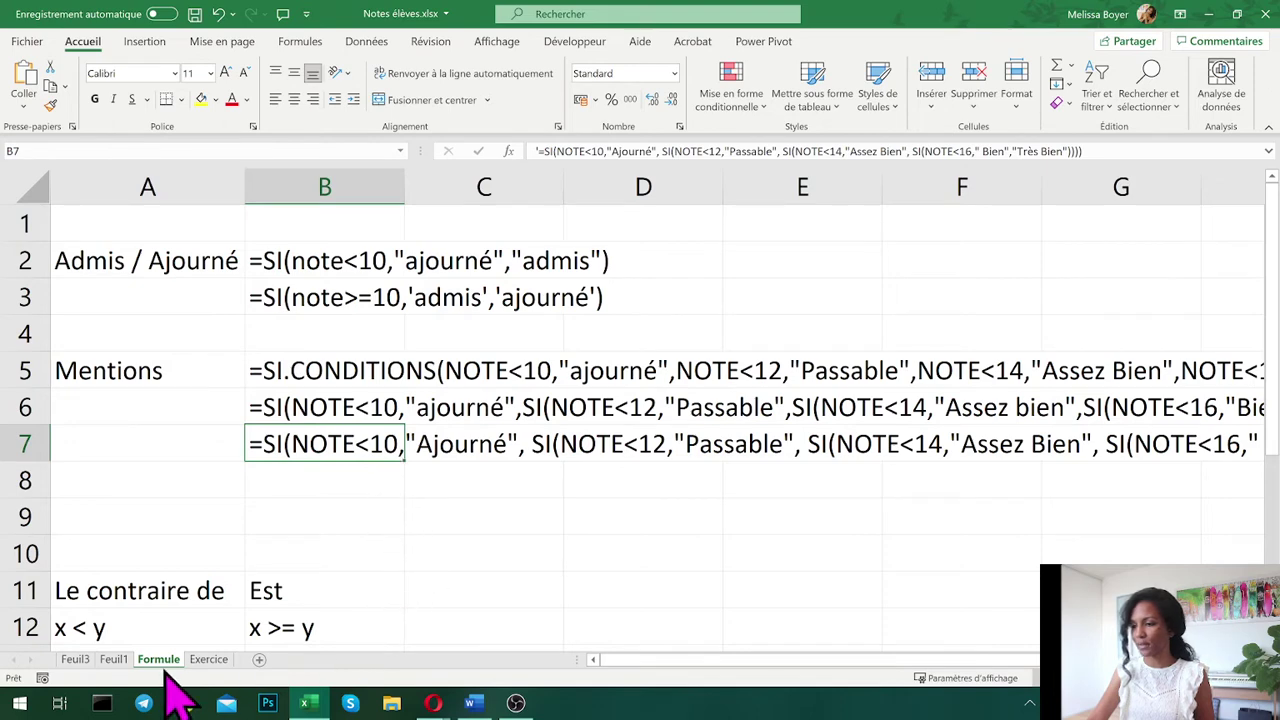
# - Copy the full nested SI formula from cell D2 of the Exercice sheet
pyautogui.click(208, 659)
pyautogui.click(337, 216)
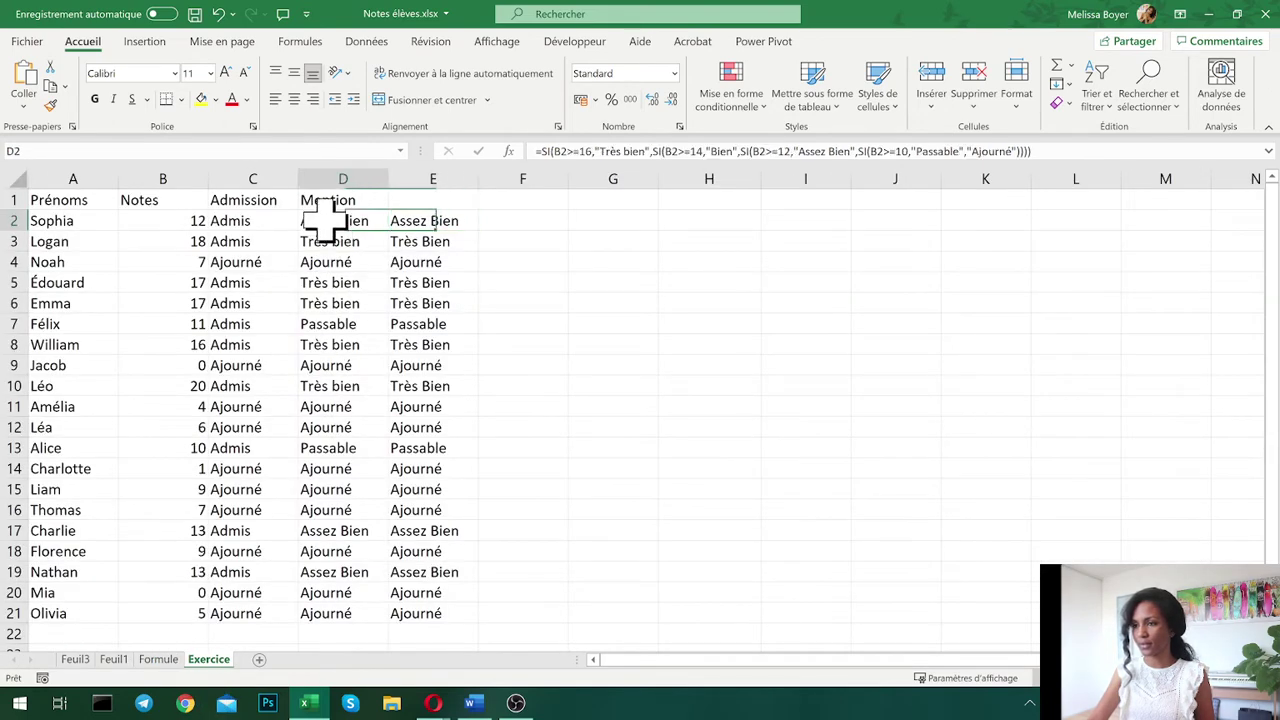
pyautogui.click(1022, 150)
pyautogui.moveTo(1022, 150); pyautogui.dragTo(529, 150)
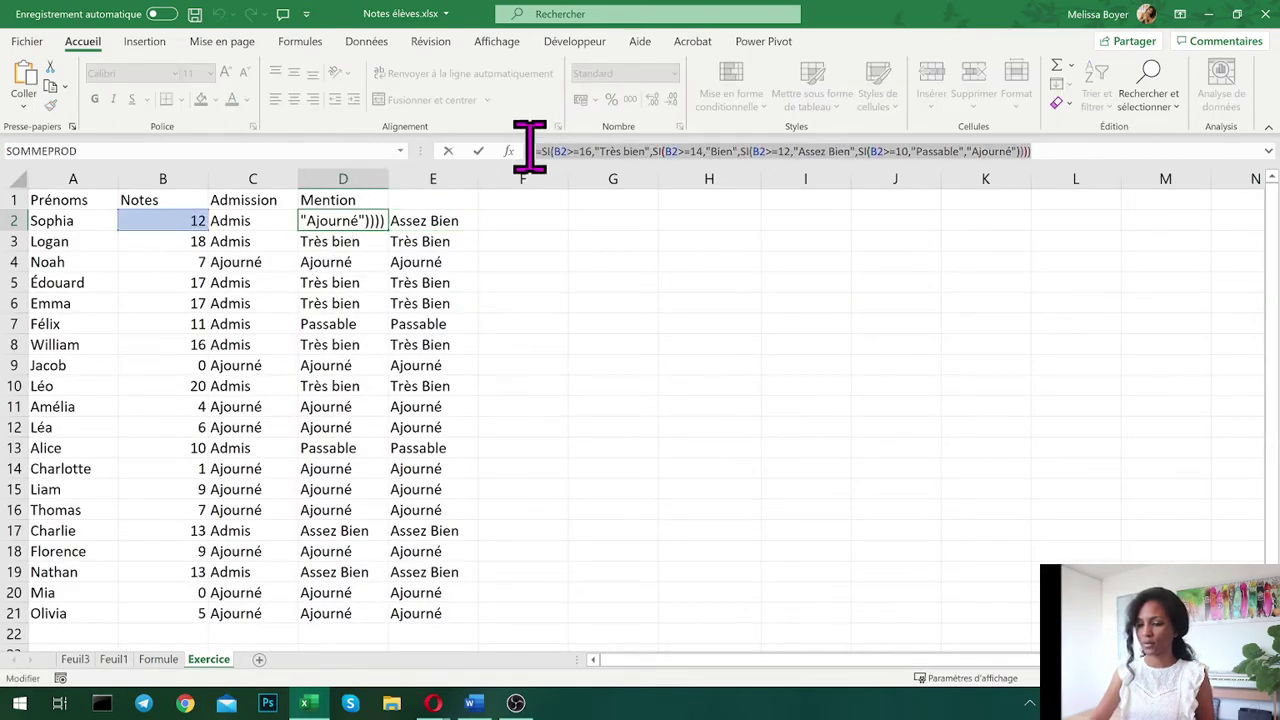
pyautogui.click(158, 659)
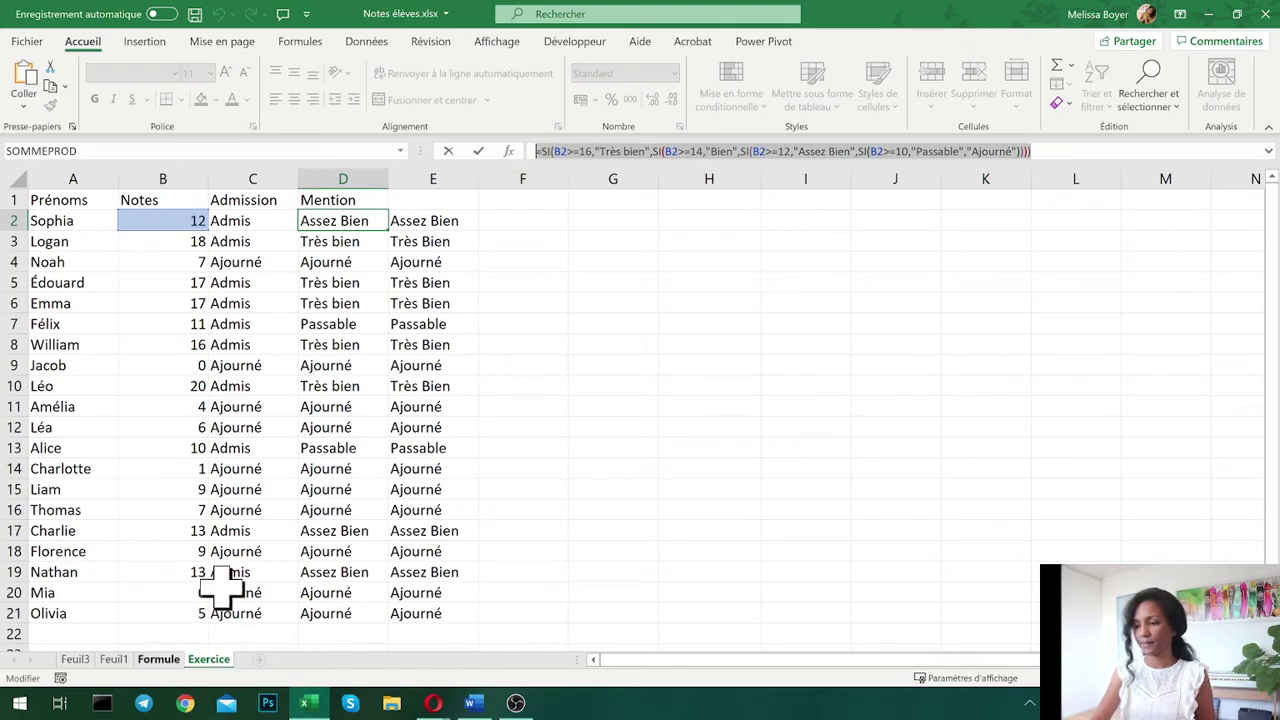
pyautogui.click(290, 443)
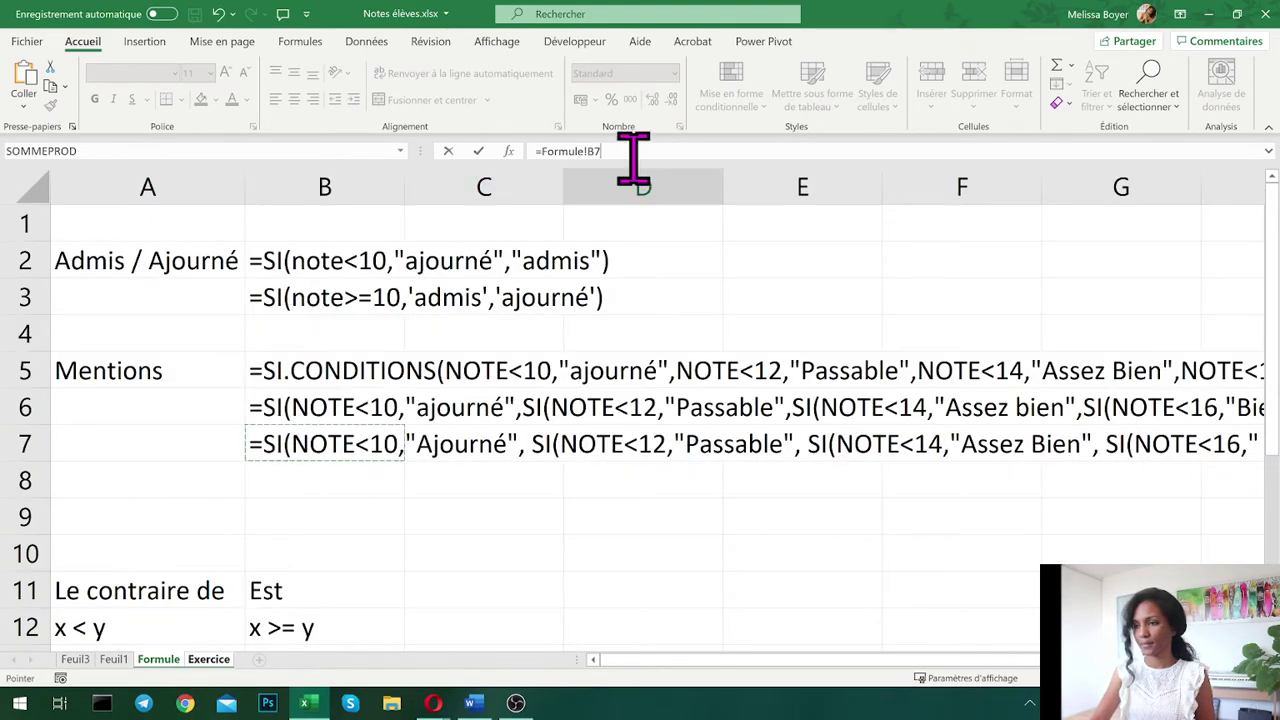
pyautogui.click(745, 150)
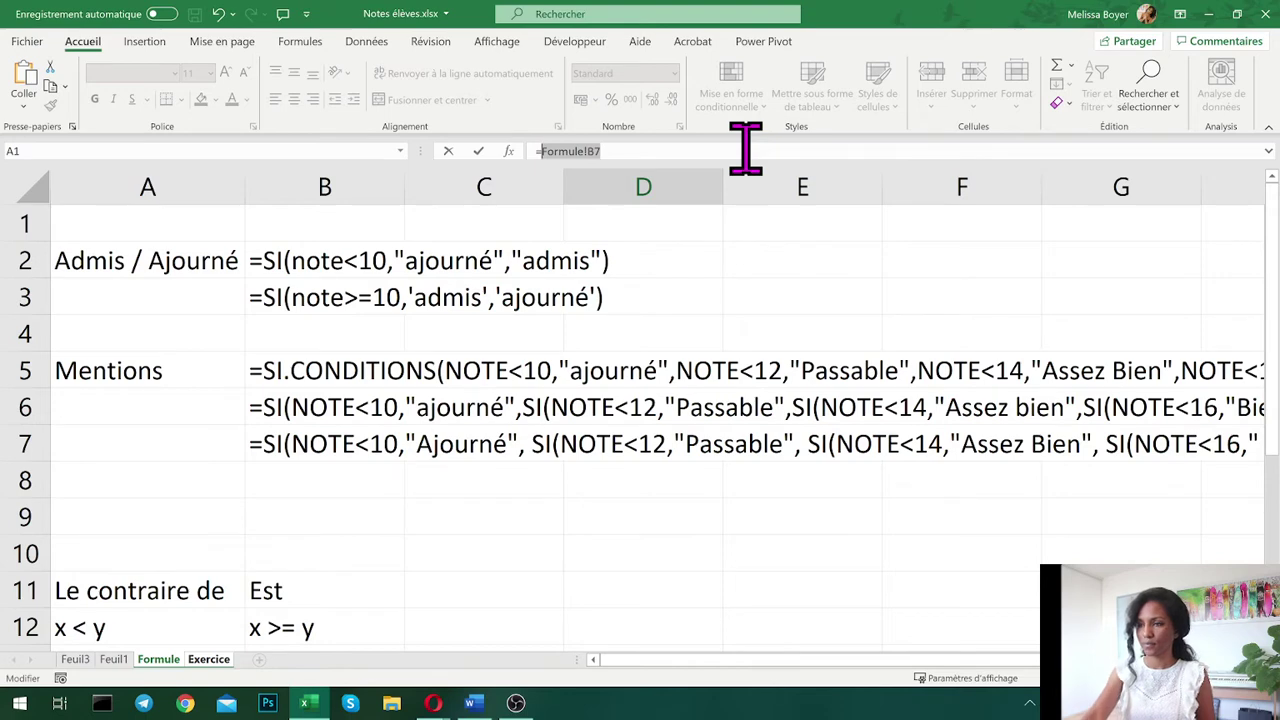
pyautogui.press('Escape')
pyautogui.hotkey('ctrl', 'pagedown')
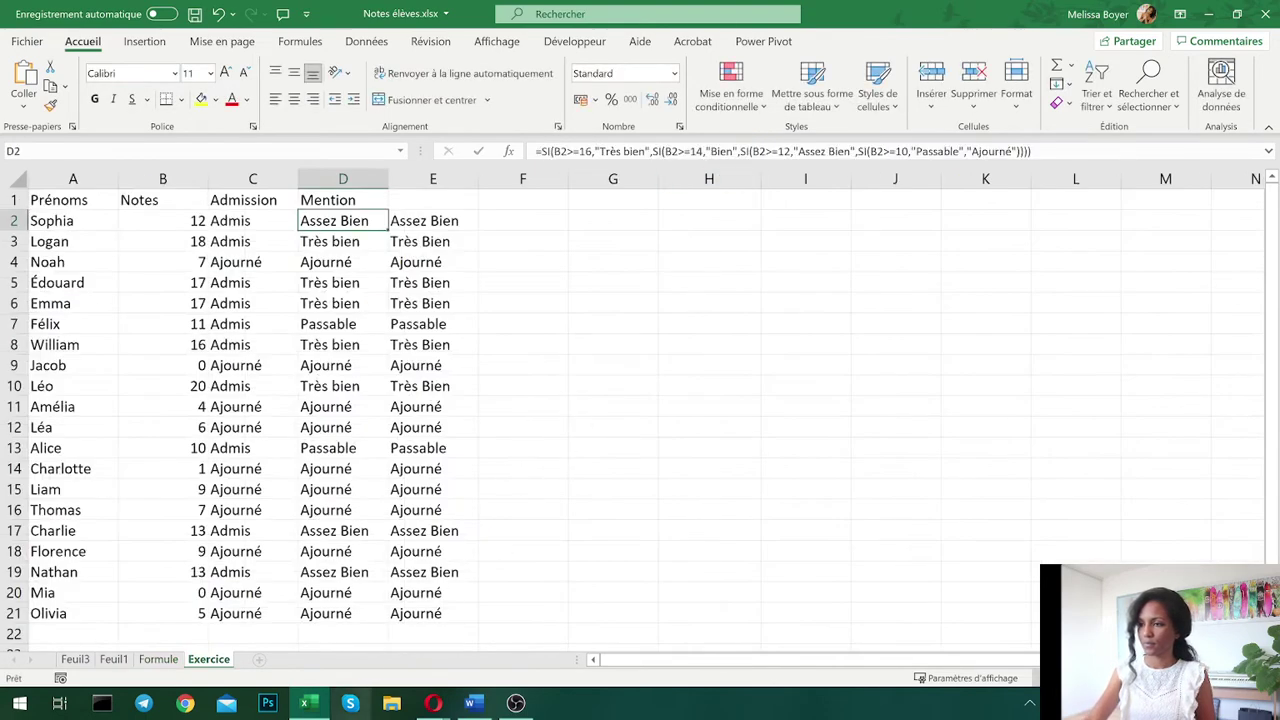
# - On the Formule sheet, replace B7's text after the leading apostrophe with the SI formula copied from D2
pyautogui.hotkey('ctrl', 'pageup')
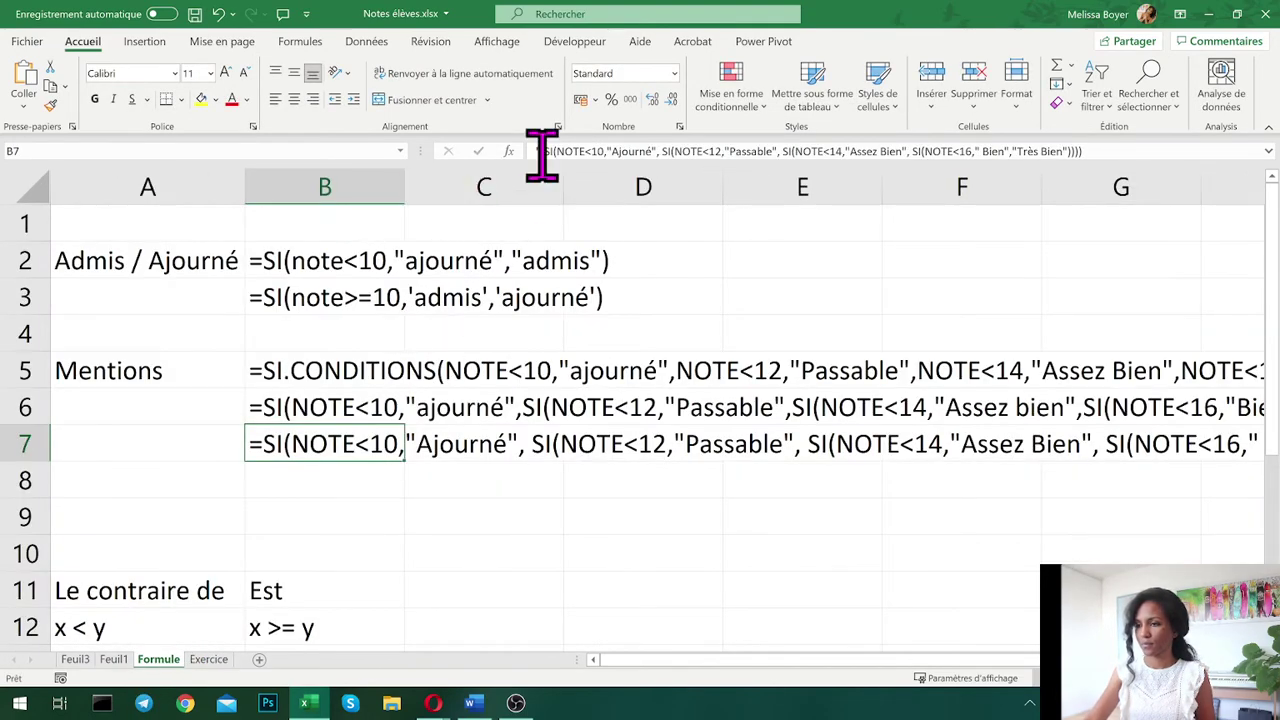
pyautogui.press('F2')
pyautogui.moveTo(720, 135); pyautogui.dragTo(1188, 130)
pyautogui.hotkey('ctrl', 'x')
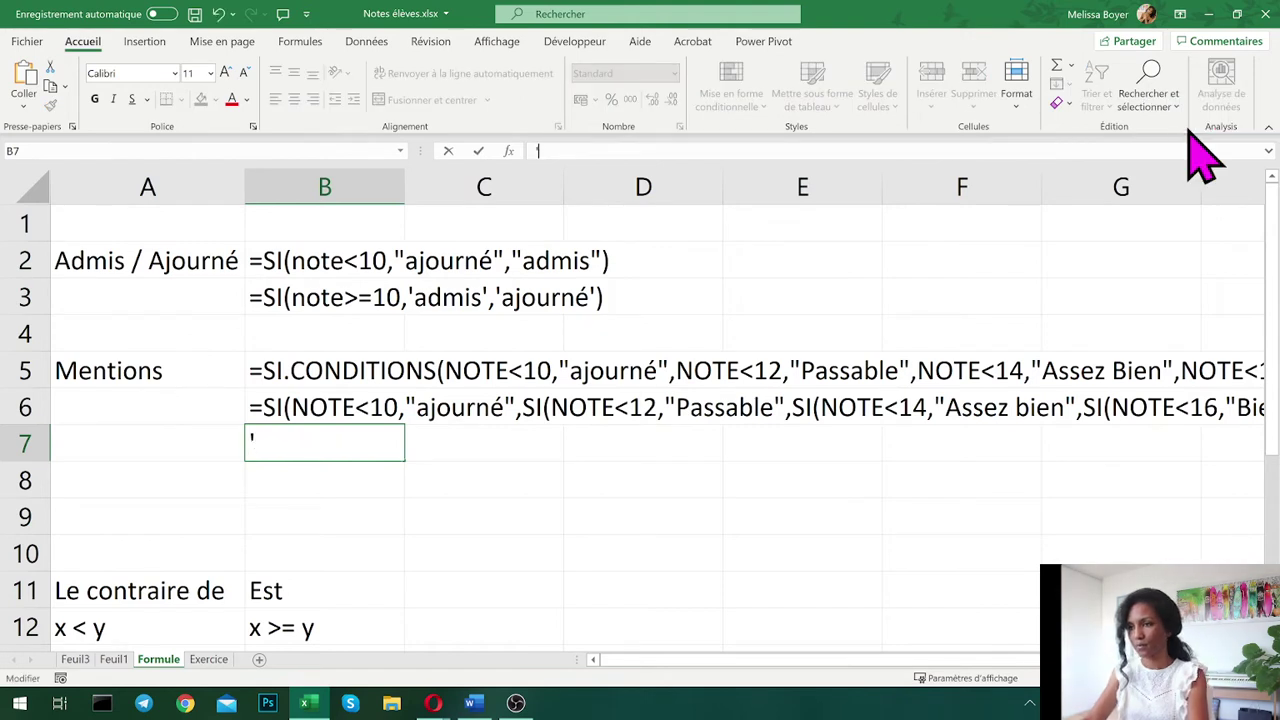
pyautogui.hotkey('ctrl', 'v')
pyautogui.press('Return')
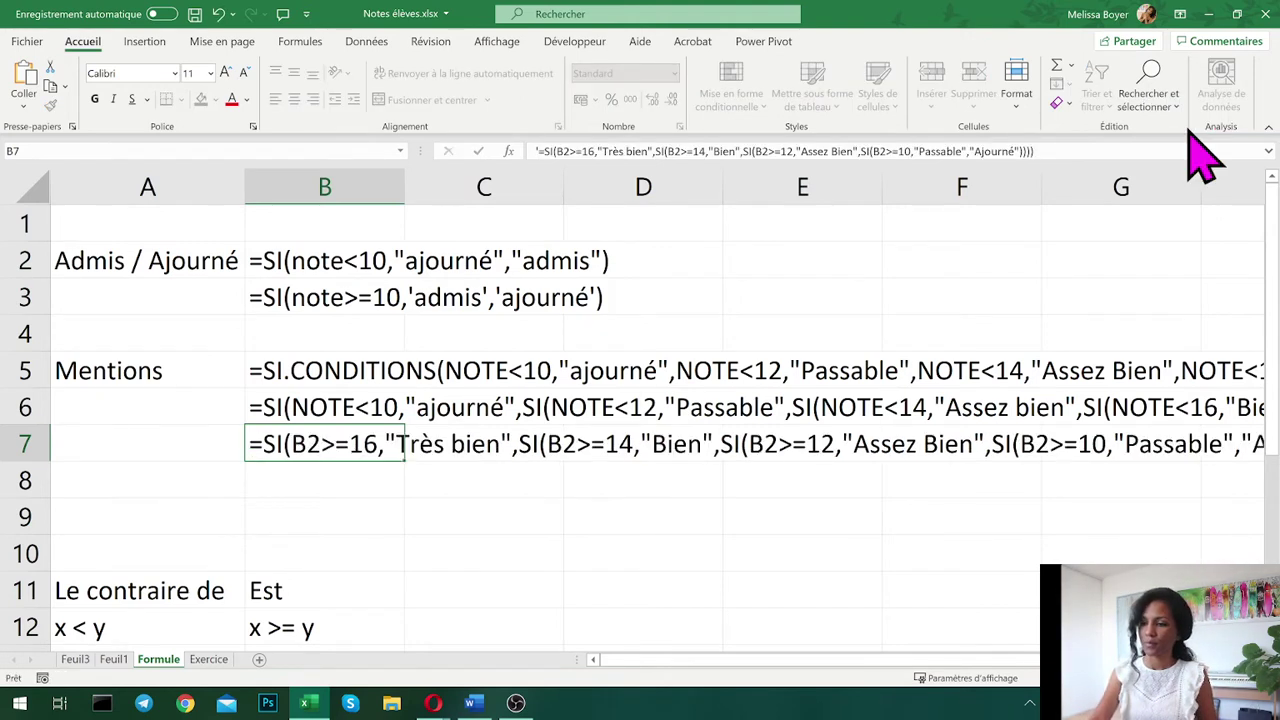
# - Find B2 and replace it with NOTE in B7's formula text on the Formule sheet
pyautogui.click(340, 443)
pyautogui.click(1100, 82)
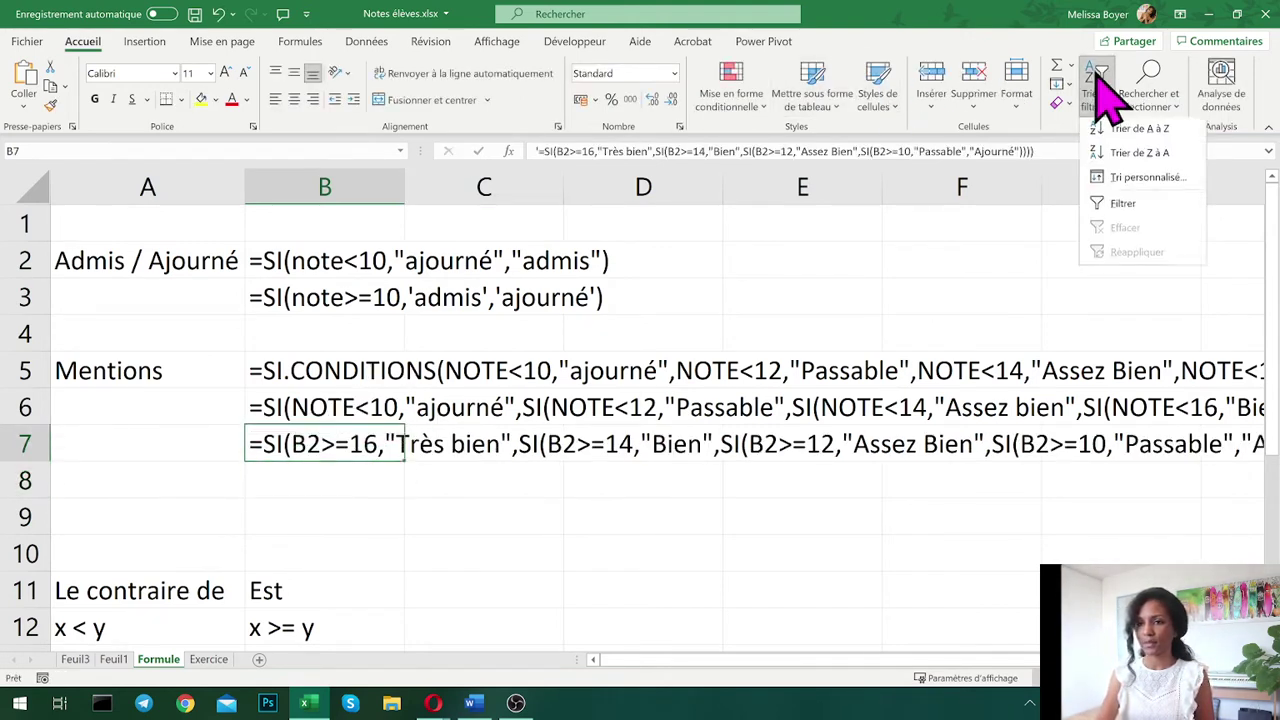
pyautogui.click(1150, 85)
pyautogui.click(1155, 155)
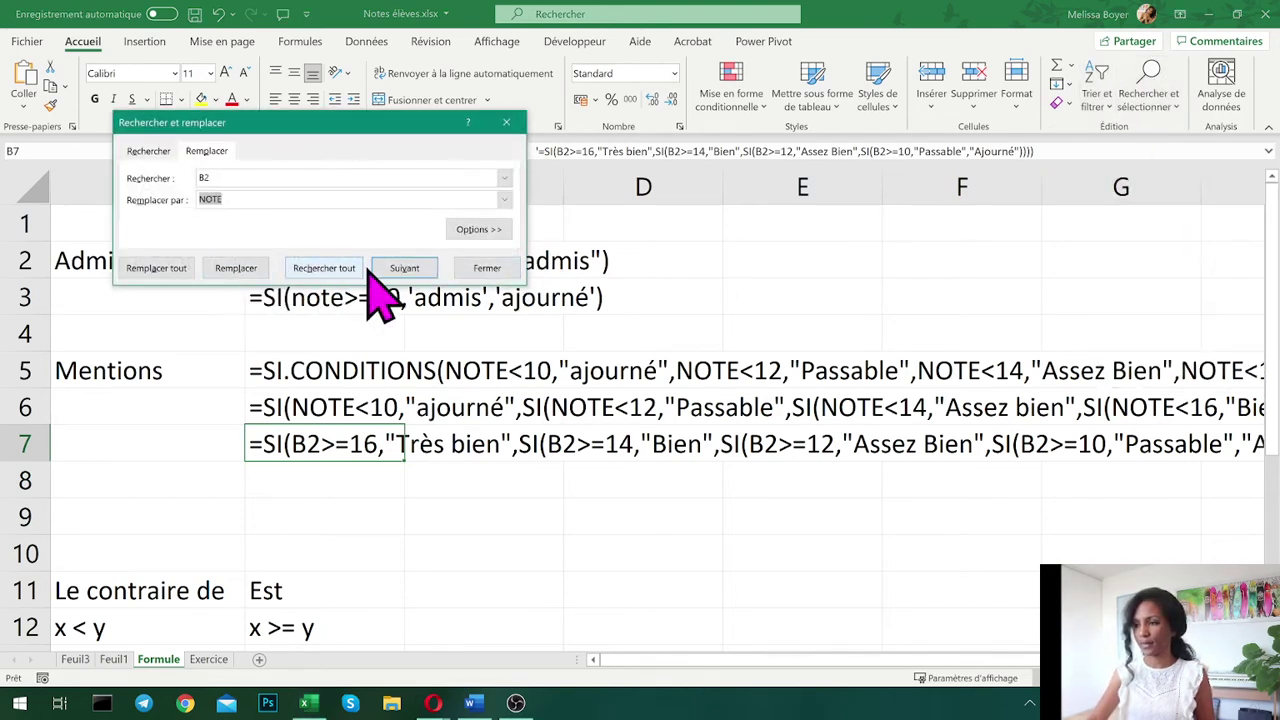
pyautogui.click(250, 272)
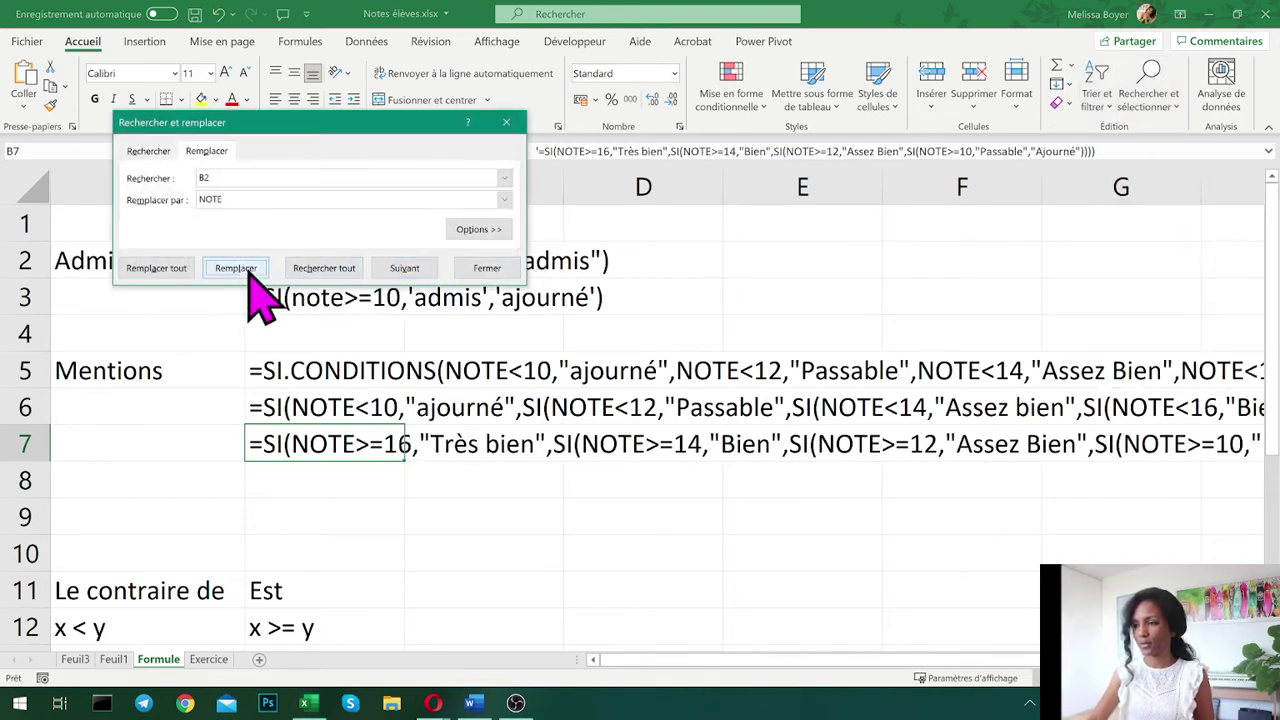
pyautogui.click(490, 272)
pyautogui.click(705, 582)
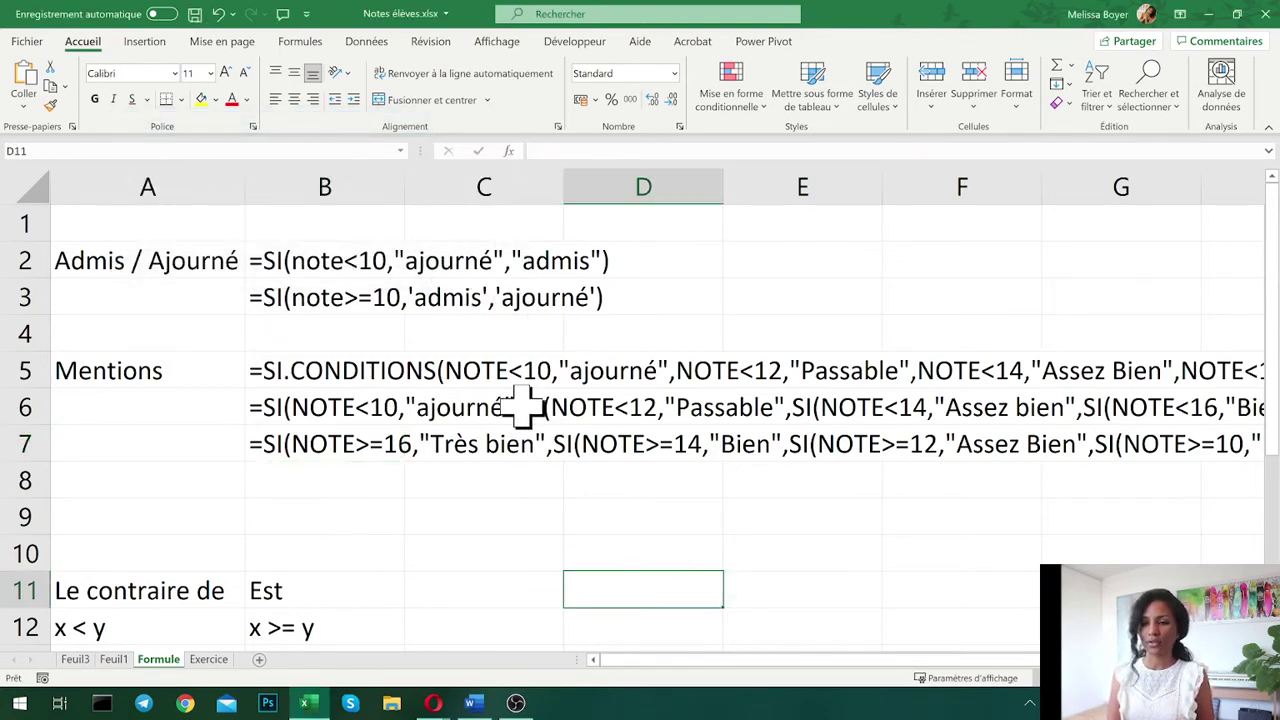
# - Compare the SI.CONDITIONS and nested SI mention formulas in B5:B7 of the Formule sheet, and return to the Exercice sheet
pyautogui.click(365, 370)
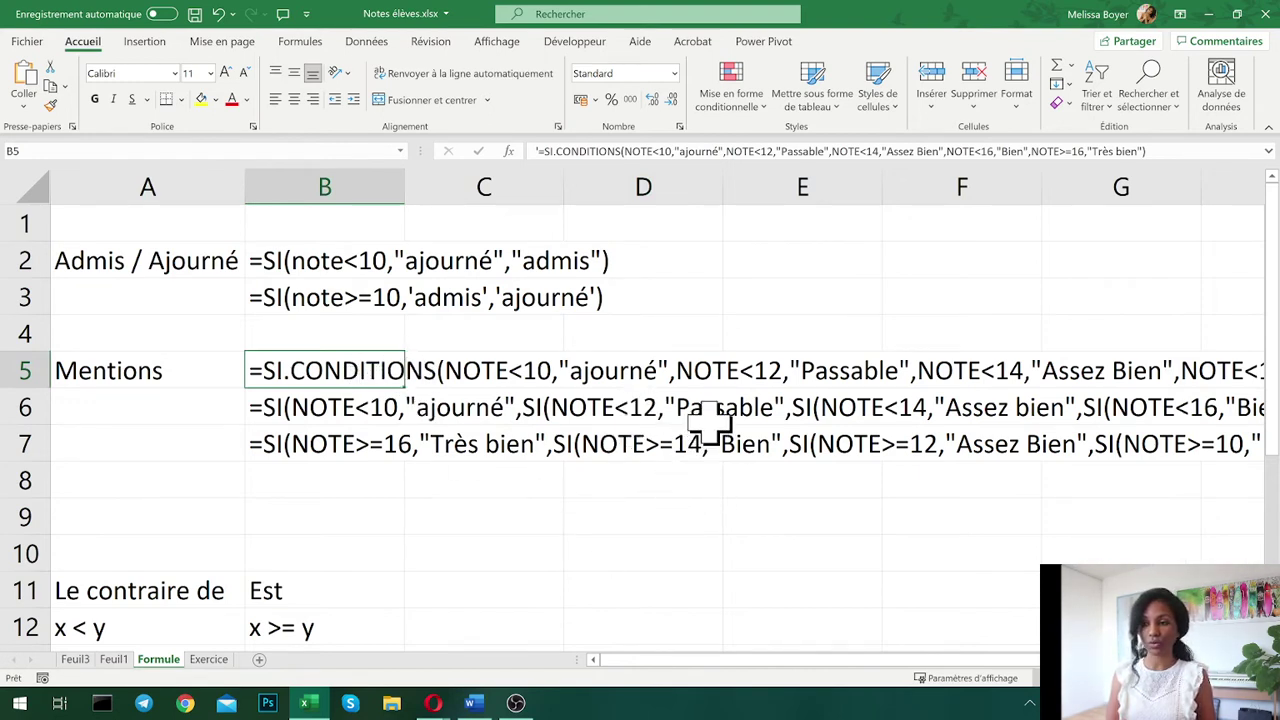
pyautogui.moveTo(652, 660); pyautogui.dragTo(916, 634)
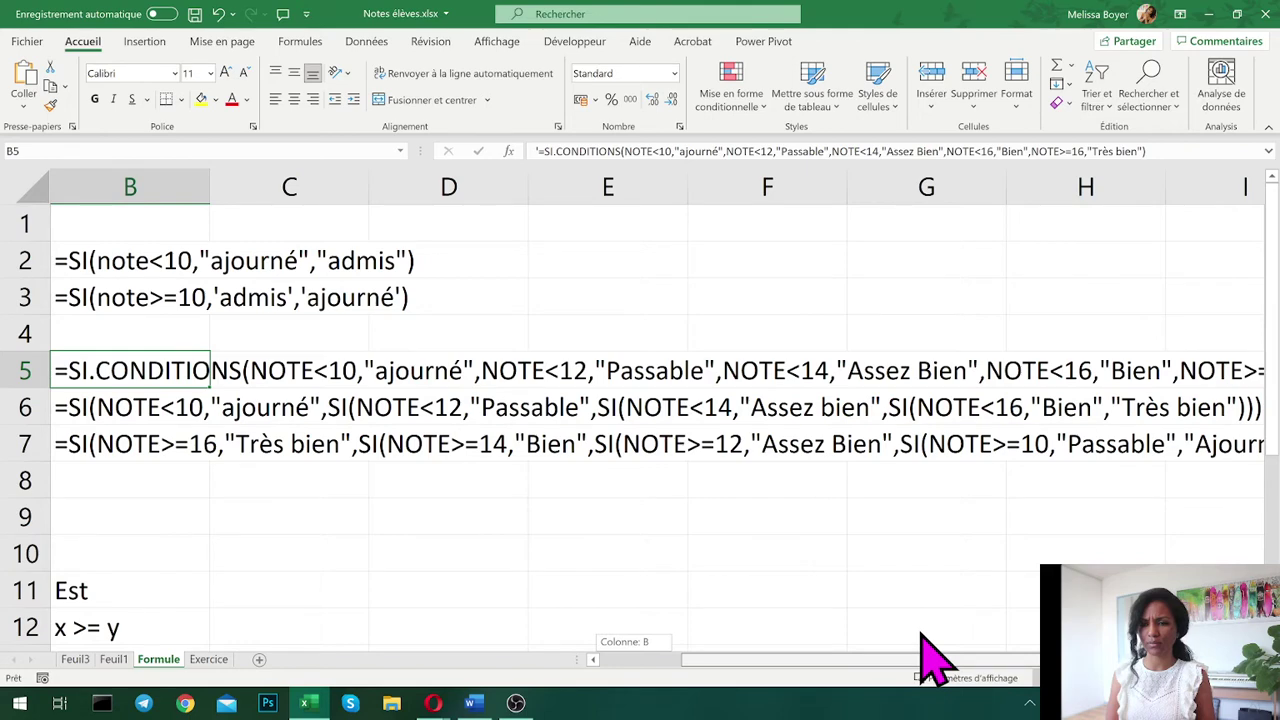
pyautogui.moveTo(928, 650); pyautogui.dragTo(614, 643)
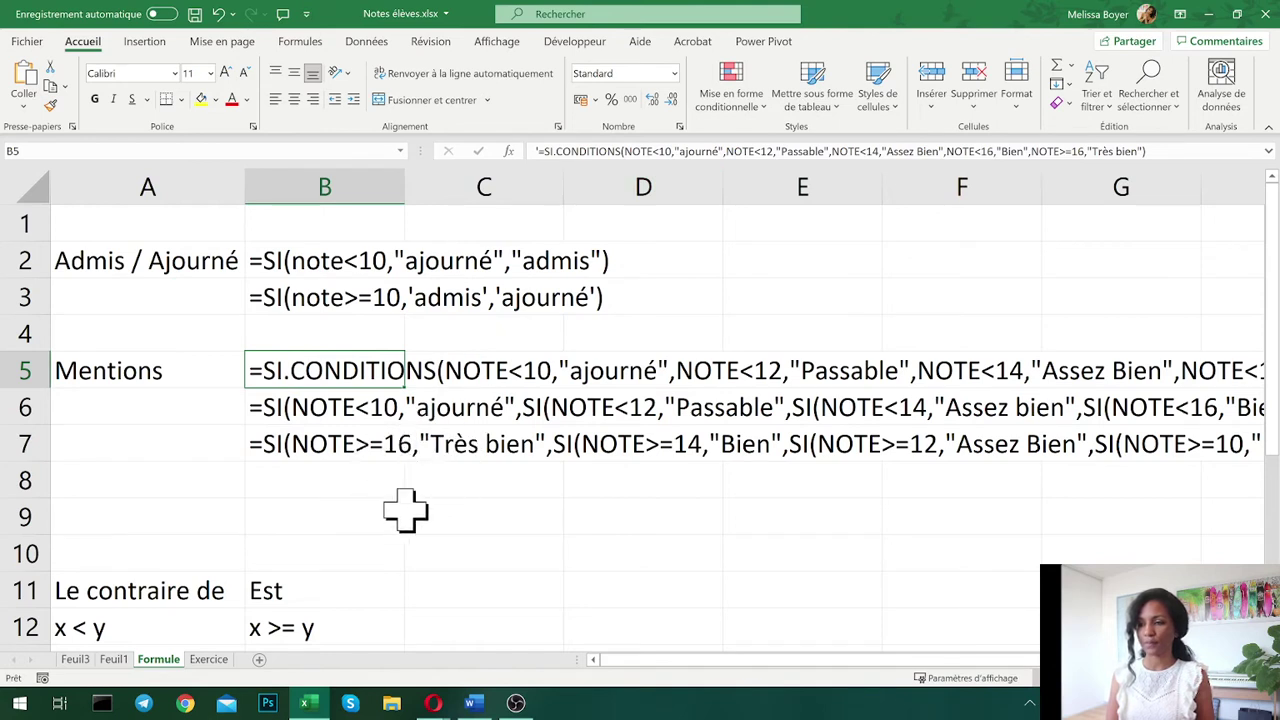
pyautogui.click(362, 452)
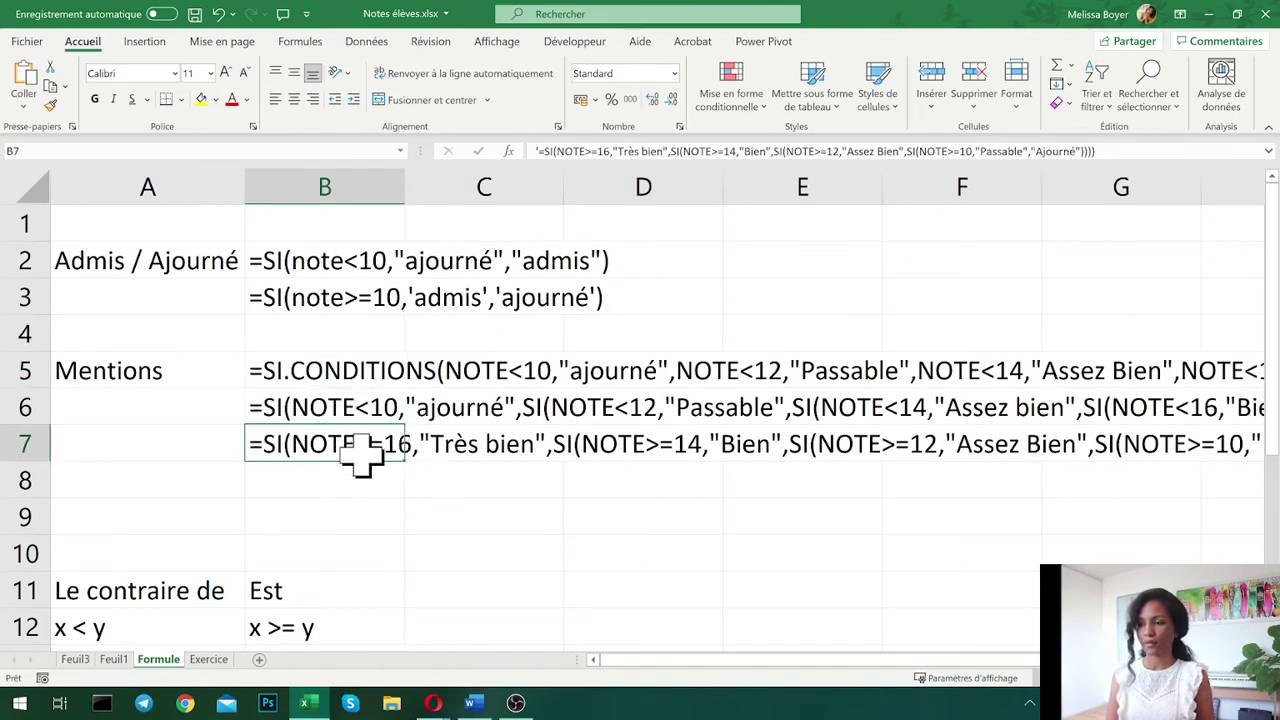
pyautogui.click(392, 400)
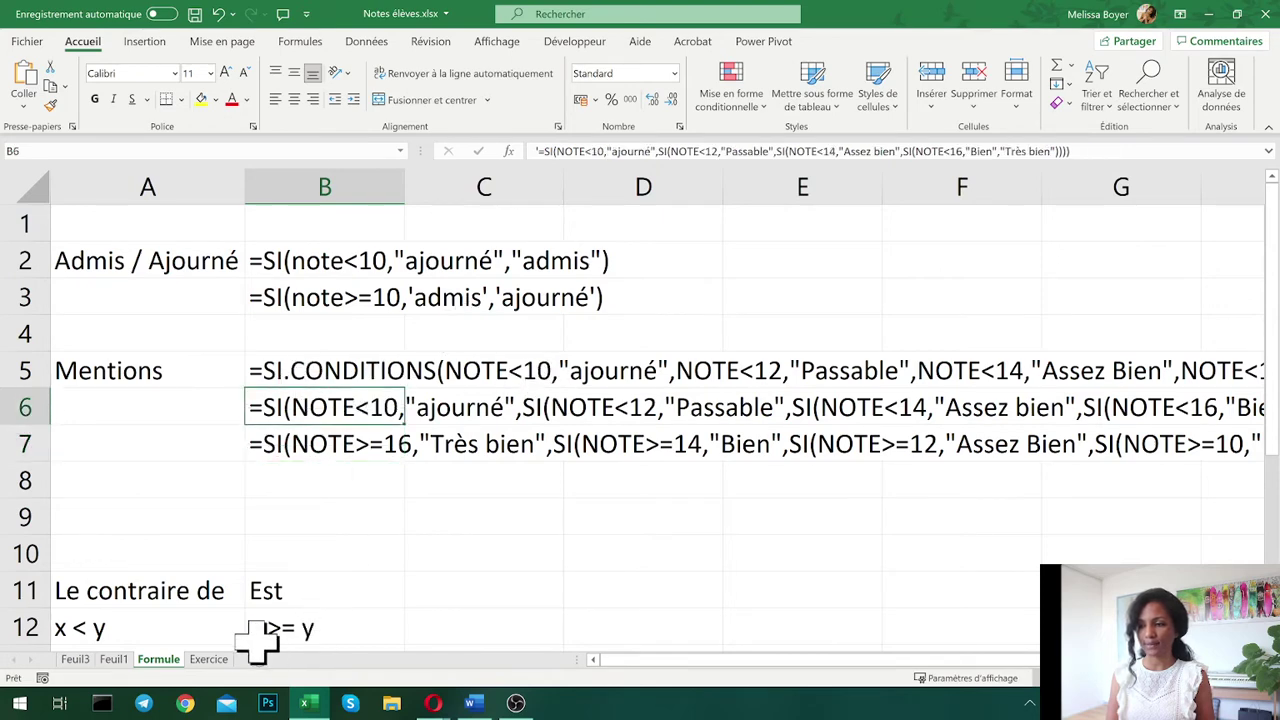
pyautogui.click(207, 662)
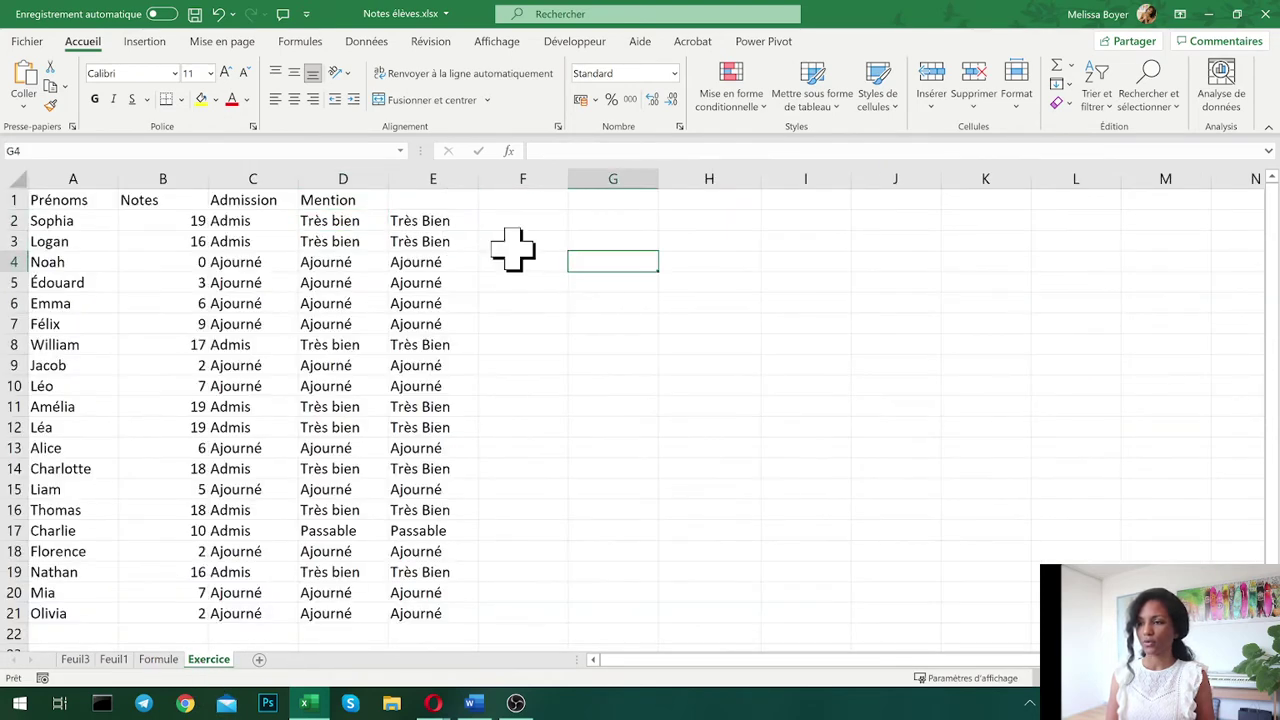
pyautogui.click(450, 203)
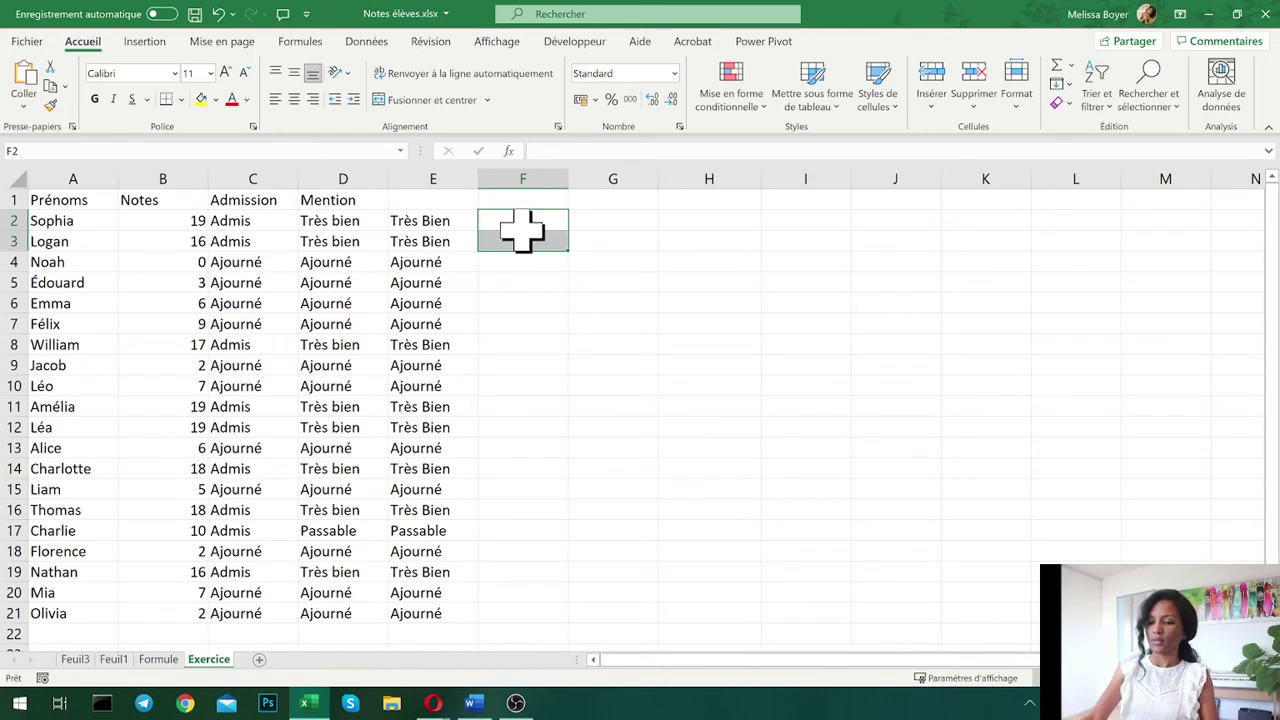
pyautogui.press('Up')
pyautogui.write('=')
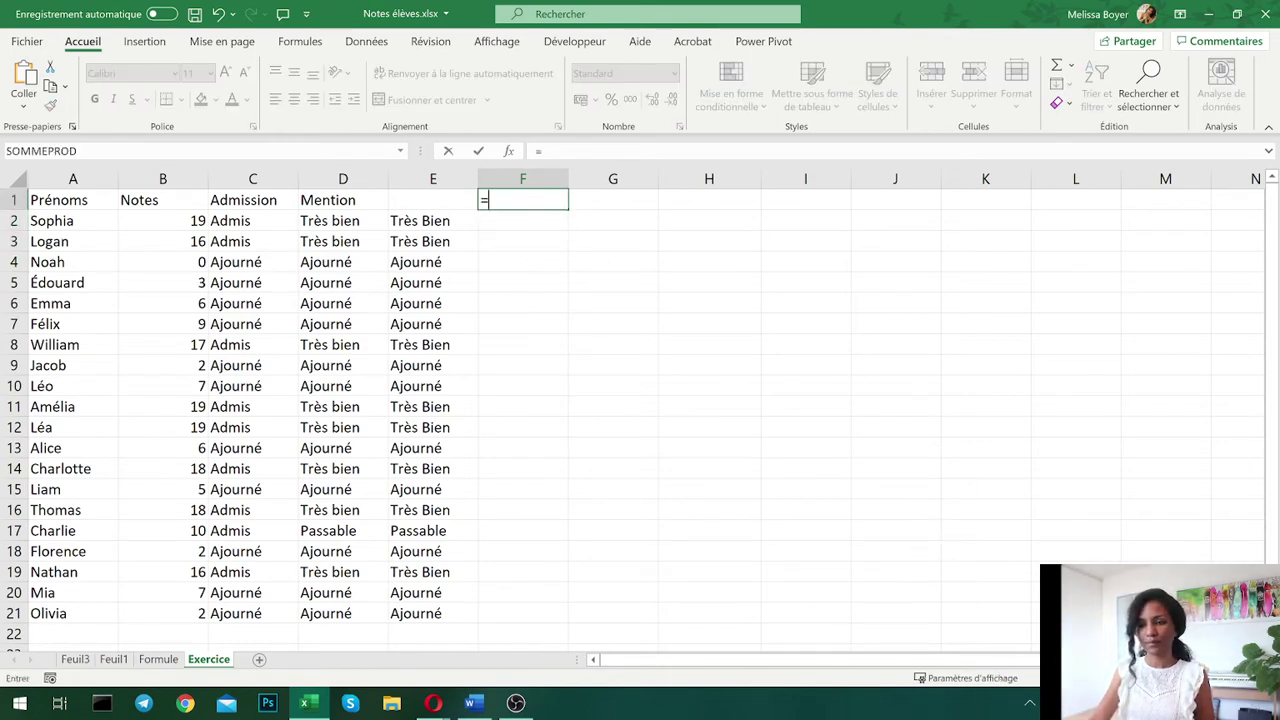
pyautogui.press('Escape')
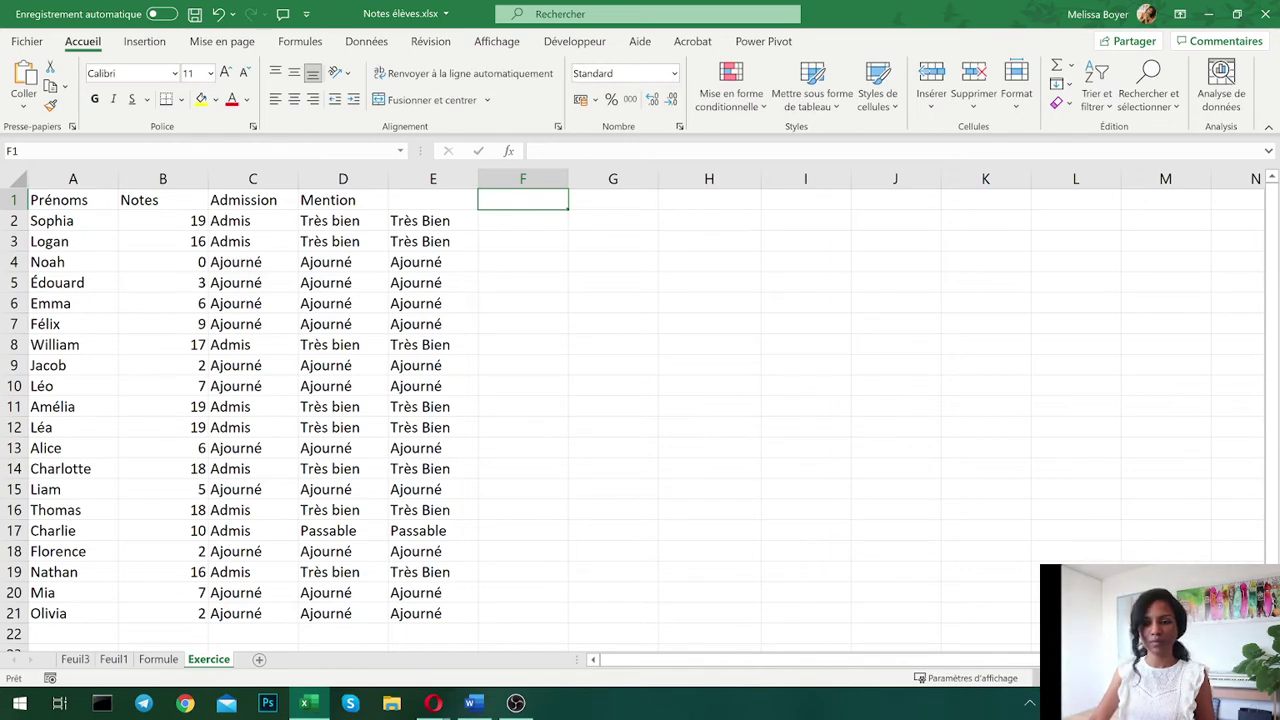
# - Start a SI.CONDITIONS formula in cell F2 of the Exercice sheet
pyautogui.scroll(5, 633, 410)
pyautogui.scroll(1, 814, 420)
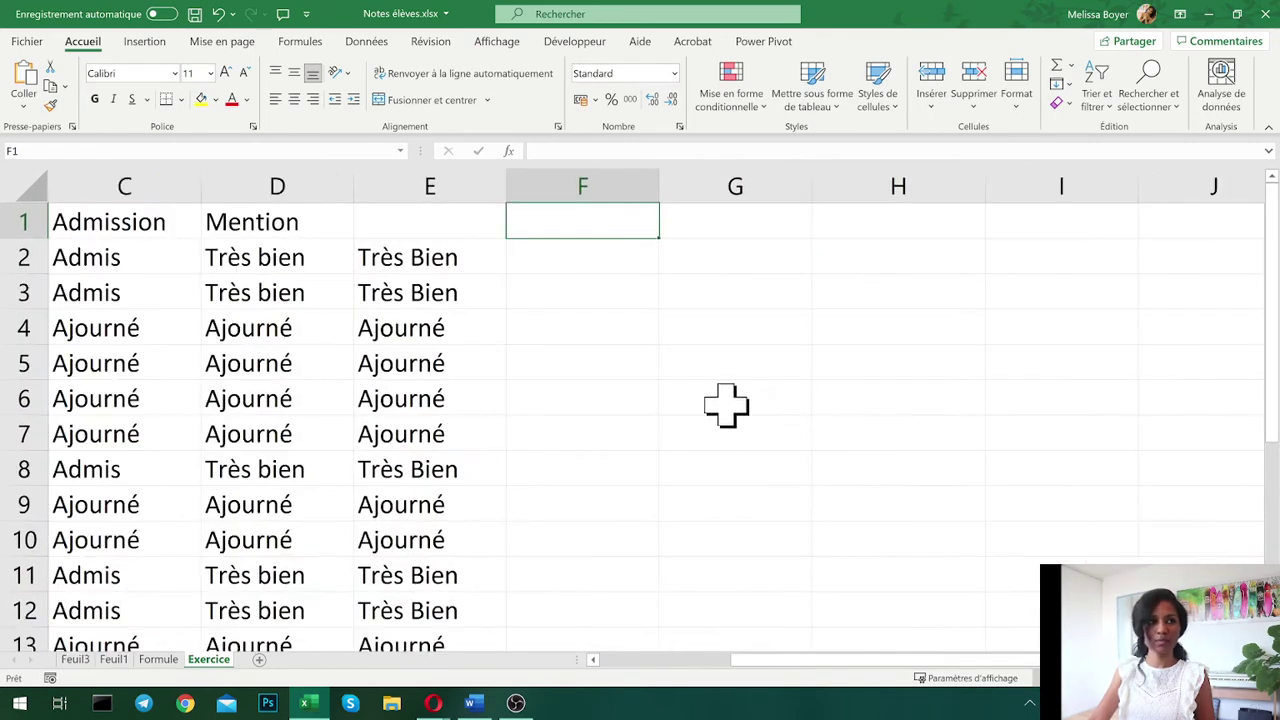
pyautogui.click(586, 268)
pyautogui.write('=si')
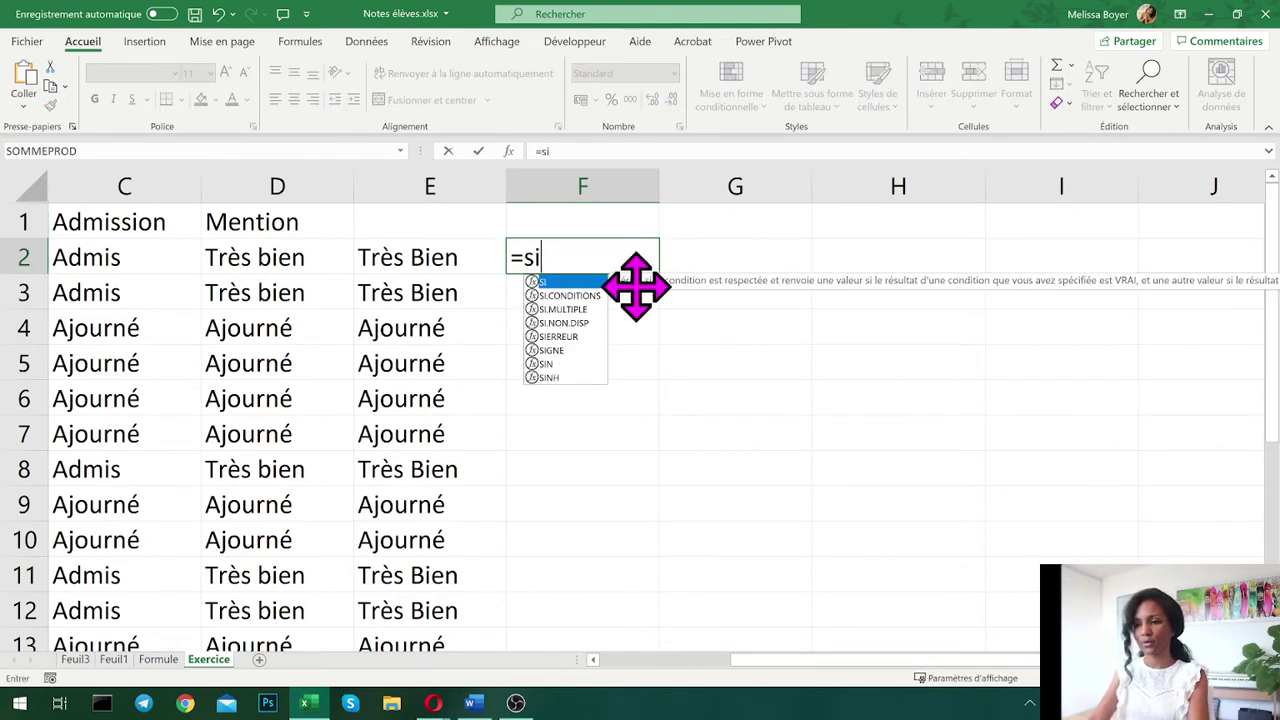
pyautogui.press('Down')
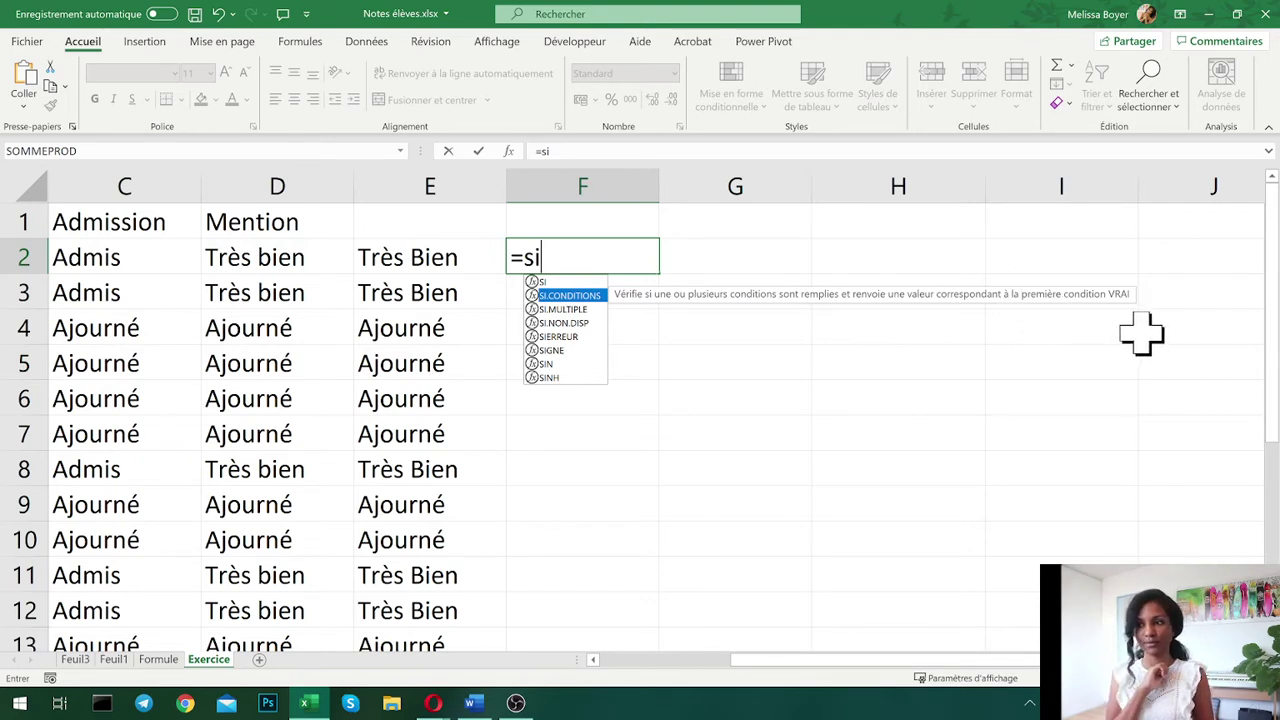
pyautogui.doubleClick(588, 295)
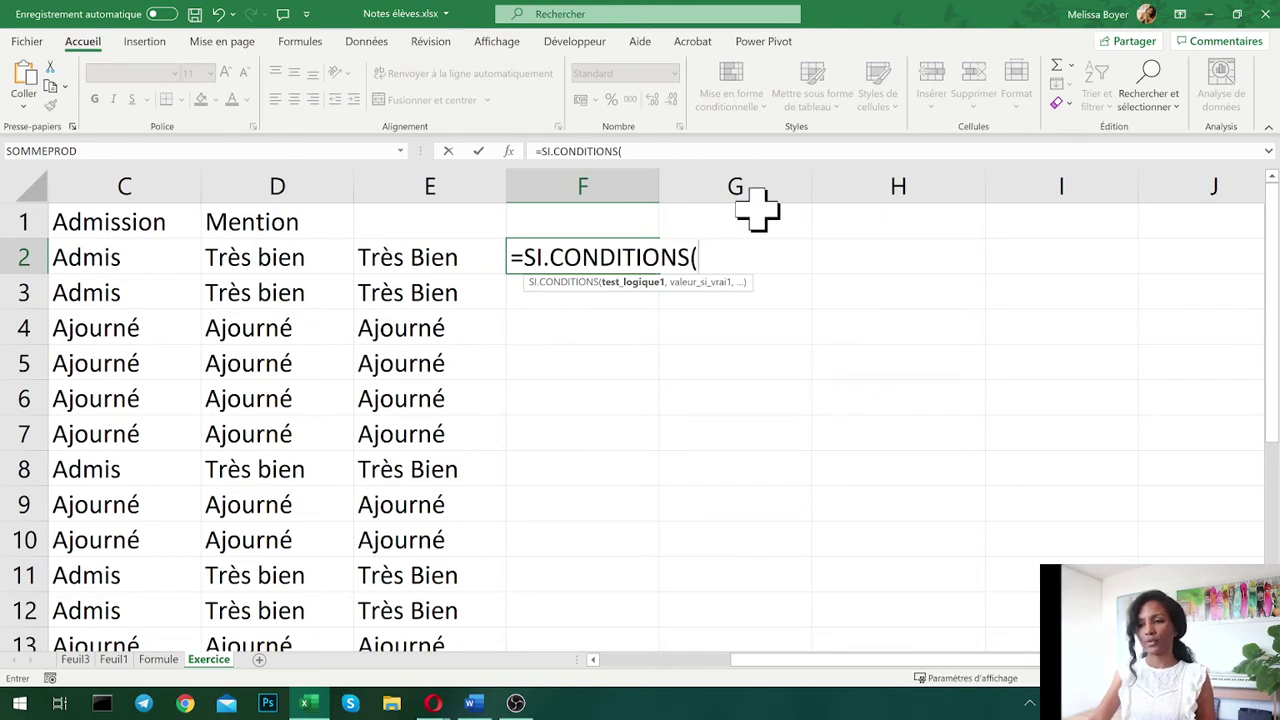
# - Enter B2<10 as the first test of F2's SI.CONDITIONS formula, returning "Ajourné"
pyautogui.write('B')
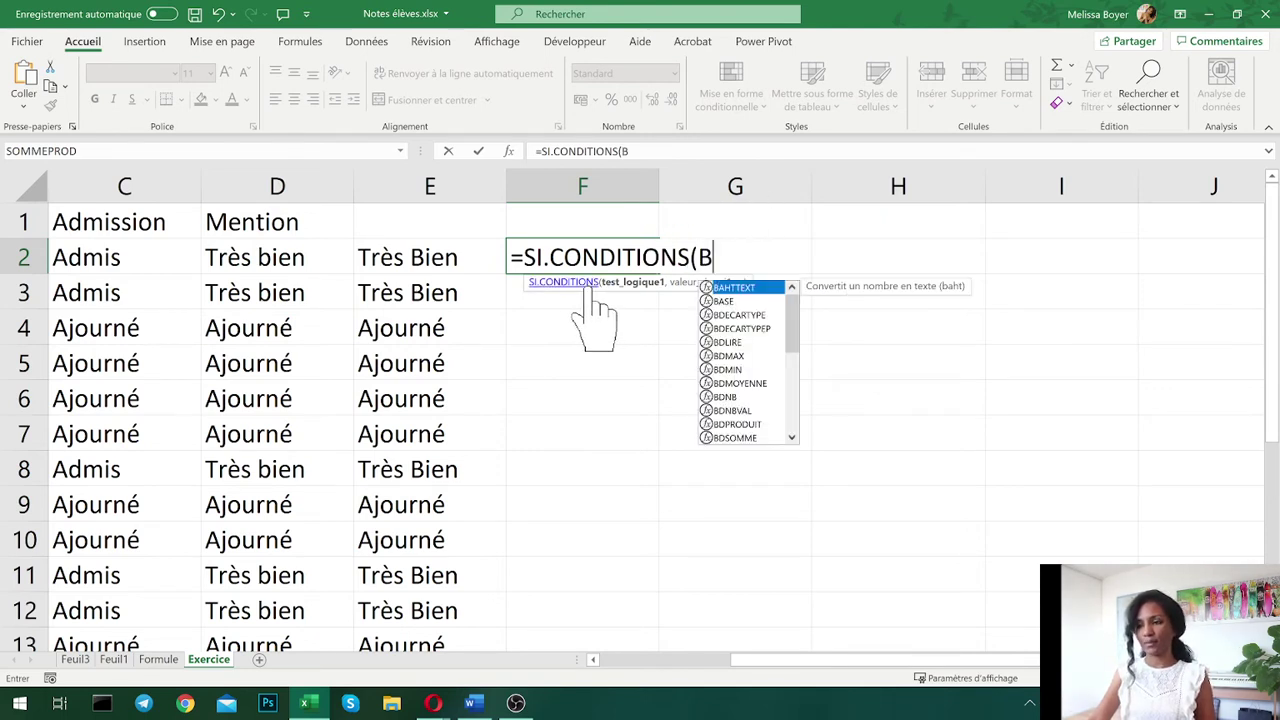
pyautogui.write('2')
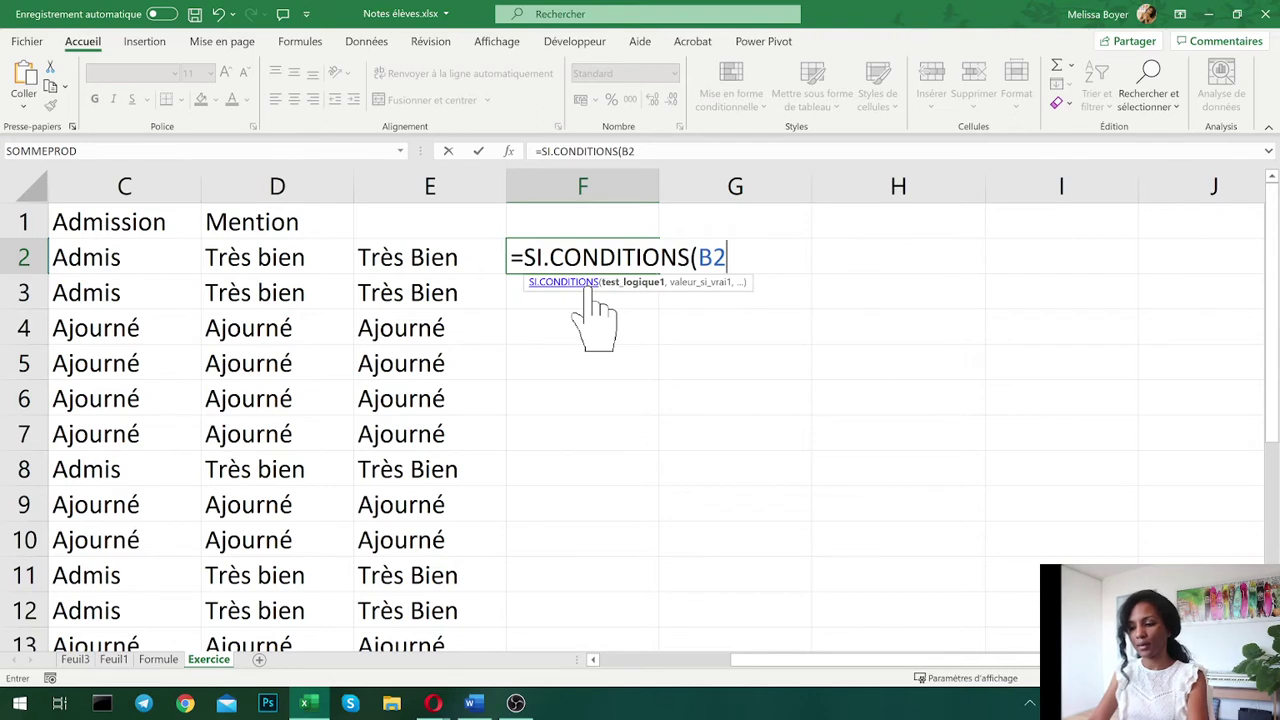
pyautogui.write('<')
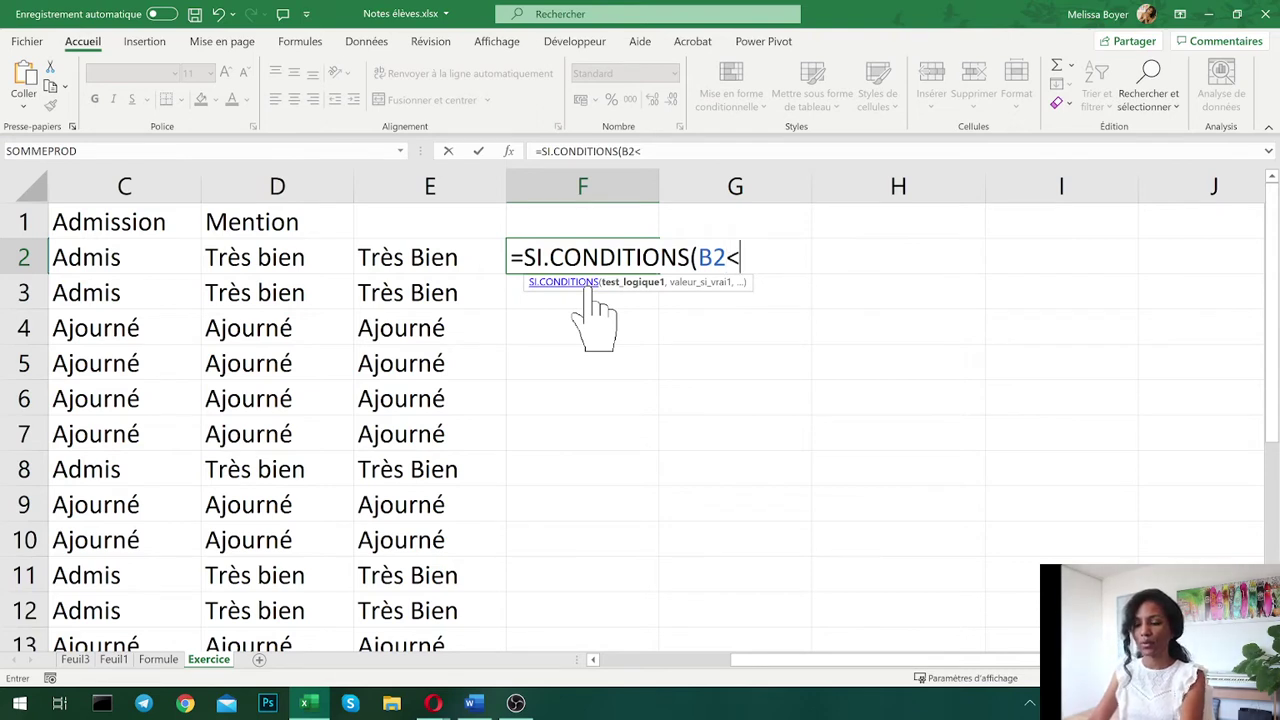
pyautogui.write('10')
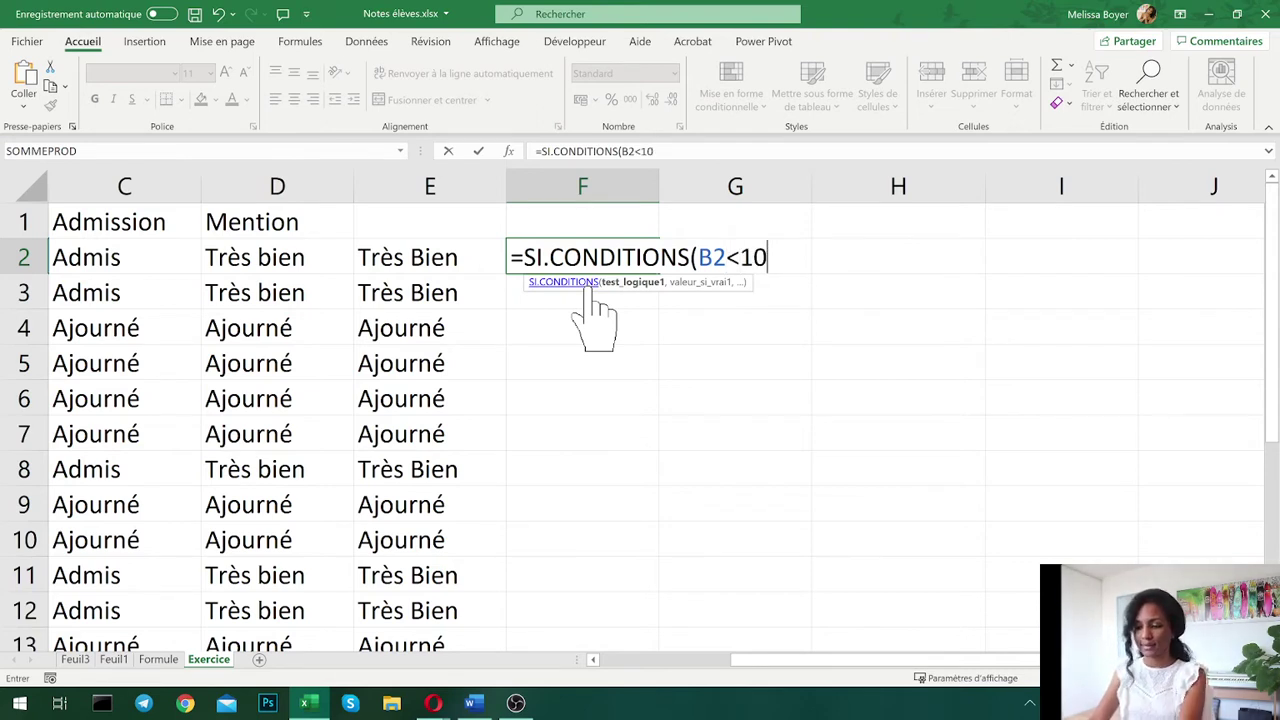
pyautogui.write(',')
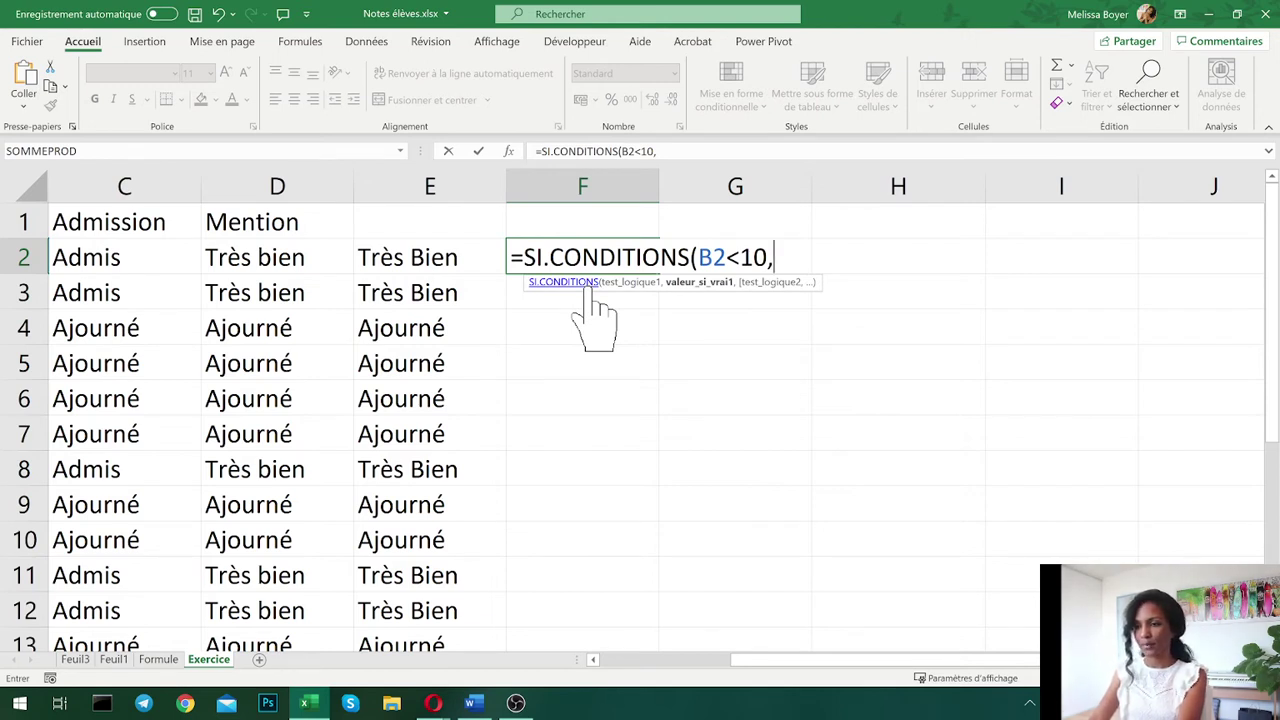
pyautogui.write('"Aj')
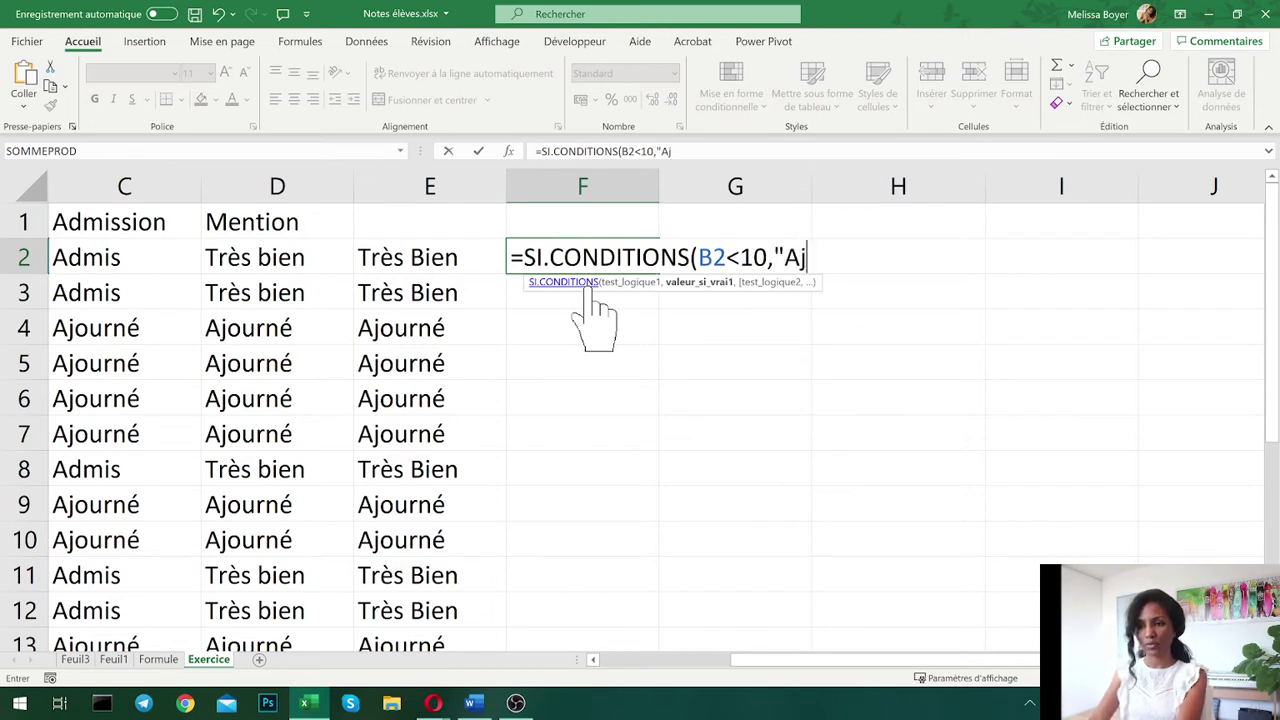
pyautogui.write('ourné",')
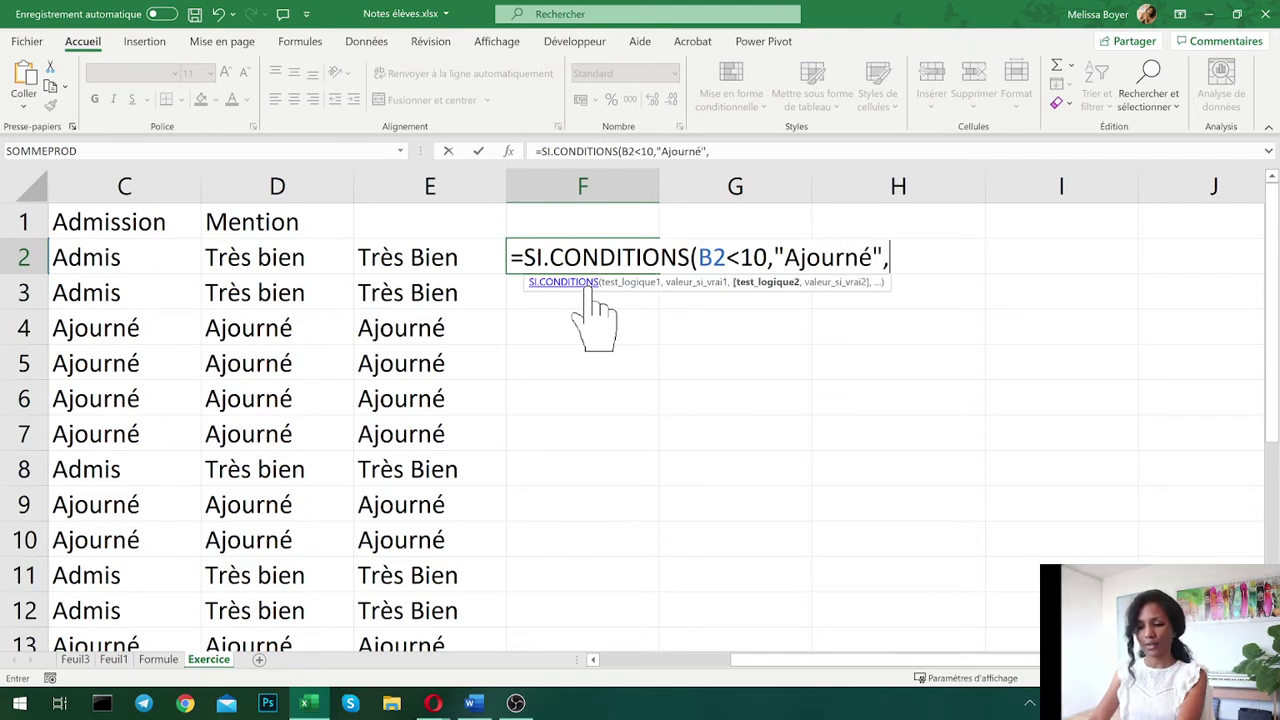
# - Add B2<12 as the second test of F2's formula, returning "Passable"
pyautogui.write('B2')
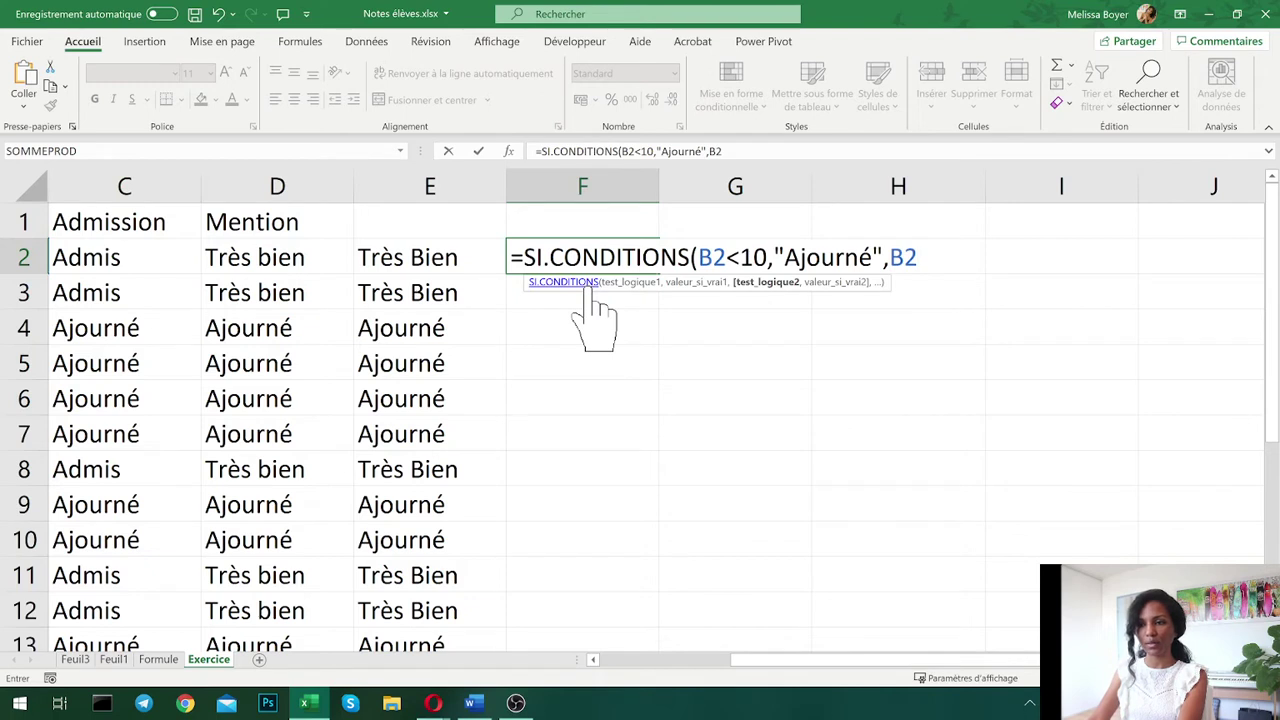
pyautogui.write('<')
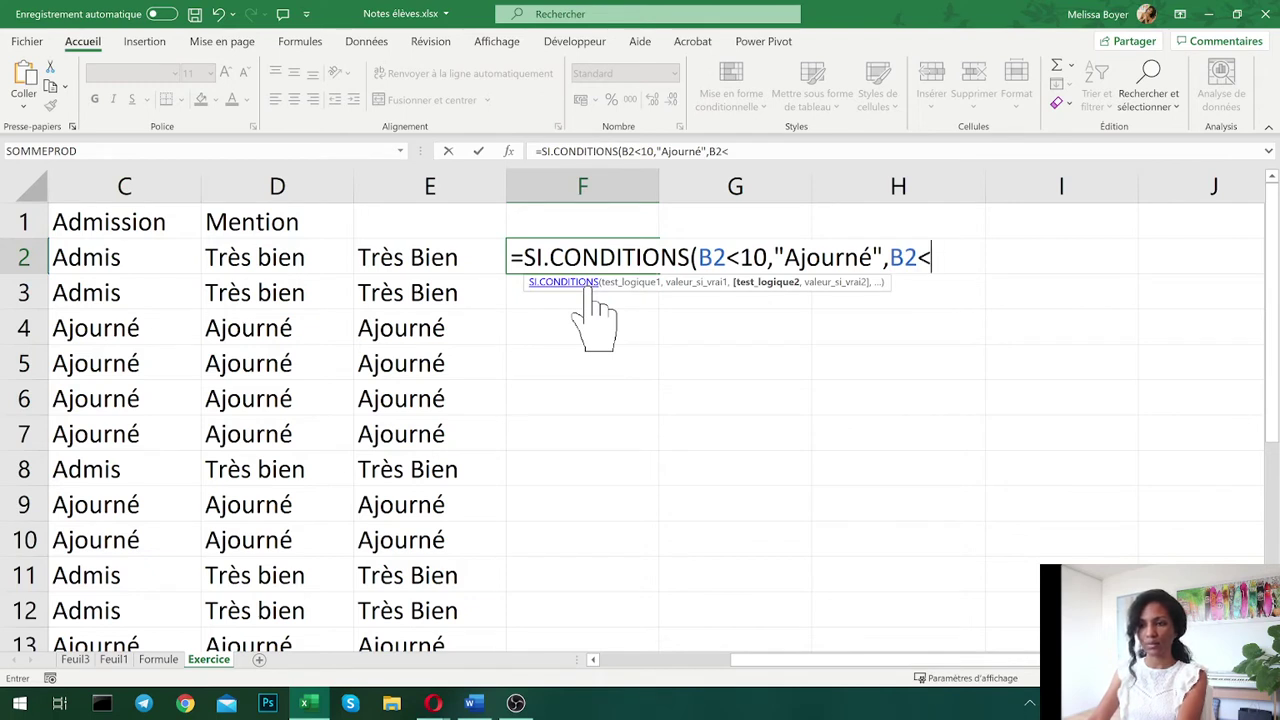
pyautogui.write('12')
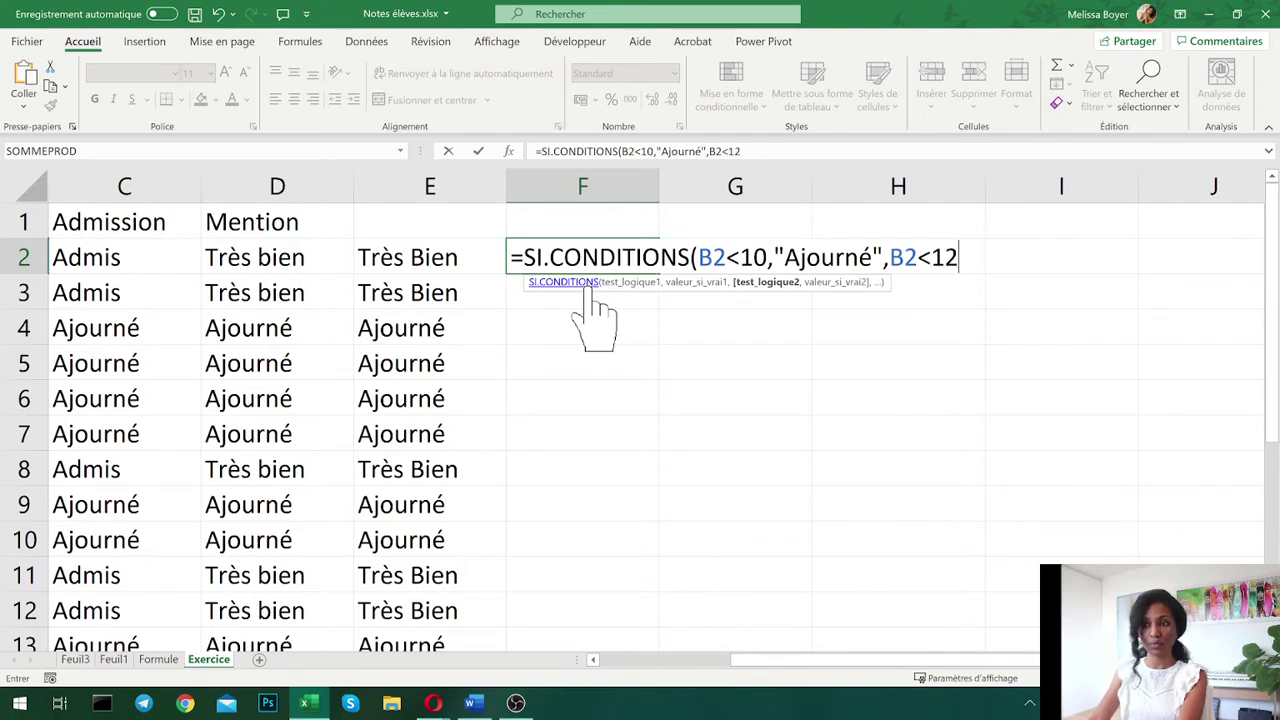
pyautogui.write(',"')
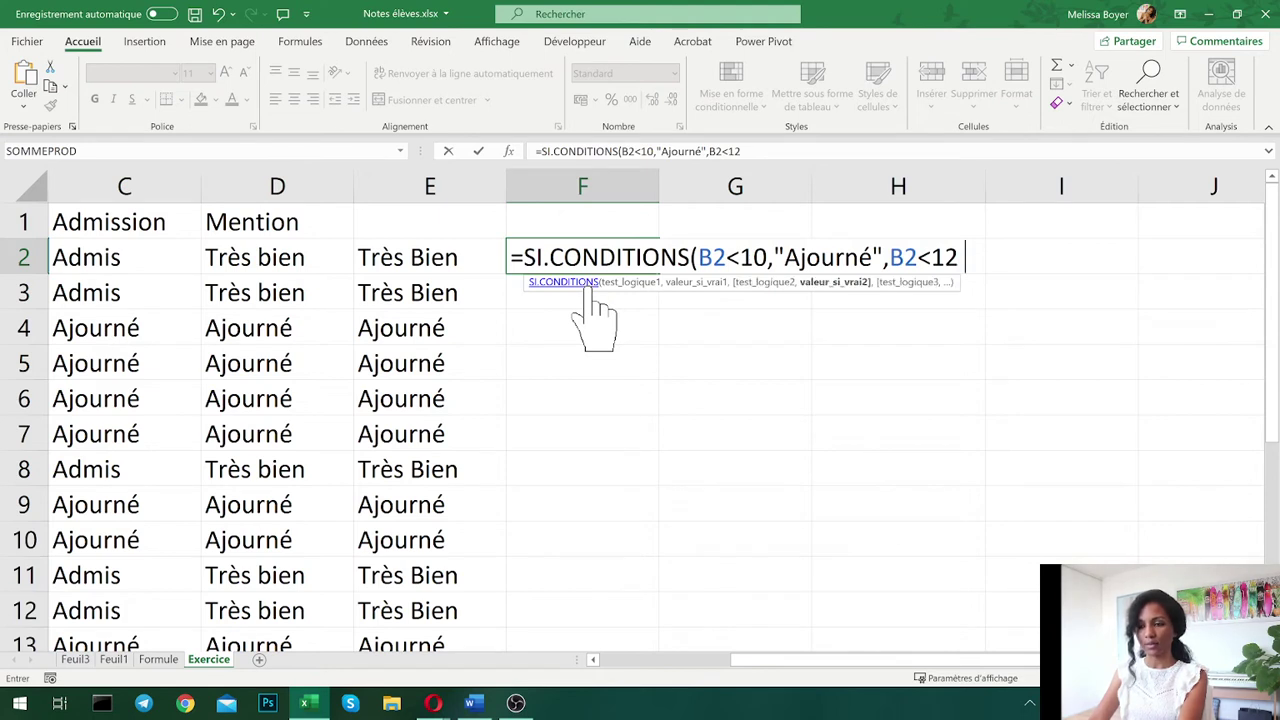
pyautogui.write('Passage')
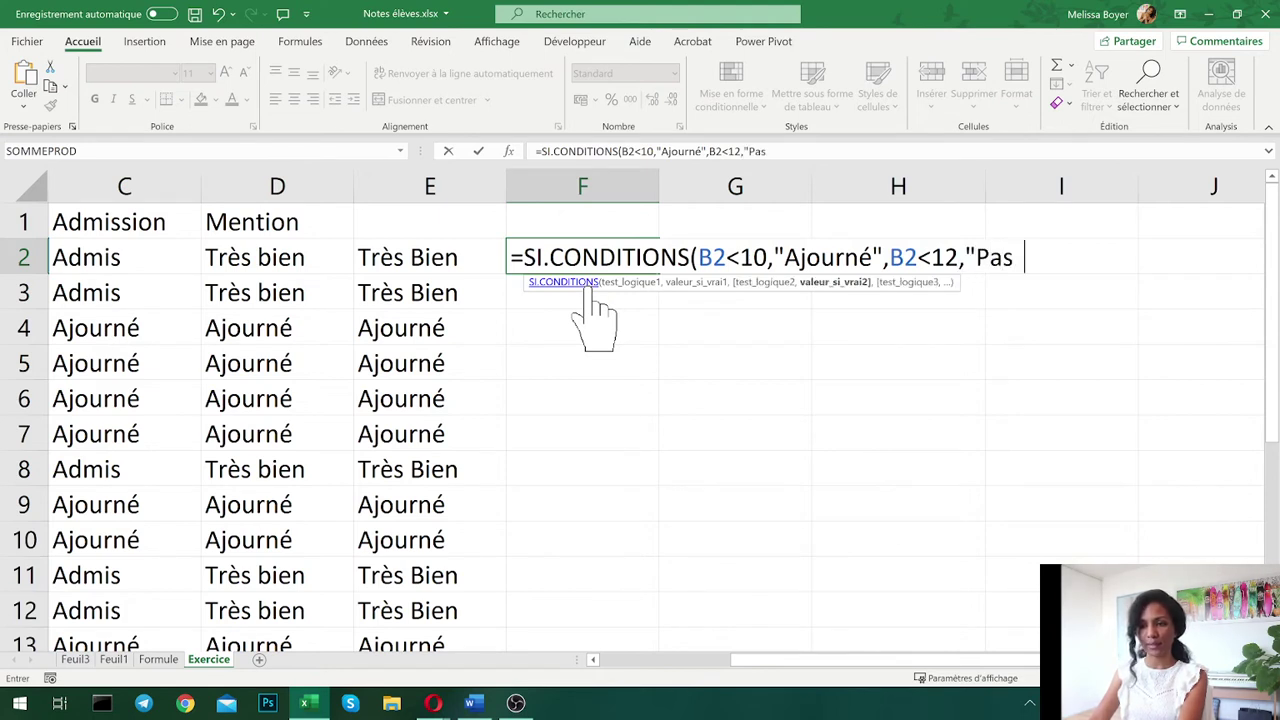
pyautogui.press('BackSpace')
pyautogui.press('BackSpace')
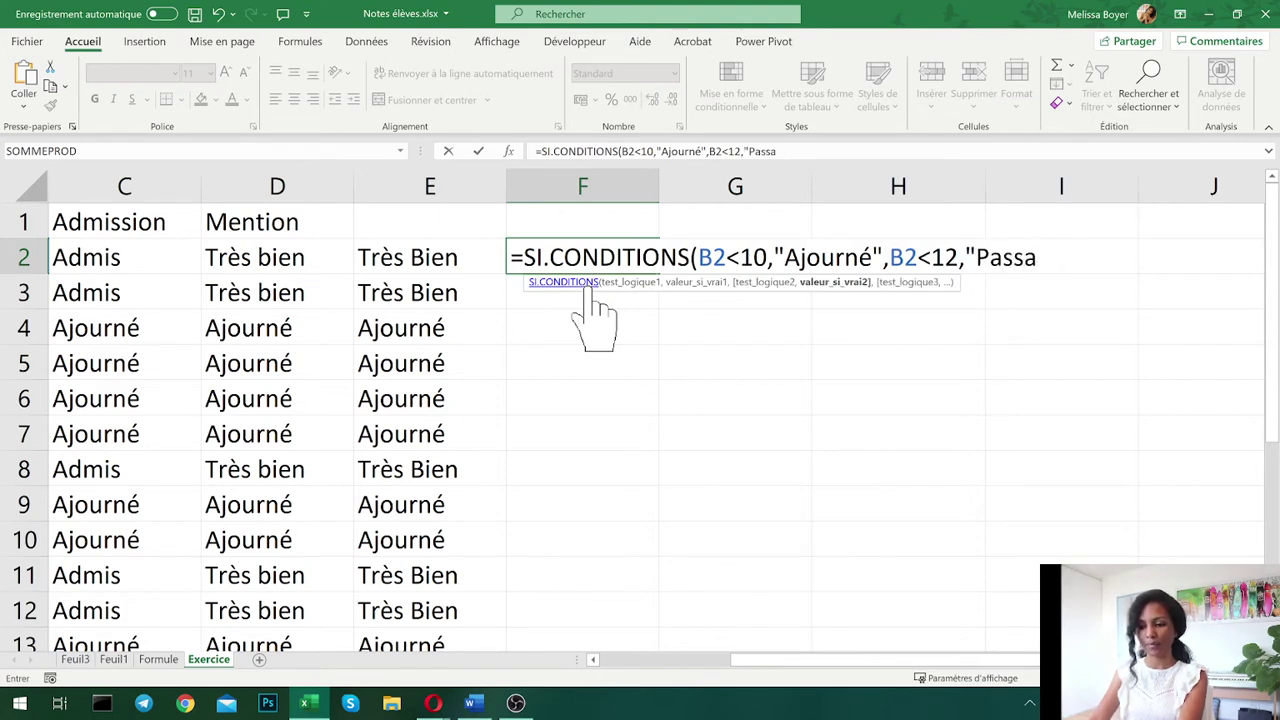
pyautogui.write('ble",B')
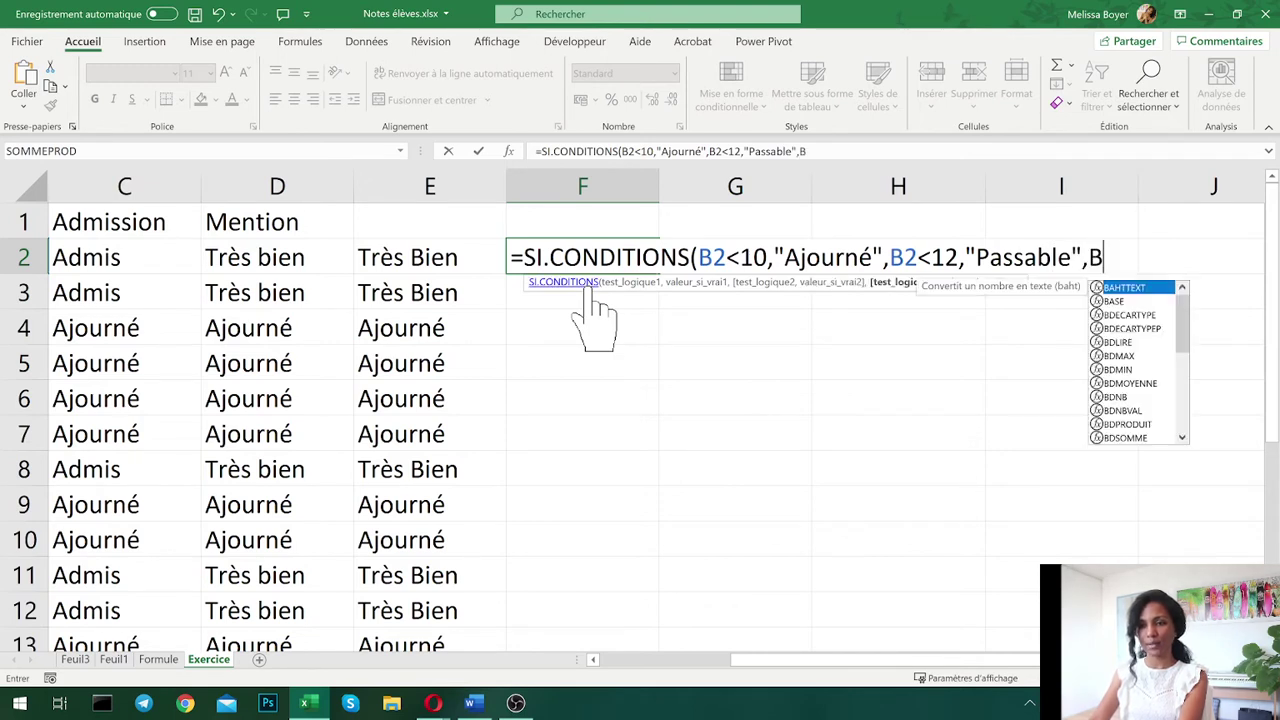
# - Add B2<14 as the third test of F2's formula, returning "Assez Bien"
pyautogui.press('Escape')
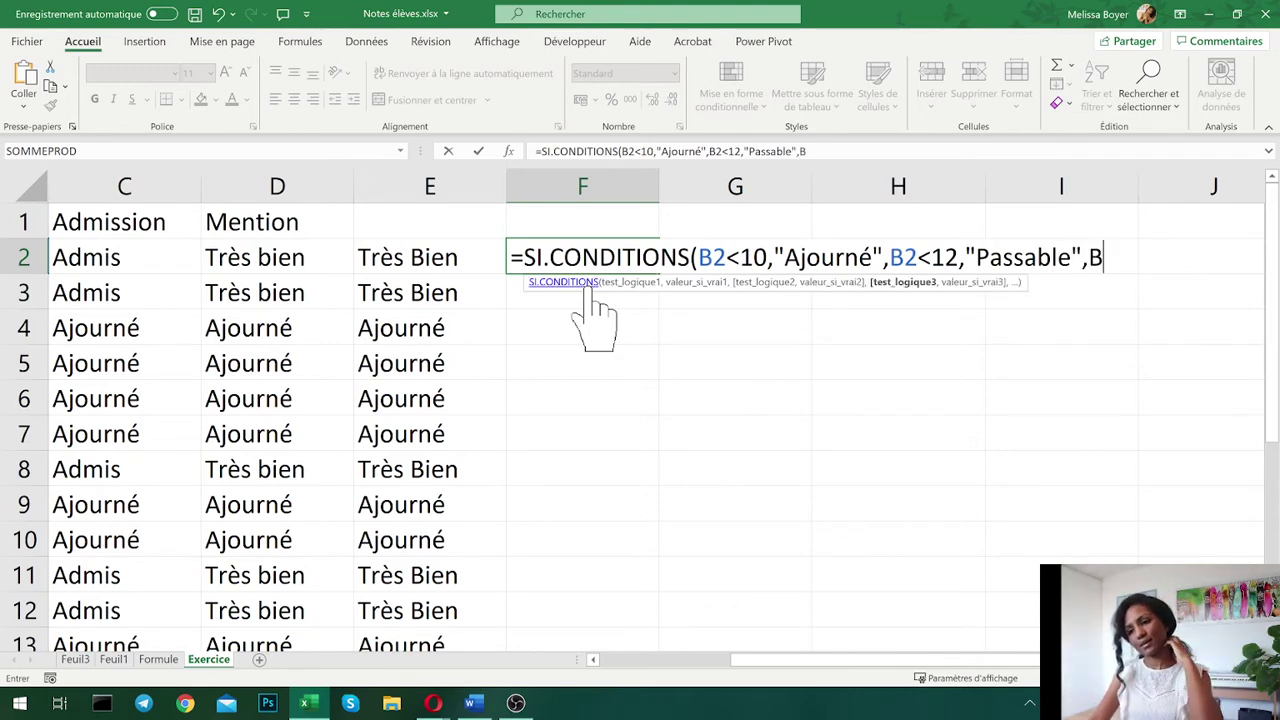
pyautogui.write('3')
pyautogui.press('BackSpace')
pyautogui.write('2')
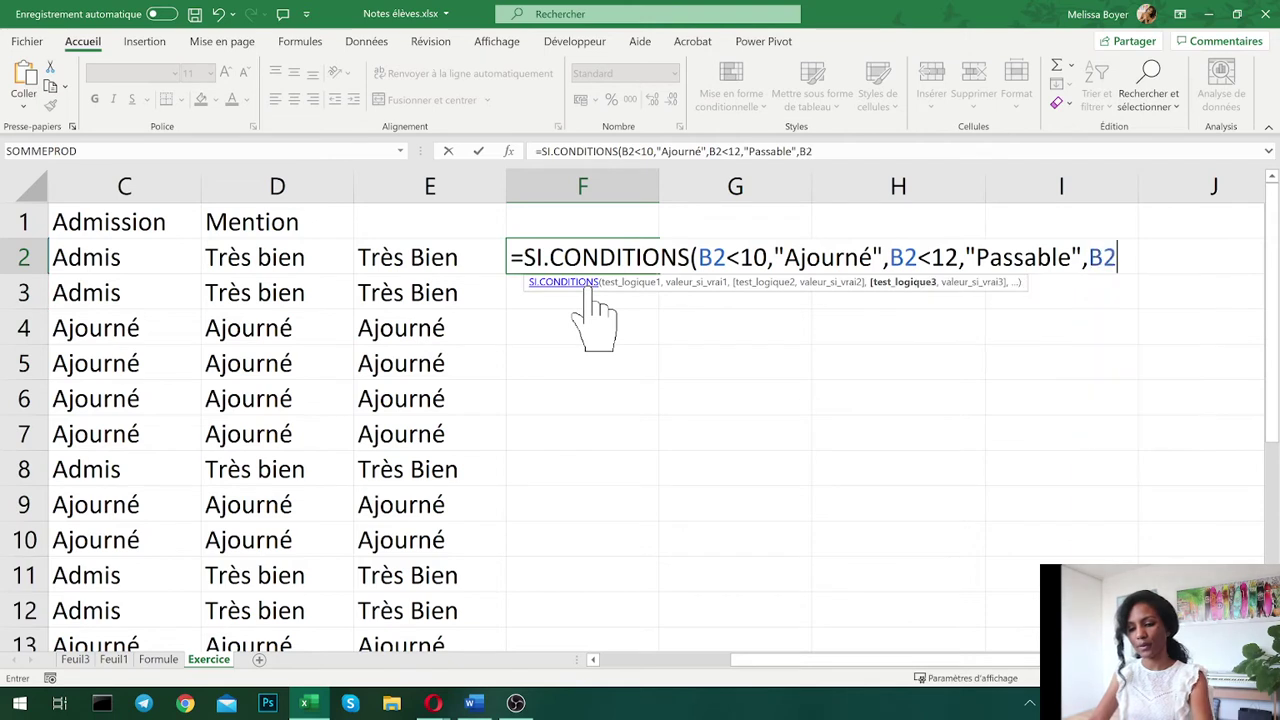
pyautogui.write('<')
pyautogui.press('BackSpace')
pyautogui.write('<1')
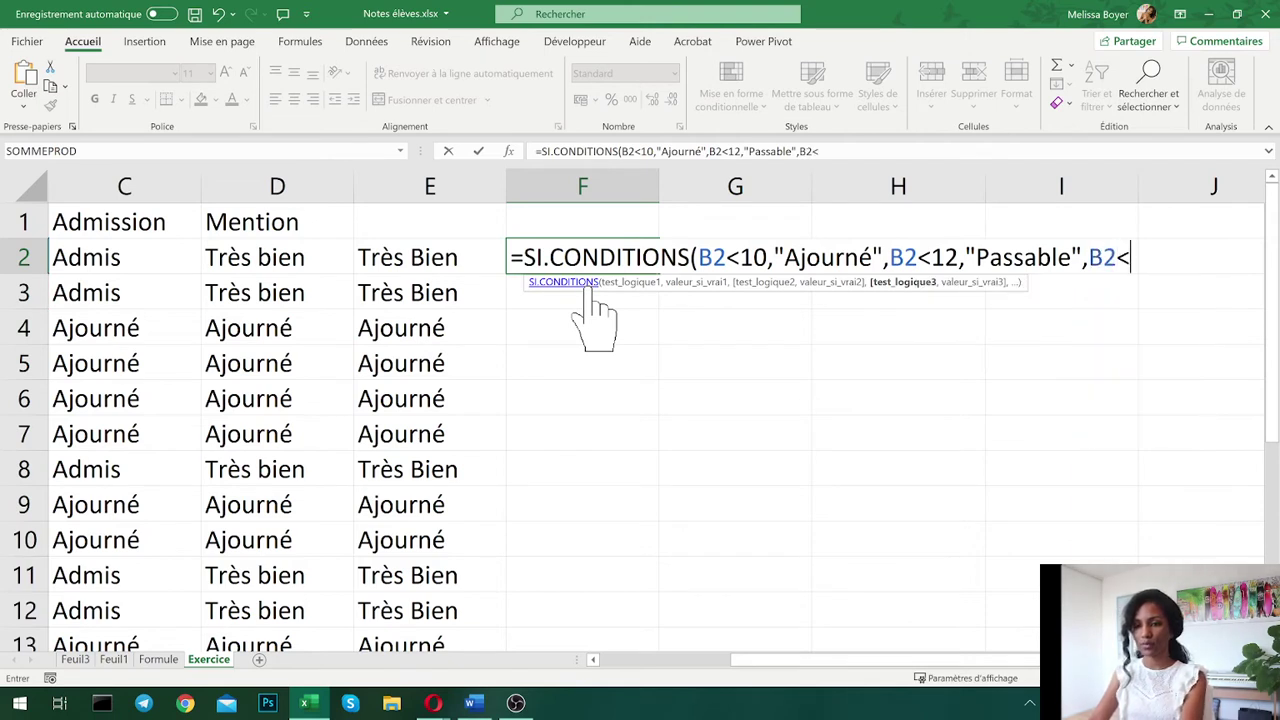
pyautogui.write('4,"')
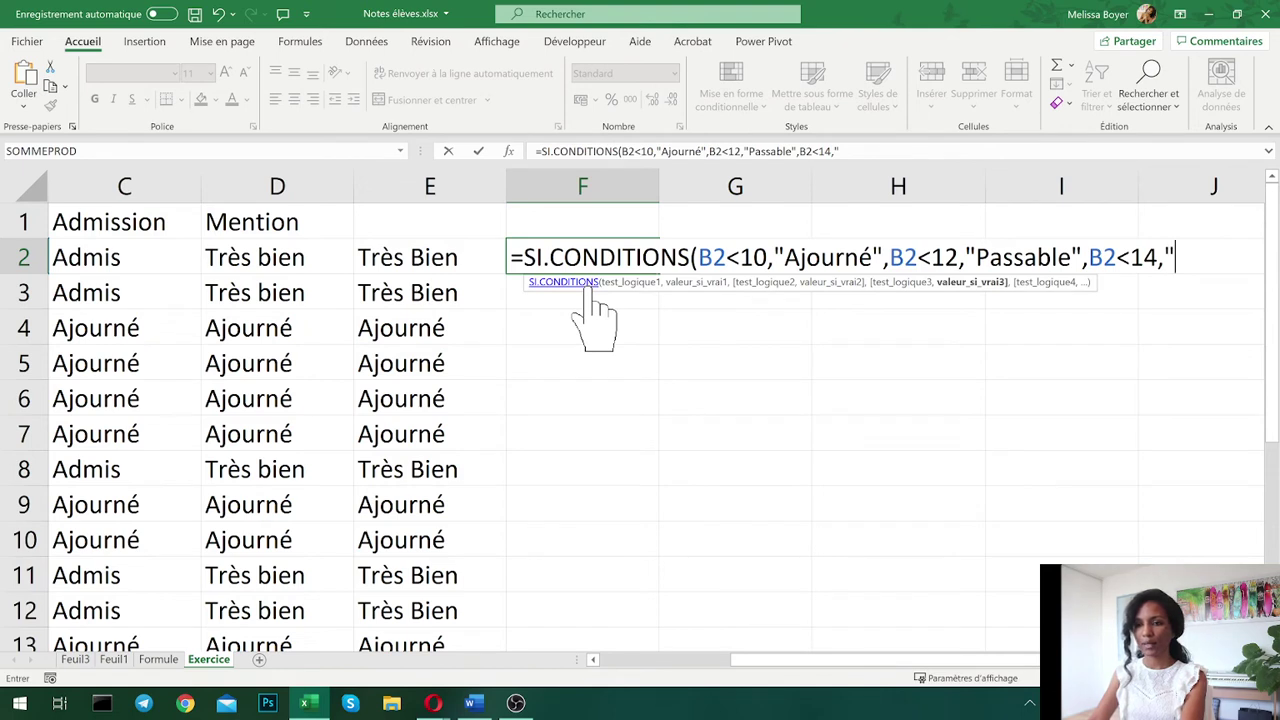
pyautogui.write('Assezbien')
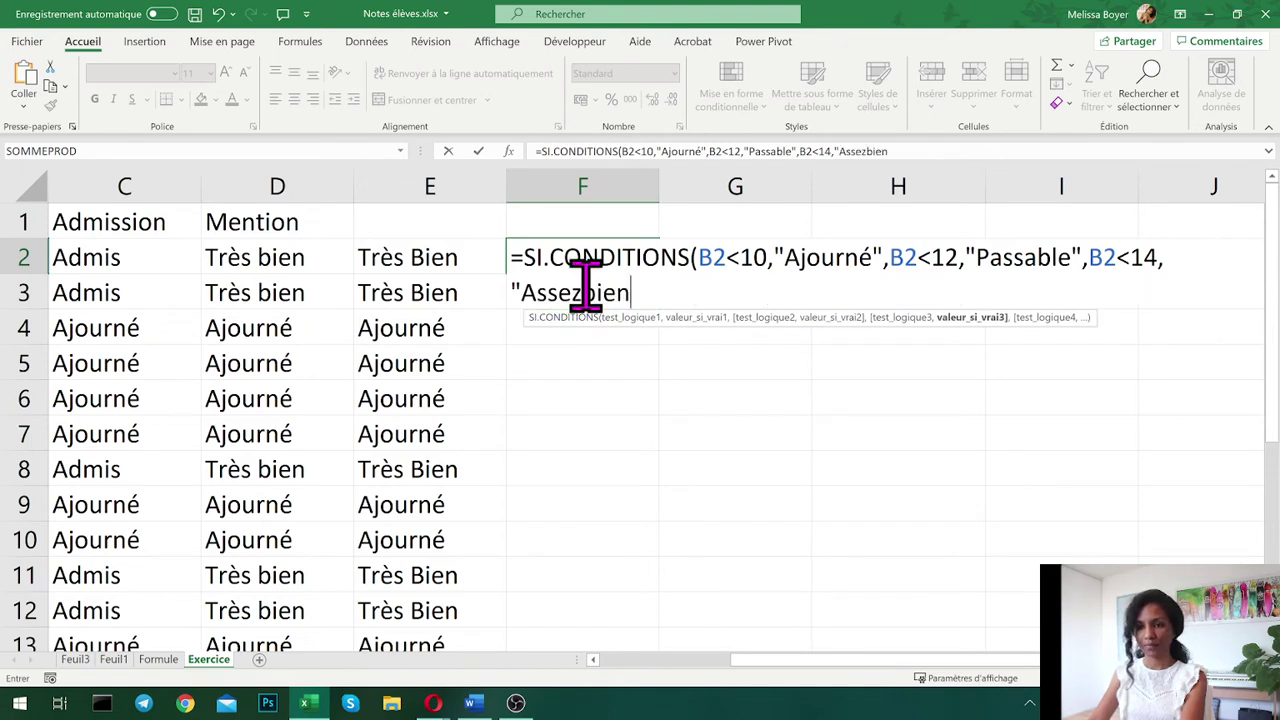
pyautogui.press('BackSpace')
pyautogui.press('BackSpace')
pyautogui.press('BackSpace')
pyautogui.press('BackSpace')
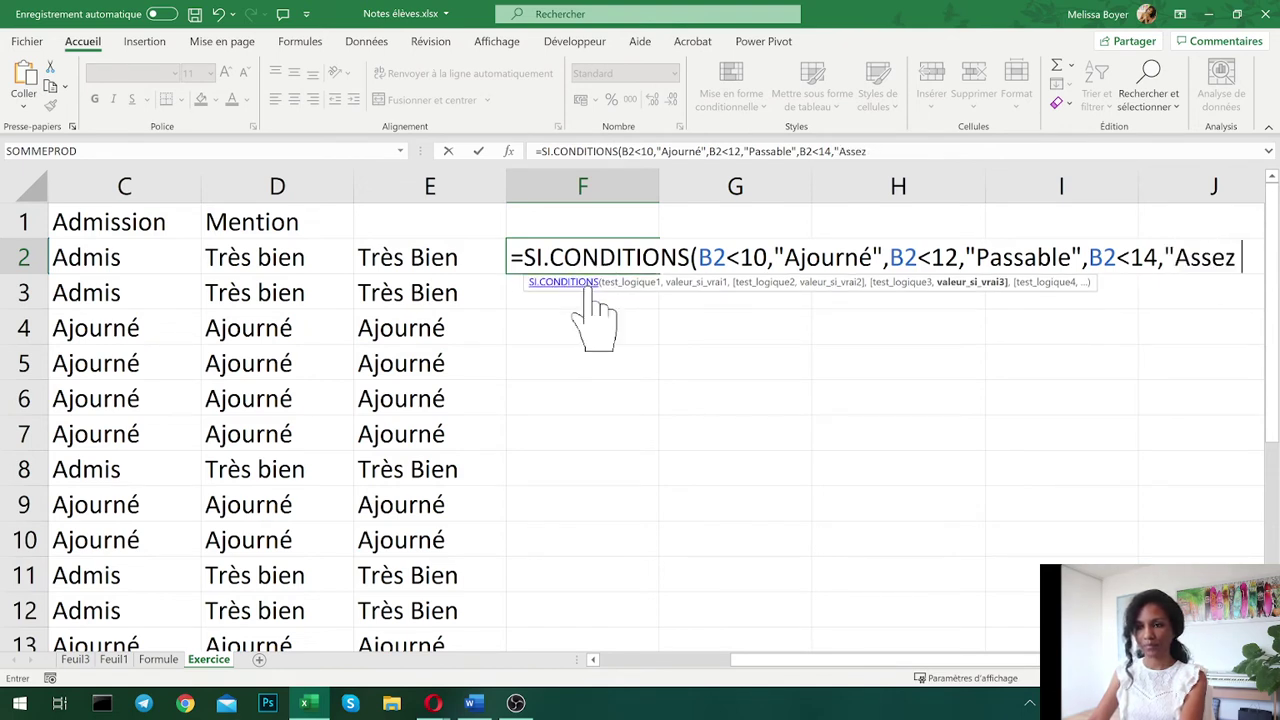
pyautogui.write('Bien",')
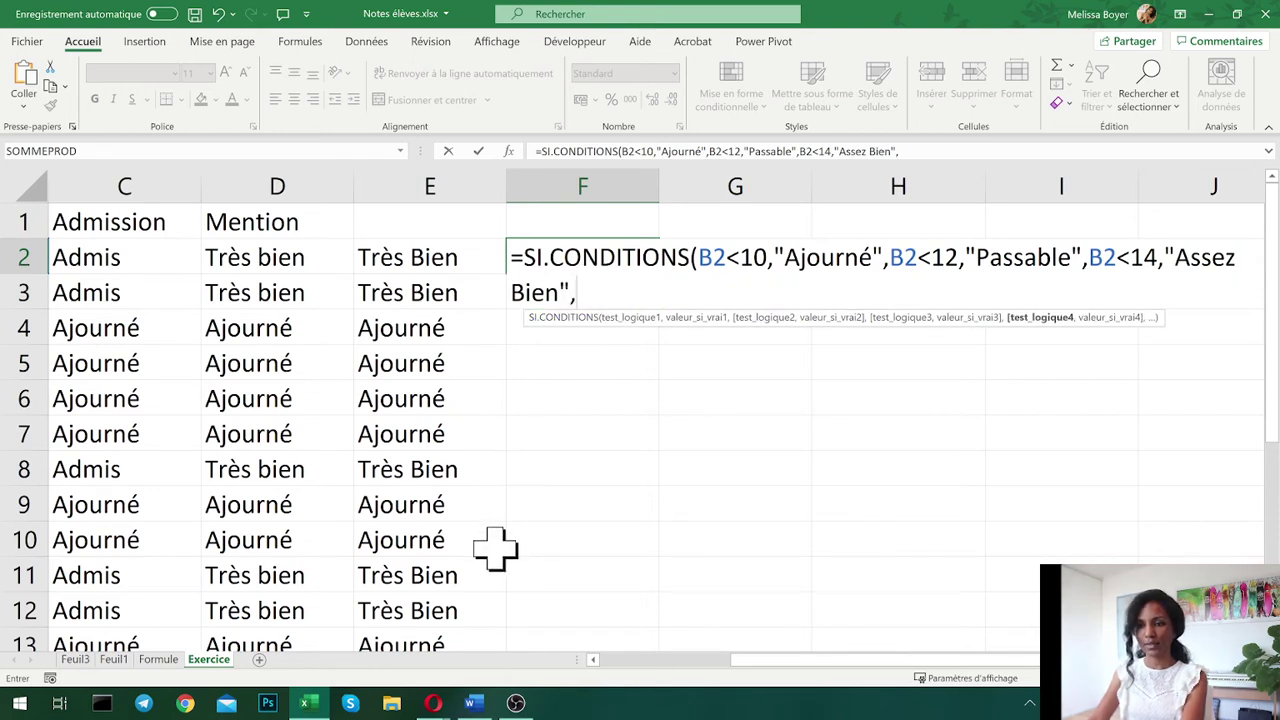
# - Add B2<16 as the fourth test of F2's formula, returning "Bien"
pyautogui.write('B2')
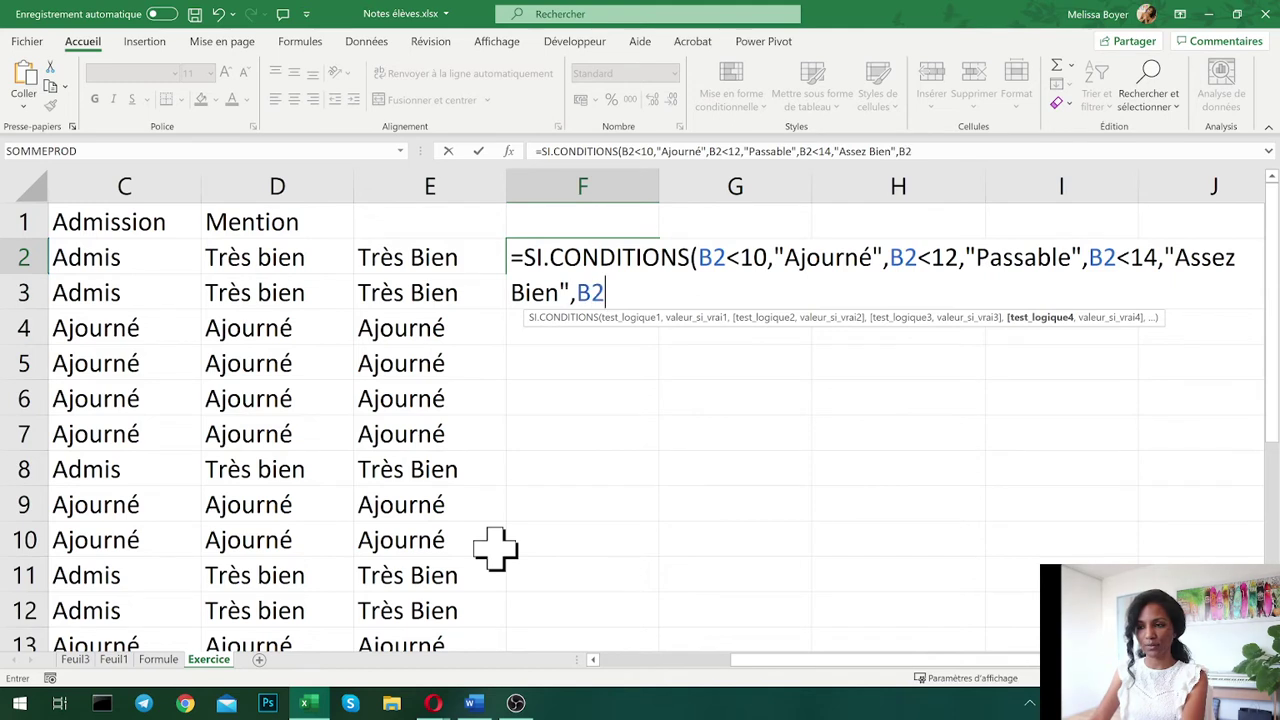
pyautogui.write('<')
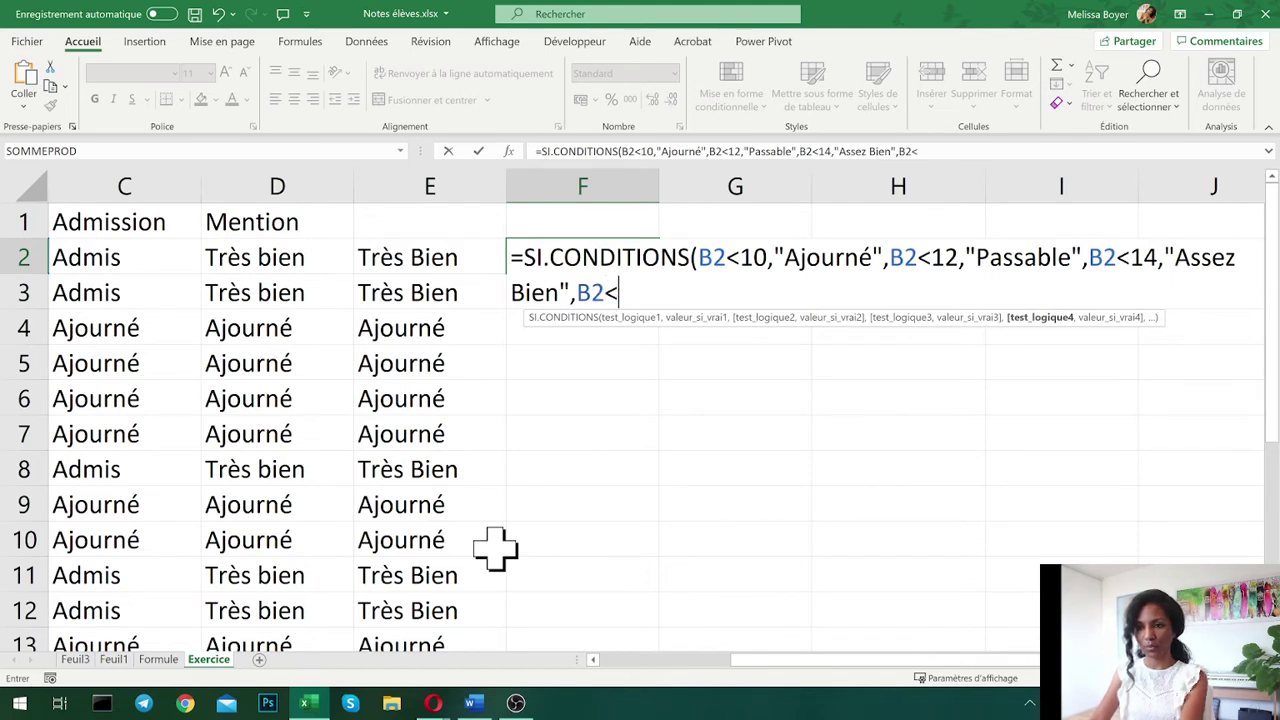
pyautogui.write('16')
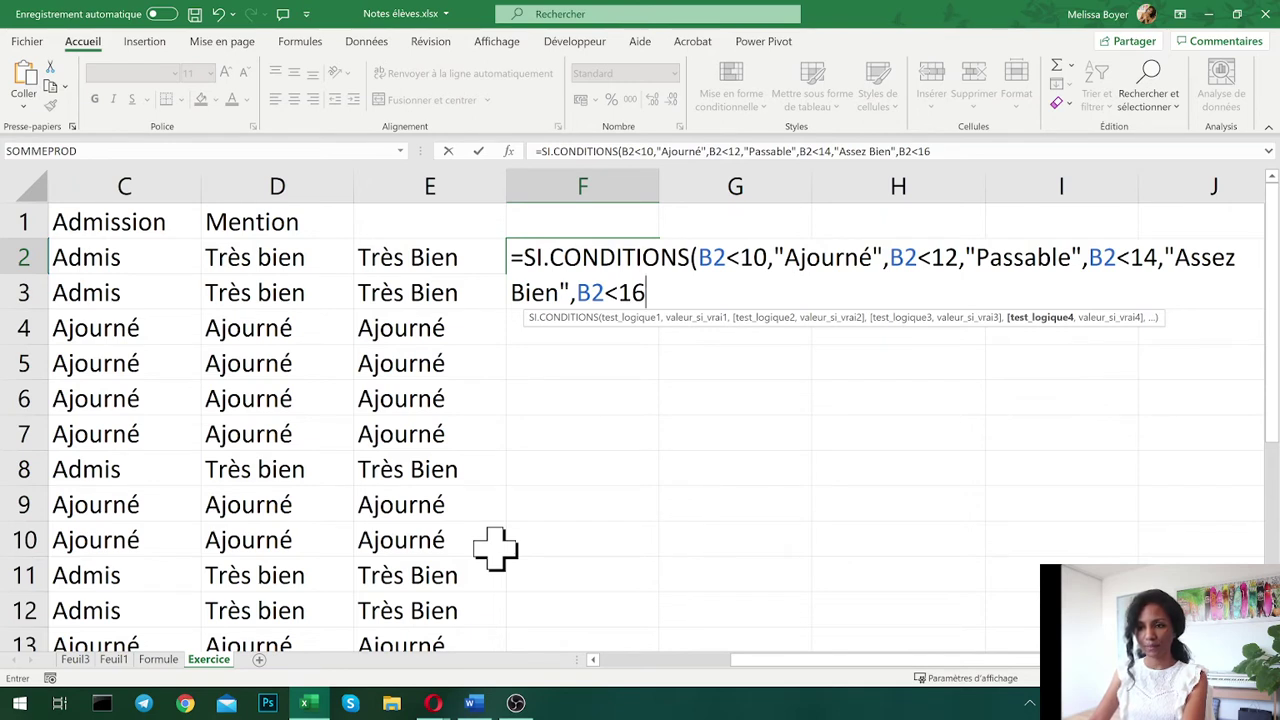
pyautogui.write(',')
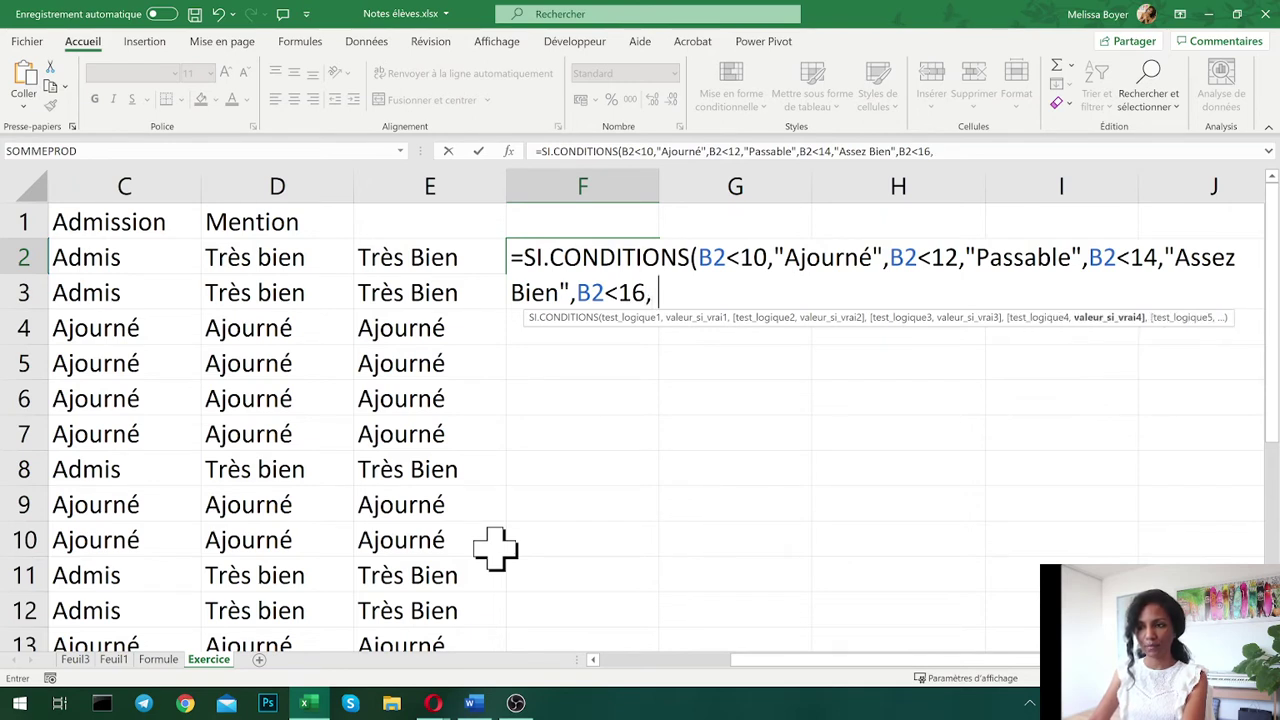
pyautogui.press('BackSpace')
pyautogui.write('(')
pyautogui.press('BackSpace')
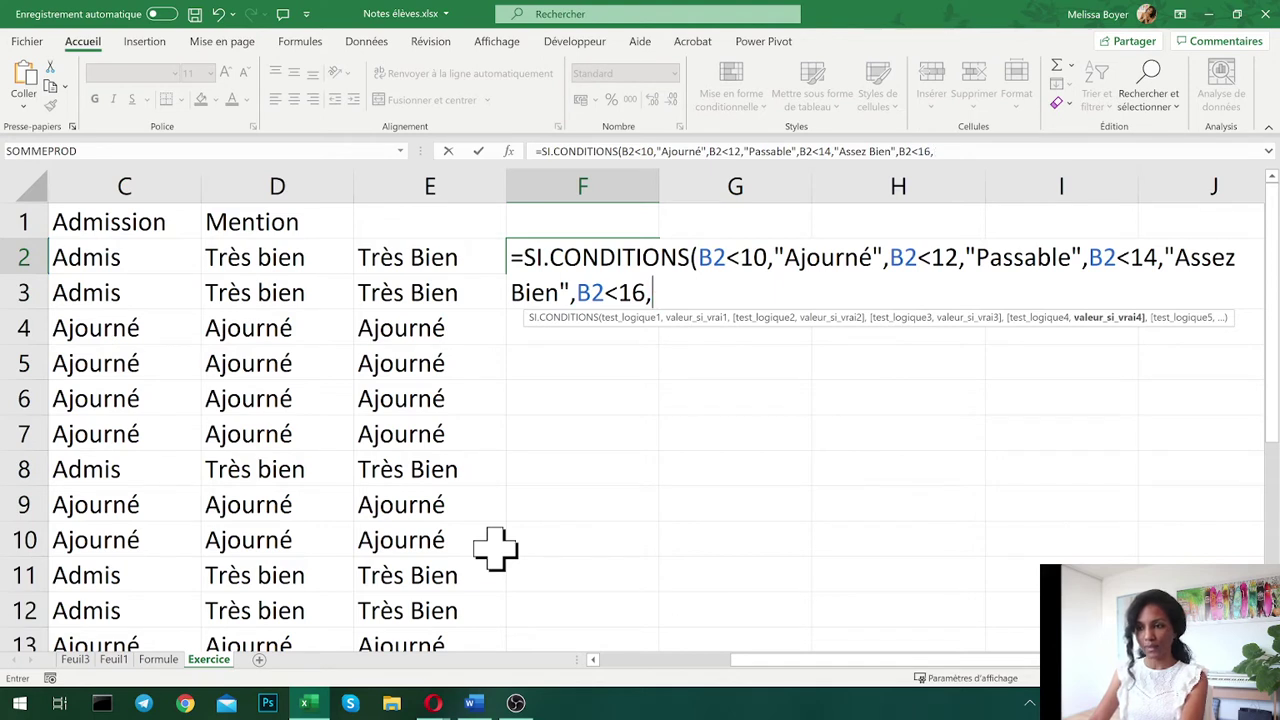
pyautogui.write('"Assez Bien')
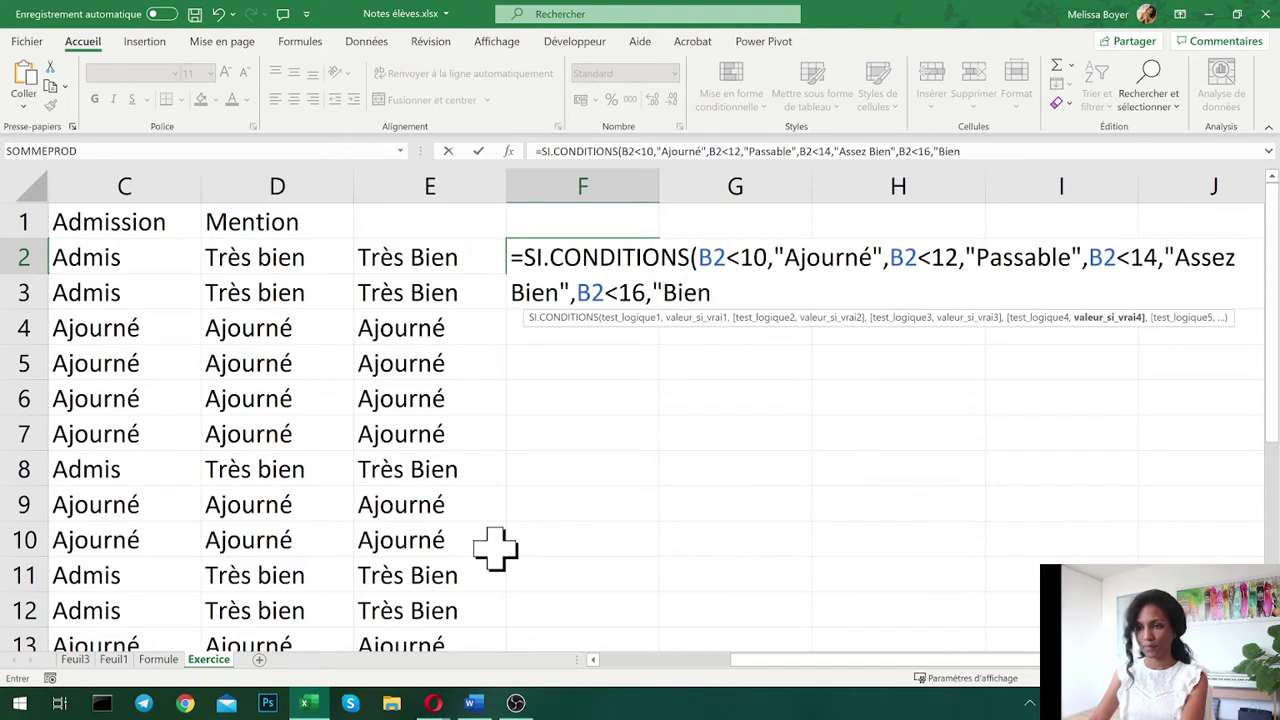
pyautogui.write('"')
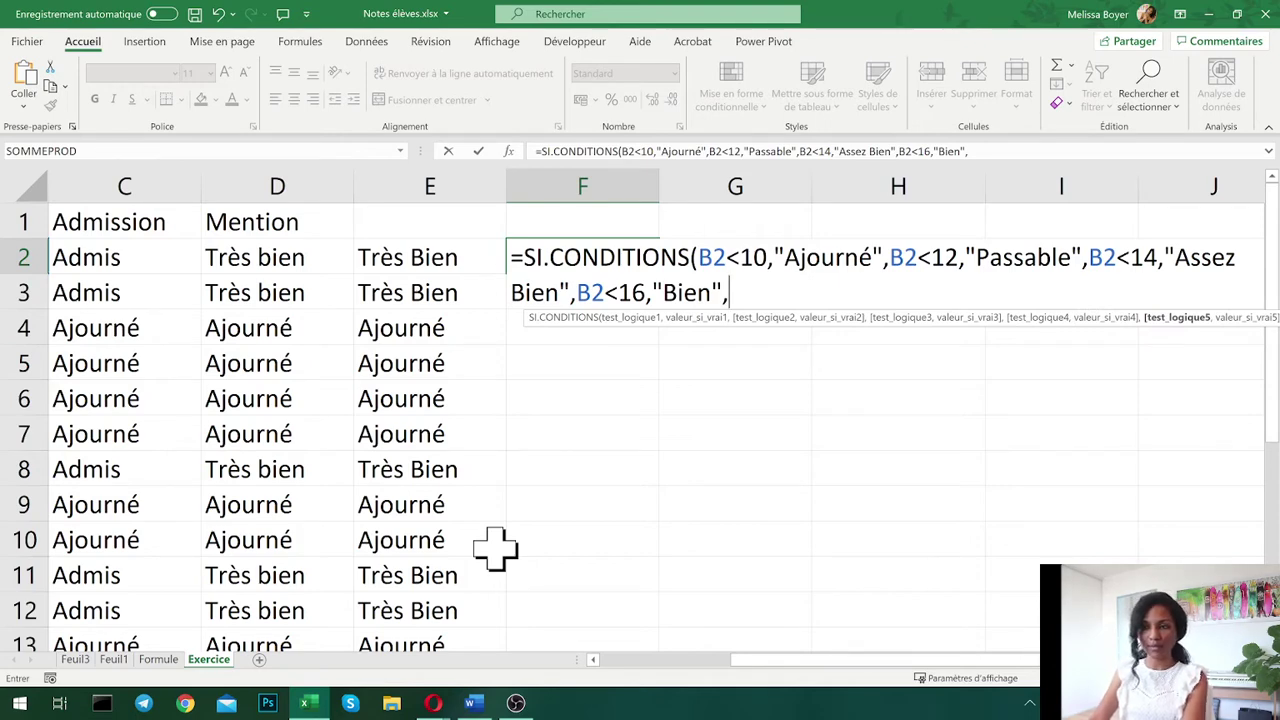
# - Add B2>=16 as the fifth test of F2's SI.CONDITIONS formula
pyautogui.write(',B2<16')
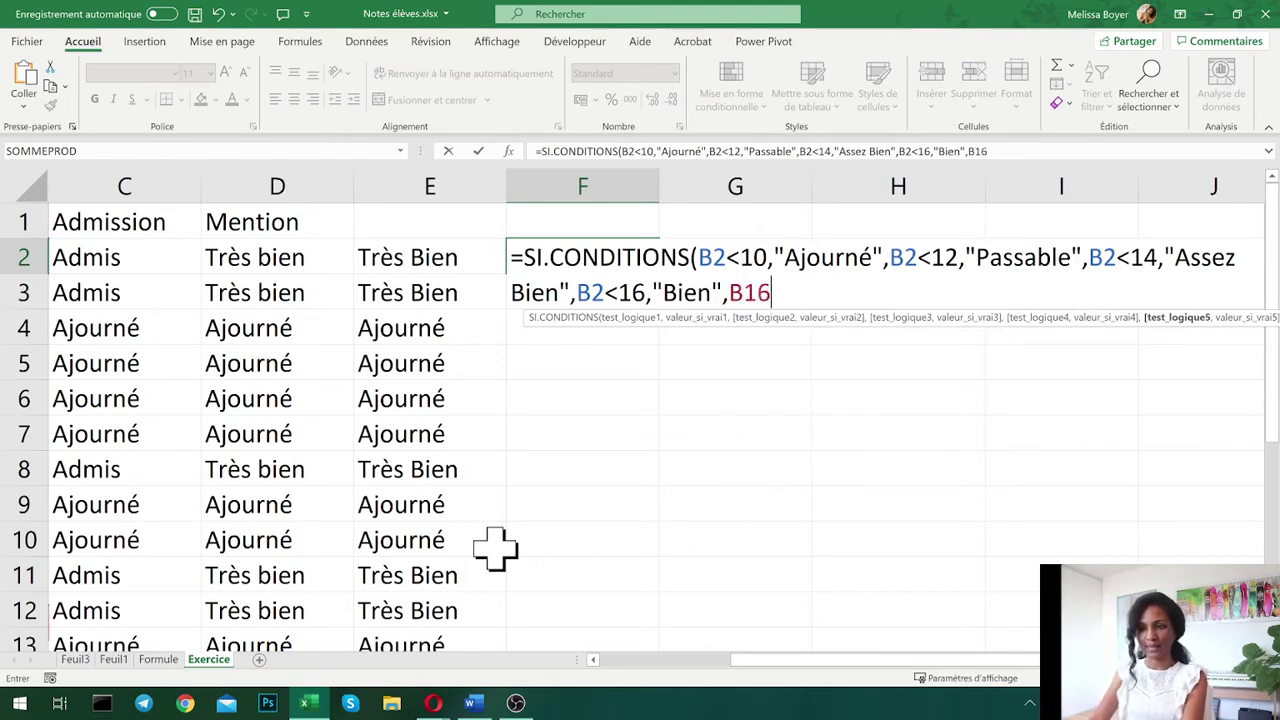
pyautogui.press('BackSpace')
pyautogui.press('BackSpace')
pyautogui.write('2>')
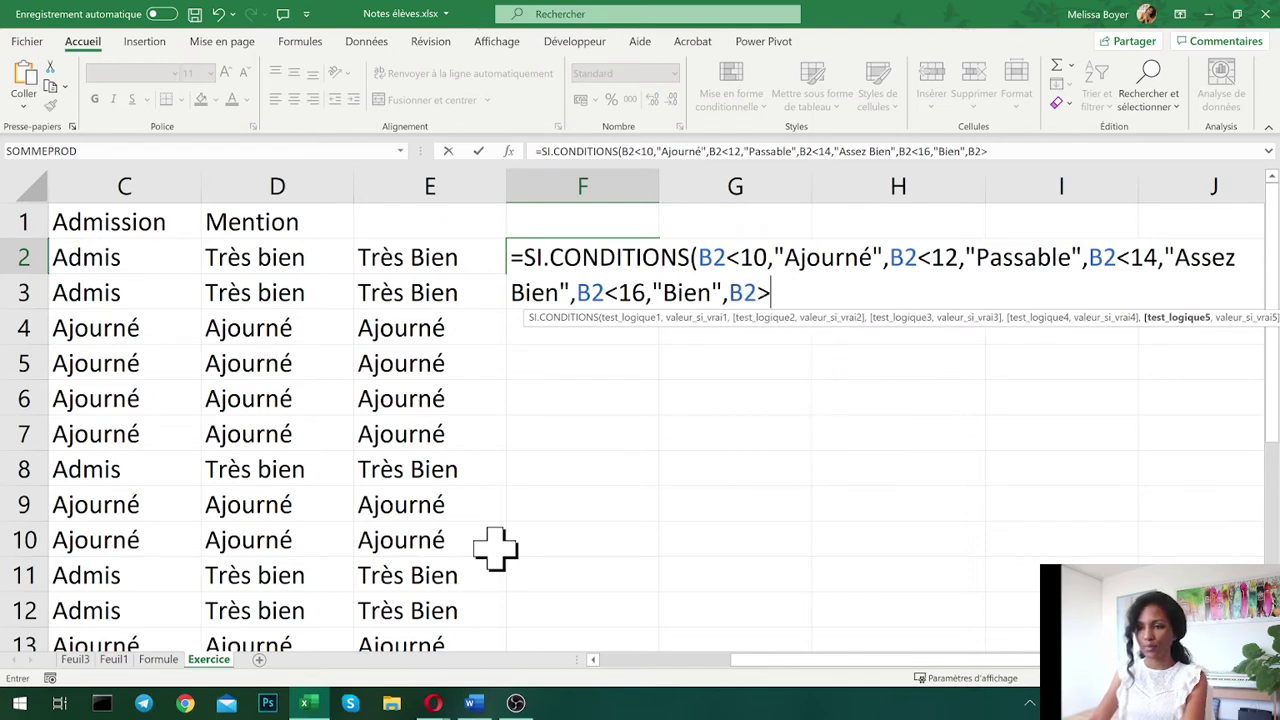
pyautogui.press('Left')
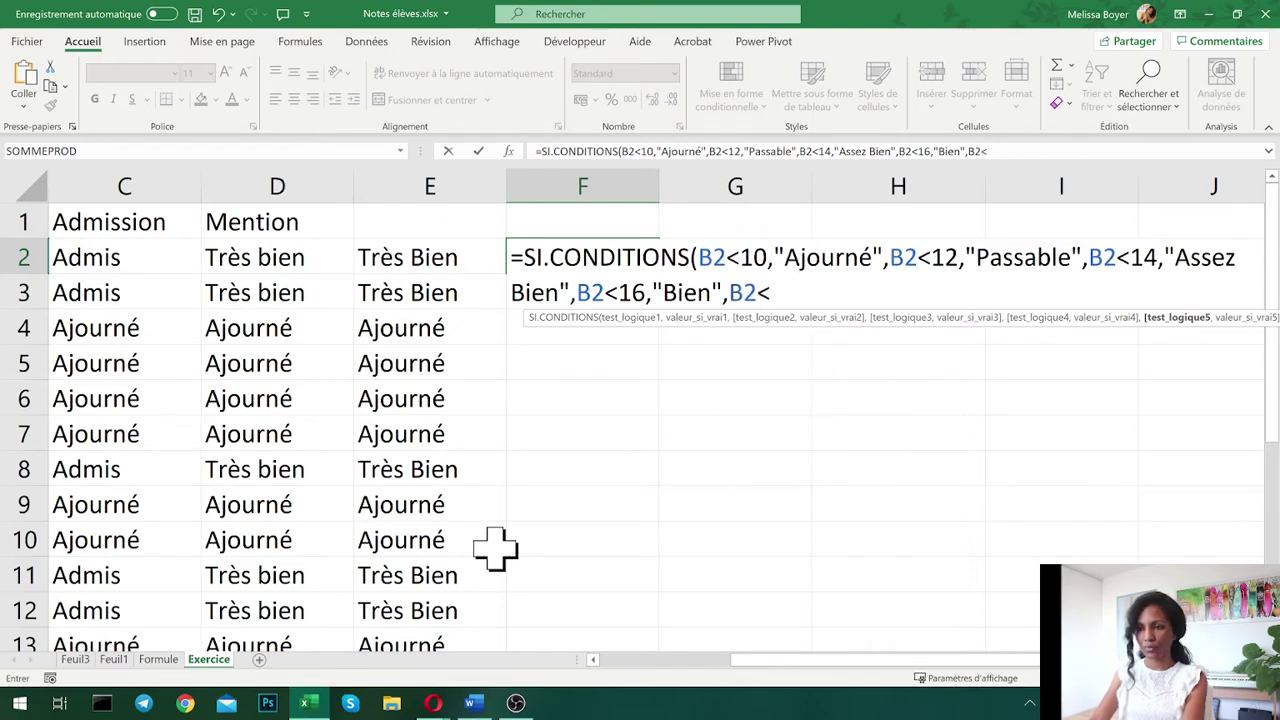
pyautogui.press('BackSpace')
pyautogui.write('>=')
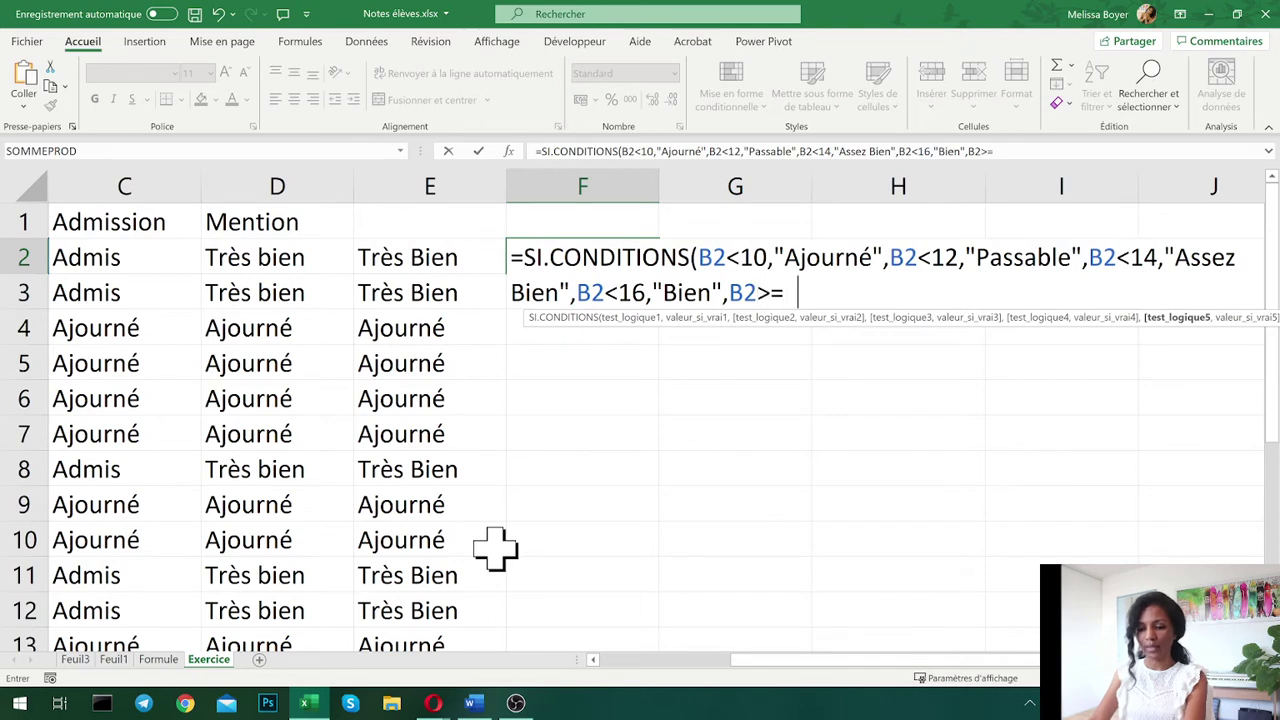
pyautogui.press('BackSpace')
pyautogui.write('16')
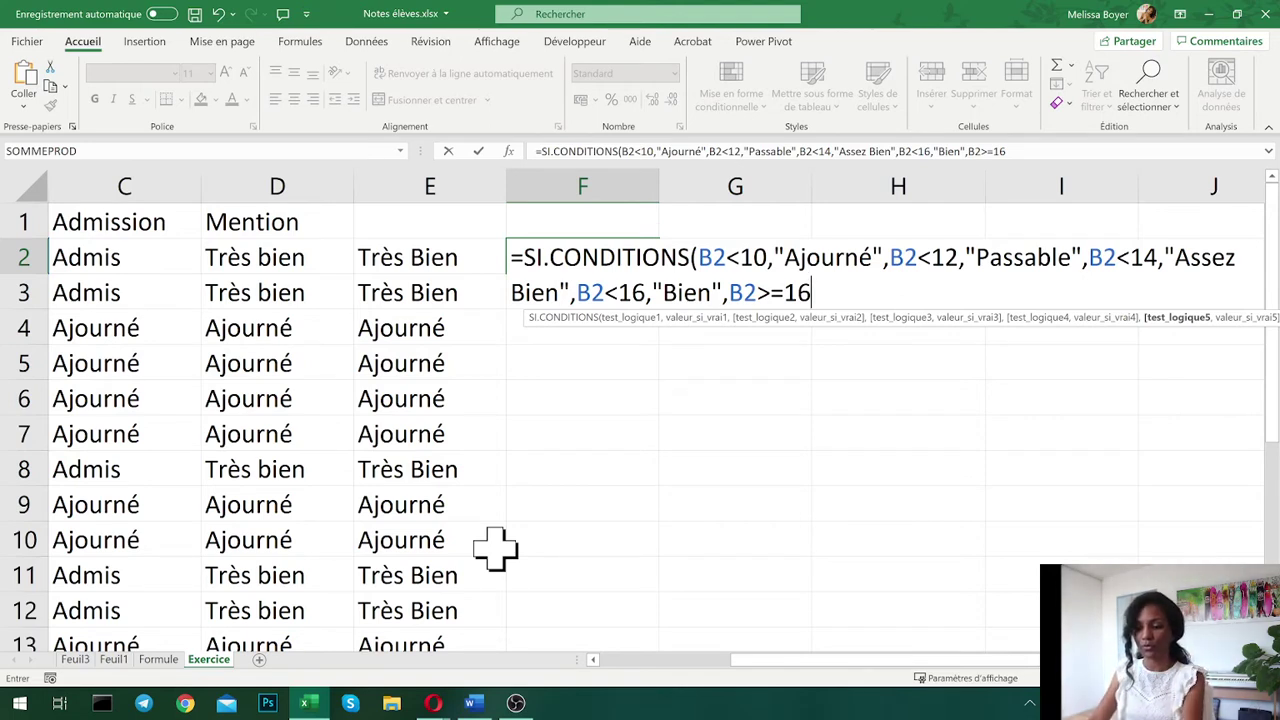
# - Return "Très Bien" for the fifth test, then close and validate F2's SI.CONDITIONS formula
pyautogui.write(',')
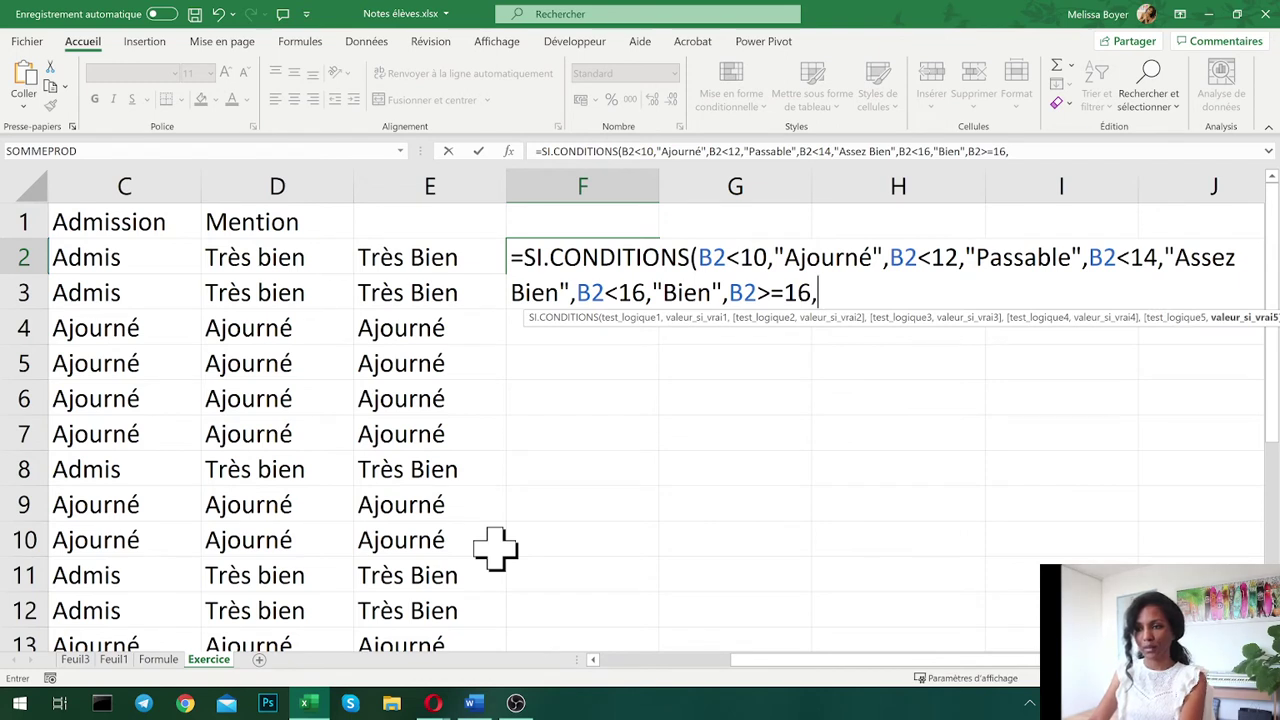
pyautogui.write('"')
pyautogui.write('Très')
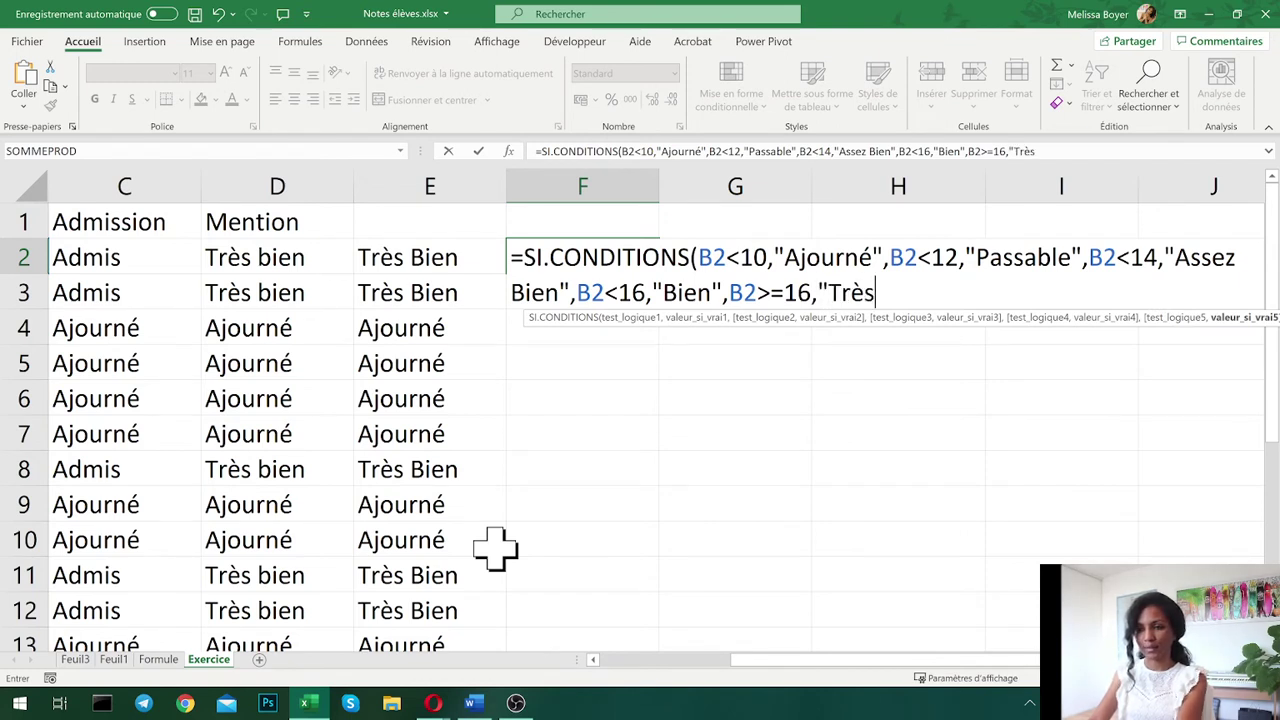
pyautogui.write(' Bien"=')
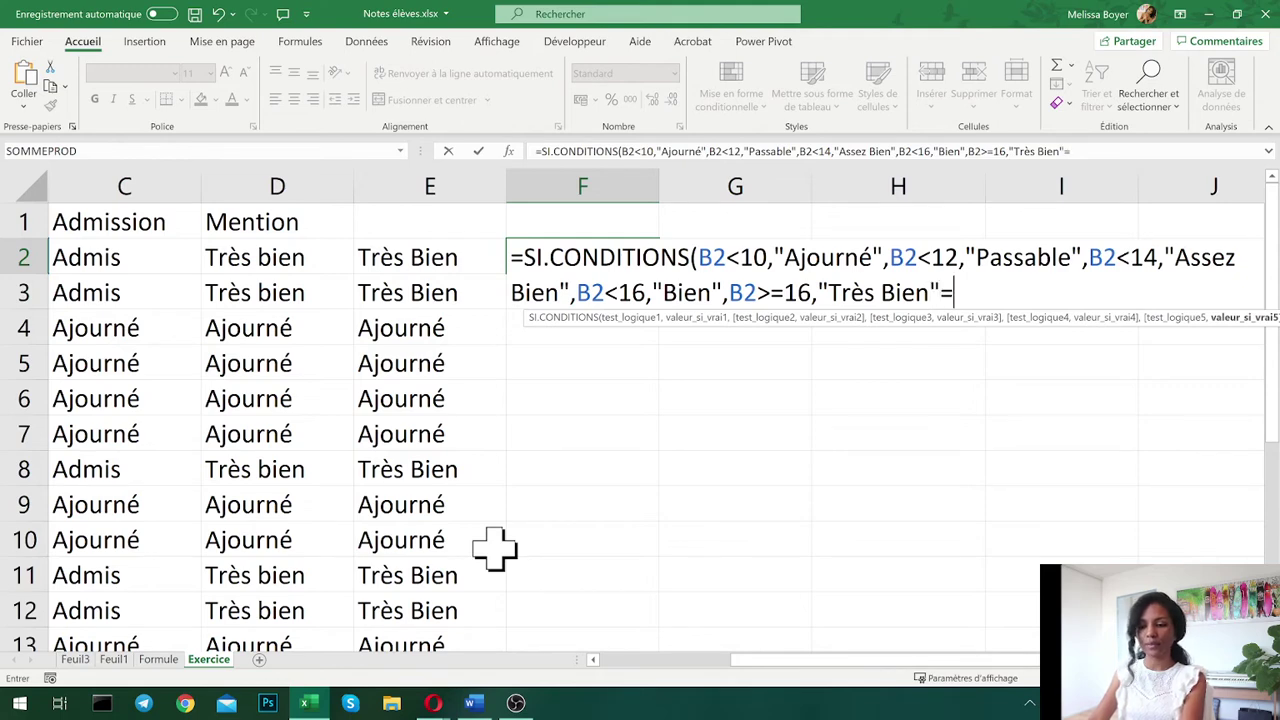
pyautogui.press('BackSpace')
pyautogui.write(')')
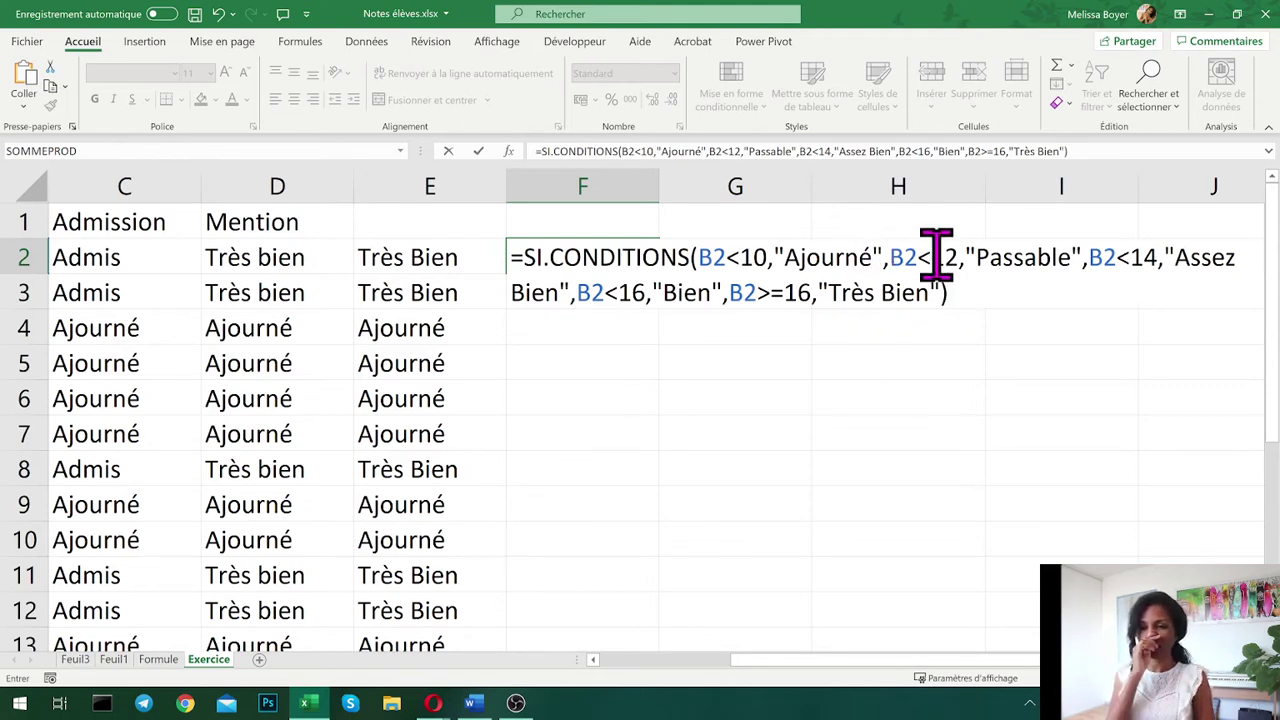
pyautogui.moveTo(731, 293); pyautogui.dragTo(940, 292)
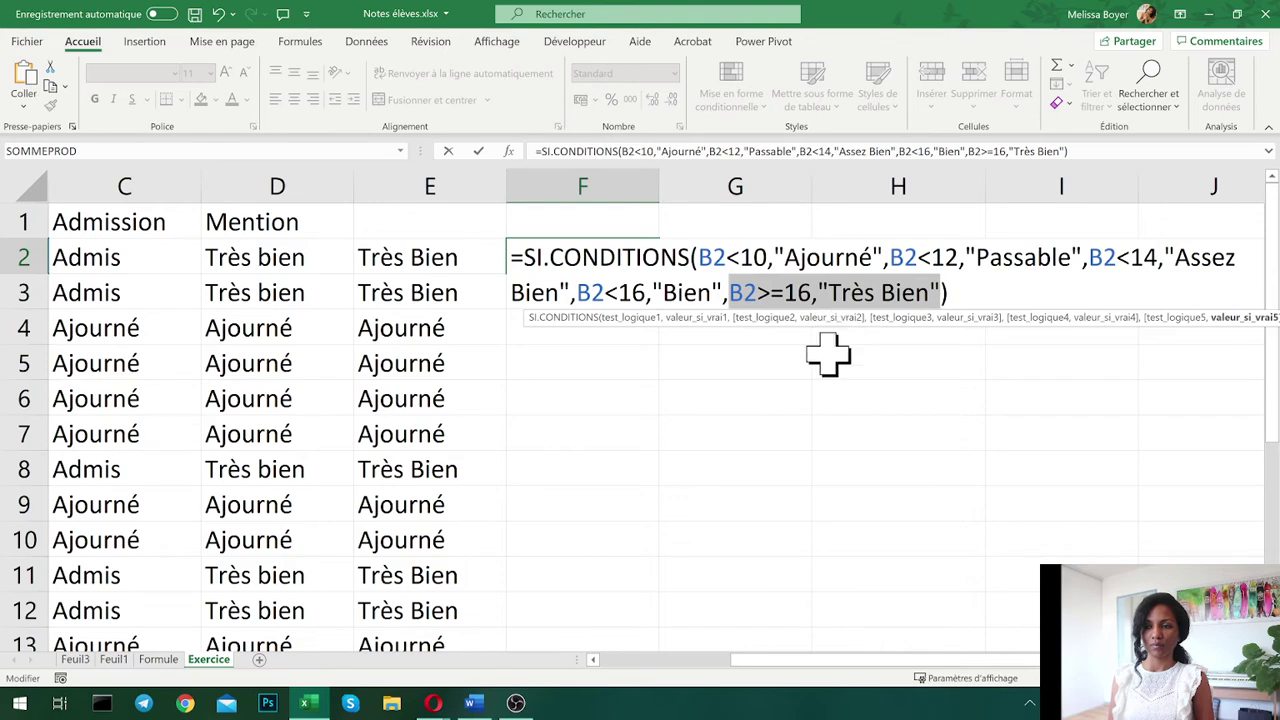
pyautogui.press('Return')
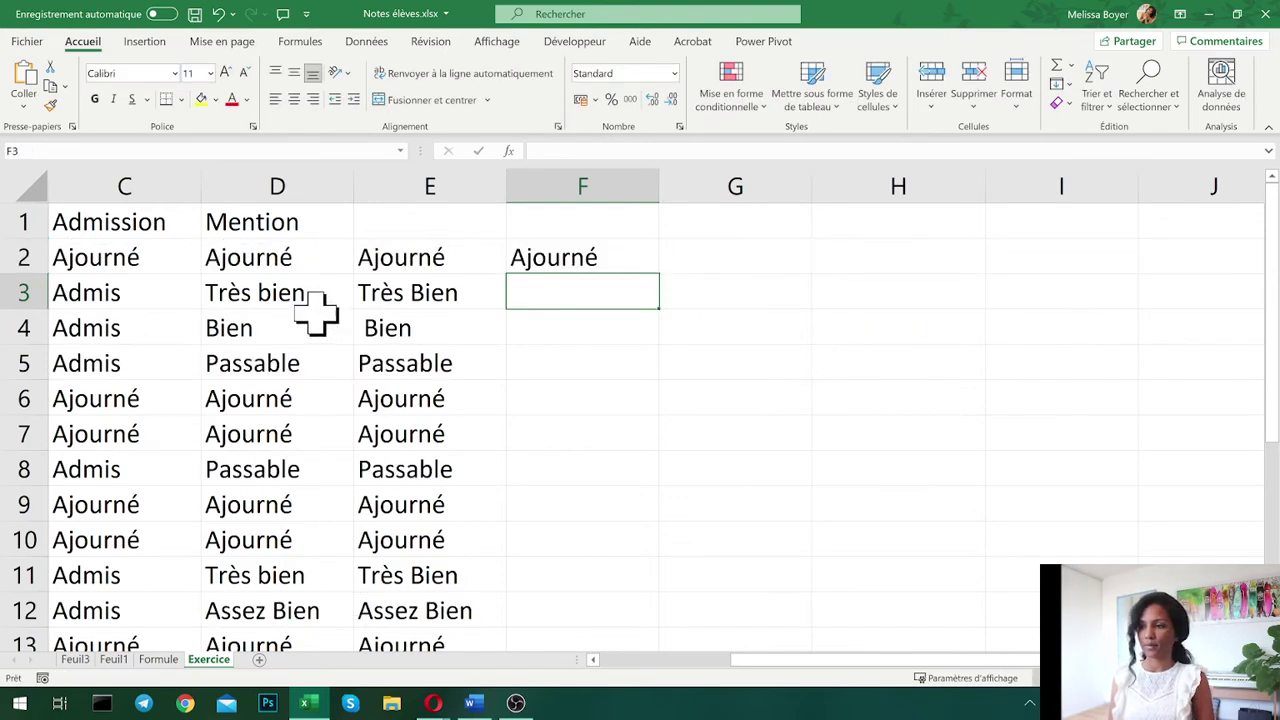
# - Copy F2's SI.CONDITIONS formula down column F to row 21 and compare its mentions with columns D and E
pyautogui.moveTo(251, 271); pyautogui.dragTo(430, 262)
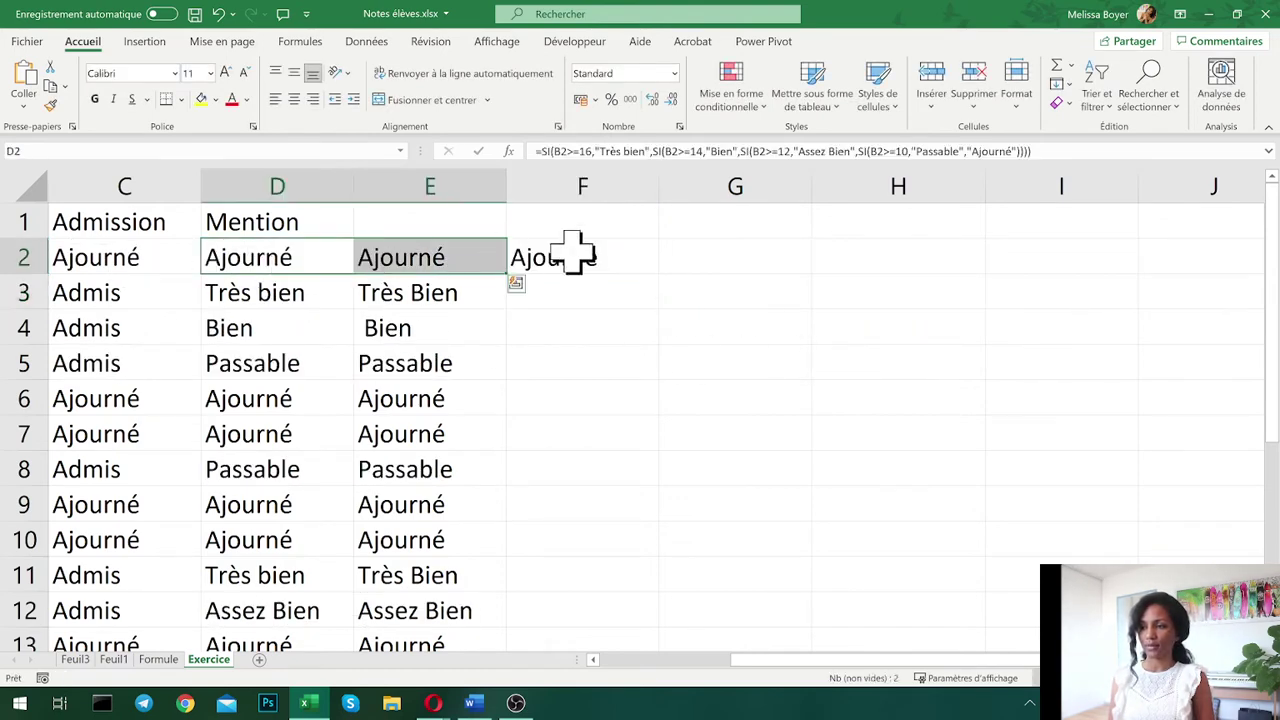
pyautogui.click(571, 257)
pyautogui.moveTo(660, 274); pyautogui.dragTo(626, 572)
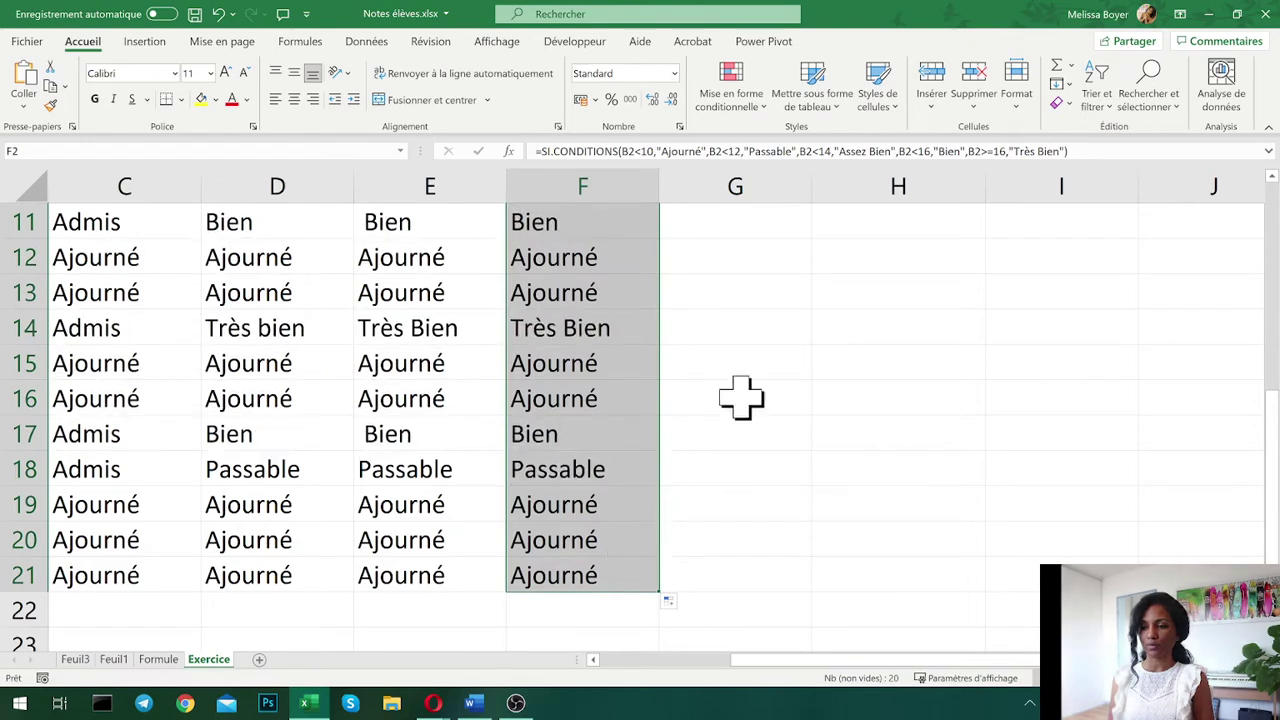
pyautogui.scroll(4, 743, 396)
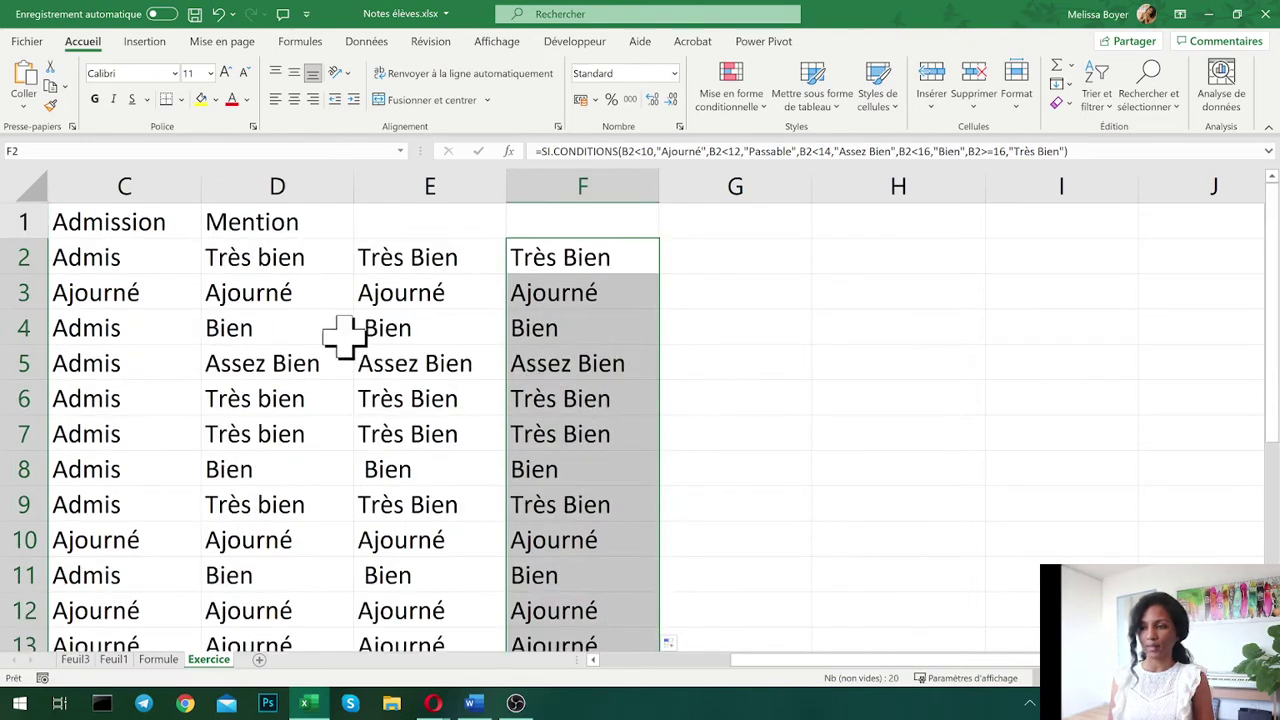
pyautogui.click(552, 474)
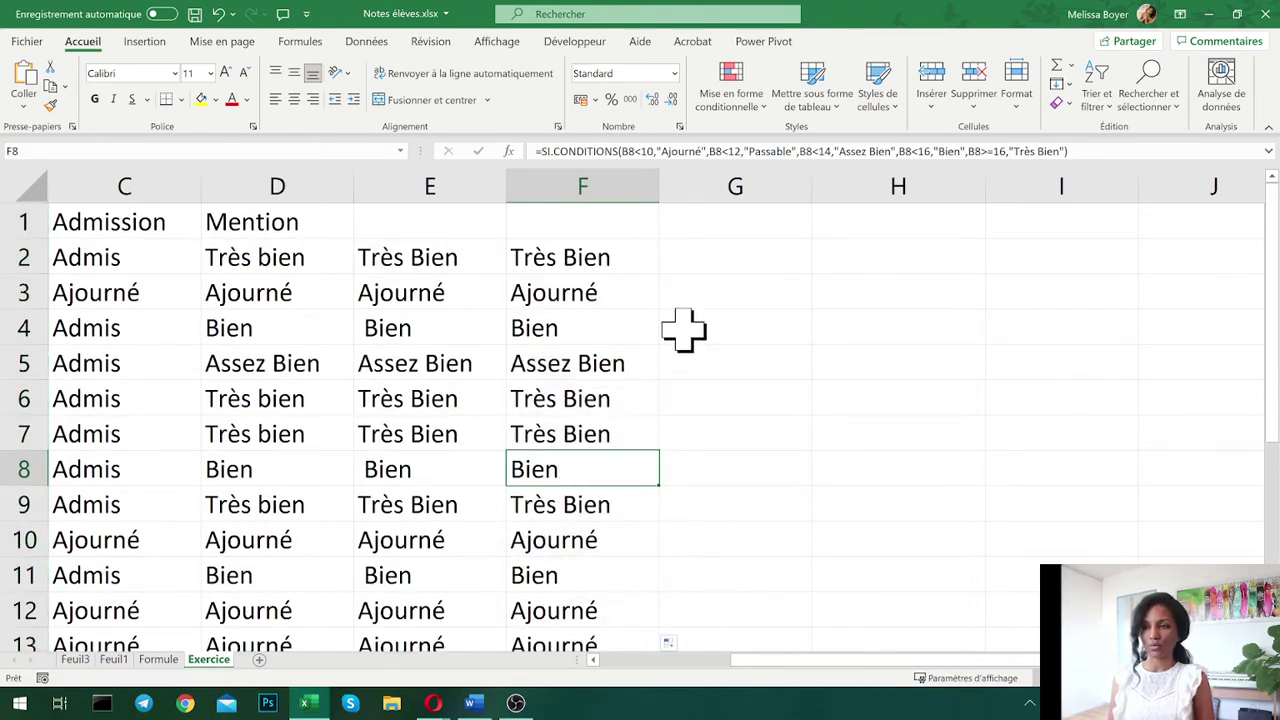
pyautogui.click(590, 330)
# - Start a new SI.CONDITIONS formula in cell G2
pyautogui.click(706, 253)
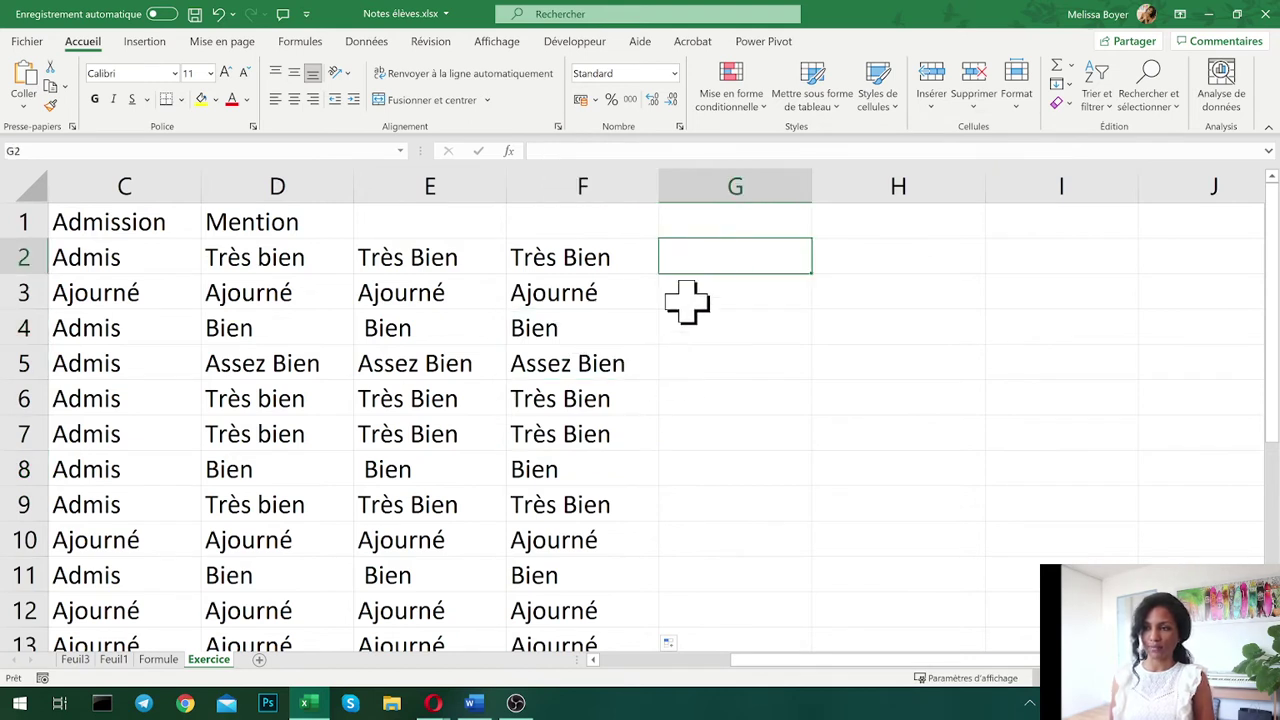
pyautogui.click(588, 257)
pyautogui.click(738, 260)
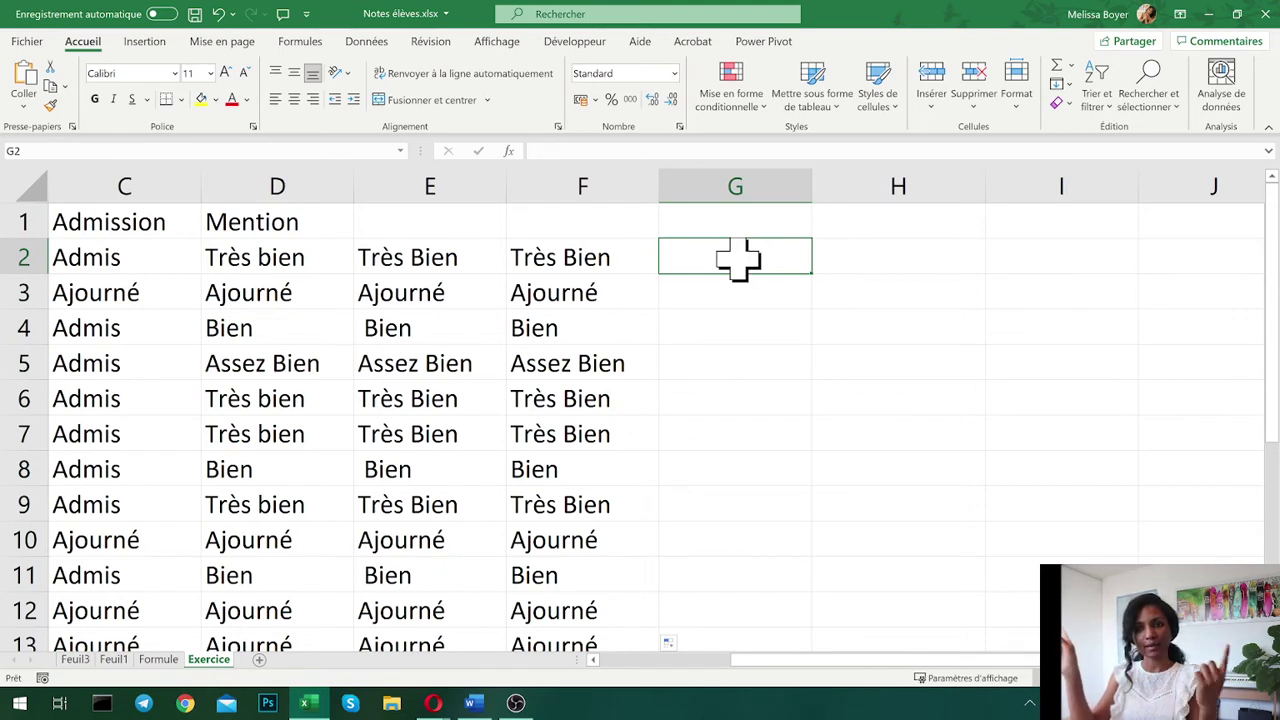
pyautogui.write('=si')
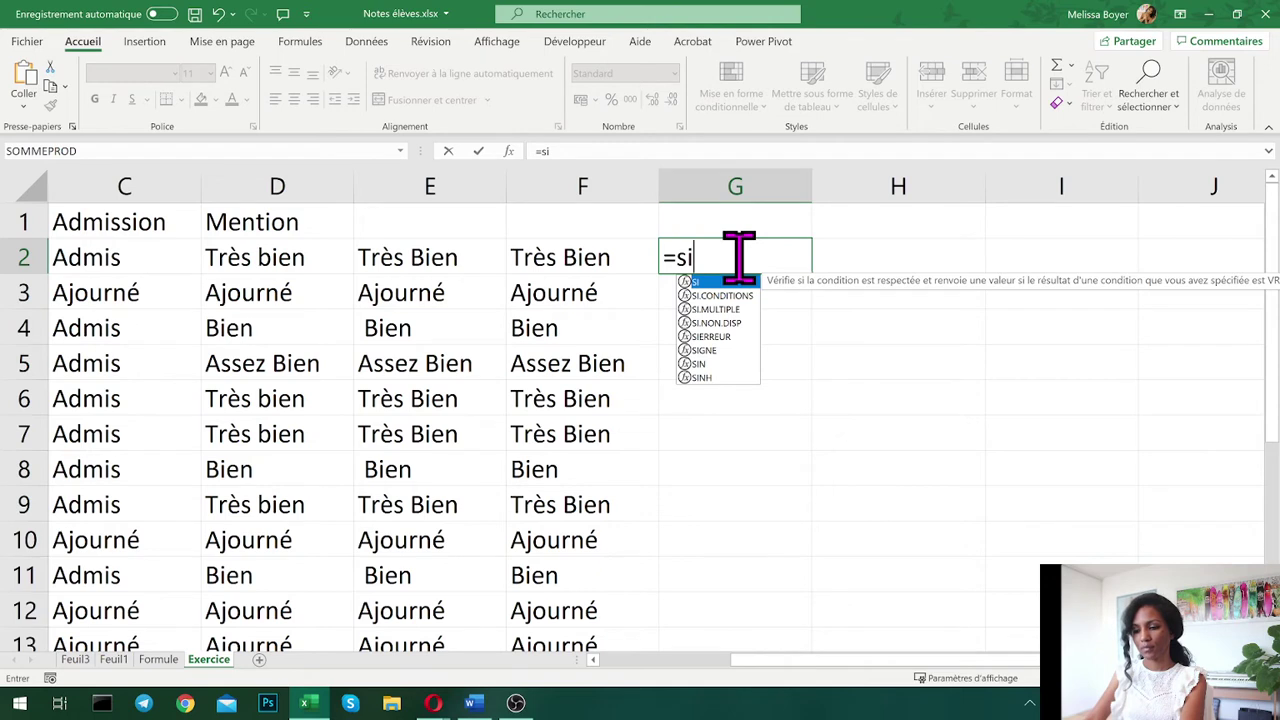
pyautogui.write('.condition')
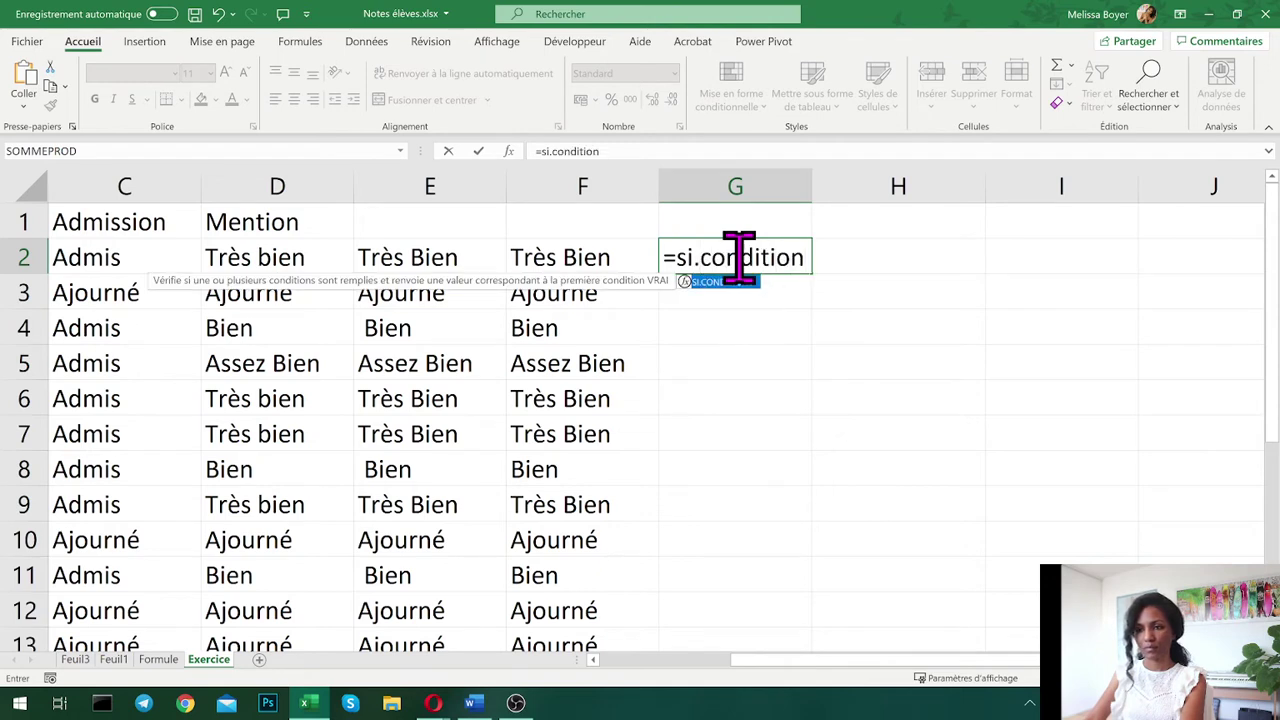
pyautogui.write('s')
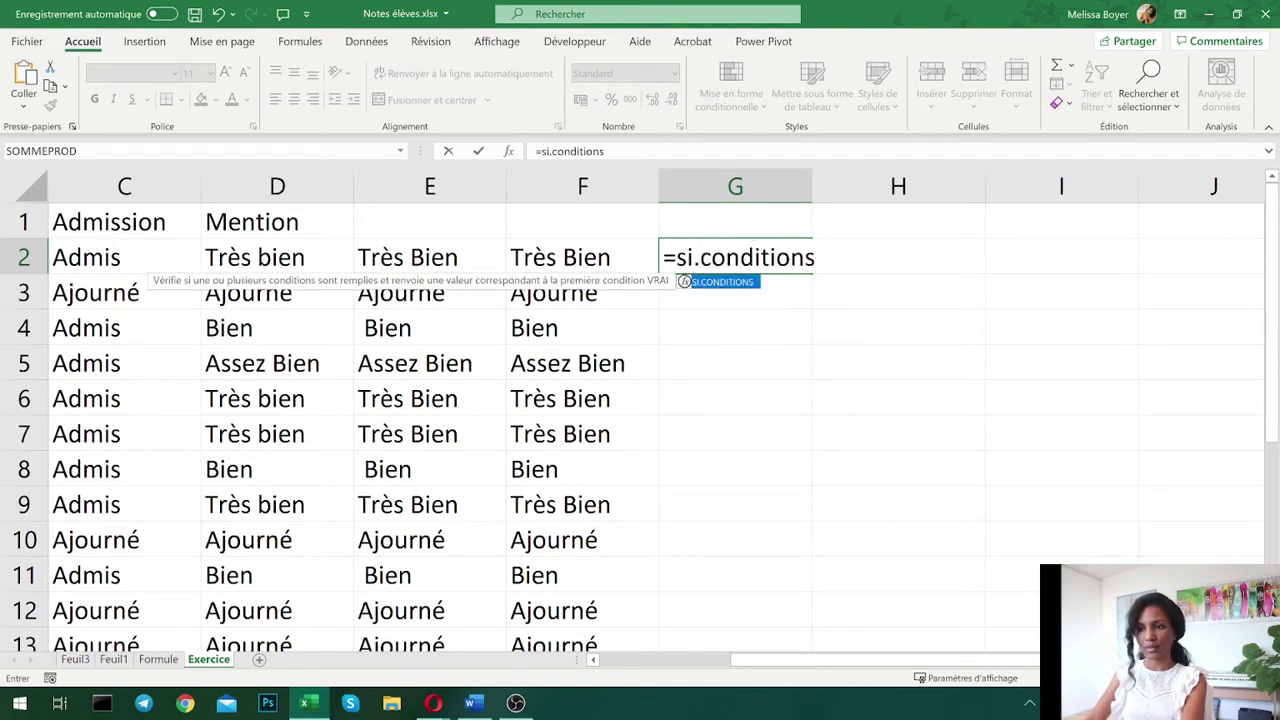
pyautogui.write('(')
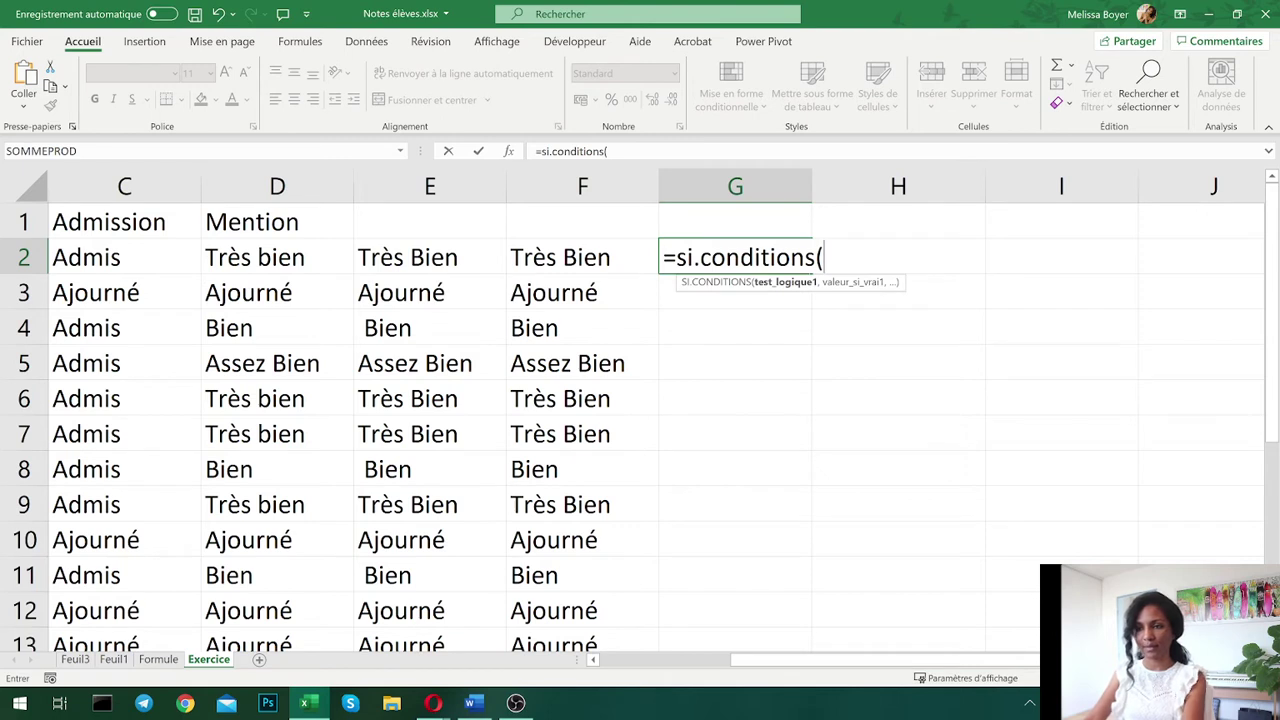
# - Enter B2>=16 as the first test of G2's SI.CONDITIONS formula, returning "Très Bien"
pyautogui.write('B2<')
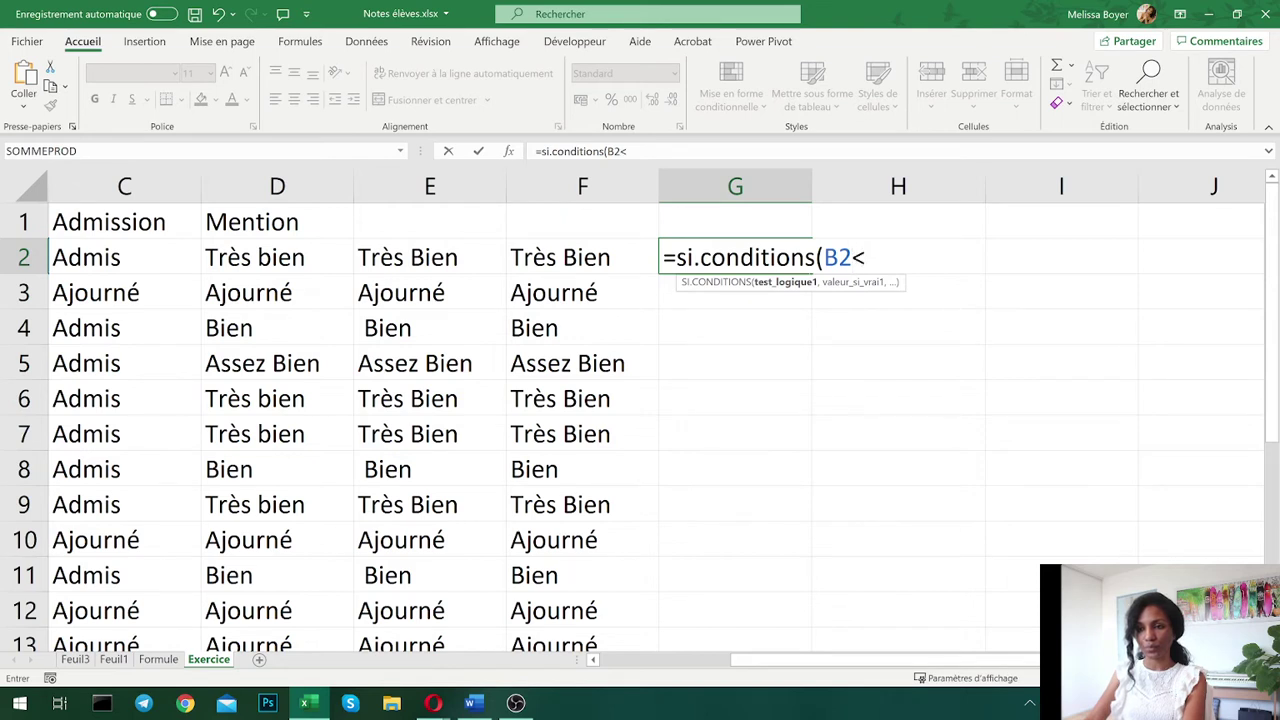
pyautogui.press('BackSpace')
pyautogui.write('>1')
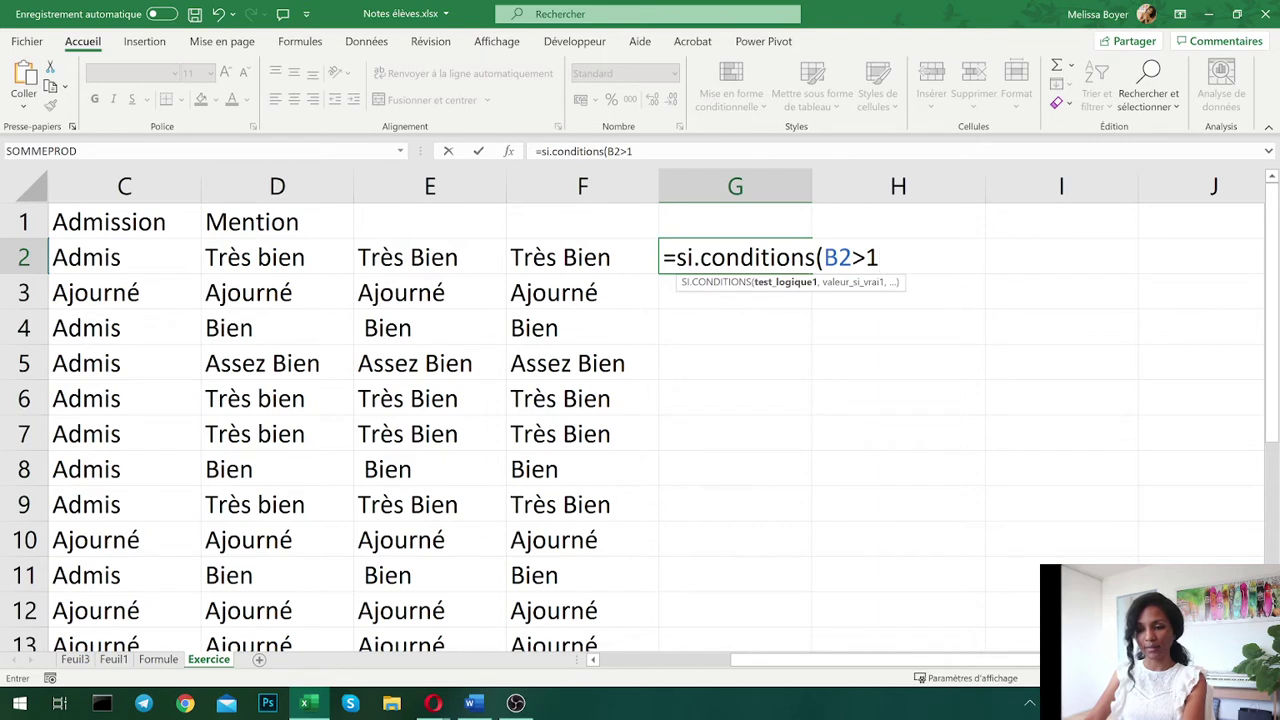
pyautogui.press('BackSpace')
pyautogui.write('=16,"')
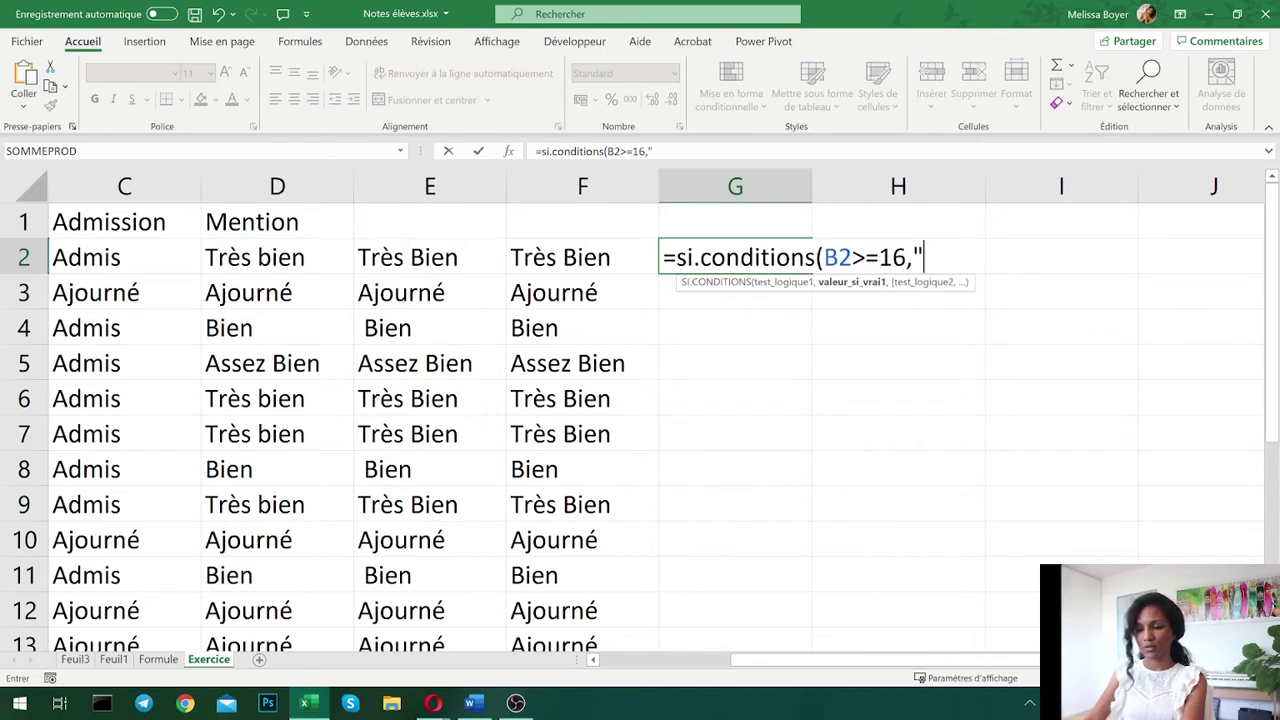
pyautogui.write('Très')
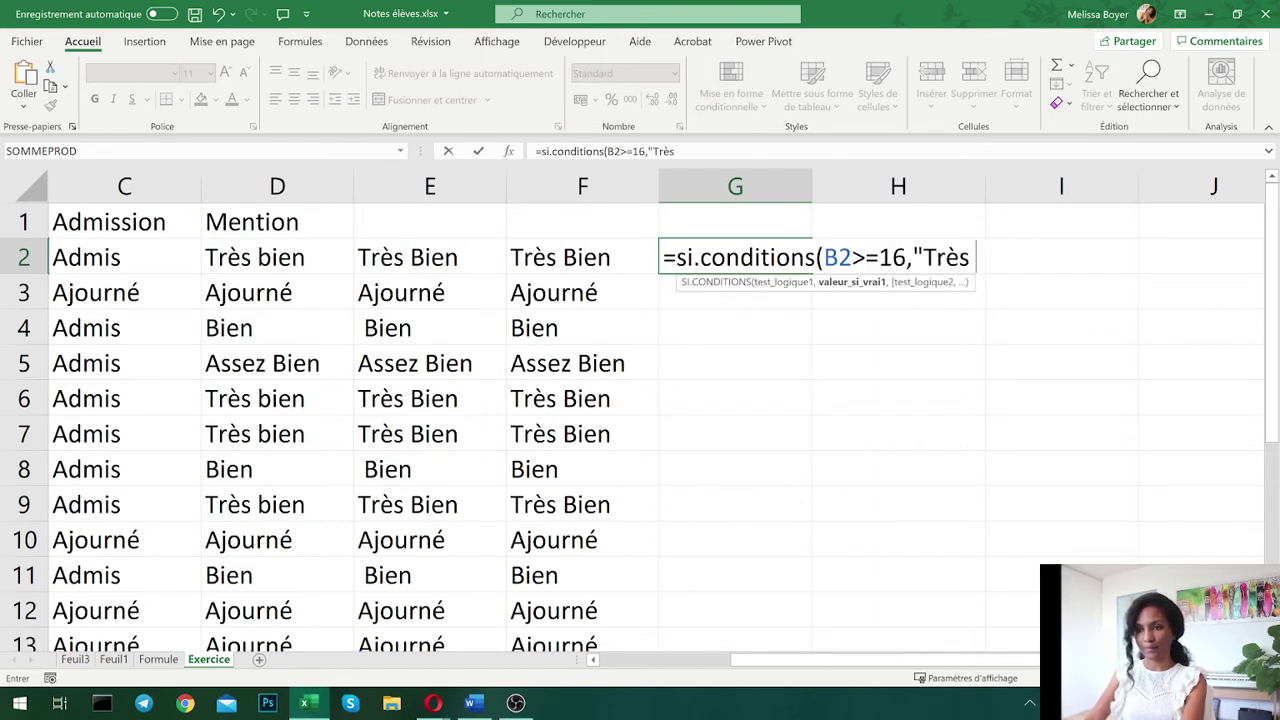
pyautogui.write(' Bien')
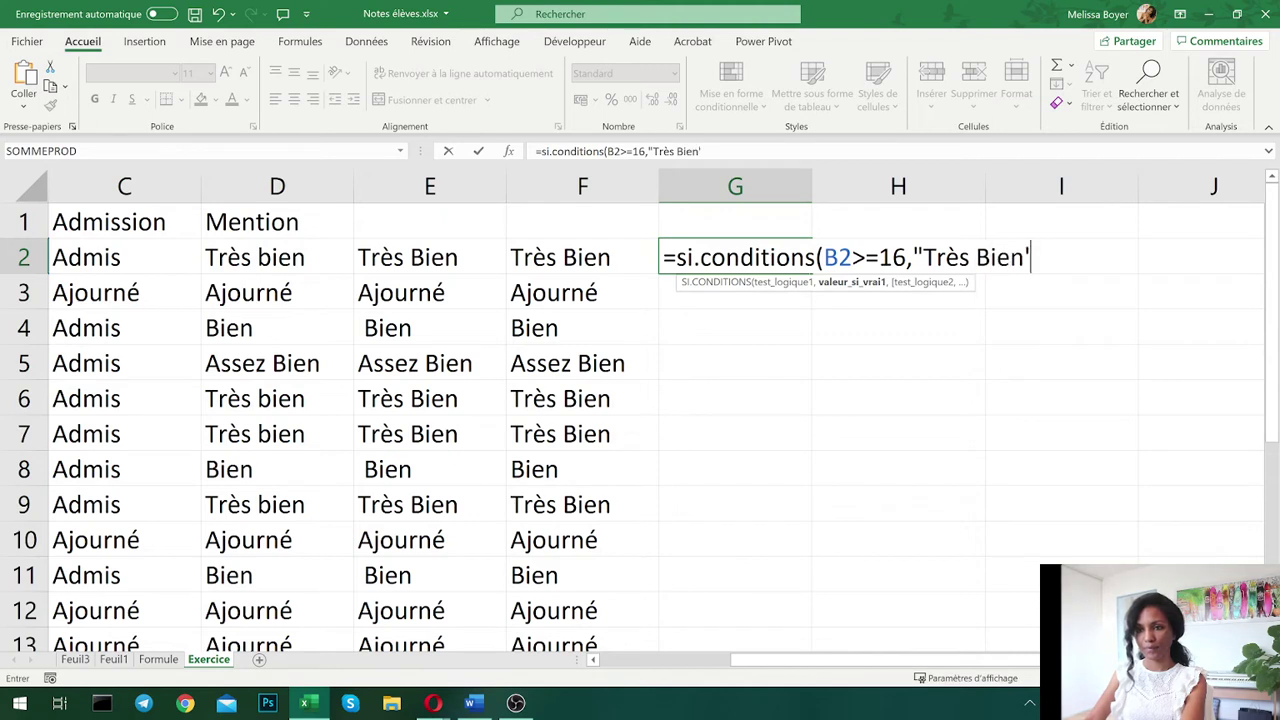
pyautogui.write('",')
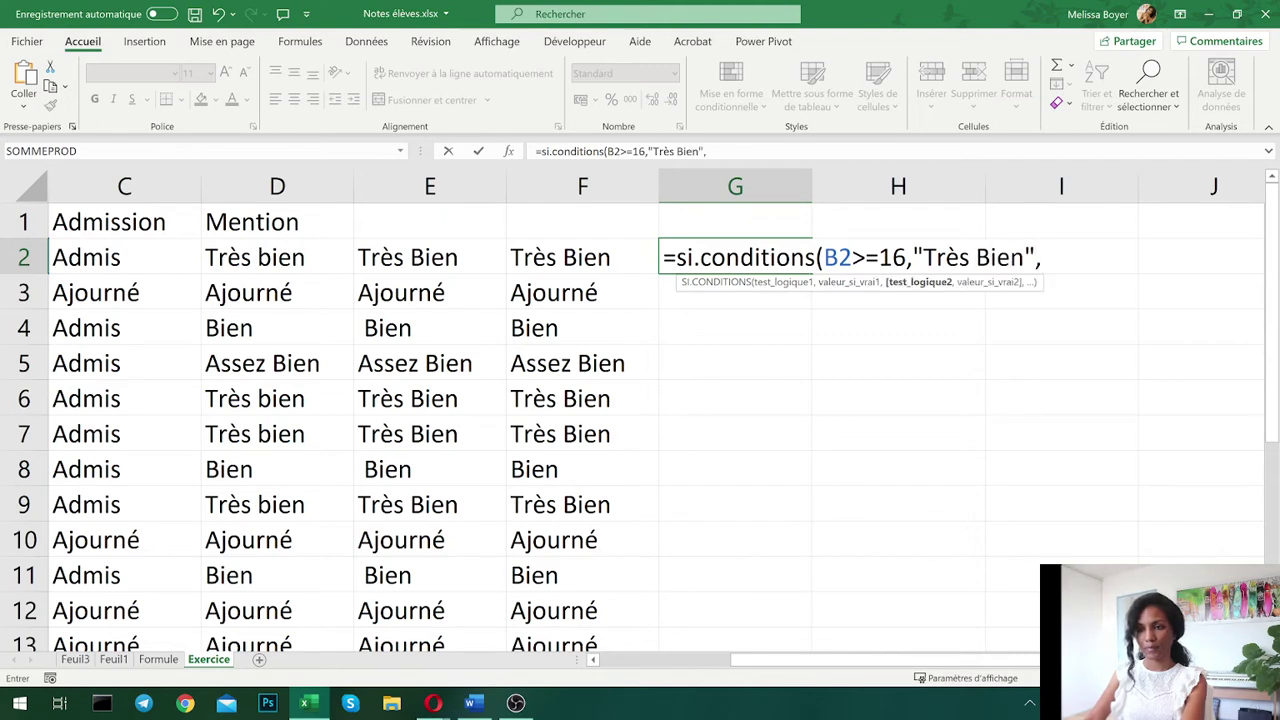
# - Add B2>=14 as the second test of G2's formula, returning "Bien"
pyautogui.write(' B')
pyautogui.press('Escape')
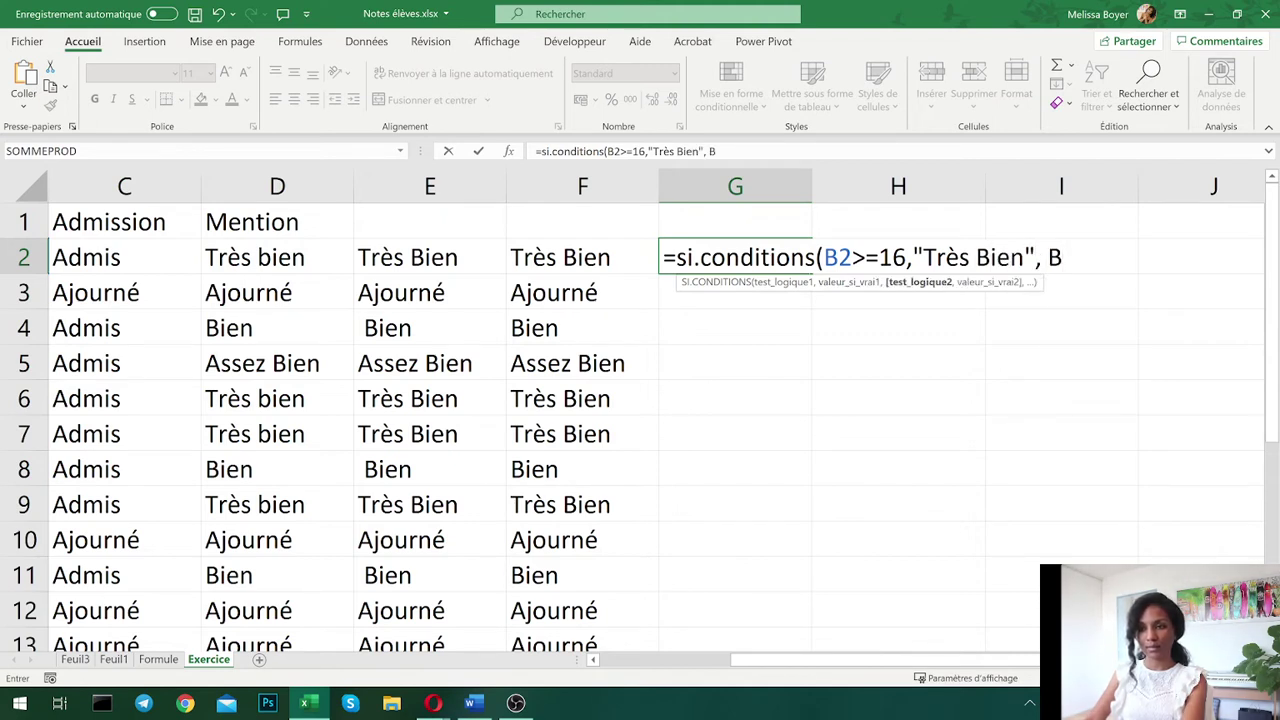
pyautogui.write('2')
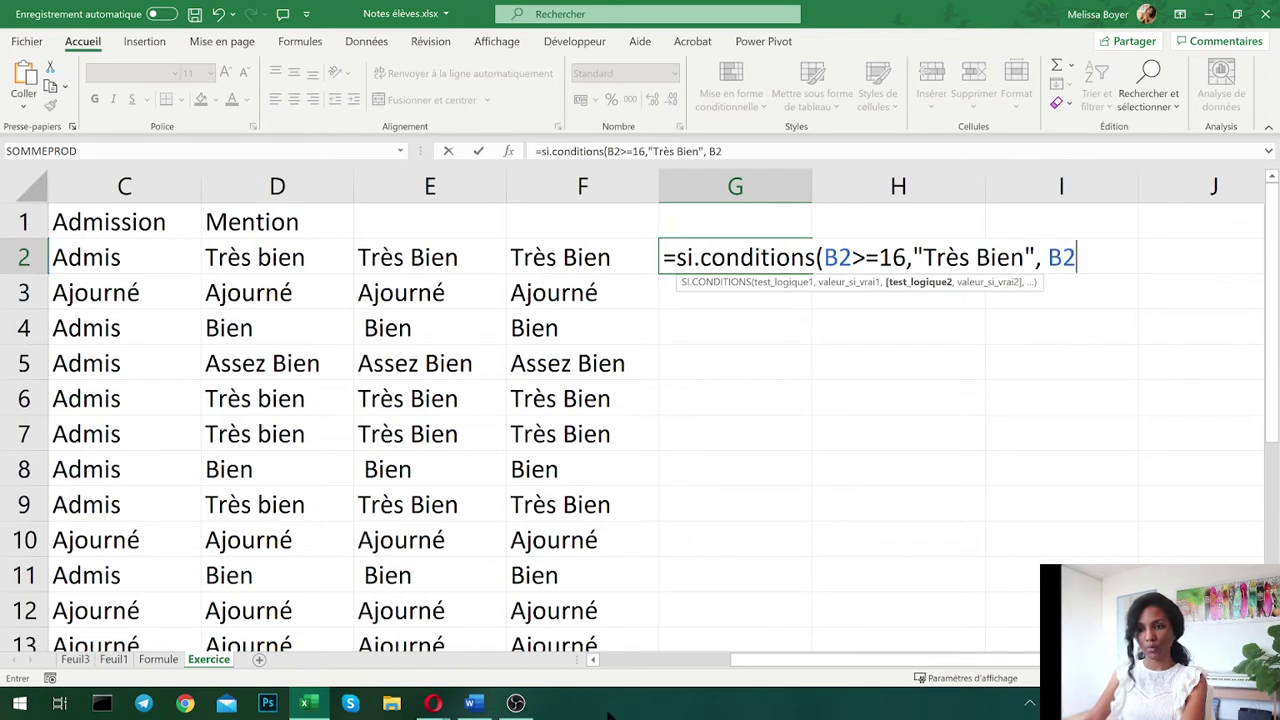
pyautogui.write('<')
pyautogui.press('BackSpace')
pyautogui.write('>')
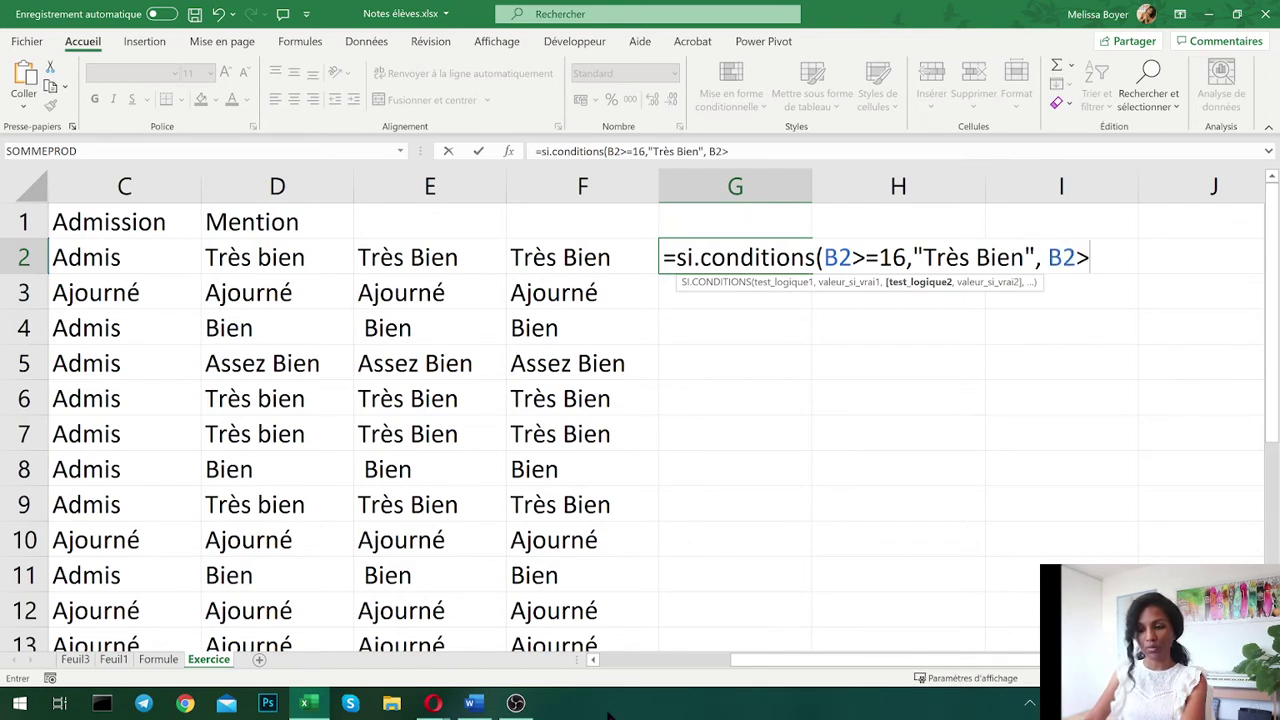
pyautogui.write('=')
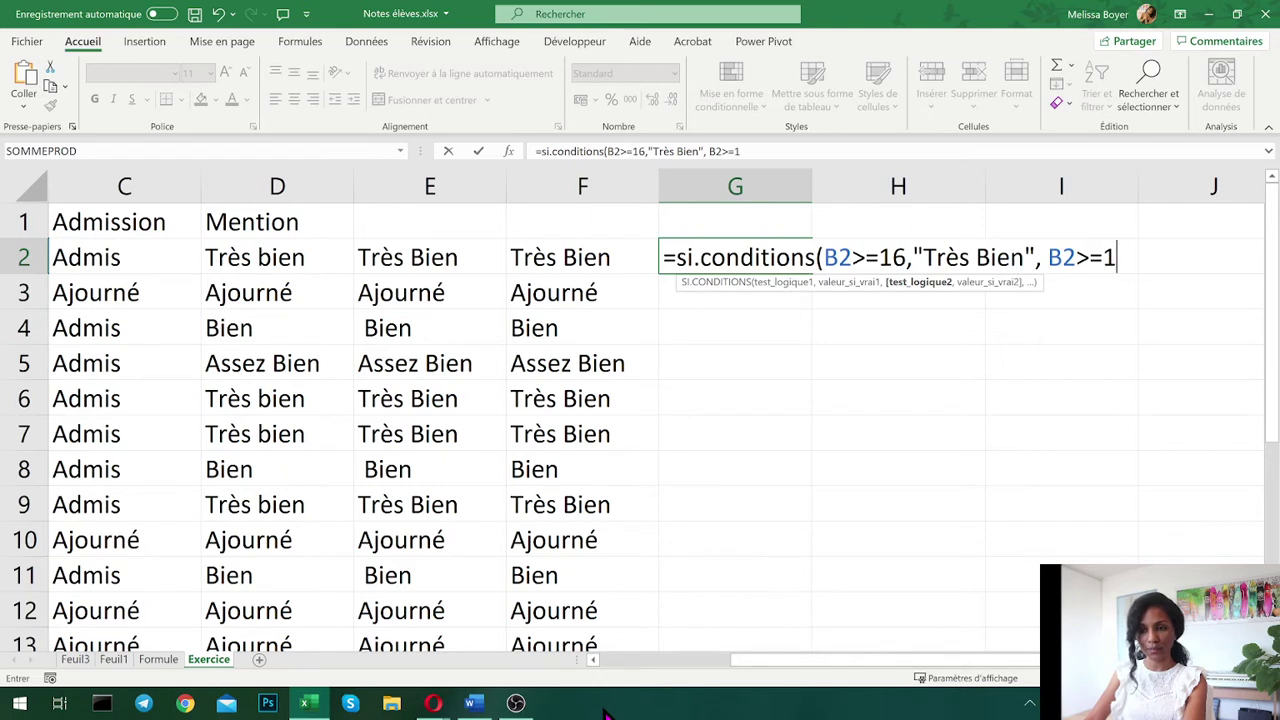
pyautogui.write('14')
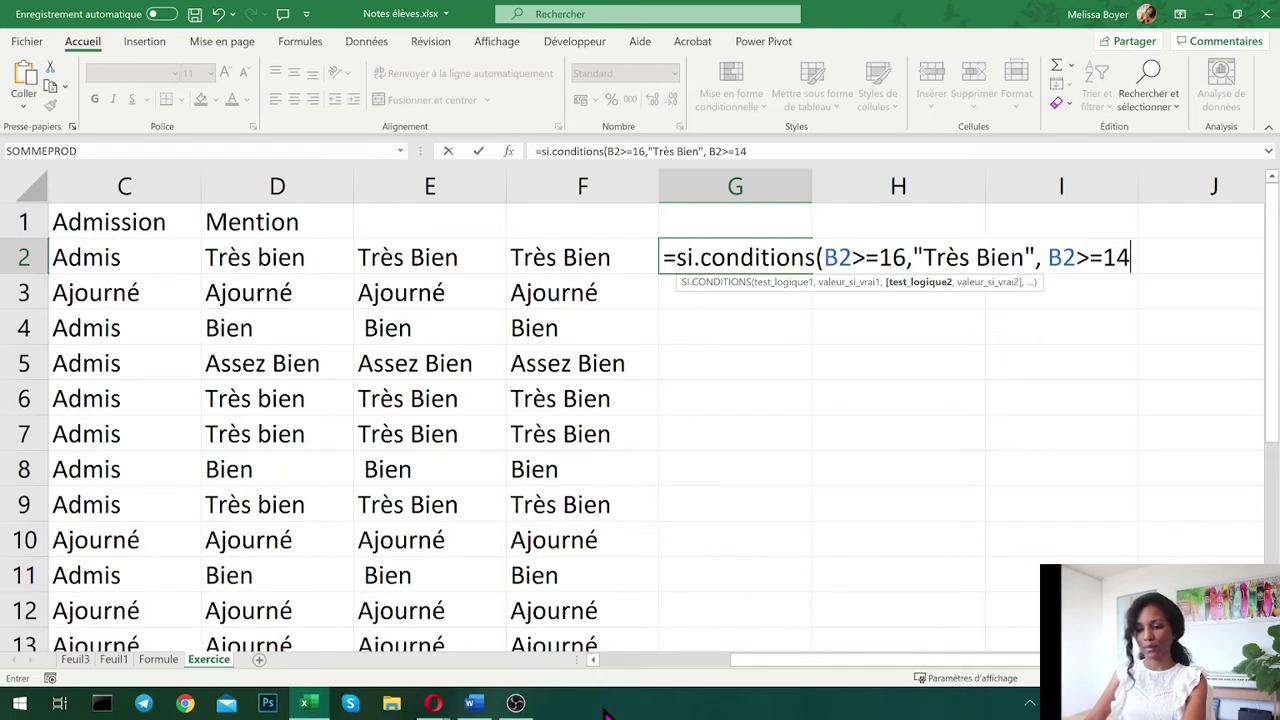
pyautogui.write(',"Bien')
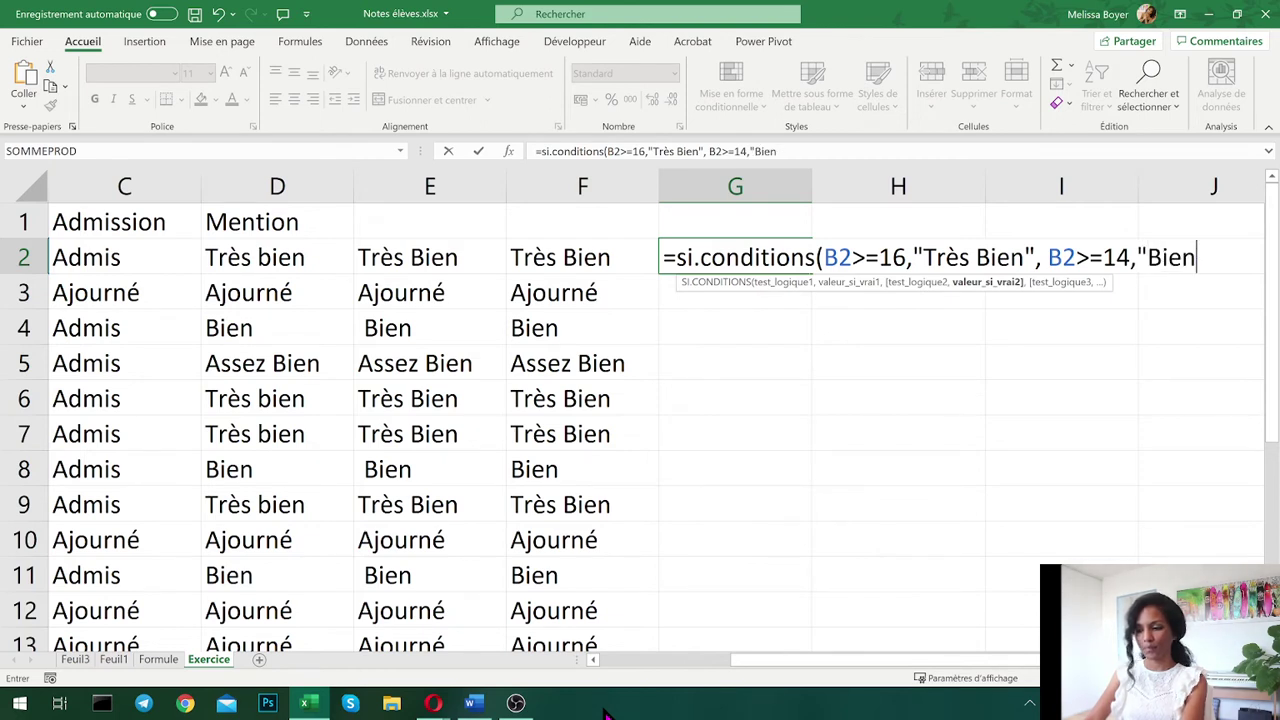
pyautogui.write('",')
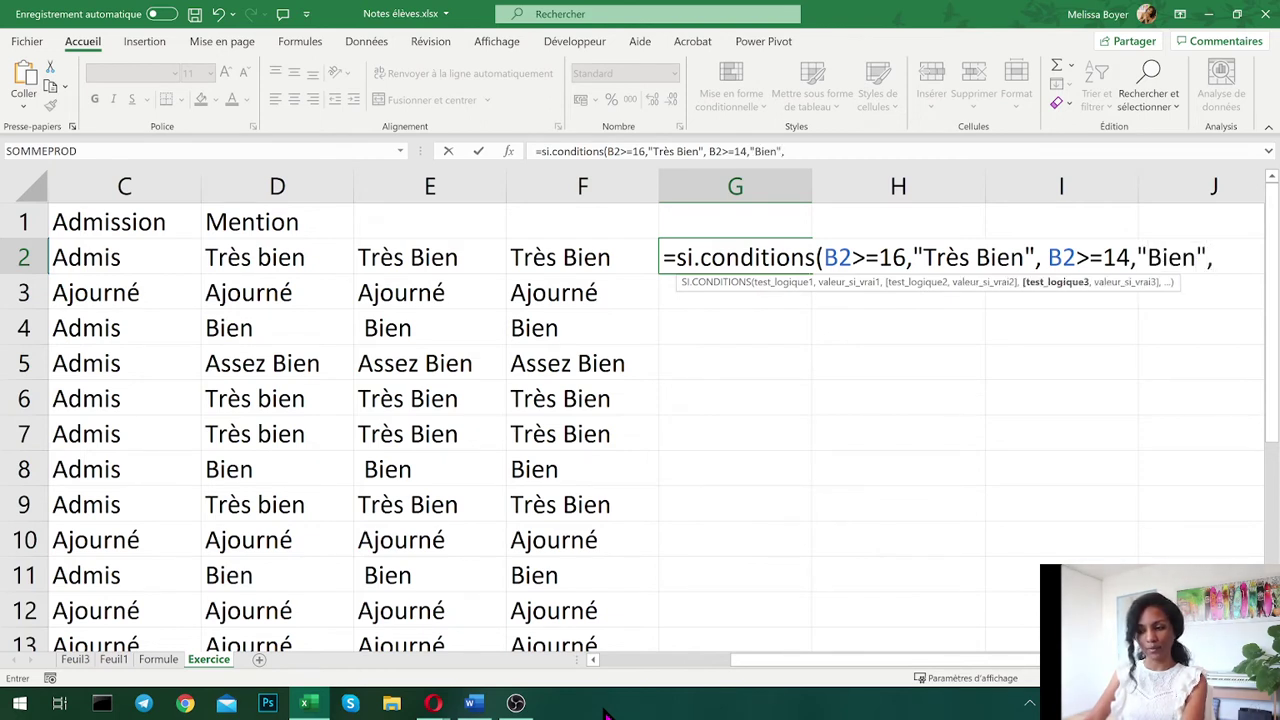
# - Add B2>=12 as the third test of G2's SI.CONDITIONS formula, returning "Assez Bien"
pyautogui.write('S')
pyautogui.press('BackSpace')
pyautogui.write('B')
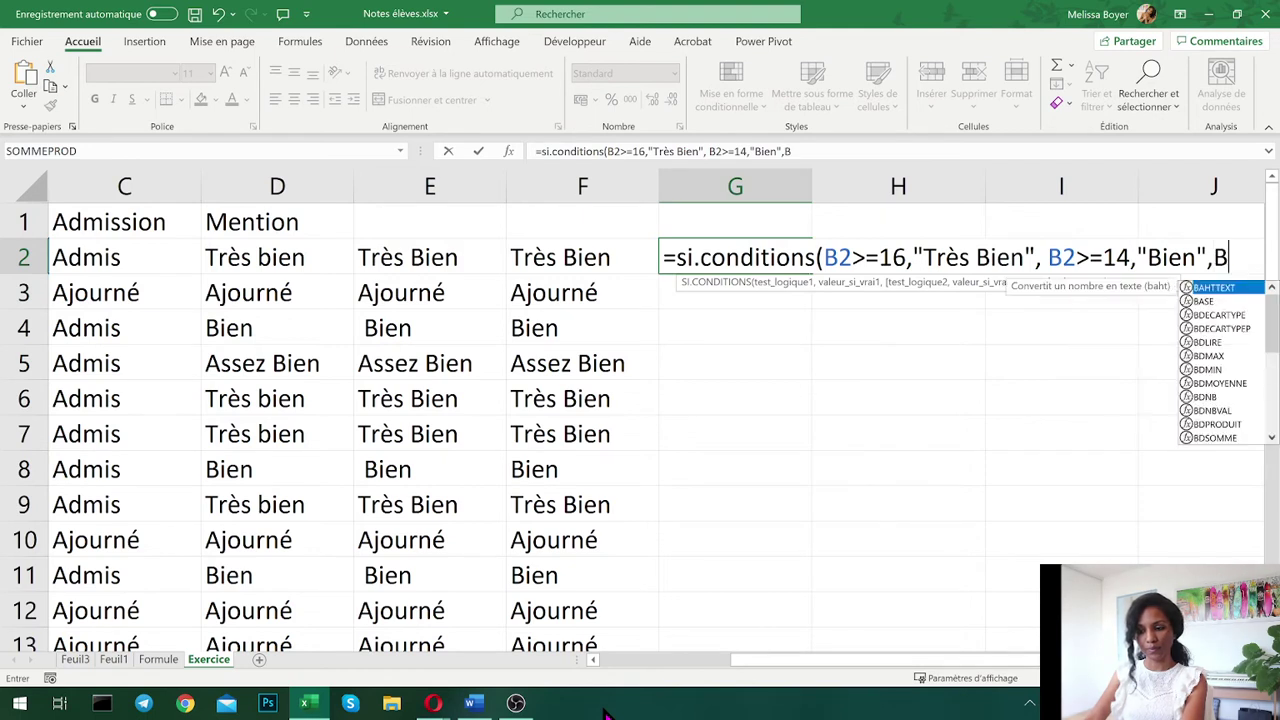
pyautogui.write('2')
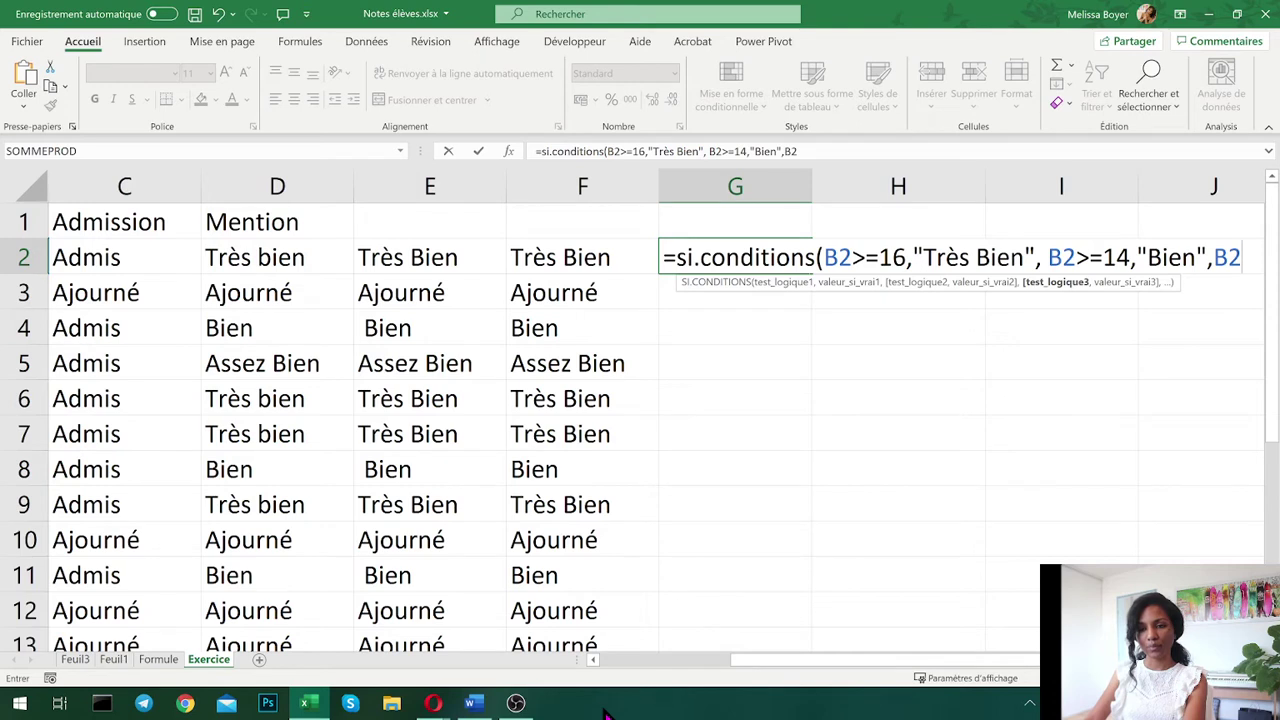
pyautogui.write('>12')
pyautogui.press('BackSpace')
pyautogui.press('BackSpace')
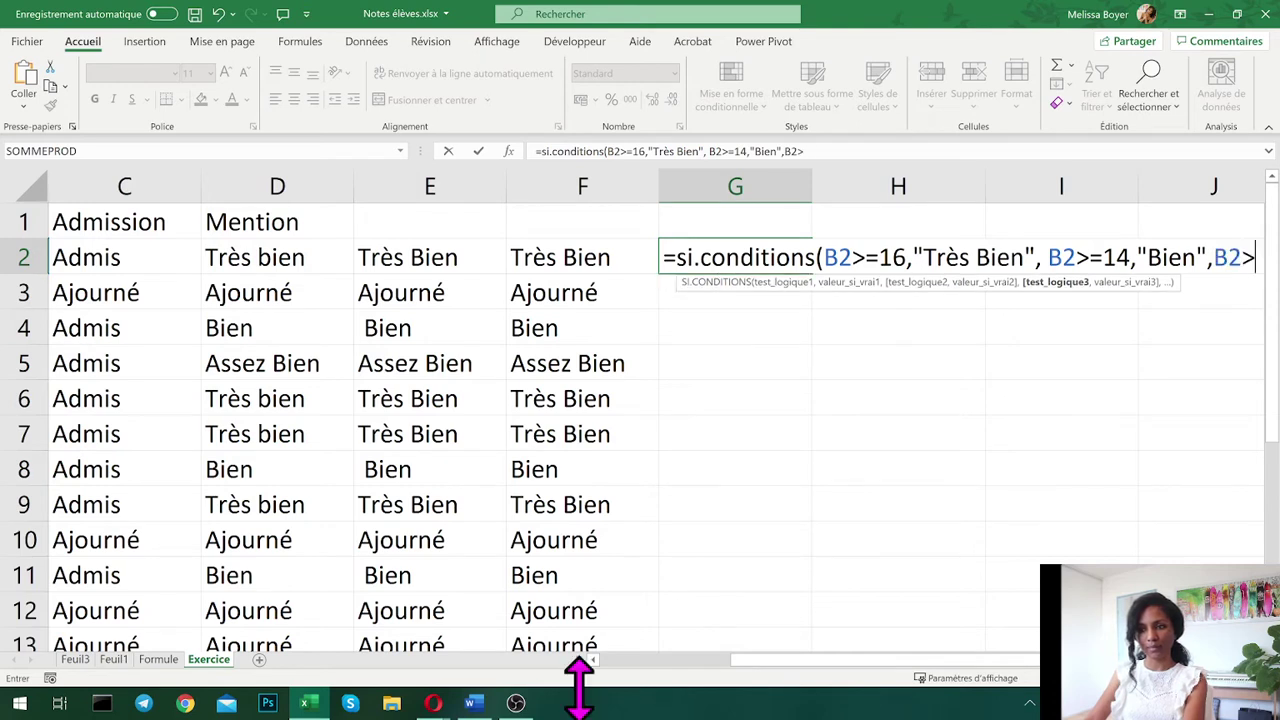
pyautogui.write('=12')
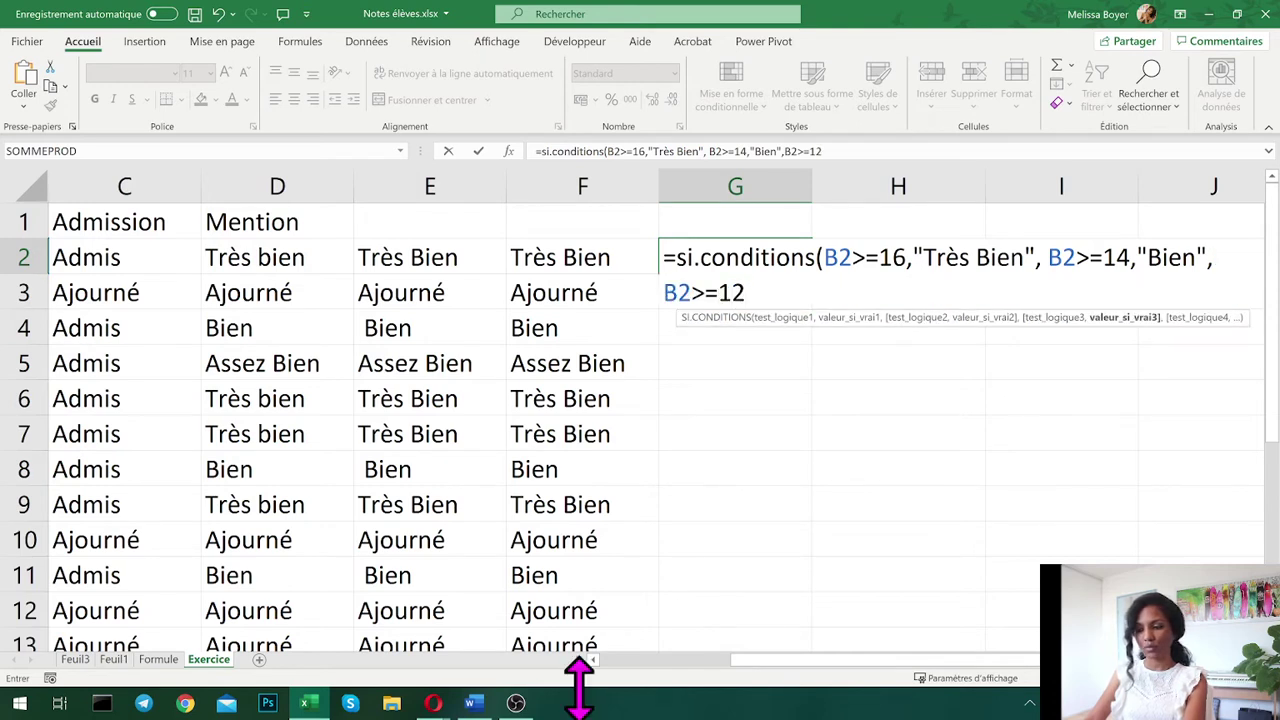
pyautogui.write(',"As')
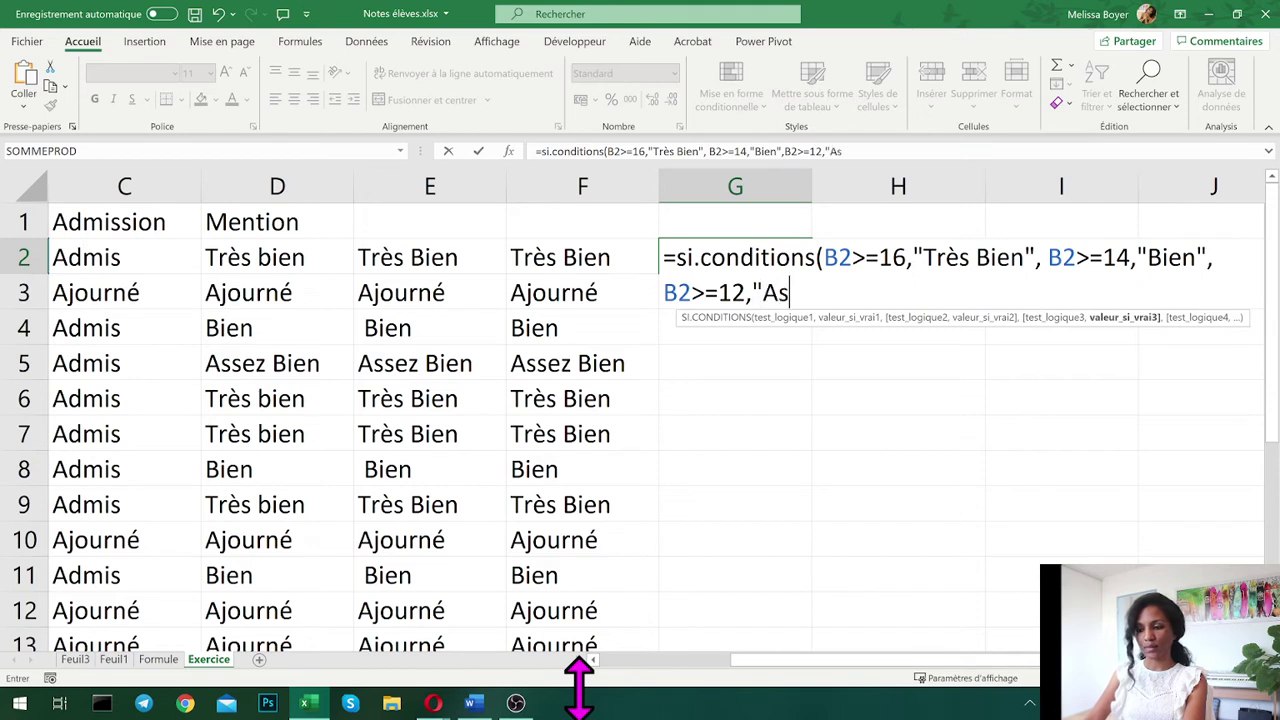
pyautogui.write('sez Bien"')
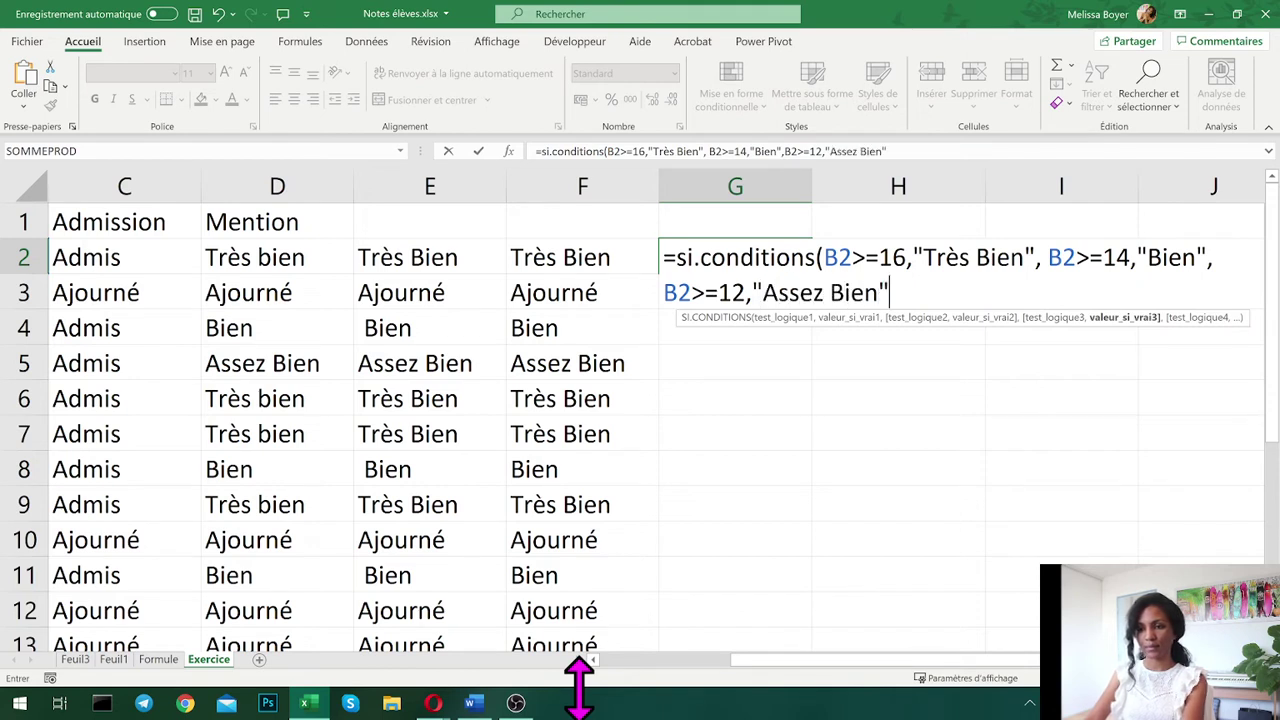
pyautogui.write(',')
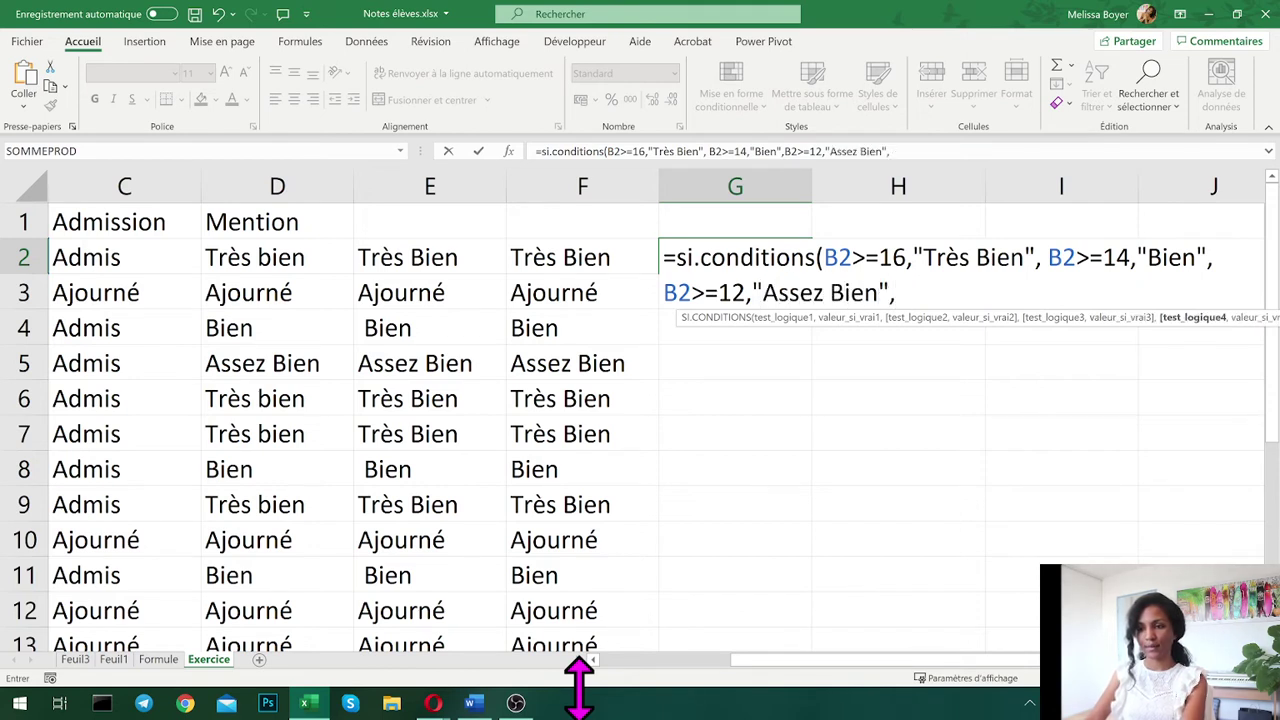
# - Add B2>=10 as the fourth test of G2's formula, returning "Passable"
pyautogui.write('B2')
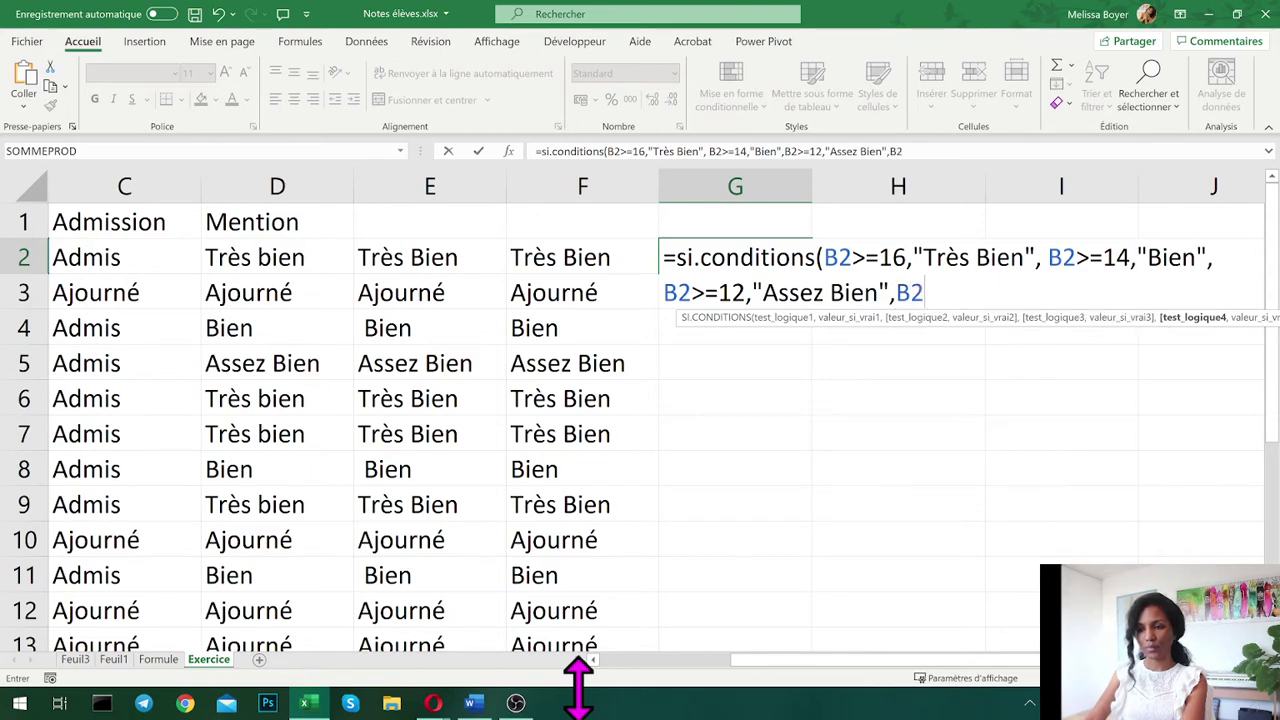
pyautogui.write('<')
pyautogui.write('>=')
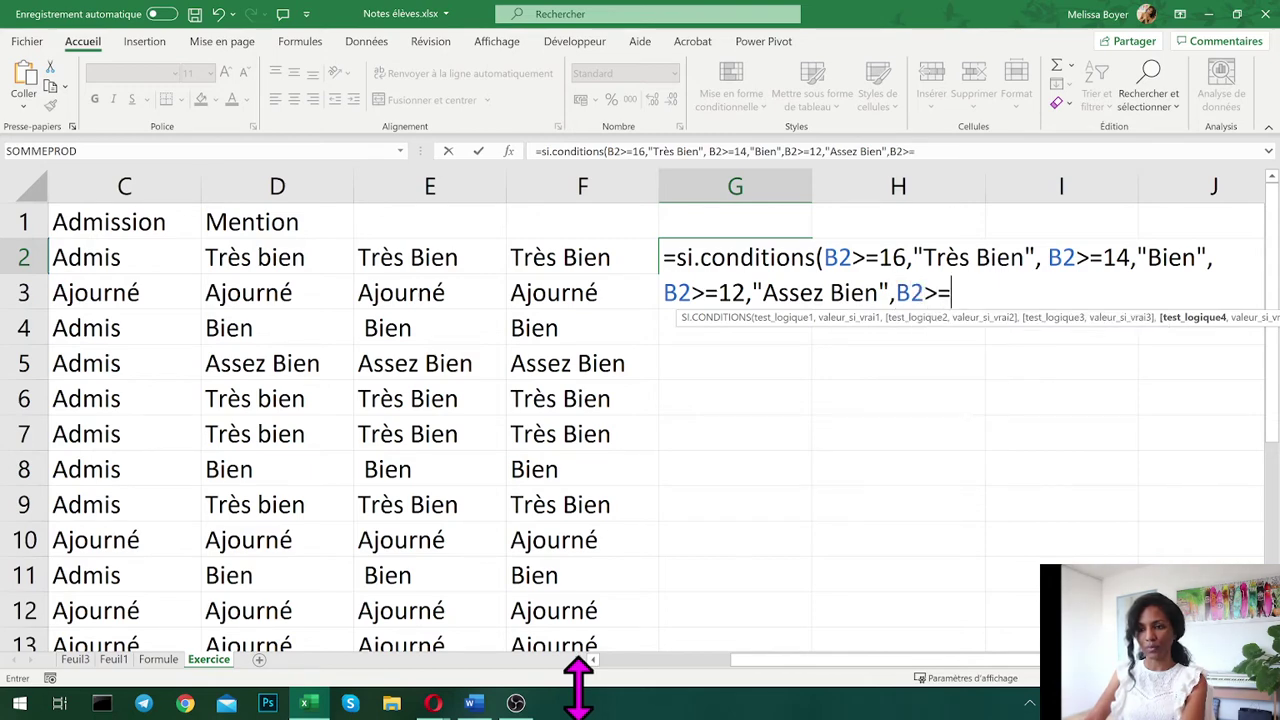
pyautogui.write('10')
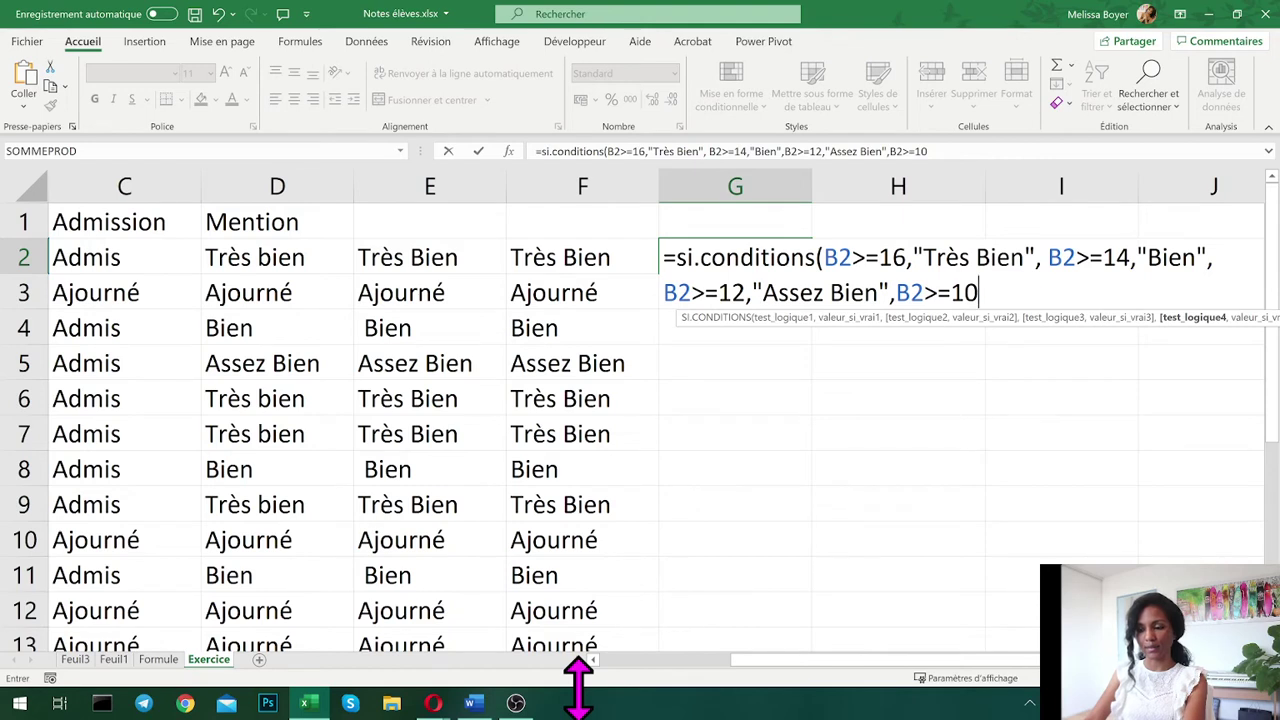
pyautogui.write(',')
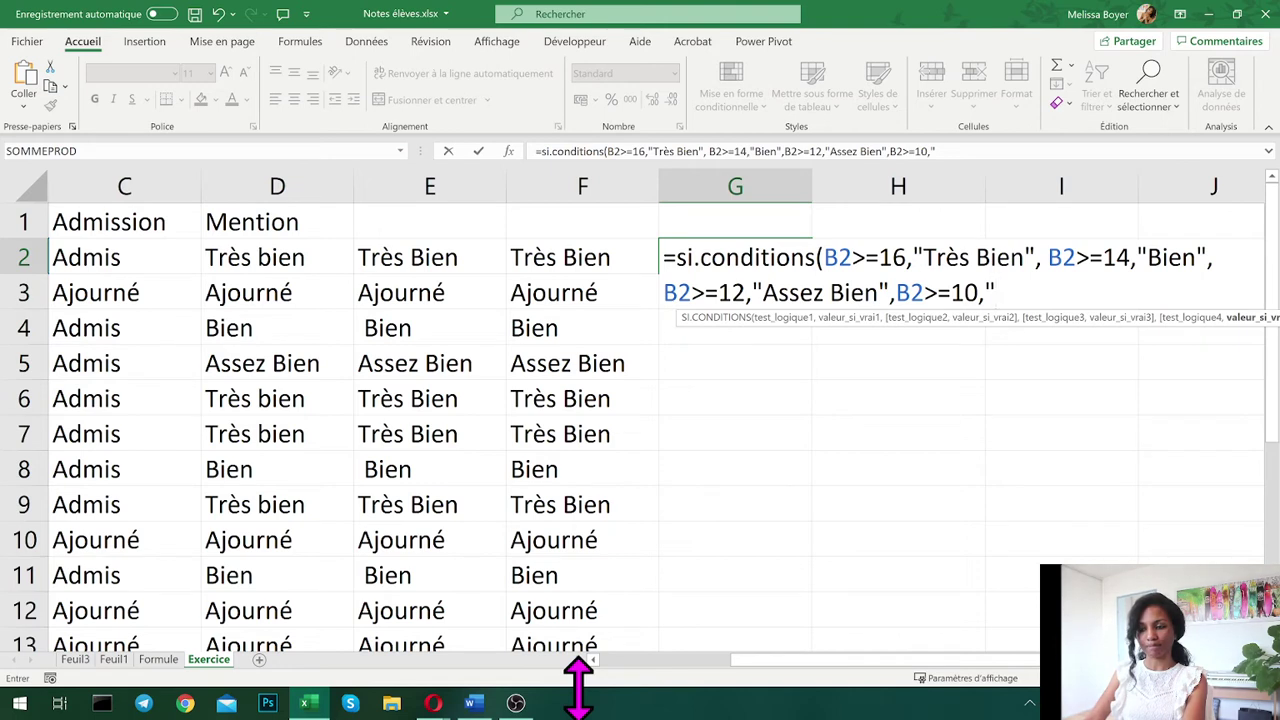
pyautogui.write('"Passable"')
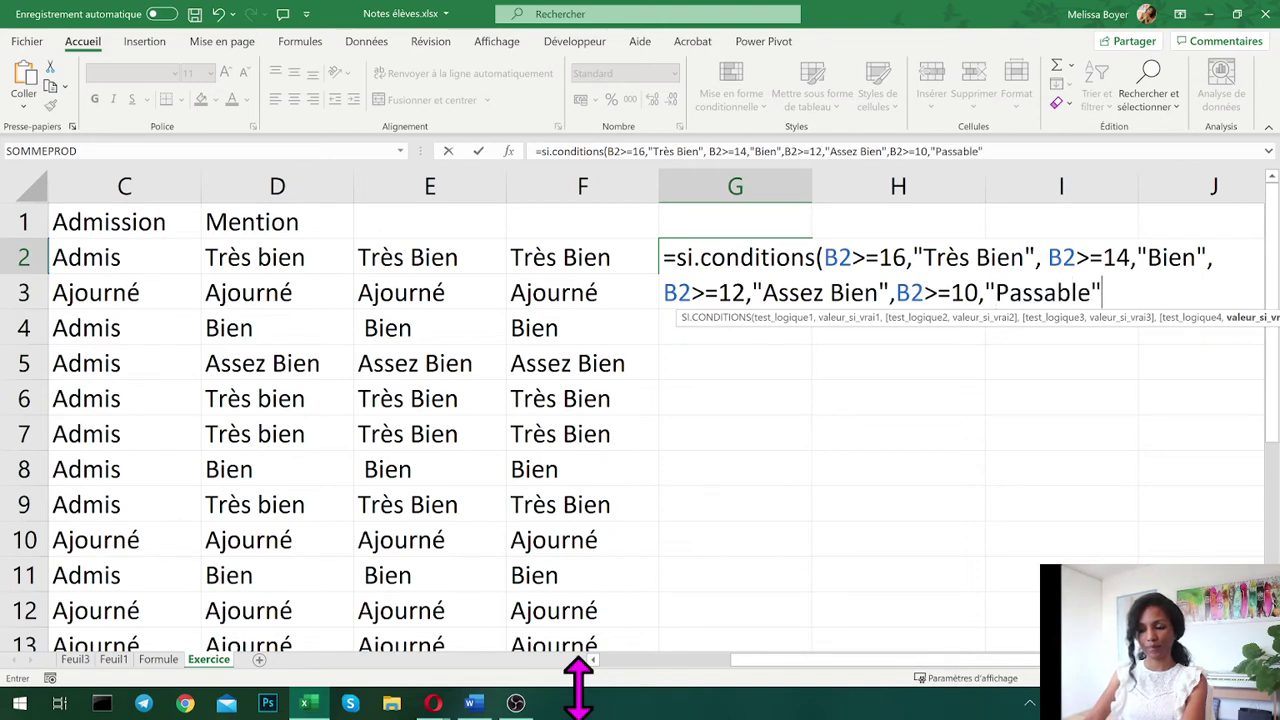
pyautogui.write(',')
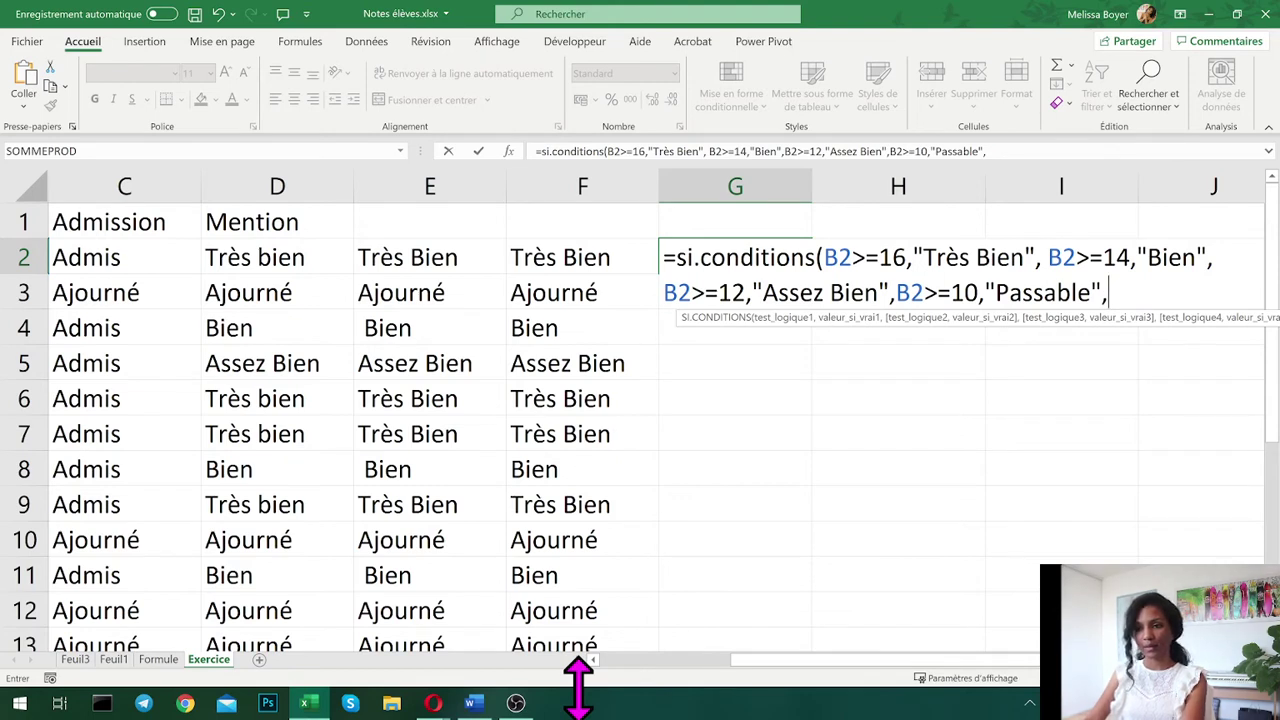
# - Add B2>=0 as the fifth test returning "Ajourné", then enter G2's formula, accepting the proposed quotation-mark correction
pyautogui.write('B')
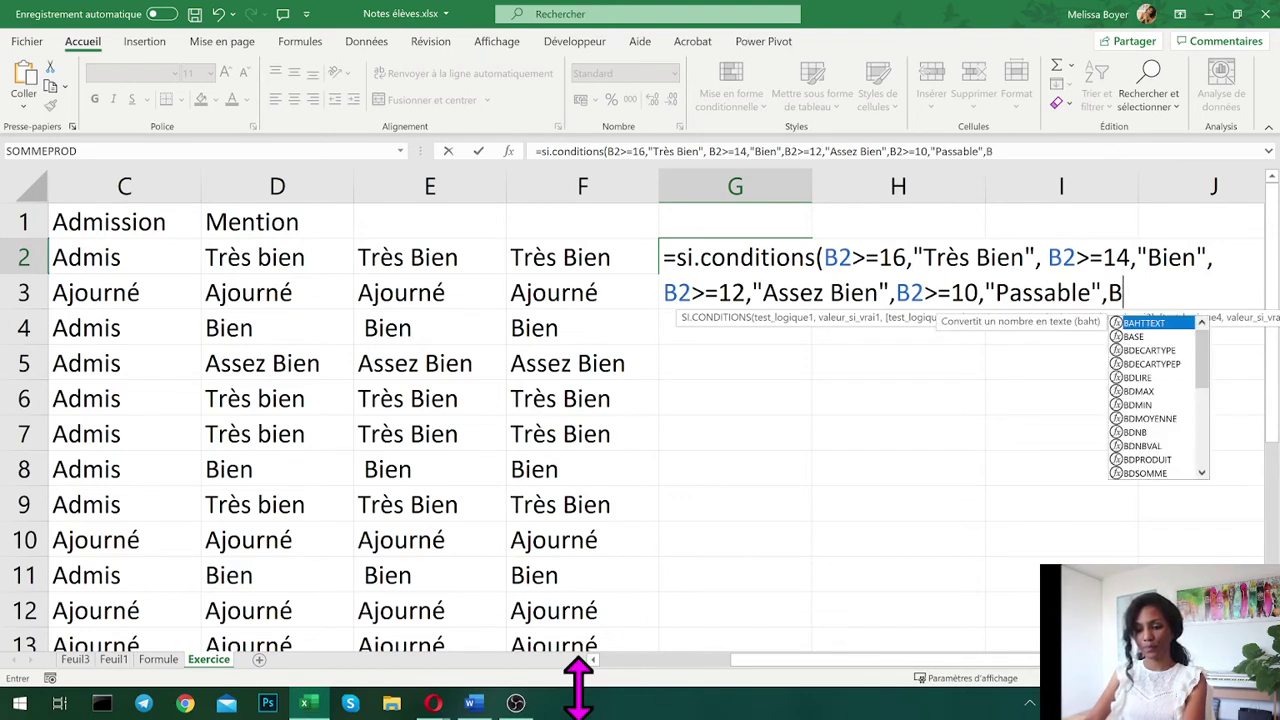
pyautogui.write('2')
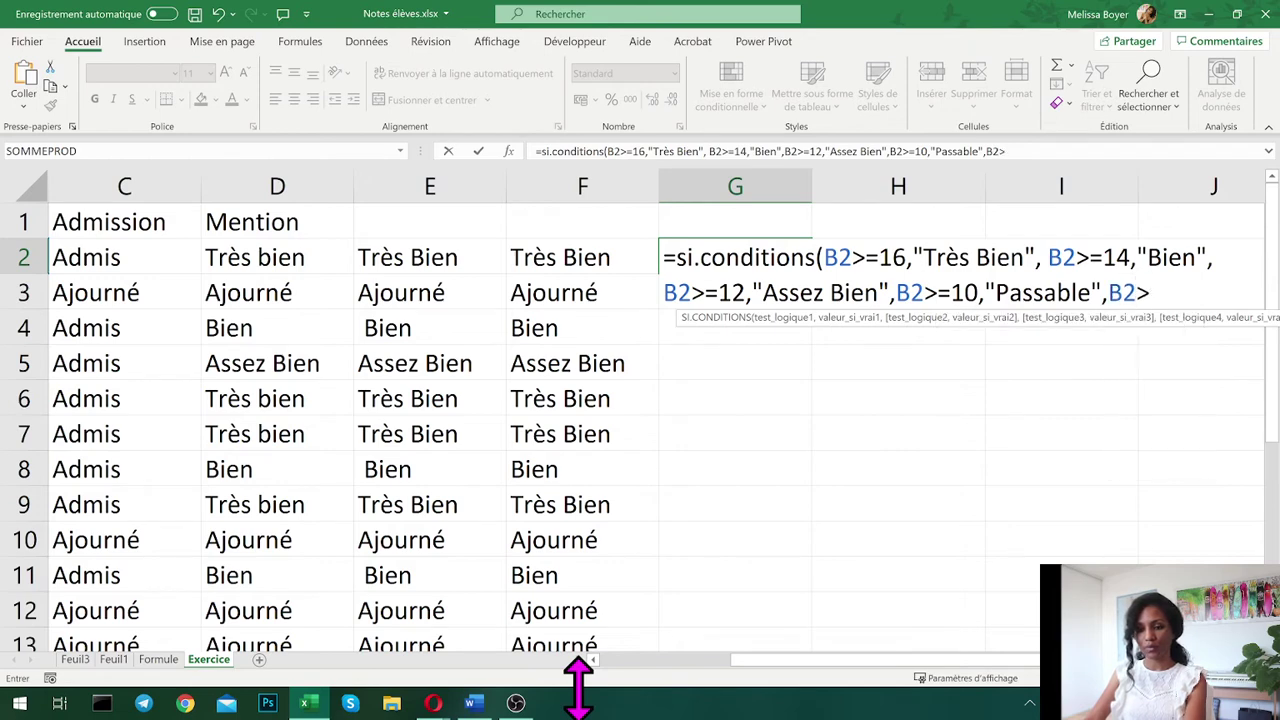
pyautogui.write('>=0')
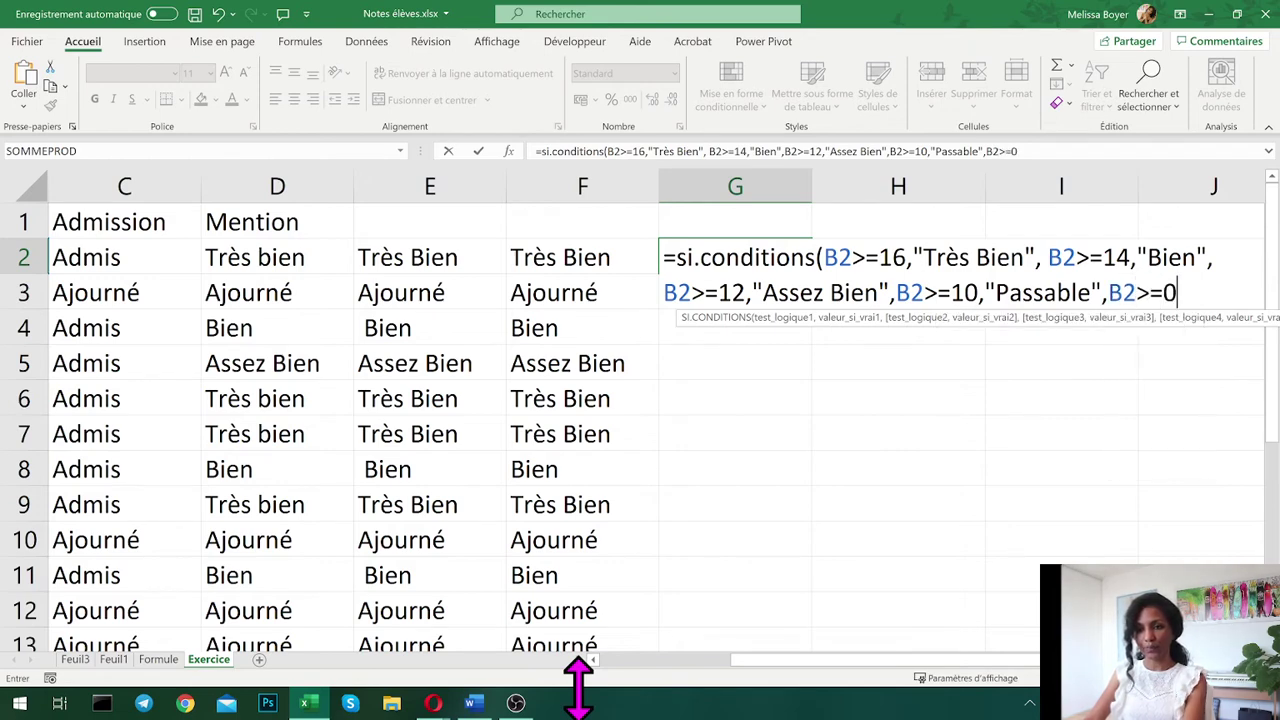
pyautogui.write(', A')
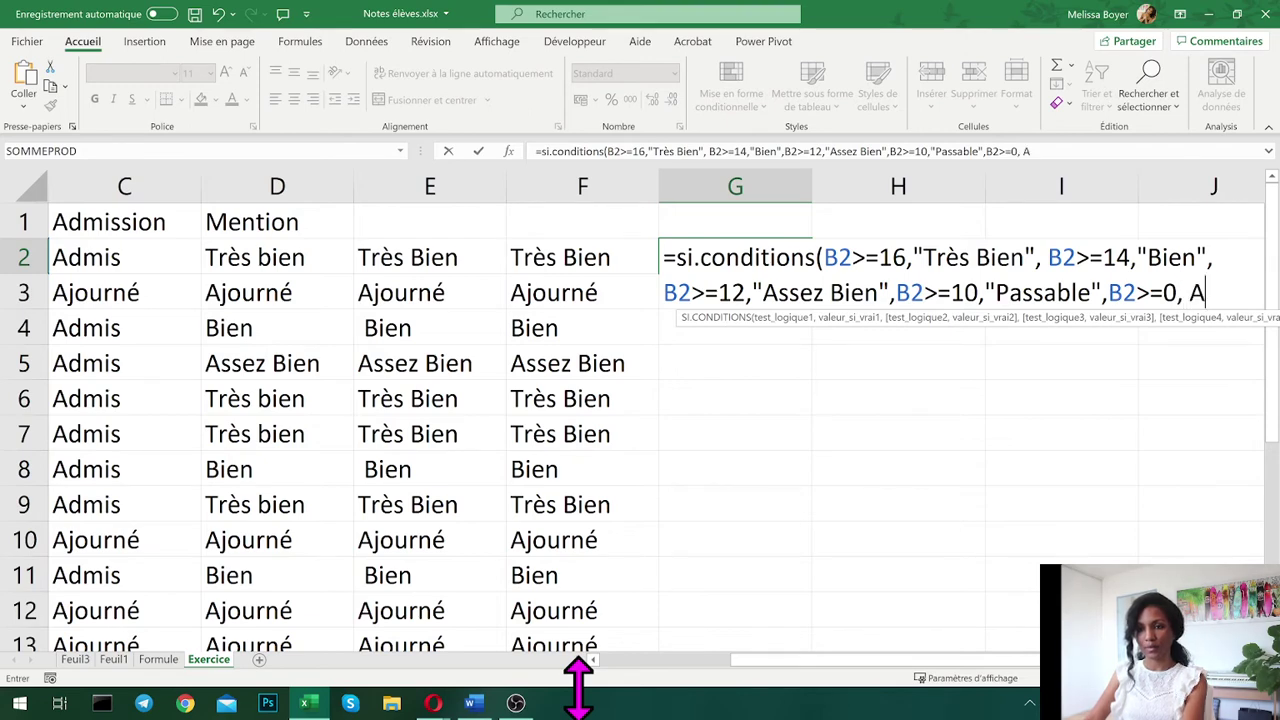
pyautogui.write('journé')
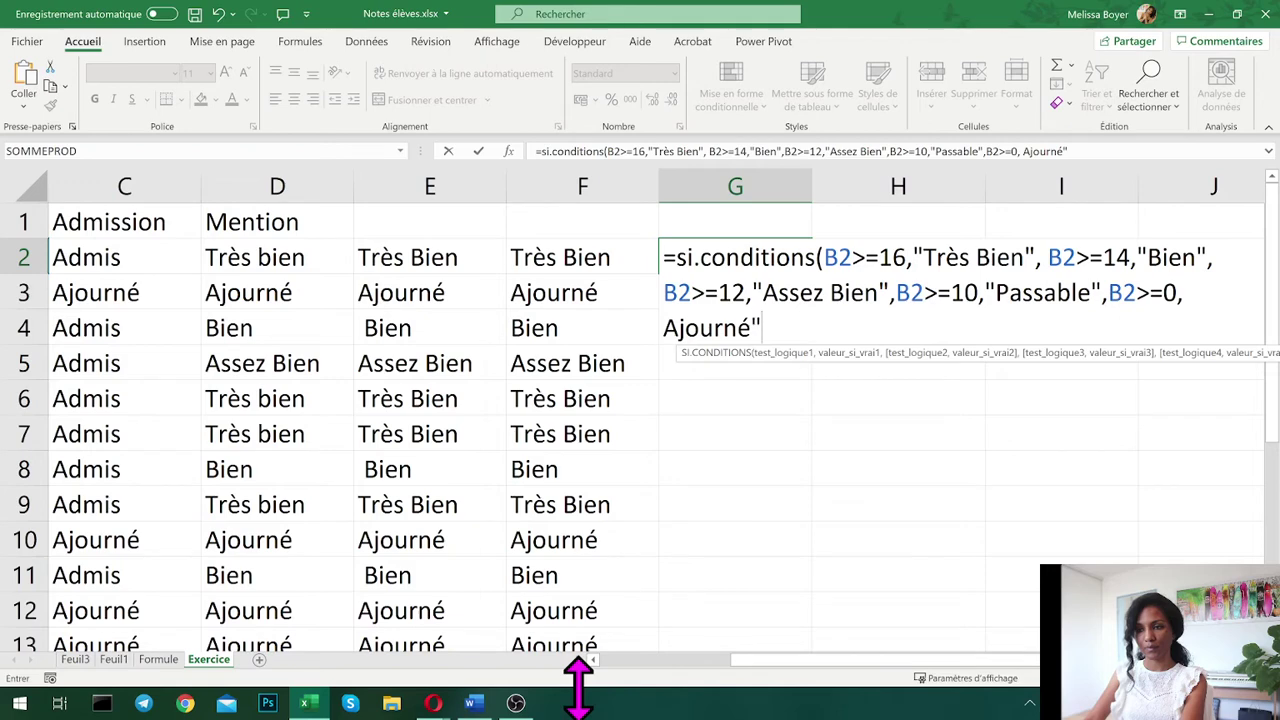
pyautogui.write('"')
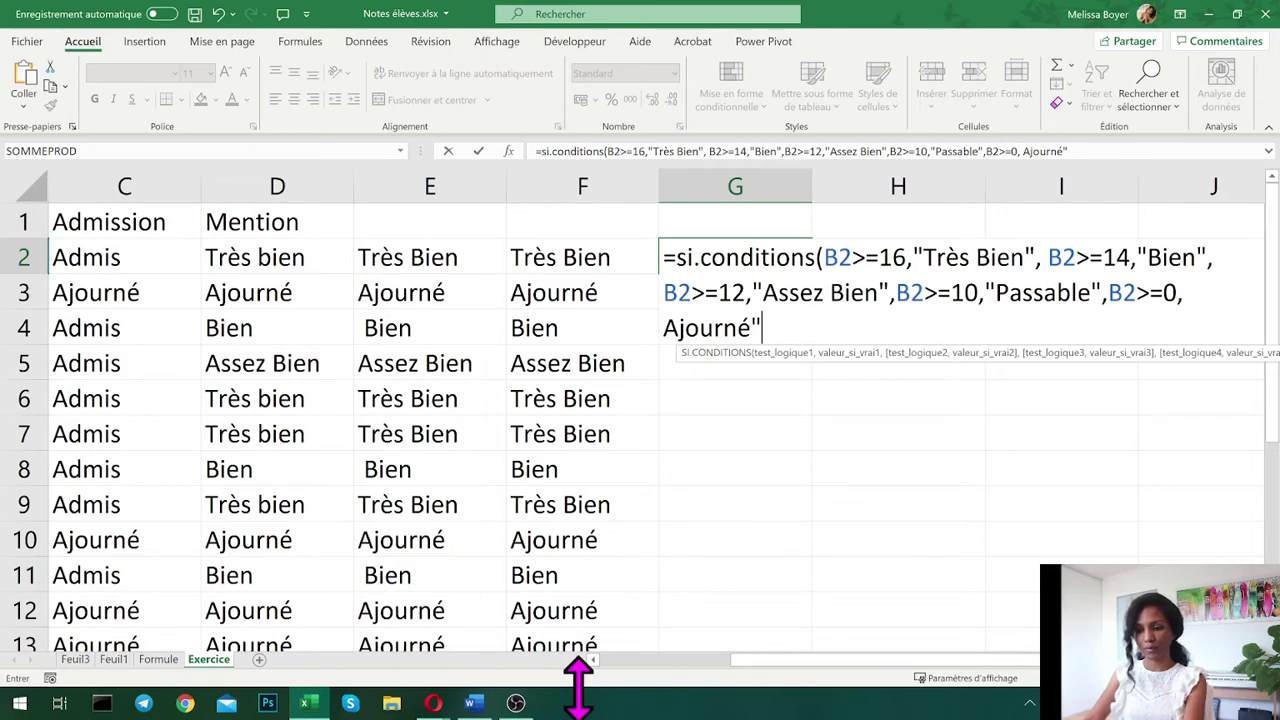
pyautogui.write(')')
pyautogui.press('Return')
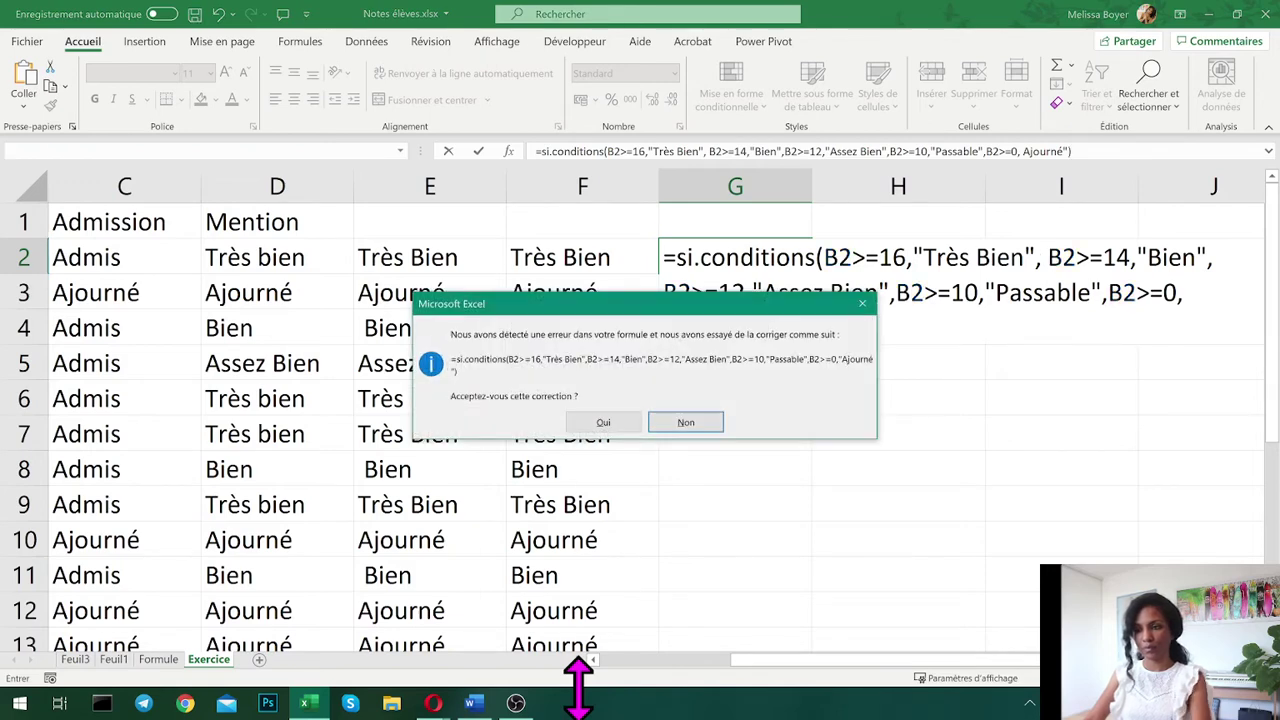
pyautogui.press('Left')
pyautogui.press('Return')
pyautogui.press('Left')
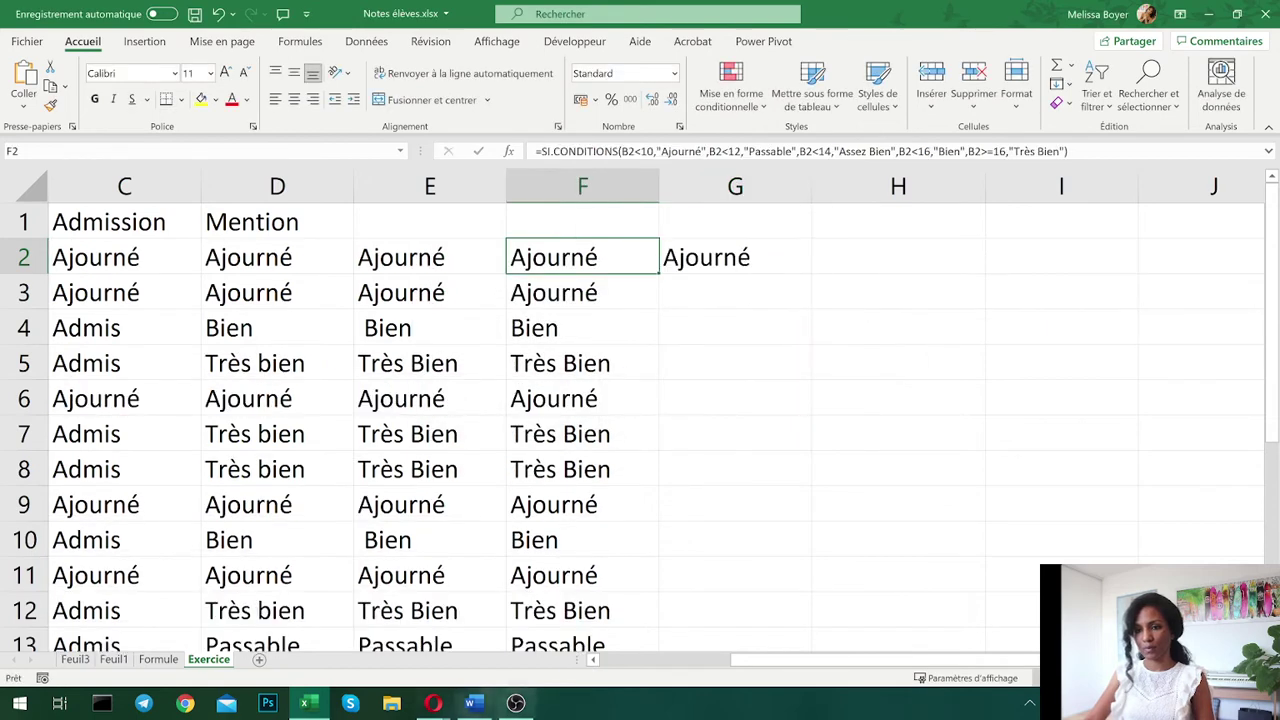
# - Examine the final B2>=0 test in G2's formula, leaving the cell without keeping any edit
pyautogui.click(752, 266)
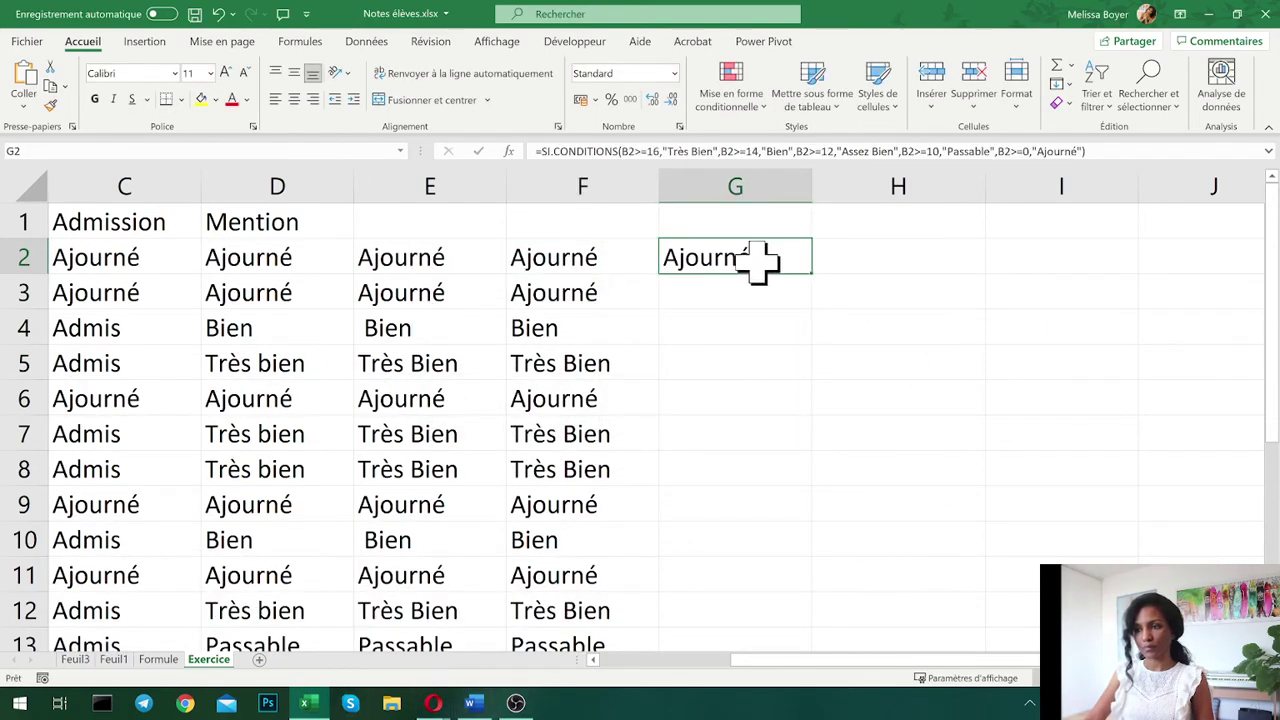
pyautogui.click(1040, 151)
pyautogui.click(1014, 151)
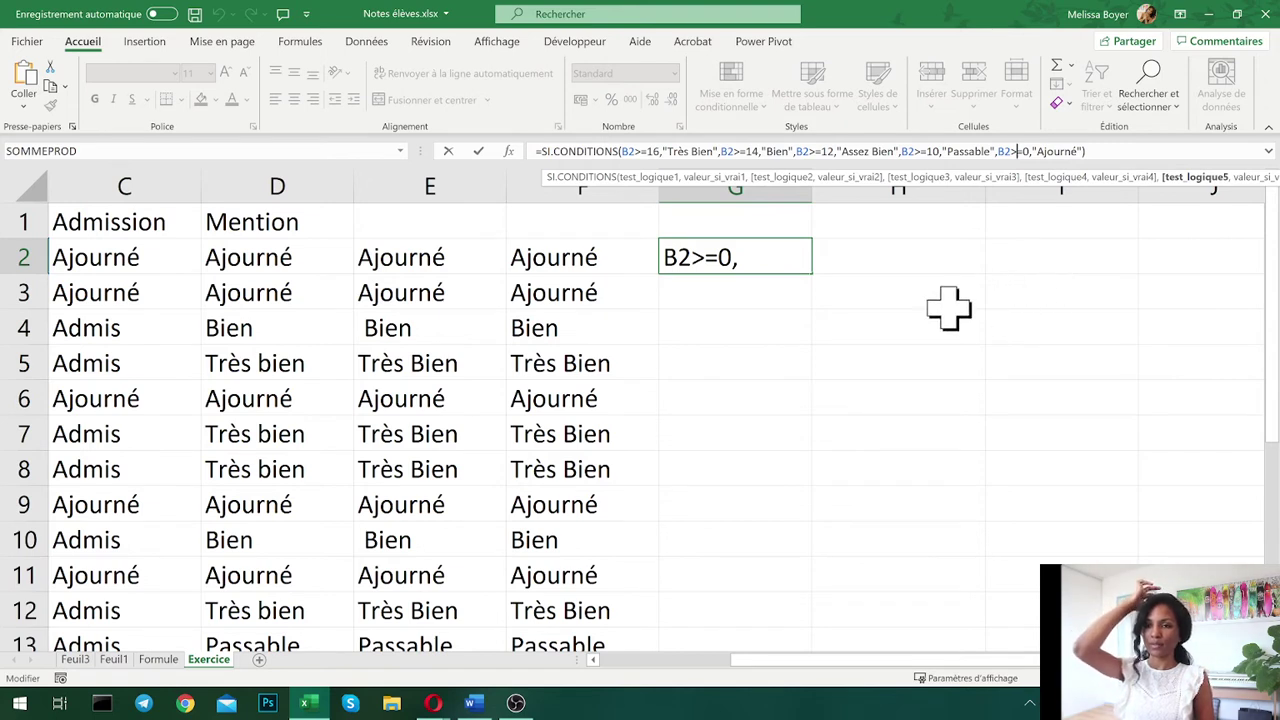
pyautogui.click(716, 320)
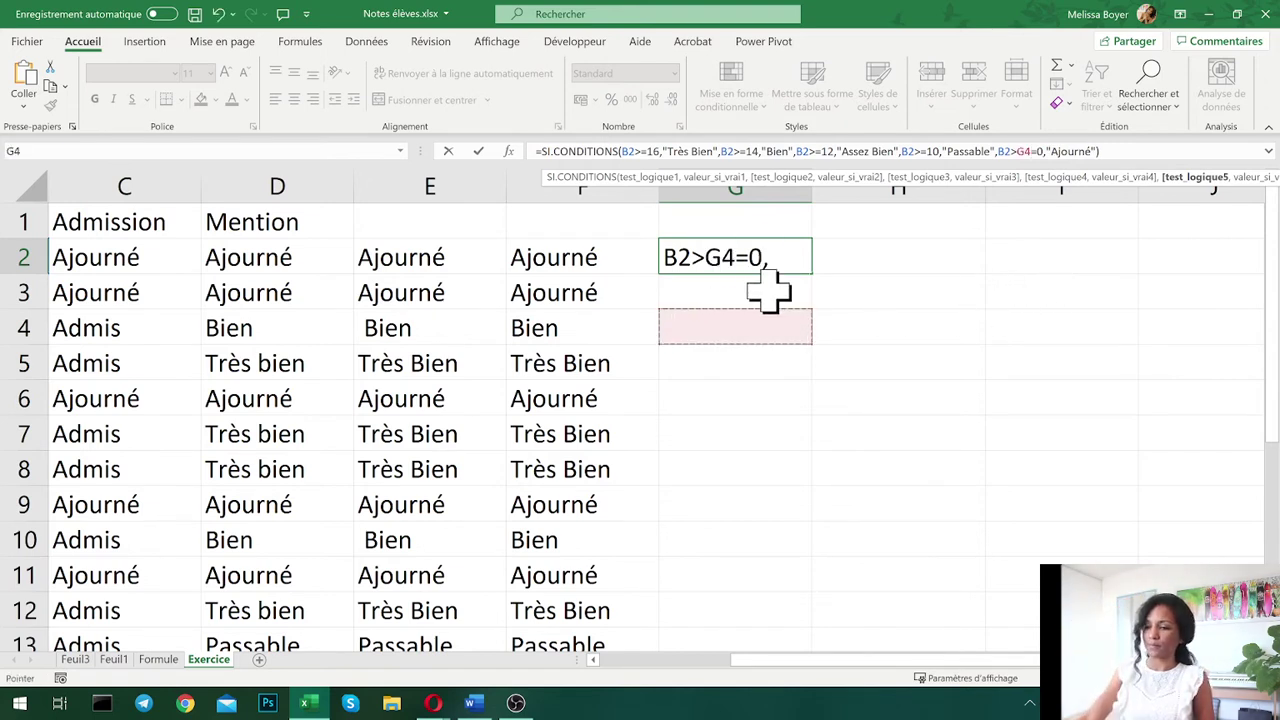
pyautogui.press('Escape')
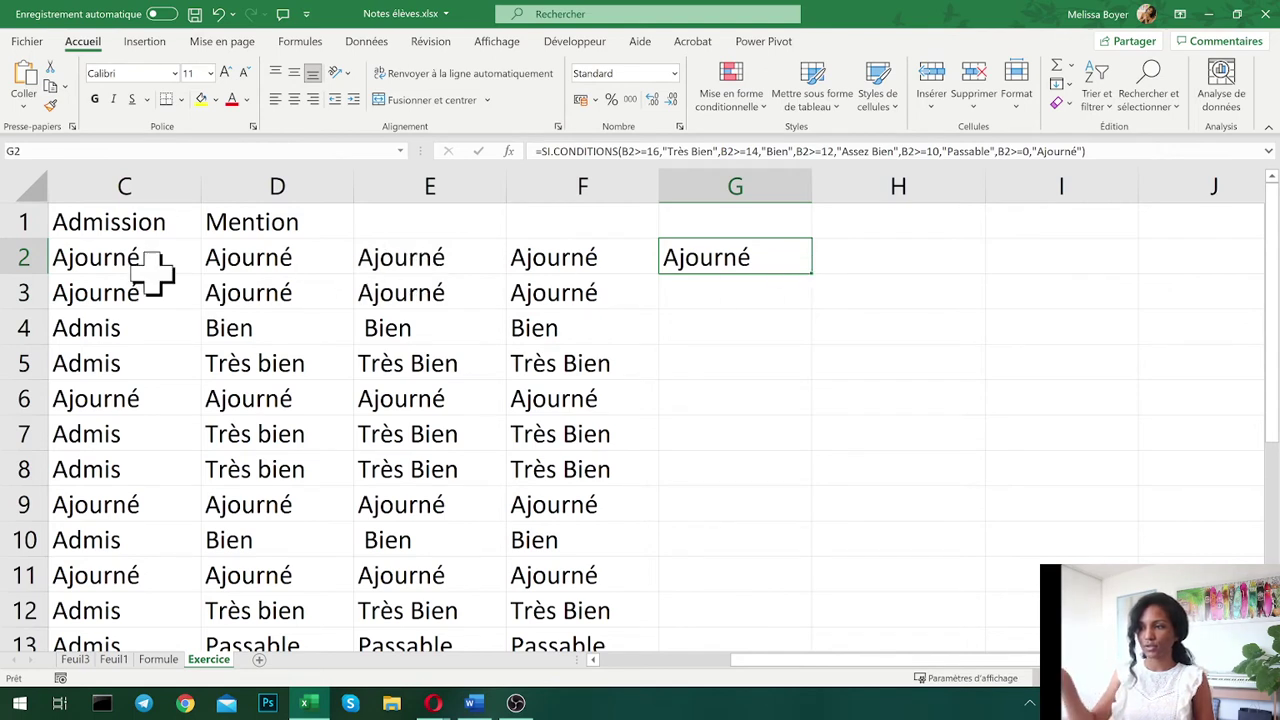
# - Copy G2's SI.CONDITIONS formula down column G to row 21
pyautogui.moveTo(163, 272); pyautogui.dragTo(340, 271)
pyautogui.click(720, 257)
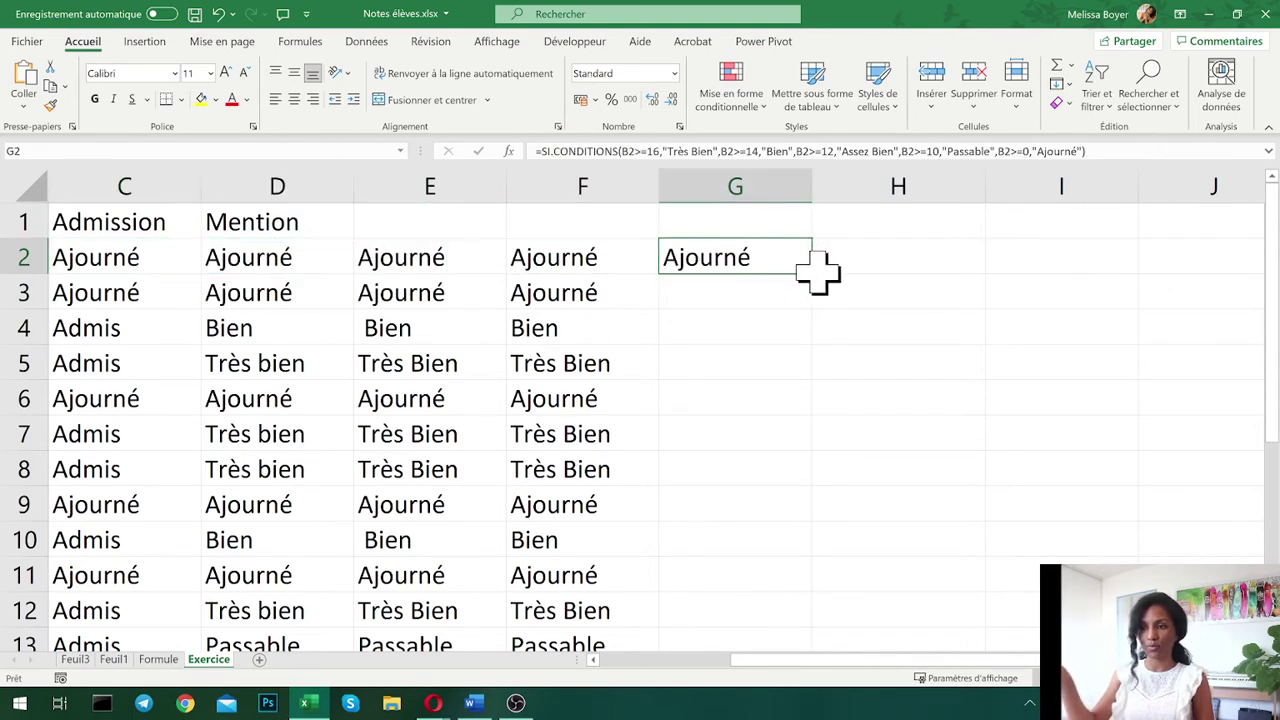
pyautogui.moveTo(813, 273); pyautogui.dragTo(750, 580)
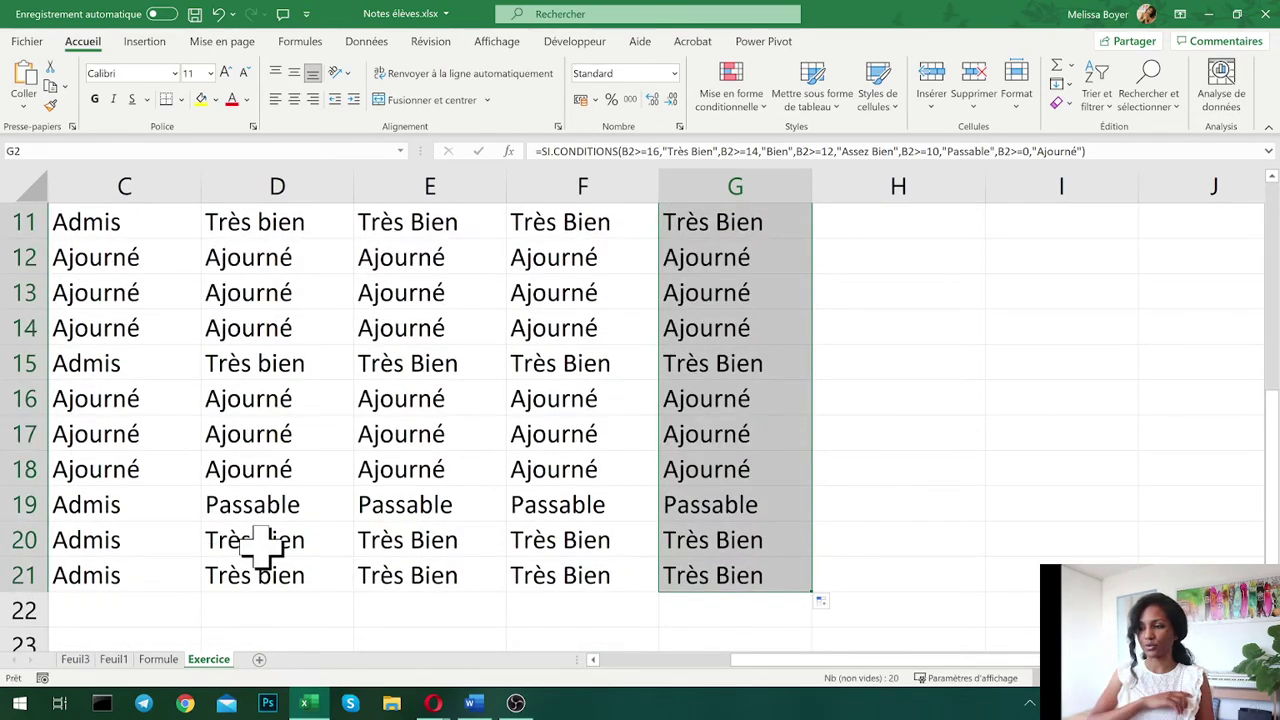
# - Compare the mentions across columns D to G row by row, including rows 15, 18, 19 and 20
pyautogui.moveTo(263, 543); pyautogui.dragTo(705, 547)
pyautogui.moveTo(294, 509); pyautogui.dragTo(723, 514)
pyautogui.moveTo(305, 476); pyautogui.dragTo(710, 470)
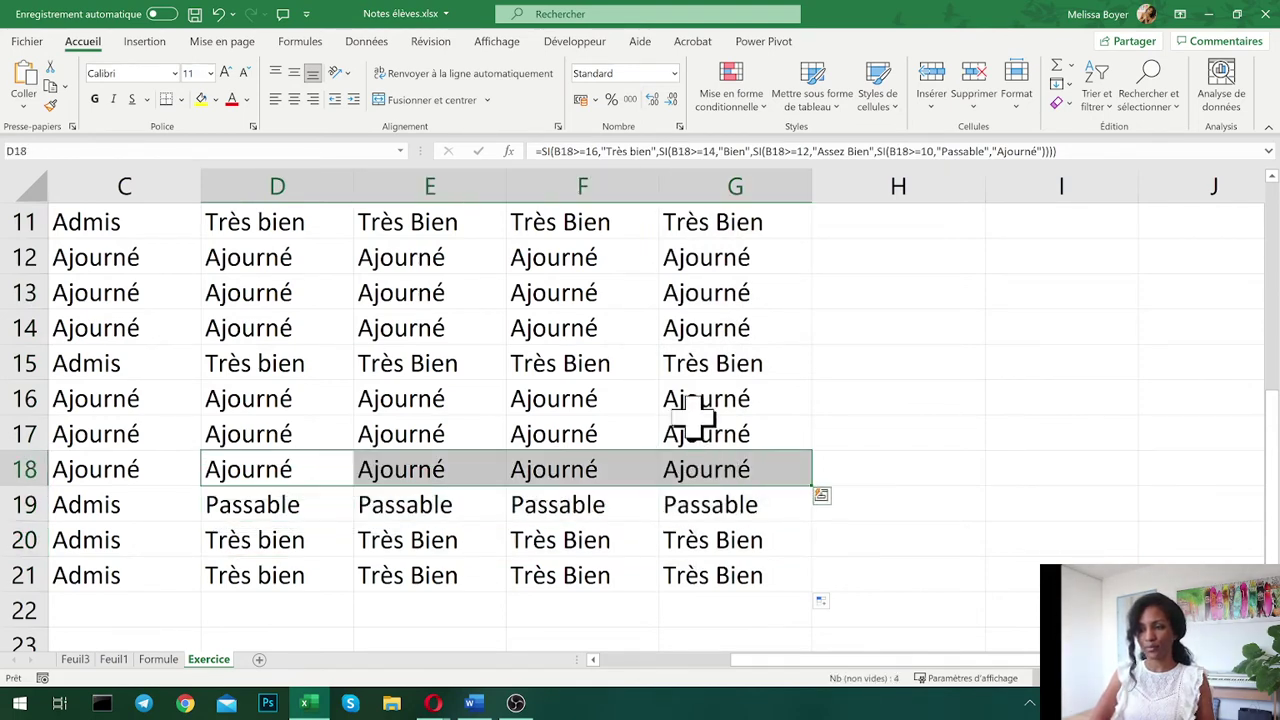
pyautogui.moveTo(712, 363); pyautogui.dragTo(402, 373)
pyautogui.scroll(2, 440, 370)
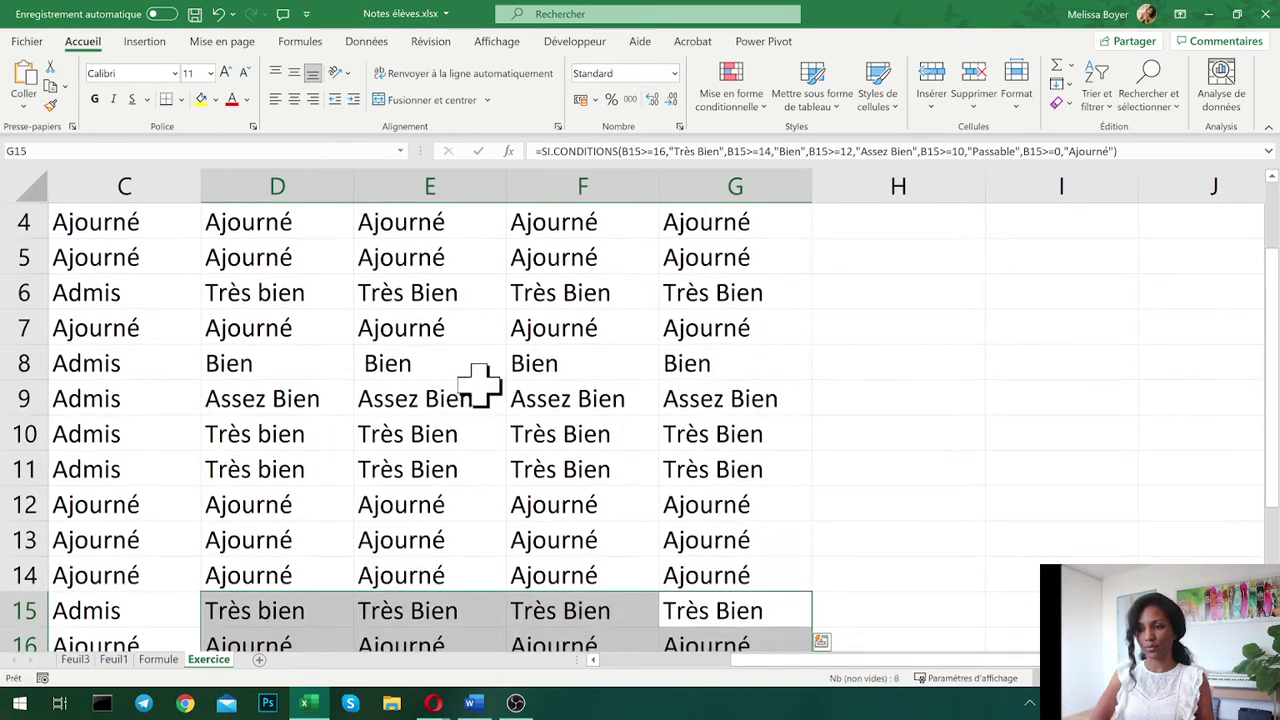
pyautogui.scroll(1, 650, 402)
# - Copy the full text of the SI.CONDITIONS formula from cell G4, leaving the cell unmodified
pyautogui.click(735, 330)
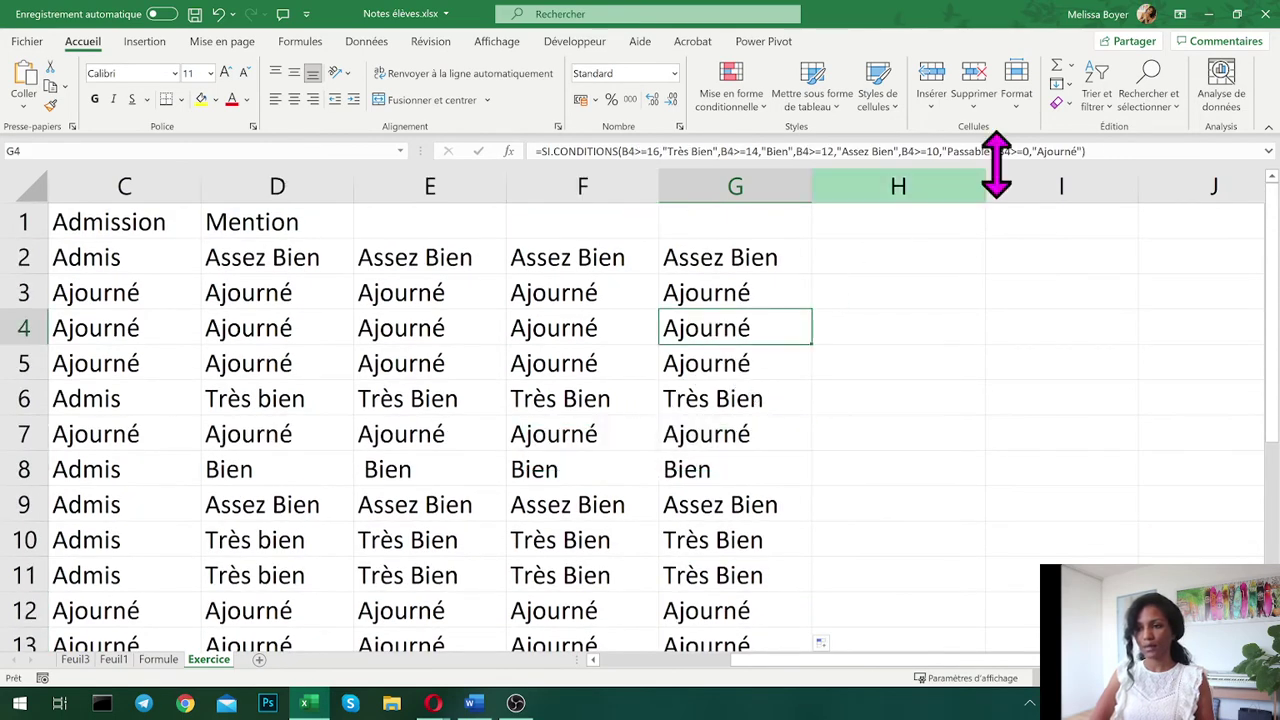
pyautogui.click(1105, 152)
pyautogui.moveTo(940, 165); pyautogui.dragTo(509, 157)
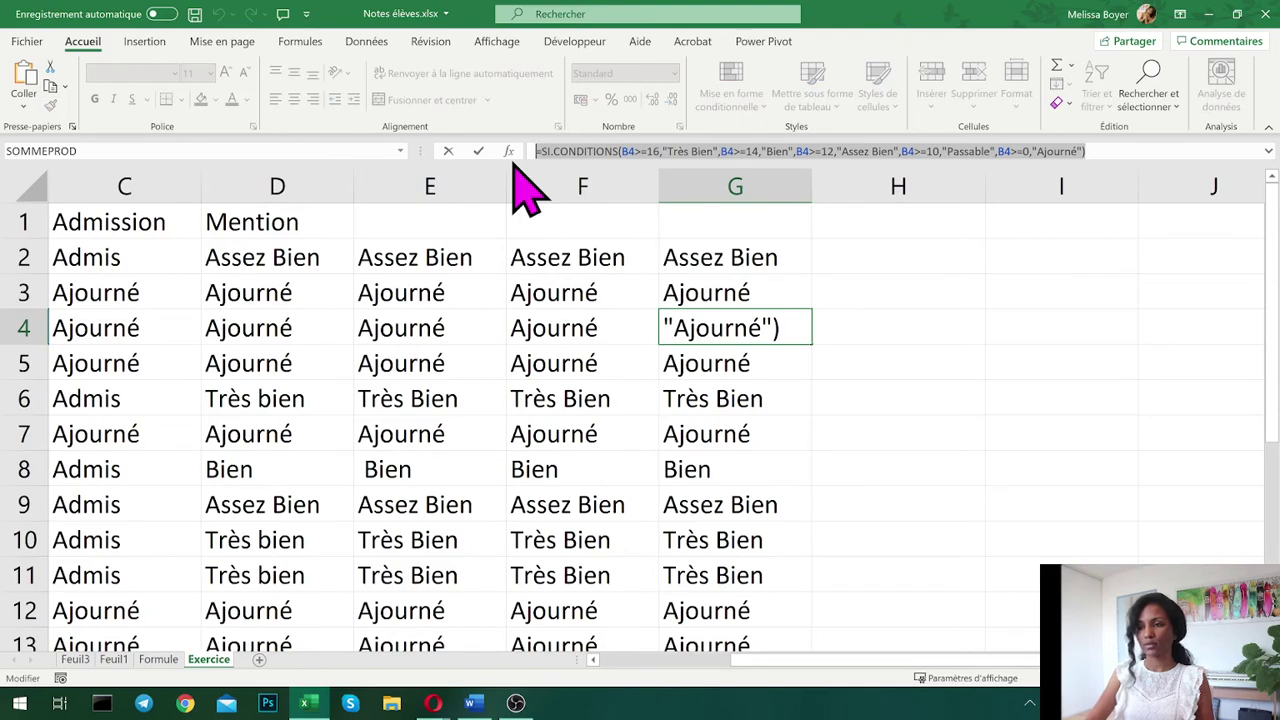
pyautogui.press('Escape')
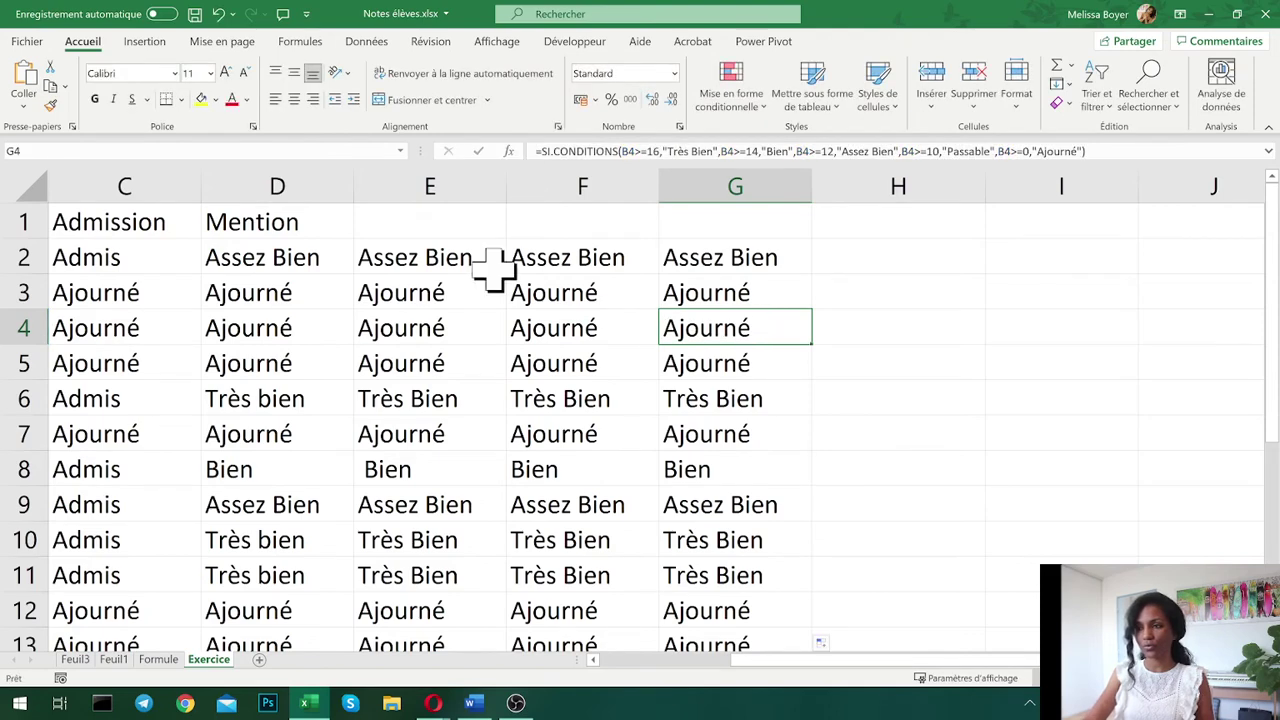
# - On the Formule sheet, move the two nested SI formulas from B6:B7 down to B7:B8, freeing cell B6
pyautogui.click(172, 660)
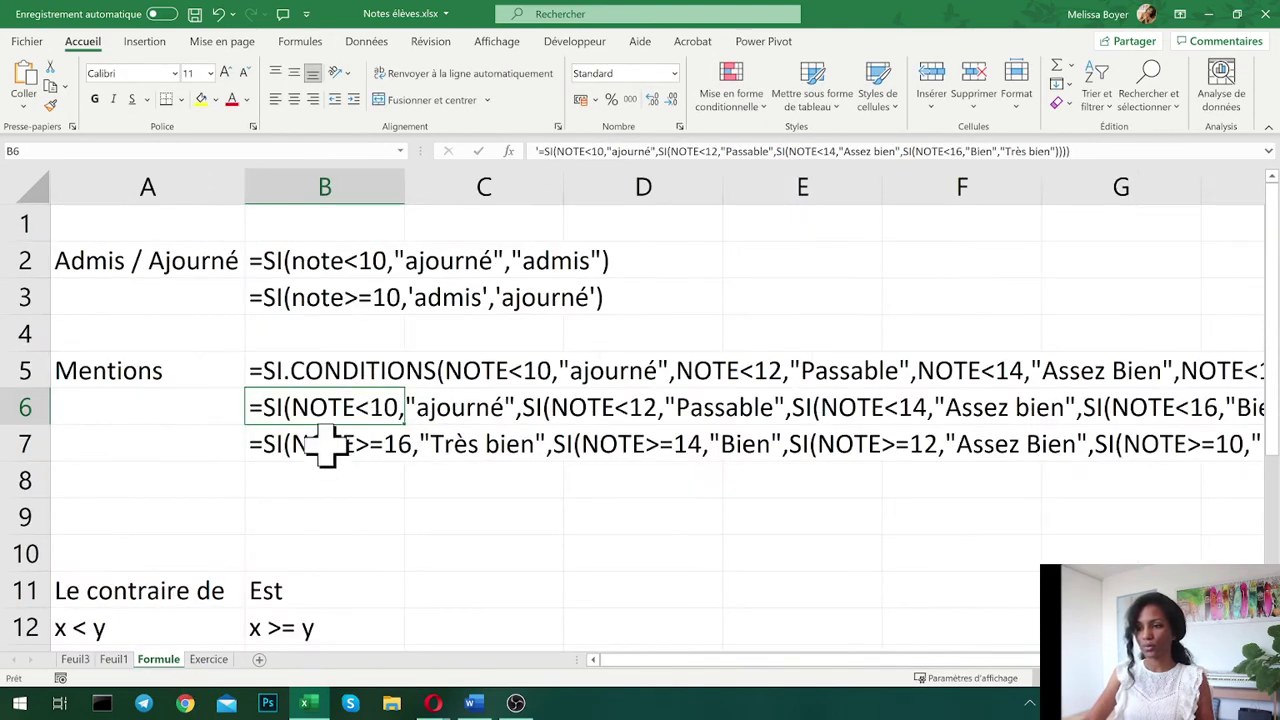
pyautogui.moveTo(300, 406); pyautogui.dragTo(306, 491)
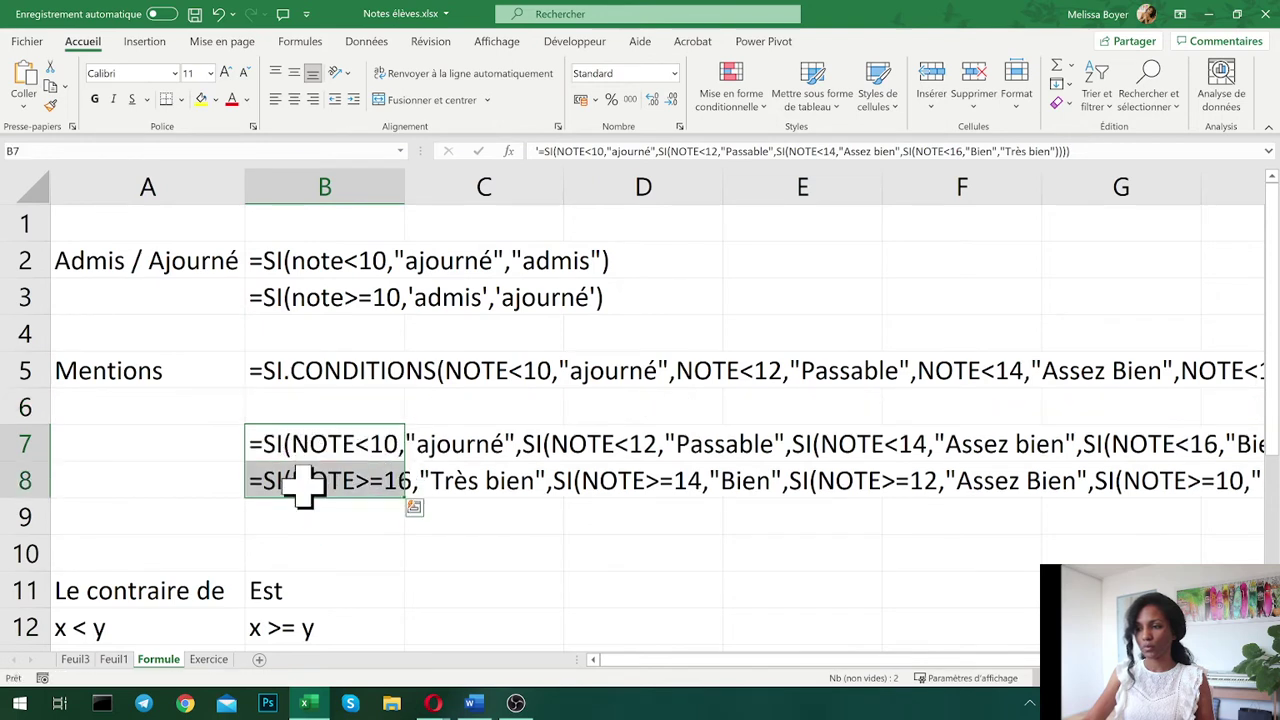
pyautogui.click(314, 408)
pyautogui.click(557, 152)
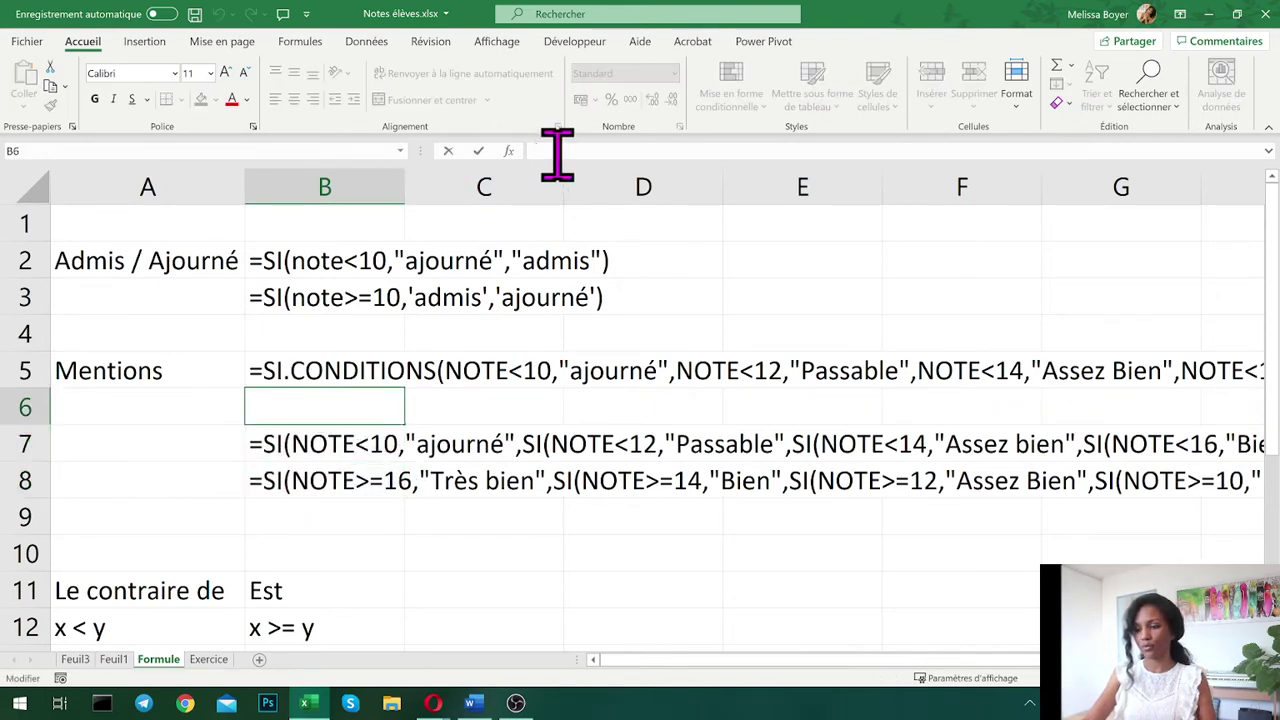
pyautogui.write("'")
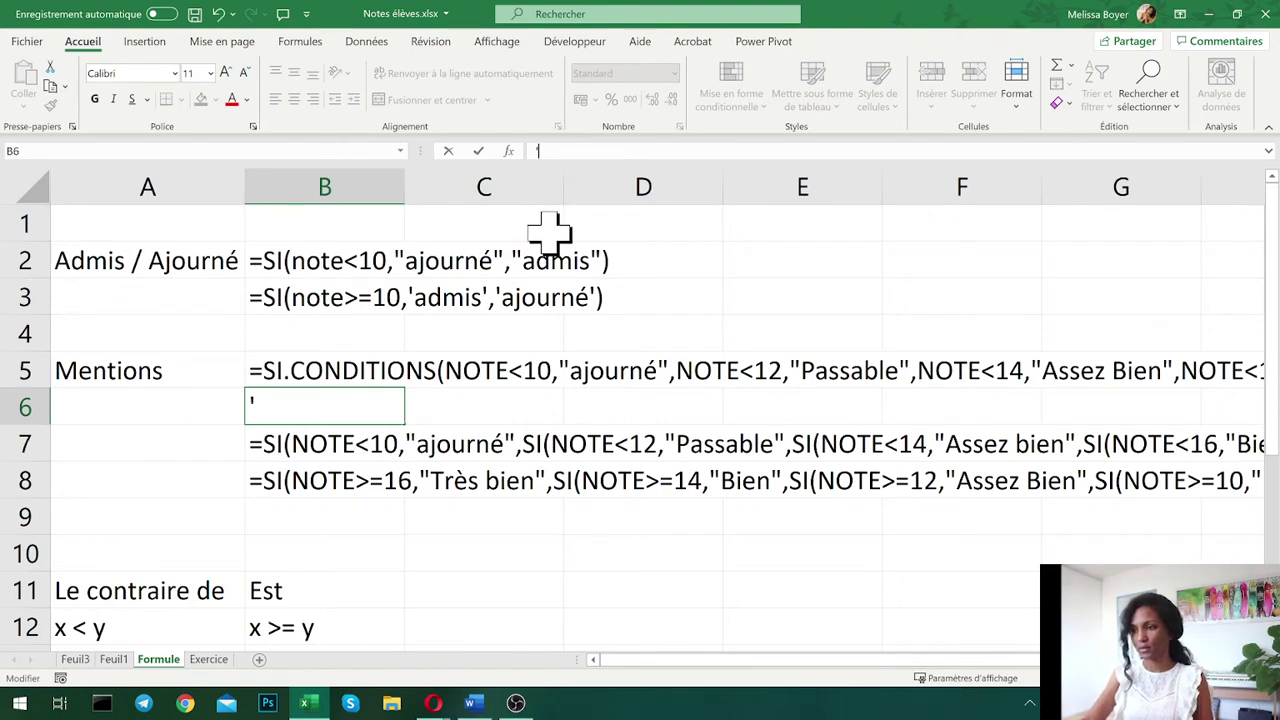
pyautogui.press('Escape')
# - Copy the full SI.CONDITIONS formula text from cell G4 of the Exercice sheet without modifying it, and return to the Formule sheet
pyautogui.hotkey('ctrl', 'pagedown')
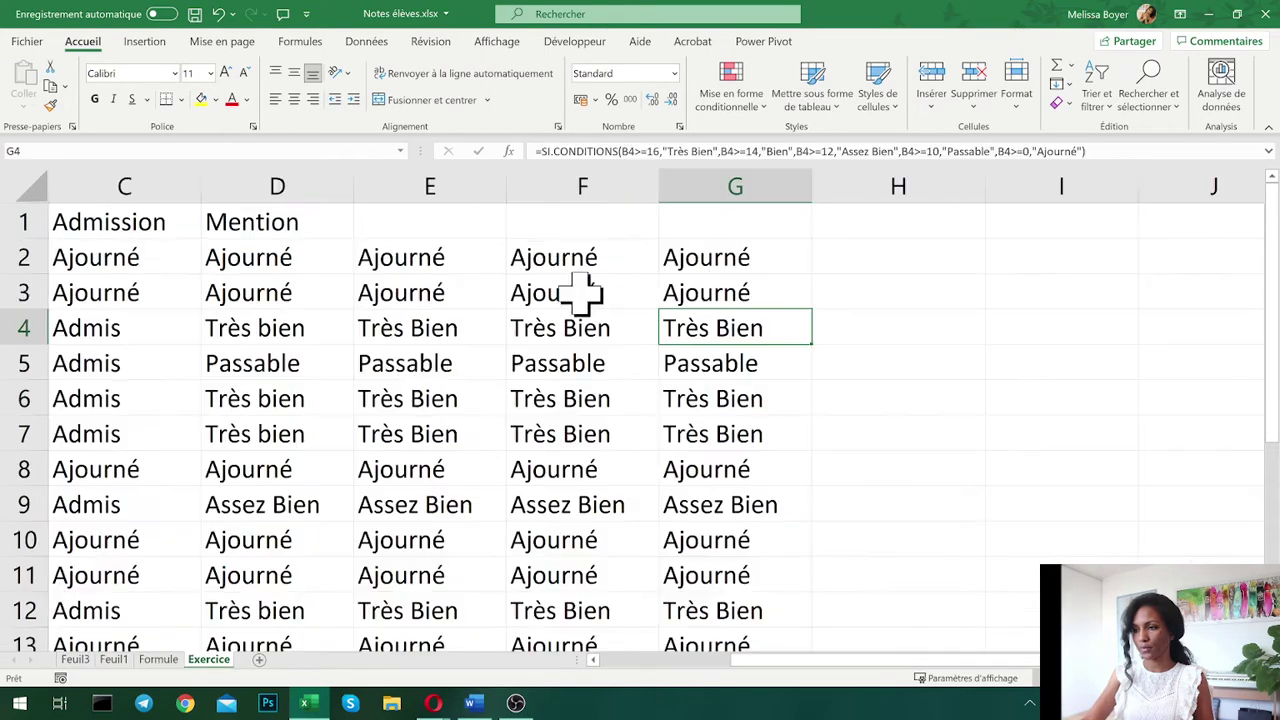
pyautogui.moveTo(1100, 151); pyautogui.dragTo(900, 151)
pyautogui.moveTo(672, 120); pyautogui.dragTo(508, 130)
pyautogui.hotkey('ctrl', 'c')
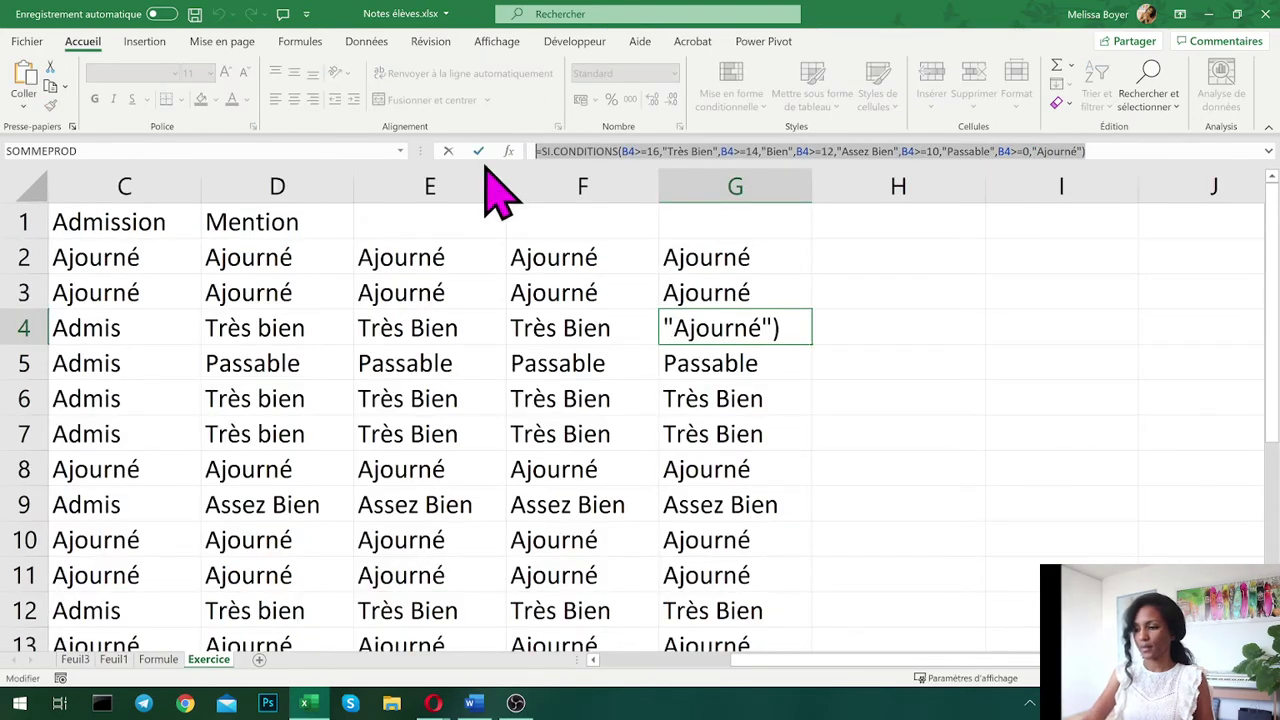
pyautogui.press('Escape')
pyautogui.hotkey('ctrl', 'pageup')
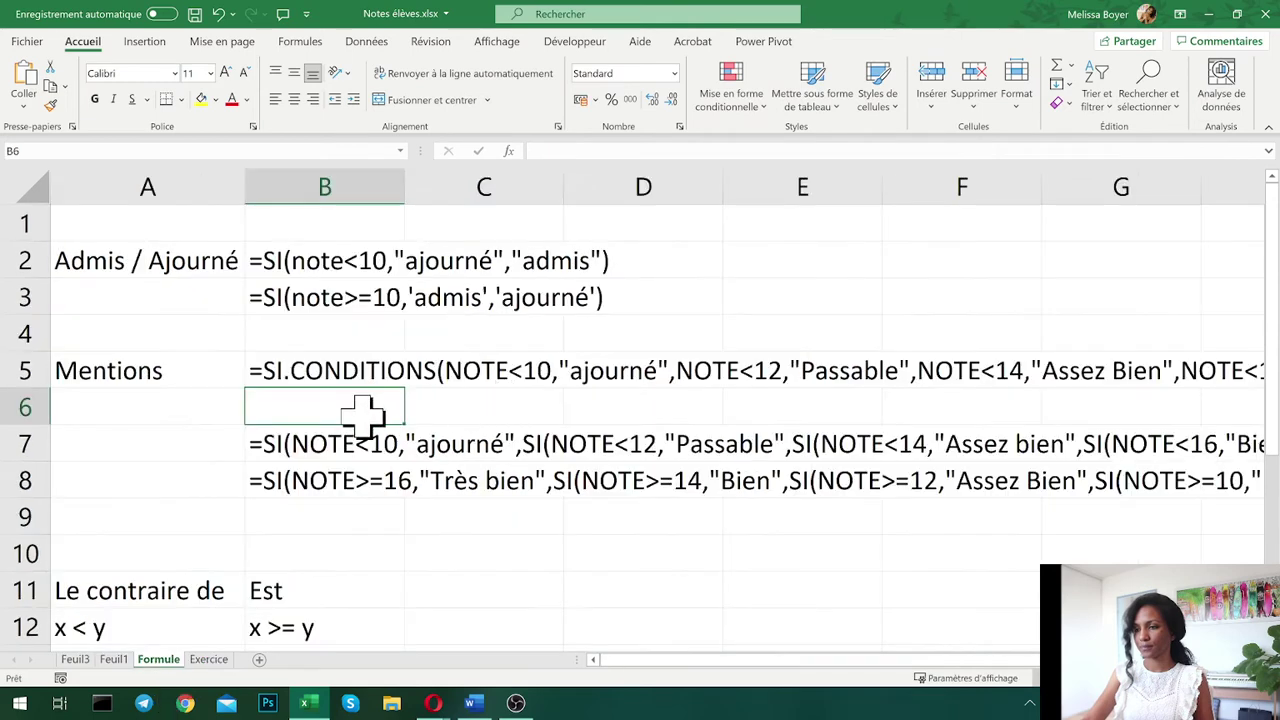
# - Paste the copied descending SI.CONDITIONS formula into cell B6, accepting the proposed correction of the doubled equals sign
pyautogui.click(537, 150)
pyautogui.write('=')
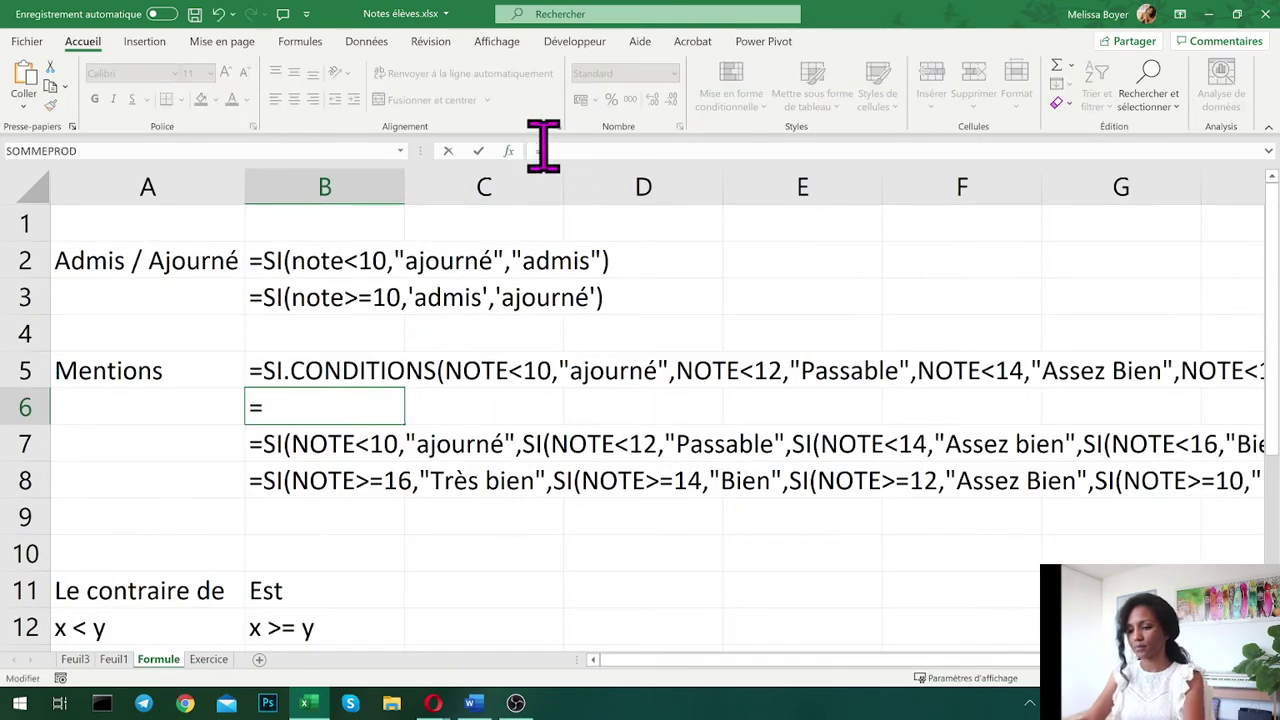
pyautogui.hotkey('ctrl', 'v')
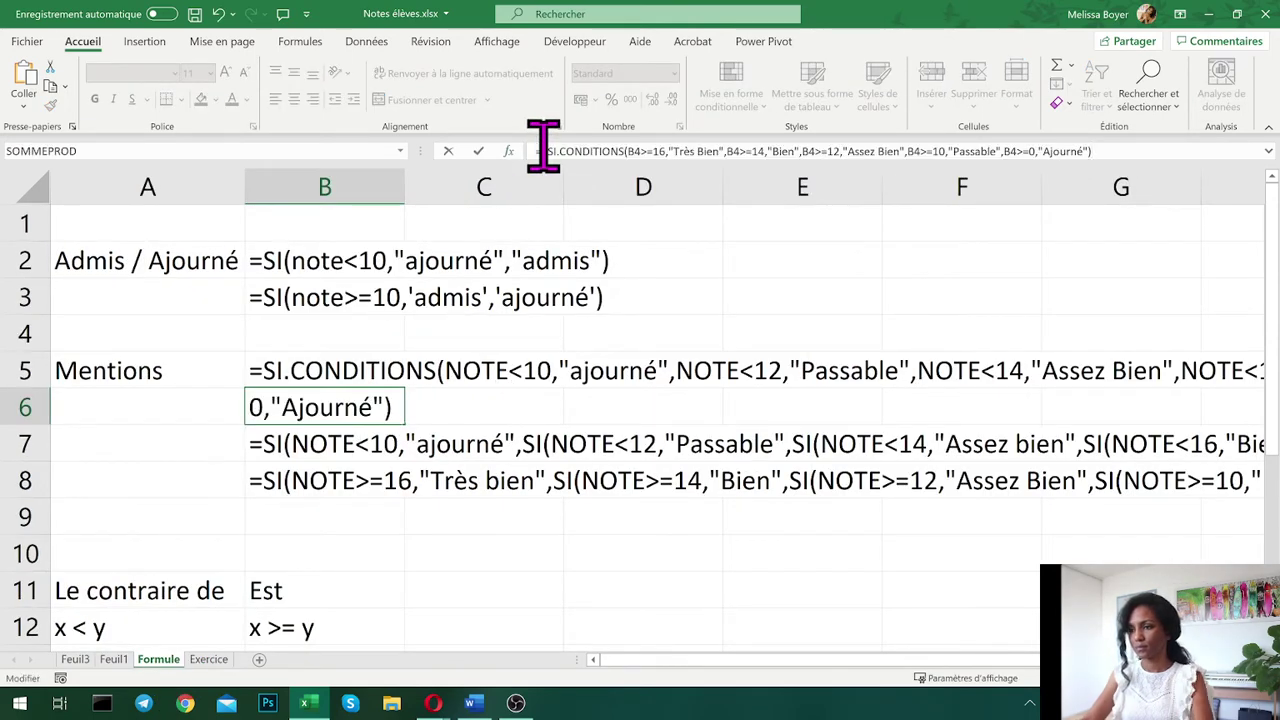
pyautogui.click(700, 180)
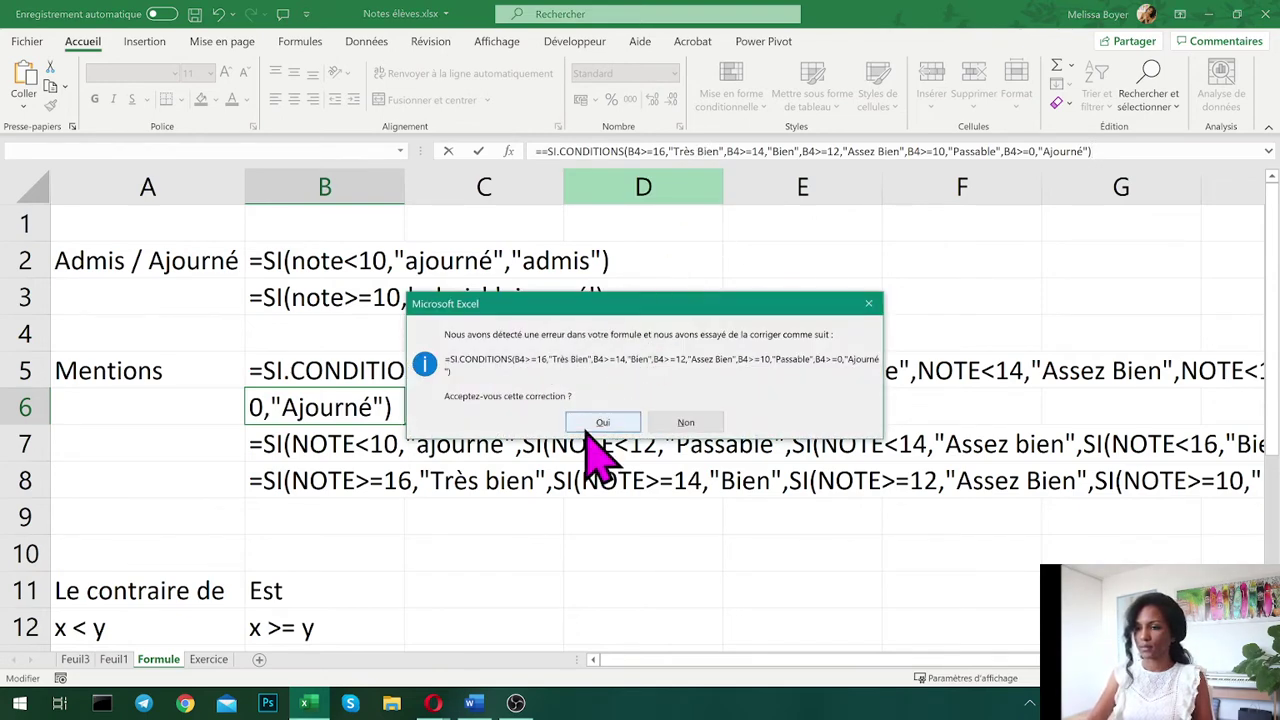
pyautogui.click(592, 425)
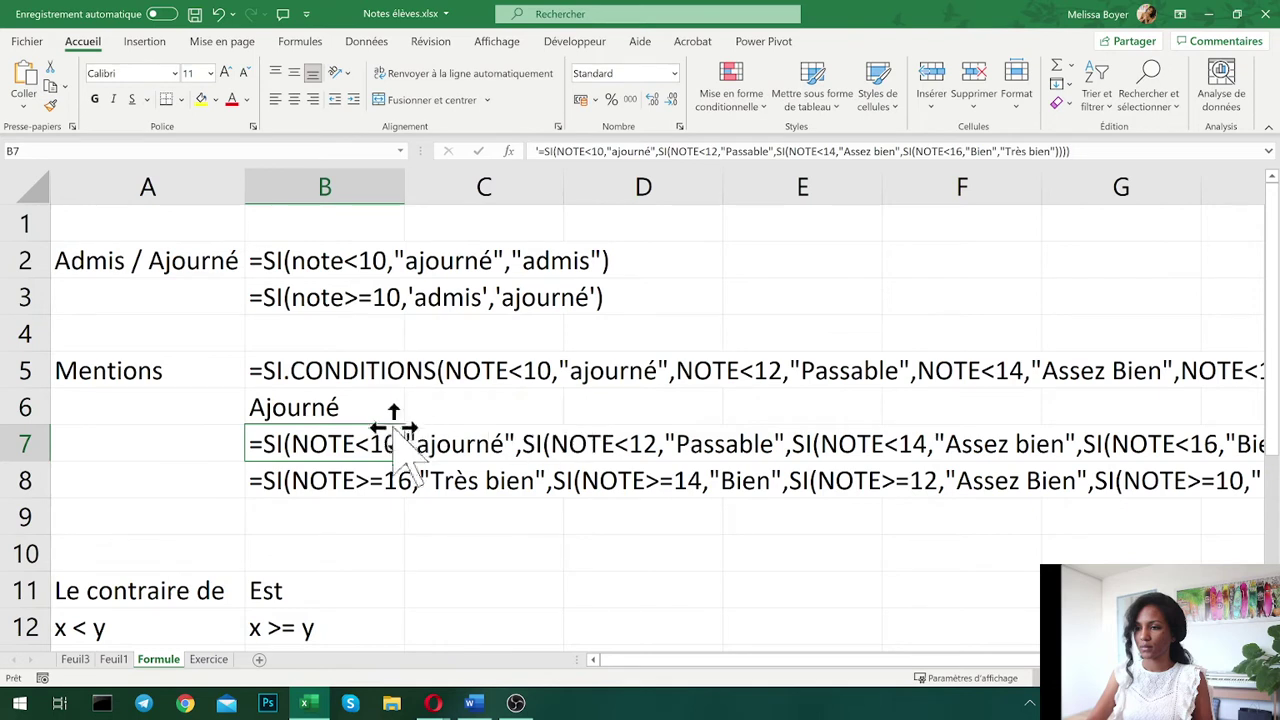
pyautogui.click(366, 408)
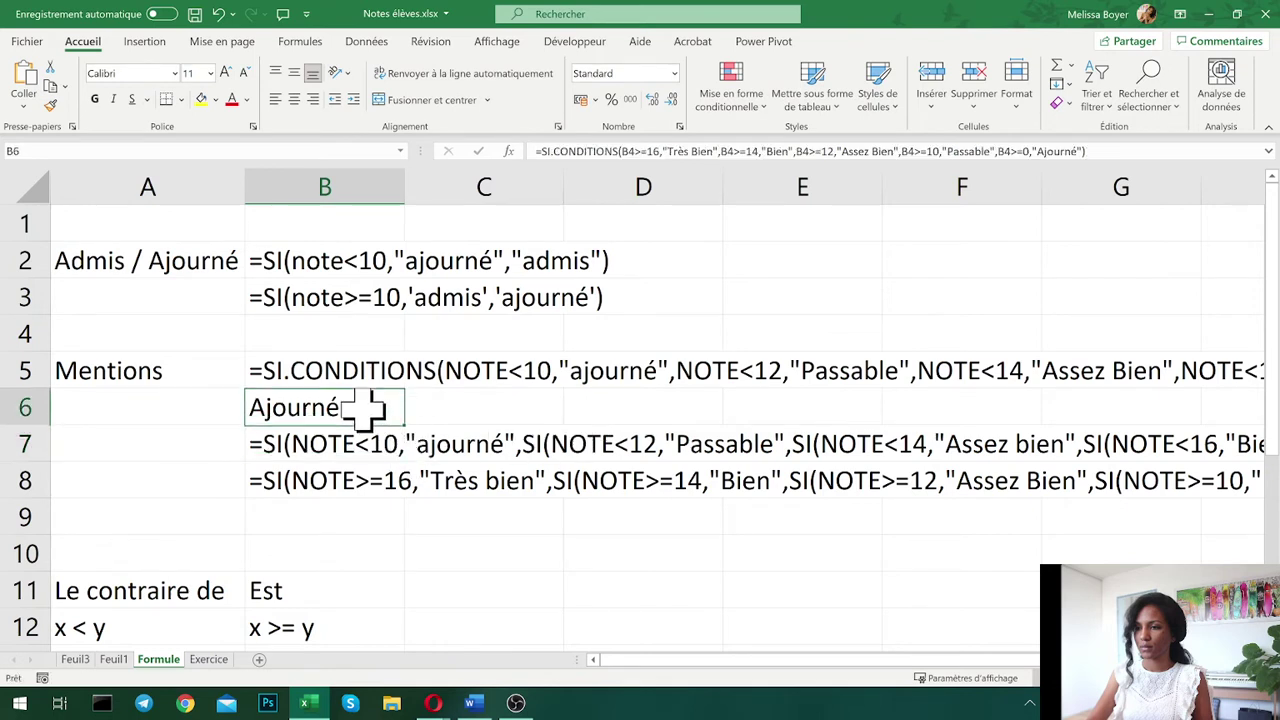
# - Prefix the SI.CONDITIONS formula in B6 with an apostrophe so that it is stored as text
pyautogui.click(536, 151)
pyautogui.click(664, 170)
pyautogui.write("'")
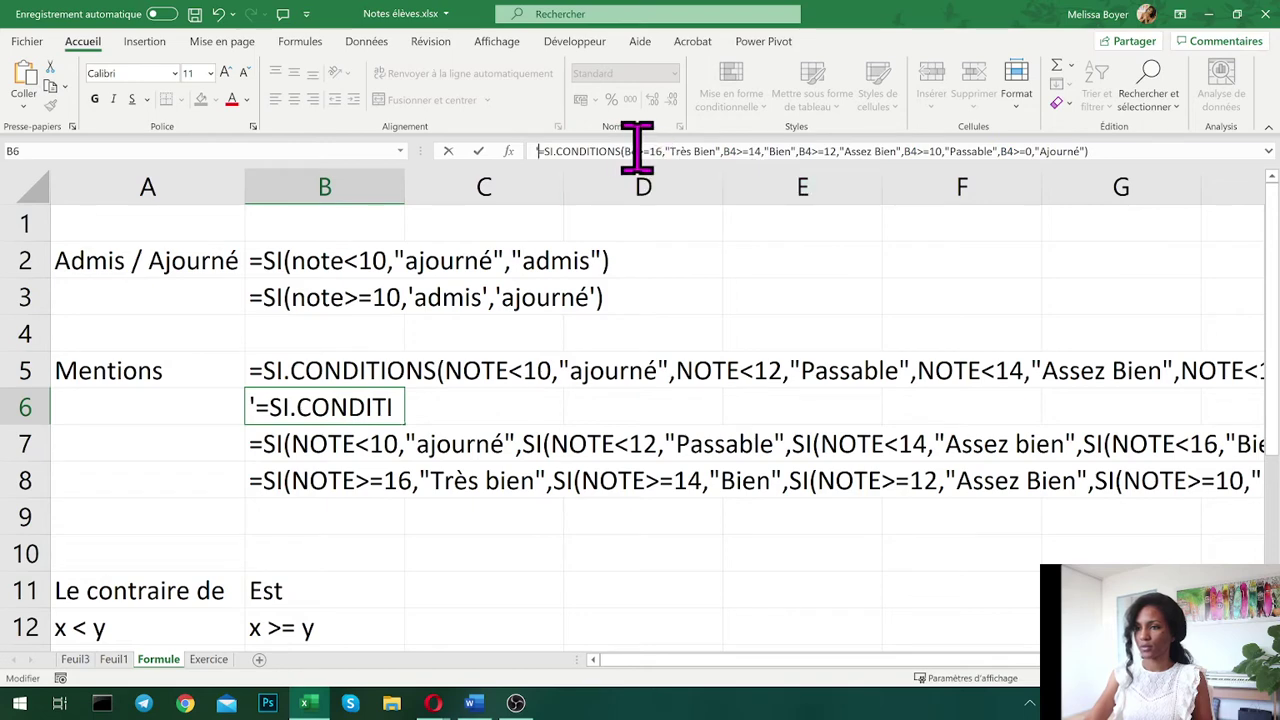
pyautogui.press('Return')
pyautogui.click(330, 402)
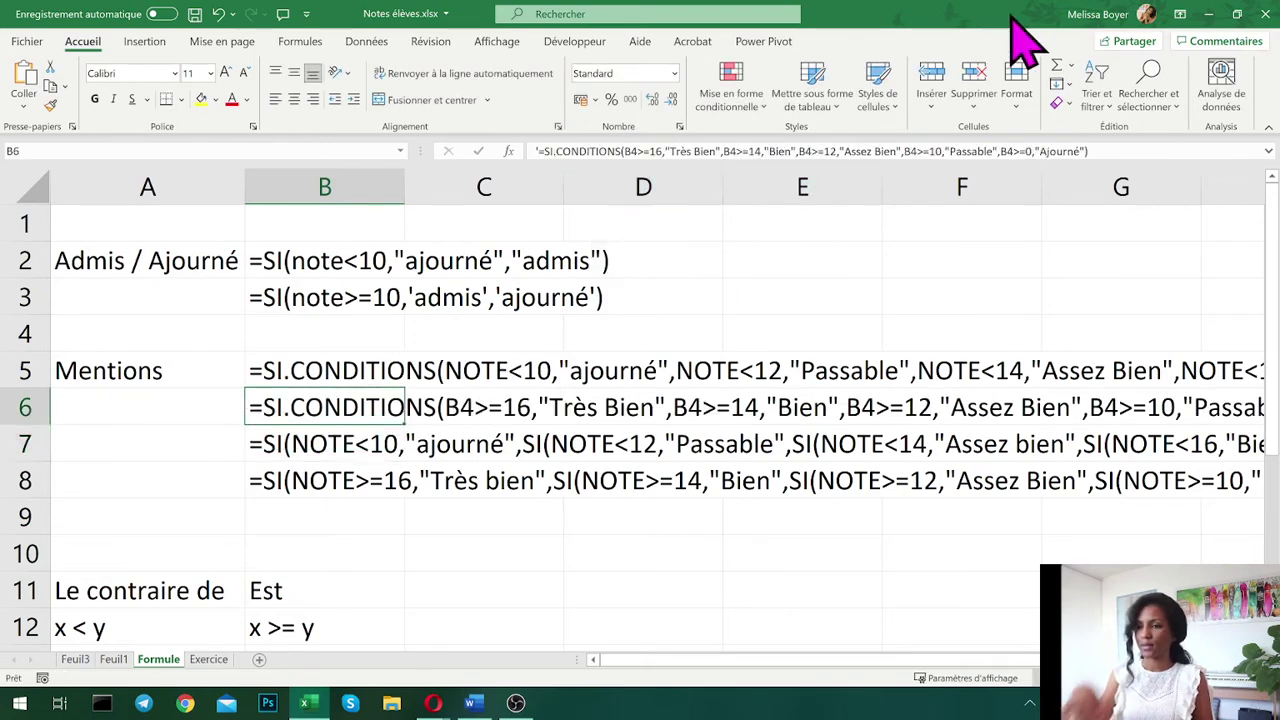
# - Replace B4 with NOTE throughout the SI.CONDITIONS formula text in cell B6
pyautogui.click(1145, 100)
pyautogui.click(1185, 157)
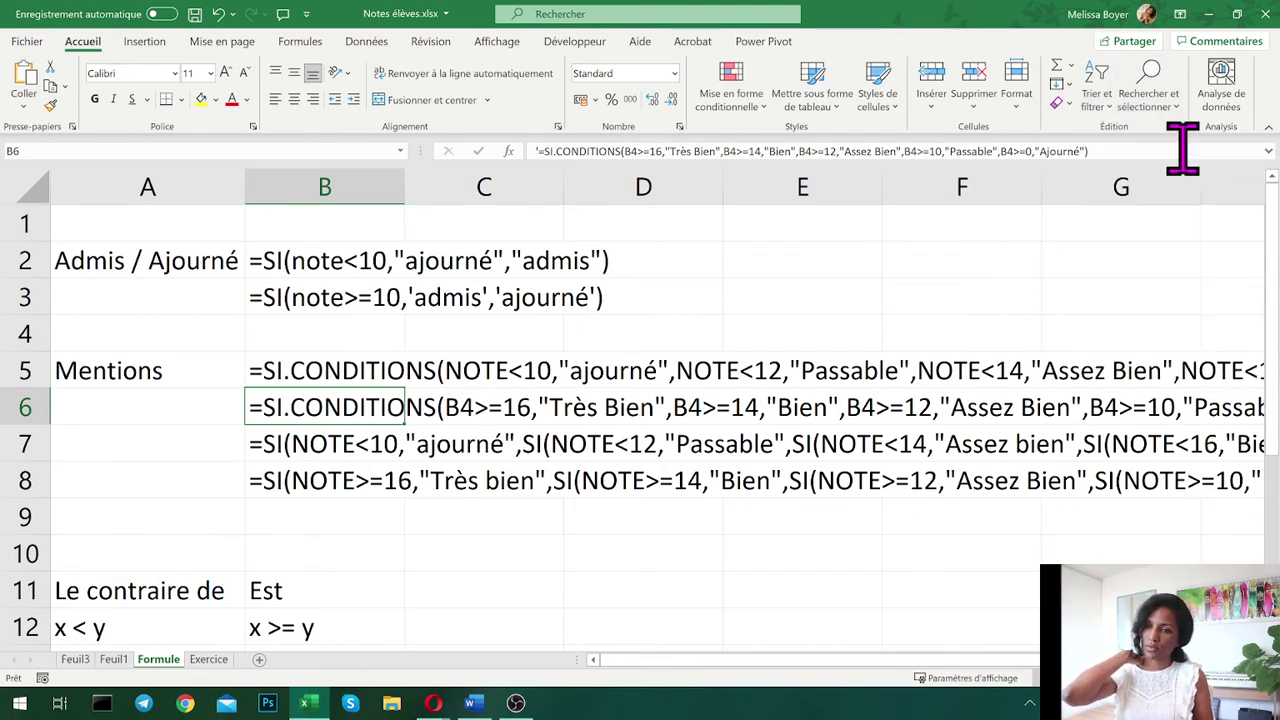
pyautogui.click(313, 197)
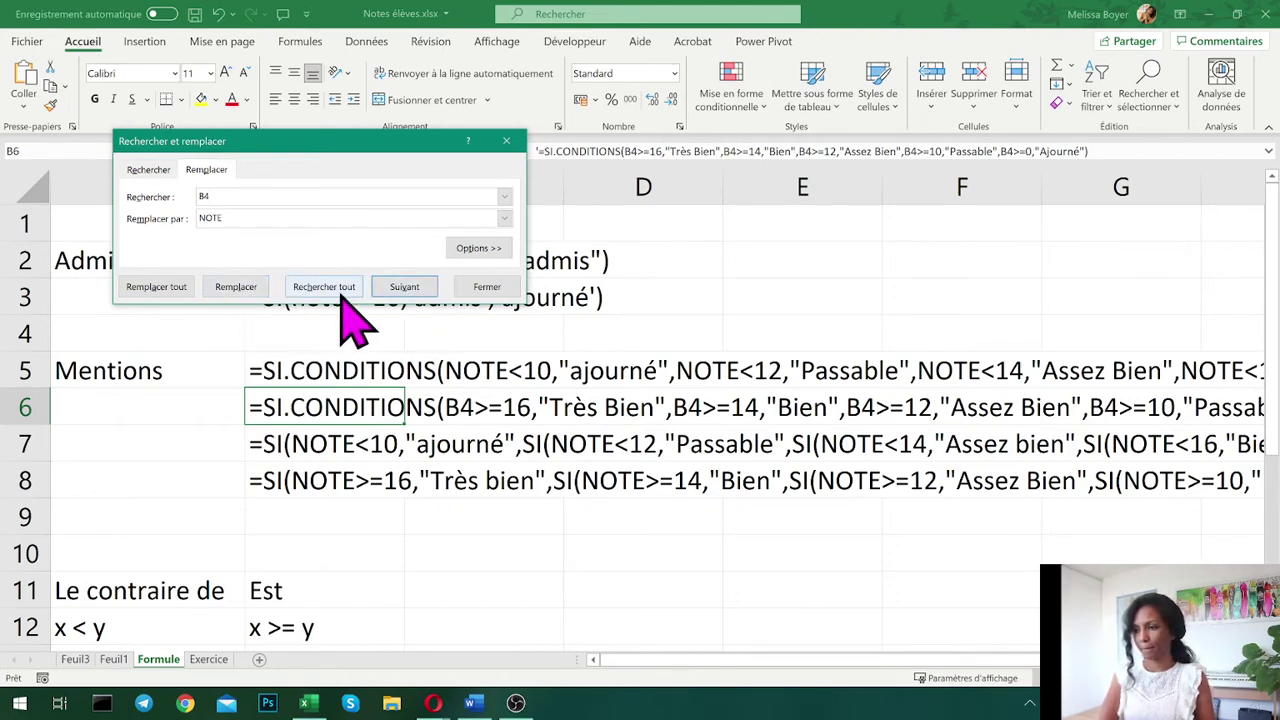
pyautogui.click(232, 290)
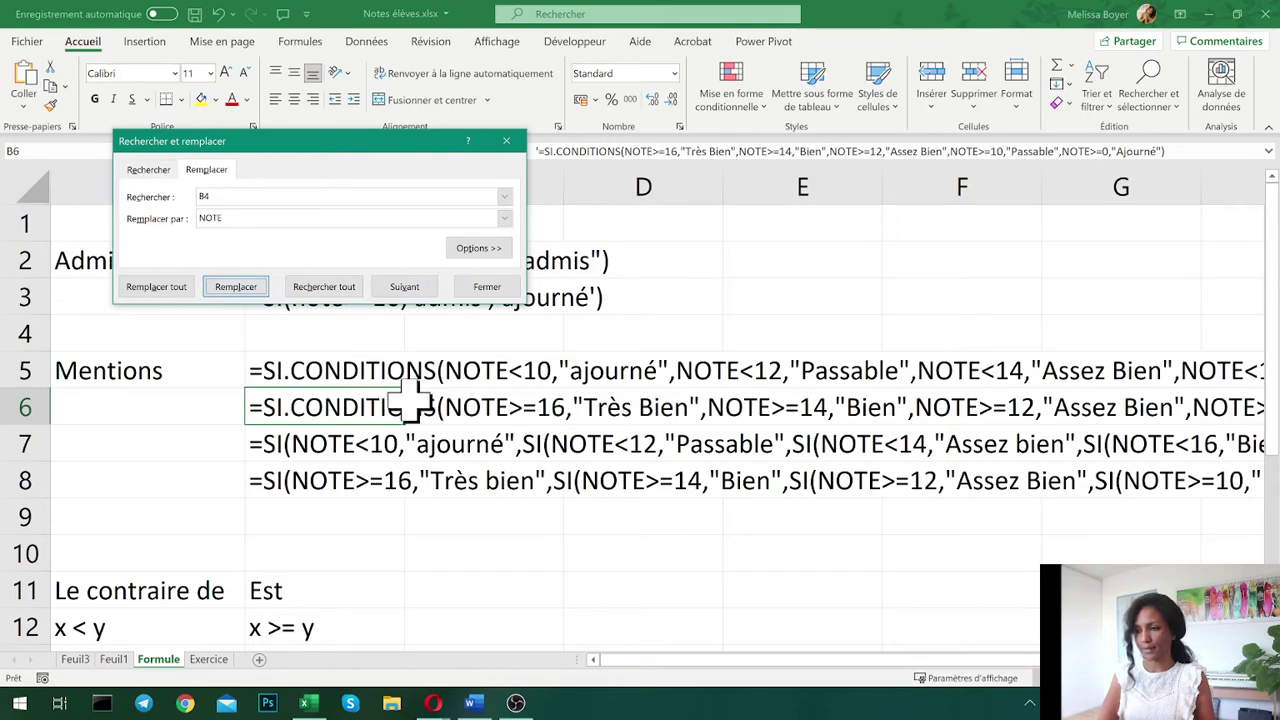
pyautogui.click(487, 290)
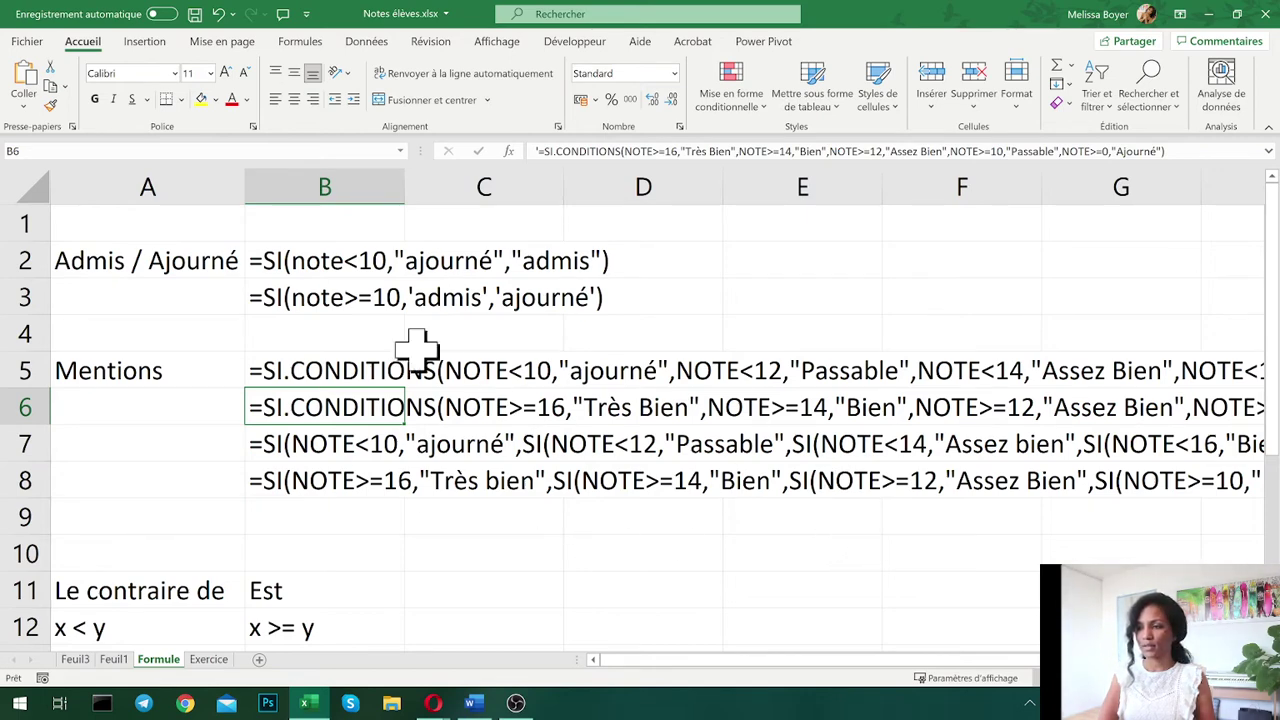
# - Clear the contents of columns E, F and G on the Exercice sheet, keeping only the Mention results in column D
pyautogui.click(208, 661)
pyautogui.click(290, 293)
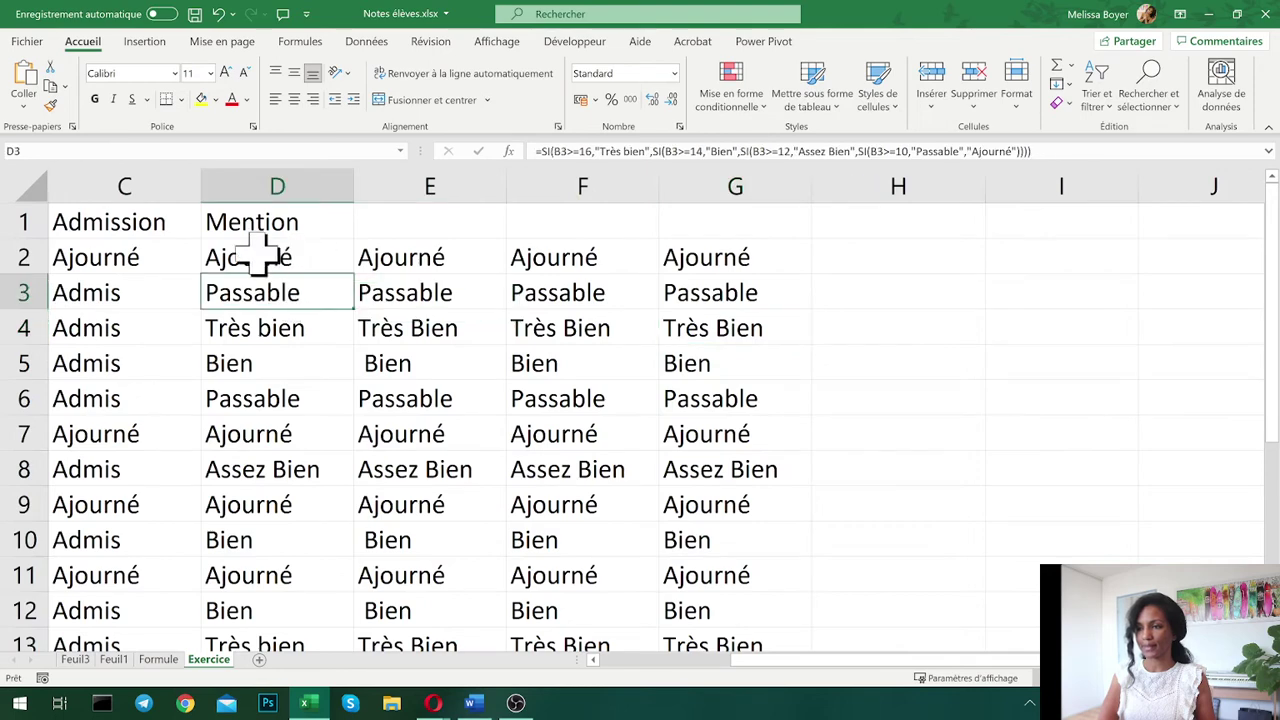
pyautogui.moveTo(766, 661); pyautogui.dragTo(672, 661)
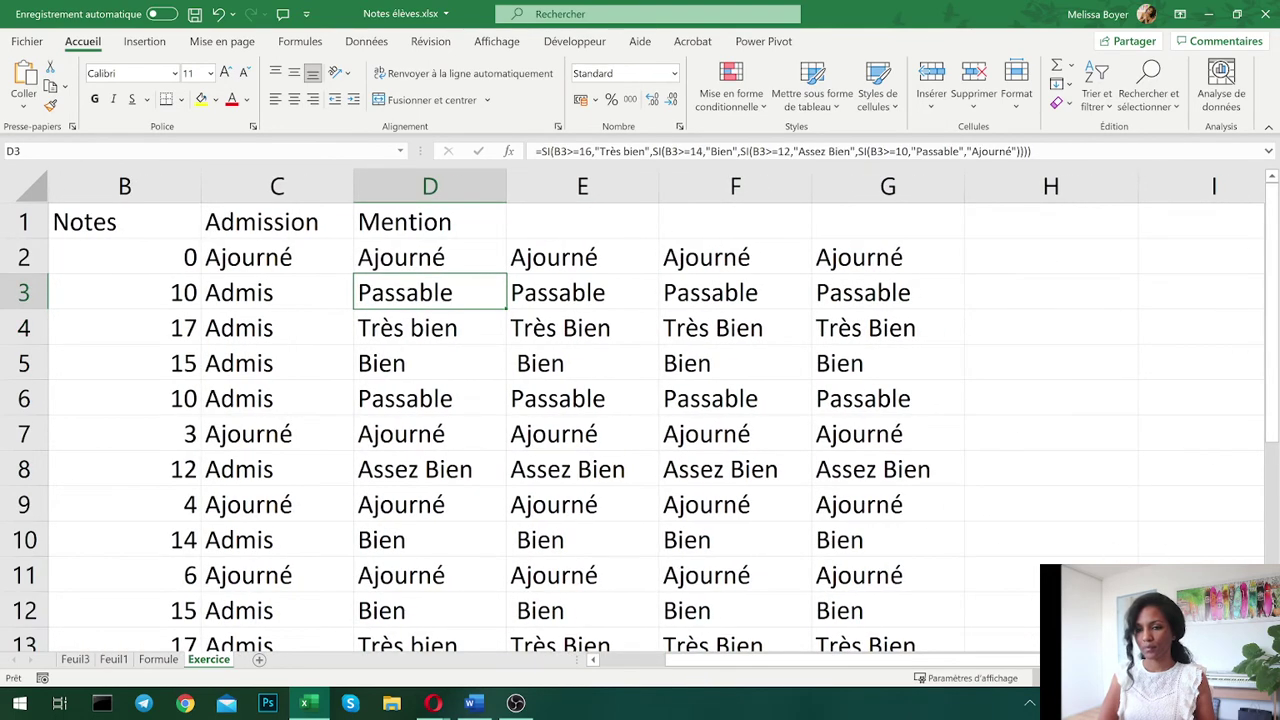
pyautogui.click(1133, 678)
pyautogui.click(1133, 678)
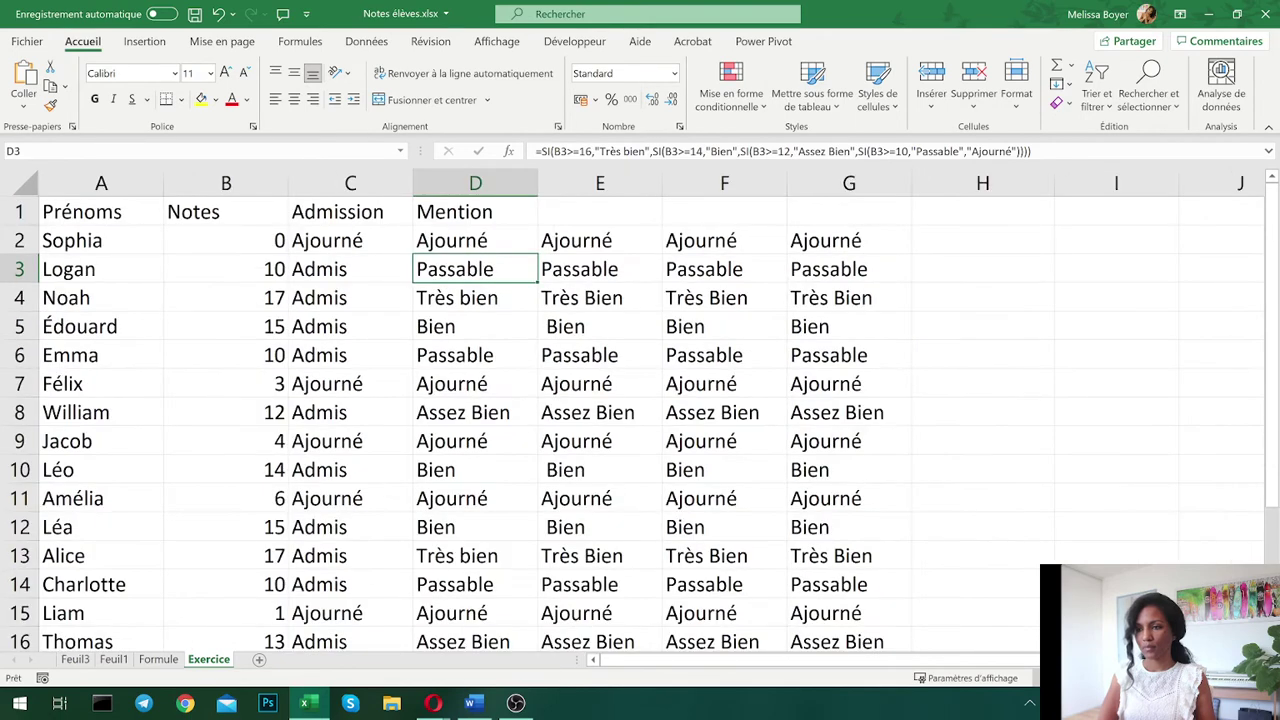
pyautogui.click(1133, 678)
pyautogui.scroll(-3, 585, 290)
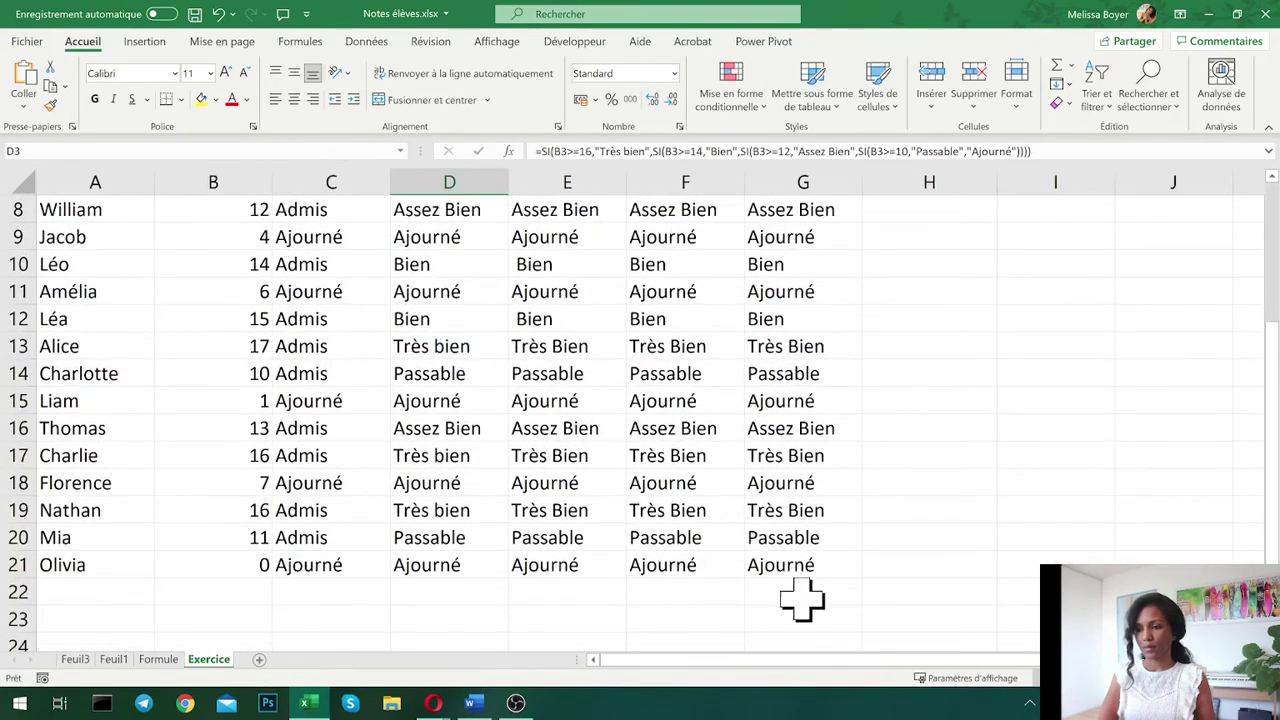
pyautogui.moveTo(795, 566); pyautogui.dragTo(645, 170)
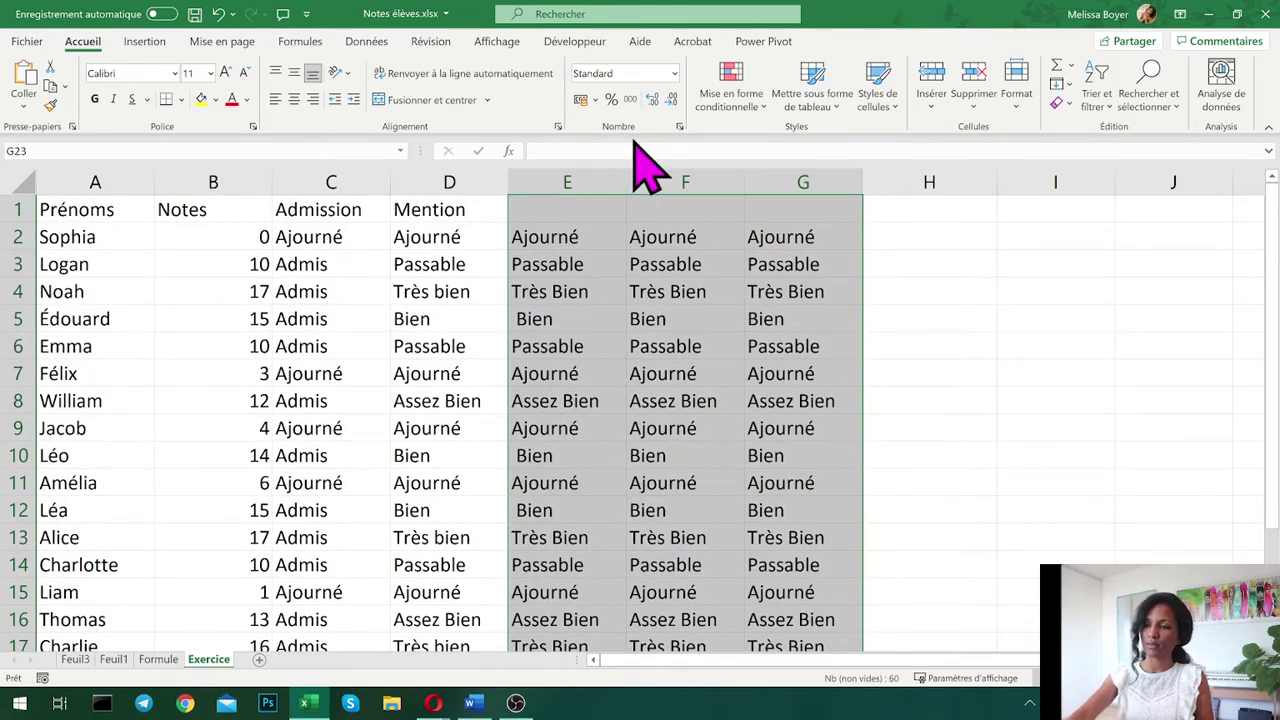
pyautogui.press('Delete')
pyautogui.scroll(-5, 757, 323)
pyautogui.scroll(5, 720, 425)
pyautogui.click(720, 428)
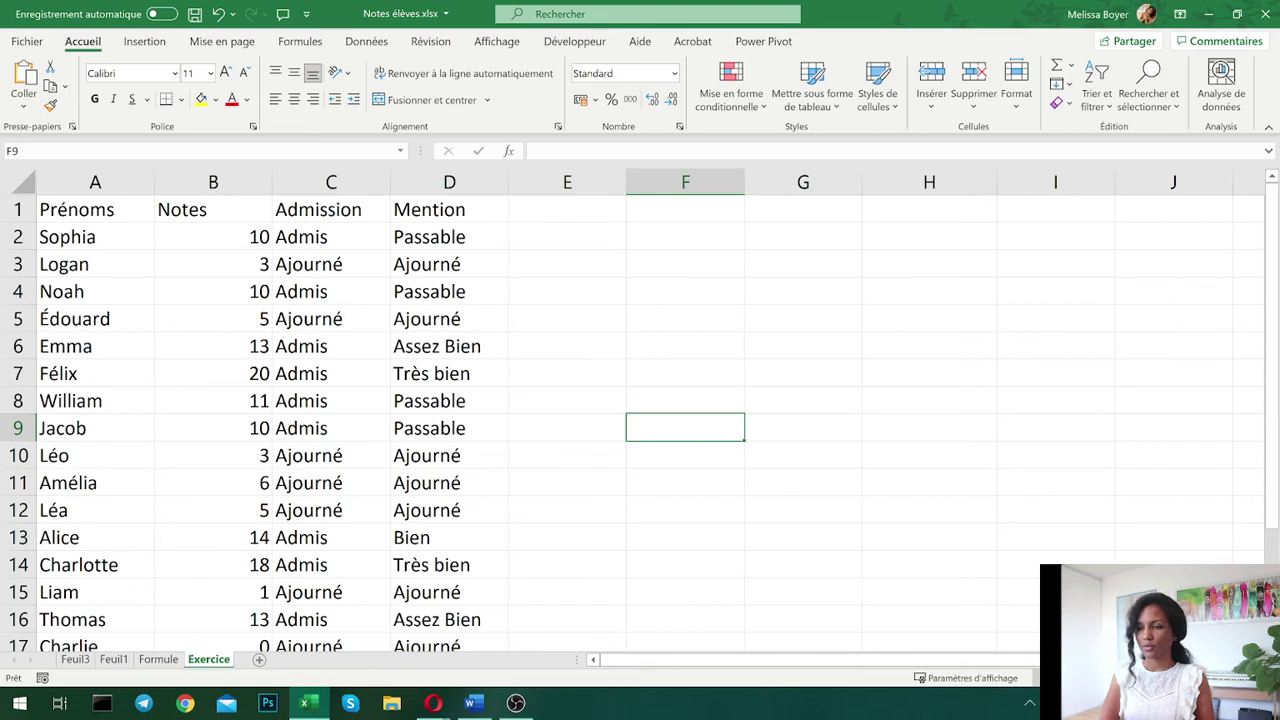
# - Add an Égal à conditional formatting rule to C2:C21 for the value Admis, using light red fill with dark red text
pyautogui.scroll(-5, 640, 410)
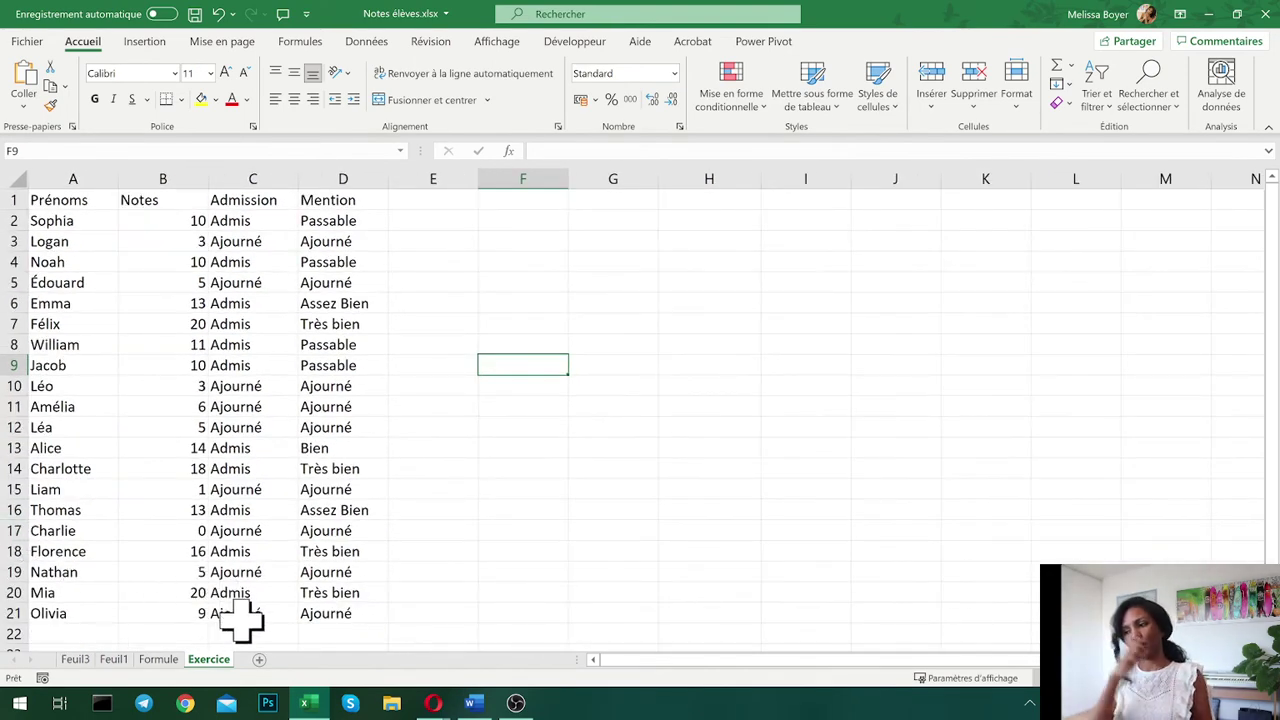
pyautogui.moveTo(243, 620); pyautogui.dragTo(252, 230)
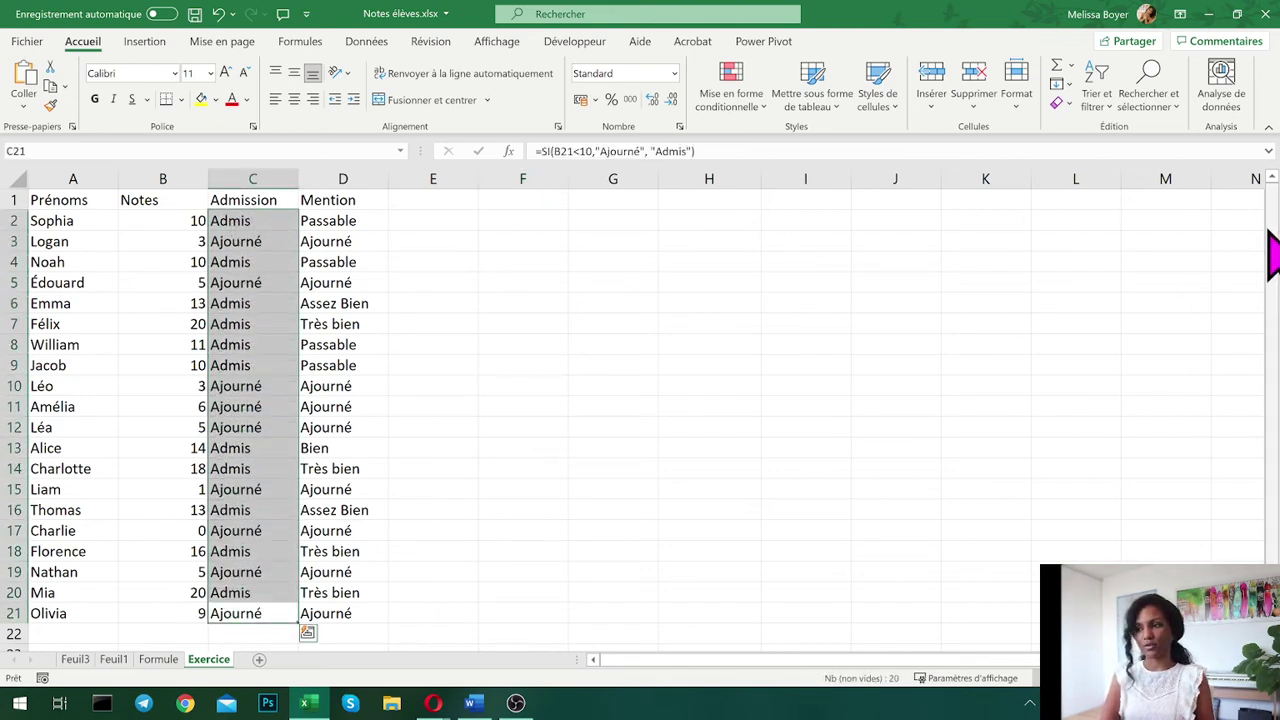
pyautogui.click(737, 75)
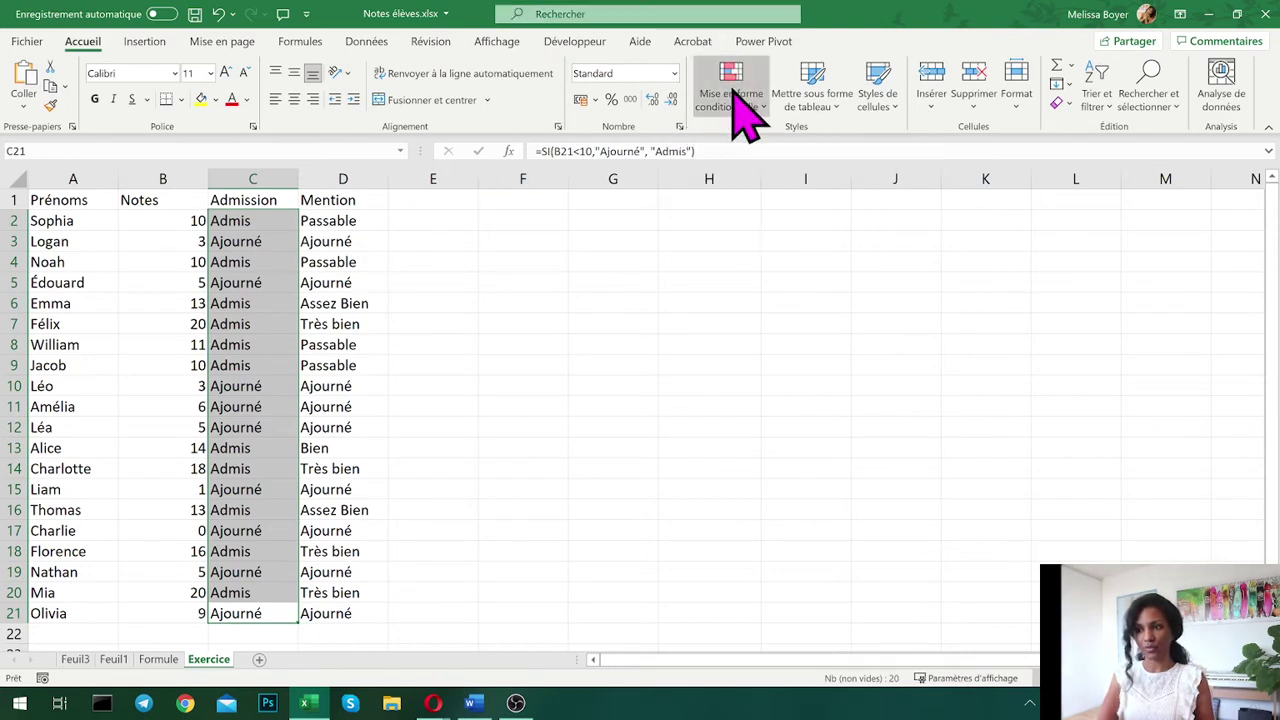
pyautogui.moveTo(846, 140)
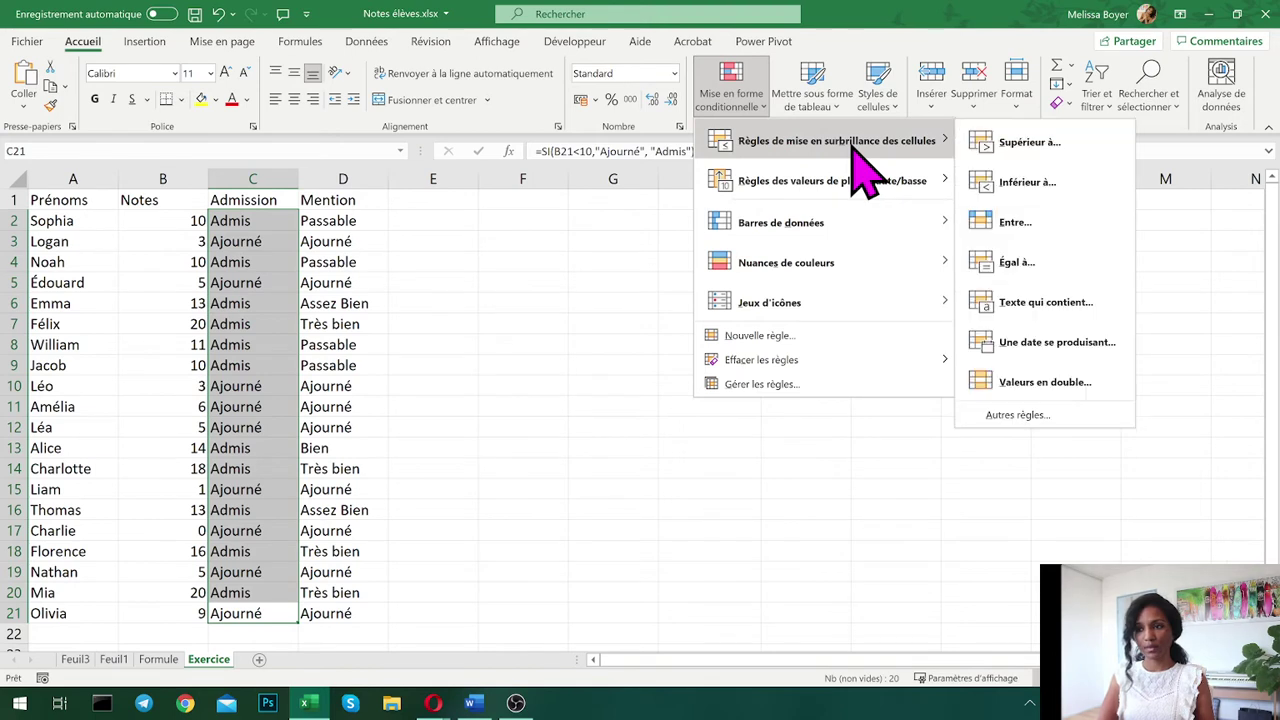
pyautogui.click(1067, 270)
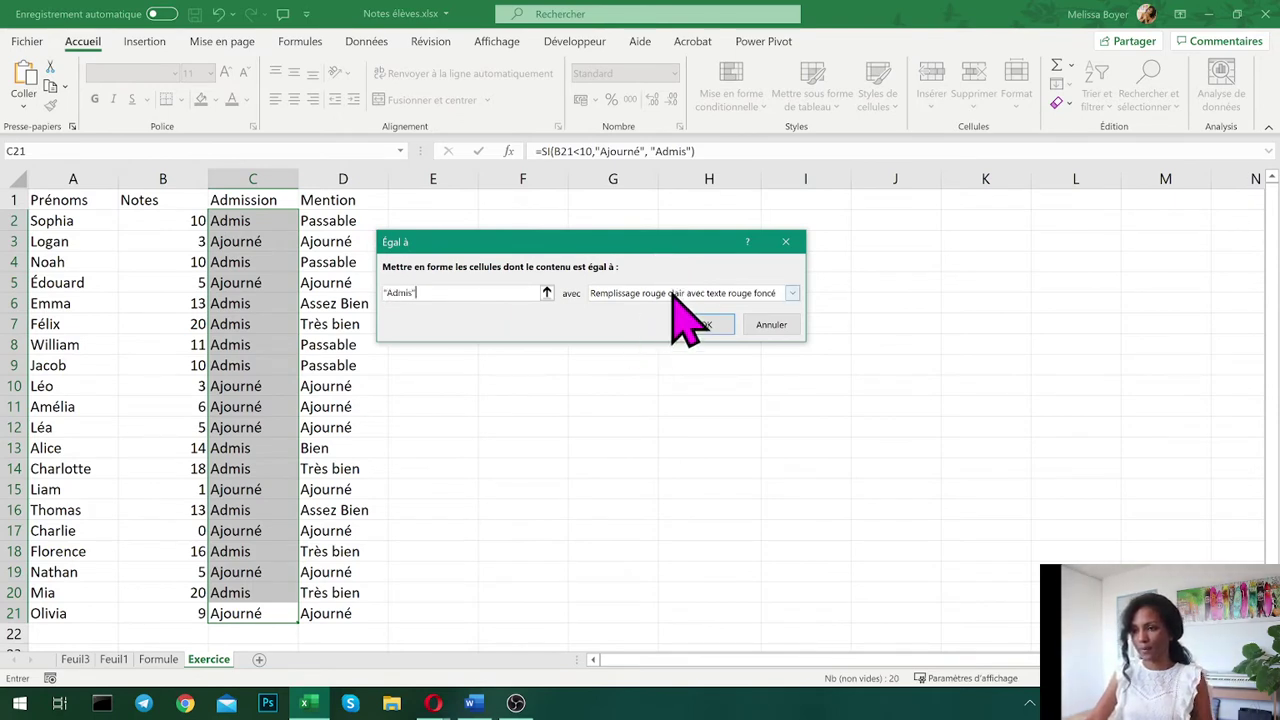
pyautogui.click(484, 290)
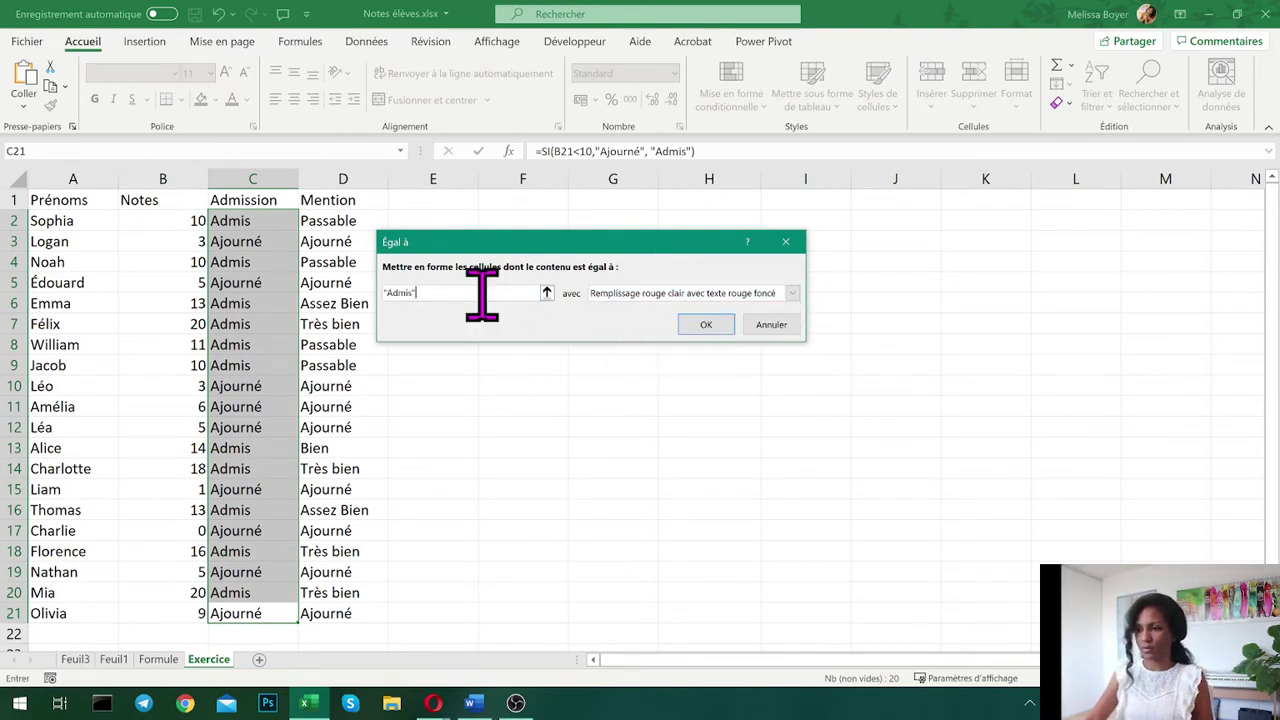
pyautogui.press('BackSpace')
pyautogui.click(385, 292)
pyautogui.press('BackSpace')
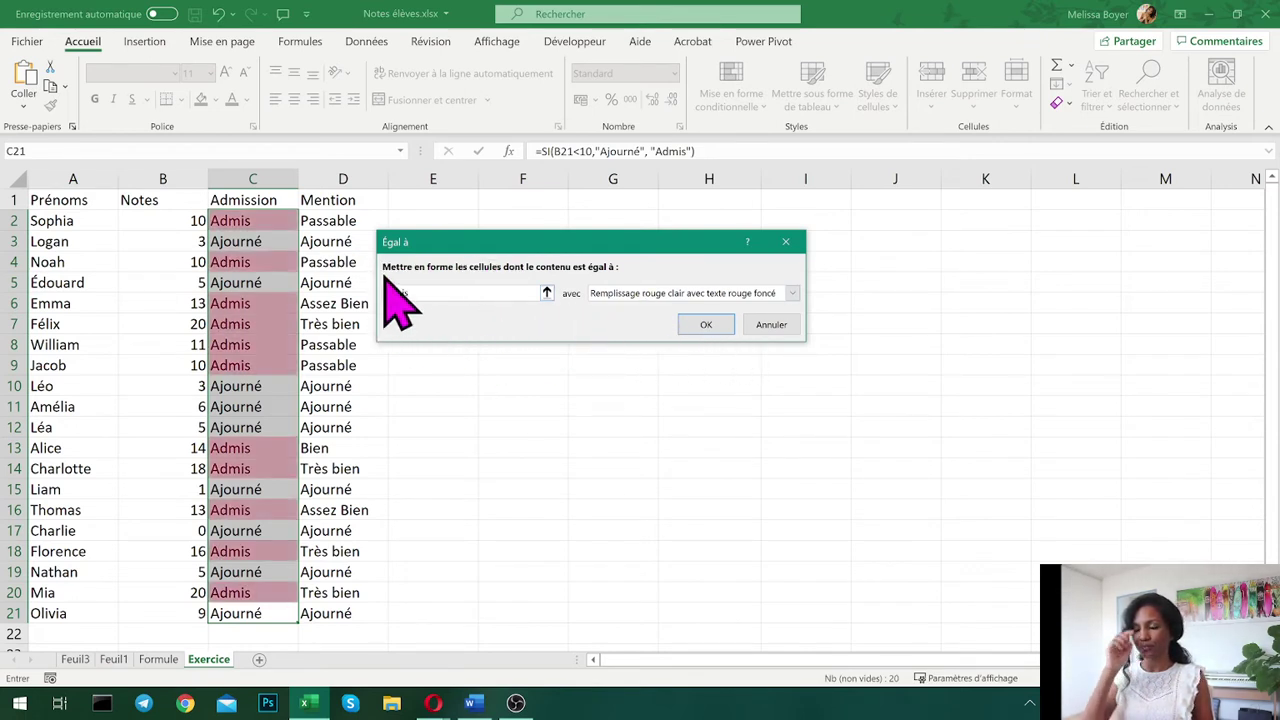
pyautogui.click(700, 325)
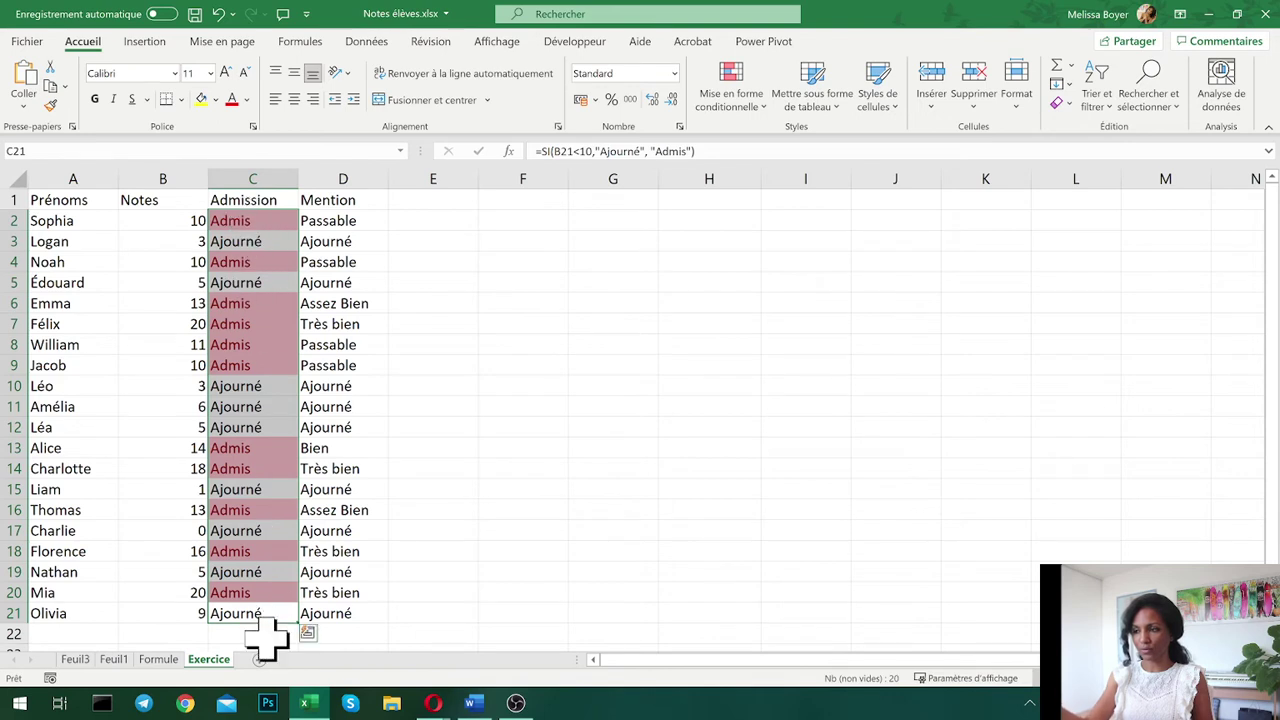
# - Add an Égal à conditional formatting rule to C2:C21 for the value Ajourné, using light red fill with dark red text
pyautogui.click(708, 102)
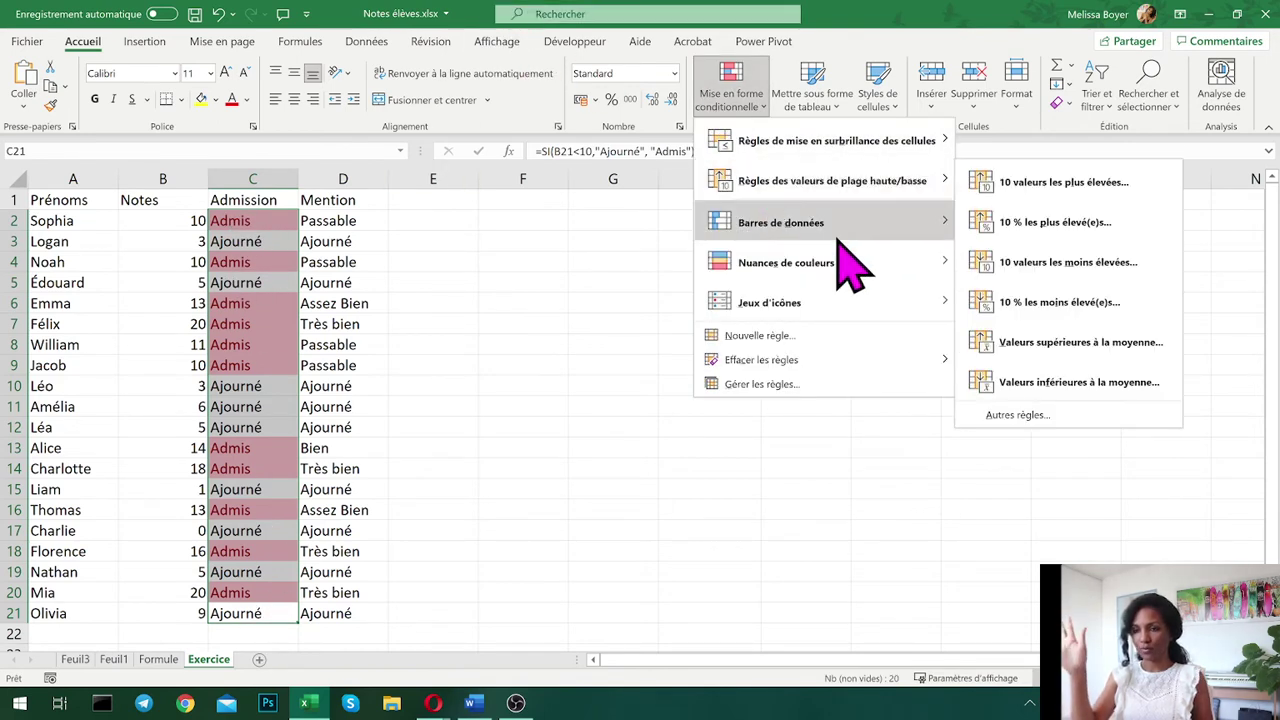
pyautogui.moveTo(841, 155)
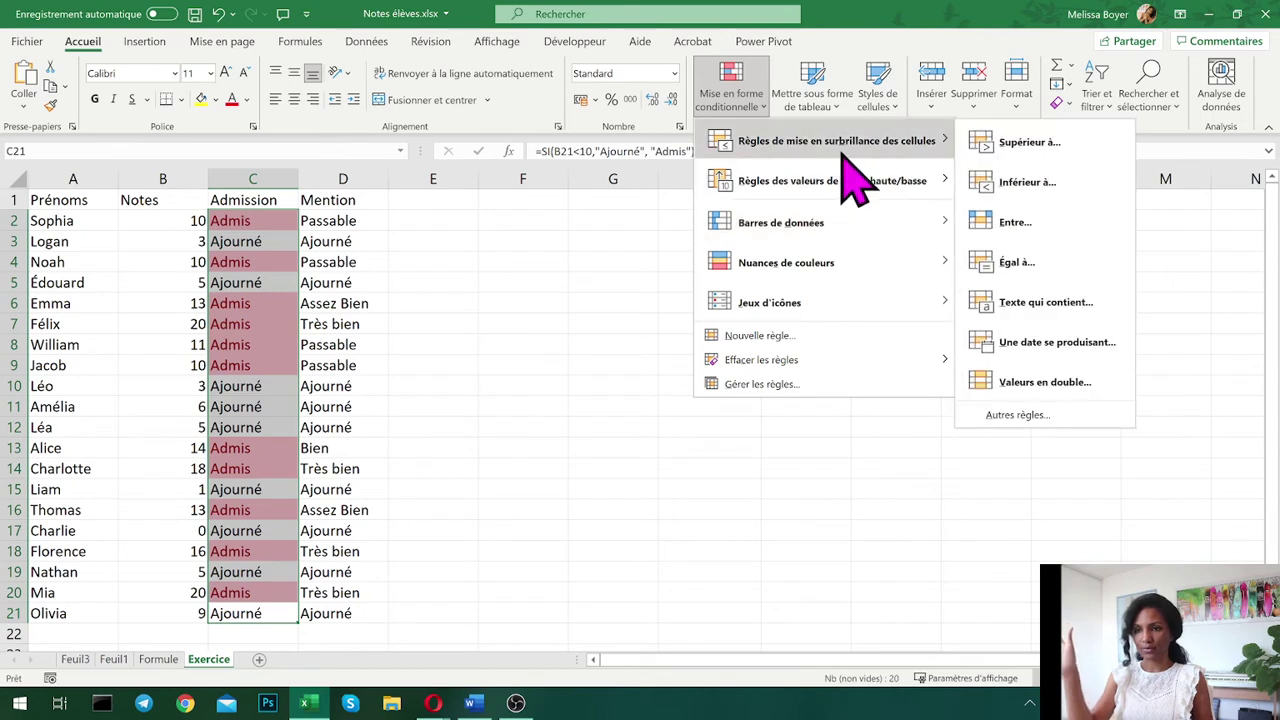
pyautogui.click(1047, 264)
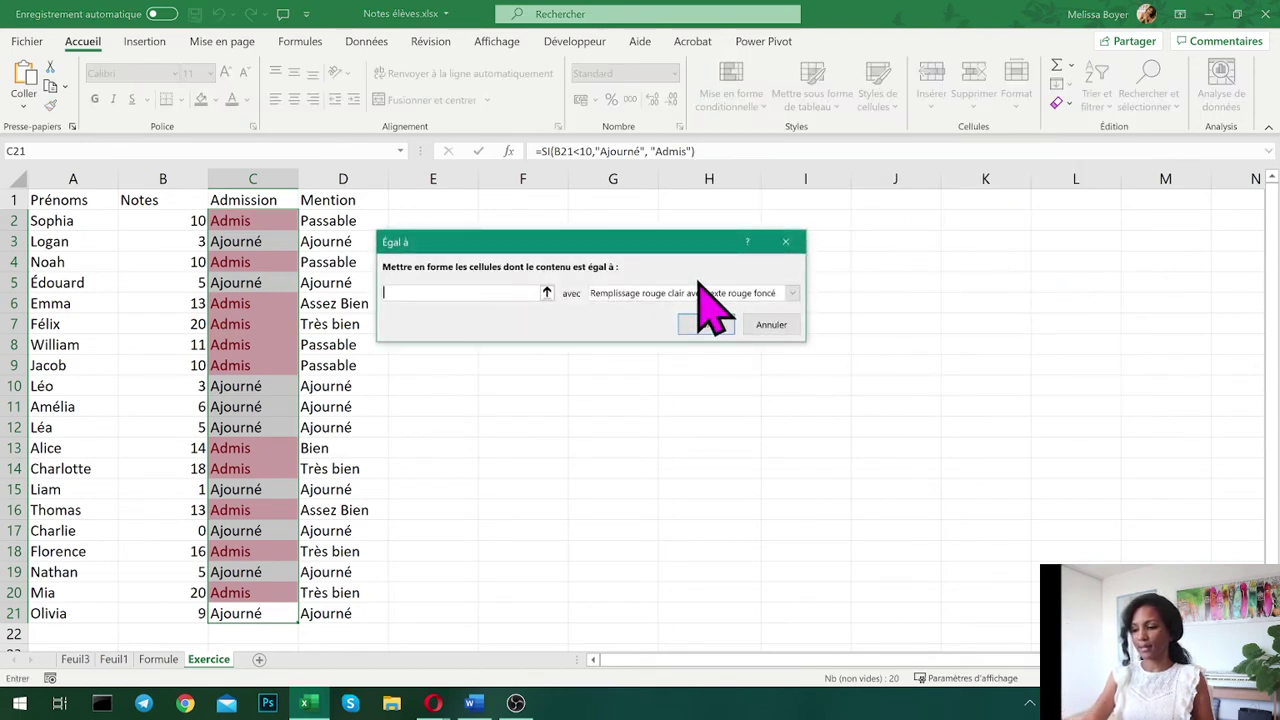
pyautogui.write('Ajour')
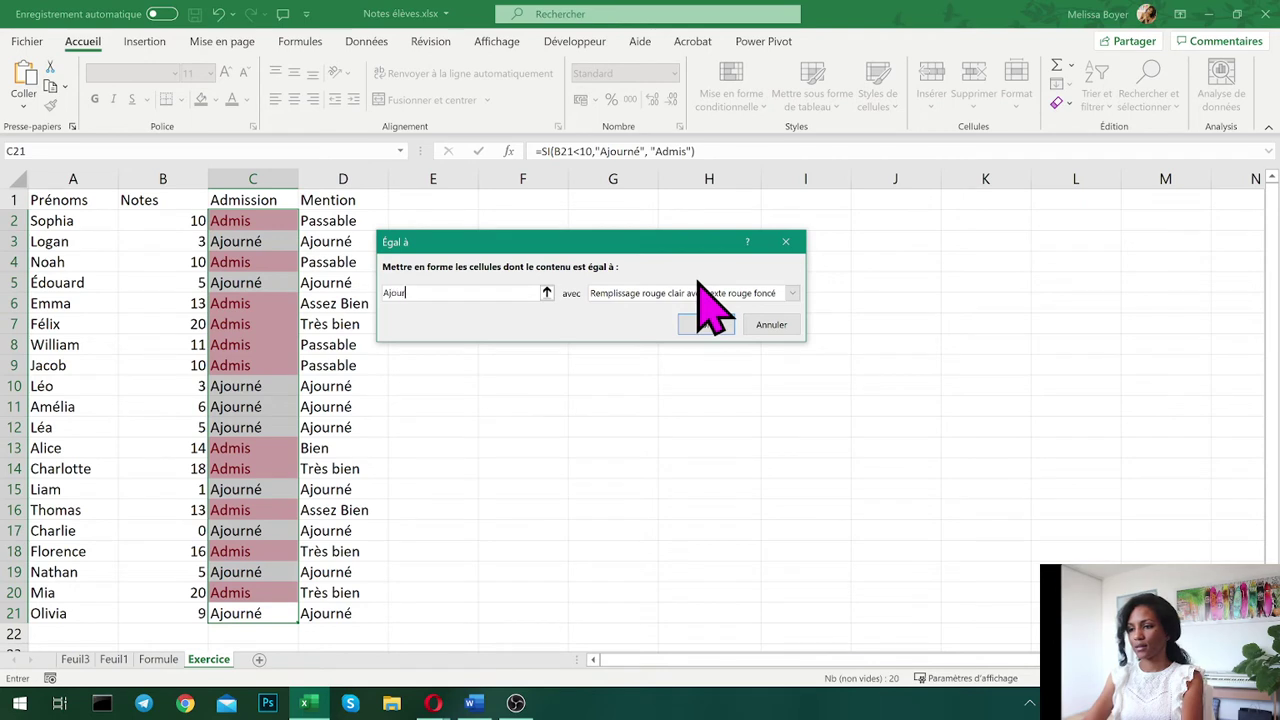
pyautogui.write('né')
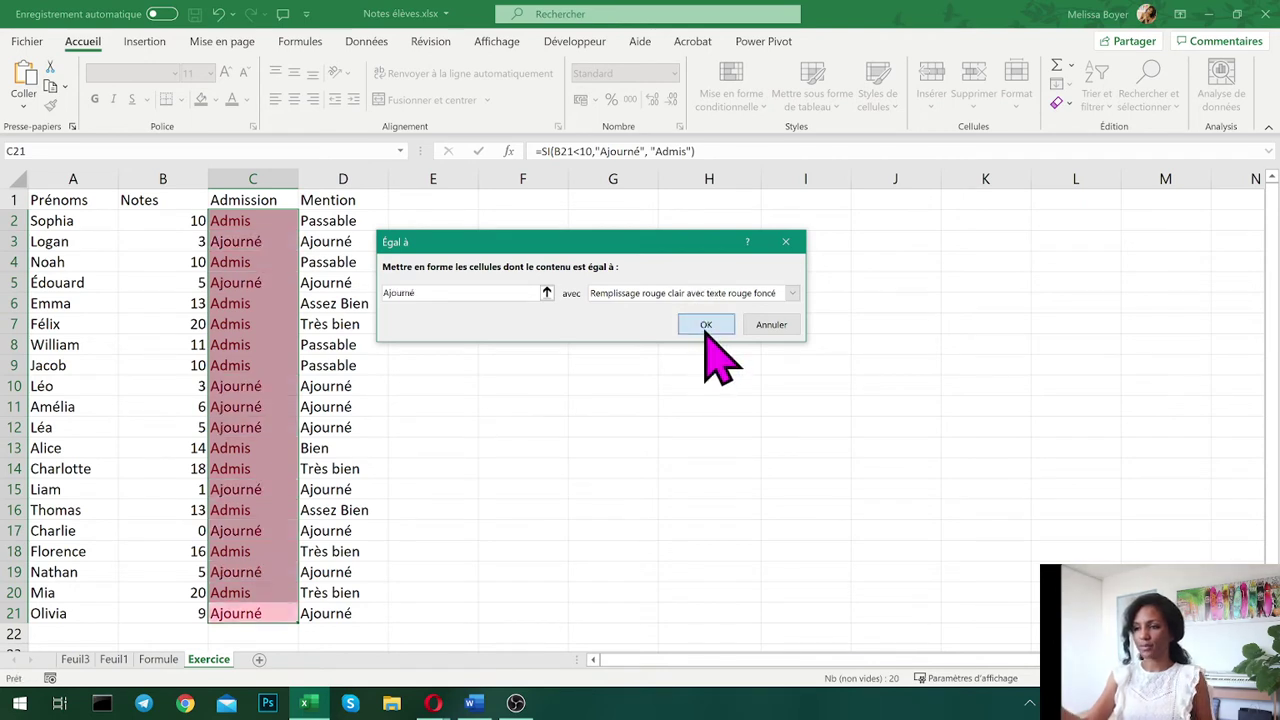
pyautogui.click(707, 324)
# - Edit the Admis rule in the conditional formatting rules manager to use a standard green font and a very light green fill
pyautogui.click(745, 105)
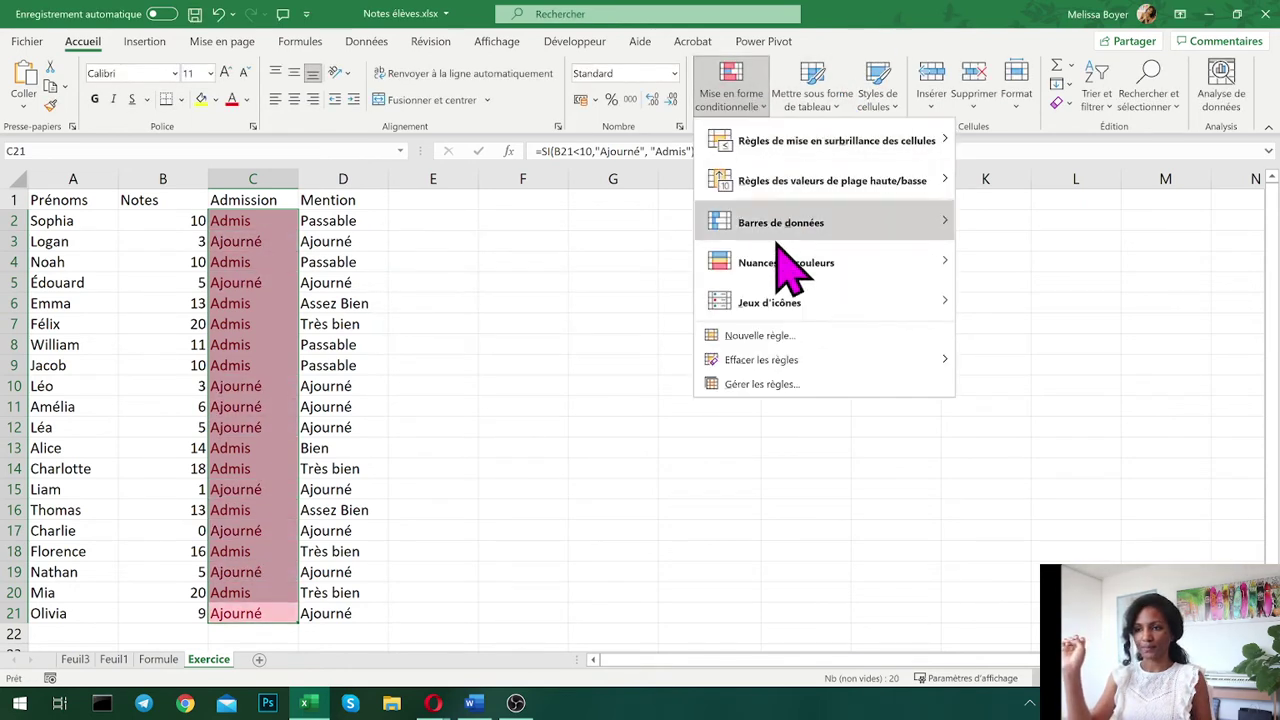
pyautogui.click(780, 390)
pyautogui.moveTo(455, 185); pyautogui.dragTo(669, 212)
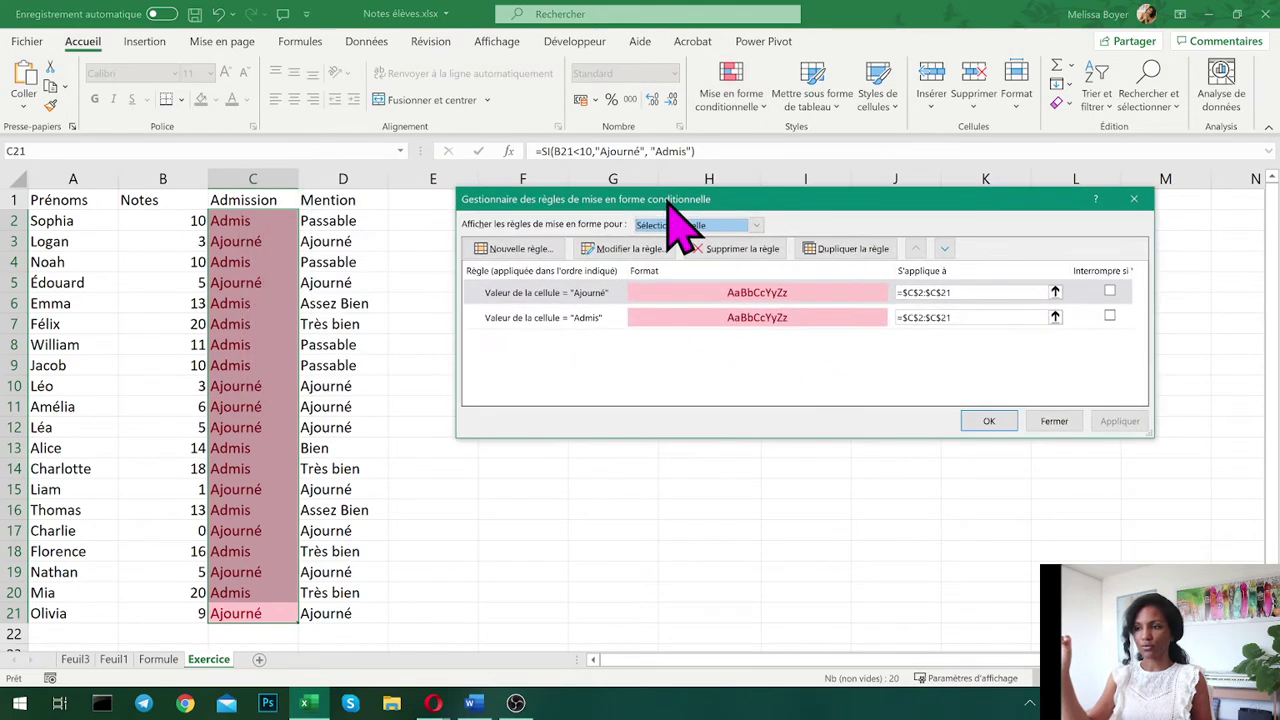
pyautogui.click(545, 318)
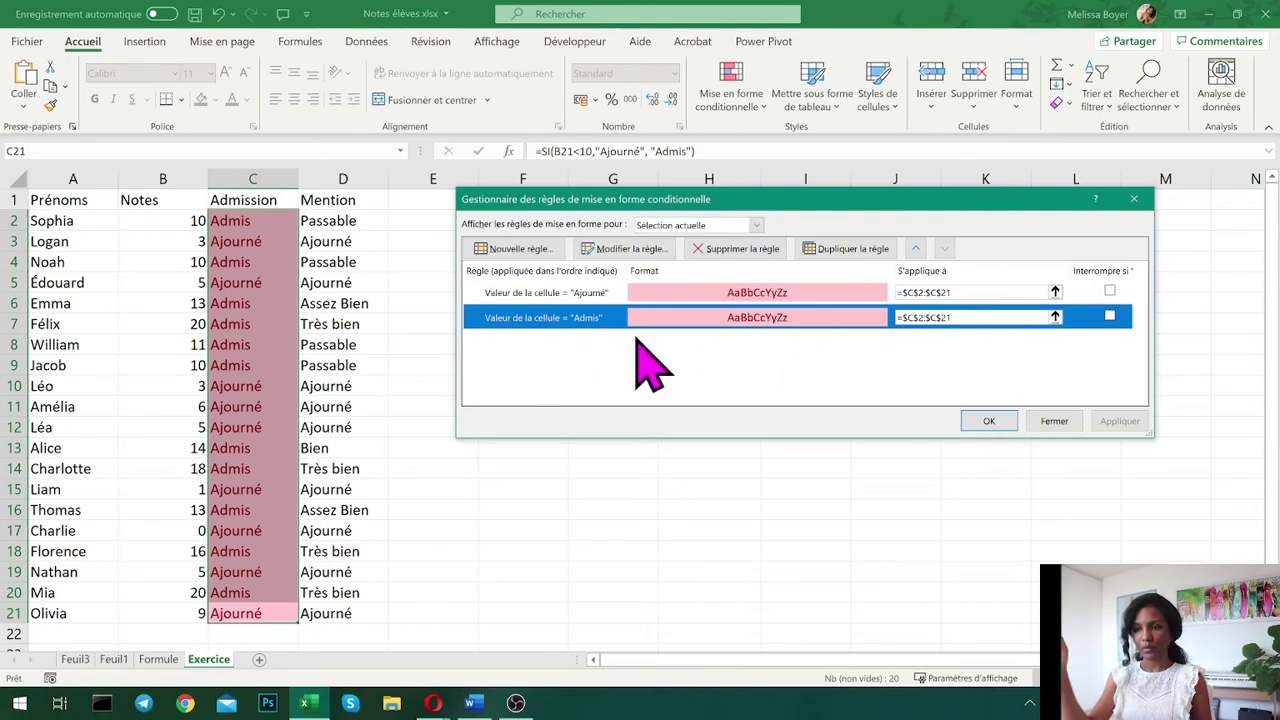
pyautogui.click(612, 255)
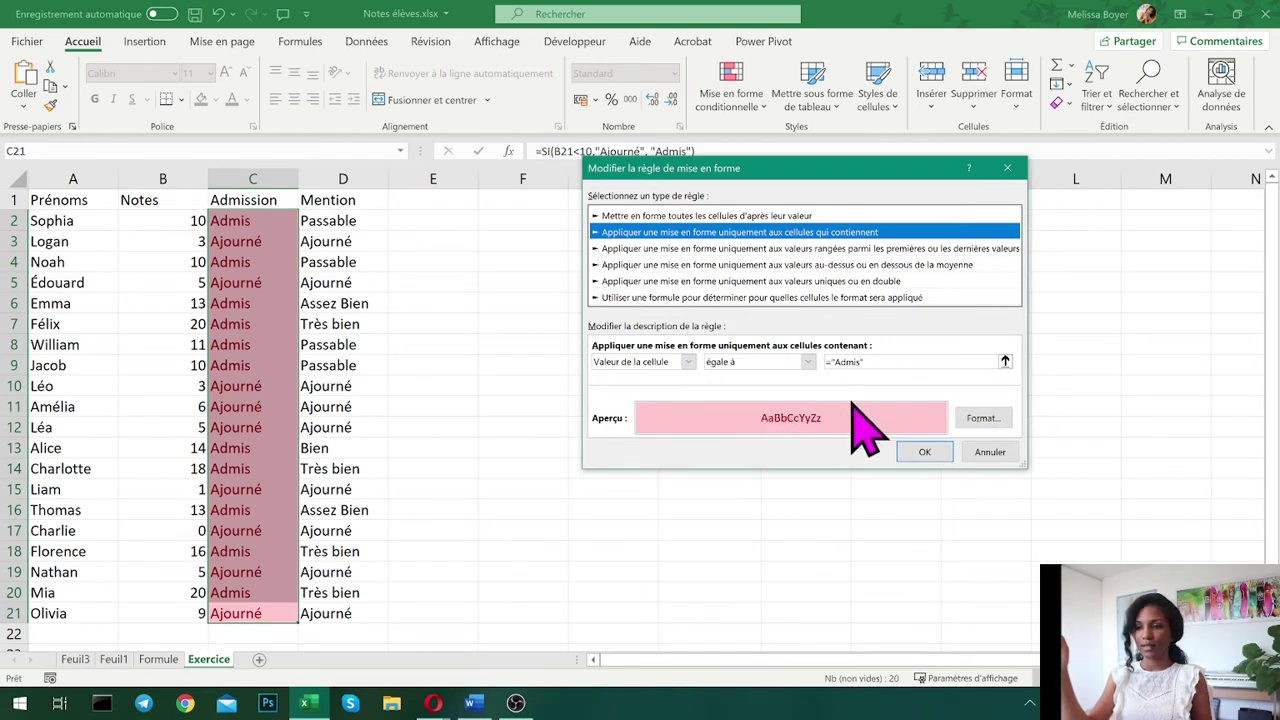
pyautogui.click(980, 418)
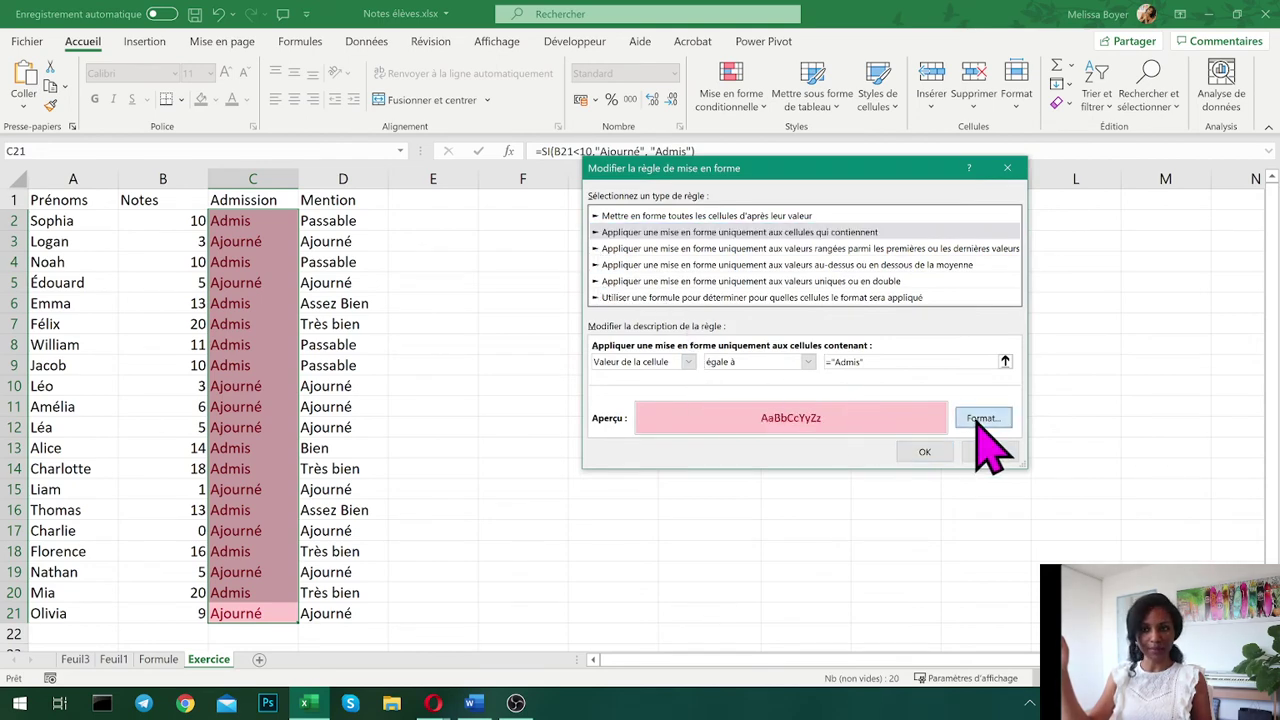
pyautogui.click(852, 242)
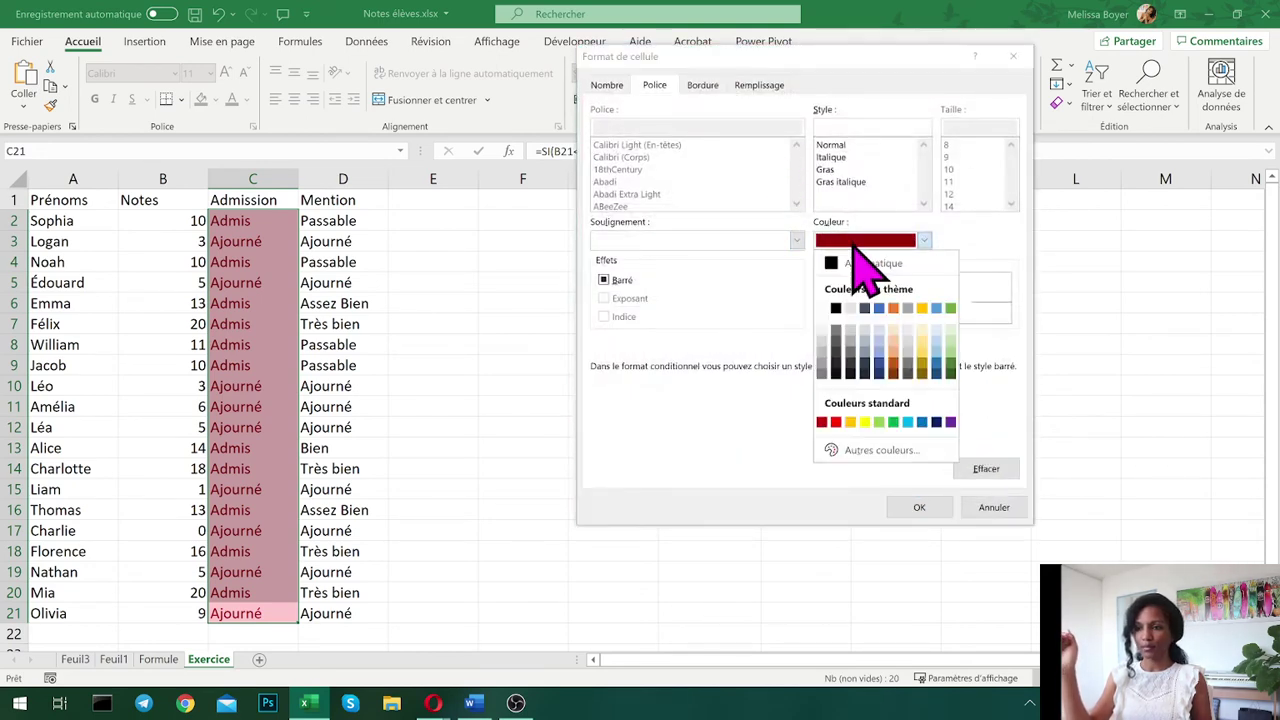
pyautogui.click(895, 422)
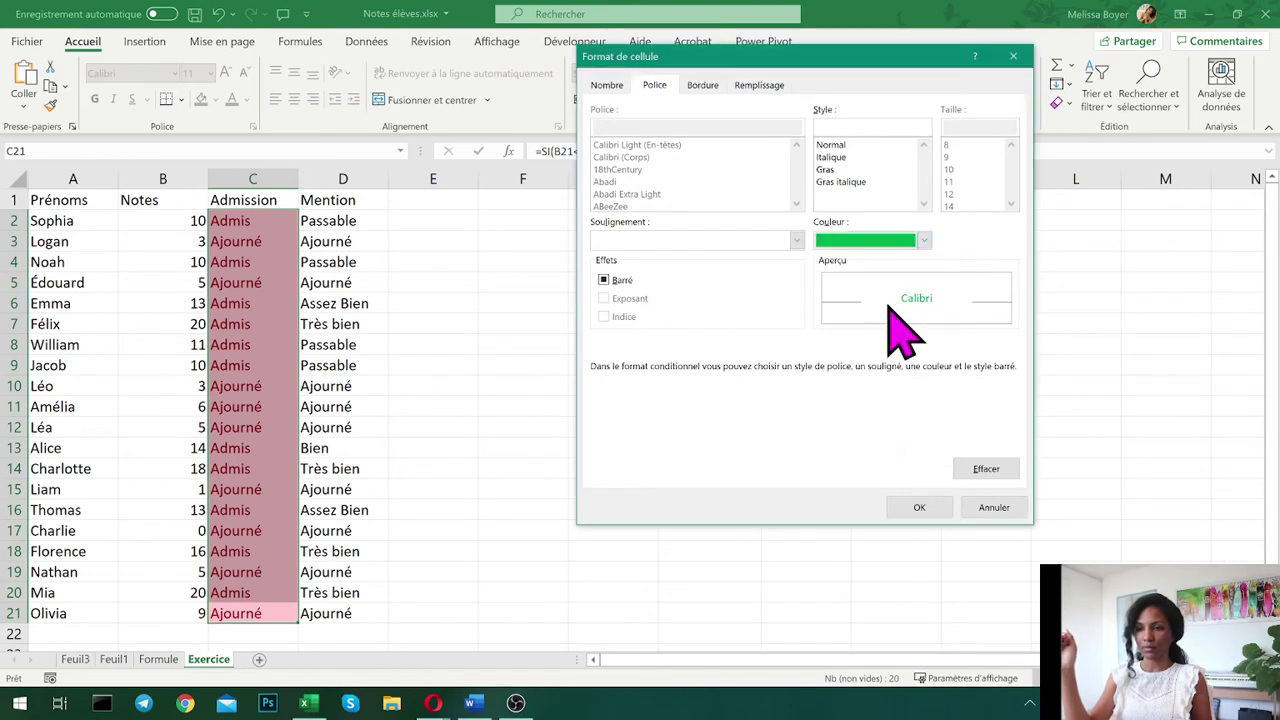
pyautogui.click(762, 88)
pyautogui.click(739, 160)
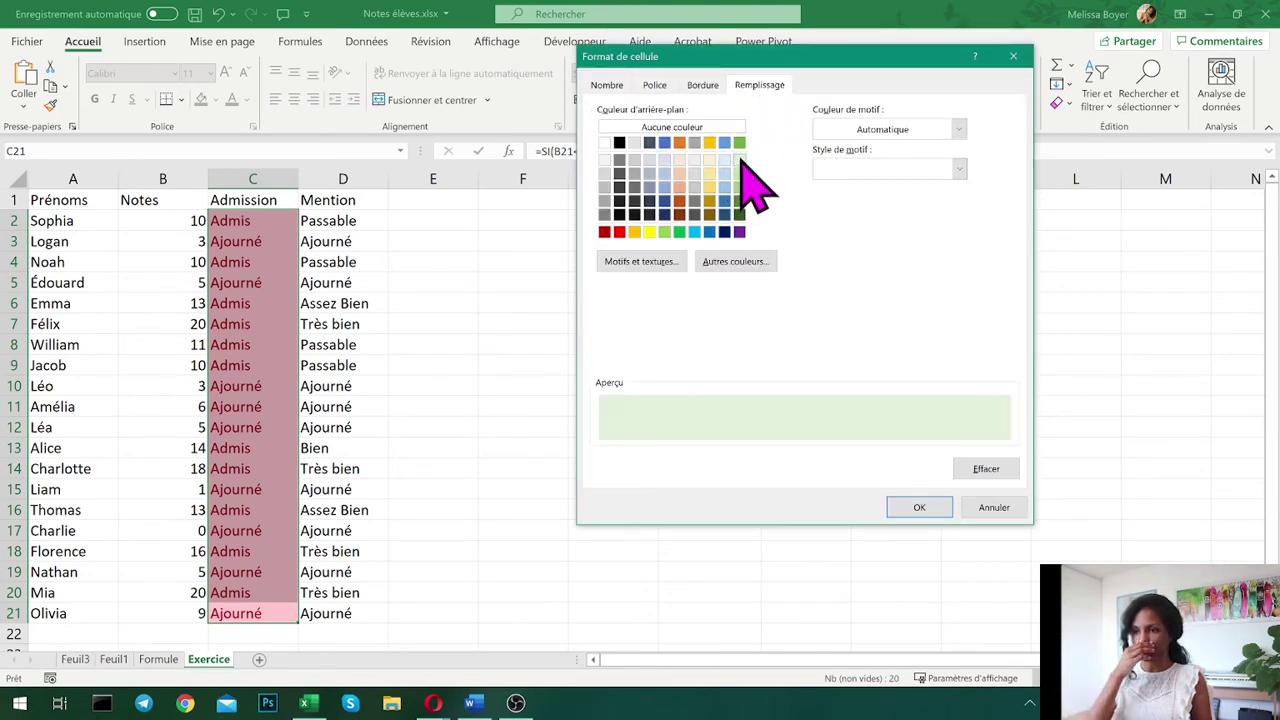
pyautogui.click(913, 509)
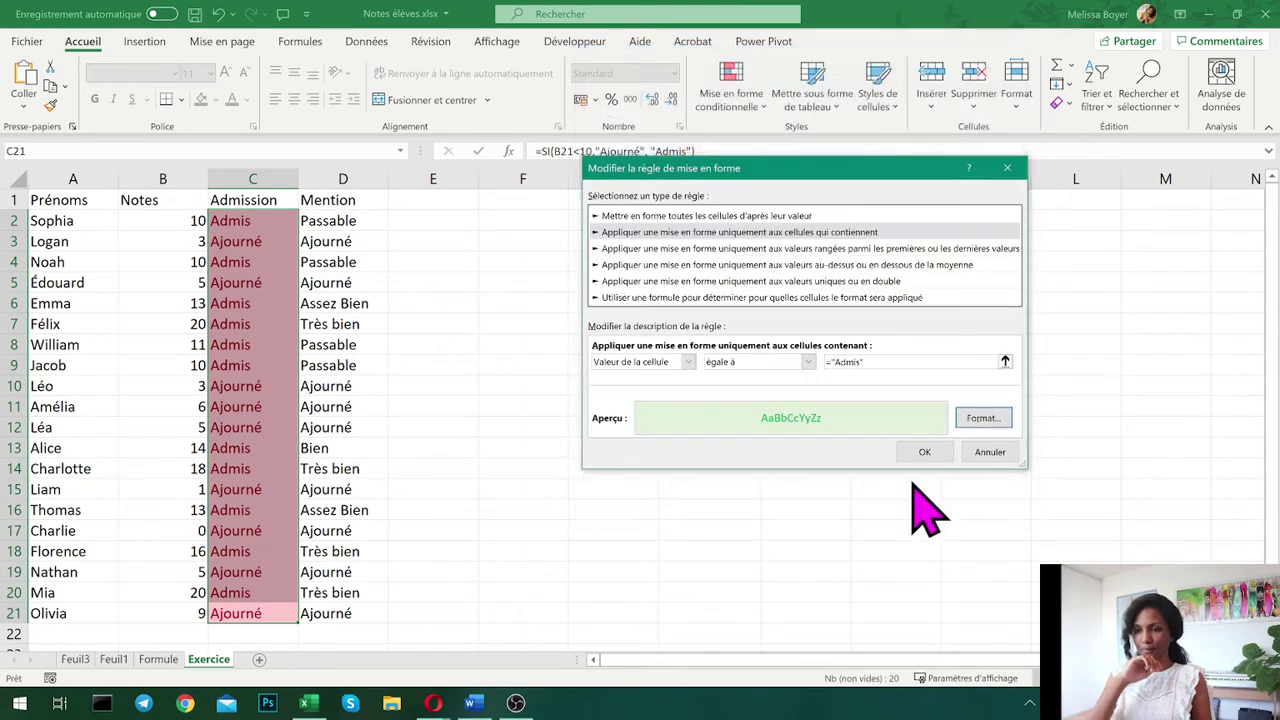
# - Set the font style of the Admis rule to Gras and save the rule
pyautogui.click(984, 420)
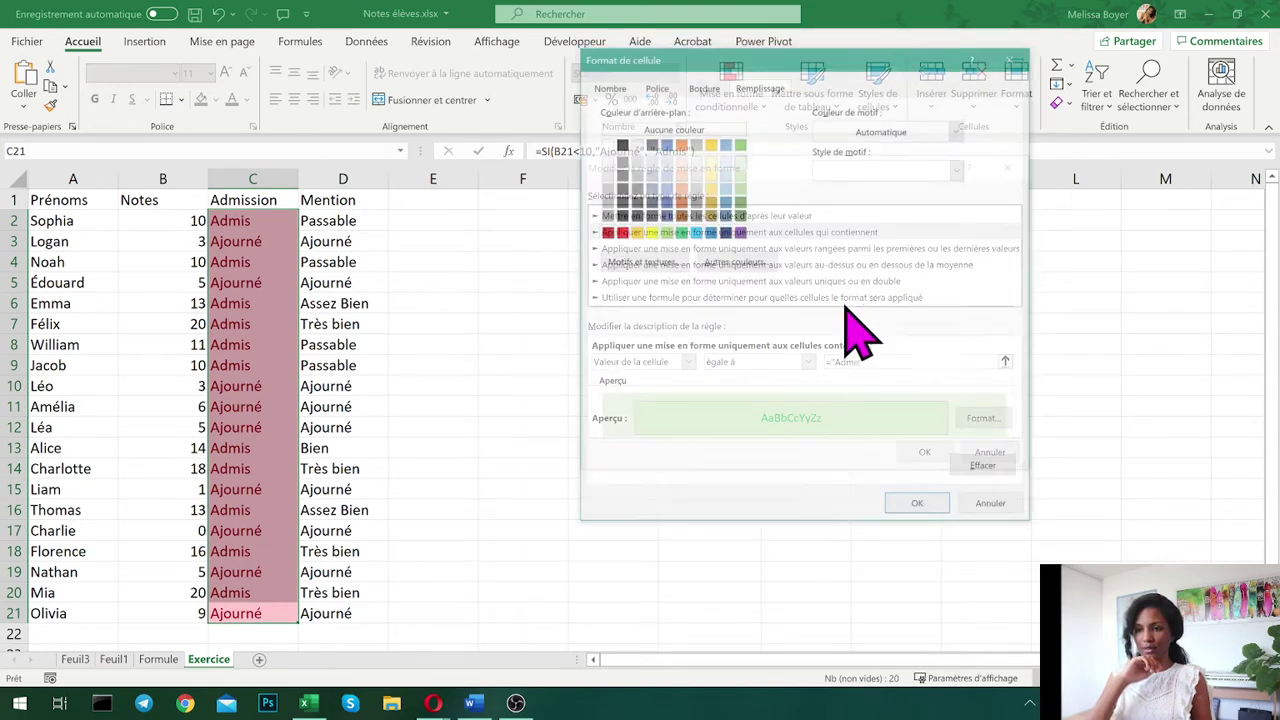
pyautogui.click(656, 88)
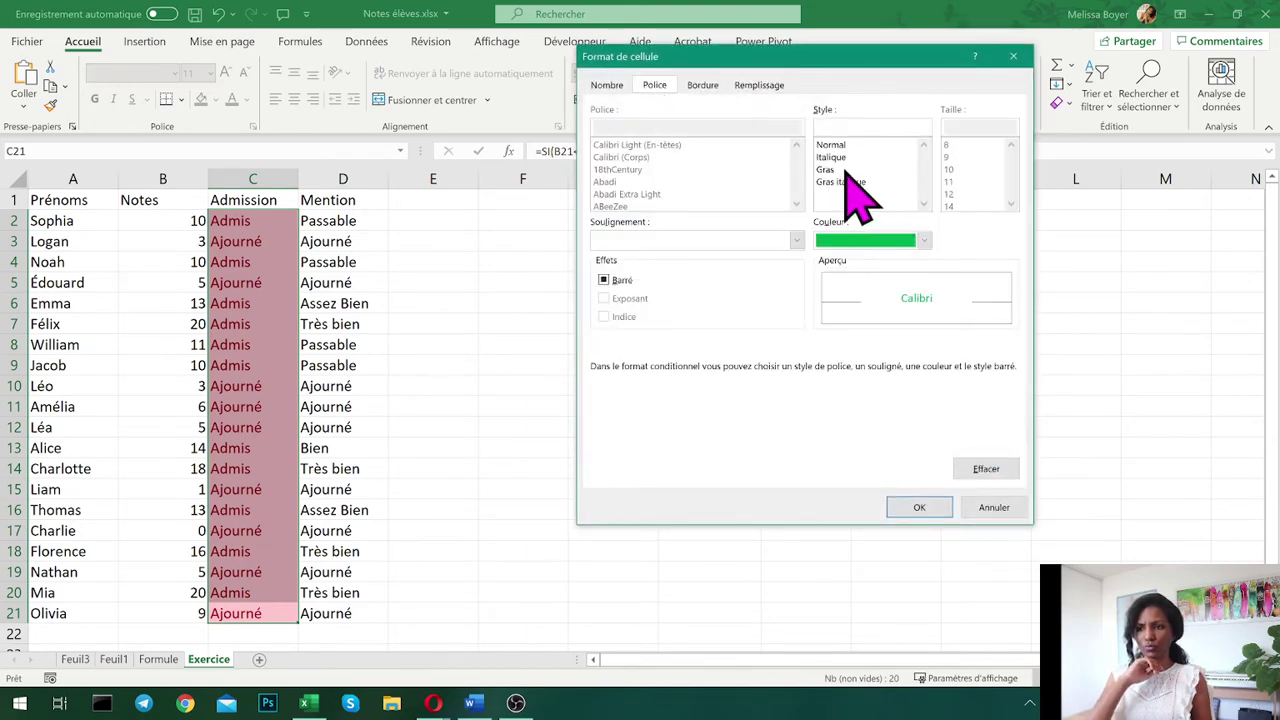
pyautogui.click(919, 508)
pyautogui.click(924, 452)
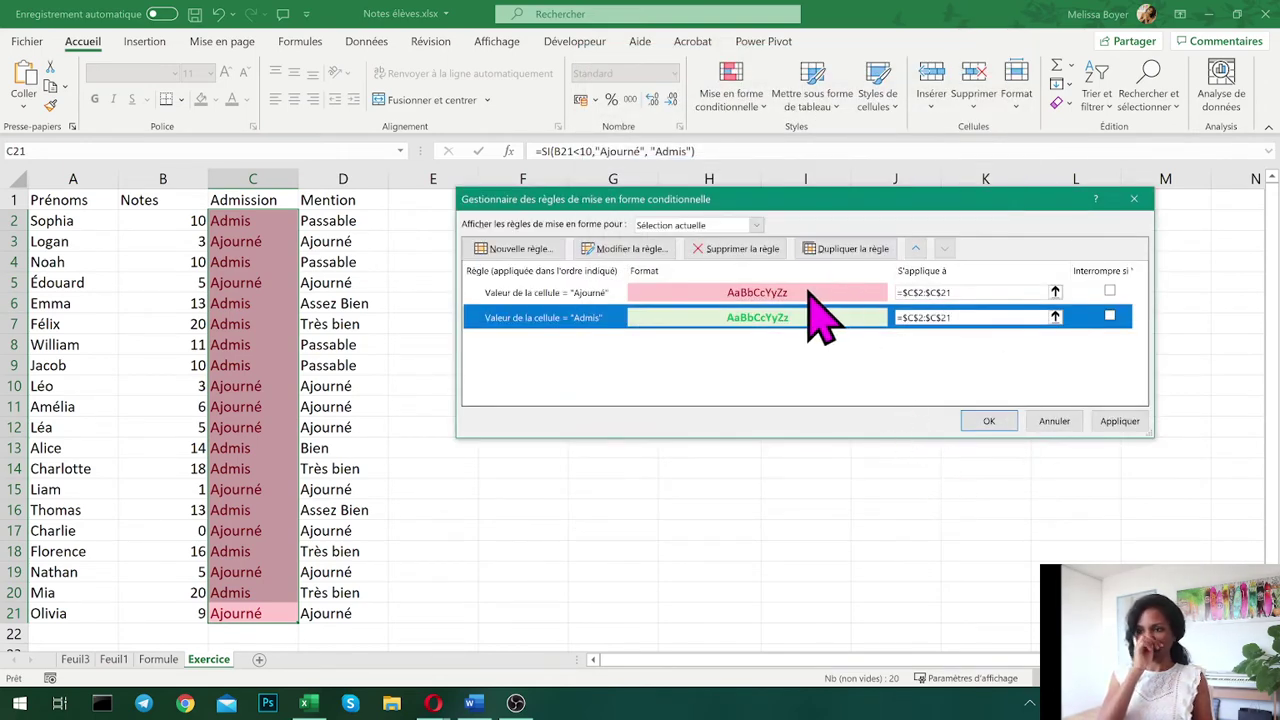
# - Set the font style of the Ajourné rule to Gras and apply the updated rules to the admission column
pyautogui.doubleClick(572, 293)
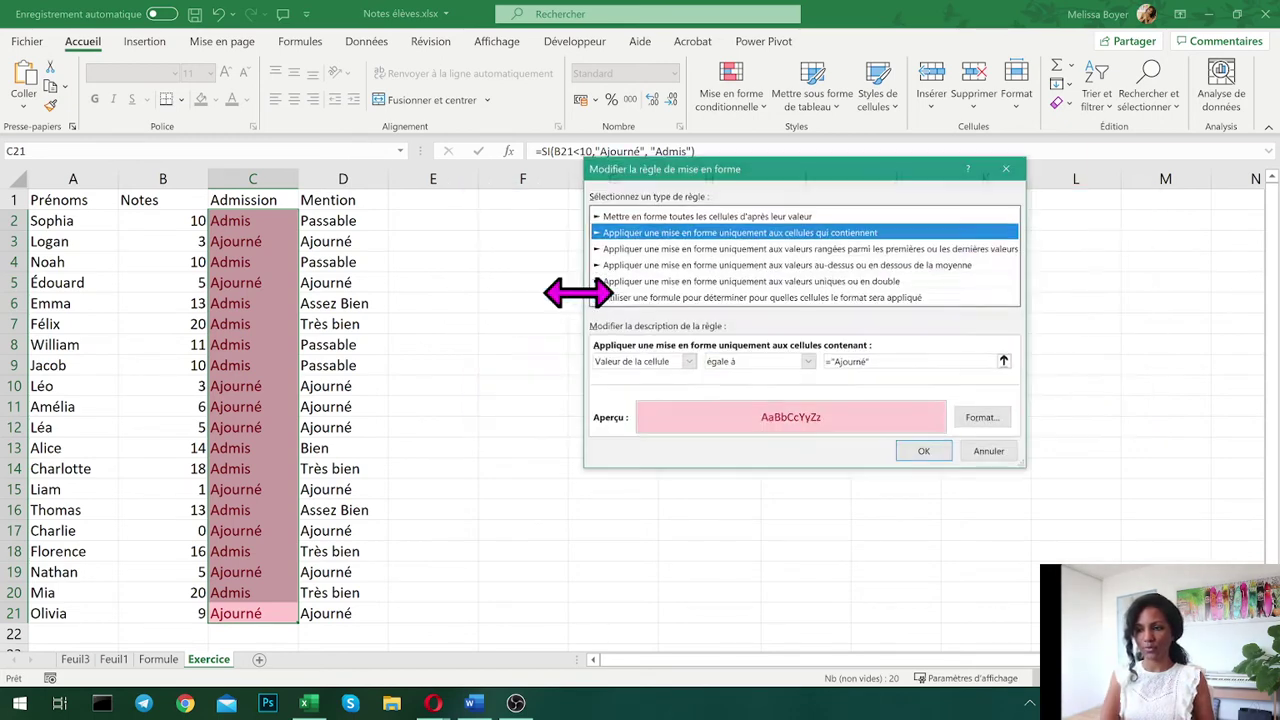
pyautogui.click(984, 418)
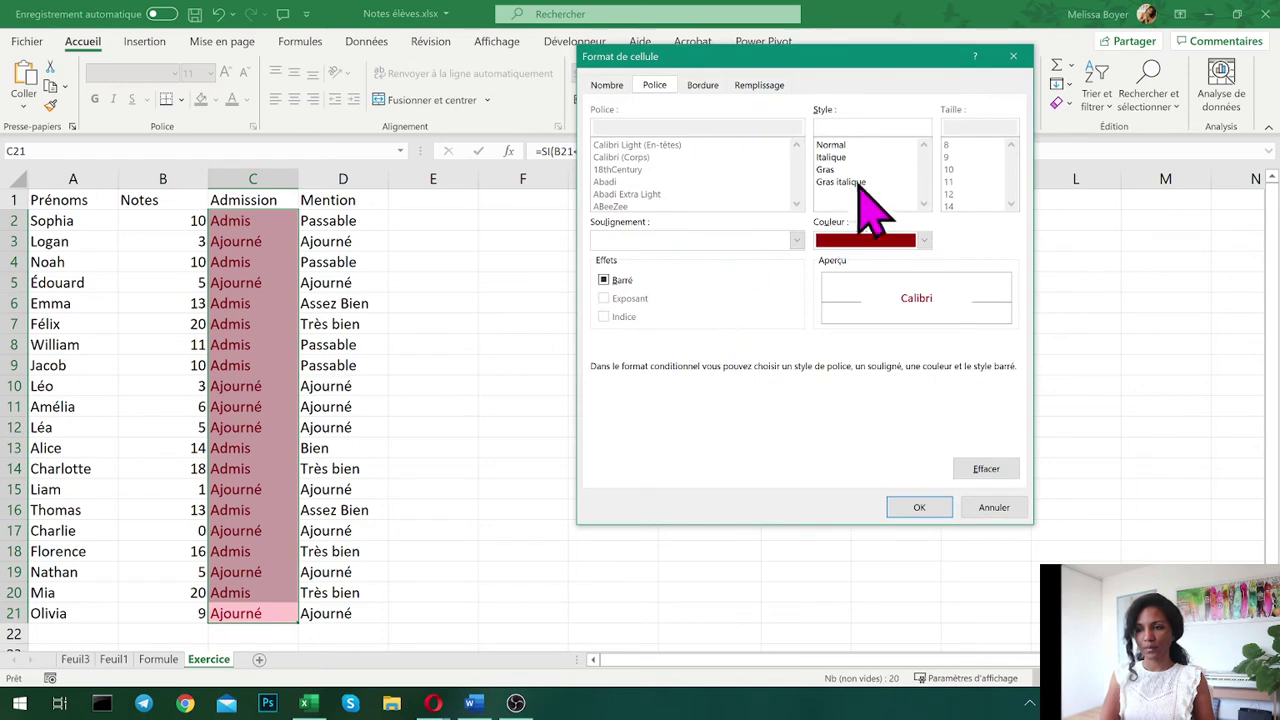
pyautogui.click(828, 170)
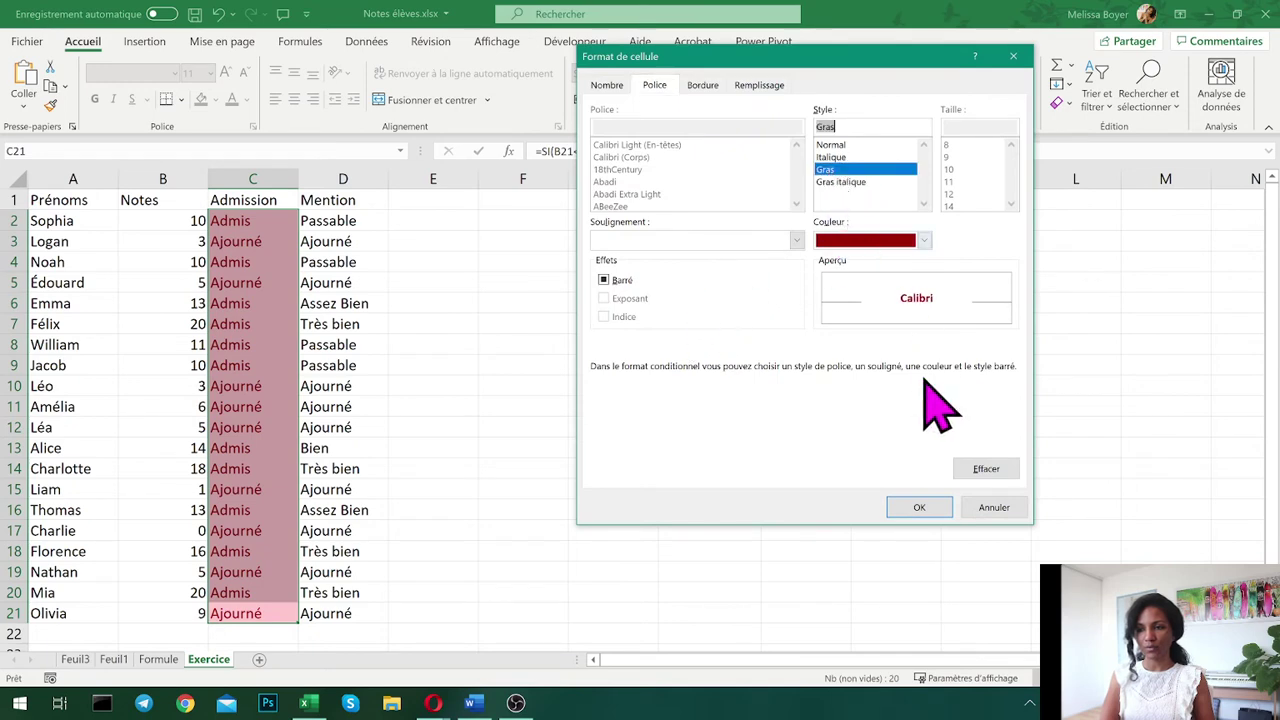
pyautogui.click(924, 508)
pyautogui.click(925, 452)
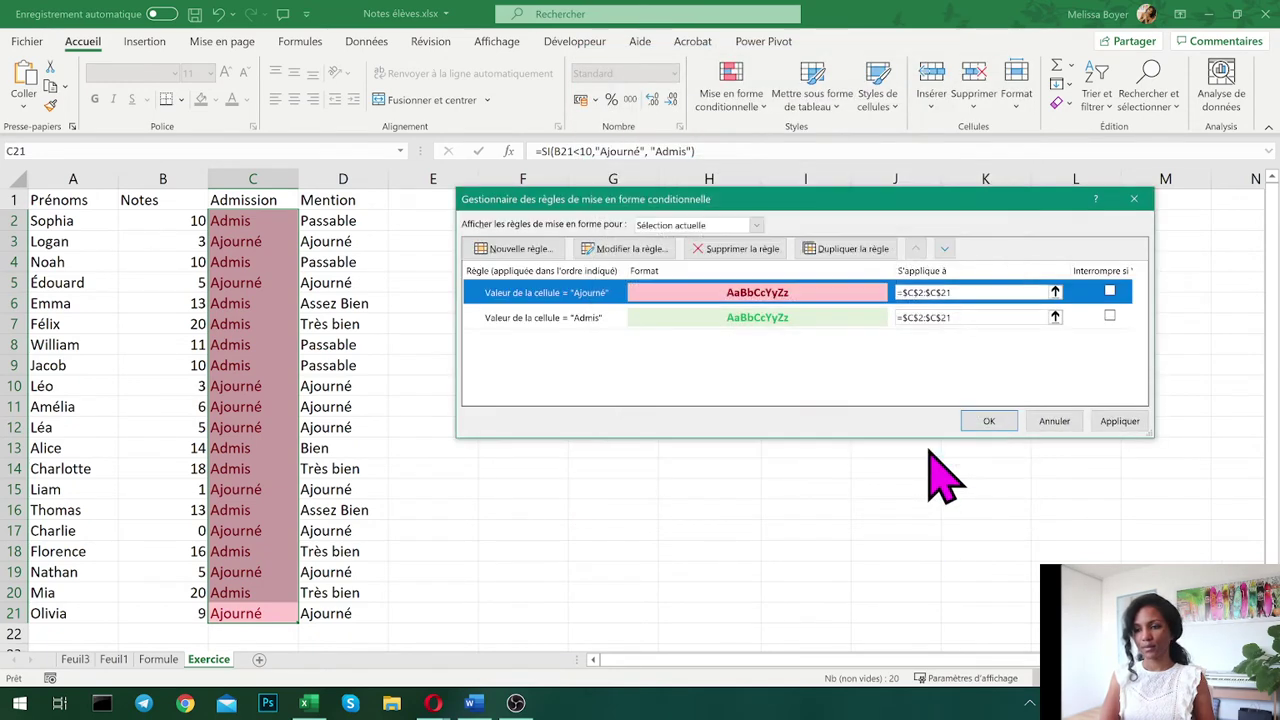
pyautogui.click(1112, 419)
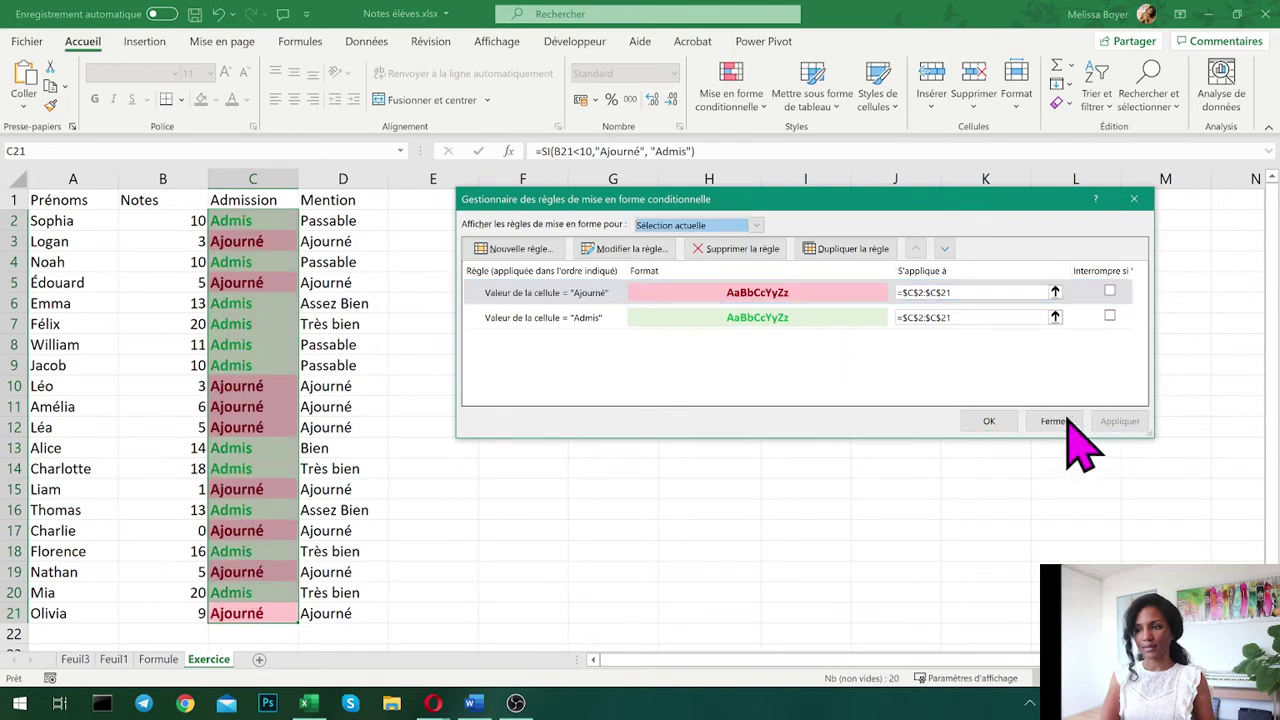
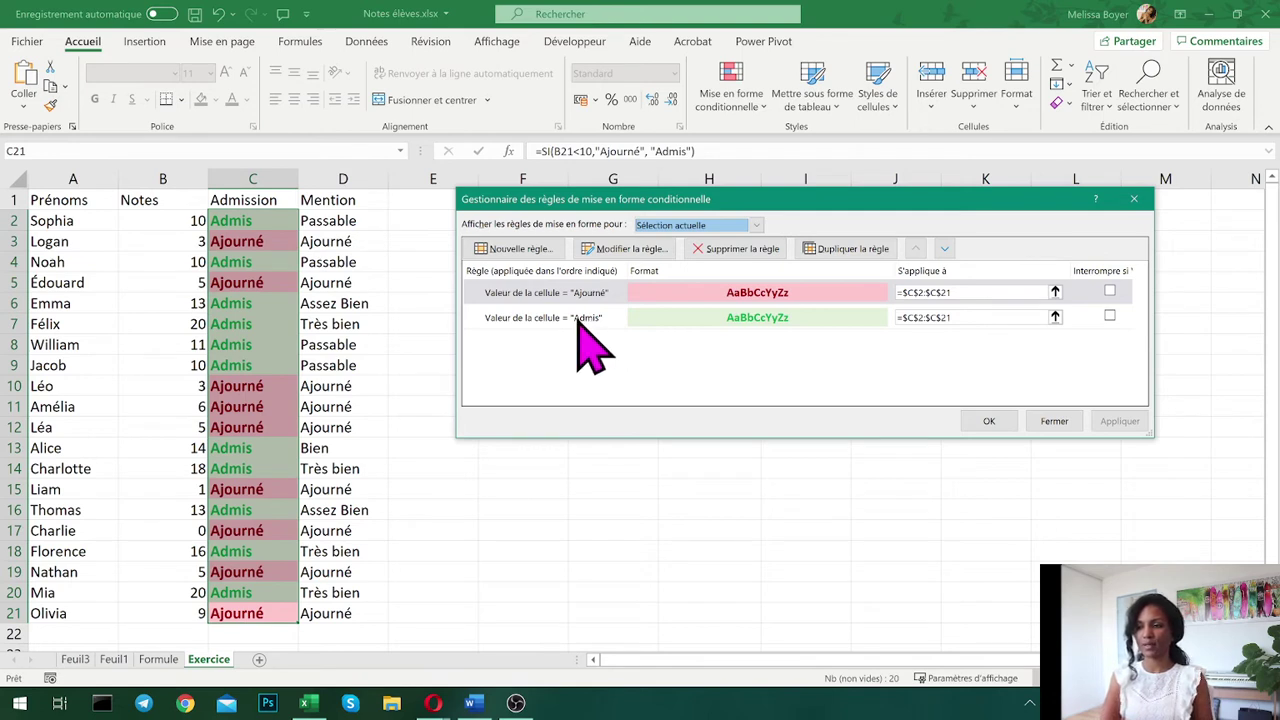
# - Duplicate the green Admis rule and give the copy at the top of the list a light blue fill
pyautogui.click(578, 320)
pyautogui.click(868, 250)
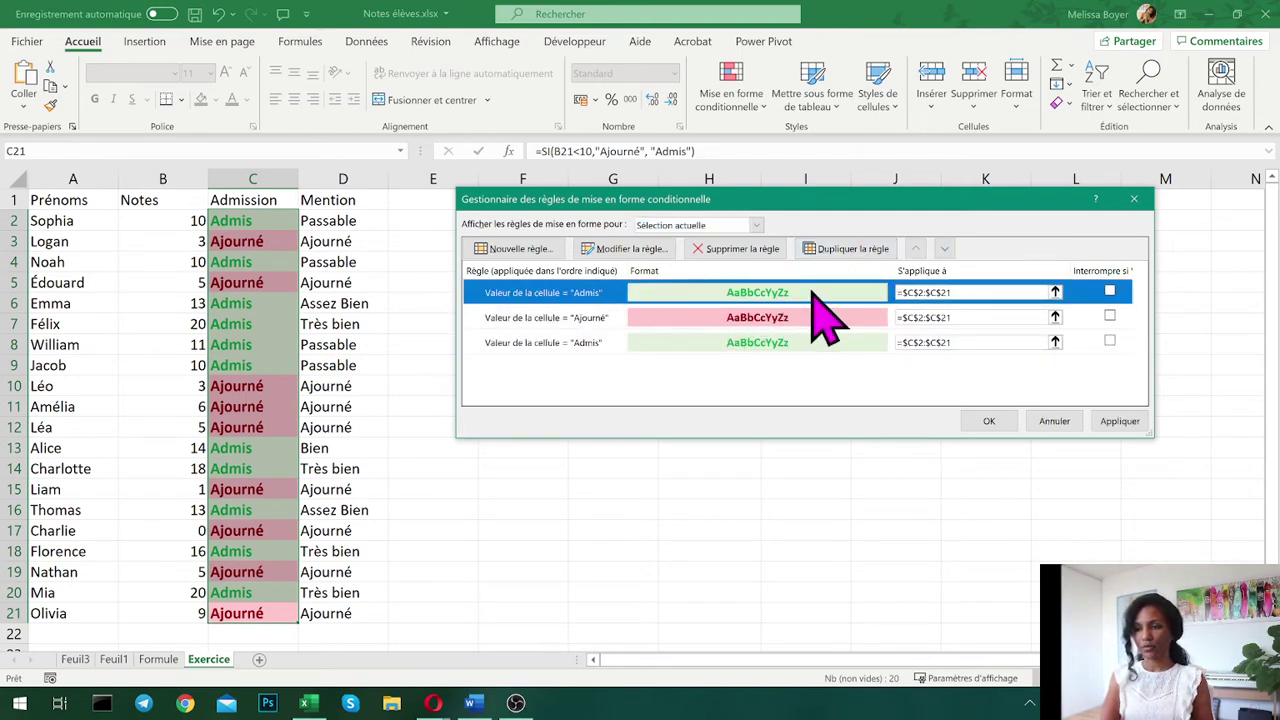
pyautogui.doubleClick(812, 292)
pyautogui.click(975, 428)
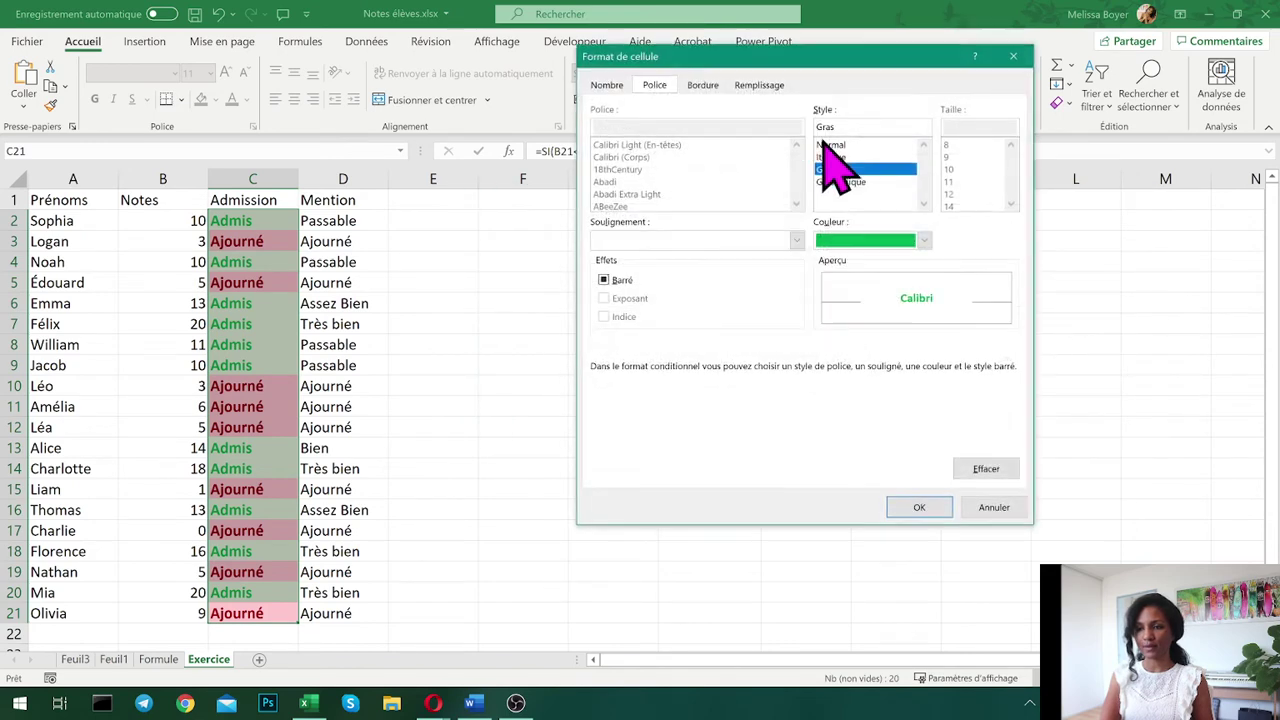
pyautogui.click(760, 85)
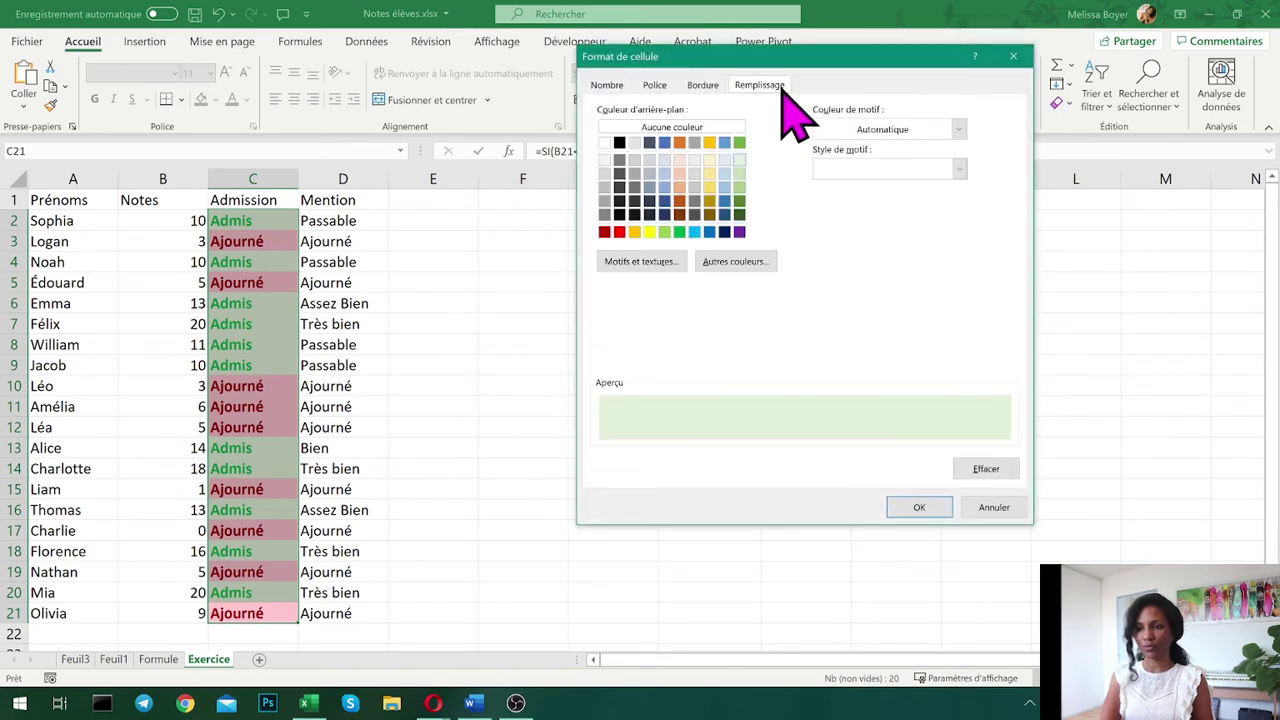
pyautogui.click(725, 190)
pyautogui.click(919, 507)
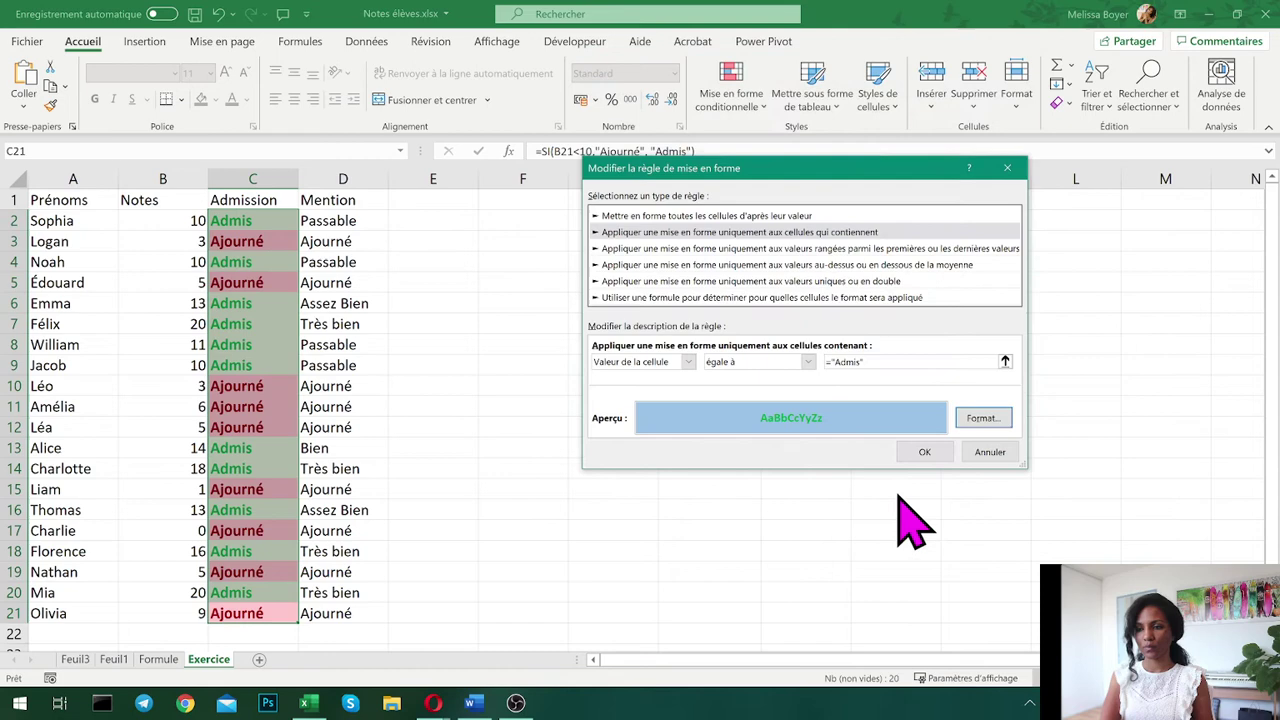
# - Change the font colour of the blue Admis rule to white and apply the rules
pyautogui.click(982, 418)
pyautogui.click(655, 85)
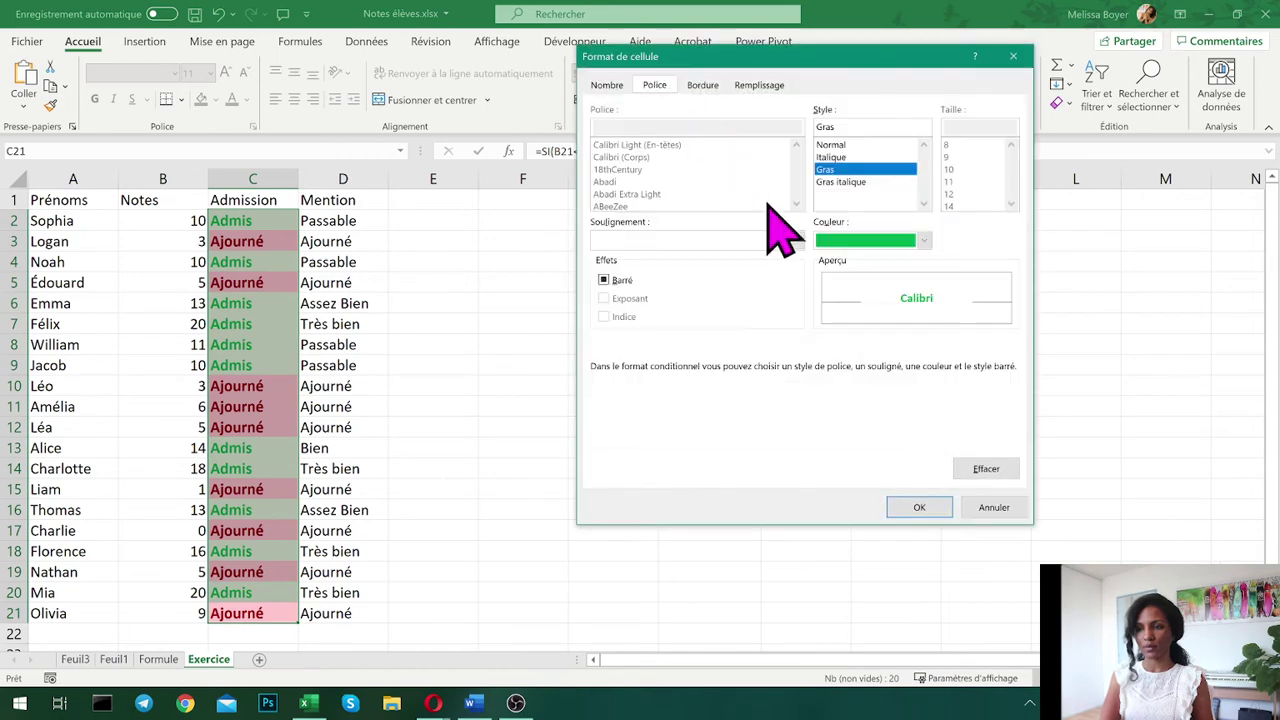
pyautogui.click(880, 240)
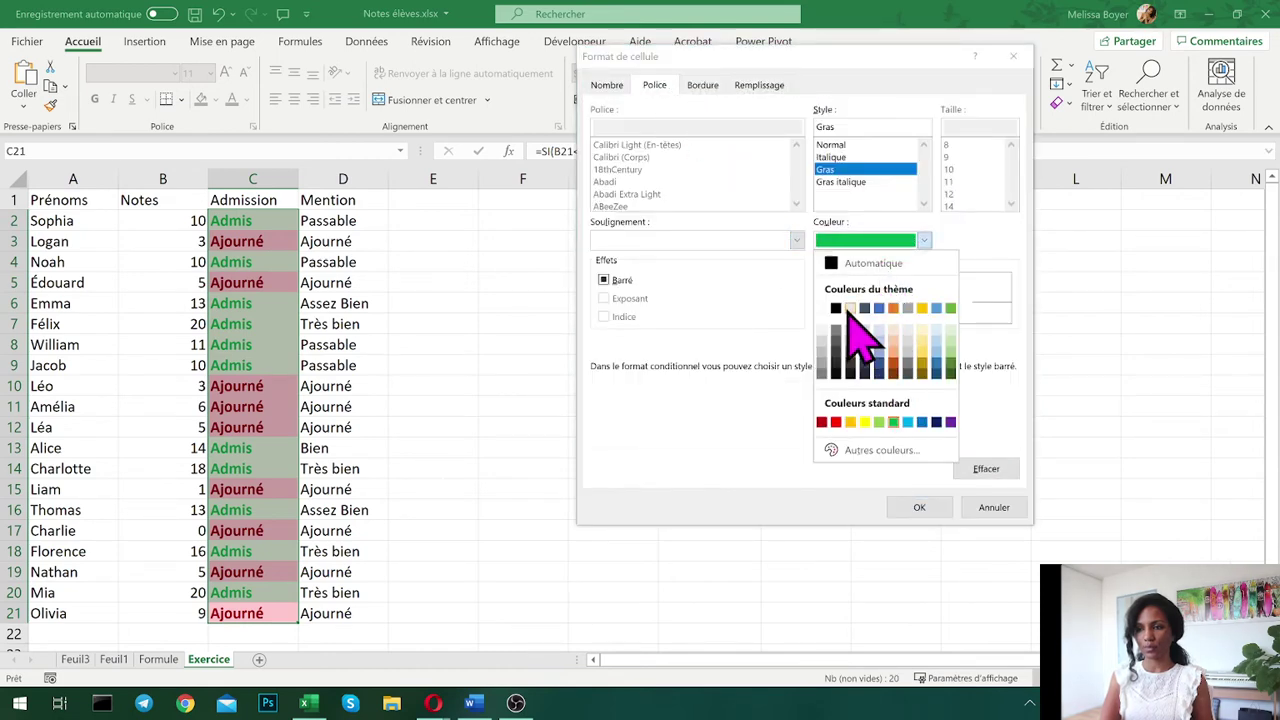
pyautogui.click(822, 309)
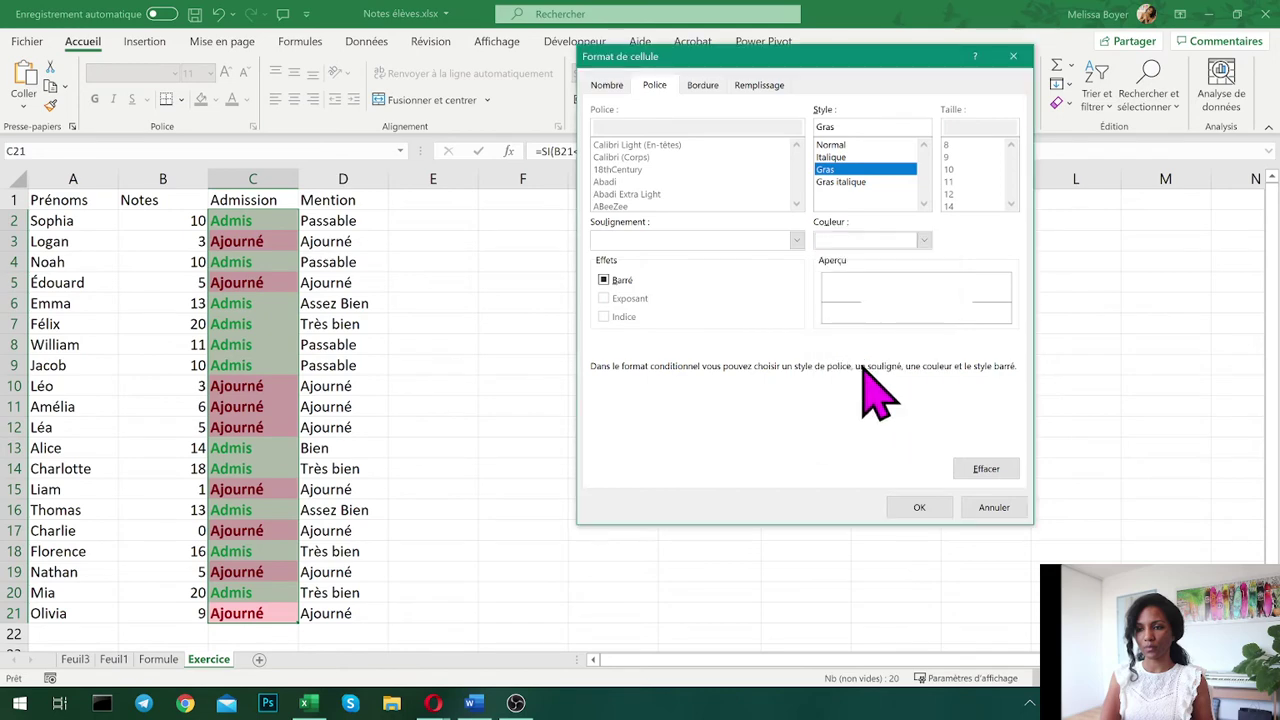
pyautogui.click(925, 507)
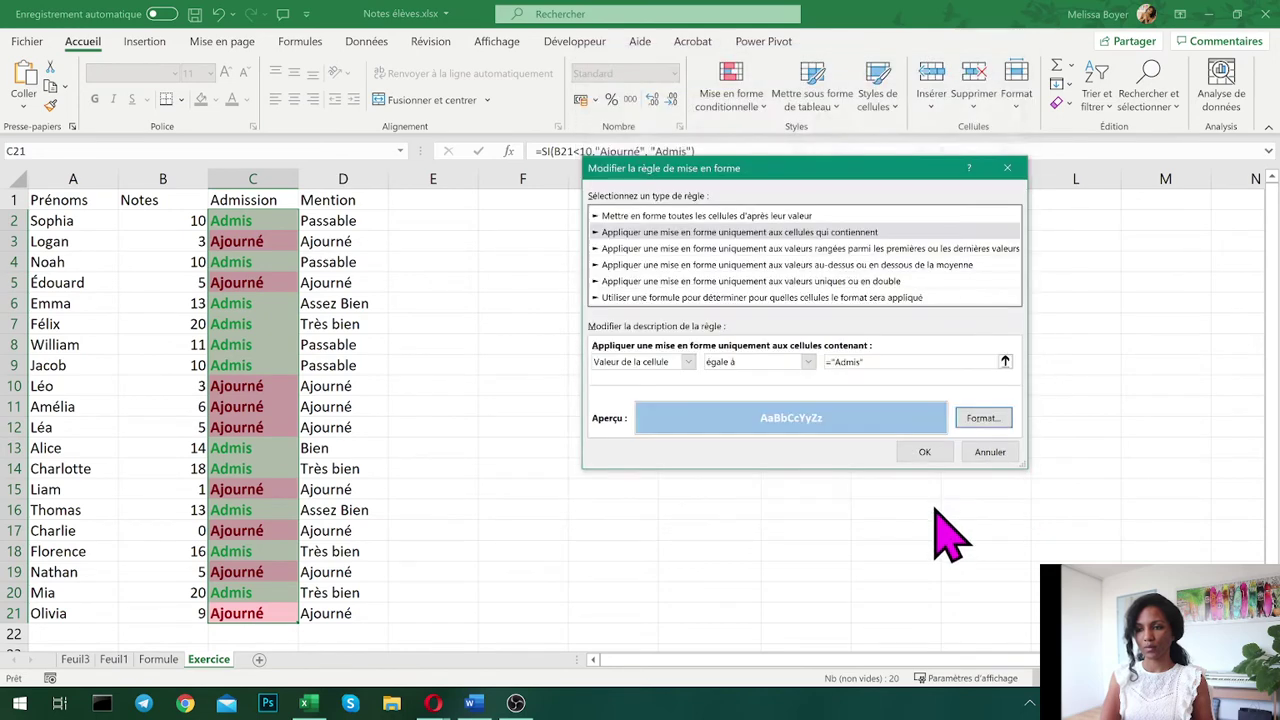
pyautogui.click(925, 452)
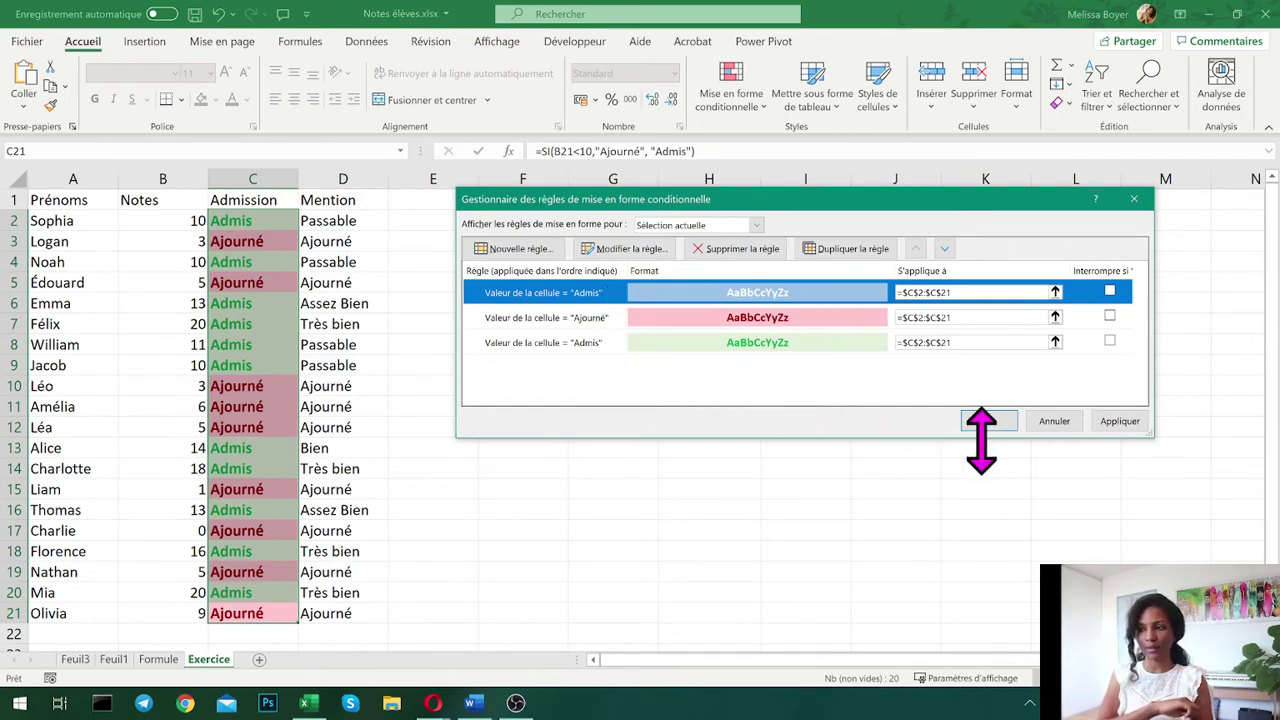
pyautogui.click(1119, 420)
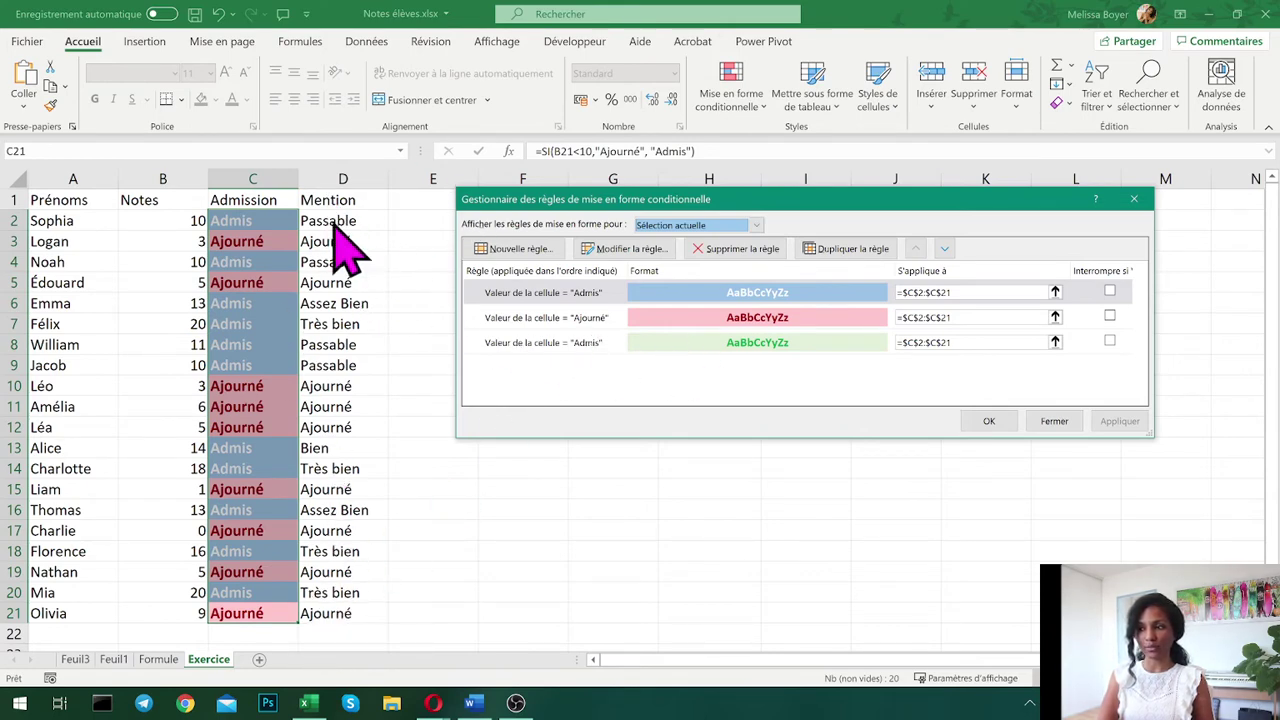
# - Move the blue Admis rule to the end of the rule order, below the green Admis rule
pyautogui.click(582, 298)
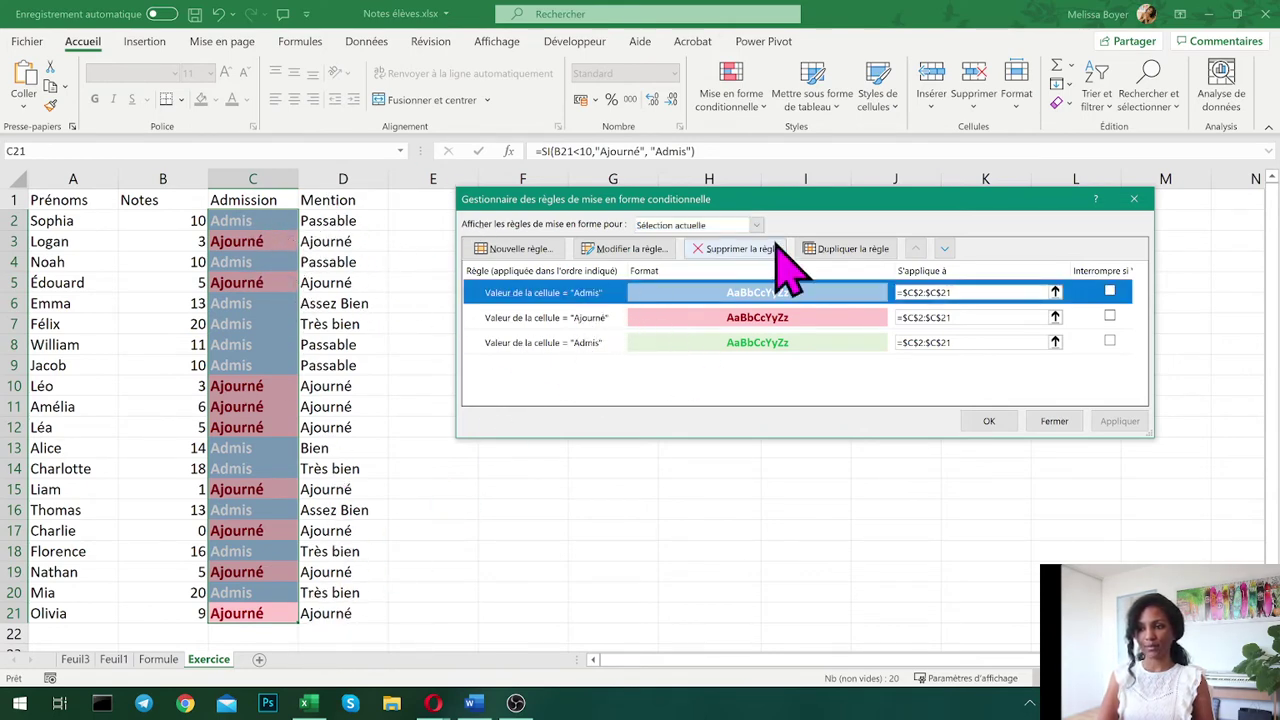
pyautogui.click(944, 249)
pyautogui.click(944, 249)
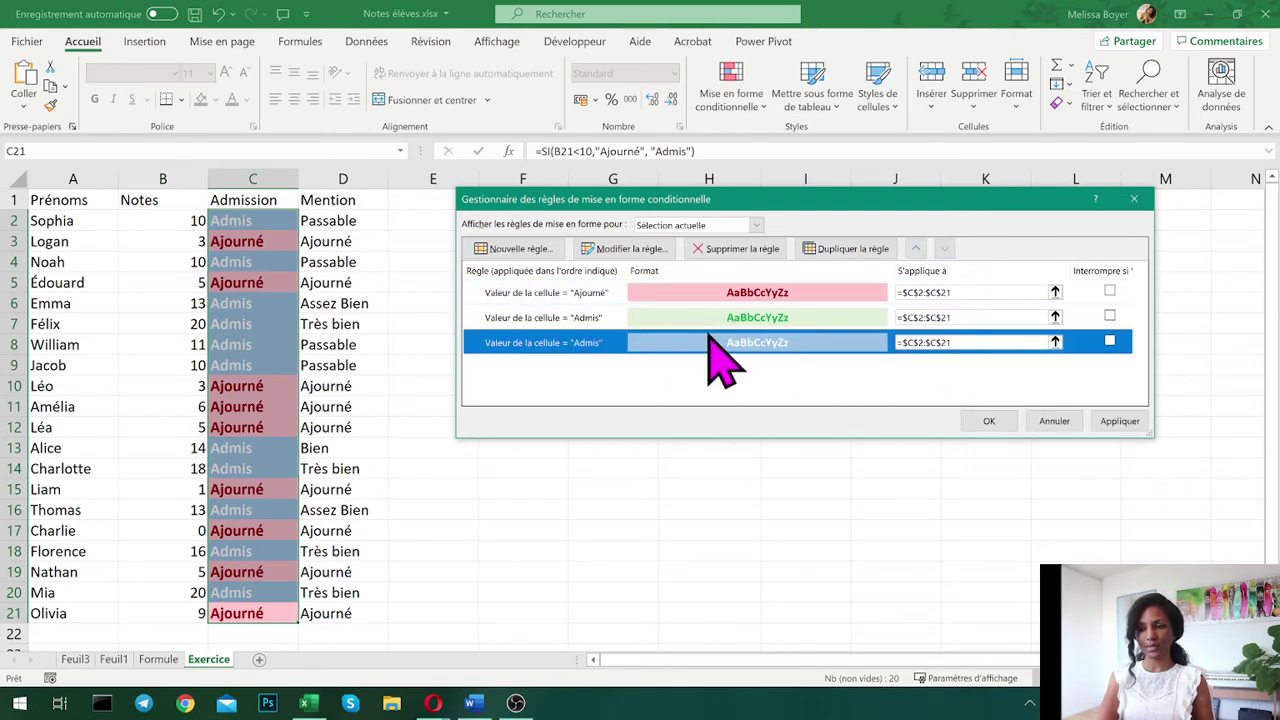
# - Apply the new rule order, delete the blue Admis rule and apply the remaining rules to the admission column
pyautogui.click(1120, 421)
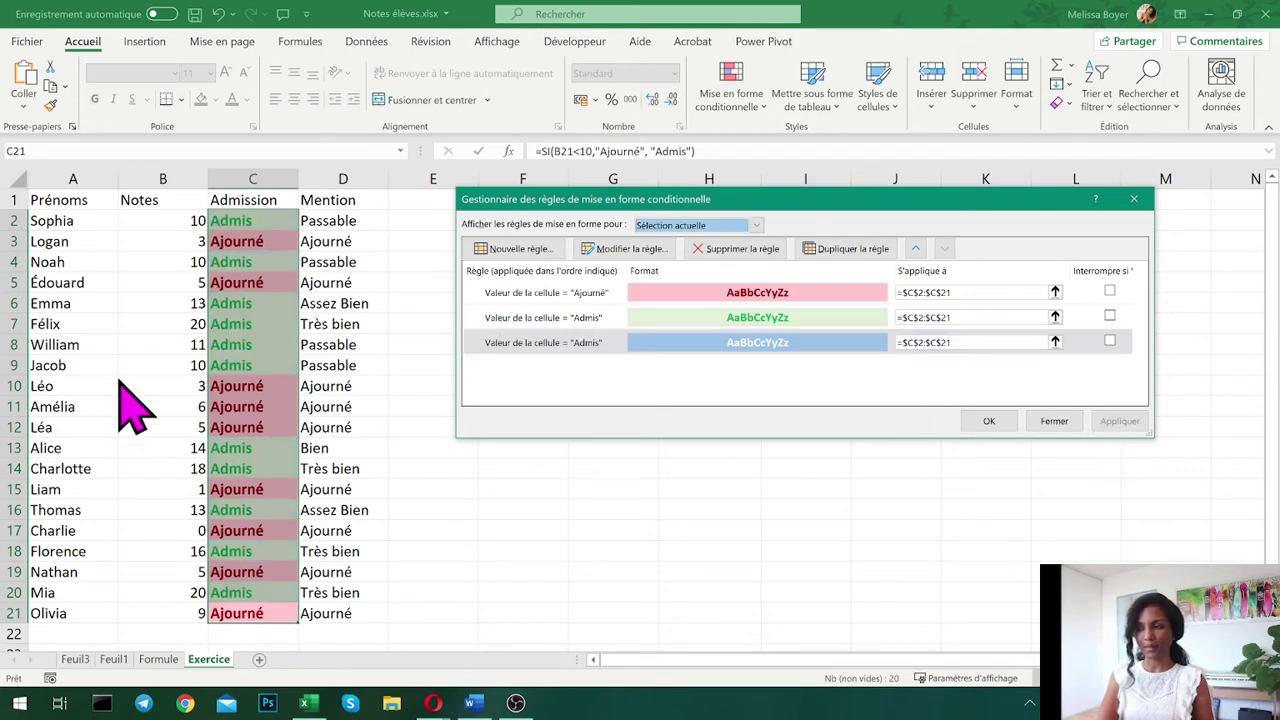
pyautogui.click(596, 347)
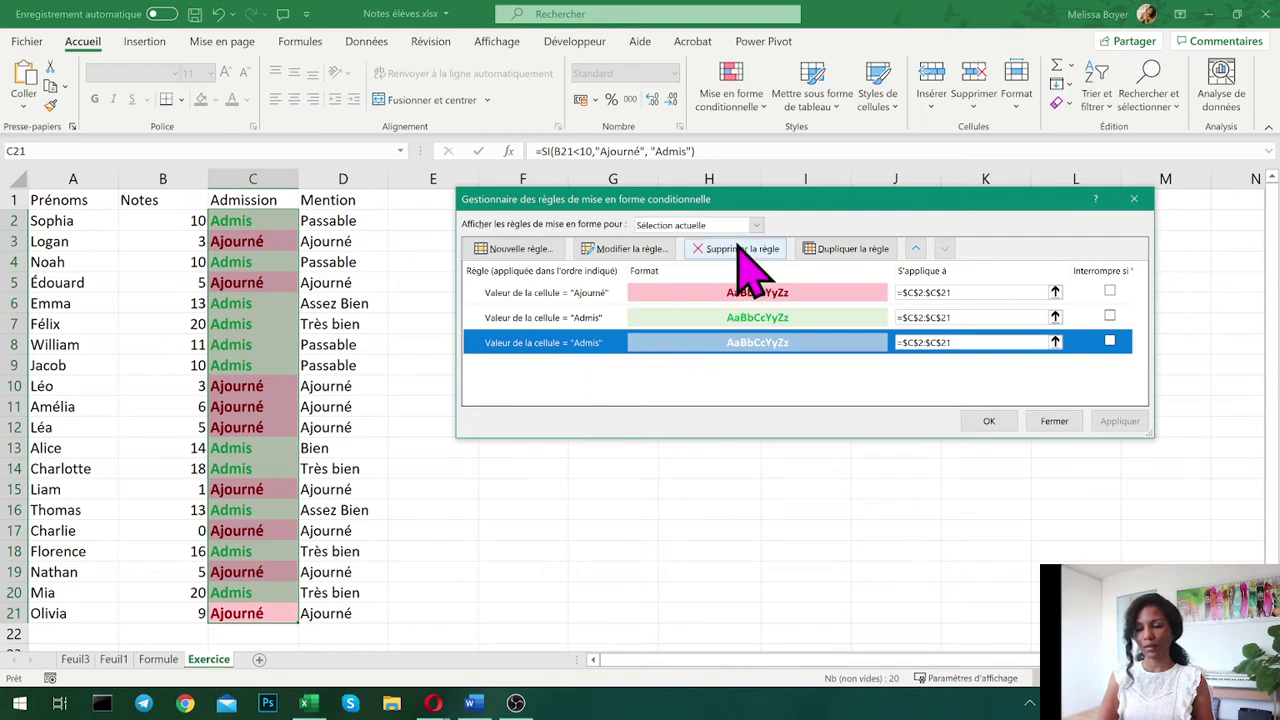
pyautogui.click(748, 250)
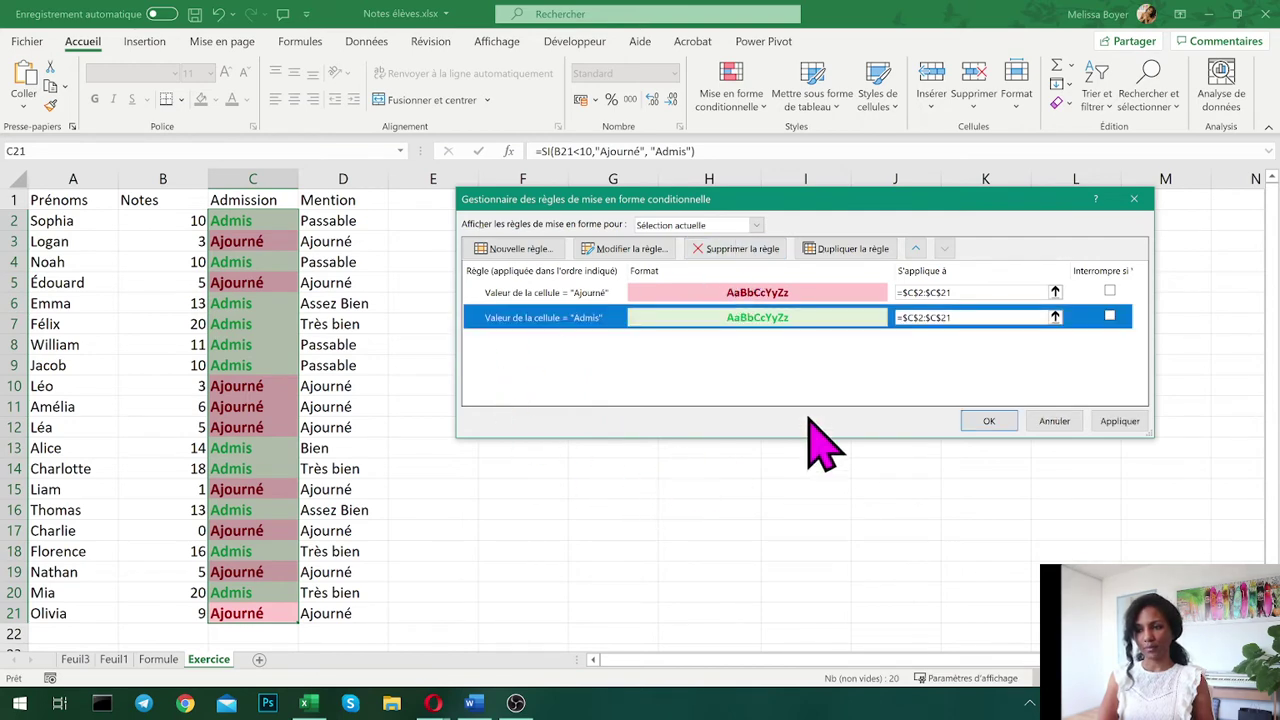
pyautogui.click(1112, 421)
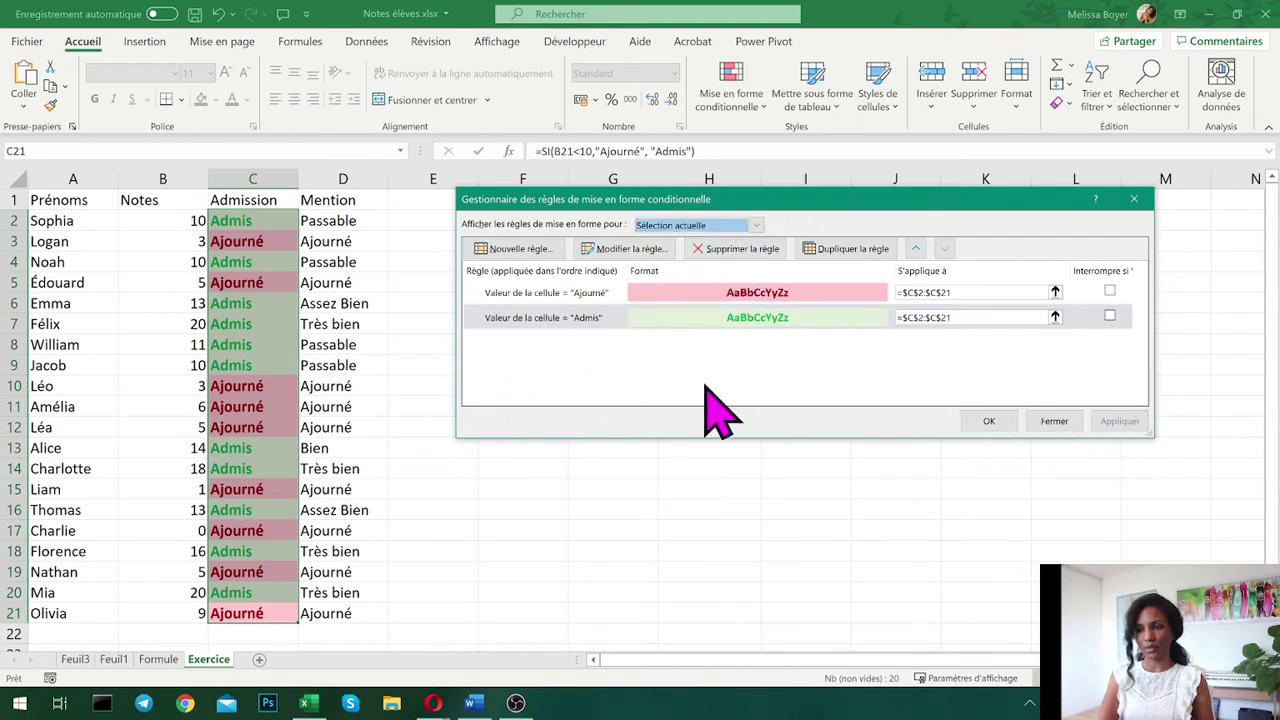
pyautogui.click(988, 421)
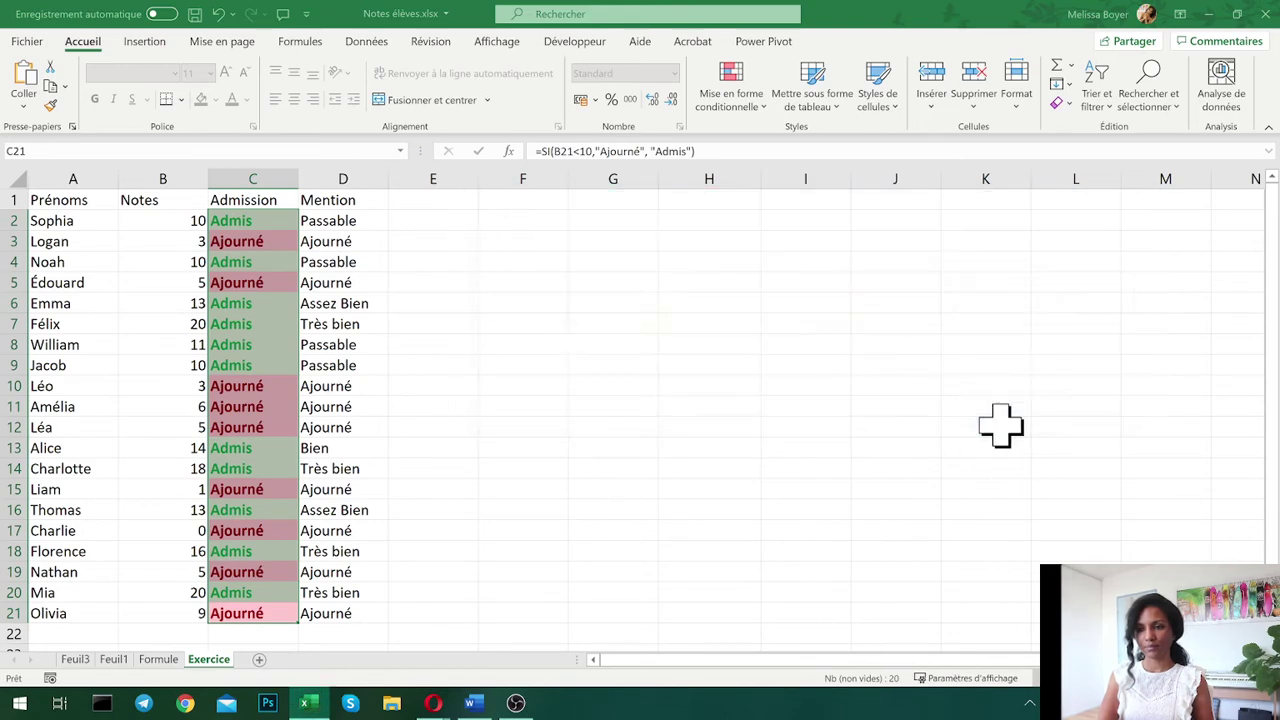
pyautogui.click(1001, 427)
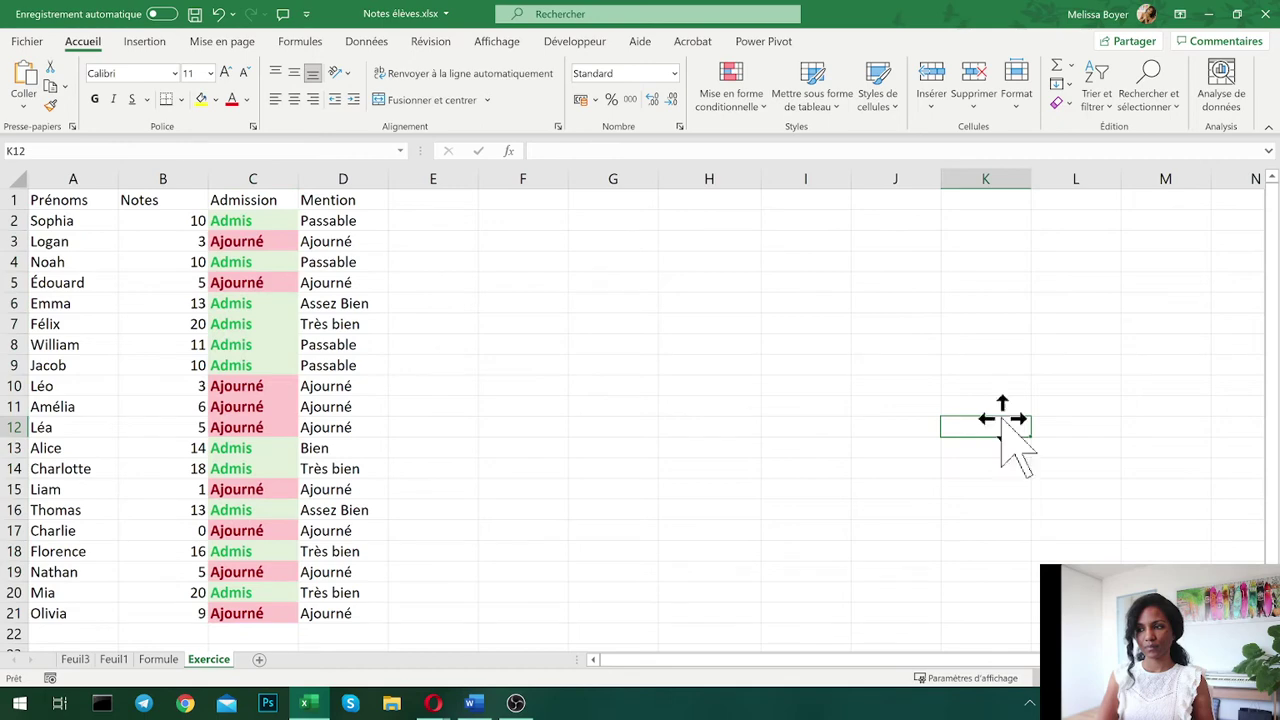
# - Look at the finished example on the Feuil1 sheet and return to the Exercice sheet
pyautogui.click(158, 662)
pyautogui.click(113, 662)
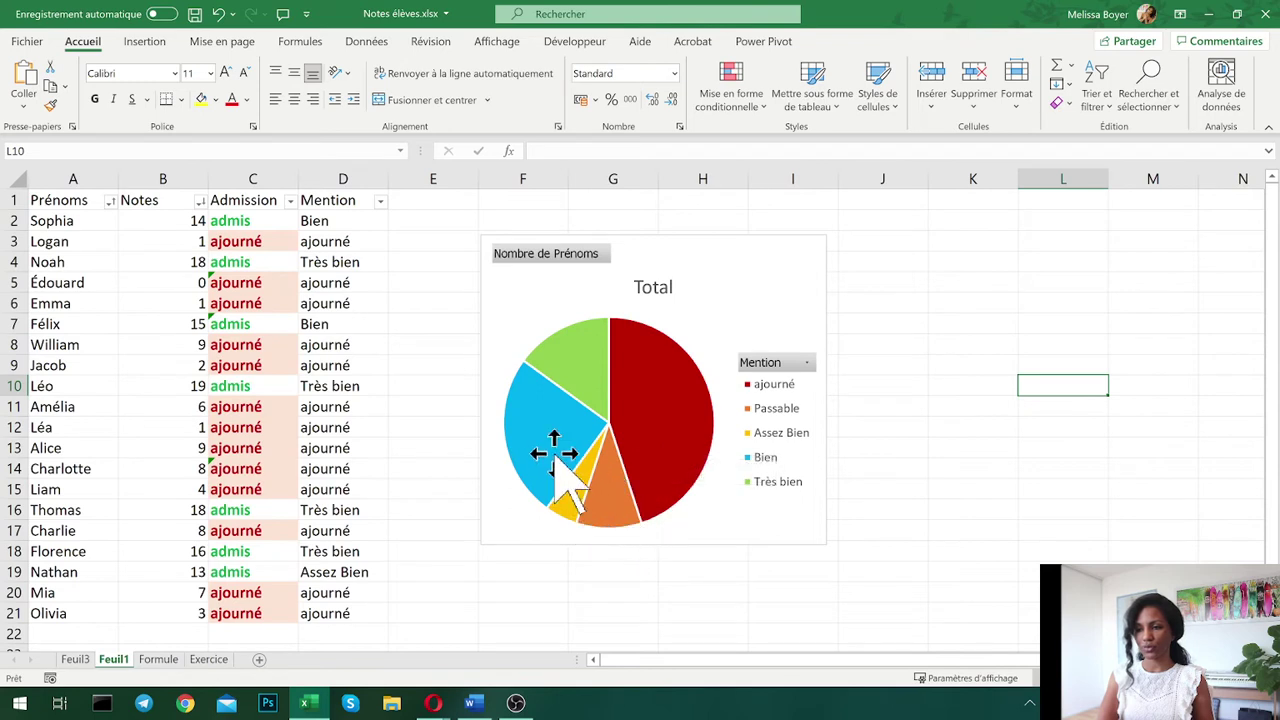
pyautogui.click(208, 659)
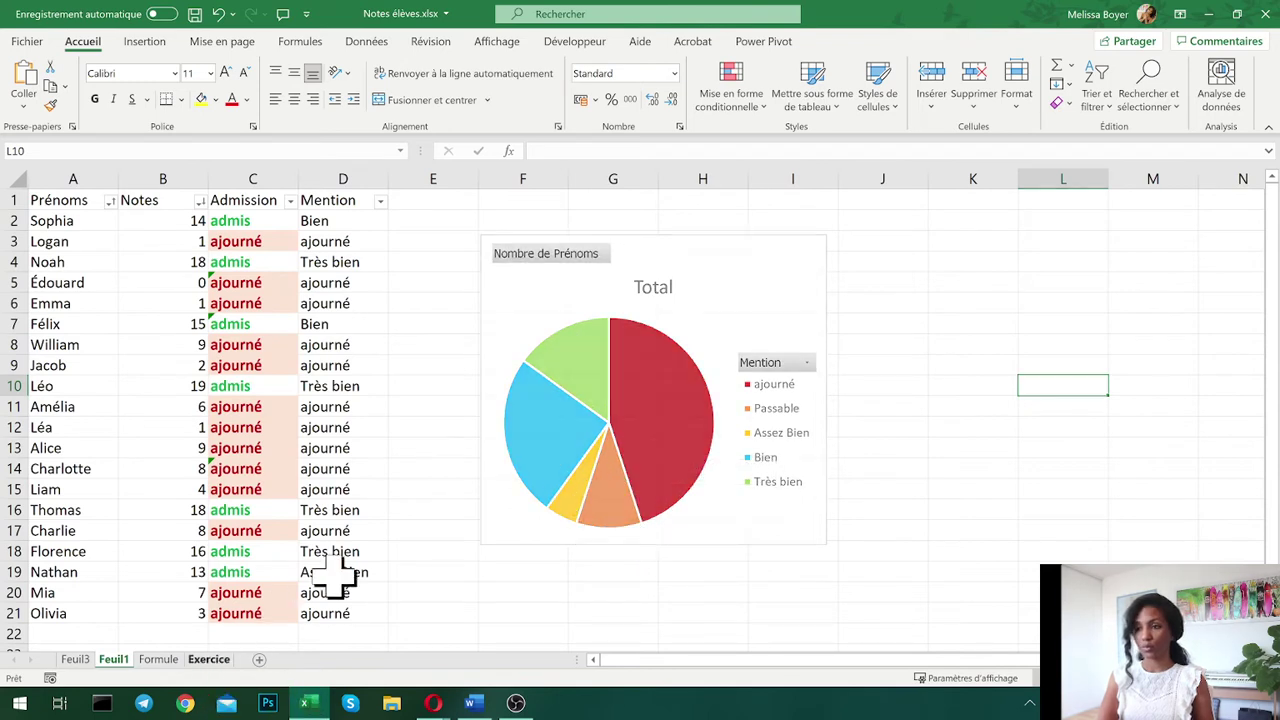
# - Set up an Égal à highlighting rule for the value Ajourné on the Mention cells D2:D21
pyautogui.moveTo(355, 620); pyautogui.dragTo(350, 212)
pyautogui.click(731, 92)
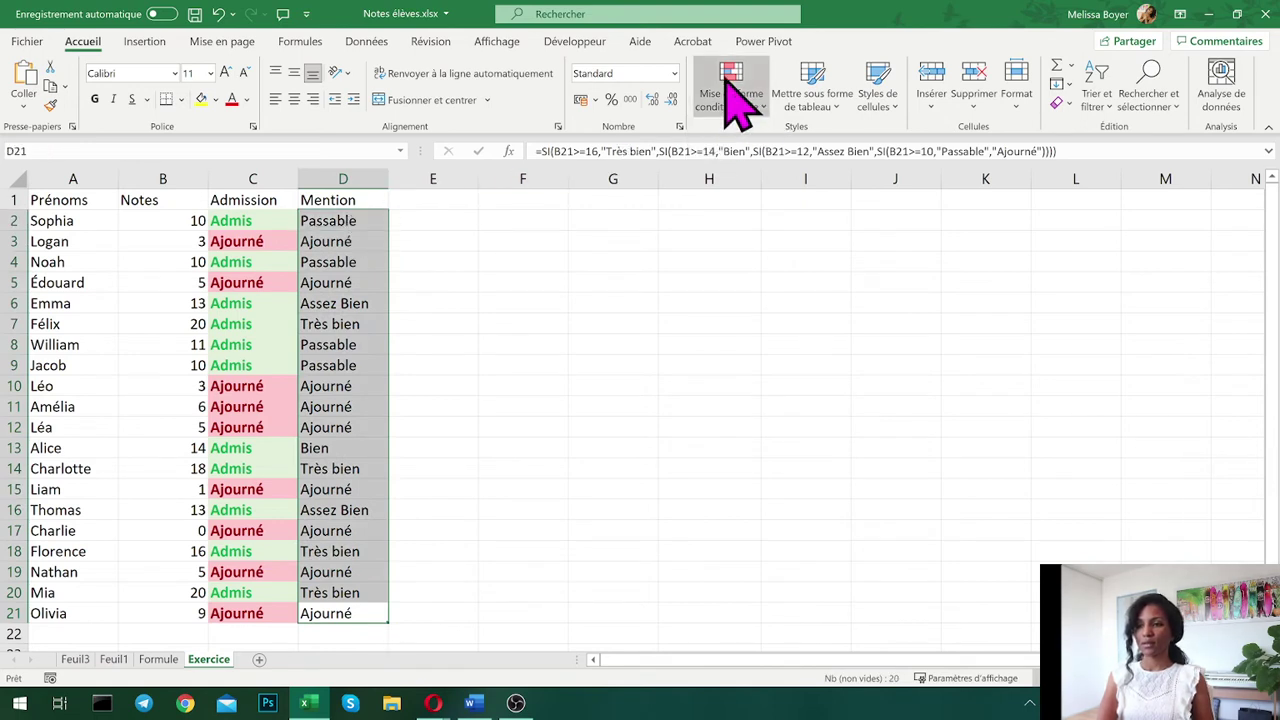
pyautogui.moveTo(808, 145)
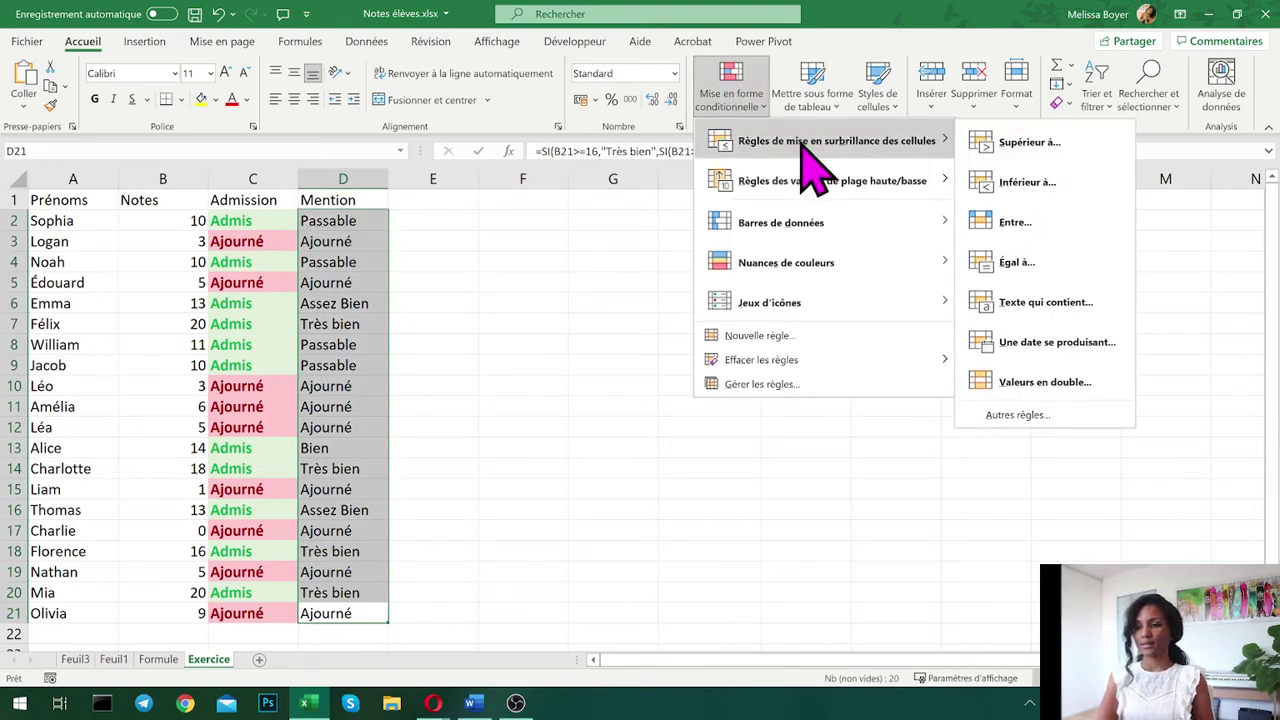
pyautogui.click(1062, 267)
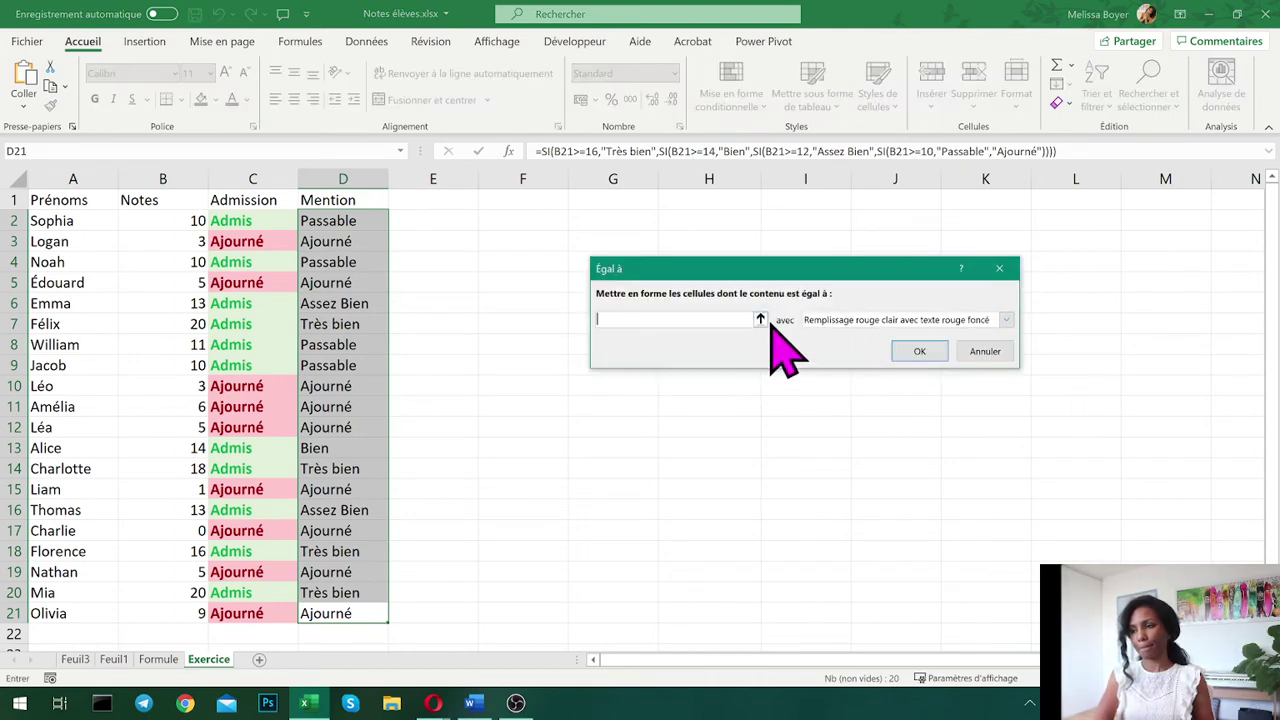
pyautogui.write('Ajou')
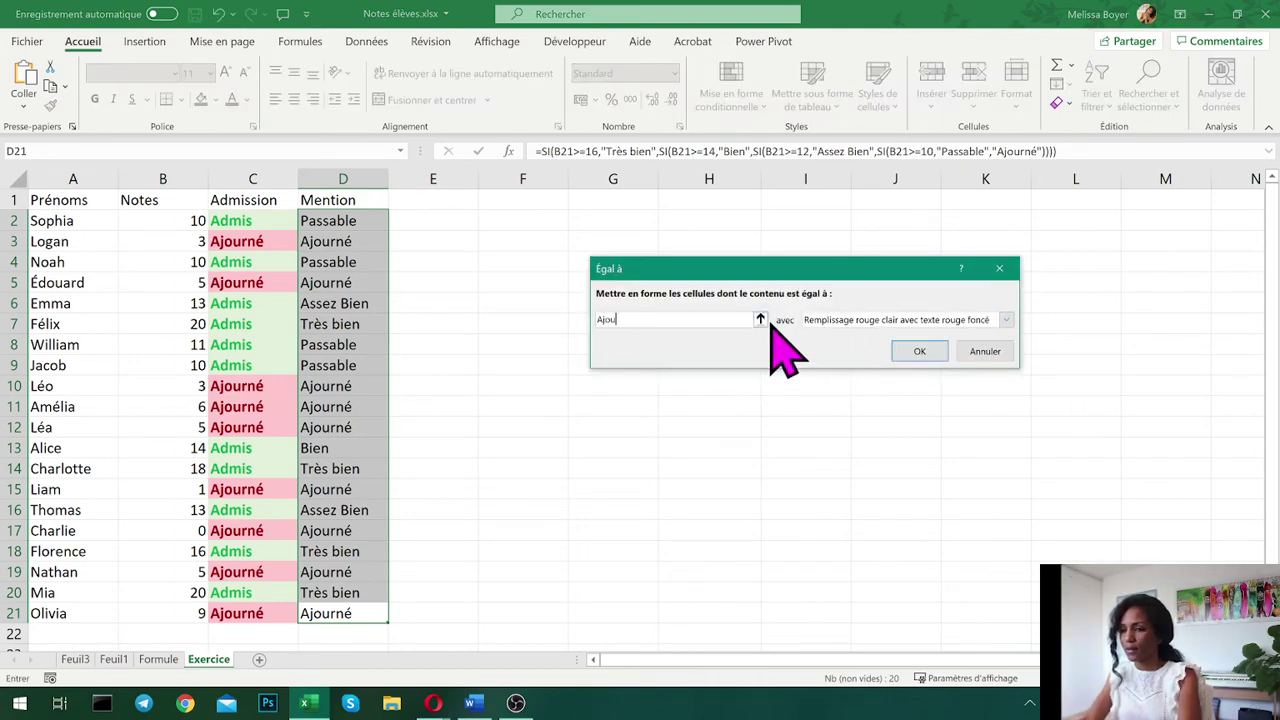
pyautogui.write('rné')
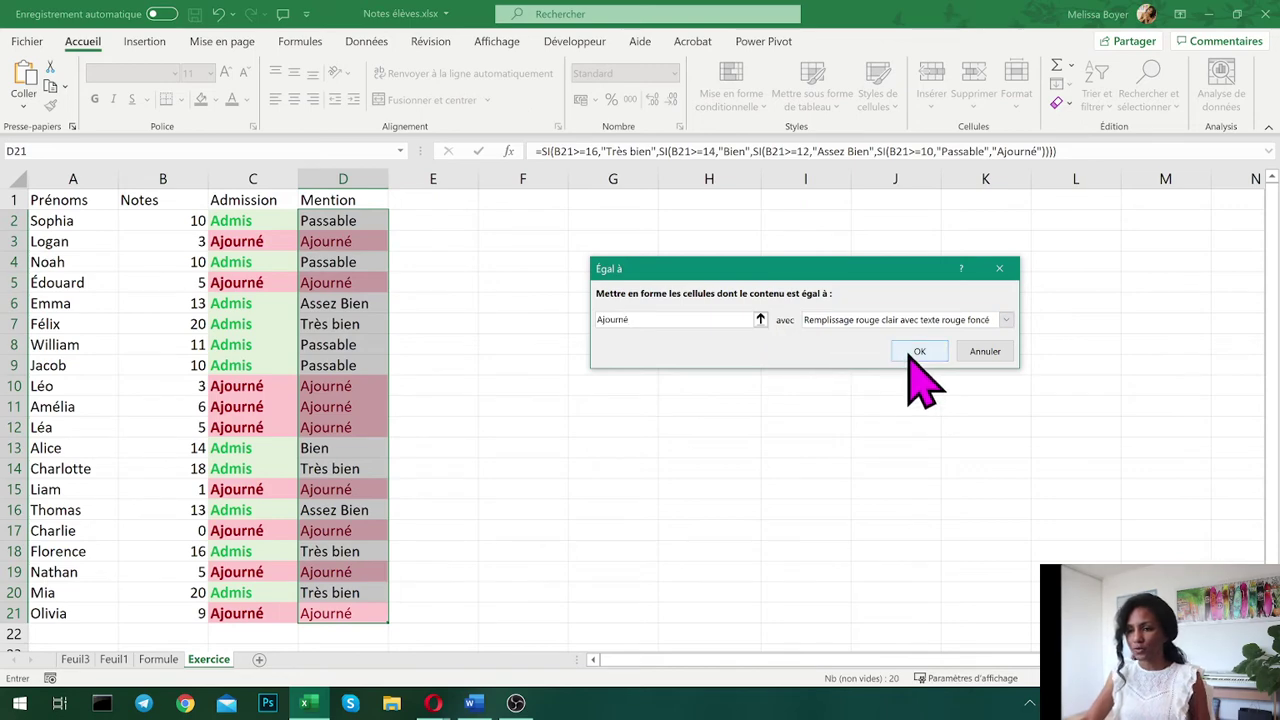
# - Give the Ajourné rule a custom format with dark red font colour and Gras style, and confirm the rule
pyautogui.click(950, 321)
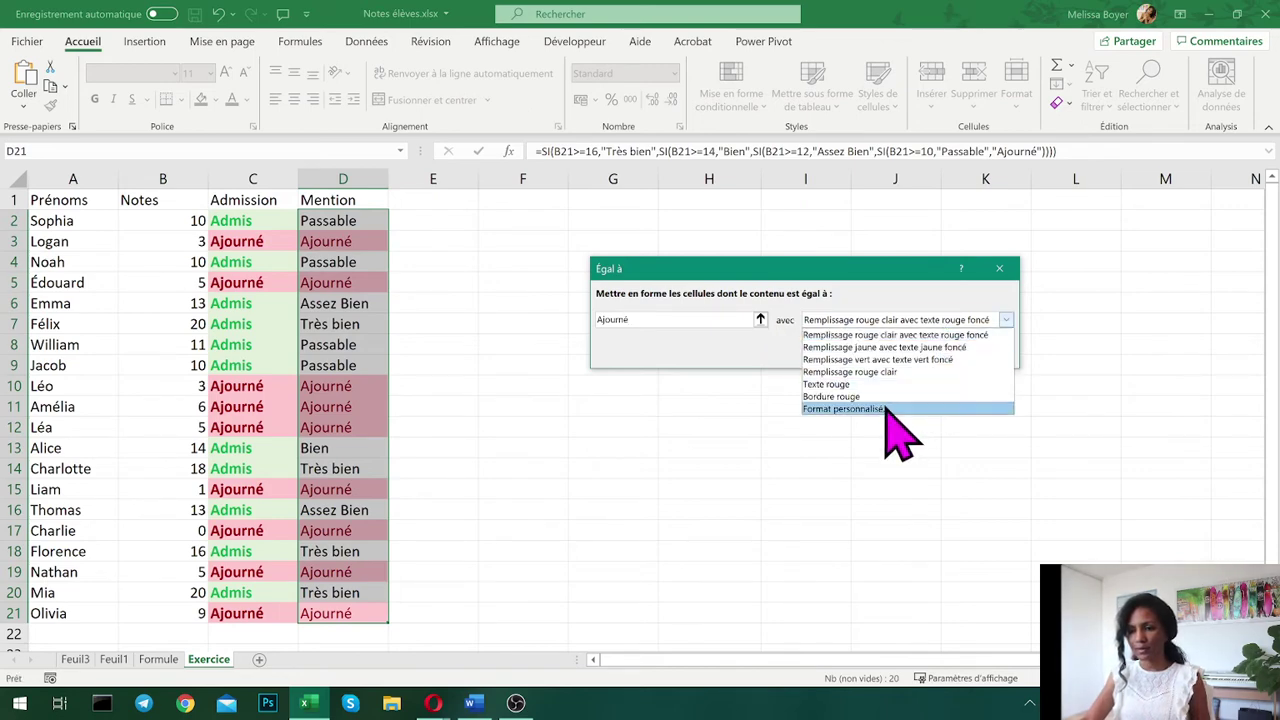
pyautogui.click(884, 409)
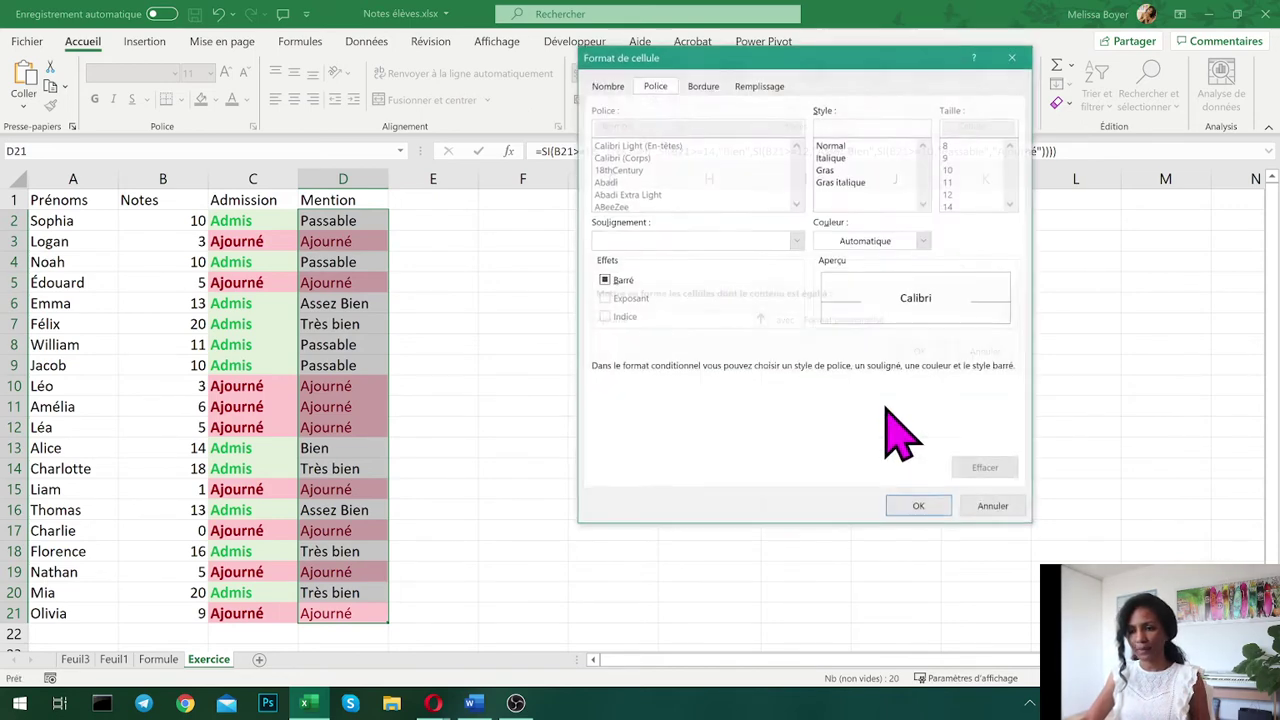
pyautogui.click(836, 242)
pyautogui.click(823, 422)
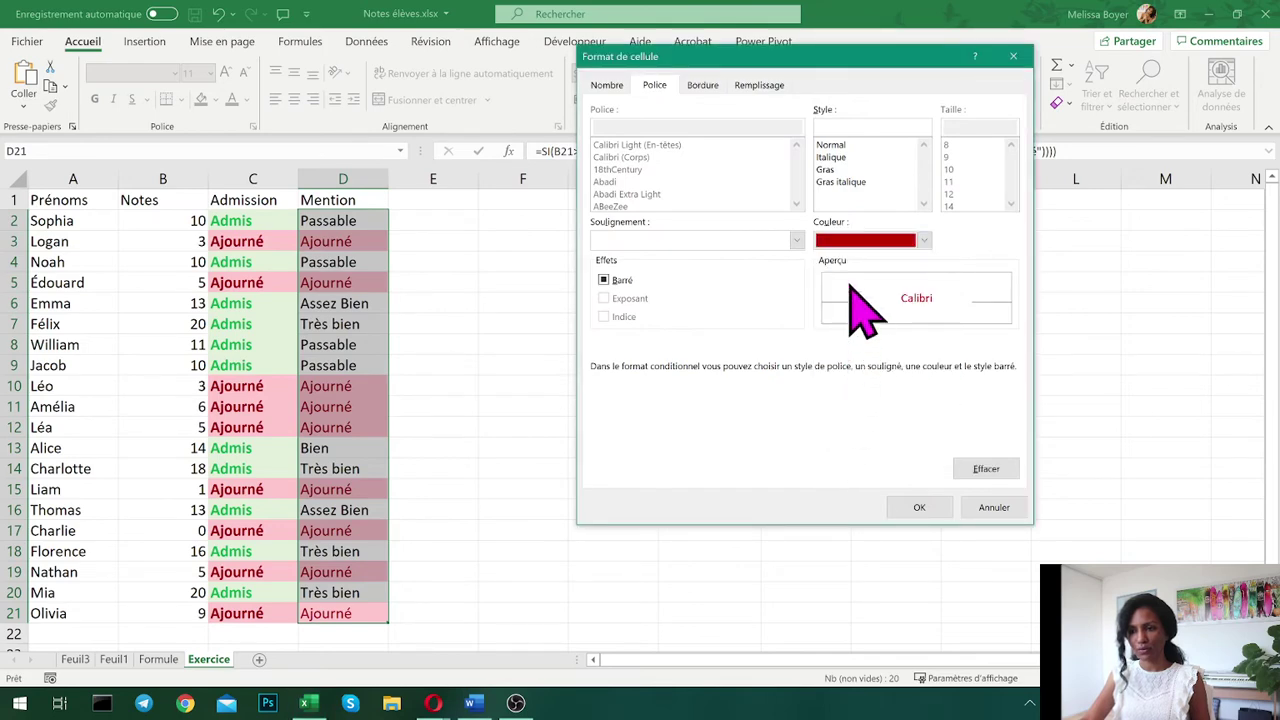
pyautogui.click(830, 169)
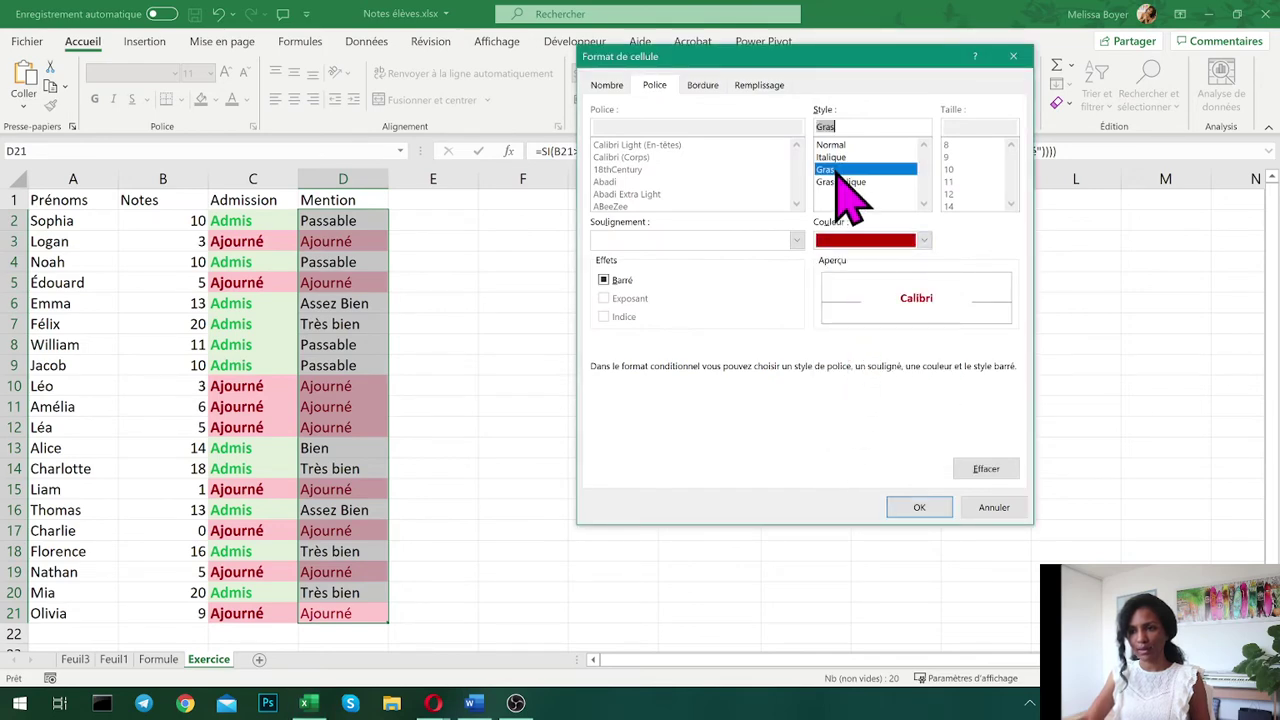
pyautogui.click(930, 508)
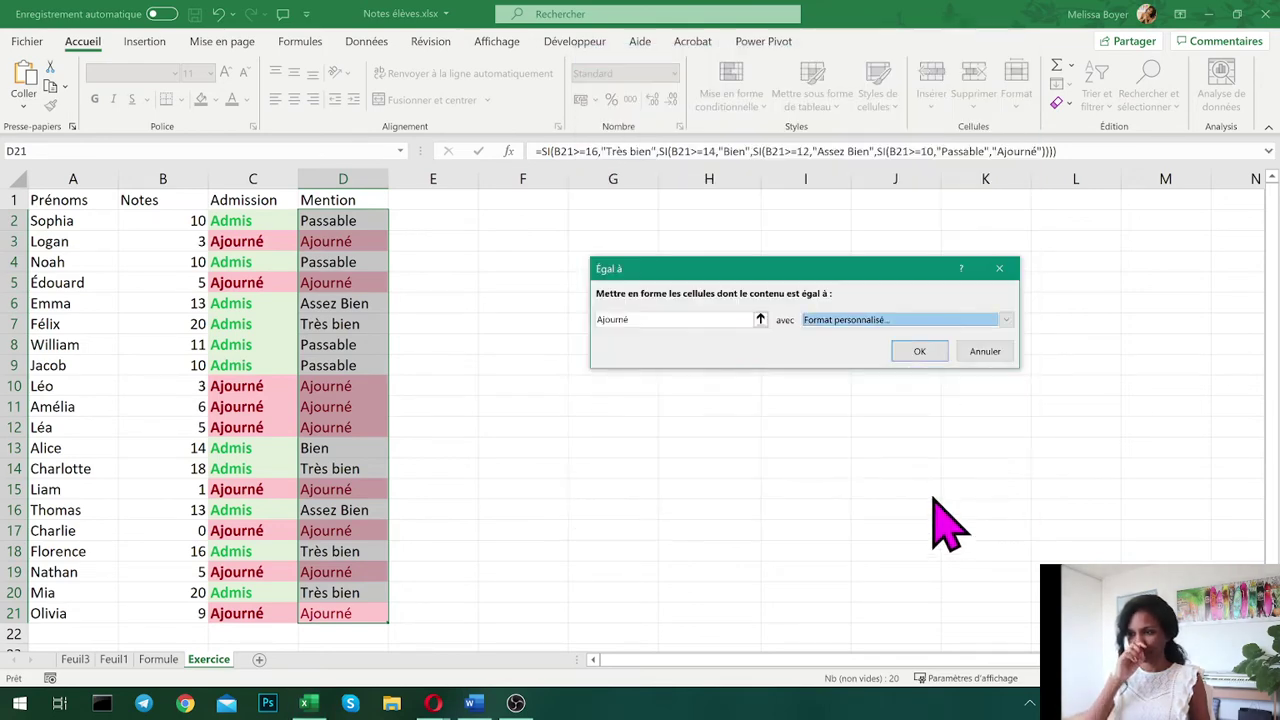
pyautogui.click(905, 350)
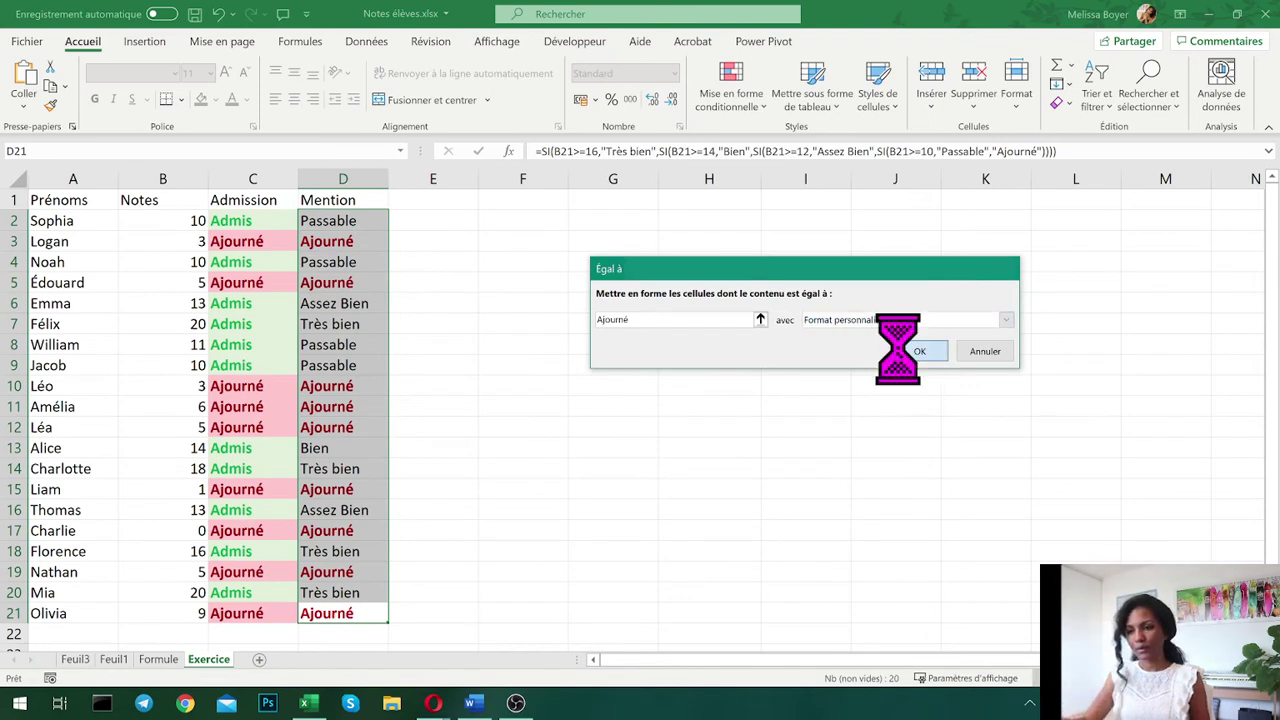
# - Set up a second Égal à highlighting rule on the Mention cells for the value Passable
pyautogui.click(735, 95)
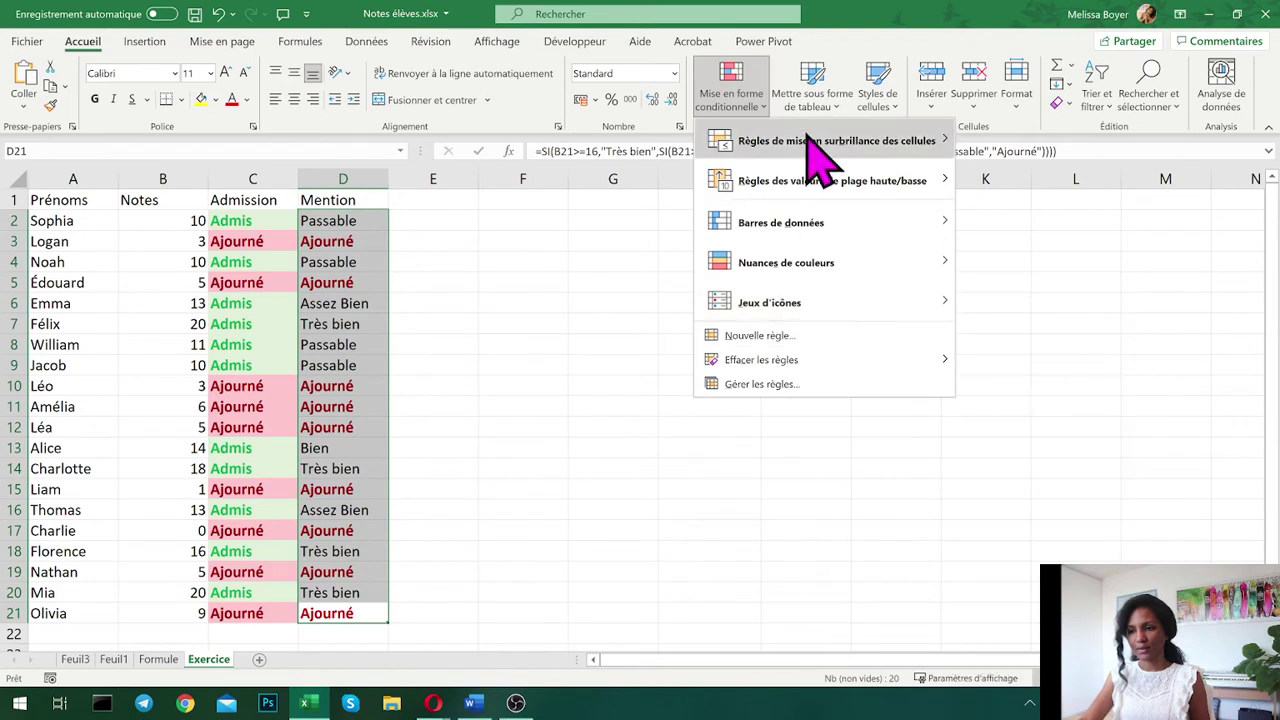
pyautogui.moveTo(814, 145)
pyautogui.click(1000, 264)
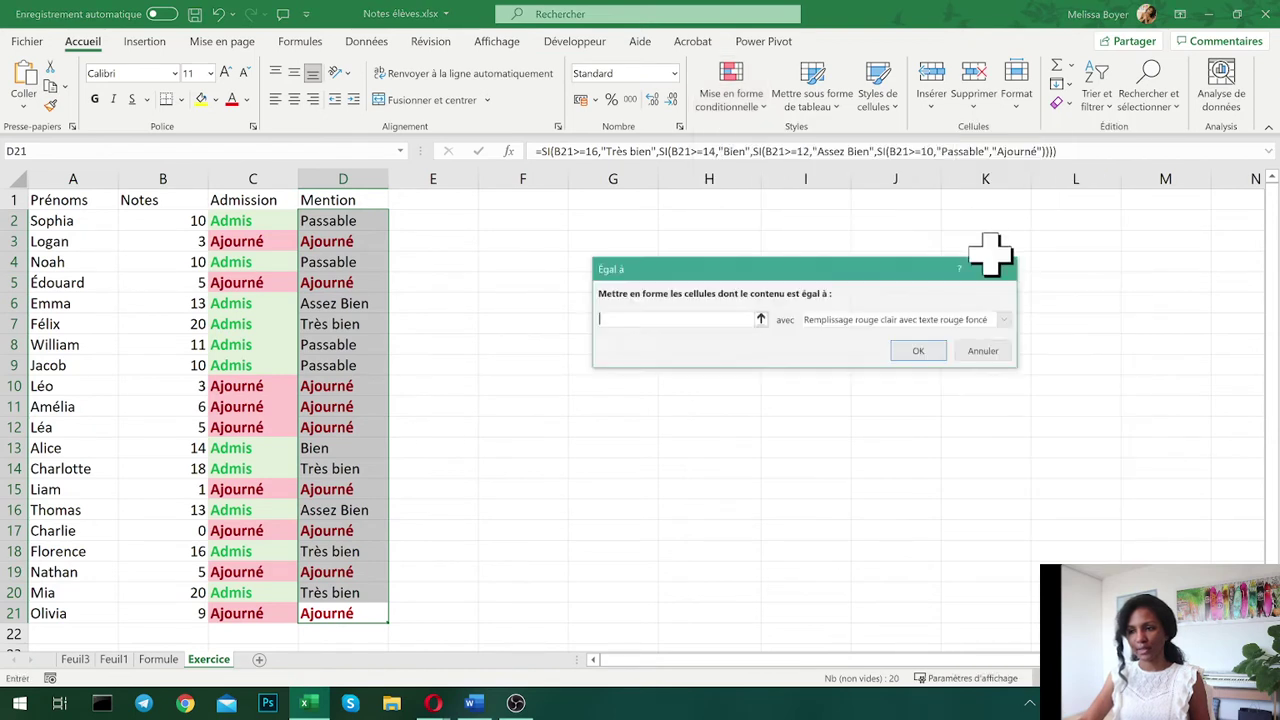
pyautogui.write('P')
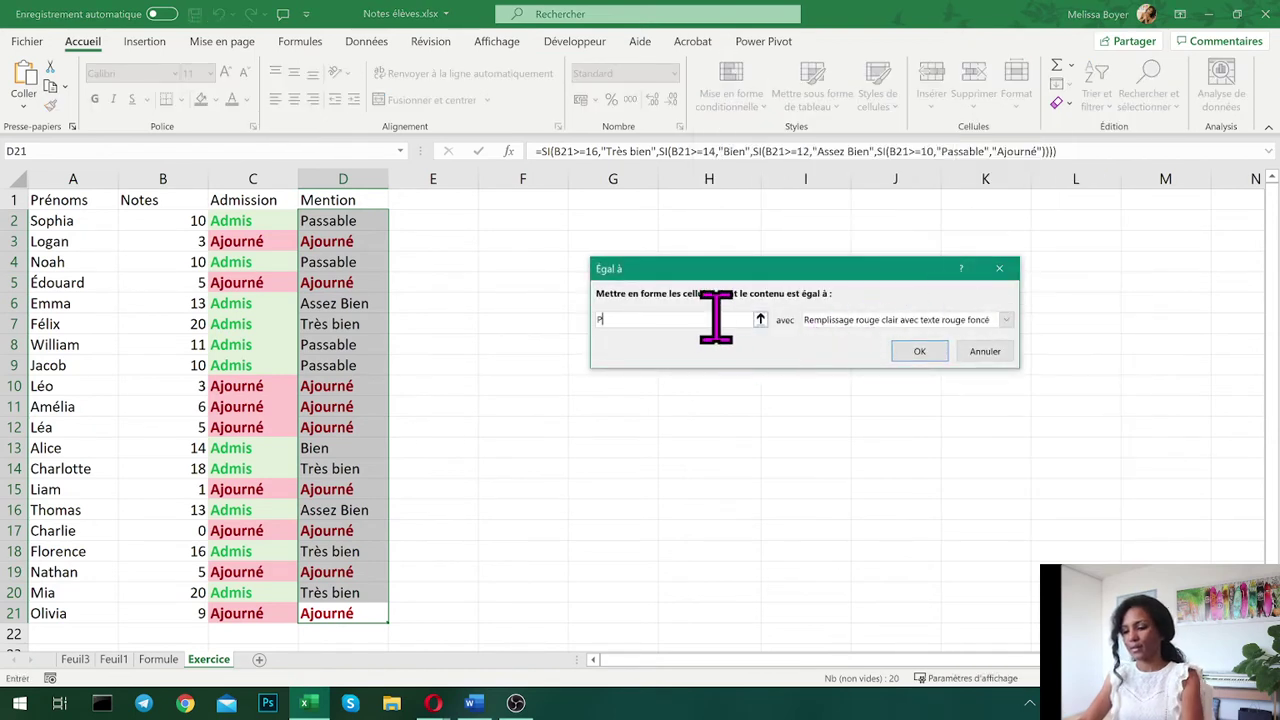
pyautogui.write('assable')
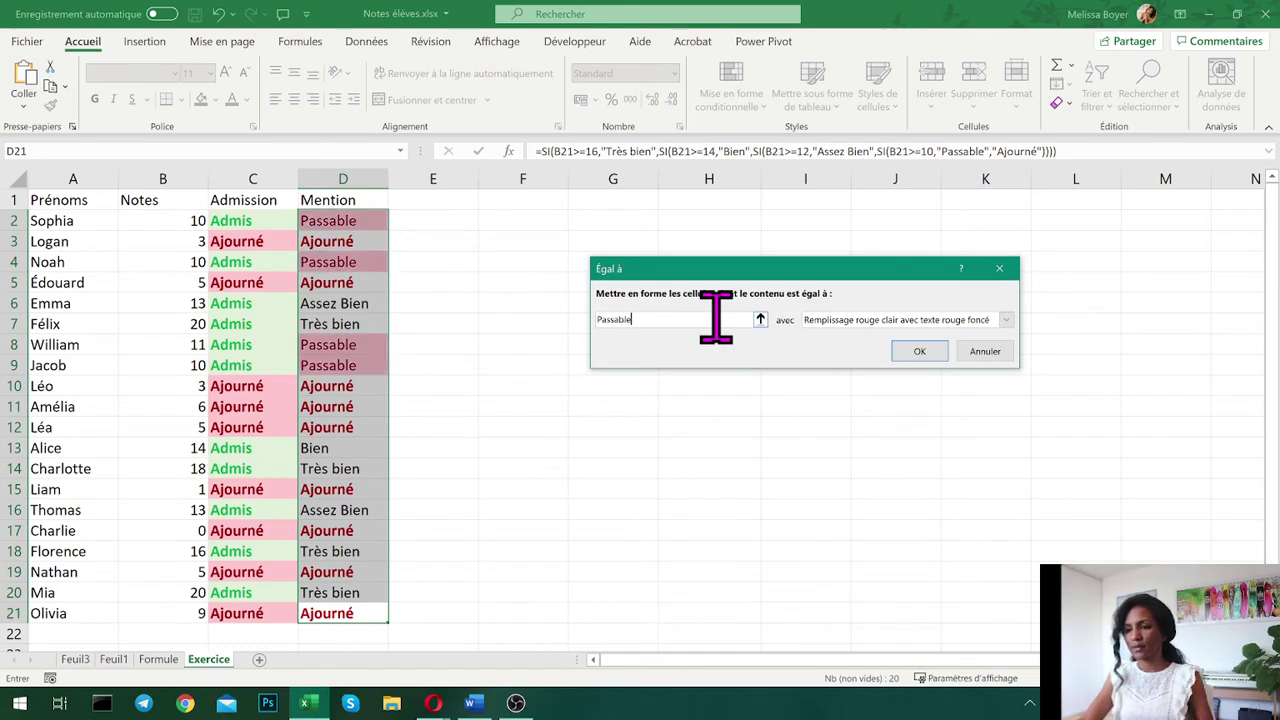
# - Give the Passable rule a custom format with the standard amber font colour and Gras style, and confirm the rule
pyautogui.click(843, 330)
pyautogui.click(832, 412)
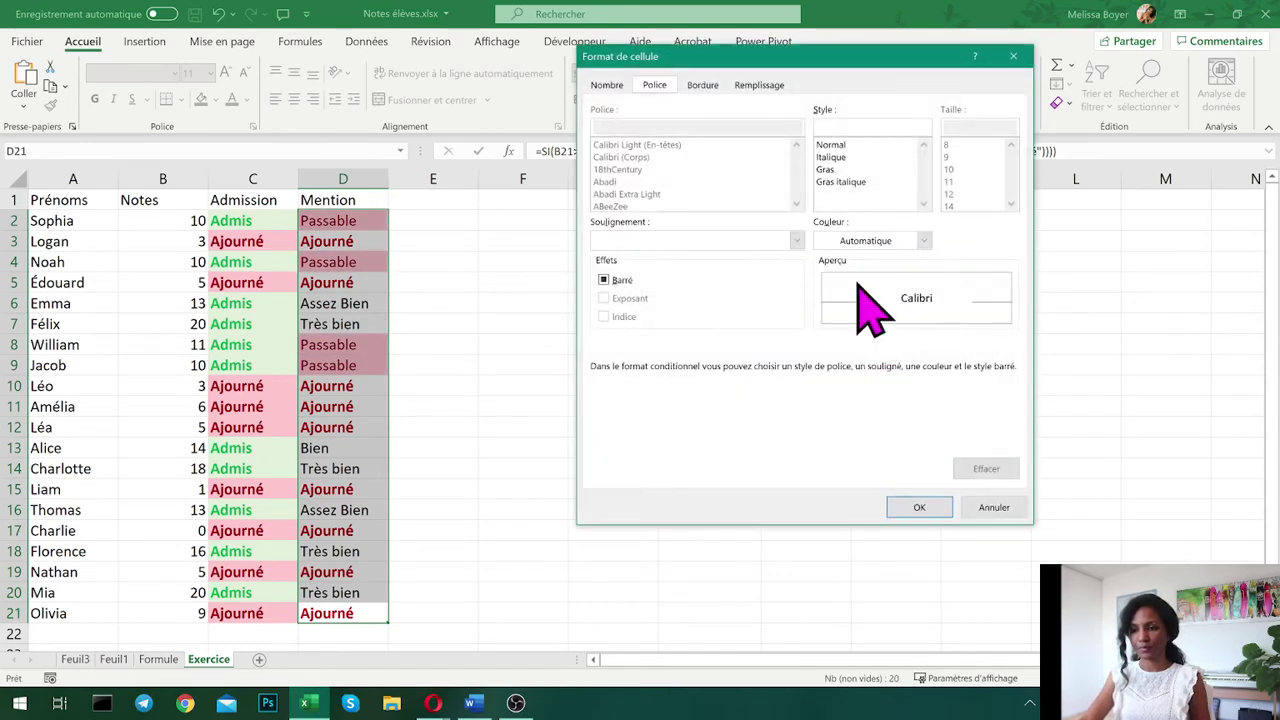
pyautogui.click(866, 241)
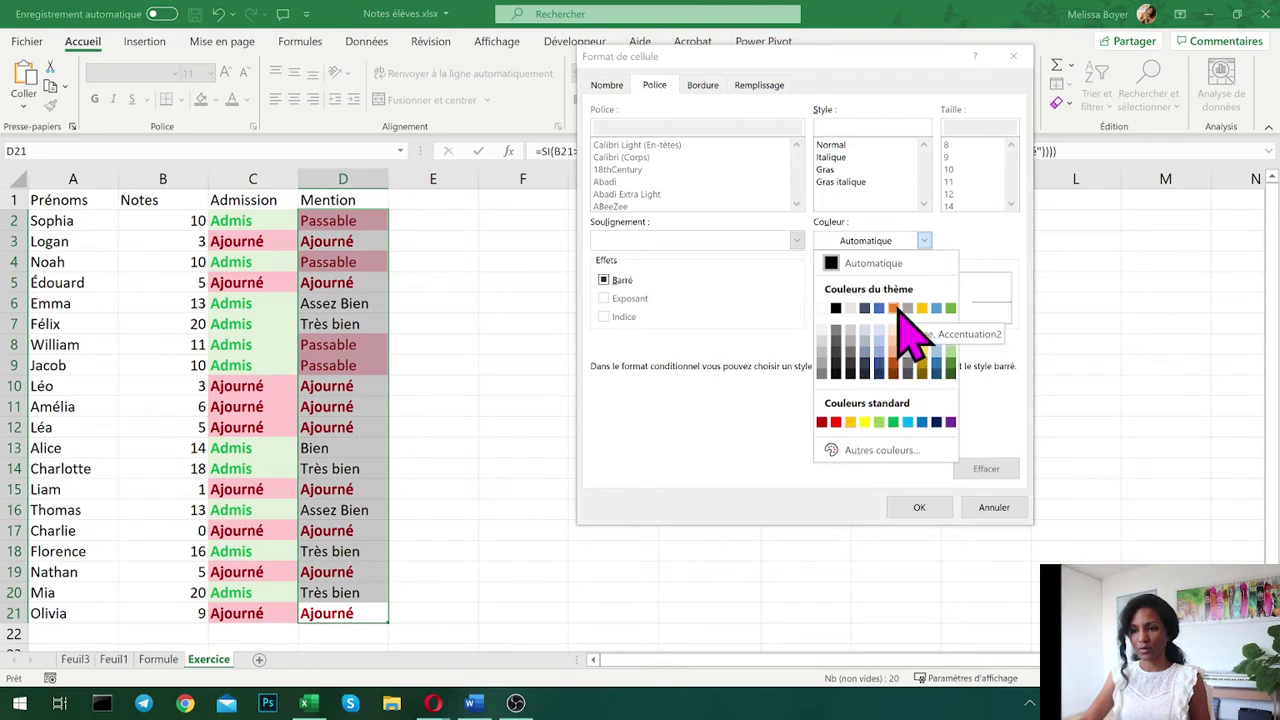
pyautogui.click(850, 422)
pyautogui.click(830, 169)
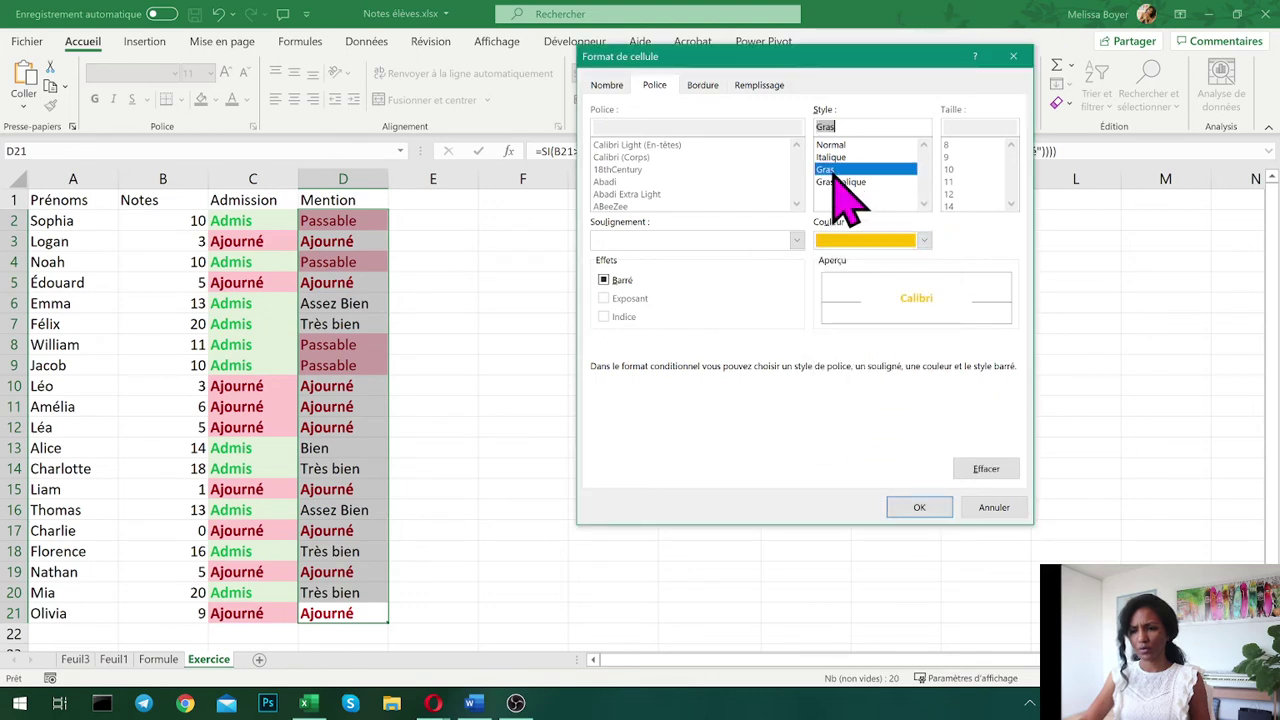
pyautogui.click(925, 507)
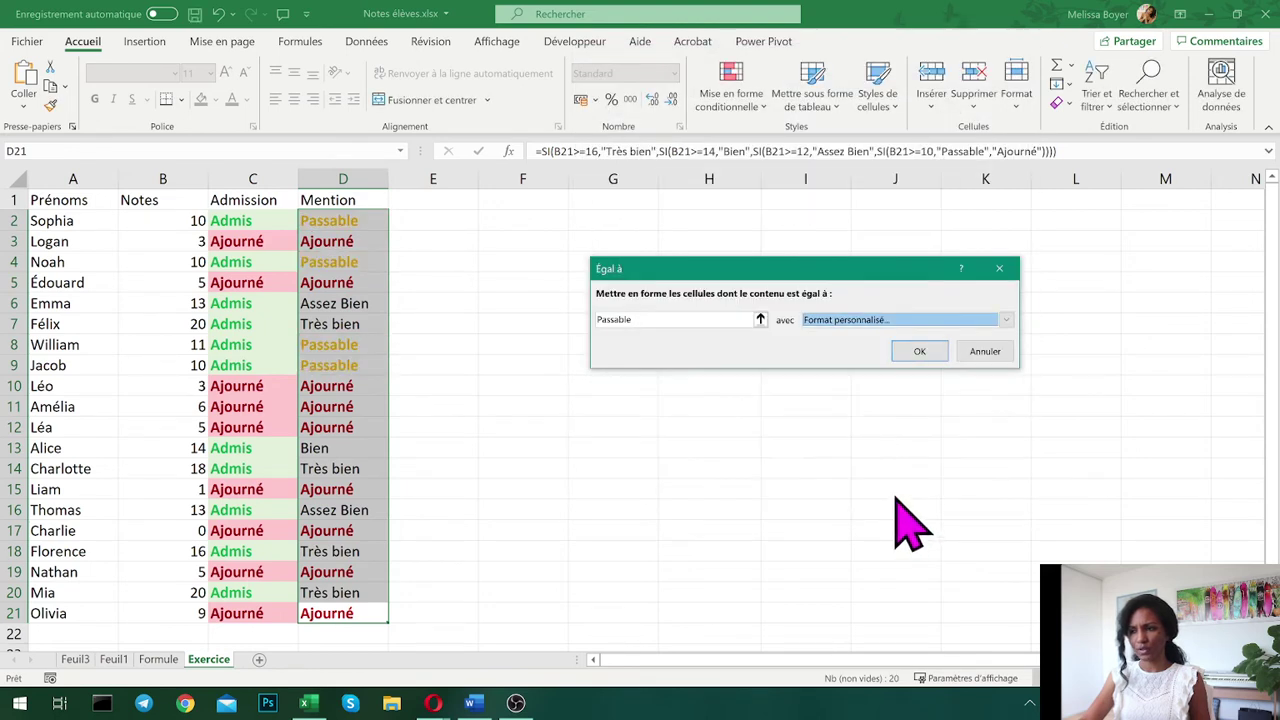
pyautogui.click(915, 352)
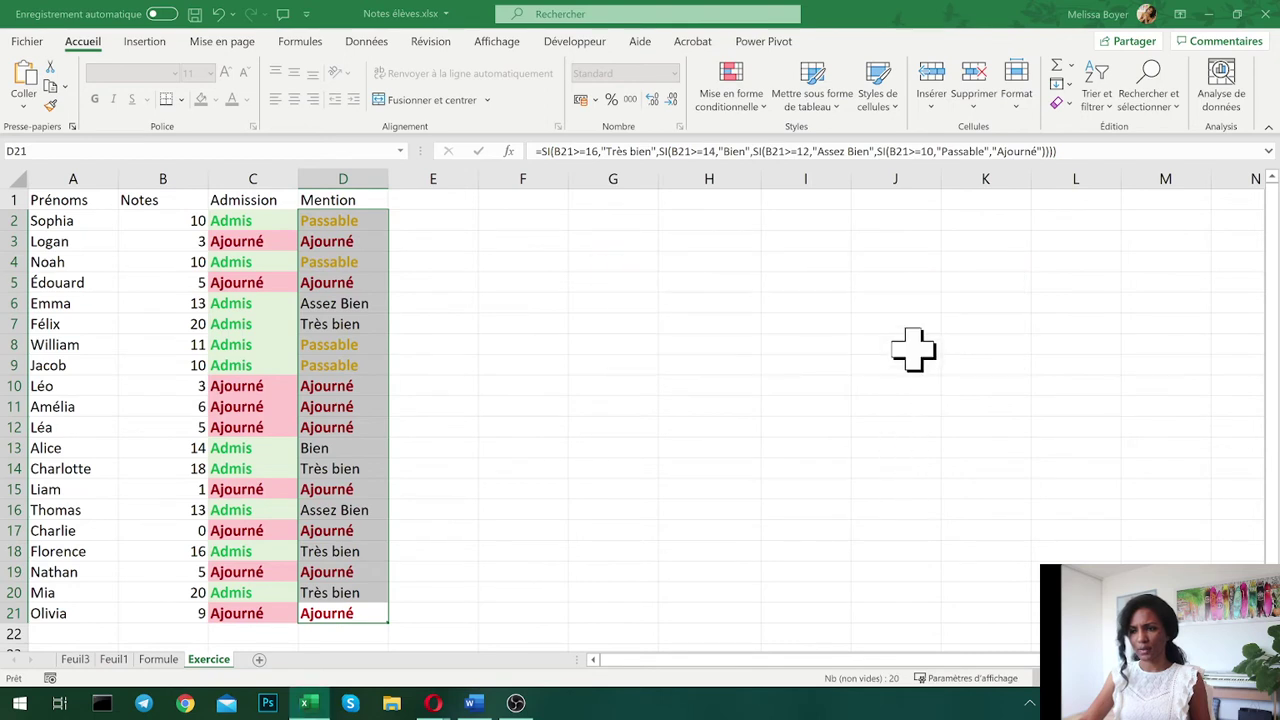
# - Create a new rule on the Mention cells for those that contain Texte spécifique, se terminant par, Assez Bien
pyautogui.click(735, 100)
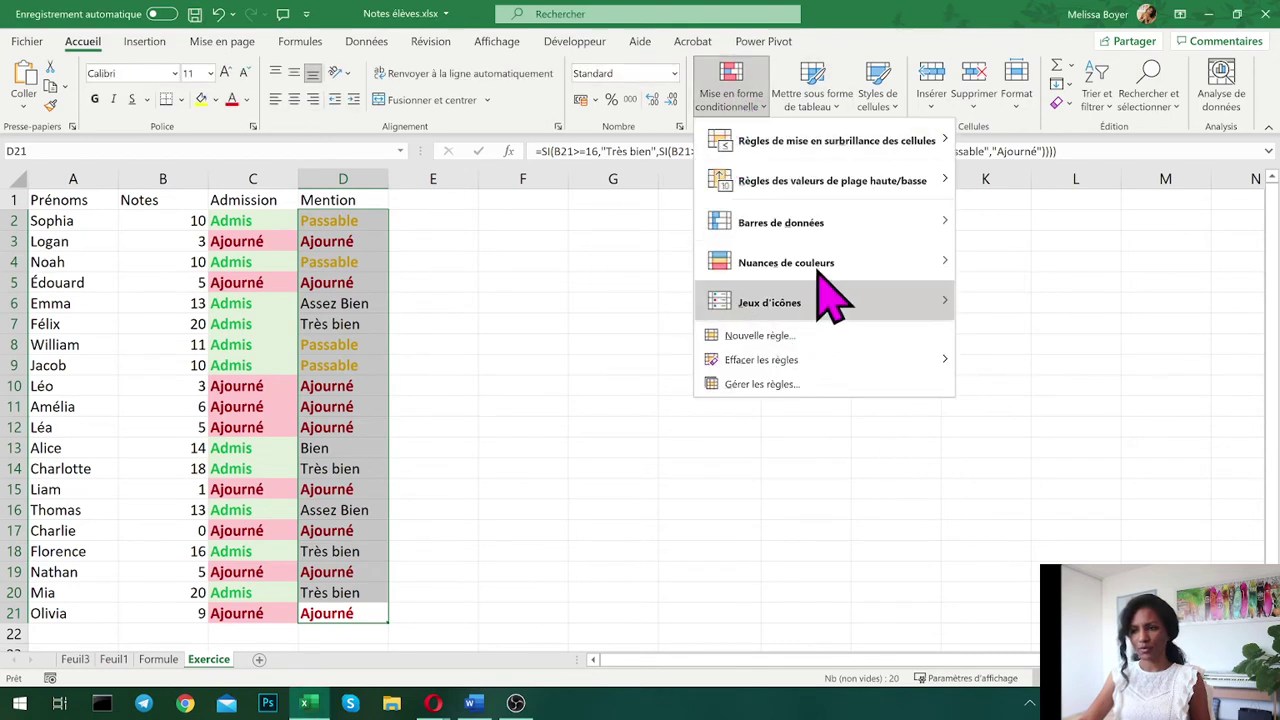
pyautogui.click(795, 345)
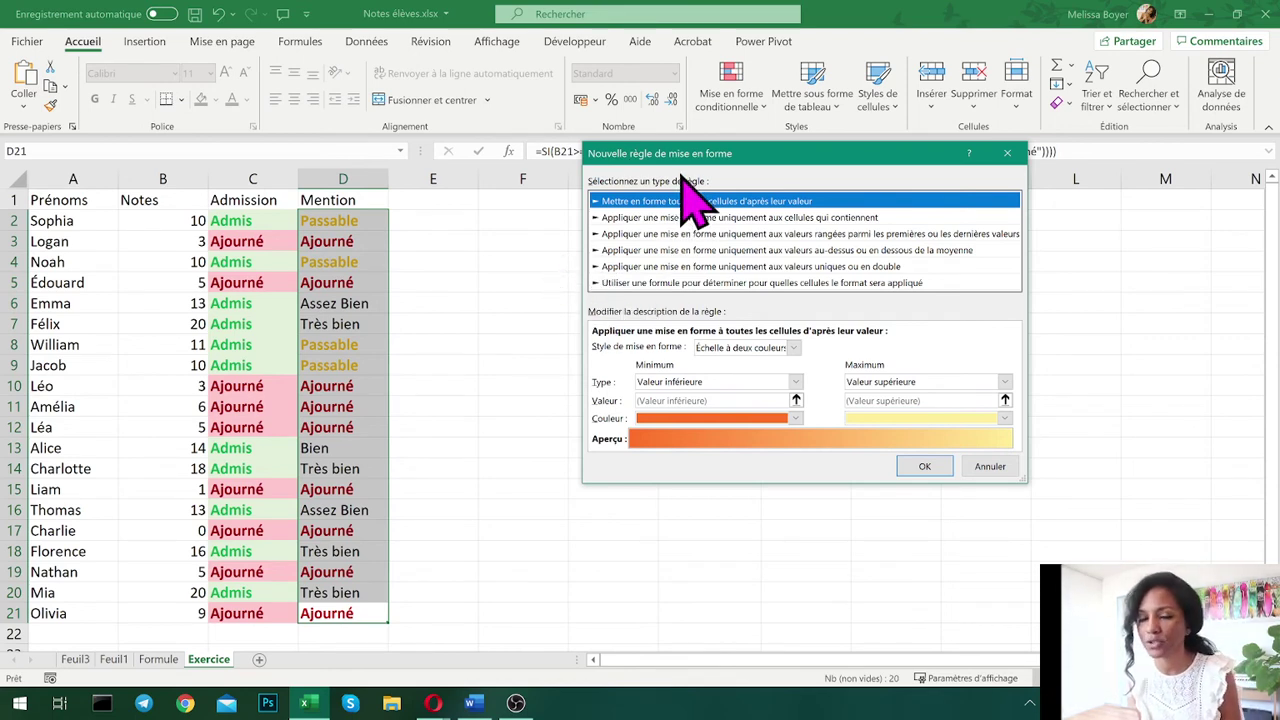
pyautogui.click(645, 218)
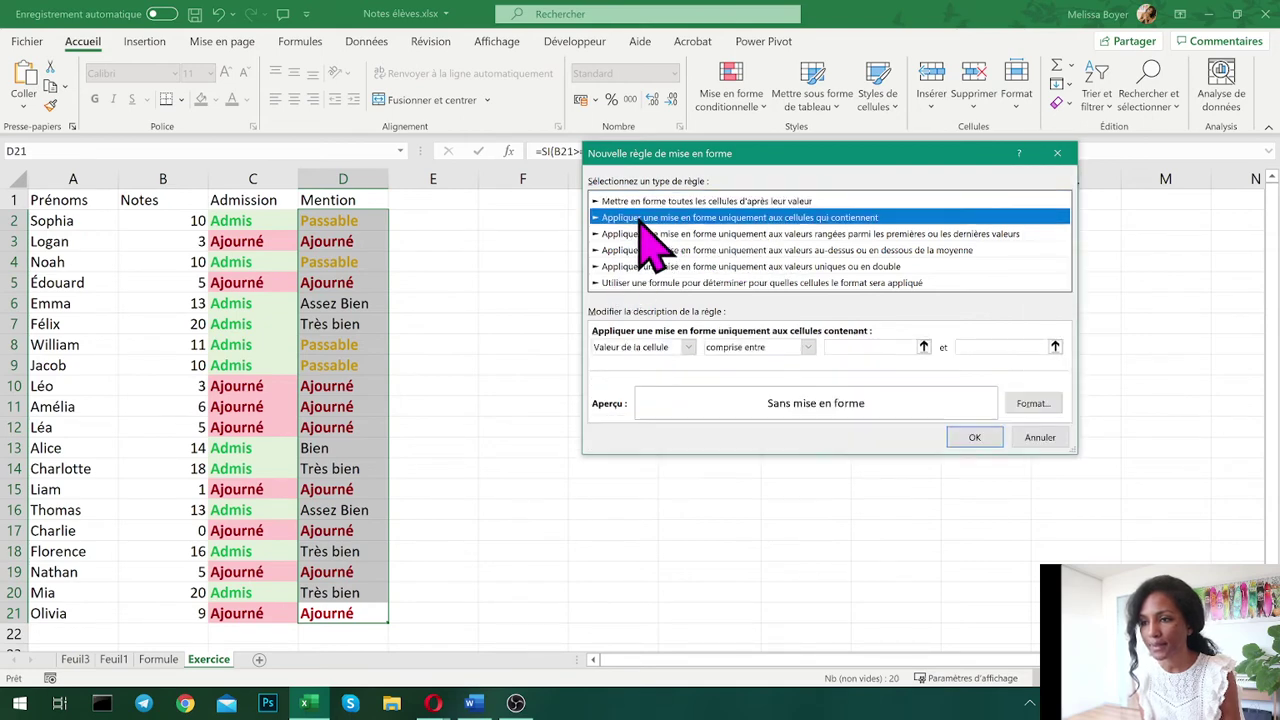
pyautogui.click(692, 350)
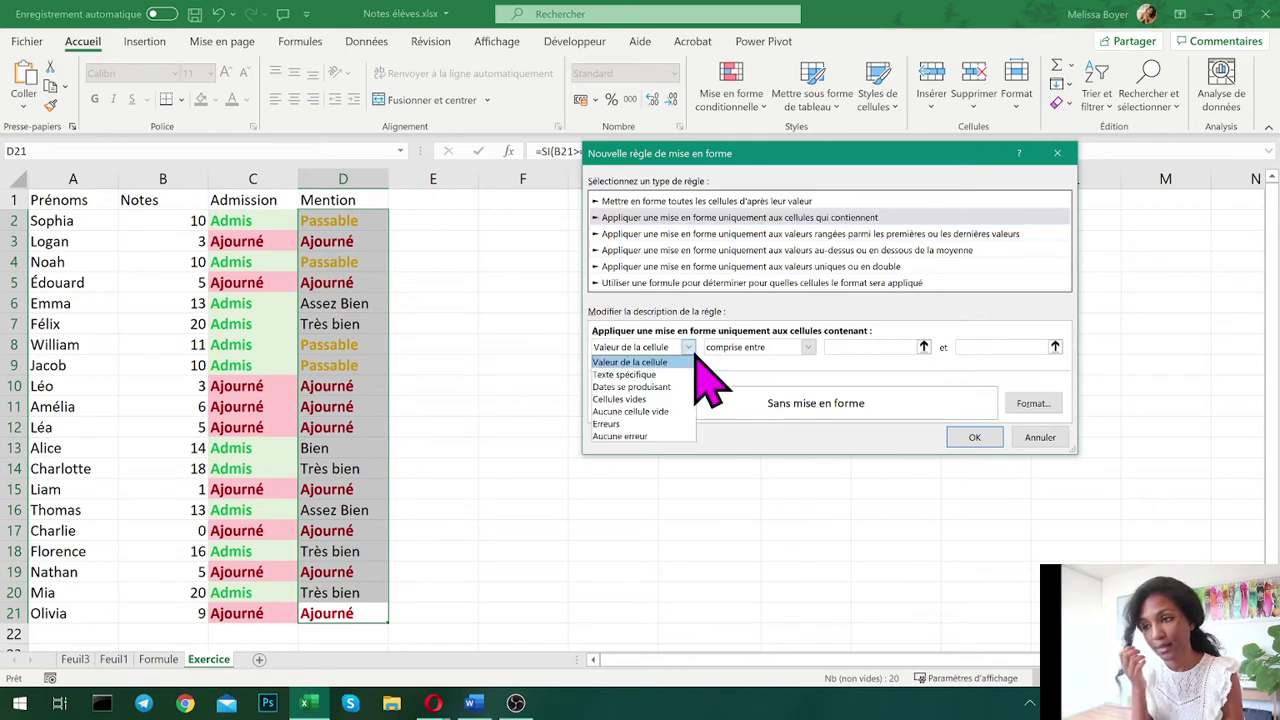
pyautogui.click(662, 374)
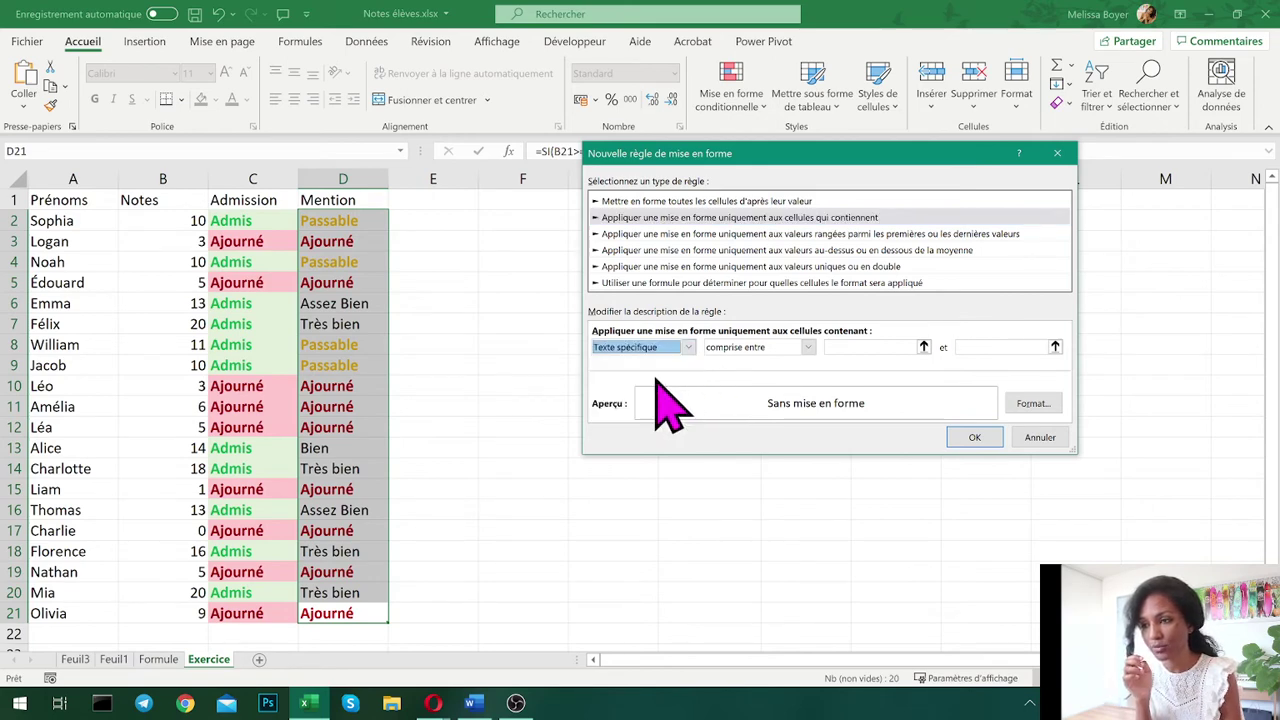
pyautogui.click(843, 347)
pyautogui.click(790, 347)
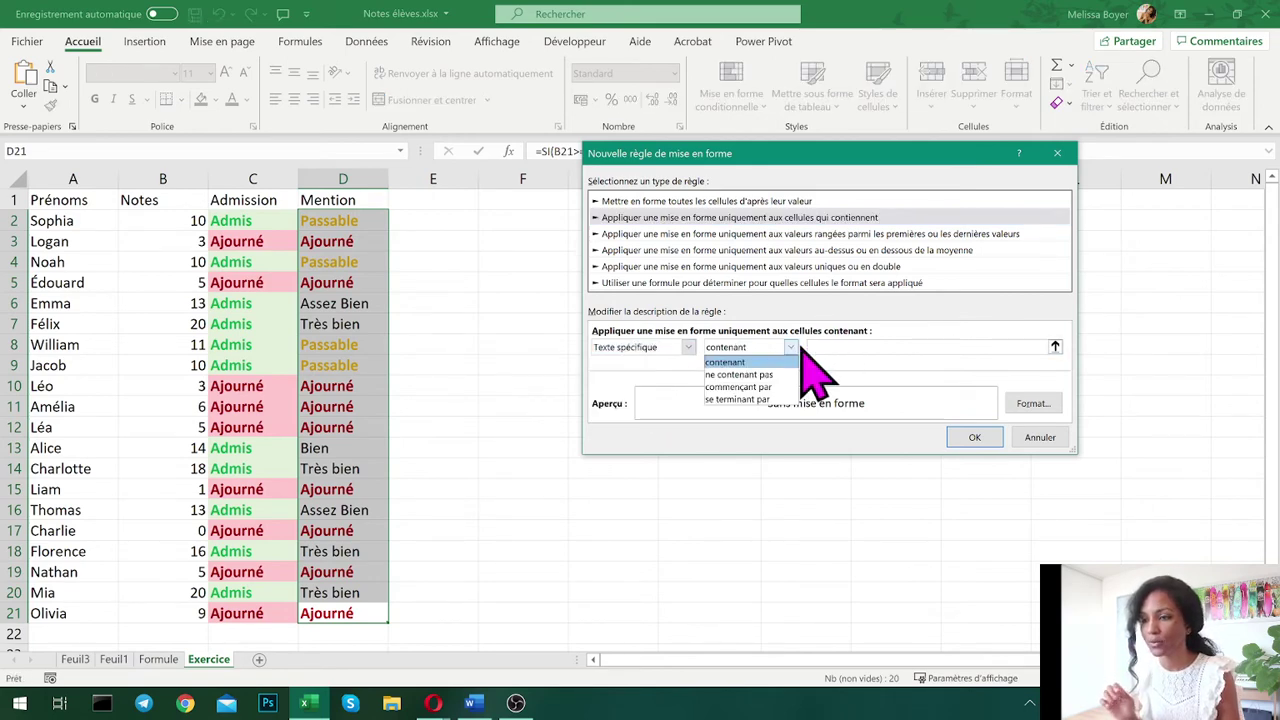
pyautogui.click(849, 347)
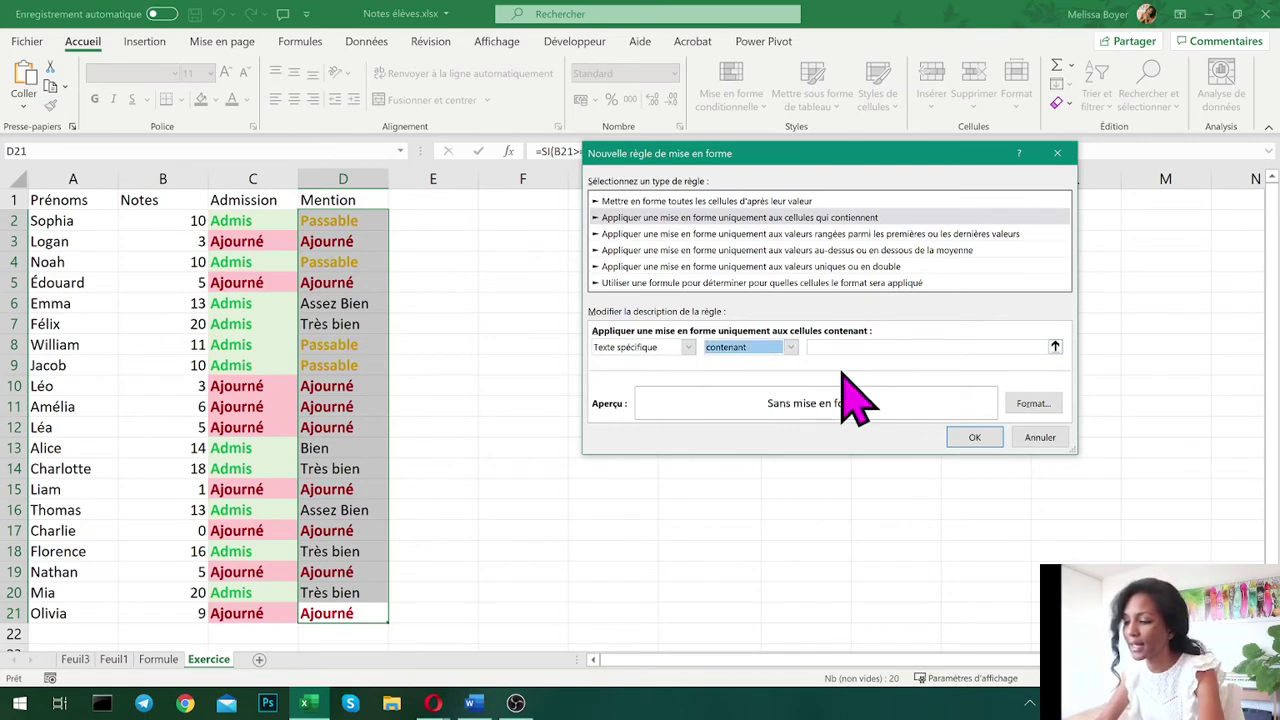
pyautogui.hotkey('alt', 'Down')
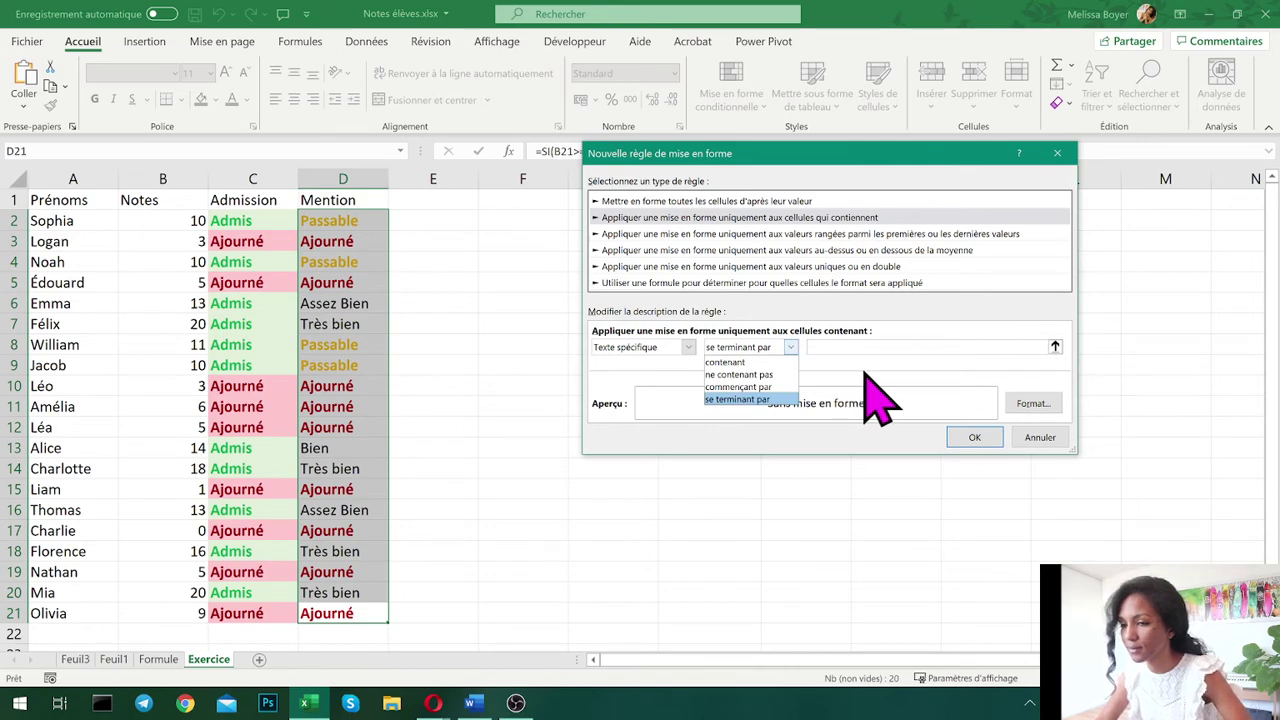
pyautogui.press('Return')
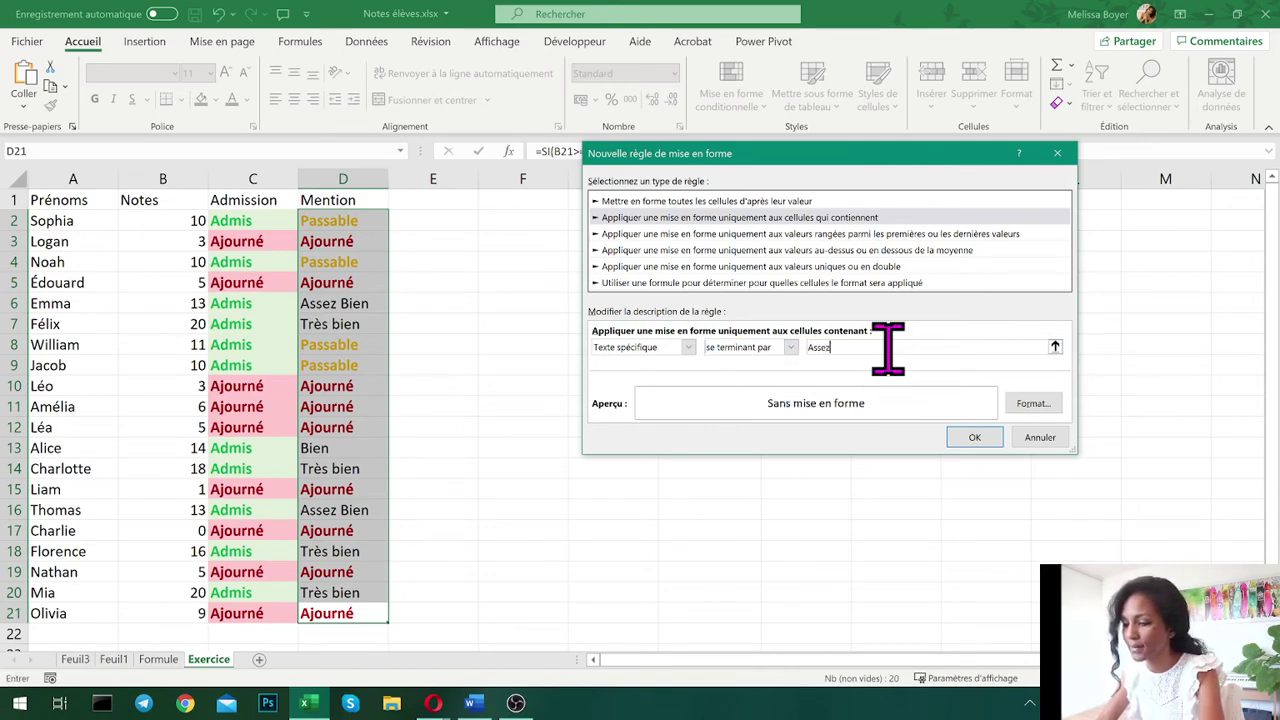
# - Format the Assez Bien rule with a gold font colour and Gras style, and confirm the rule
pyautogui.click(1030, 404)
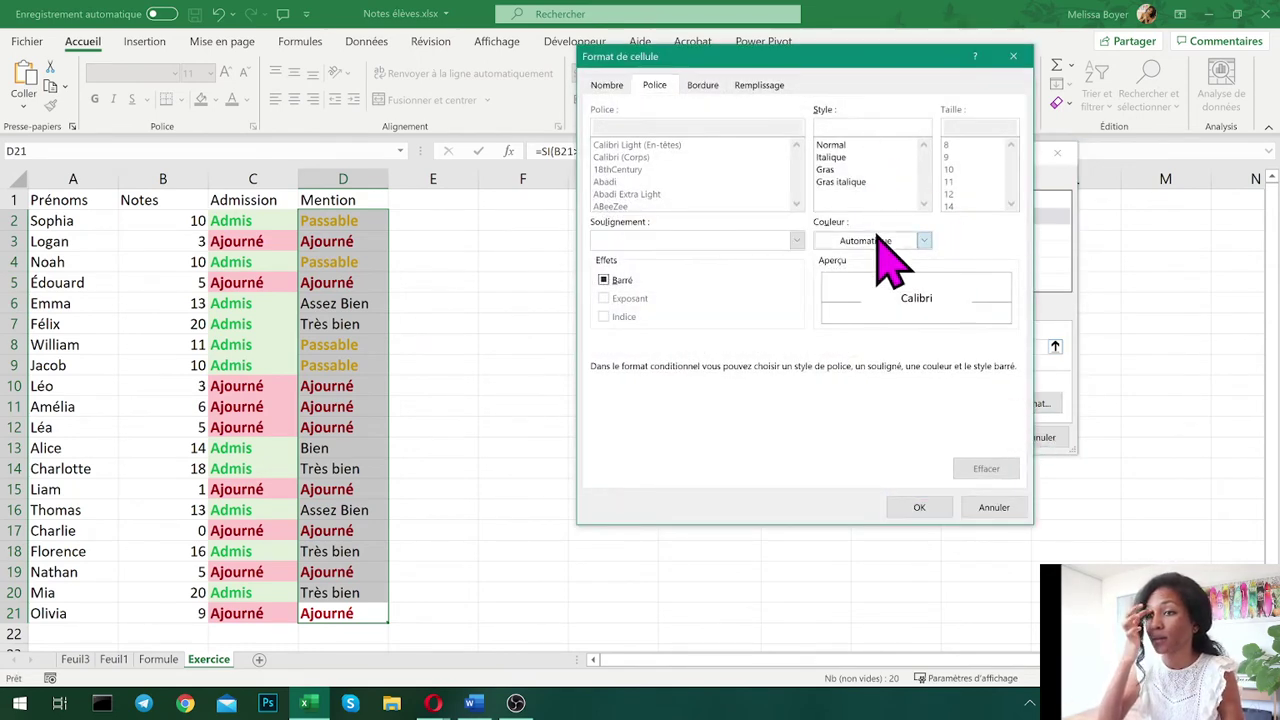
pyautogui.click(878, 240)
pyautogui.click(922, 308)
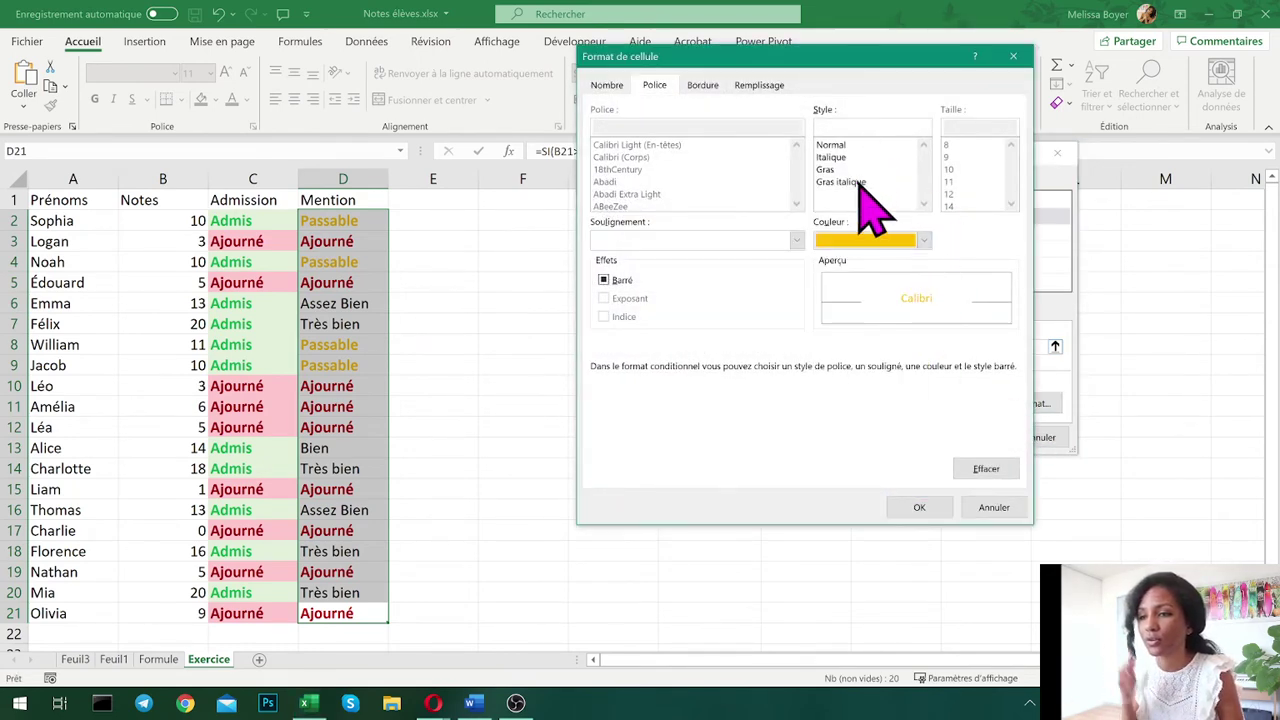
pyautogui.click(847, 170)
pyautogui.click(919, 508)
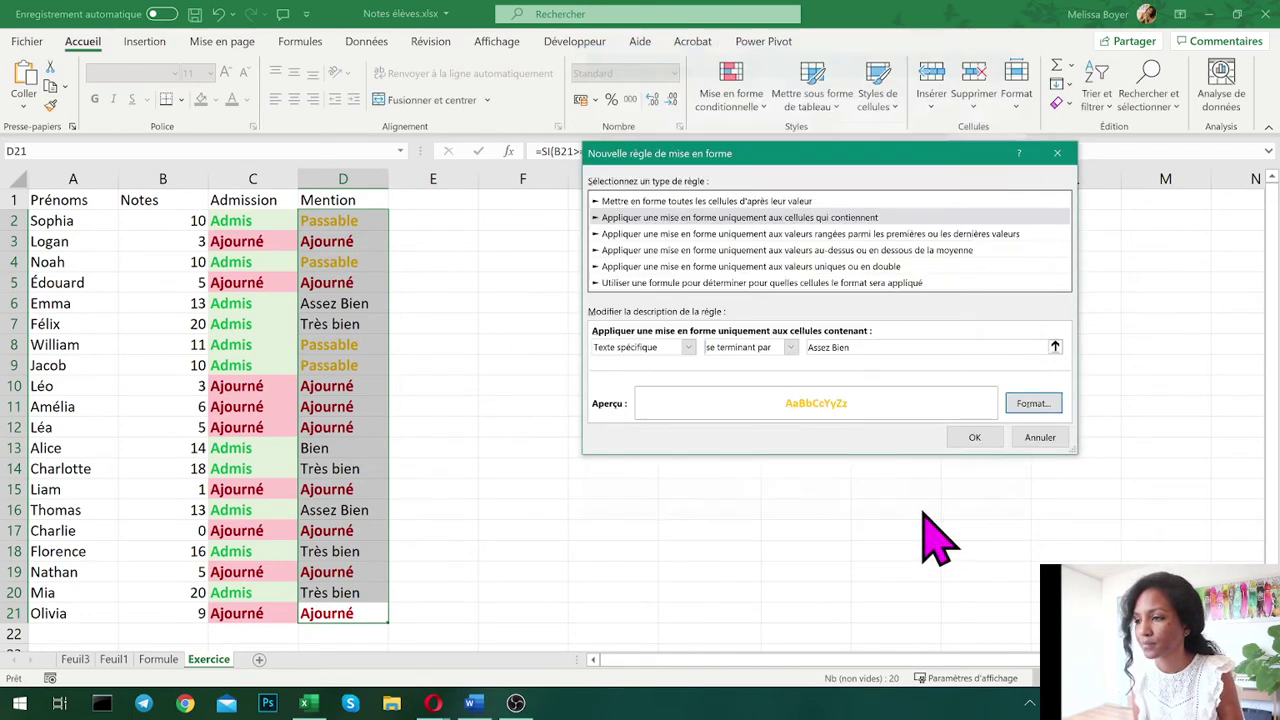
pyautogui.click(972, 438)
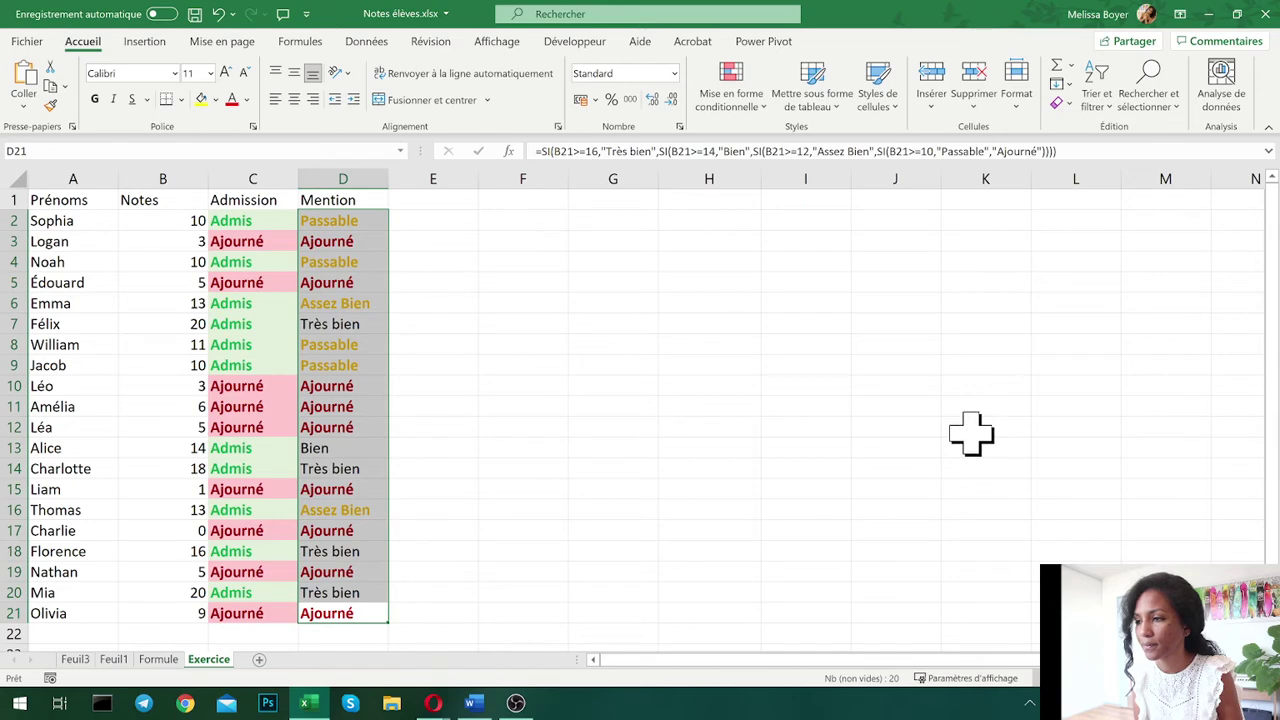
# - Open the Passable rule from the rules manager for editing and change its font colour to theme orange
pyautogui.click(731, 95)
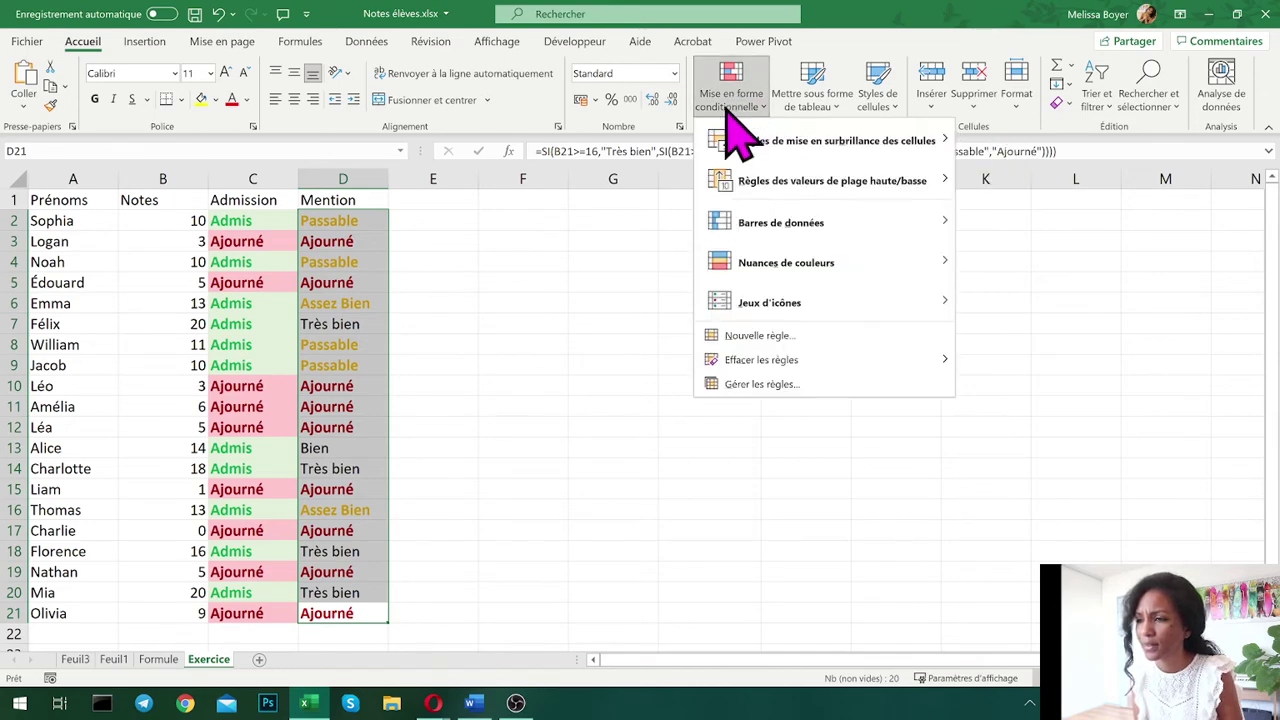
pyautogui.click(826, 386)
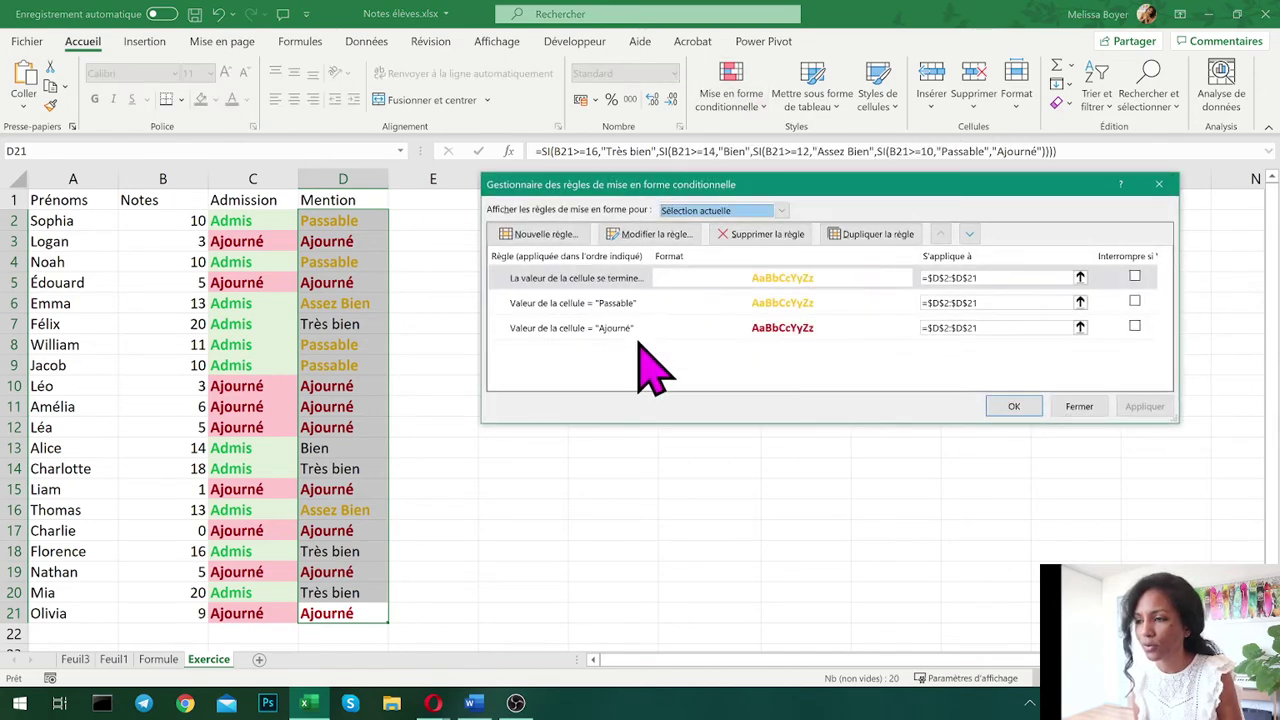
pyautogui.doubleClick(588, 306)
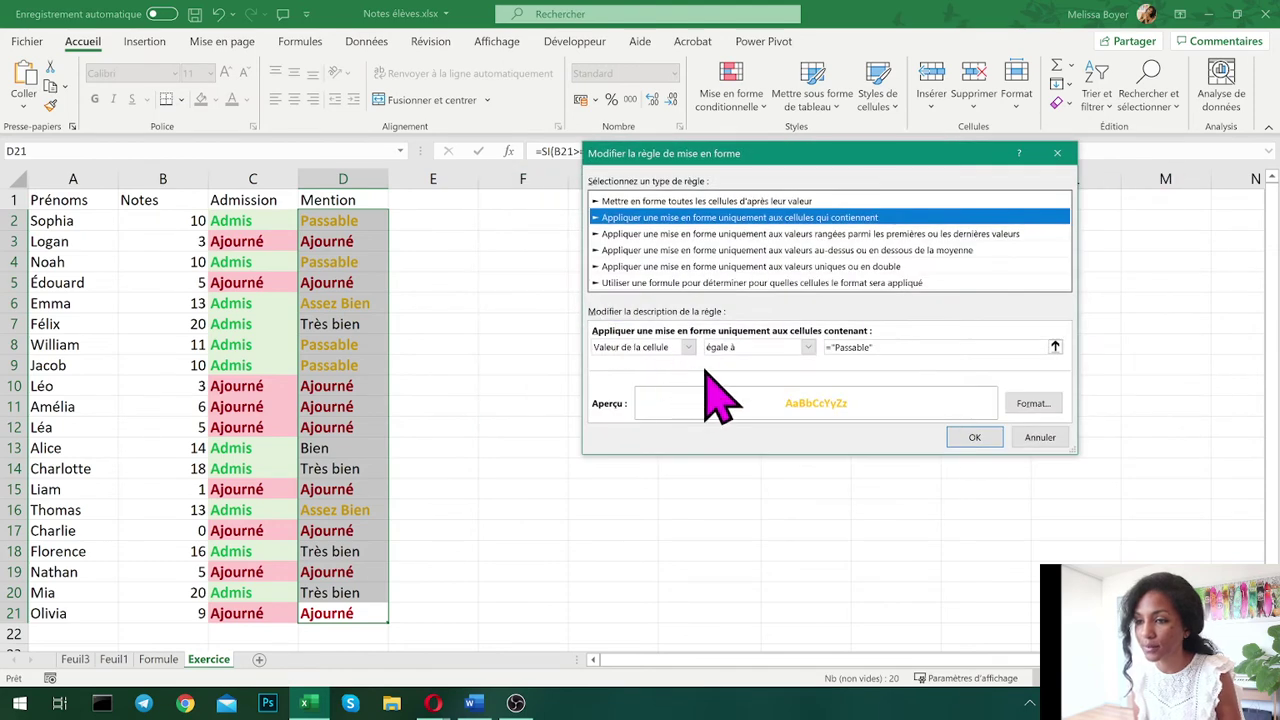
pyautogui.click(1033, 405)
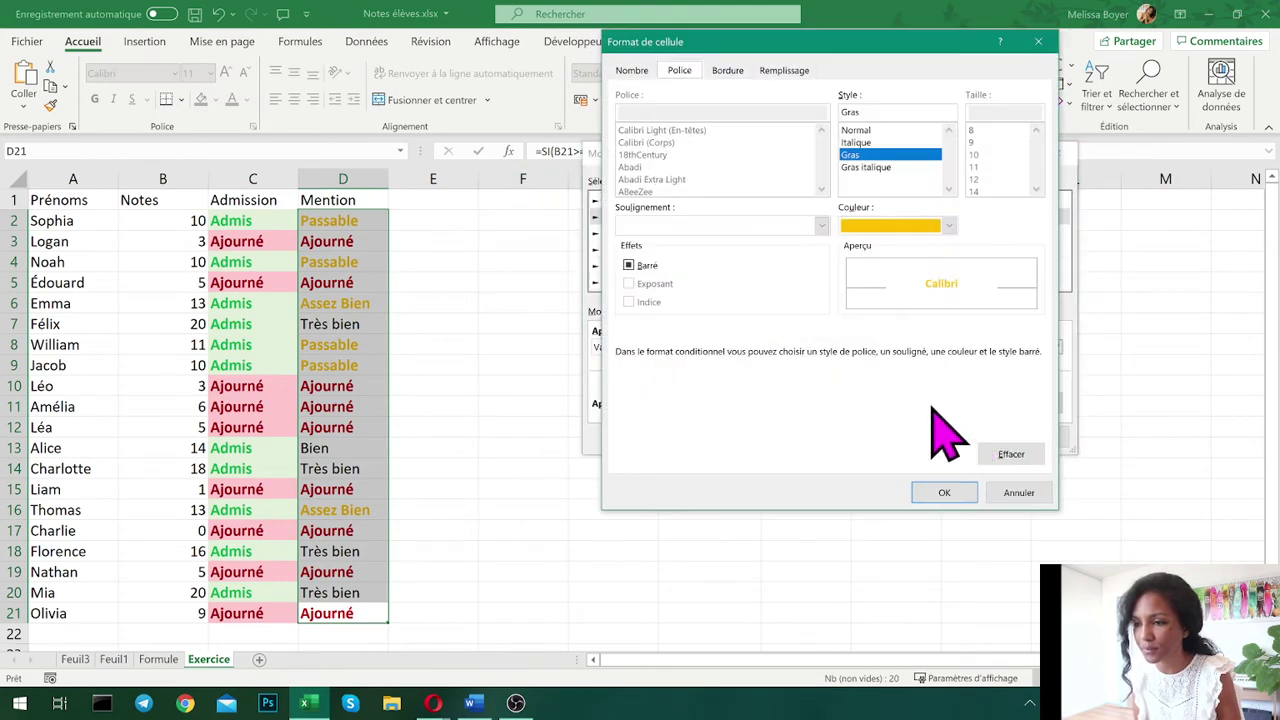
pyautogui.click(865, 225)
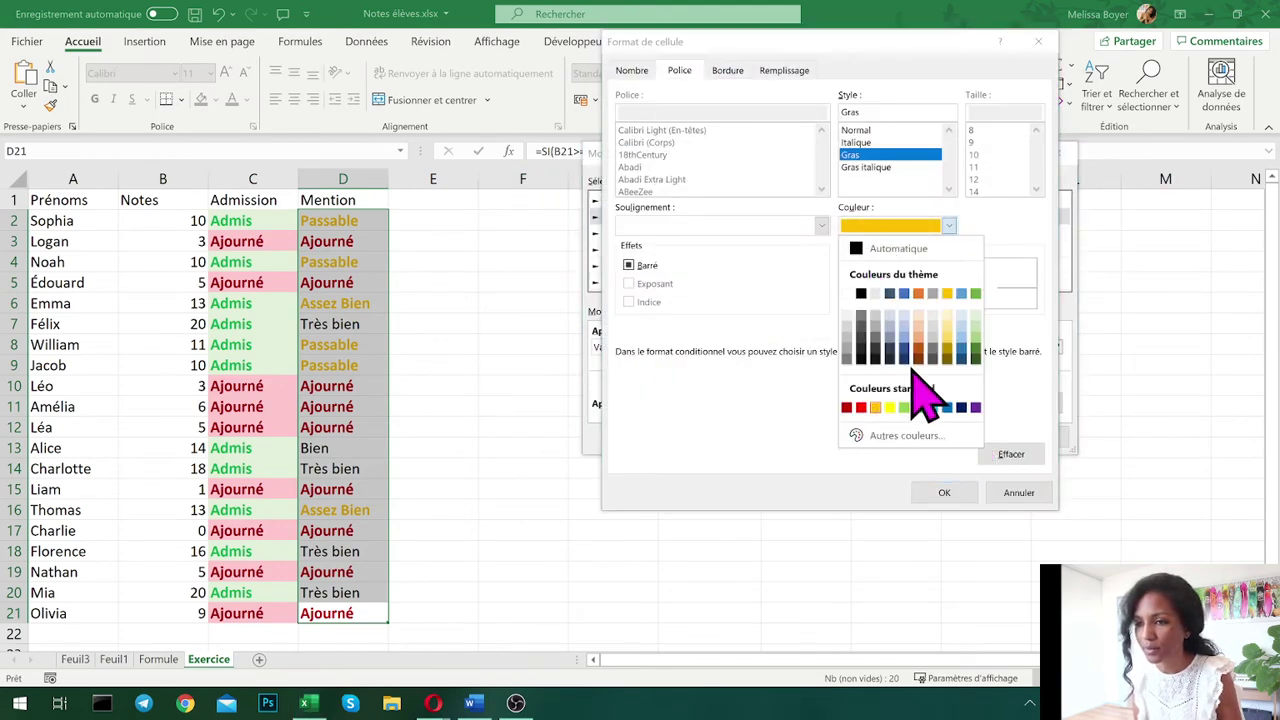
pyautogui.click(918, 333)
pyautogui.click(960, 491)
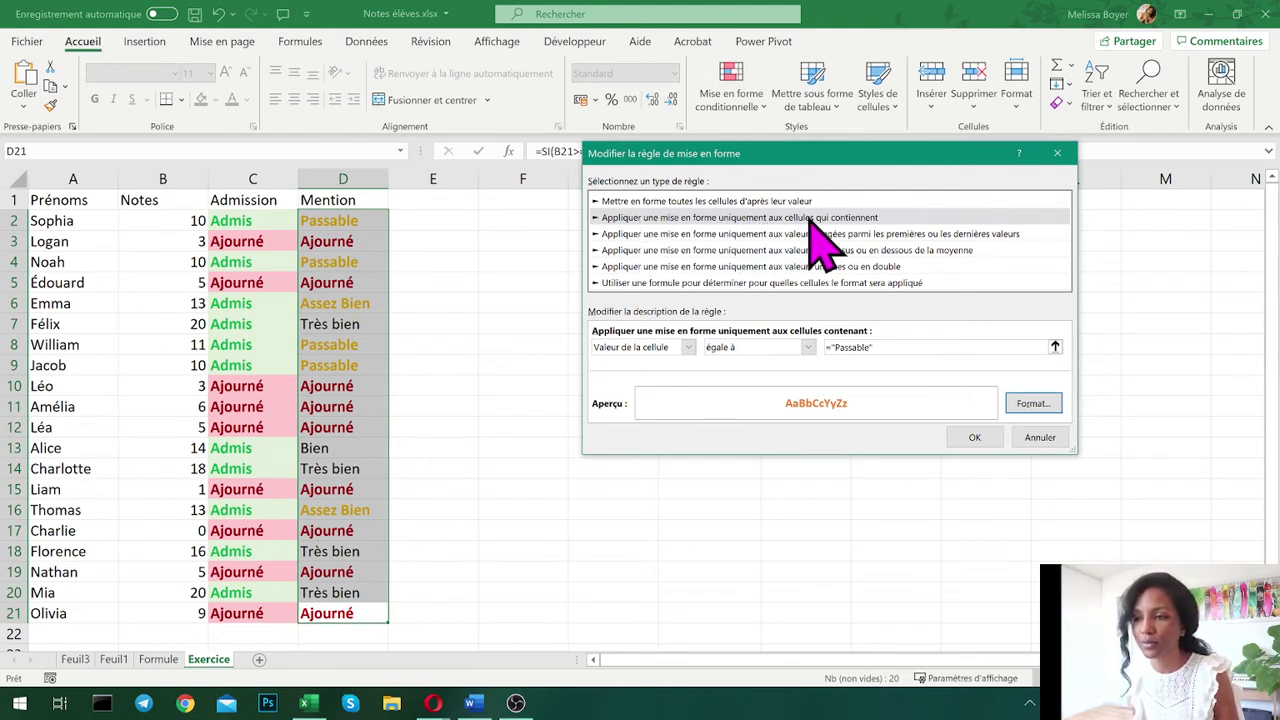
# - Examine the condition types and comparison operators available for the Passable rule
pyautogui.click(745, 348)
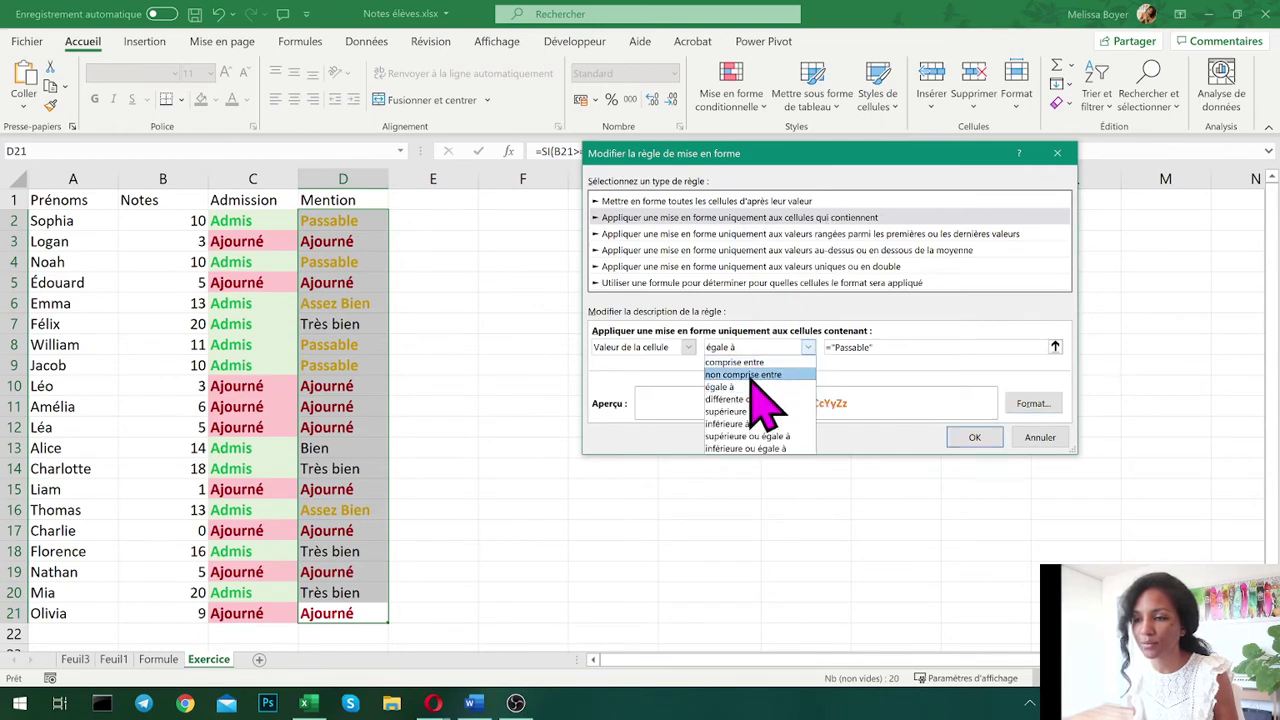
pyautogui.click(719, 353)
pyautogui.click(720, 352)
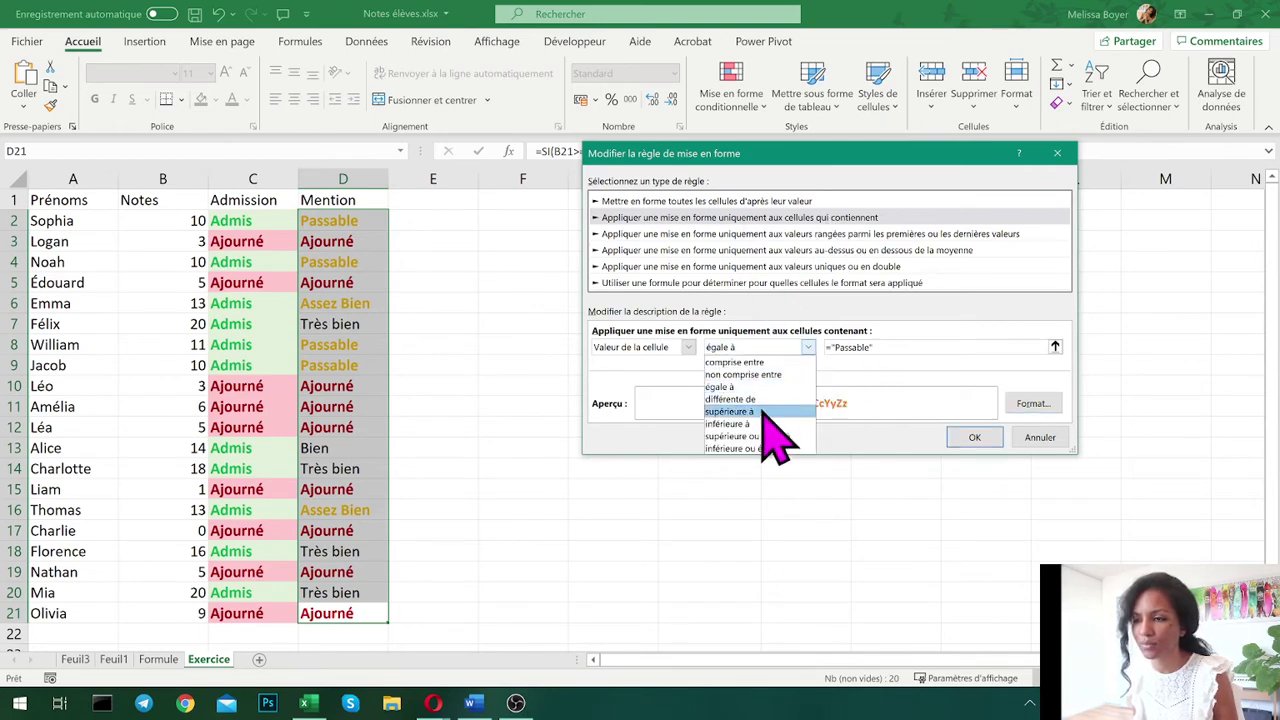
pyautogui.click(735, 374)
pyautogui.click(688, 347)
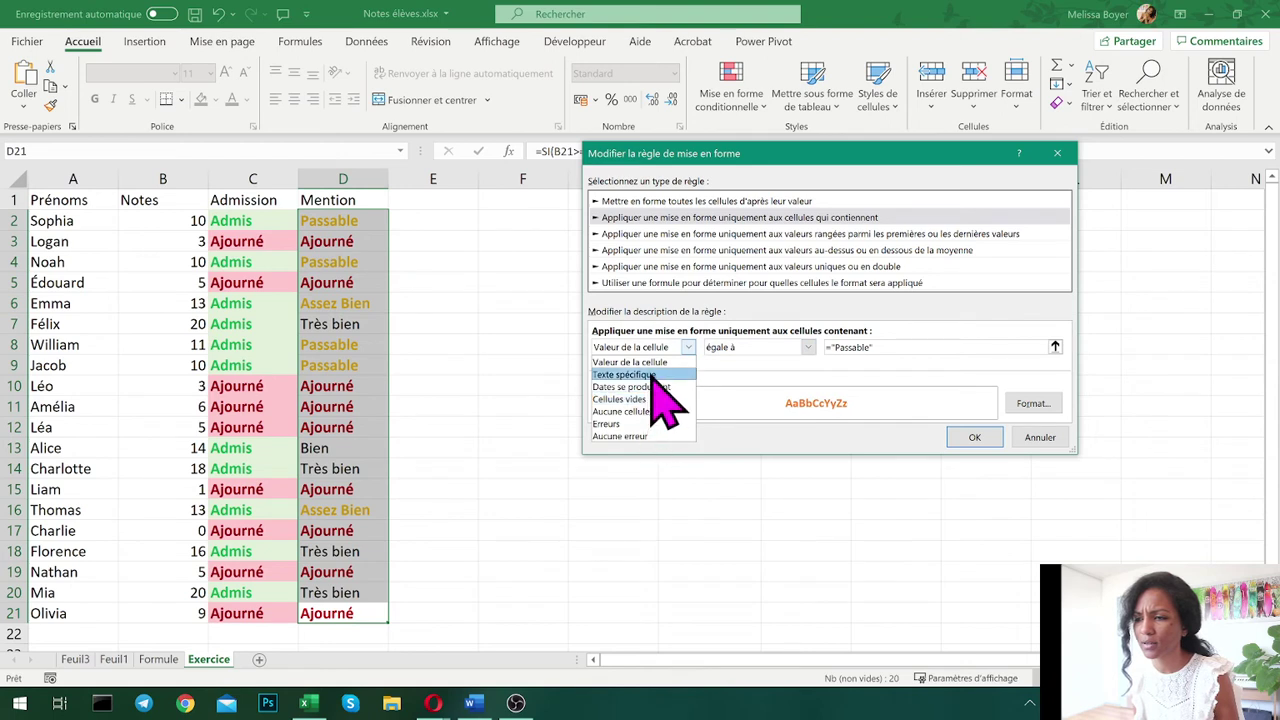
pyautogui.click(763, 346)
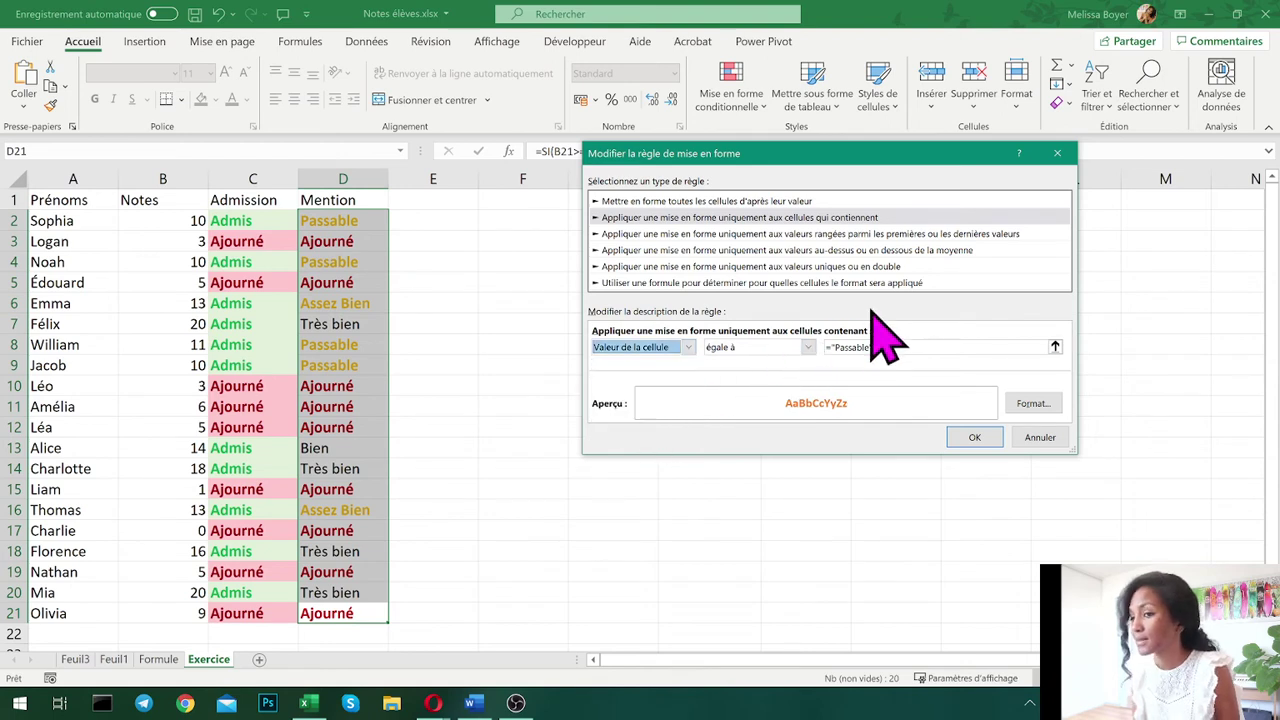
pyautogui.click(808, 347)
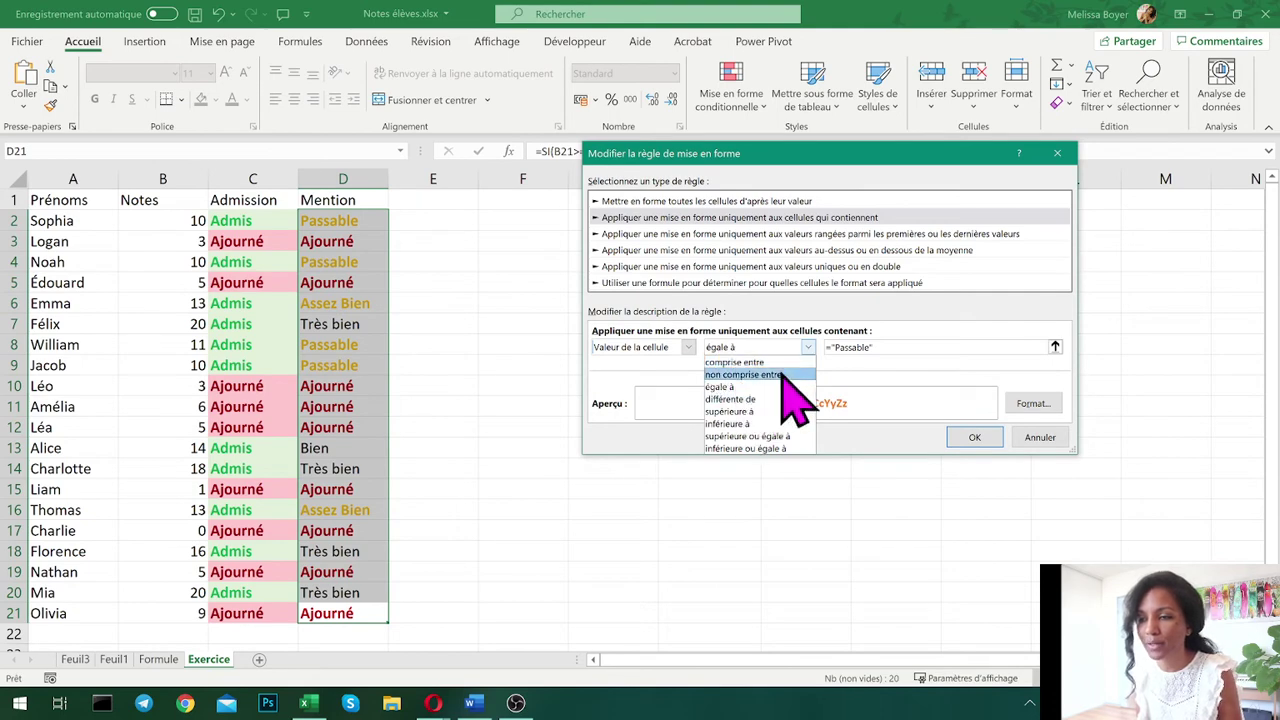
# - Confirm the edited Passable rule and apply the change to the Mention cells
pyautogui.click(975, 440)
pyautogui.click(975, 440)
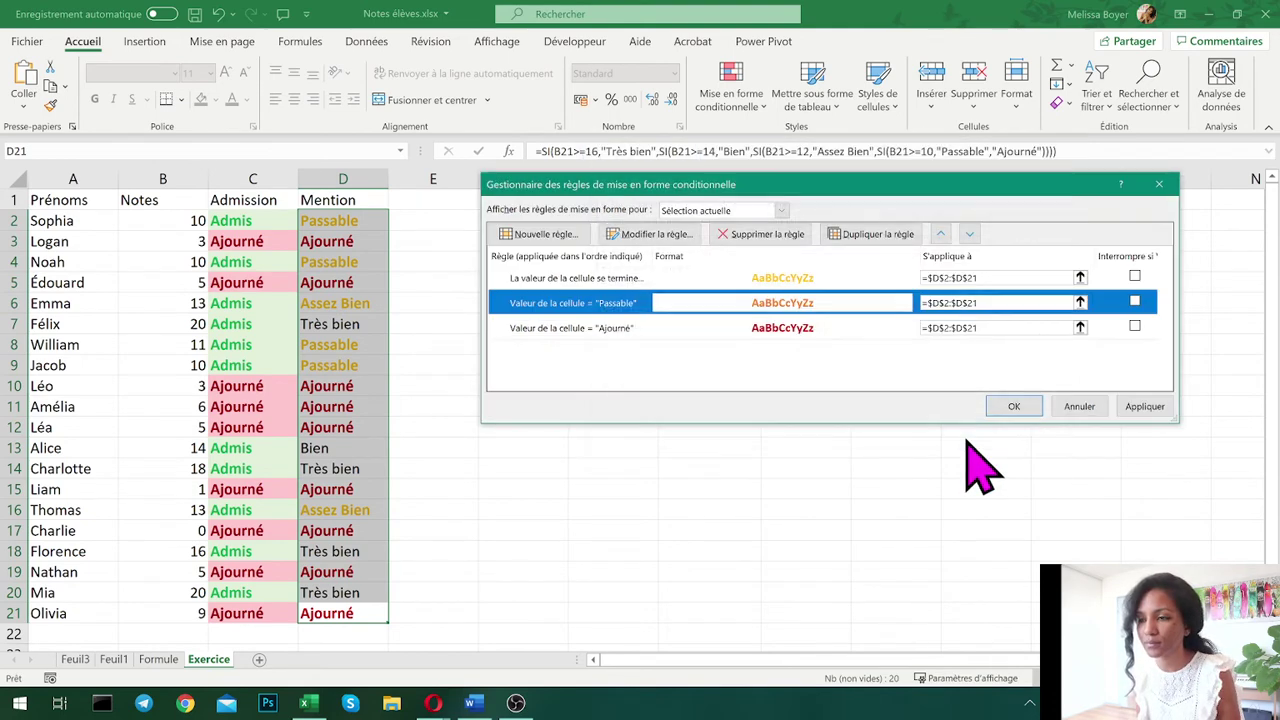
pyautogui.click(1144, 406)
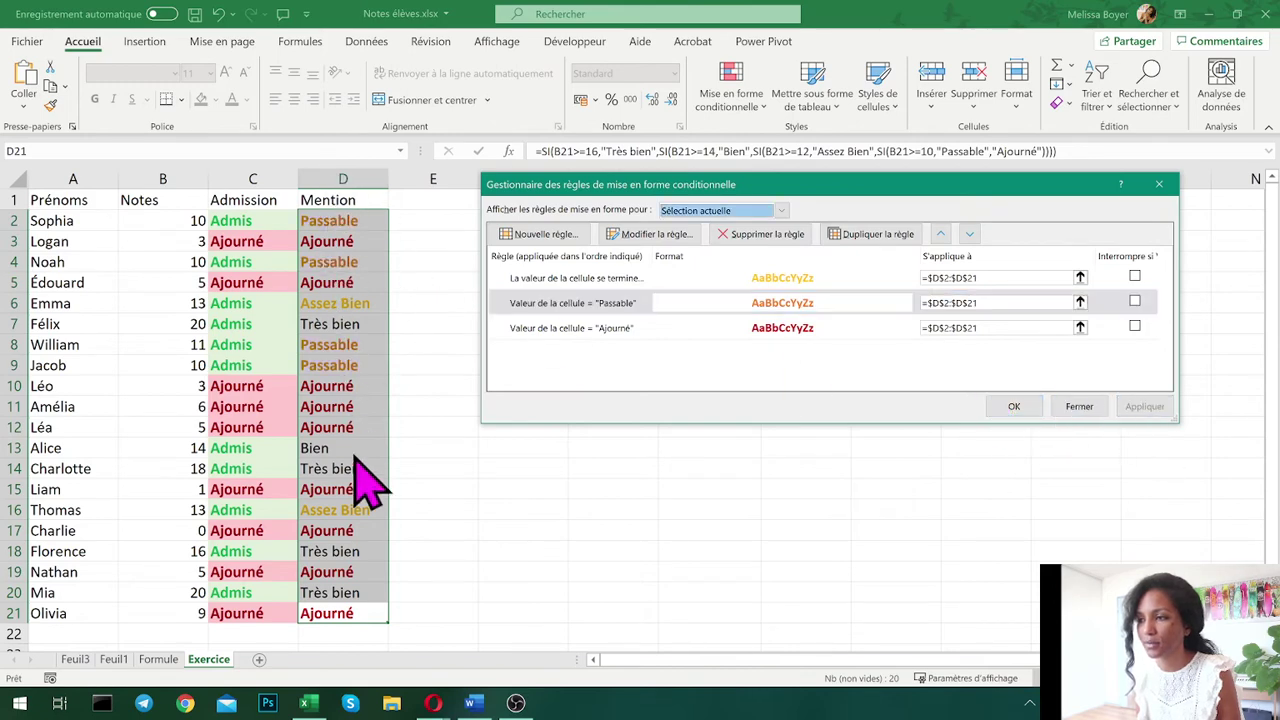
# - Duplicate the Assez Bien rule and set the copy's condition to Valeur de la cellule, égale à, "Bien"
pyautogui.click(627, 280)
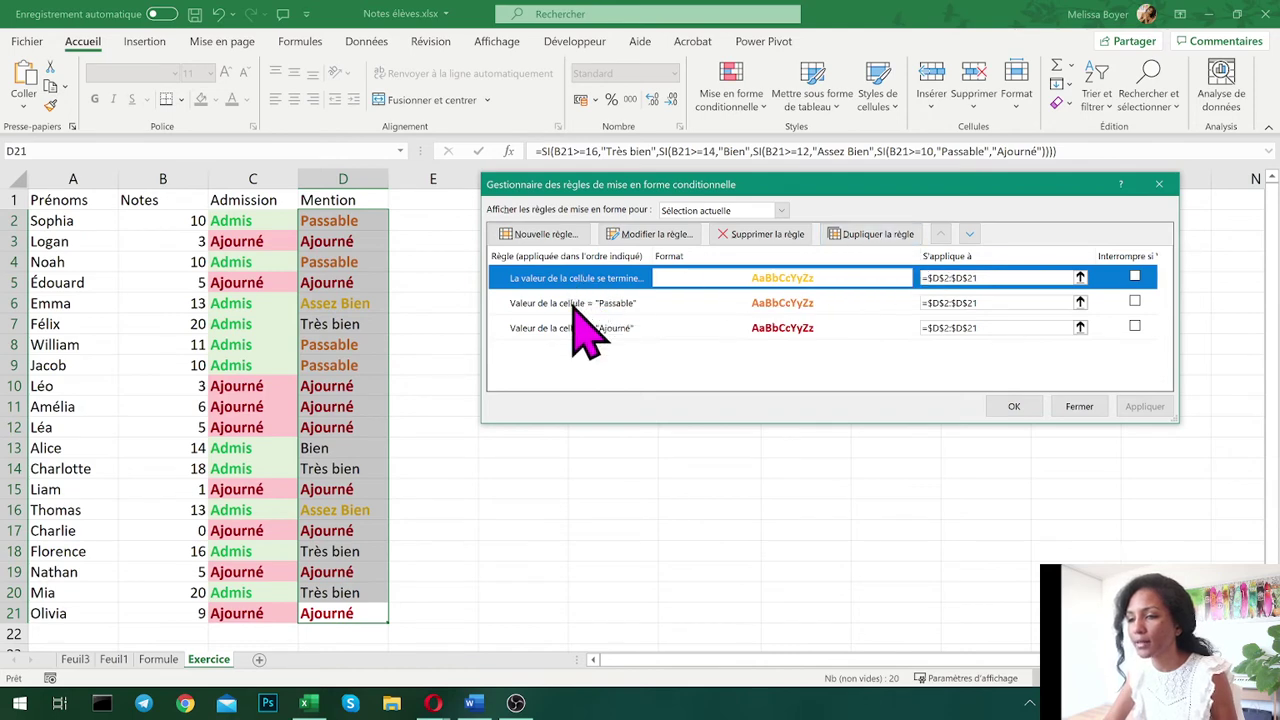
pyautogui.click(855, 237)
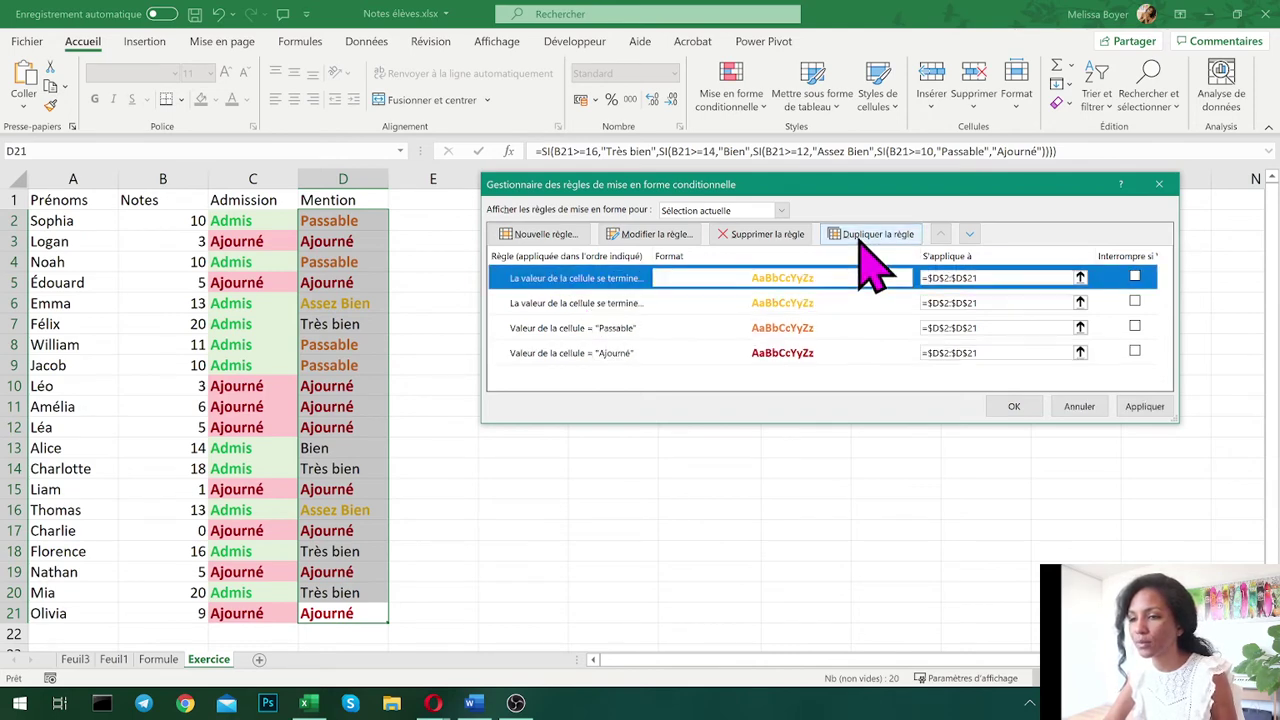
pyautogui.doubleClick(630, 285)
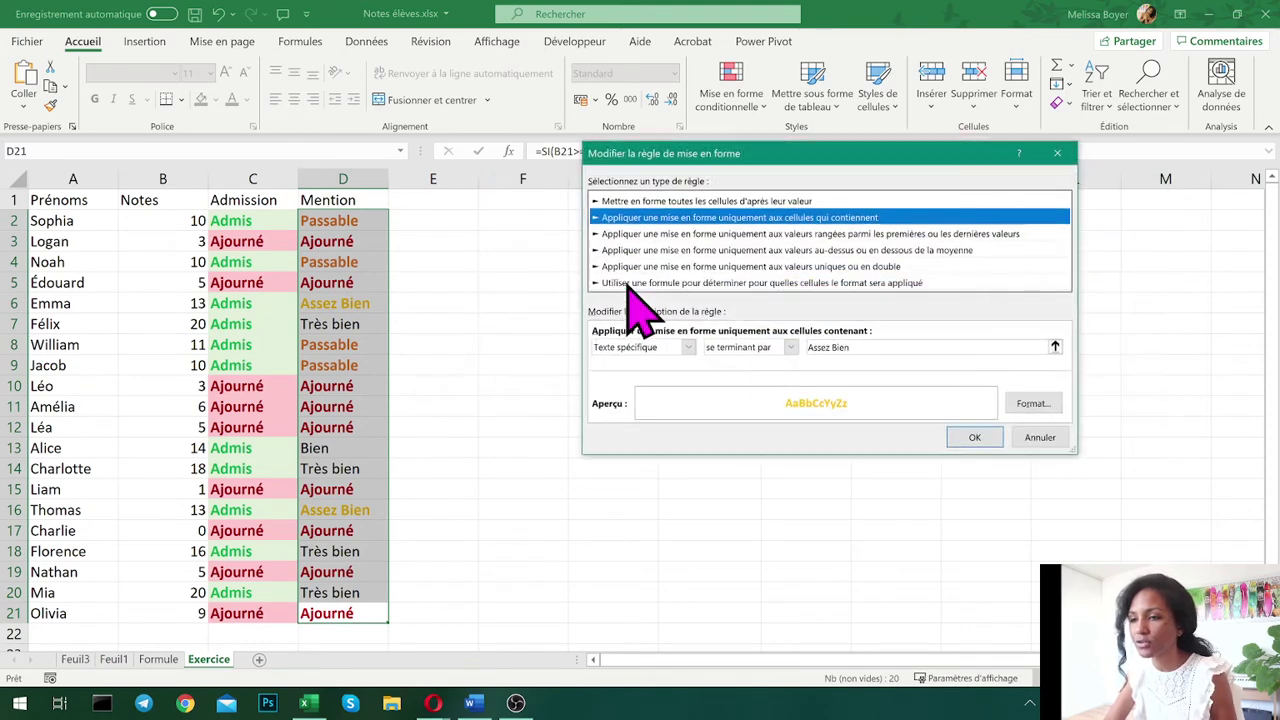
pyautogui.click(687, 347)
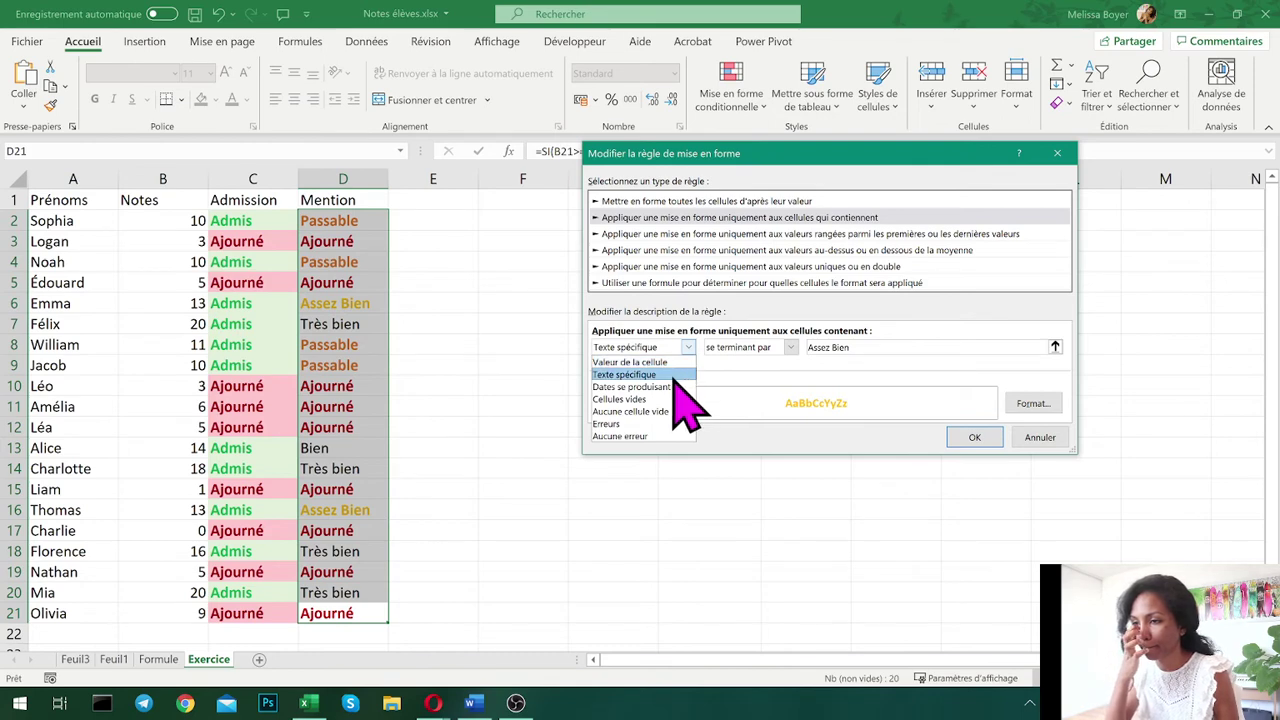
pyautogui.click(665, 362)
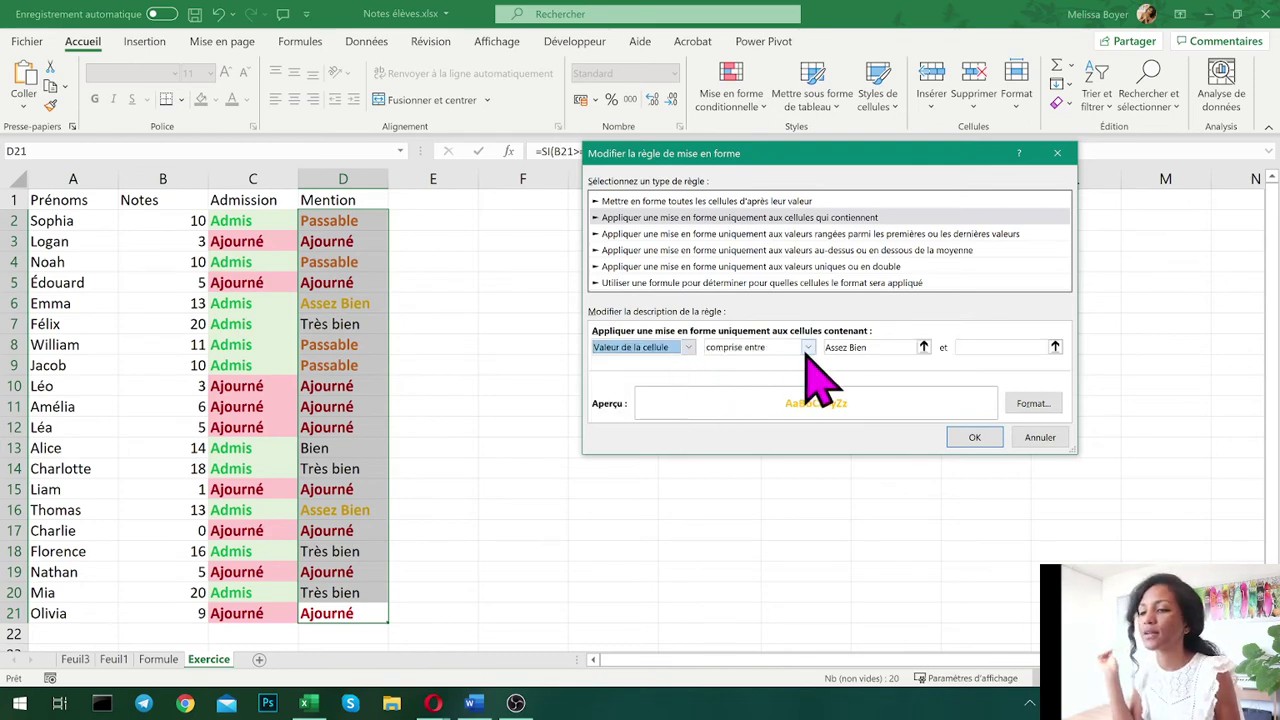
pyautogui.click(808, 347)
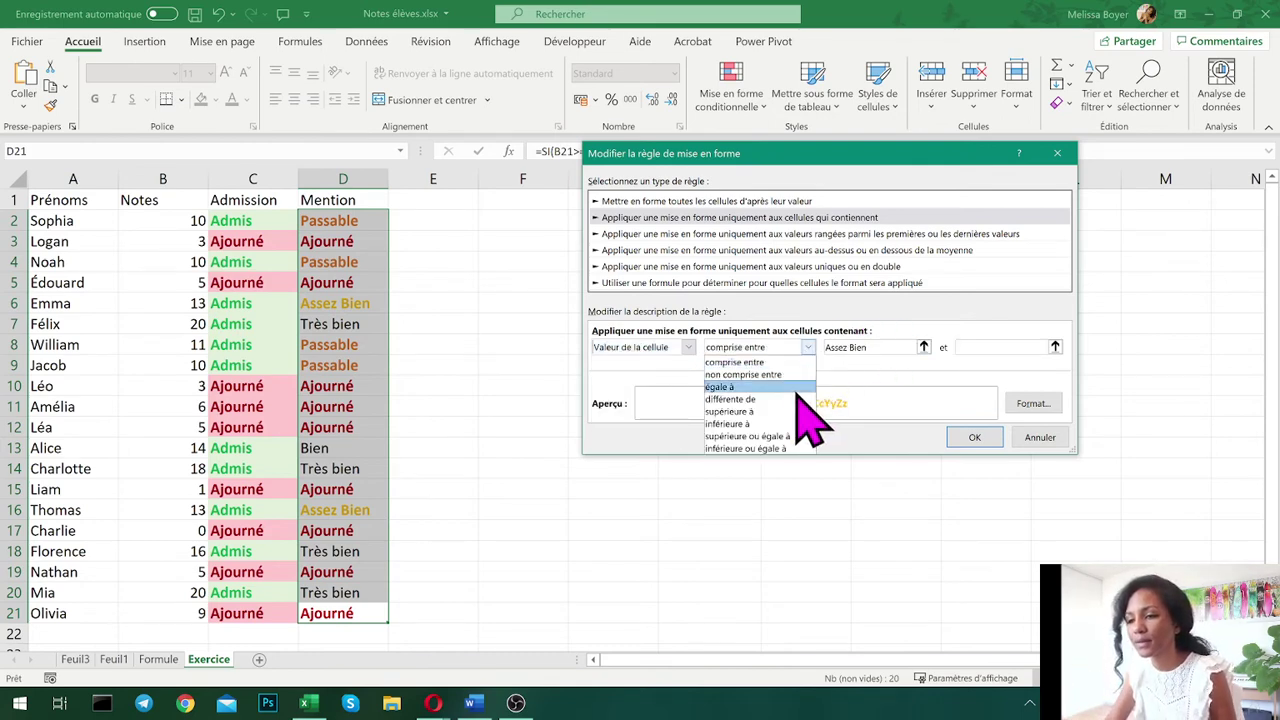
pyautogui.click(796, 387)
pyautogui.press('Tab')
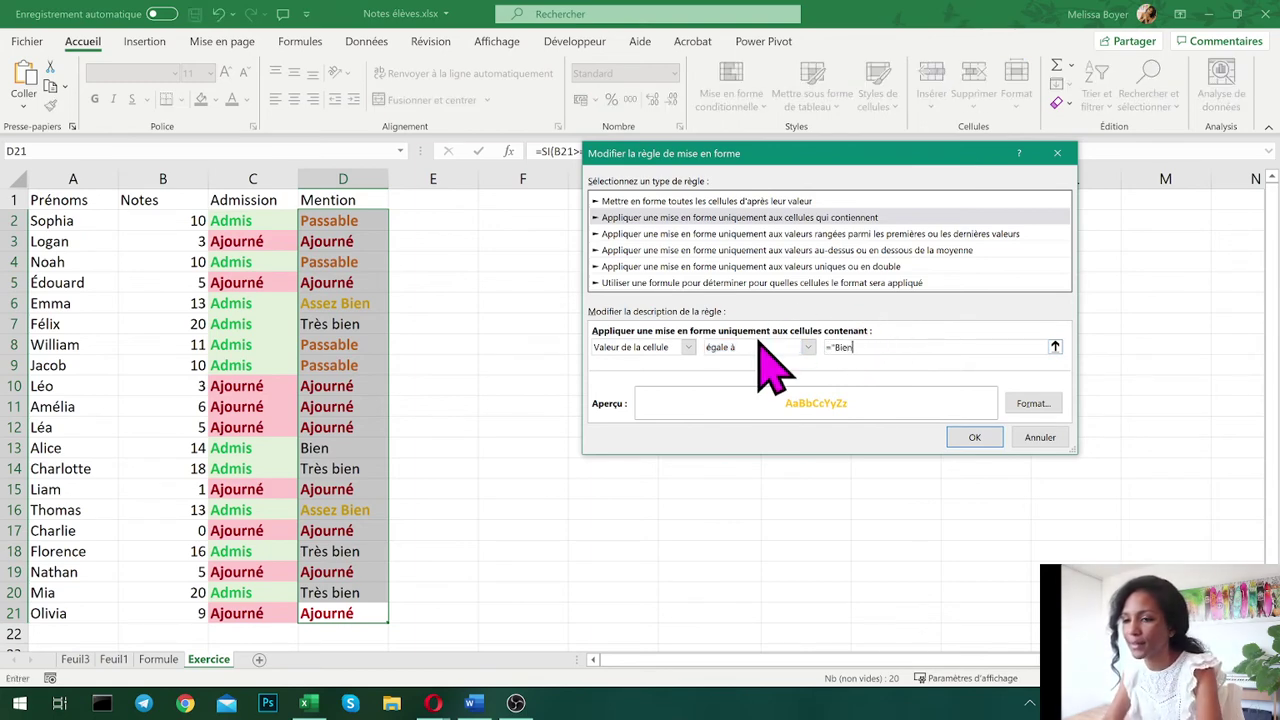
# - Set the duplicated conditional formatting rule to cells equal to "Bien" with a light blue font, and apply it
pyautogui.write('="Bien"')
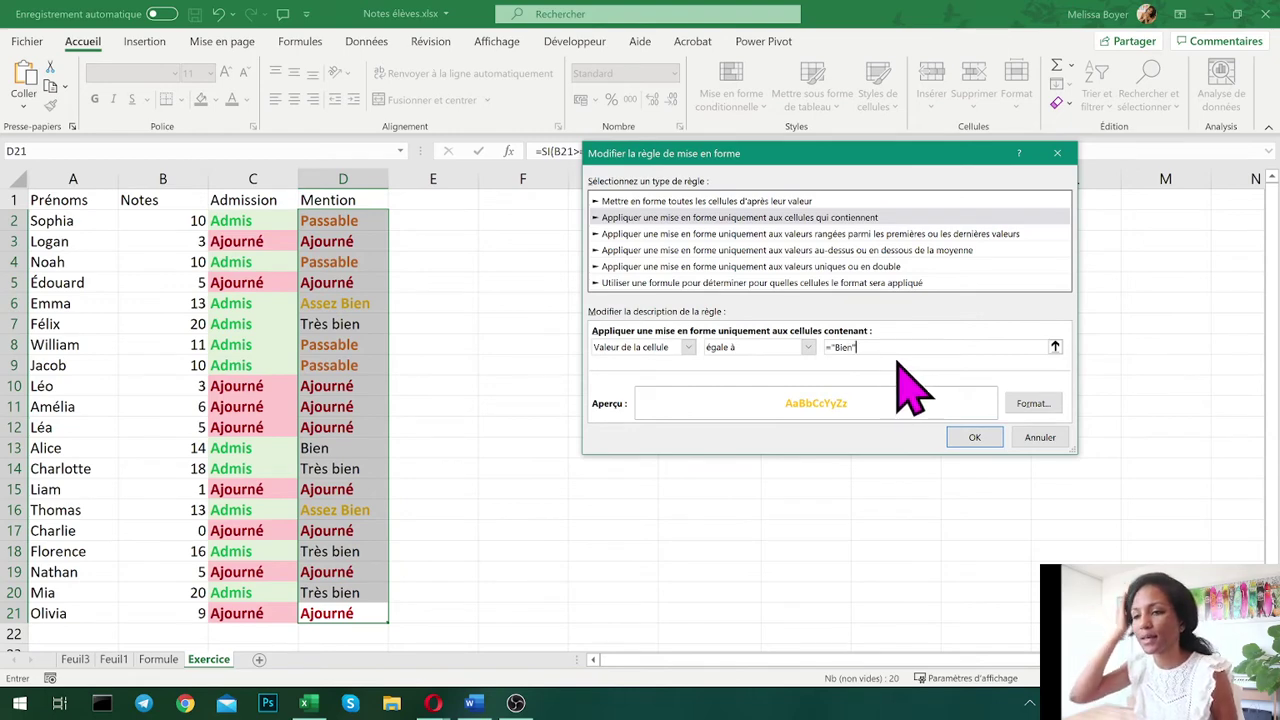
pyautogui.click(1033, 403)
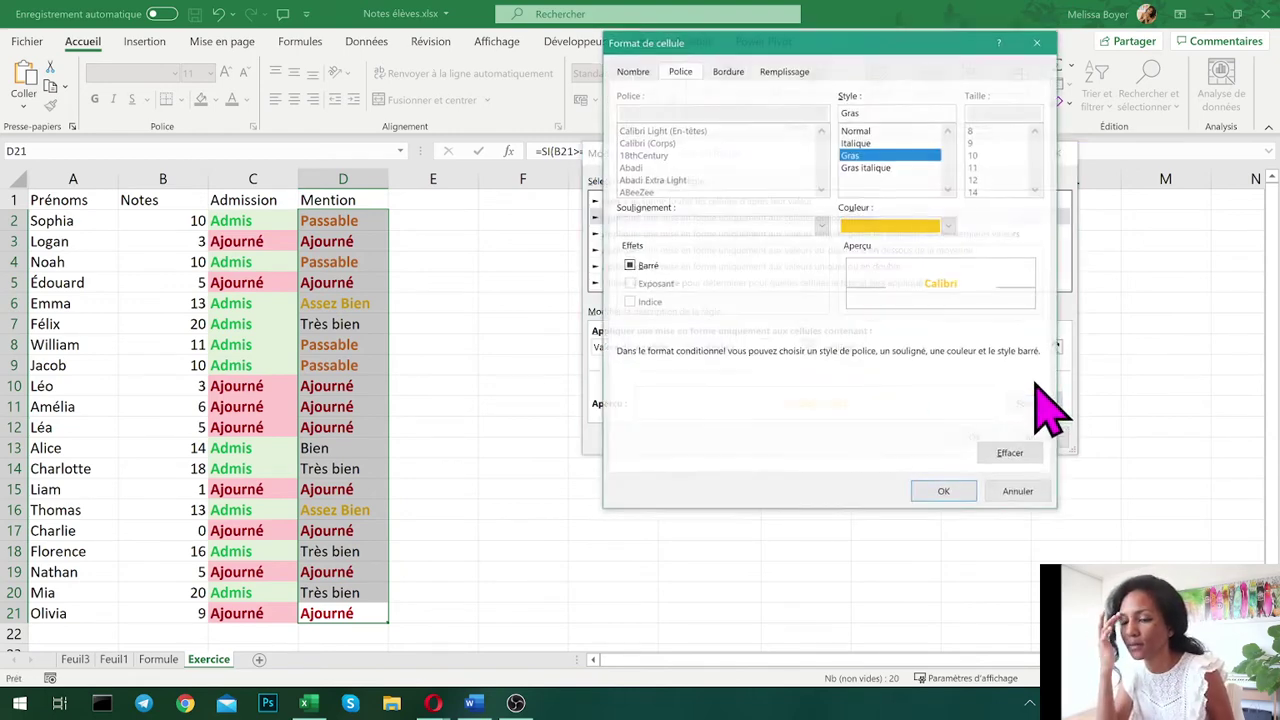
pyautogui.click(895, 225)
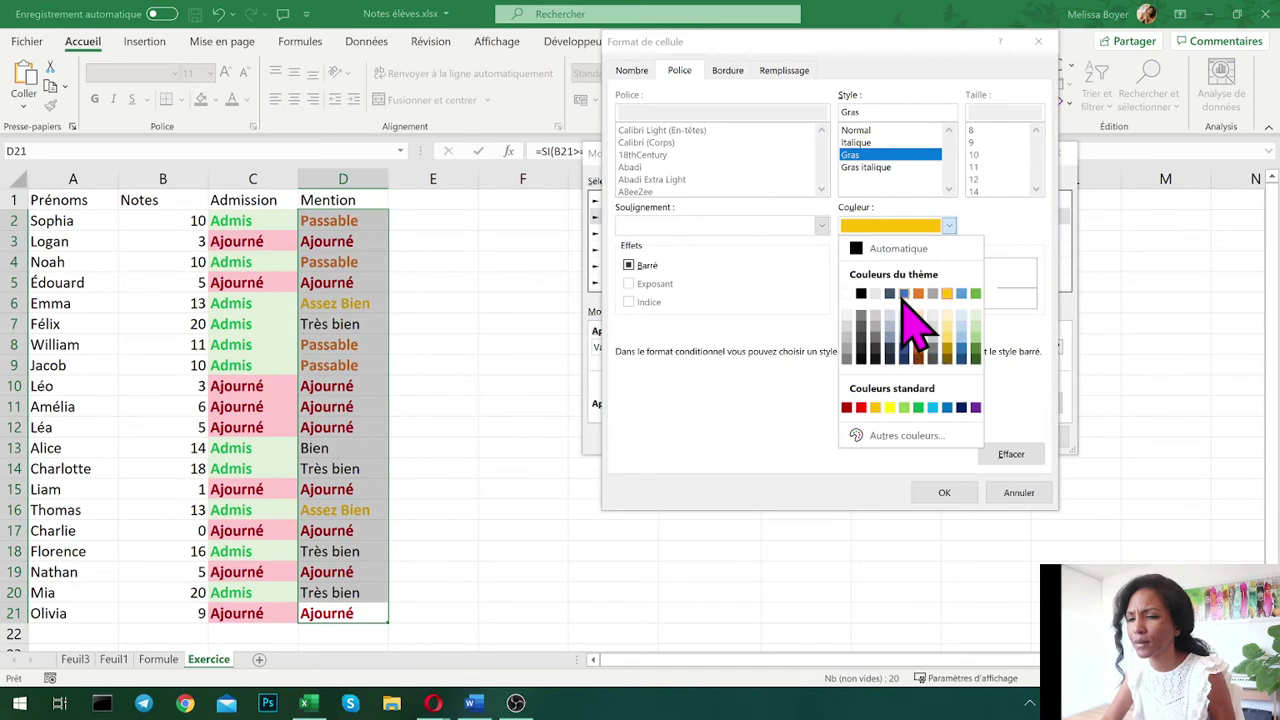
pyautogui.click(932, 407)
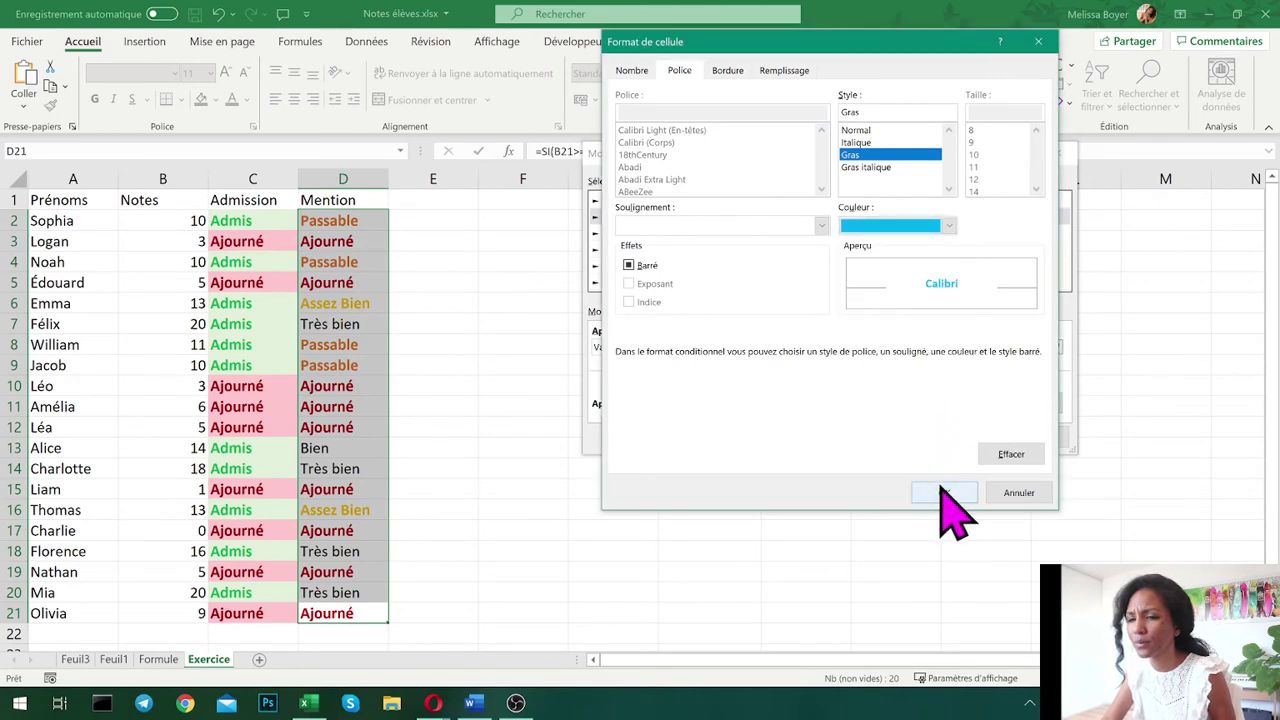
pyautogui.click(940, 492)
pyautogui.click(968, 437)
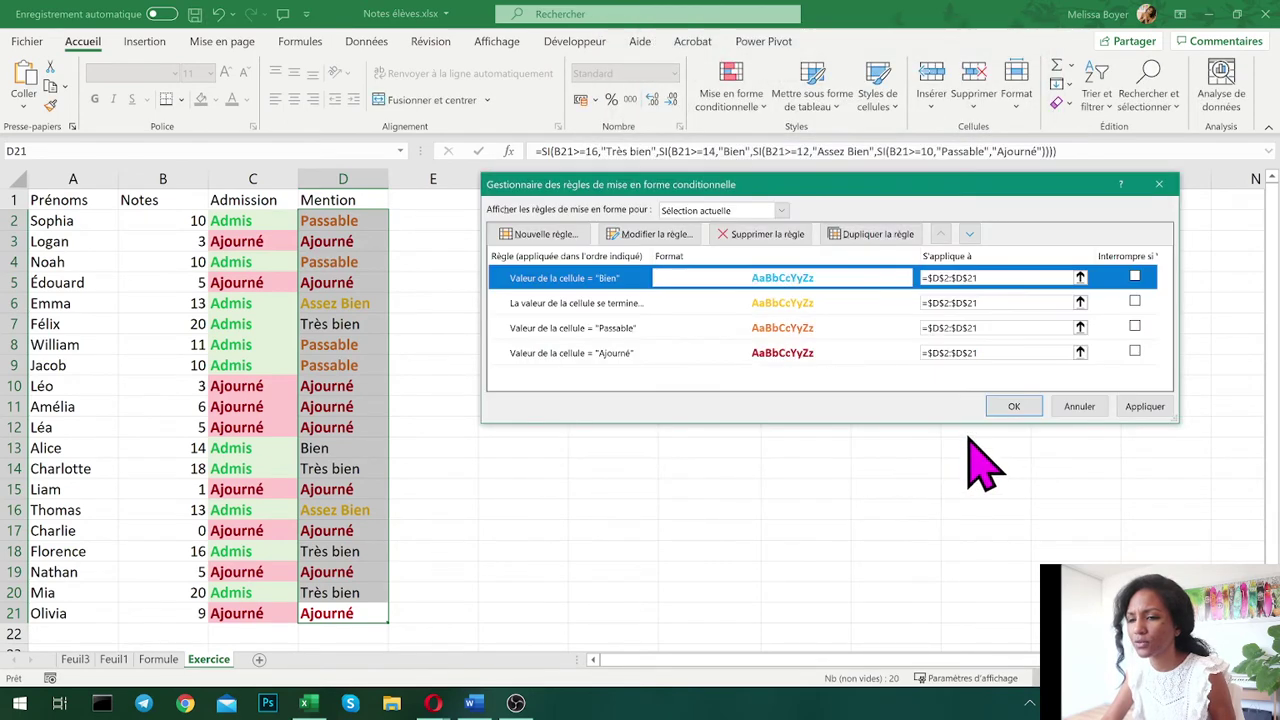
pyautogui.click(1137, 408)
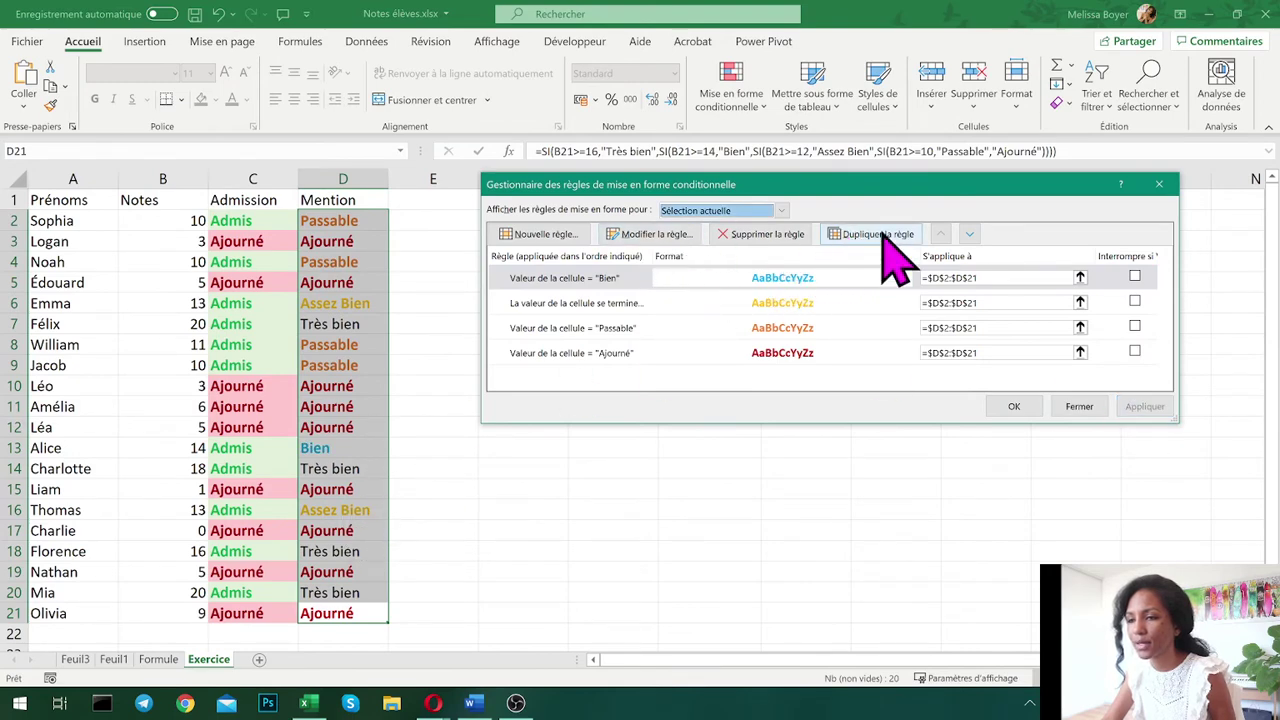
# - Duplicate the "Bien" rule, change it to match "Très Bien" with a light green font, apply it and close the rules manager
pyautogui.click(850, 238)
pyautogui.doubleClick(620, 280)
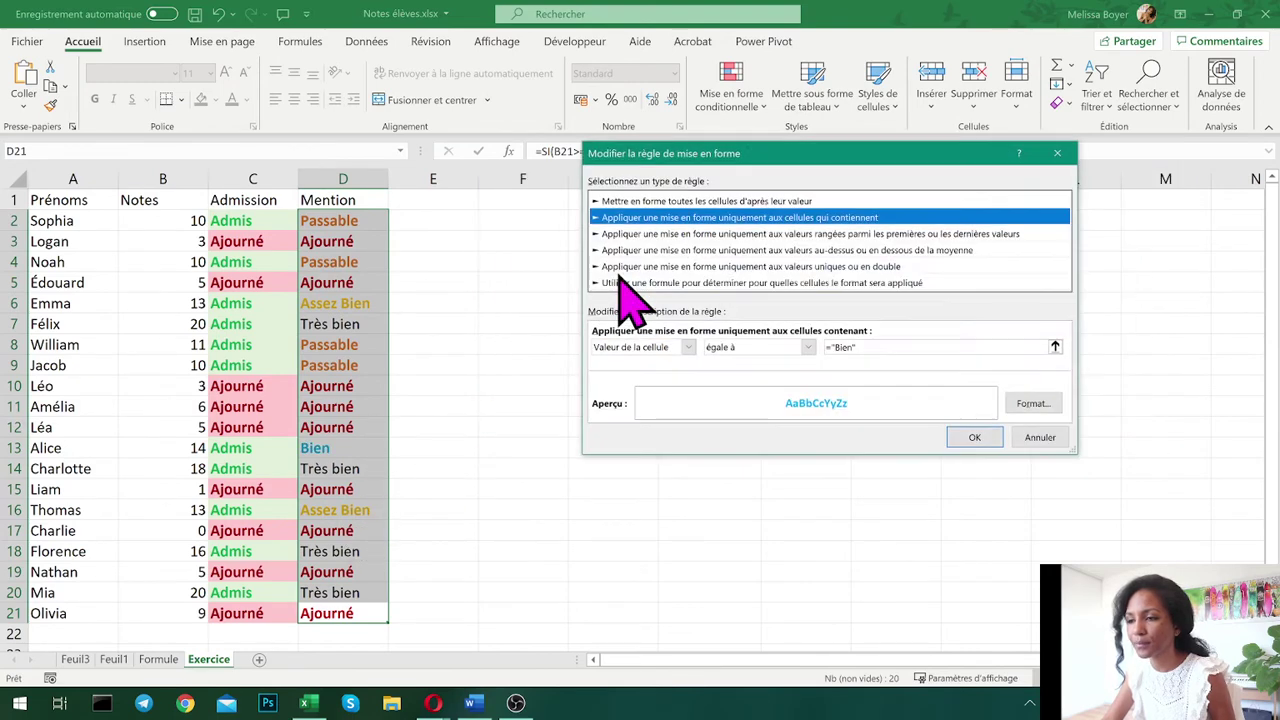
pyautogui.click(838, 347)
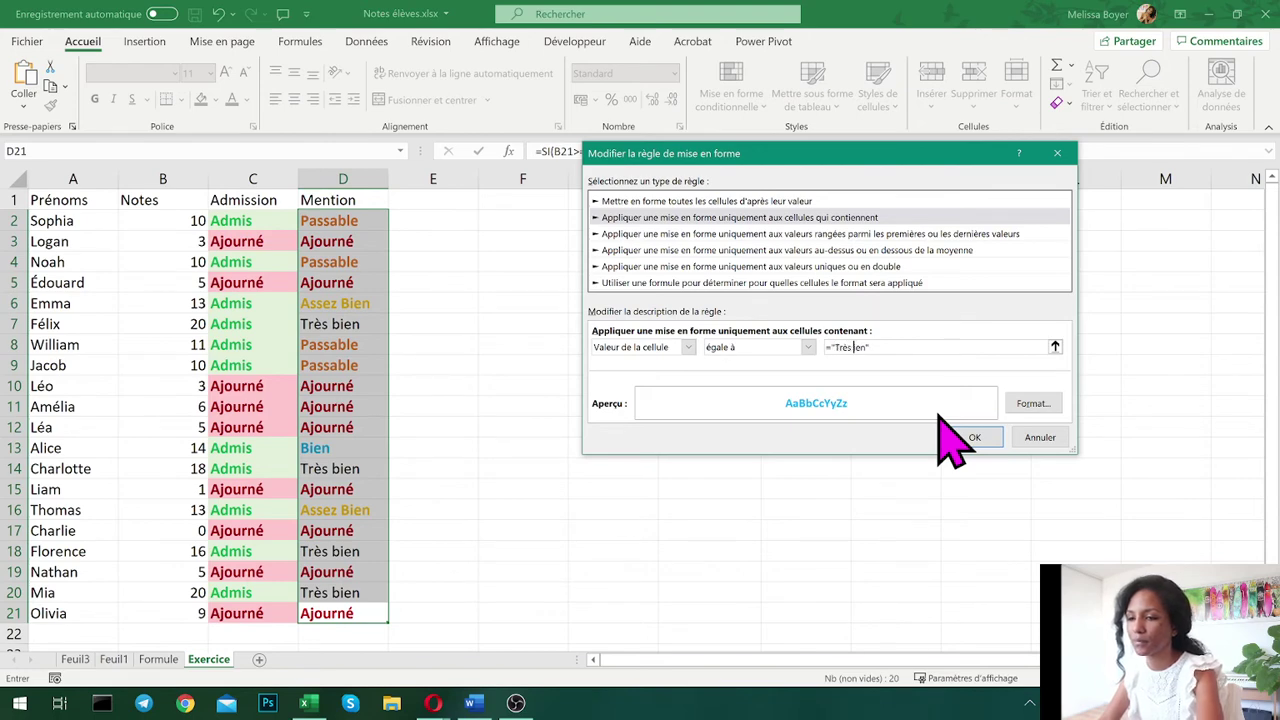
pyautogui.click(1033, 405)
pyautogui.click(948, 225)
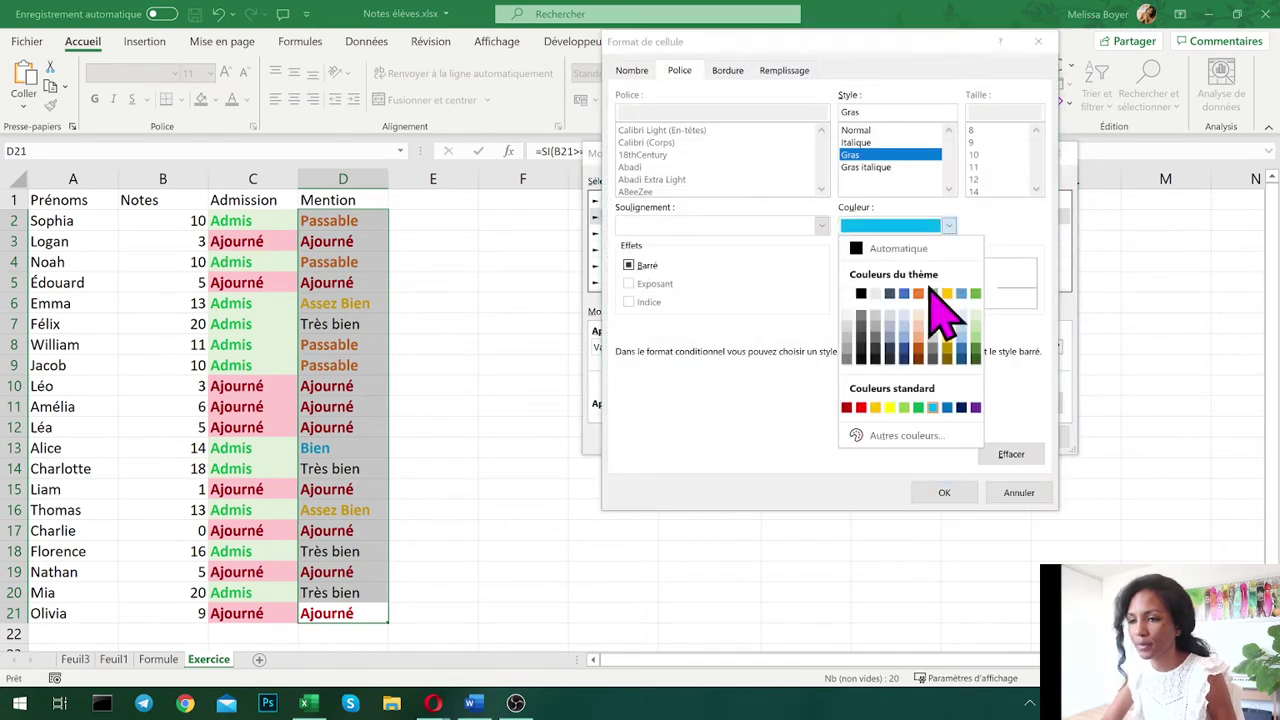
pyautogui.click(918, 407)
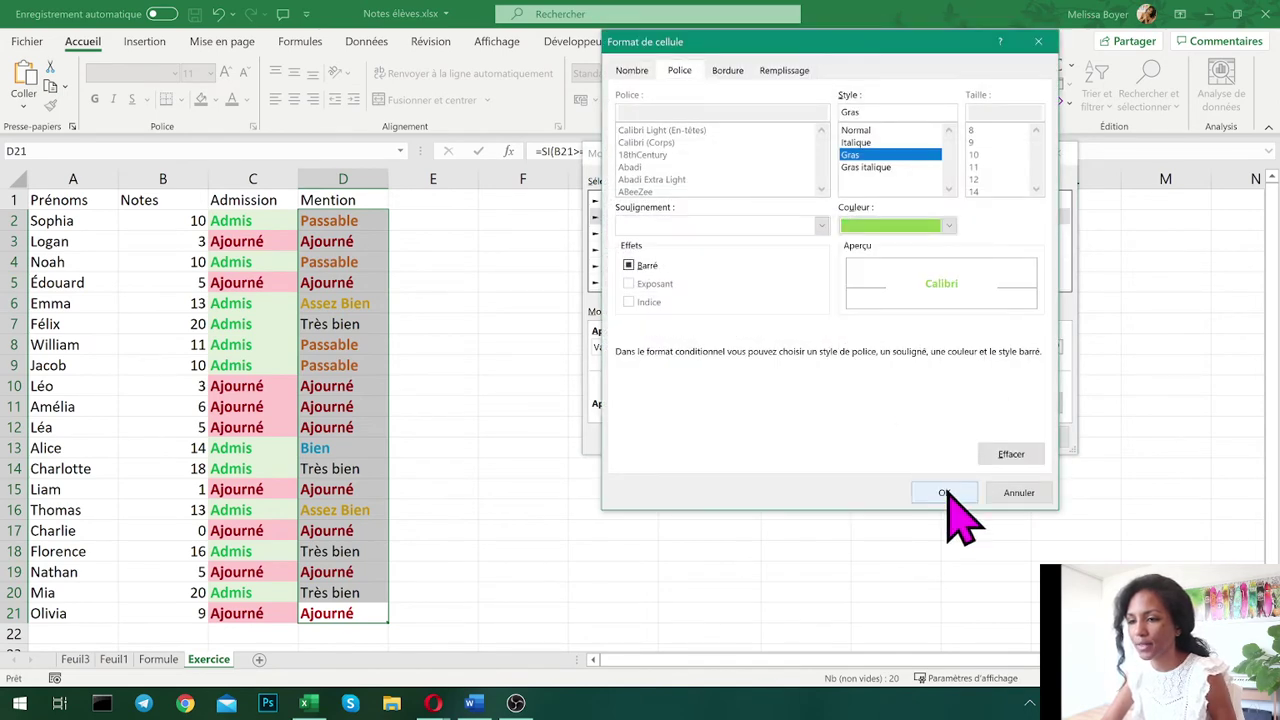
pyautogui.click(944, 492)
pyautogui.click(975, 440)
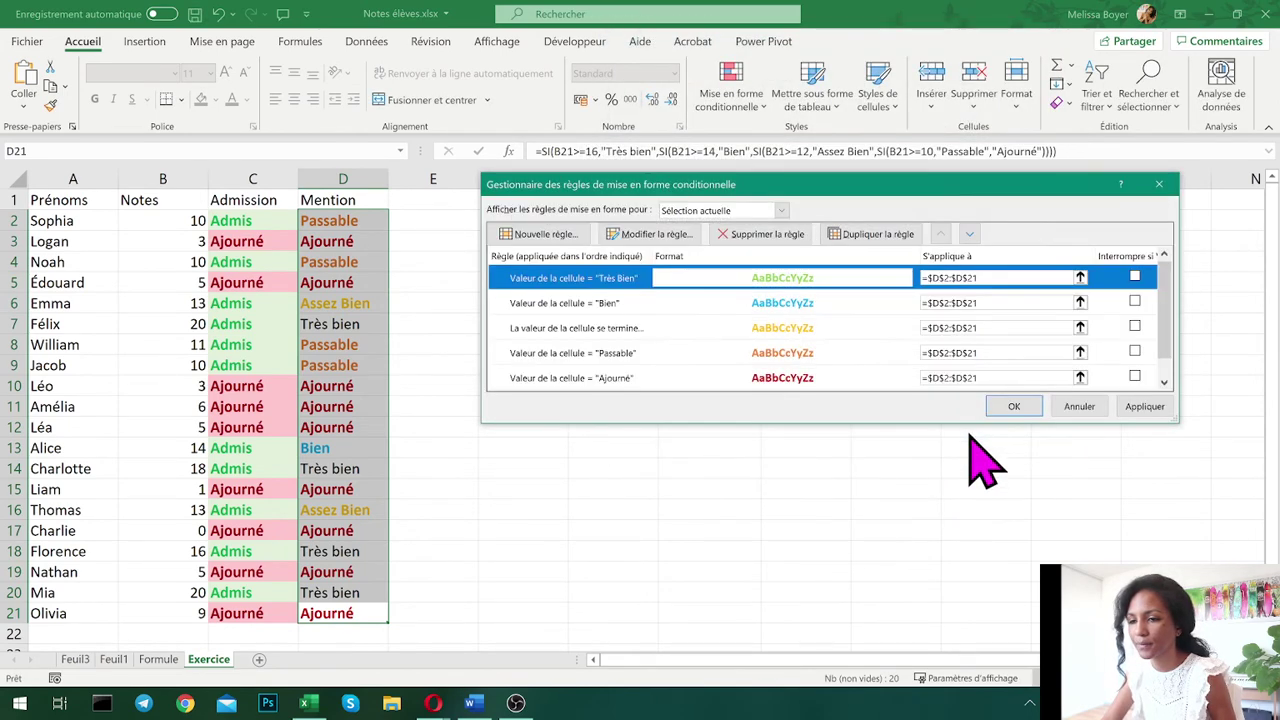
pyautogui.click(1140, 406)
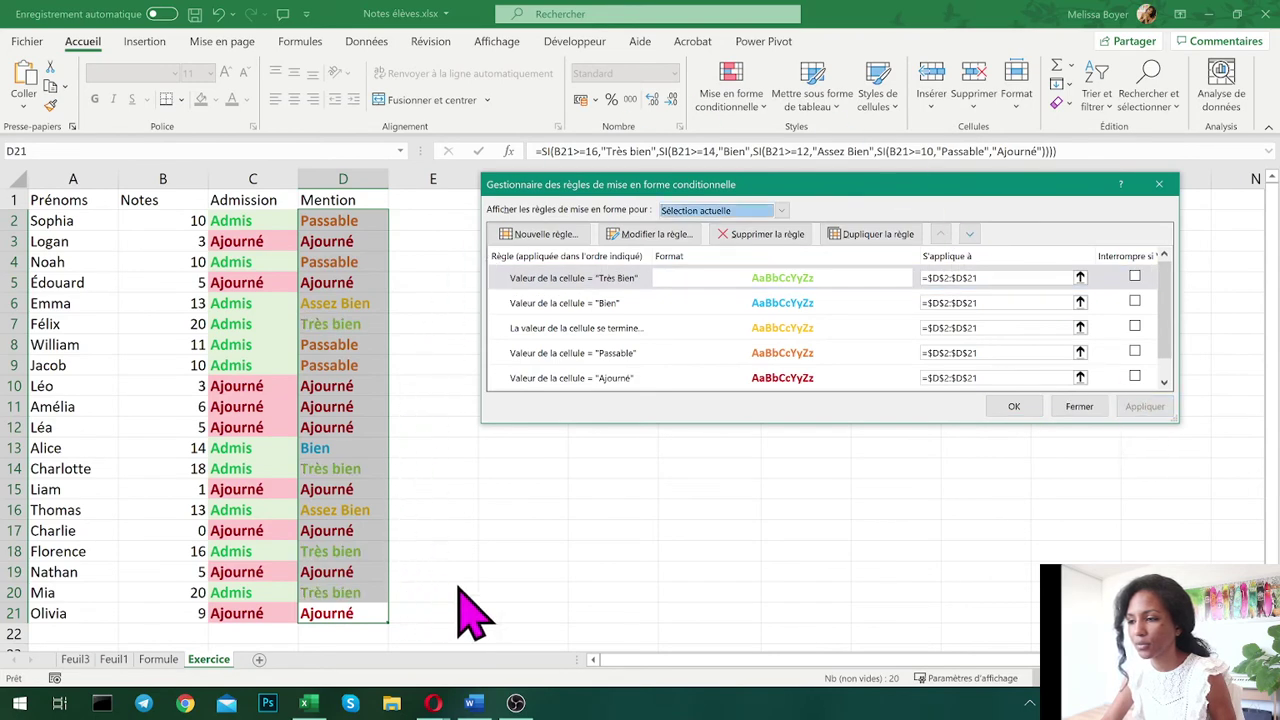
pyautogui.click(1004, 406)
pyautogui.click(640, 507)
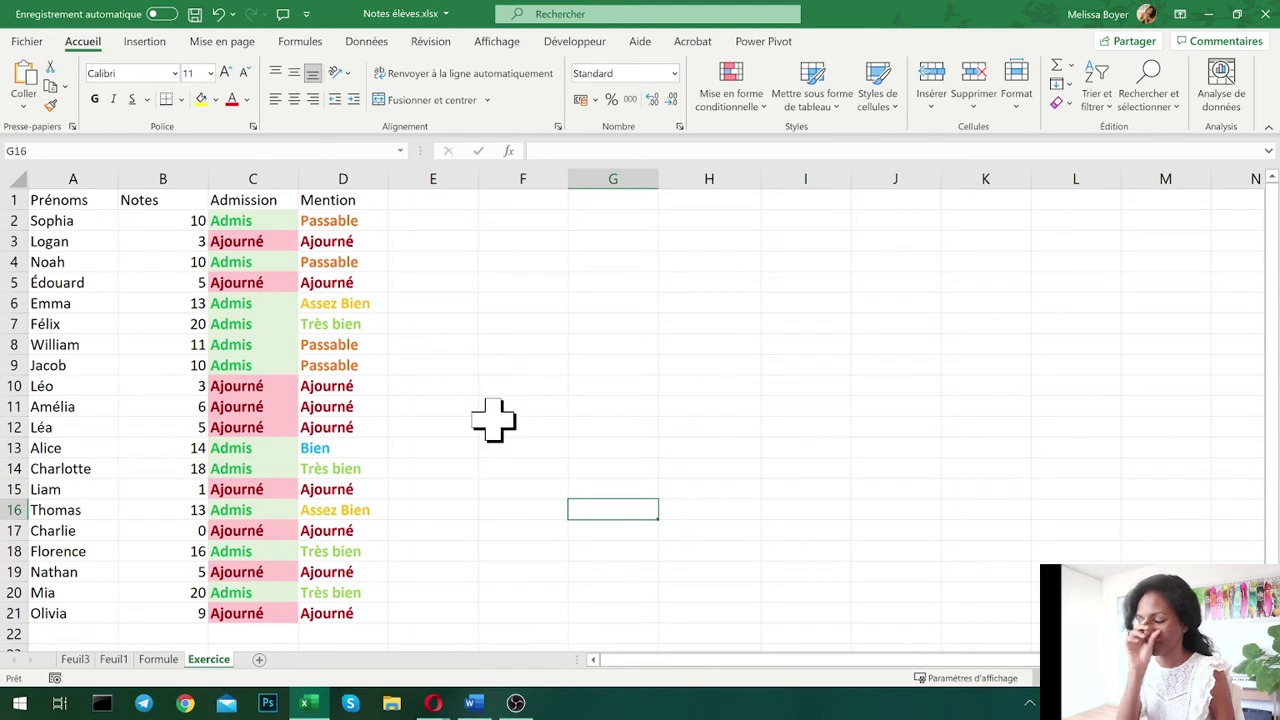
# - Review the example sheet Feuil1, and read the instruction on sorting students by grade under Exercice 3 in the Word document
pyautogui.click(113, 660)
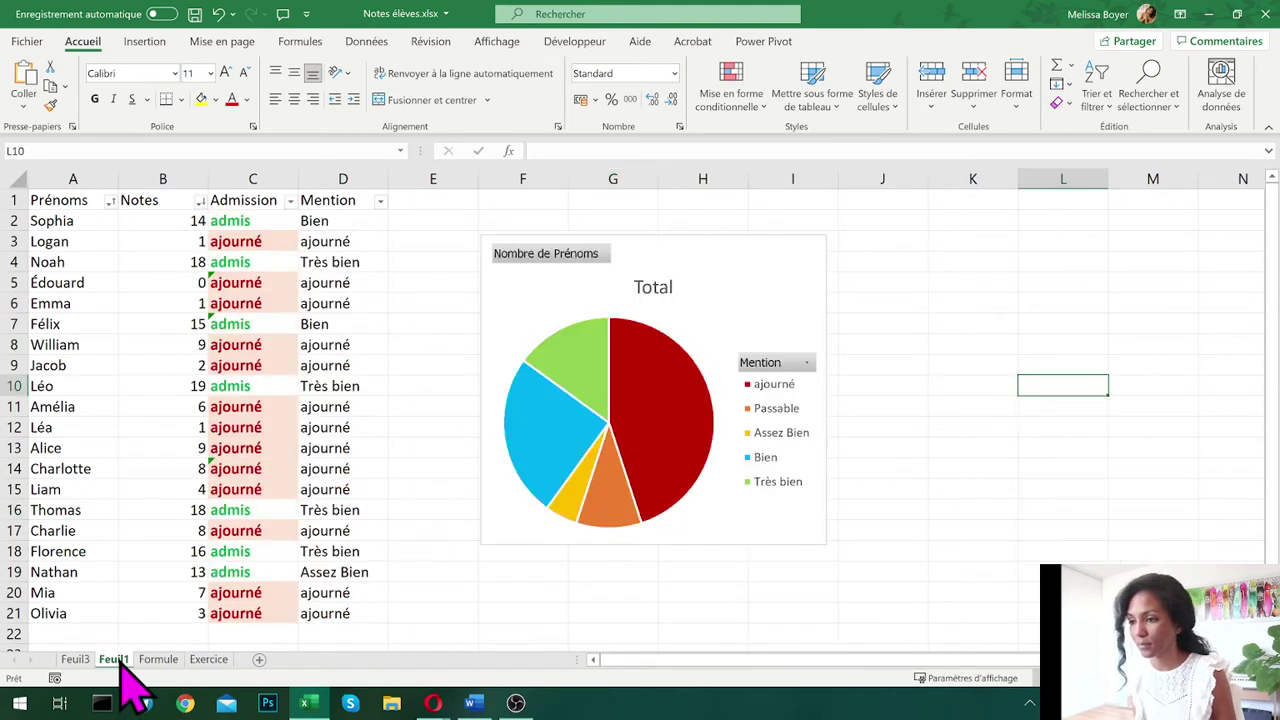
pyautogui.click(209, 660)
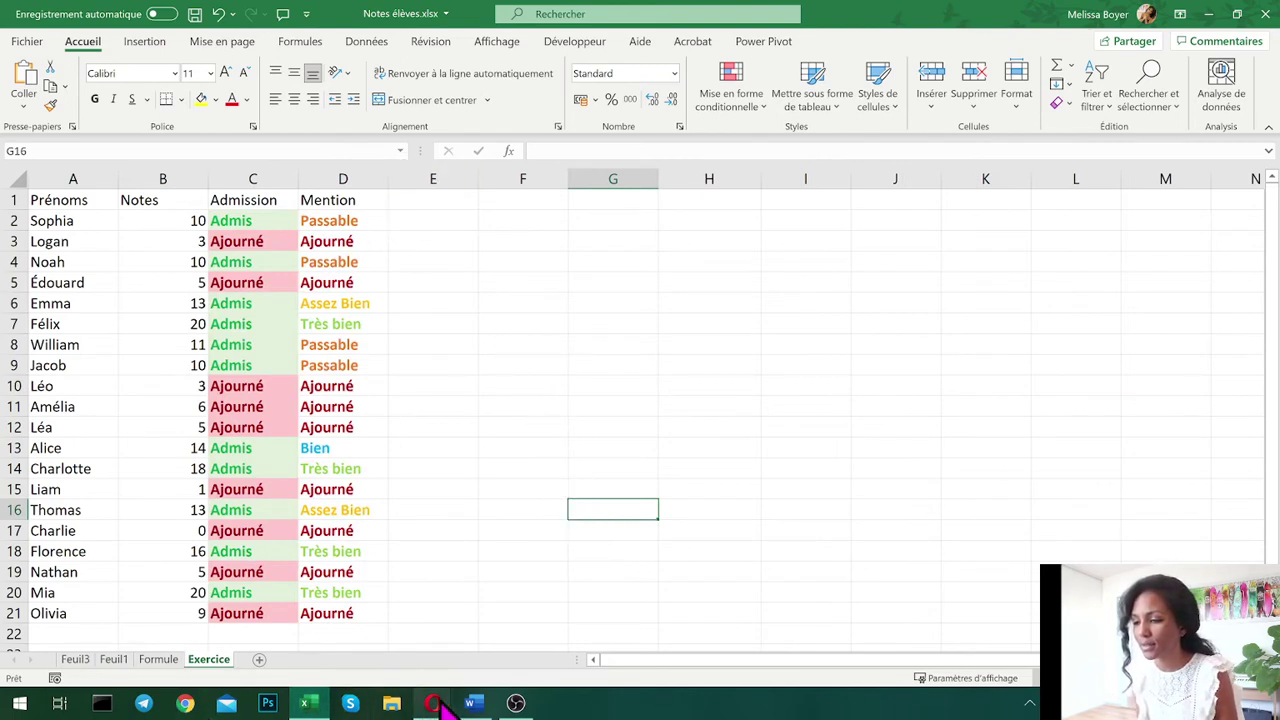
pyautogui.click(472, 703)
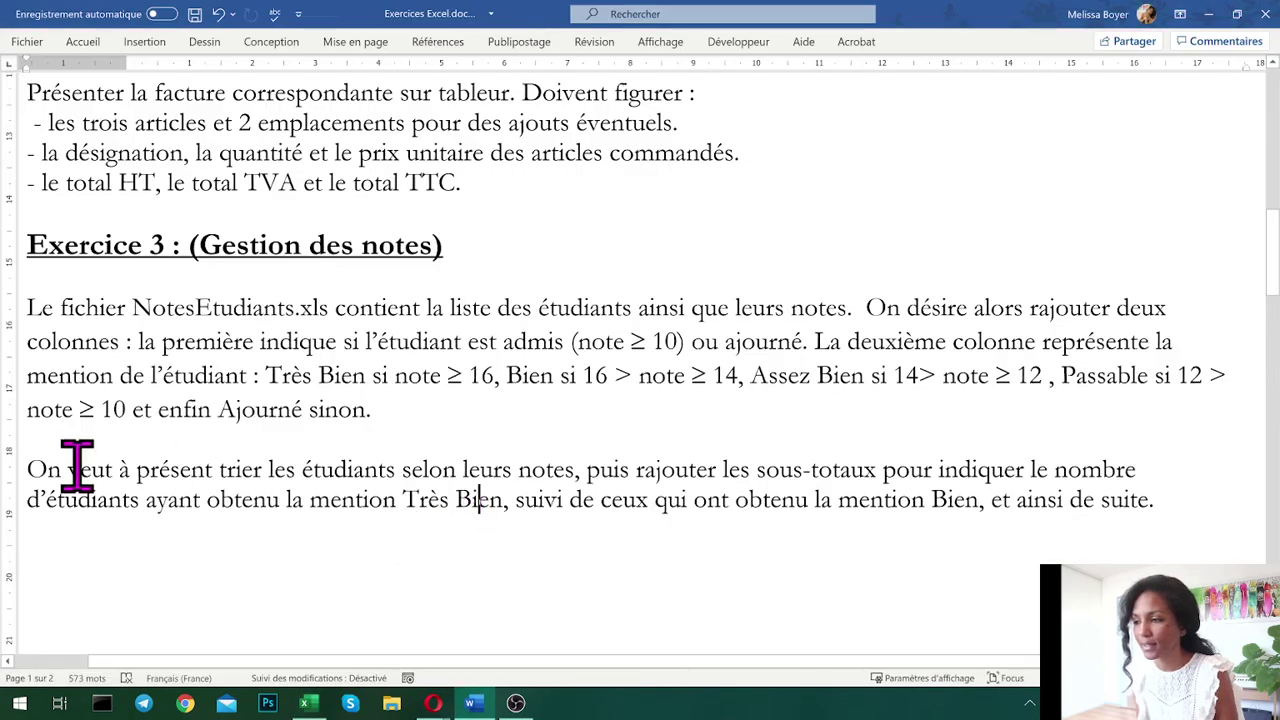
pyautogui.moveTo(28, 467); pyautogui.dragTo(580, 465)
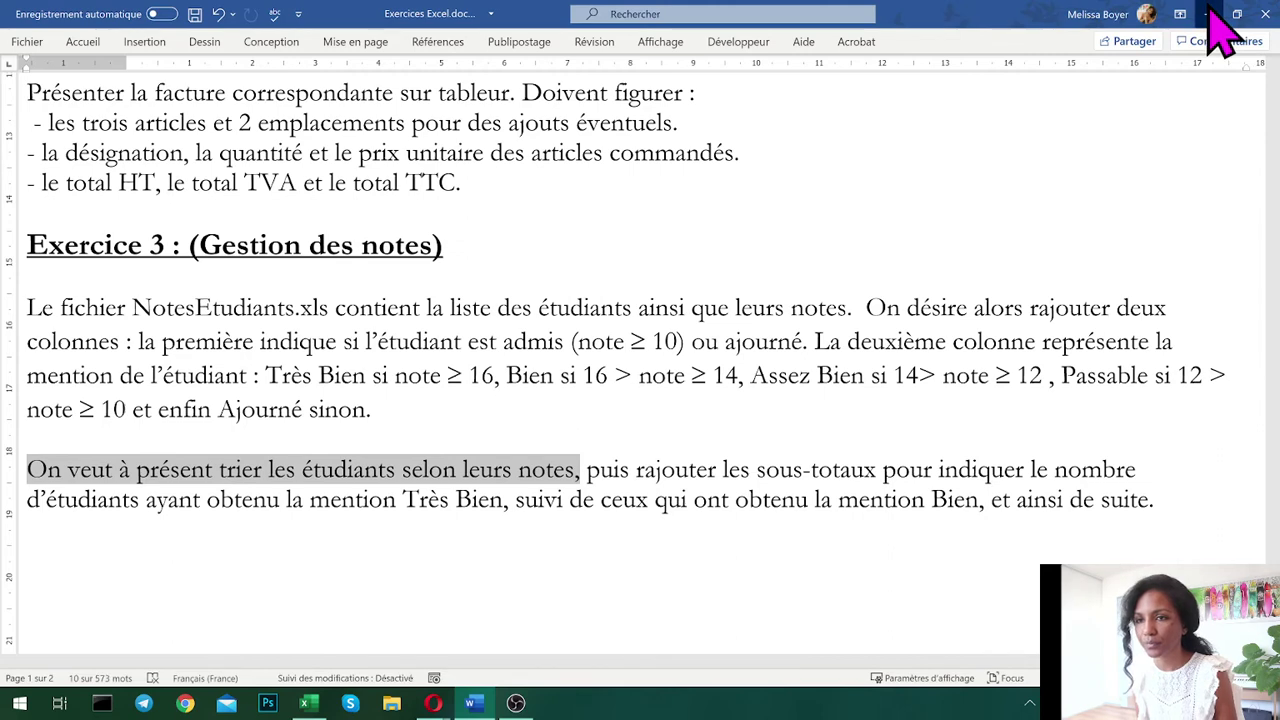
pyautogui.click(1208, 14)
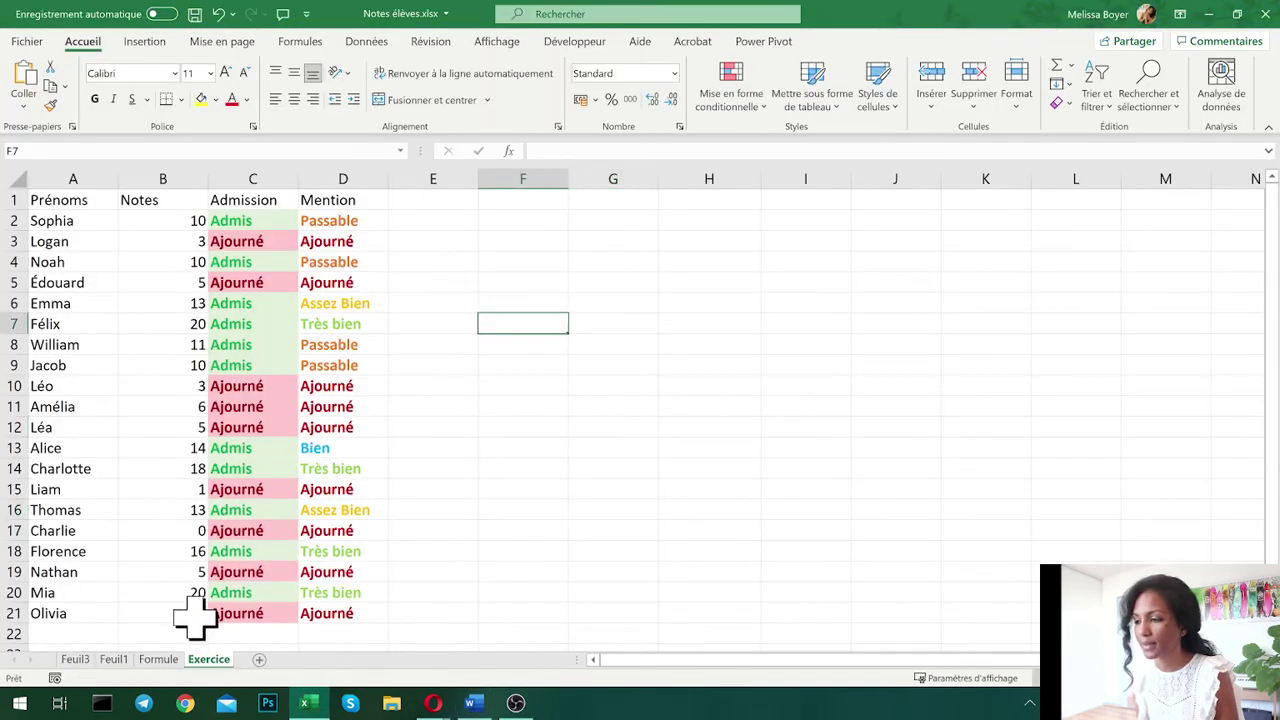
# - Add a filter to the Notes column only, over cells B1:B21
pyautogui.moveTo(182, 612); pyautogui.dragTo(185, 200)
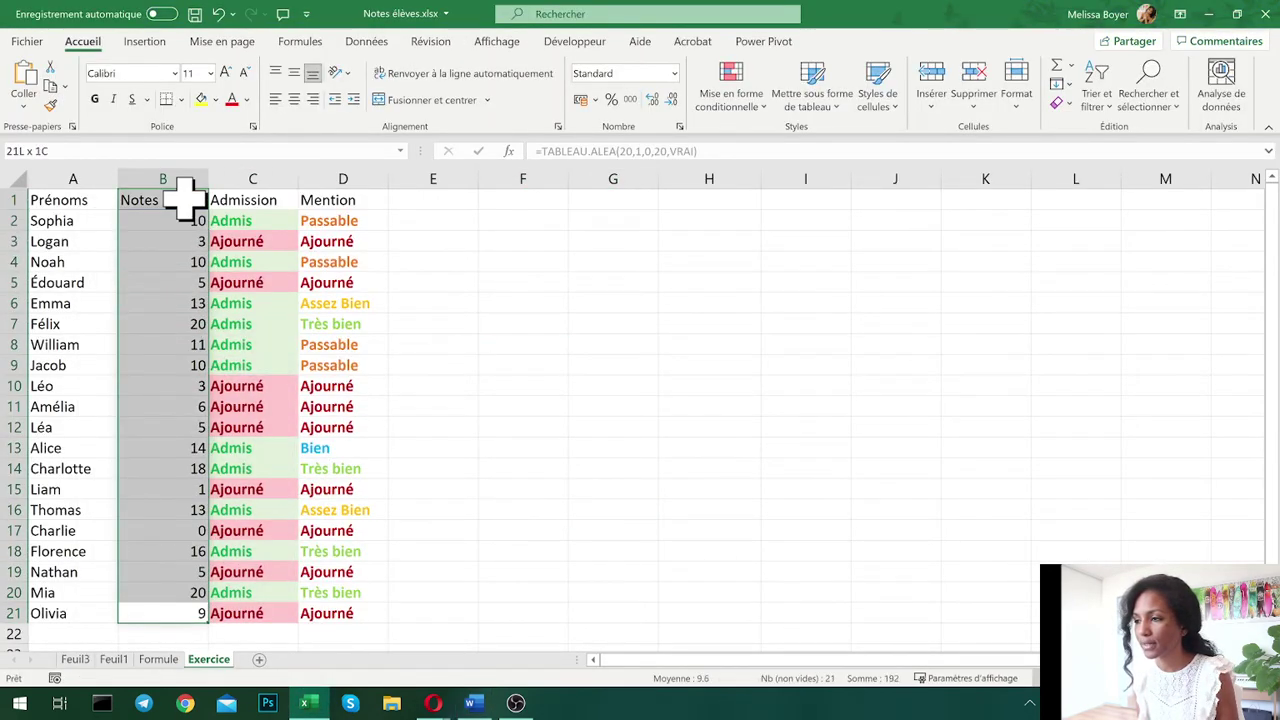
pyautogui.click(1105, 100)
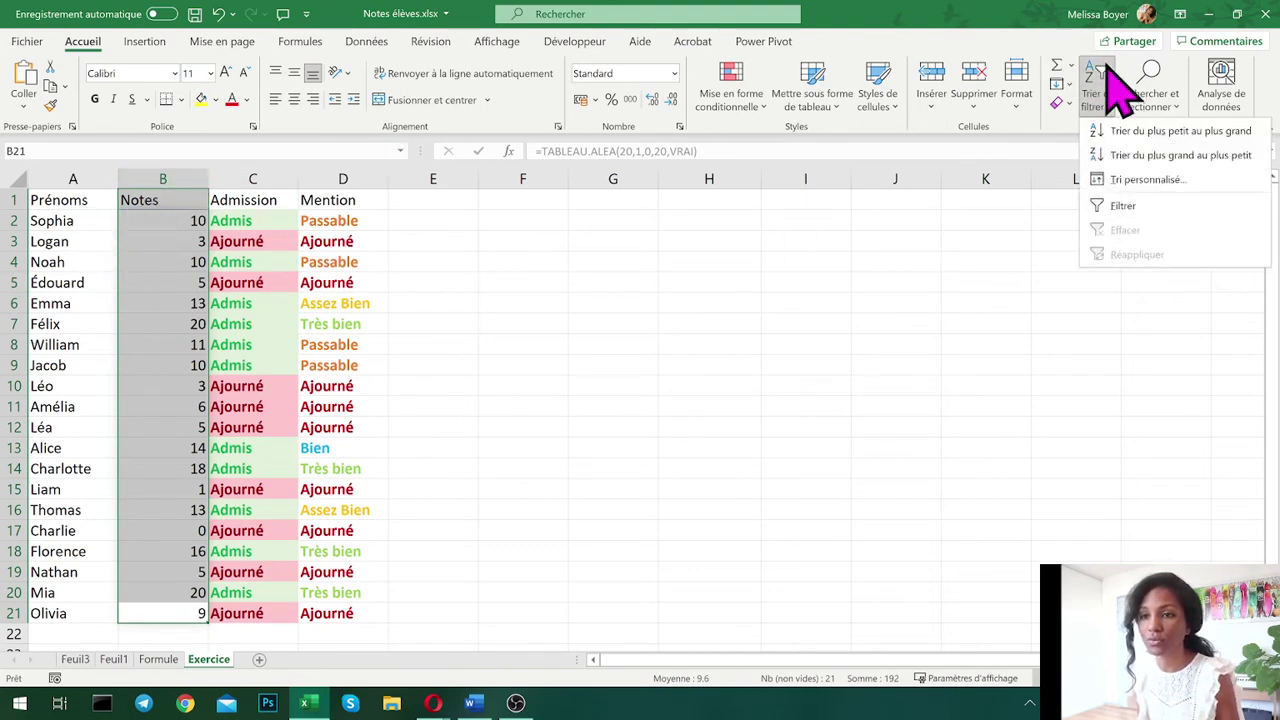
pyautogui.click(1122, 206)
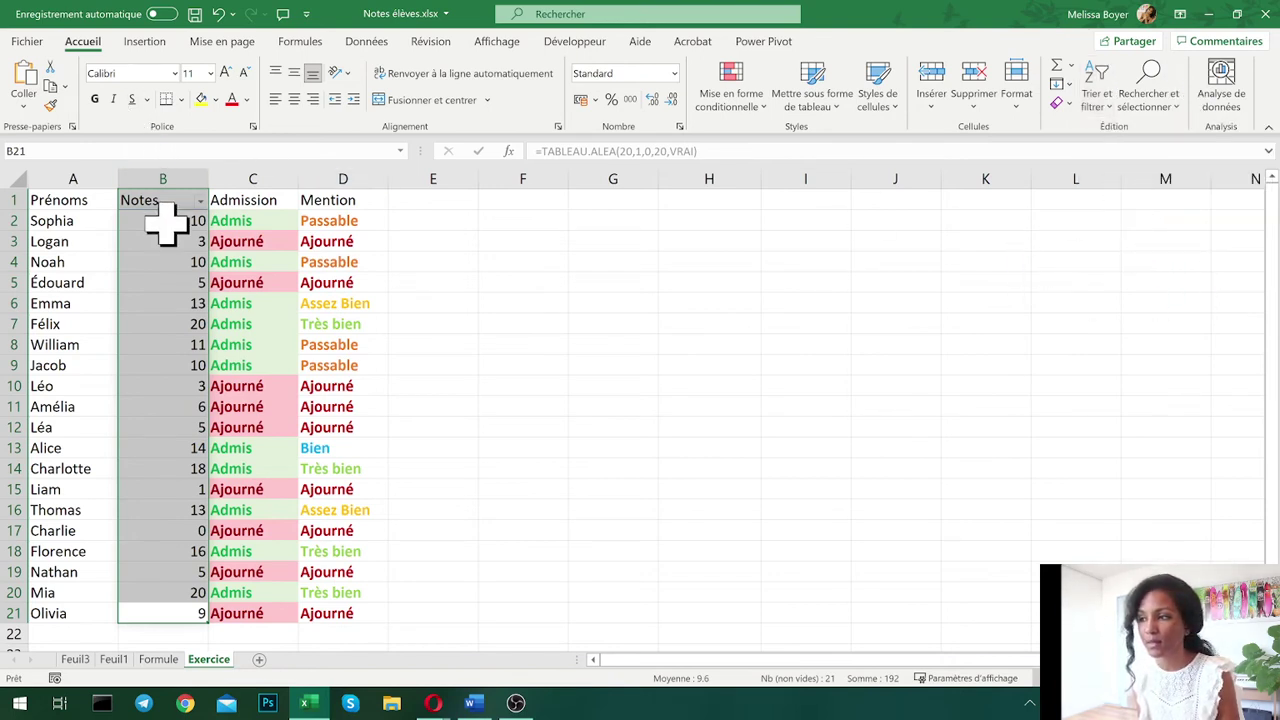
# - Try to sort the Notes column from smallest to largest, extending the selection to the adjacent columns
pyautogui.click(1100, 98)
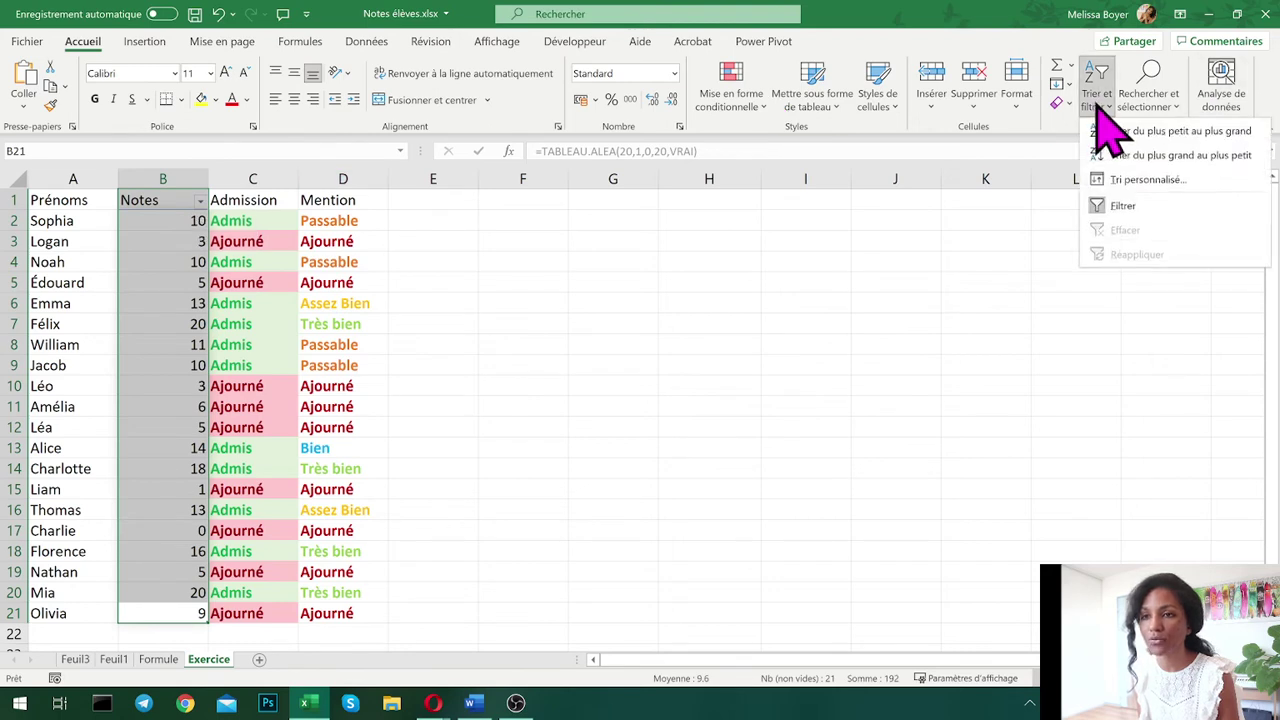
pyautogui.click(1207, 136)
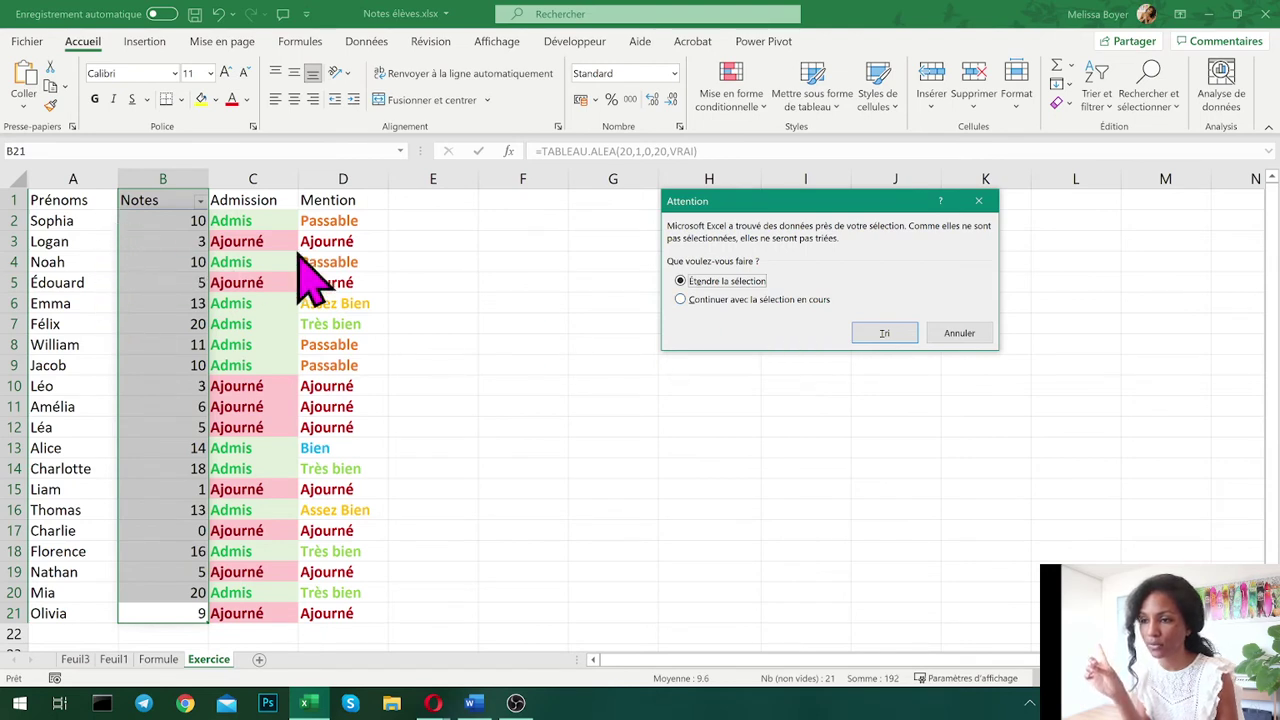
pyautogui.click(764, 300)
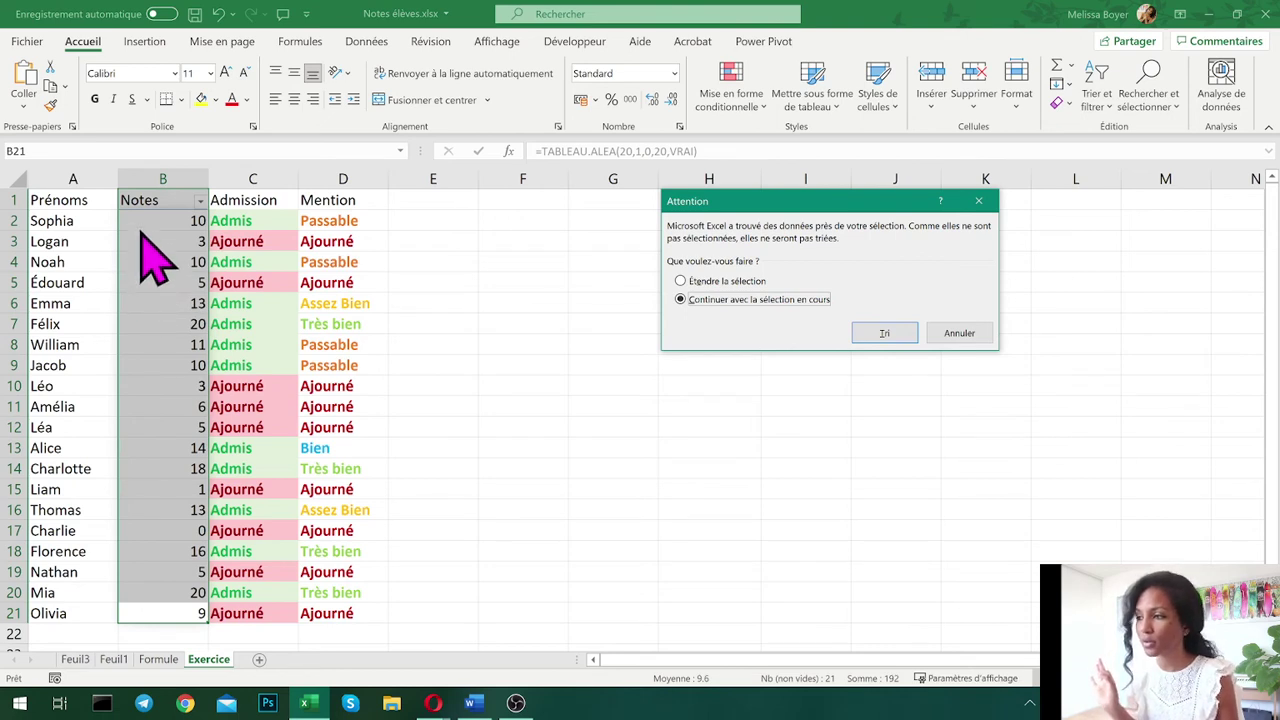
pyautogui.click(729, 281)
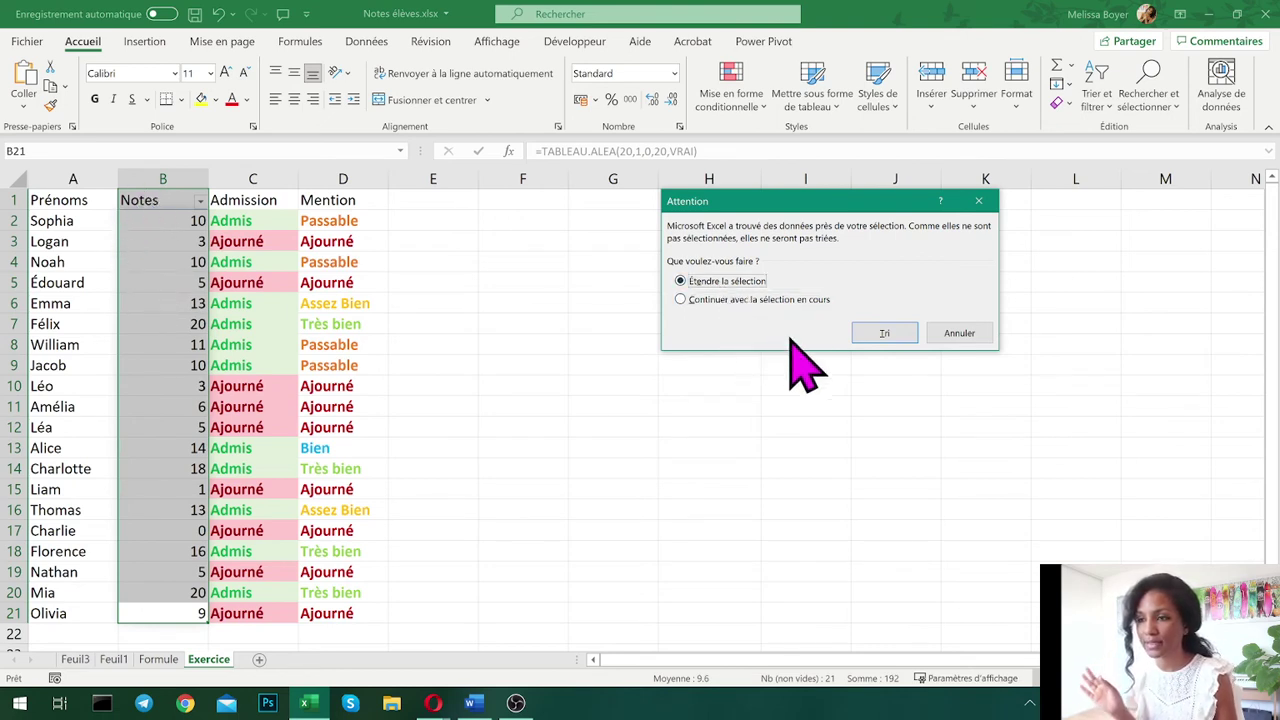
pyautogui.click(903, 334)
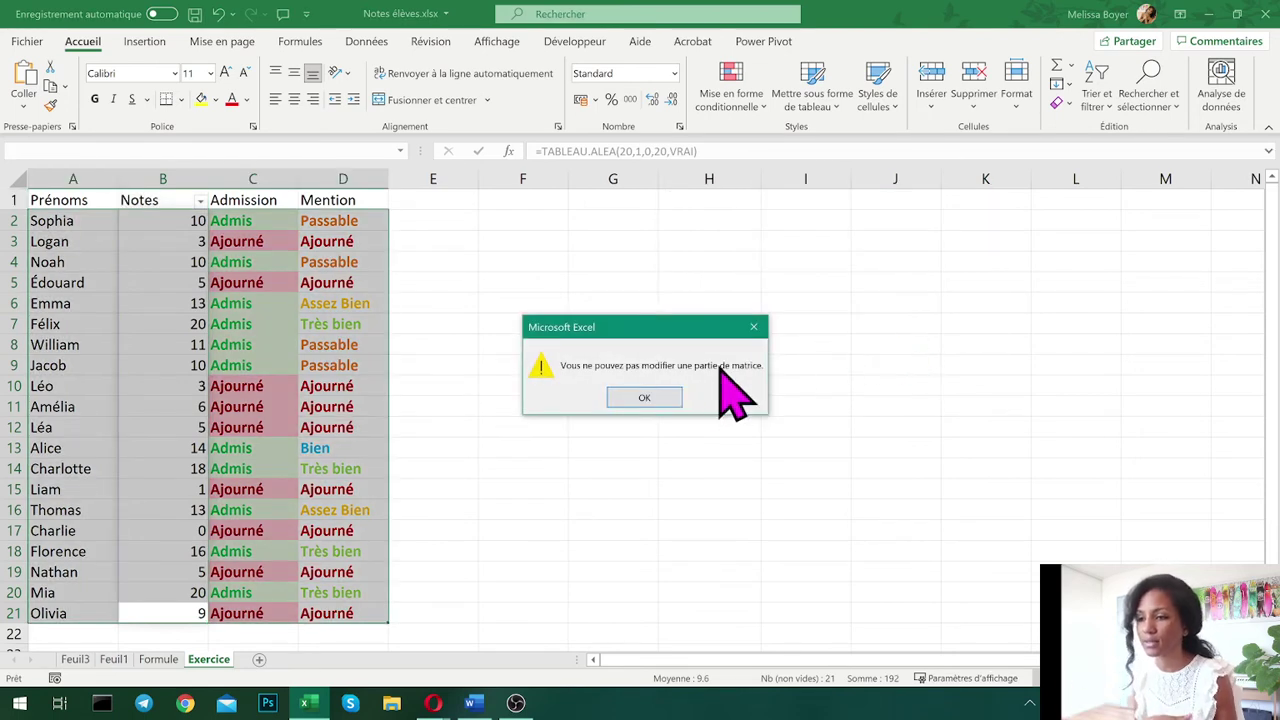
pyautogui.click(672, 400)
pyautogui.click(776, 407)
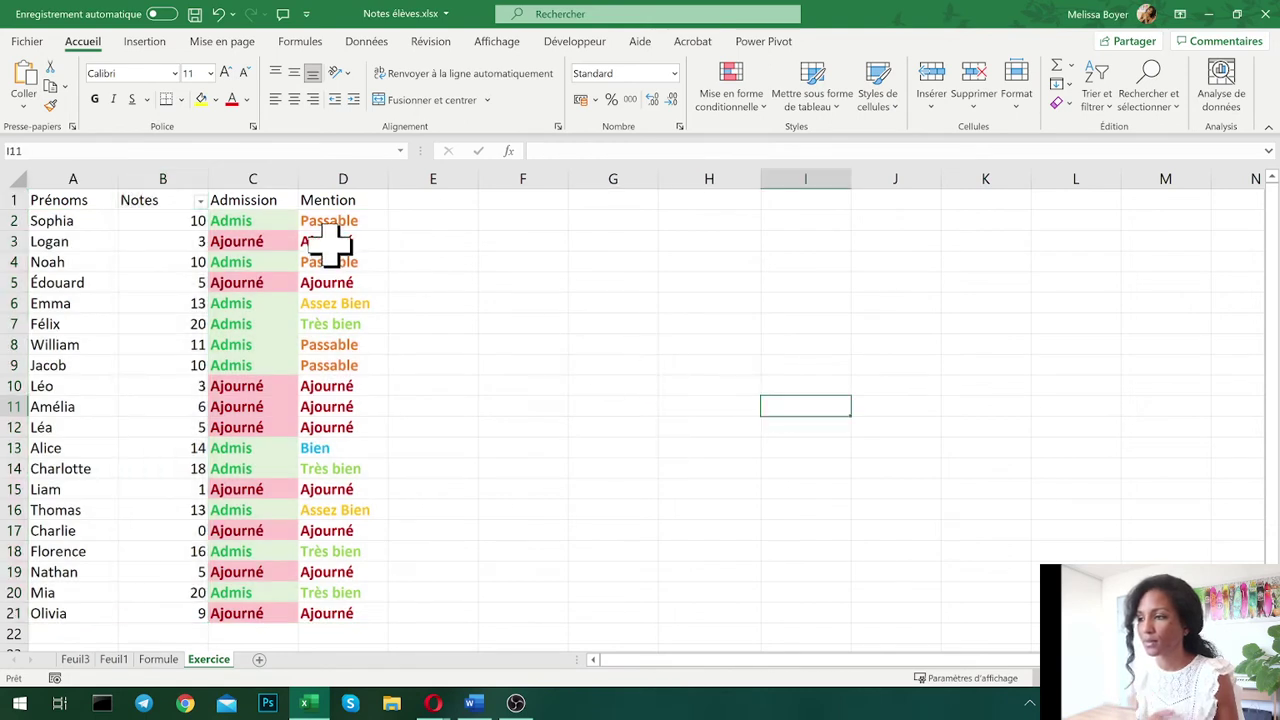
pyautogui.click(200, 201)
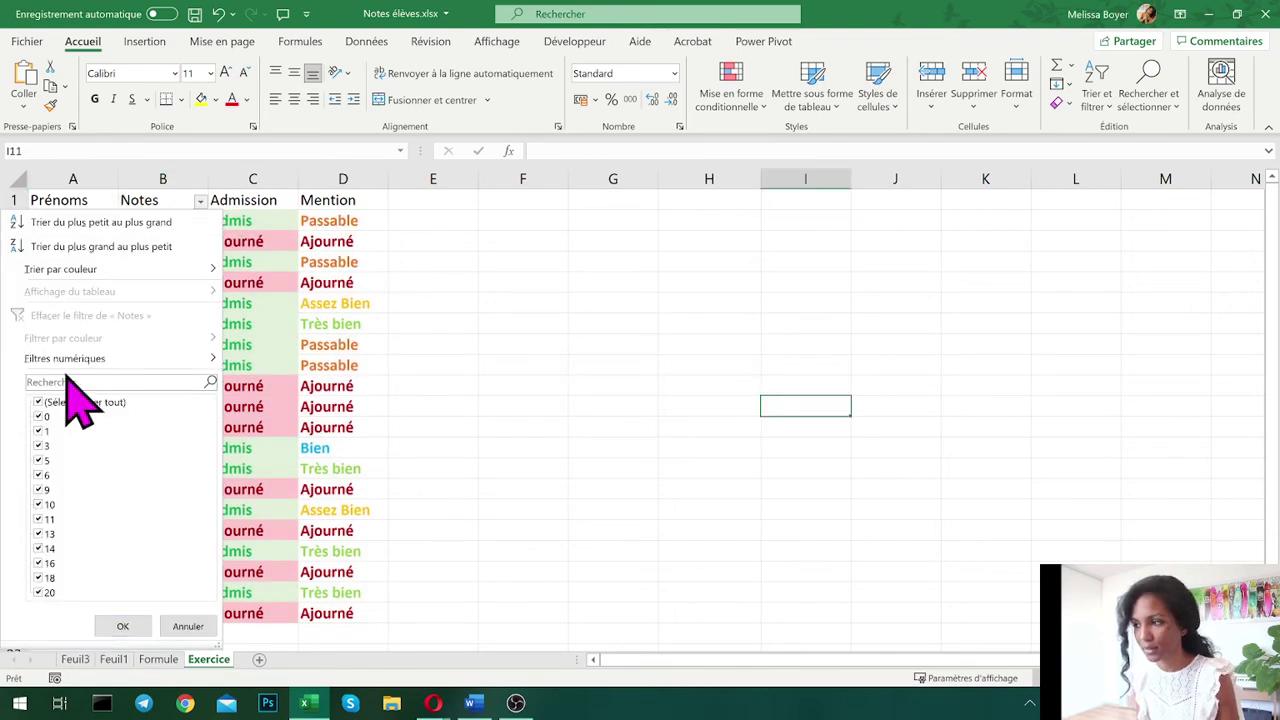
pyautogui.click(137, 222)
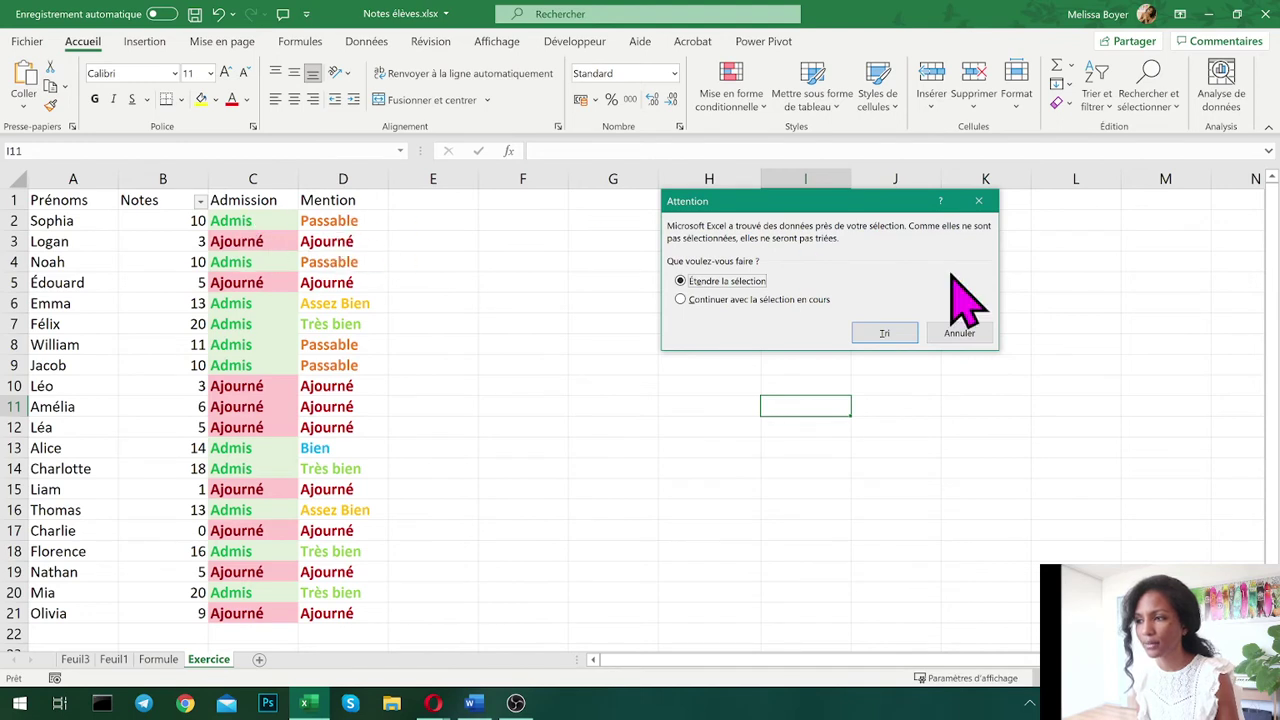
pyautogui.click(960, 335)
pyautogui.click(490, 364)
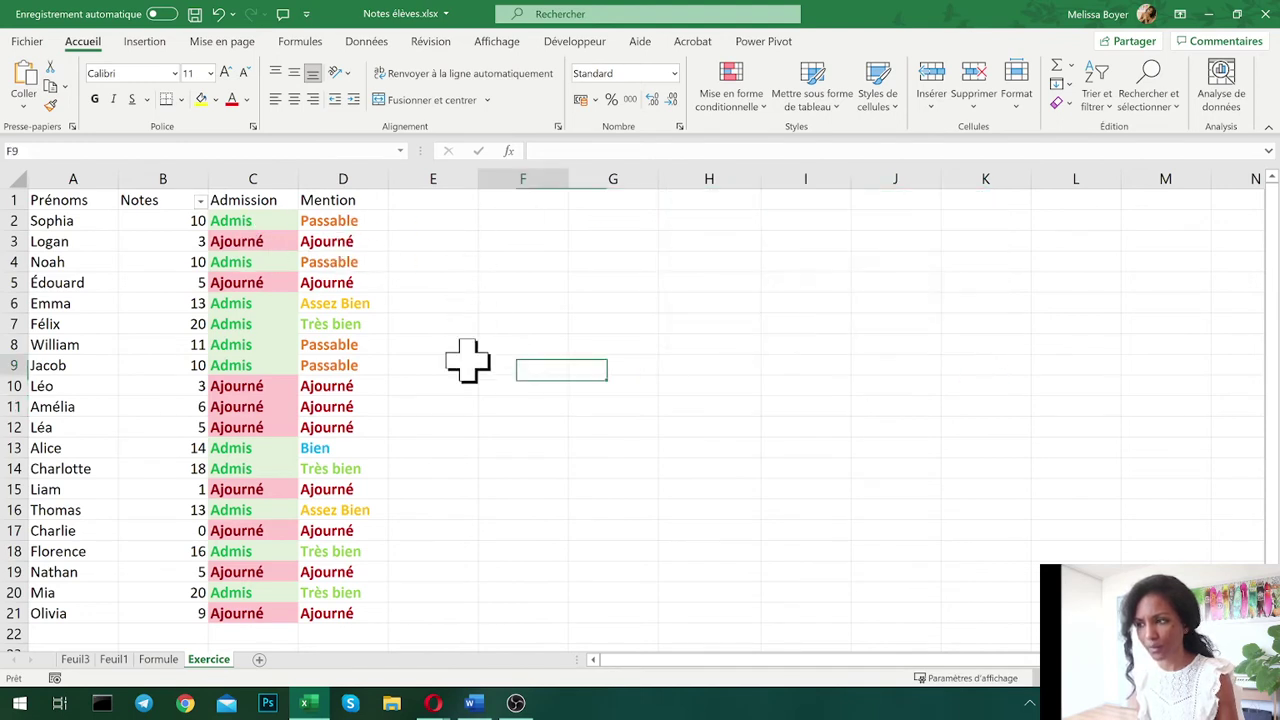
pyautogui.click(200, 201)
pyautogui.press('Escape')
# - Replace the Notes-only filter with filters on all four column headers of the table A1:D21
pyautogui.moveTo(60, 198); pyautogui.dragTo(374, 614)
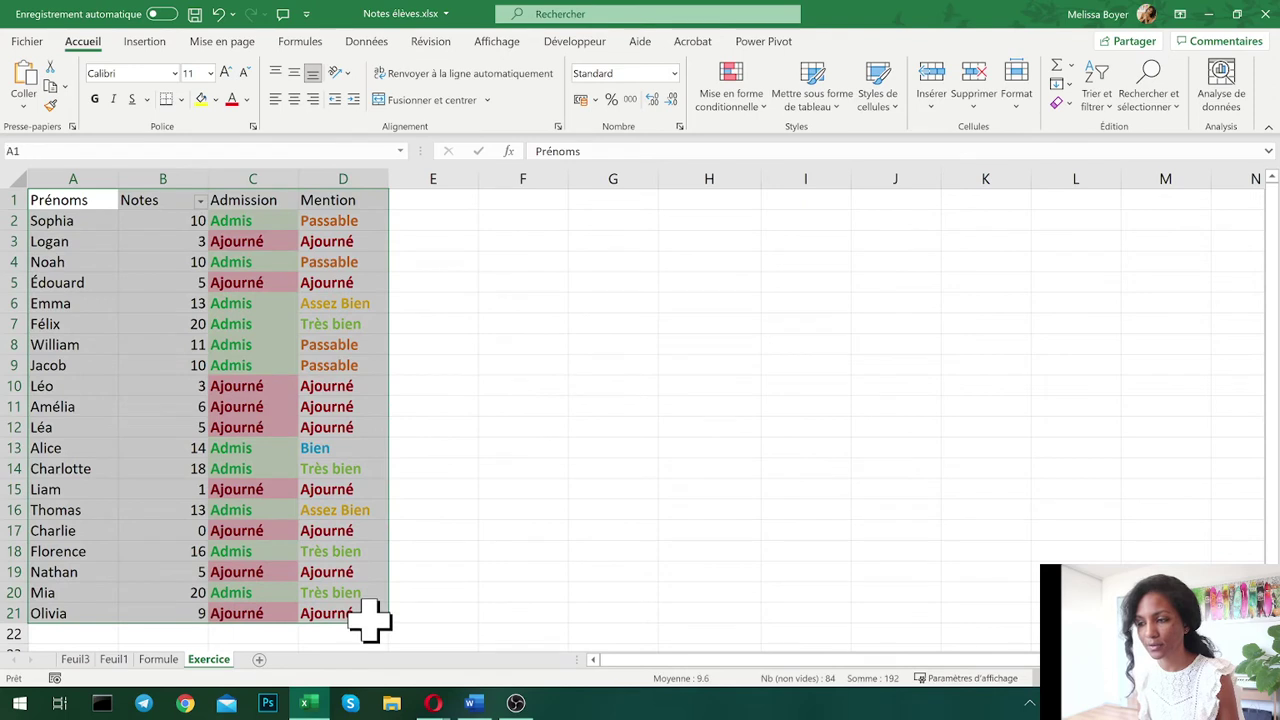
pyautogui.click(1101, 106)
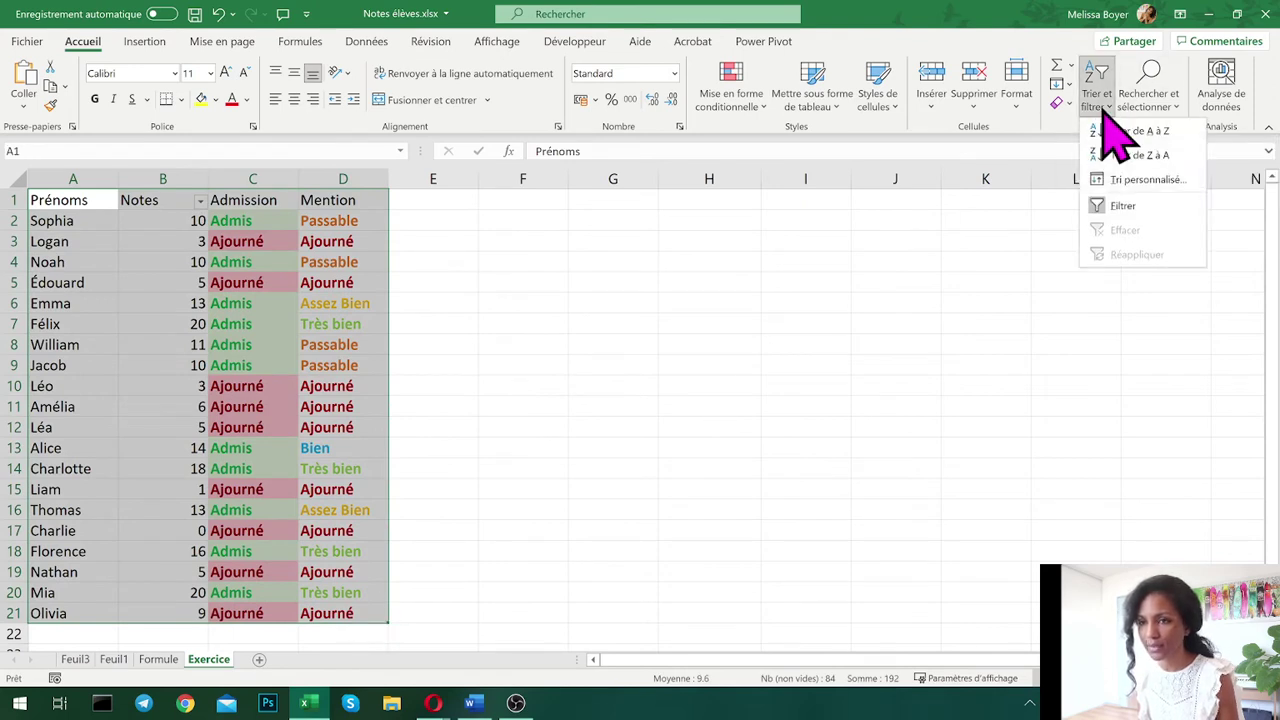
pyautogui.click(1153, 203)
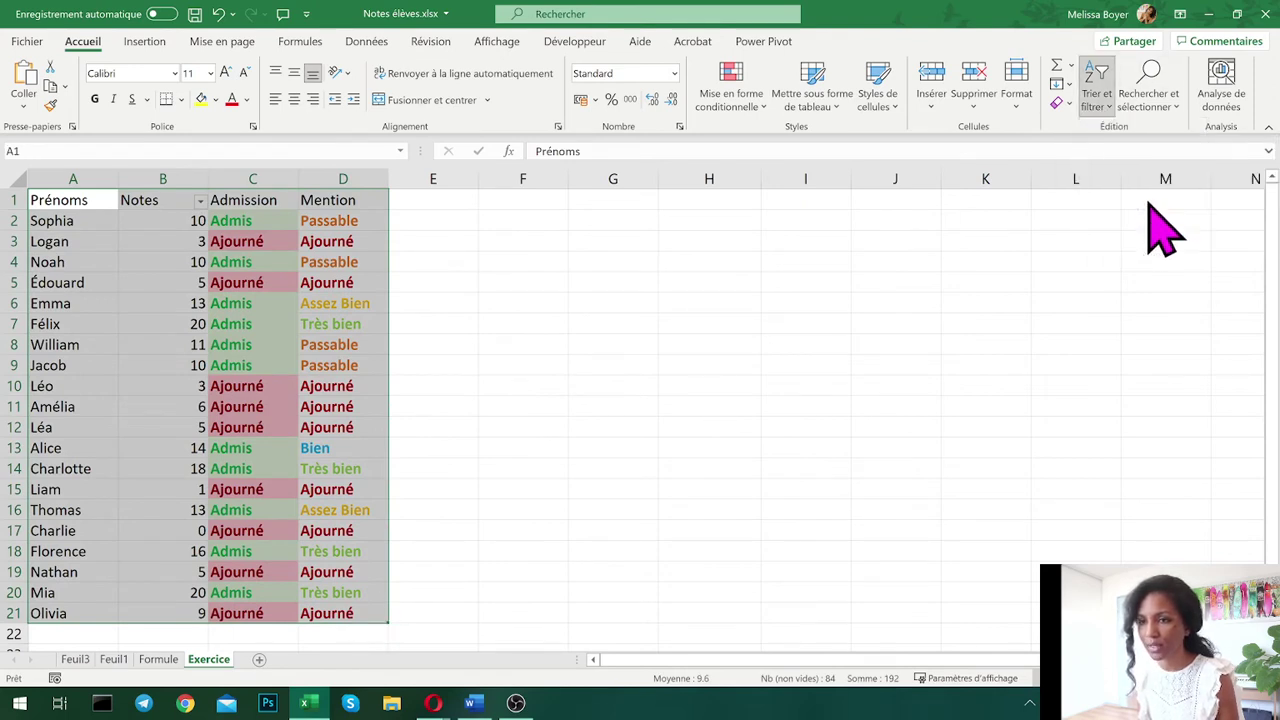
pyautogui.click(1097, 100)
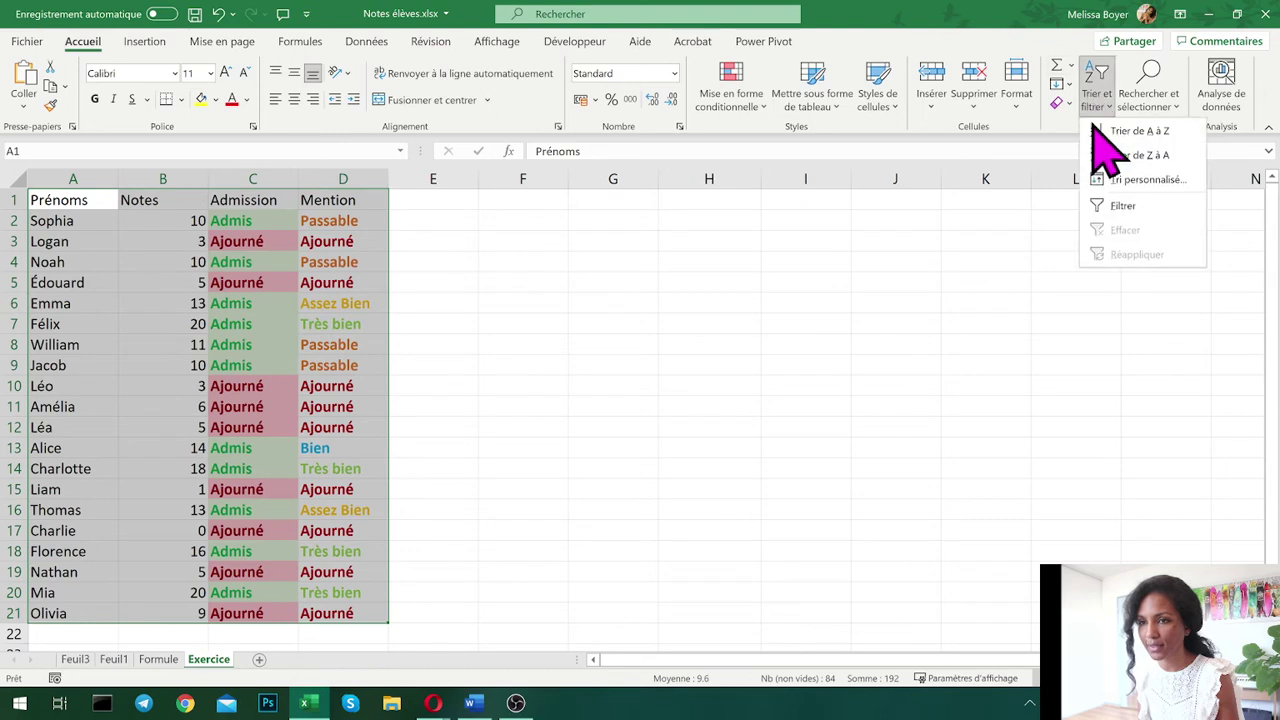
pyautogui.click(1125, 207)
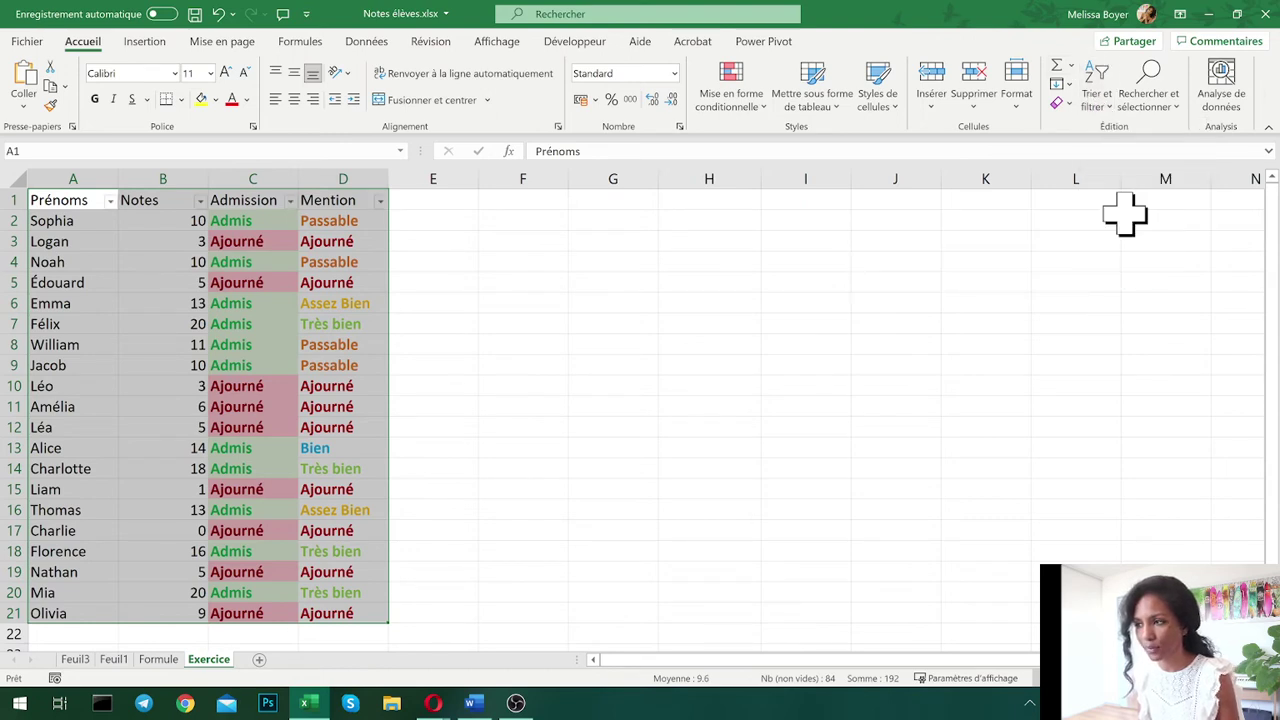
# - Examine the filtered table A1:D21 and several student rows to see which cells belong together in a sort
pyautogui.click(471, 280)
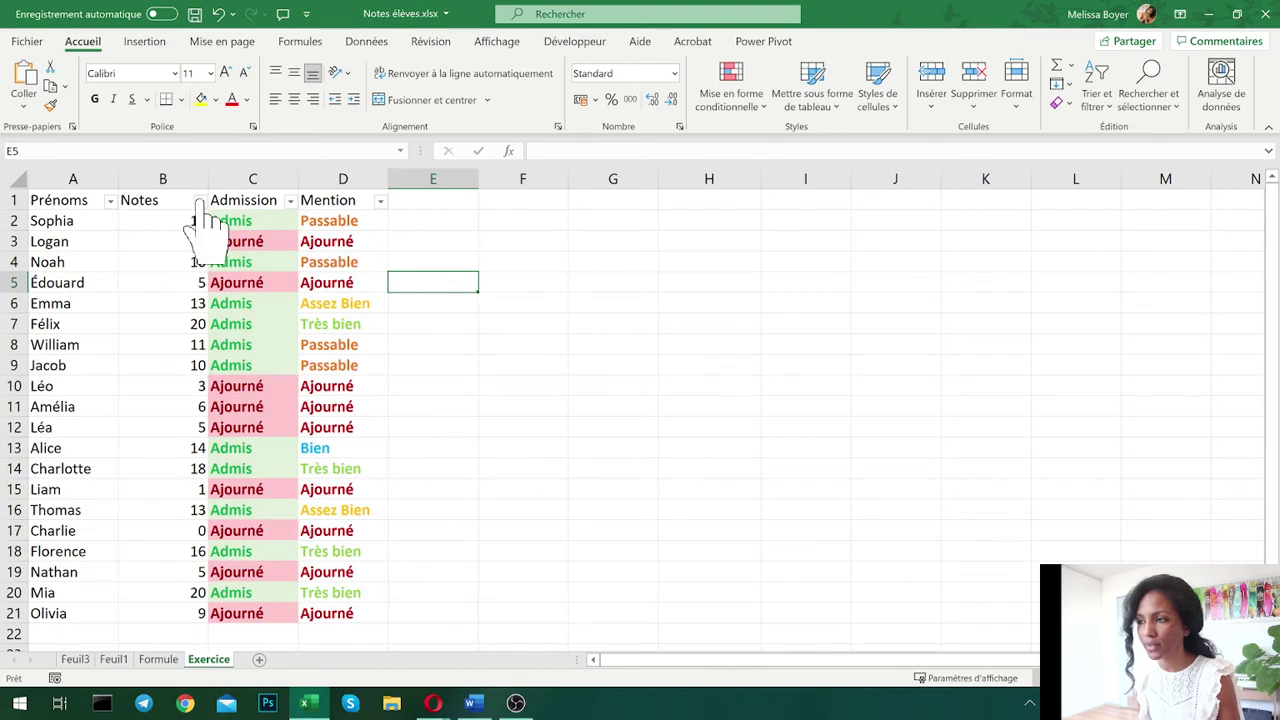
pyautogui.moveTo(55, 205); pyautogui.dragTo(343, 606)
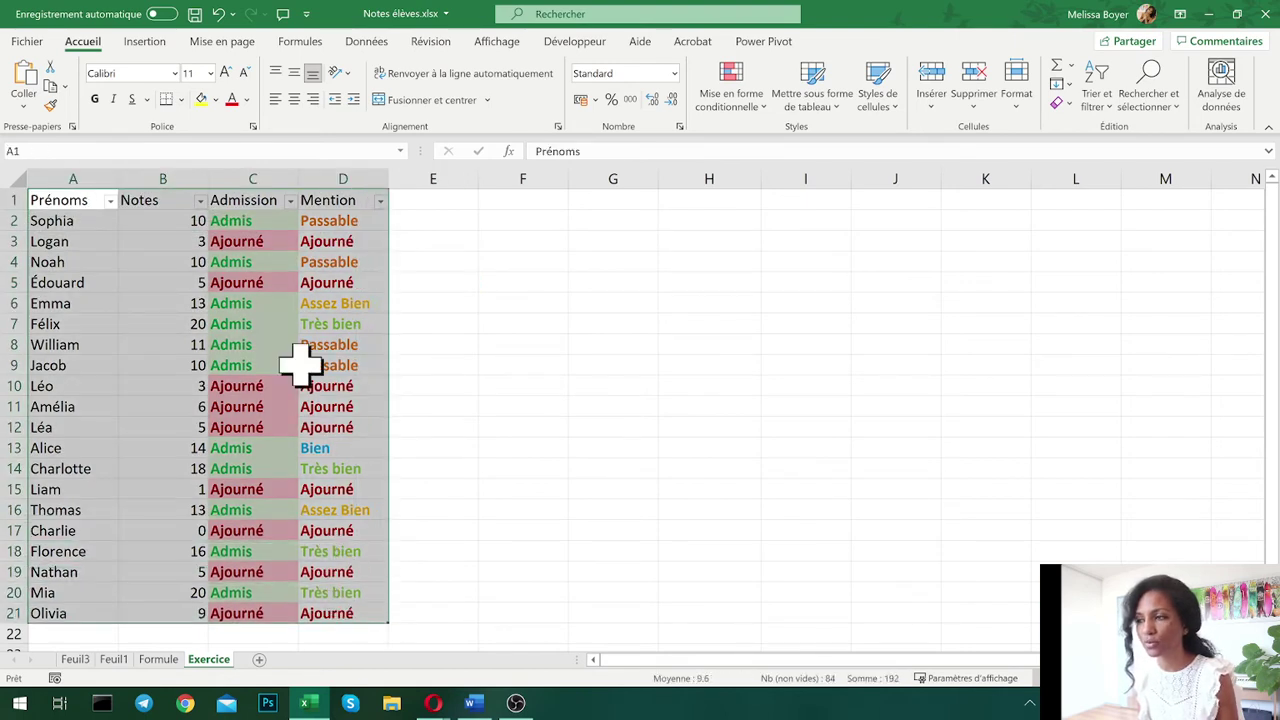
pyautogui.click(358, 304)
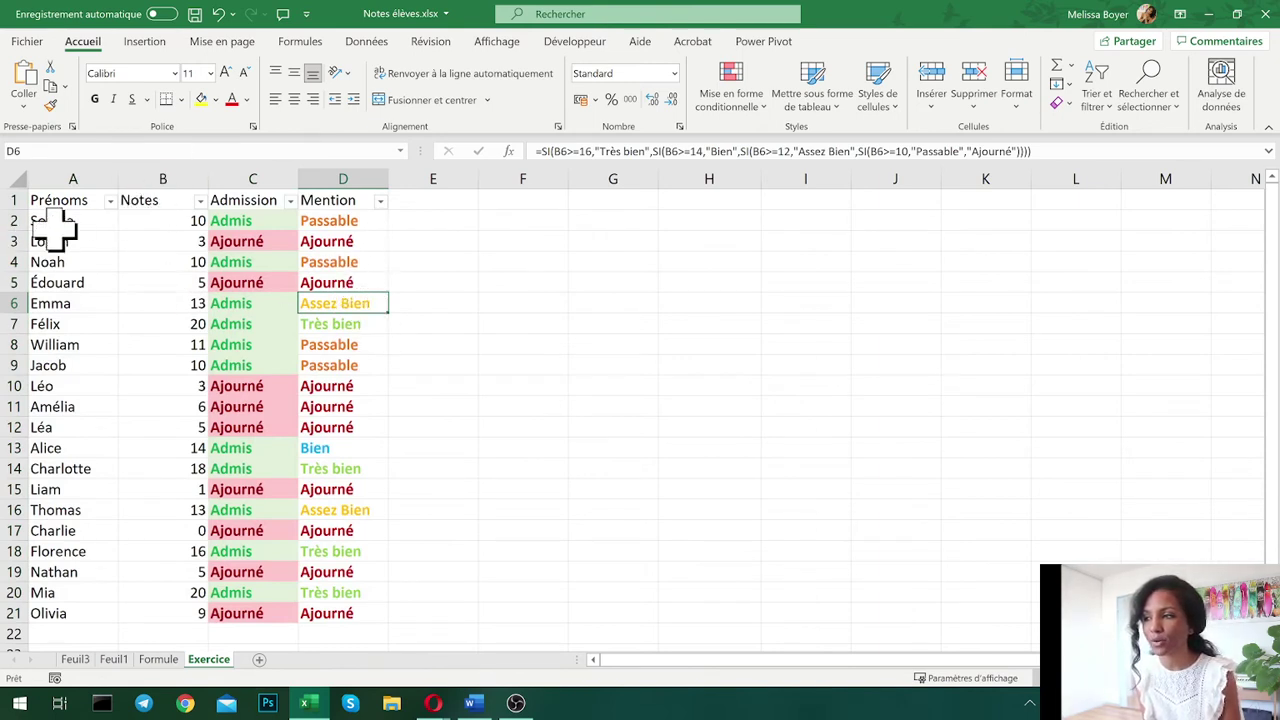
pyautogui.moveTo(53, 224); pyautogui.dragTo(337, 226)
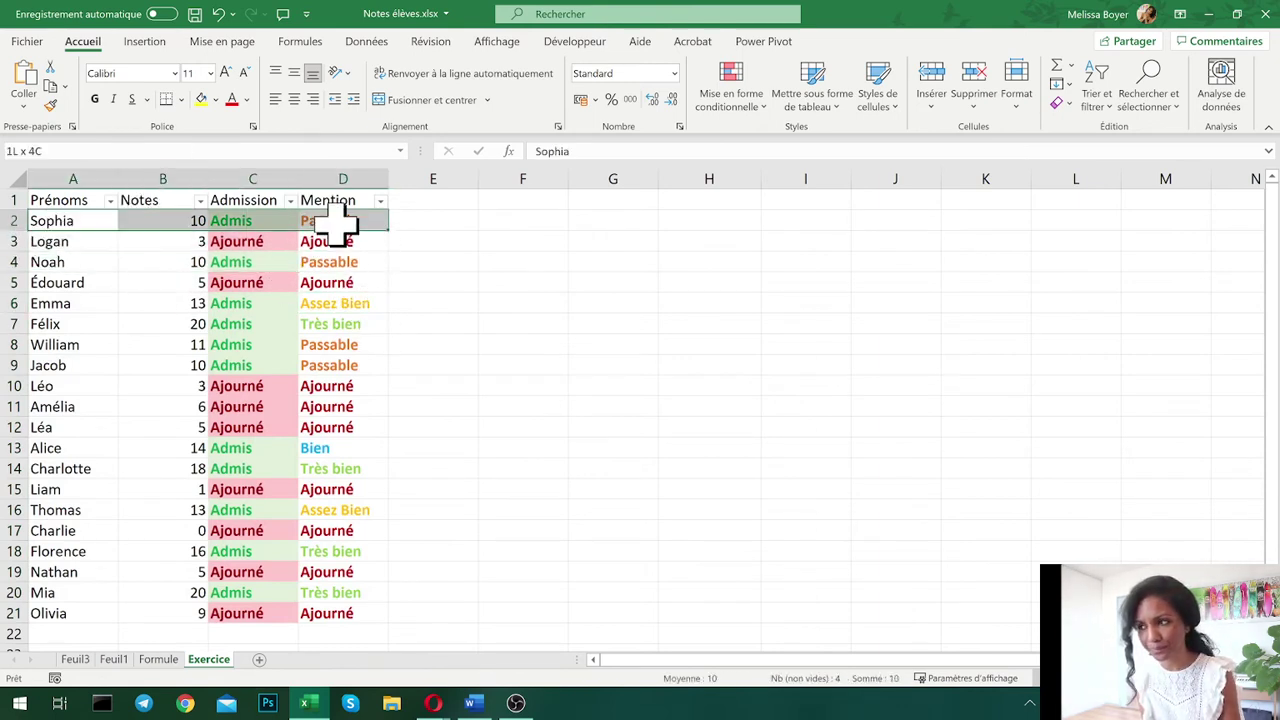
pyautogui.moveTo(84, 321); pyautogui.dragTo(393, 331)
pyautogui.click(100, 360)
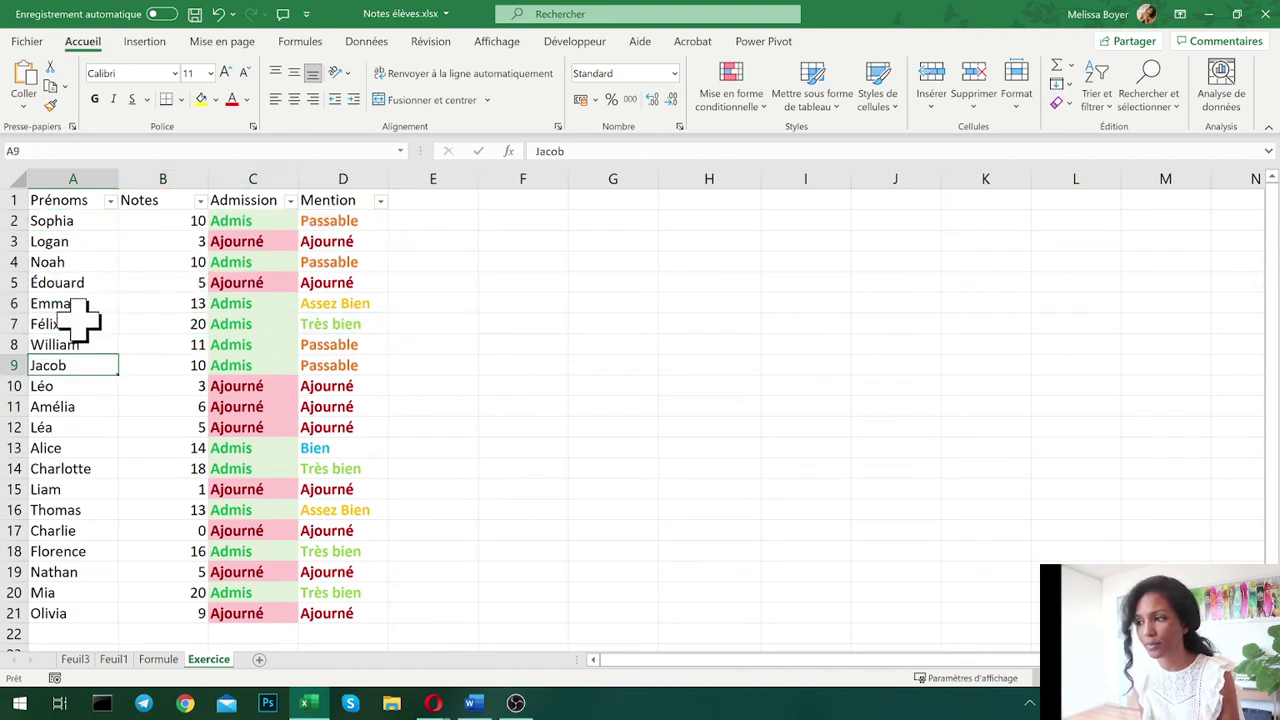
pyautogui.moveTo(80, 345); pyautogui.dragTo(365, 344)
pyautogui.click(405, 307)
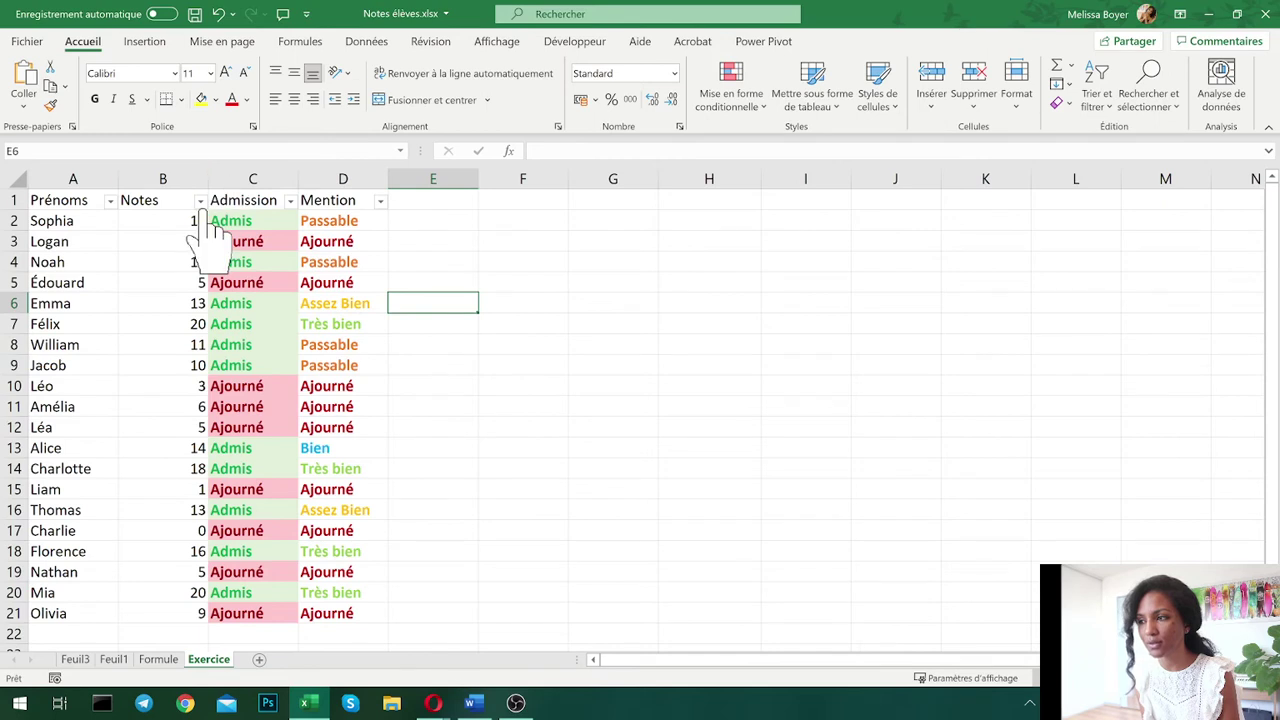
# - Try to sort the Notes column from largest to smallest
pyautogui.click(200, 200)
pyautogui.click(155, 248)
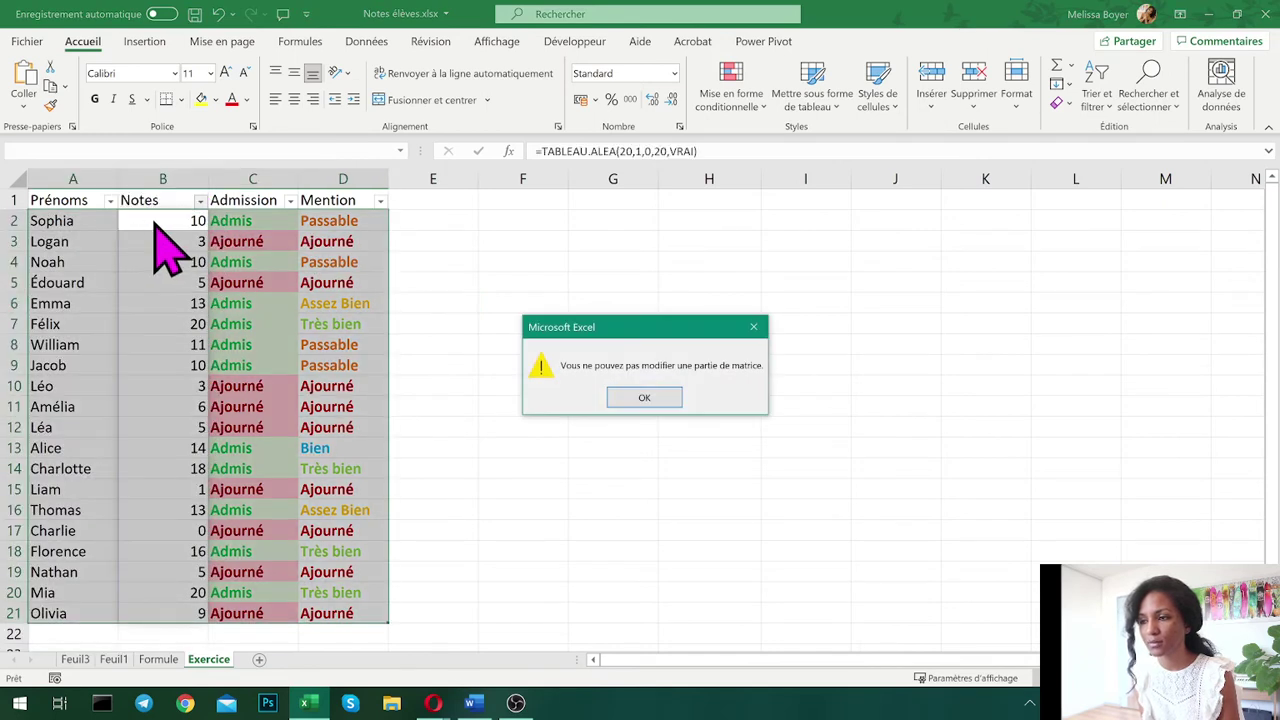
pyautogui.click(643, 400)
# - Replace the random-number formula in B2:B21 with its own values by copying the range and pasting it back as values only
pyautogui.moveTo(183, 225); pyautogui.dragTo(175, 605)
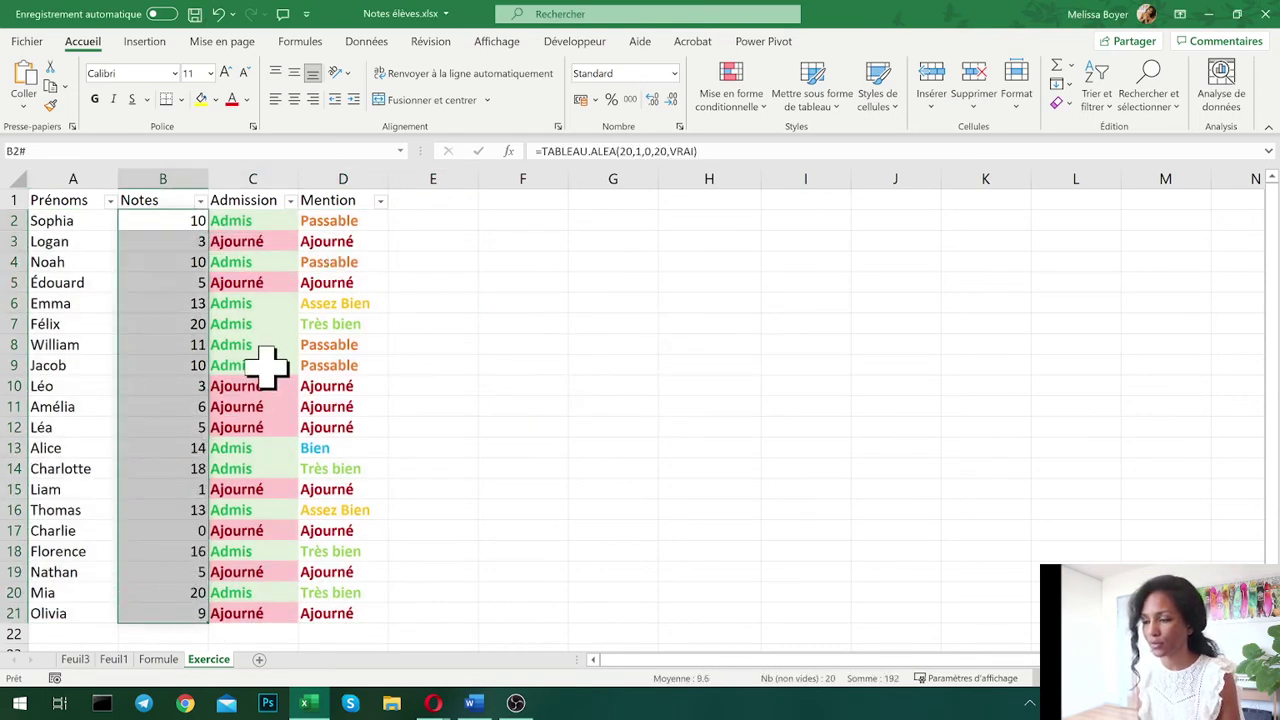
pyautogui.hotkey('ctrl', 'q')
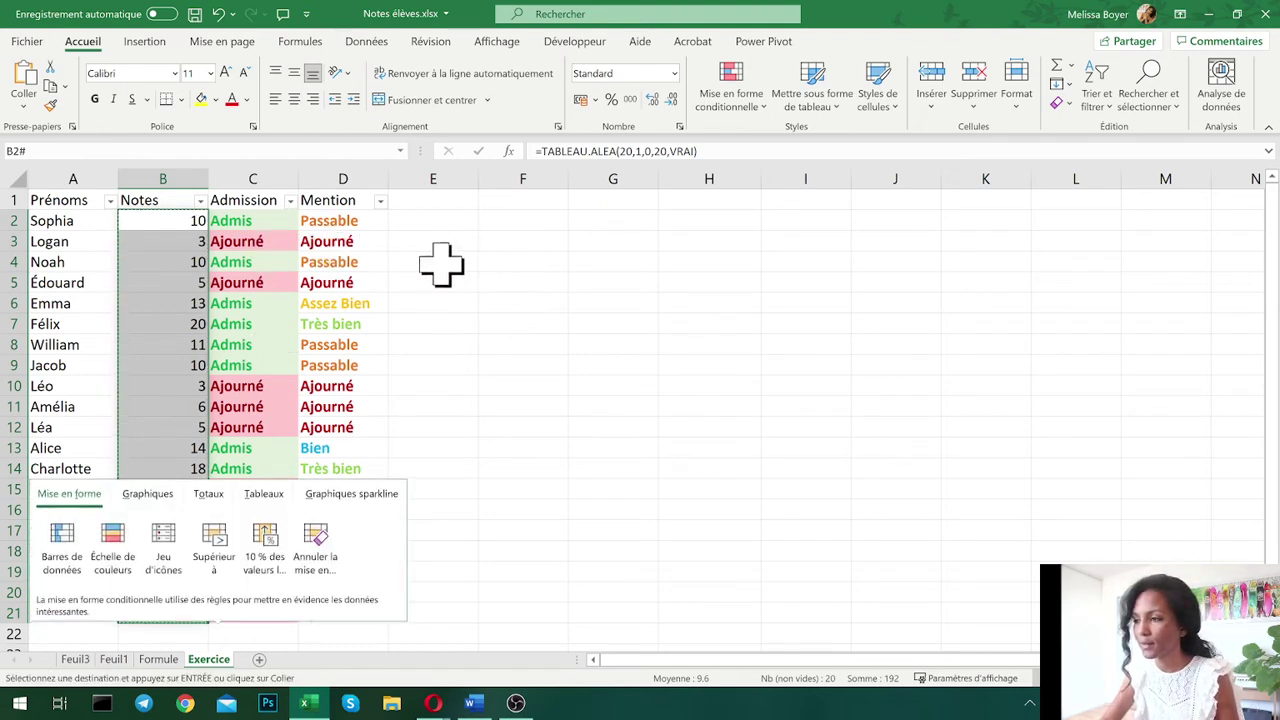
pyautogui.hotkey('ctrl', 'c')
pyautogui.click(522, 261)
pyautogui.click(188, 226)
pyautogui.hotkey('ctrl', 'v')
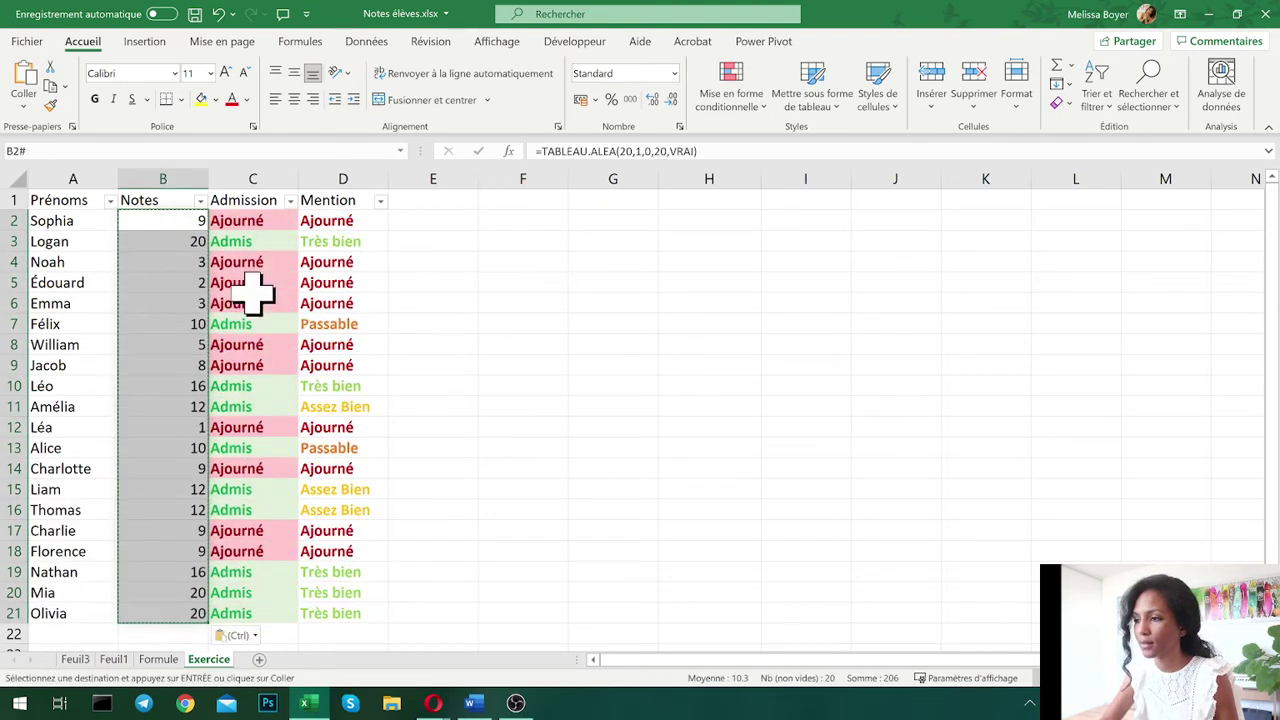
pyautogui.click(242, 636)
pyautogui.click(249, 562)
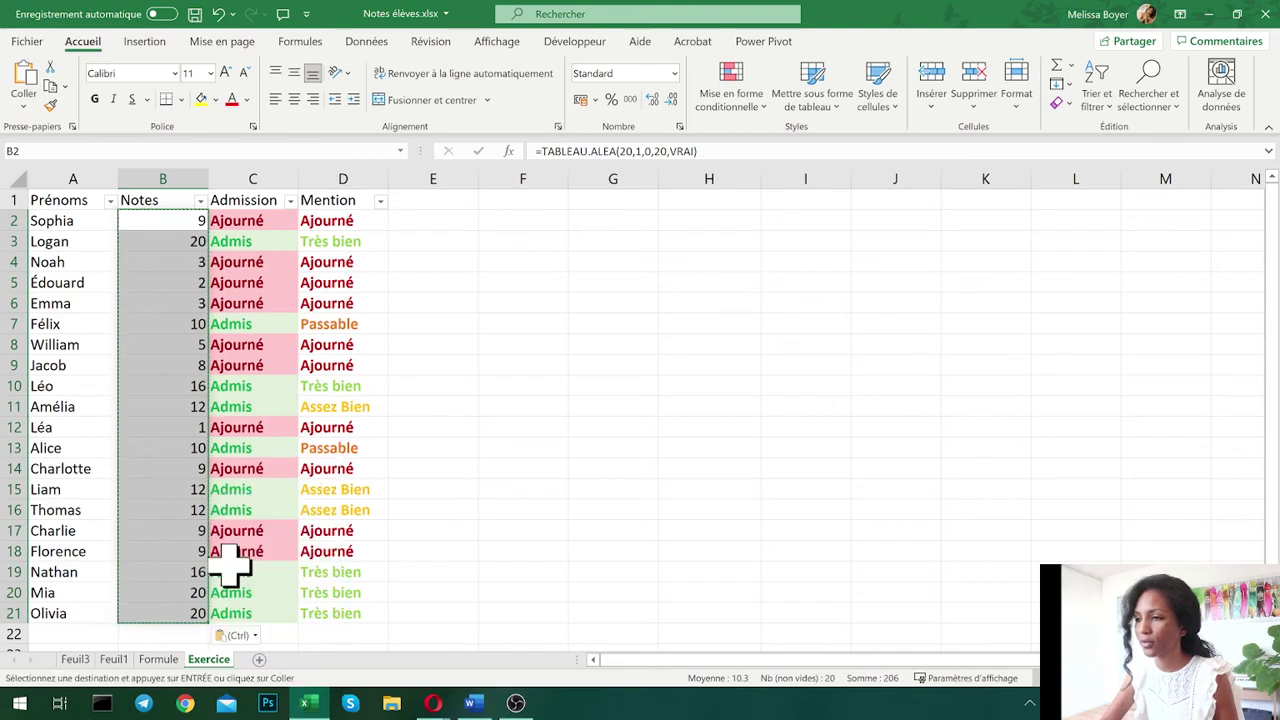
pyautogui.click(481, 410)
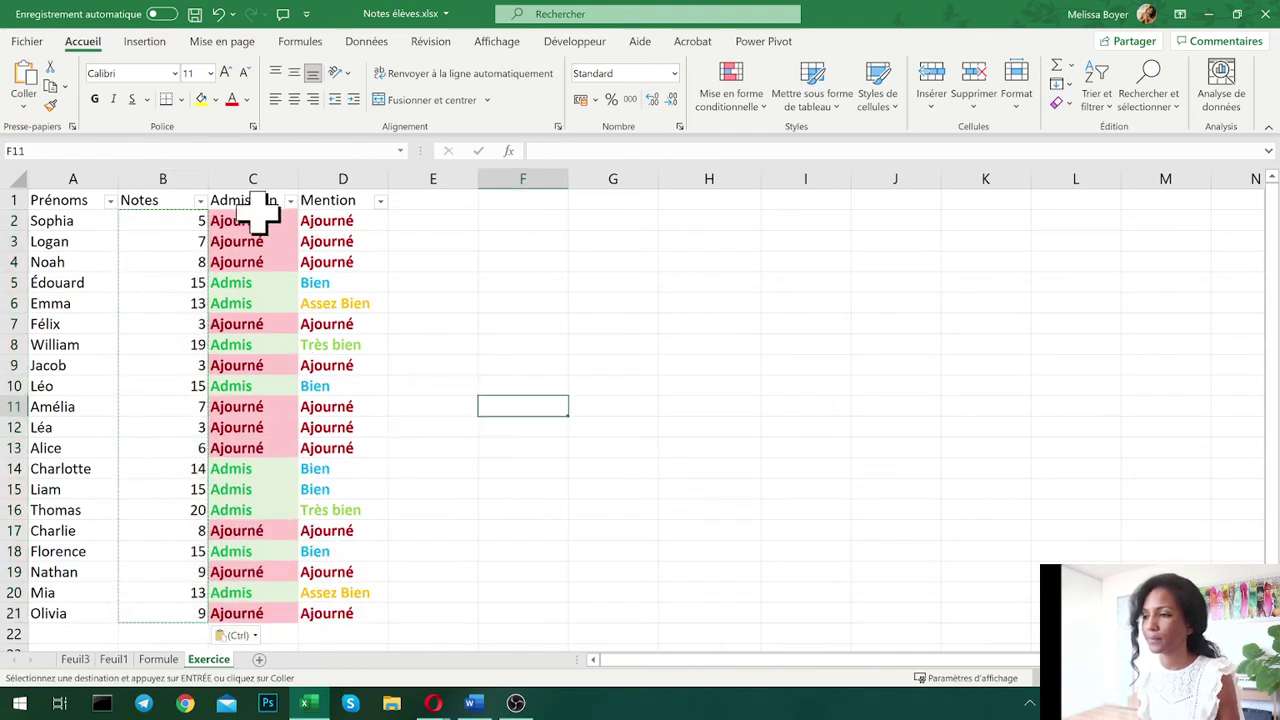
# - Sort the students by the Notes column from smallest to largest
pyautogui.click(200, 201)
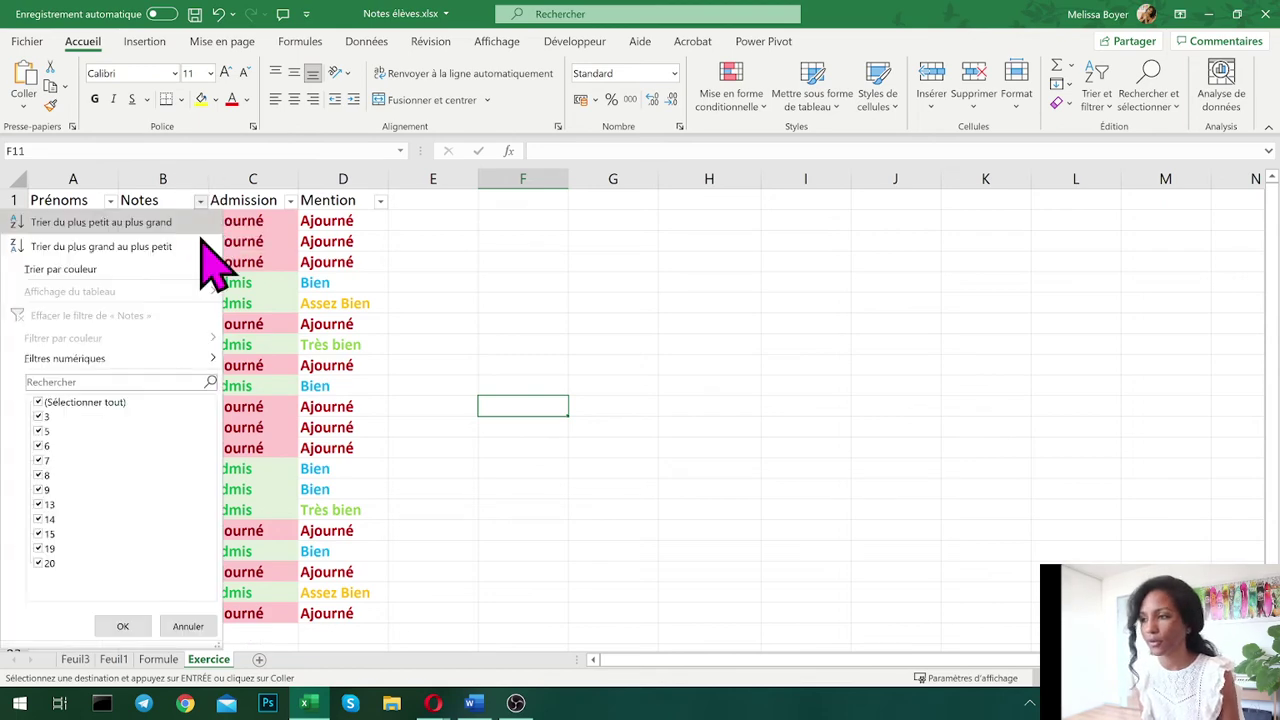
pyautogui.click(98, 222)
pyautogui.click(434, 264)
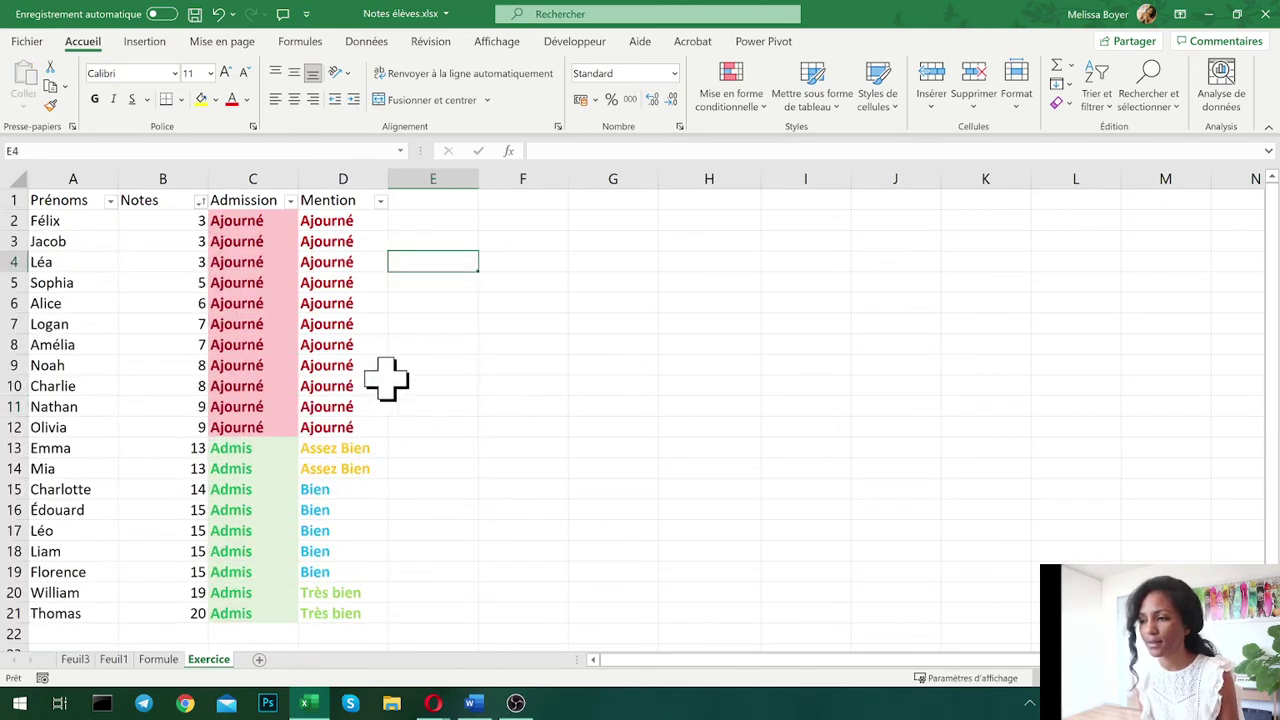
# - Sort the students by the Notes column from largest to smallest
pyautogui.click(200, 201)
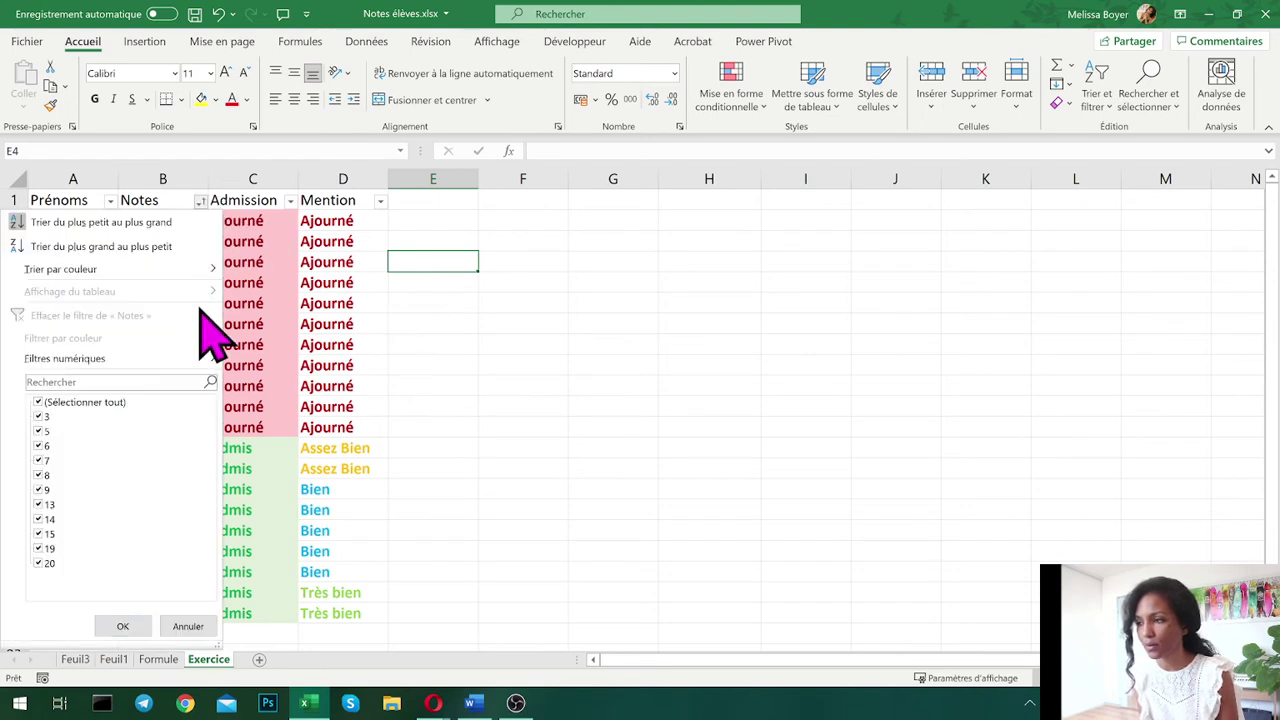
pyautogui.click(168, 250)
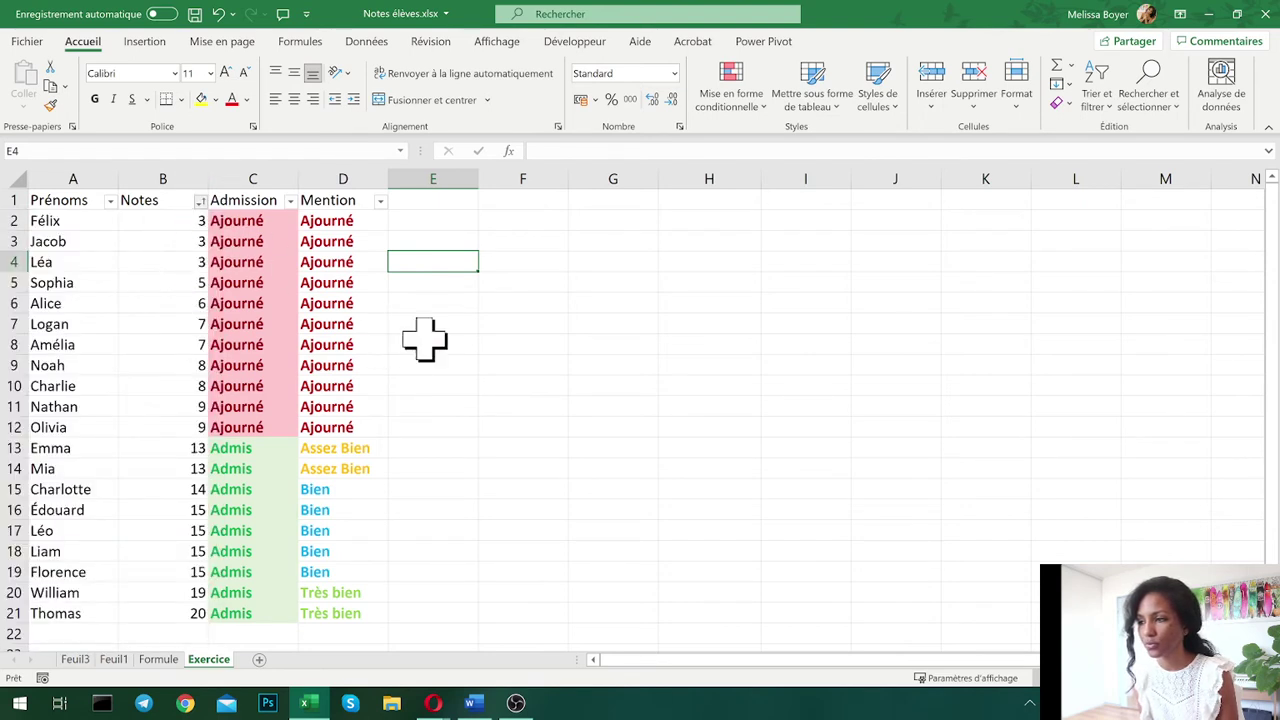
pyautogui.click(514, 370)
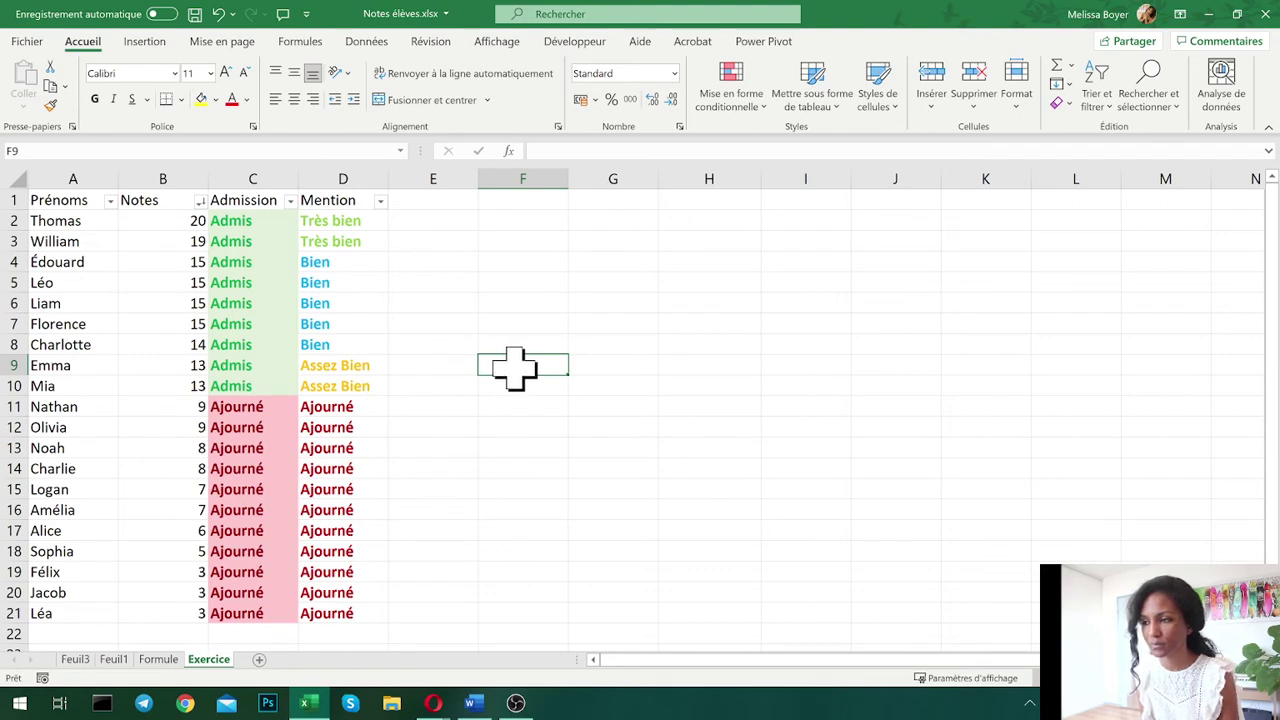
# - Set the grade in B11 to 11, and in B12 enter 12 before correcting it to 10
pyautogui.click(186, 410)
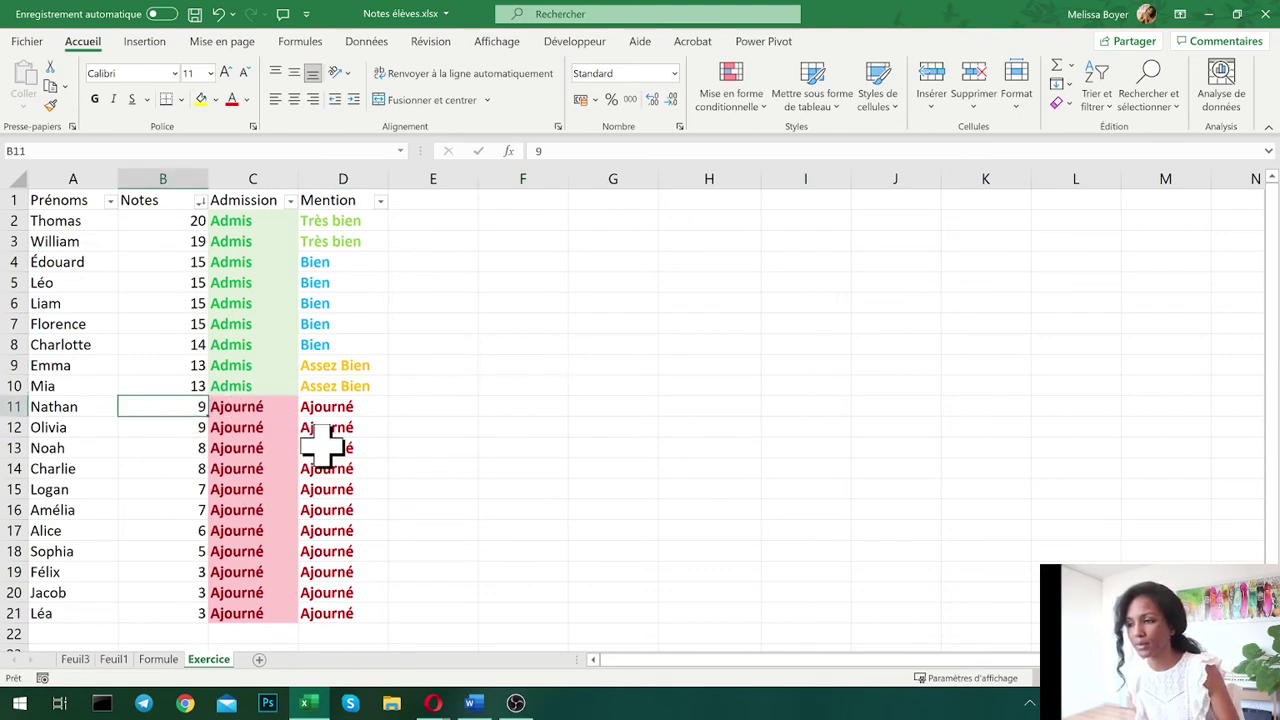
pyautogui.write('11')
pyautogui.press('Return')
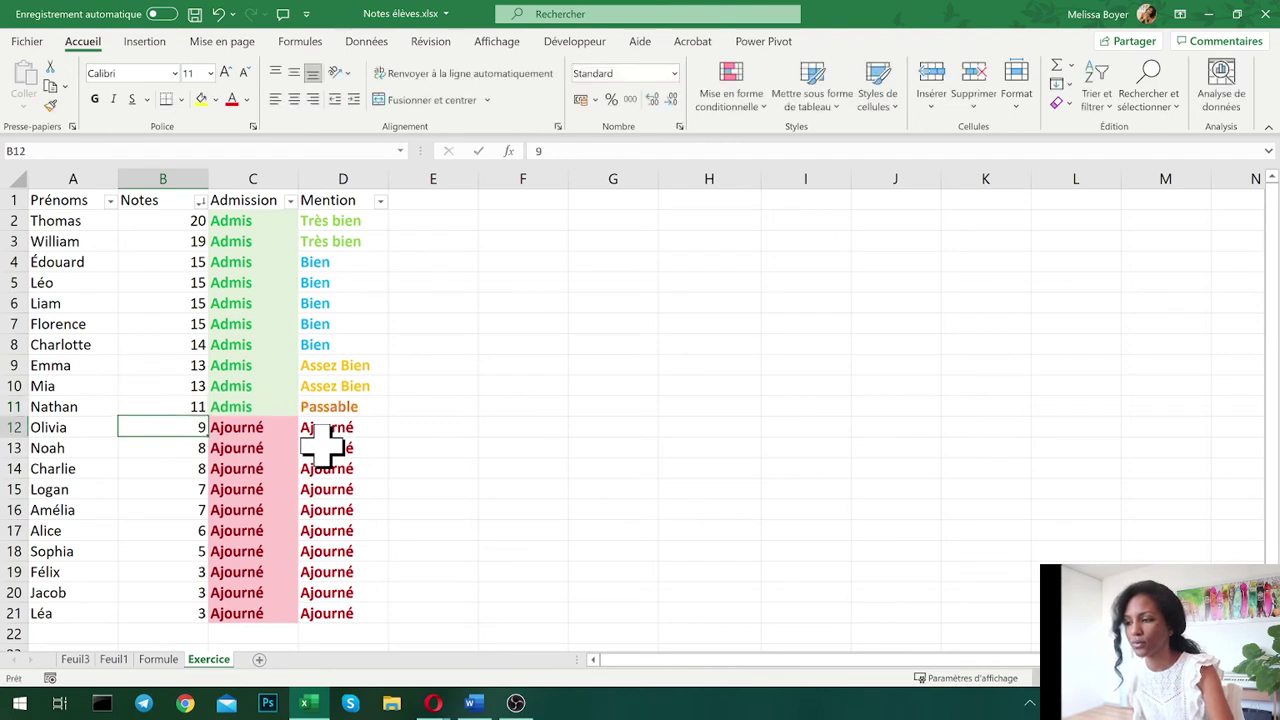
pyautogui.write('12')
pyautogui.press('Return')
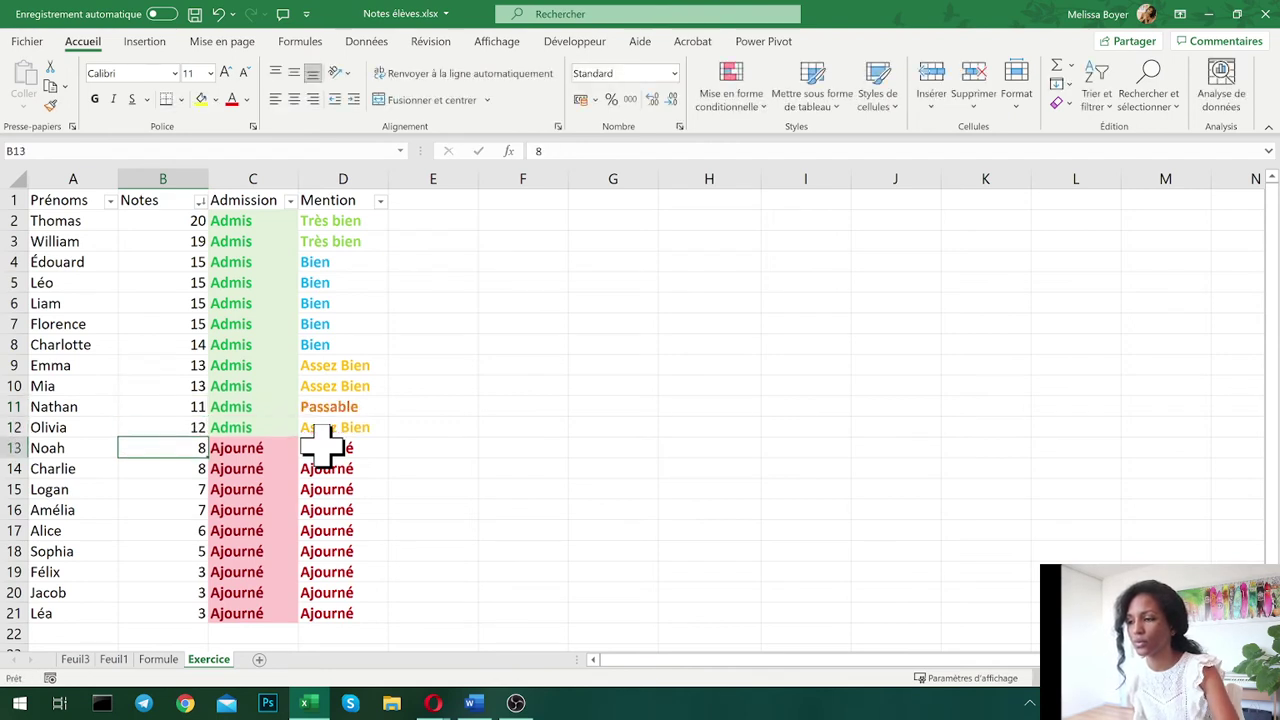
pyautogui.click(188, 427)
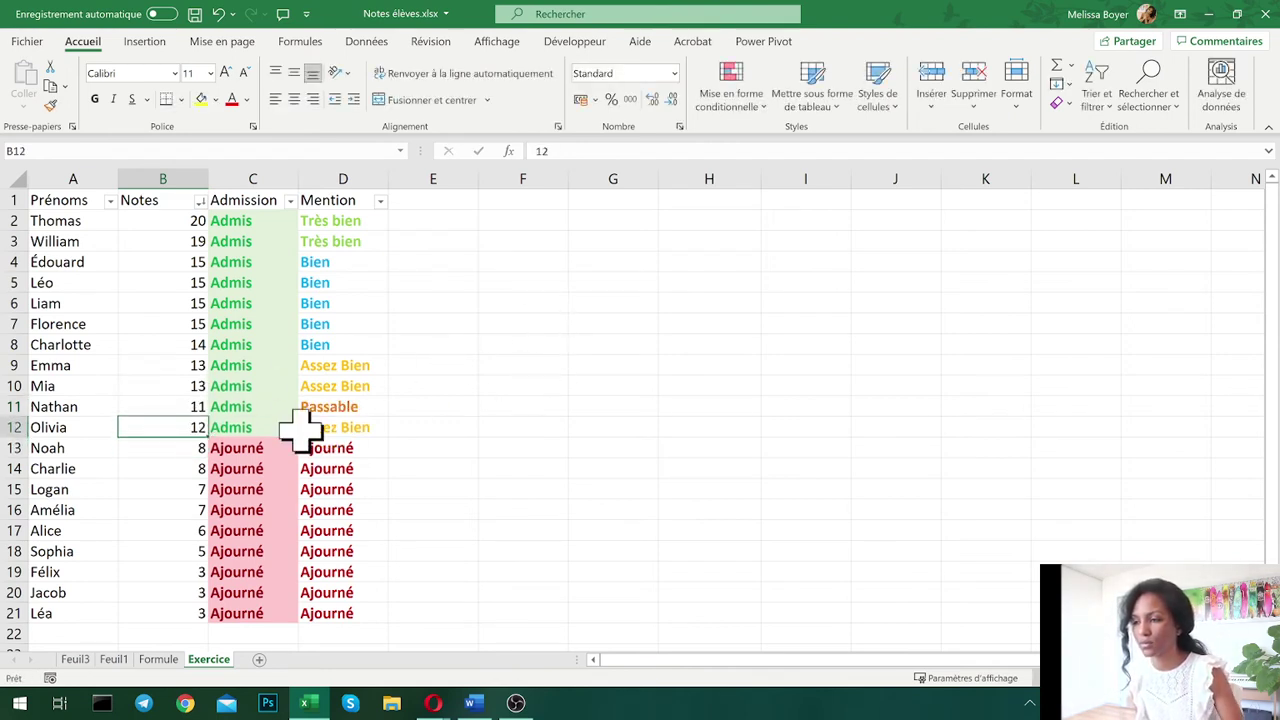
pyautogui.write('10')
pyautogui.press('Return')
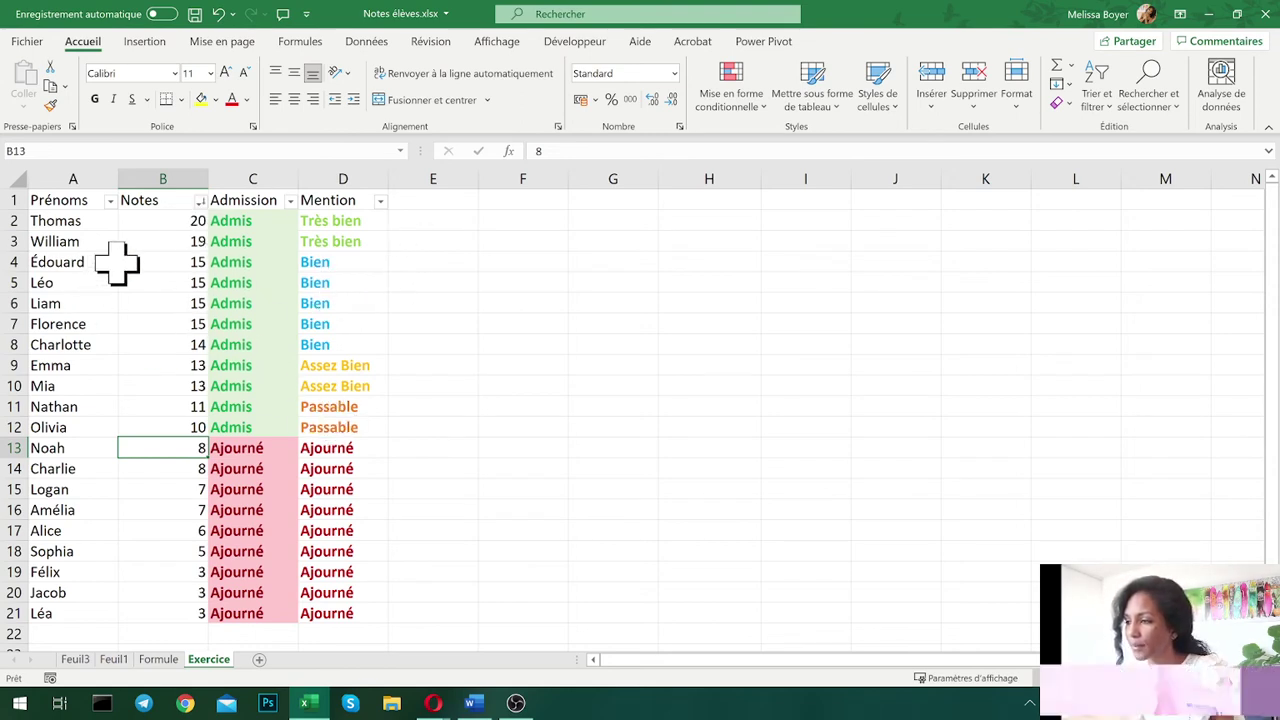
pyautogui.moveTo(135, 264); pyautogui.dragTo(88, 334)
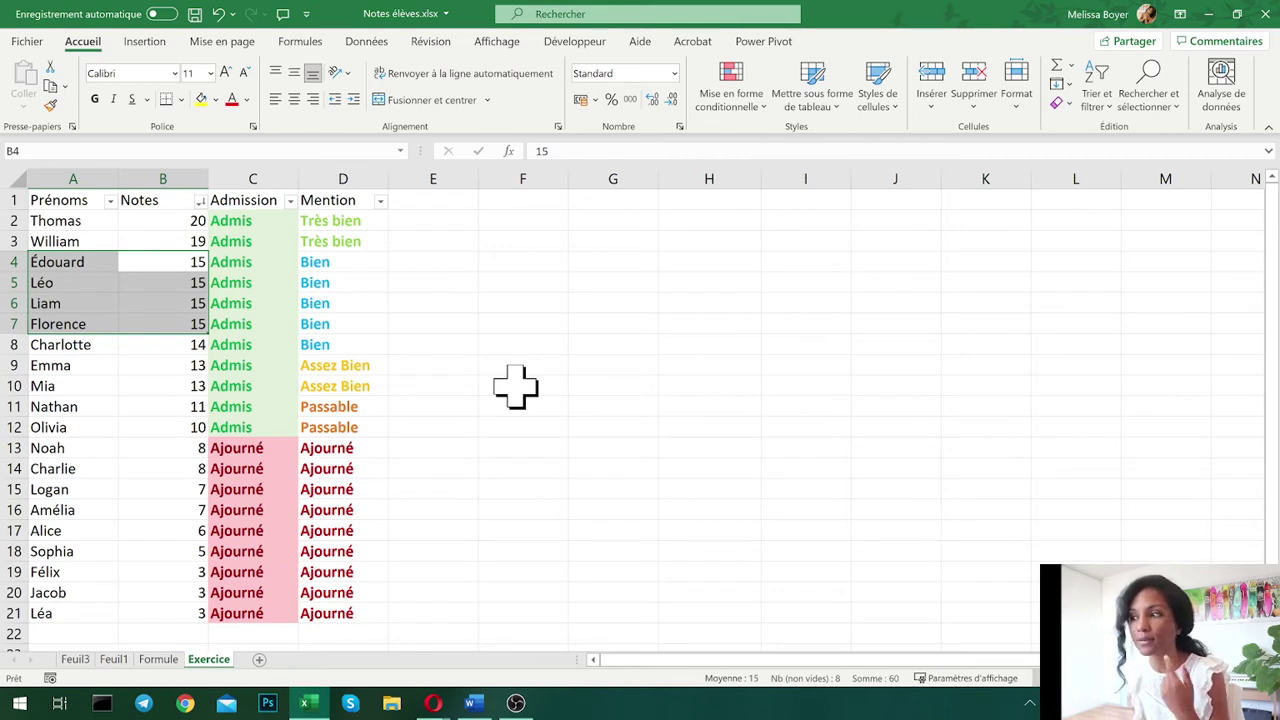
pyautogui.click(1097, 100)
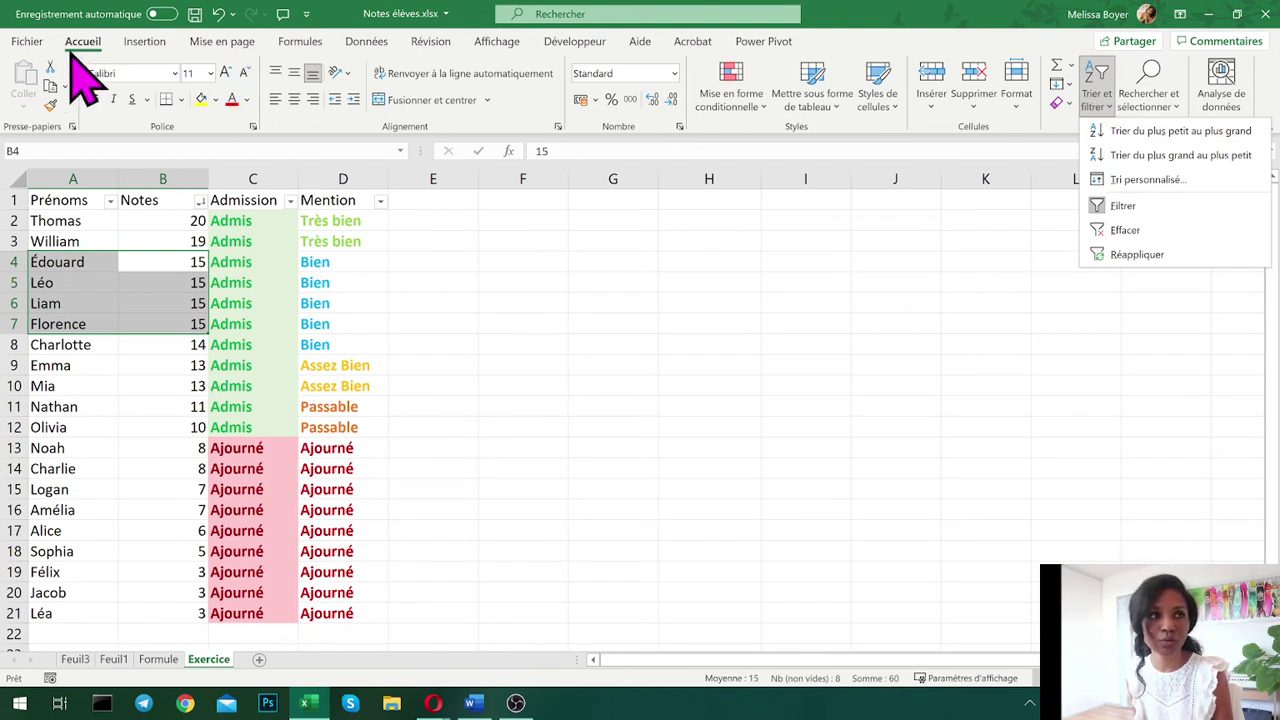
pyautogui.click(988, 413)
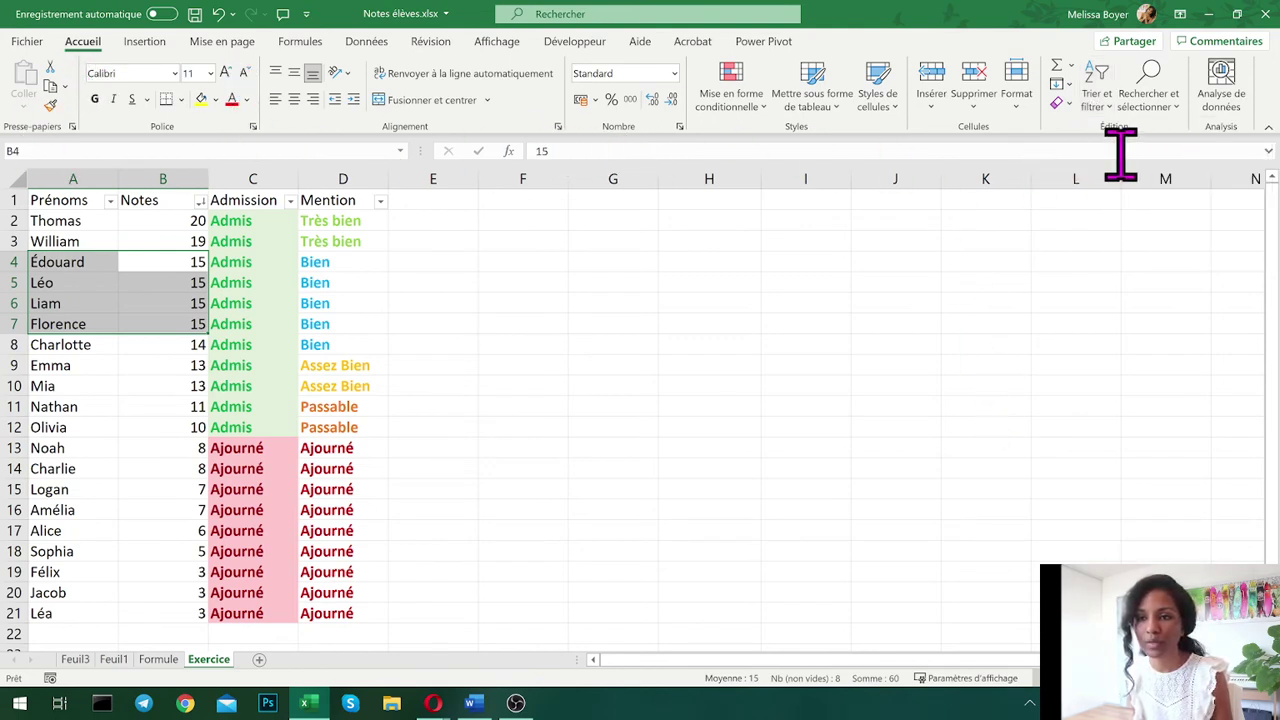
pyautogui.click(1098, 98)
pyautogui.click(447, 450)
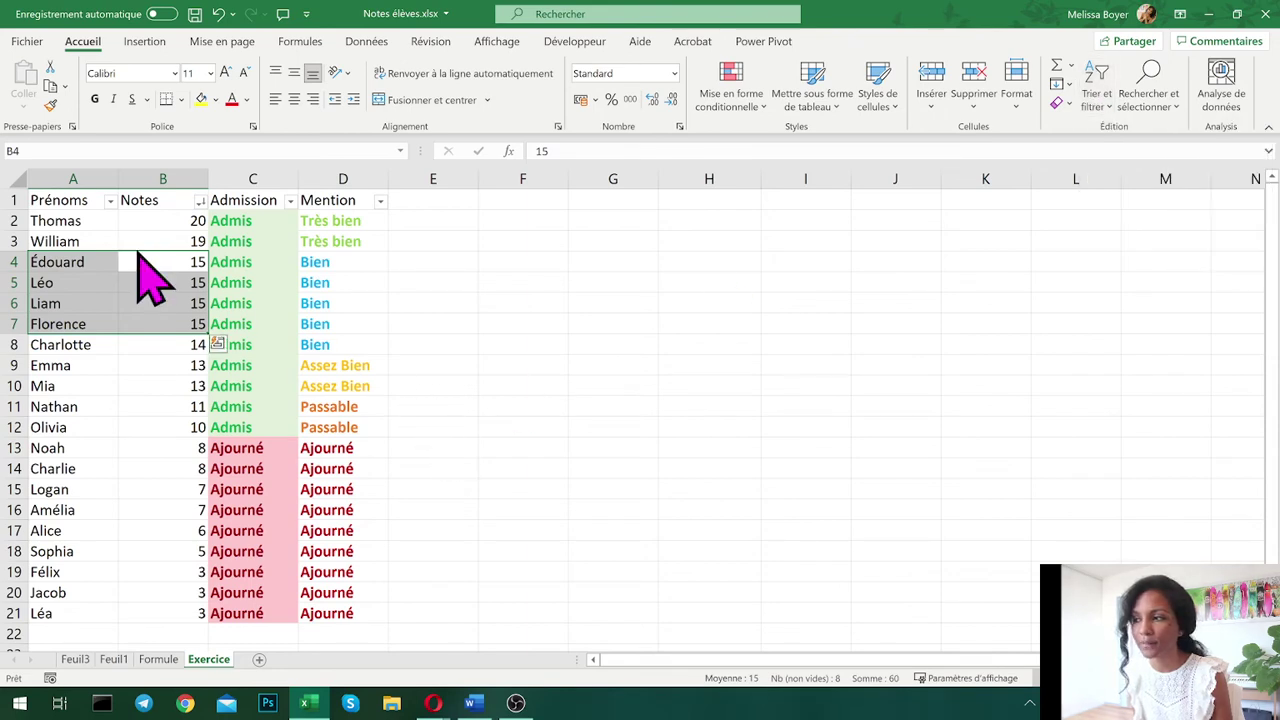
# - Open a custom sort for the table A1:D21 and add a second sort level under Notes
pyautogui.moveTo(55, 200); pyautogui.dragTo(386, 526)
pyautogui.scroll(1, 229, 457)
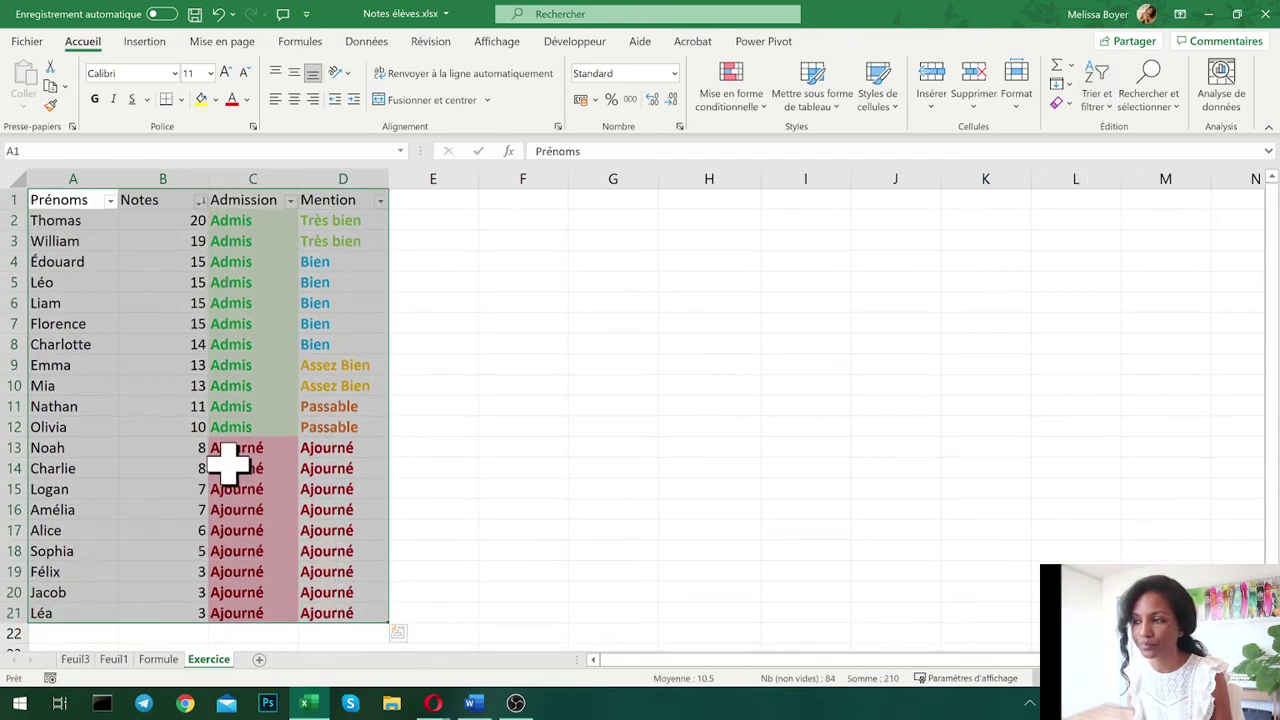
pyautogui.click(1102, 104)
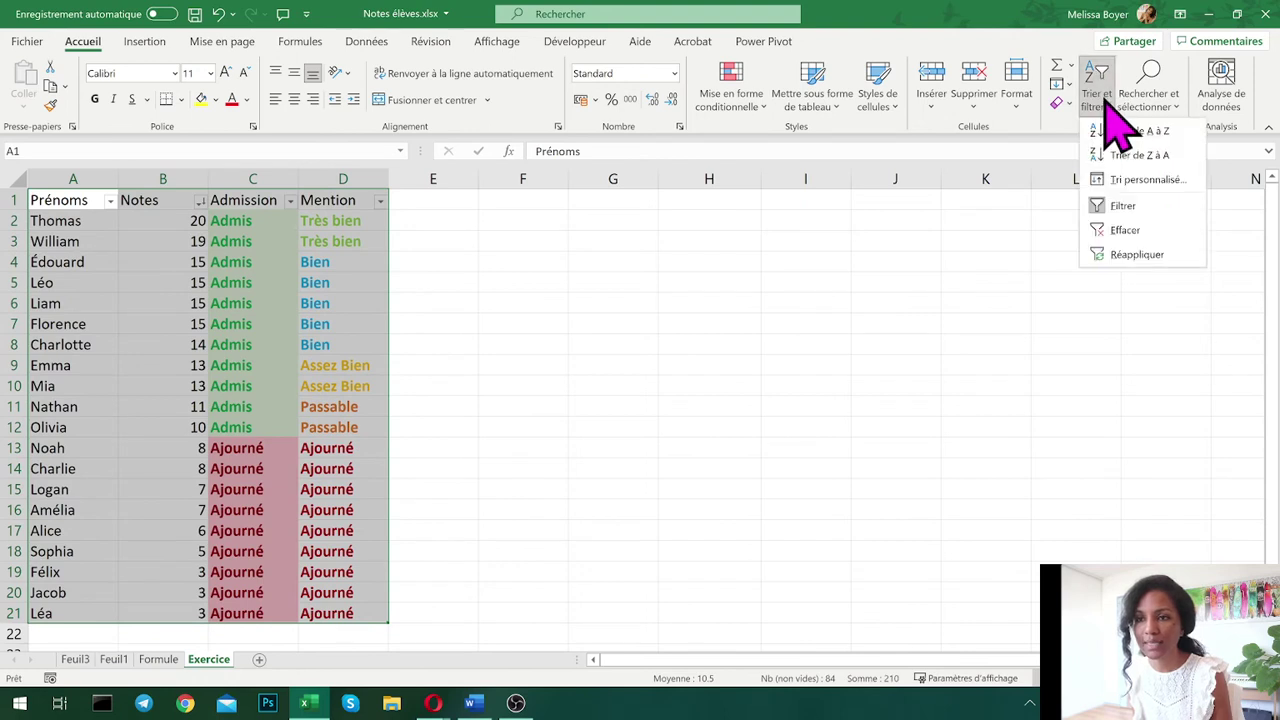
pyautogui.click(1140, 180)
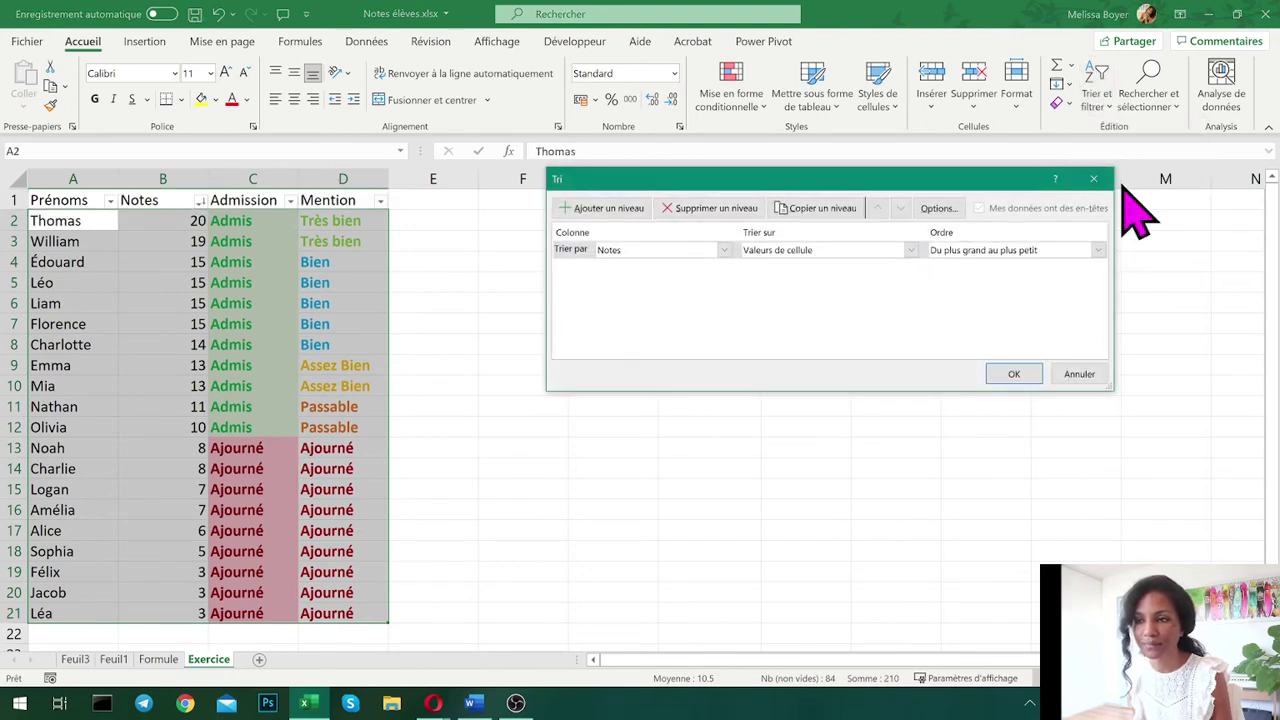
pyautogui.click(630, 230)
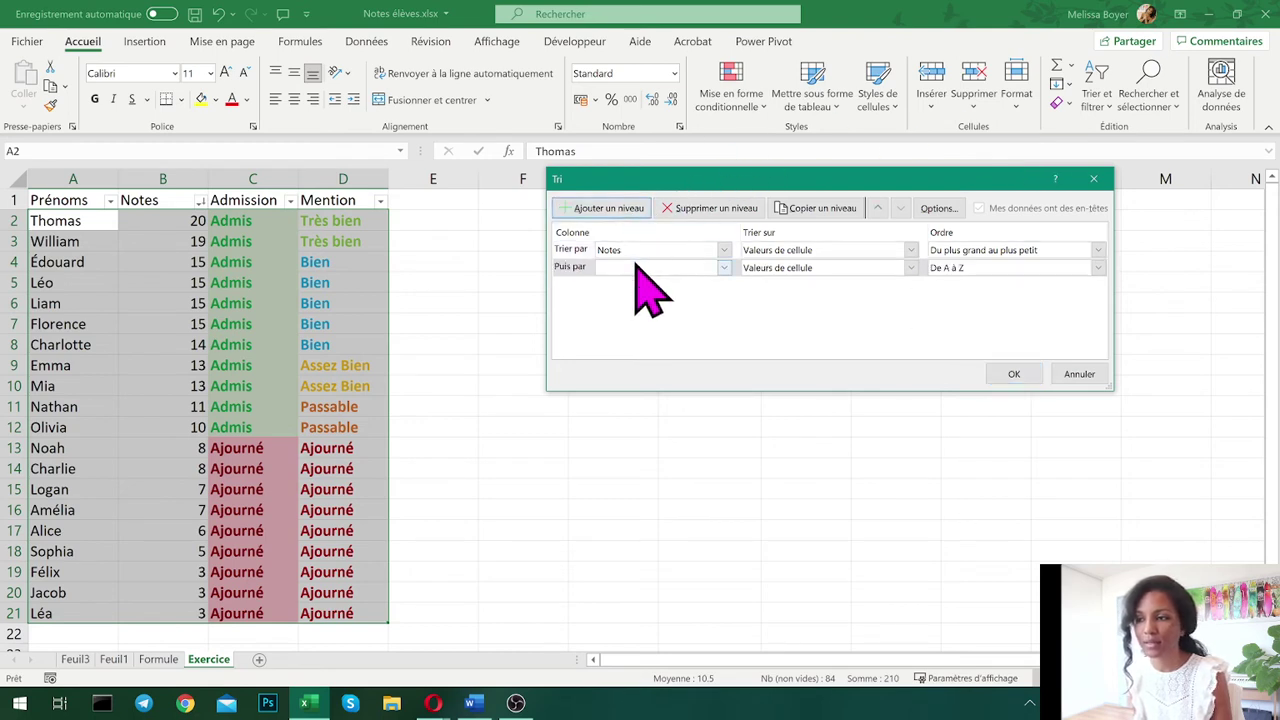
# - Set the second sort level to Prénoms by cell values from A to Z, apply the sort, and check the students tied in A4:A7
pyautogui.click(640, 267)
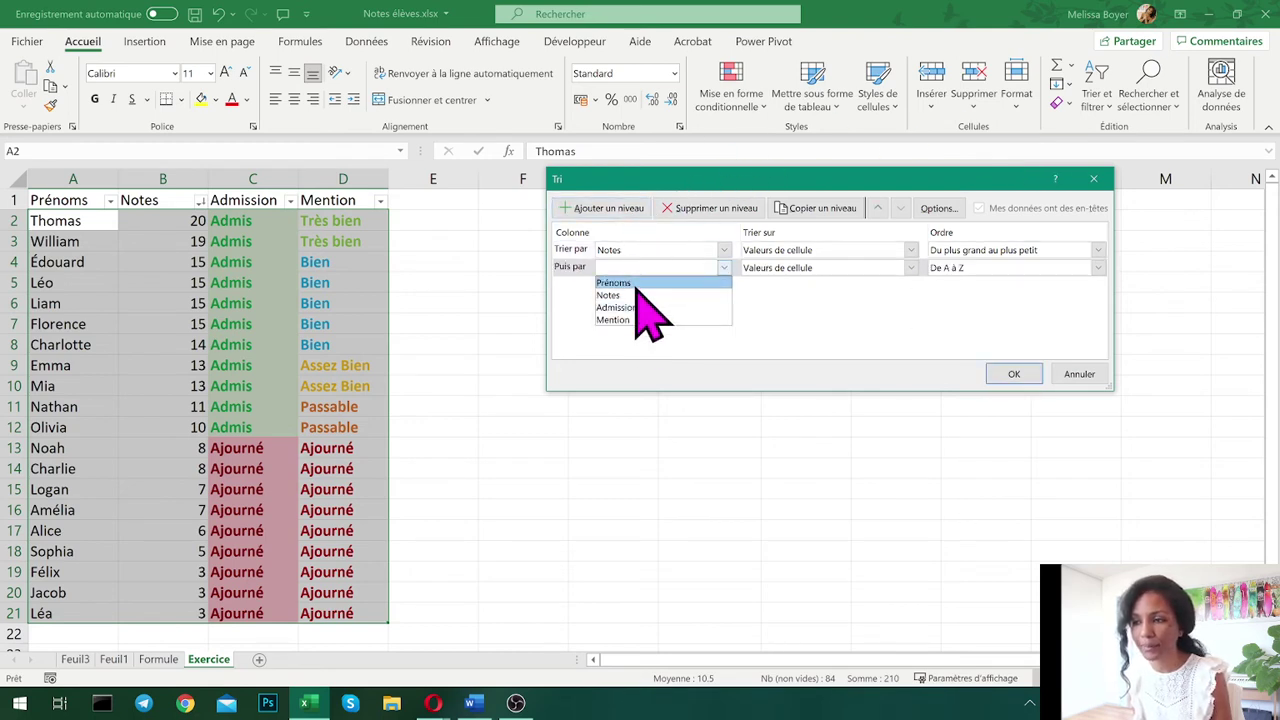
pyautogui.click(636, 283)
pyautogui.click(768, 267)
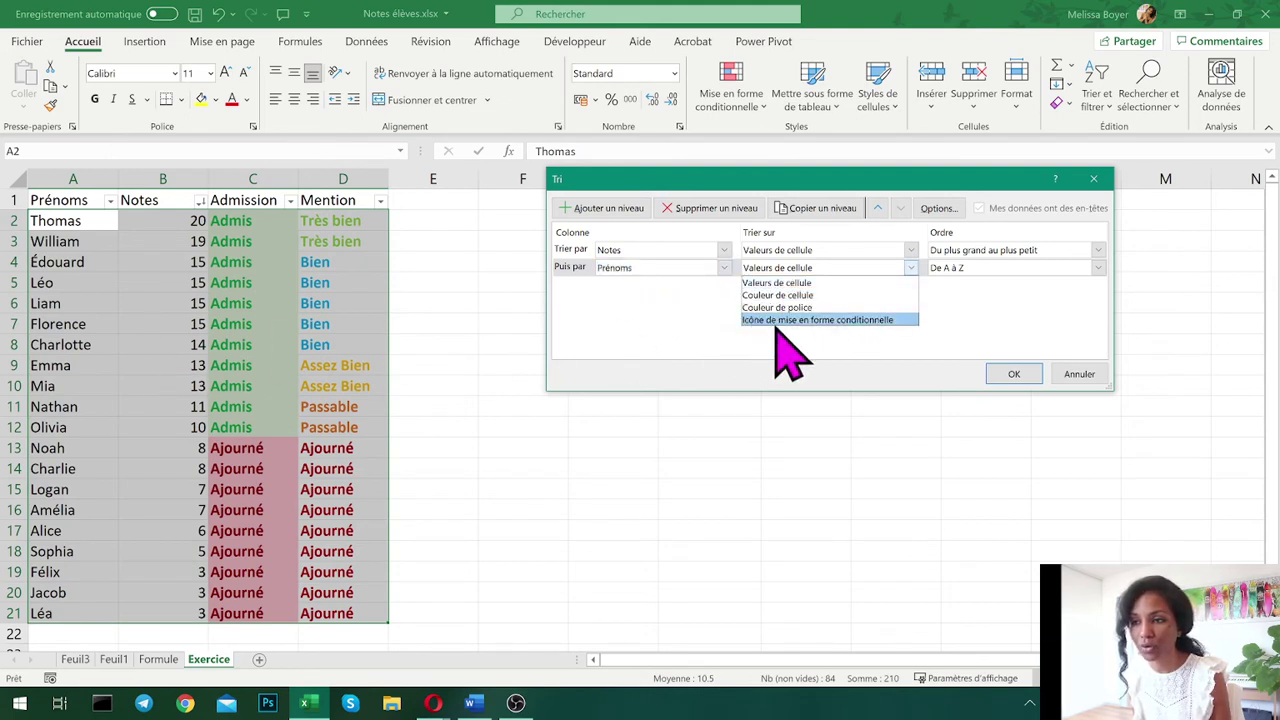
pyautogui.click(845, 284)
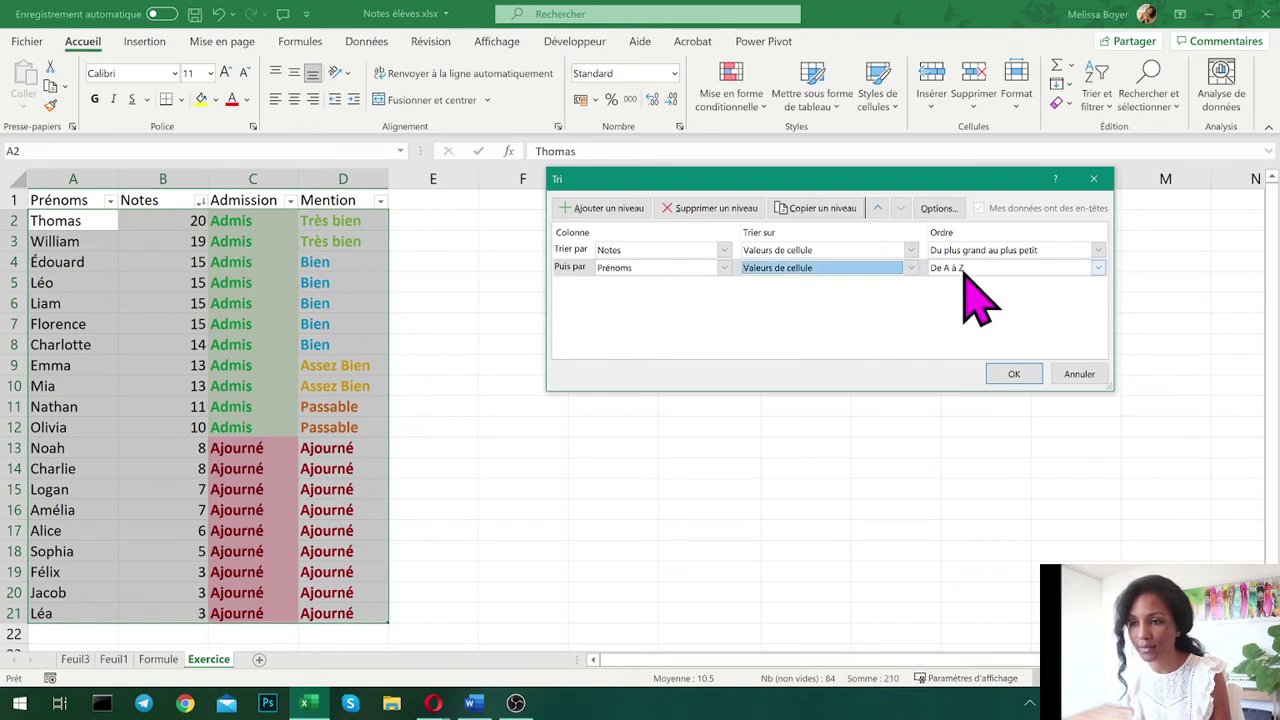
pyautogui.click(1008, 380)
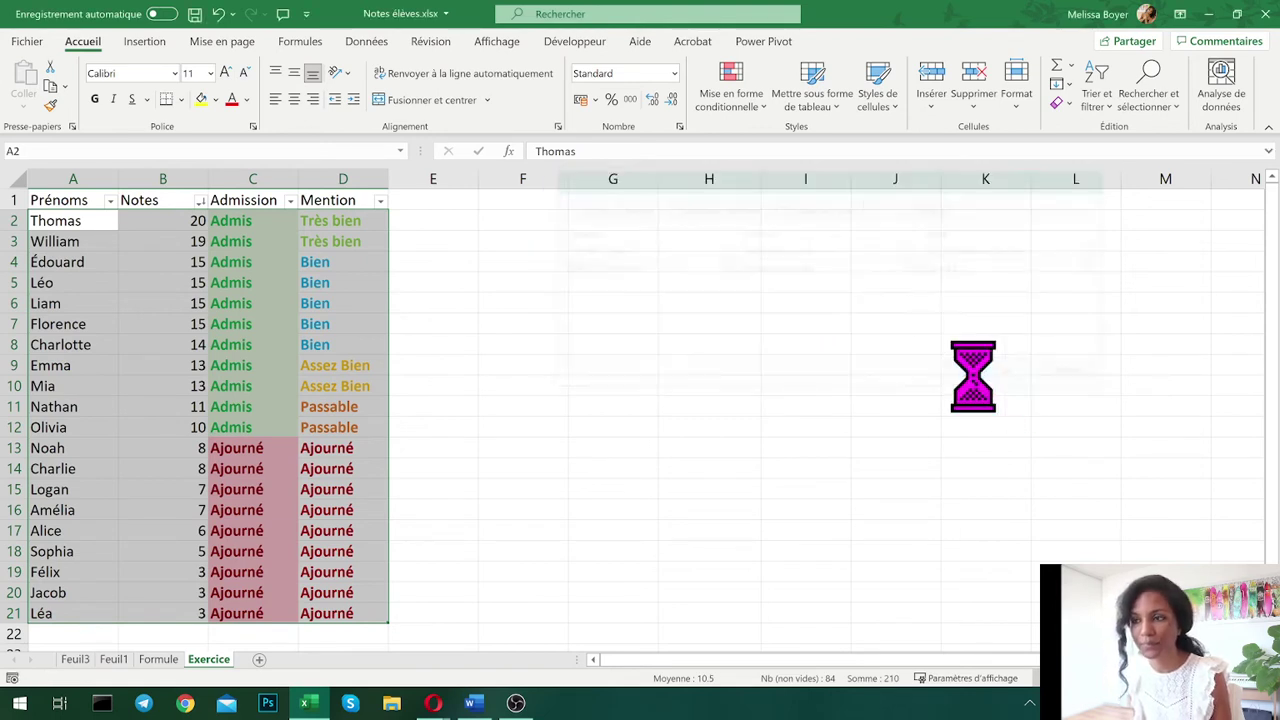
pyautogui.click(180, 408)
pyautogui.moveTo(88, 261); pyautogui.dragTo(97, 325)
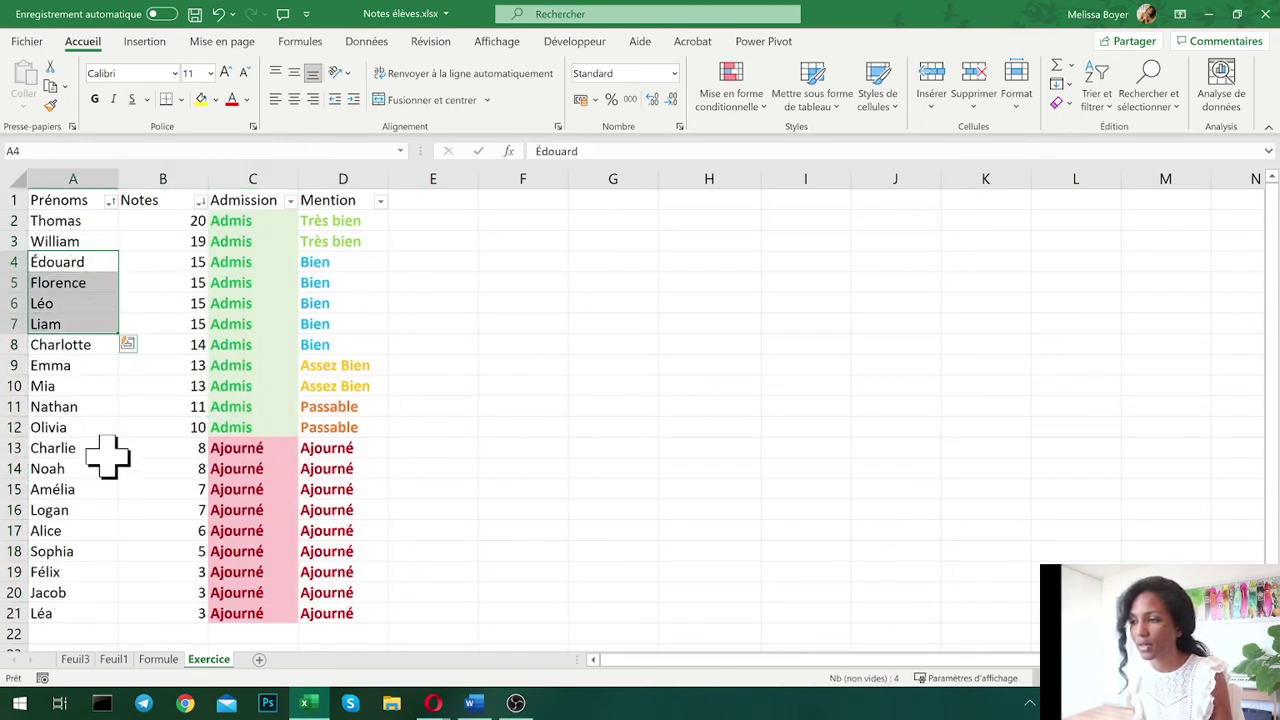
# - Check the alphabetical order of the first names among tied students in A5:A21
pyautogui.moveTo(48, 612); pyautogui.dragTo(83, 305)
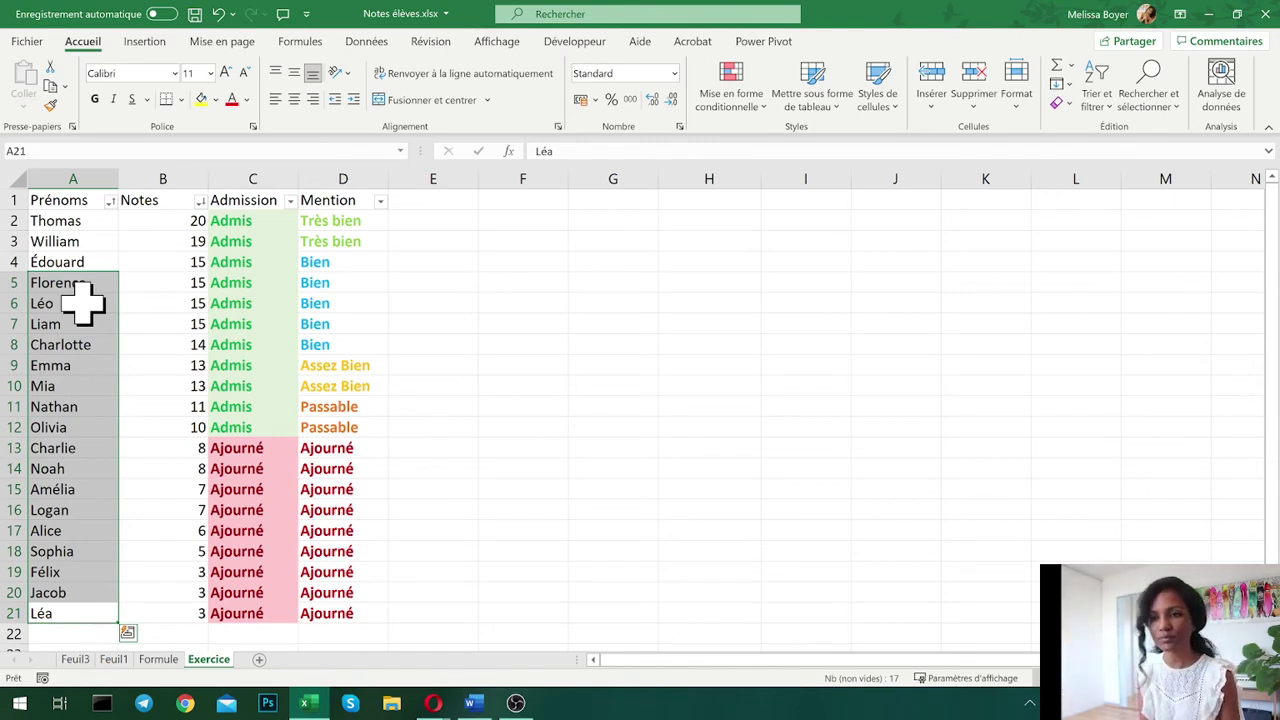
pyautogui.click(503, 592)
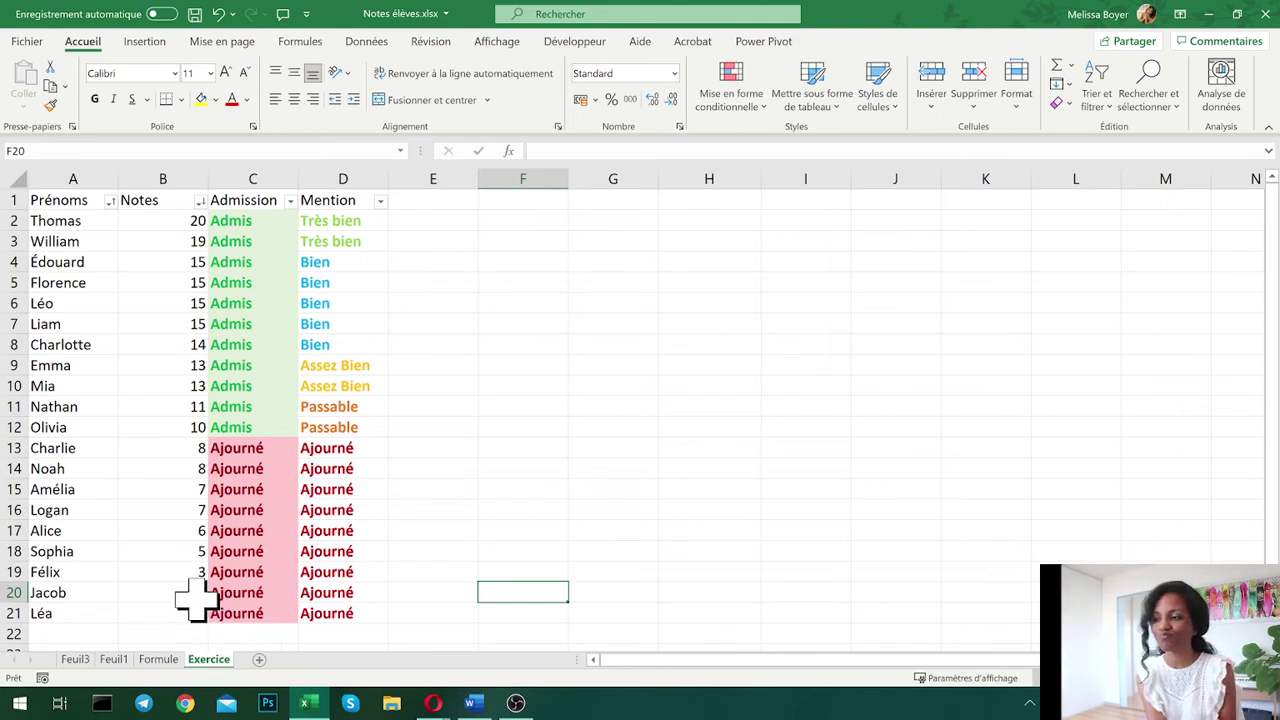
# - Examine the mentions pivot table and its pie chart on the Feuil3 sheet, and return to the Exercice sheet
pyautogui.click(152, 661)
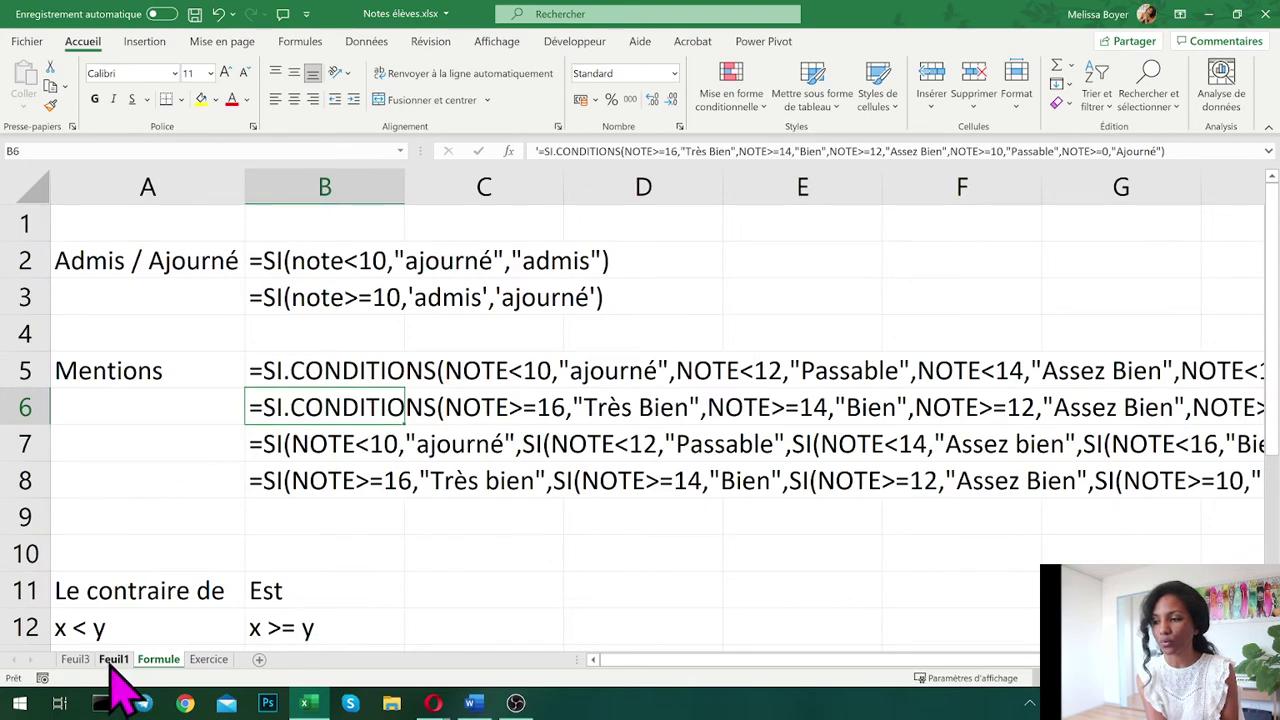
pyautogui.click(113, 661)
pyautogui.hotkey('ctrl', 'pageup')
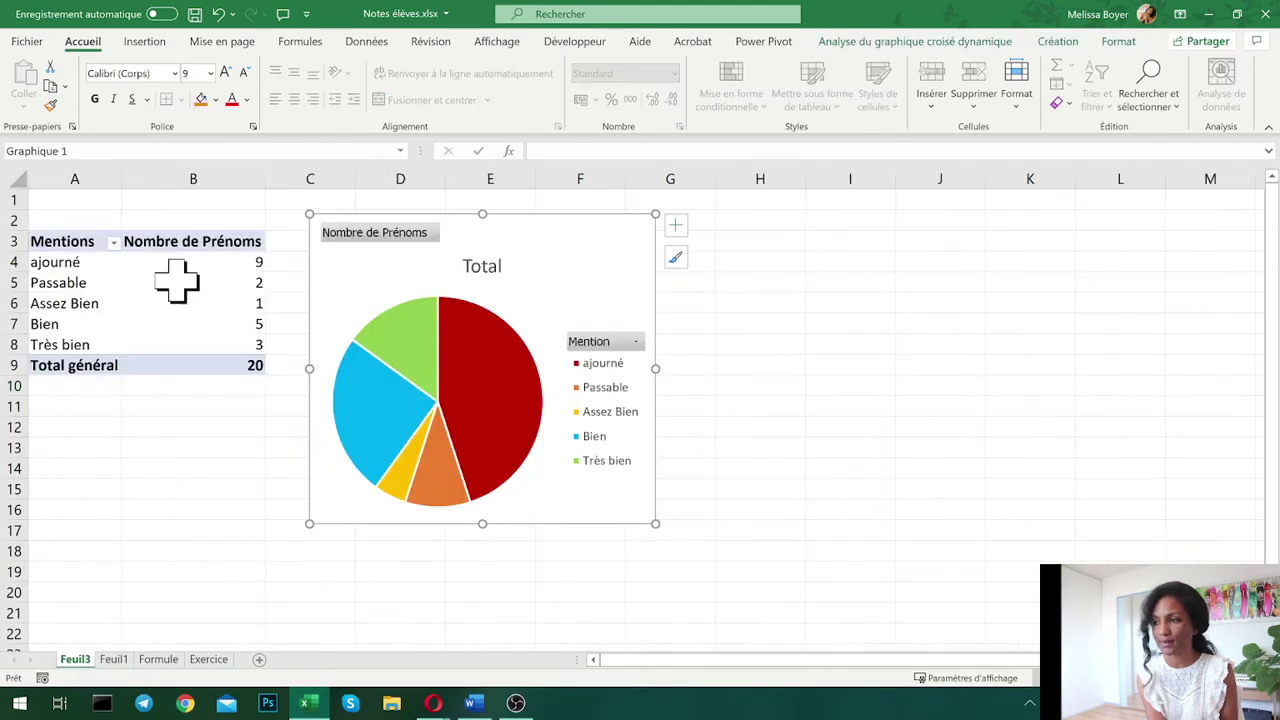
pyautogui.moveTo(63, 242); pyautogui.dragTo(226, 362)
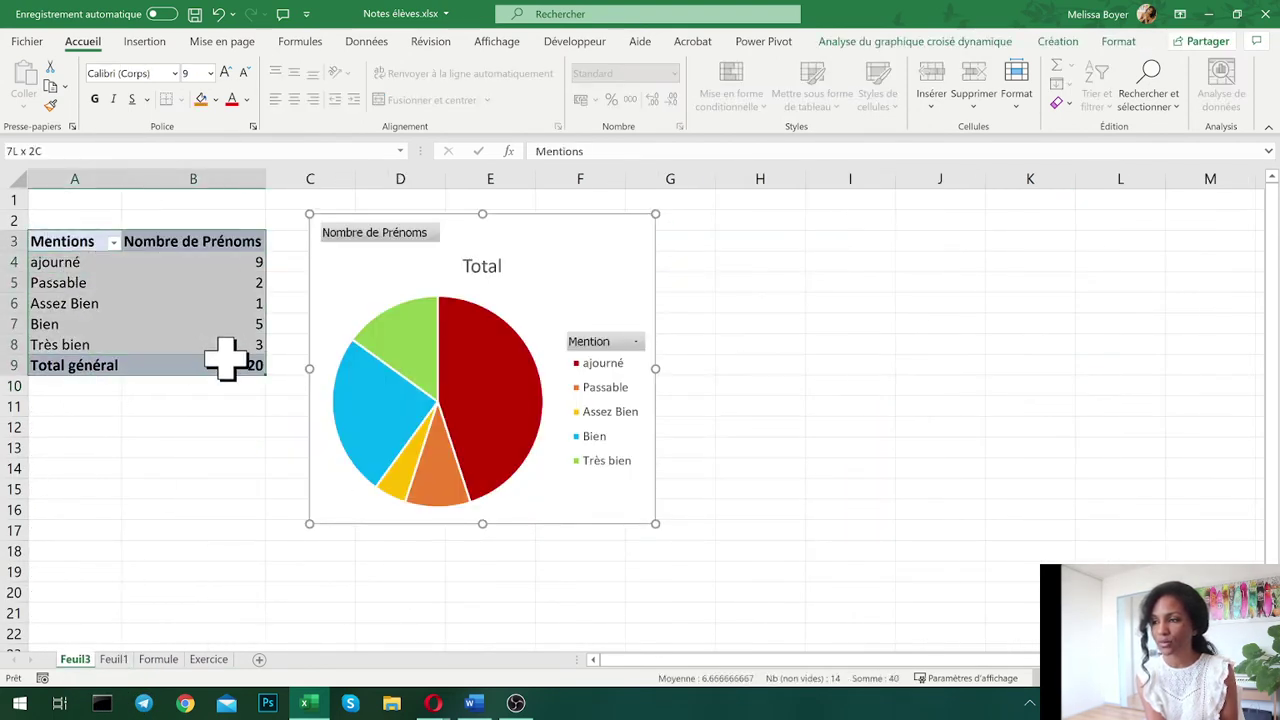
pyautogui.click(215, 445)
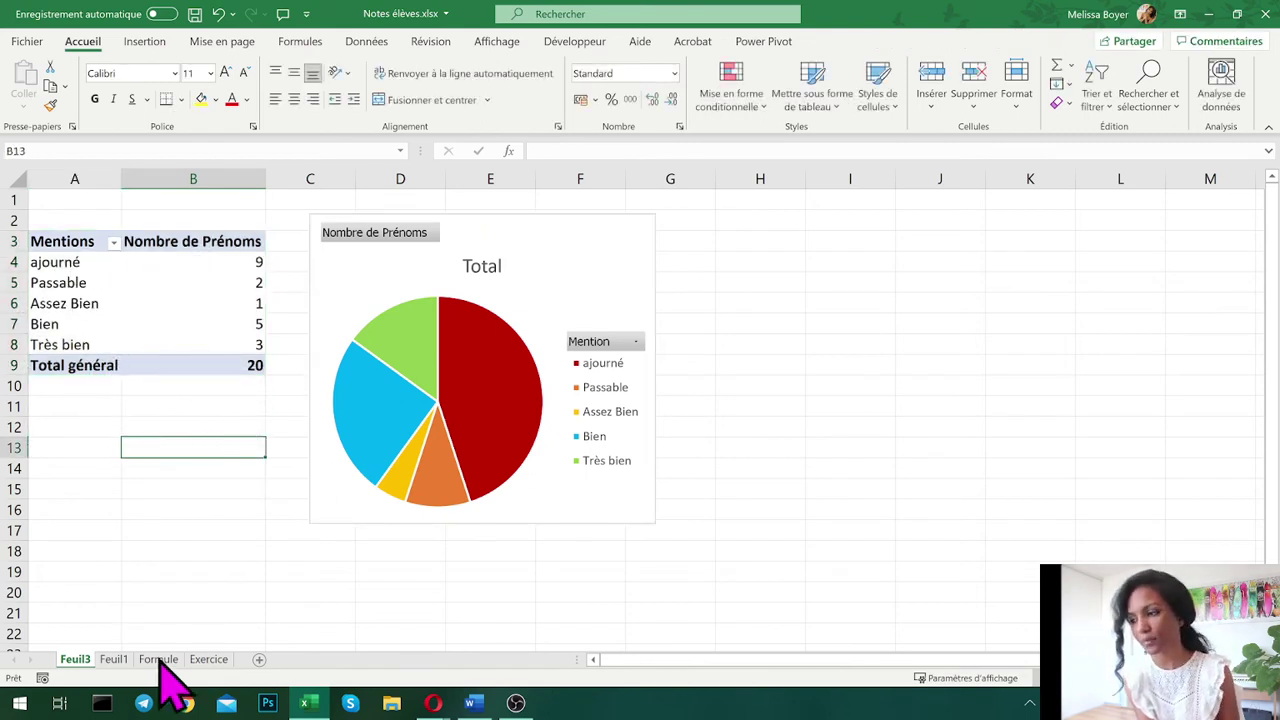
pyautogui.click(112, 297)
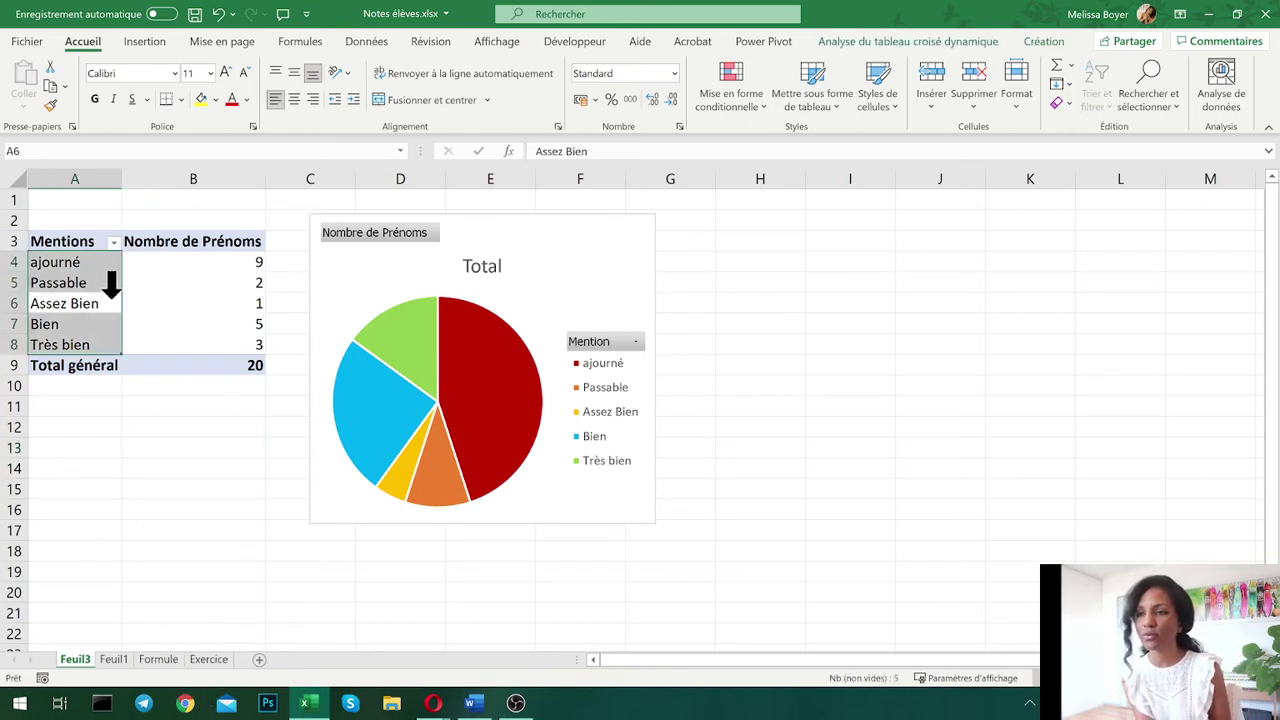
pyautogui.click(555, 242)
pyautogui.click(208, 541)
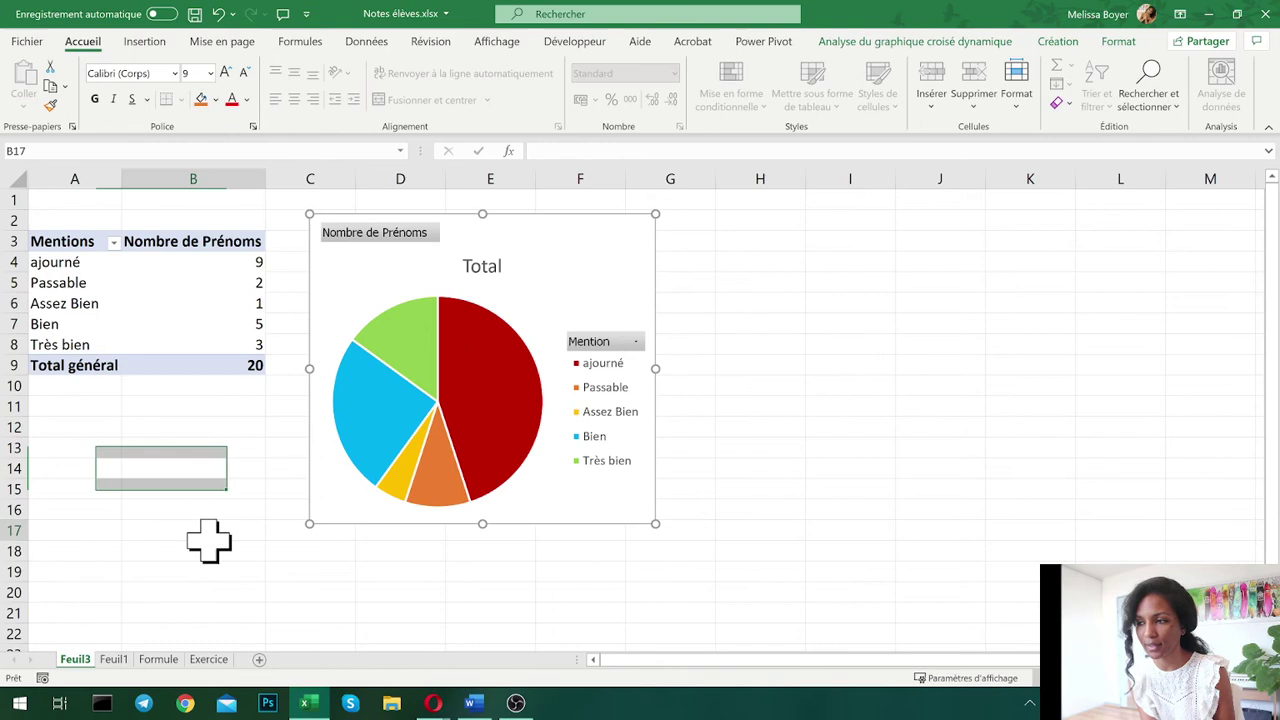
pyautogui.click(210, 660)
pyautogui.click(625, 433)
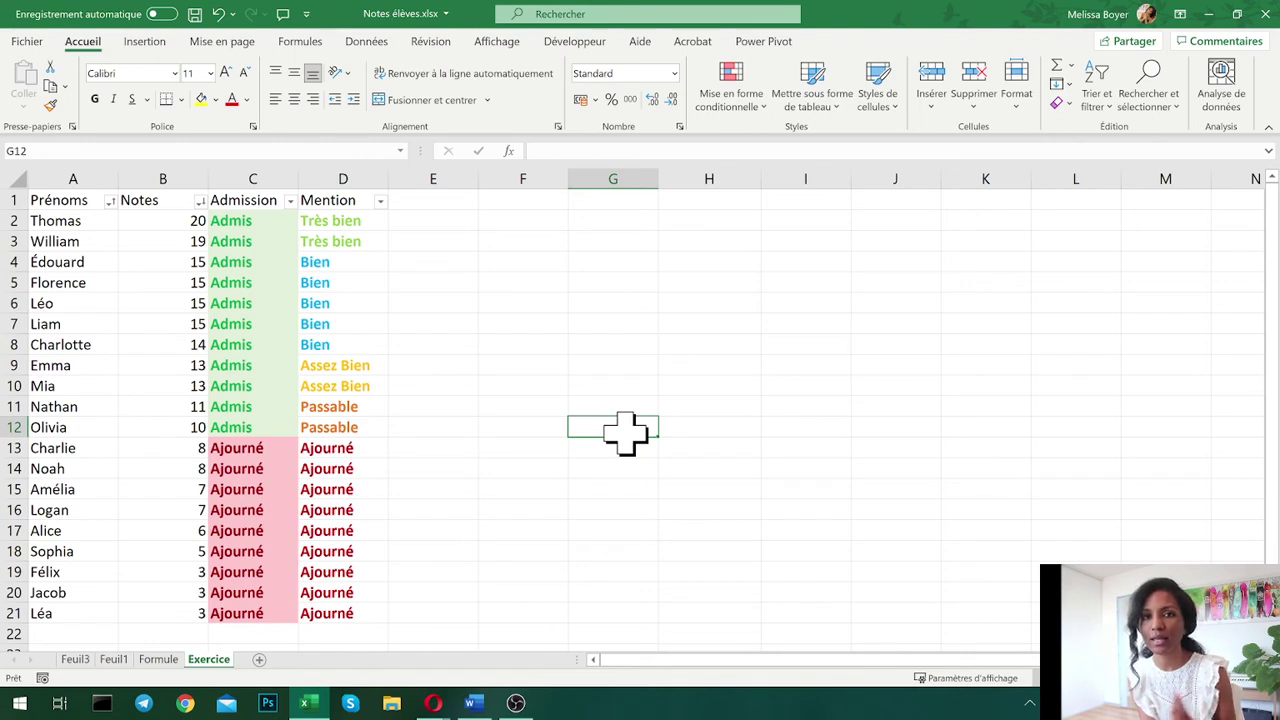
pyautogui.click(588, 367)
pyautogui.click(555, 259)
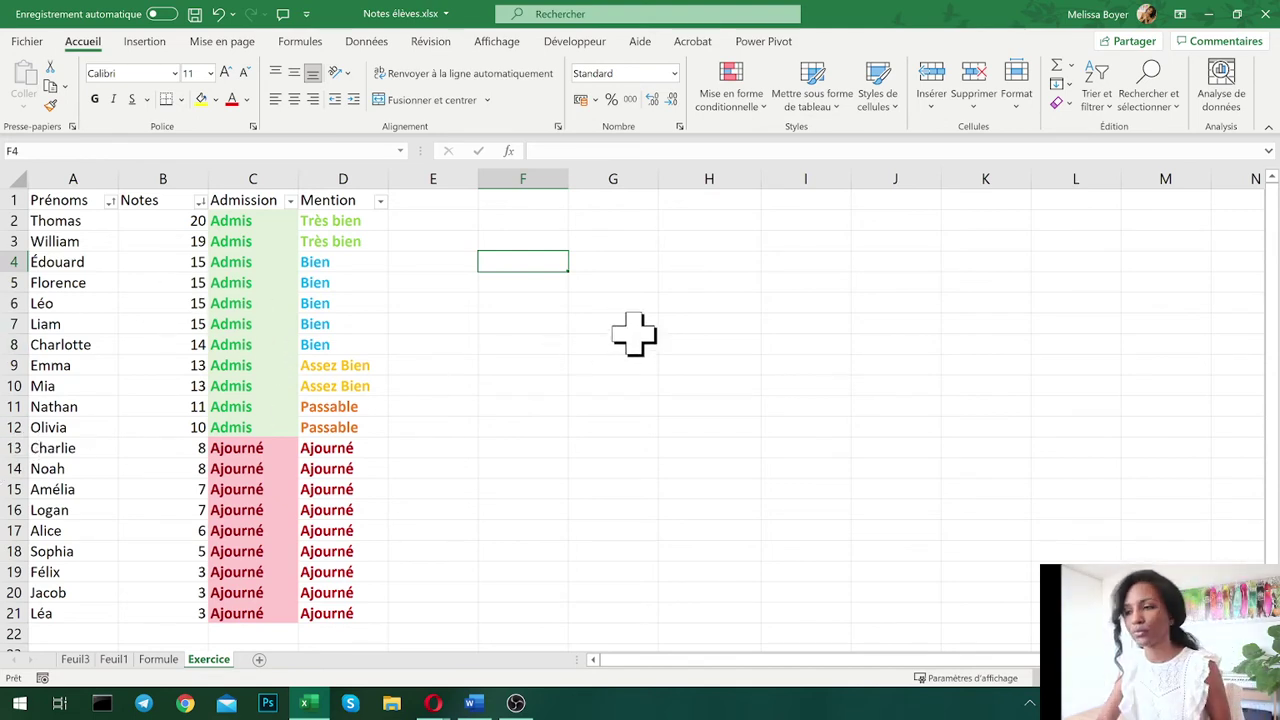
pyautogui.click(665, 300)
pyautogui.click(628, 246)
pyautogui.moveTo(620, 296); pyautogui.dragTo(632, 282)
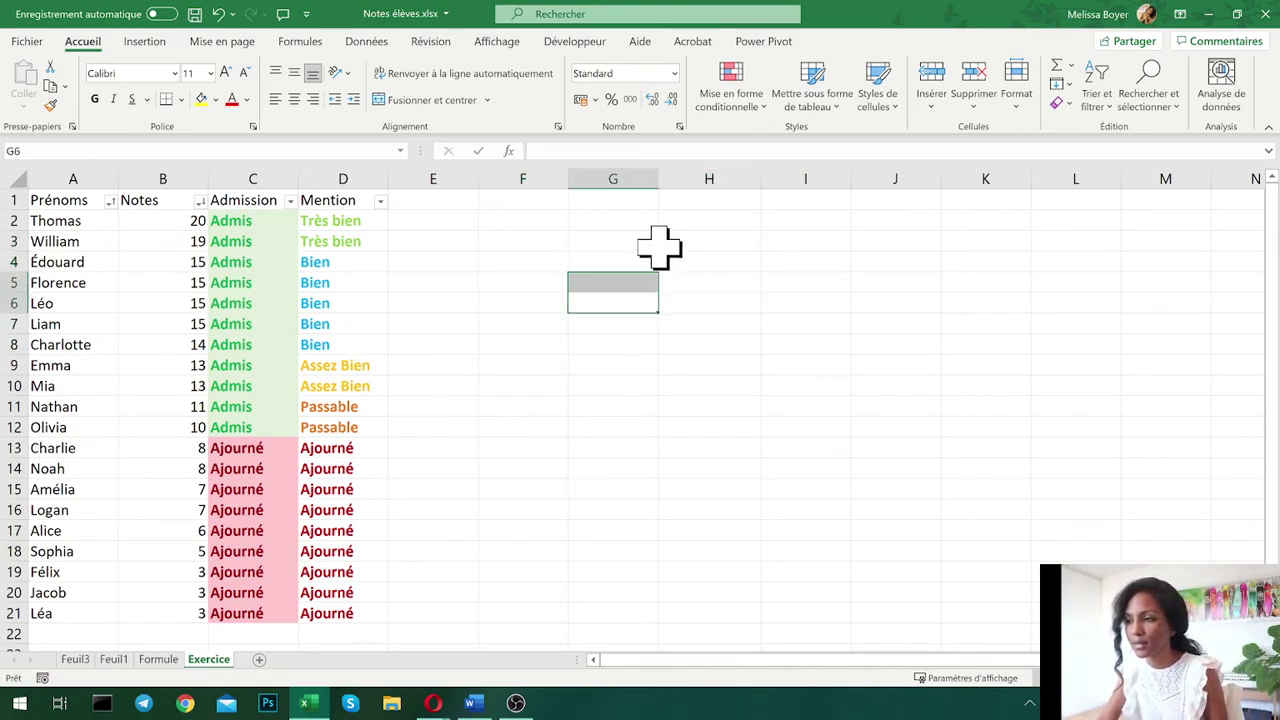
# - Enter test in H4 and tre in H5, outside the grades table
pyautogui.click(752, 266)
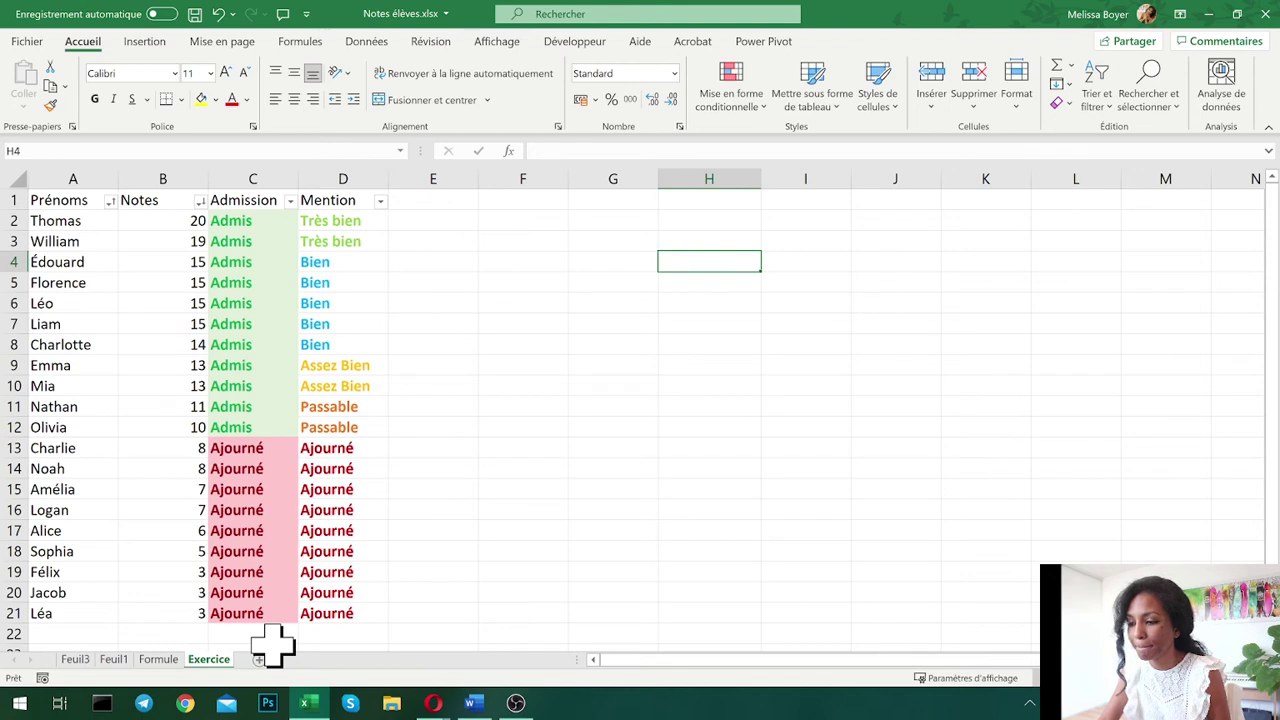
pyautogui.write('test')
pyautogui.press('Return')
pyautogui.write('tre')
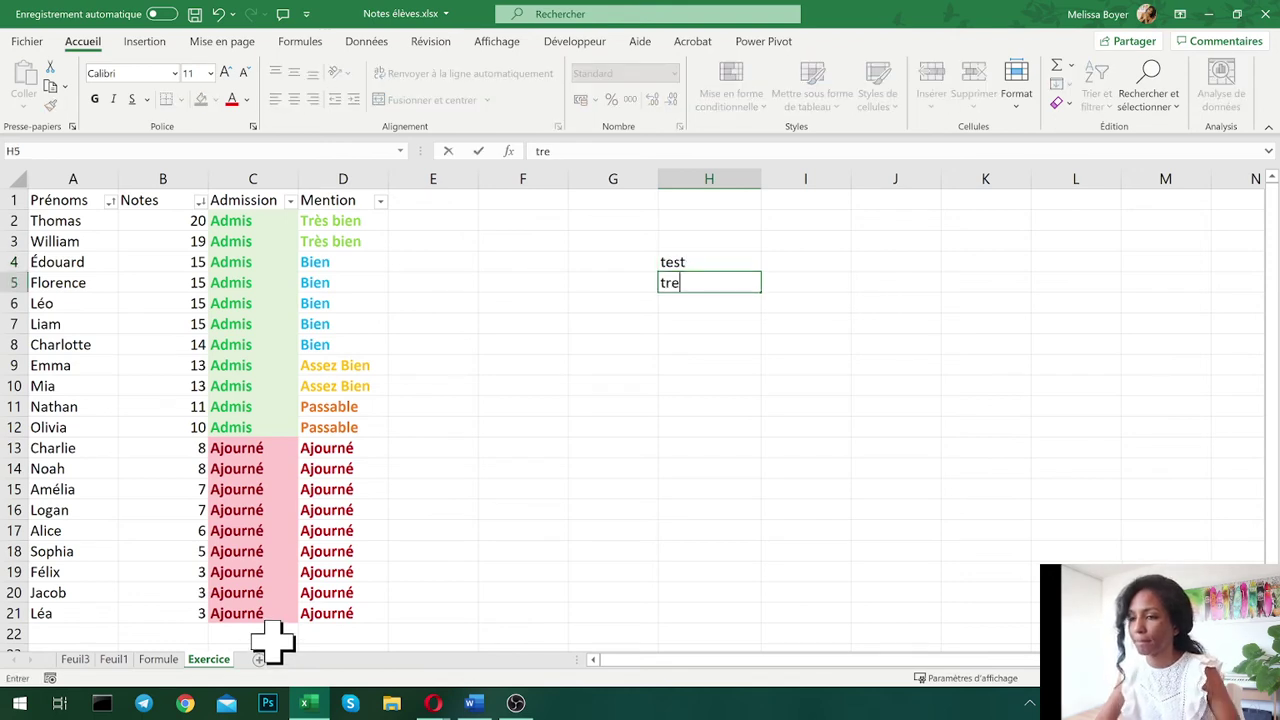
pyautogui.press('Return')
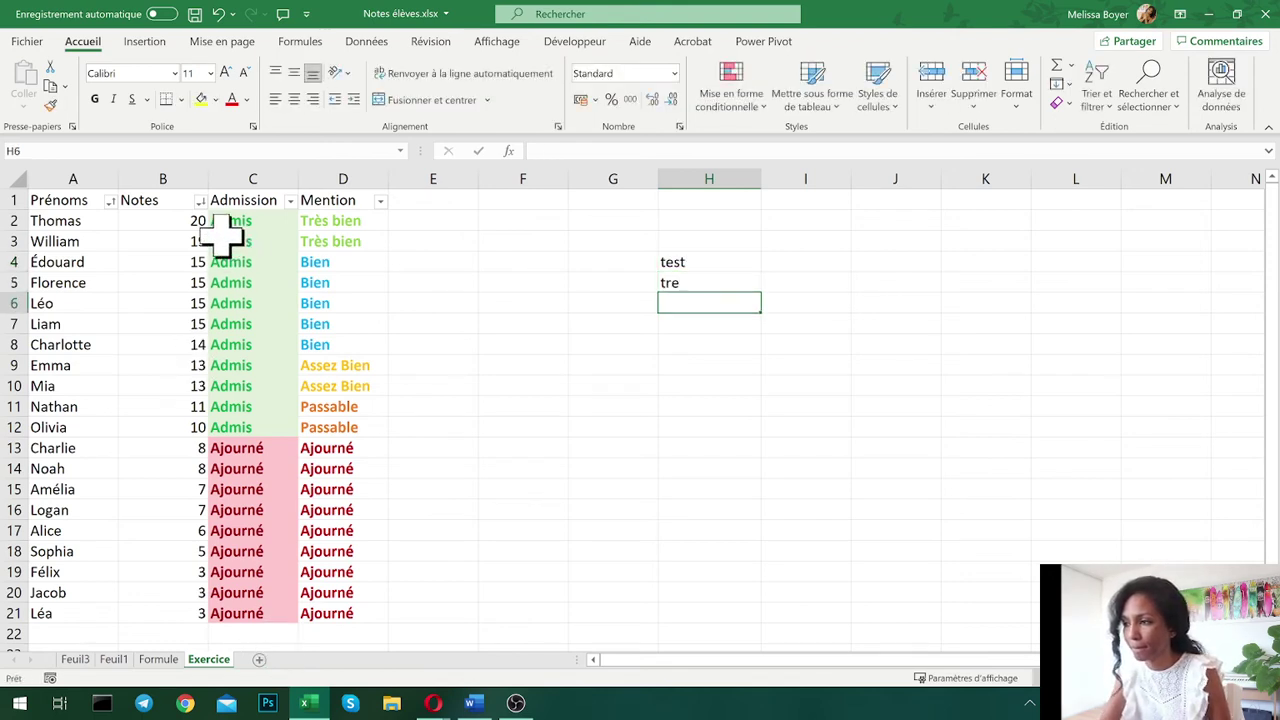
# - Try sorting the grades table by Prénoms from A to Z, and undo the sort
pyautogui.click(108, 201)
pyautogui.click(100, 222)
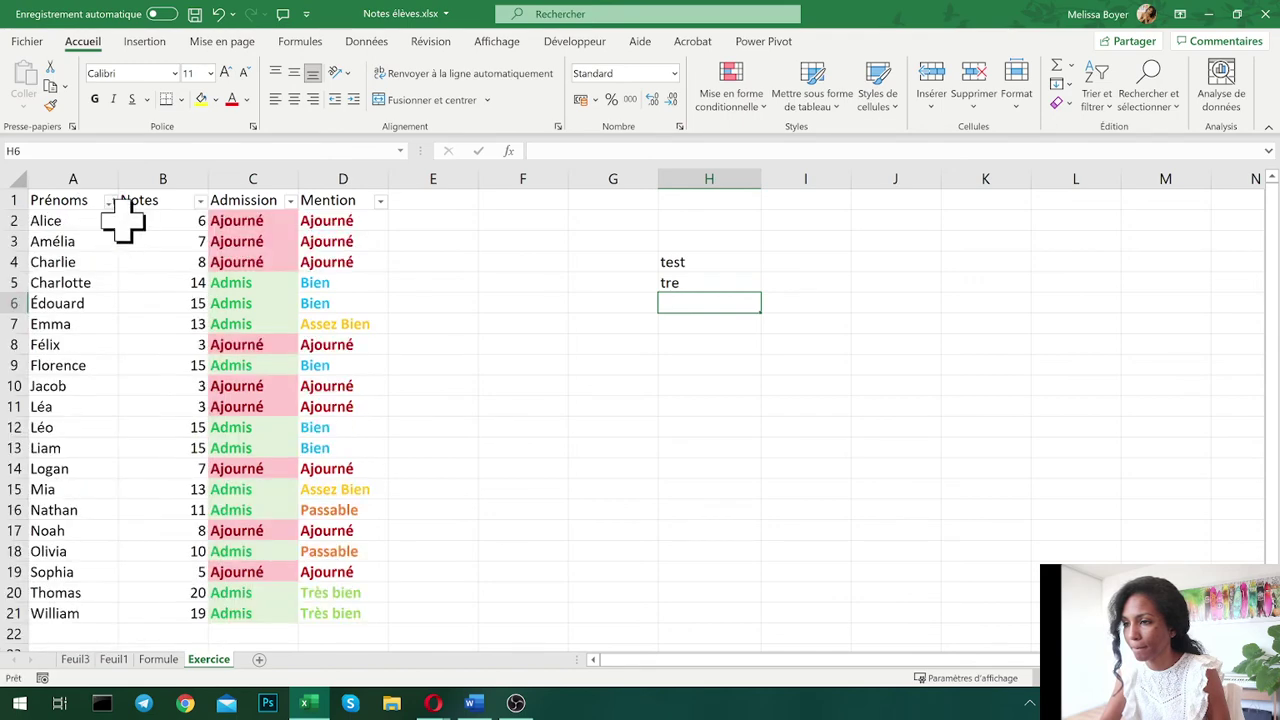
pyautogui.click(108, 201)
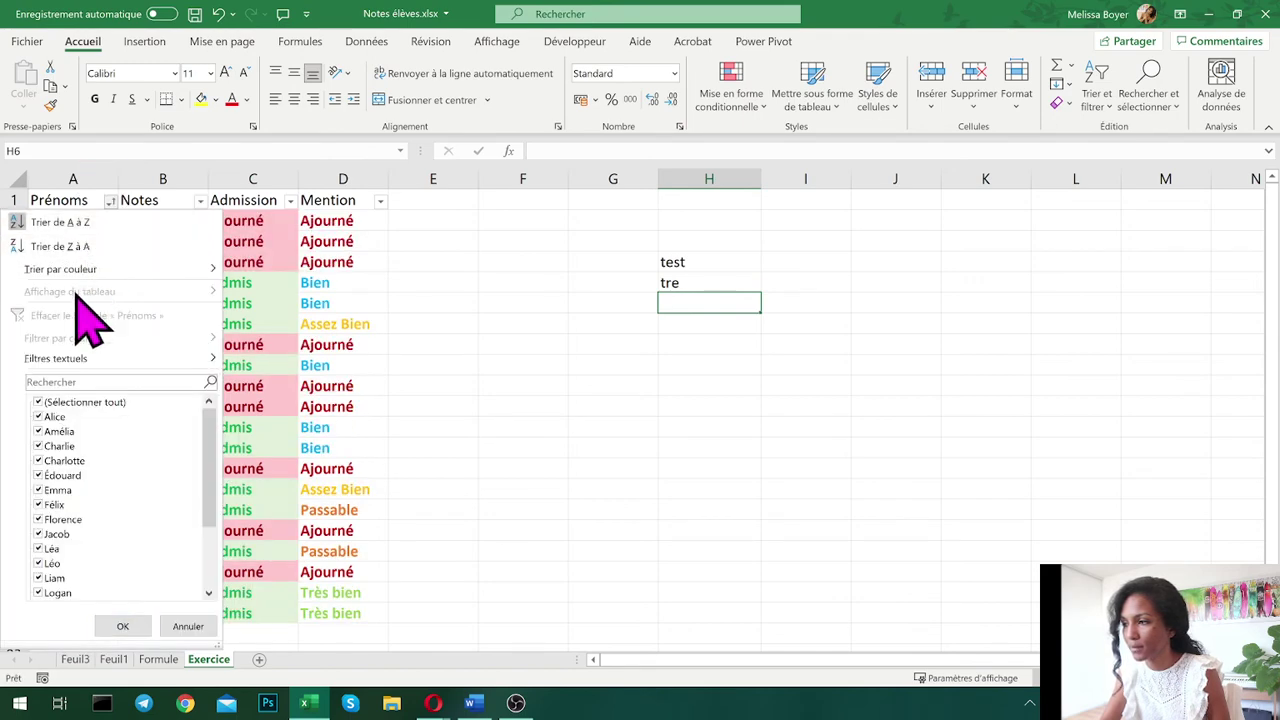
pyautogui.press('Escape')
pyautogui.click(218, 14)
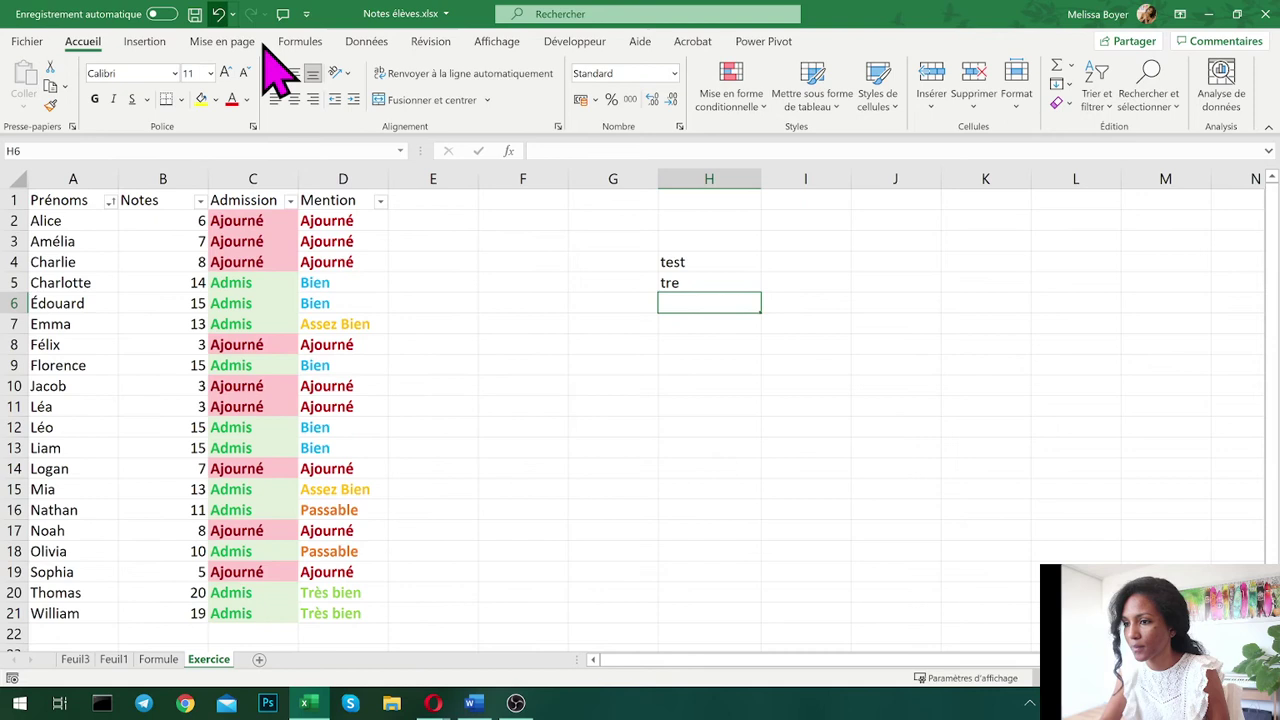
# - Enter the headings Ajourné, Passables, Assez Bien, Bien and Très Bien across H4:L4, and clear the test text in H5
pyautogui.click(692, 265)
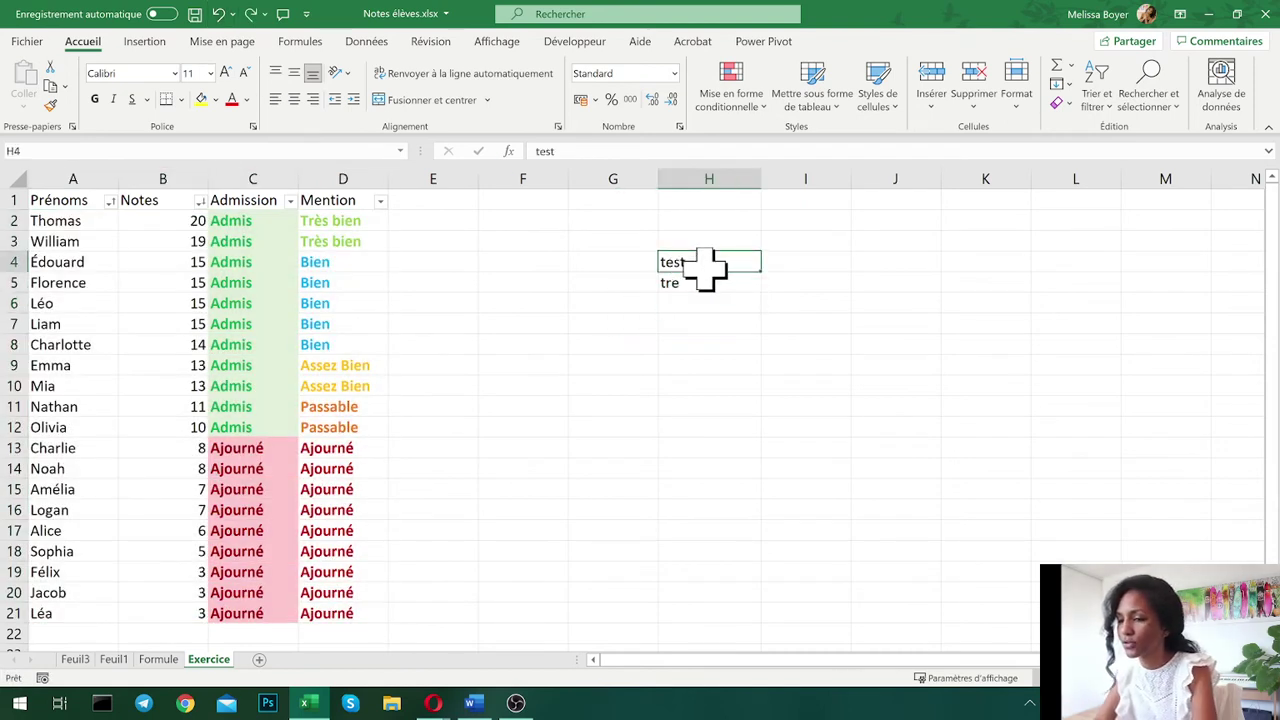
pyautogui.write('Ajourné')
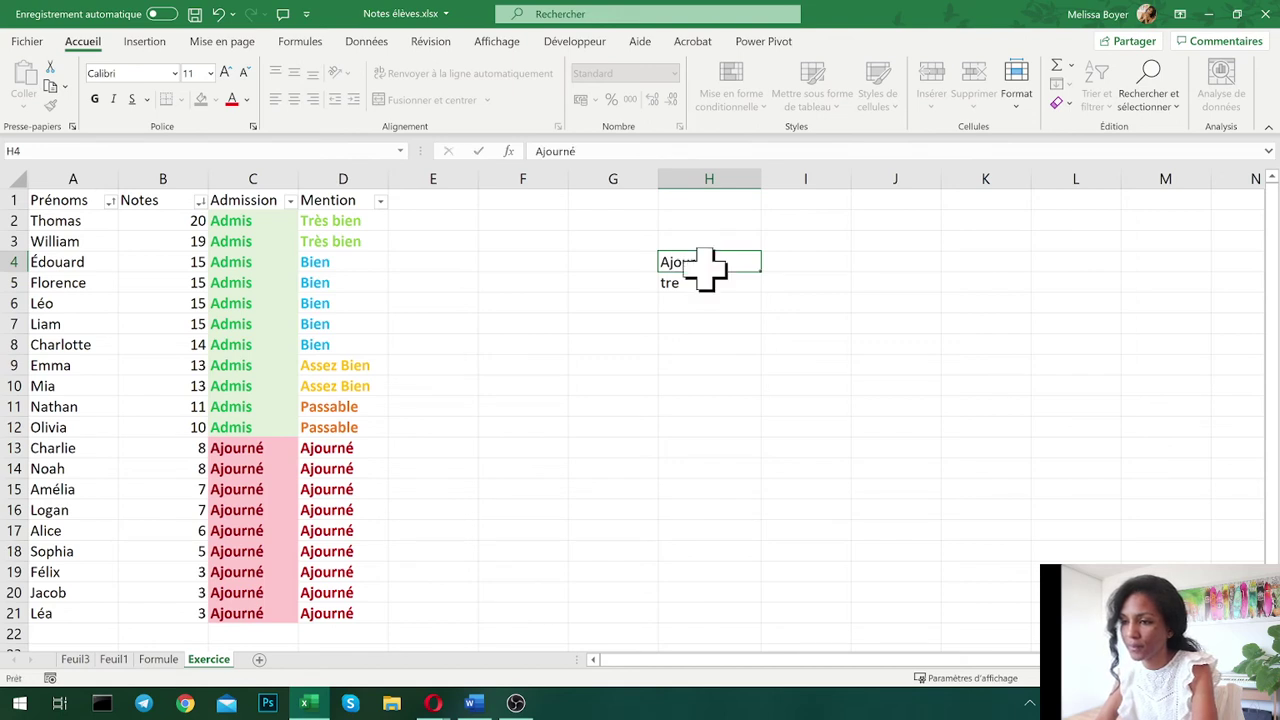
pyautogui.press('Tab')
pyautogui.write('P')
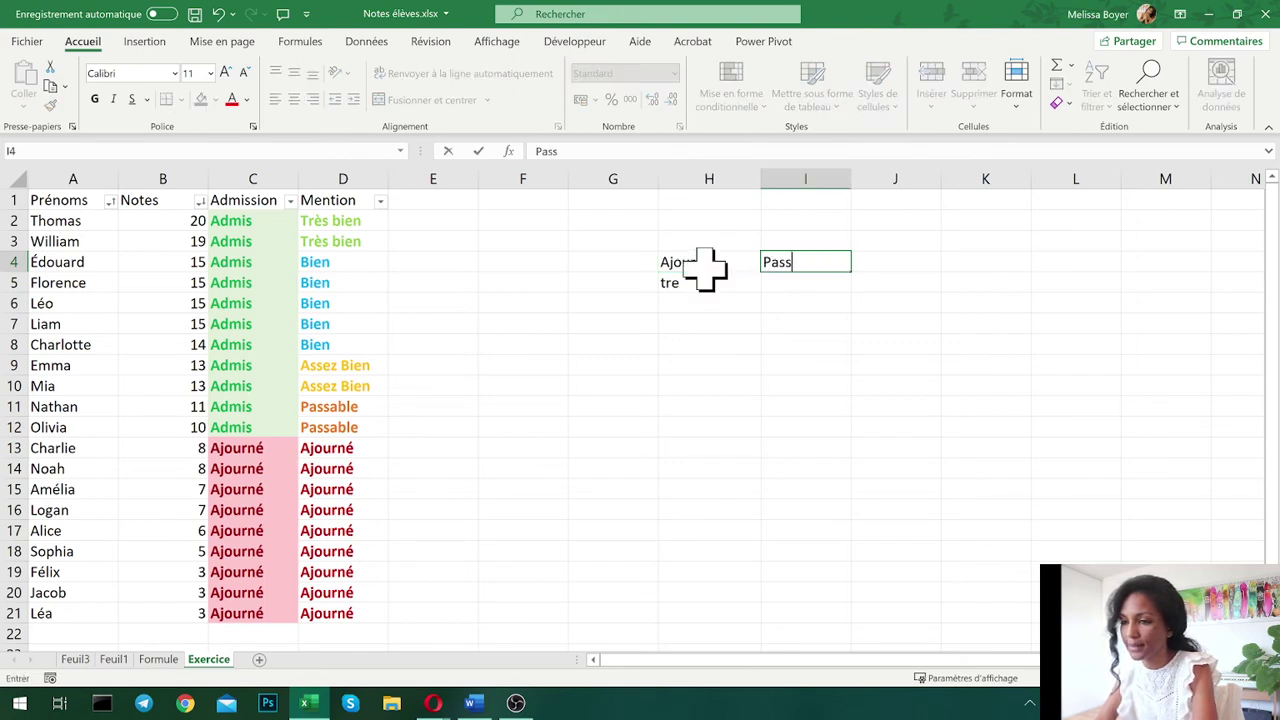
pyautogui.press('Tab')
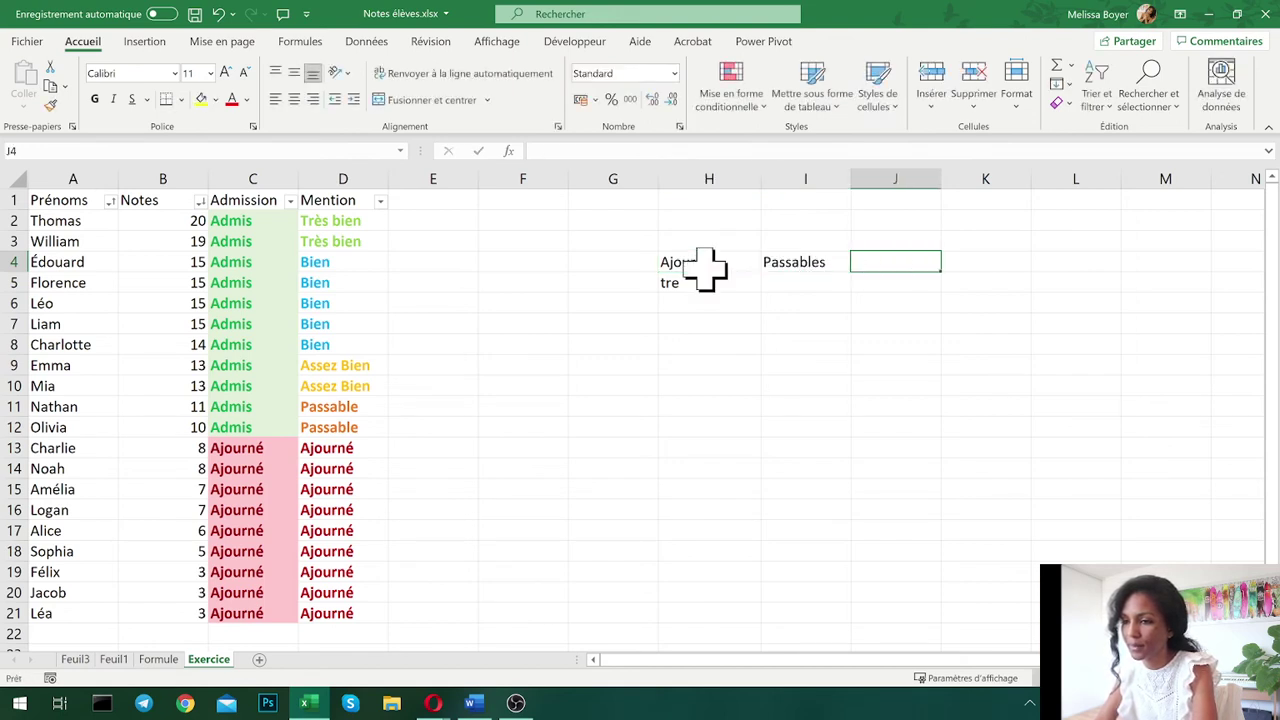
pyautogui.write('Assez Bien')
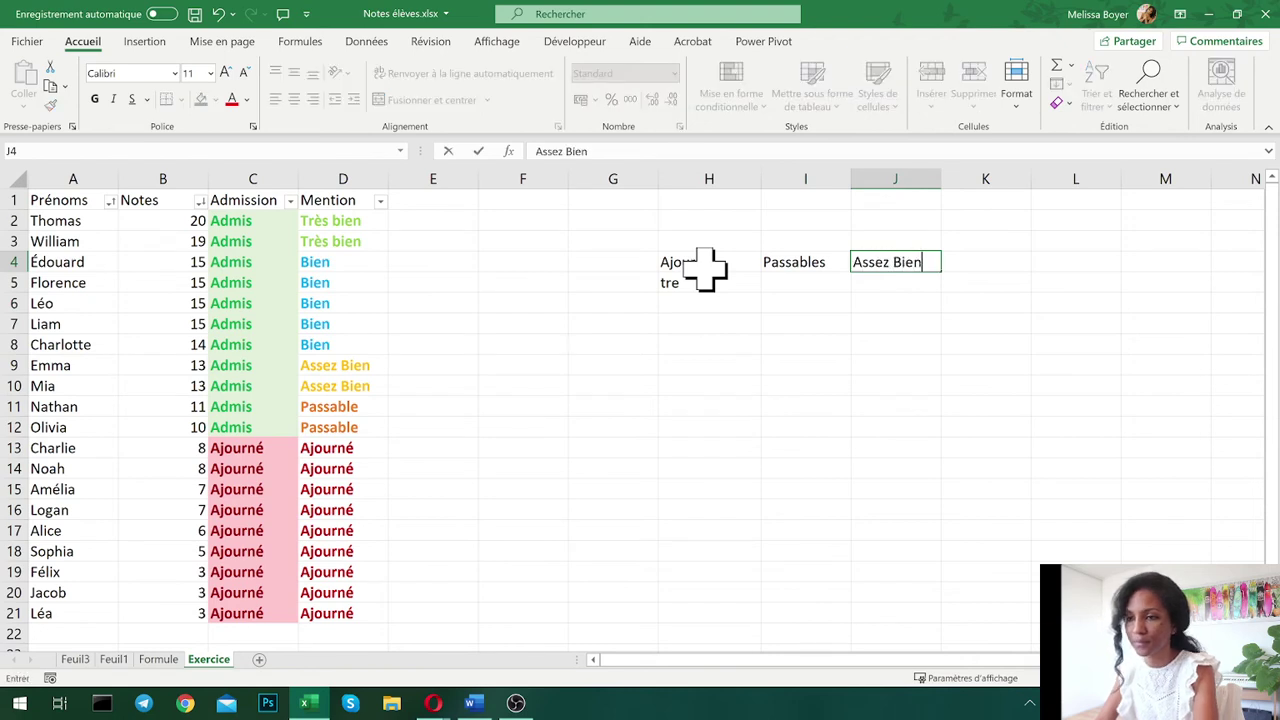
pyautogui.press('Tab')
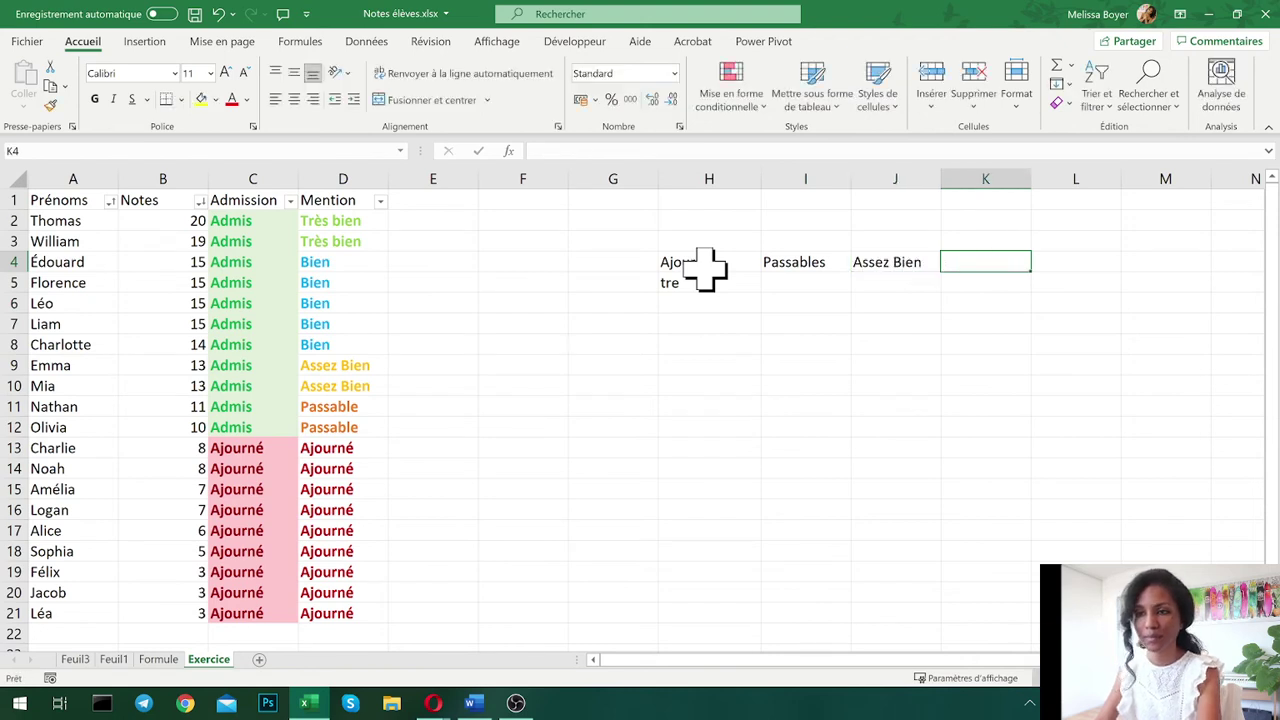
pyautogui.write('Bien')
pyautogui.press('Tab')
pyautogui.write('Tr')
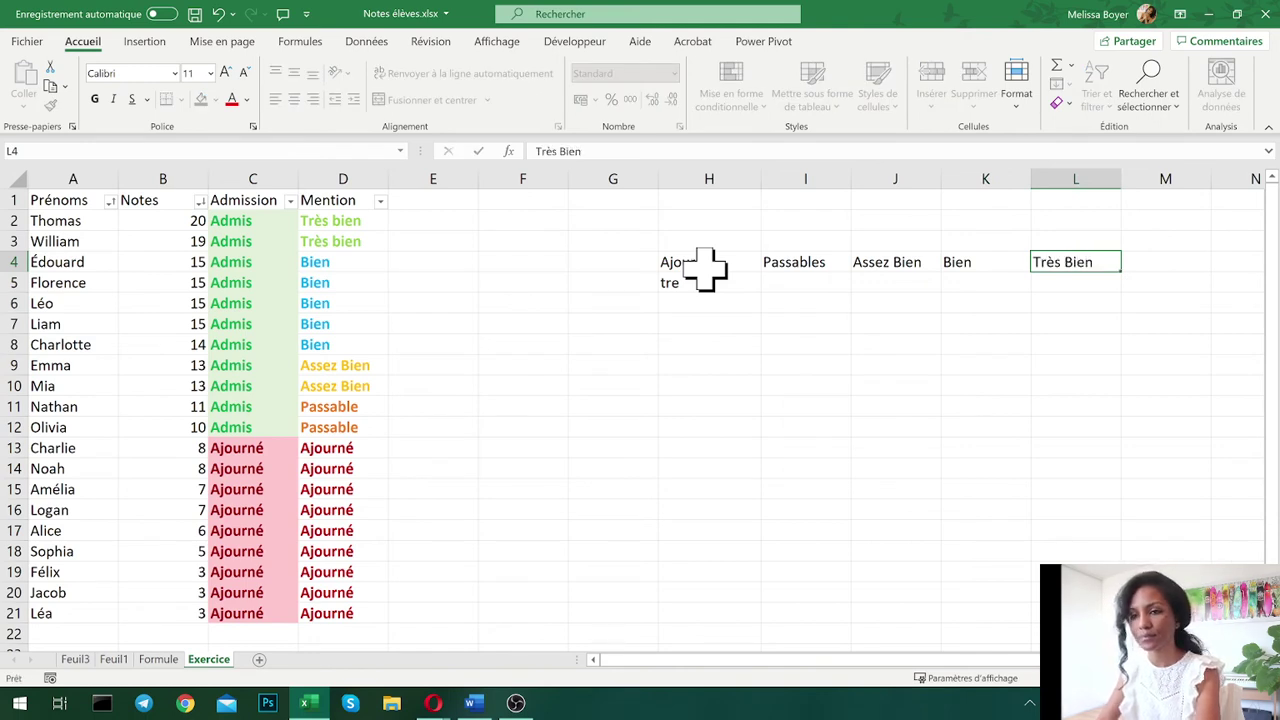
pyautogui.write('ès Bien')
pyautogui.press('Return')
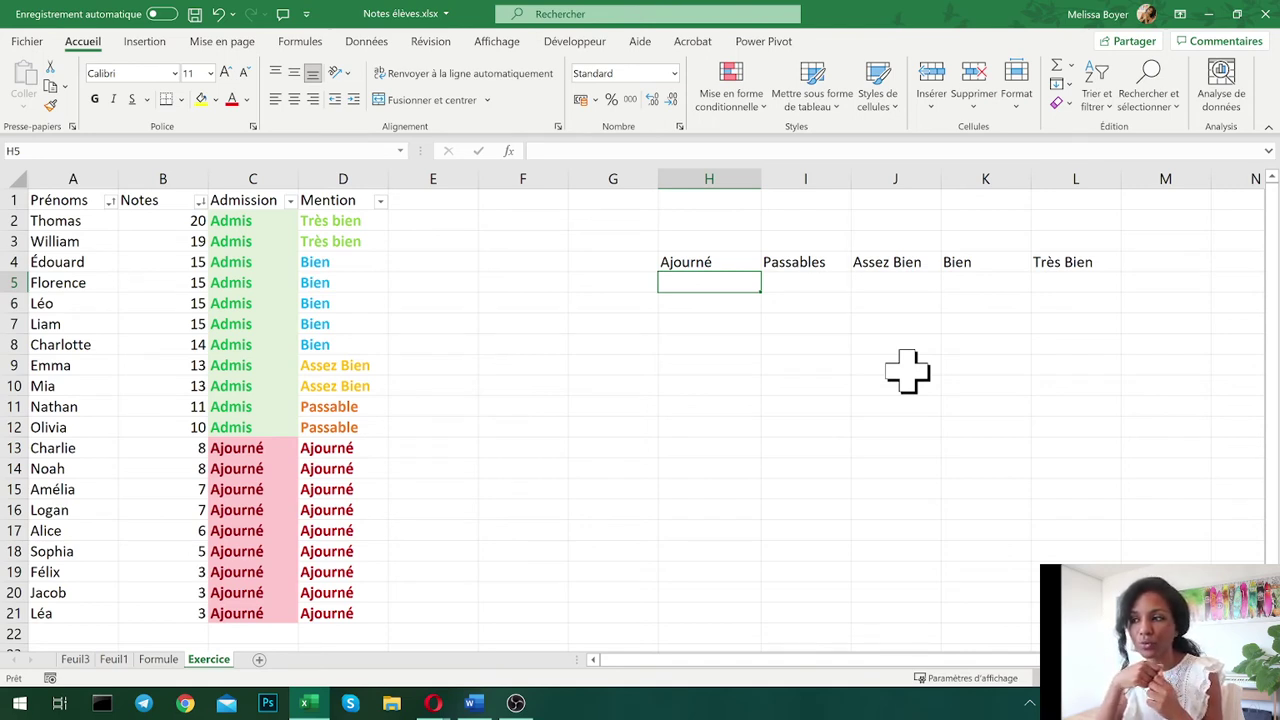
# - Correct the heading in I4 to Passable
pyautogui.click(818, 262)
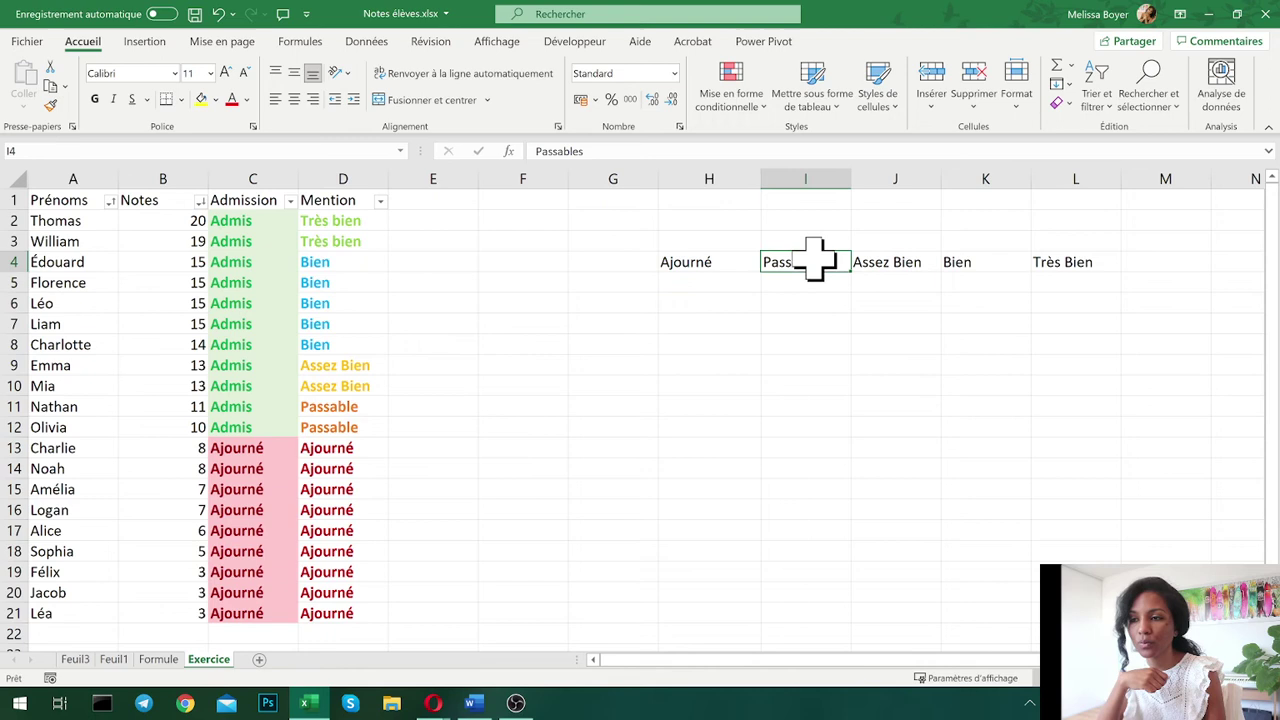
pyautogui.click(651, 146)
pyautogui.press('BackSpace')
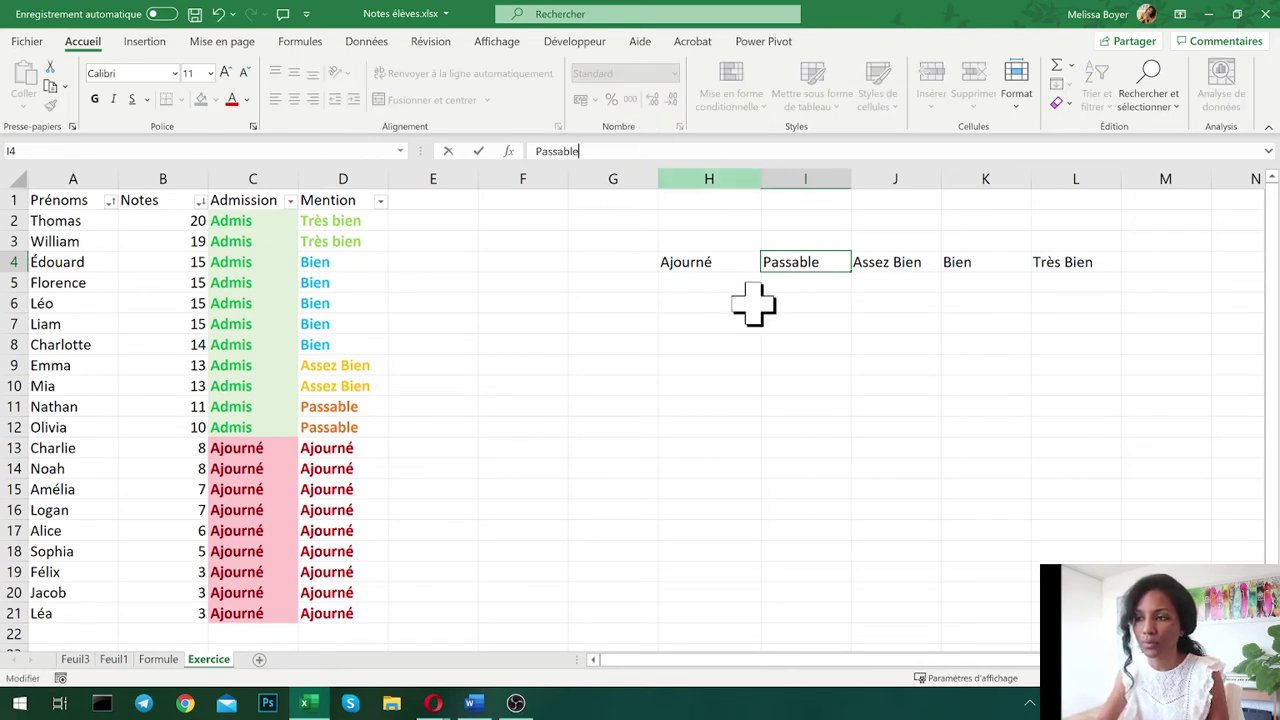
pyautogui.click(912, 365)
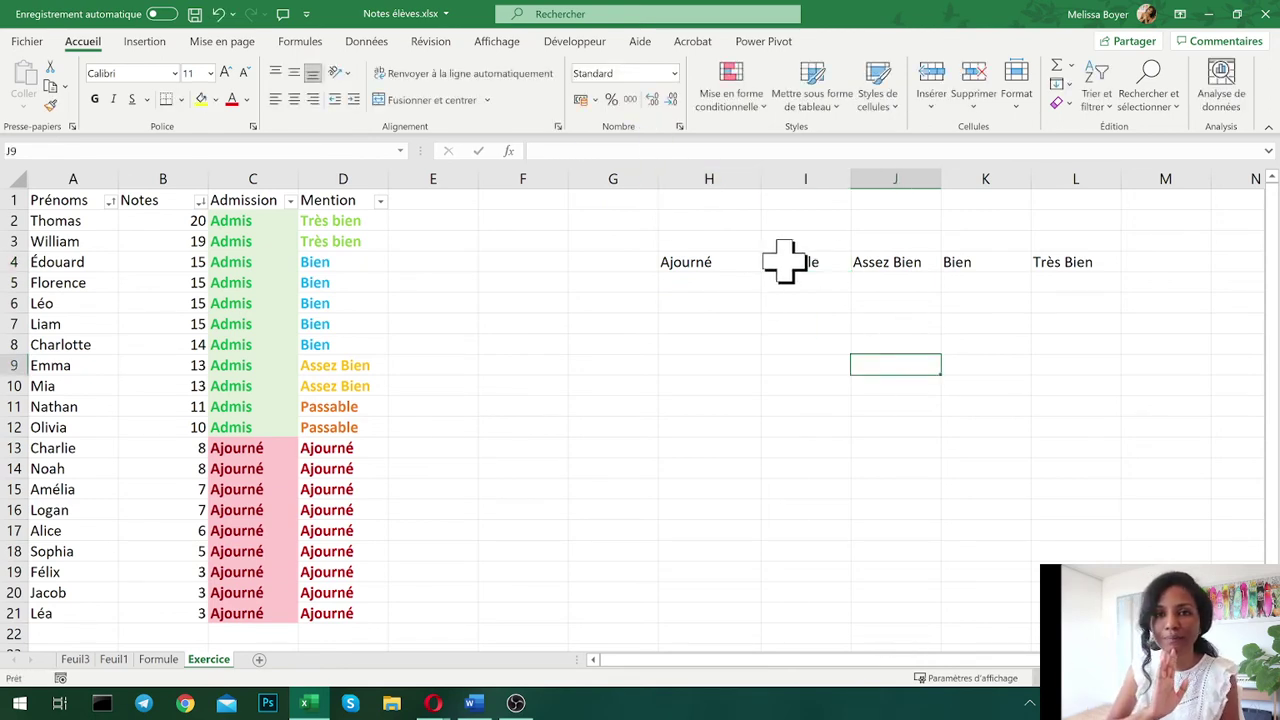
# - Try entering the unfinished formula =somme.Si.e in H5, below the Ajourné heading
pyautogui.click(700, 282)
pyautogui.click(572, 151)
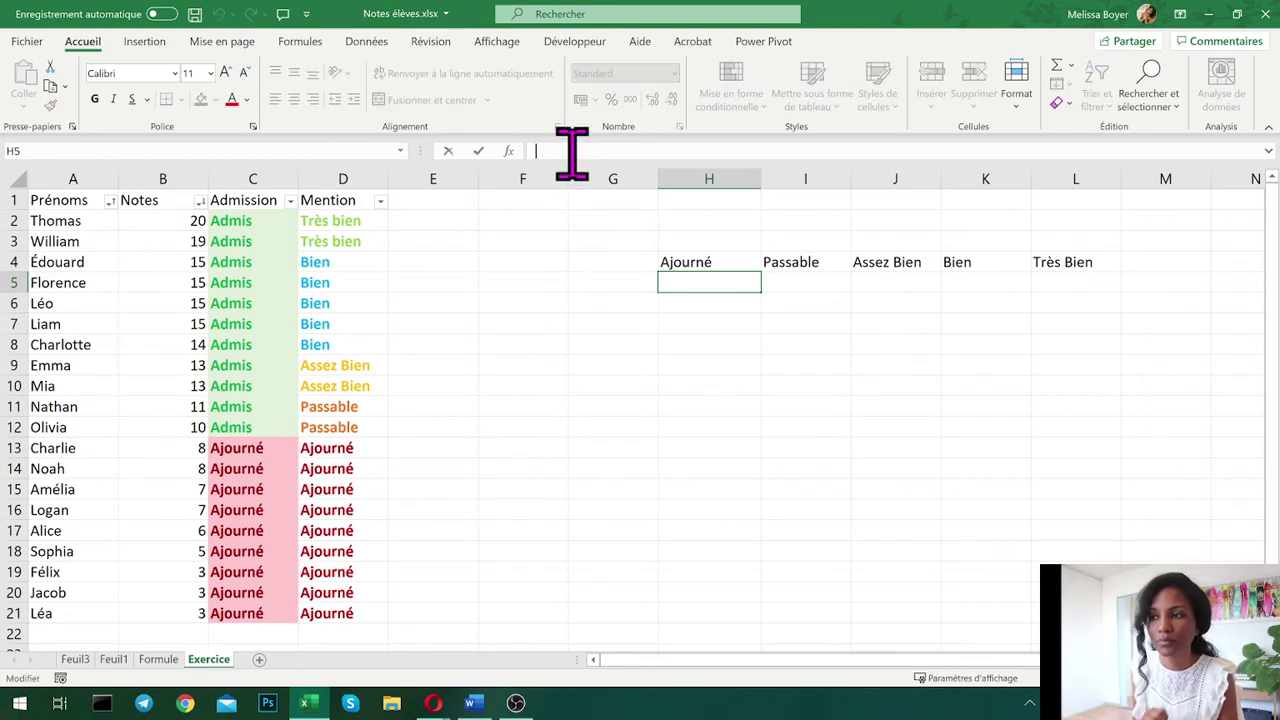
pyautogui.write('=')
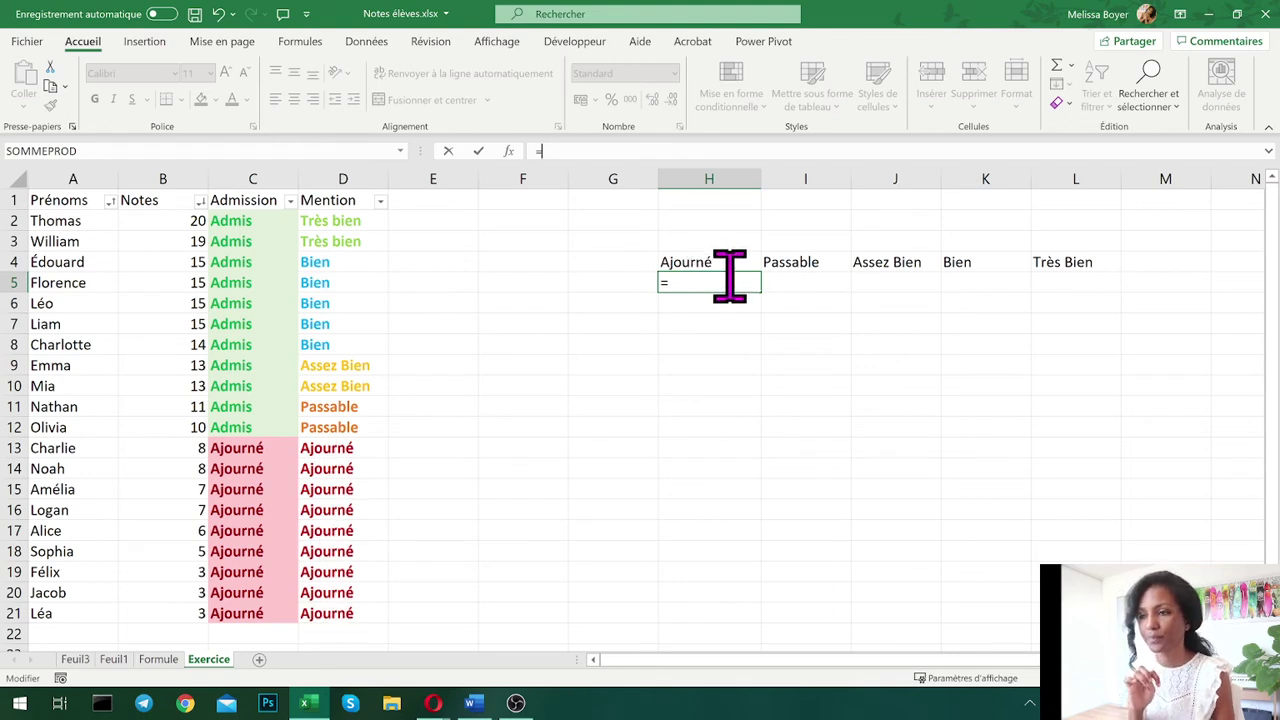
pyautogui.write('somme')
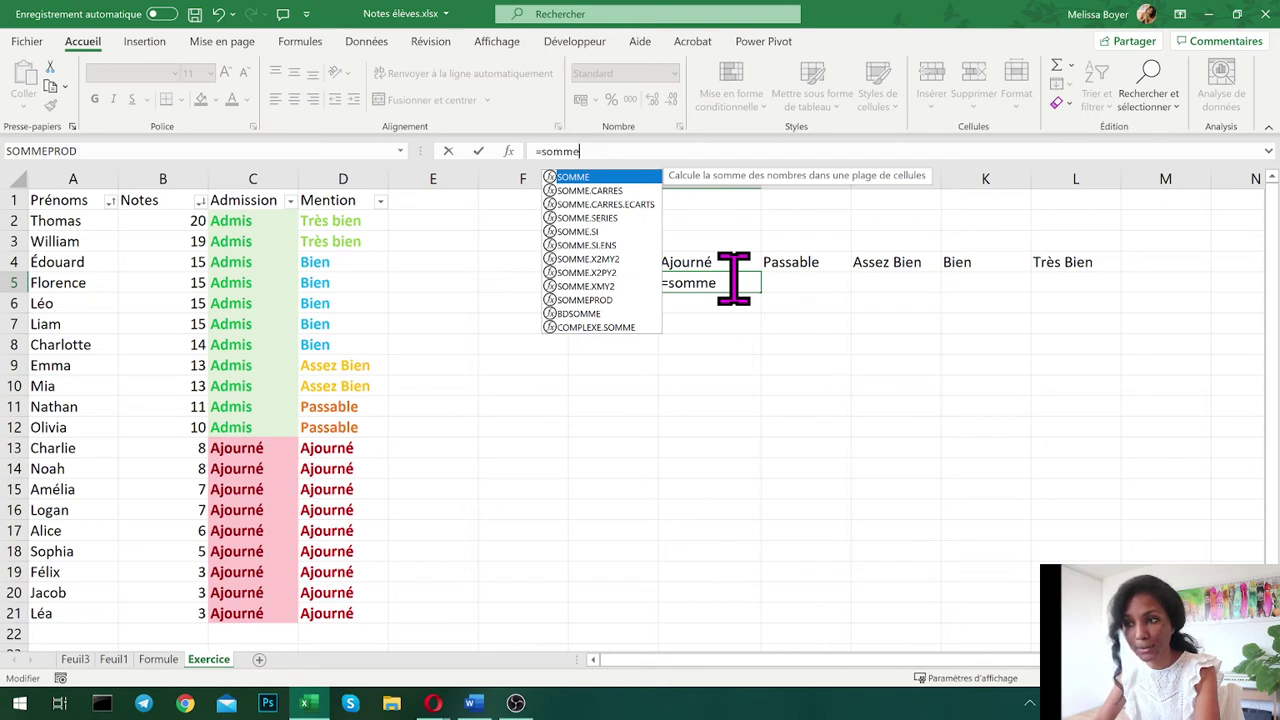
pyautogui.write('.Si')
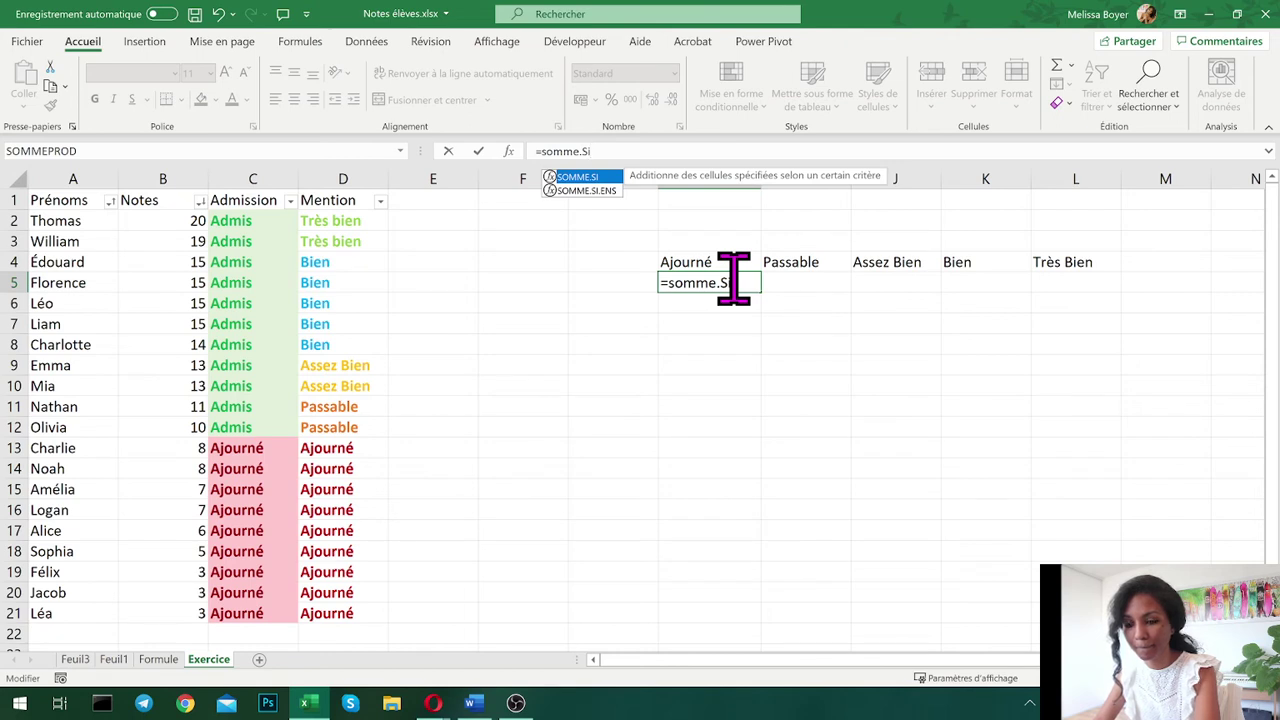
pyautogui.write('.e')
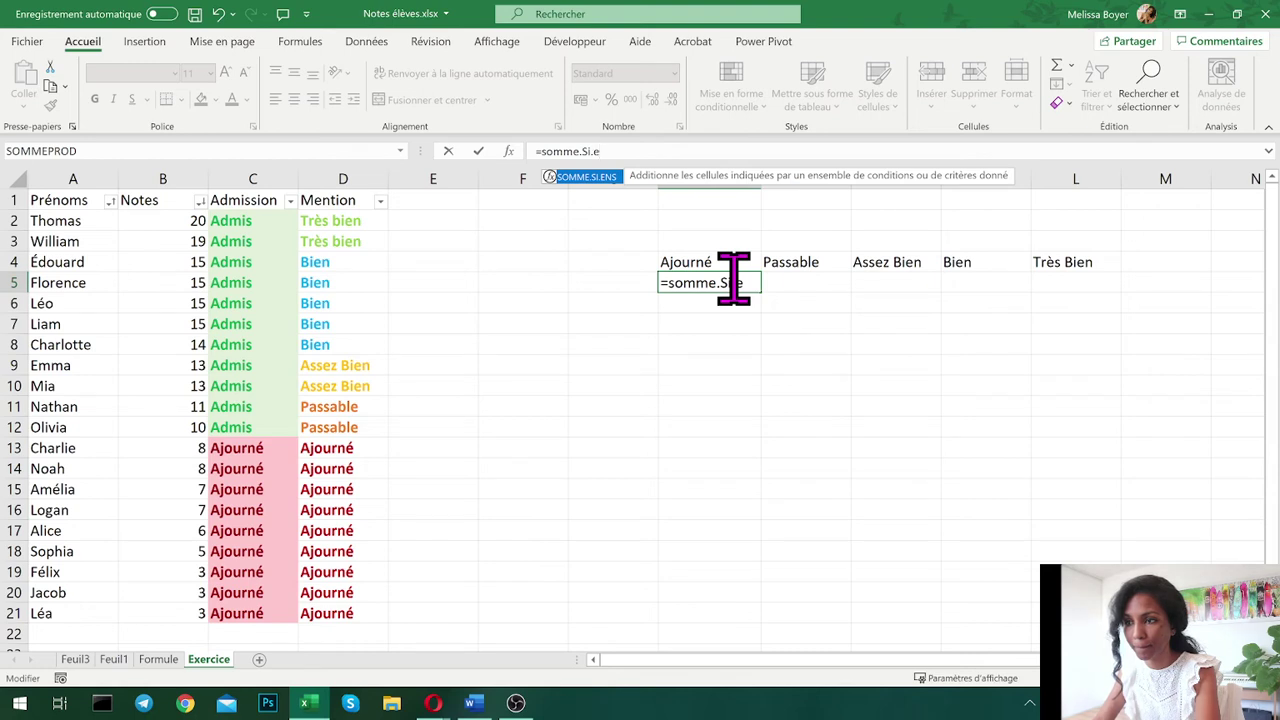
pyautogui.press('Return')
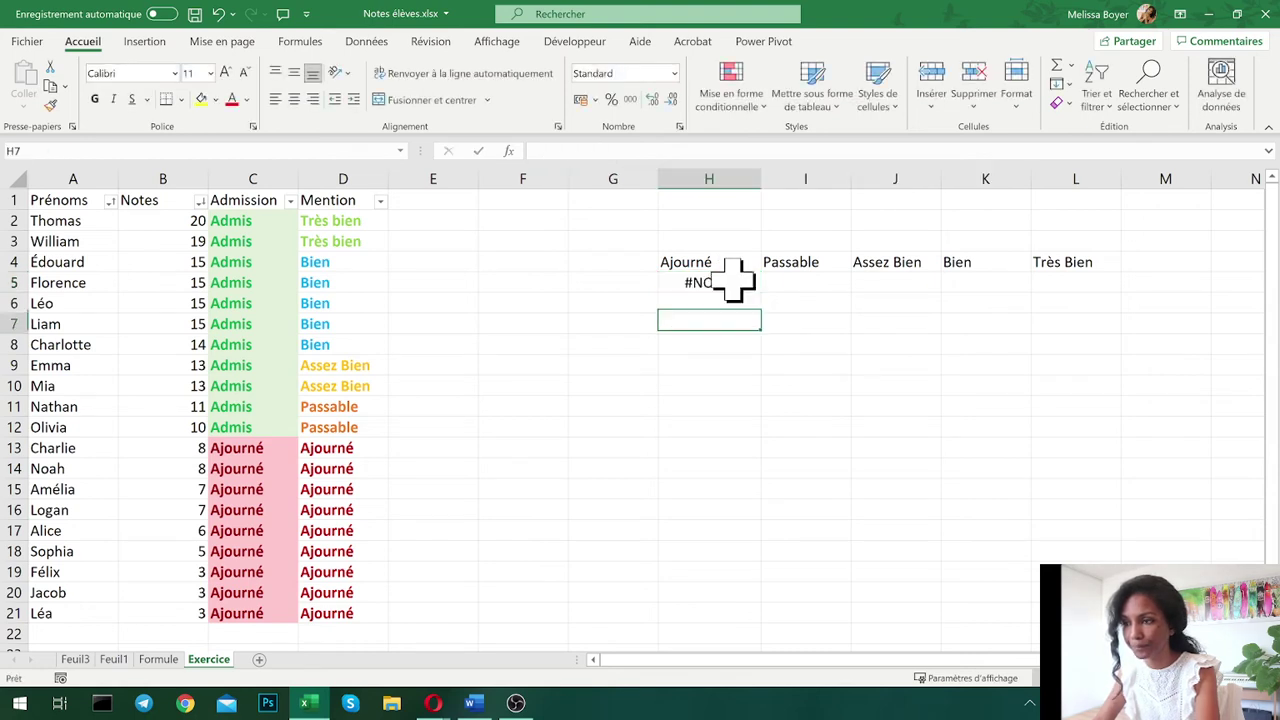
pyautogui.press('Return')
pyautogui.press('Return')
pyautogui.press('Return')
# - Replace the content of H5 with the start of a counting formula, =nb
pyautogui.press('Up')
pyautogui.press('Up')
pyautogui.press('Up')
pyautogui.press('Up')
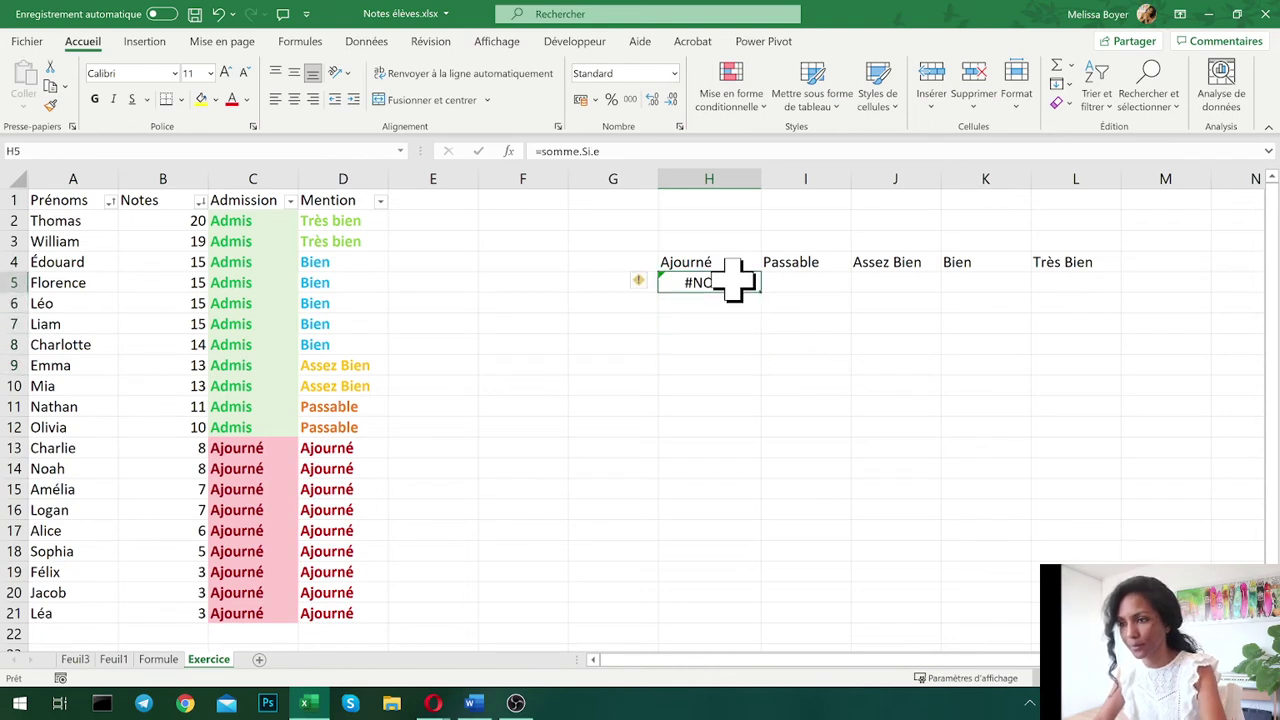
pyautogui.write('n')
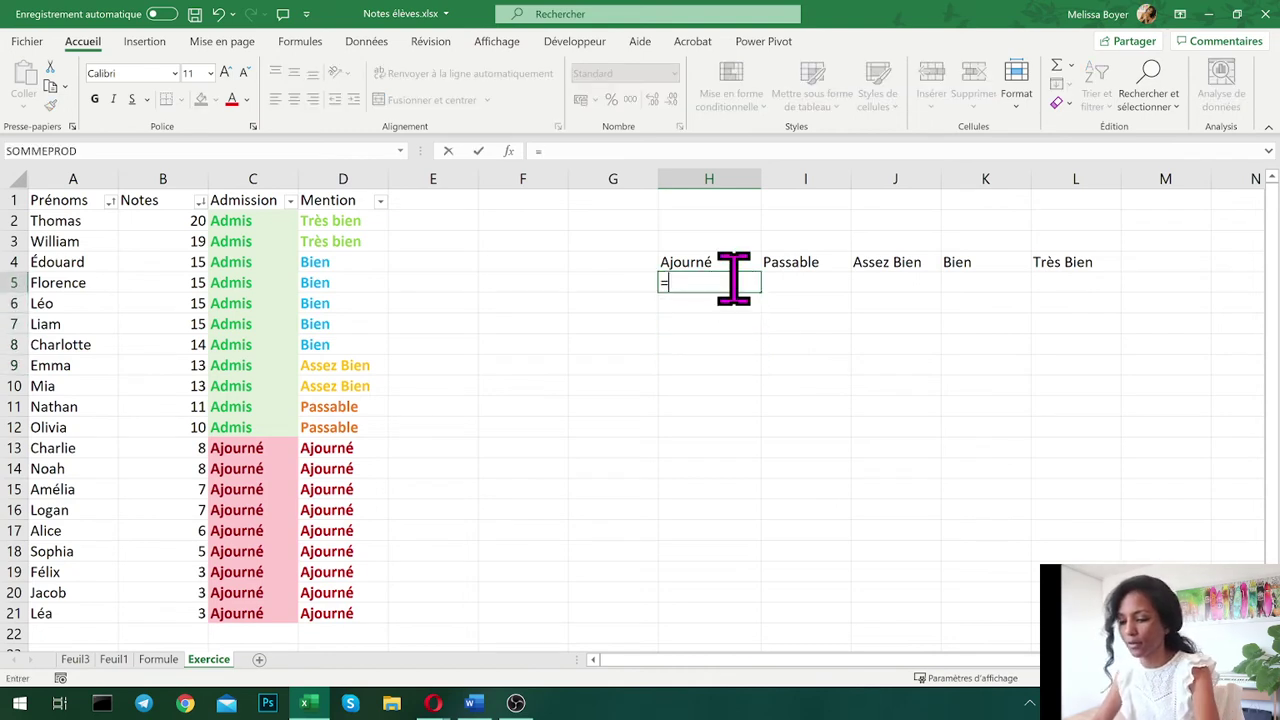
pyautogui.write('nb')
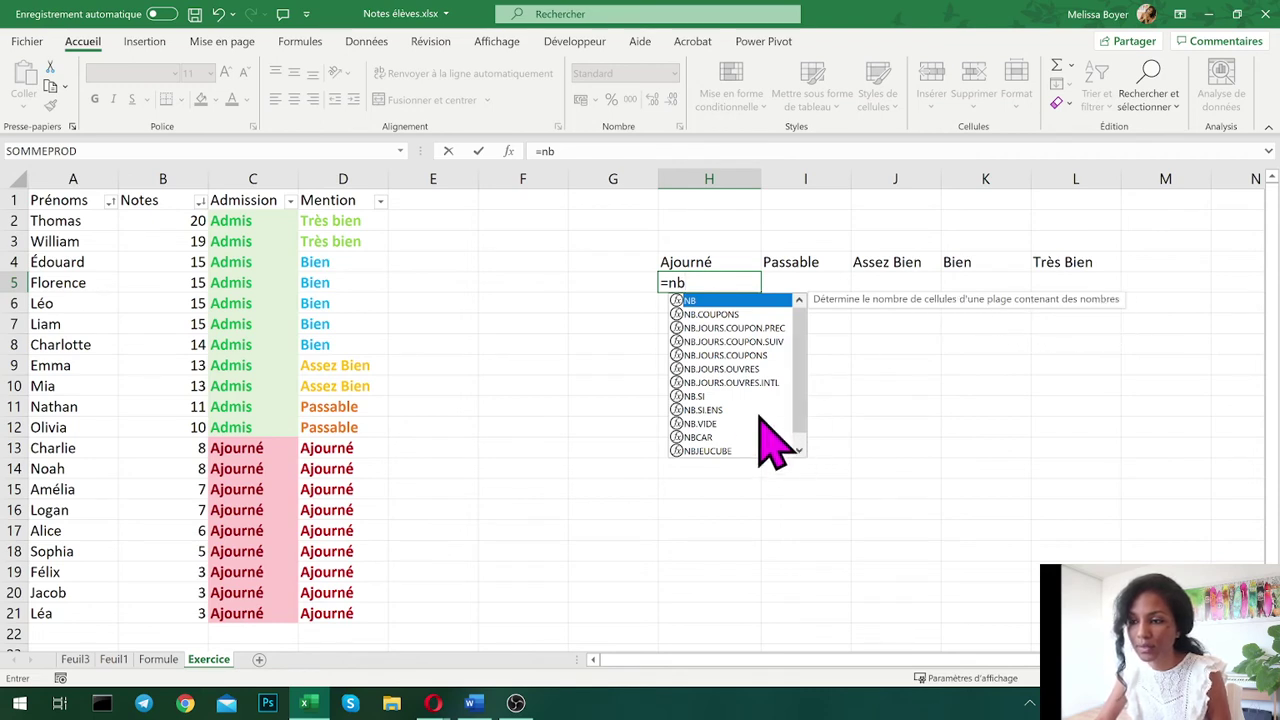
# - Examine the suggested counting functions and their descriptions, comparing NB, NB.SI and NB.SI.ENS
pyautogui.press('Down')
pyautogui.press('Down')
pyautogui.press('Down')
pyautogui.press('Down')
pyautogui.press('Down')
pyautogui.press('Down')
pyautogui.press('Down')
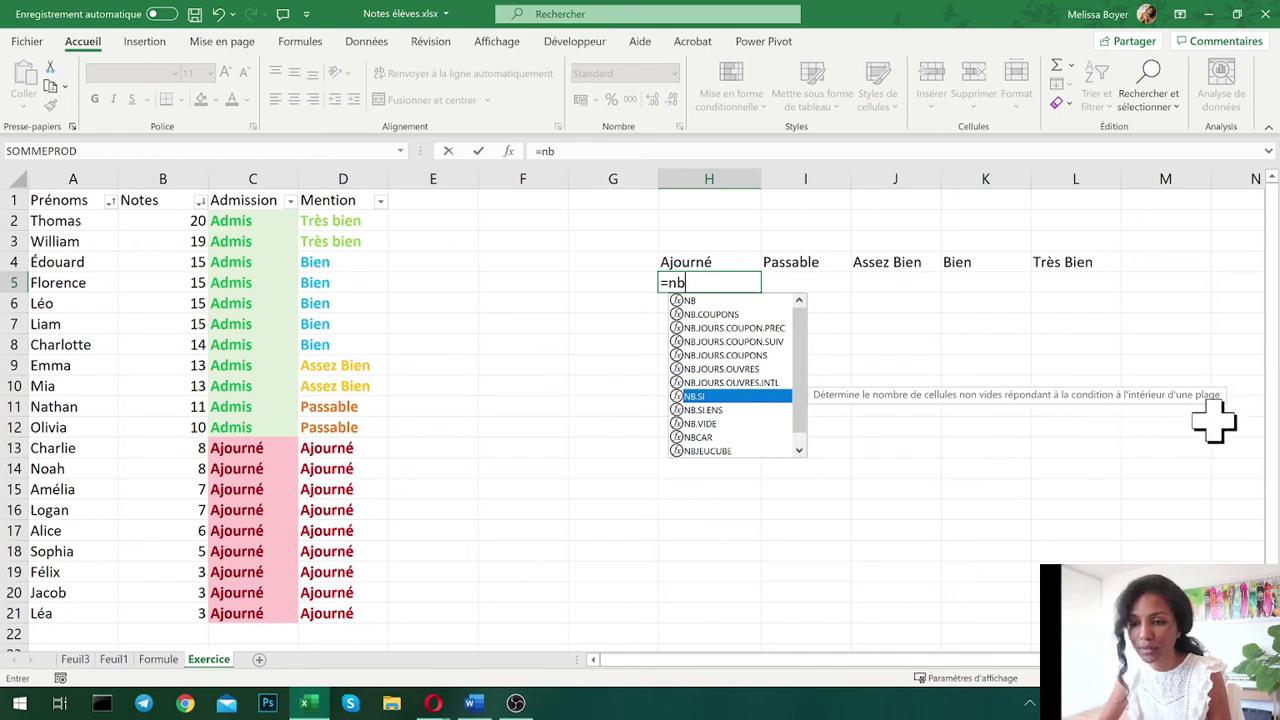
pyautogui.press('Down')
pyautogui.press('Down')
pyautogui.press('Up')
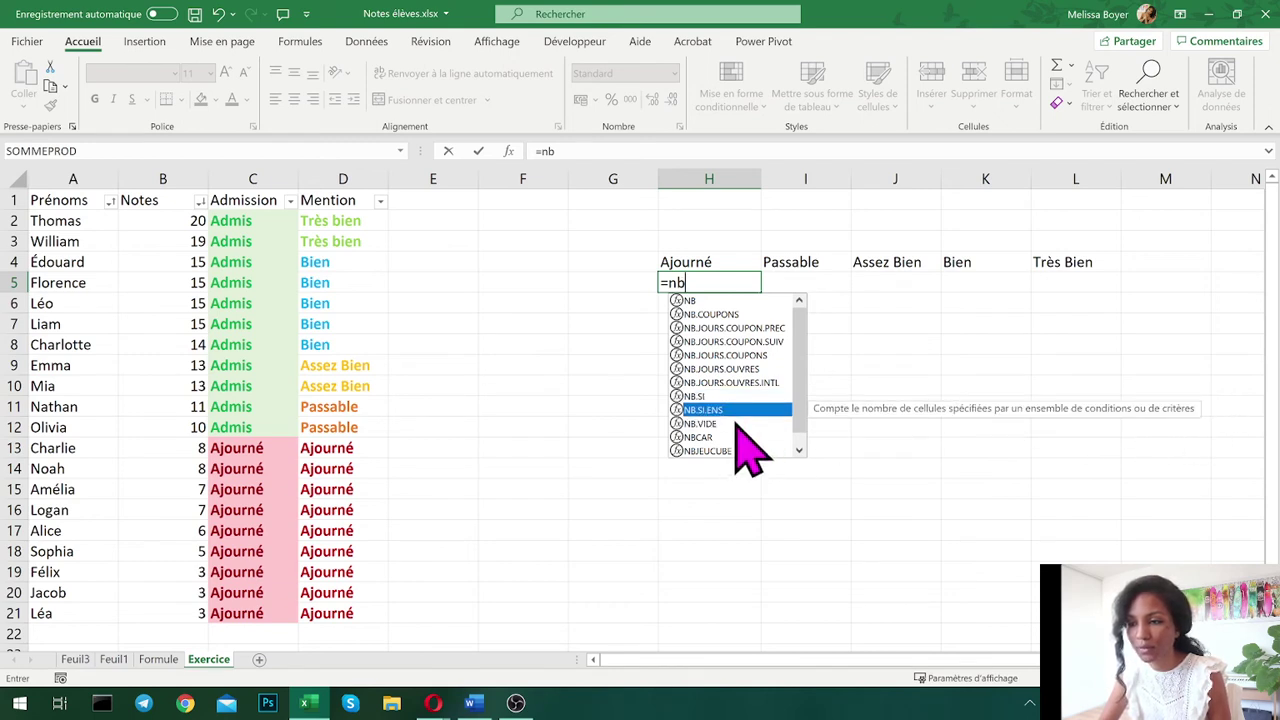
pyautogui.press('Up')
pyautogui.press('Down')
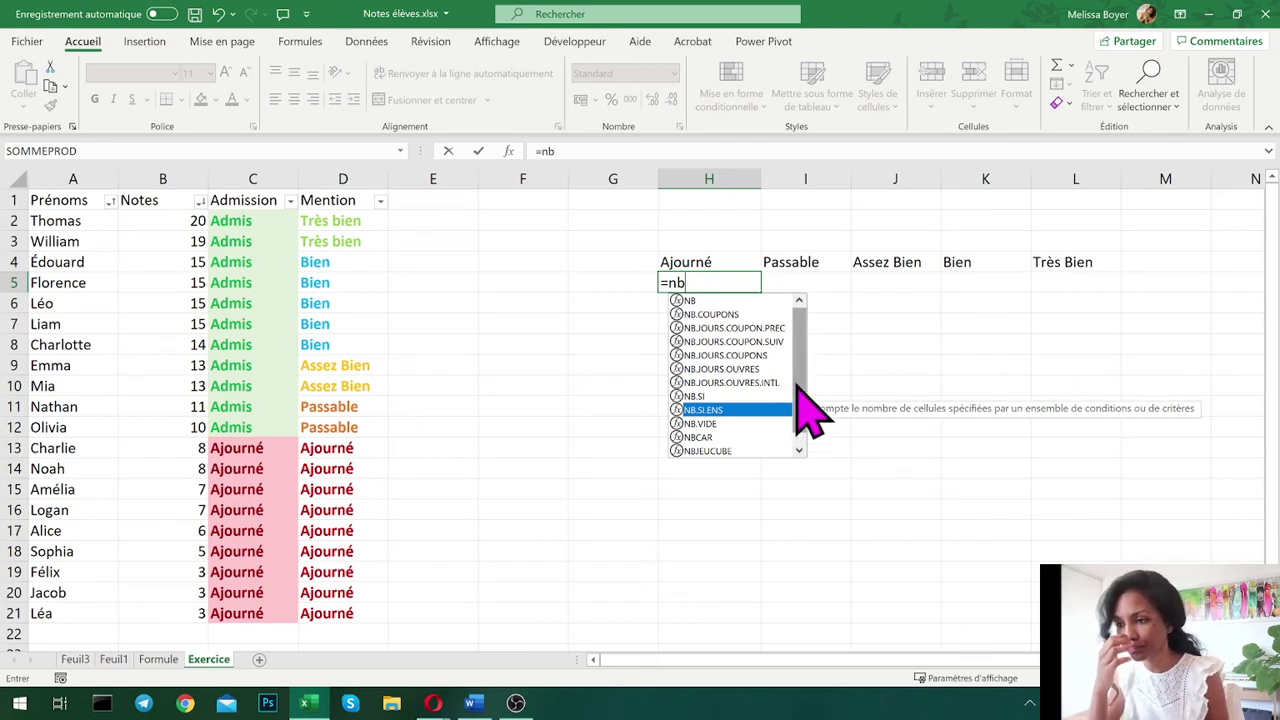
pyautogui.click(731, 397)
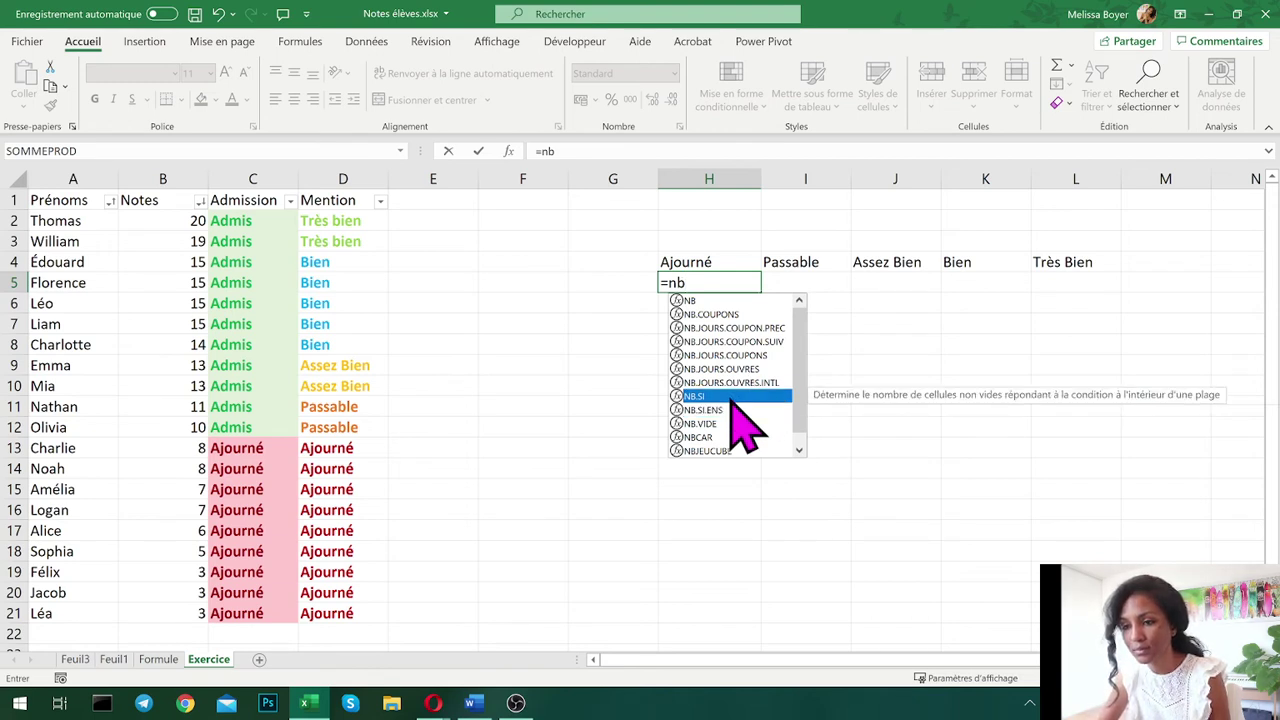
pyautogui.press('Up')
pyautogui.press('Up')
pyautogui.press('Up')
pyautogui.press('Up')
pyautogui.press('Up')
pyautogui.press('Up')
pyautogui.press('Up')
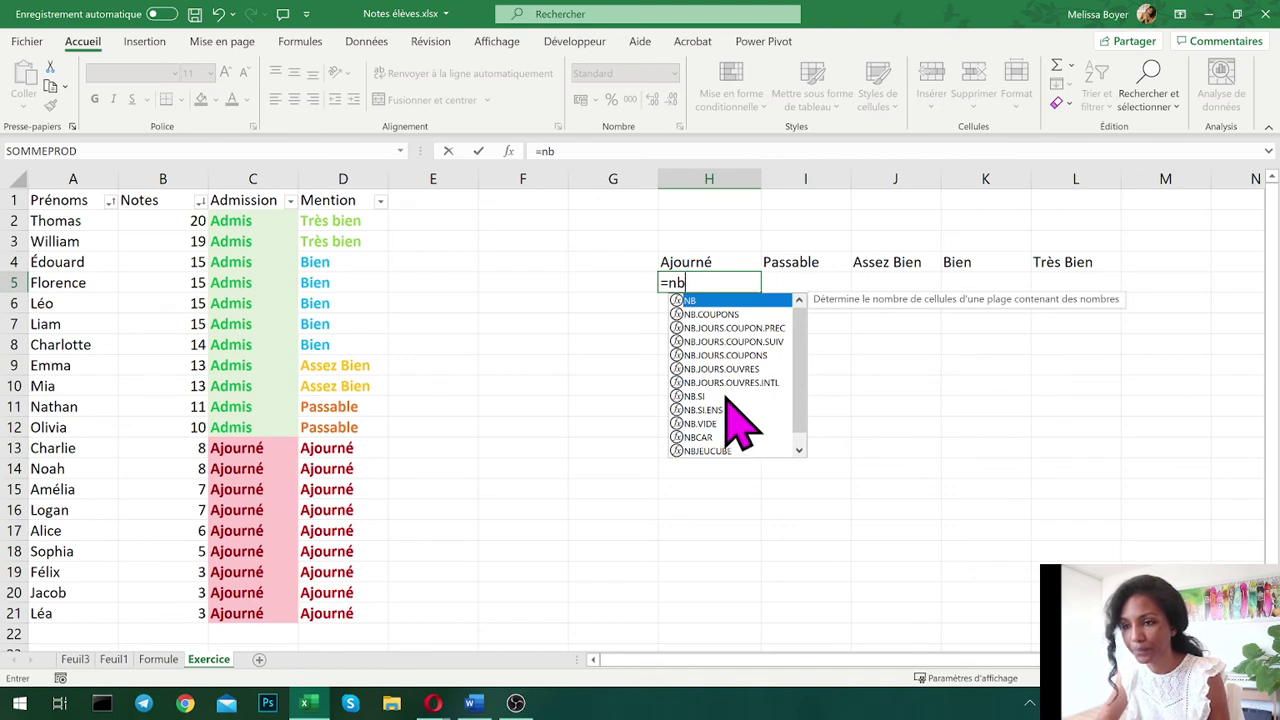
# - Choose the NB function and complete the H5 formula as =NB("Ajourné")
pyautogui.press('Tab')
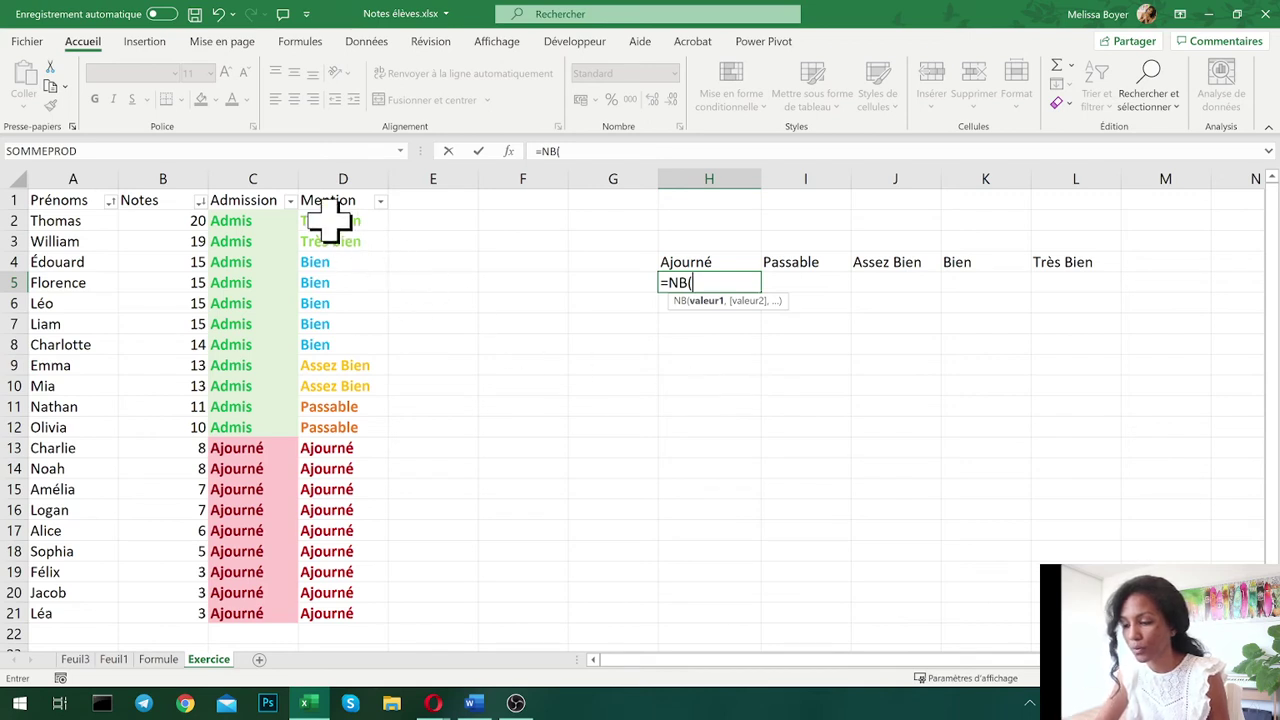
pyautogui.write('"Très Bie')
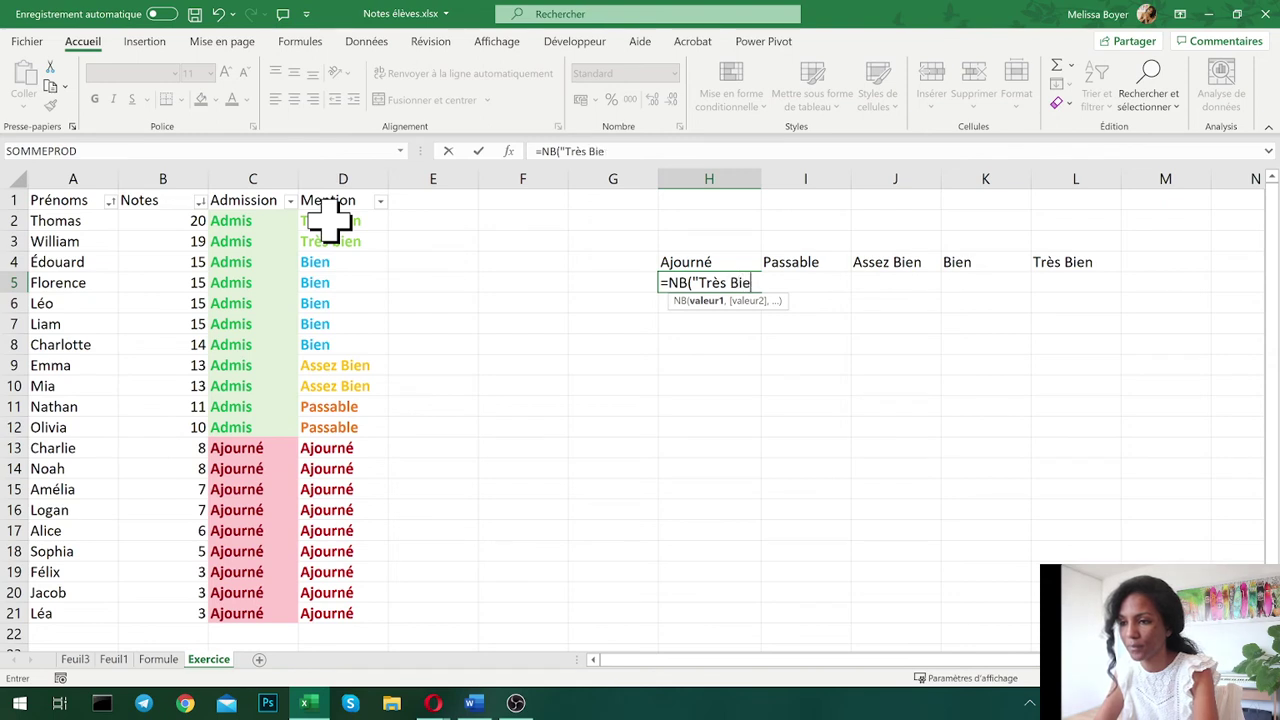
pyautogui.press('BackSpace')
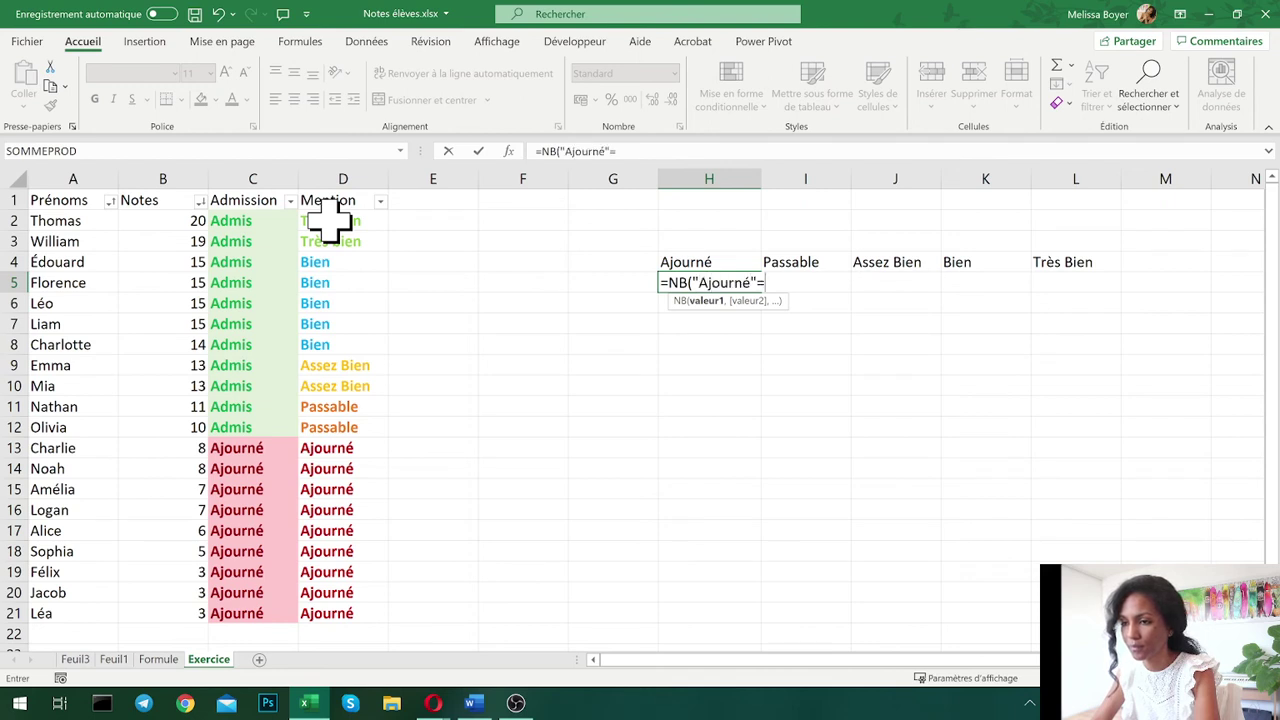
pyautogui.press('BackSpace')
pyautogui.write(')')
pyautogui.press('Return')
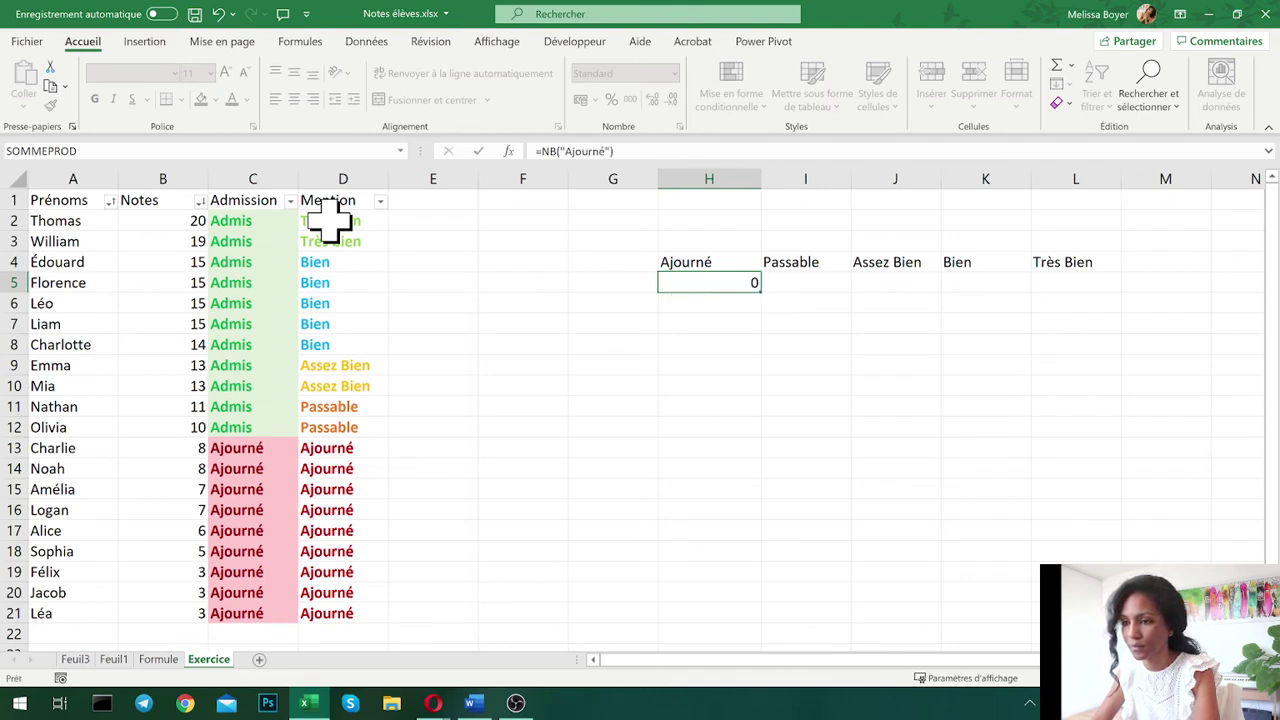
# - Try replacing the first argument of the NB function in H5 with the Mention range D2:D21
pyautogui.click(709, 282)
pyautogui.click(583, 150)
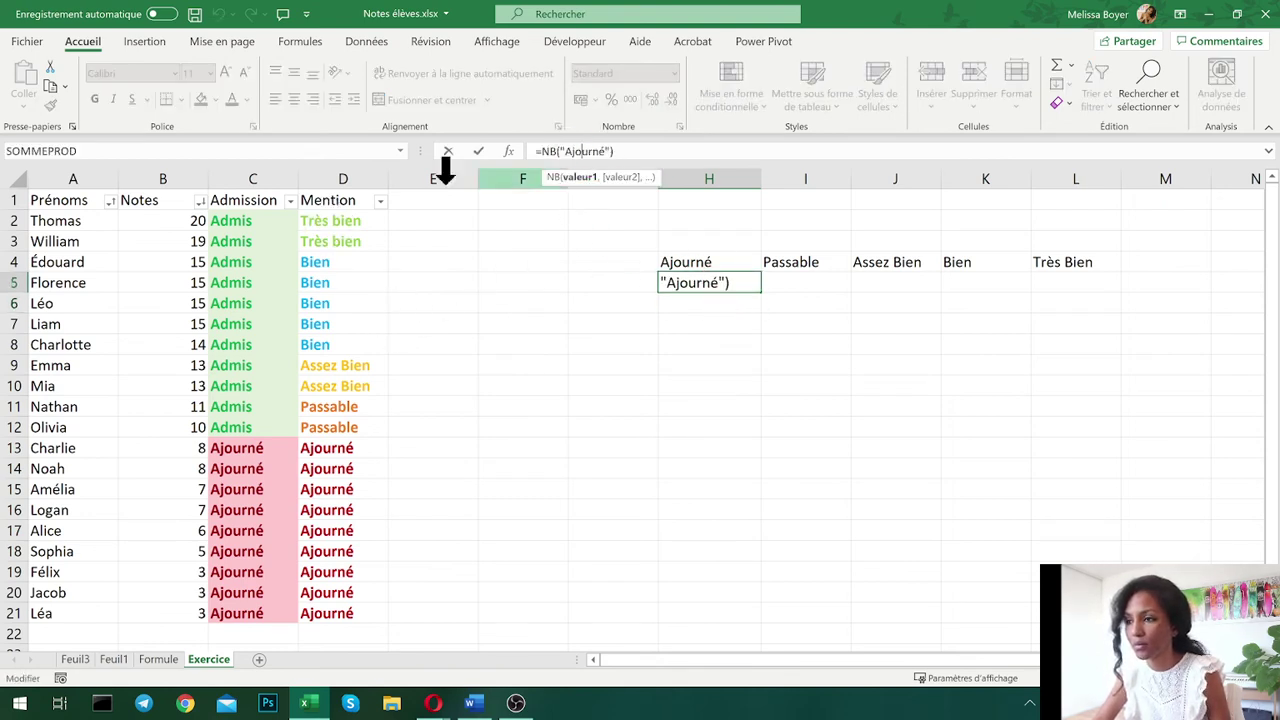
pyautogui.click(512, 151)
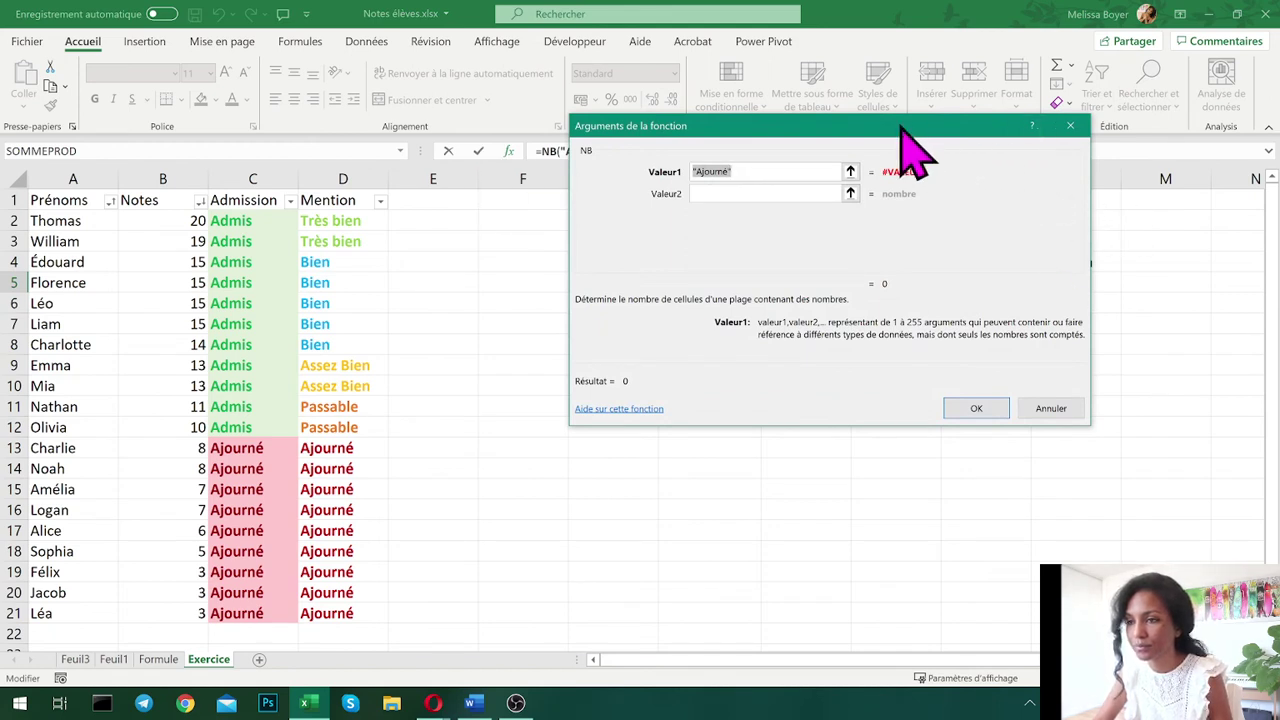
pyautogui.moveTo(901, 129); pyautogui.dragTo(930, 323)
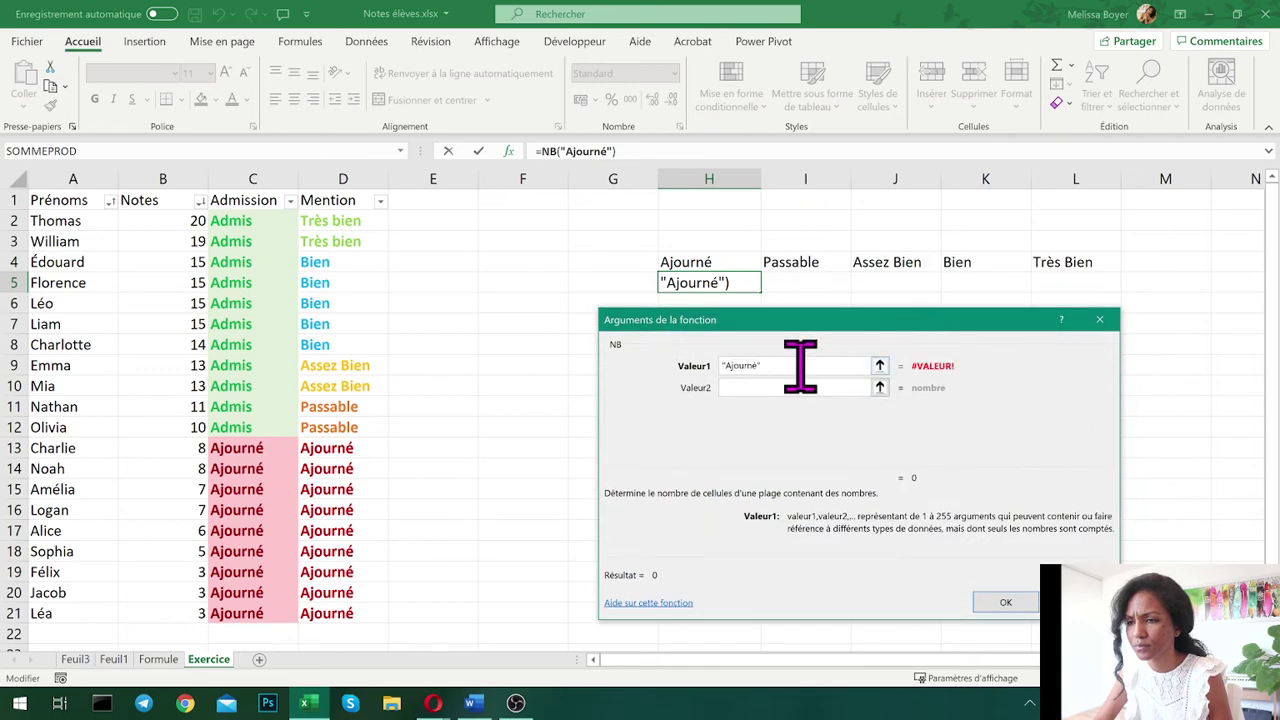
pyautogui.click(729, 365)
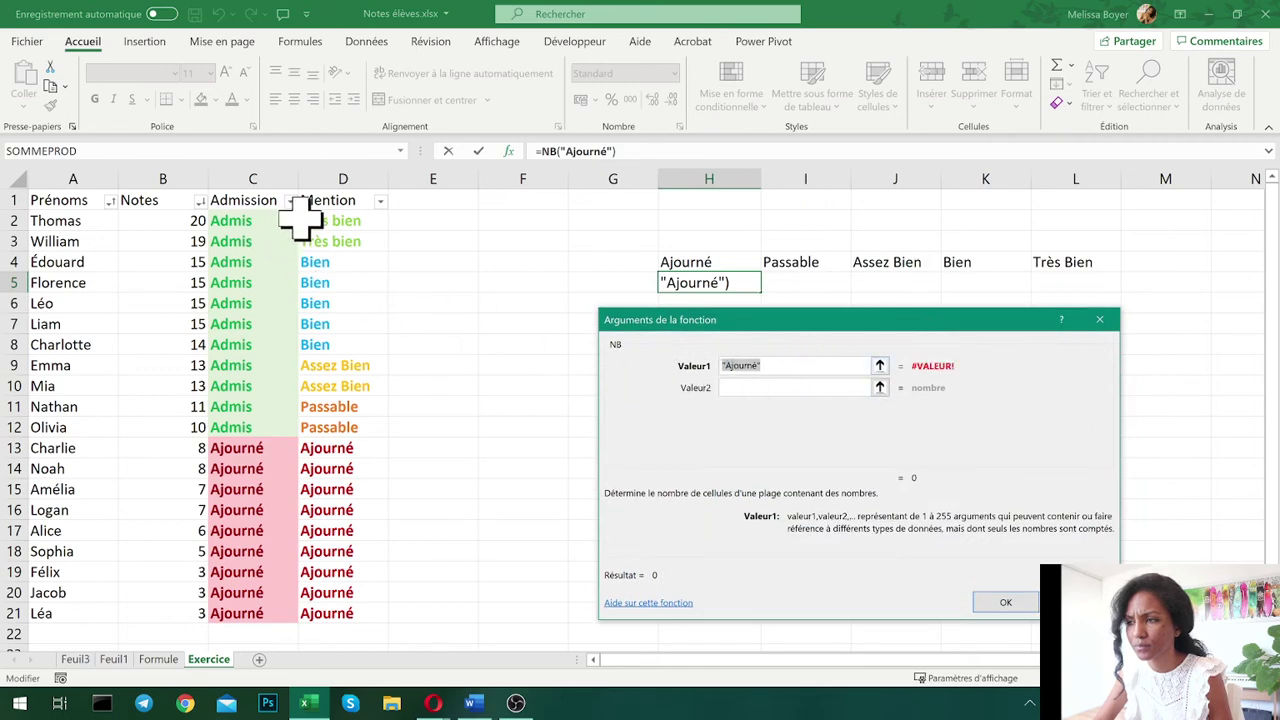
pyautogui.moveTo(318, 220); pyautogui.dragTo(349, 551)
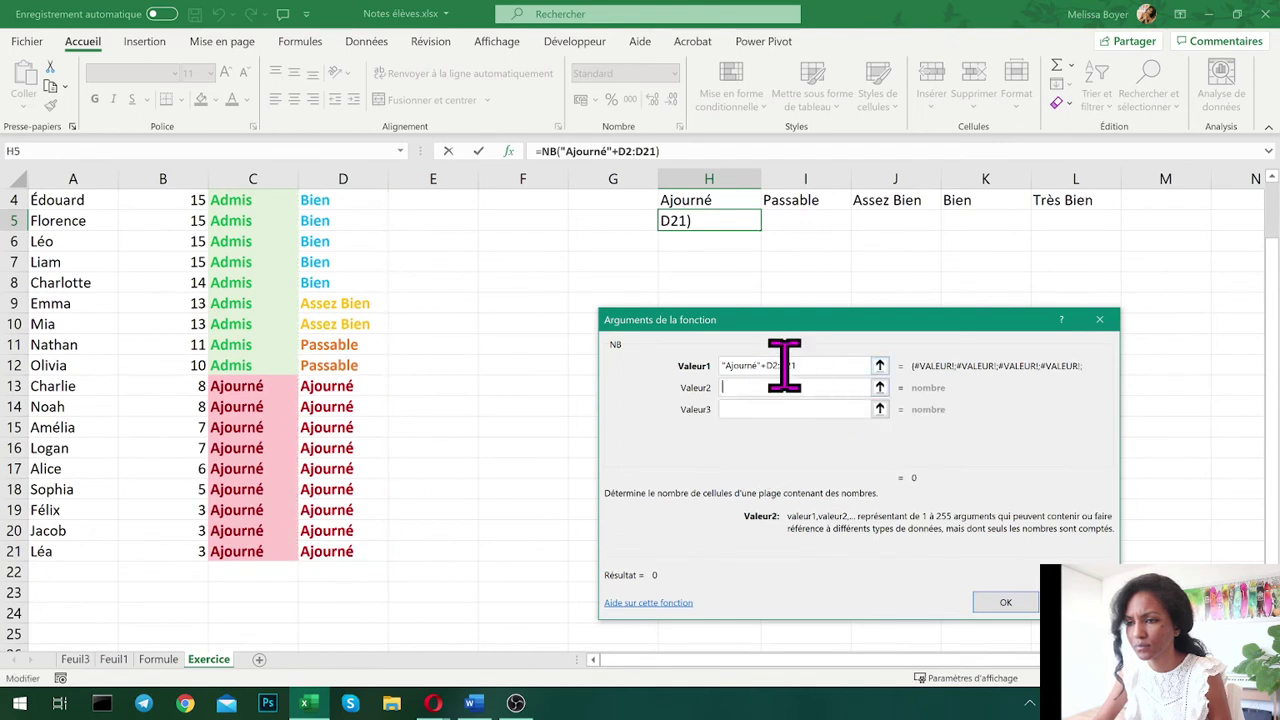
pyautogui.moveTo(722, 365); pyautogui.dragTo(759, 365)
pyautogui.press('Delete')
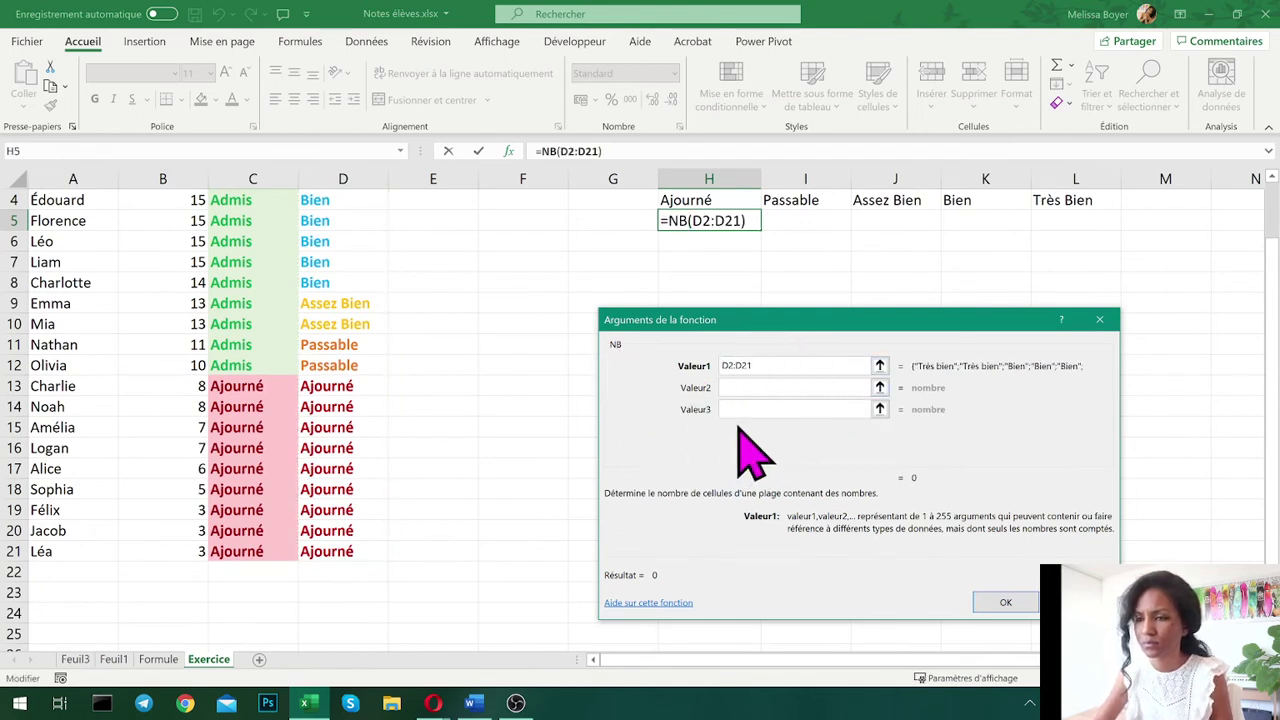
# - Try "Ajourné" as the second NB argument, and discard the argument changes
pyautogui.click(782, 388)
pyautogui.write('A')
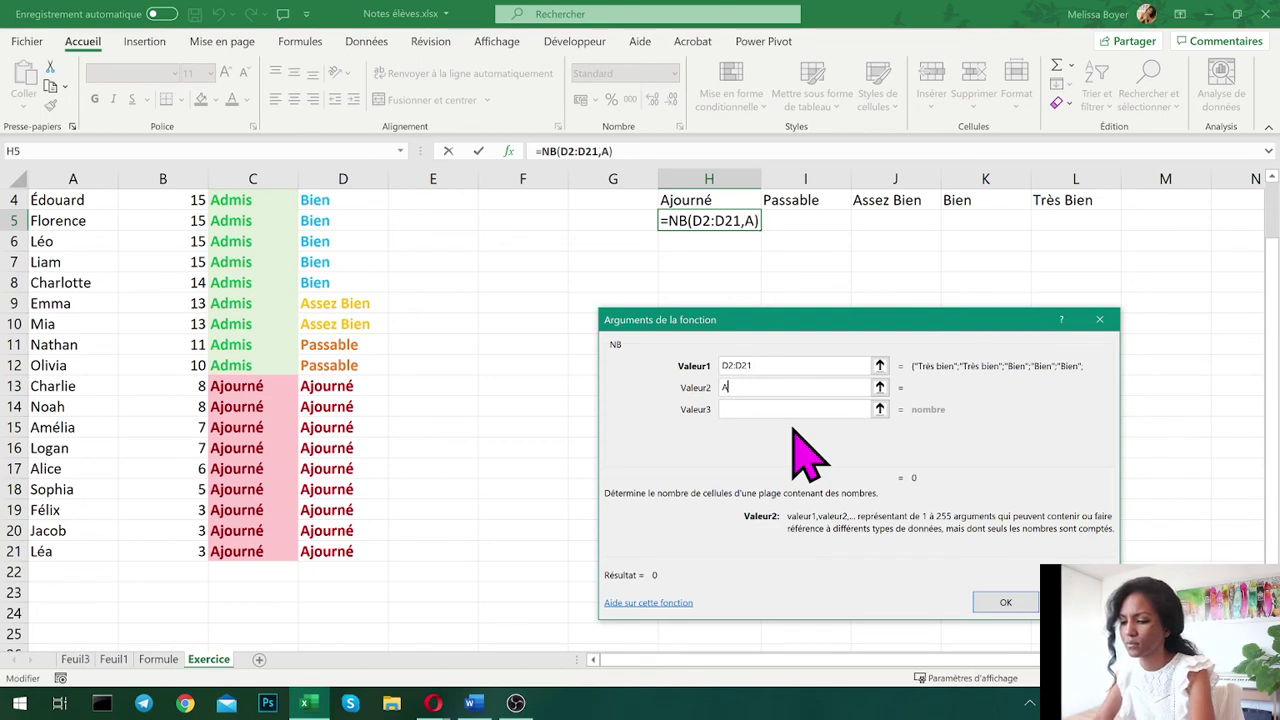
pyautogui.write('journé"')
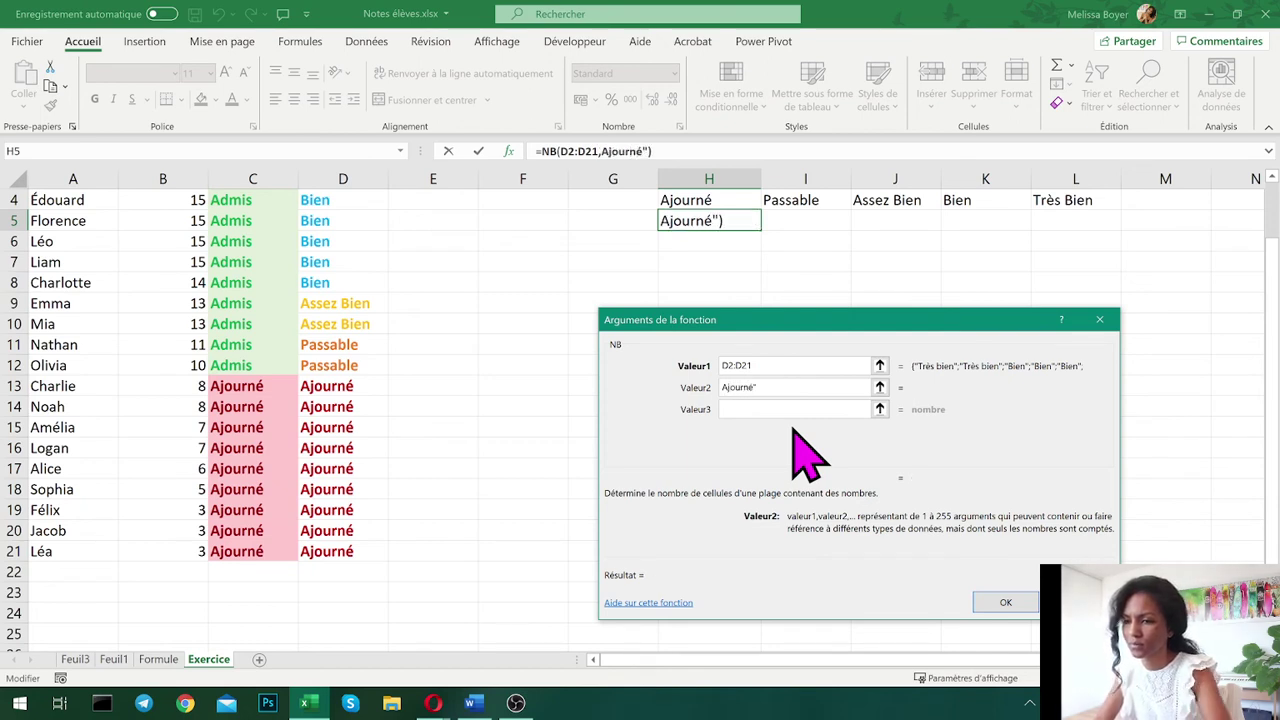
pyautogui.click(726, 388)
pyautogui.write('"')
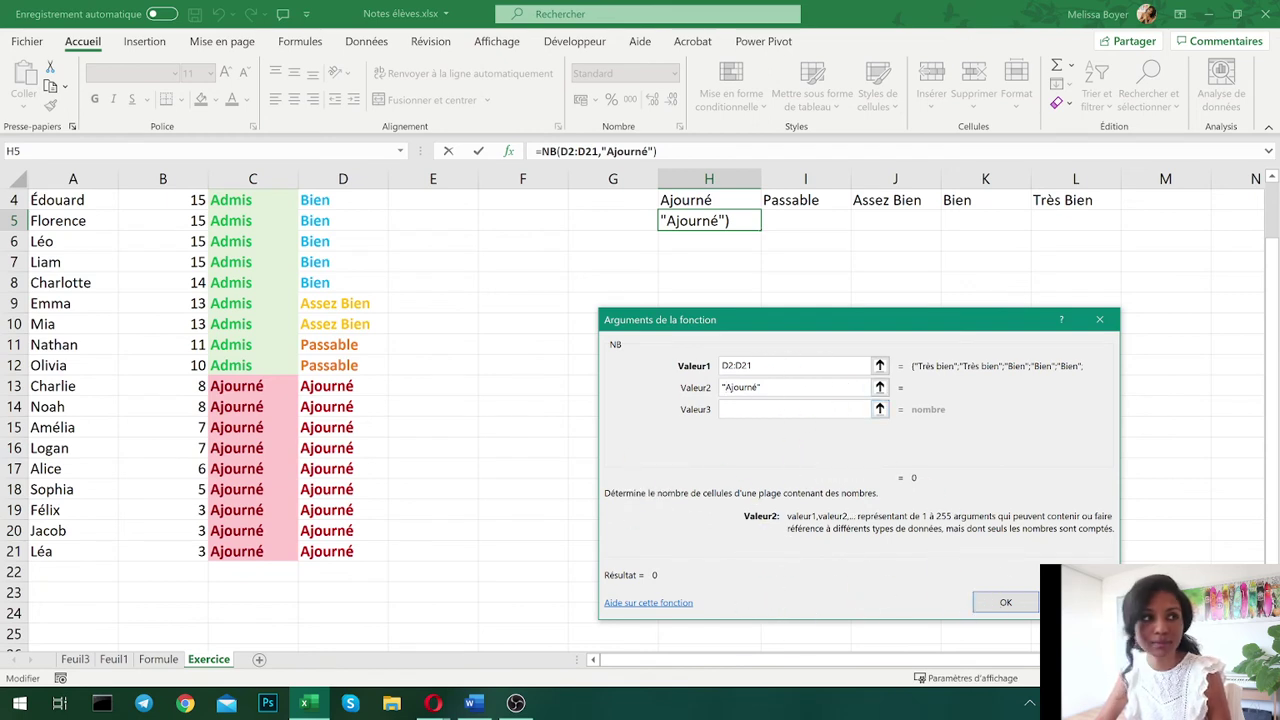
pyautogui.moveTo(926, 322); pyautogui.dragTo(736, 277)
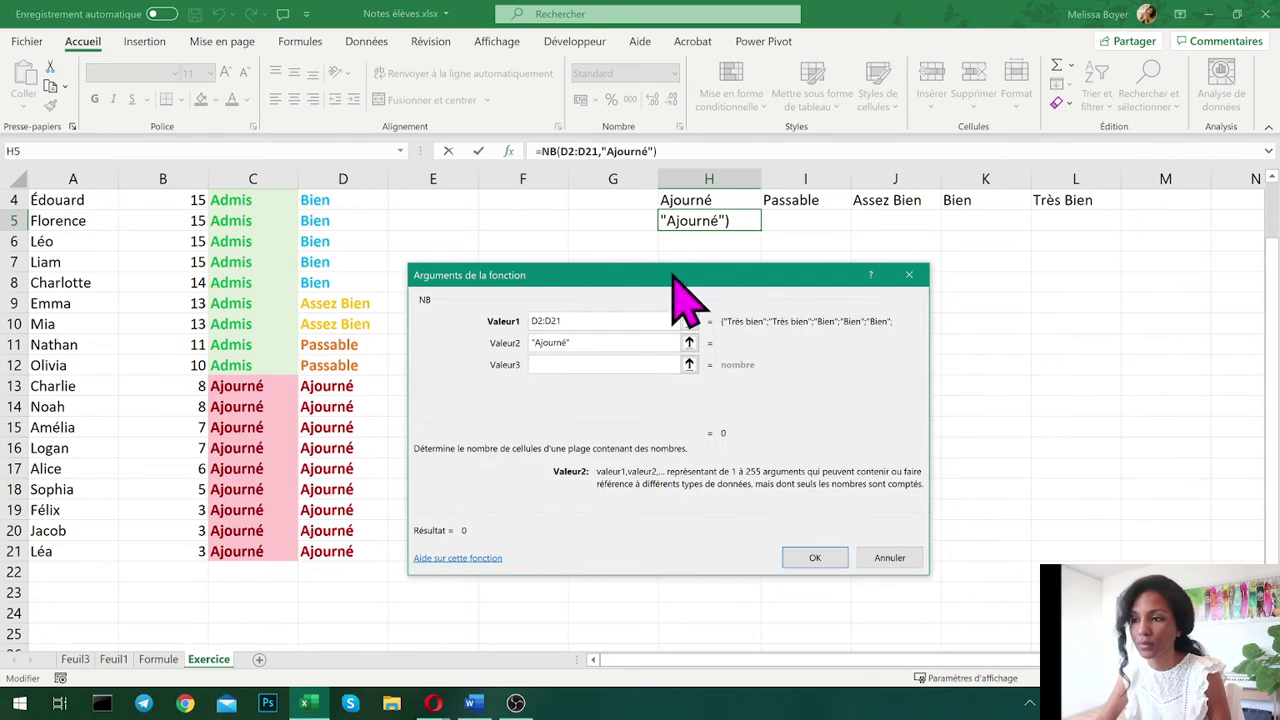
pyautogui.click(890, 558)
# - Change the function in the H5 formula from NB to NB.SI
pyautogui.click(560, 151)
pyautogui.press('Delete')
pyautogui.press('Delete')
pyautogui.press('Delete')
pyautogui.press('Delete')
pyautogui.press('Delete')
pyautogui.press('Delete')
pyautogui.press('Delete')
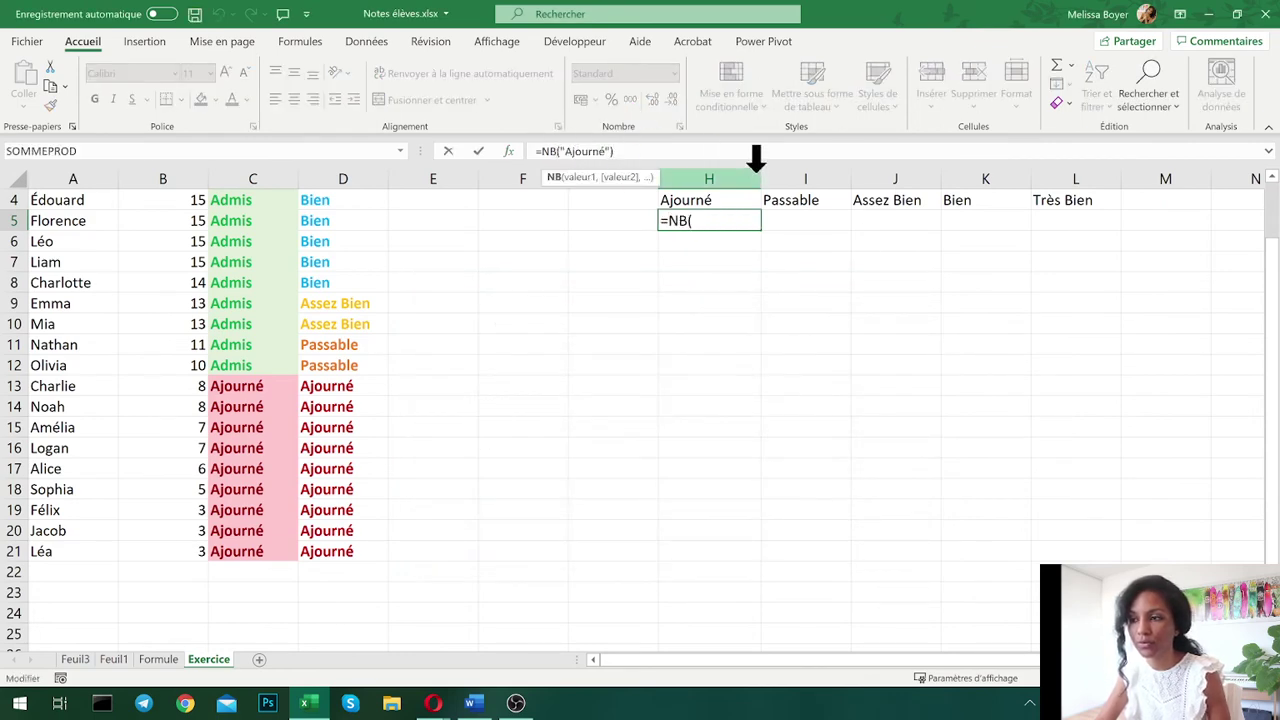
pyautogui.write('.SI')
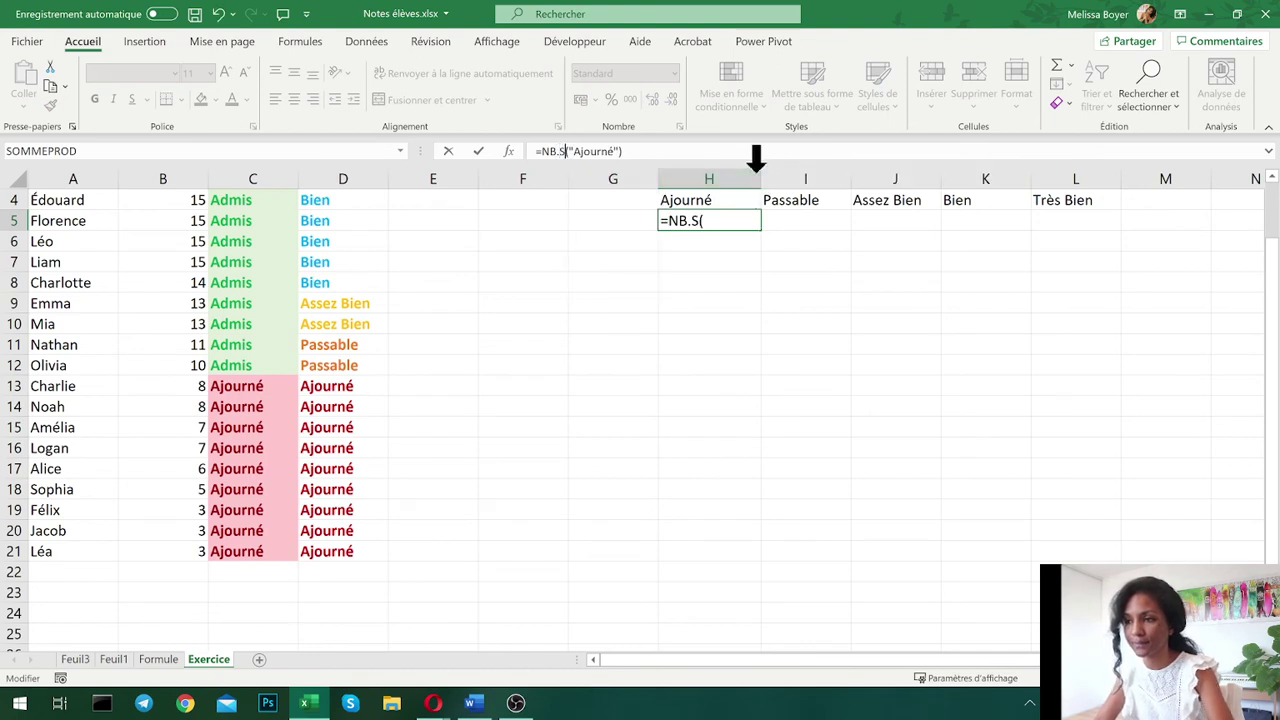
# - Set the NB.SI arguments in H5 to the Mention range D2:D21 and the criterion "Ajourné"
pyautogui.click(607, 152)
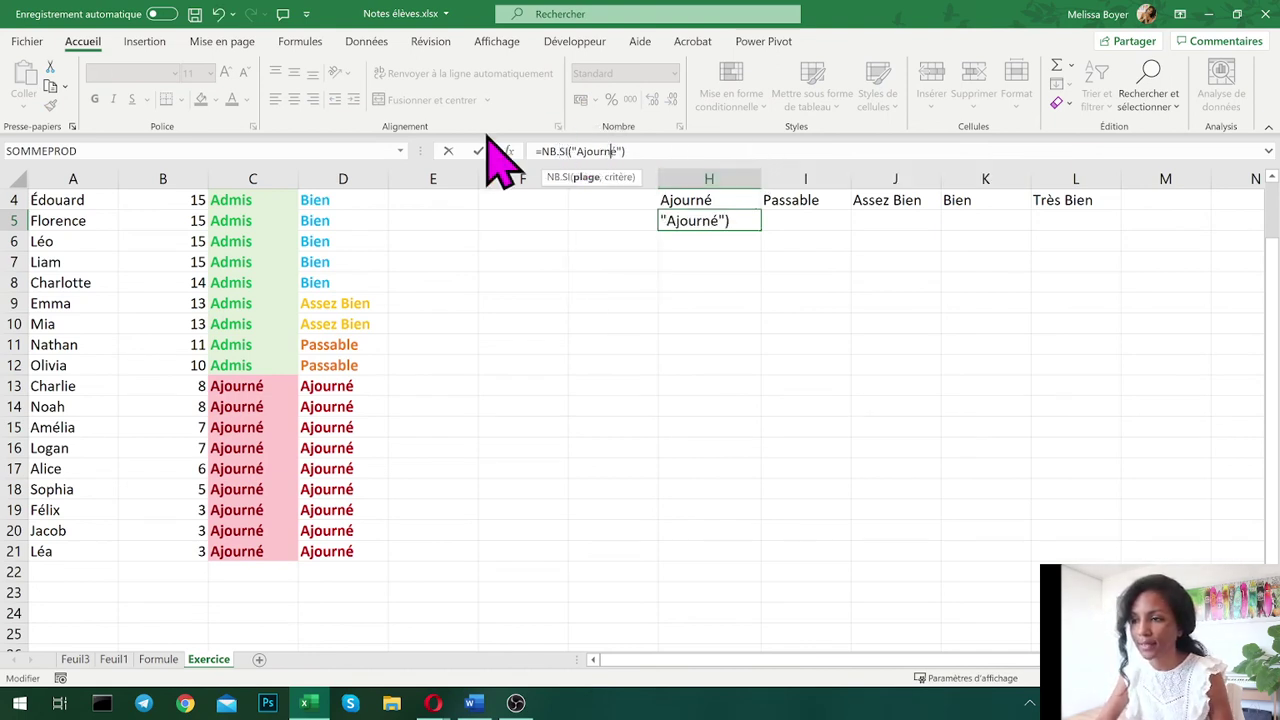
pyautogui.click(509, 151)
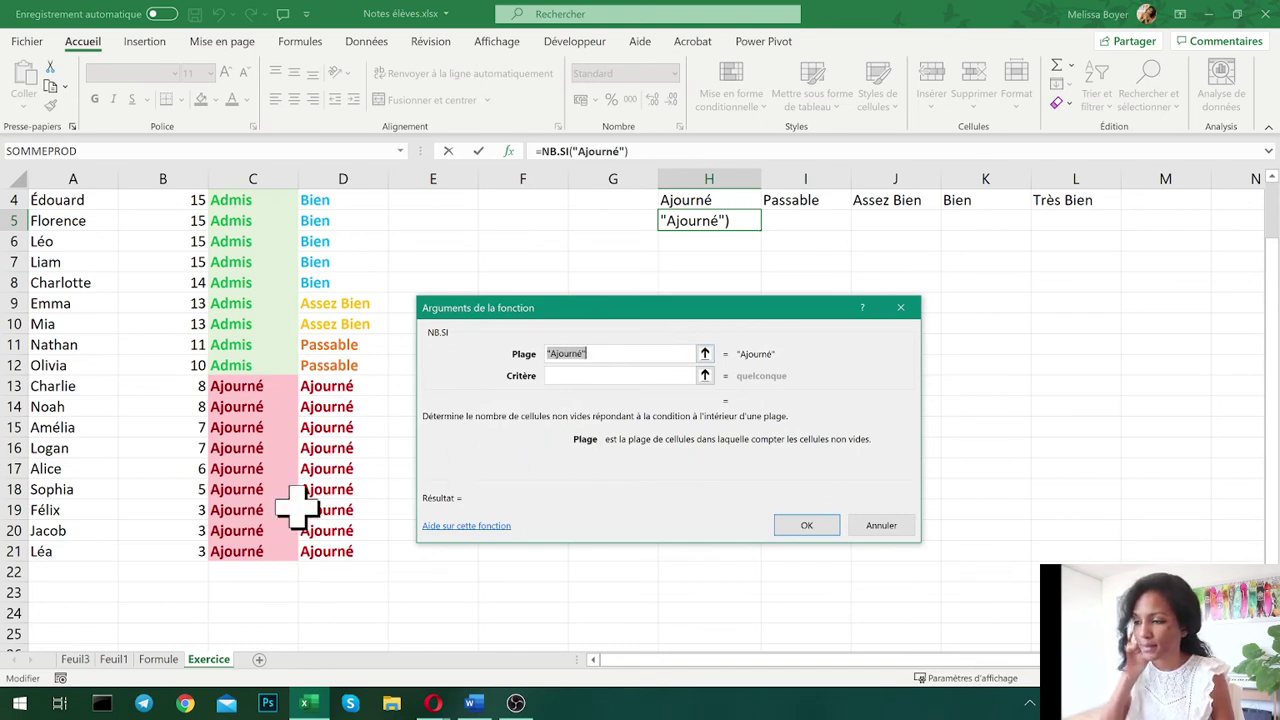
pyautogui.moveTo(343, 551); pyautogui.dragTo(340, 220)
pyautogui.click(594, 375)
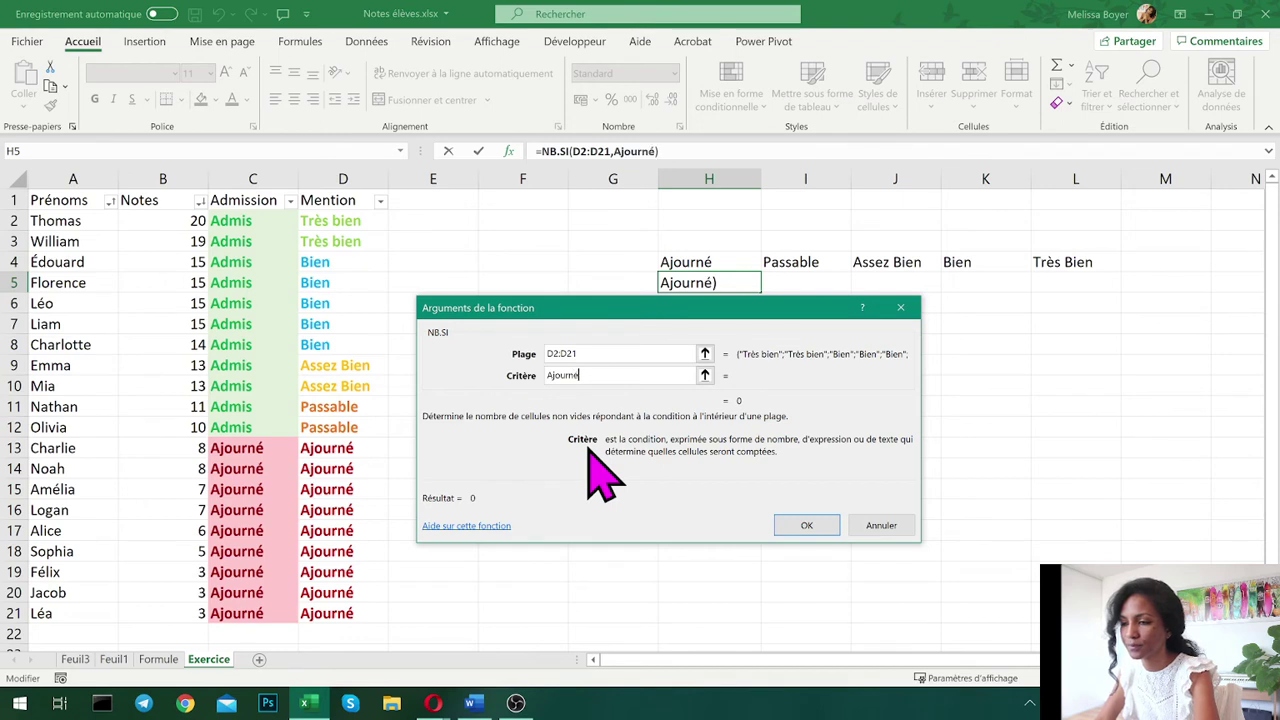
pyautogui.write('Ajourné""')
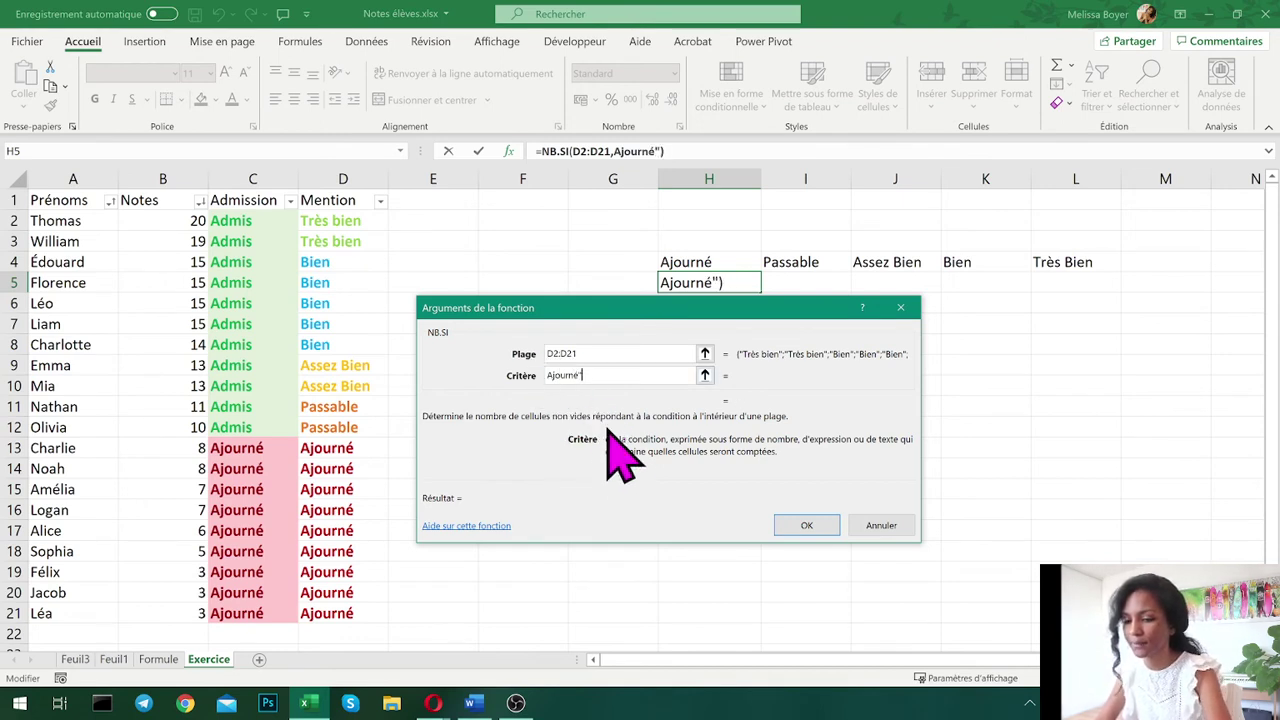
pyautogui.press('Home')
pyautogui.write('"')
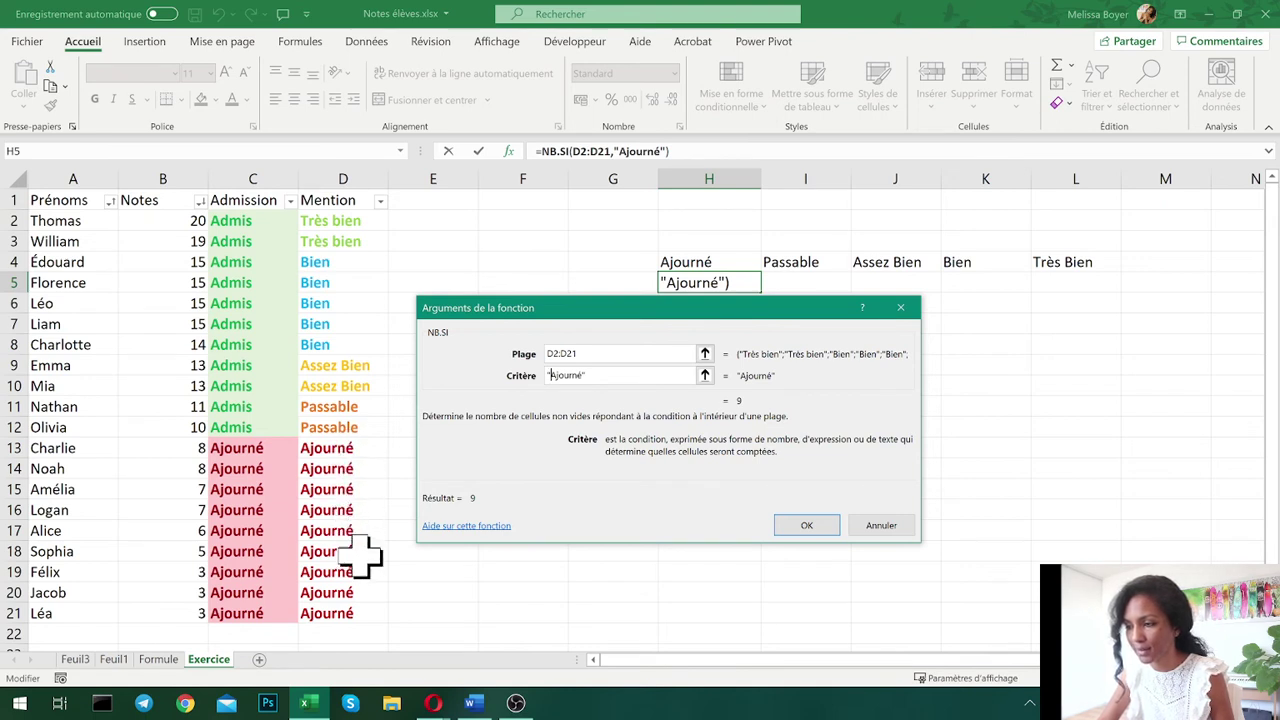
pyautogui.click(823, 525)
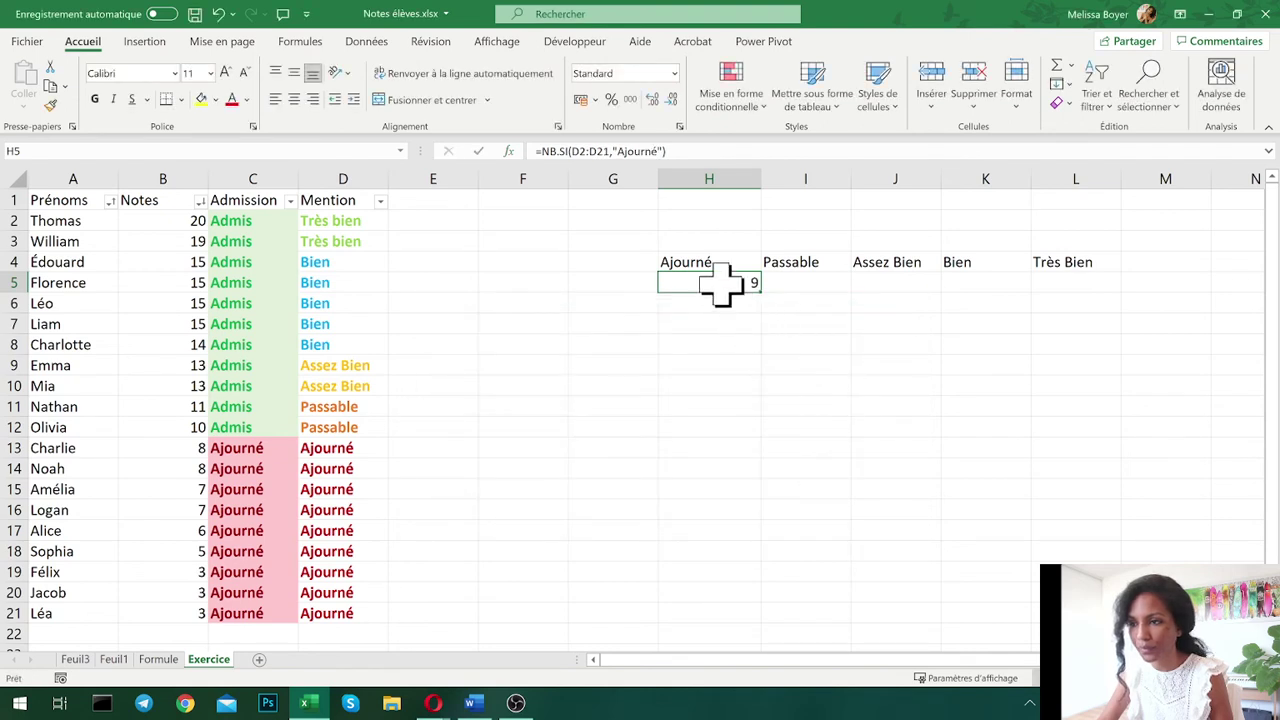
# - Replace the "Ajourné" criterion in the H5 formula with a reference to cell H4, and fill the formula across to L5
pyautogui.click(683, 264)
pyautogui.click(686, 280)
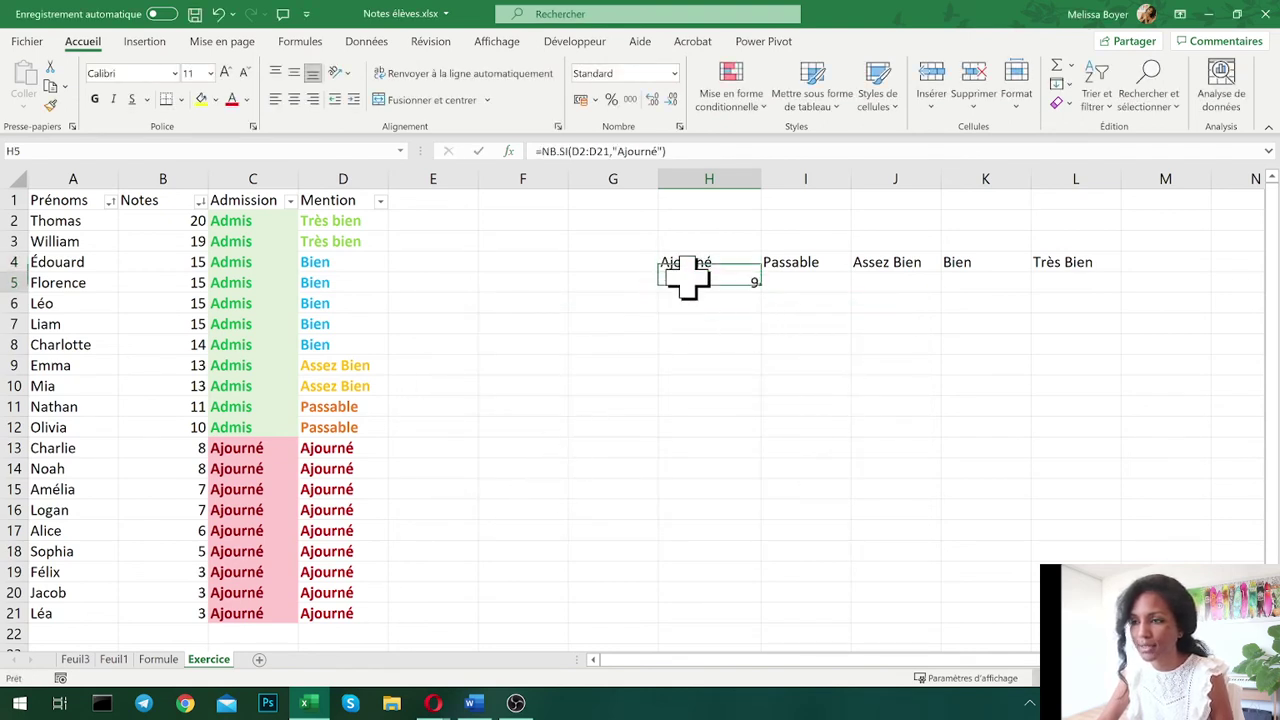
pyautogui.click(623, 151)
pyautogui.moveTo(612, 151); pyautogui.dragTo(664, 151)
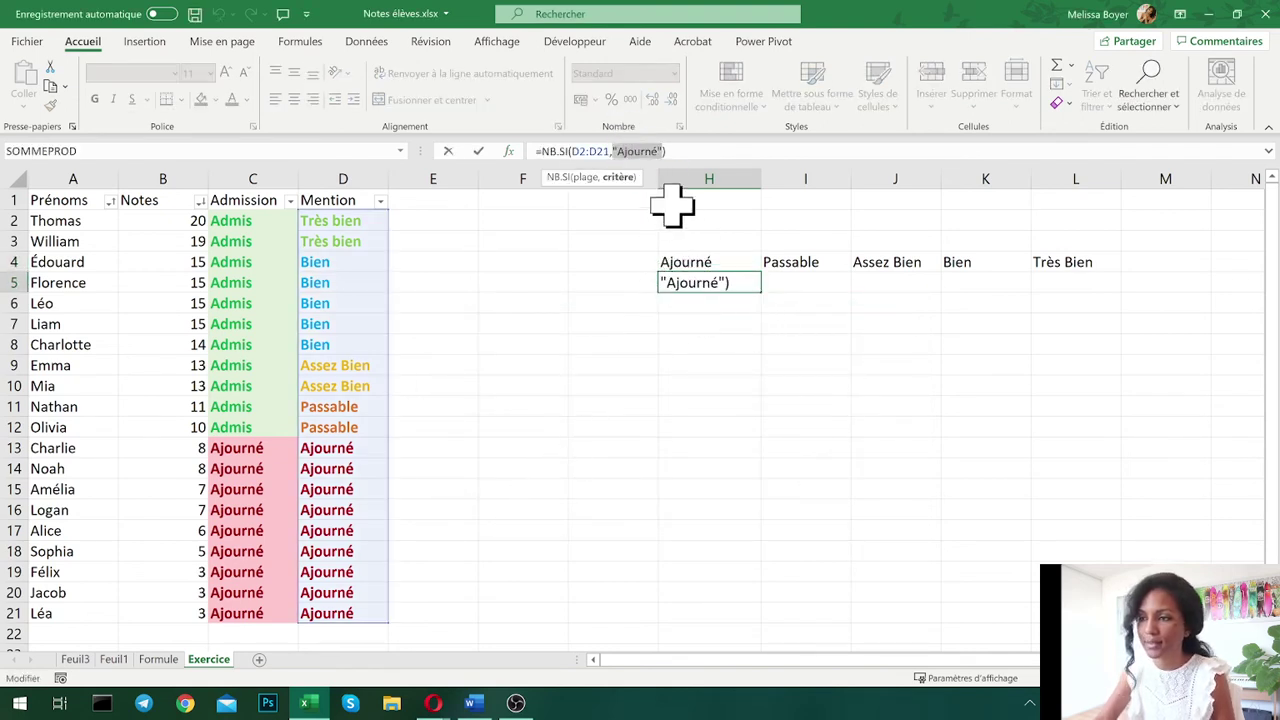
pyautogui.press('BackSpace')
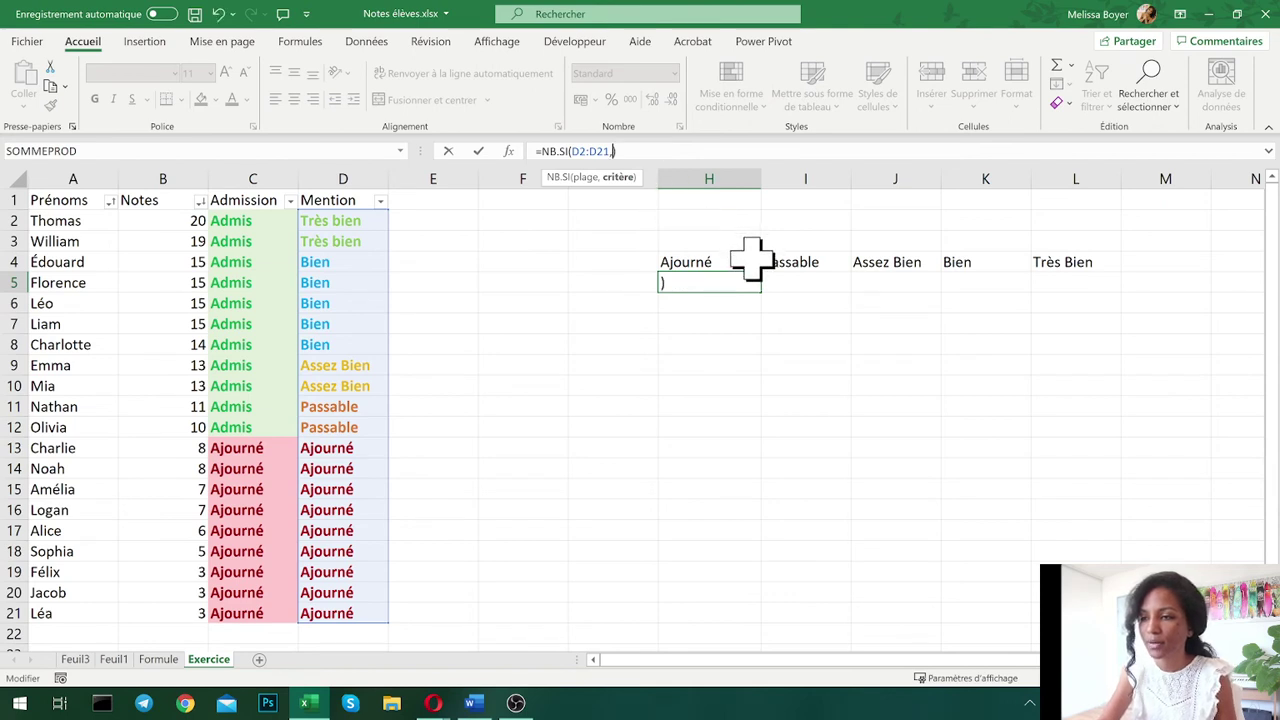
pyautogui.click(686, 263)
pyautogui.press('Return')
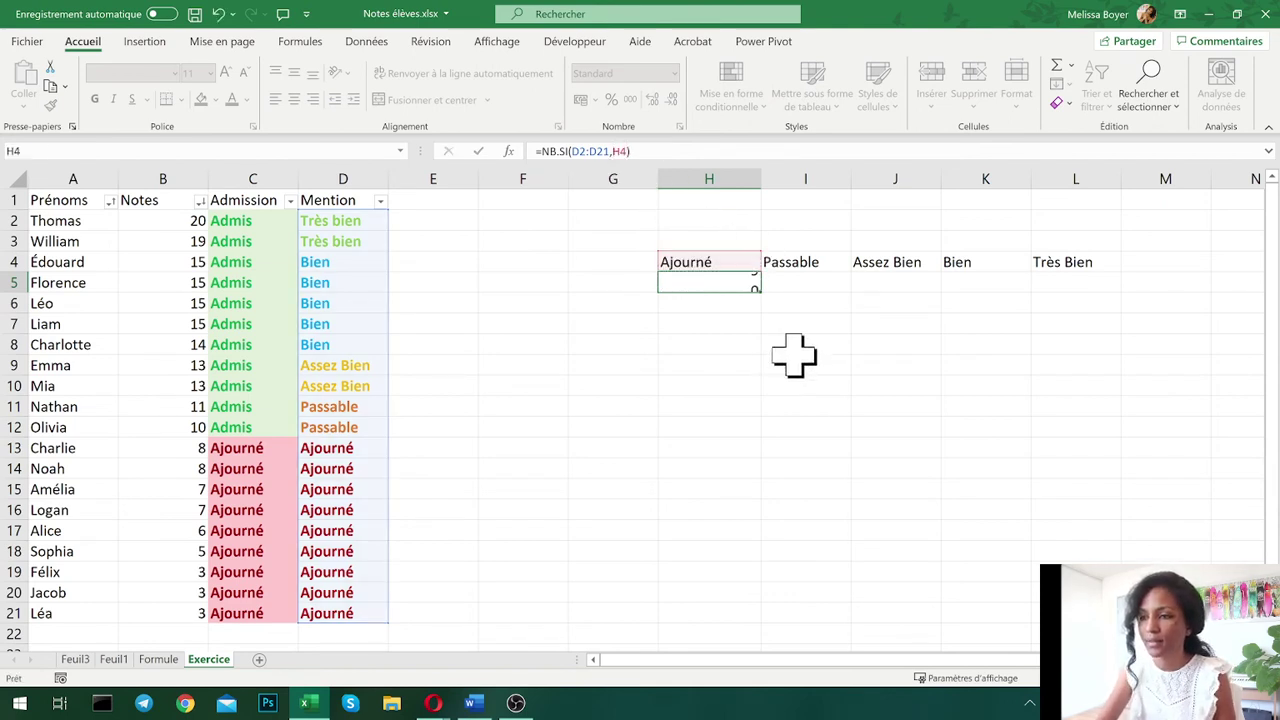
pyautogui.click(745, 285)
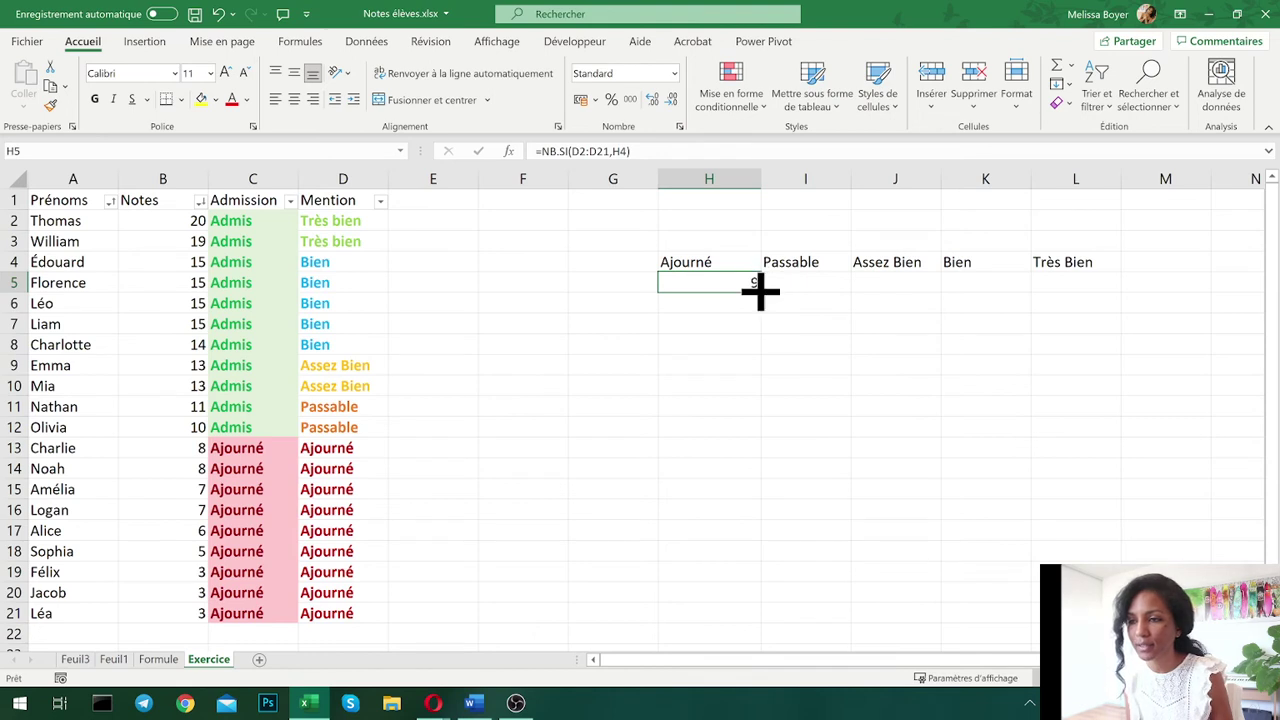
pyautogui.moveTo(864, 295); pyautogui.dragTo(1078, 288)
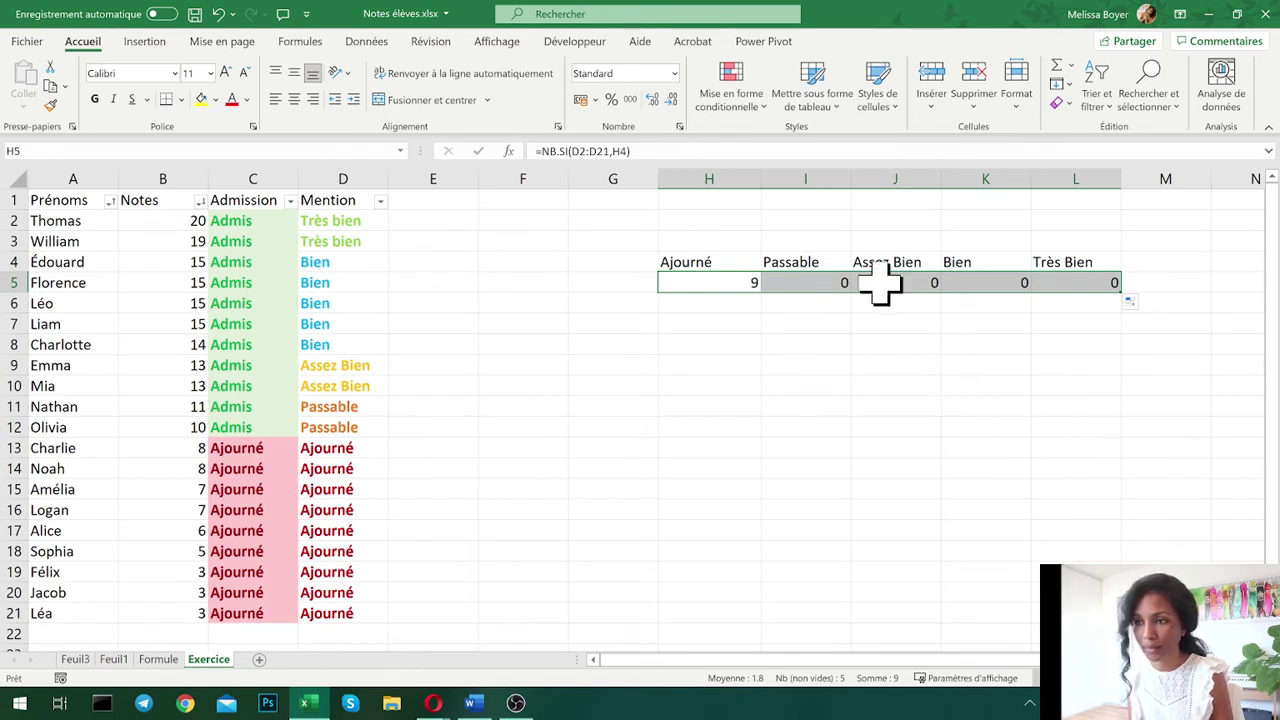
# - Change the heading in H4 to "Très Bien"
pyautogui.click(711, 260)
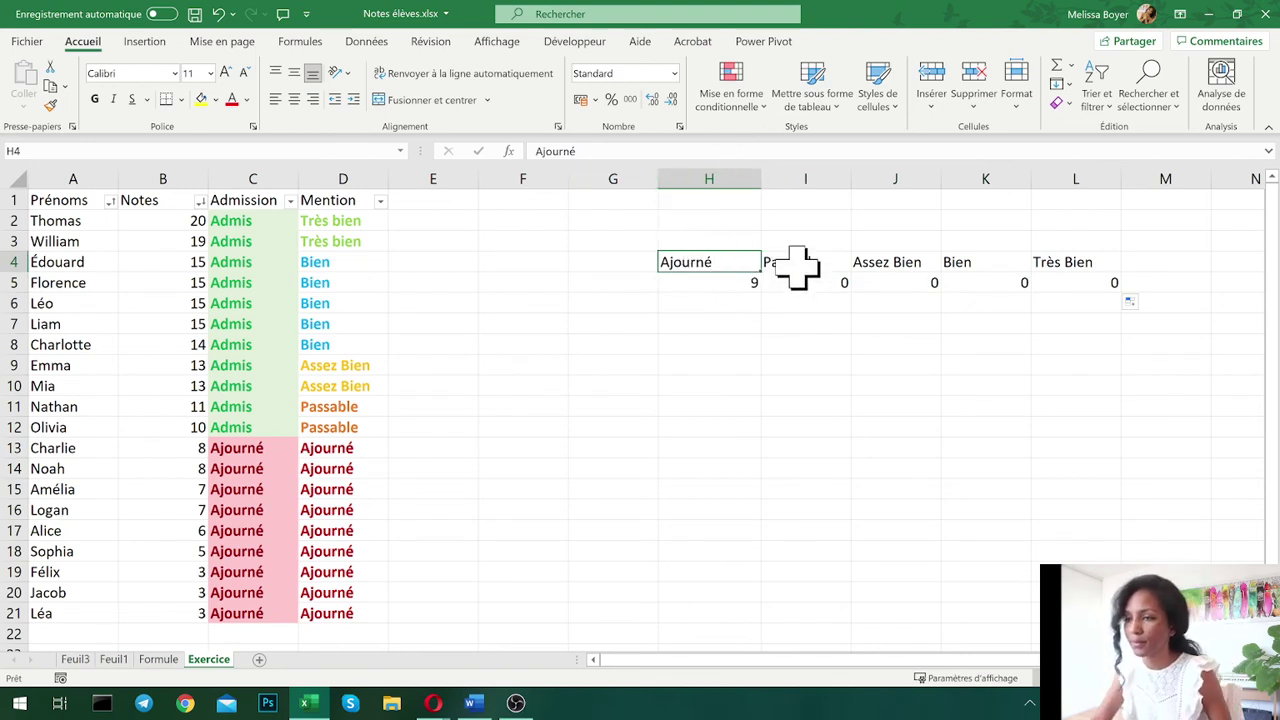
pyautogui.write('Très Bien')
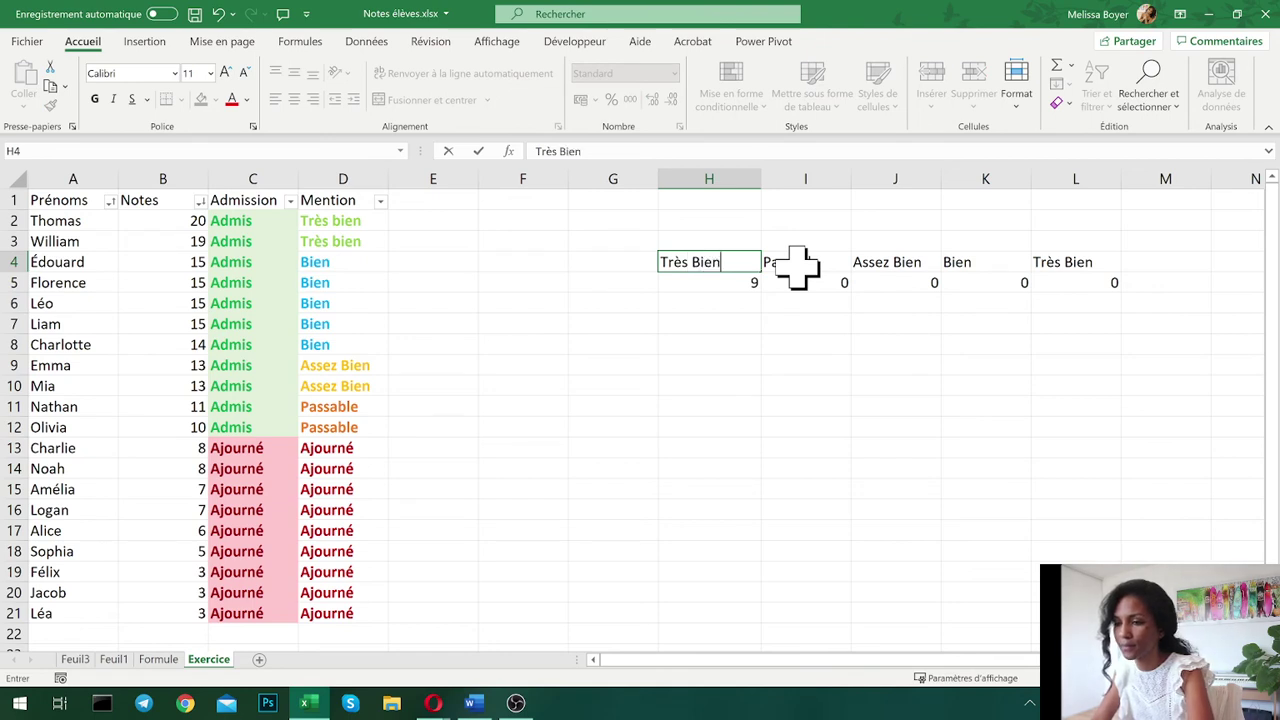
pyautogui.press('Return')
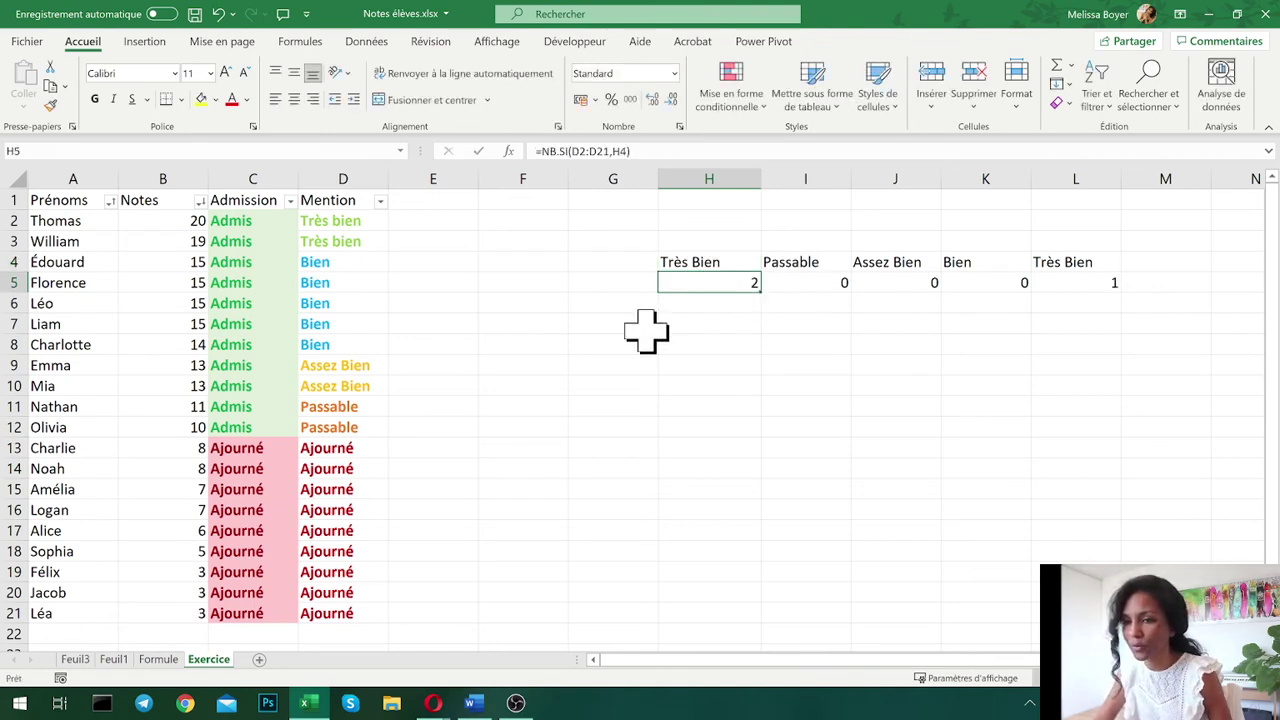
# - Compare the NB.SI formulas across H5:L5 to examine which range and criterion each one references
pyautogui.click(1071, 285)
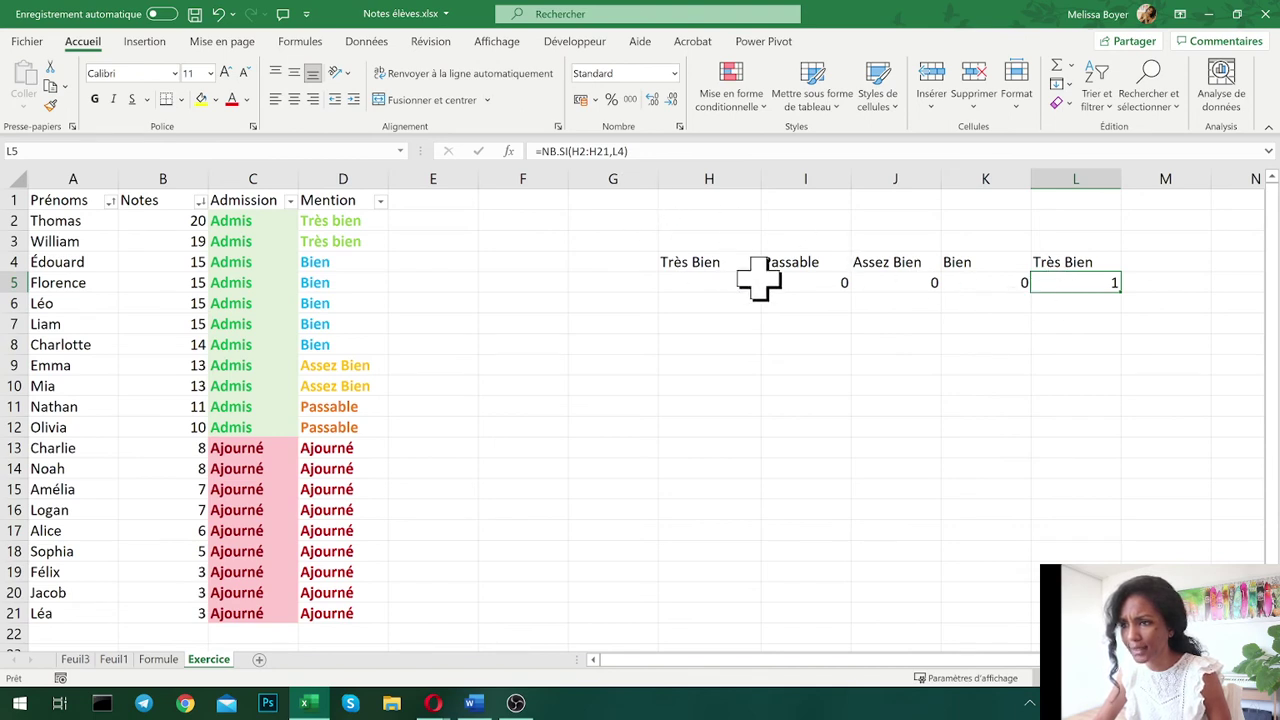
pyautogui.click(794, 283)
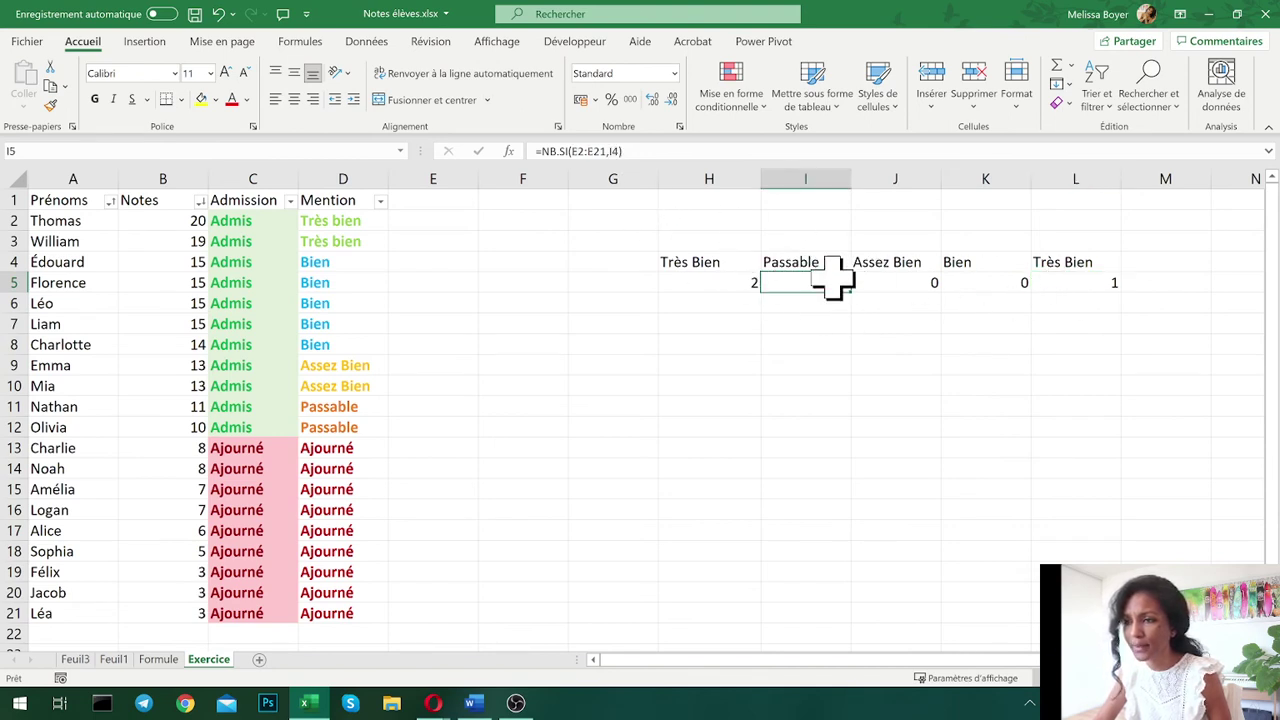
pyautogui.click(864, 282)
pyautogui.click(966, 280)
pyautogui.click(1063, 264)
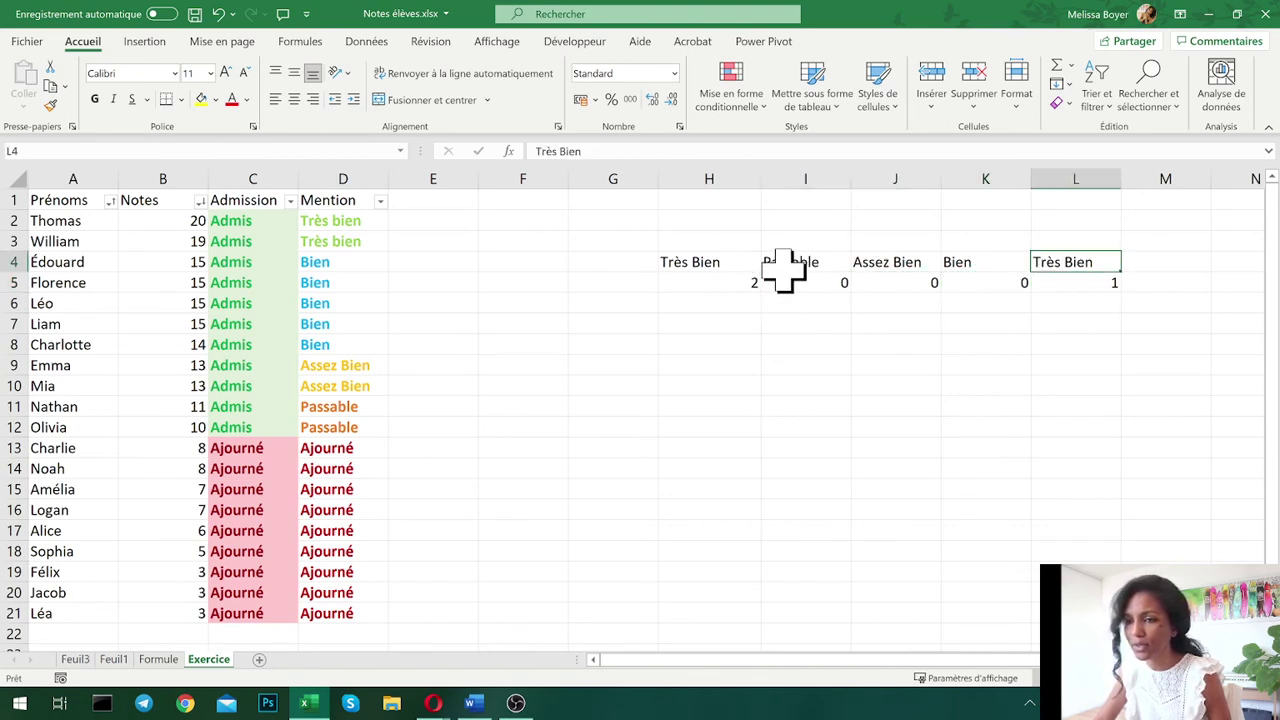
pyautogui.click(815, 265)
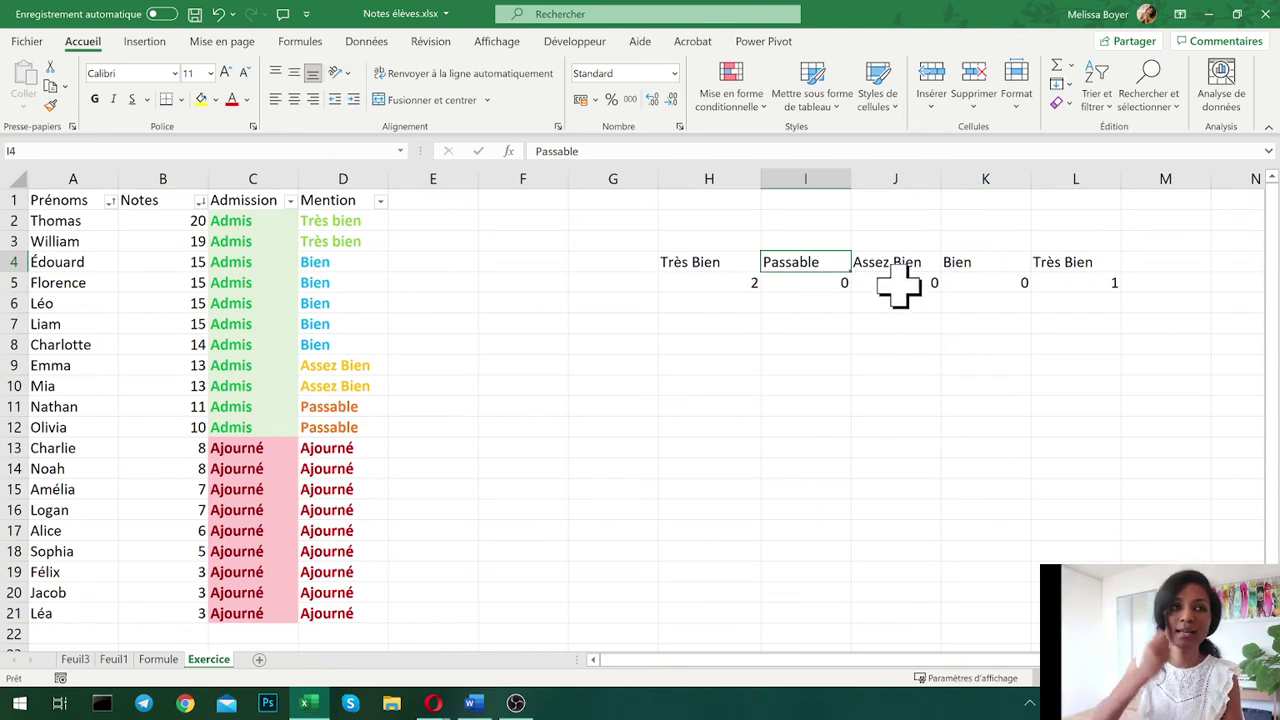
pyautogui.click(712, 285)
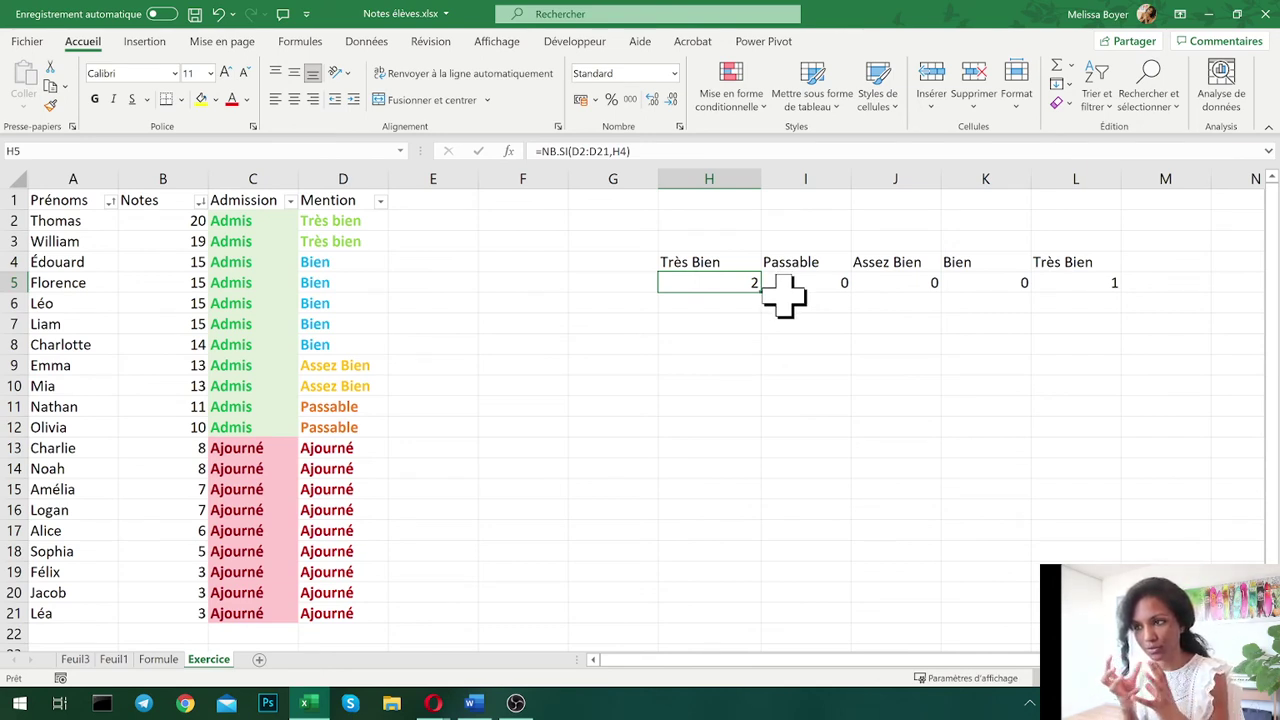
pyautogui.click(583, 151)
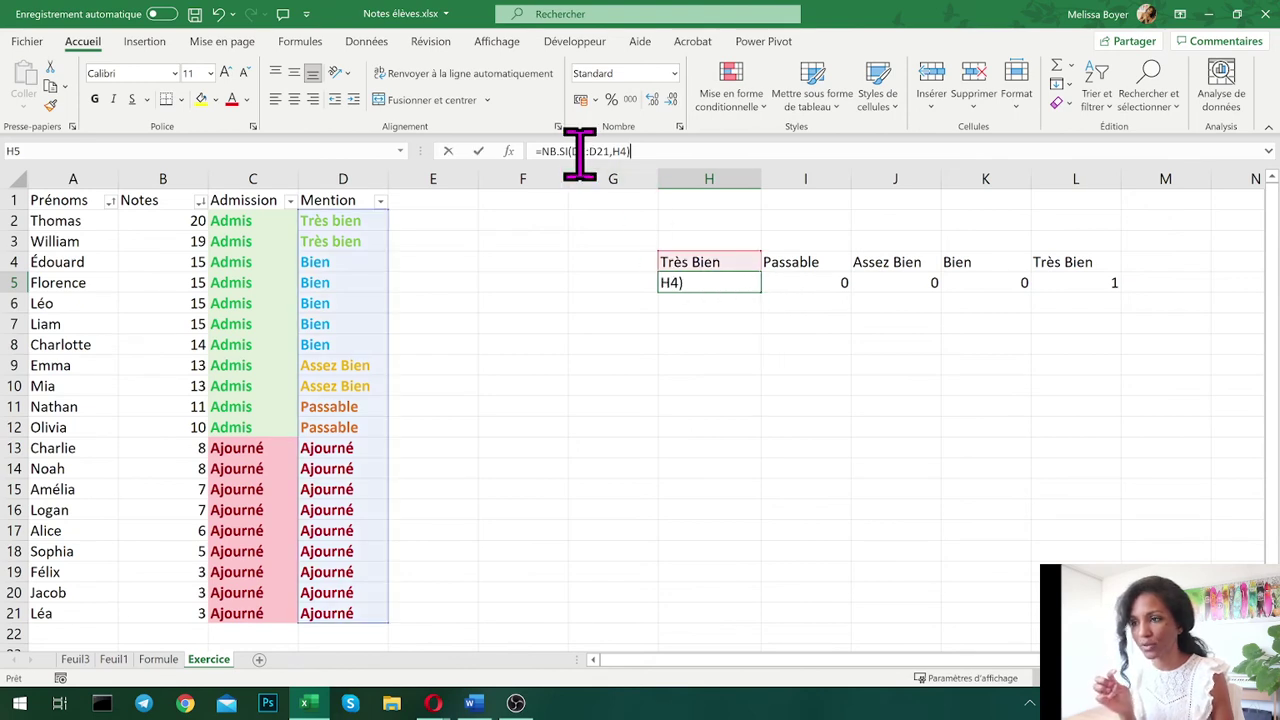
pyautogui.hotkey('ctrl', 'Return')
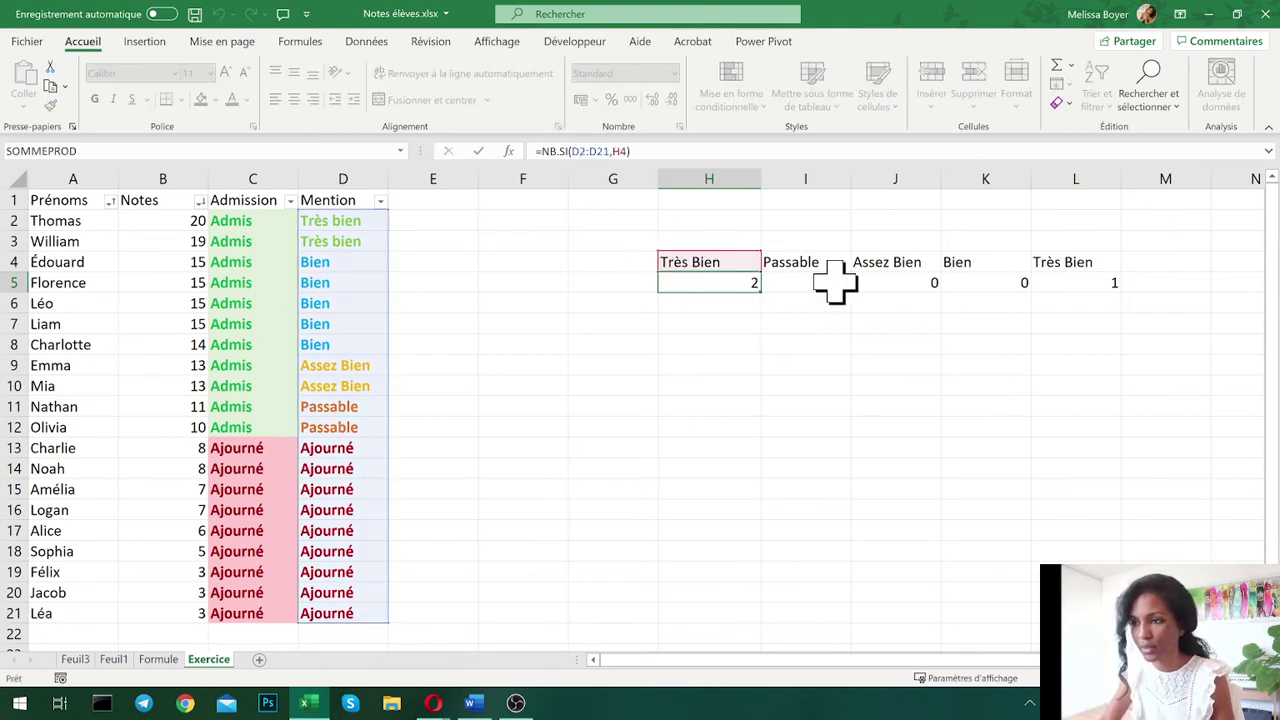
pyautogui.click(835, 283)
pyautogui.click(590, 151)
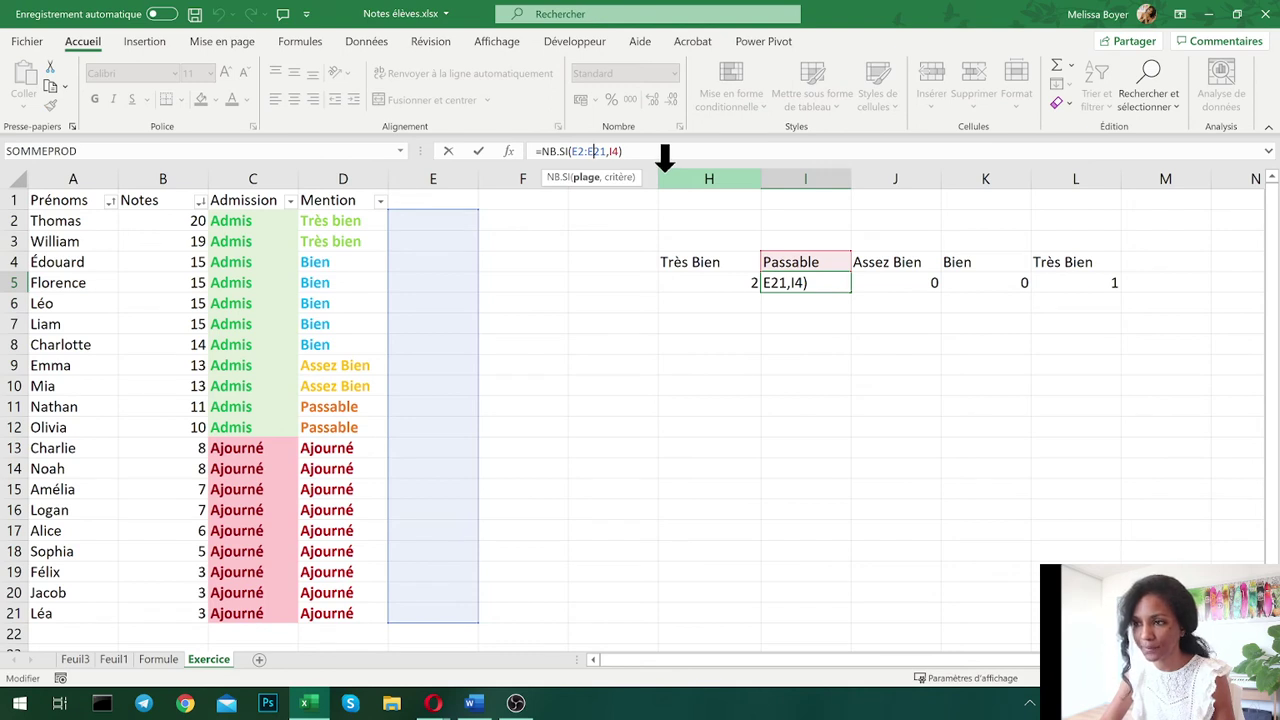
pyautogui.hotkey('ctrl', 'Return')
# - Make the range in the H5 formula absolute as $D$2:$D$21, and fill the formula across to L5
pyautogui.click(682, 279)
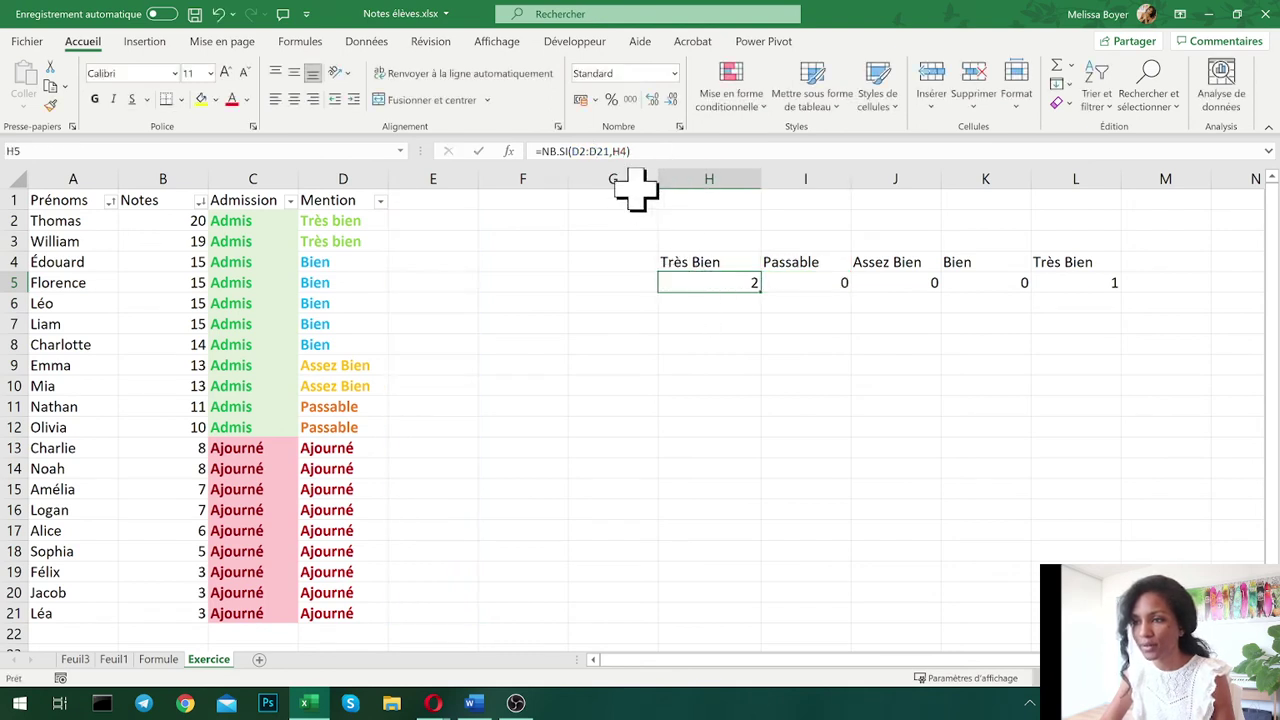
pyautogui.click(581, 151)
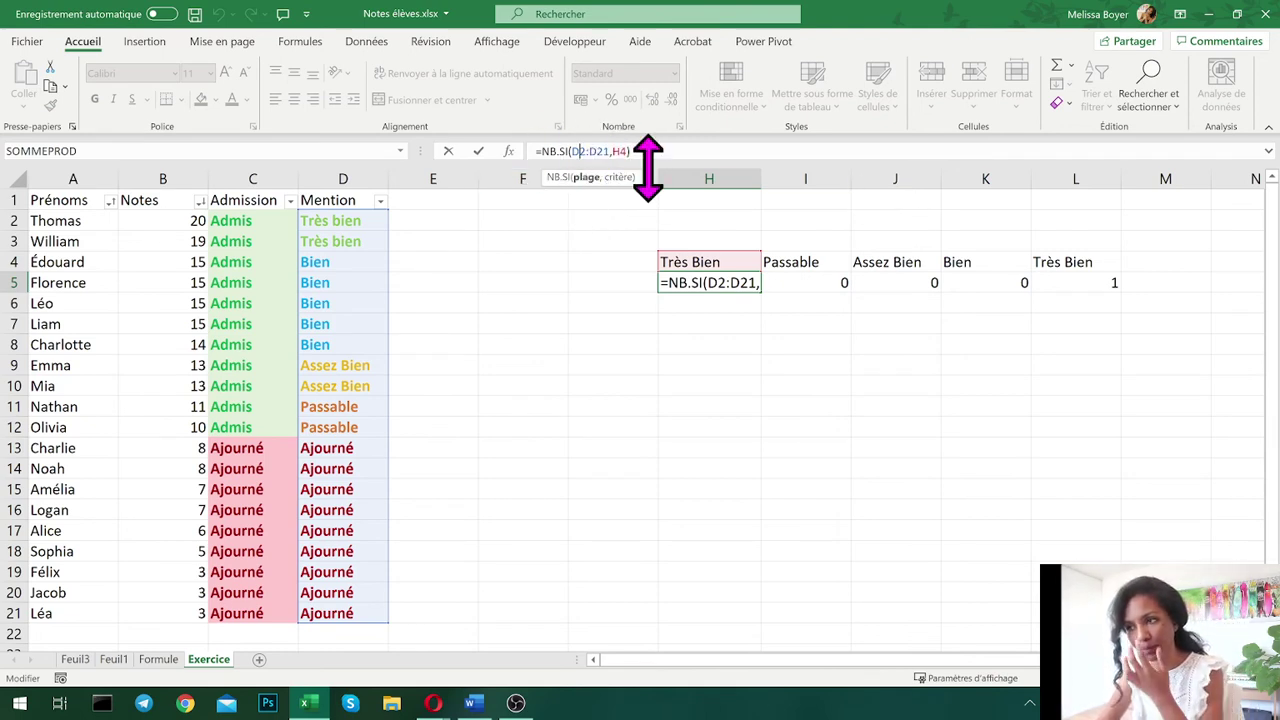
pyautogui.press('F4')
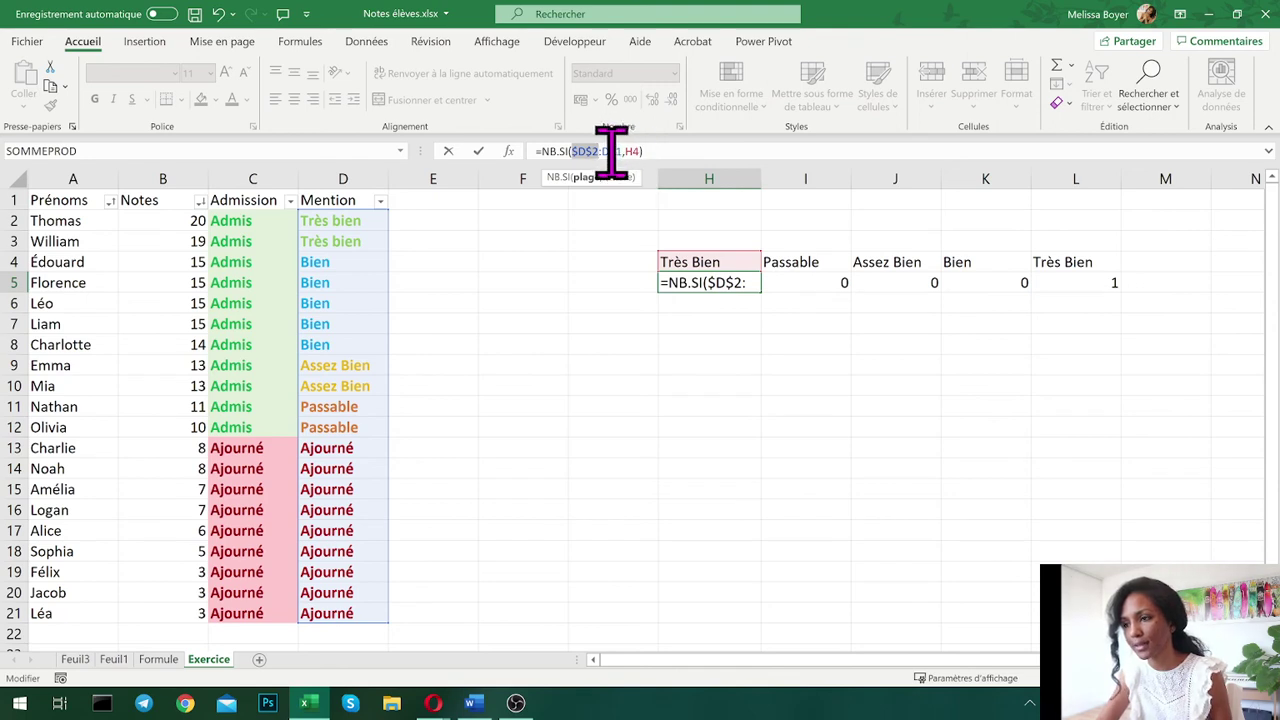
pyautogui.click(614, 152)
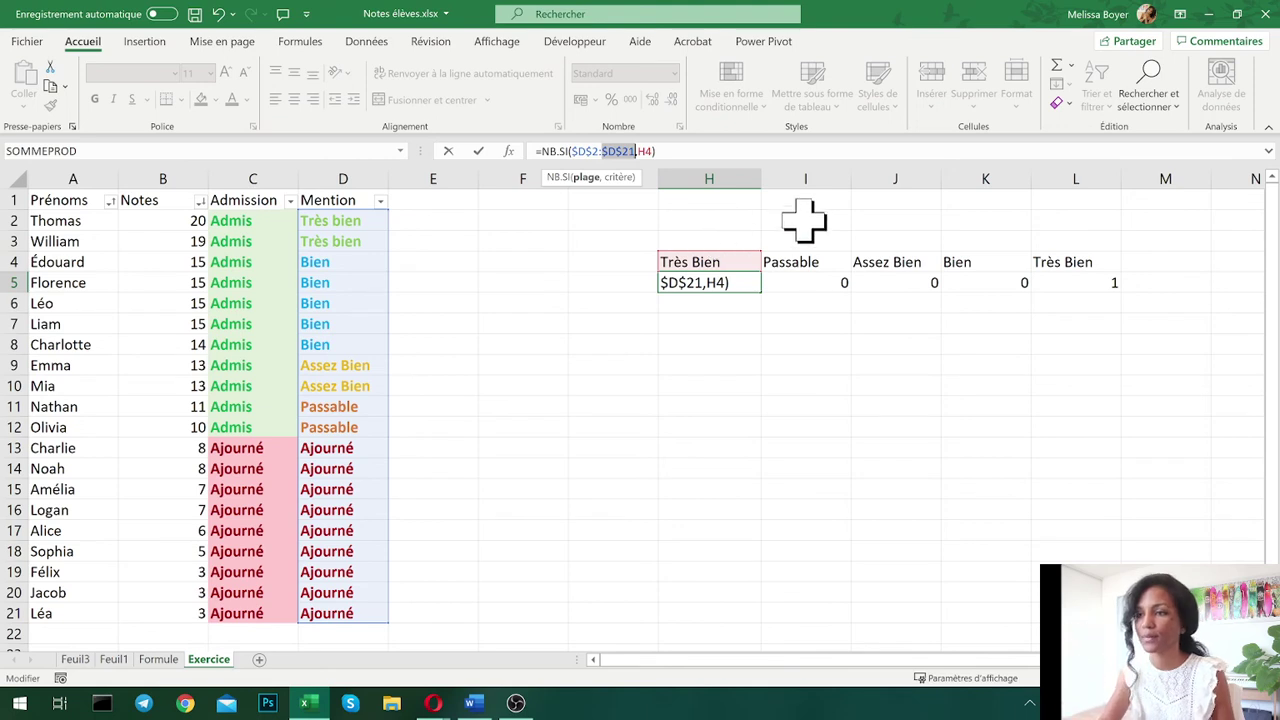
pyautogui.hotkey('ctrl', 'Return')
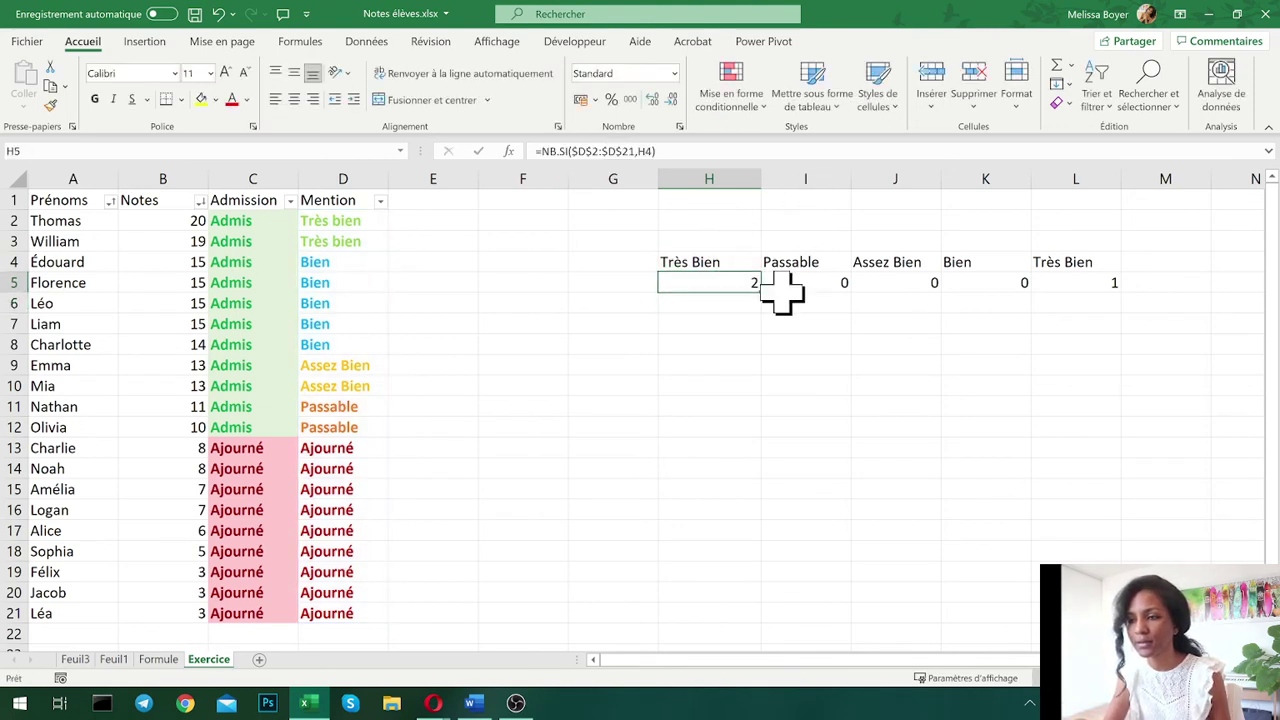
pyautogui.moveTo(765, 292); pyautogui.dragTo(1088, 287)
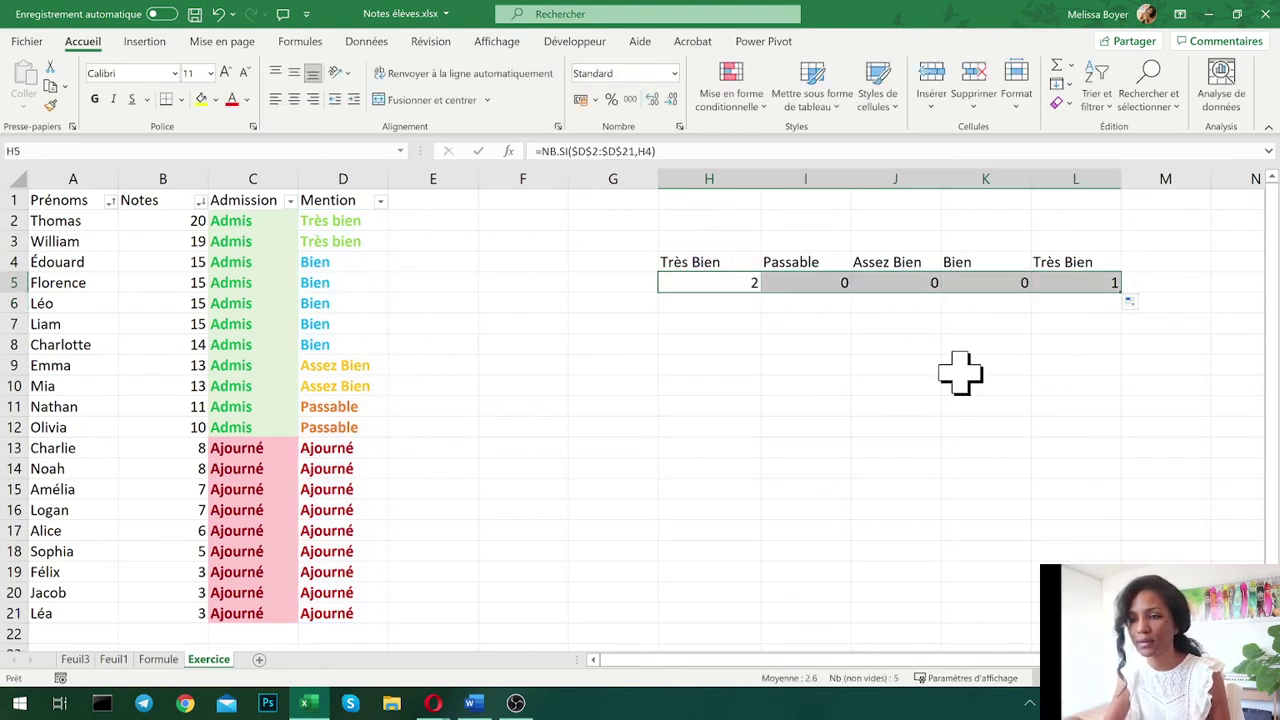
# - Check the Passable and Assez Bien counts against the Mention column
pyautogui.click(805, 263)
pyautogui.click(372, 430)
pyautogui.click(363, 408)
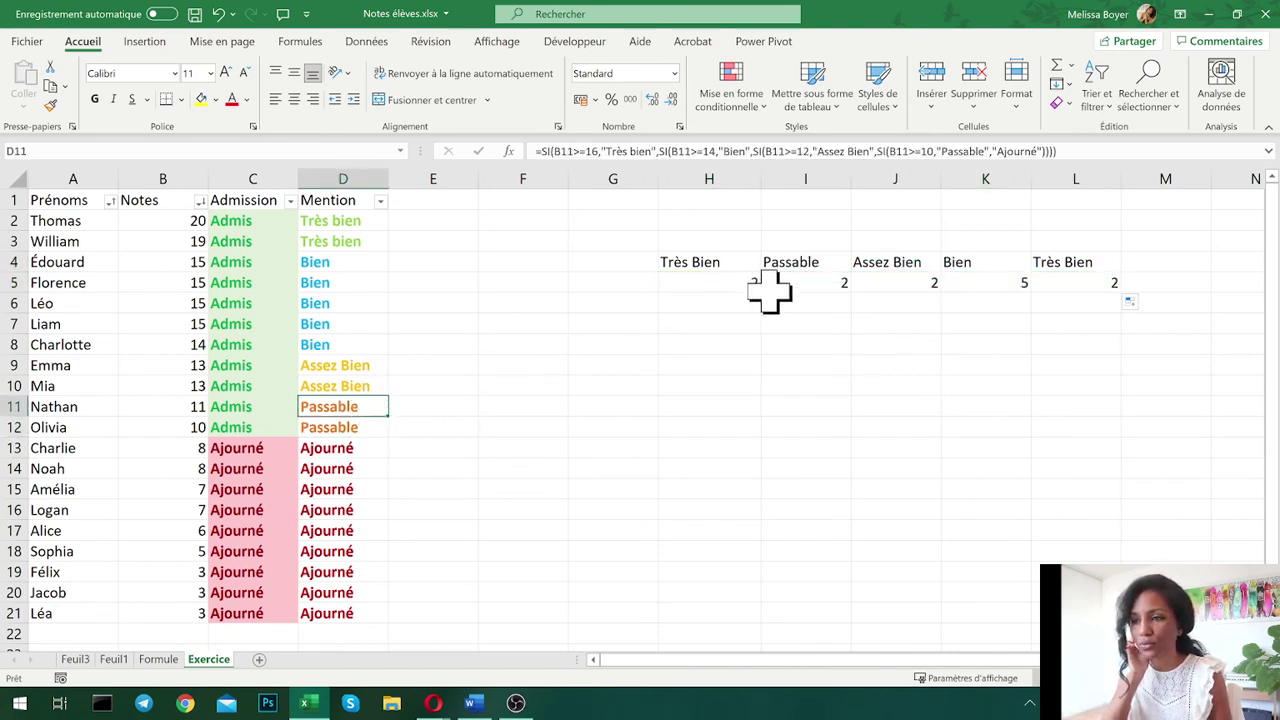
pyautogui.click(880, 262)
pyautogui.click(880, 285)
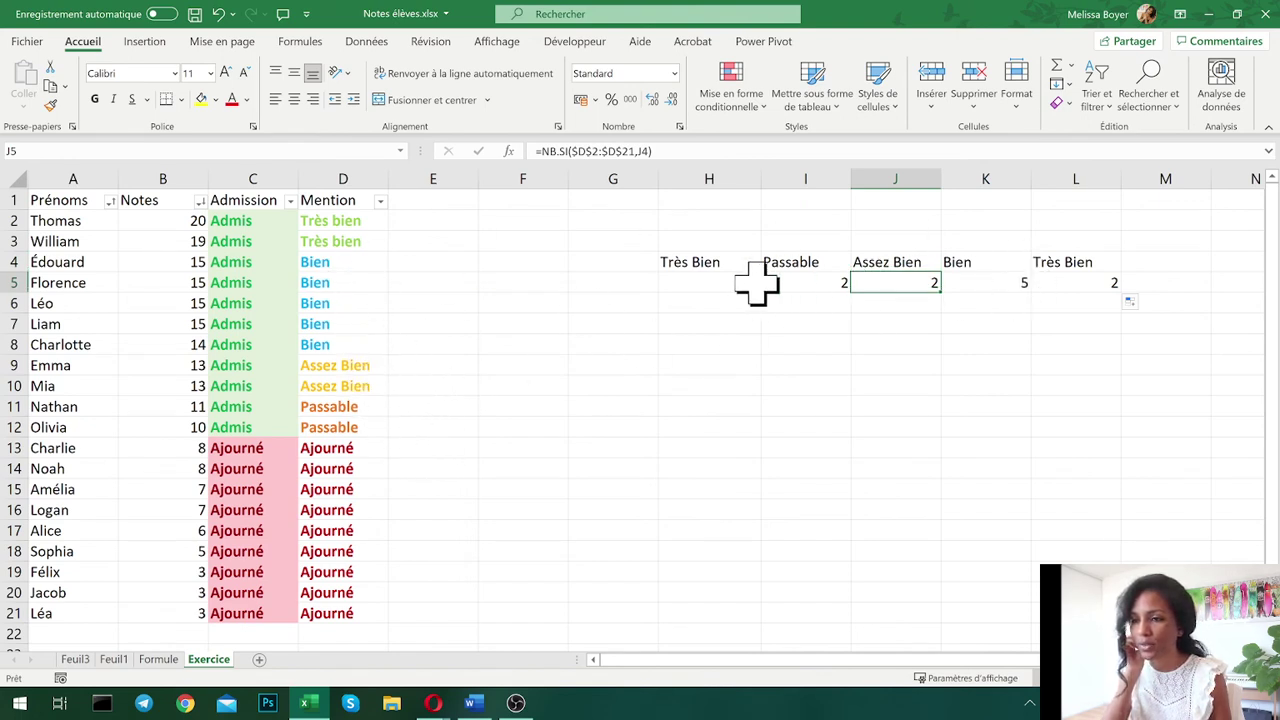
# - Set the heading in H4 back to "Ajourné", and select the counts H5:L5 to check their sum
pyautogui.click(720, 263)
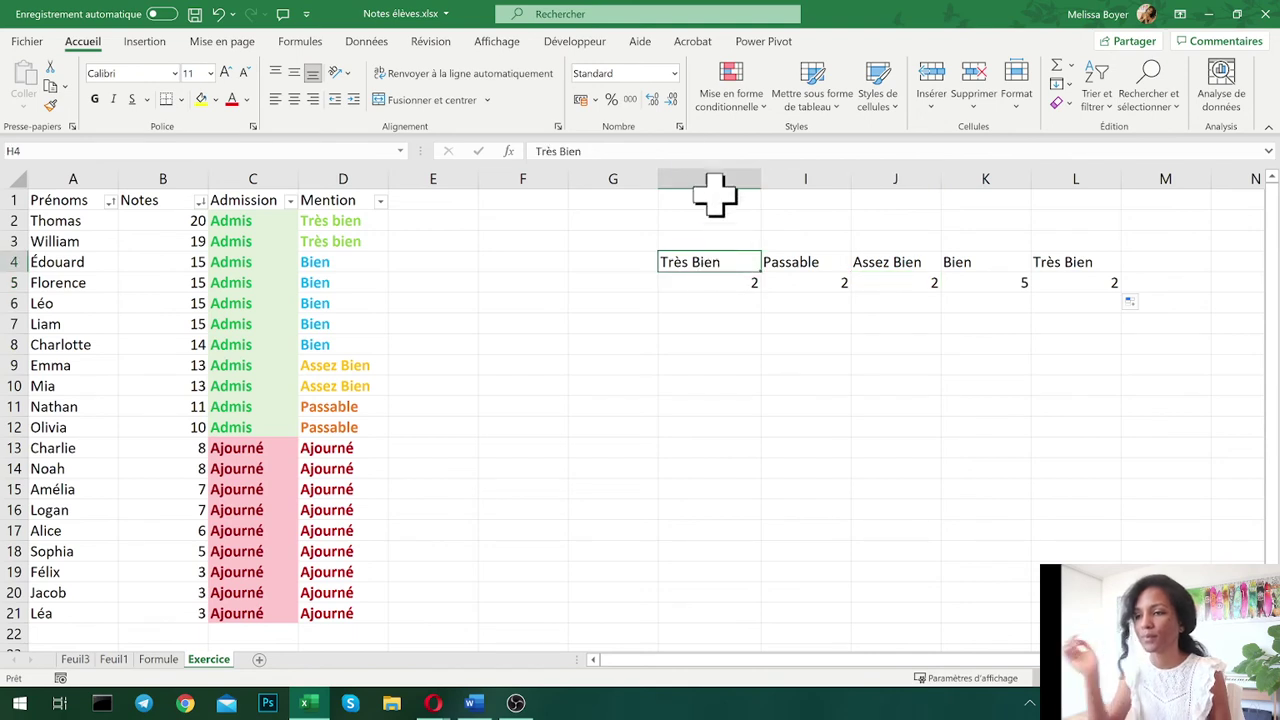
pyautogui.click(523, 151)
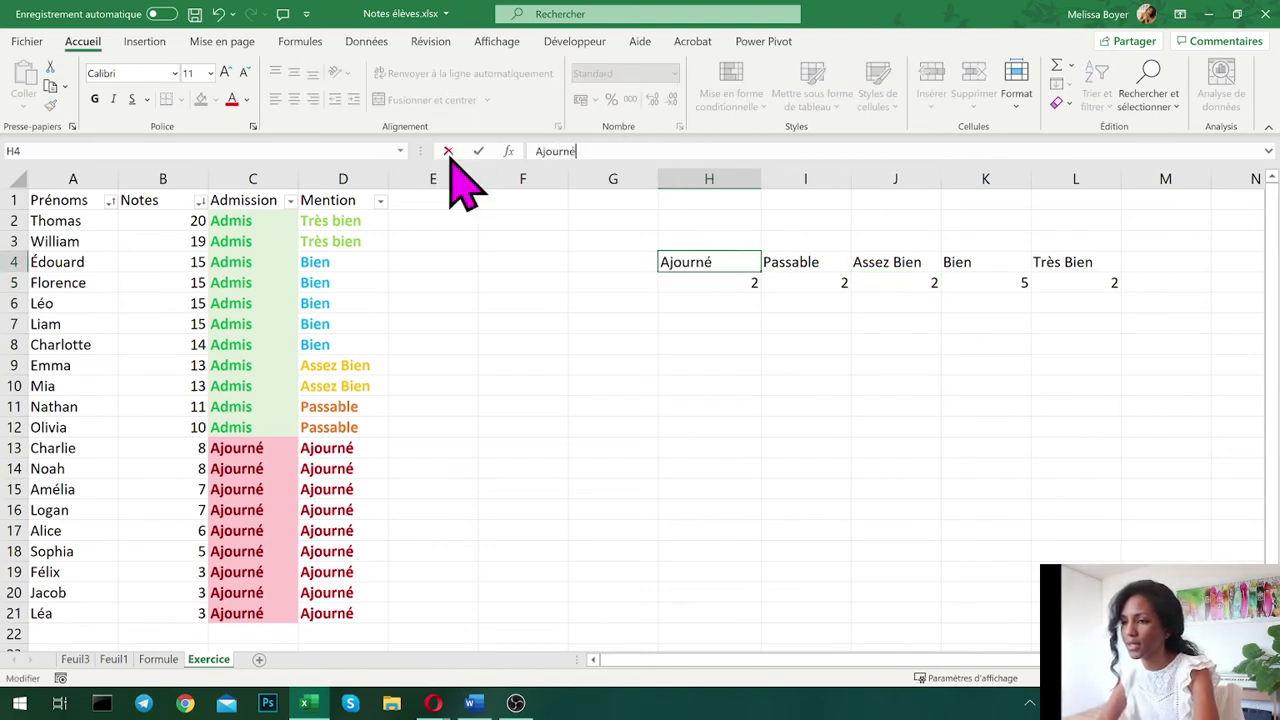
pyautogui.press('Return')
pyautogui.click(985, 427)
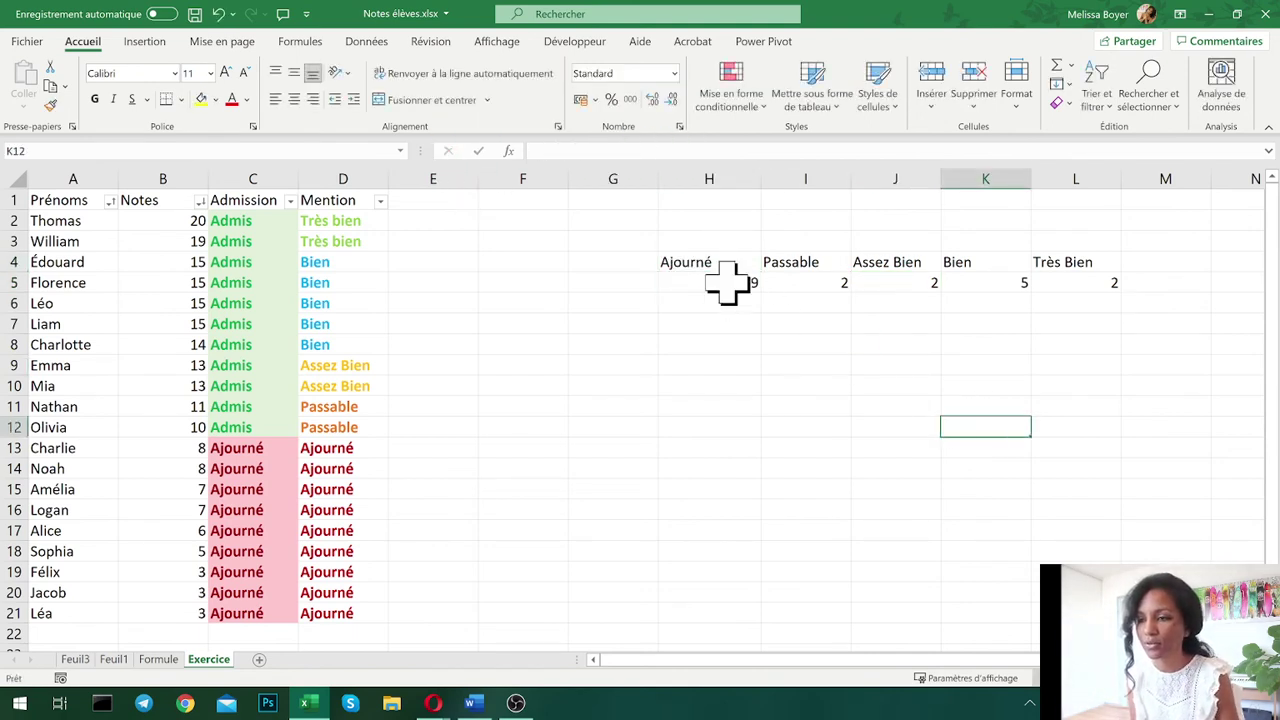
pyautogui.moveTo(727, 283); pyautogui.dragTo(1086, 283)
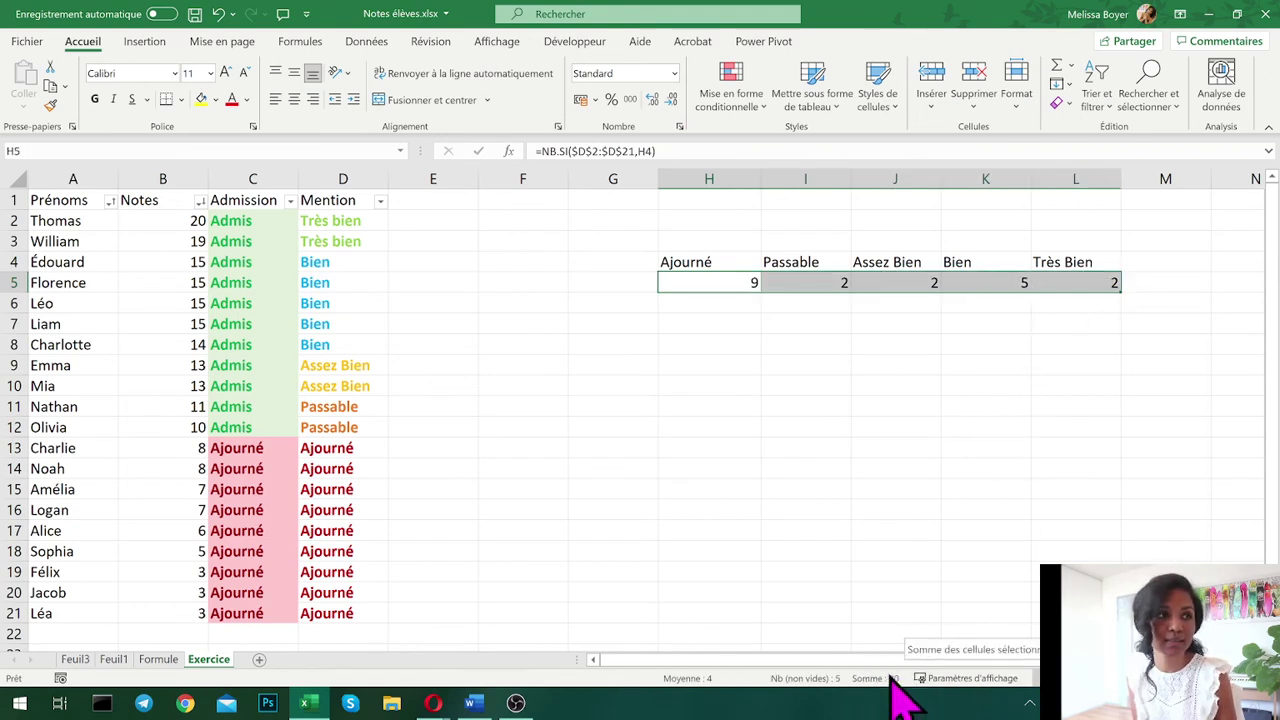
pyautogui.click(440, 240)
pyautogui.hotkey('alt', 'Tab')
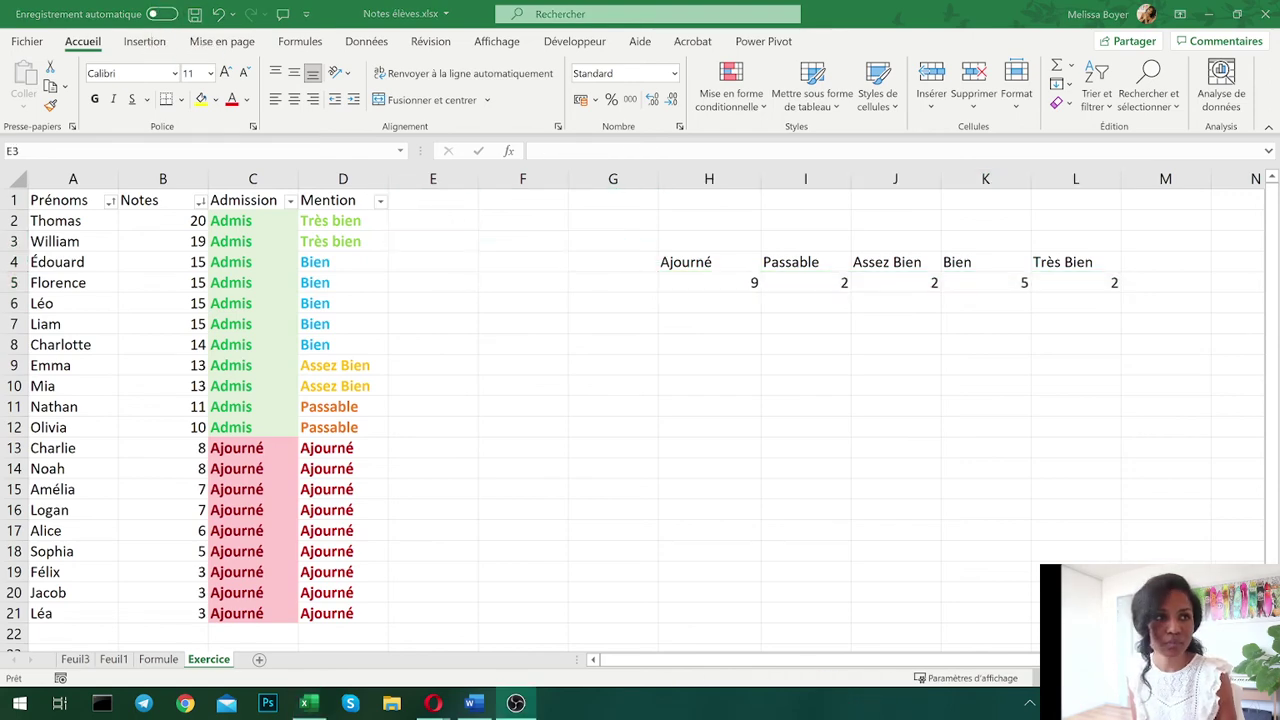
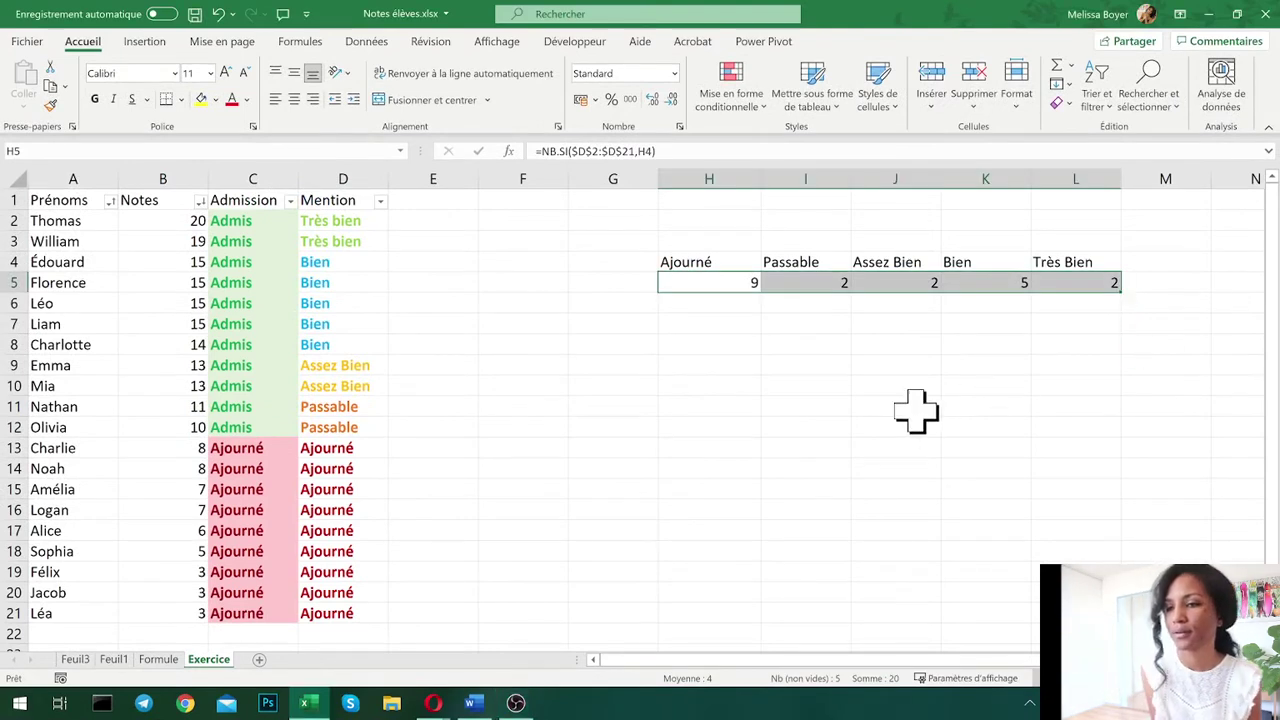
pyautogui.click(906, 405)
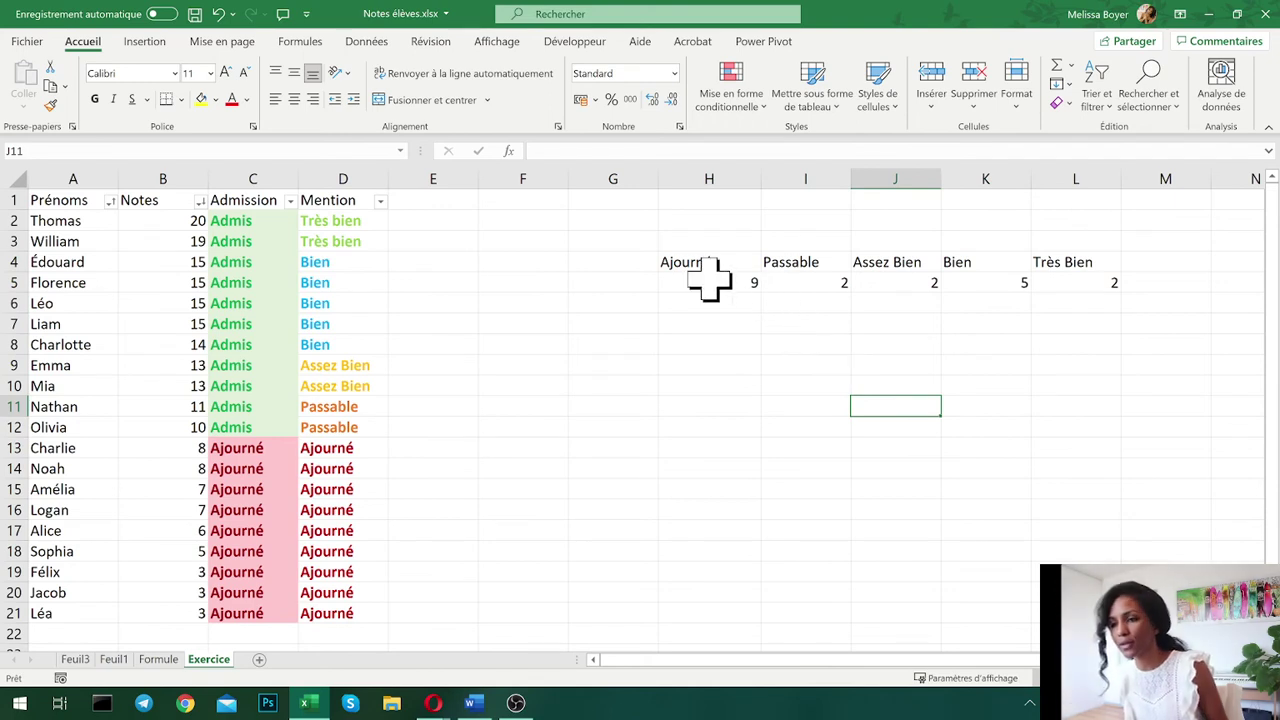
# - Insert a 2D pie chart from the mention counts in H4:L5, shrink it and place it just below that table
pyautogui.moveTo(705, 268); pyautogui.dragTo(1108, 285)
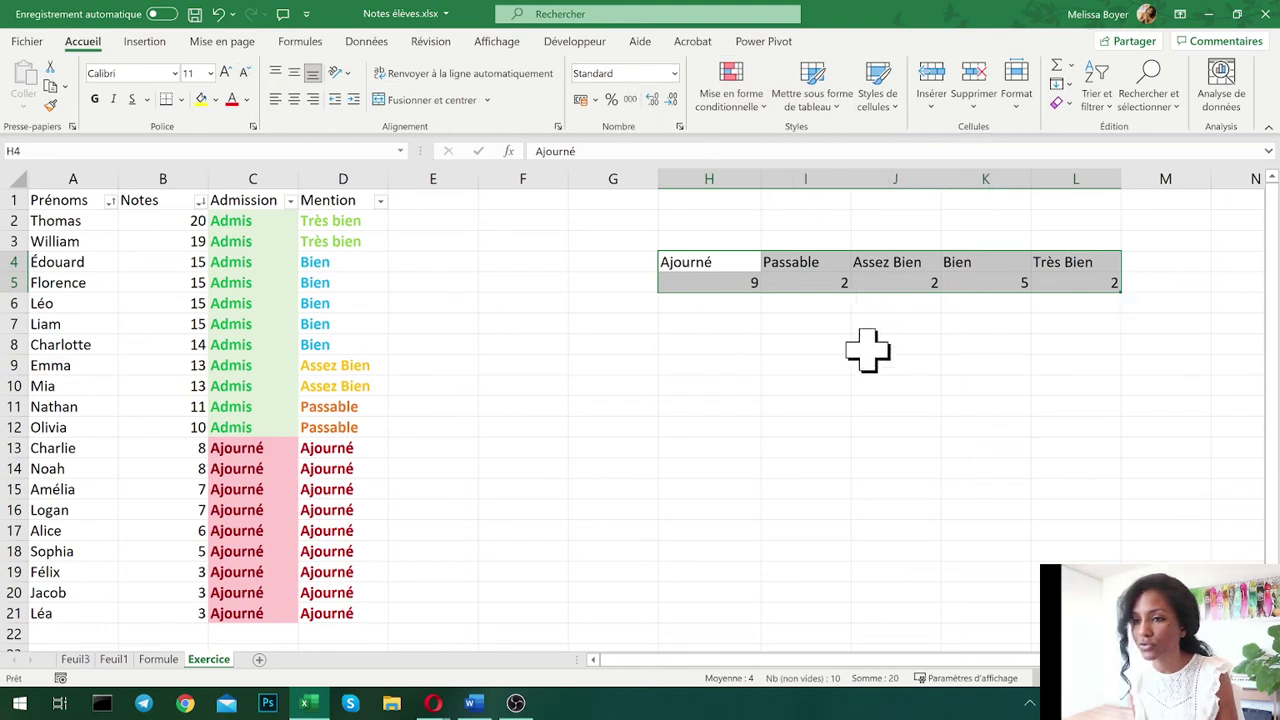
pyautogui.click(162, 52)
pyautogui.click(530, 103)
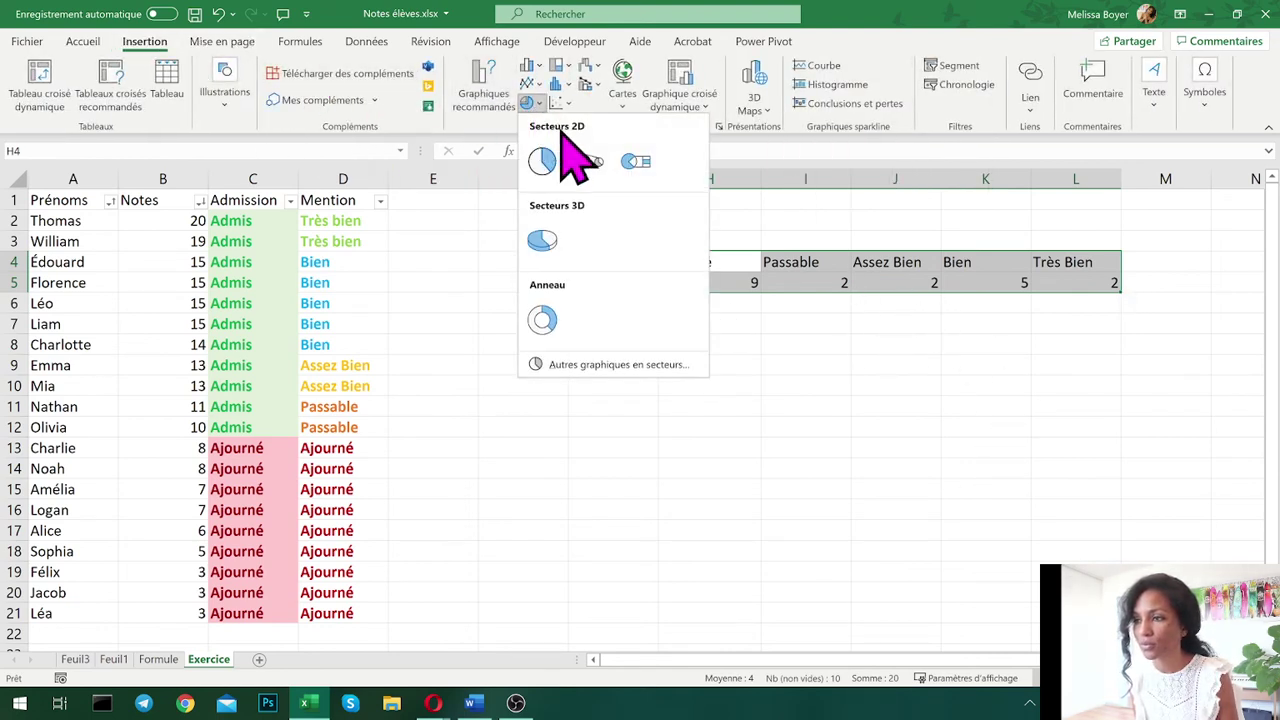
pyautogui.click(545, 165)
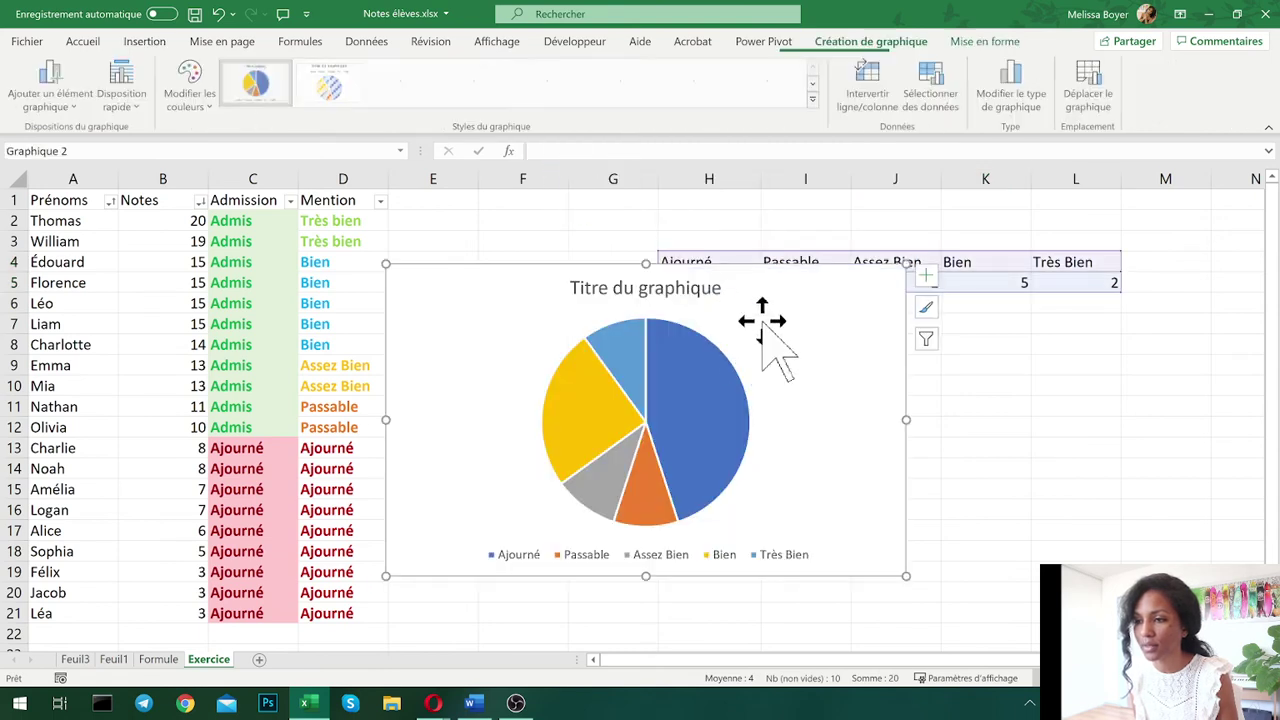
pyautogui.moveTo(766, 320); pyautogui.dragTo(997, 357)
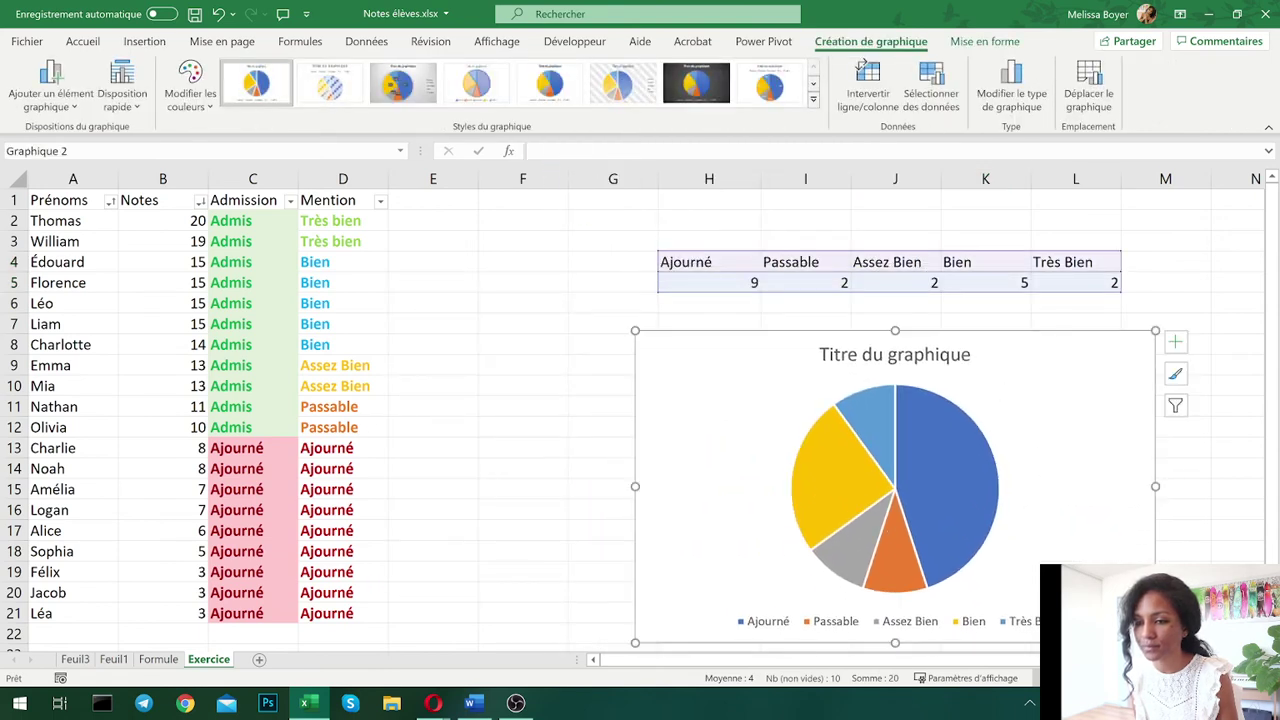
pyautogui.moveTo(1155, 642); pyautogui.dragTo(984, 574)
pyautogui.moveTo(971, 463); pyautogui.dragTo(1061, 442)
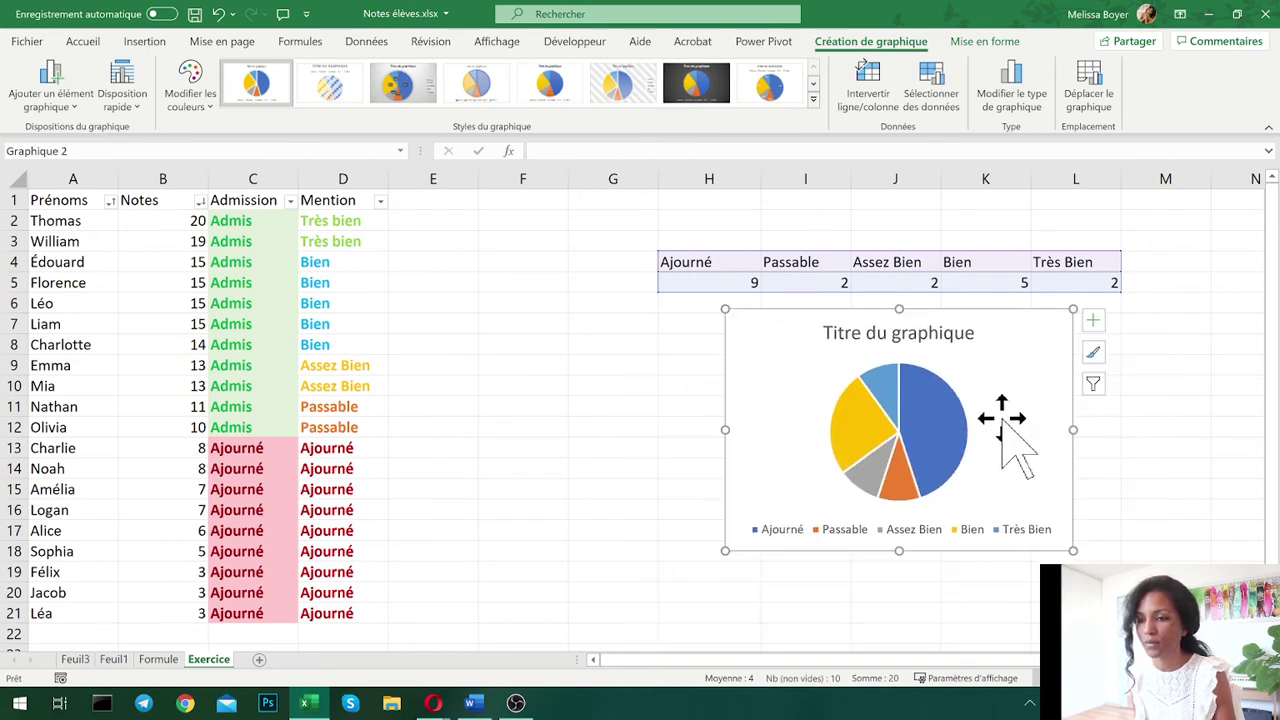
# - Replace the pie chart's title with "Répartition des notes"
pyautogui.click(950, 412)
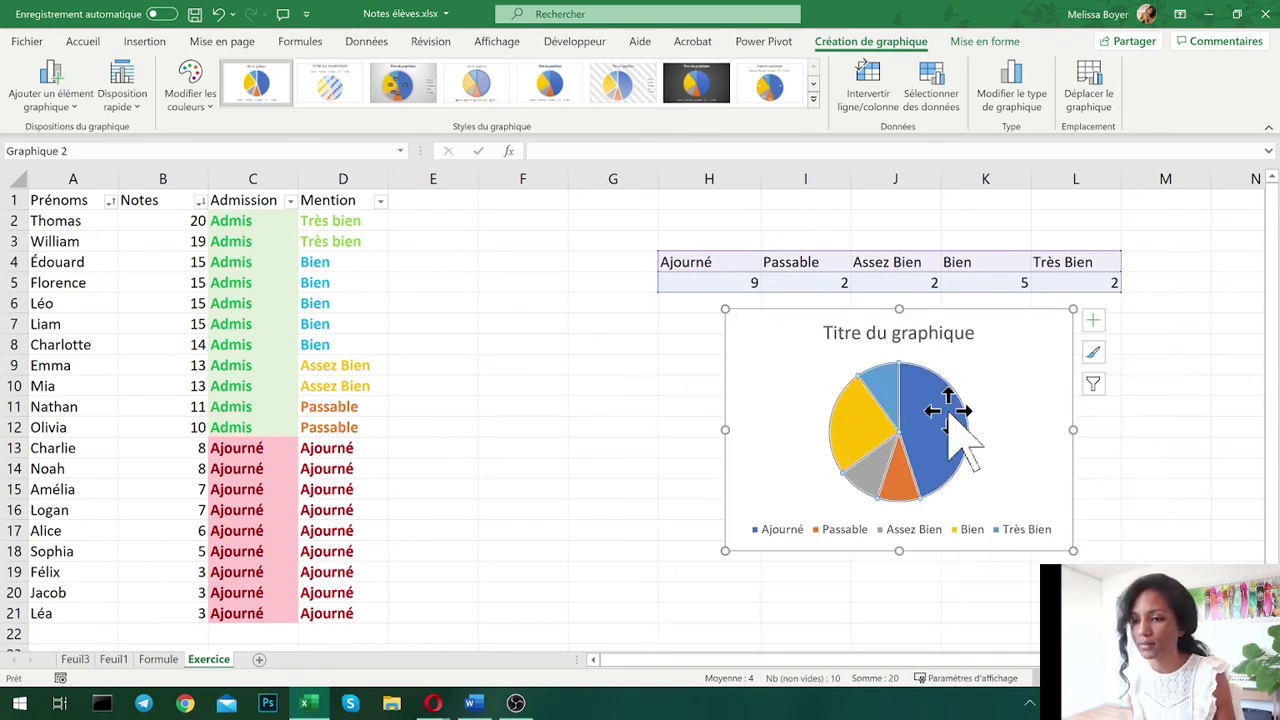
pyautogui.click(927, 335)
pyautogui.doubleClick(927, 335)
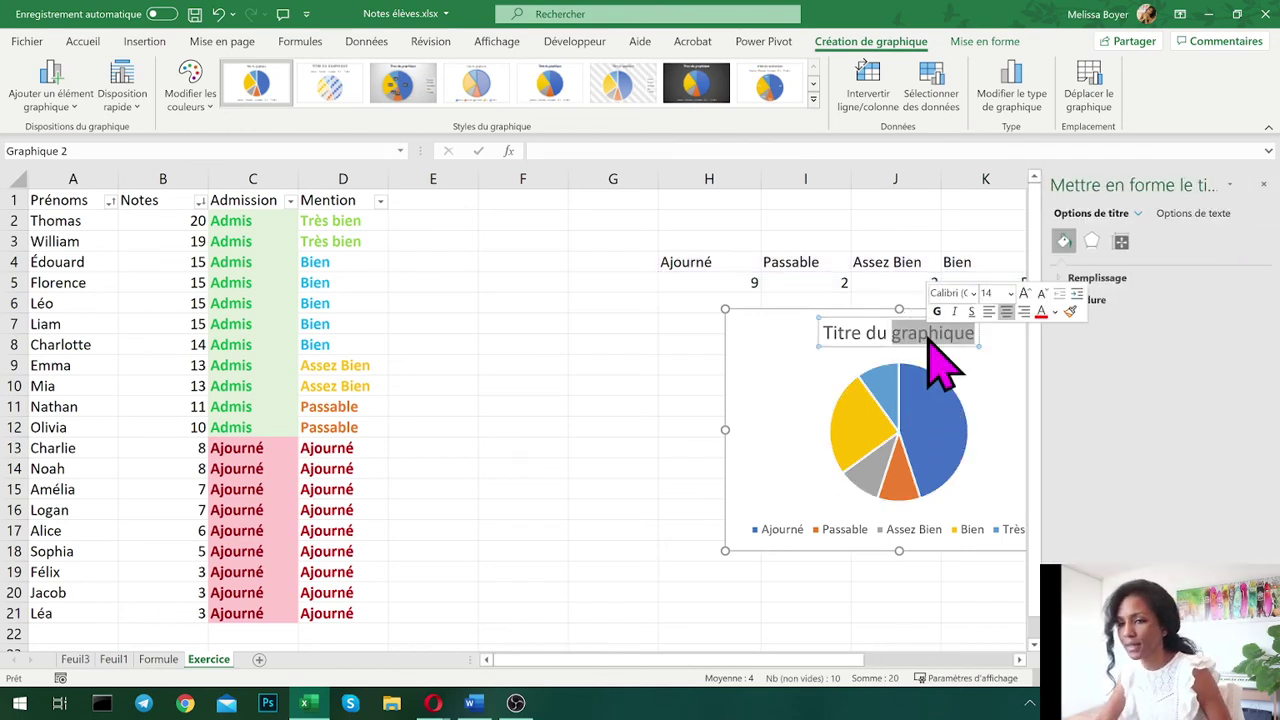
pyautogui.press('BackSpace')
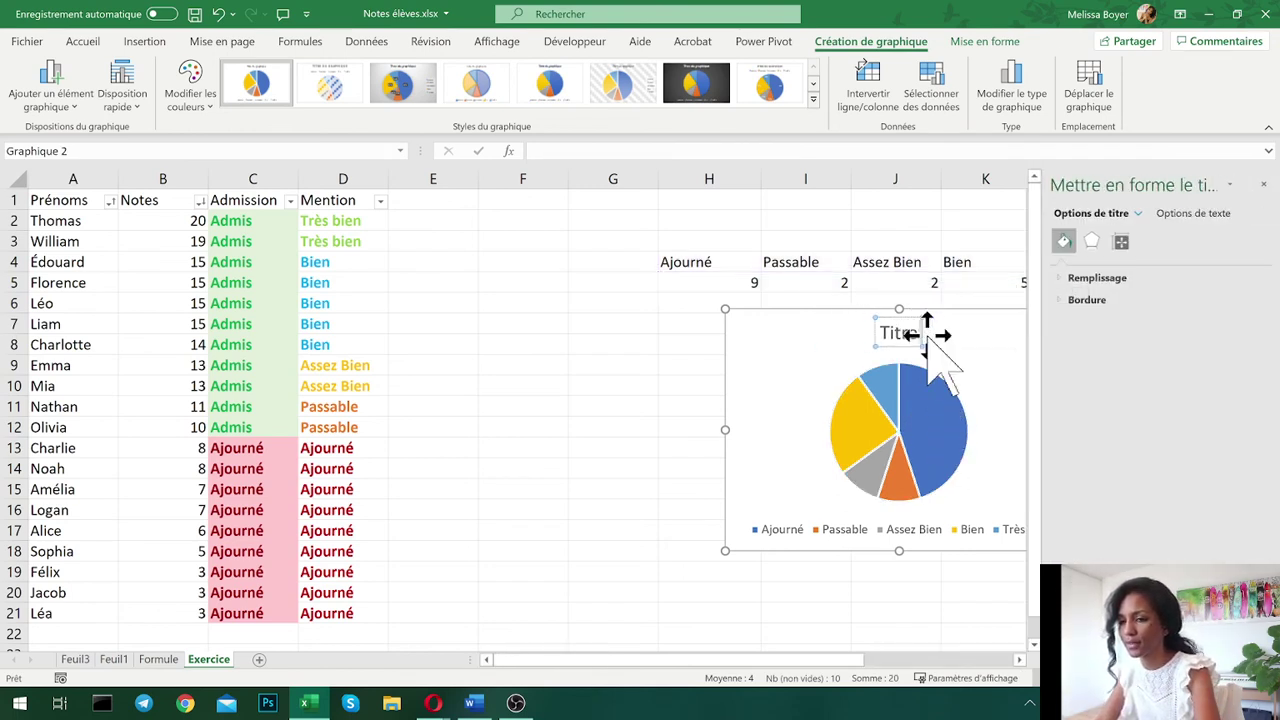
pyautogui.press('BackSpace')
pyautogui.press('BackSpace')
pyautogui.press('BackSpace')
pyautogui.write('R')
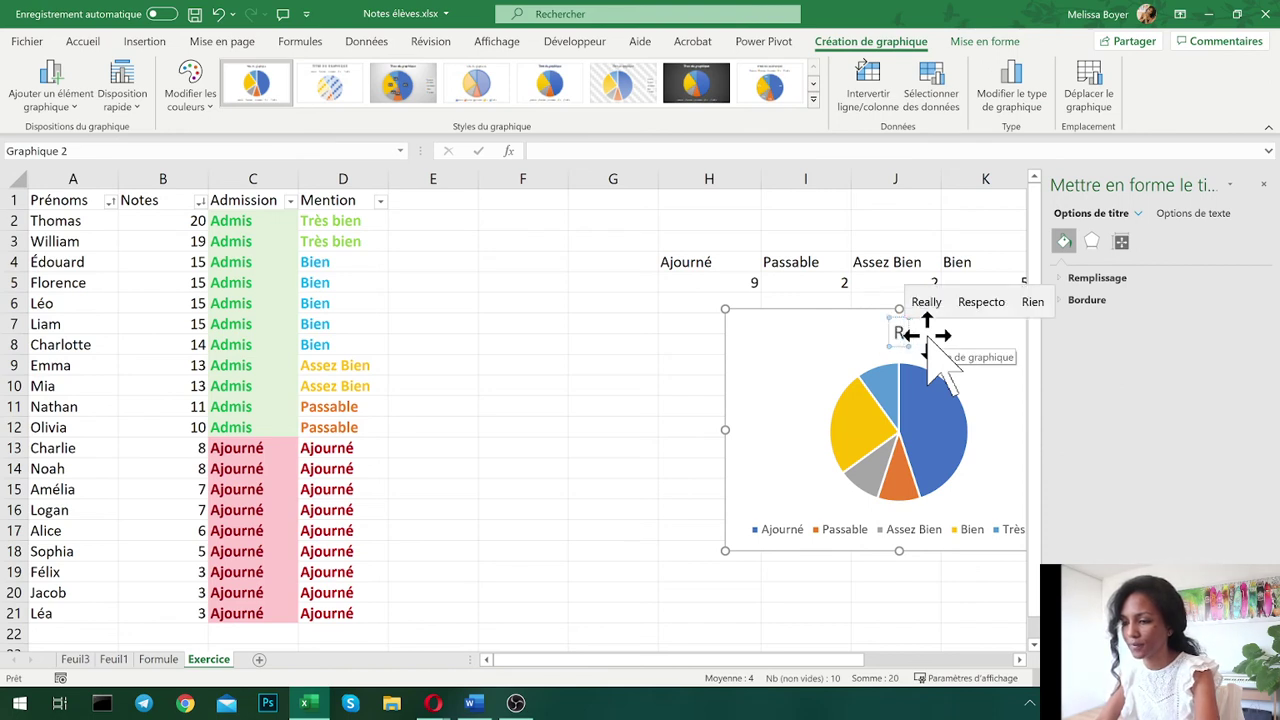
pyautogui.write('épartitio')
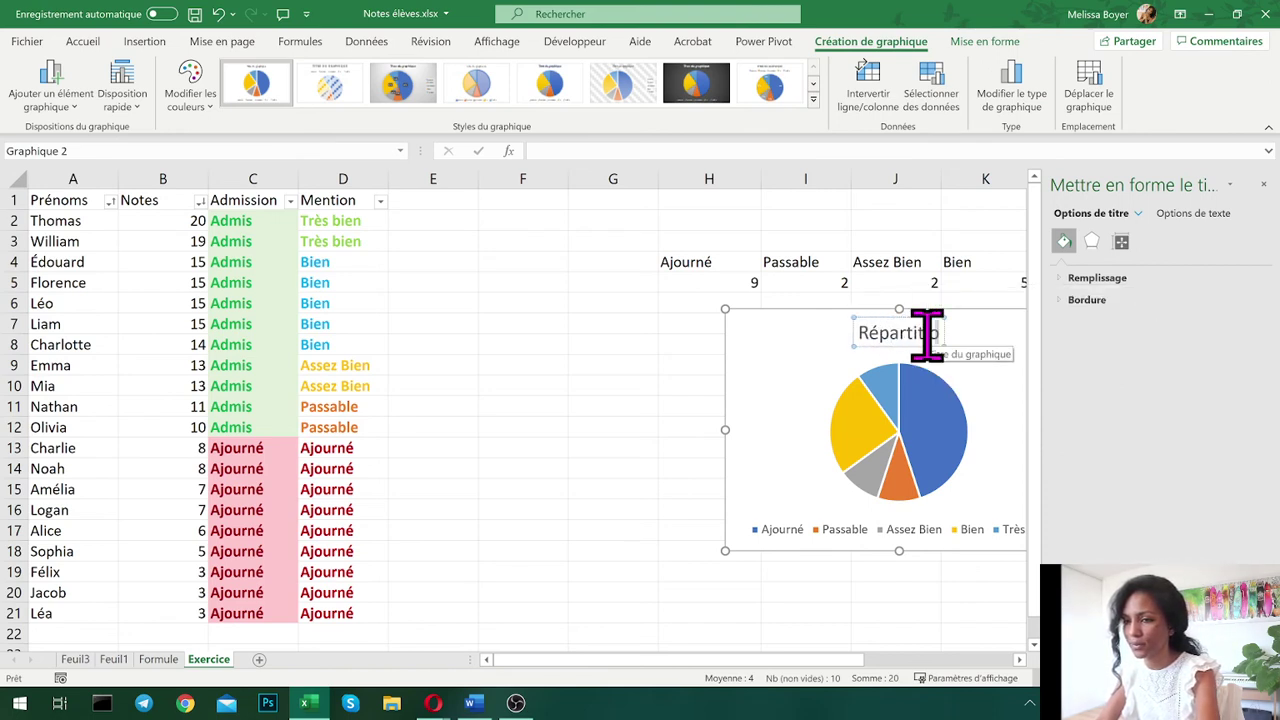
pyautogui.write('n des notes')
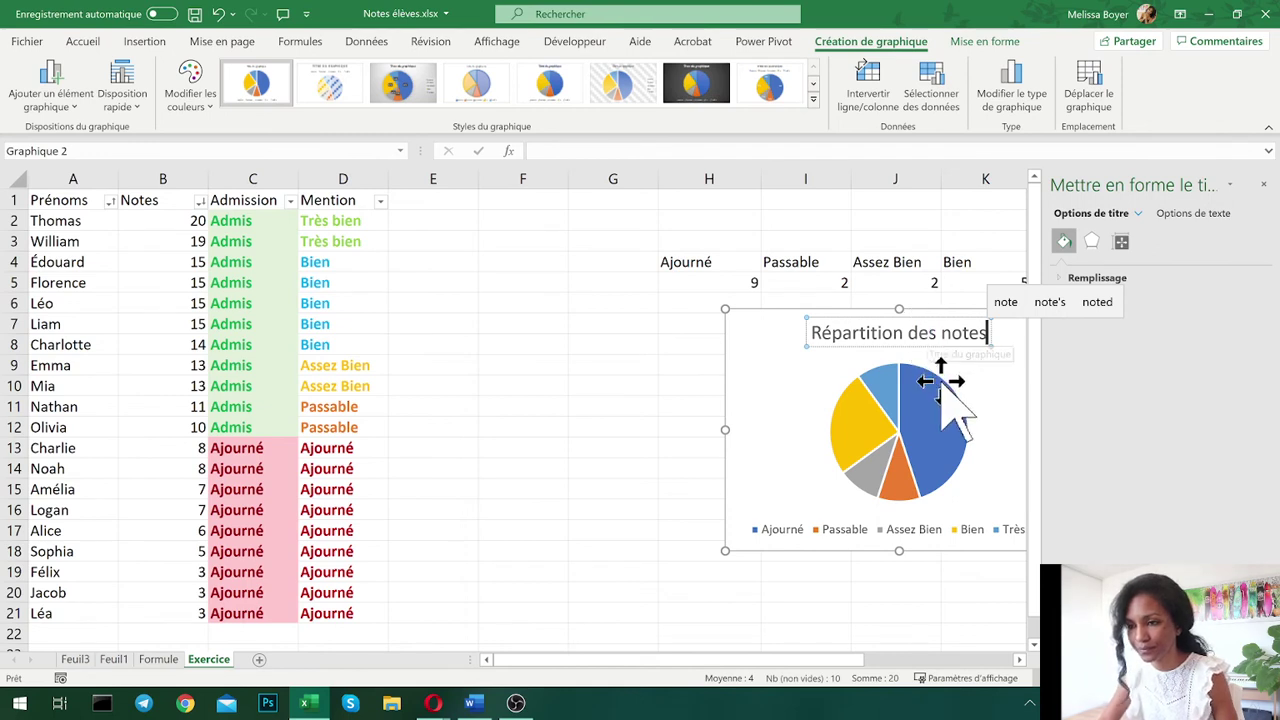
# - Fill only the Ajourné slice of the pie chart with dark red, matching its text colour in the Mention column
pyautogui.click(935, 410)
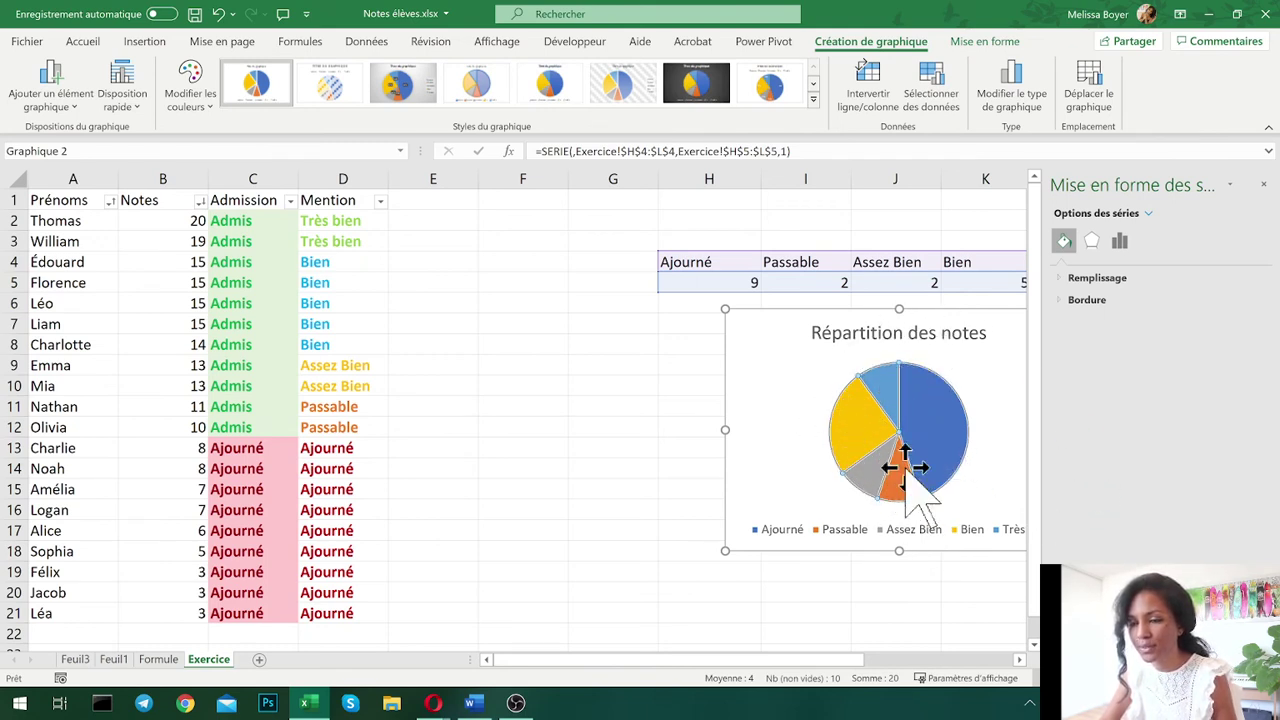
pyautogui.click(945, 428)
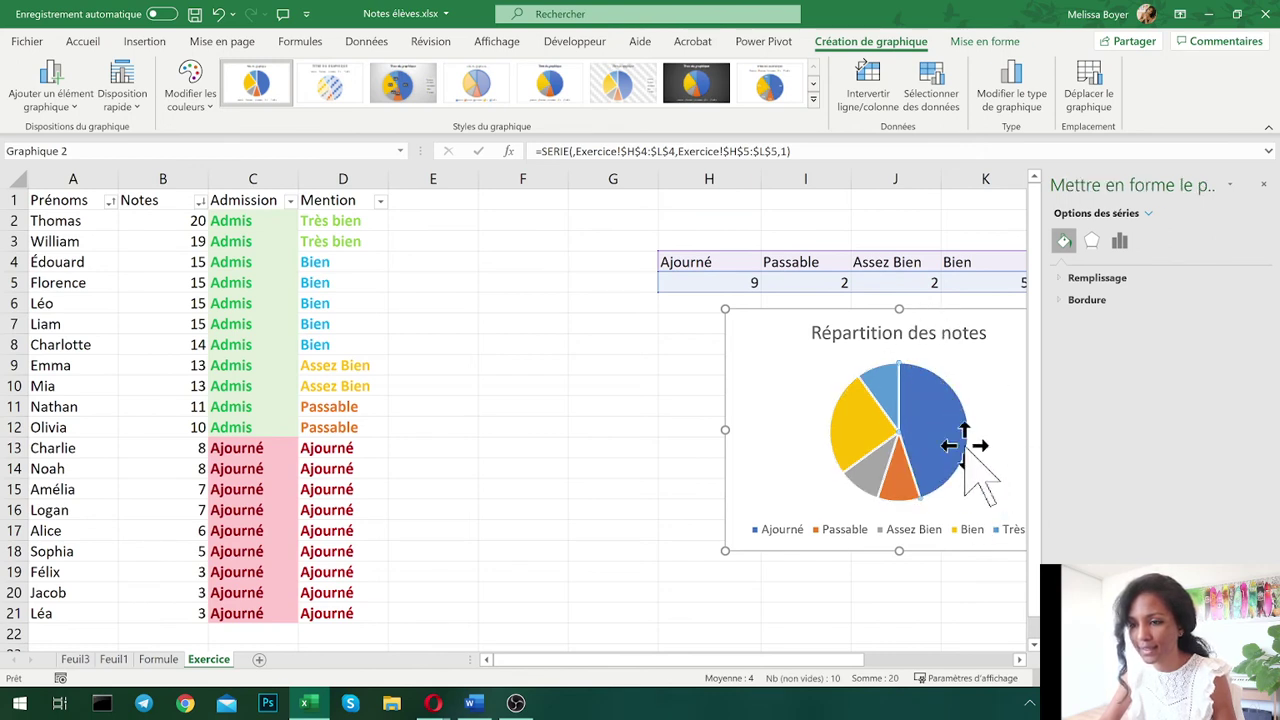
pyautogui.click(1084, 280)
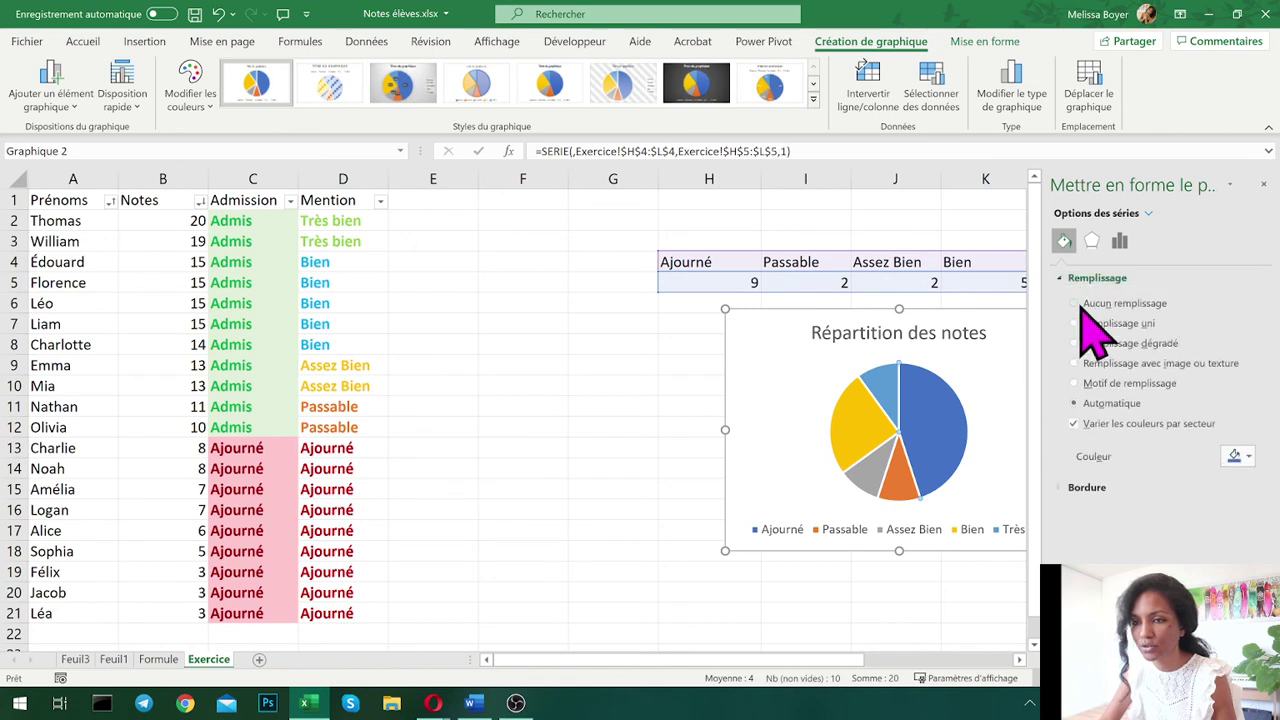
pyautogui.click(1240, 456)
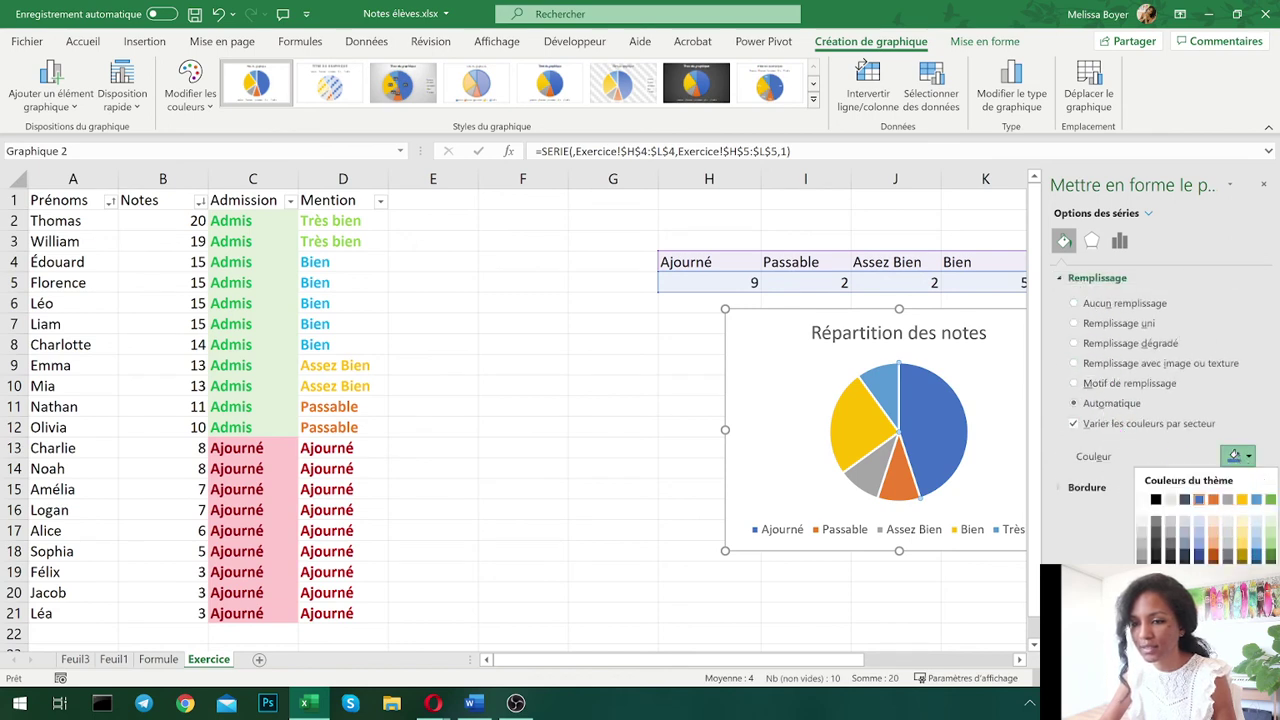
pyautogui.click(1142, 609)
# - Fill the Assez Bien slice of the pie chart with the gold theme colour
pyautogui.click(901, 480)
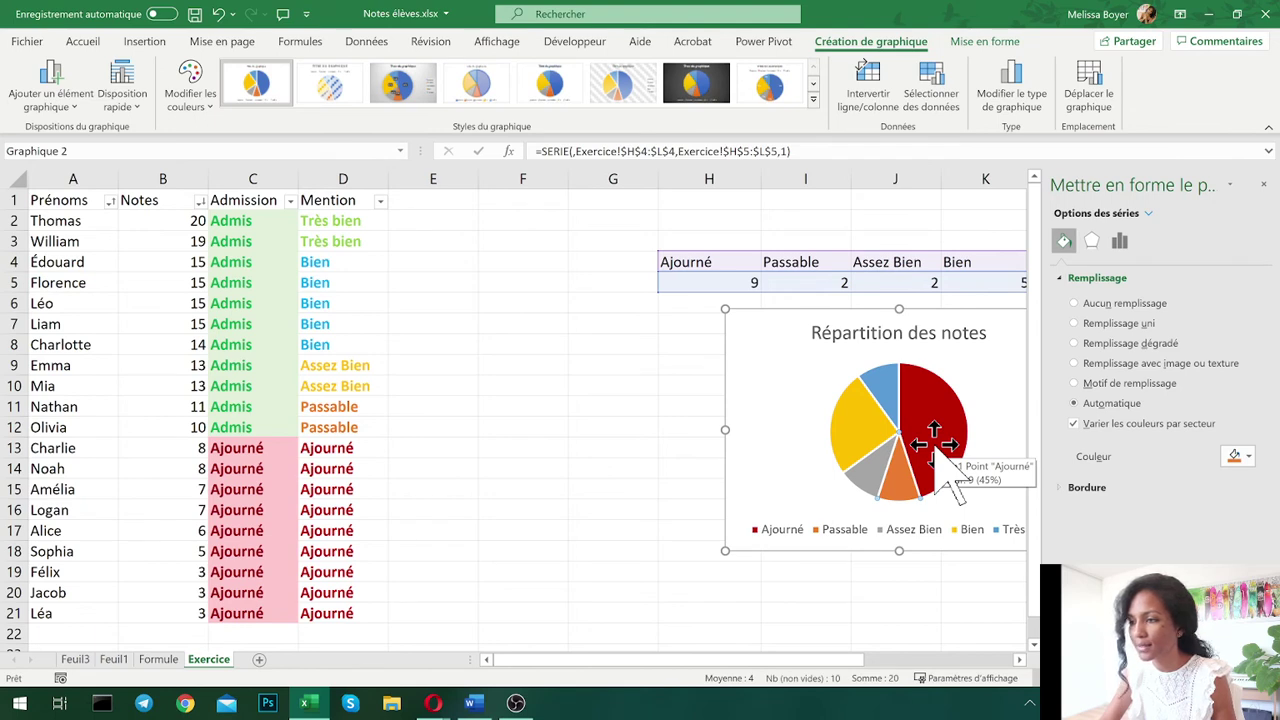
pyautogui.click(871, 469)
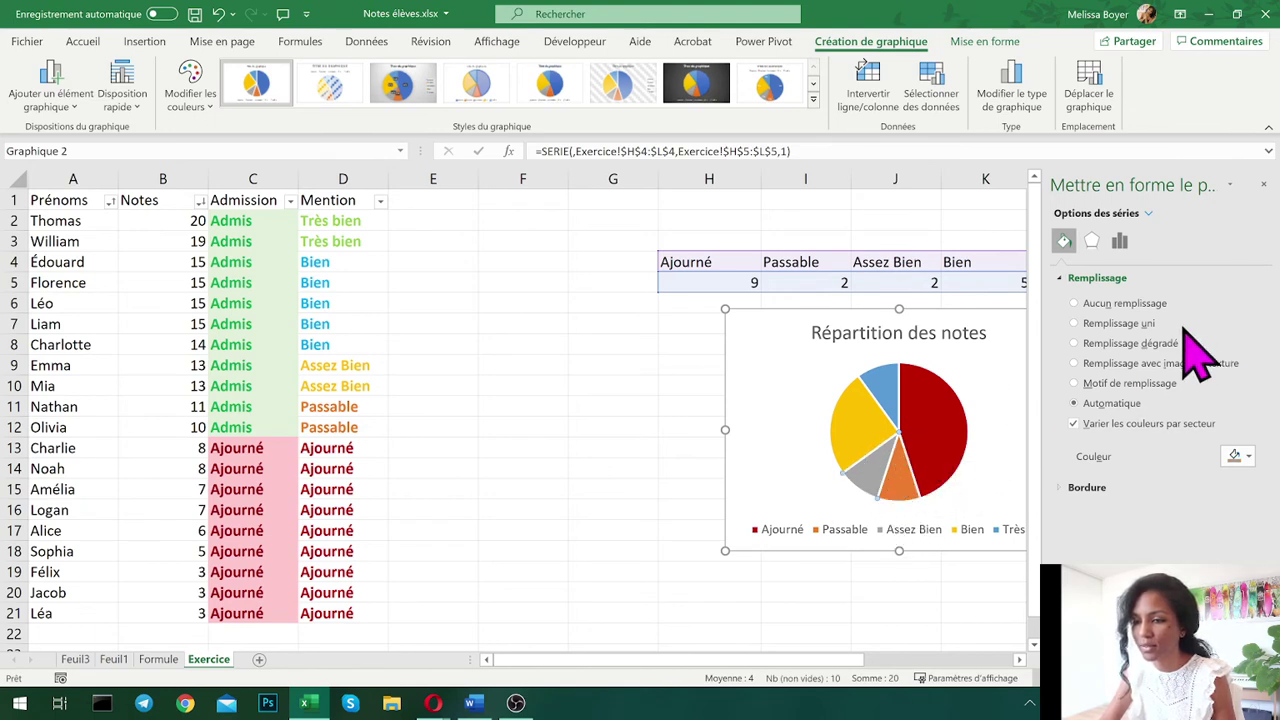
pyautogui.click(1249, 457)
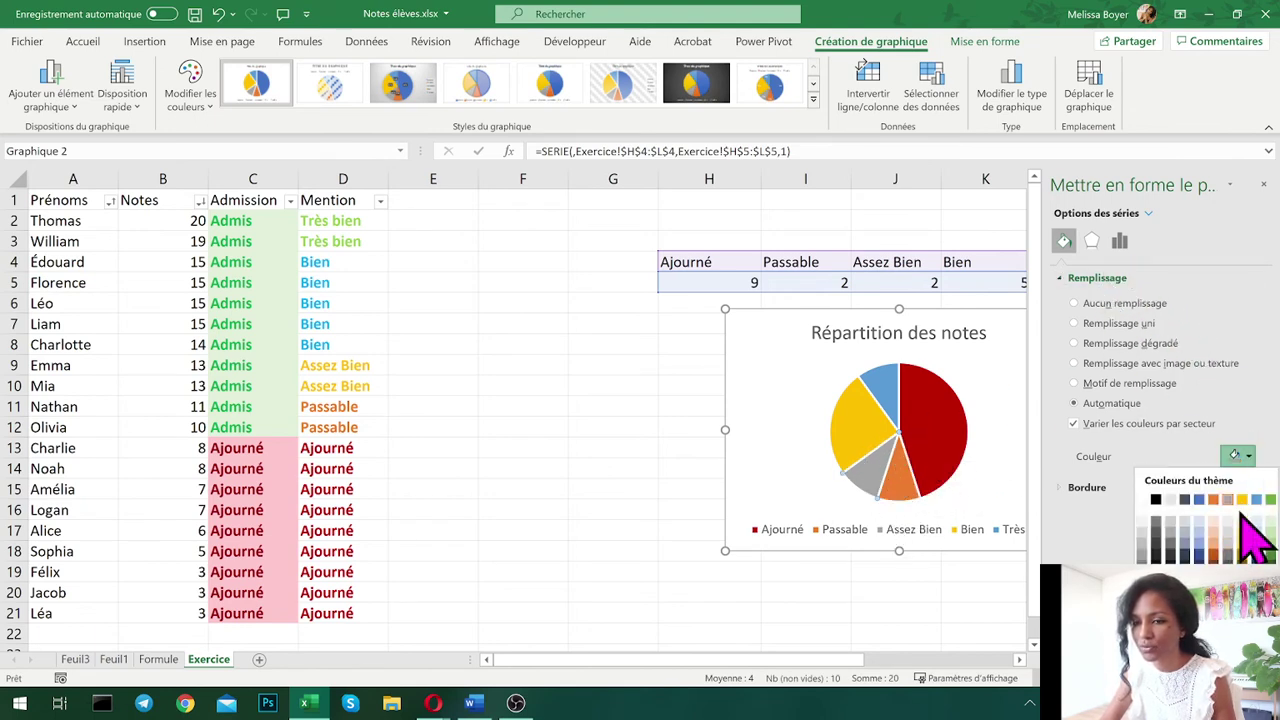
pyautogui.click(1241, 501)
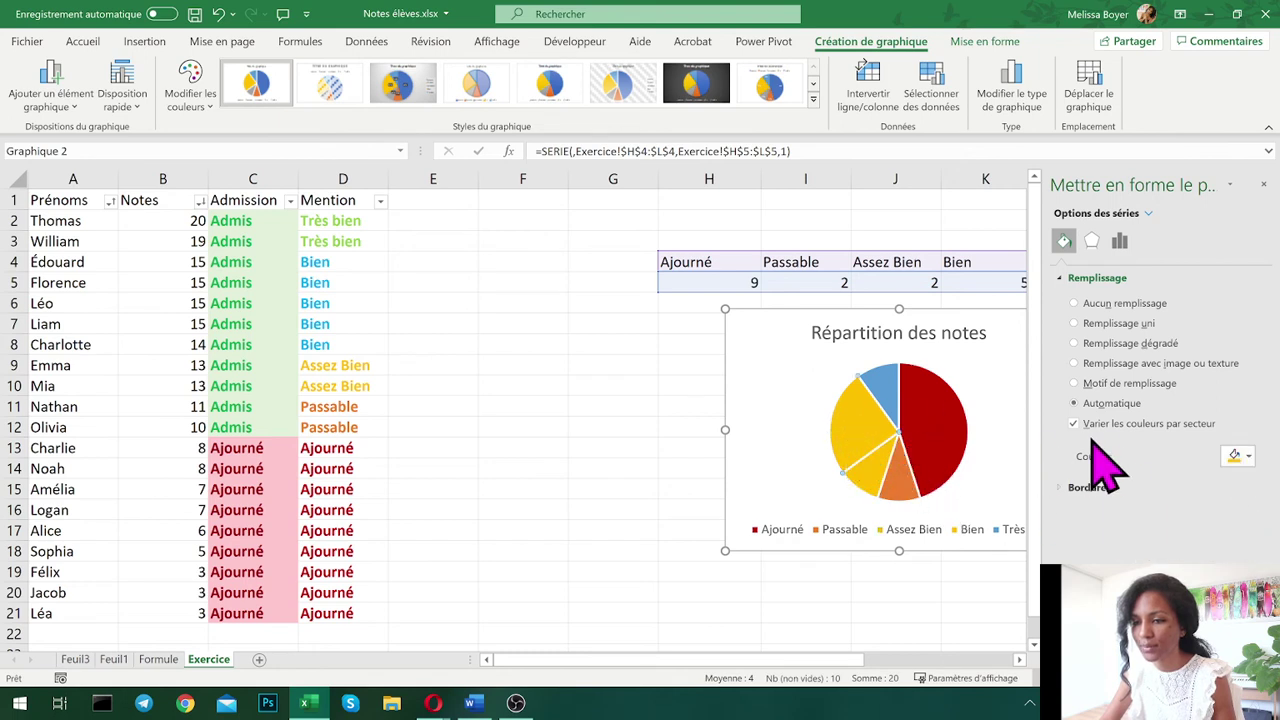
# - Colour the Bien slice light blue and the Très Bien slice light green, and close the chart formatting options
pyautogui.click(1226, 464)
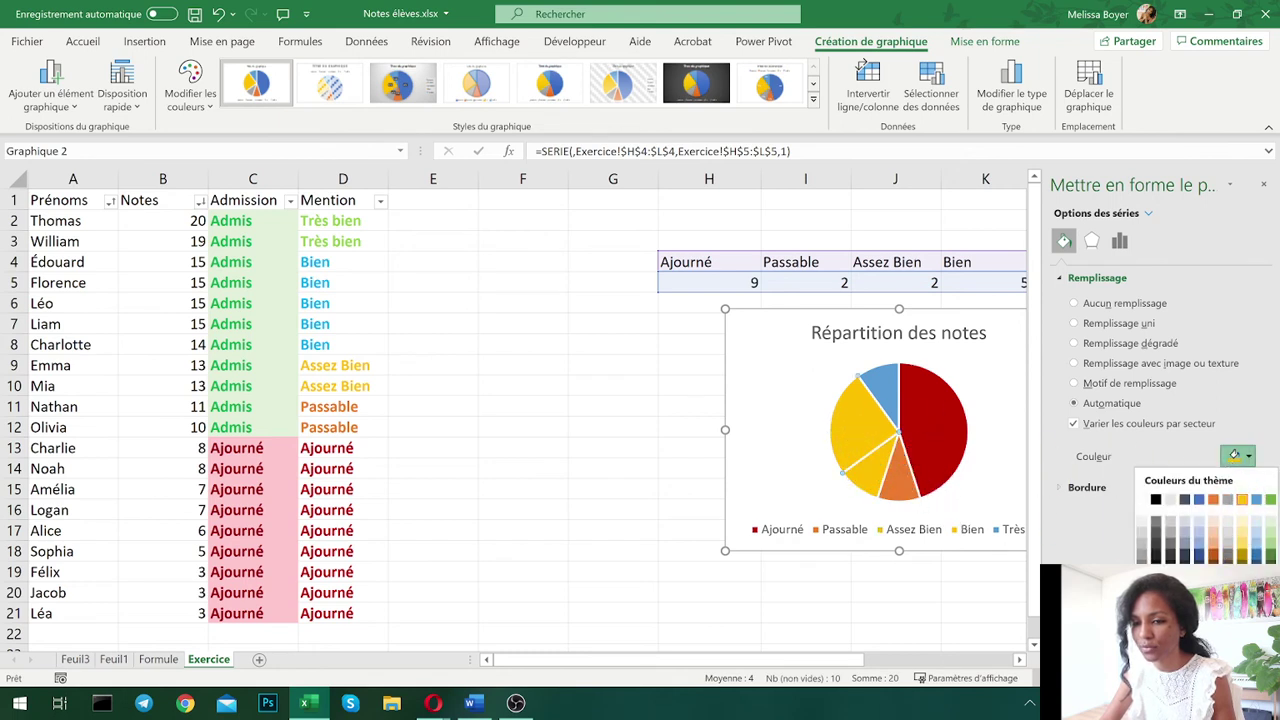
pyautogui.click(1242, 594)
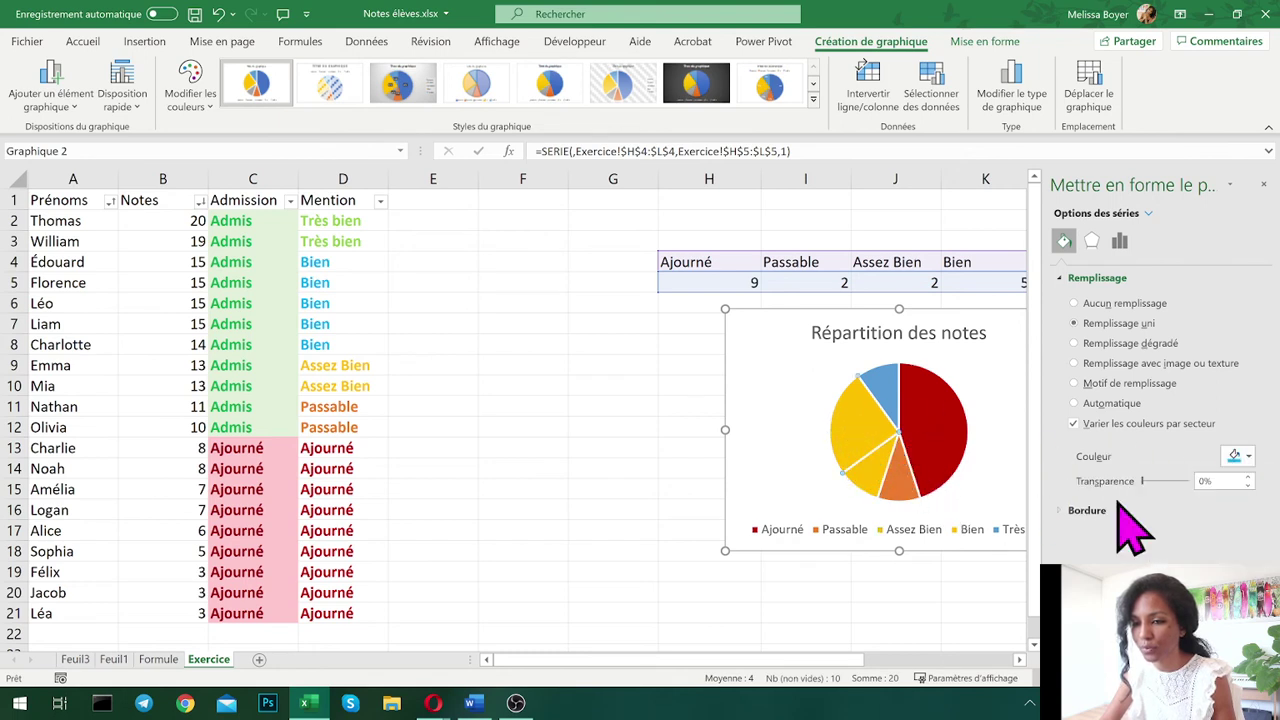
pyautogui.click(1249, 456)
pyautogui.click(1199, 598)
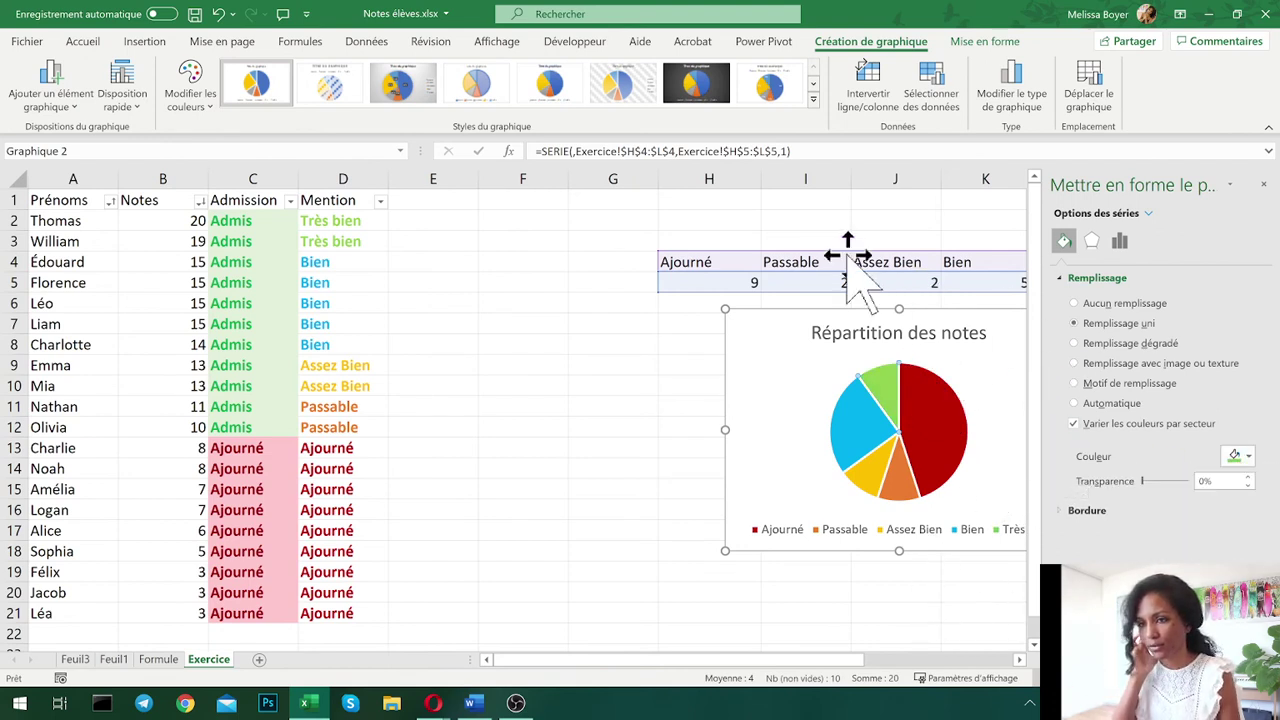
pyautogui.click(667, 380)
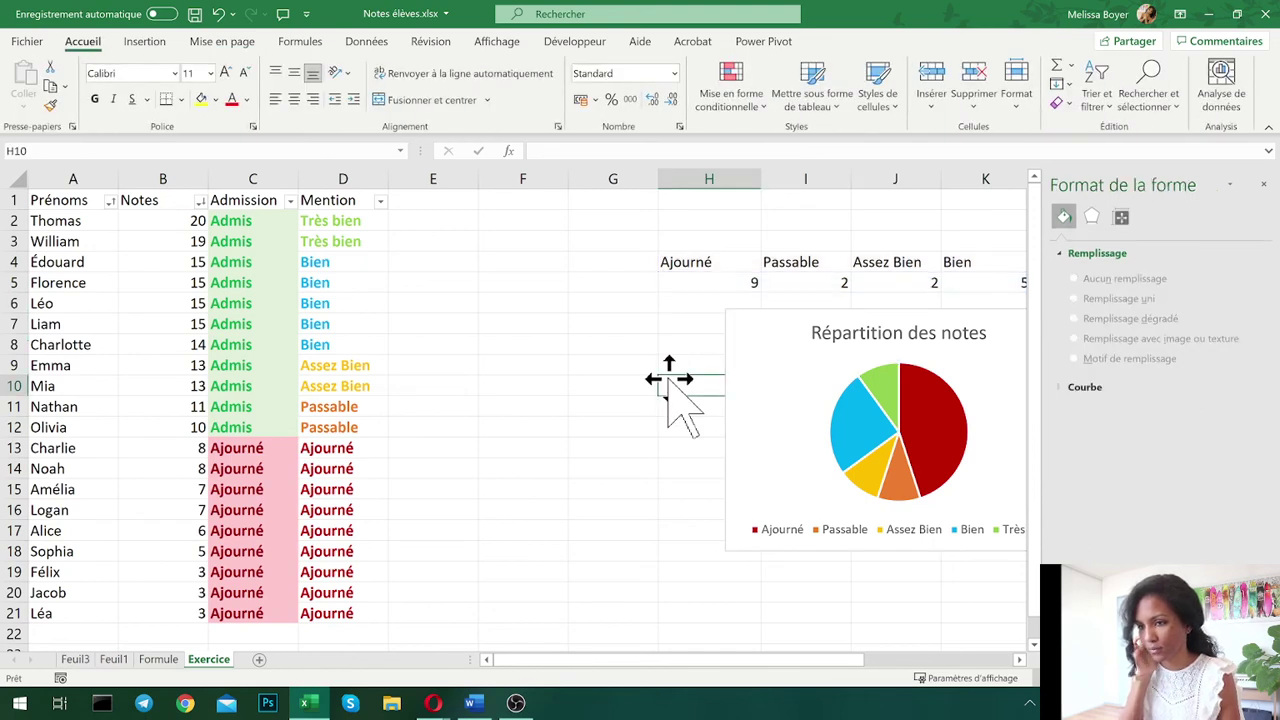
pyautogui.click(1264, 185)
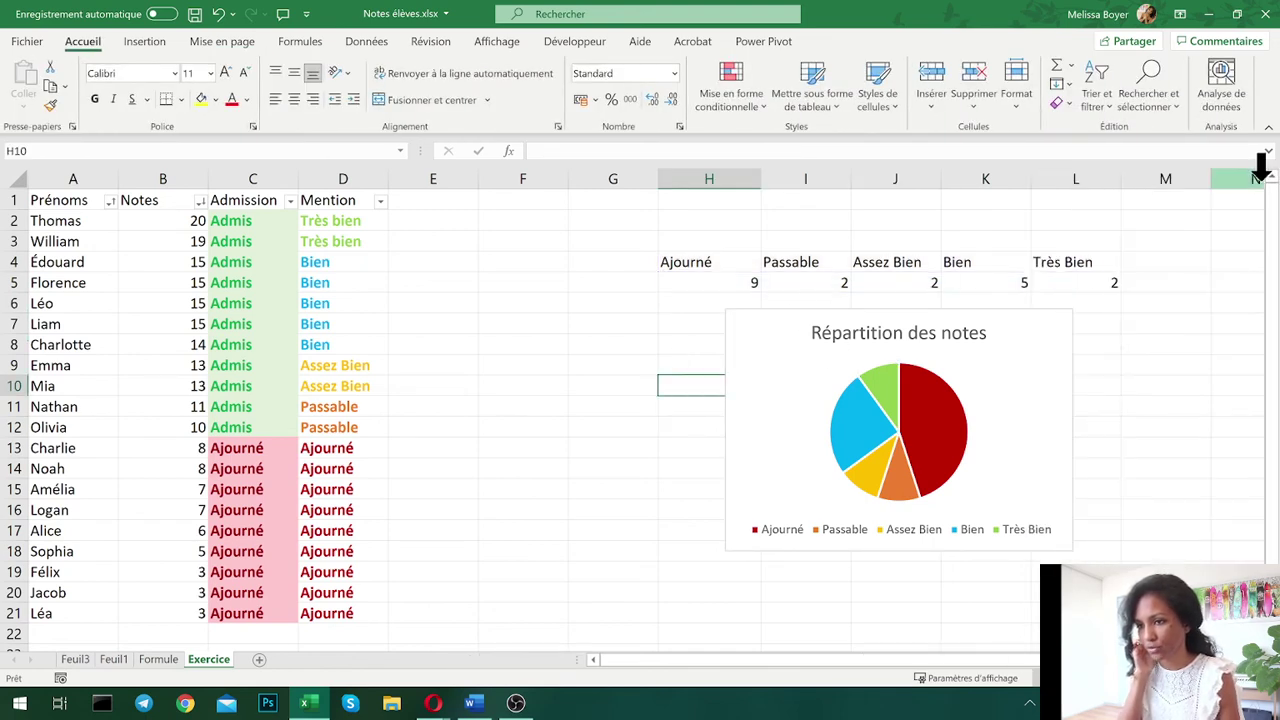
pyautogui.click(1207, 405)
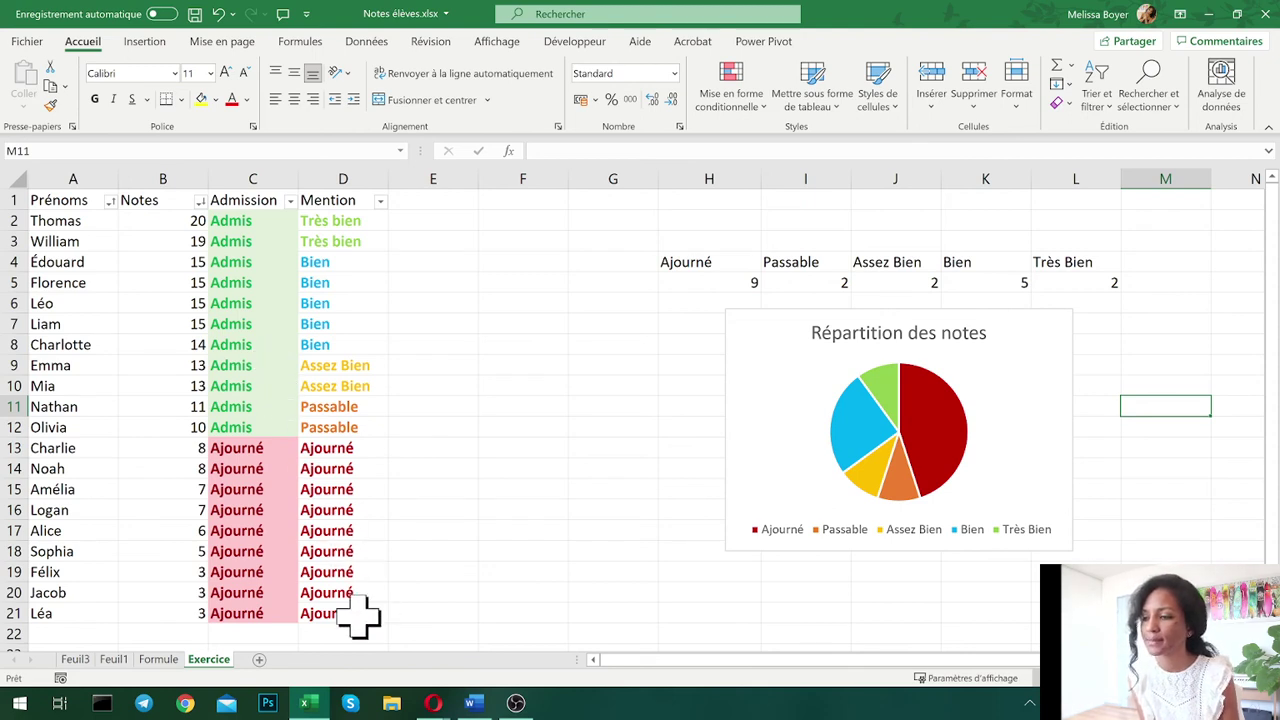
# - Review the recommended pivot tables for the student data in A1:D21, and close the suggestions without inserting one
pyautogui.moveTo(358, 617); pyautogui.dragTo(69, 191)
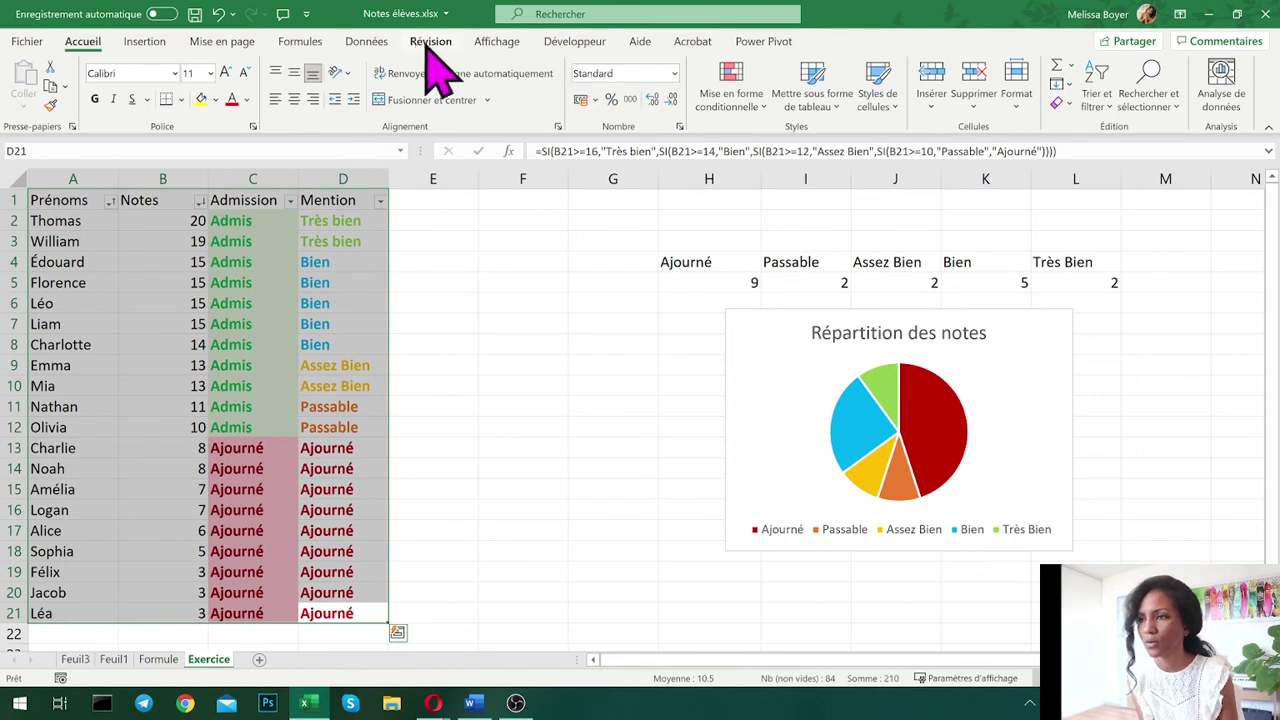
pyautogui.click(148, 44)
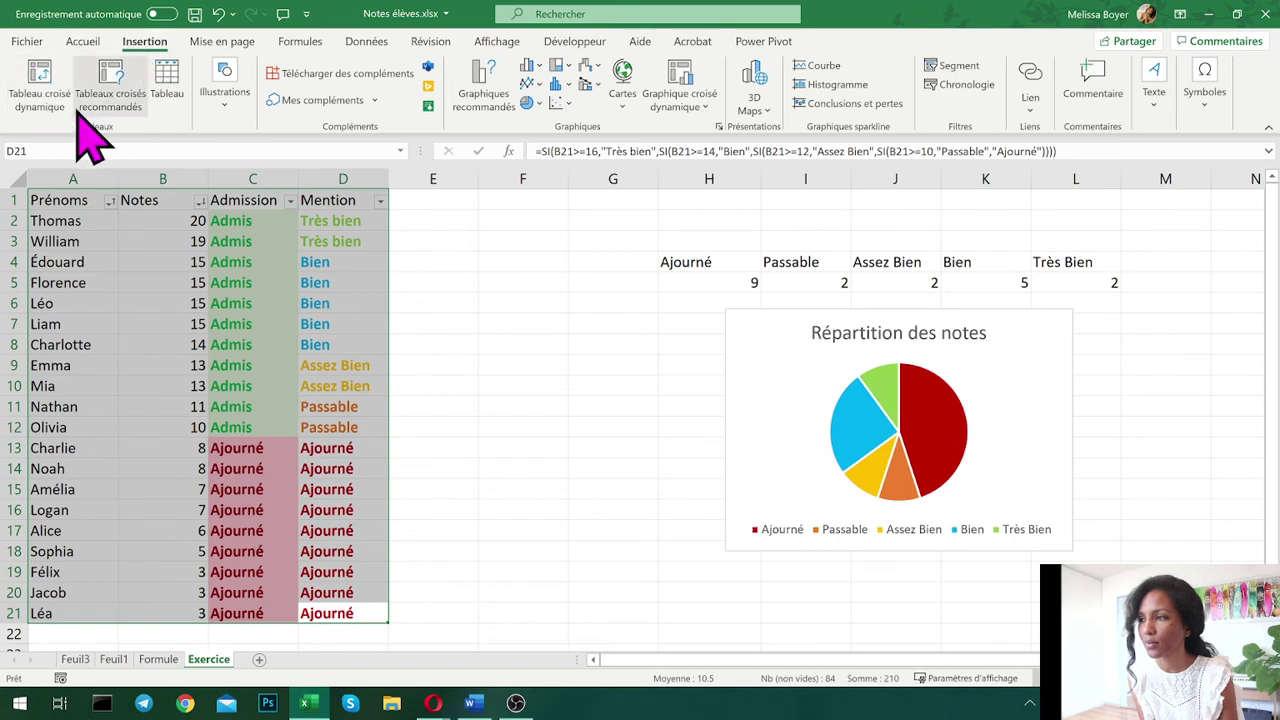
pyautogui.click(108, 98)
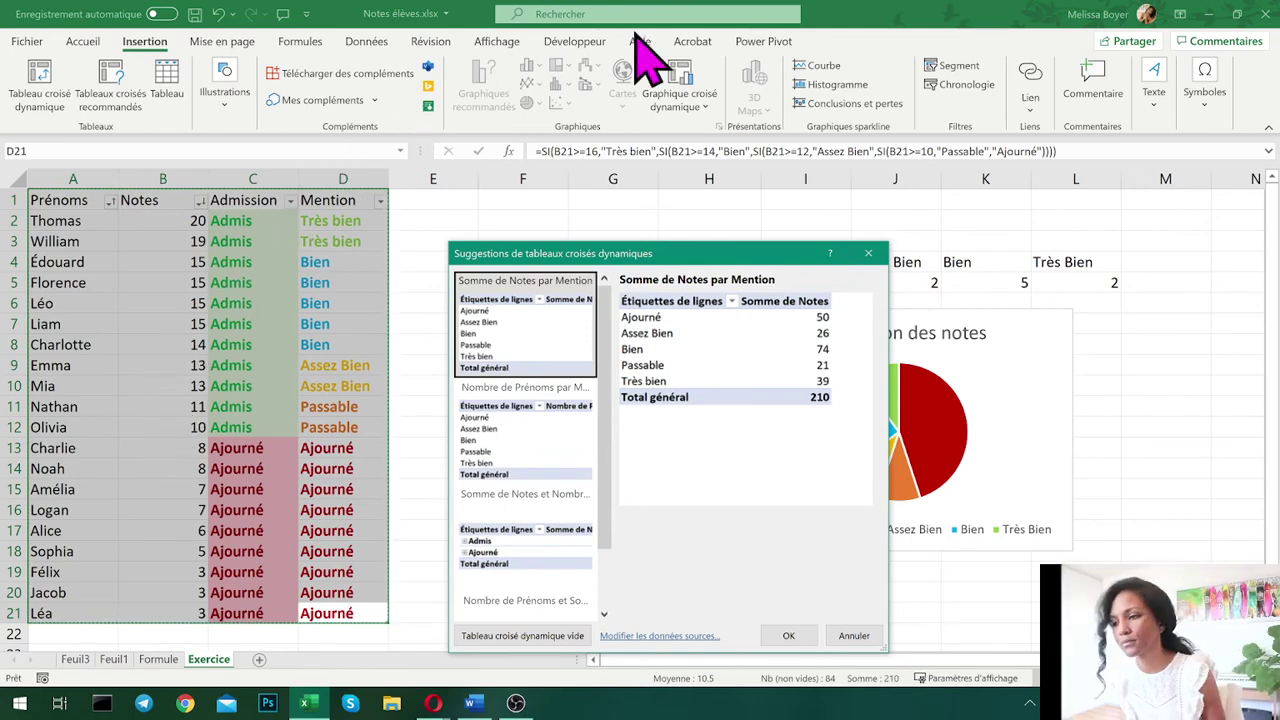
pyautogui.moveTo(657, 252); pyautogui.dragTo(572, 106)
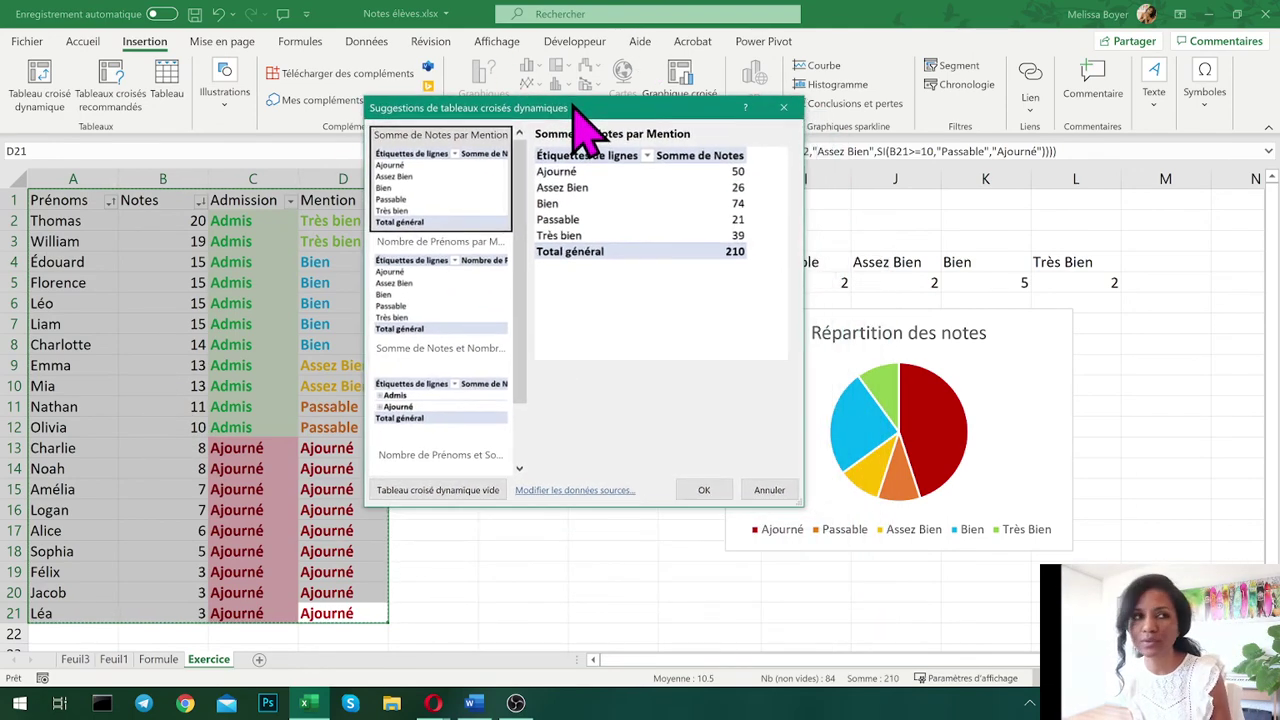
pyautogui.hotkey('alt', 'Tab')
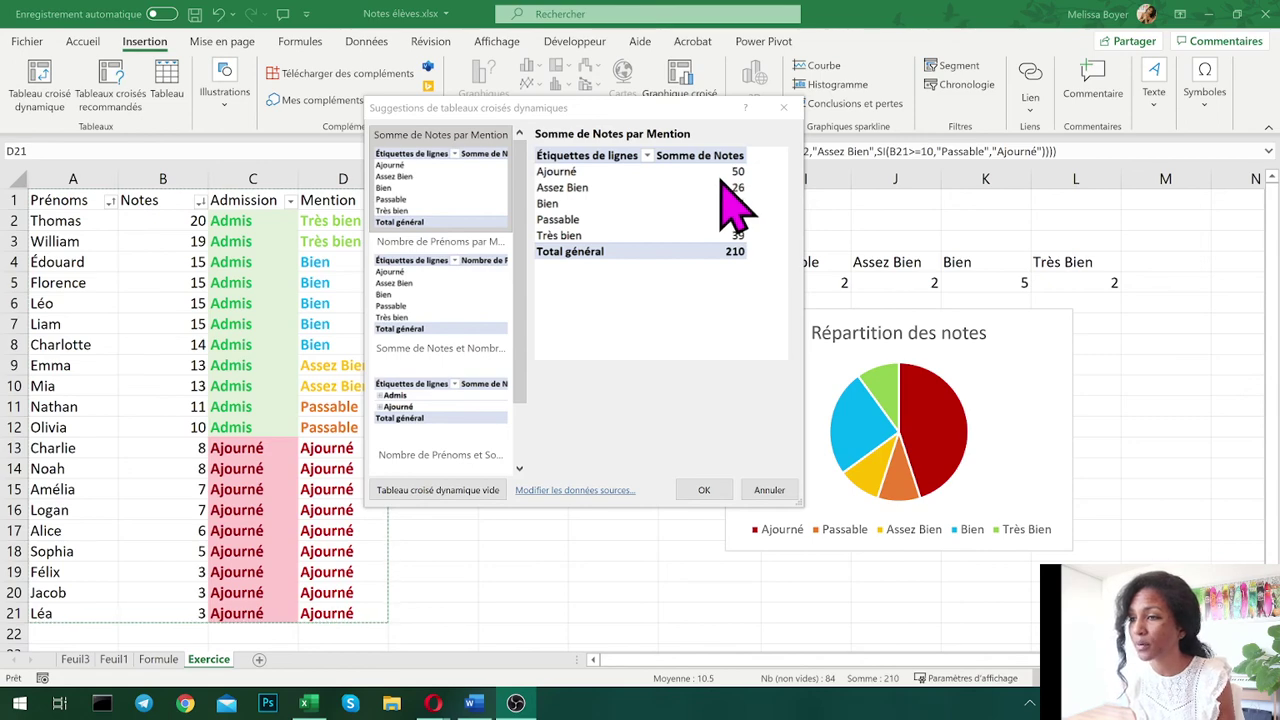
pyautogui.moveTo(668, 107); pyautogui.dragTo(758, 111)
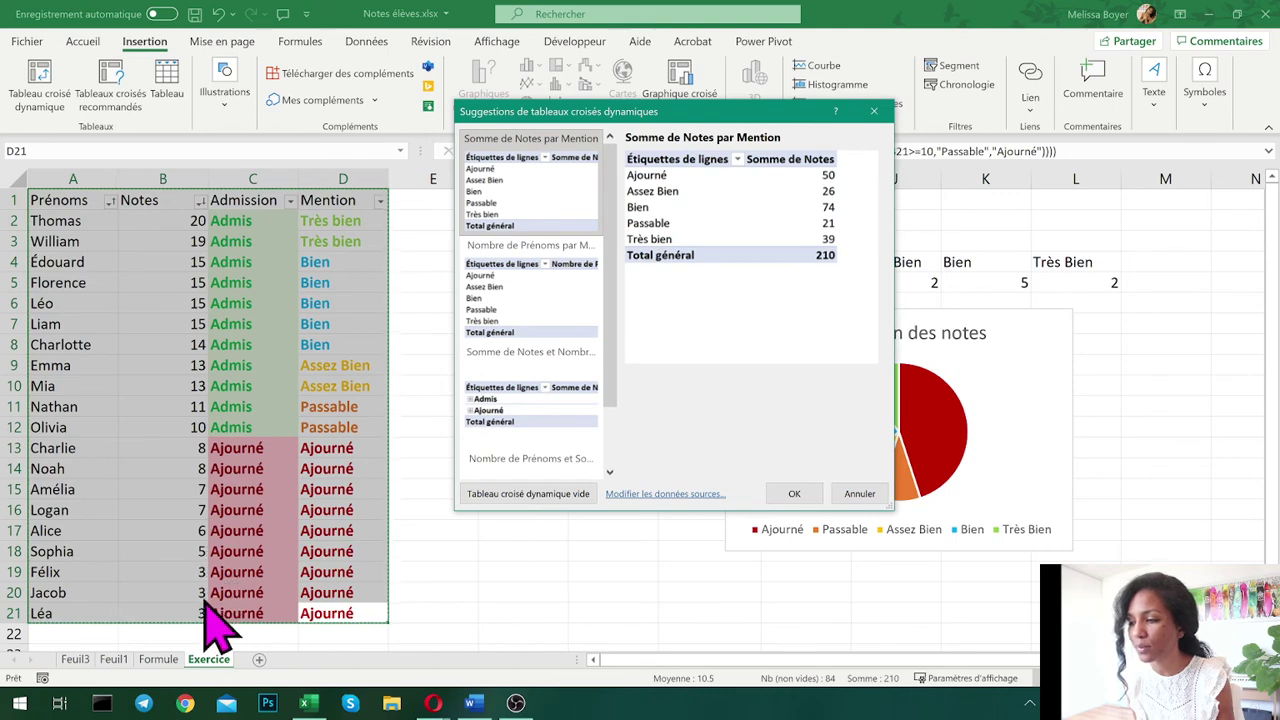
pyautogui.click(857, 494)
pyautogui.hotkey('ctrl', 'a')
pyautogui.click(466, 411)
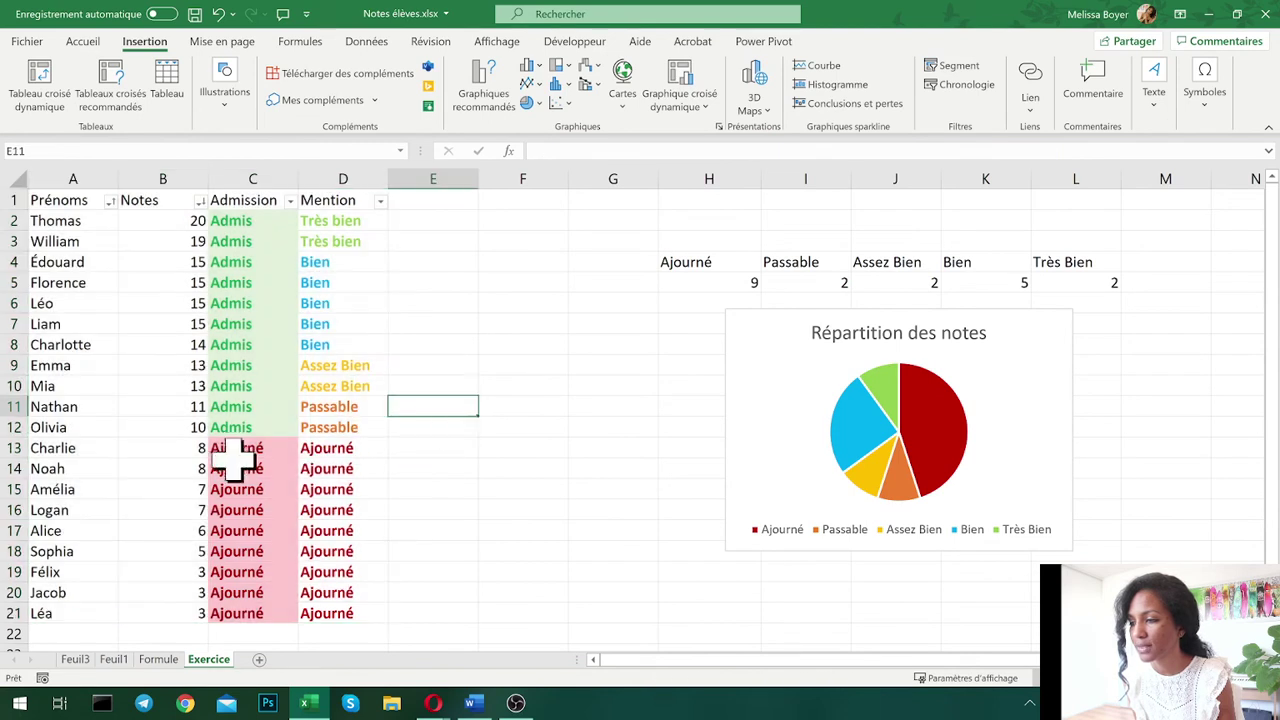
# - Insert the recommended pivot table Nombre de Prénoms par Mention from the student data in A1:D21
pyautogui.moveTo(178, 452); pyautogui.dragTo(180, 625)
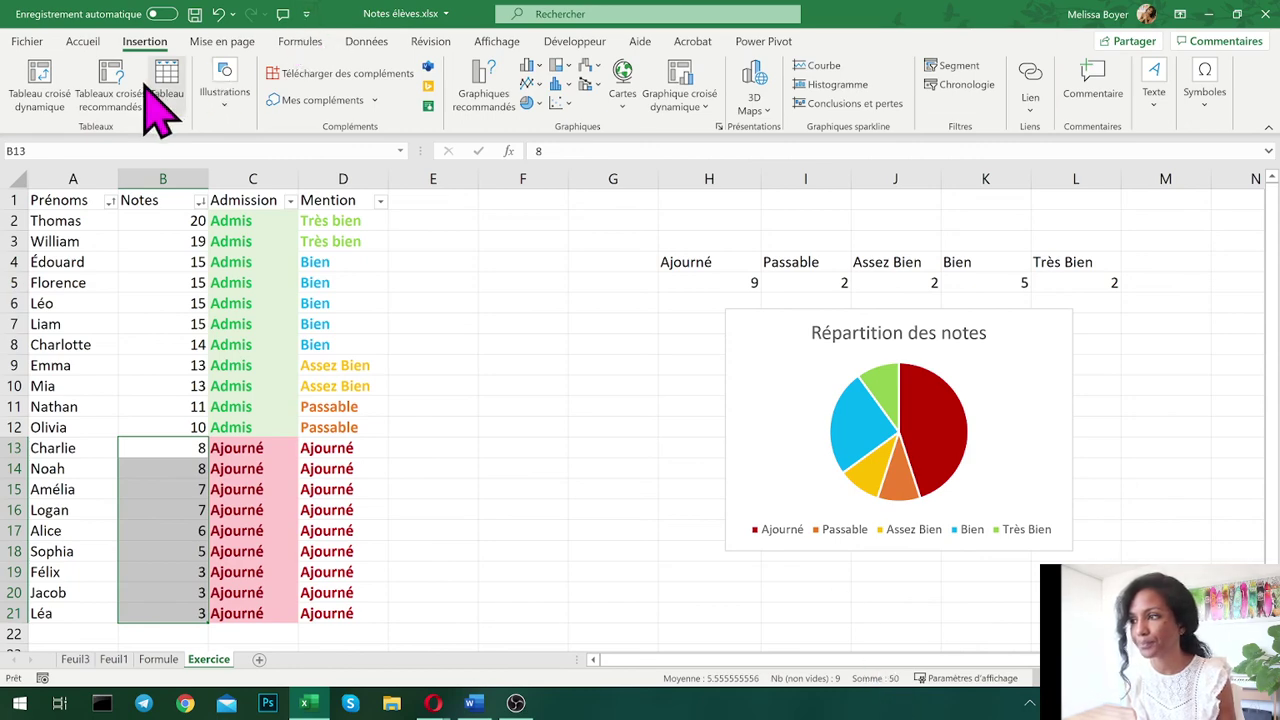
pyautogui.click(223, 329)
pyautogui.moveTo(80, 200); pyautogui.dragTo(345, 612)
pyautogui.click(112, 80)
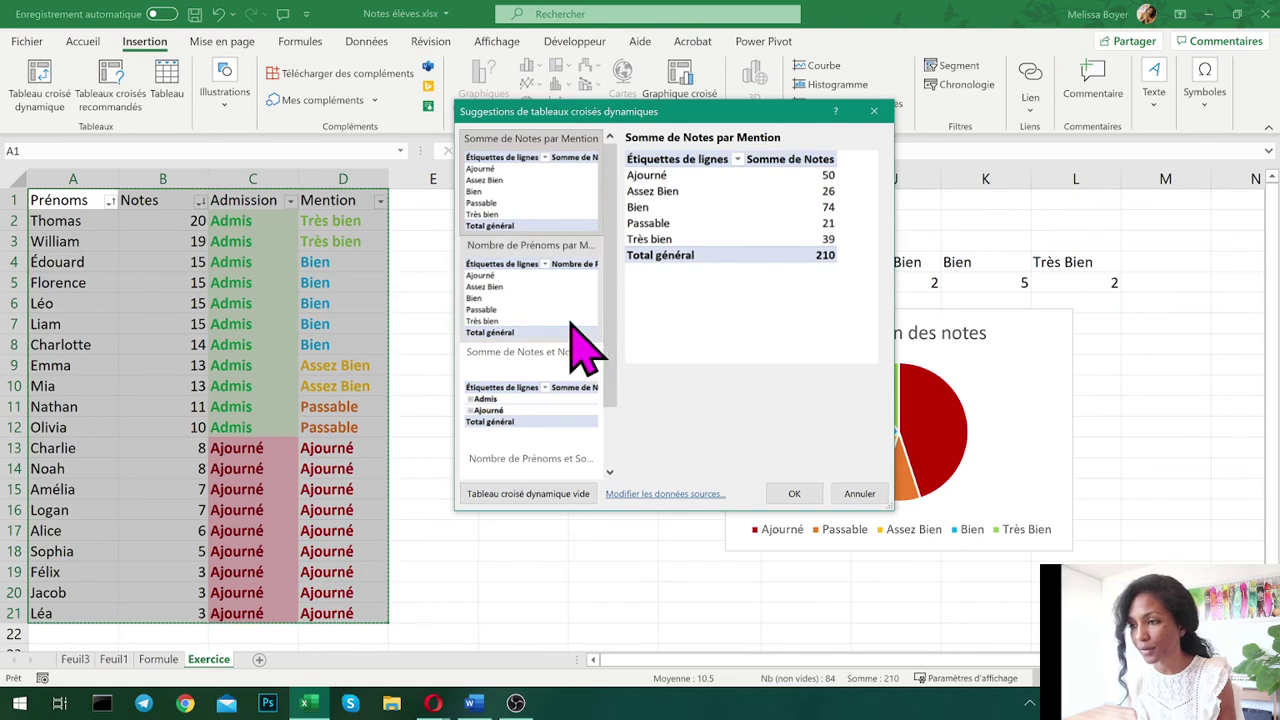
pyautogui.click(504, 290)
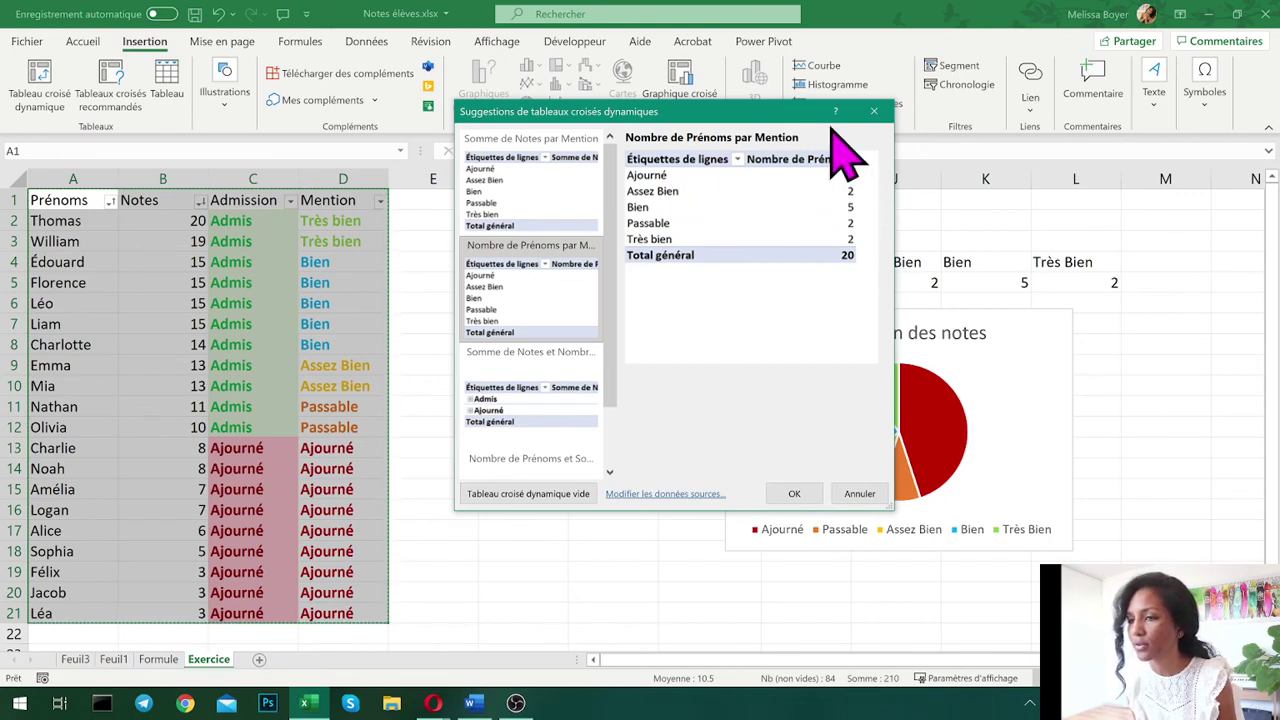
pyautogui.moveTo(840, 111); pyautogui.dragTo(562, 181)
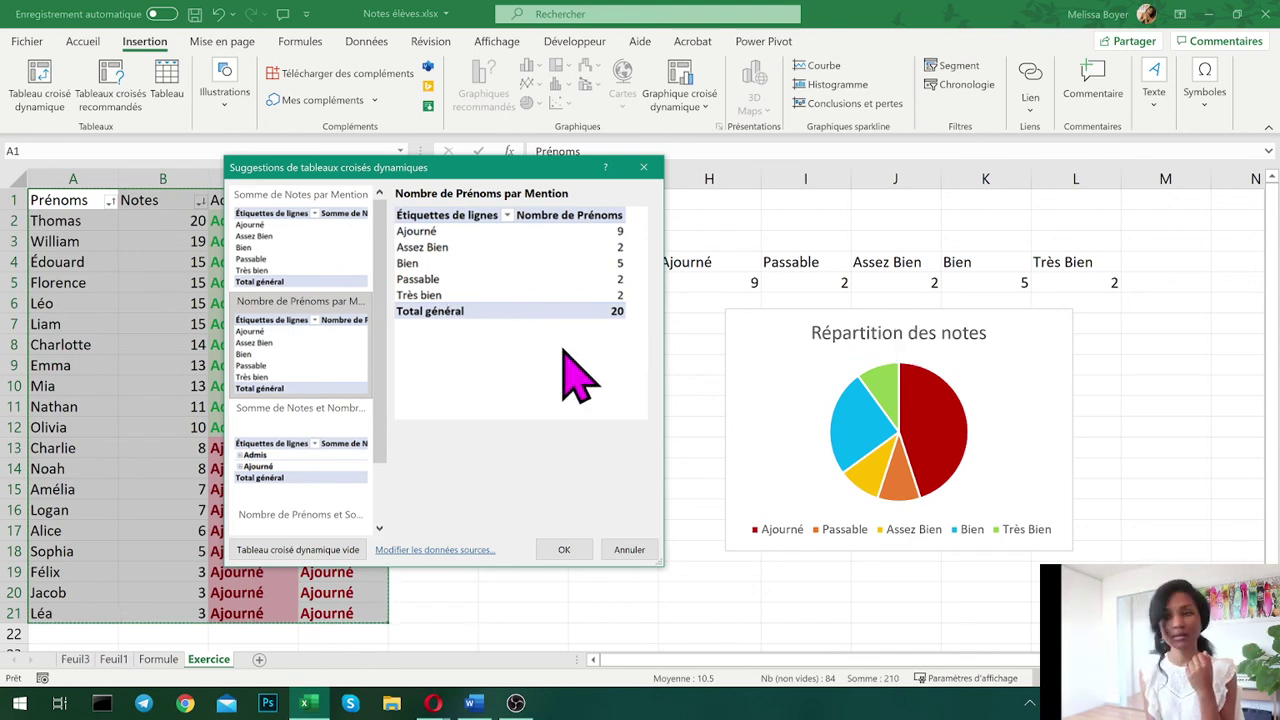
pyautogui.click(566, 551)
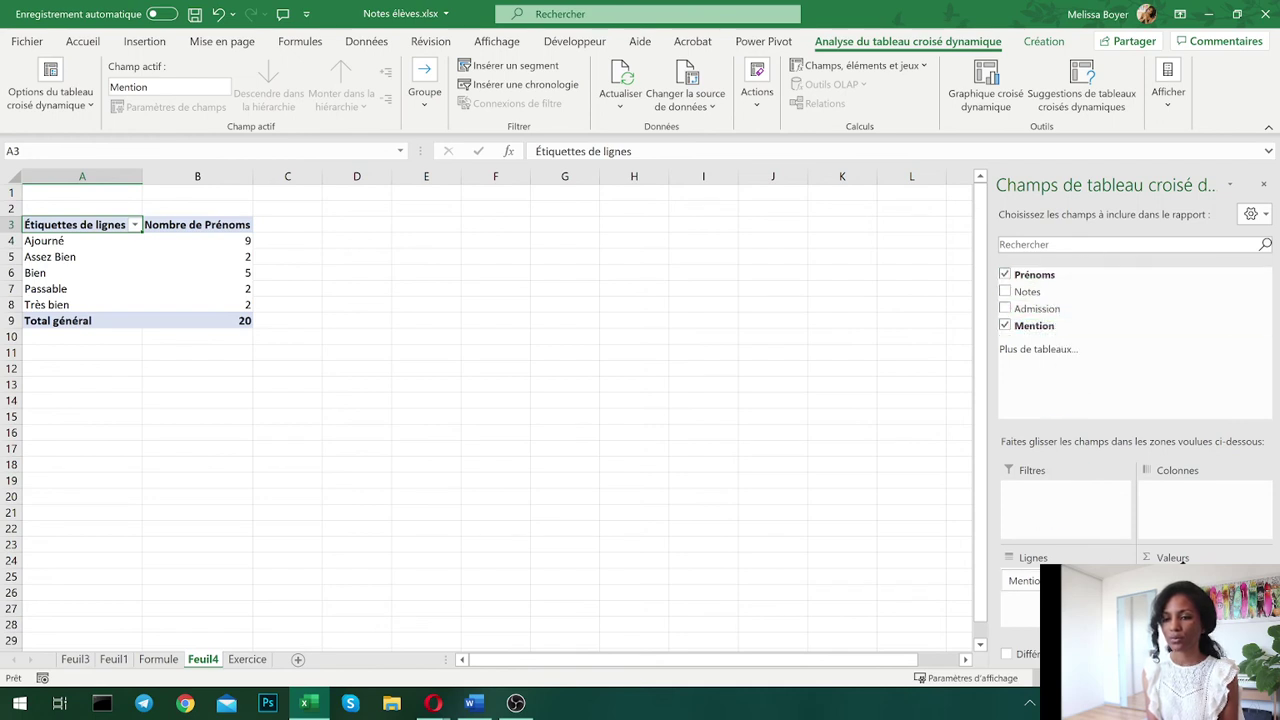
# - Examine the new pivot table's row labels, student counts and grand total, along with its analysis and design options
pyautogui.click(1185, 580)
pyautogui.press('Escape')
pyautogui.click(349, 271)
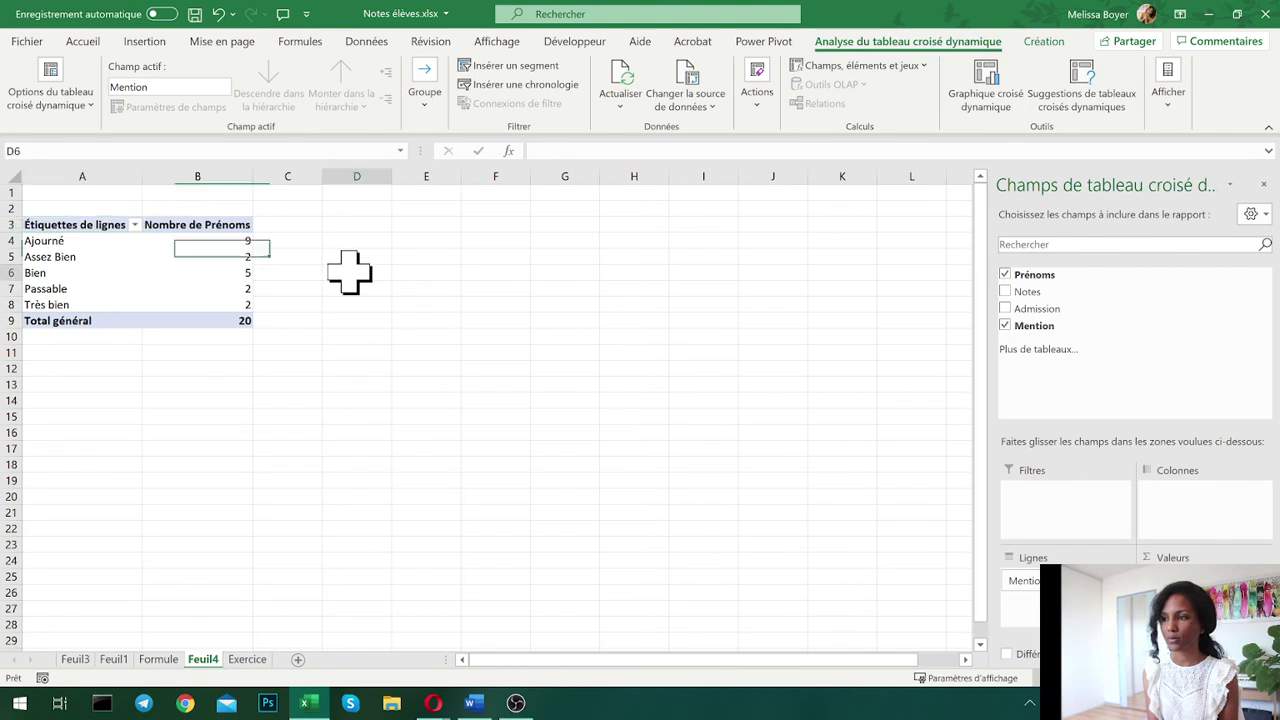
pyautogui.click(172, 261)
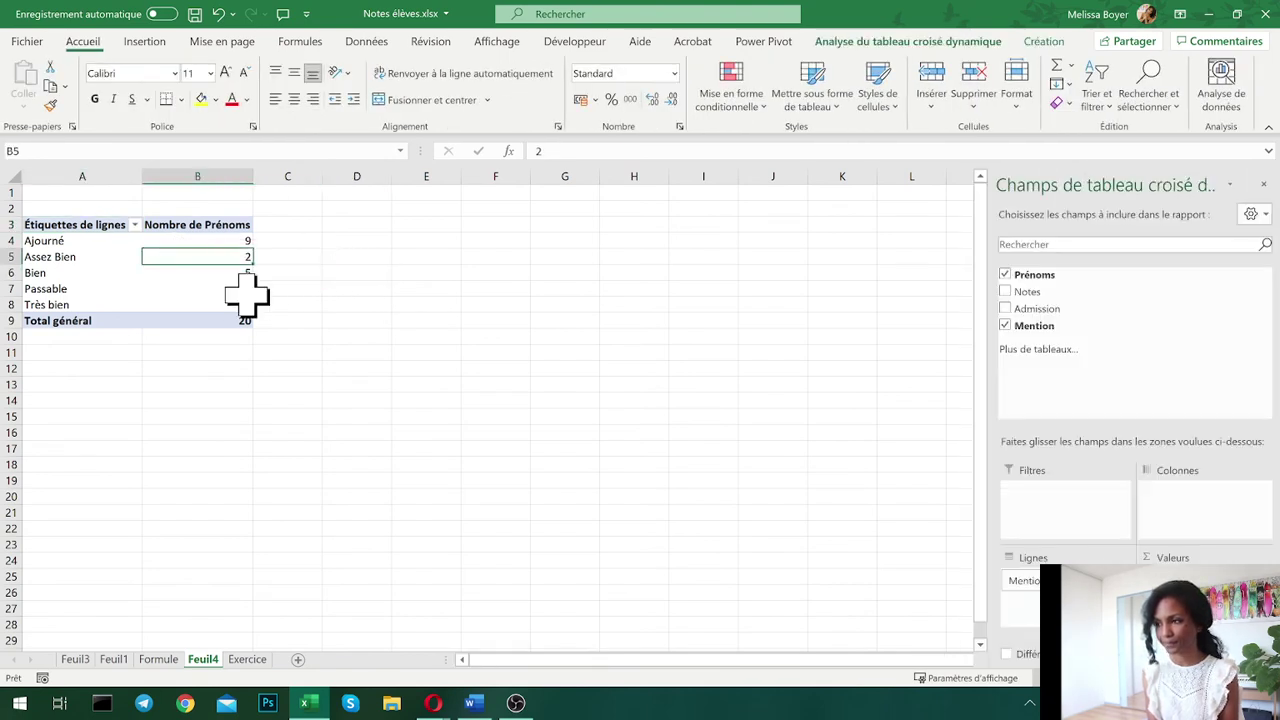
pyautogui.click(61, 218)
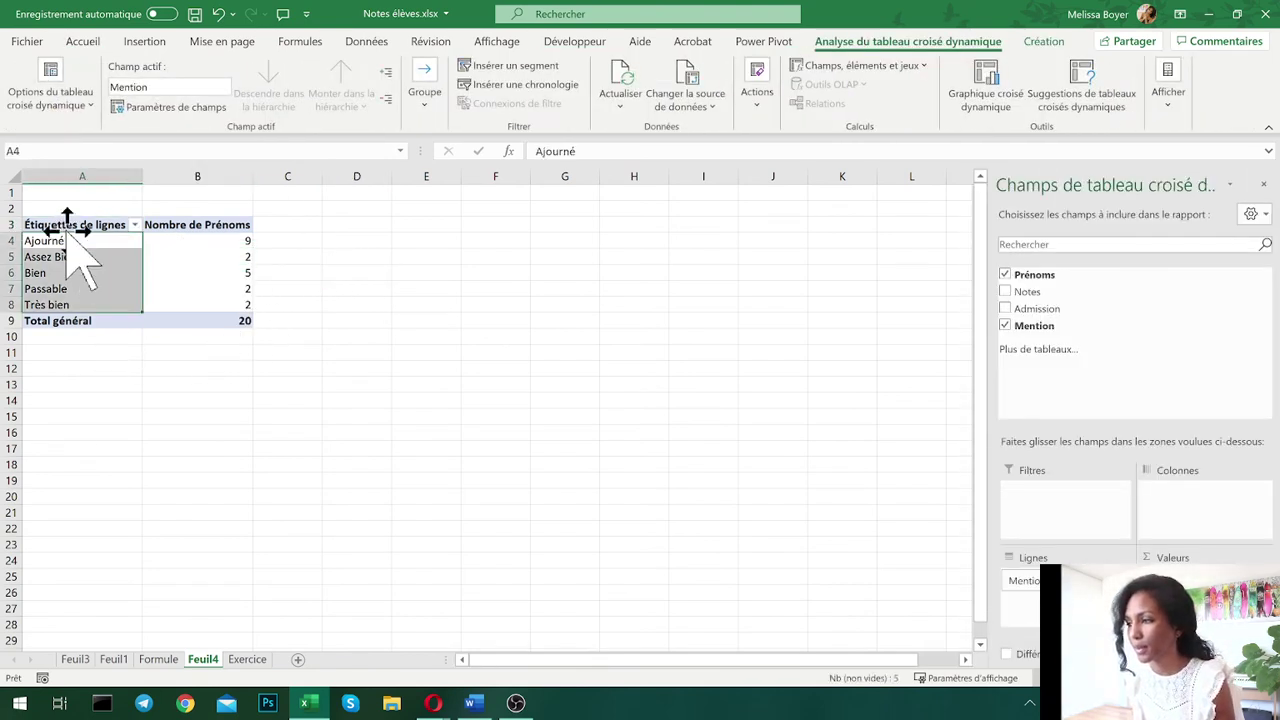
pyautogui.click(57, 226)
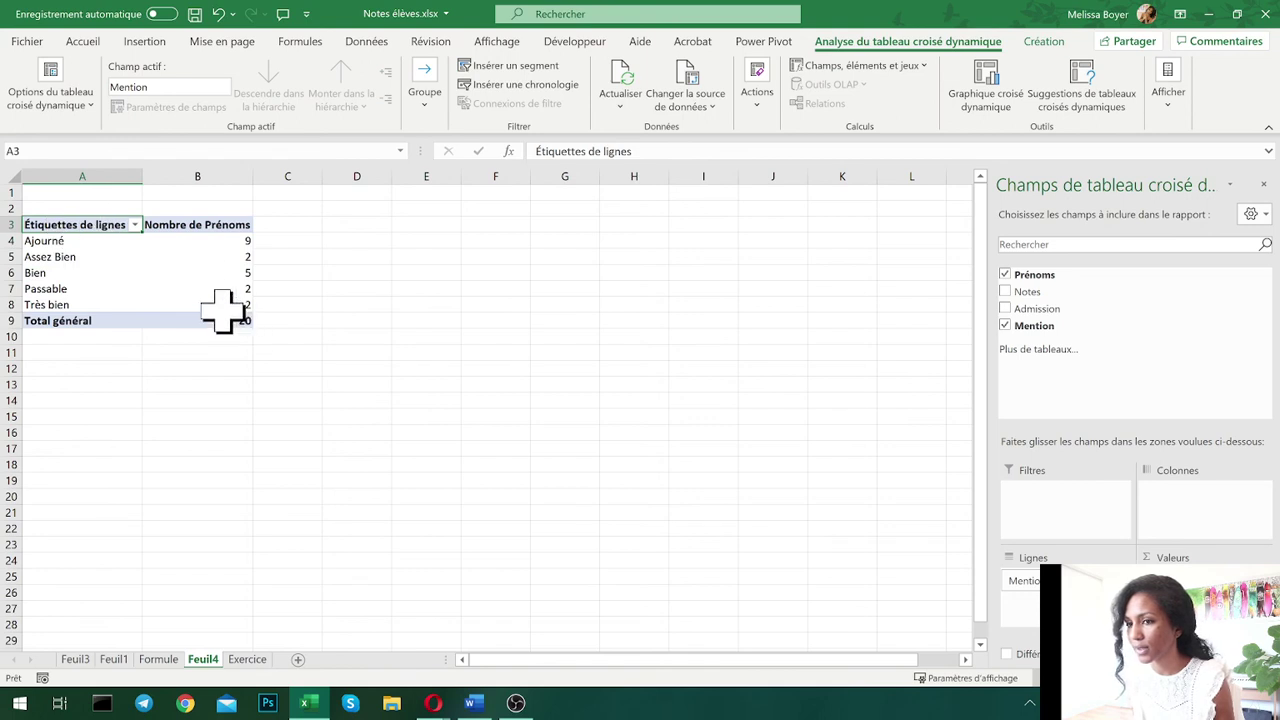
pyautogui.moveTo(222, 311); pyautogui.dragTo(91, 229)
pyautogui.click(394, 291)
pyautogui.click(242, 320)
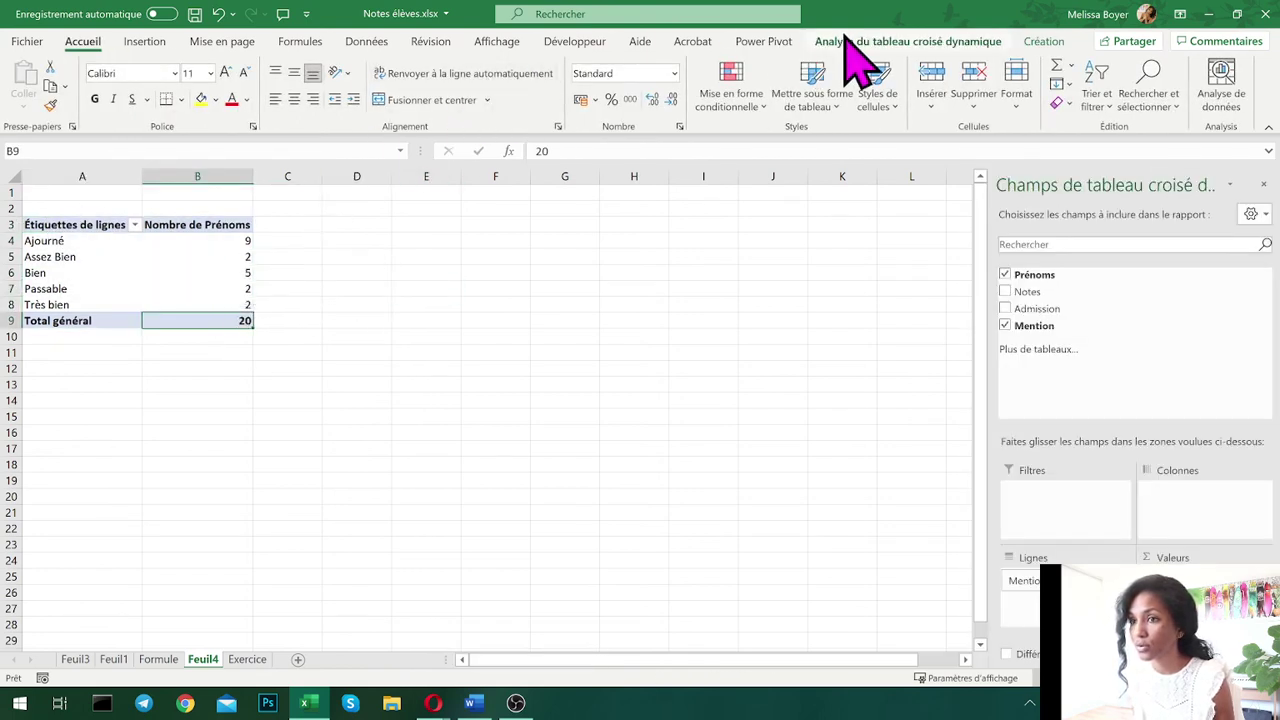
pyautogui.click(848, 41)
pyautogui.click(1043, 45)
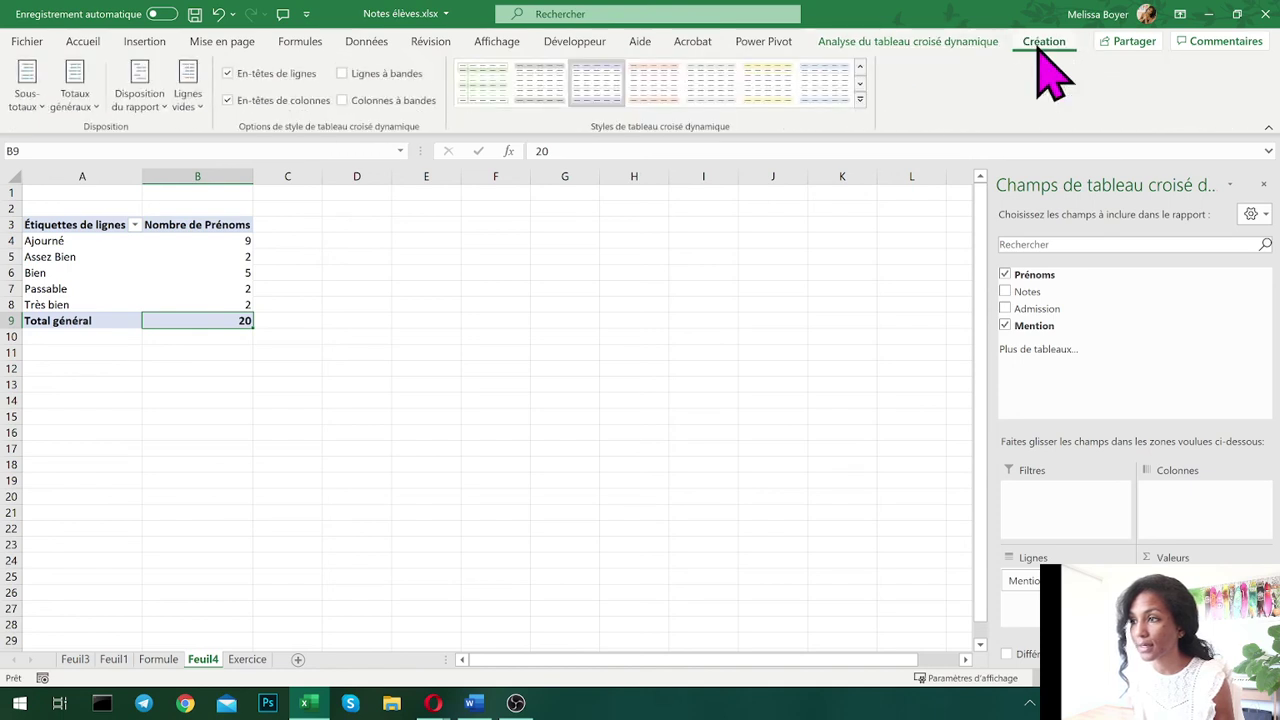
pyautogui.click(971, 42)
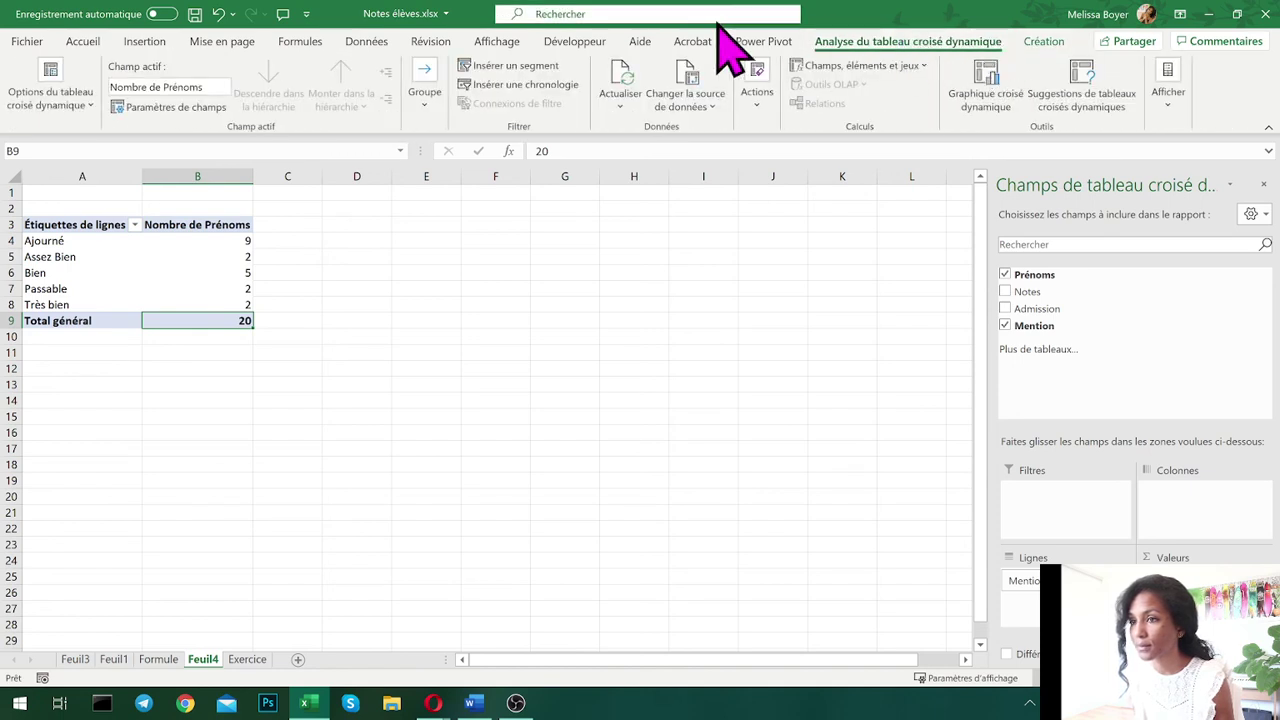
# - Preview pivot chart types for the mention counts, including Secteurs, Courbe, Barres, Boursier and Rayons de soleil
pyautogui.click(988, 82)
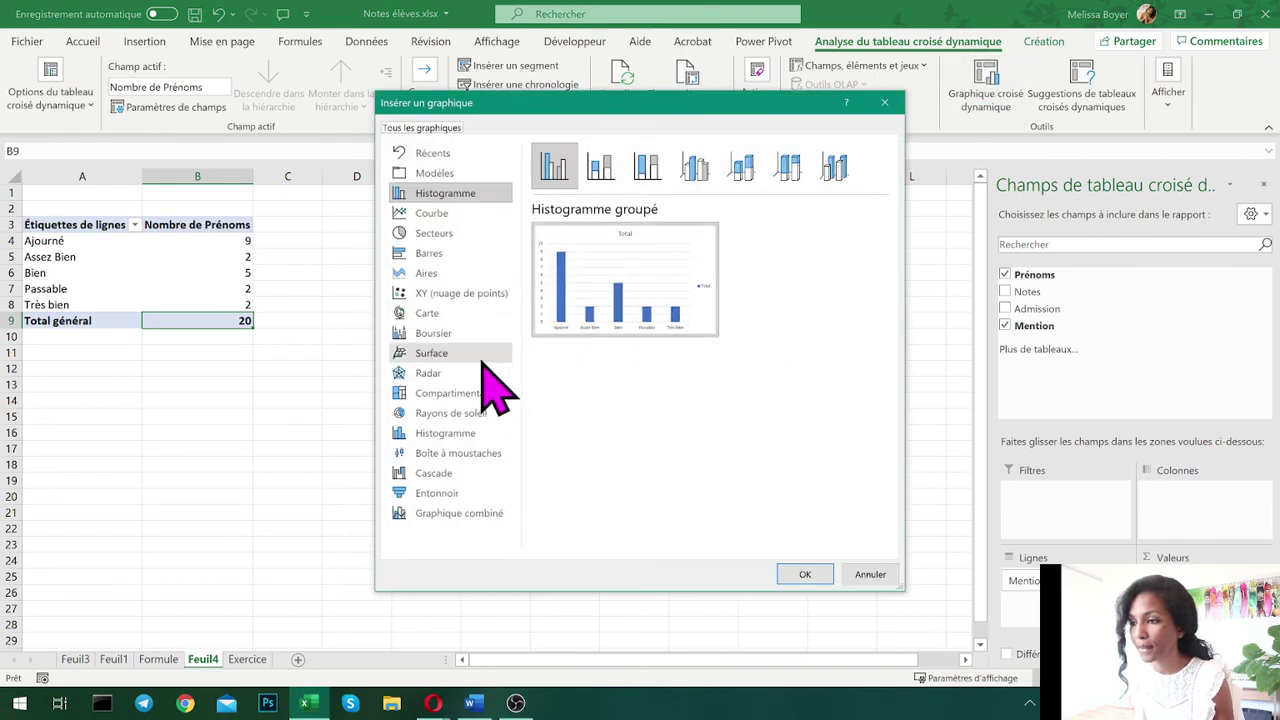
pyautogui.moveTo(553, 328)
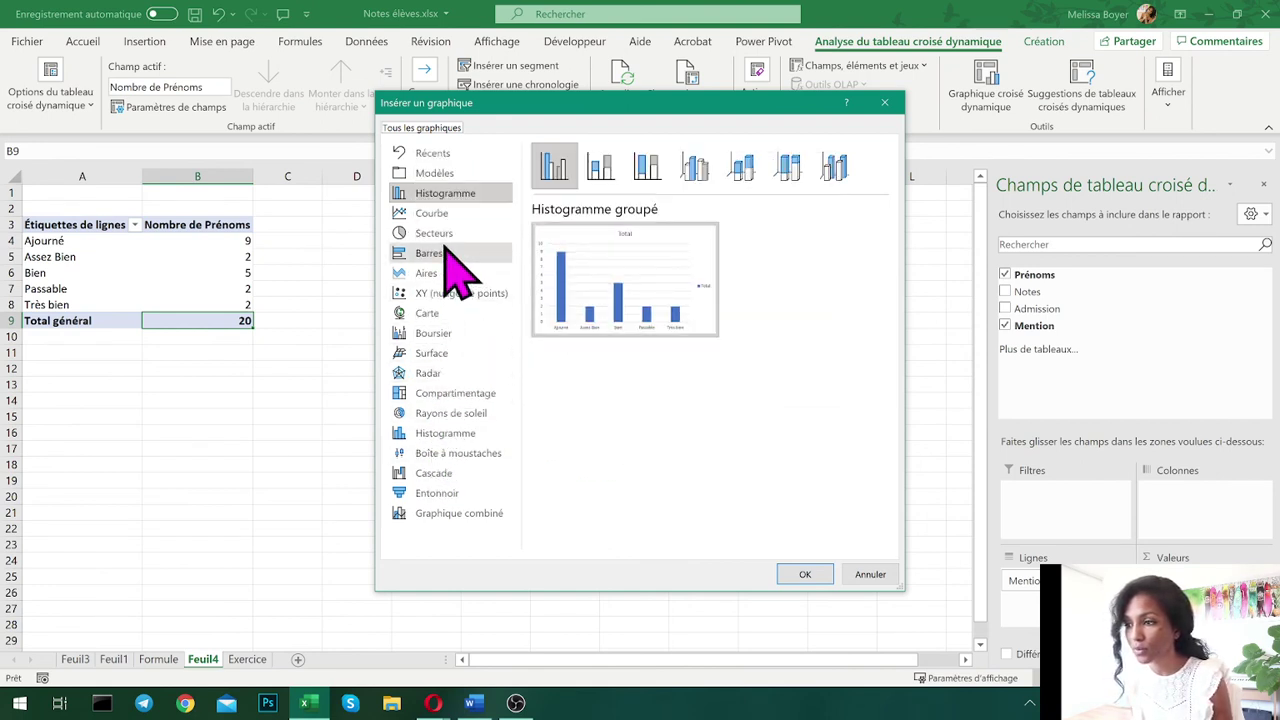
pyautogui.click(445, 233)
pyautogui.moveTo(663, 306)
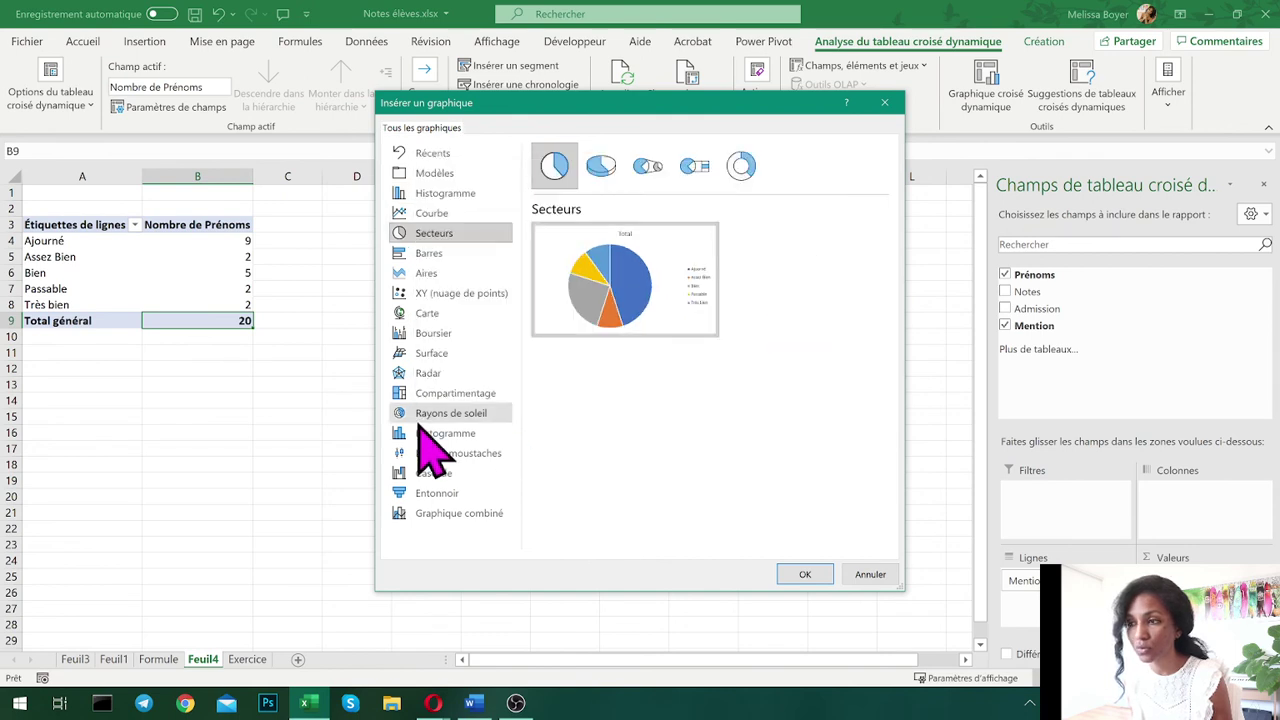
pyautogui.click(432, 215)
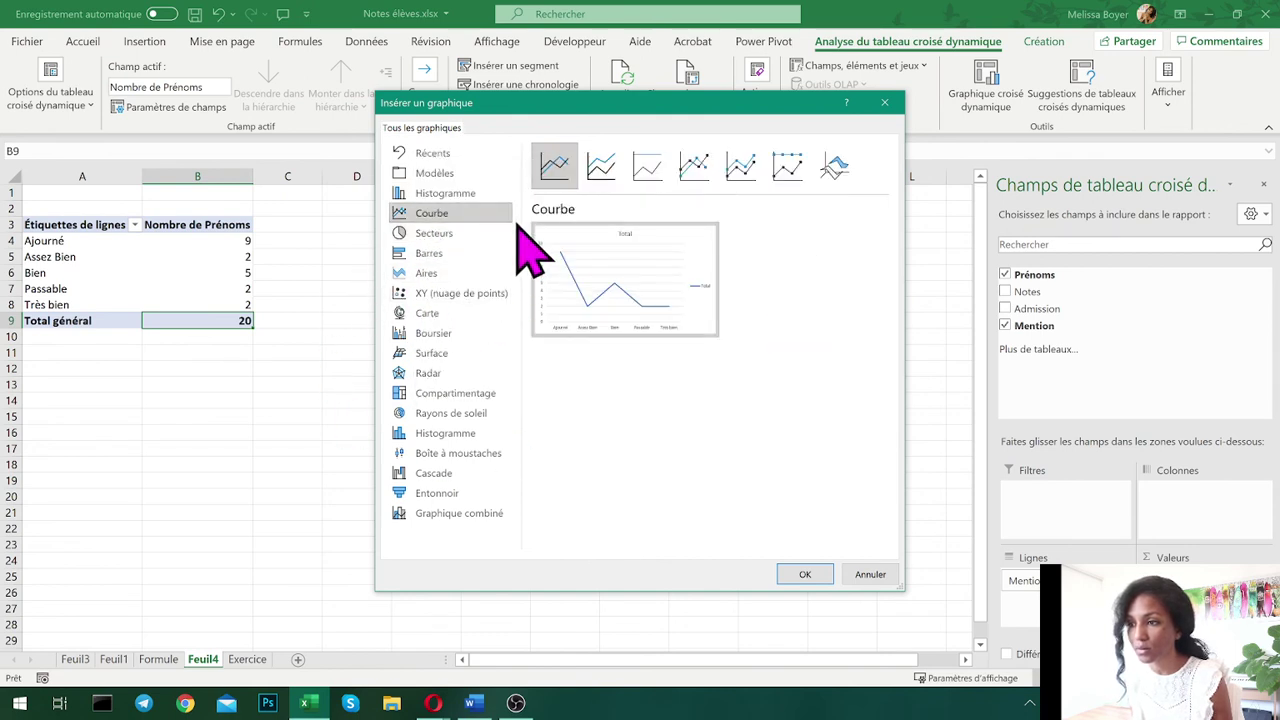
pyautogui.moveTo(578, 310)
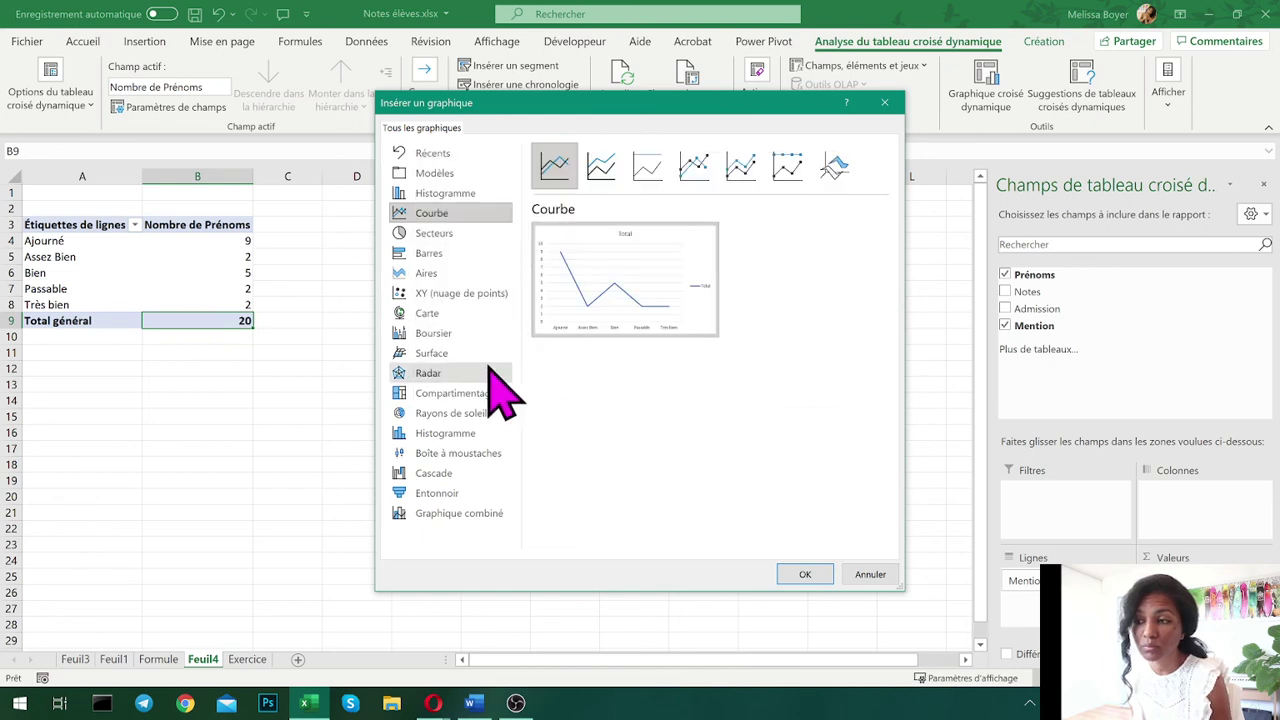
pyautogui.click(465, 194)
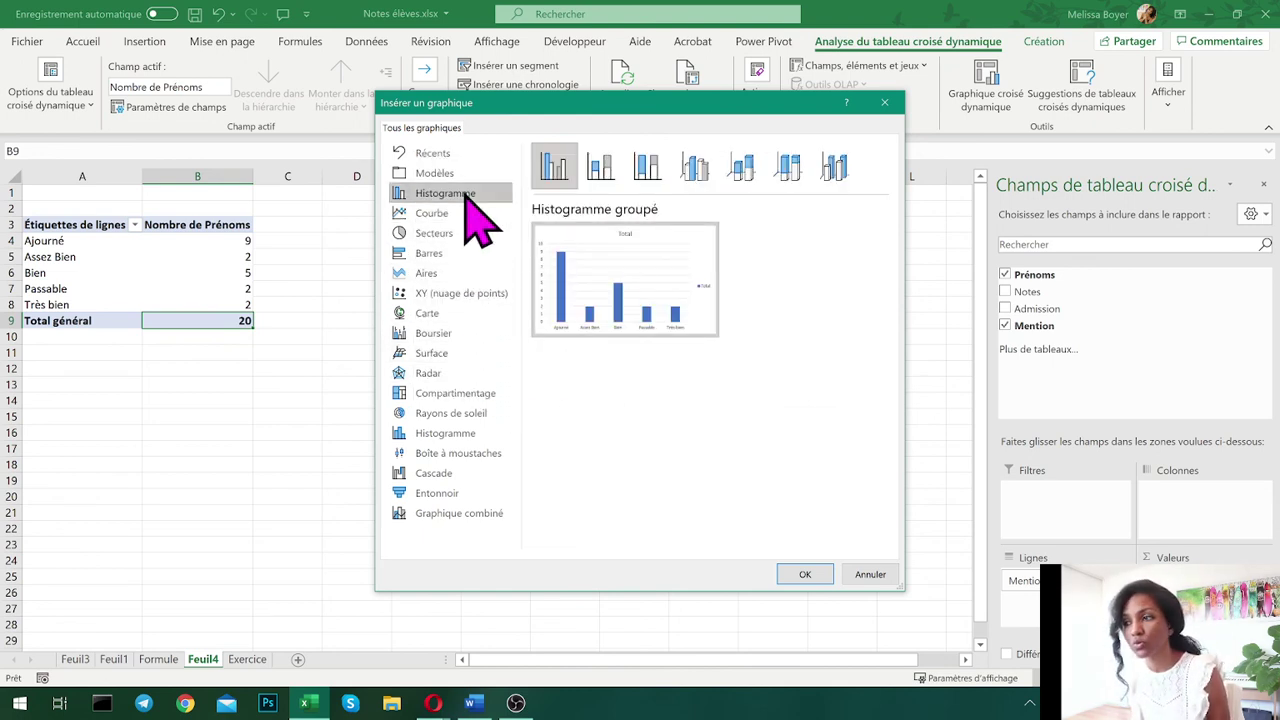
pyautogui.click(455, 257)
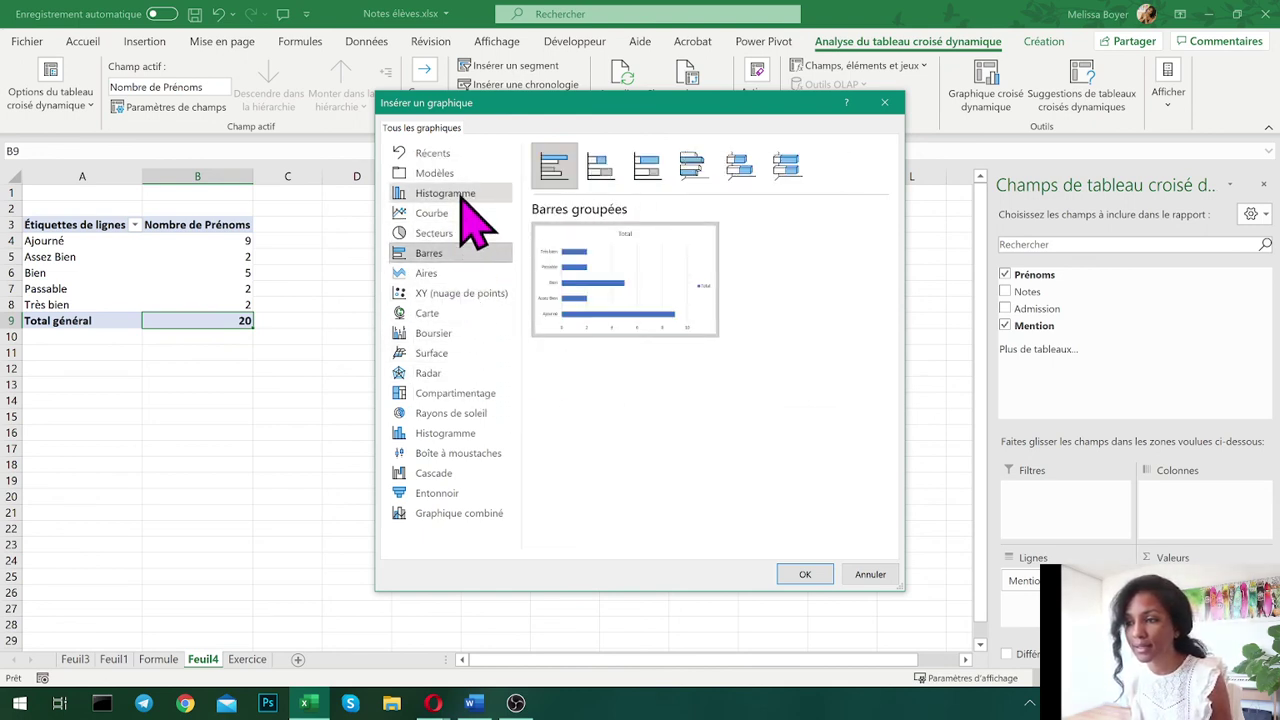
pyautogui.click(458, 345)
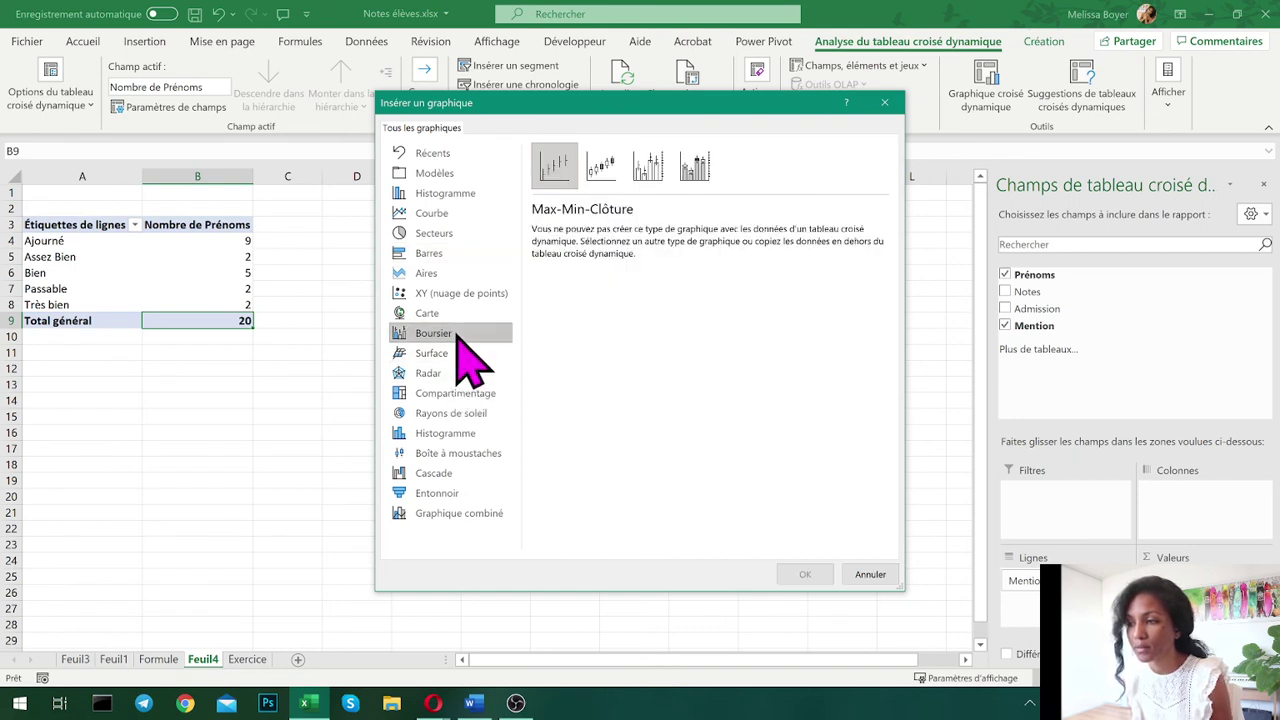
pyautogui.click(456, 413)
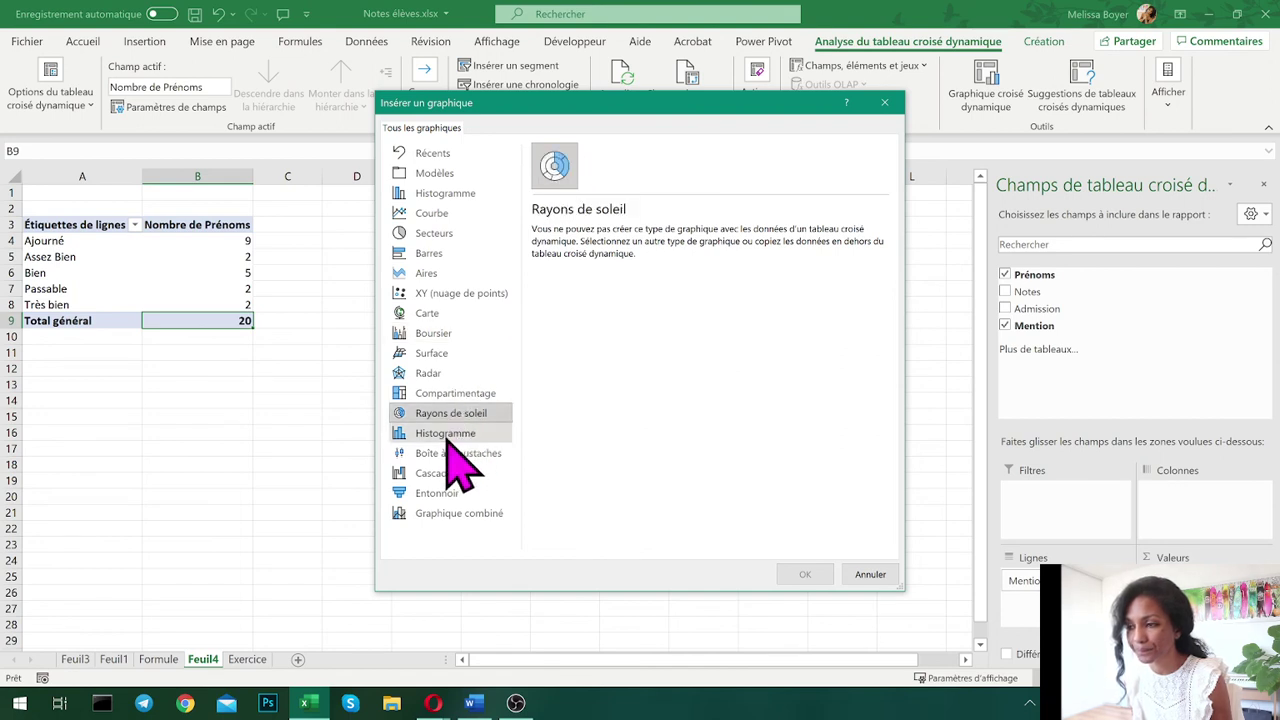
pyautogui.click(449, 435)
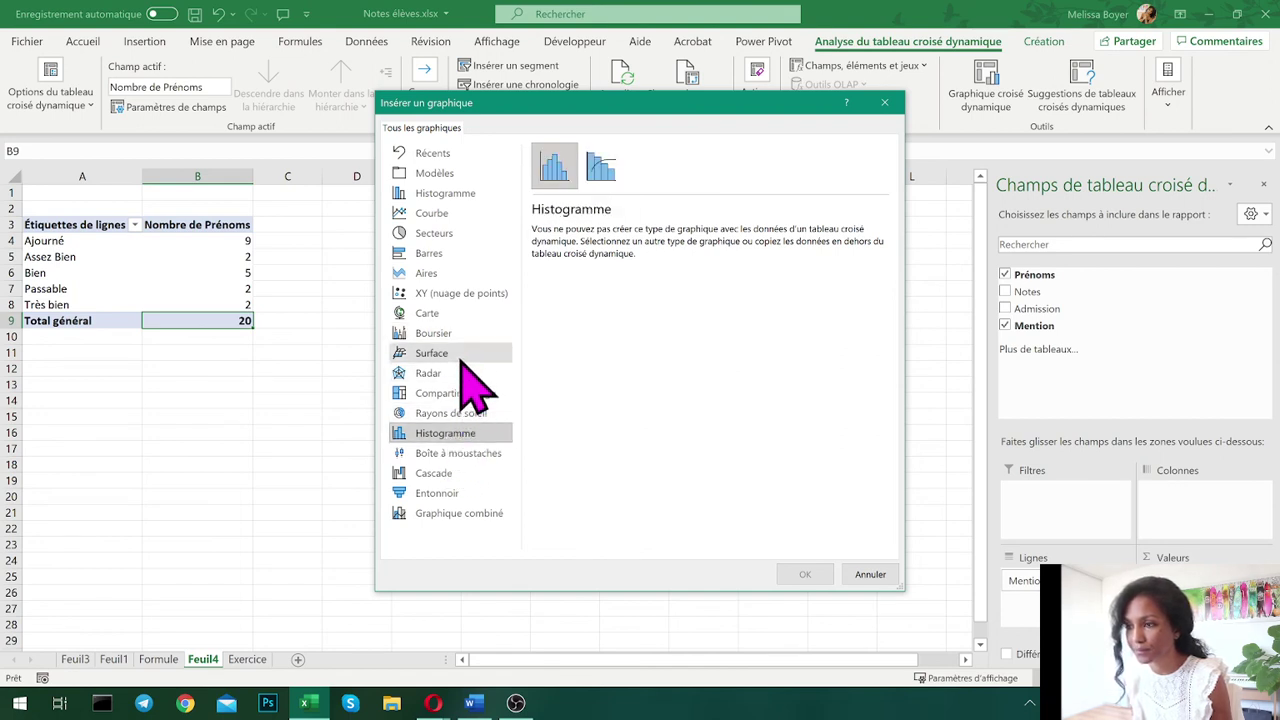
pyautogui.click(440, 233)
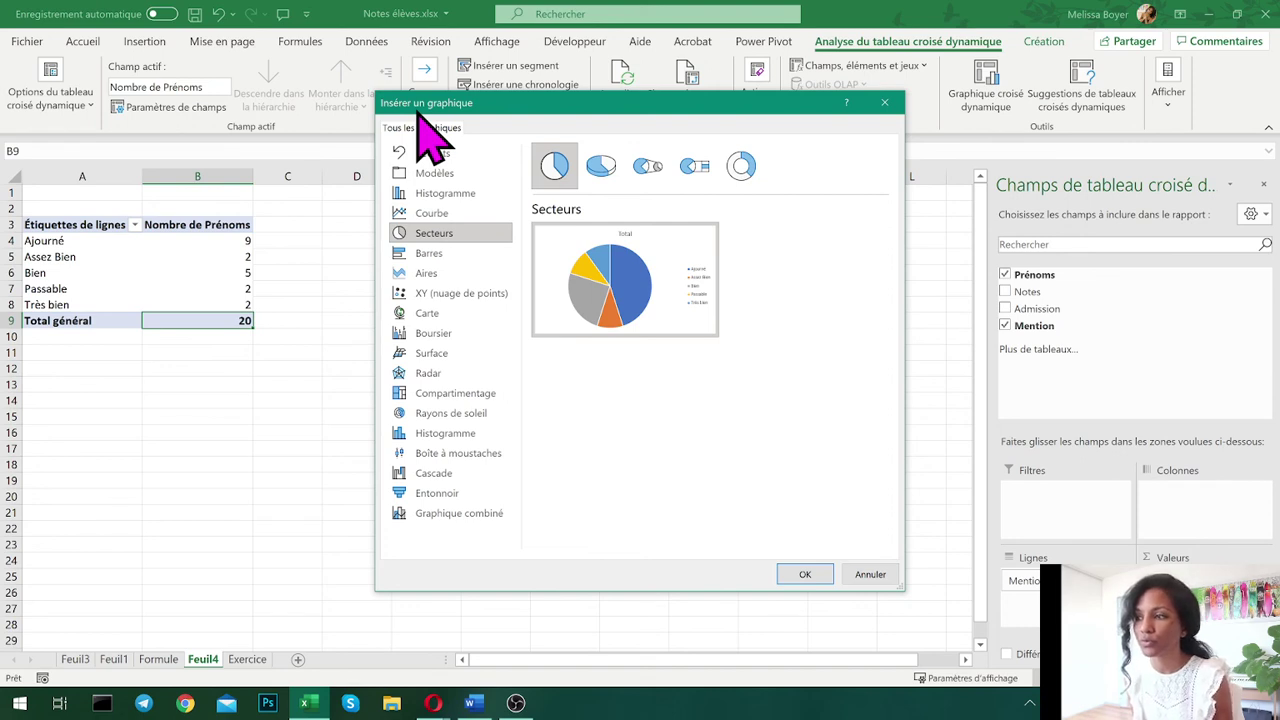
# - Insert a Histogramme groupé pivot chart of the mention counts and move it up beside the pivot table
pyautogui.click(442, 195)
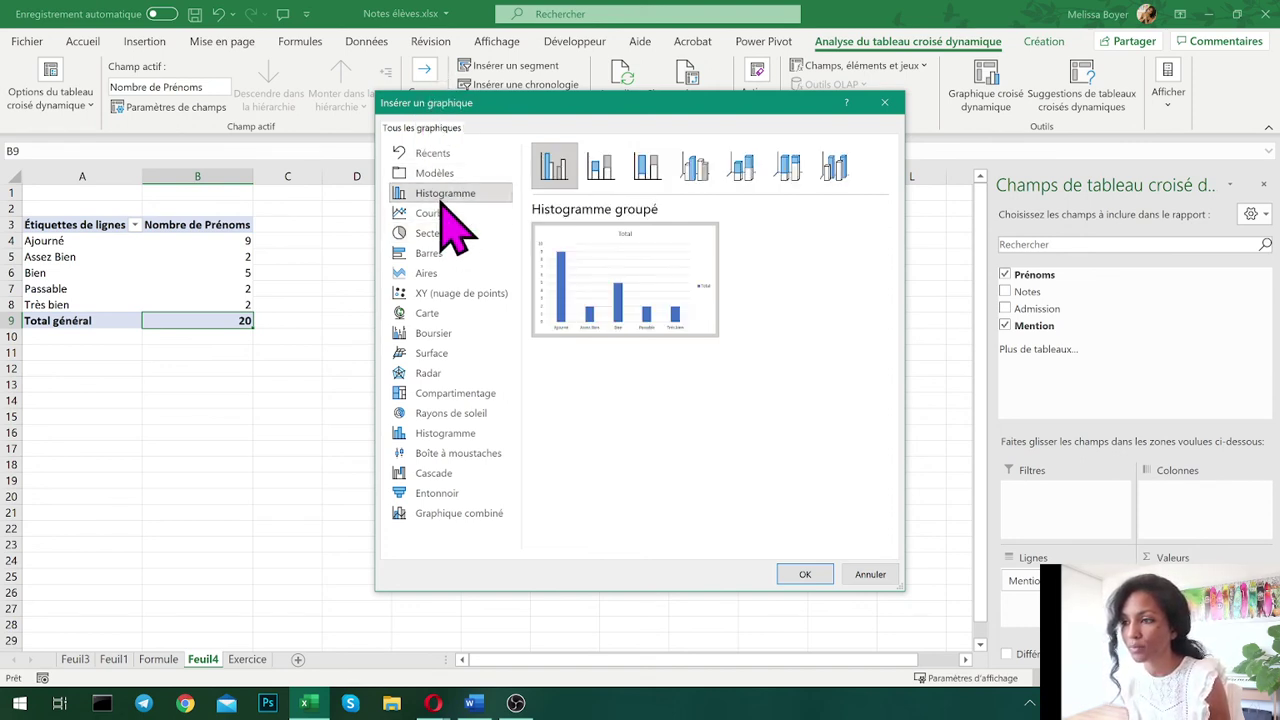
pyautogui.click(805, 575)
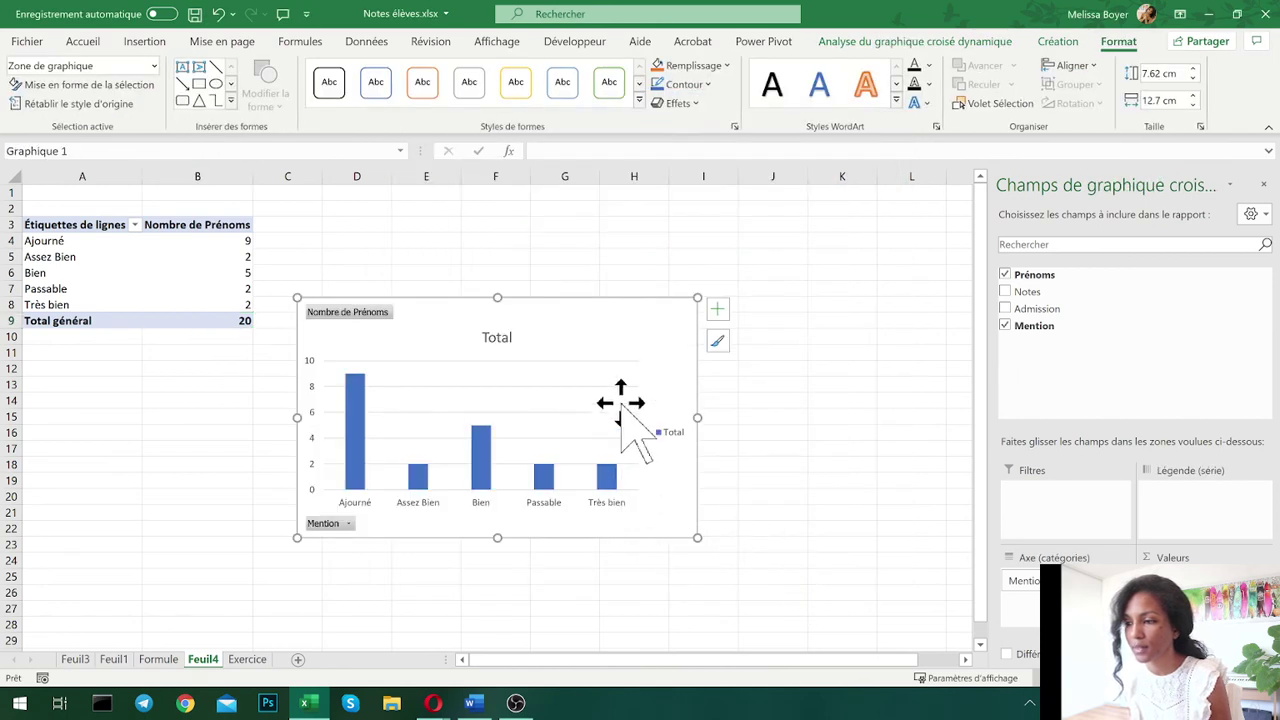
pyautogui.moveTo(620, 402); pyautogui.dragTo(629, 310)
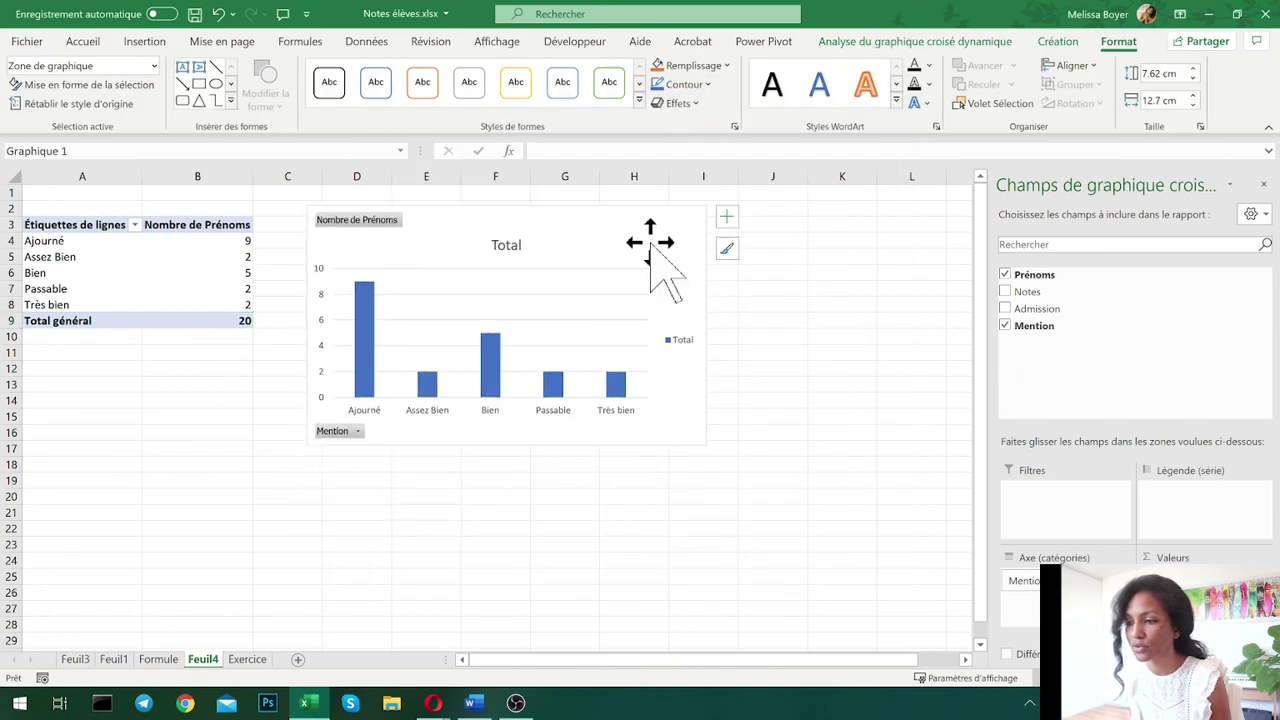
# - Fill only the Ajourné column of the pivot chart with the standard dark red colour
pyautogui.click(367, 346)
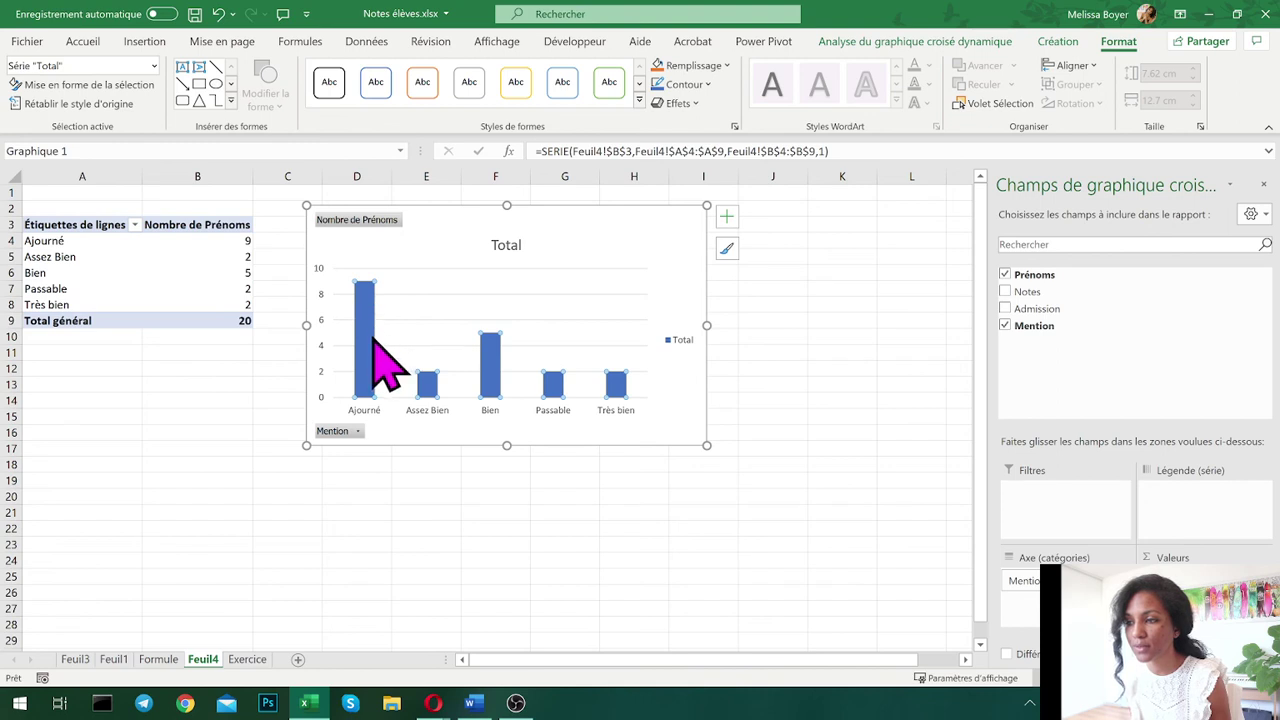
pyautogui.moveTo(371, 340)
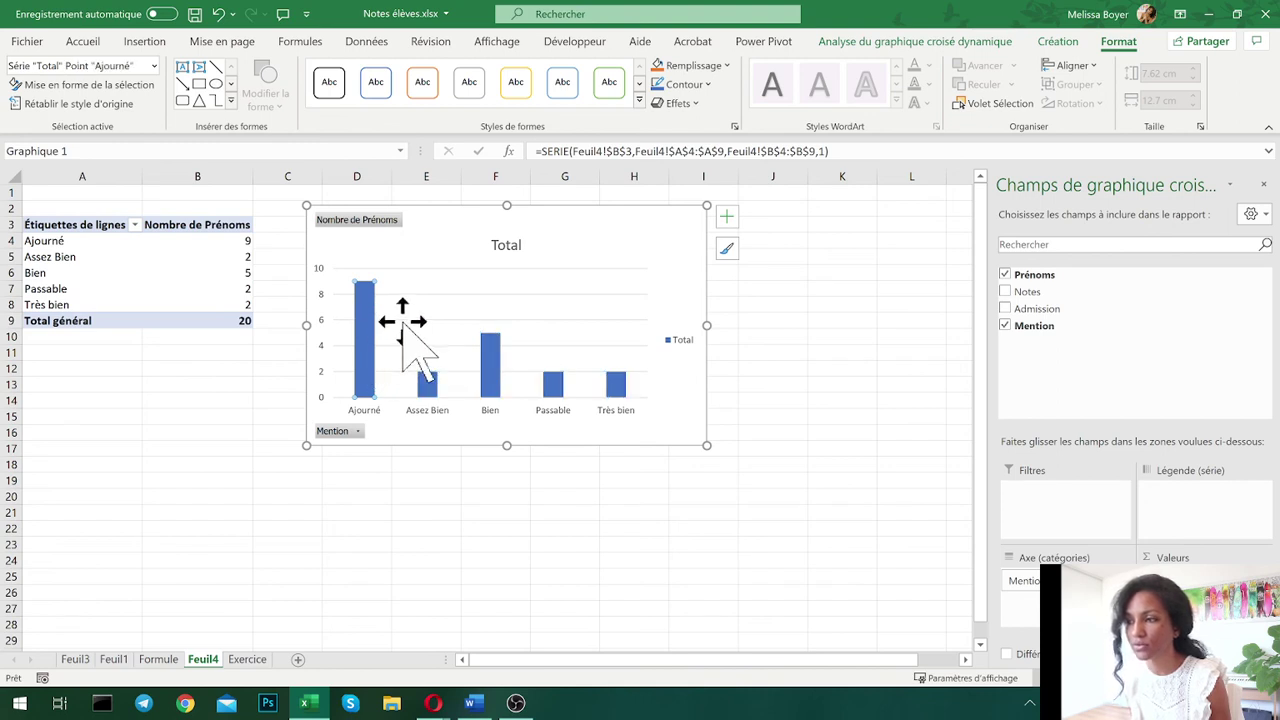
pyautogui.click(690, 65)
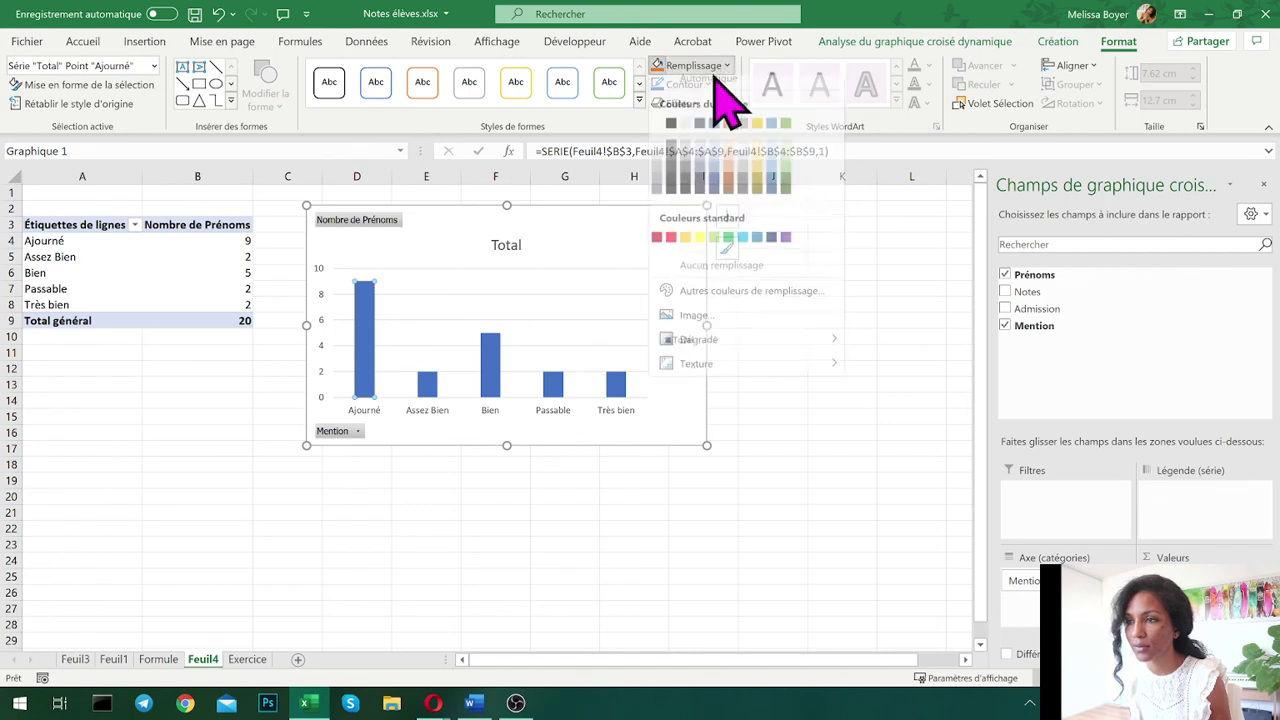
pyautogui.click(671, 247)
# - Fill the Assez Bien column with the orange theme colour and the Bien column with the gold theme colour
pyautogui.click(423, 392)
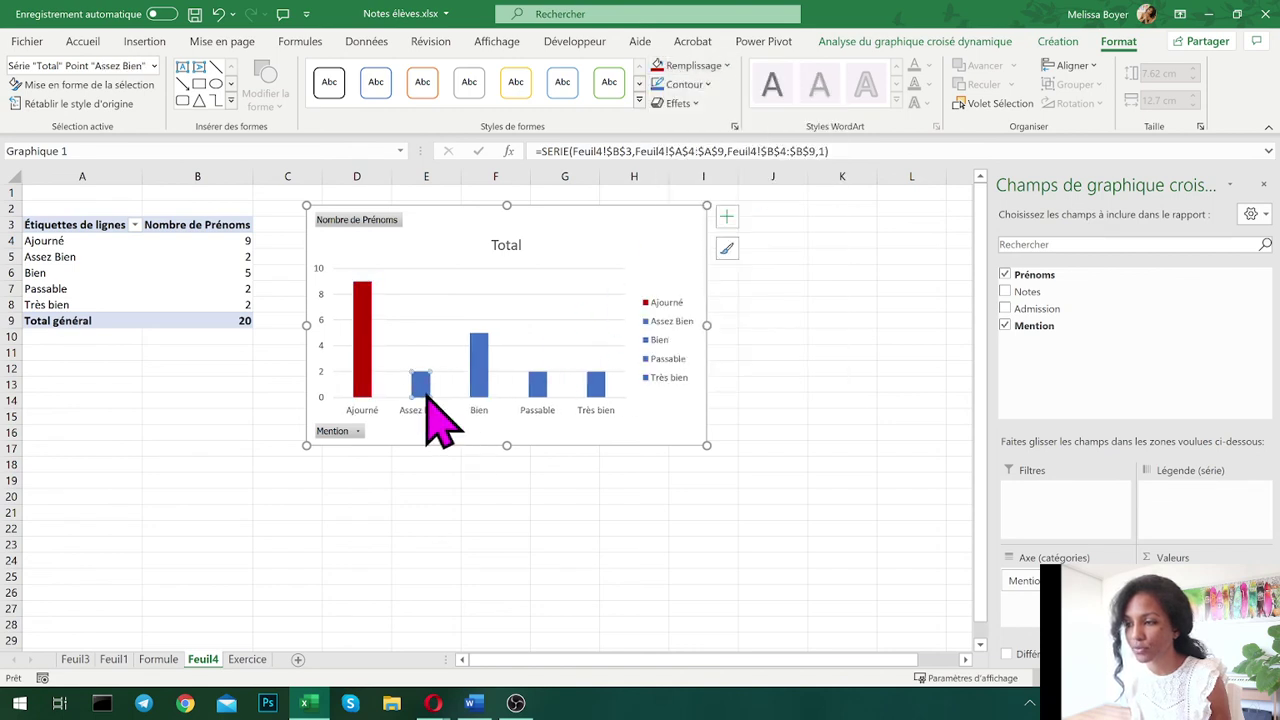
pyautogui.click(704, 84)
pyautogui.click(700, 66)
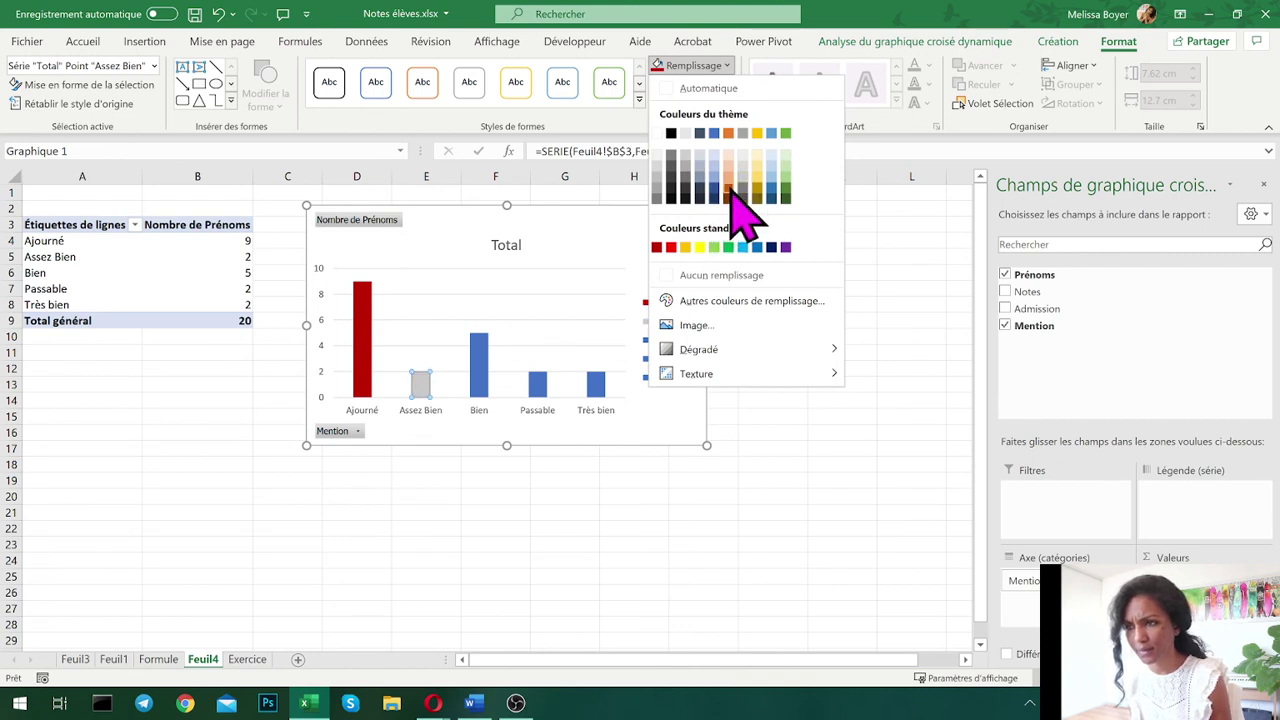
pyautogui.click(728, 133)
pyautogui.click(486, 386)
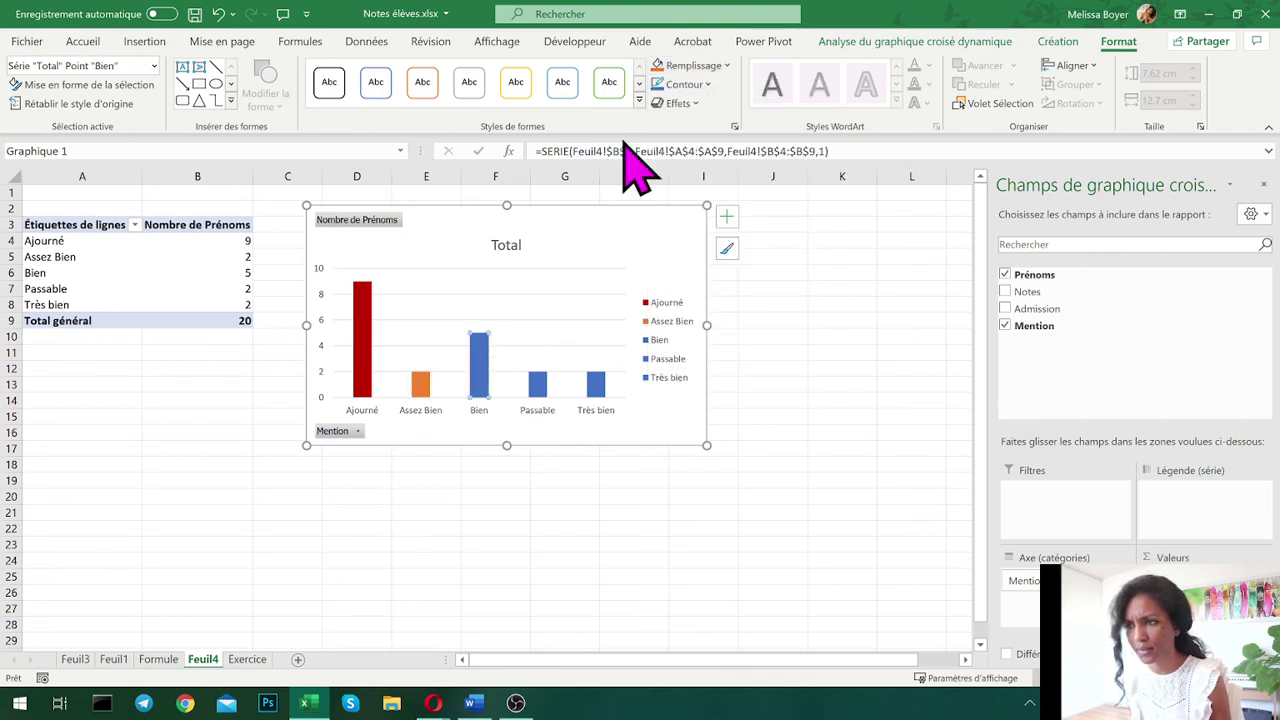
pyautogui.click(700, 66)
pyautogui.click(767, 133)
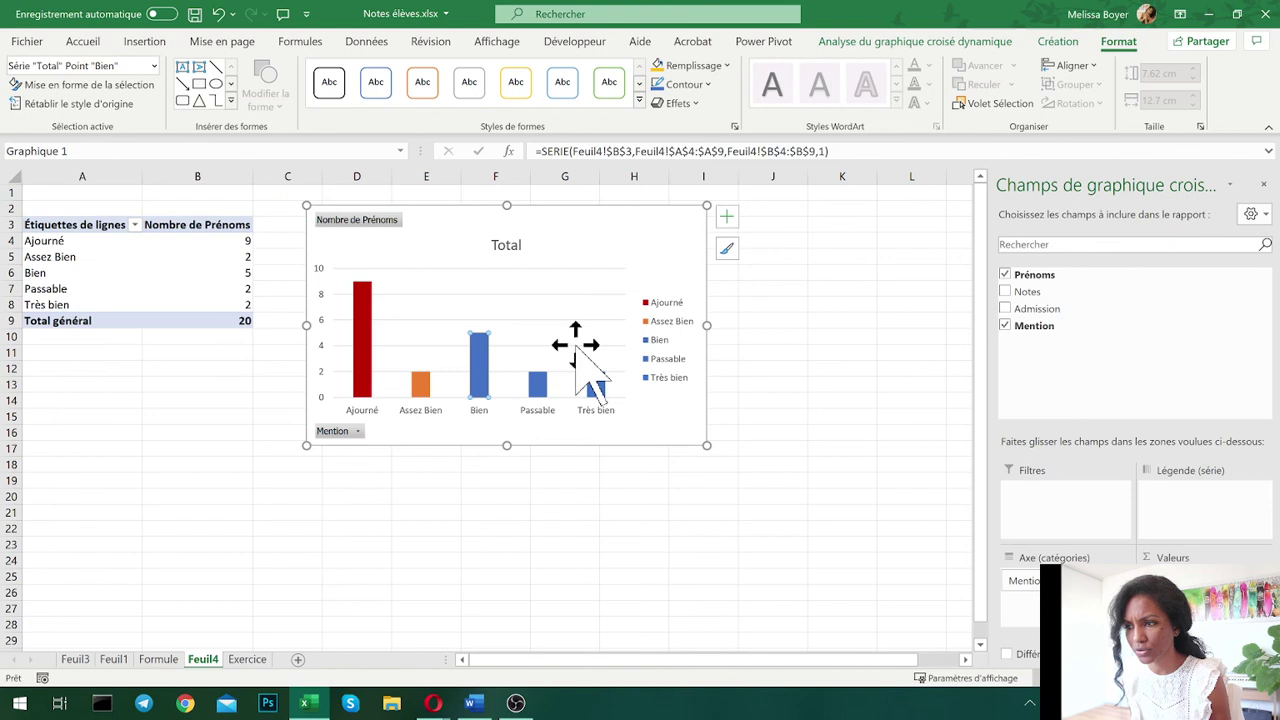
# - Apply the light blue filled theme shape style to the Passable column and the green one to the Très bien column
pyautogui.click(538, 386)
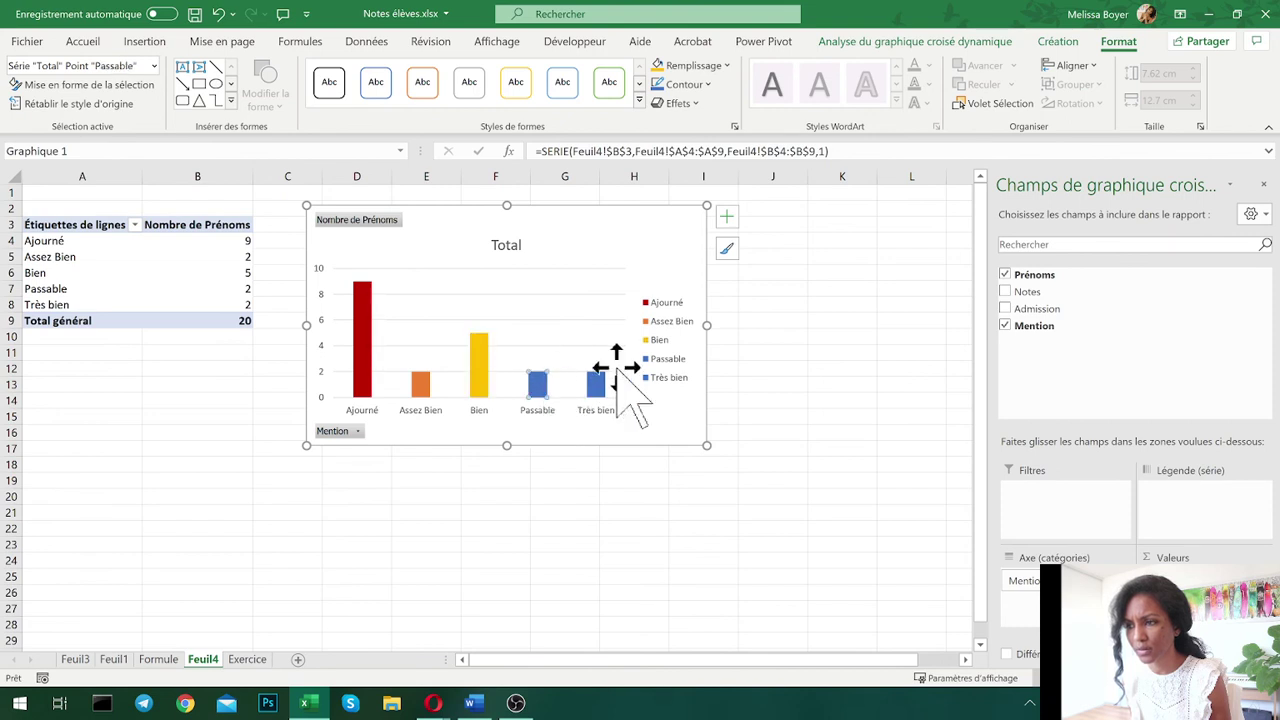
pyautogui.click(639, 104)
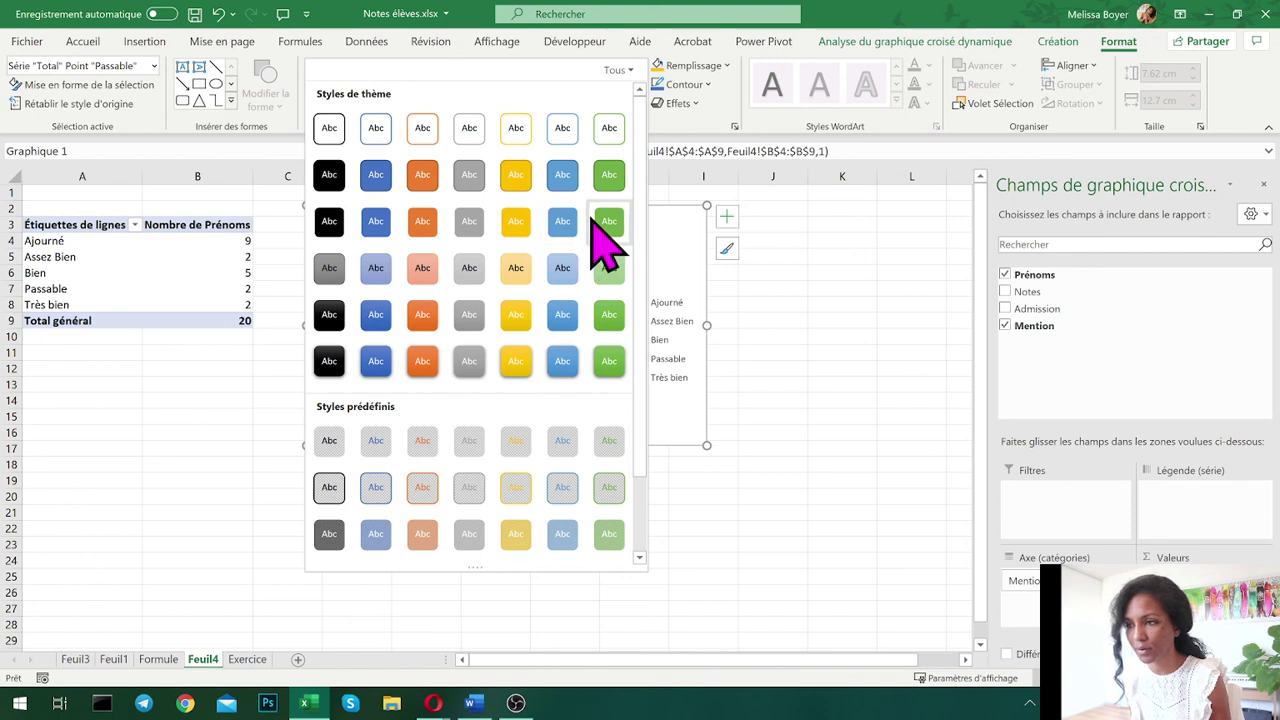
pyautogui.click(568, 180)
pyautogui.click(596, 390)
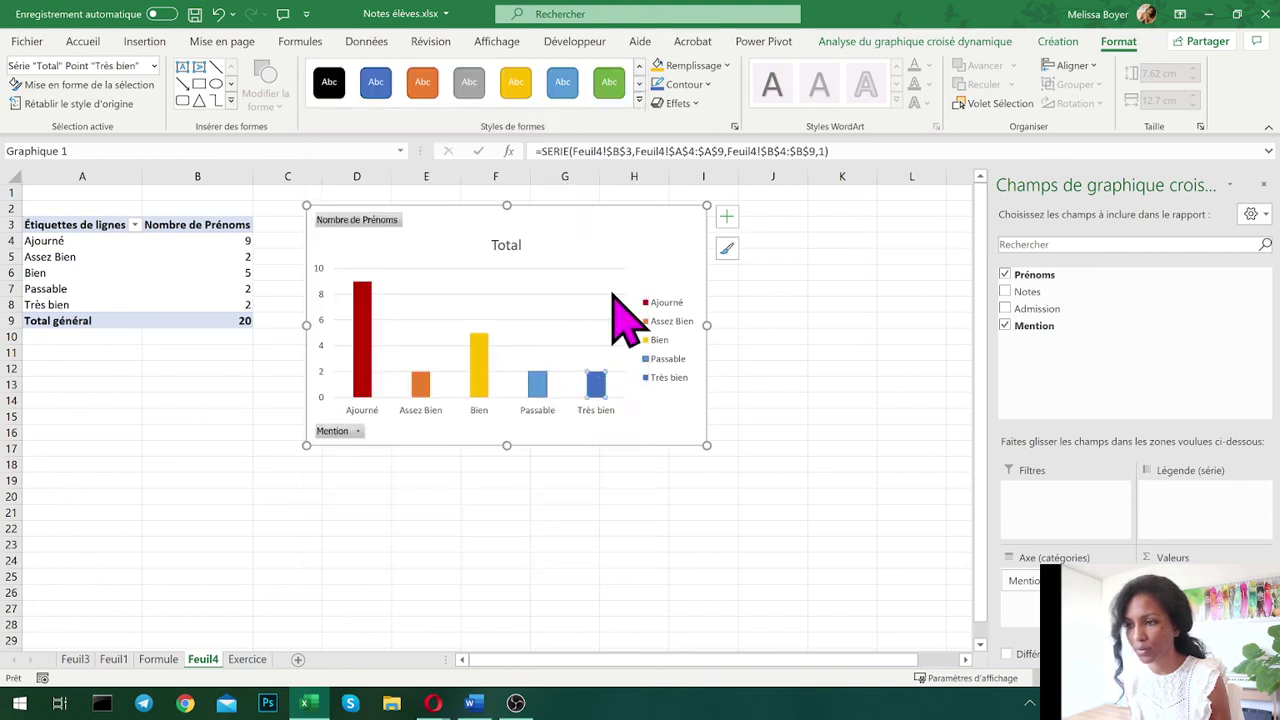
pyautogui.click(609, 82)
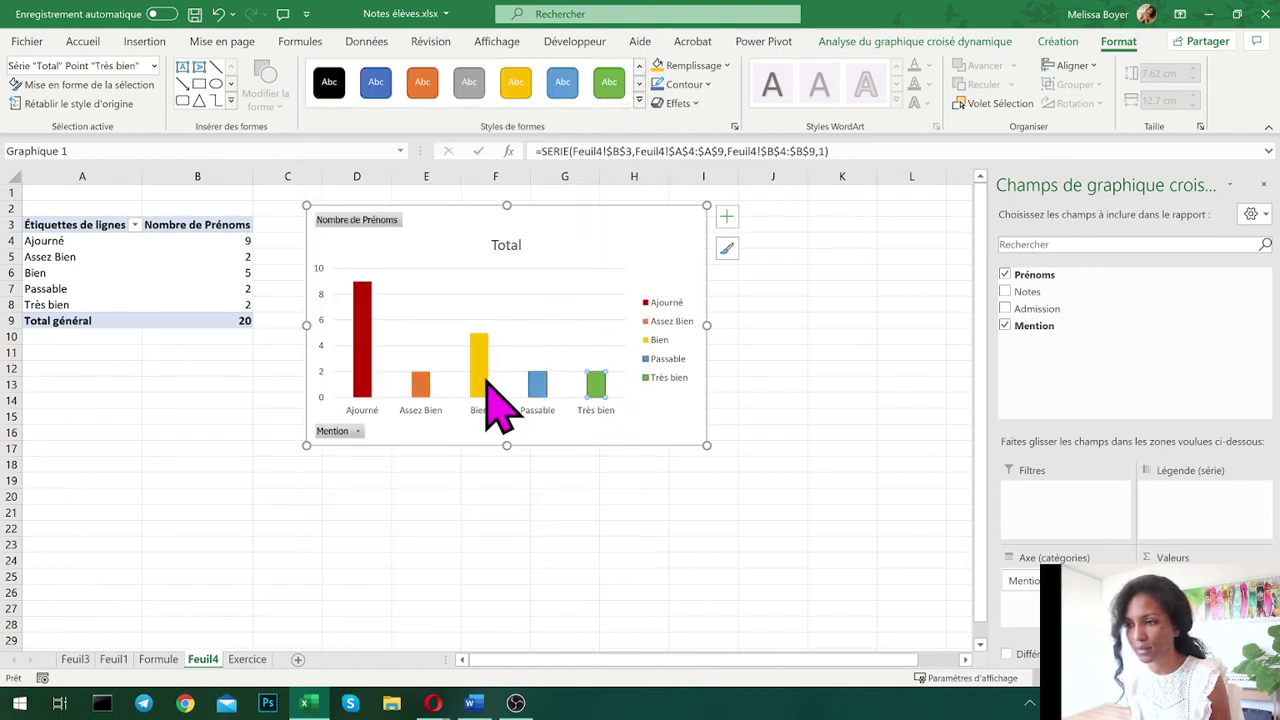
# - Give the Ajourné column a dark red outline chosen from the standard palette of additional outline colours
pyautogui.click(422, 384)
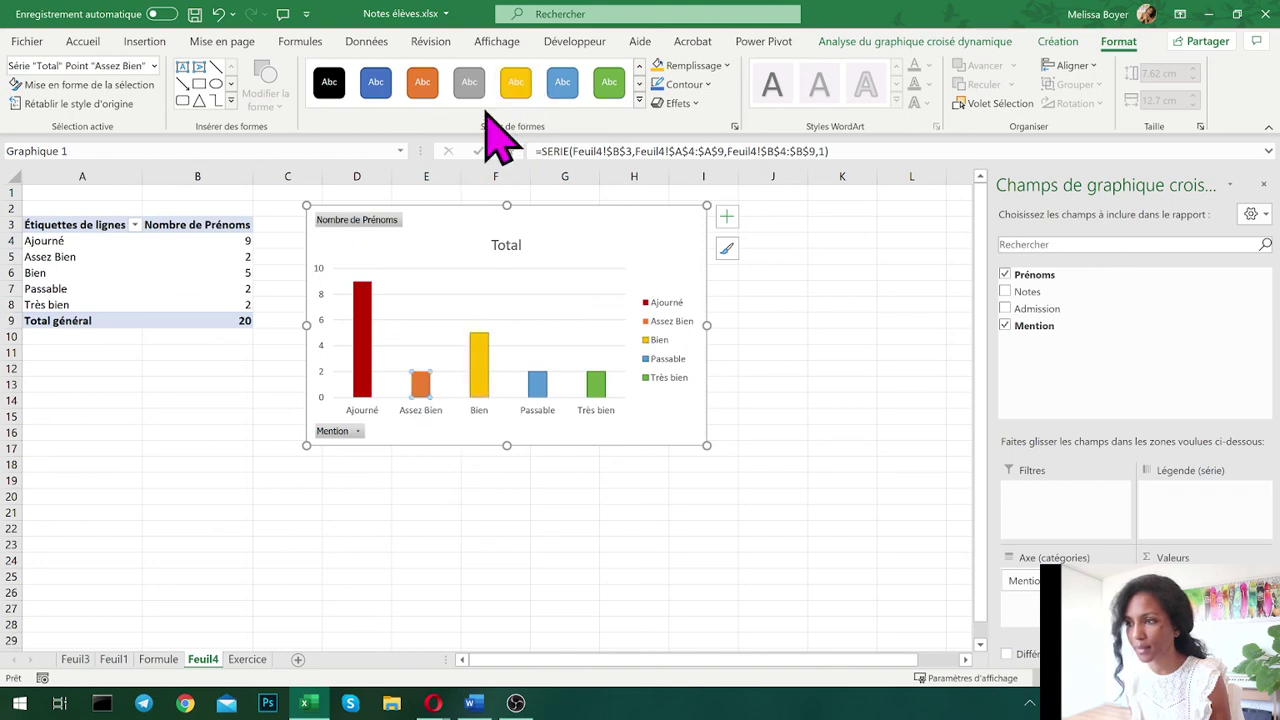
pyautogui.click(370, 365)
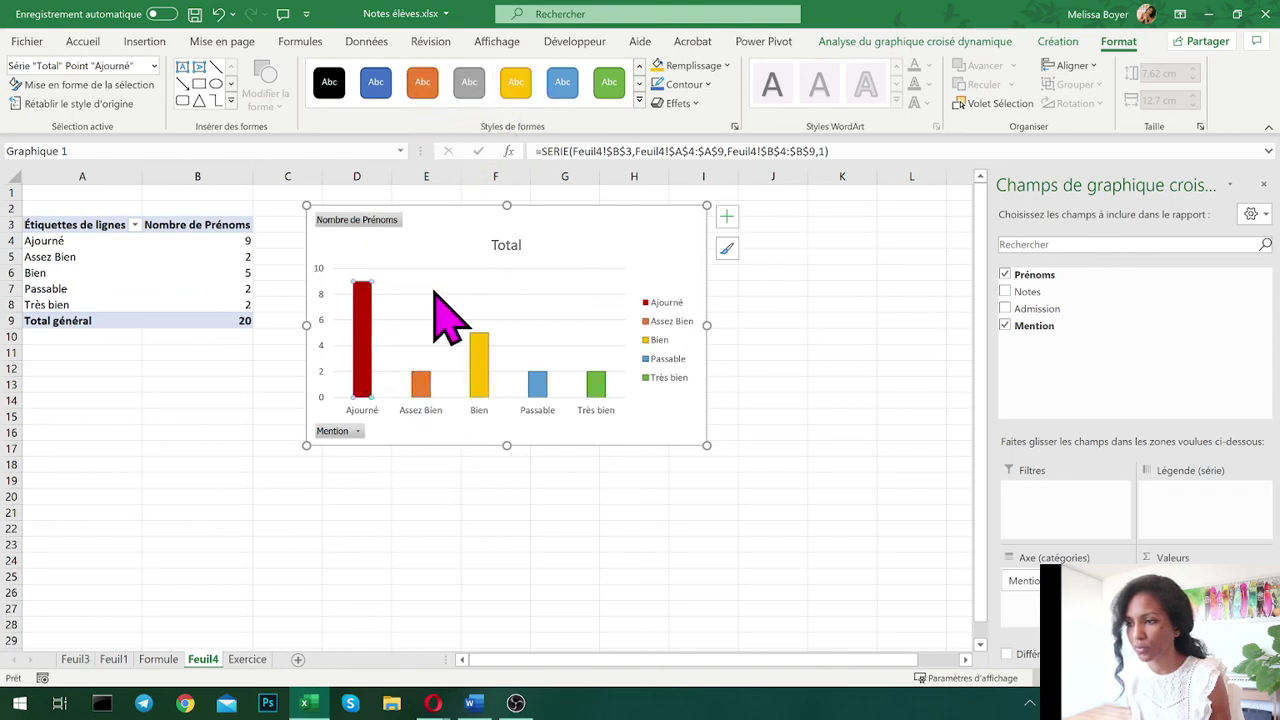
pyautogui.click(686, 84)
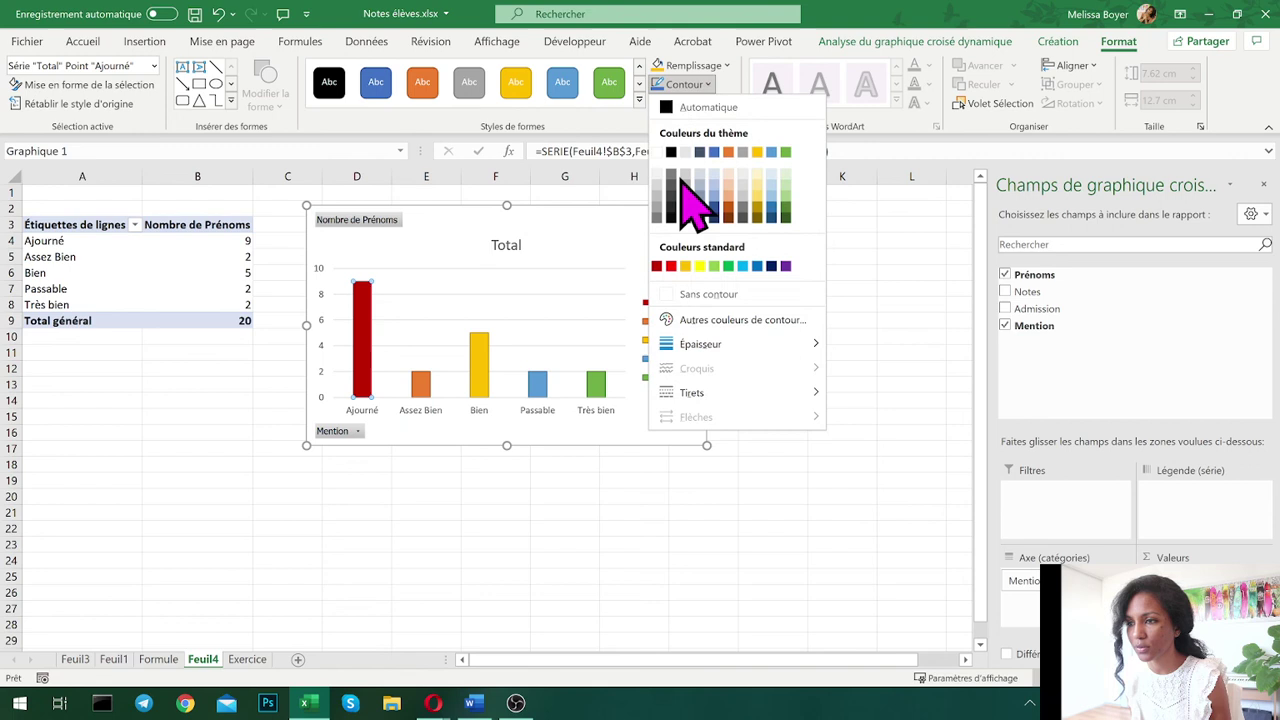
pyautogui.click(712, 320)
pyautogui.click(388, 335)
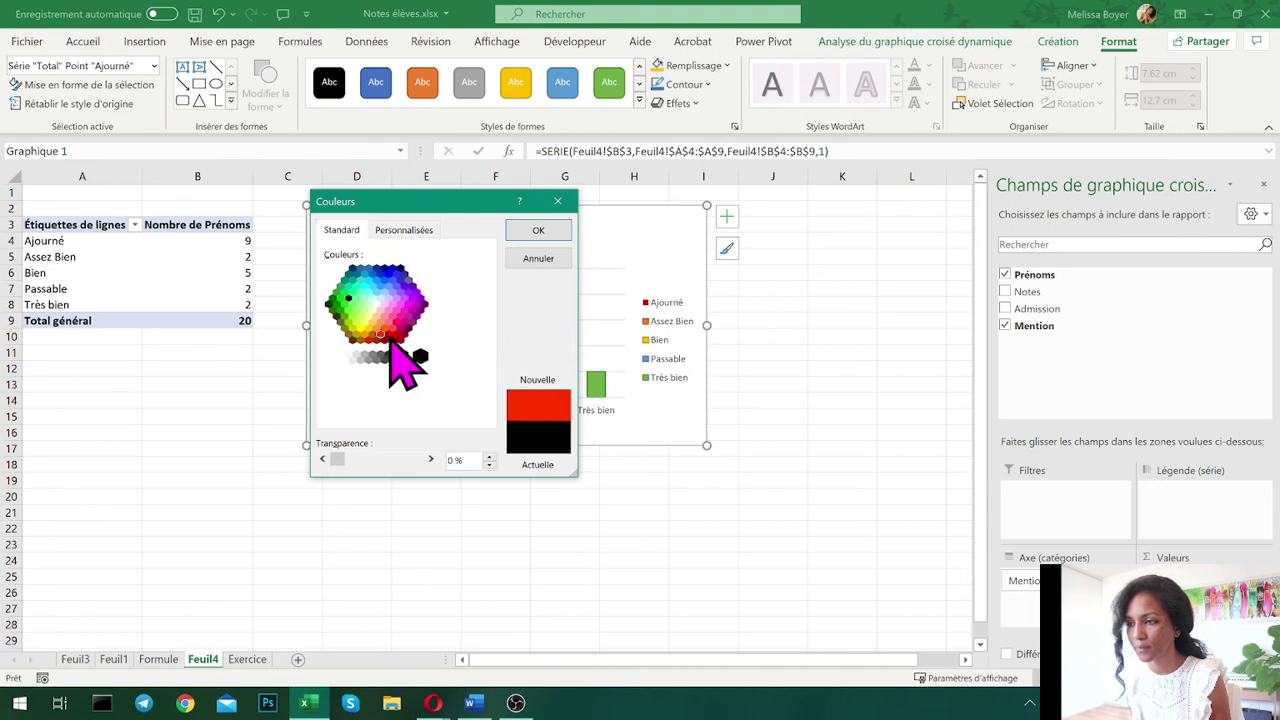
pyautogui.click(376, 341)
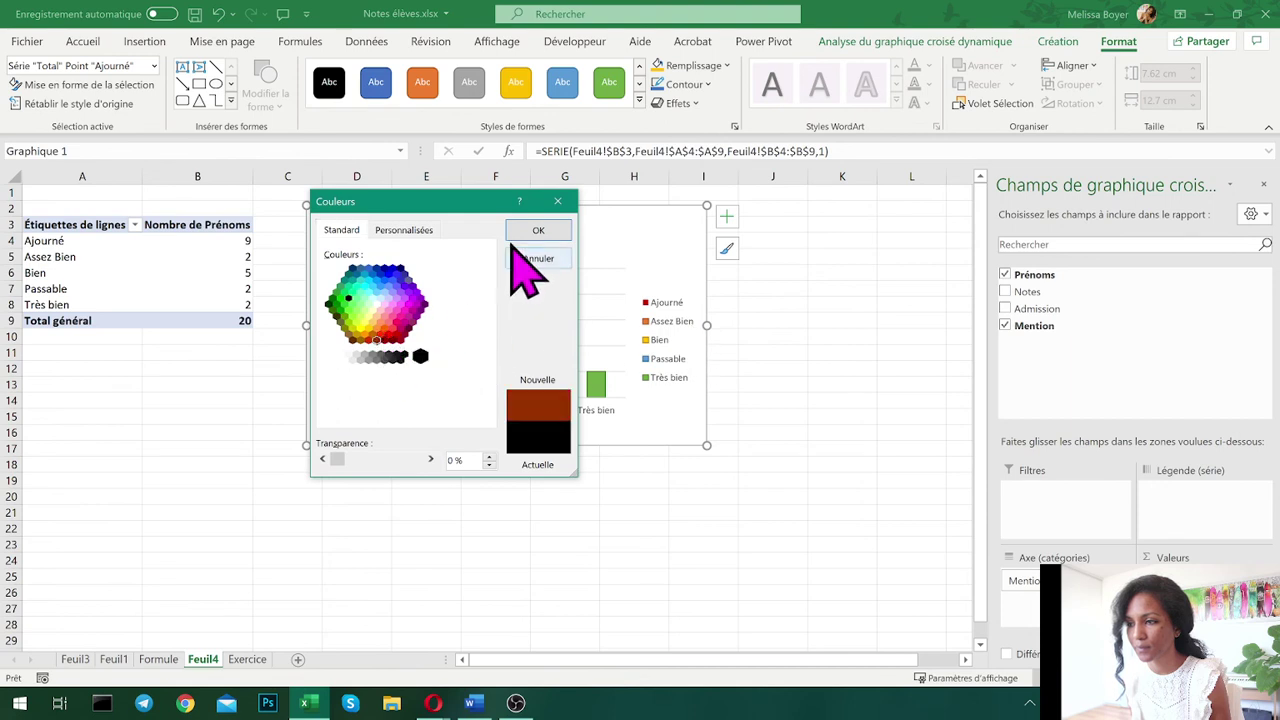
pyautogui.click(385, 341)
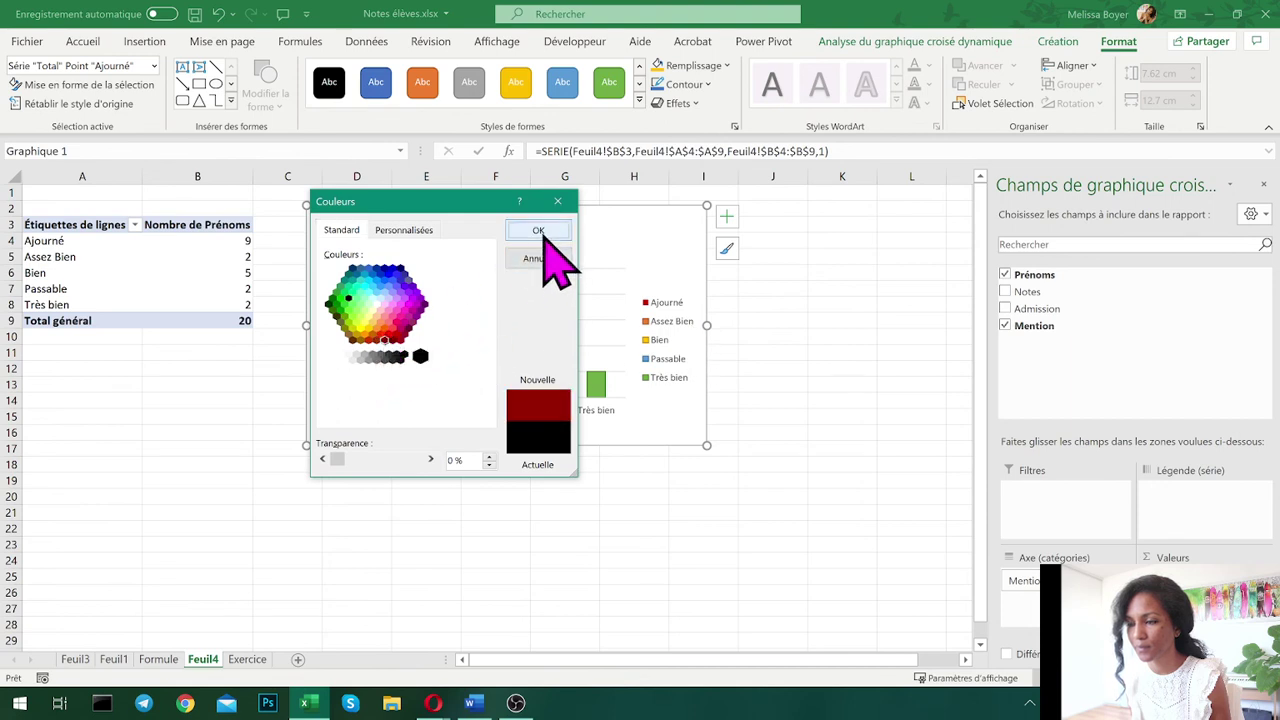
pyautogui.click(538, 231)
pyautogui.click(585, 331)
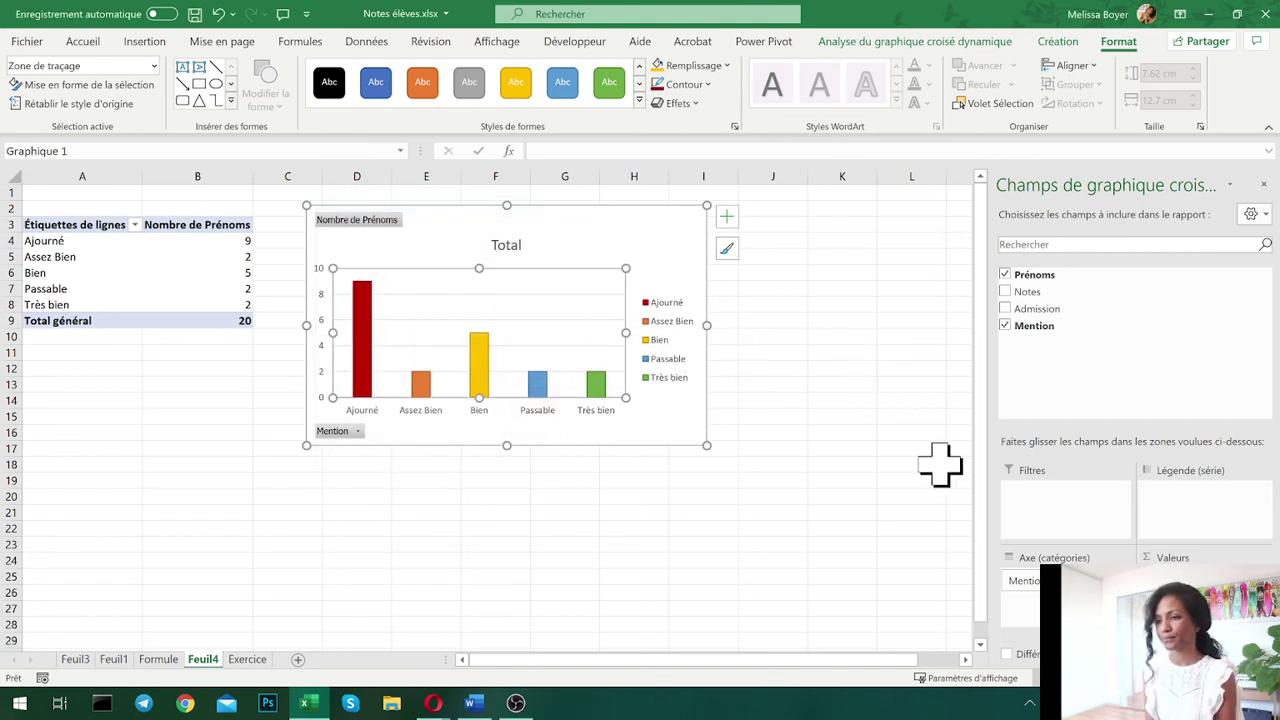
# - Add data labels and primary major vertical gridlines to the pivot chart
pyautogui.click(645, 300)
pyautogui.click(637, 258)
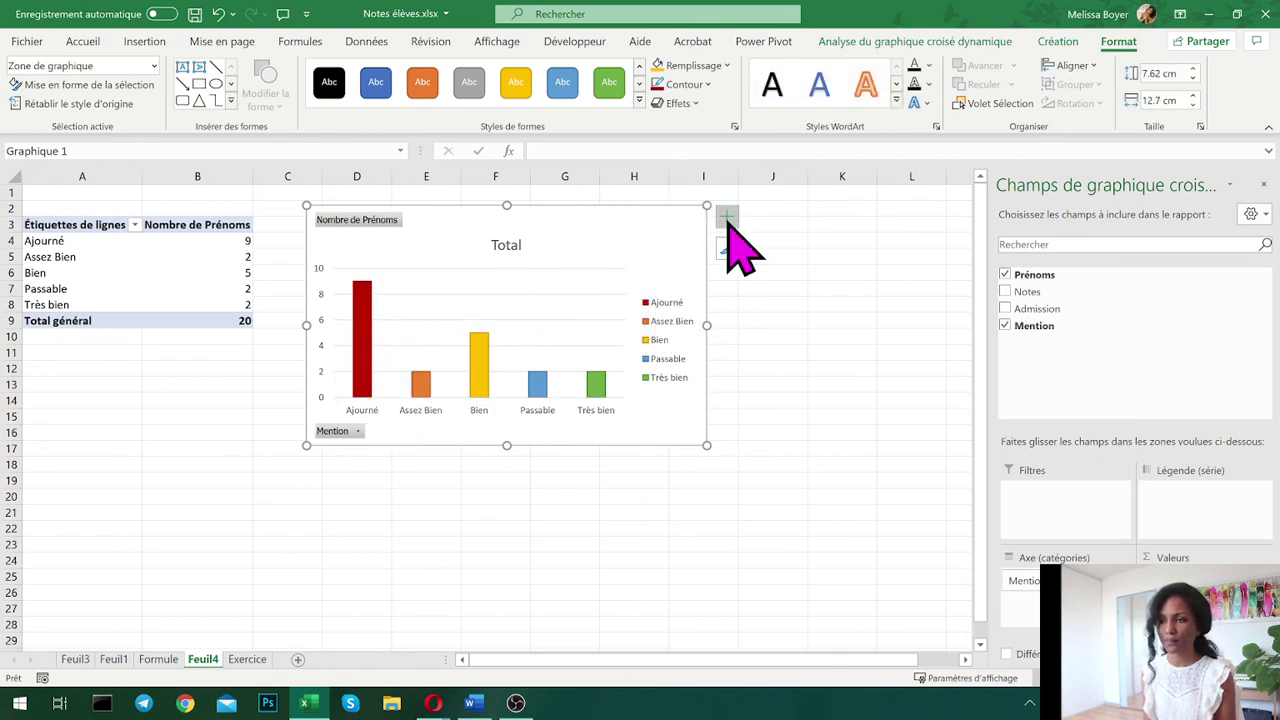
pyautogui.click(727, 216)
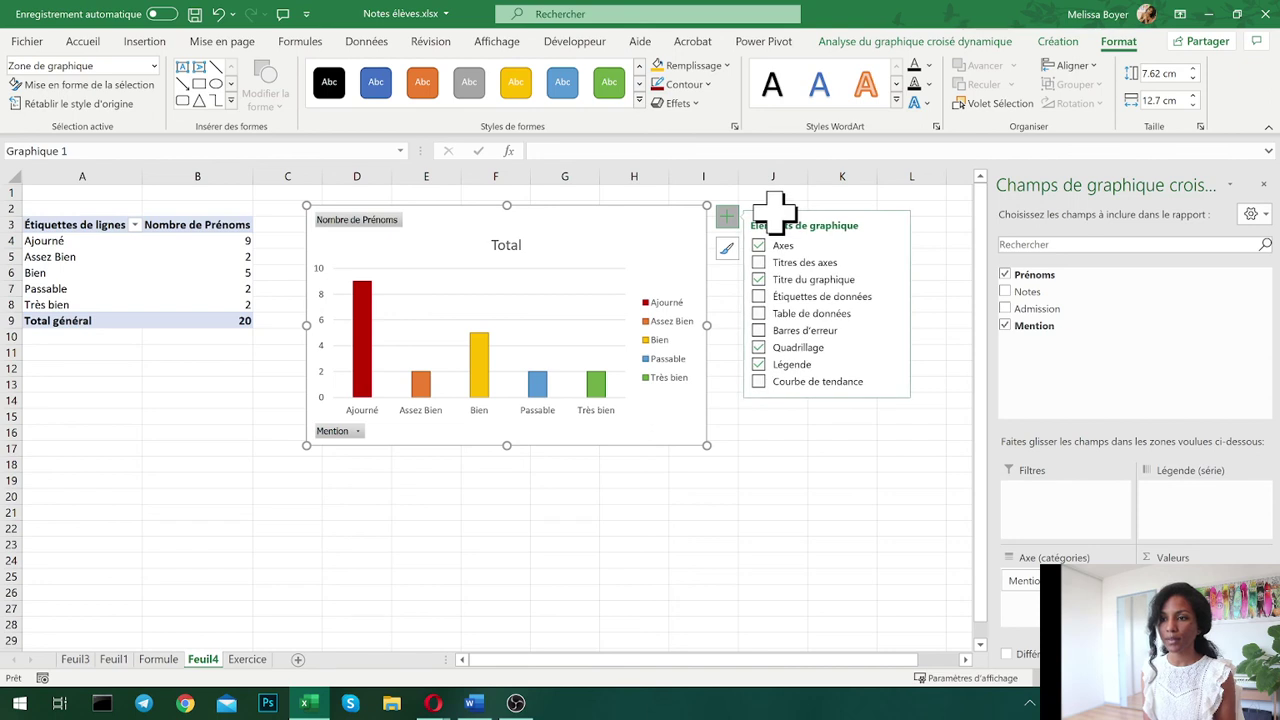
pyautogui.click(759, 297)
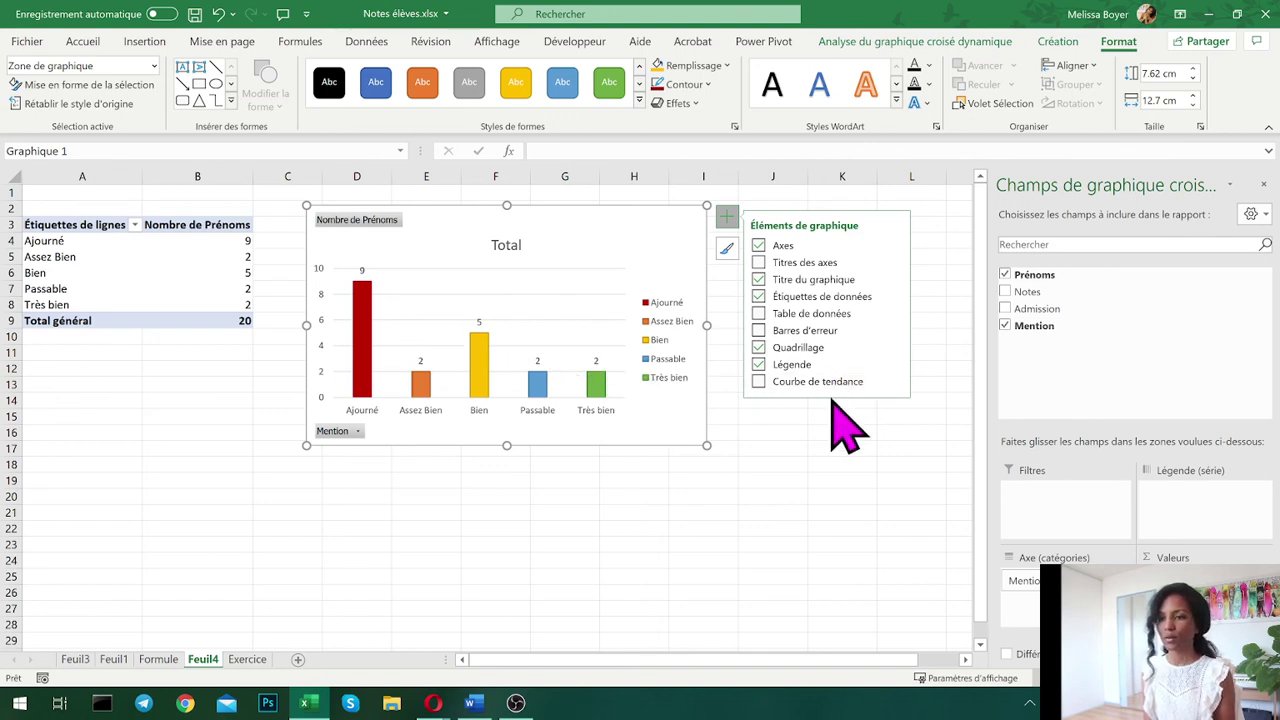
pyautogui.click(895, 347)
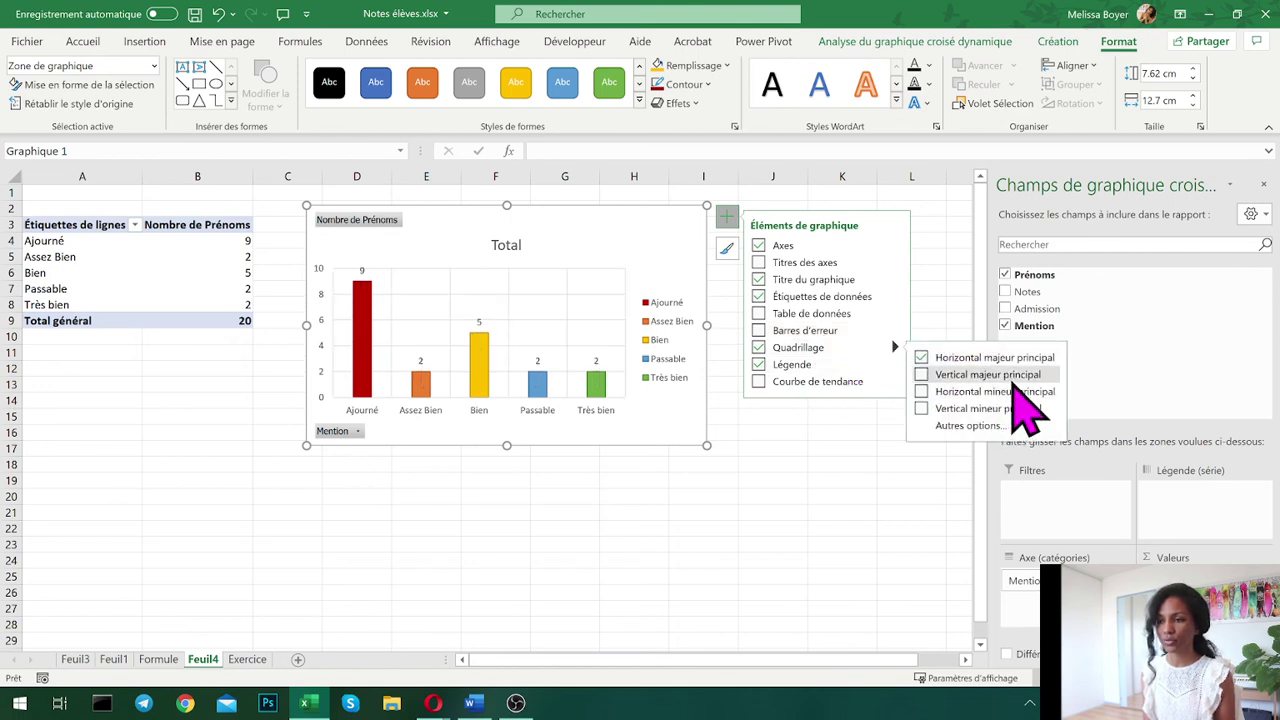
# - Examine the primary gridline formatting options in a widened pane, and switch the formatted chart element to Bouton Mention
pyautogui.click(970, 426)
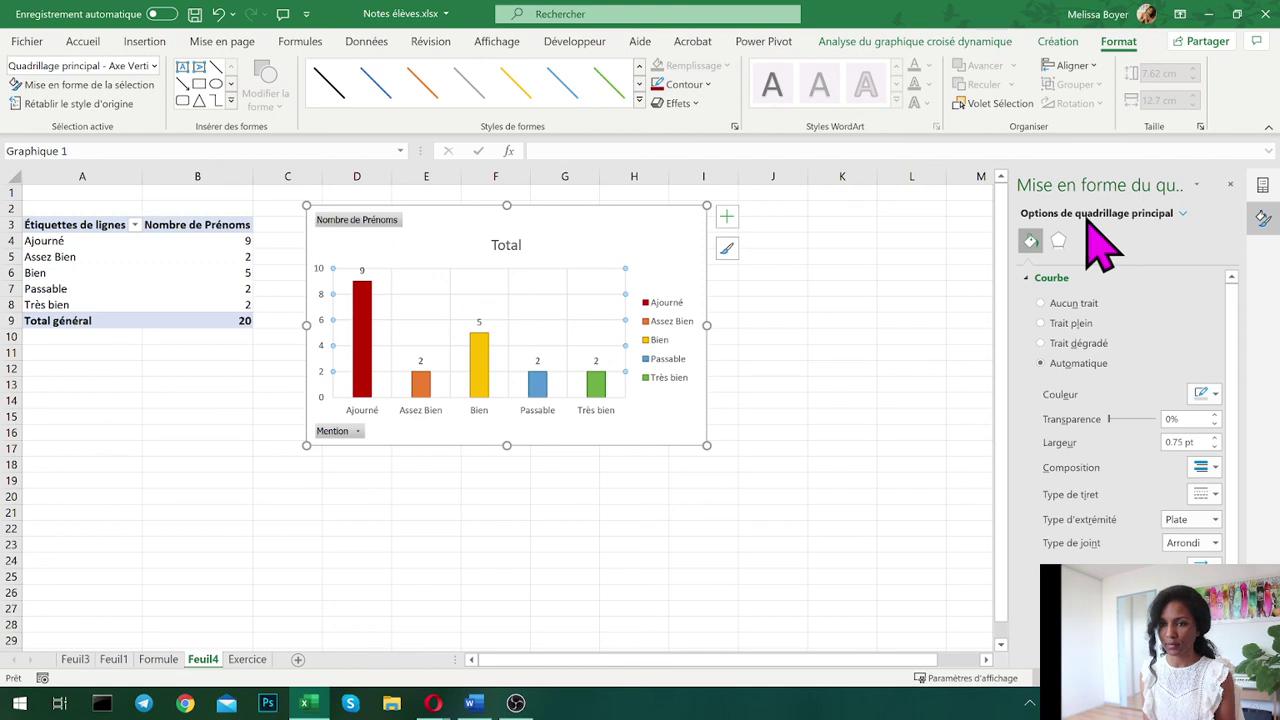
pyautogui.click(1059, 241)
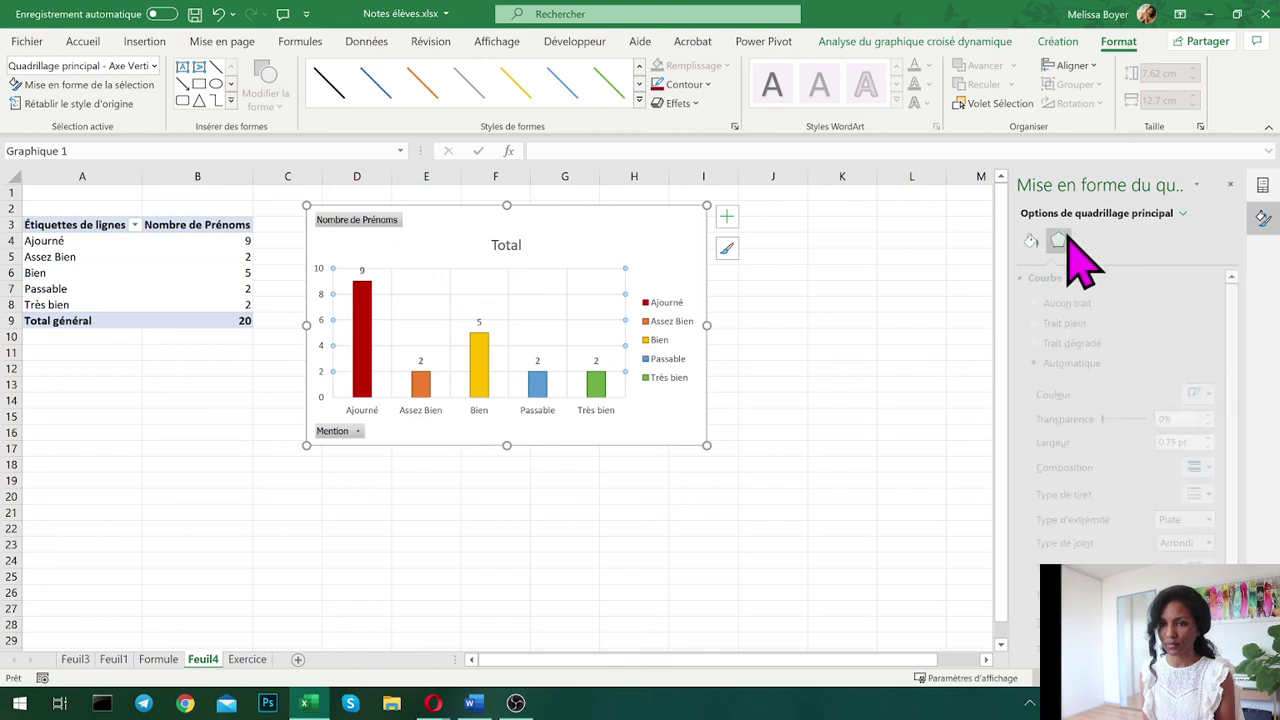
pyautogui.click(1182, 214)
pyautogui.click(1015, 250)
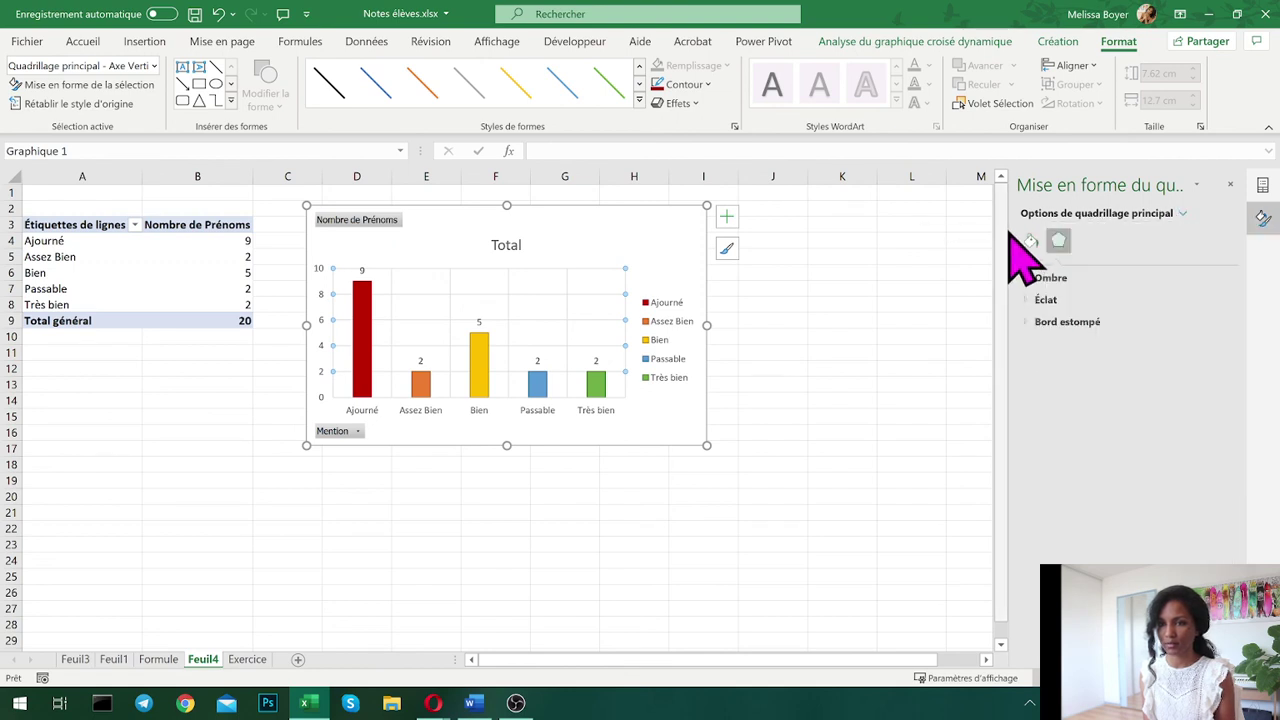
pyautogui.moveTo(1024, 231); pyautogui.dragTo(828, 230)
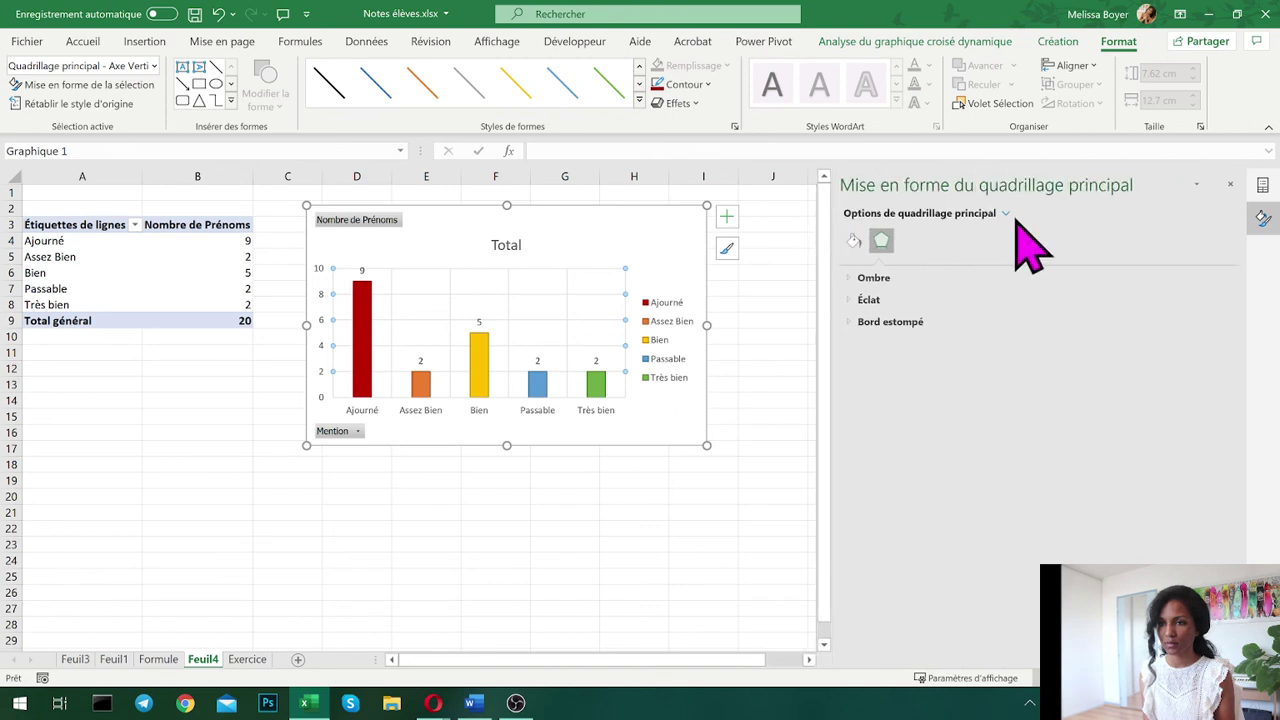
pyautogui.click(1007, 214)
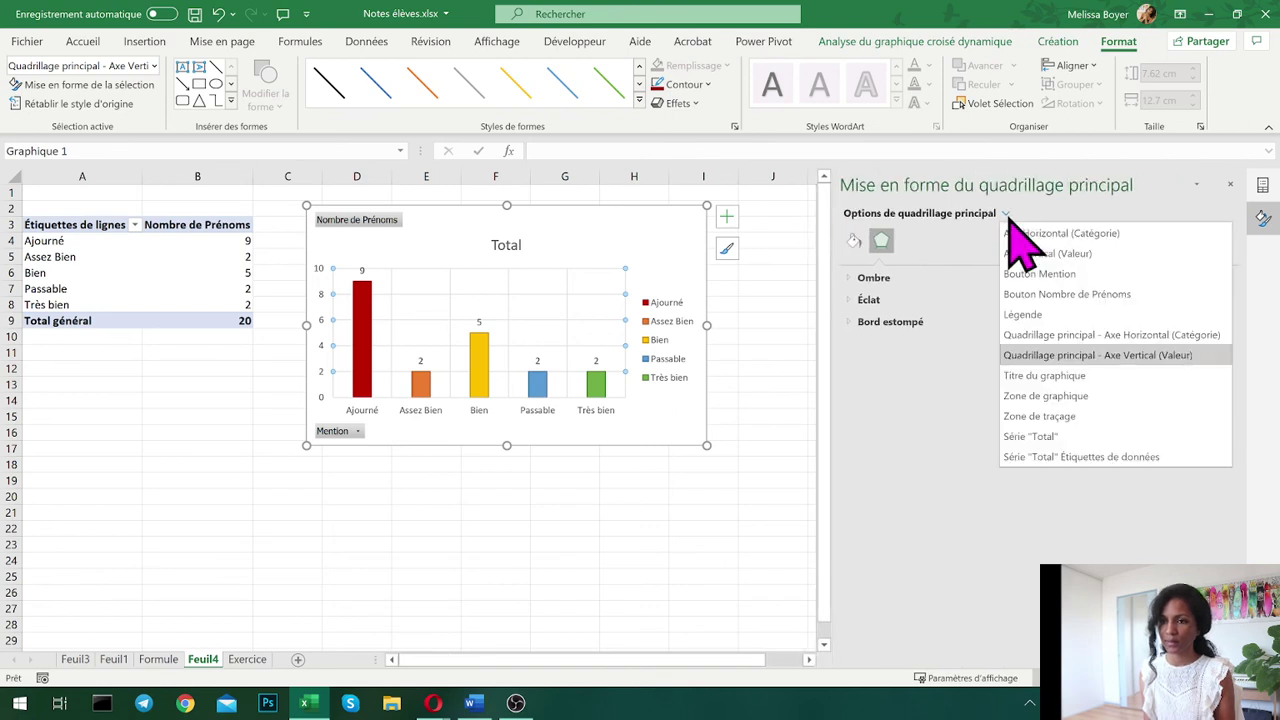
pyautogui.click(1117, 274)
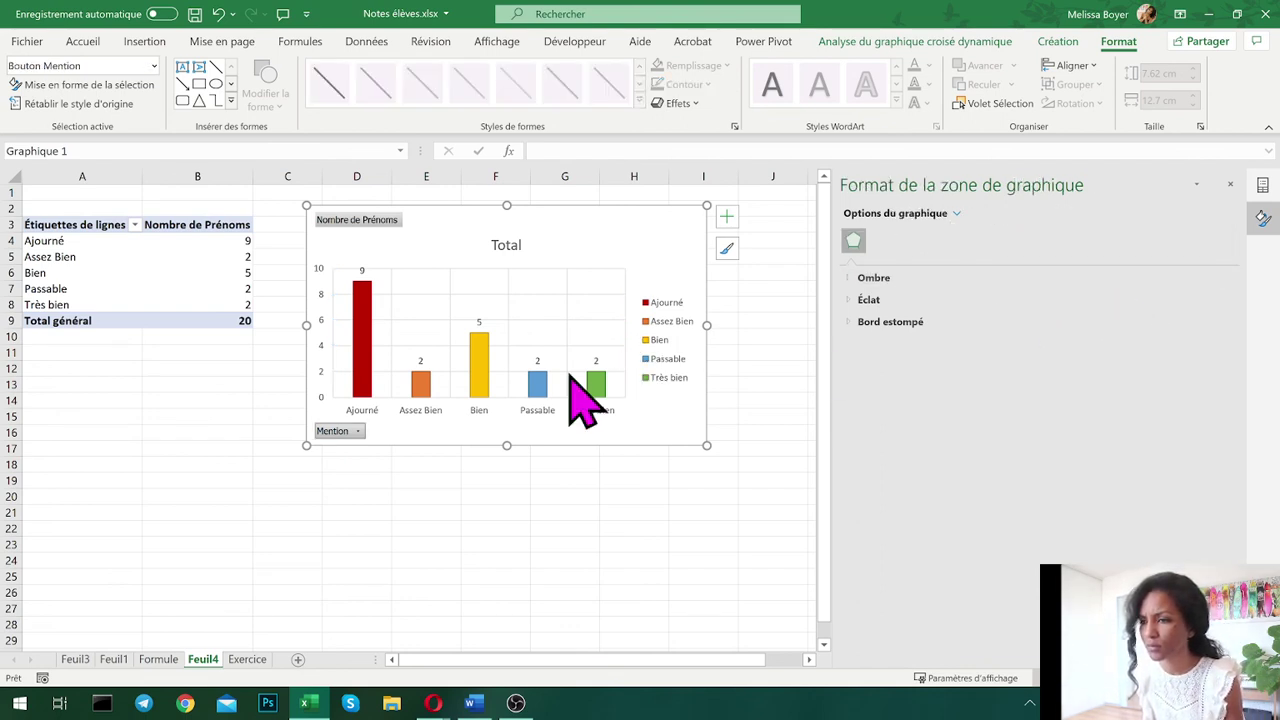
# - Filter the pivot chart's Mention field to show only Ajourné
pyautogui.click(350, 430)
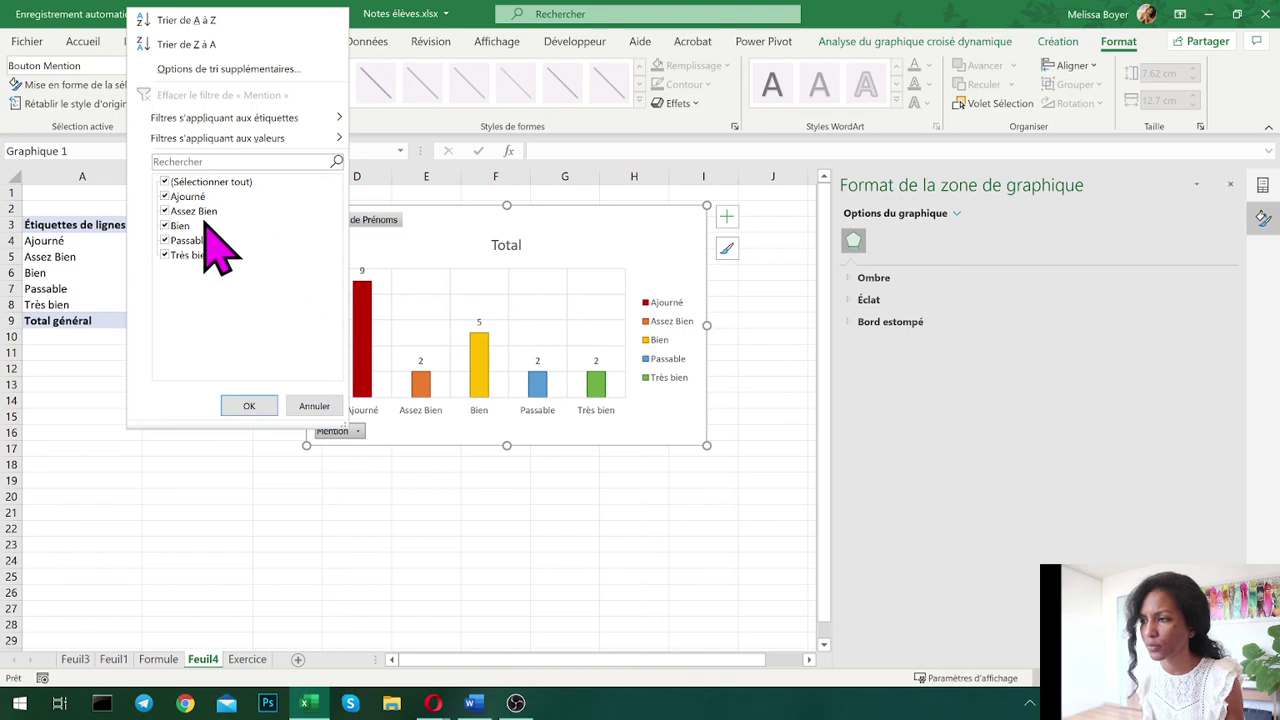
pyautogui.click(172, 183)
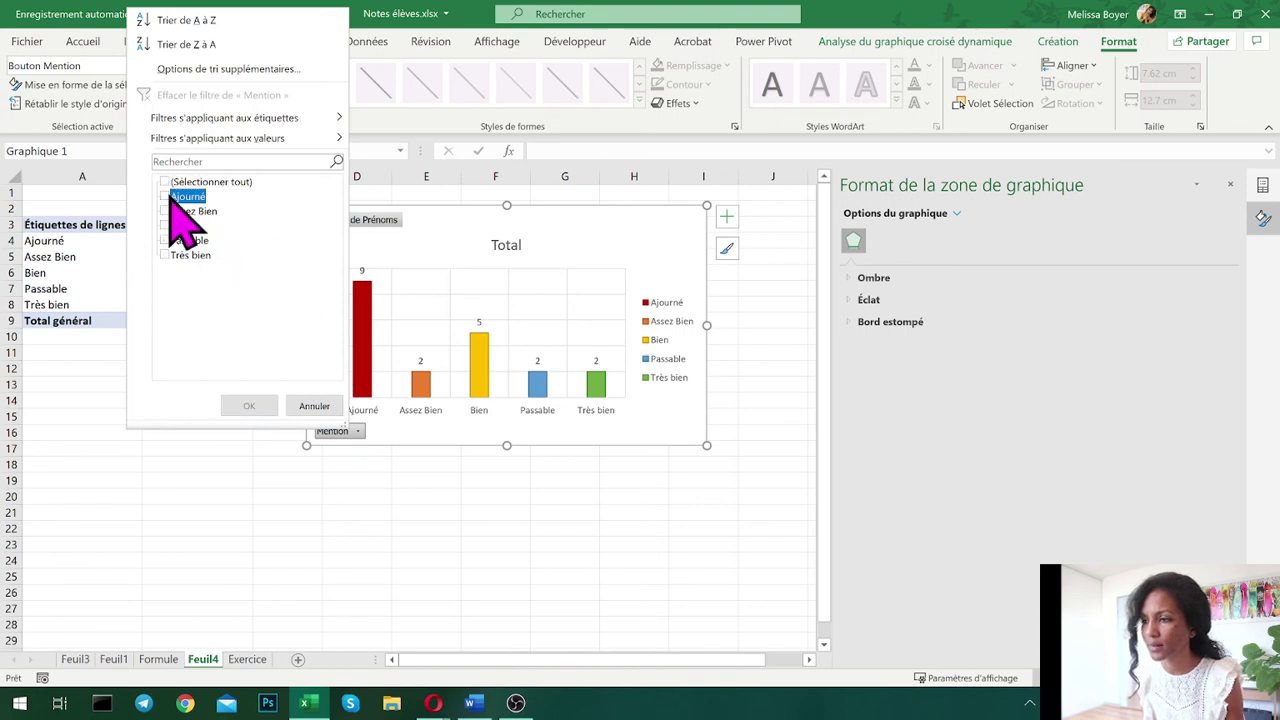
pyautogui.click(270, 422)
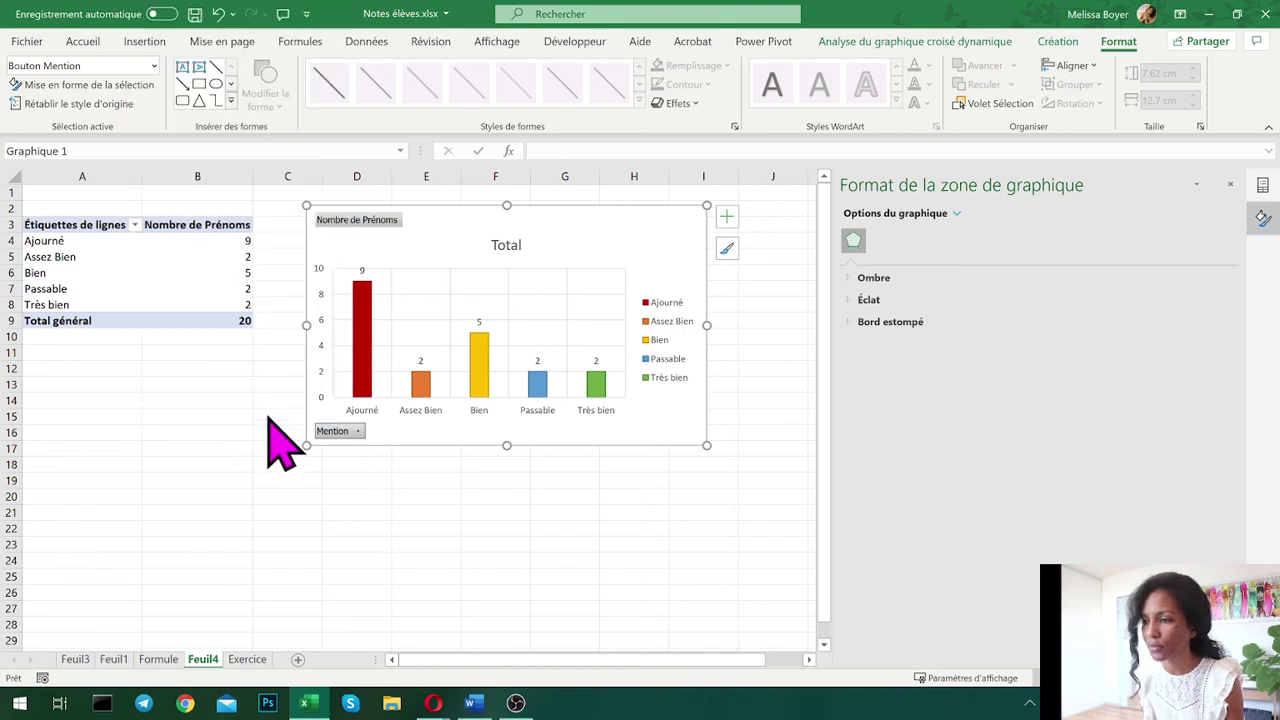
# - Change the chart's Mention filter to exclude Ajourné and include Assez Bien, Bien, Passable and Très bien
pyautogui.click(338, 433)
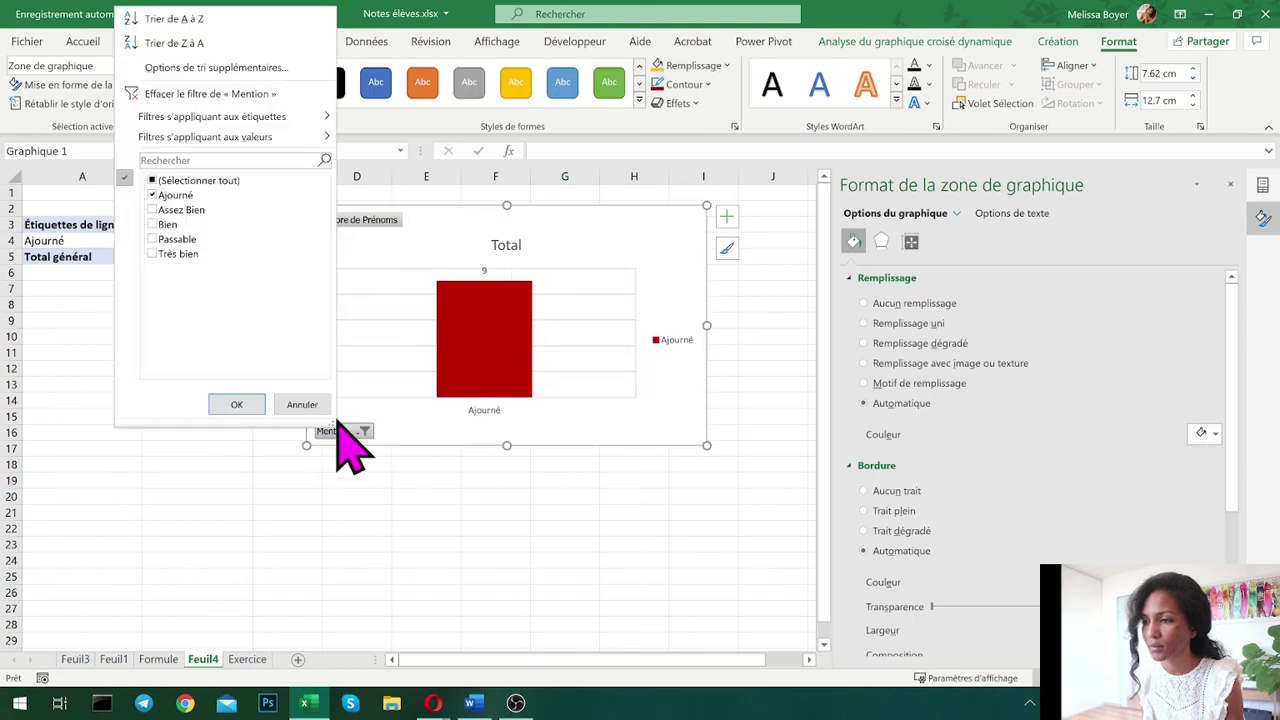
pyautogui.click(158, 210)
pyautogui.click(155, 195)
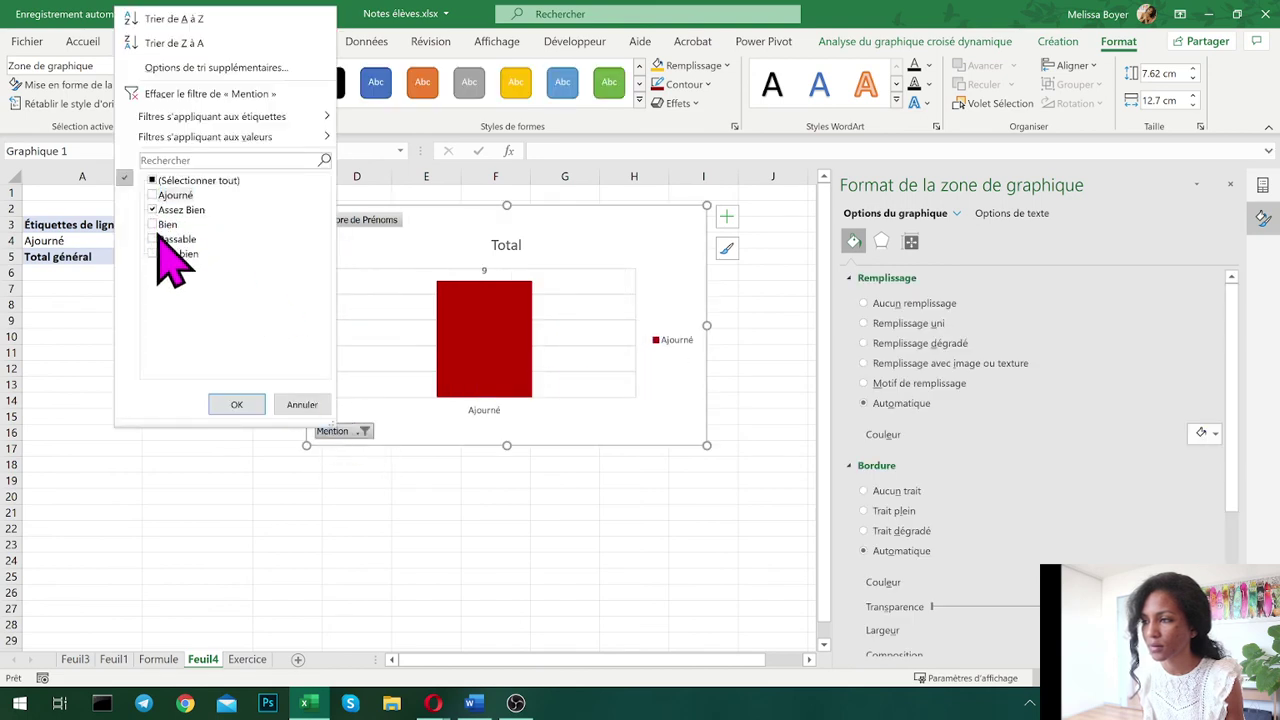
pyautogui.click(156, 239)
pyautogui.click(156, 254)
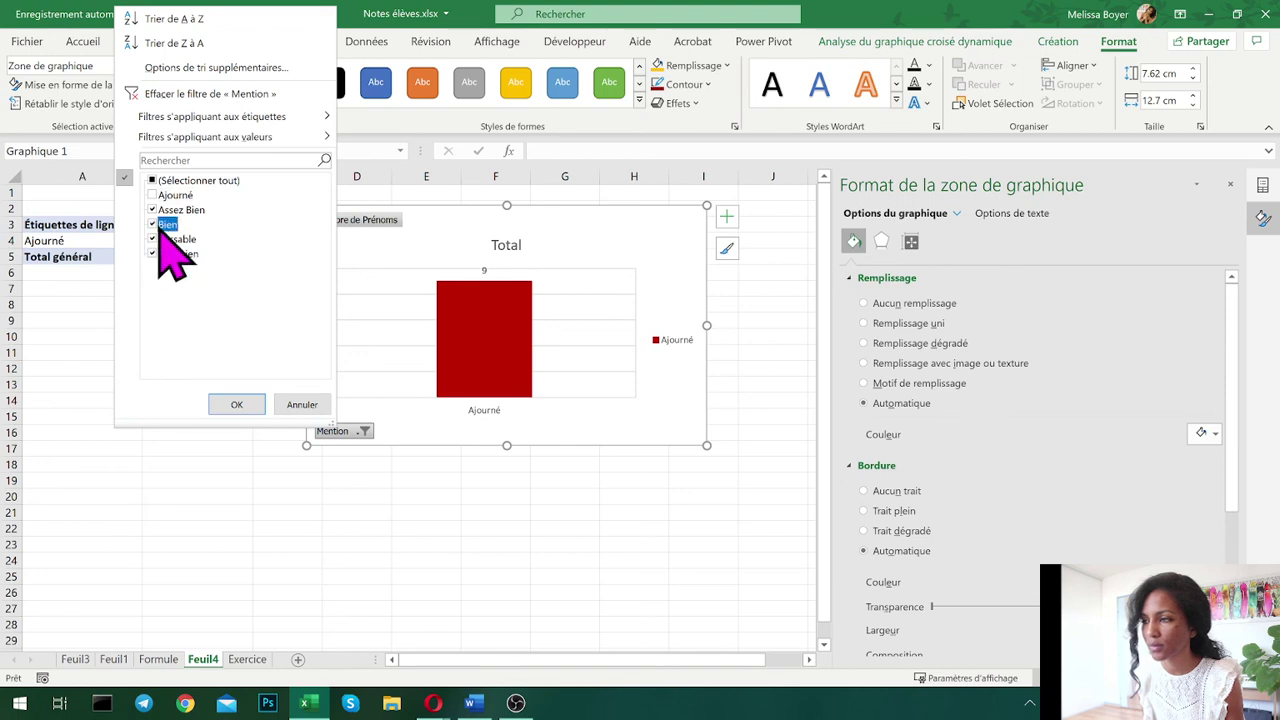
pyautogui.click(238, 405)
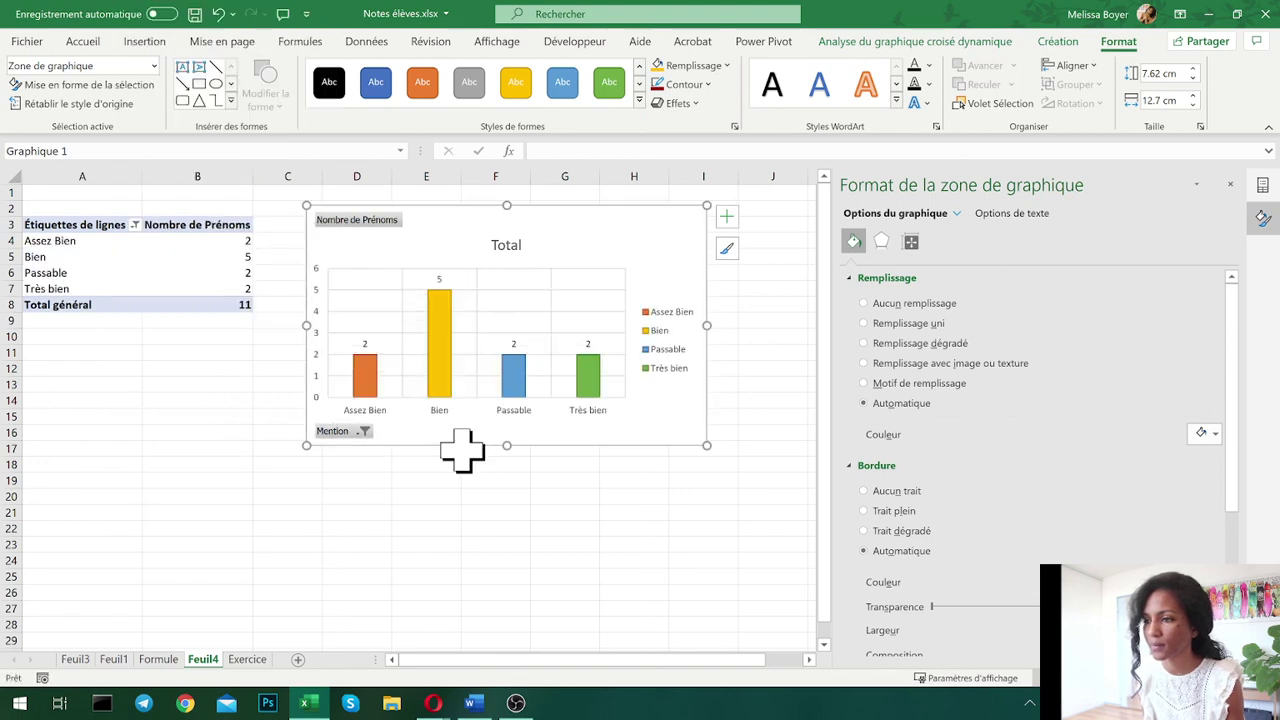
# - Include Ajourné again in the chart's Mention filter so that all mentions are selected
pyautogui.click(364, 432)
pyautogui.click(180, 200)
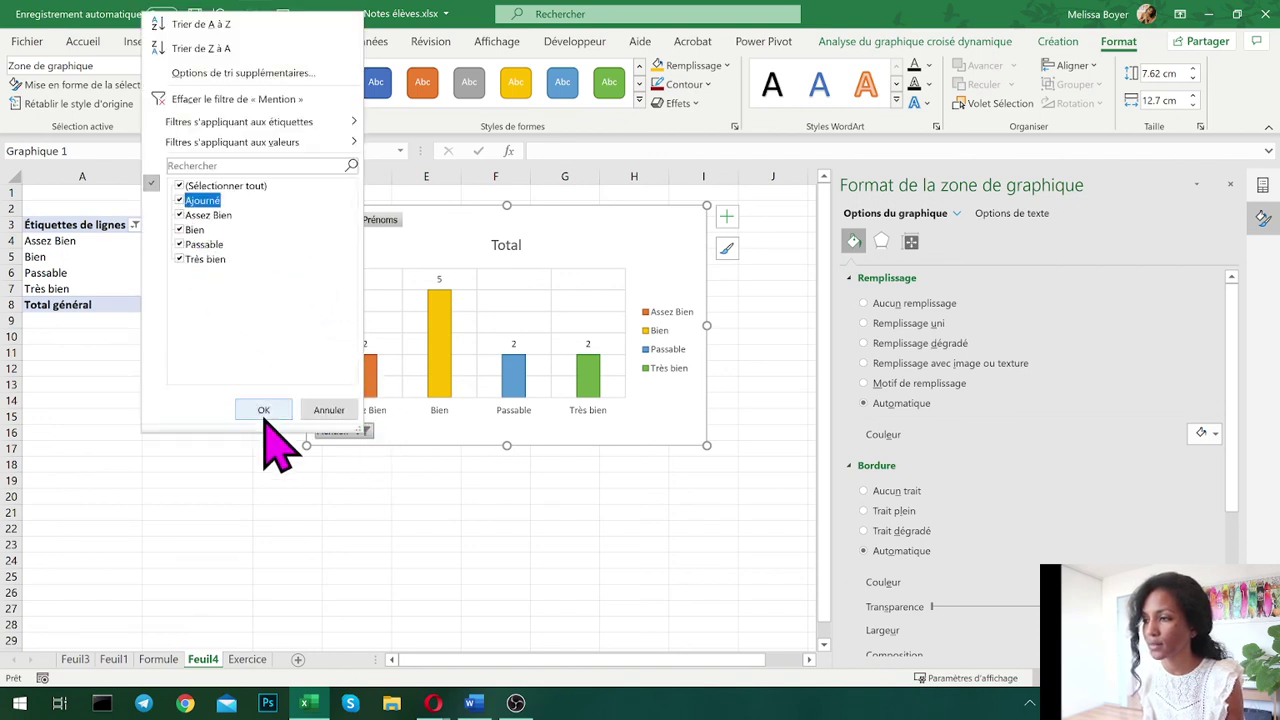
pyautogui.click(263, 410)
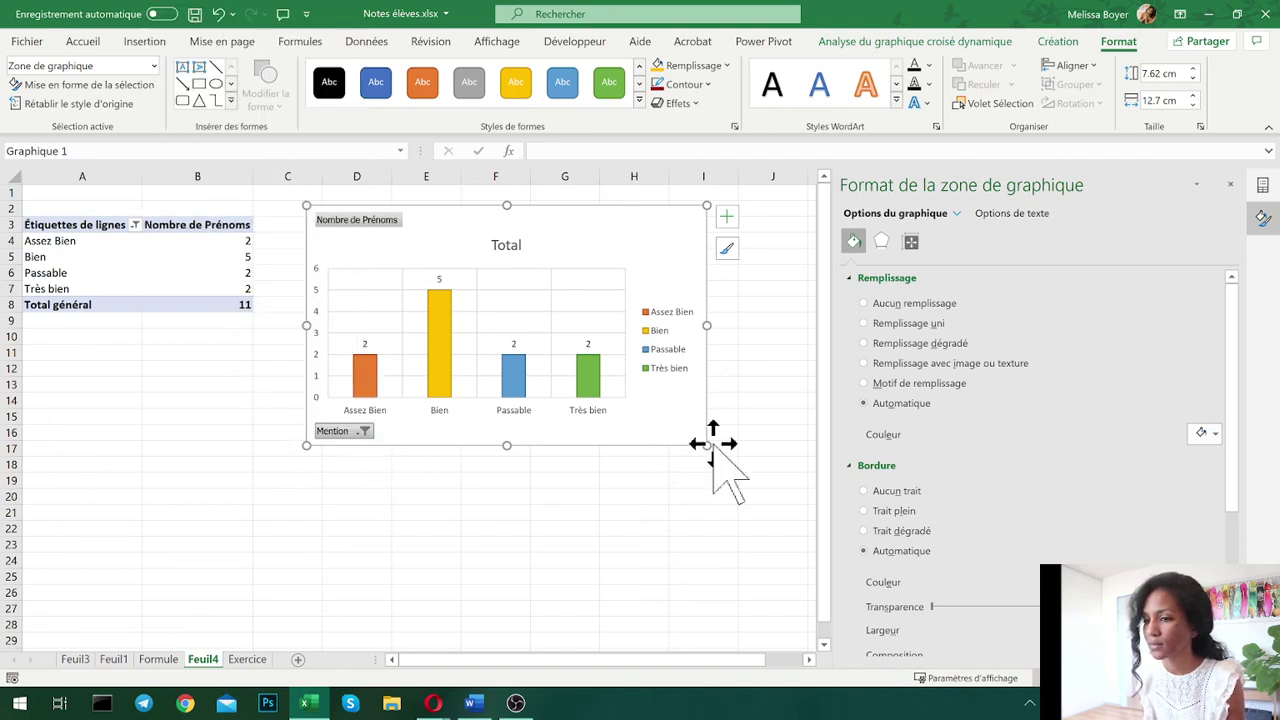
# - Examine the chart area's size options and the plot area's fill and border options
pyautogui.click(908, 242)
pyautogui.click(856, 279)
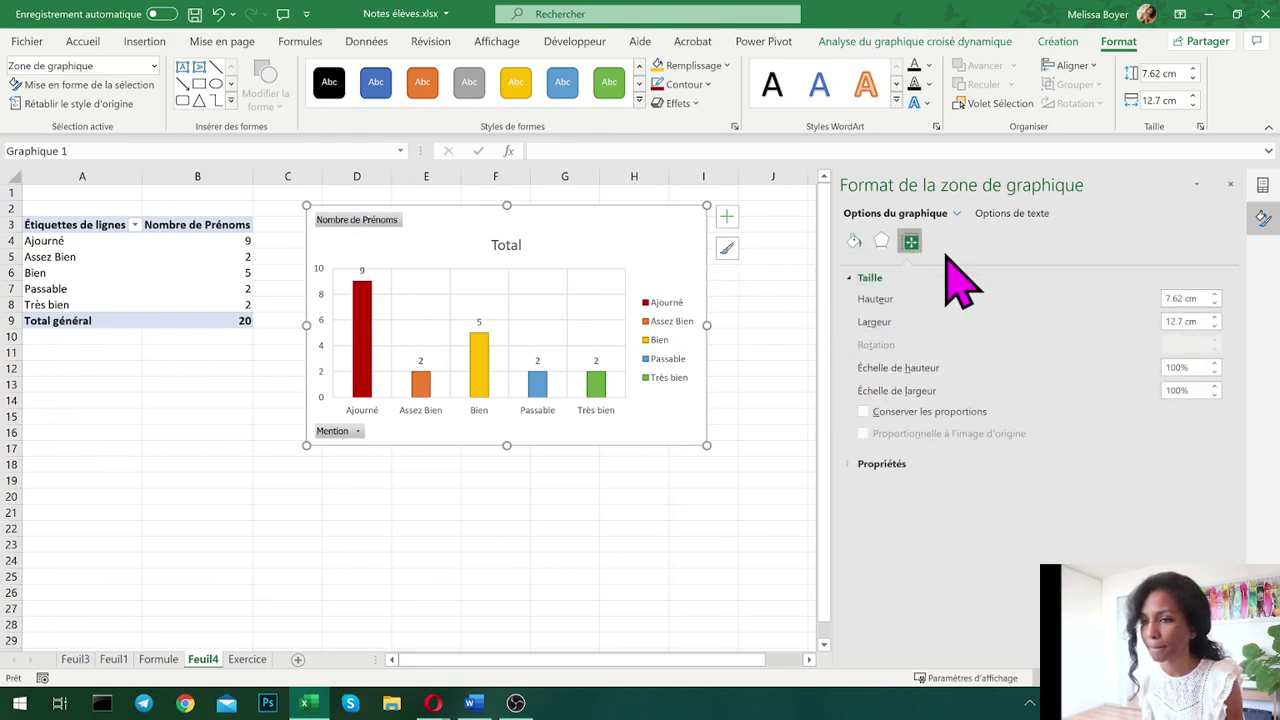
pyautogui.click(600, 321)
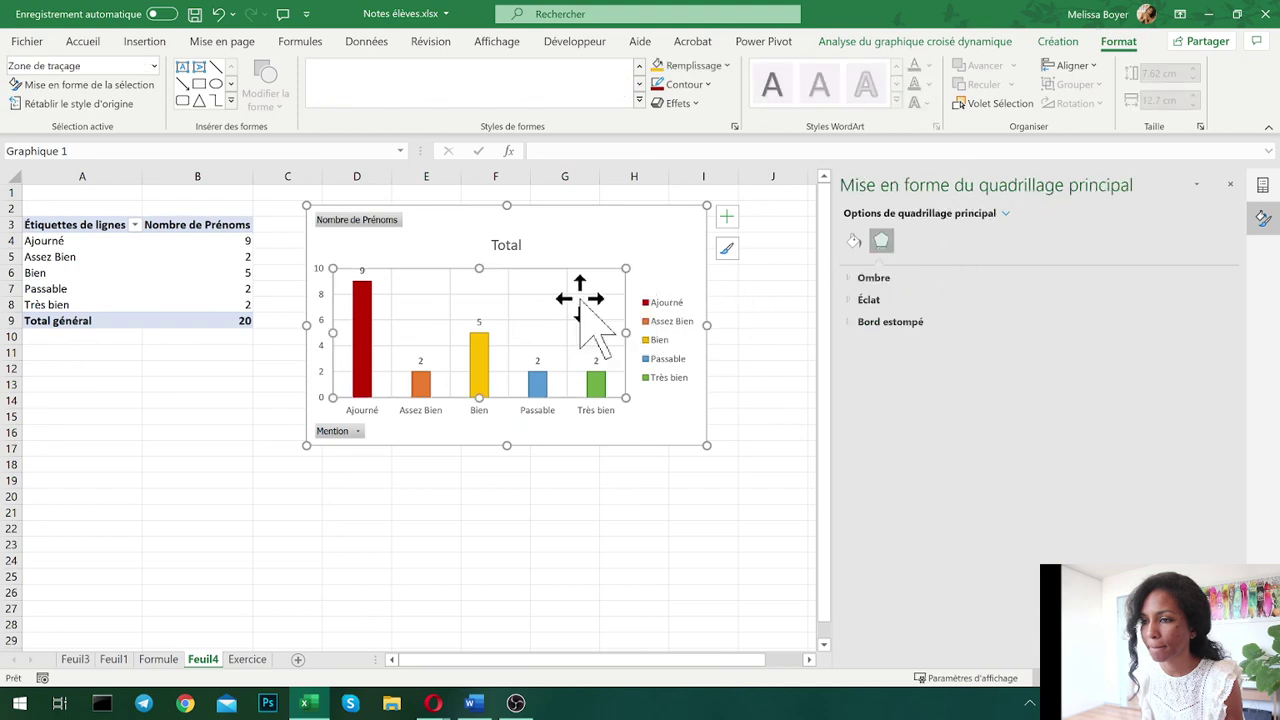
pyautogui.click(615, 280)
pyautogui.click(854, 241)
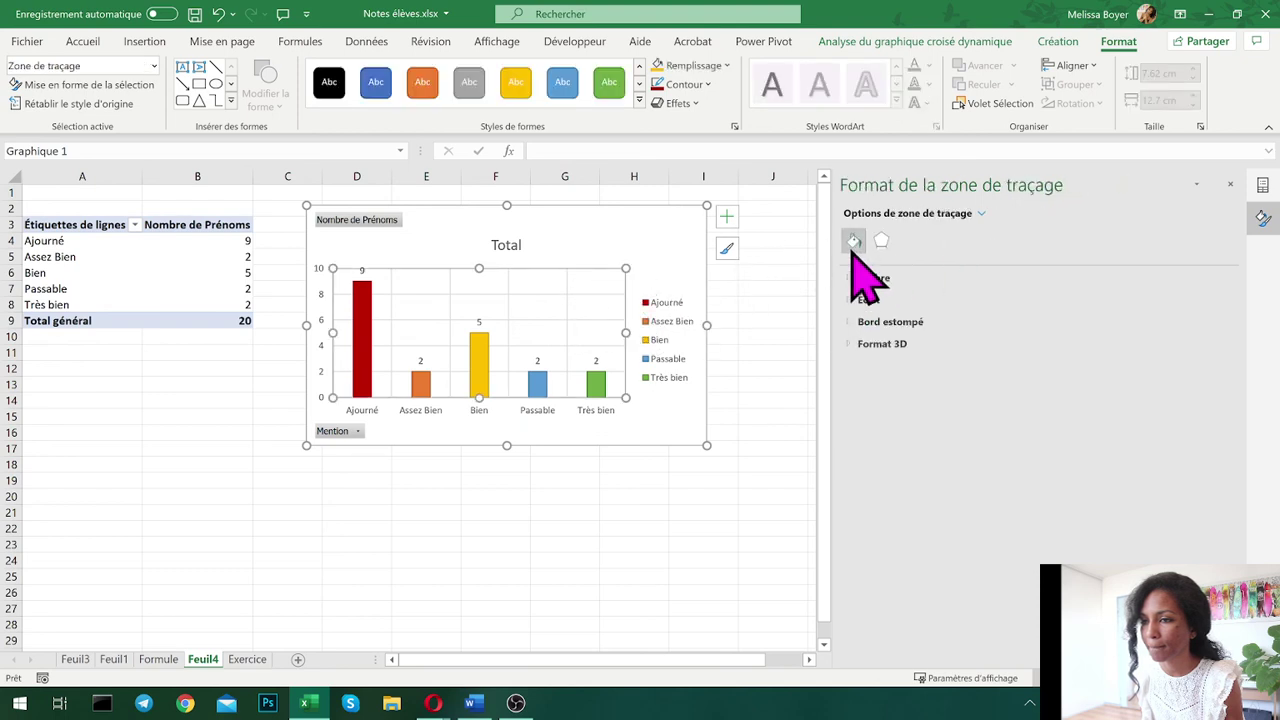
pyautogui.scroll(-4, 886, 360)
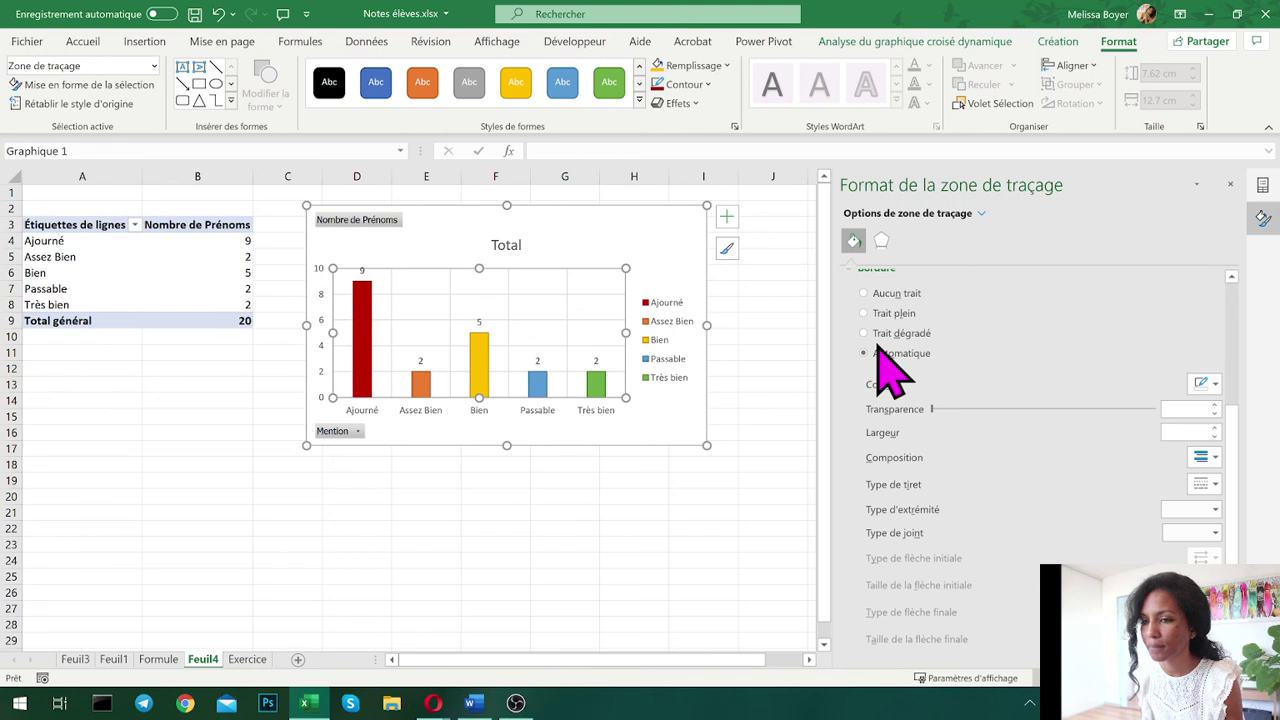
pyautogui.scroll(4, 886, 370)
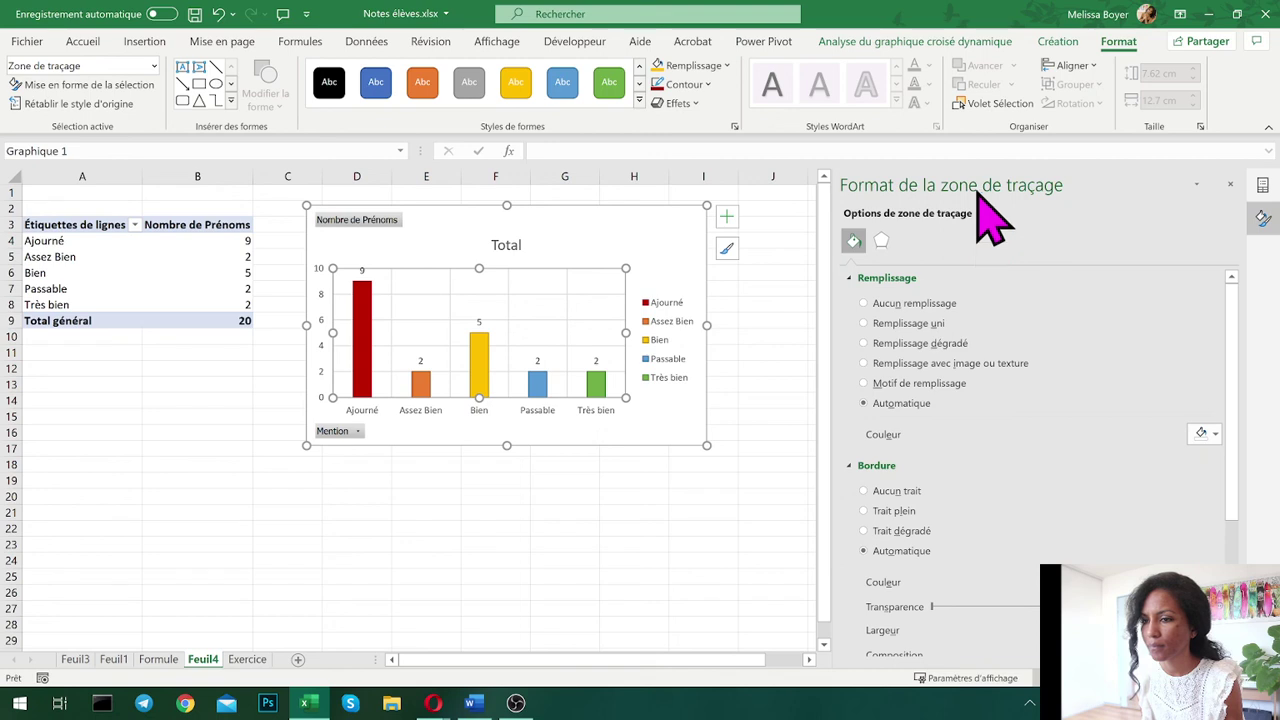
pyautogui.click(1051, 45)
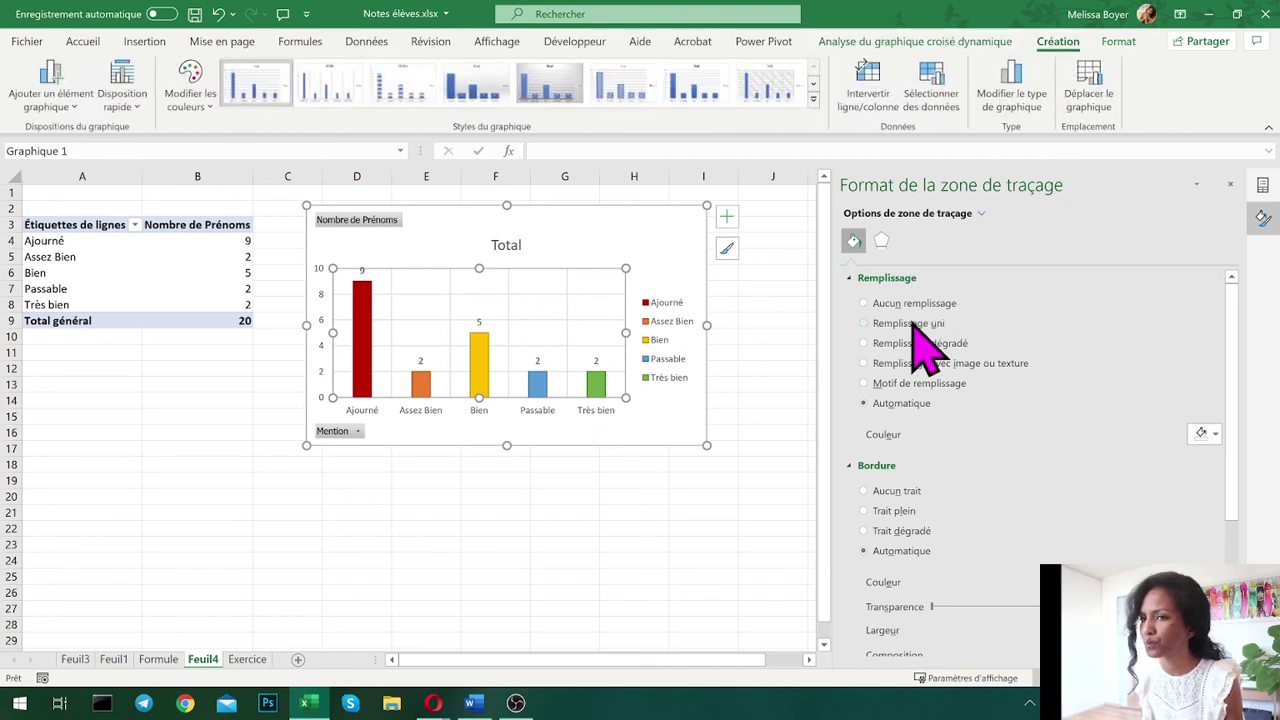
pyautogui.click(985, 42)
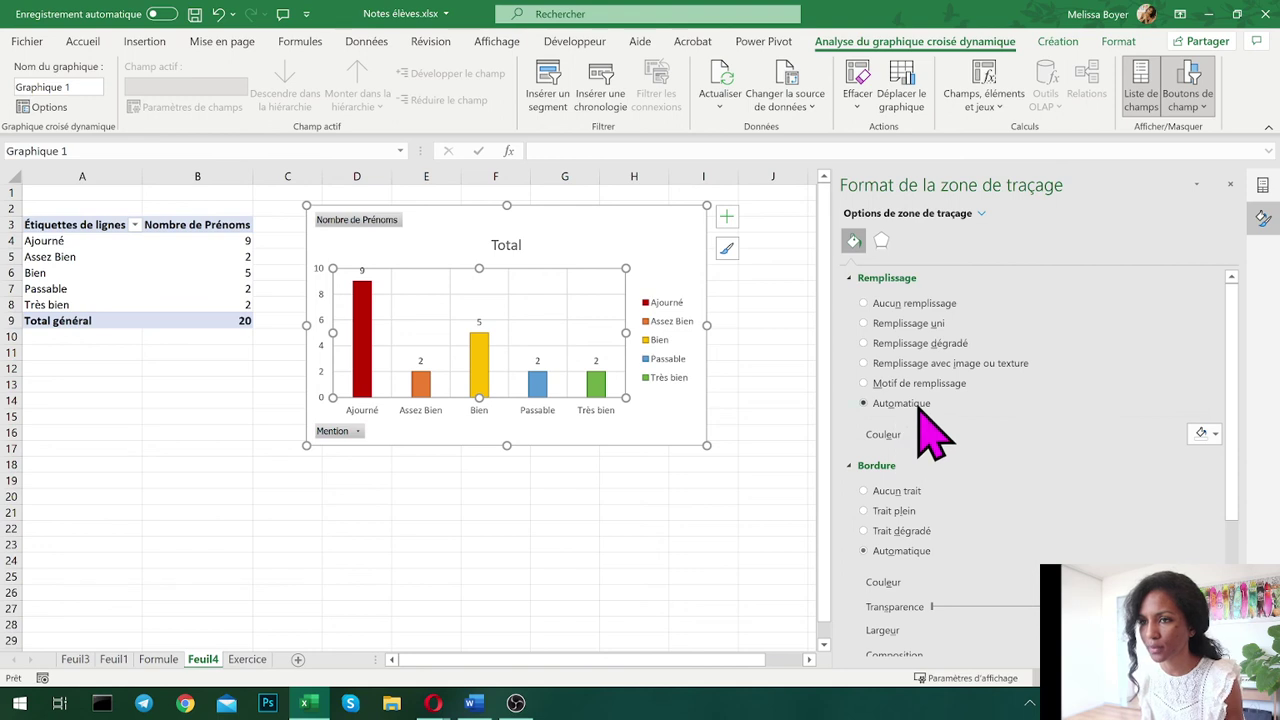
pyautogui.scroll(-3, 962, 415)
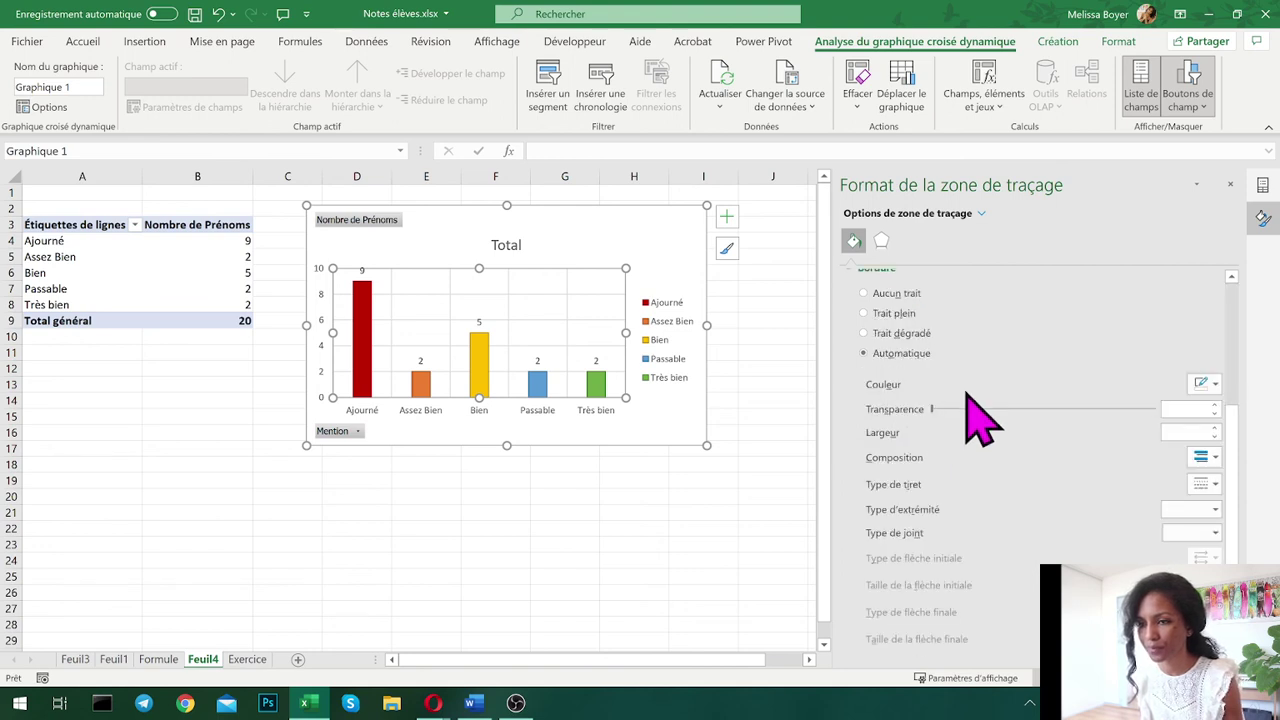
pyautogui.scroll(3, 972, 414)
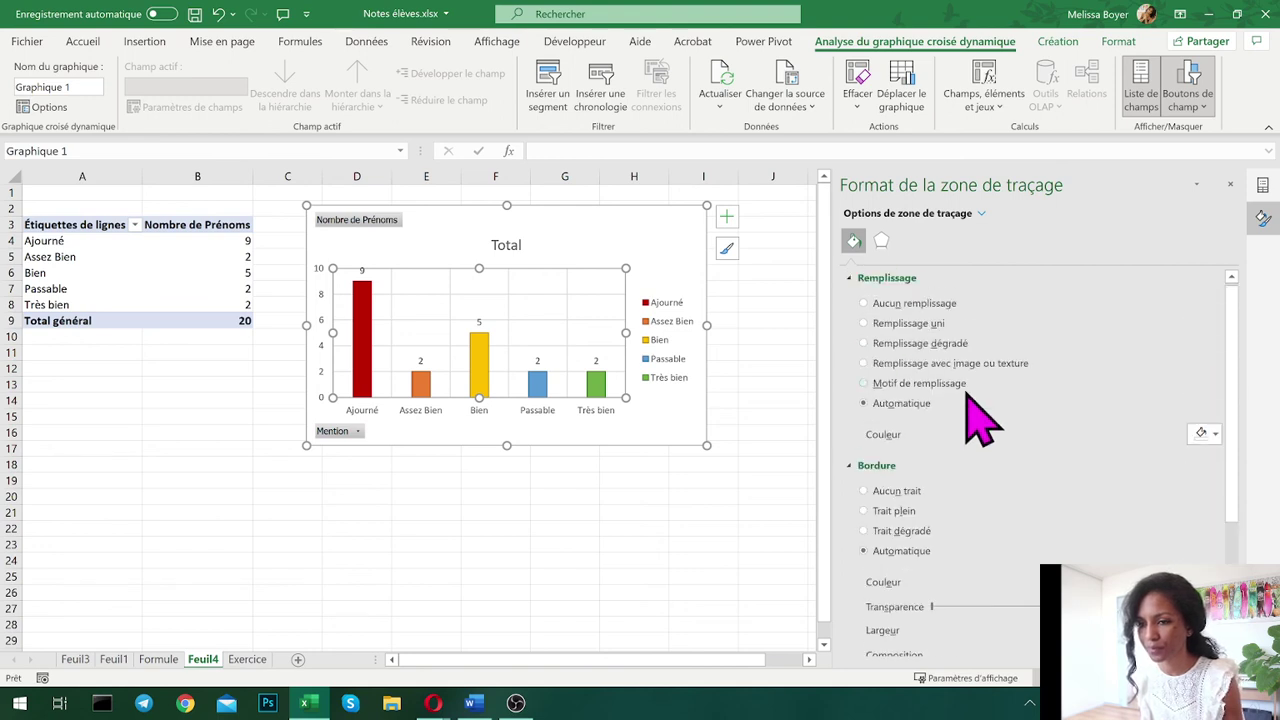
# - Give the pivot chart's data labels a solid dark blue-grey fill
pyautogui.click(549, 320)
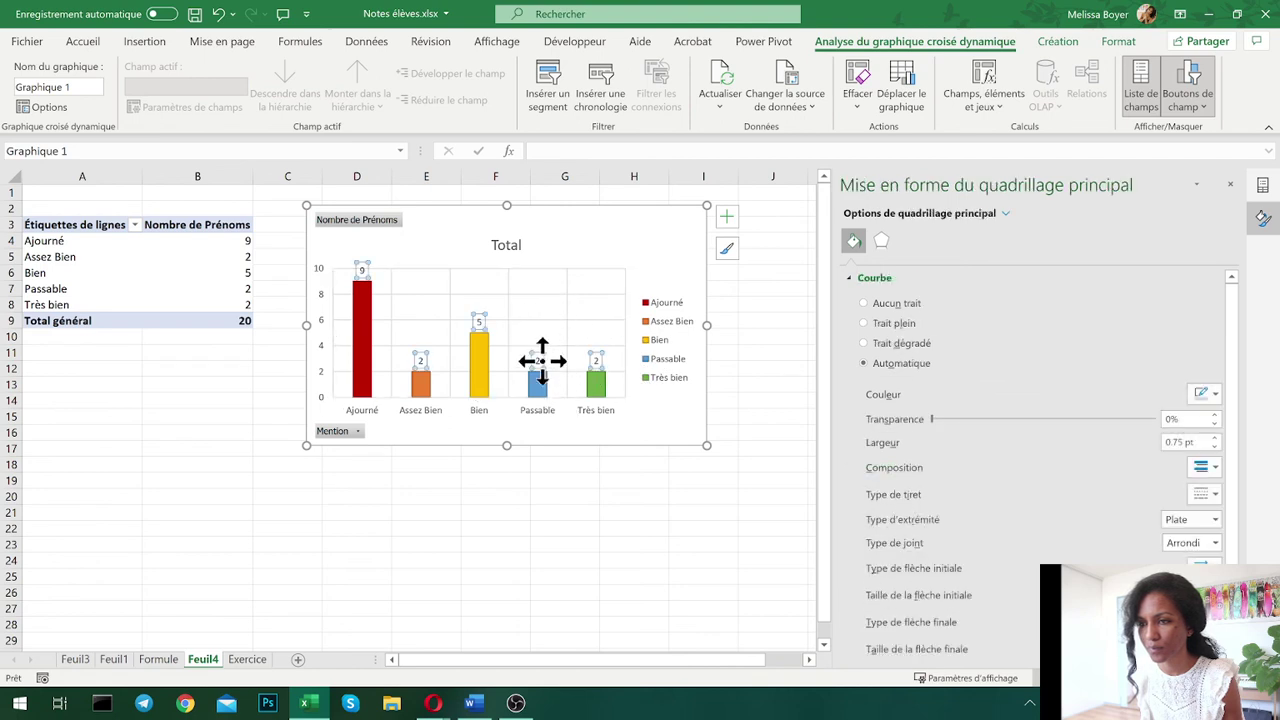
pyautogui.click(540, 360)
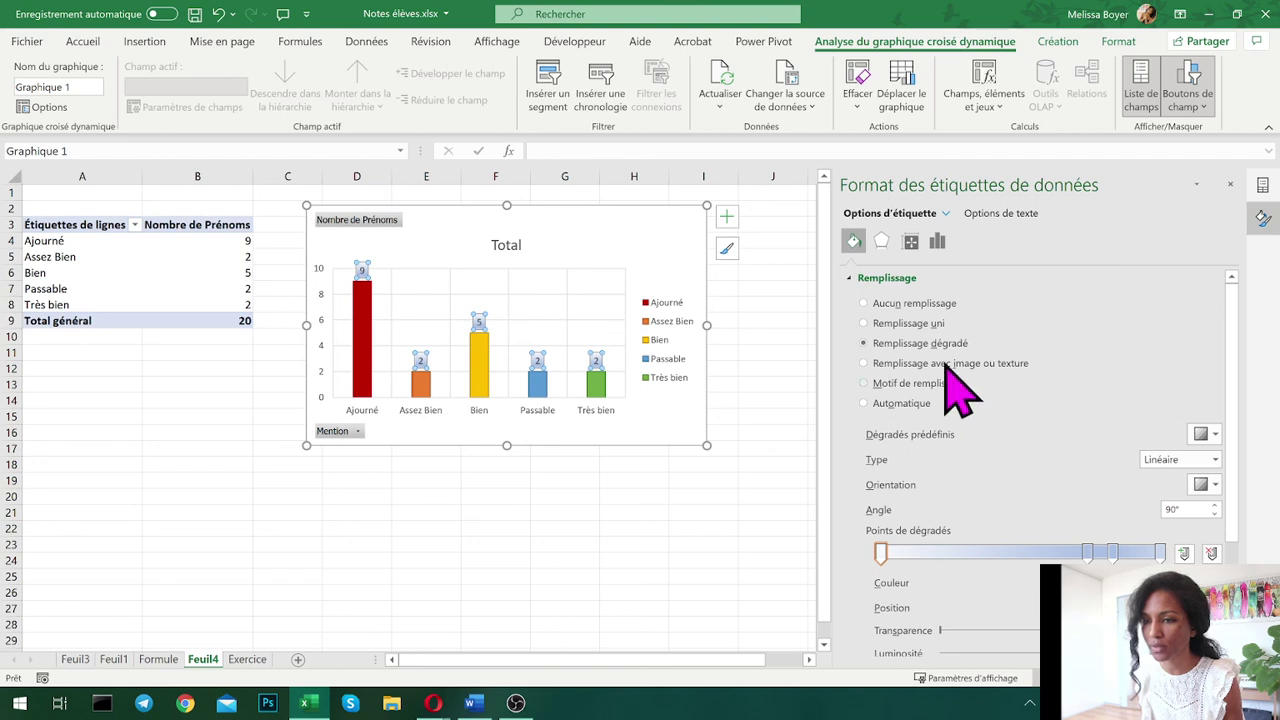
pyautogui.click(925, 323)
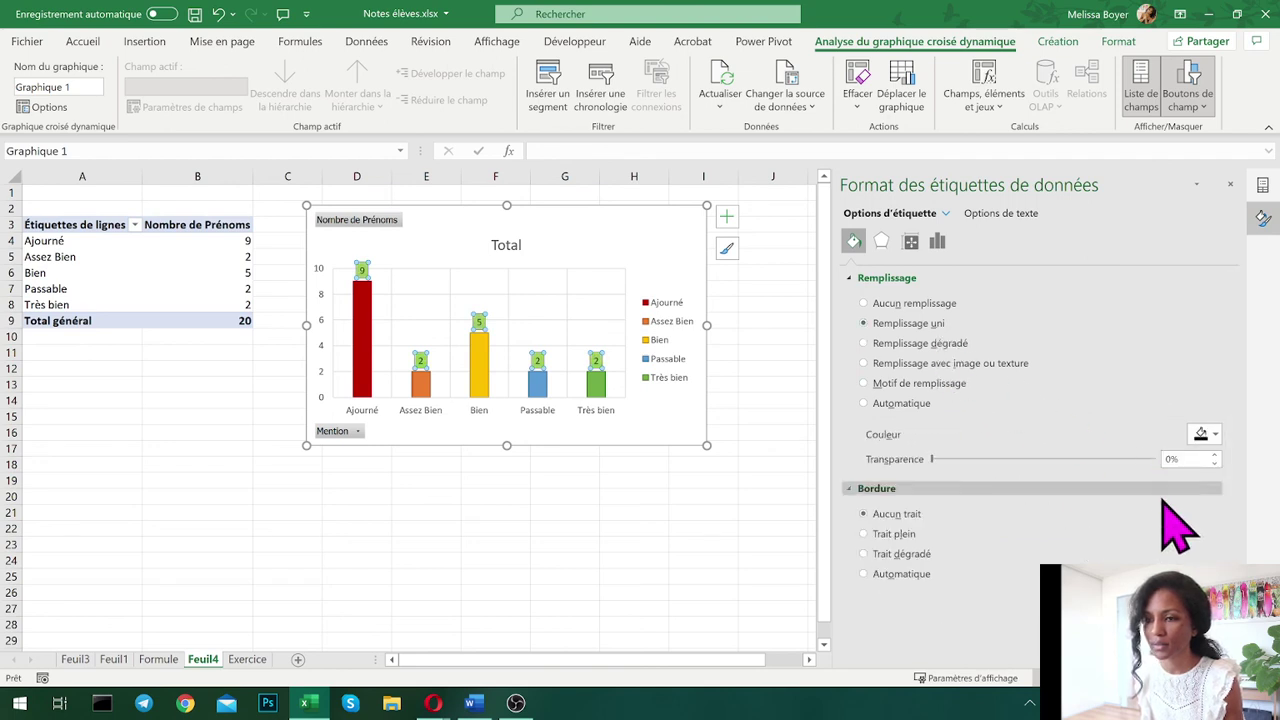
pyautogui.click(1206, 433)
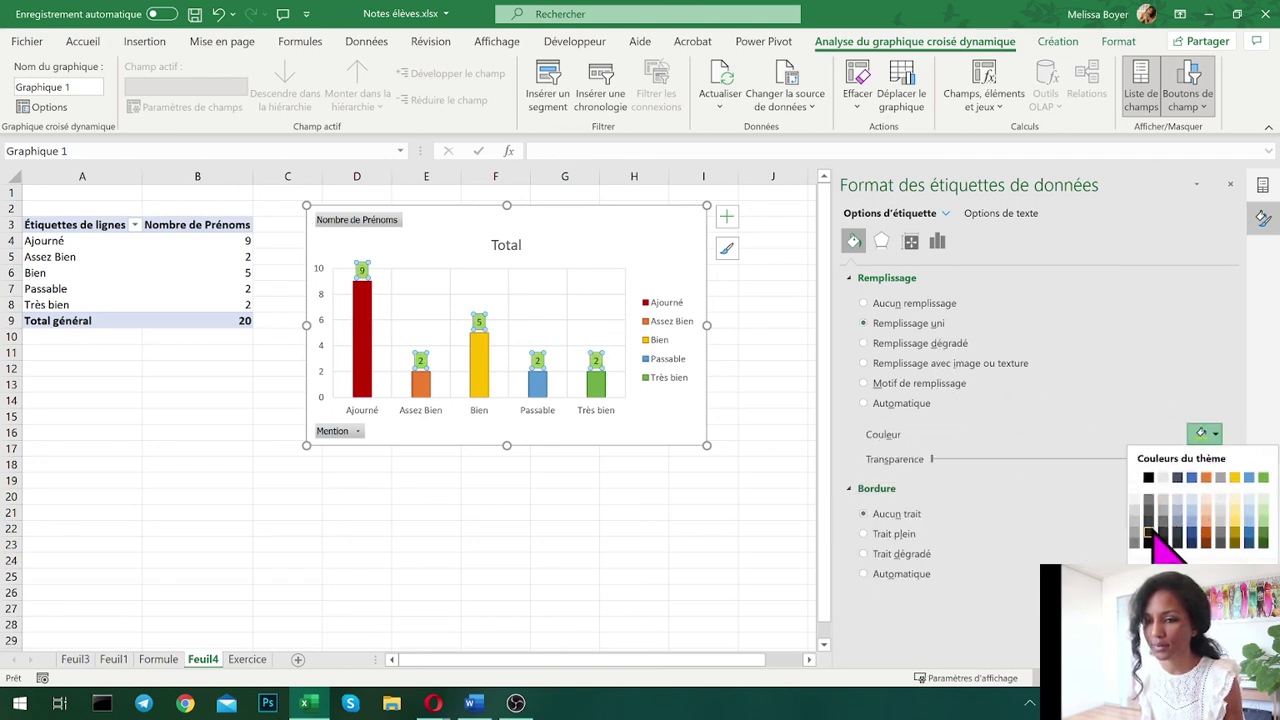
pyautogui.click(1178, 533)
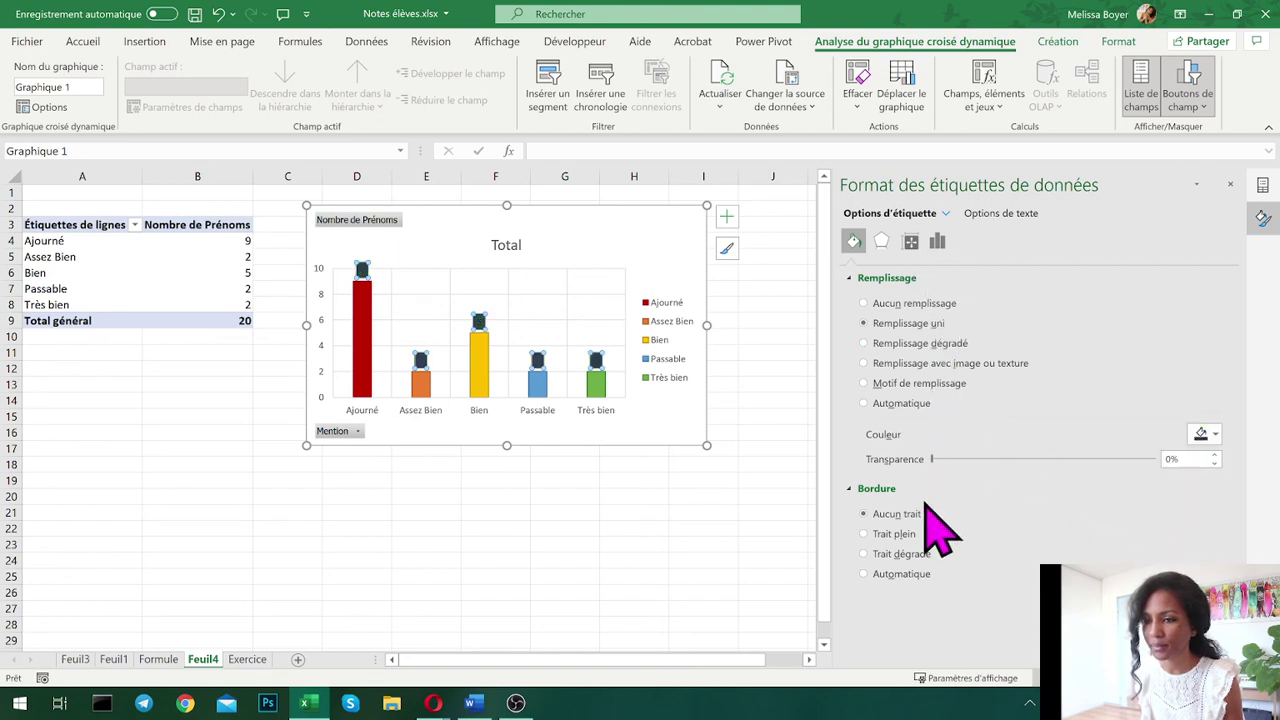
# - Set the text colour of the pivot chart's data labels to white
pyautogui.click(997, 216)
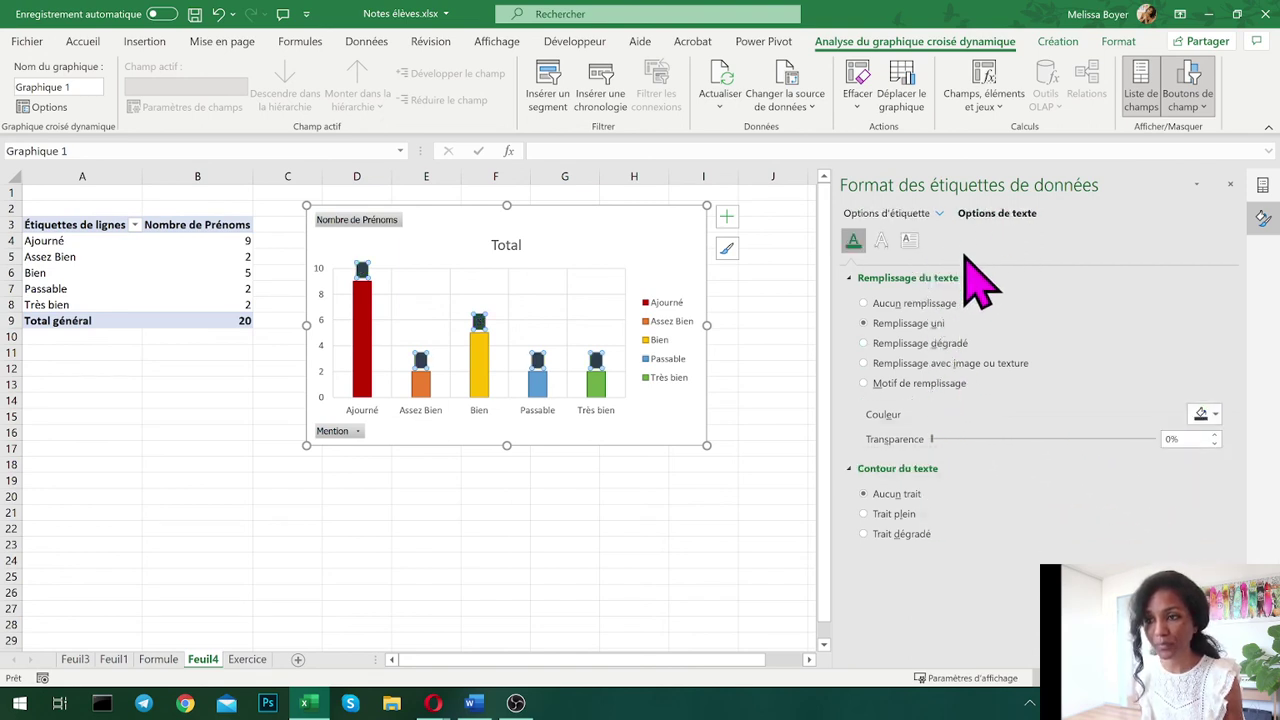
pyautogui.click(1207, 414)
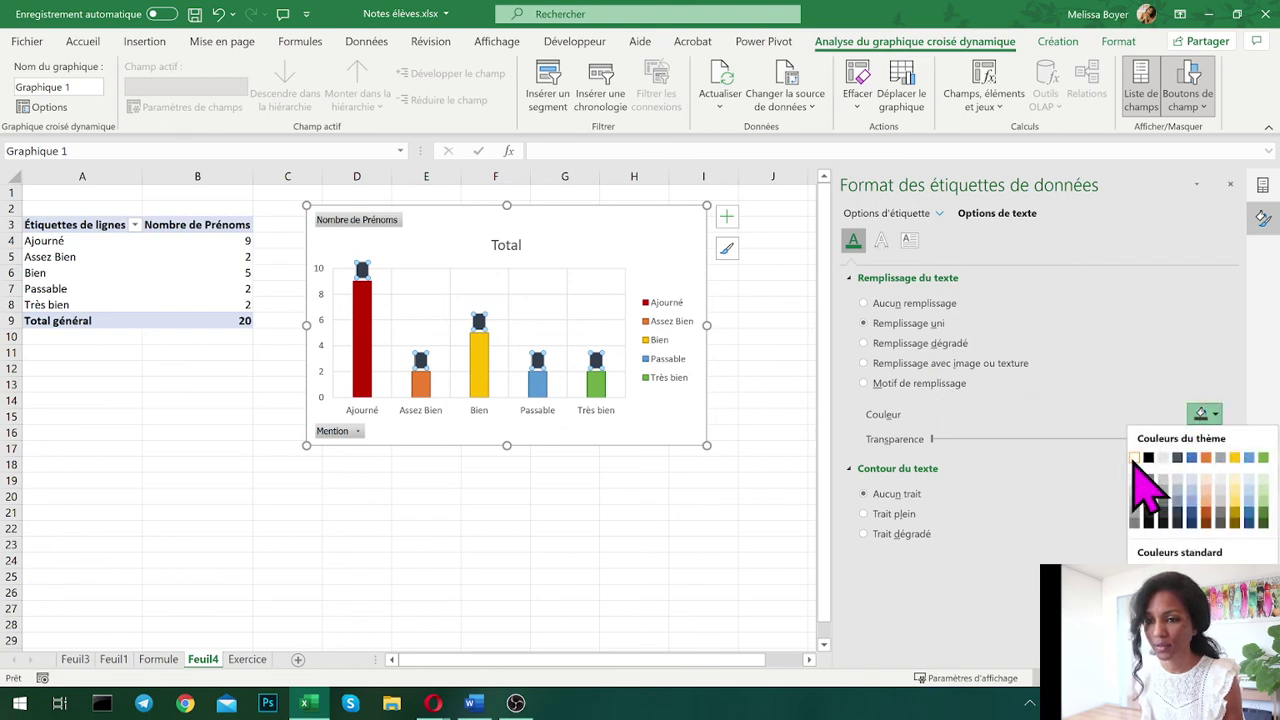
pyautogui.click(1134, 458)
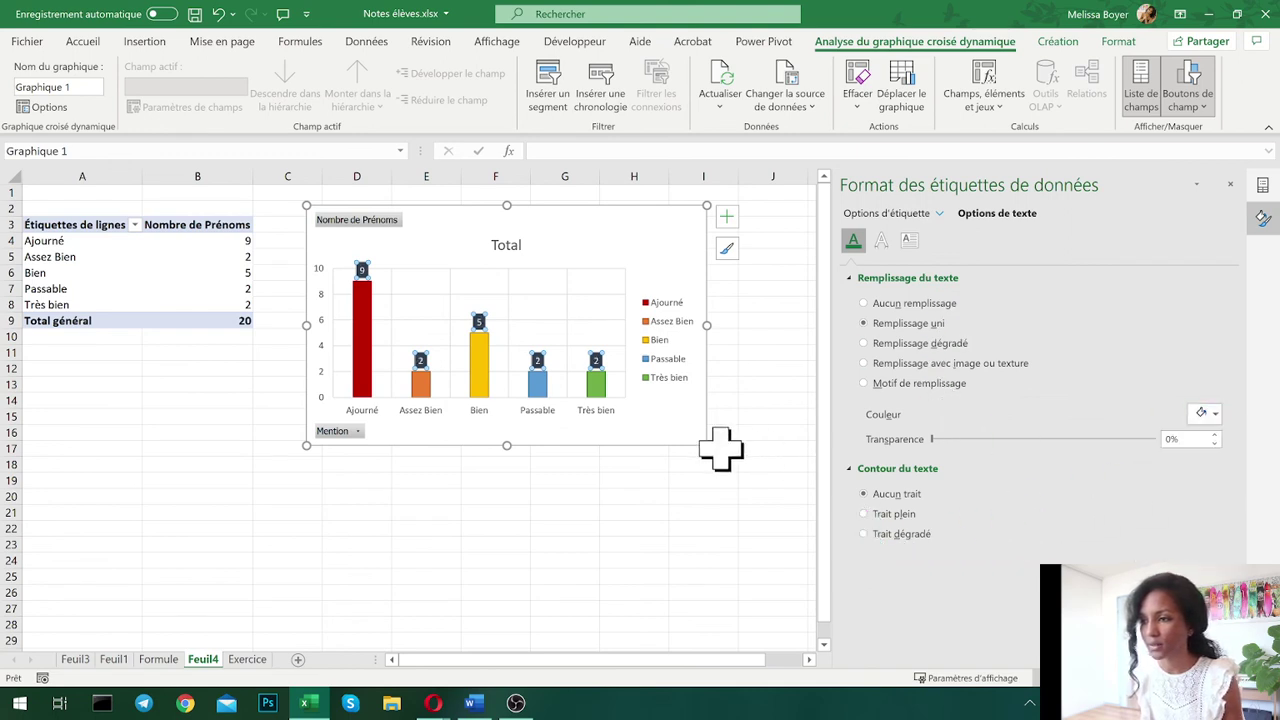
pyautogui.press('Escape')
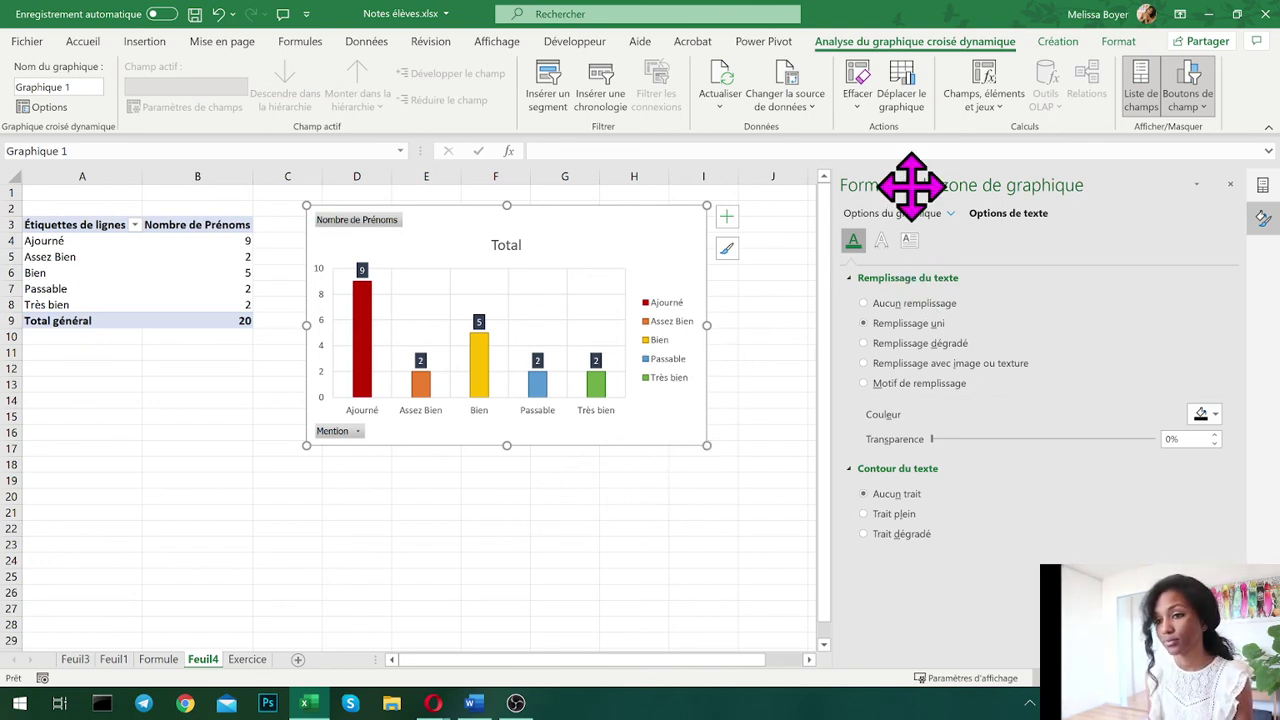
# - Apply a grey glow preset of 8 pt with 60% transparency to the pivot chart's outer area
pyautogui.click(908, 214)
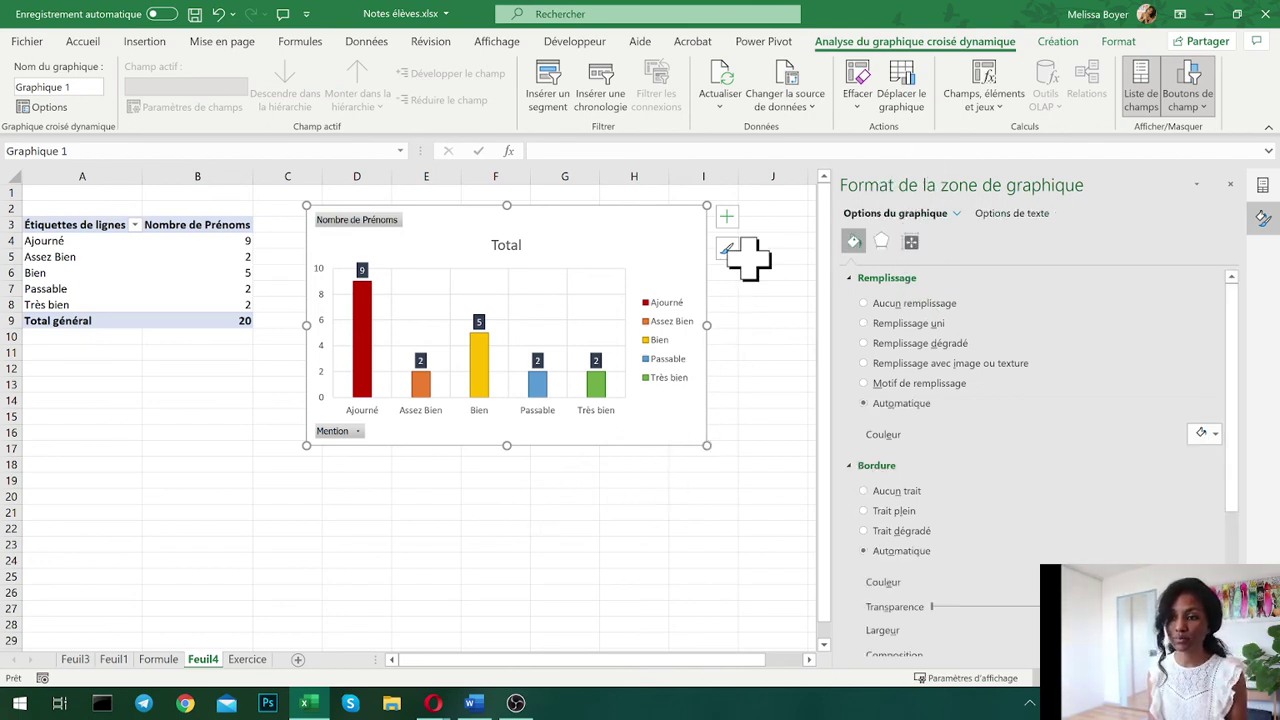
pyautogui.click(881, 243)
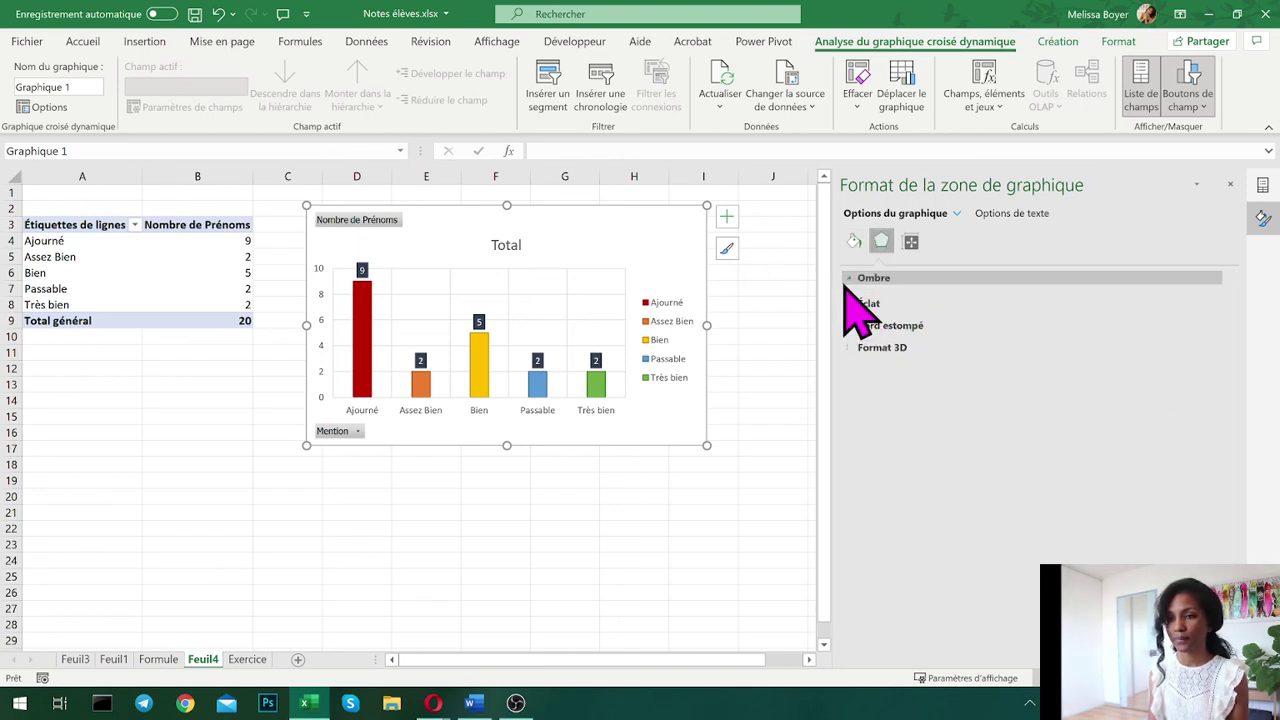
pyautogui.click(862, 280)
pyautogui.click(860, 280)
pyautogui.click(862, 299)
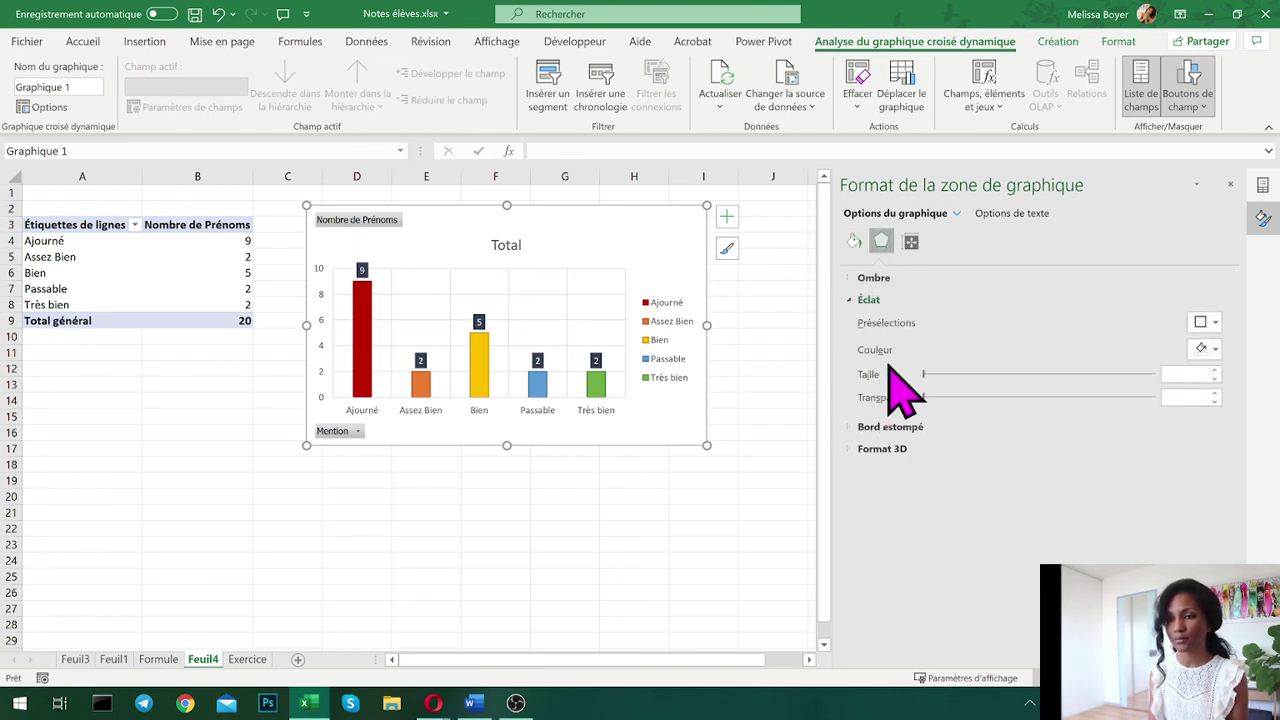
pyautogui.click(1204, 322)
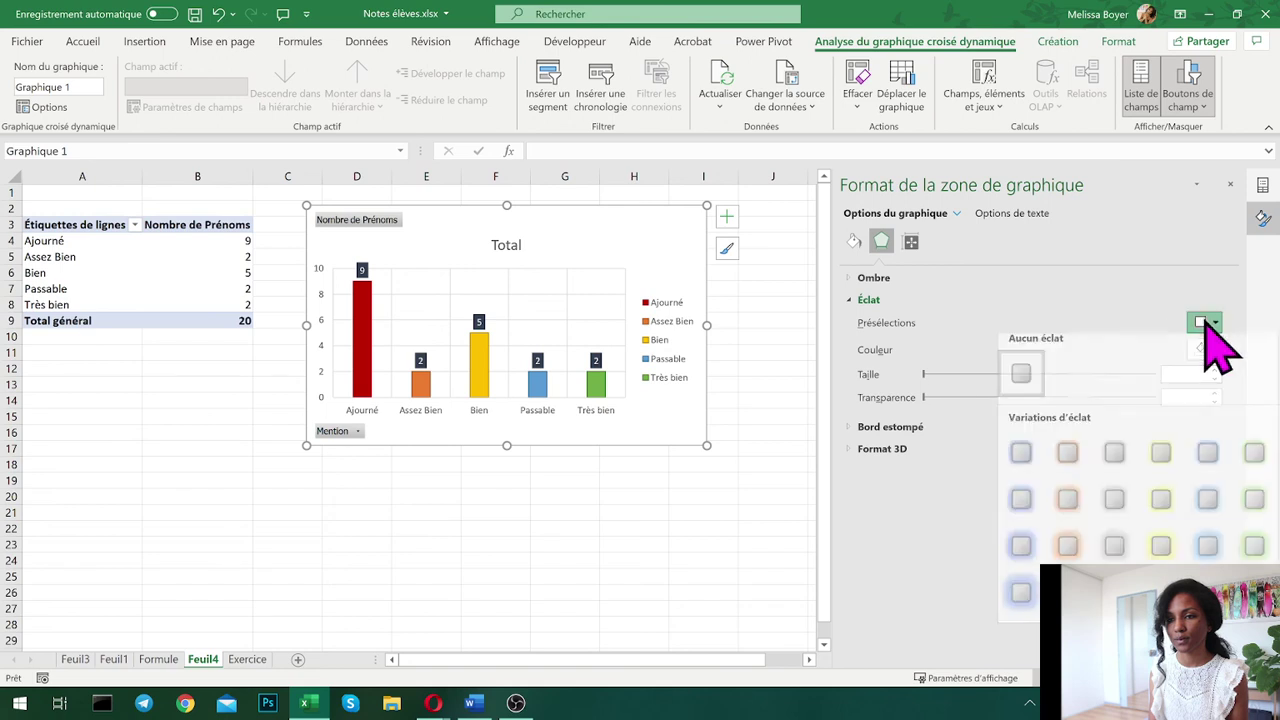
pyautogui.click(1125, 500)
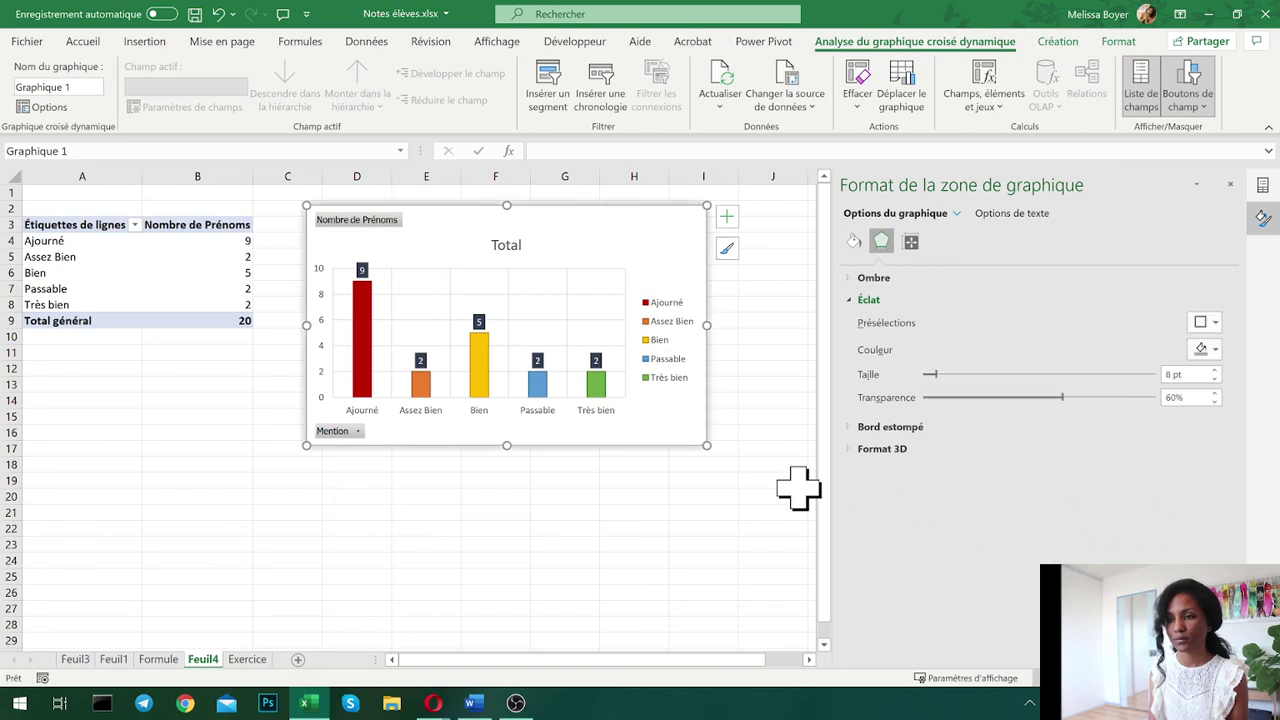
pyautogui.click(720, 482)
pyautogui.click(566, 514)
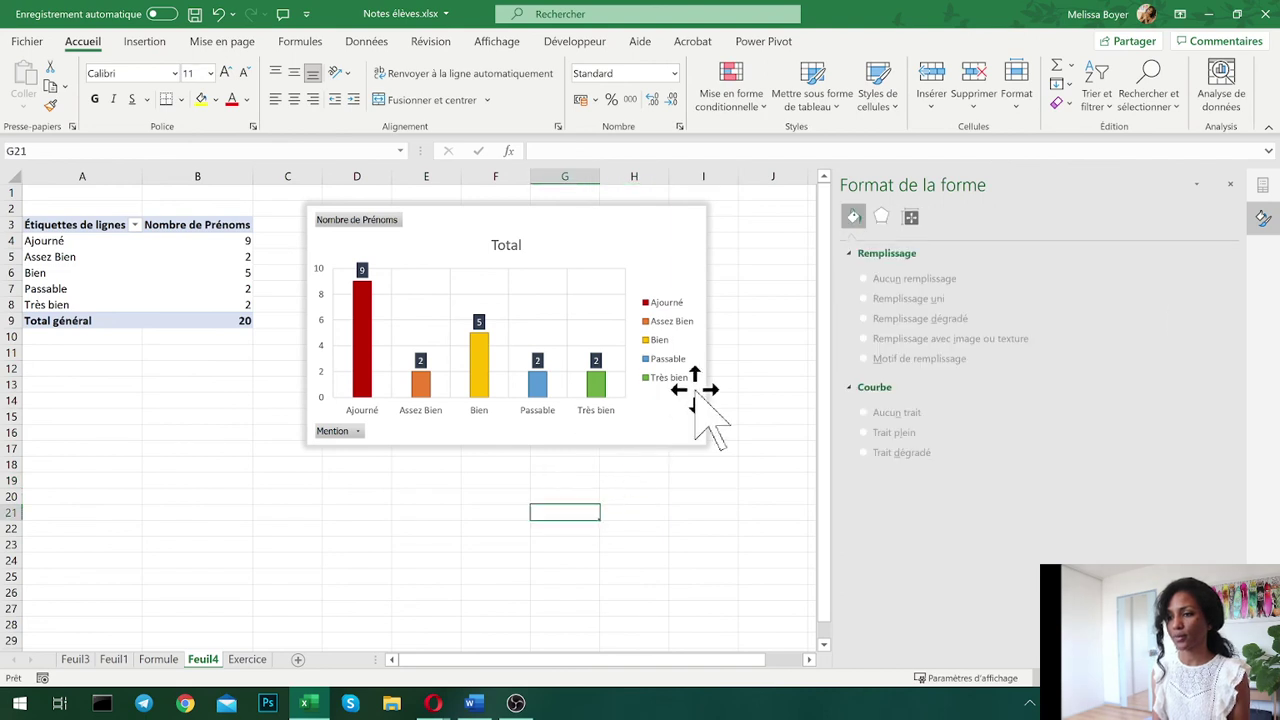
# - Switch to the Exercice sheet and close the shape formatting pane
pyautogui.click(664, 428)
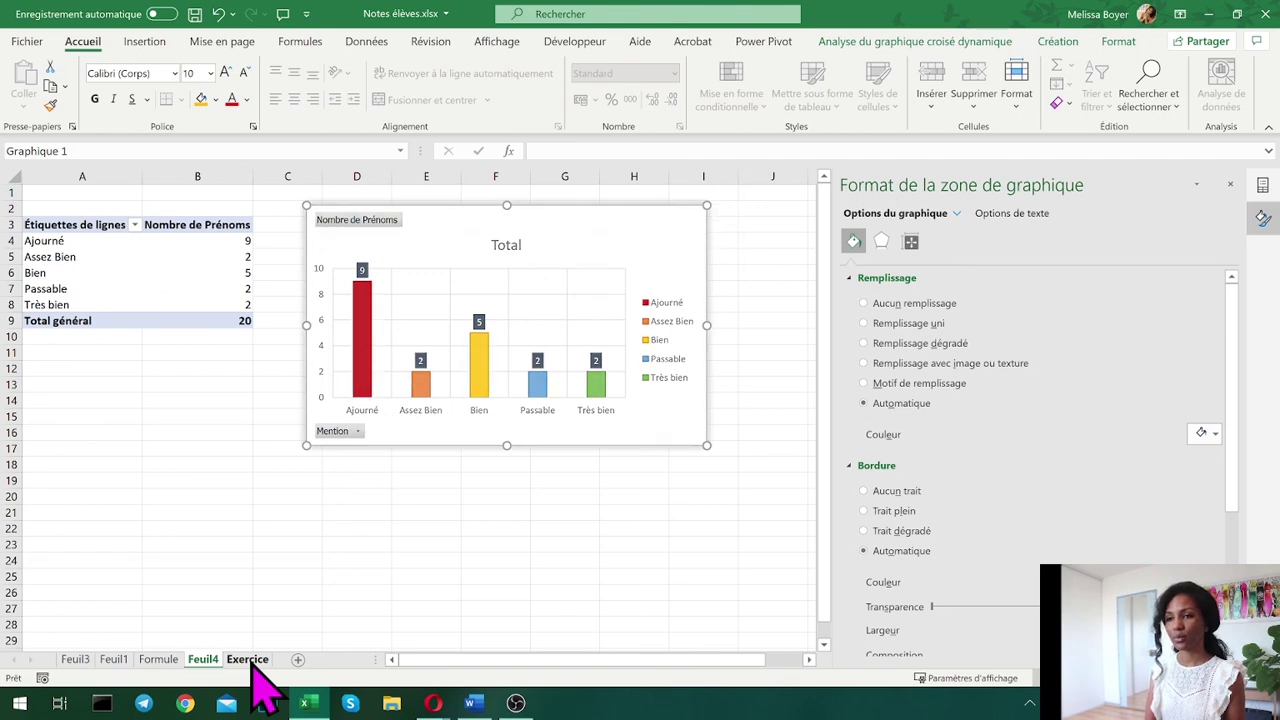
pyautogui.click(248, 662)
pyautogui.click(522, 492)
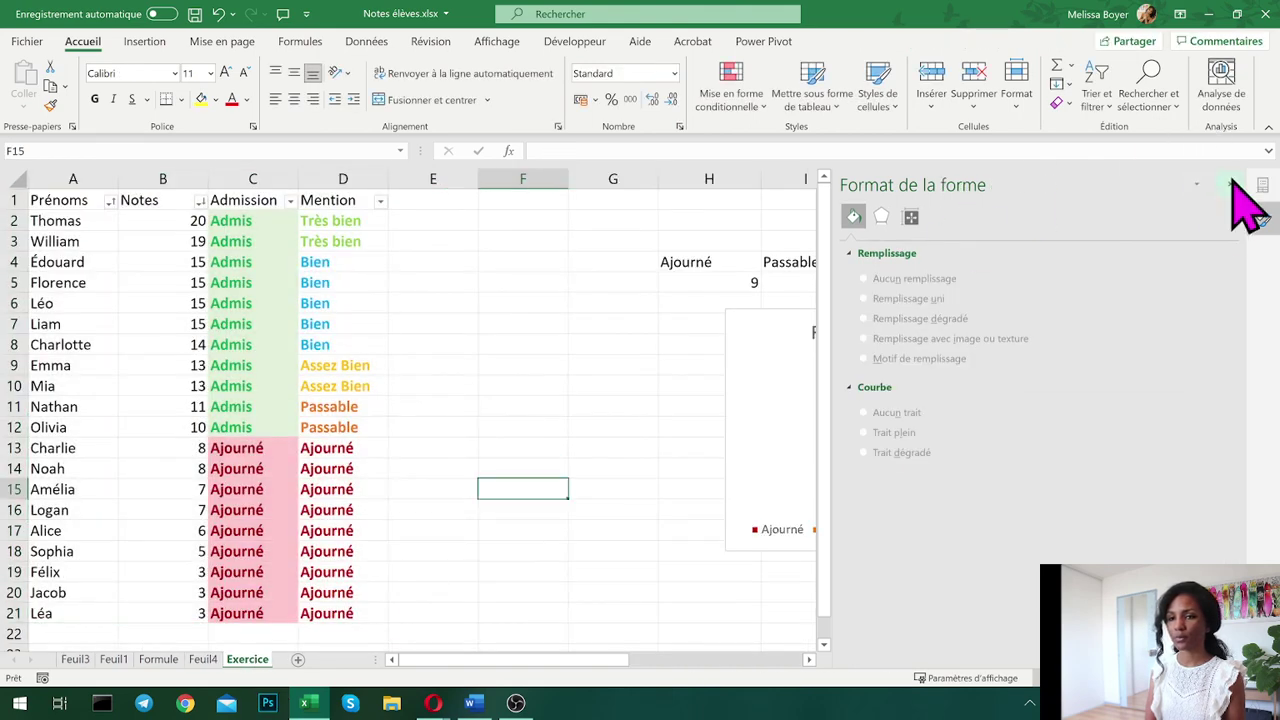
pyautogui.click(1230, 185)
# - Inspect the NB.SI formula that counts the Ajourné students in cell H5
pyautogui.moveTo(758, 258); pyautogui.dragTo(1094, 289)
pyautogui.click(620, 294)
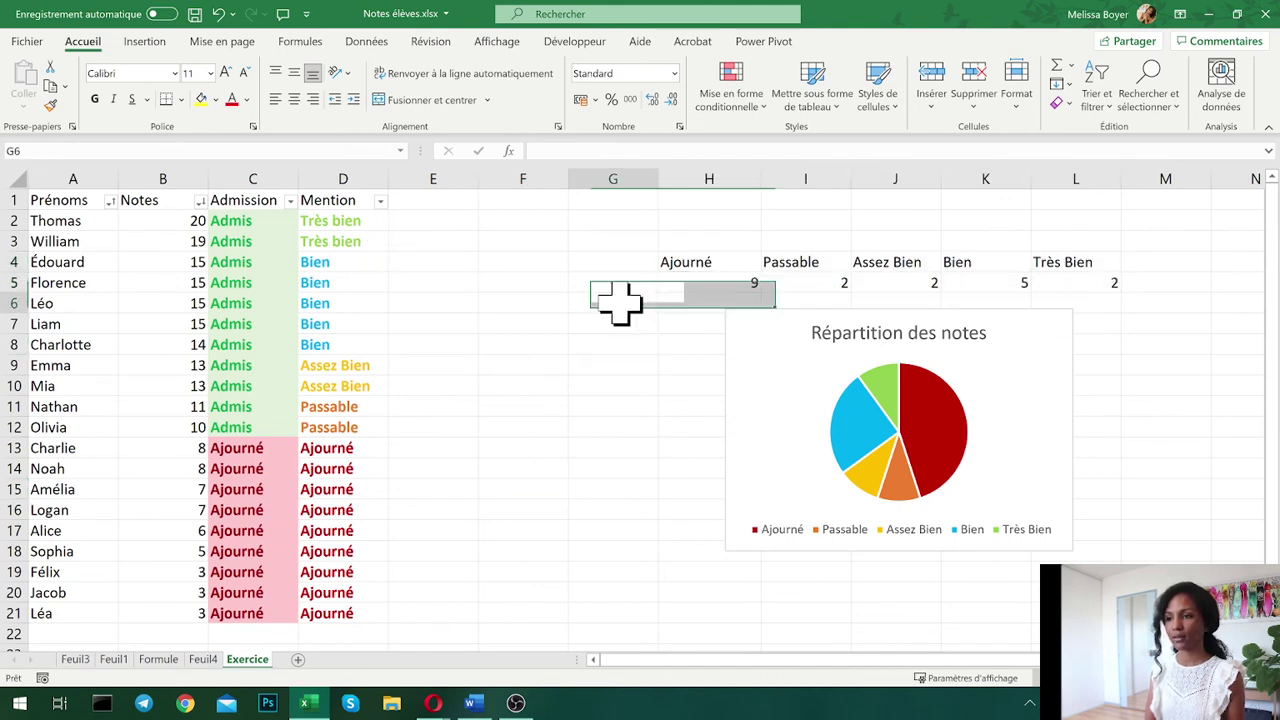
pyautogui.click(700, 286)
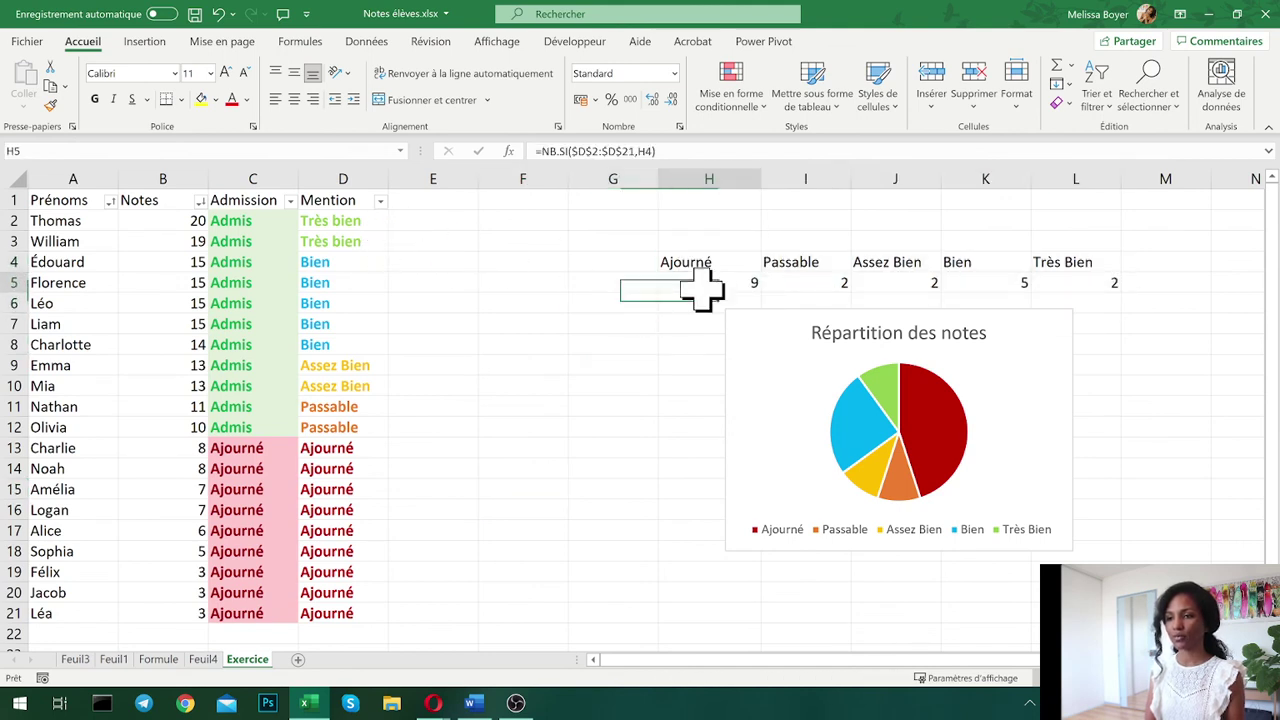
pyautogui.click(675, 152)
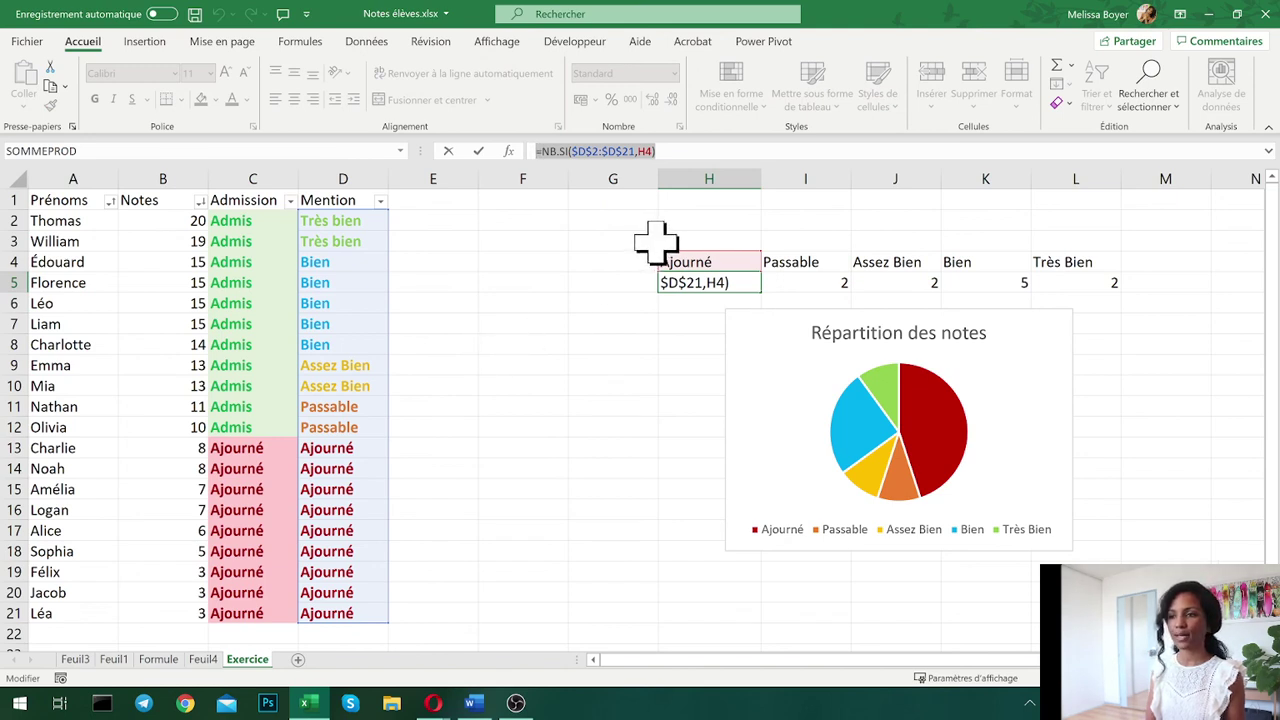
pyautogui.press('Escape')
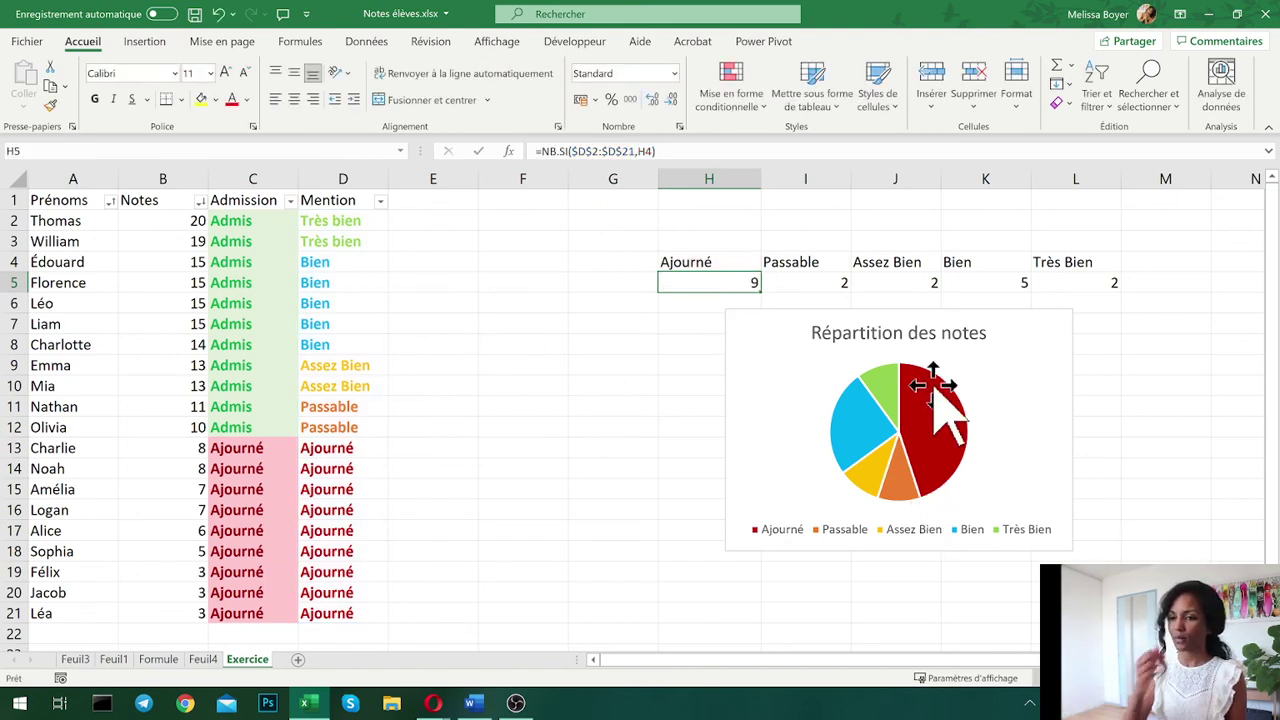
# - Change the Répartition des notes pie chart to a clustered column chart (Histogramme groupé)
pyautogui.click(986, 367)
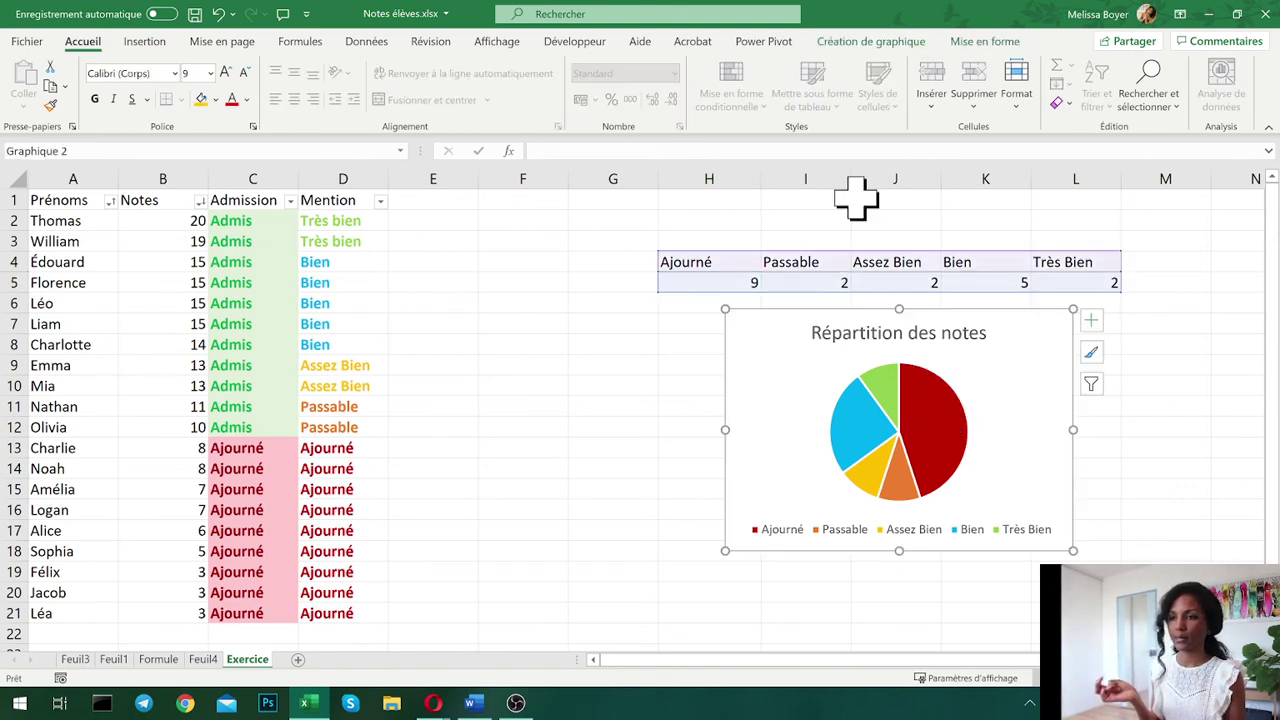
pyautogui.click(983, 42)
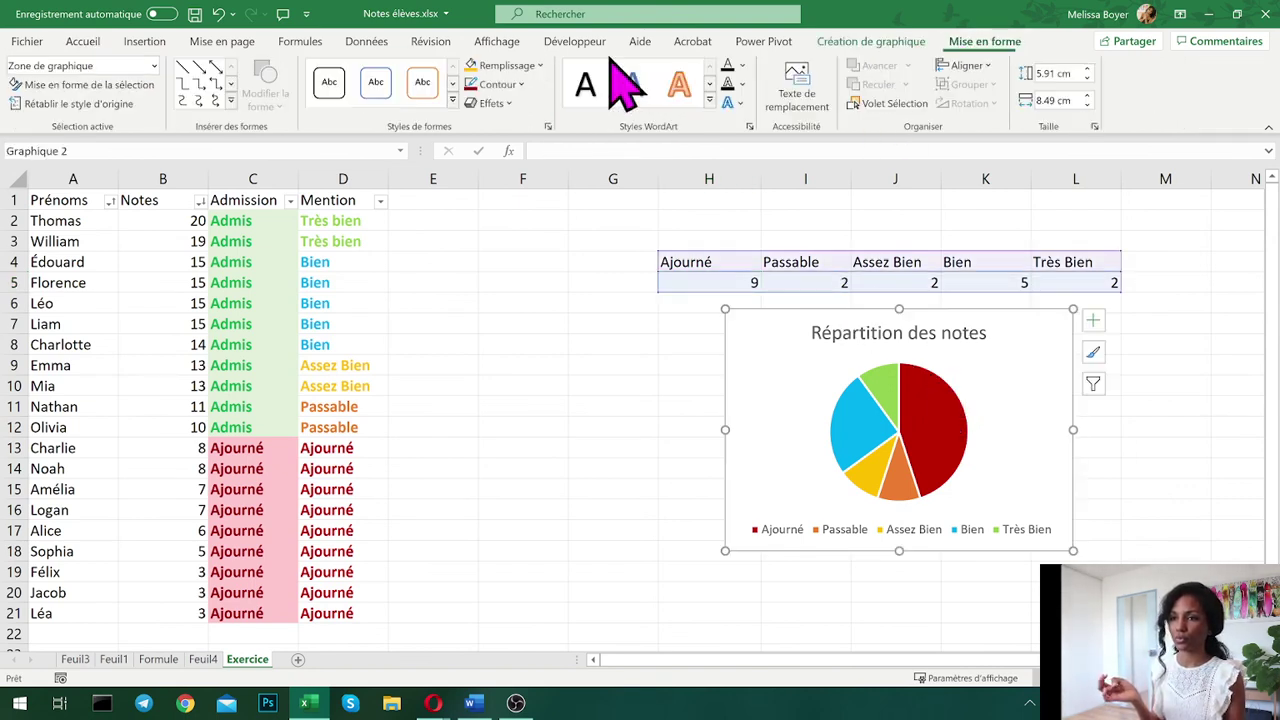
pyautogui.click(900, 42)
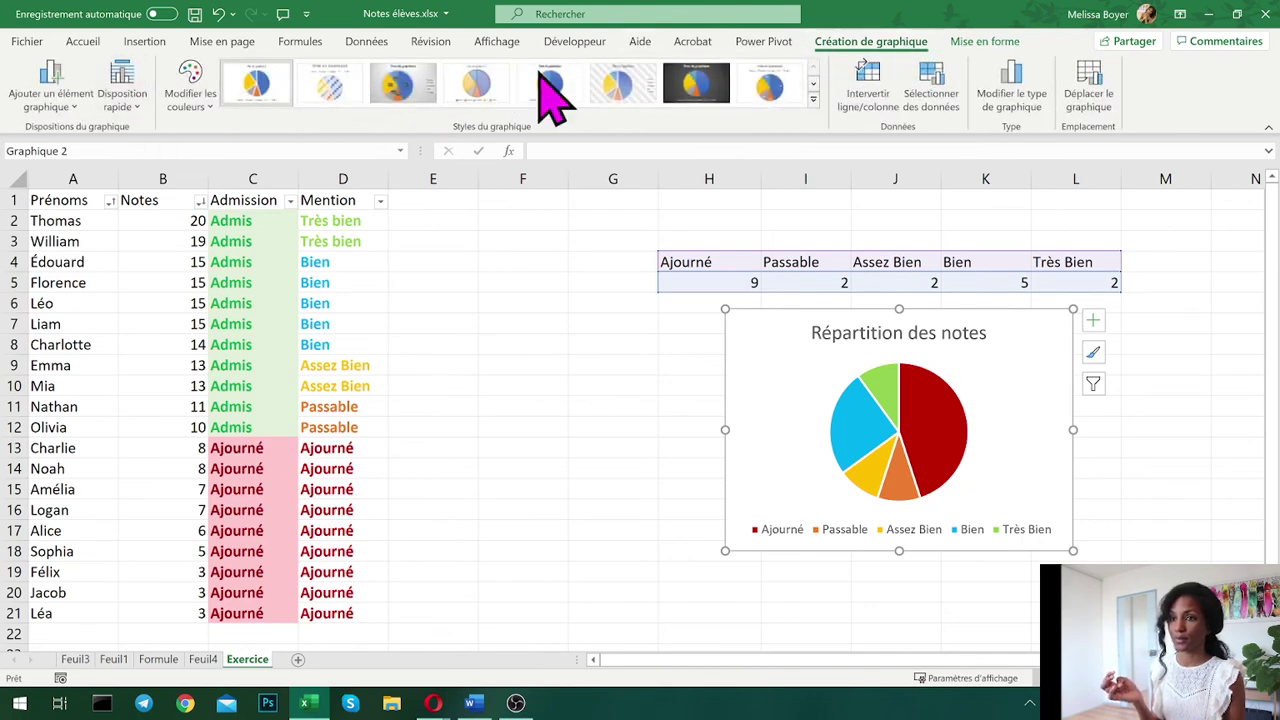
pyautogui.click(1012, 90)
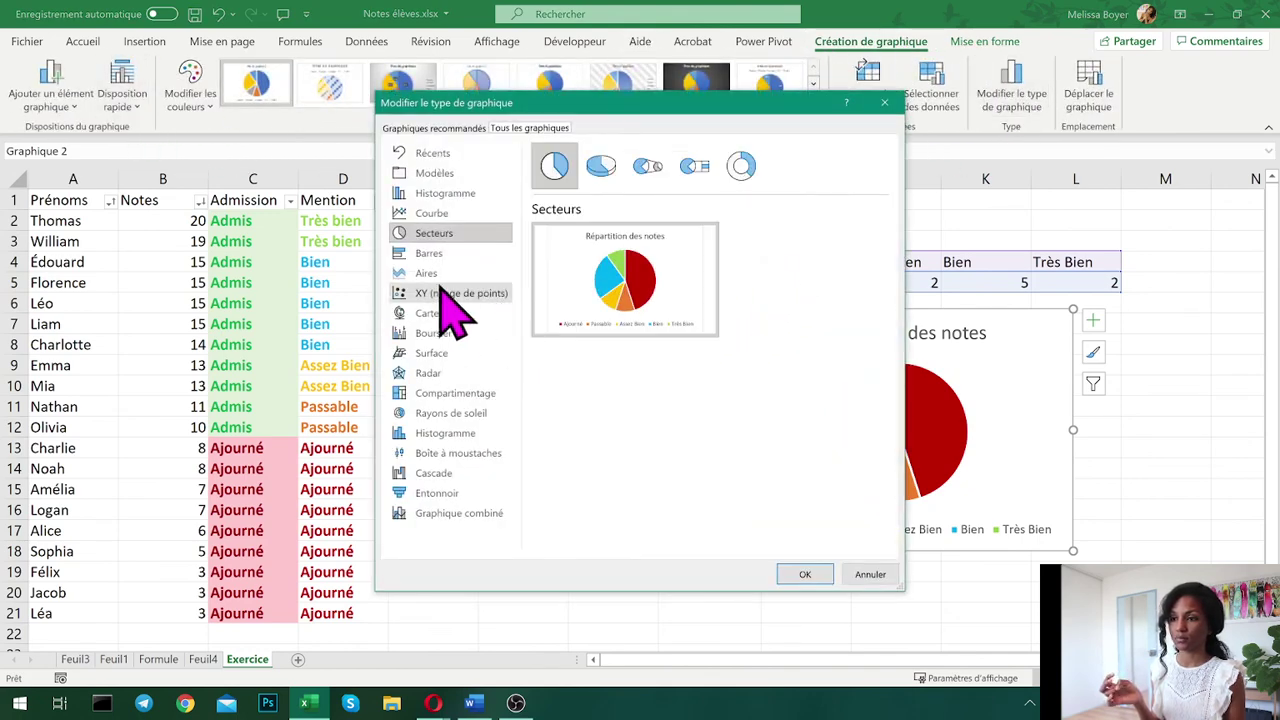
pyautogui.click(445, 193)
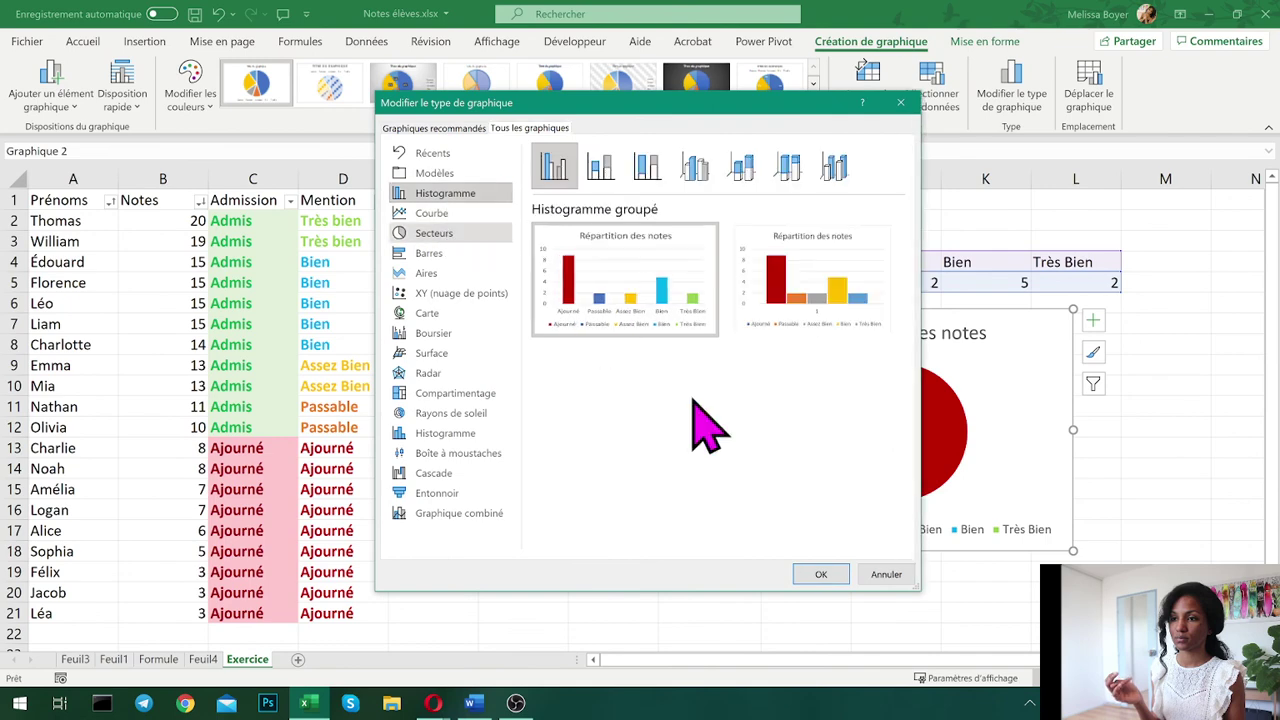
pyautogui.click(820, 575)
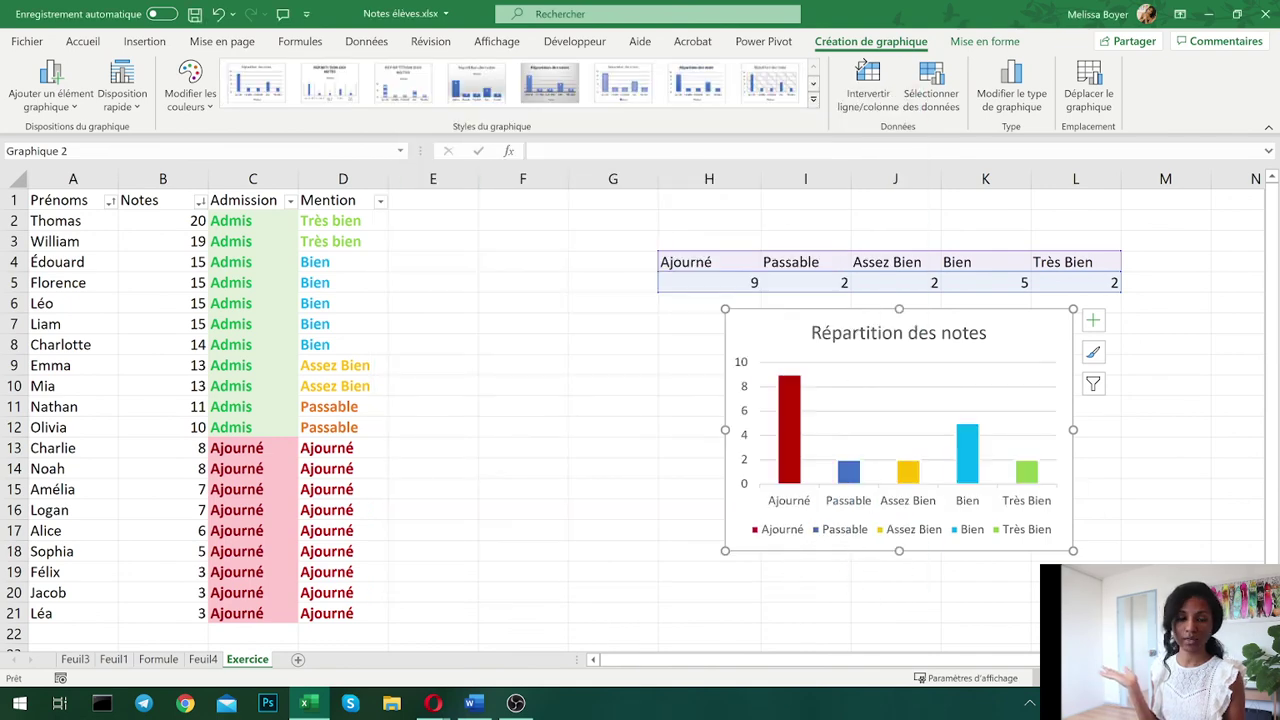